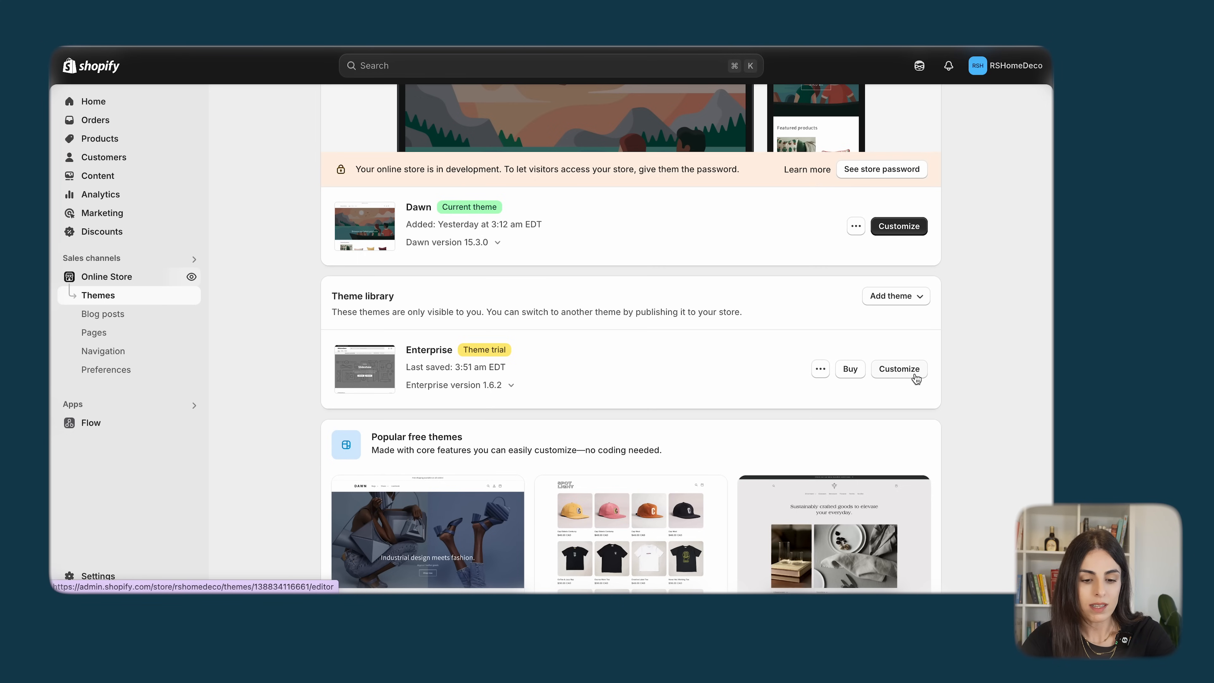
- Open the Enterprise theme editor, exit it, and open the brand assets management page from the store's general settings
{"action": "left_click", "coordinate": [917, 378]}
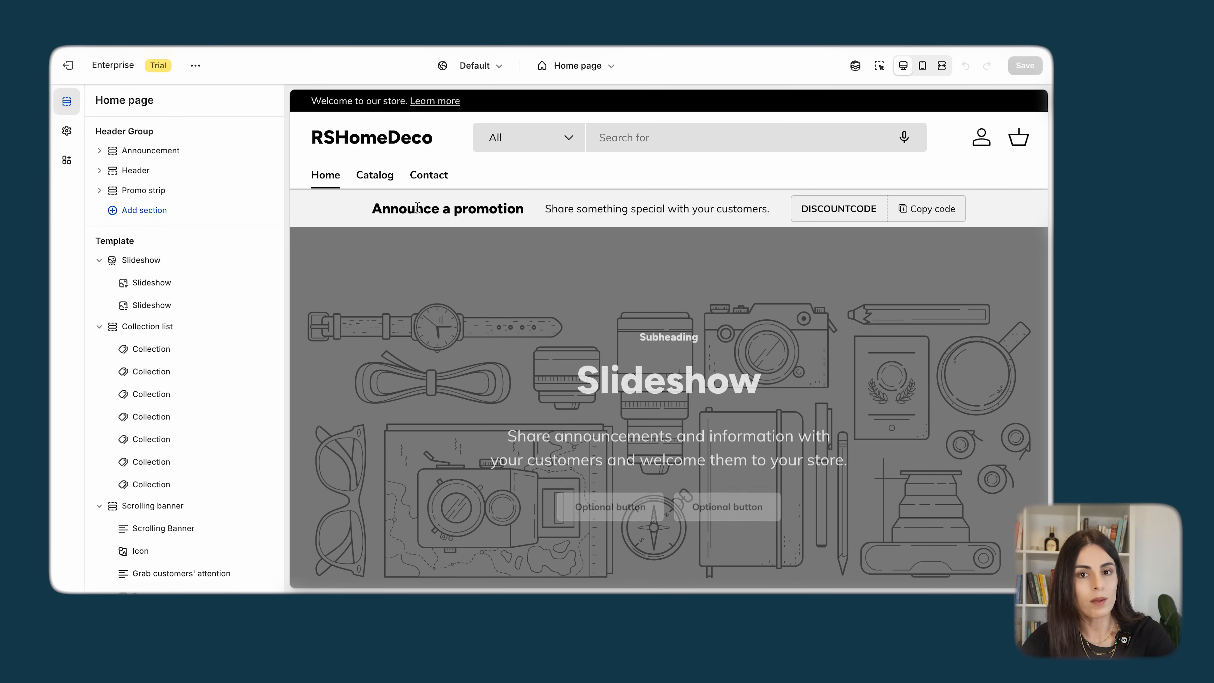
{"action": "left_click", "coordinate": [78, 76]}
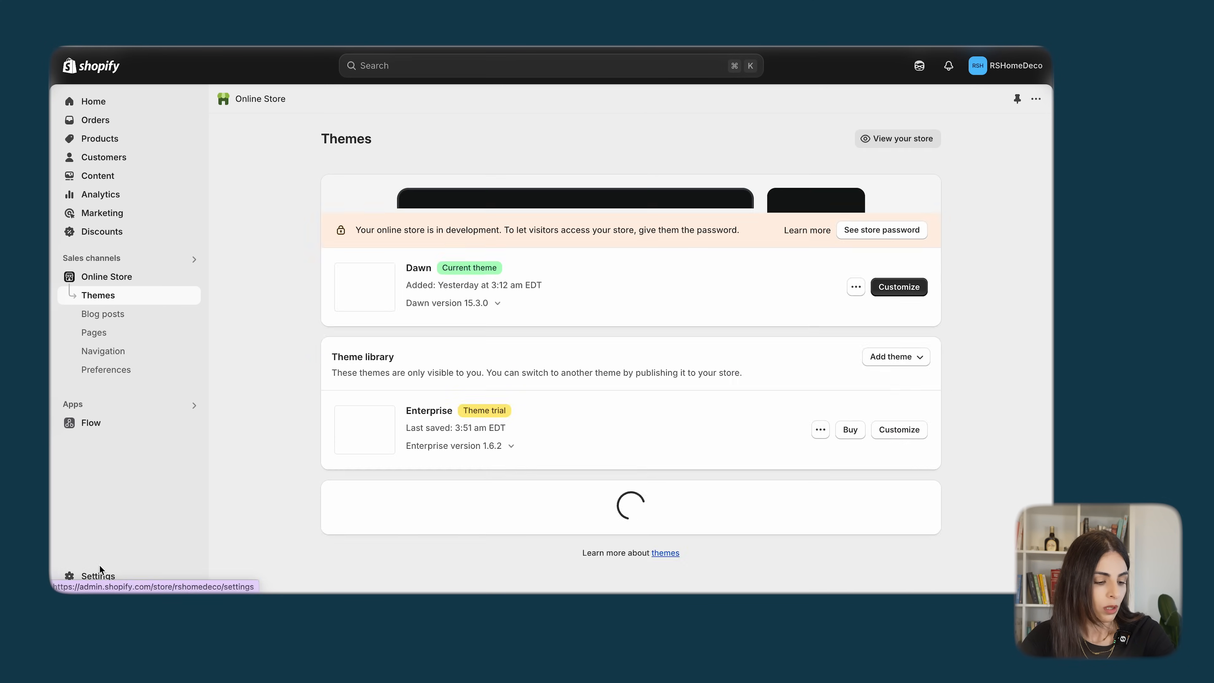
{"action": "left_click", "coordinate": [97, 577]}
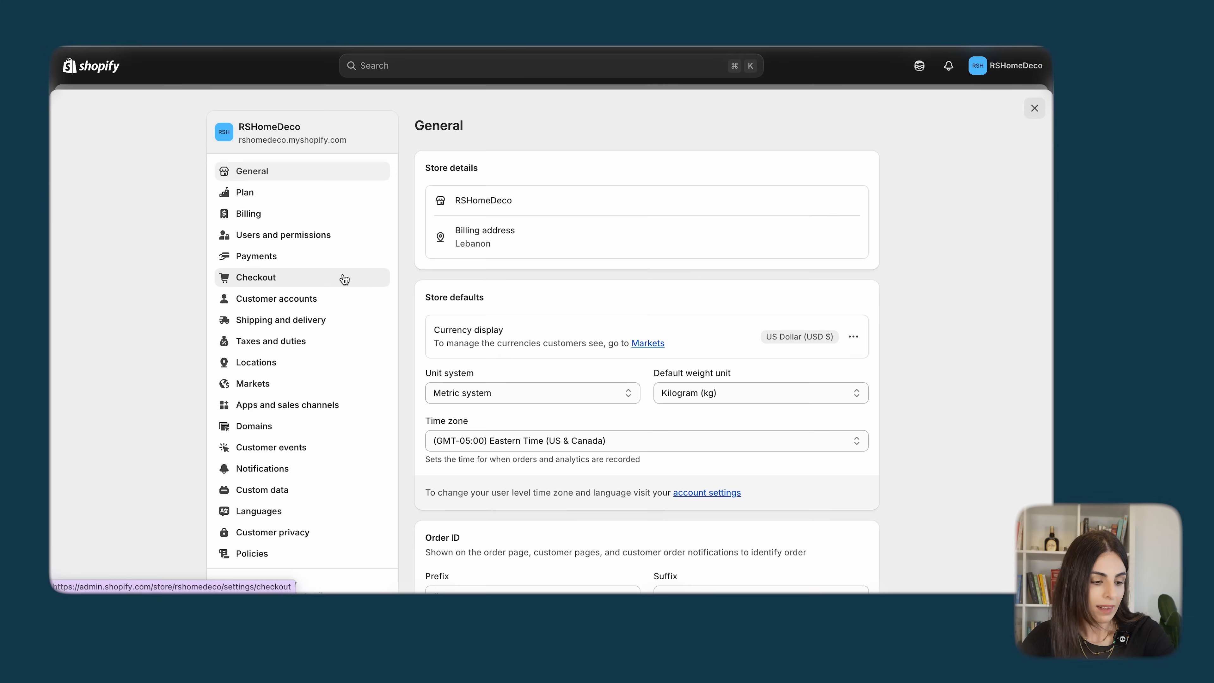
{"action": "scroll", "coordinate": [515, 439], "scroll_direction": "down", "scroll_amount": 8}
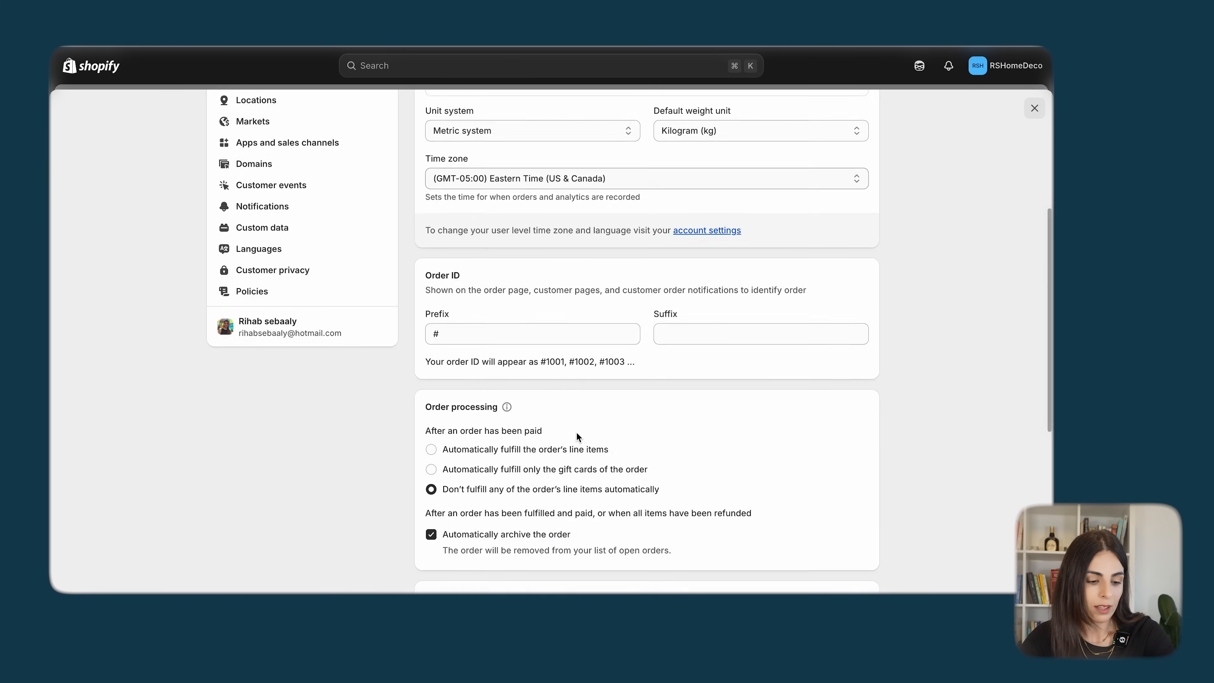
{"action": "scroll", "coordinate": [576, 431], "scroll_direction": "down", "scroll_amount": 3}
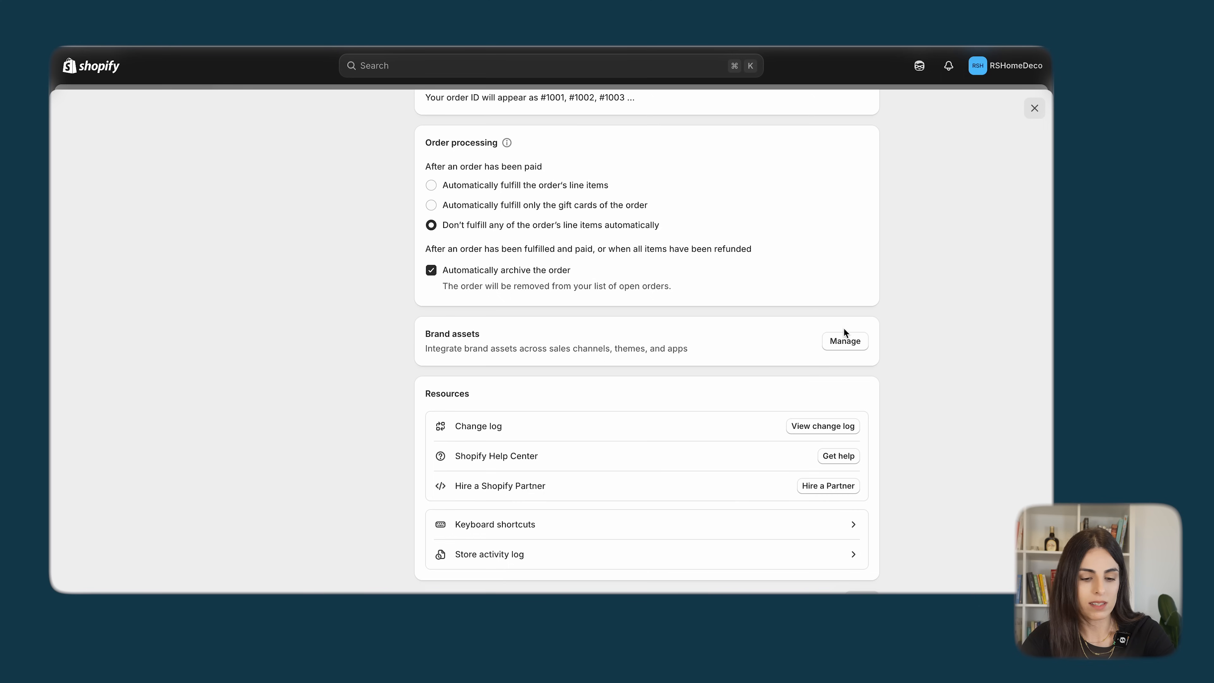
{"action": "left_click", "coordinate": [847, 347]}
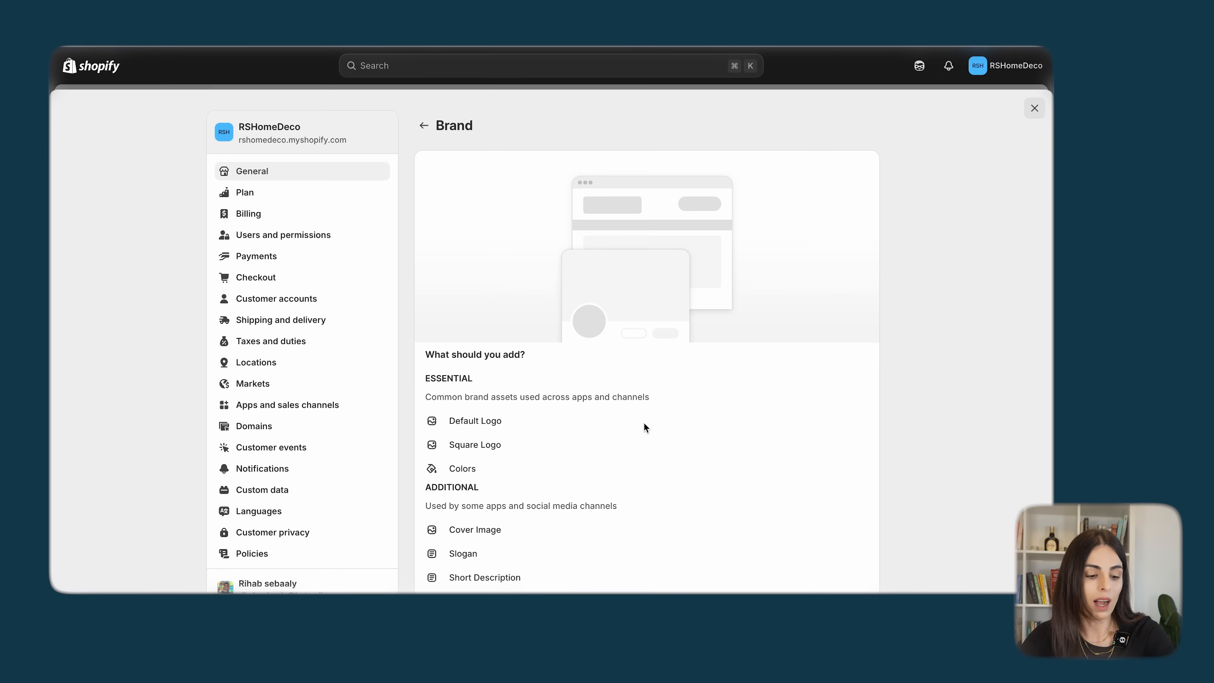
- Review the brand asset sections and add the primary brand color as red #ff0000
{"action": "scroll", "coordinate": [642, 423], "scroll_direction": "down", "scroll_amount": 5}
{"action": "scroll", "coordinate": [644, 424], "scroll_direction": "down", "scroll_amount": 10}
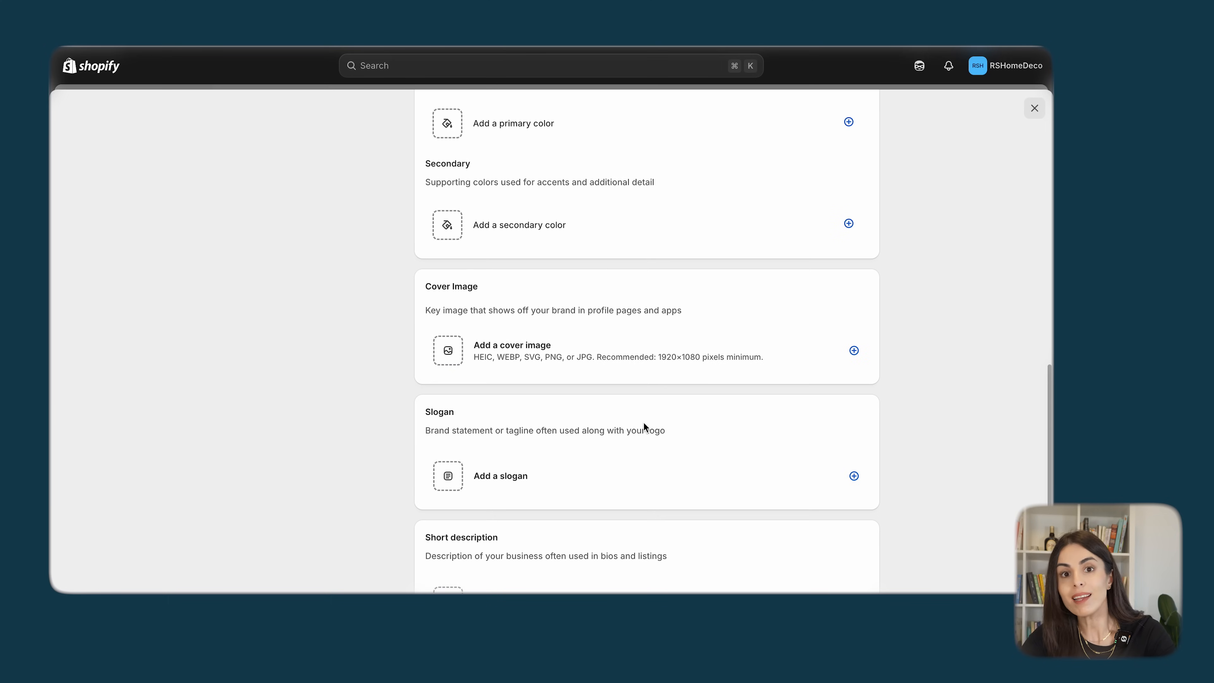
{"action": "scroll", "coordinate": [642, 292], "scroll_direction": "up", "scroll_amount": 10}
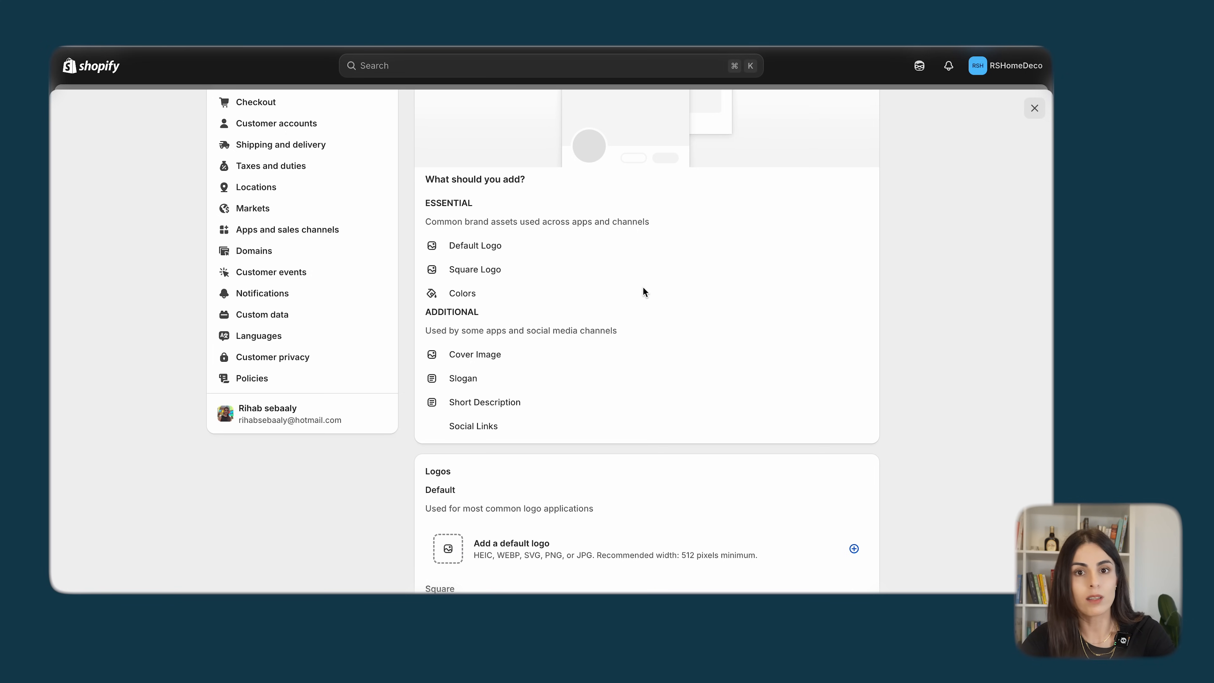
{"action": "scroll", "coordinate": [643, 288], "scroll_direction": "up", "scroll_amount": 3}
{"action": "scroll", "coordinate": [643, 287], "scroll_direction": "down", "scroll_amount": 10}
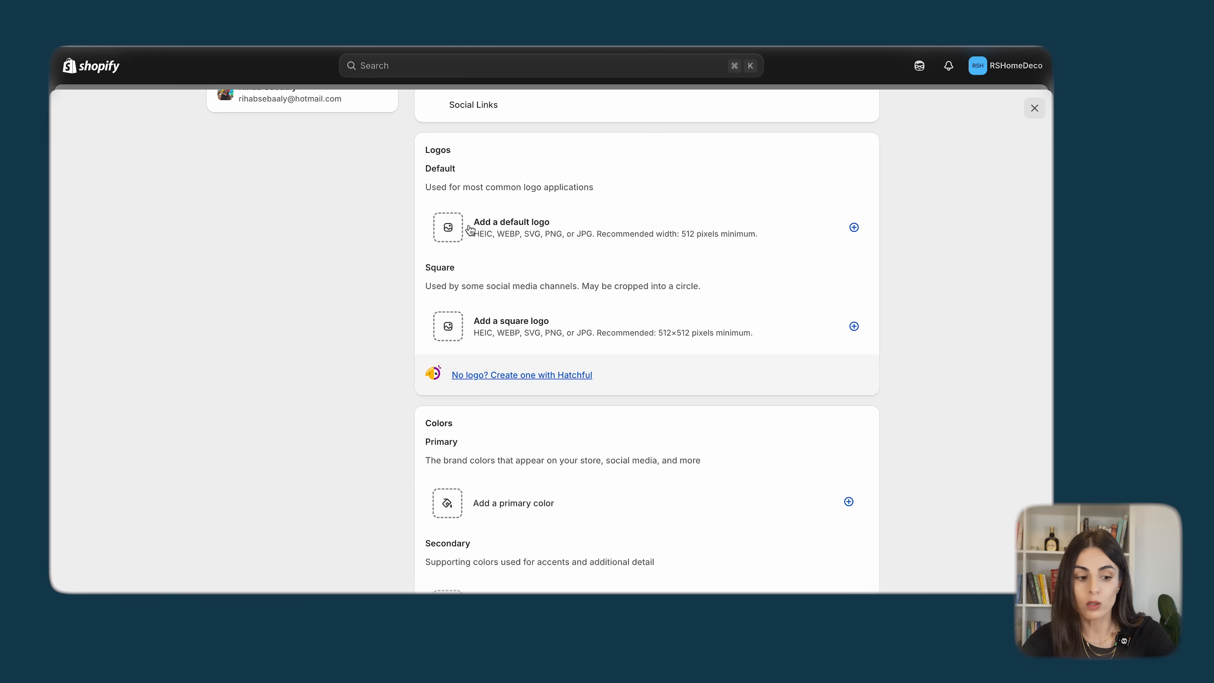
{"action": "scroll", "coordinate": [482, 380], "scroll_direction": "down", "scroll_amount": 5}
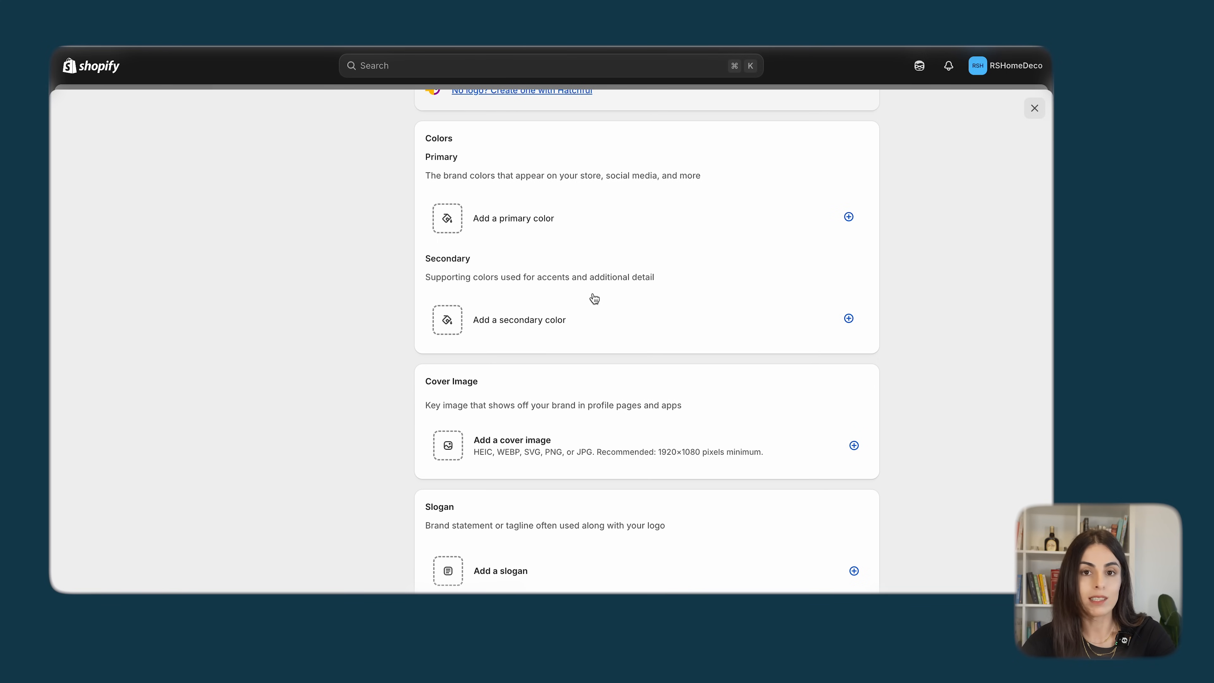
{"action": "left_click", "coordinate": [449, 228]}
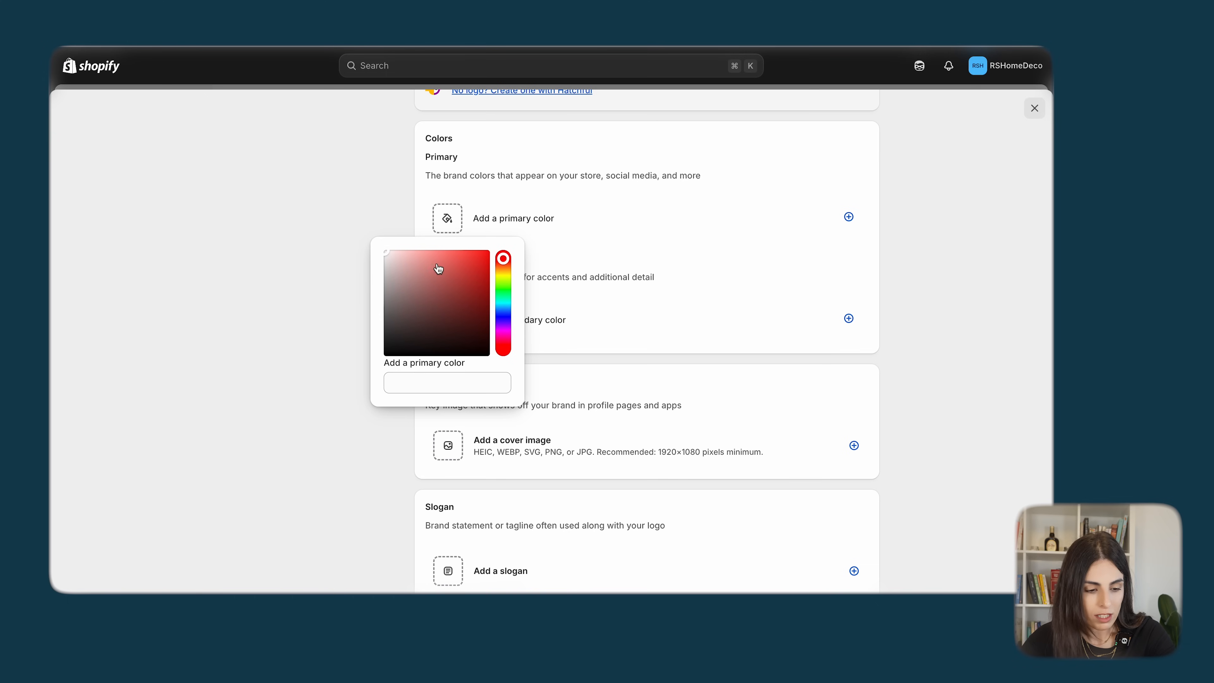
{"action": "left_click", "coordinate": [448, 250]}
{"action": "left_click_drag", "start_coordinate": [444, 246], "coordinate": [484, 237]}
{"action": "left_click", "coordinate": [484, 237]}
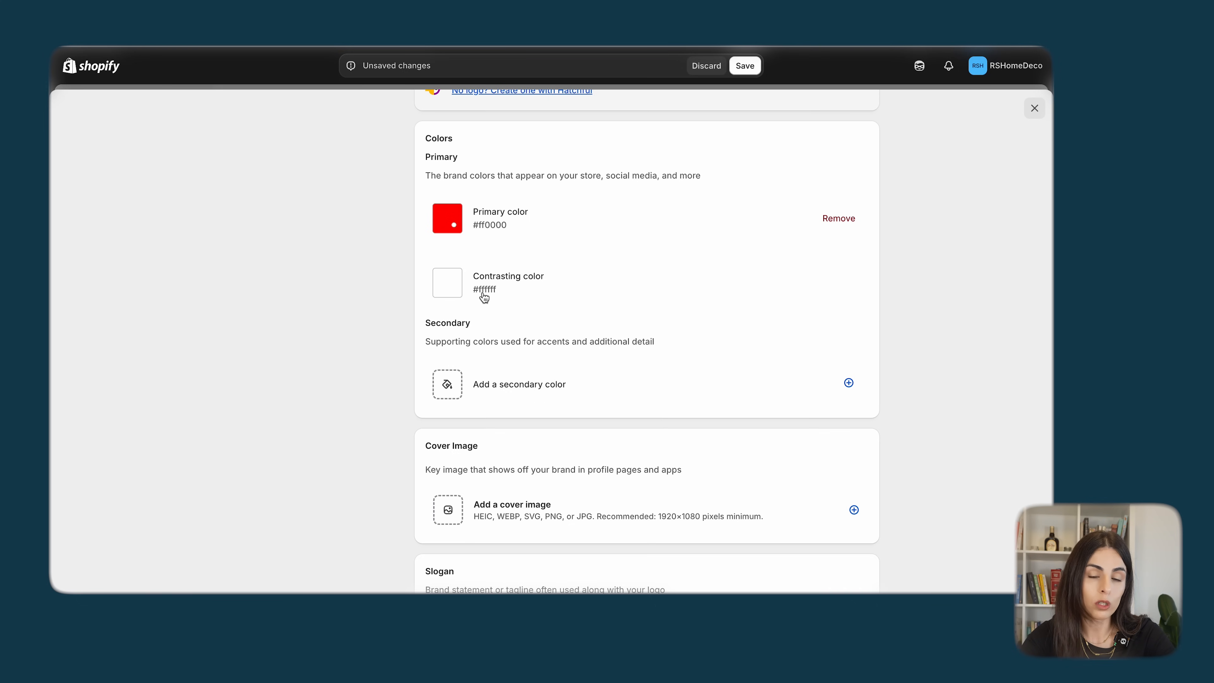
- Check the remaining brand asset sections, save the branding changes and close the store settings
{"action": "scroll", "coordinate": [483, 298], "scroll_direction": "down", "scroll_amount": 7}
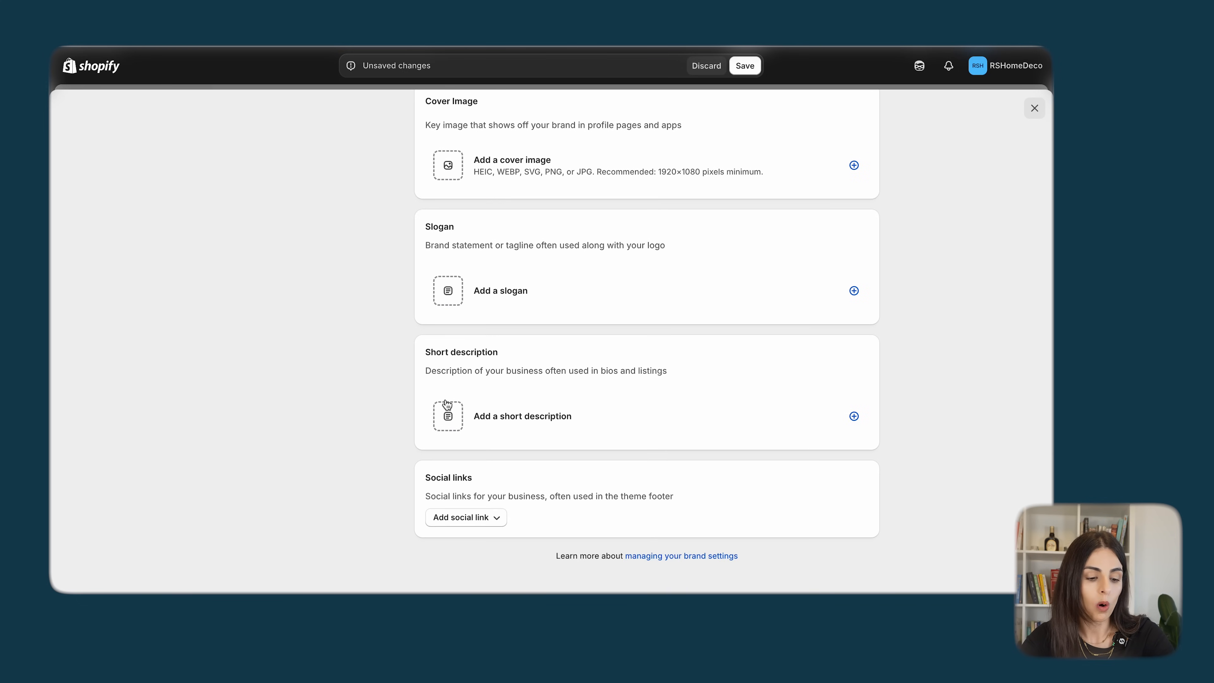
{"action": "scroll", "coordinate": [447, 404], "scroll_direction": "up", "scroll_amount": 10}
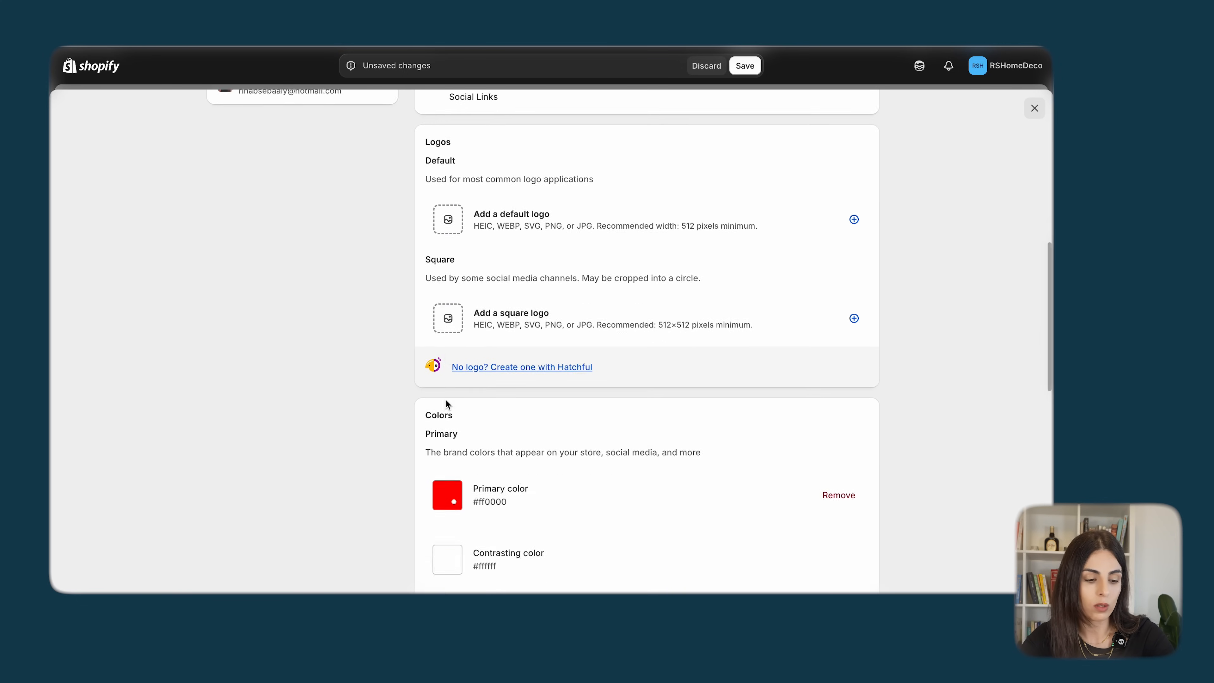
{"action": "scroll", "coordinate": [447, 404], "scroll_direction": "down", "scroll_amount": 10}
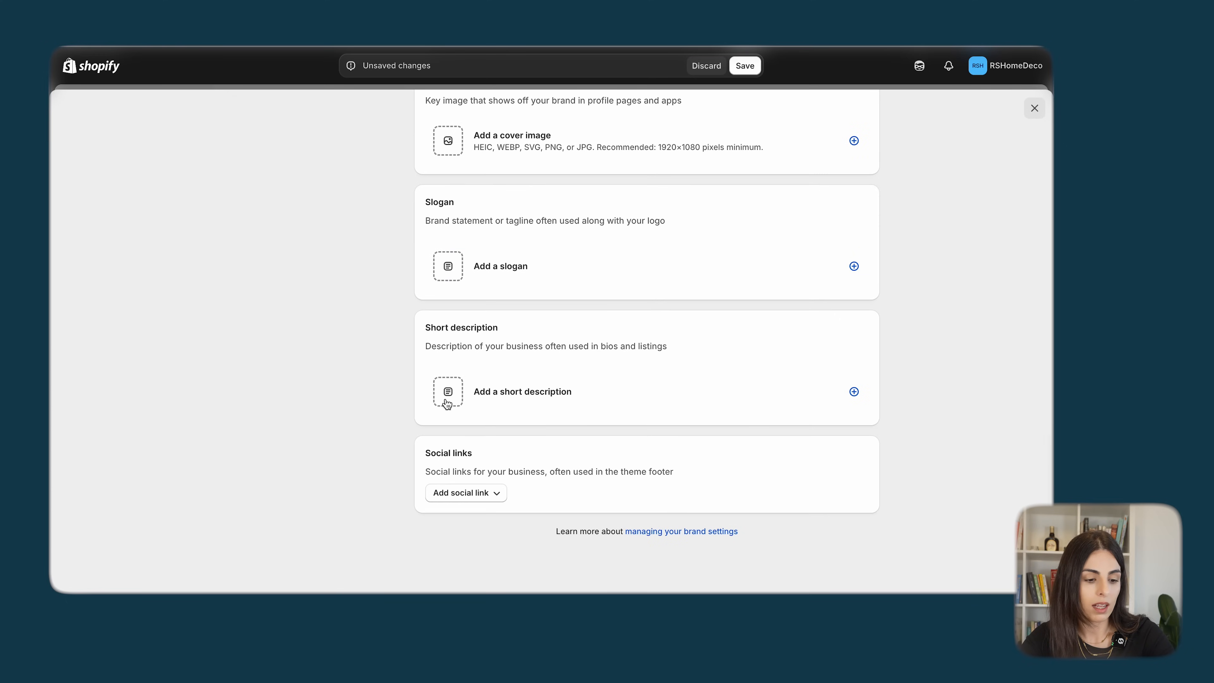
{"action": "scroll", "coordinate": [508, 374], "scroll_direction": "down", "scroll_amount": 1}
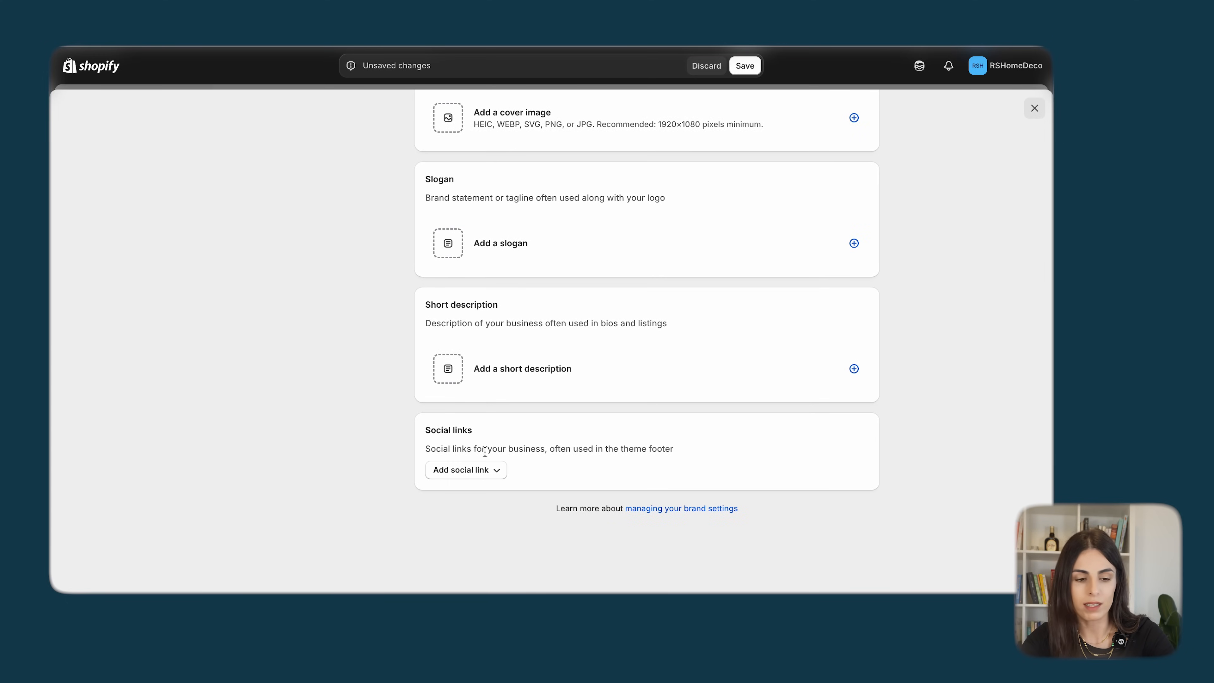
{"action": "scroll", "coordinate": [588, 277], "scroll_direction": "up", "scroll_amount": 12}
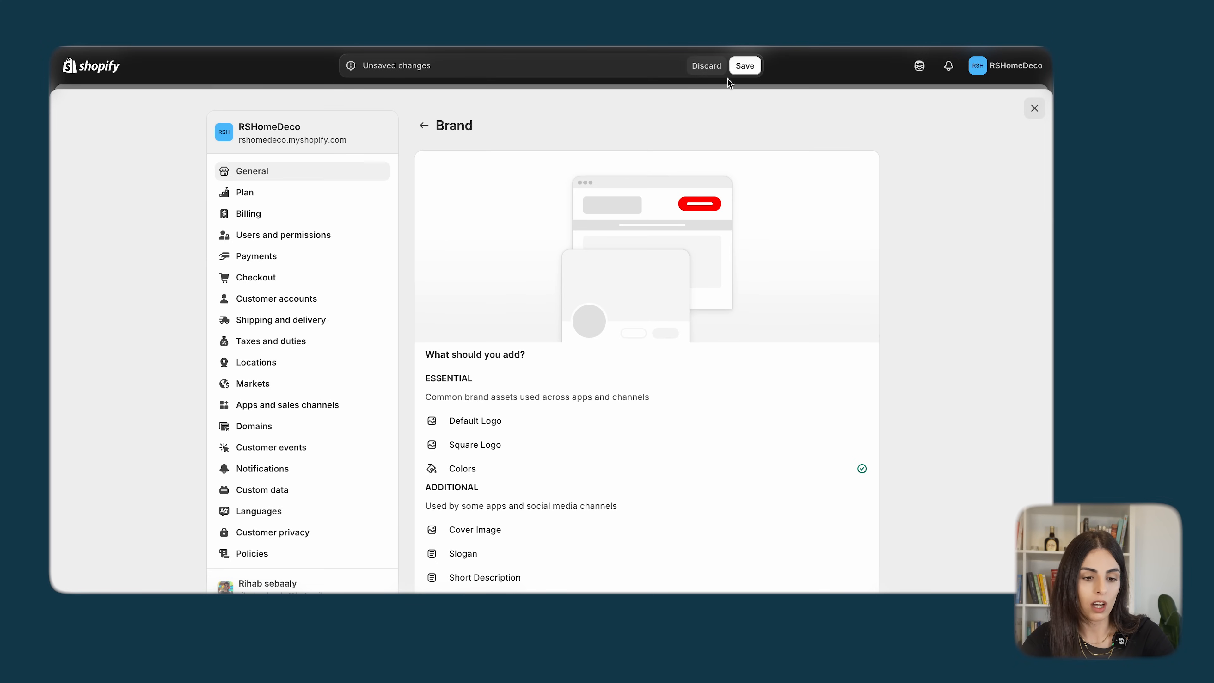
{"action": "left_click", "coordinate": [745, 65]}
{"action": "key", "text": "Escape"}
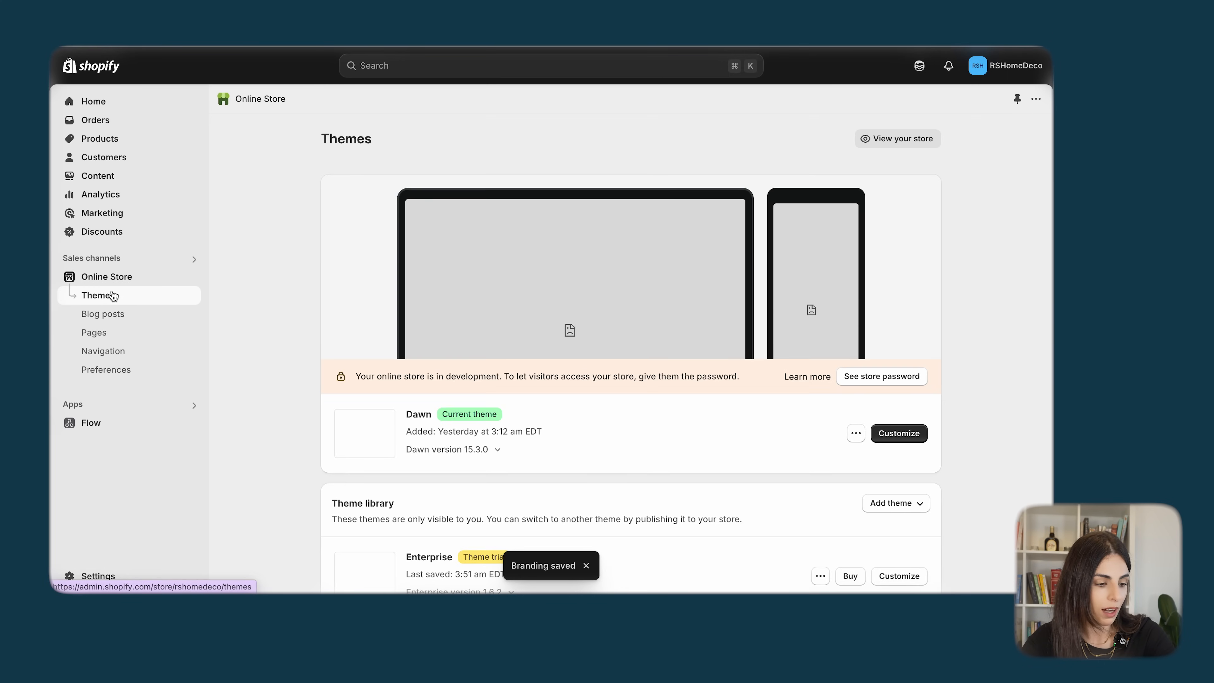
- Open the Enterprise trial theme for customization and view its home page sections, app embeds and theme settings
{"action": "scroll", "coordinate": [455, 374], "scroll_direction": "down", "scroll_amount": 4}
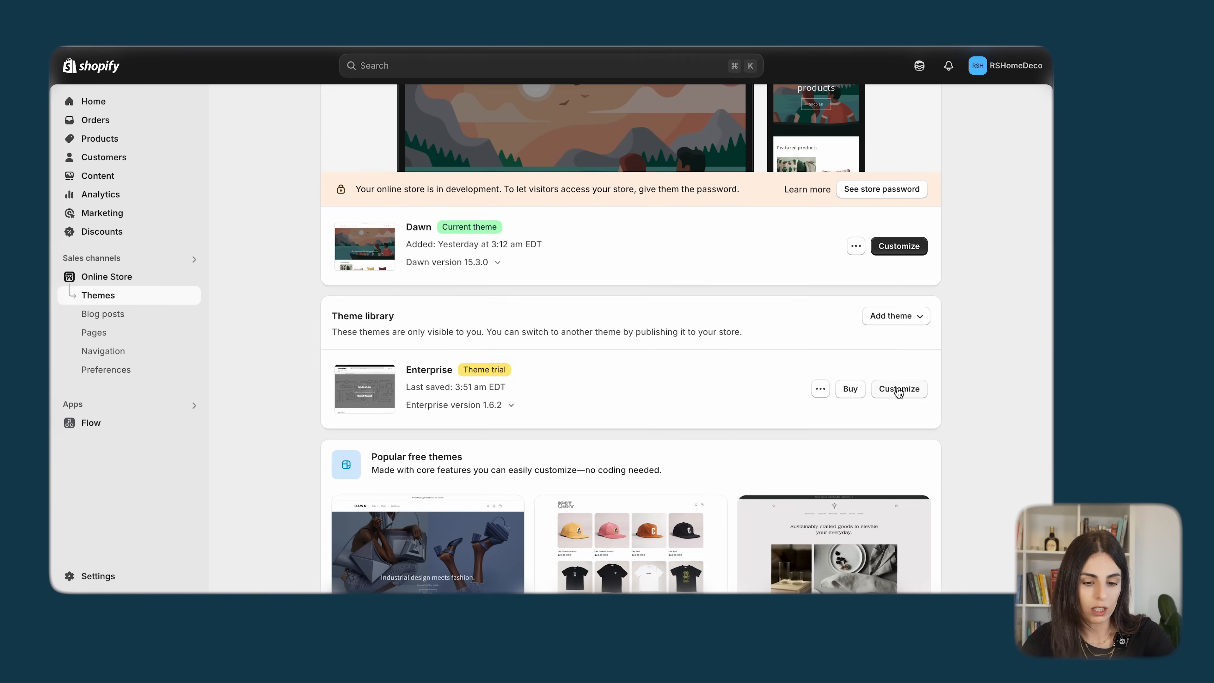
{"action": "left_click", "coordinate": [899, 388]}
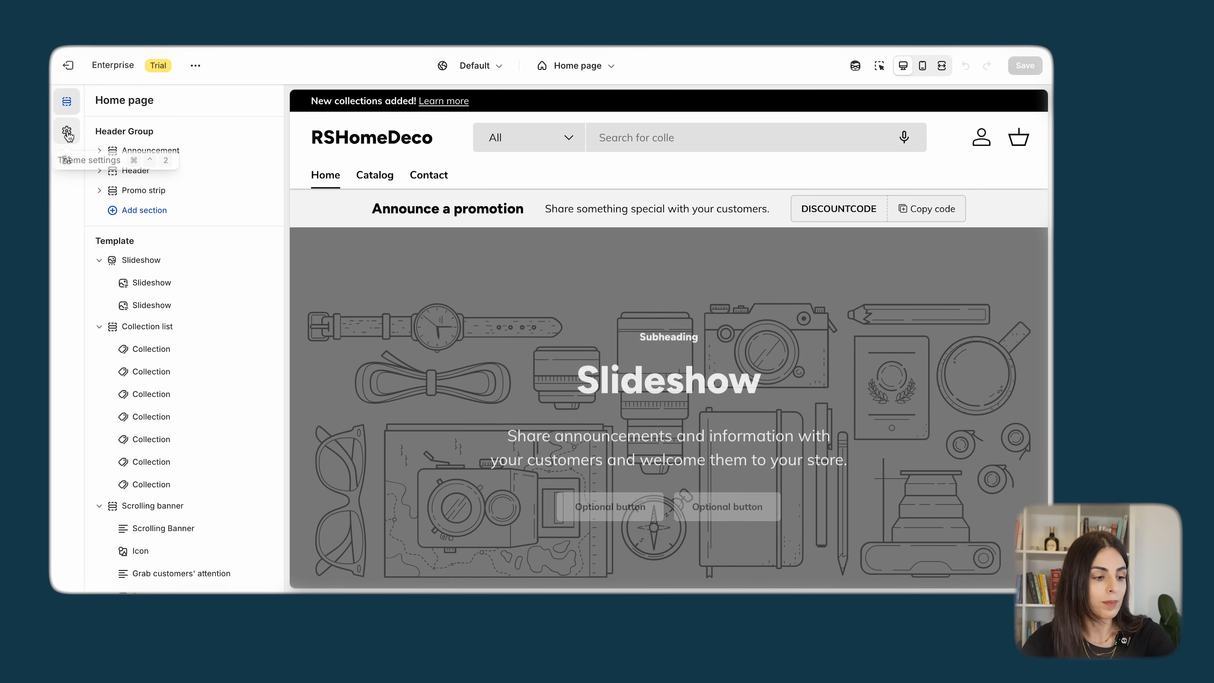
{"action": "left_click", "coordinate": [67, 131]}
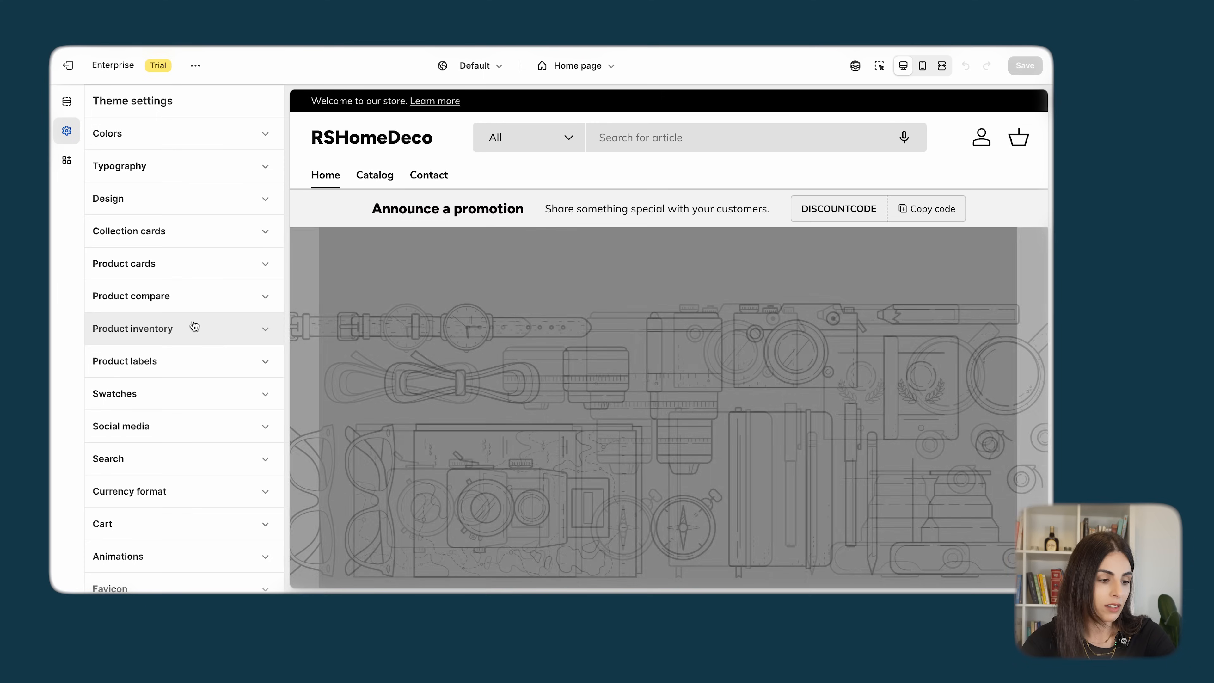
{"action": "left_click", "coordinate": [63, 104]}
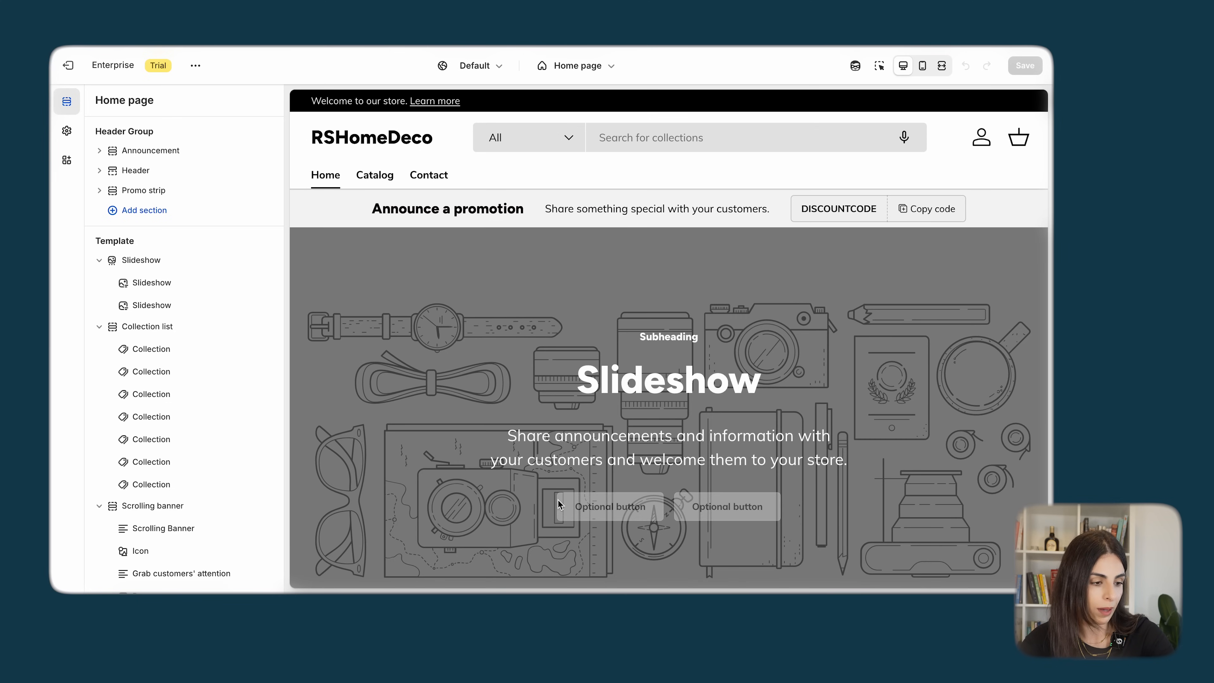
{"action": "left_click", "coordinate": [66, 131]}
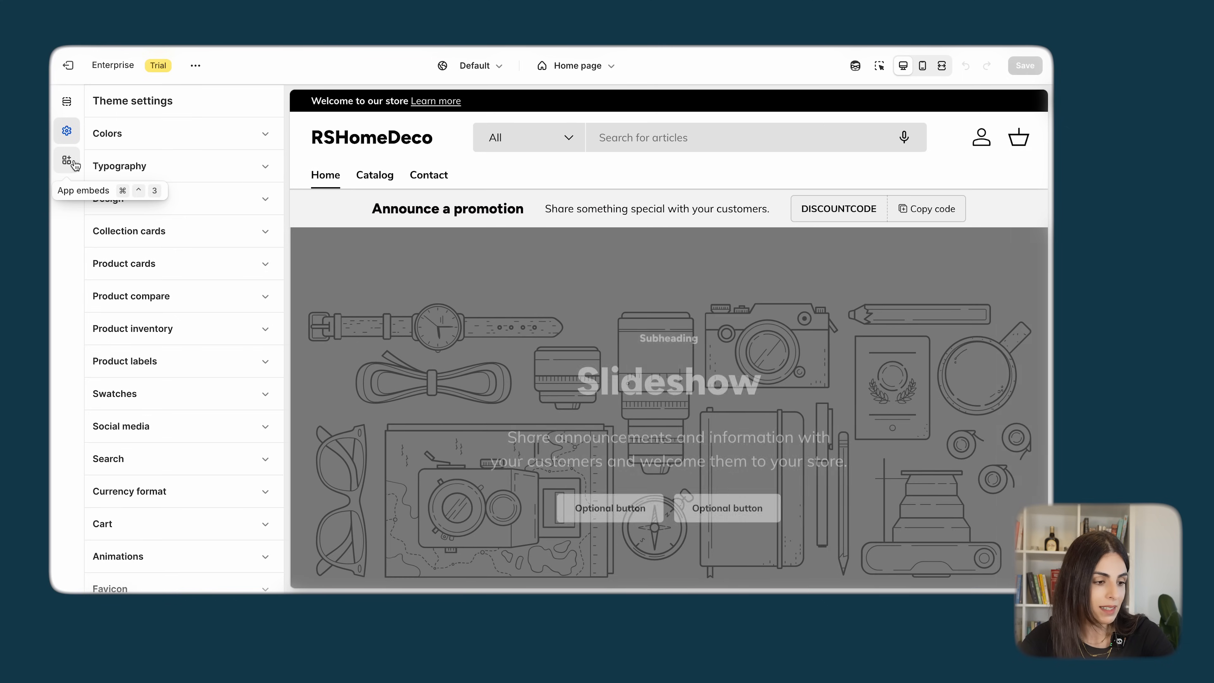
{"action": "left_click", "coordinate": [67, 160]}
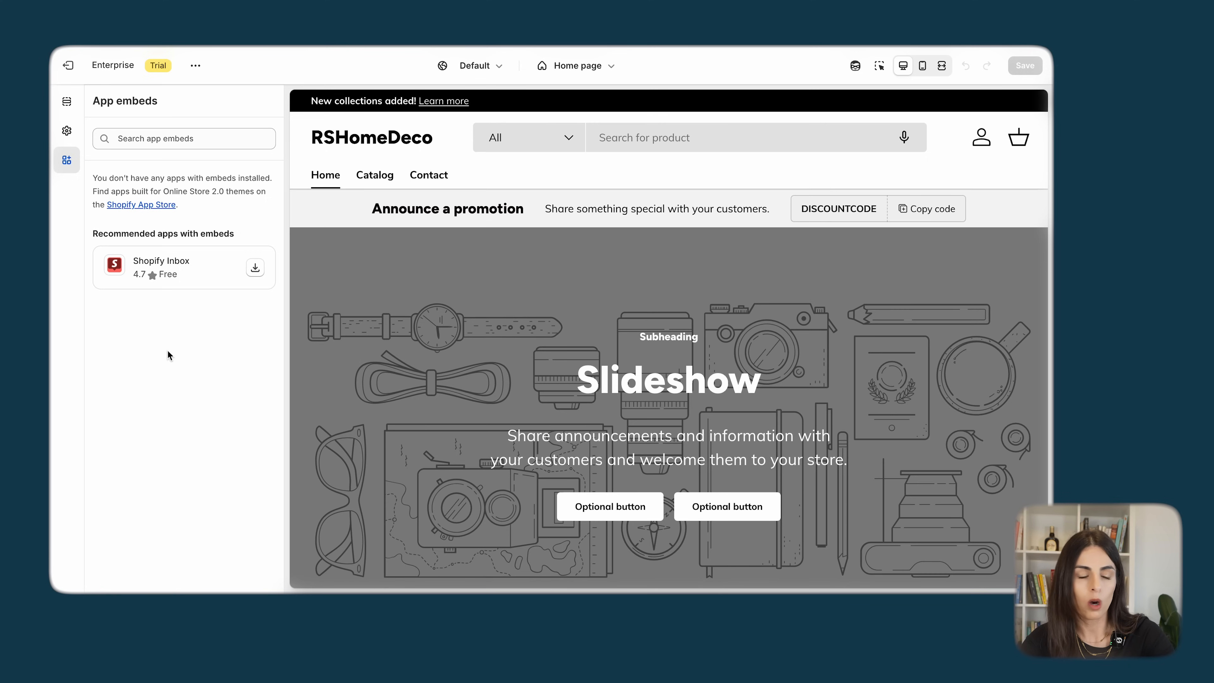
{"action": "left_click", "coordinate": [67, 132]}
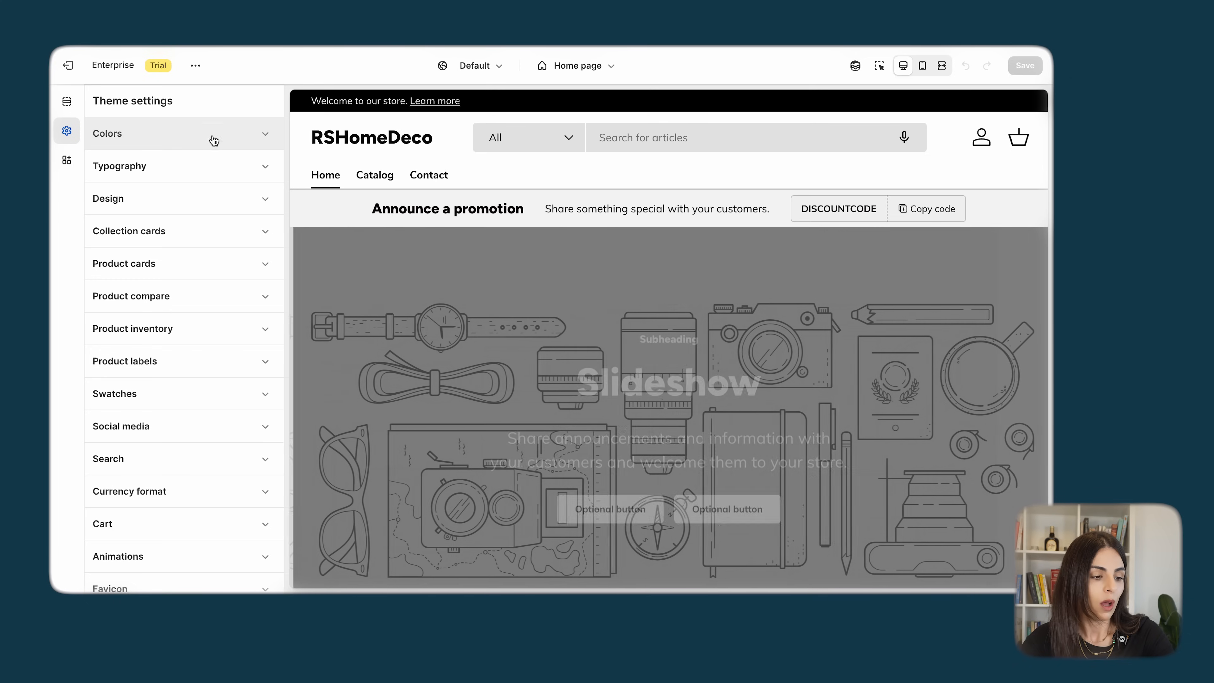
- Examine the theme's color settings, from general, button and section color schemes to content panels, drawers, messages and color blending
{"action": "left_click", "coordinate": [214, 135]}
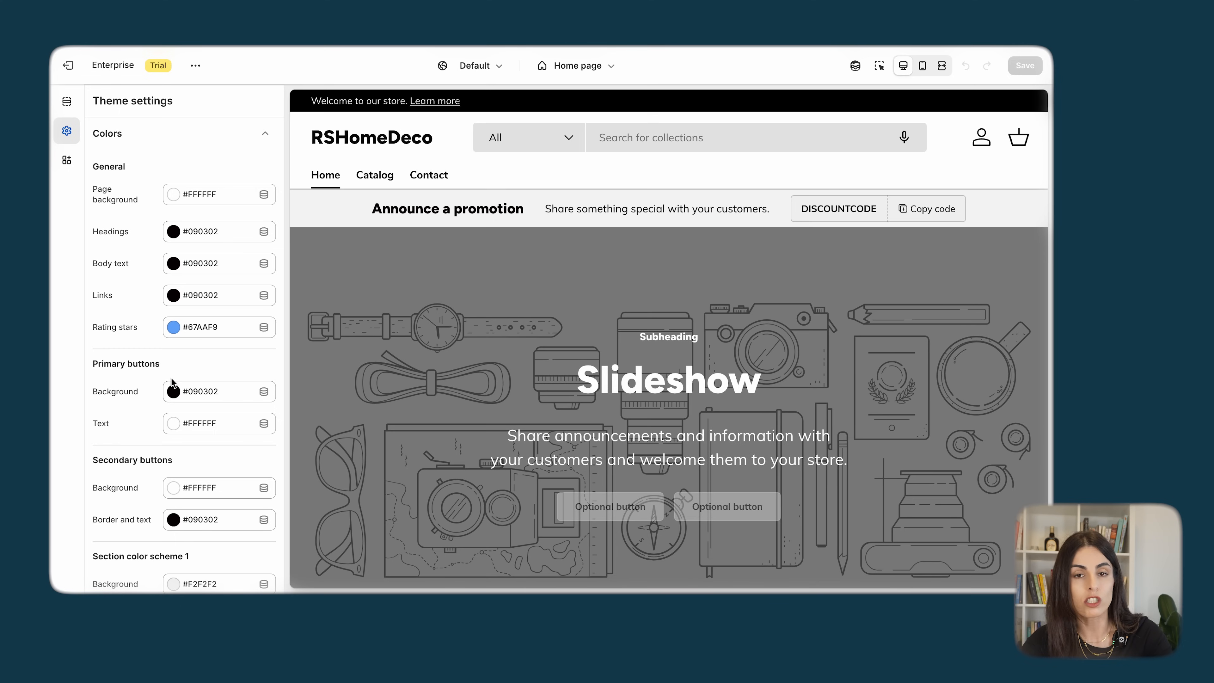
{"action": "scroll", "coordinate": [172, 382], "scroll_direction": "down", "scroll_amount": 12}
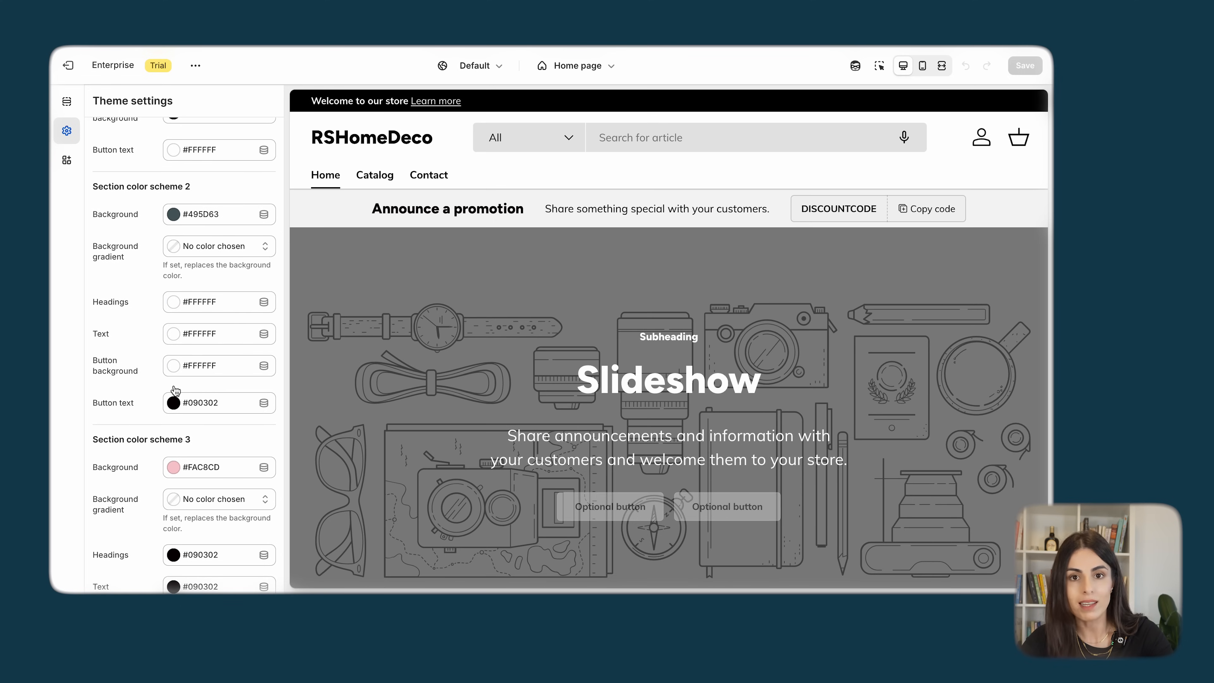
{"action": "scroll", "coordinate": [175, 390], "scroll_direction": "up", "scroll_amount": 6}
{"action": "scroll", "coordinate": [174, 391], "scroll_direction": "up", "scroll_amount": 7}
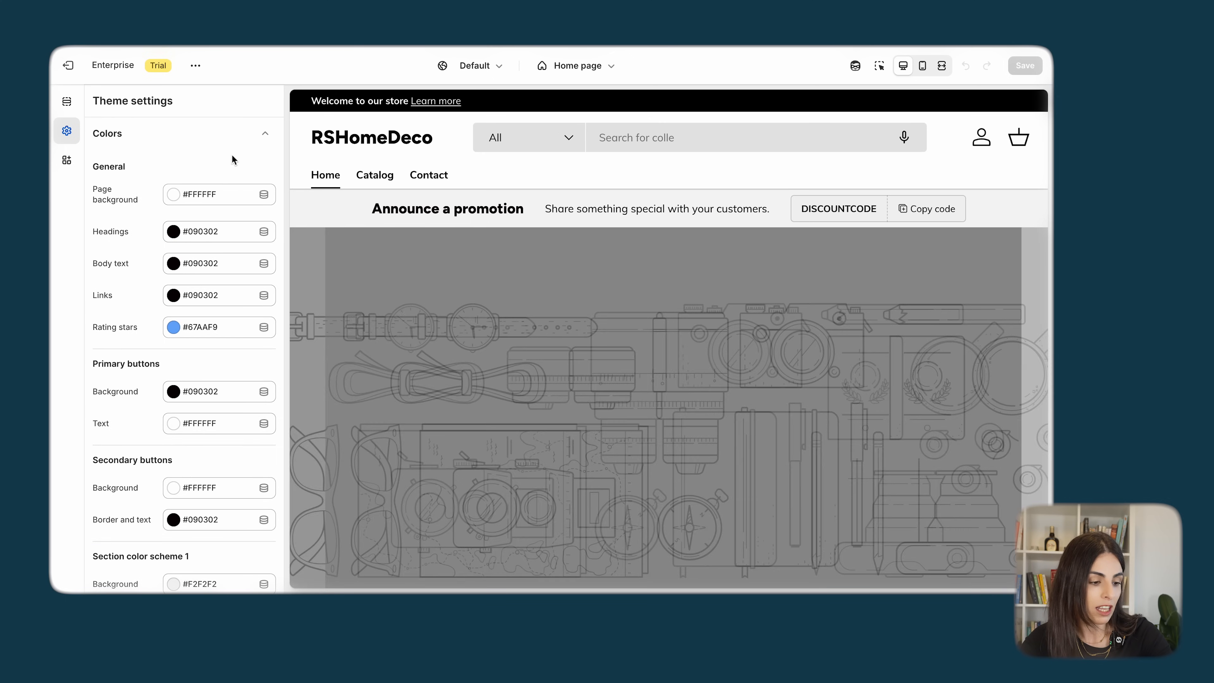
{"action": "scroll", "coordinate": [173, 395], "scroll_direction": "down", "scroll_amount": 2}
{"action": "scroll", "coordinate": [173, 395], "scroll_direction": "down", "scroll_amount": 3}
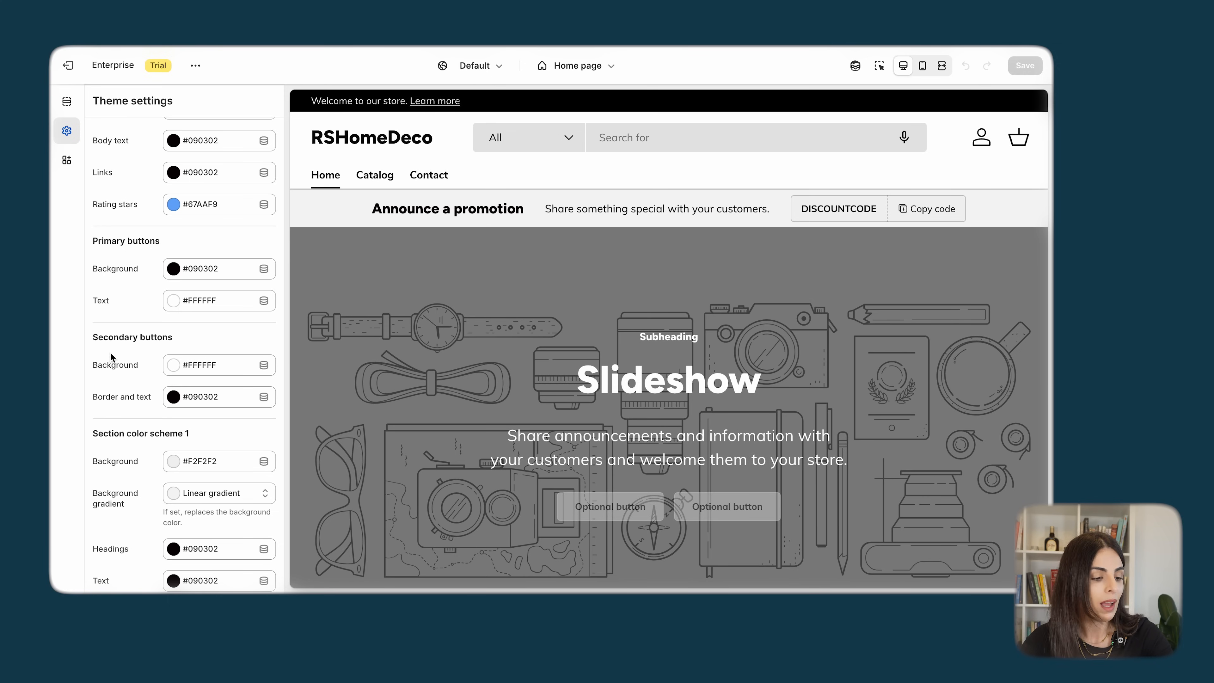
{"action": "scroll", "coordinate": [137, 394], "scroll_direction": "down", "scroll_amount": 5}
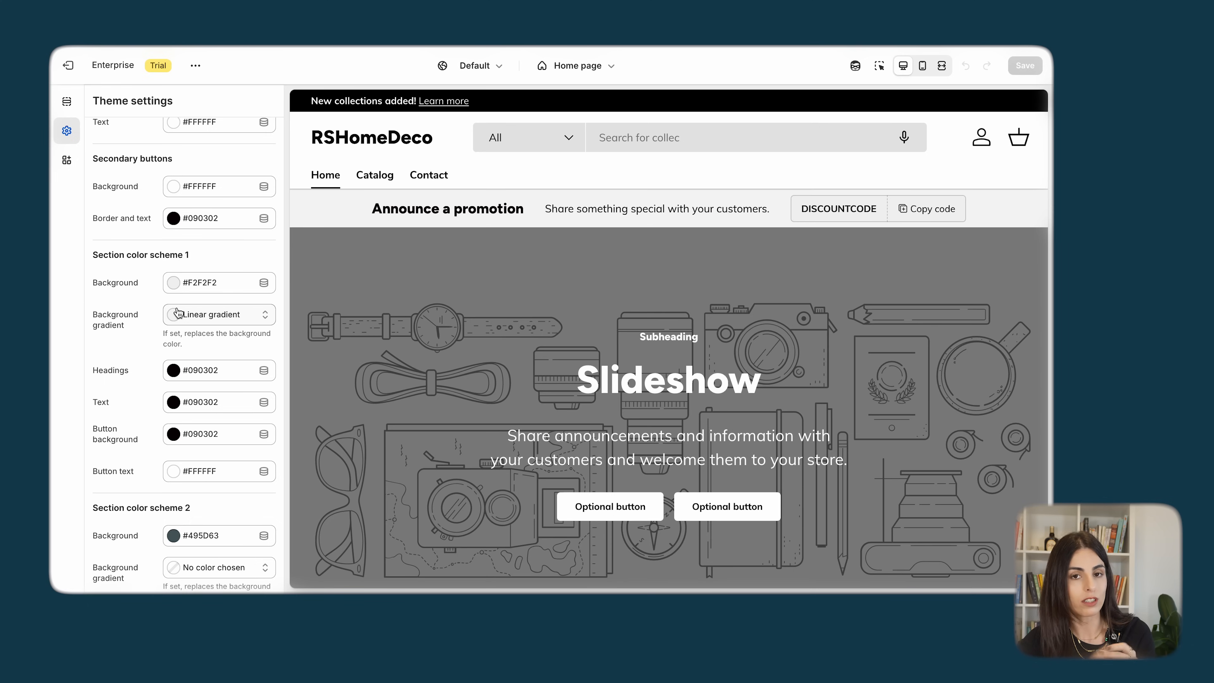
{"action": "scroll", "coordinate": [118, 428], "scroll_direction": "down", "scroll_amount": 10}
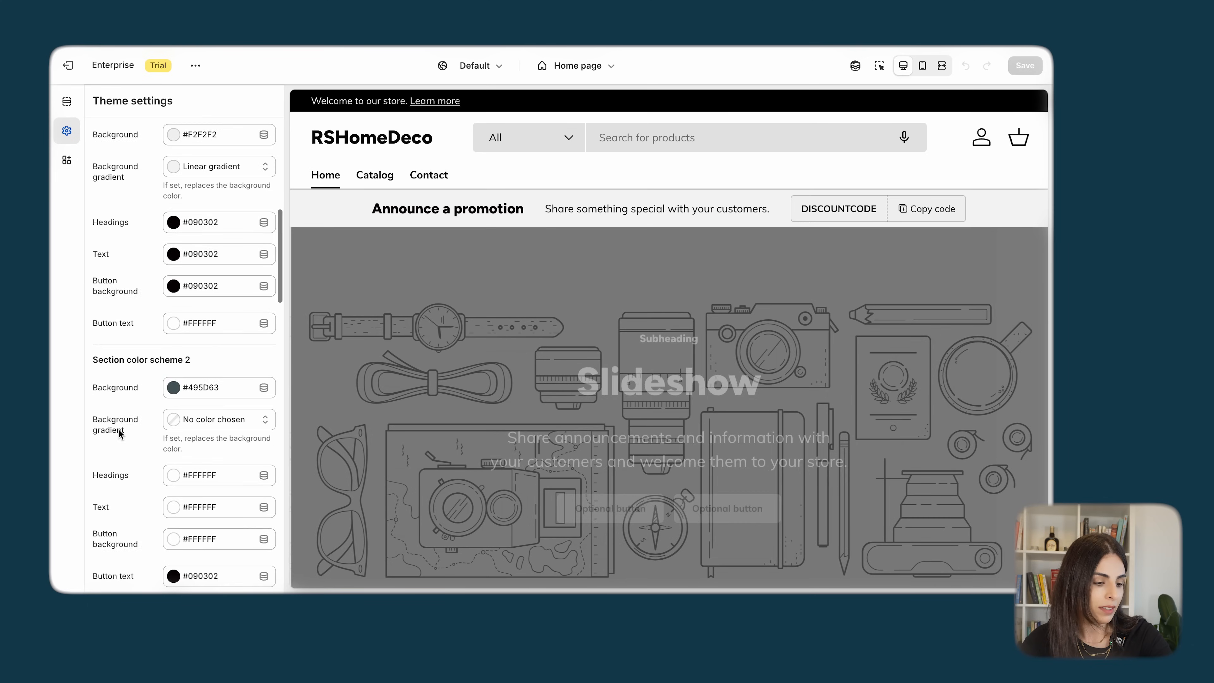
{"action": "scroll", "coordinate": [130, 339], "scroll_direction": "down", "scroll_amount": 5}
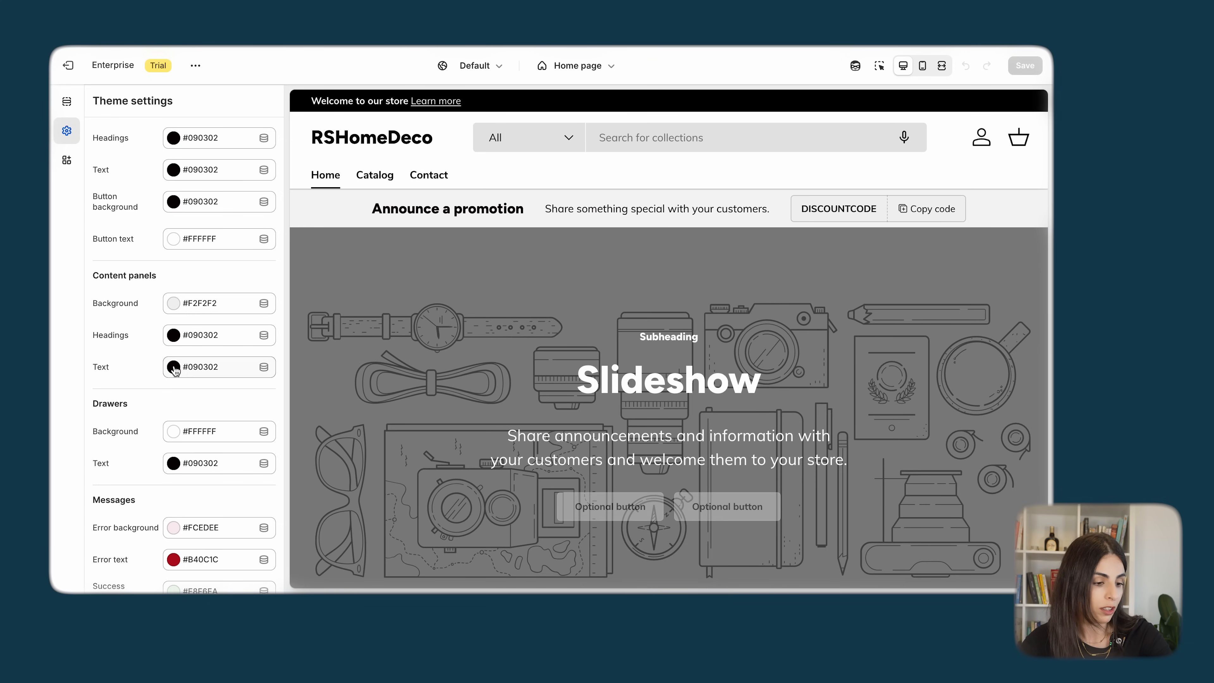
{"action": "scroll", "coordinate": [175, 370], "scroll_direction": "down", "scroll_amount": 3}
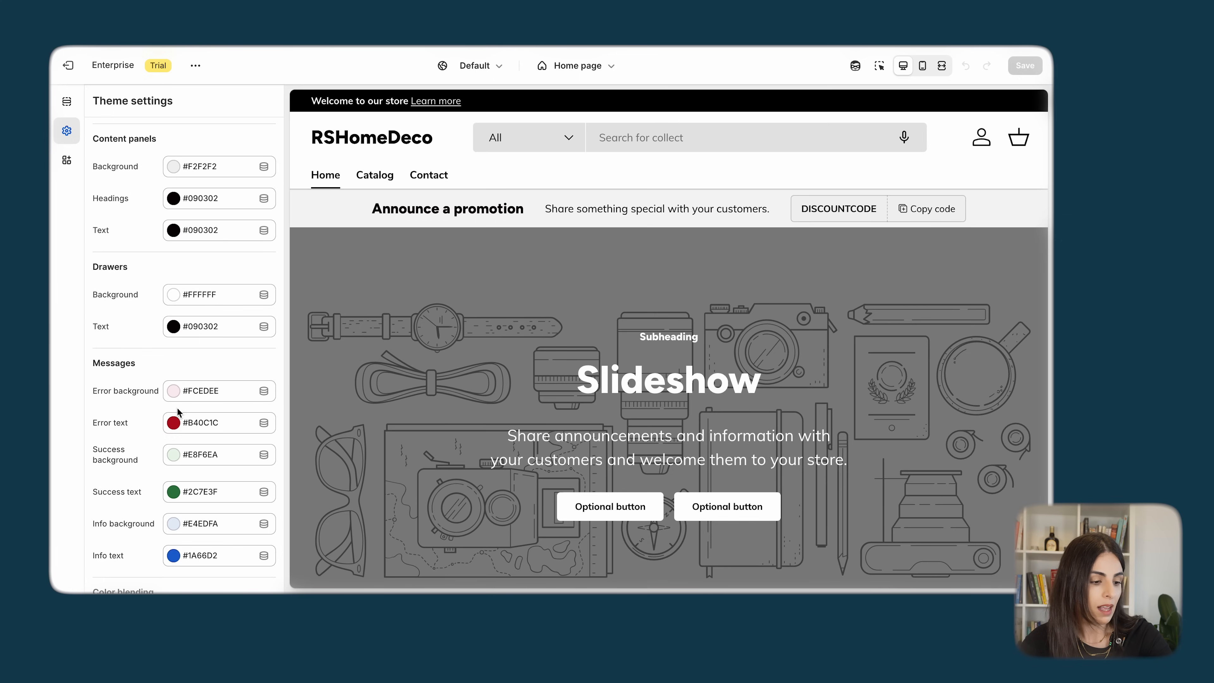
{"action": "scroll", "coordinate": [177, 407], "scroll_direction": "down", "scroll_amount": 6}
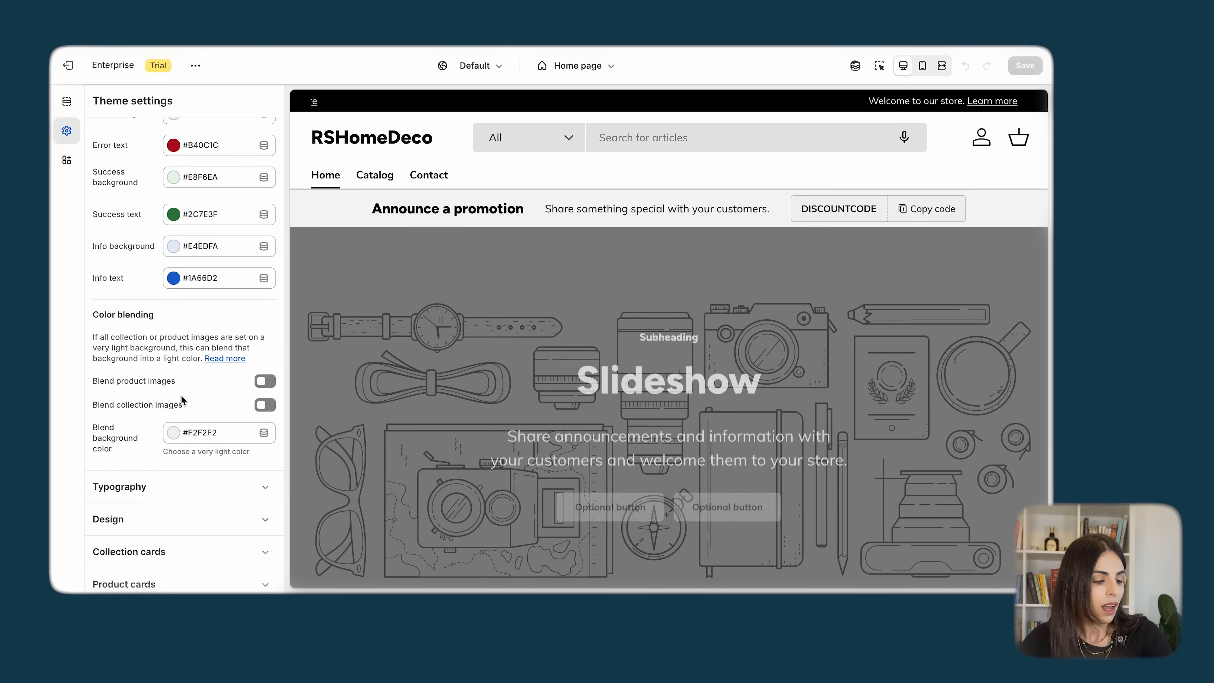
{"action": "scroll", "coordinate": [186, 277], "scroll_direction": "up", "scroll_amount": 10}
{"action": "scroll", "coordinate": [186, 275], "scroll_direction": "up", "scroll_amount": 10}
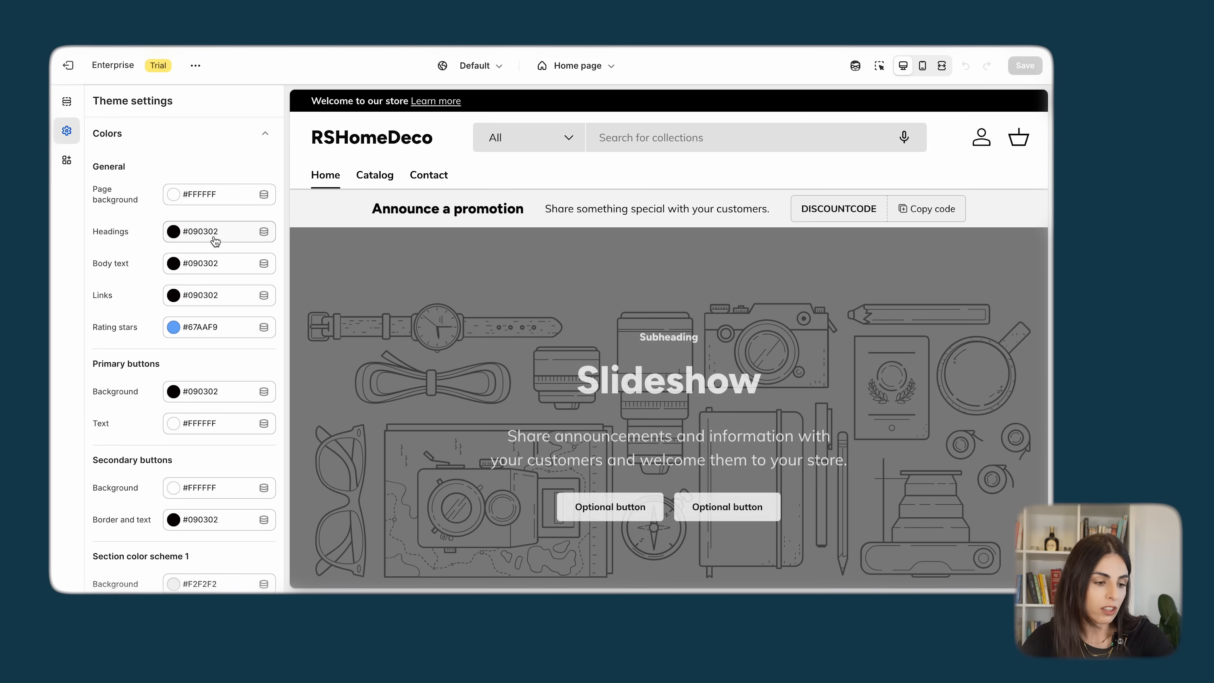
- Inspect the general Headings color, checking its hex value in the color picker and the brand colors available for it
{"action": "left_click", "coordinate": [215, 240]}
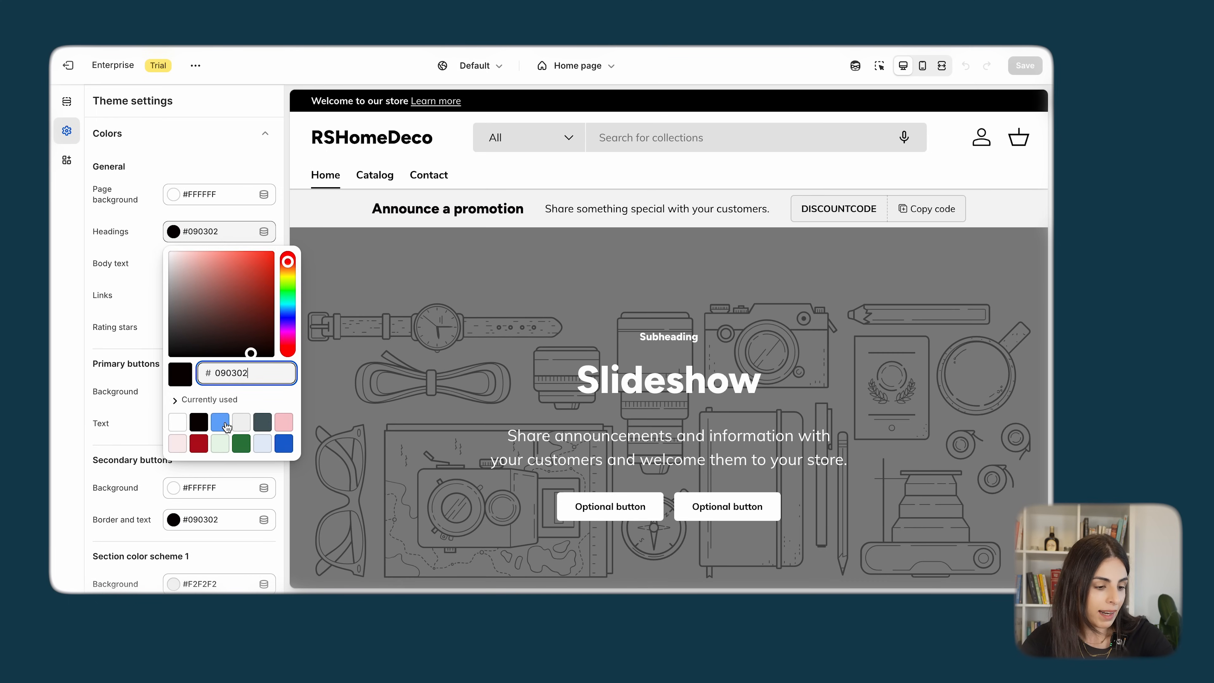
{"action": "left_click_drag", "start_coordinate": [249, 373], "coordinate": [210, 371]}
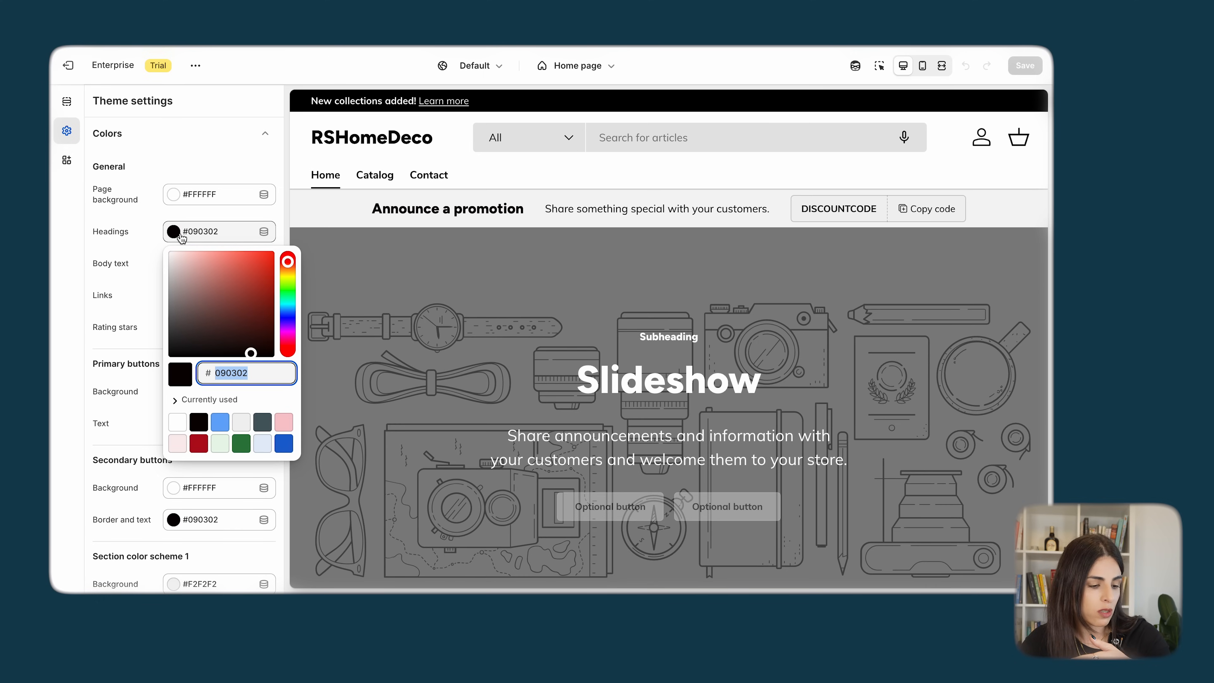
{"action": "scroll", "coordinate": [169, 500], "scroll_direction": "down", "scroll_amount": 6}
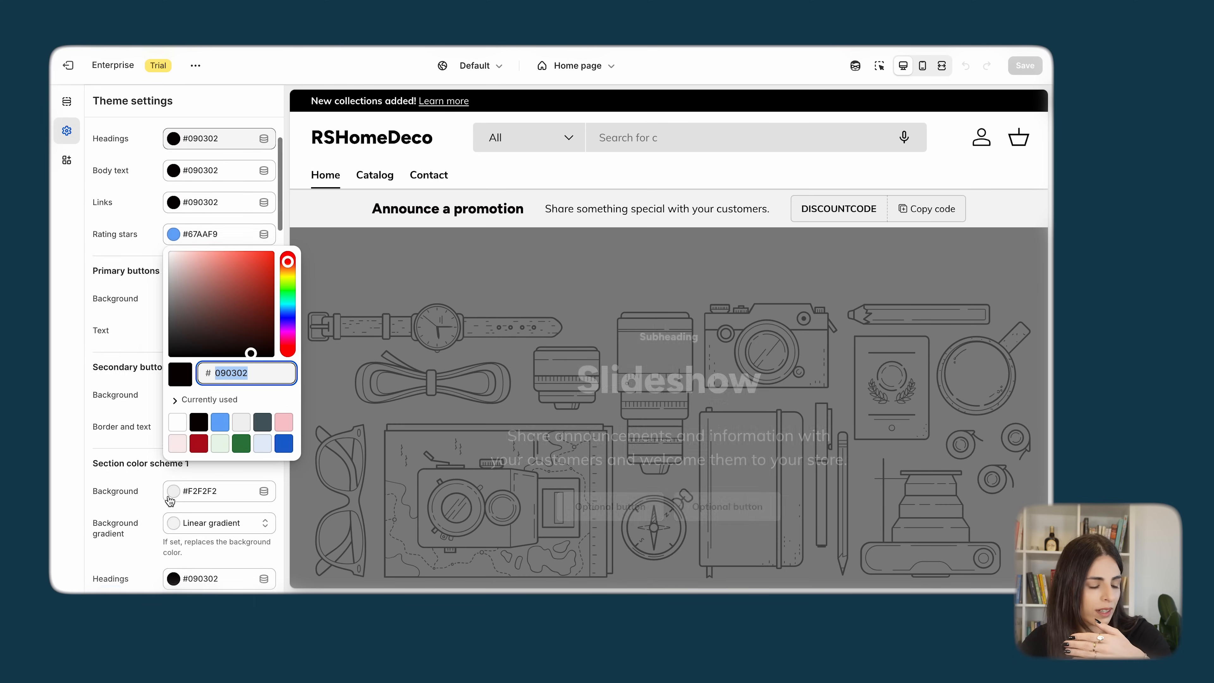
{"action": "scroll", "coordinate": [133, 391], "scroll_direction": "up", "scroll_amount": 2}
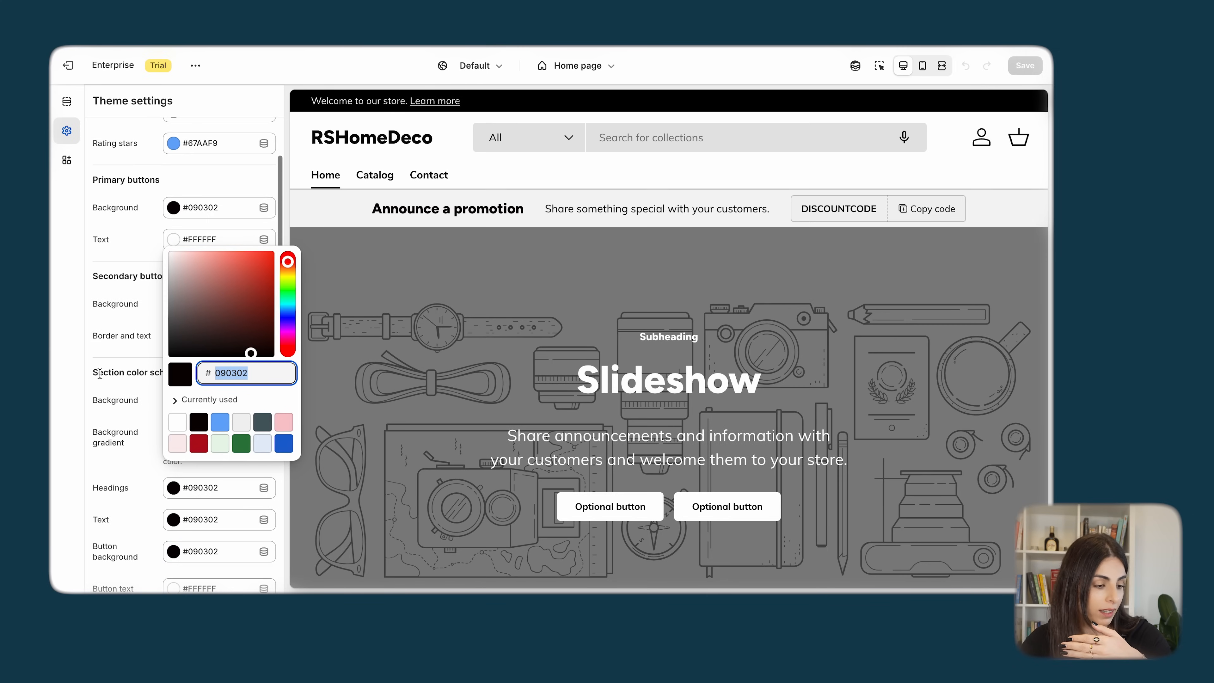
{"action": "left_click", "coordinate": [51, 363]}
{"action": "scroll", "coordinate": [171, 247], "scroll_direction": "up", "scroll_amount": 4}
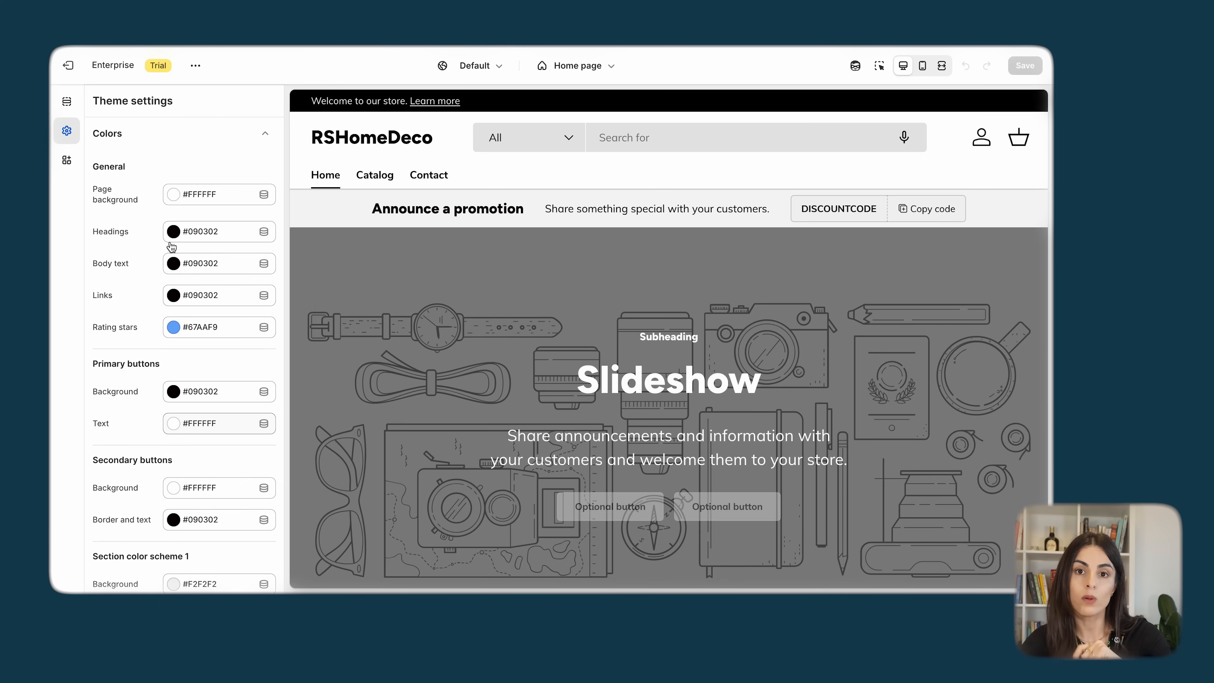
{"action": "left_click", "coordinate": [264, 234]}
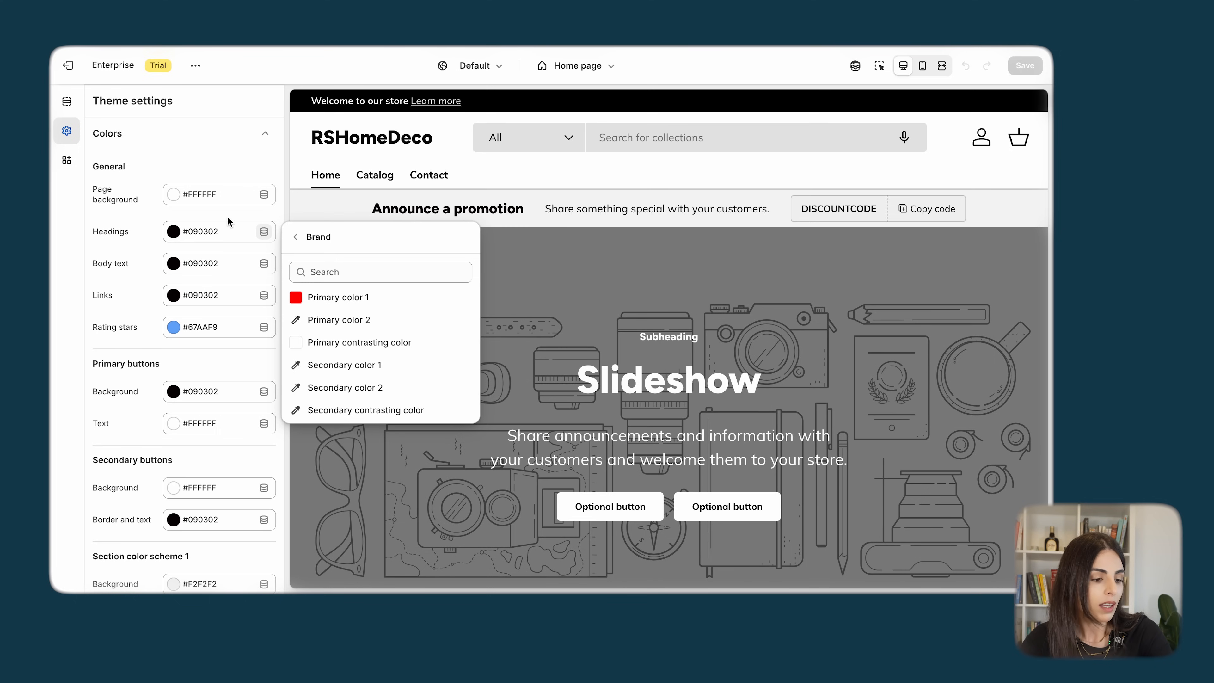
{"action": "left_click", "coordinate": [226, 214]}
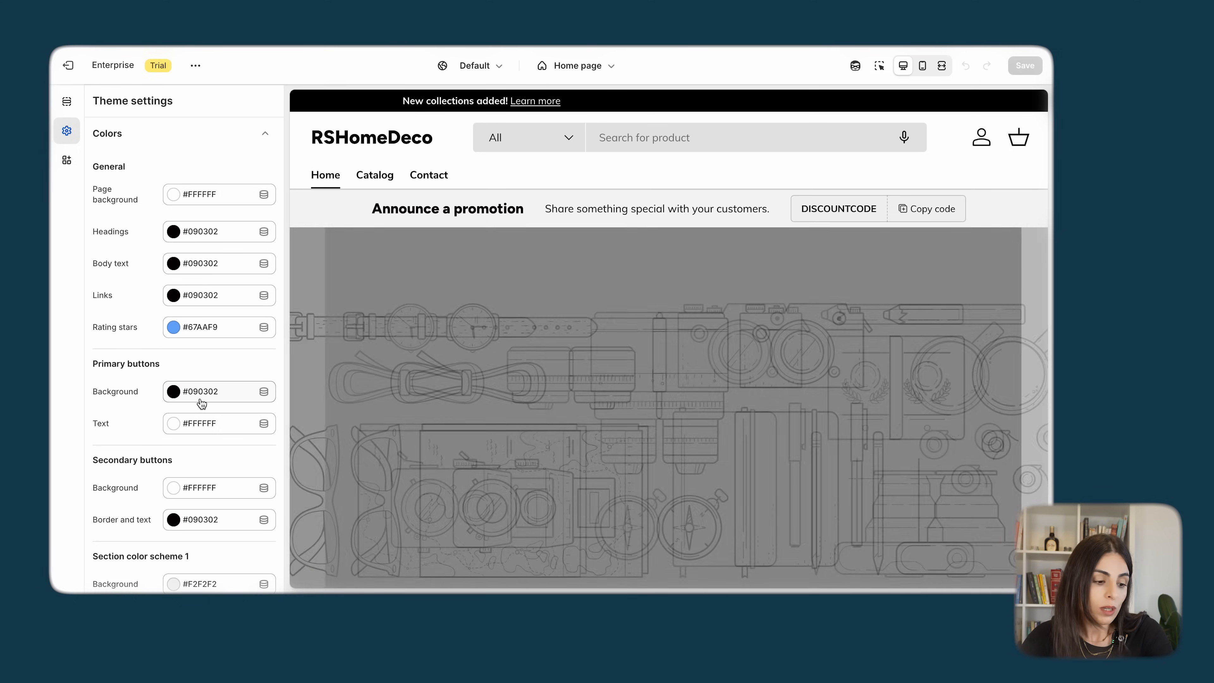
- Review the button and section color schemes, check the brand color choices for scheme 1 headings, and collapse the Colors settings
{"action": "scroll", "coordinate": [201, 404], "scroll_direction": "down", "scroll_amount": 5}
{"action": "scroll", "coordinate": [201, 404], "scroll_direction": "down", "scroll_amount": 6}
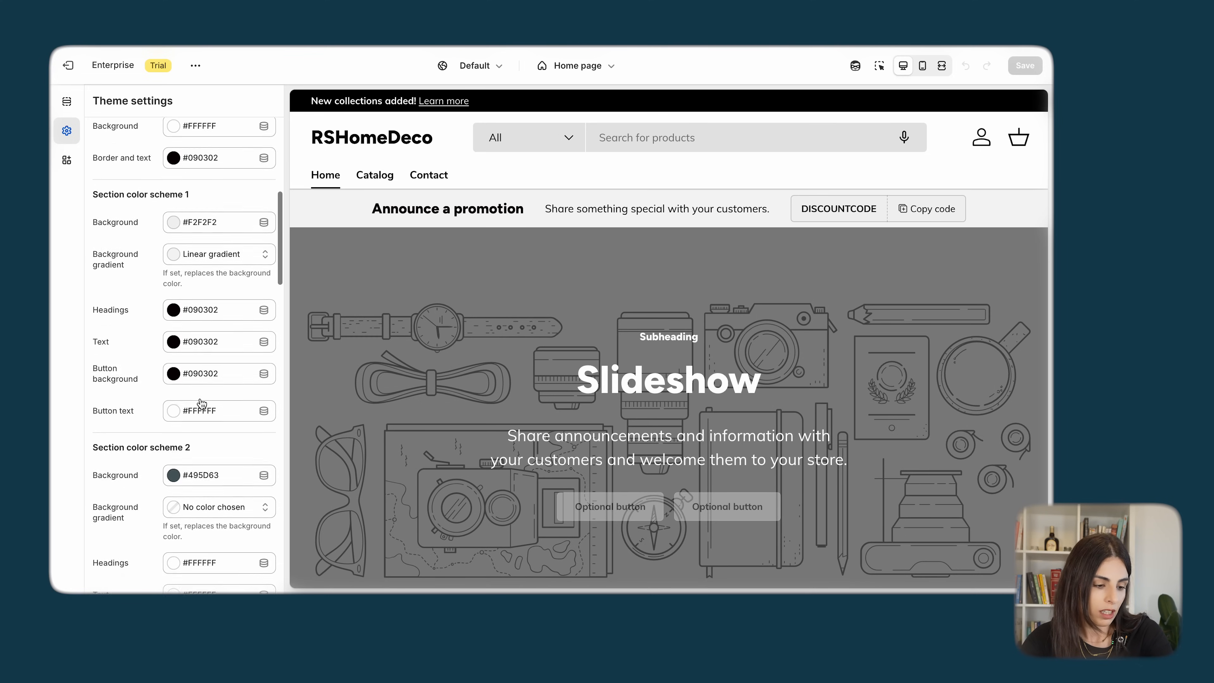
{"action": "scroll", "coordinate": [201, 404], "scroll_direction": "down", "scroll_amount": 4}
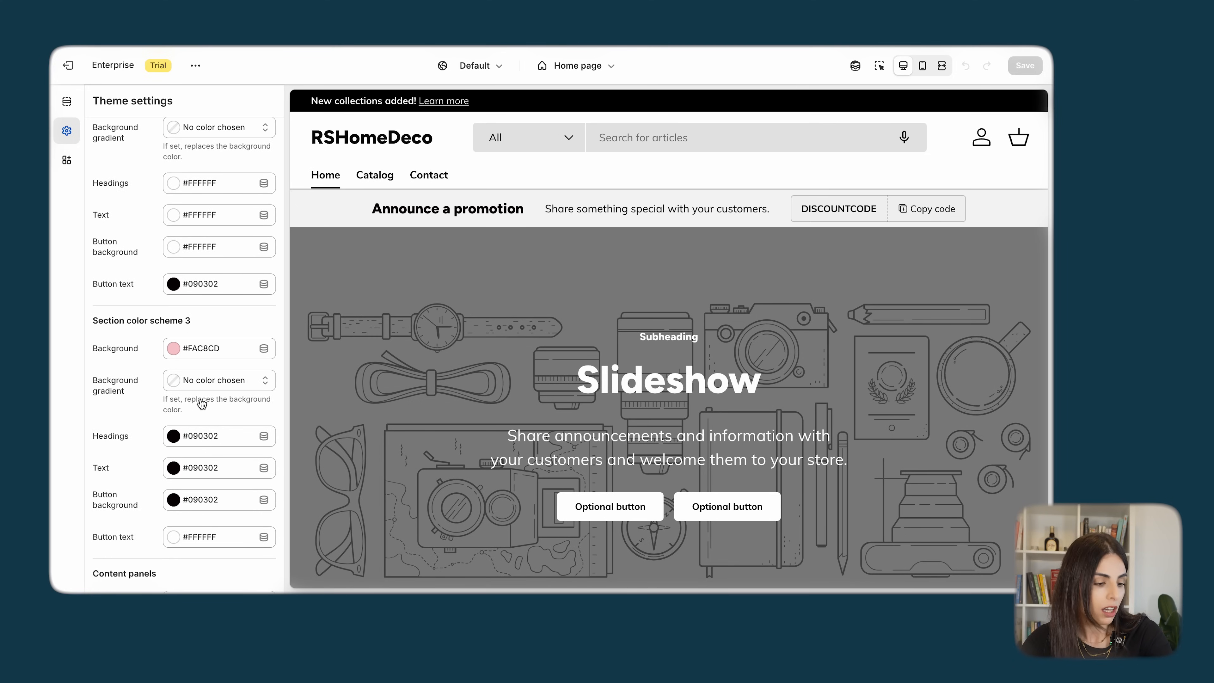
{"action": "scroll", "coordinate": [201, 404], "scroll_direction": "up", "scroll_amount": 15}
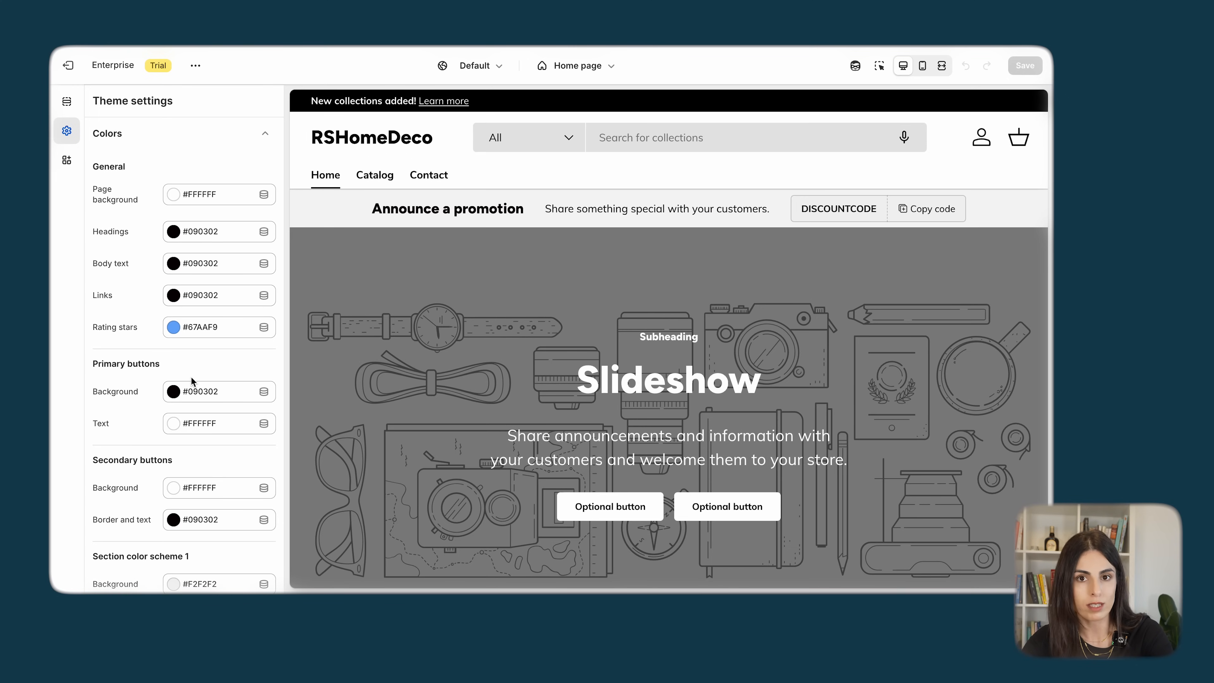
{"action": "scroll", "coordinate": [191, 376], "scroll_direction": "down", "scroll_amount": 7}
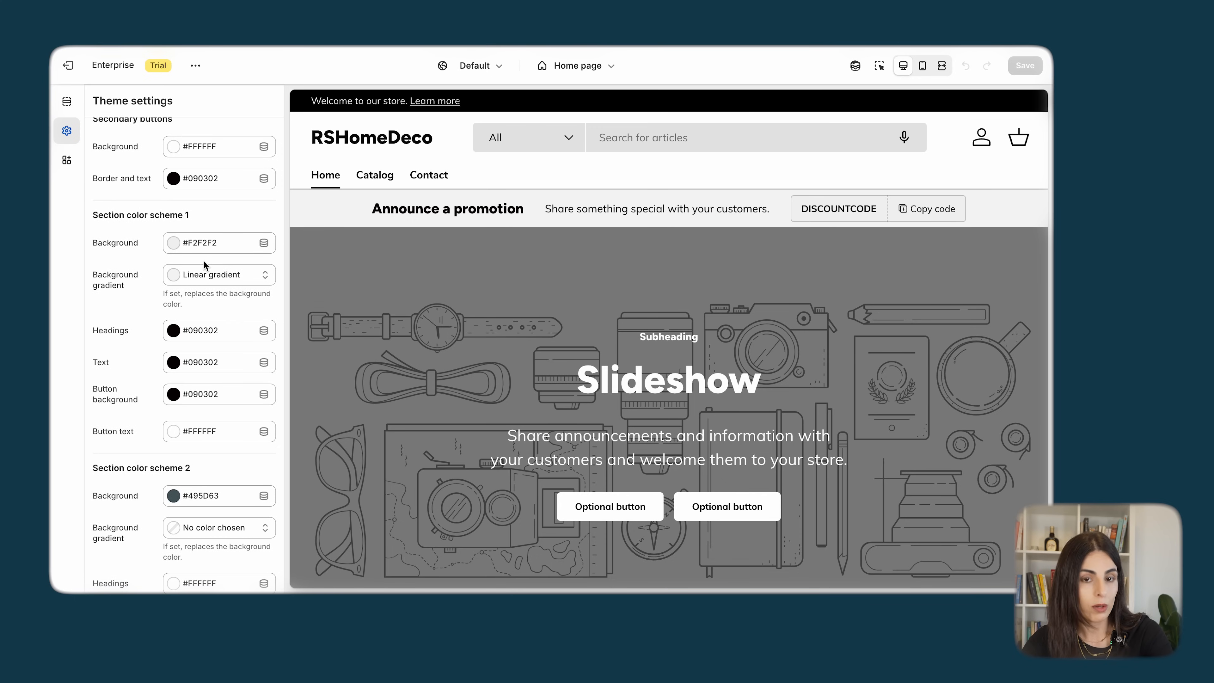
{"action": "left_click", "coordinate": [264, 330]}
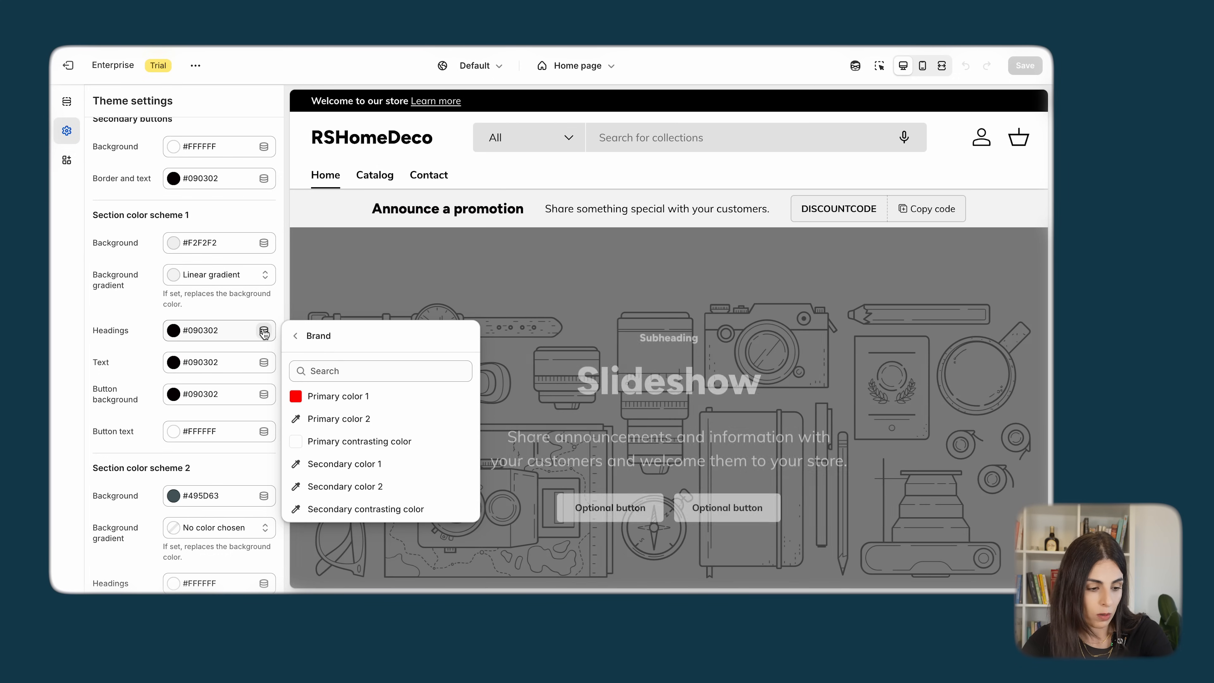
{"action": "scroll", "coordinate": [248, 472], "scroll_direction": "up", "scroll_amount": 7}
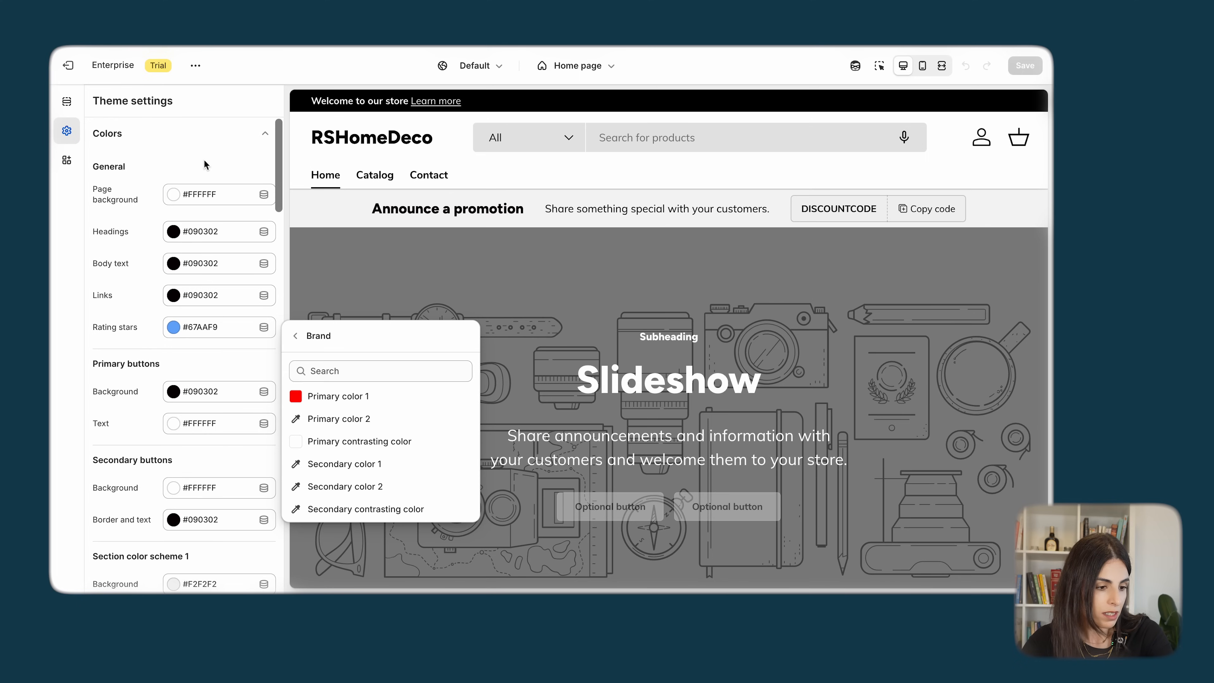
{"action": "left_click", "coordinate": [203, 134]}
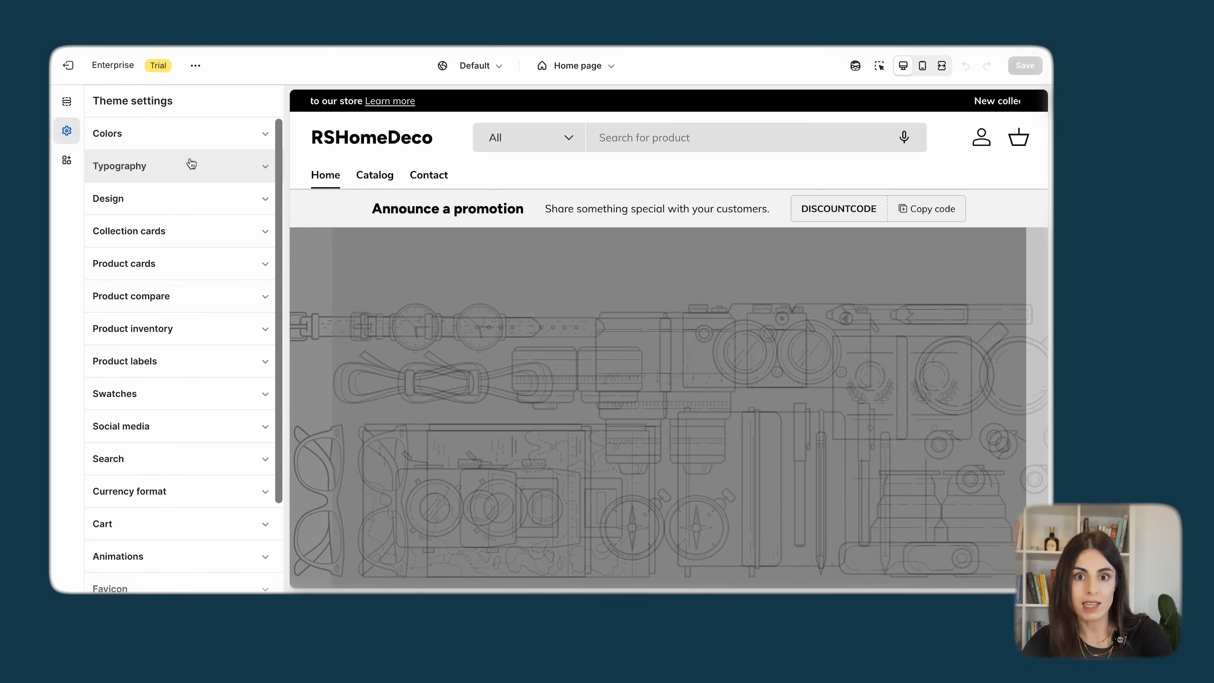
- Examine the theme's Typography settings for headings, body and navigation, briefly revisiting the Colors settings
{"action": "left_click", "coordinate": [240, 172]}
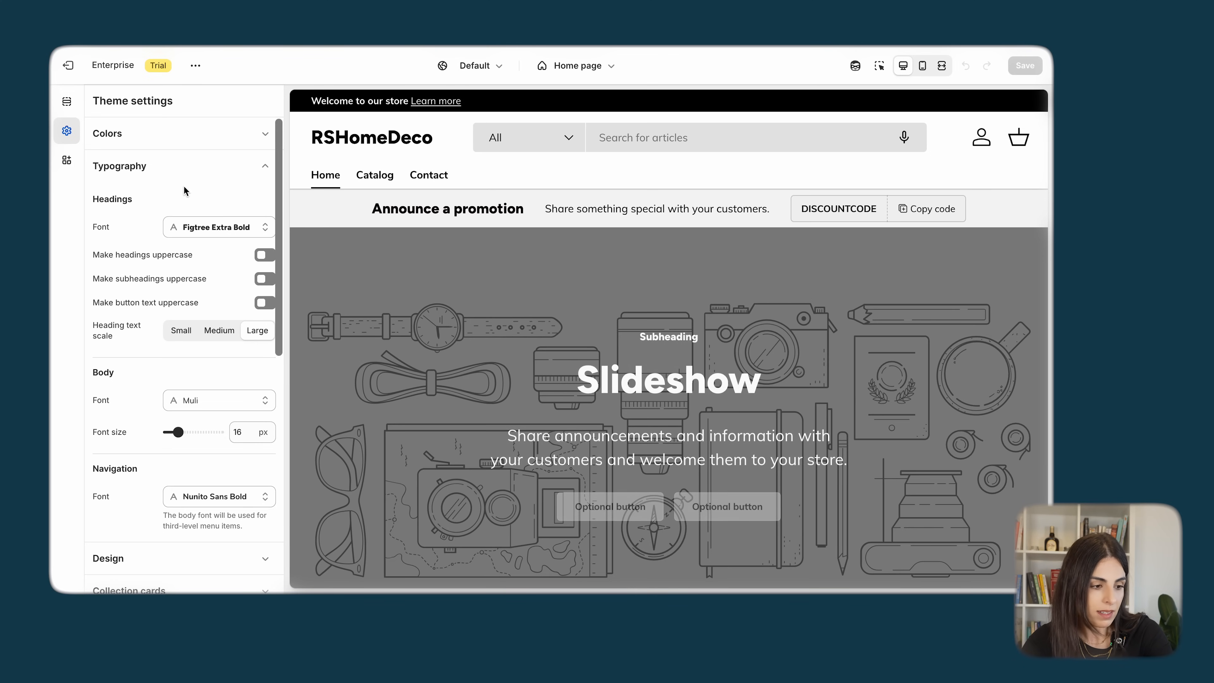
{"action": "left_click", "coordinate": [187, 132]}
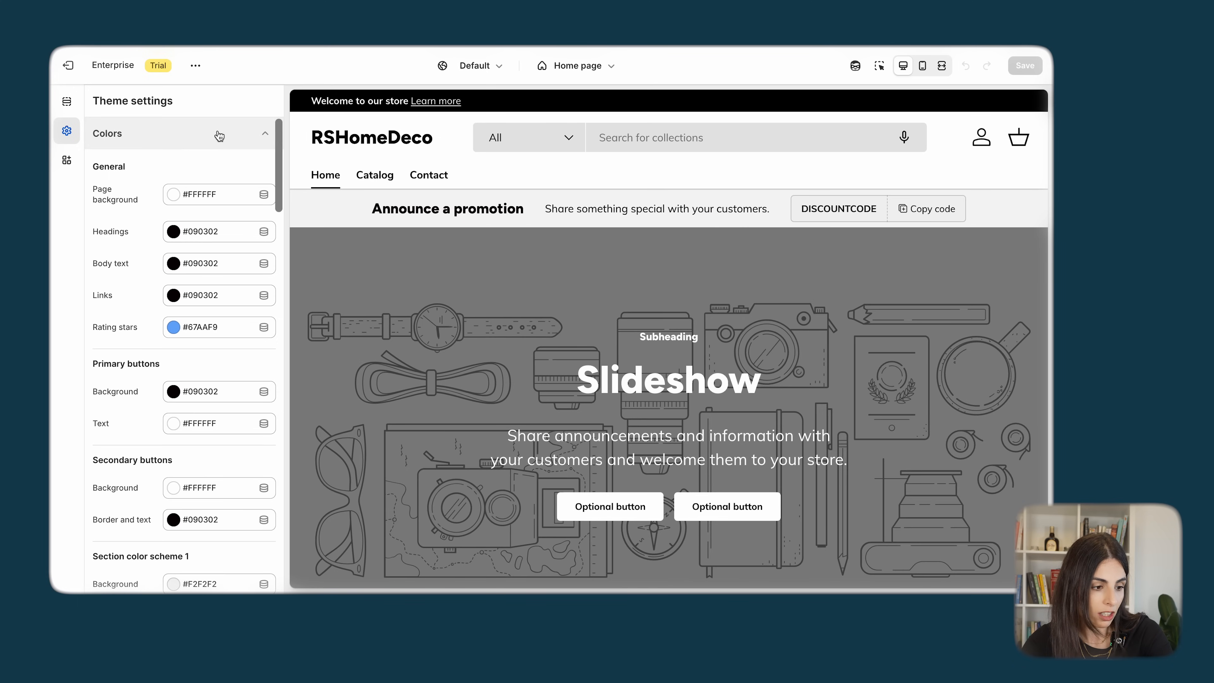
{"action": "left_click", "coordinate": [178, 133]}
{"action": "left_click", "coordinate": [176, 167]}
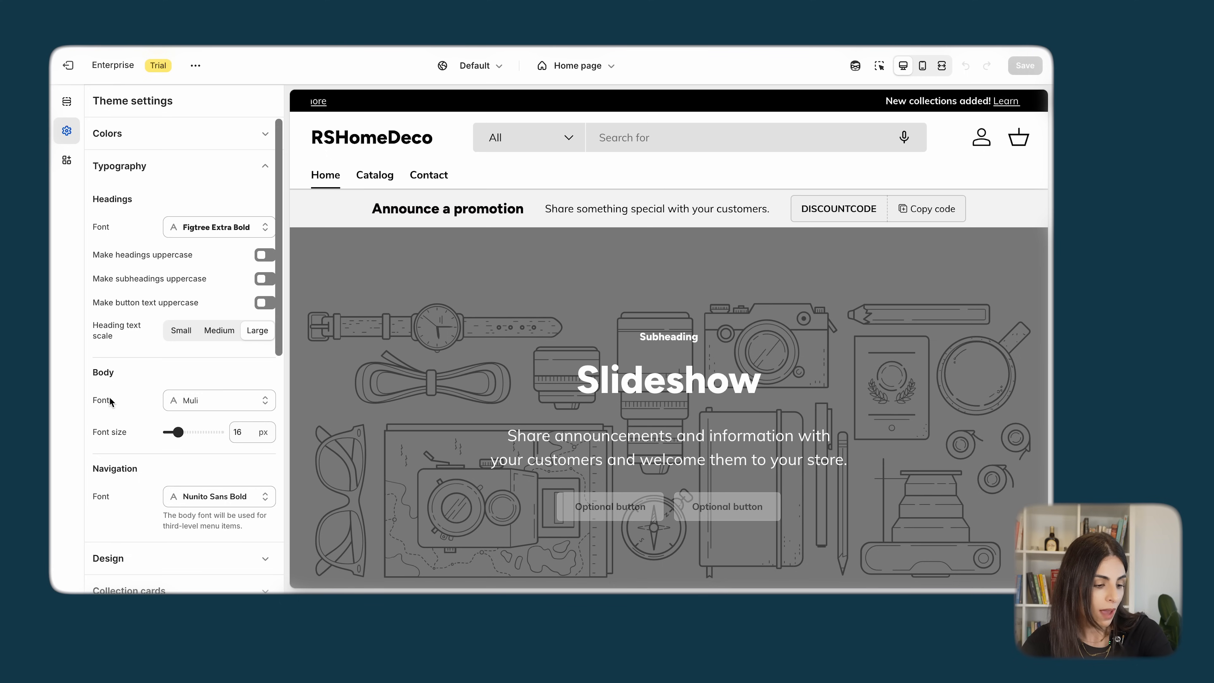
{"action": "scroll", "coordinate": [110, 398], "scroll_direction": "down", "scroll_amount": 3}
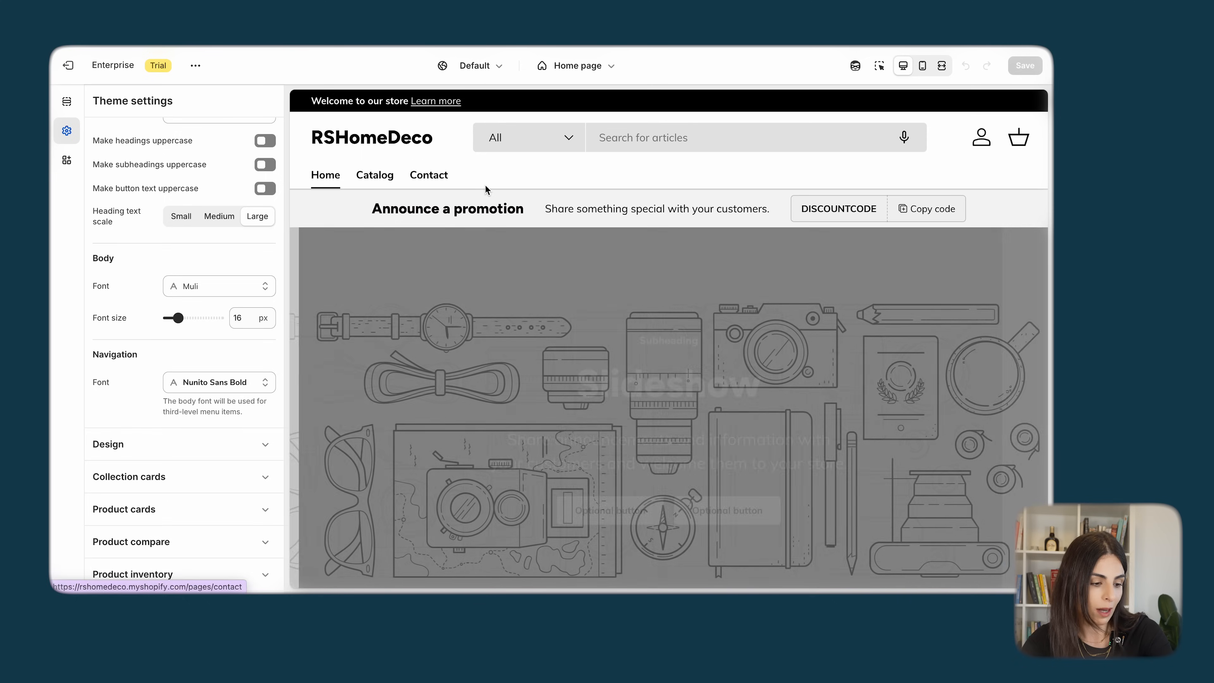
{"action": "scroll", "coordinate": [122, 443], "scroll_direction": "down", "scroll_amount": 2}
{"action": "scroll", "coordinate": [122, 443], "scroll_direction": "up", "scroll_amount": 5}
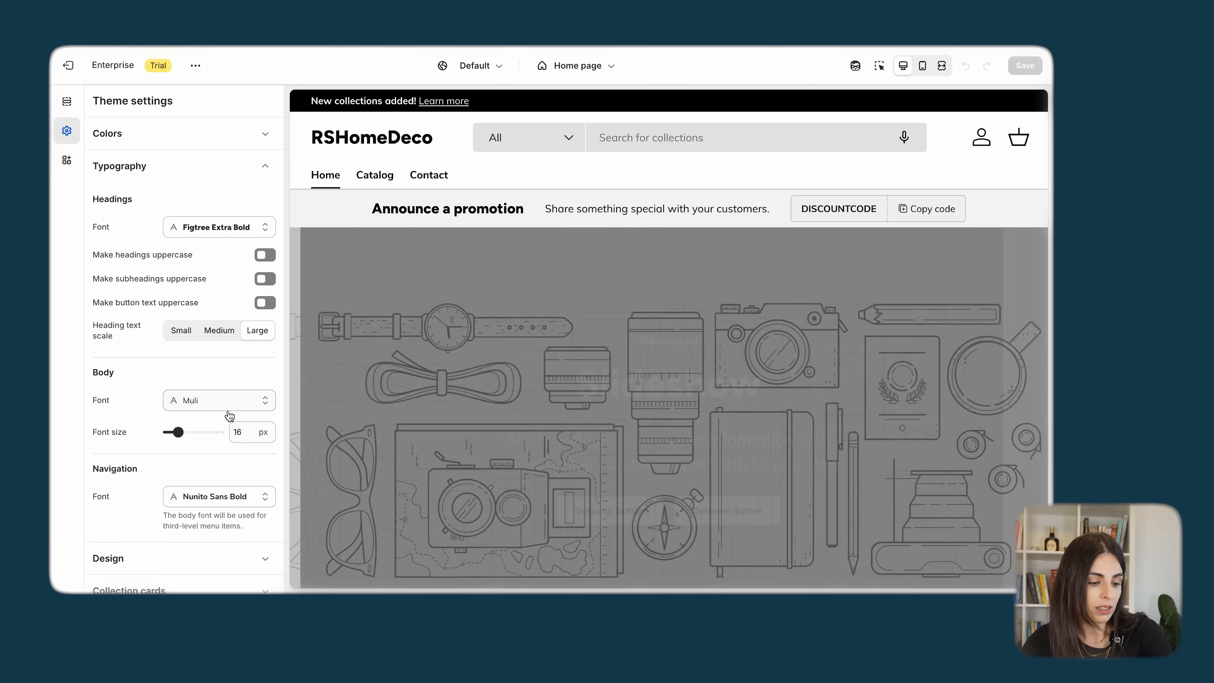
- View the fonts available for headings, cancel the font selection and collapse the Typography settings
{"action": "left_click", "coordinate": [224, 401]}
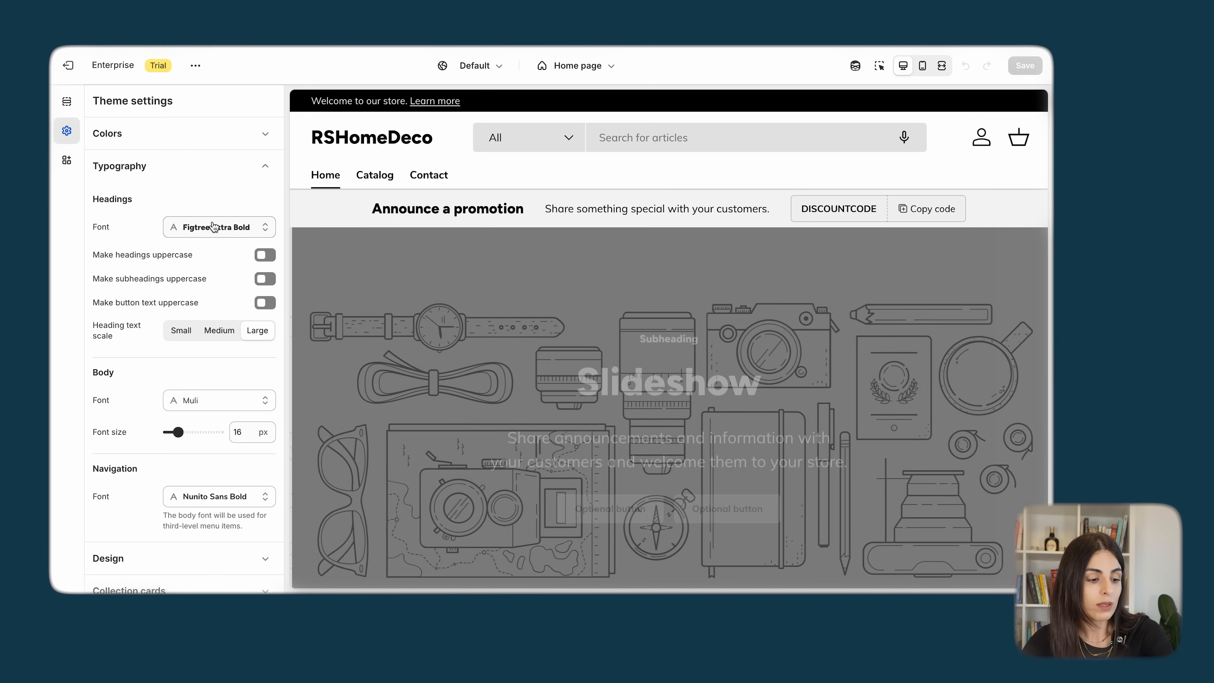
{"action": "left_click", "coordinate": [214, 227]}
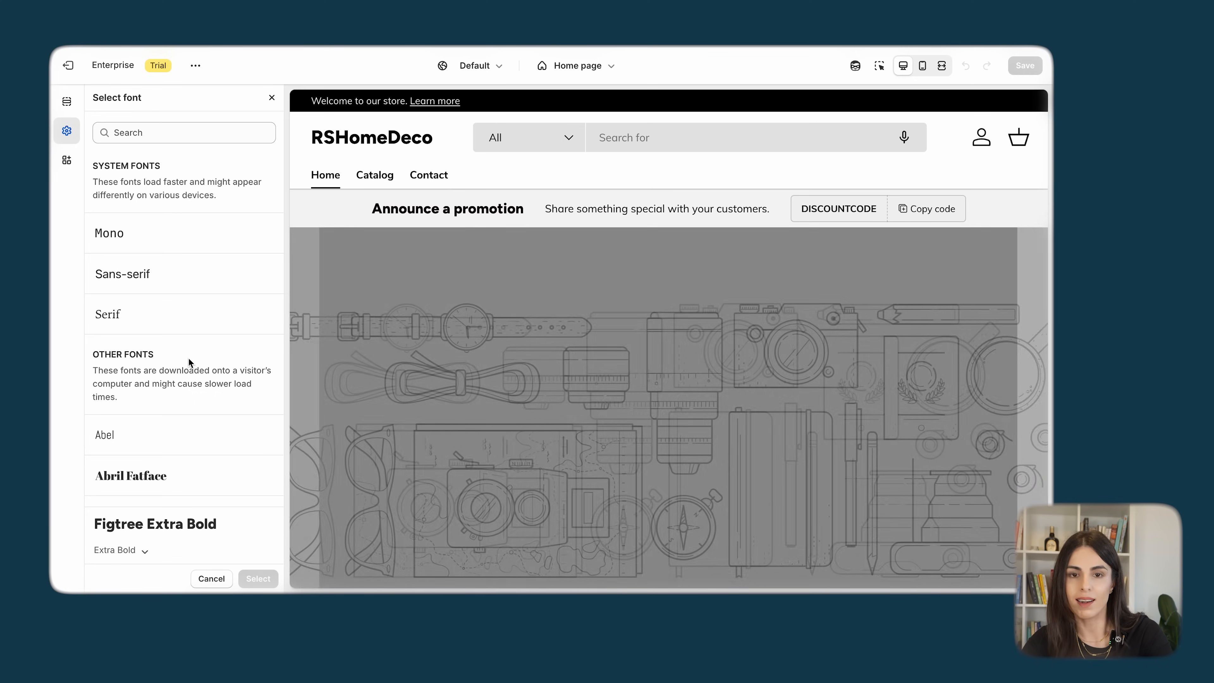
{"action": "left_click", "coordinate": [211, 578]}
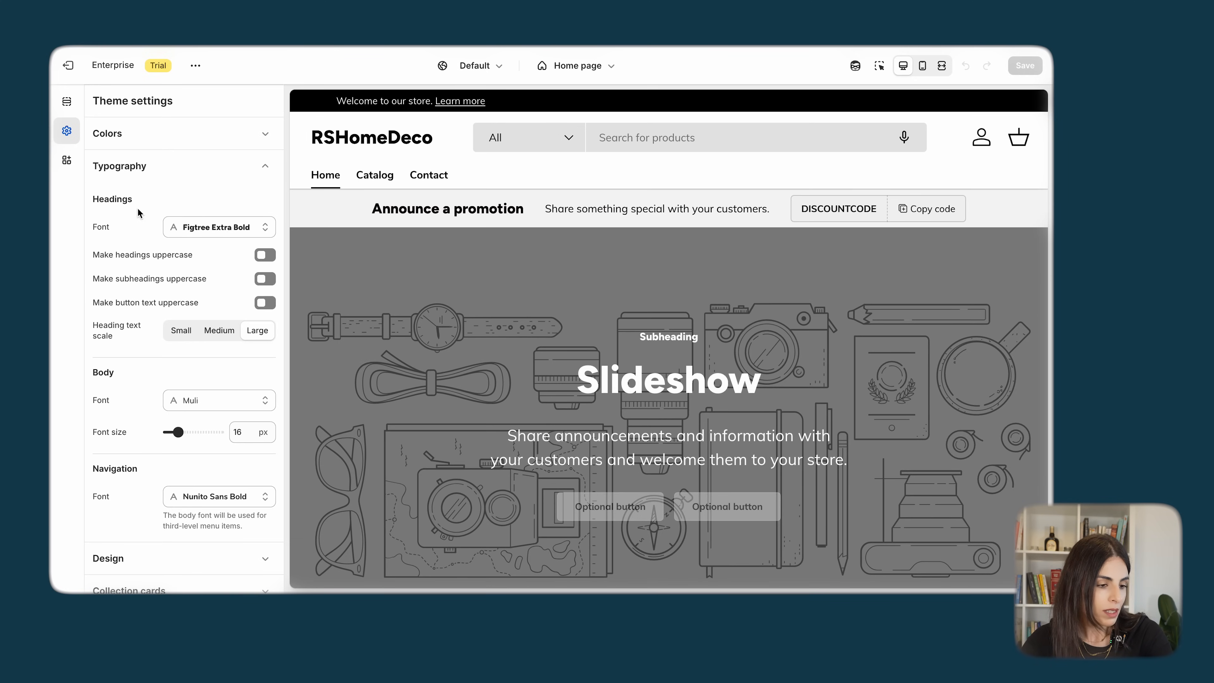
{"action": "left_click", "coordinate": [150, 167]}
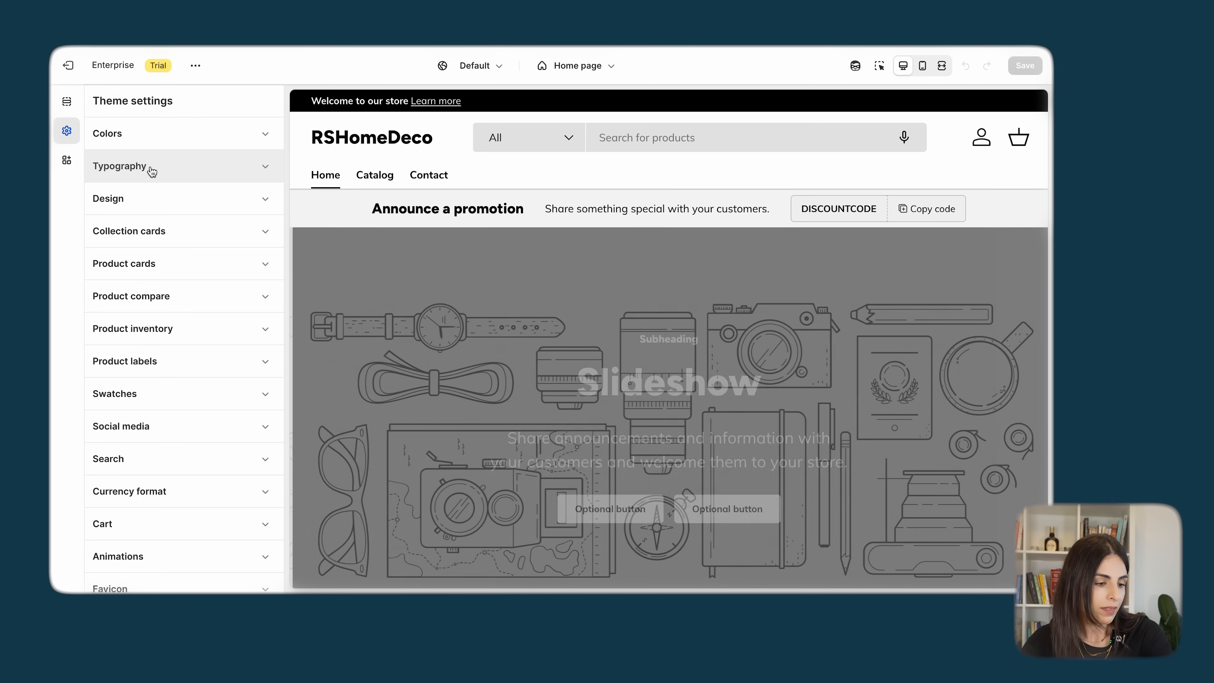
- Open the theme's Design settings and set the section height to Small
{"action": "left_click", "coordinate": [153, 204]}
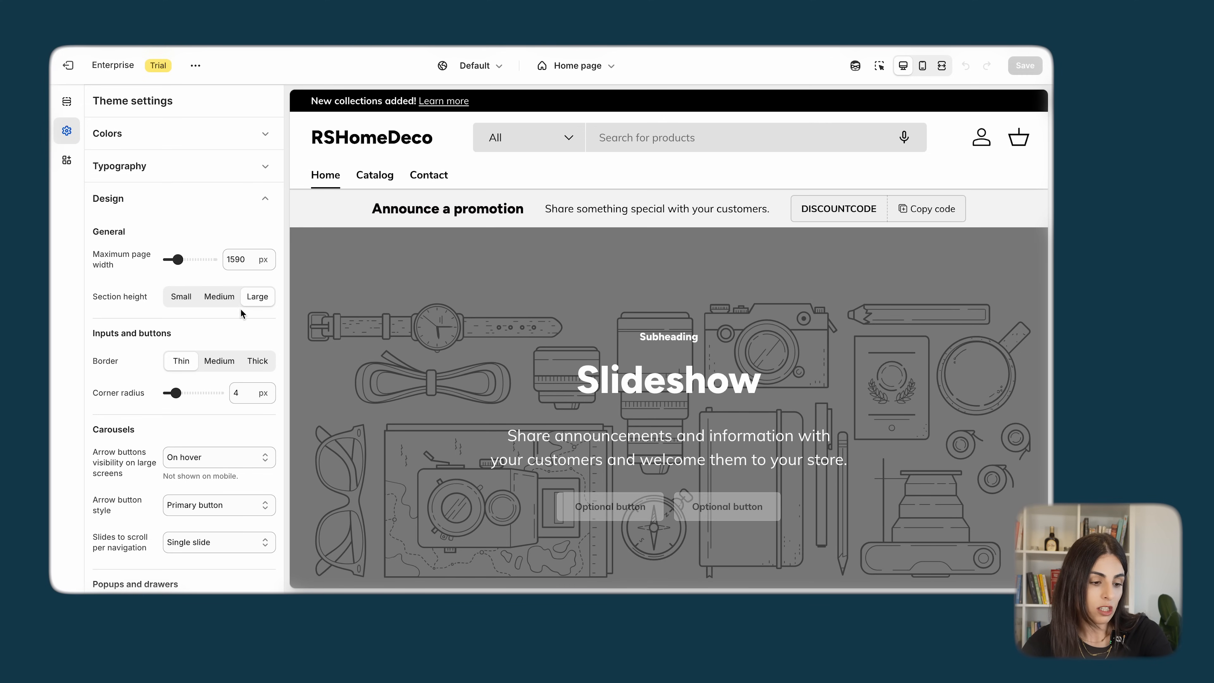
{"action": "scroll", "coordinate": [461, 347], "scroll_direction": "down", "scroll_amount": 5}
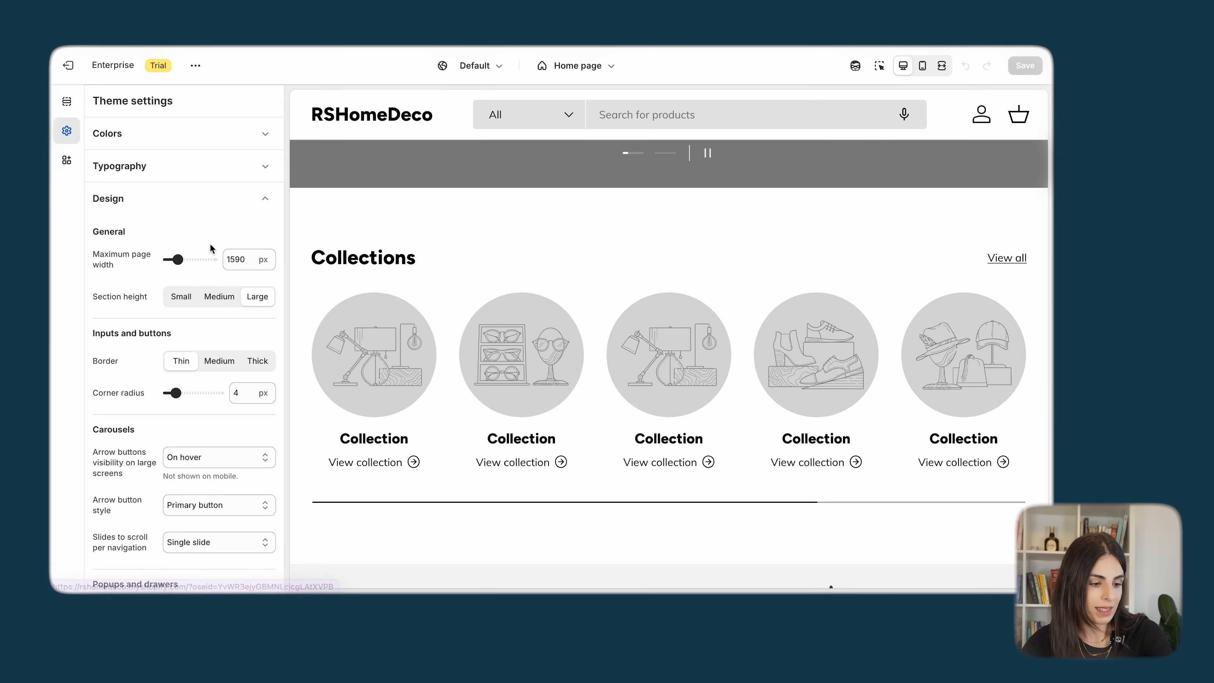
{"action": "left_click", "coordinate": [181, 297]}
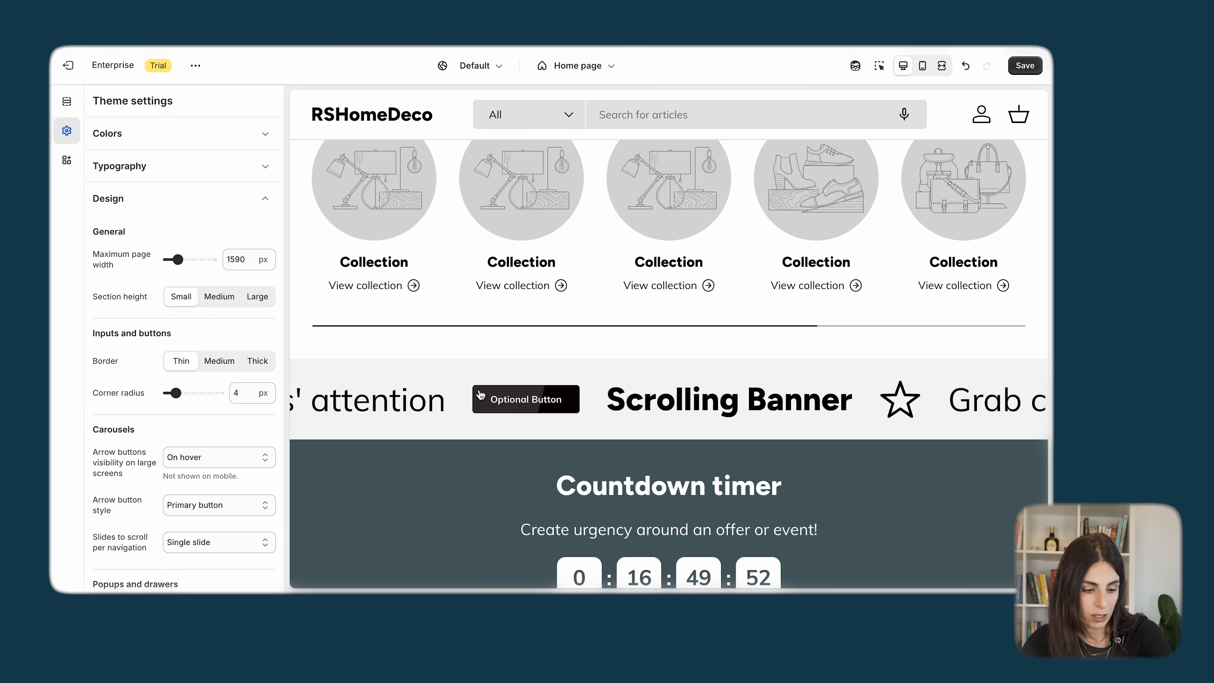
- Examine the remaining Design settings, from carousels, popups and text overlays to collapsible content, breadcrumbs and pagination
{"action": "scroll", "coordinate": [205, 457], "scroll_direction": "down", "scroll_amount": 3}
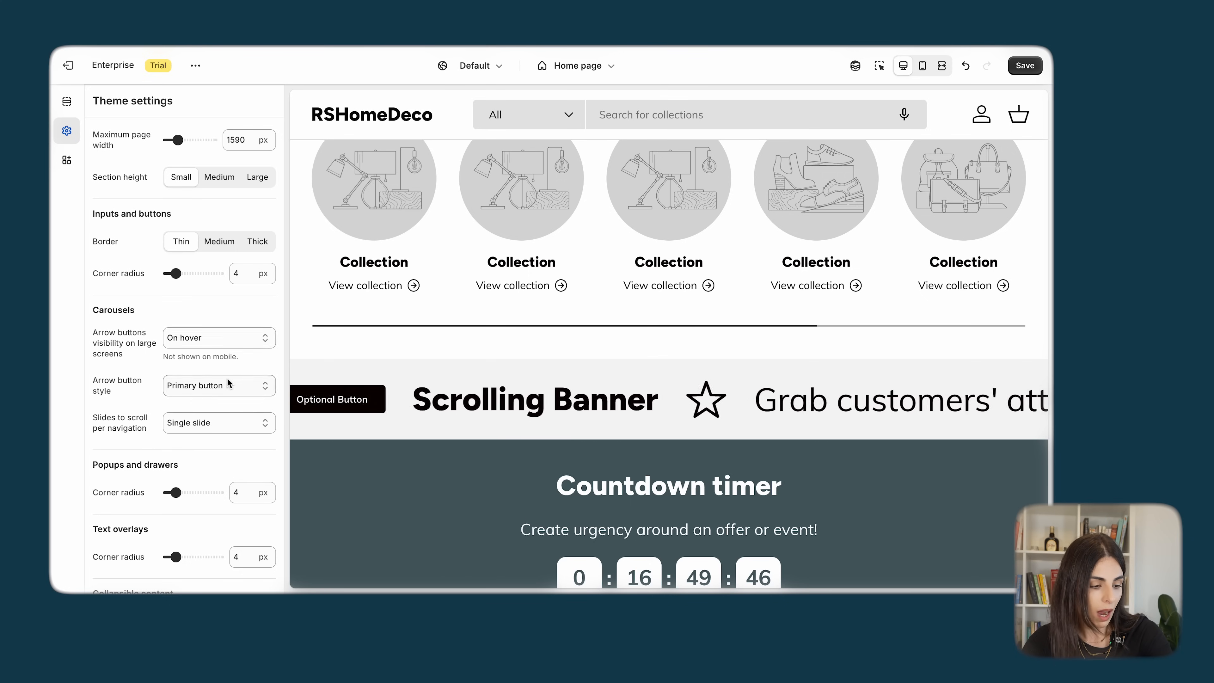
{"action": "scroll", "coordinate": [197, 419], "scroll_direction": "down", "scroll_amount": 4}
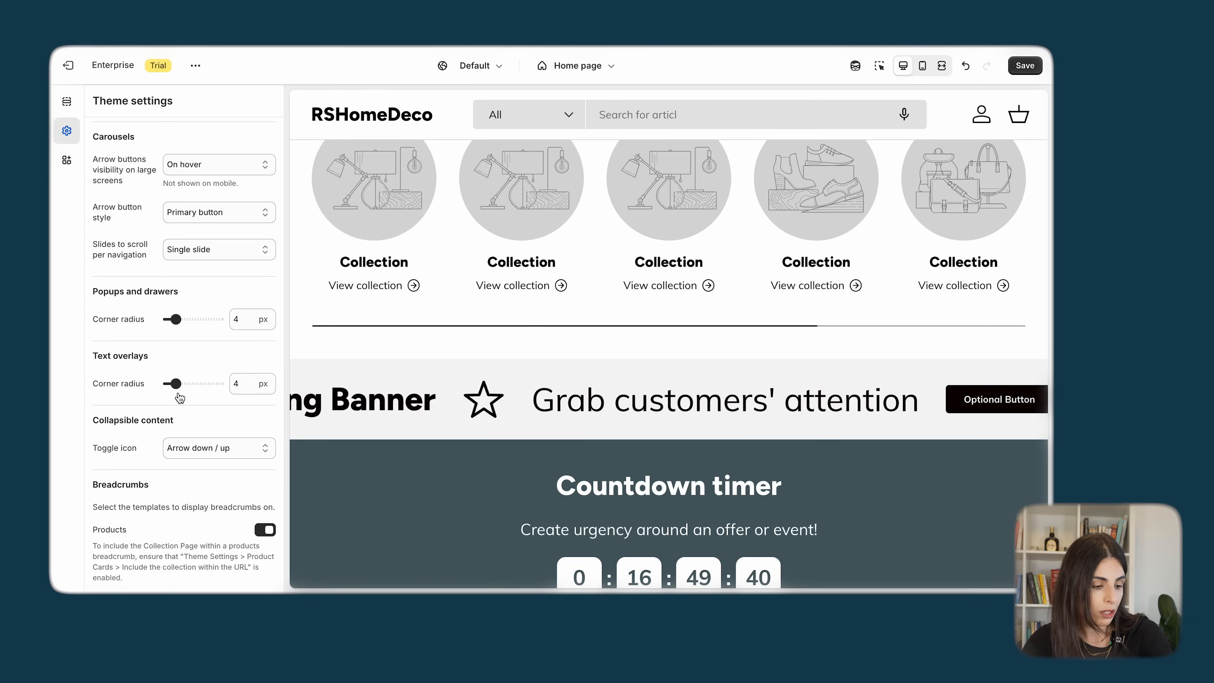
{"action": "scroll", "coordinate": [193, 274], "scroll_direction": "down", "scroll_amount": 3}
{"action": "scroll", "coordinate": [196, 303], "scroll_direction": "down", "scroll_amount": 1}
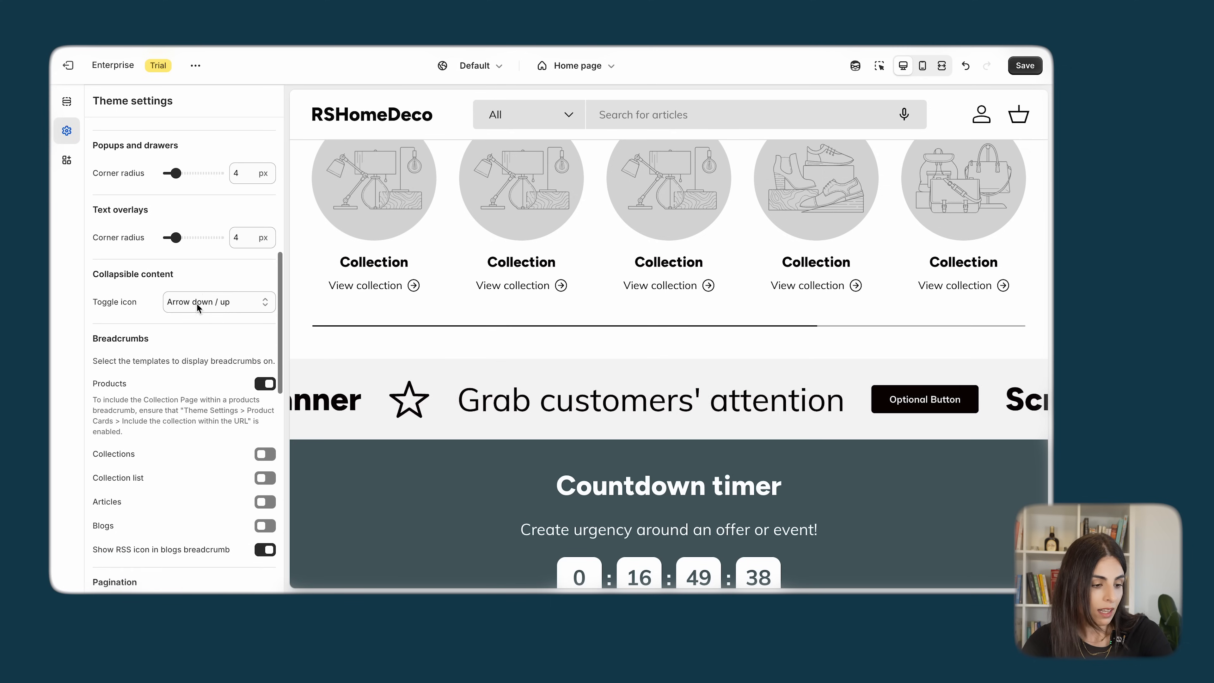
{"action": "scroll", "coordinate": [177, 402], "scroll_direction": "down", "scroll_amount": 4}
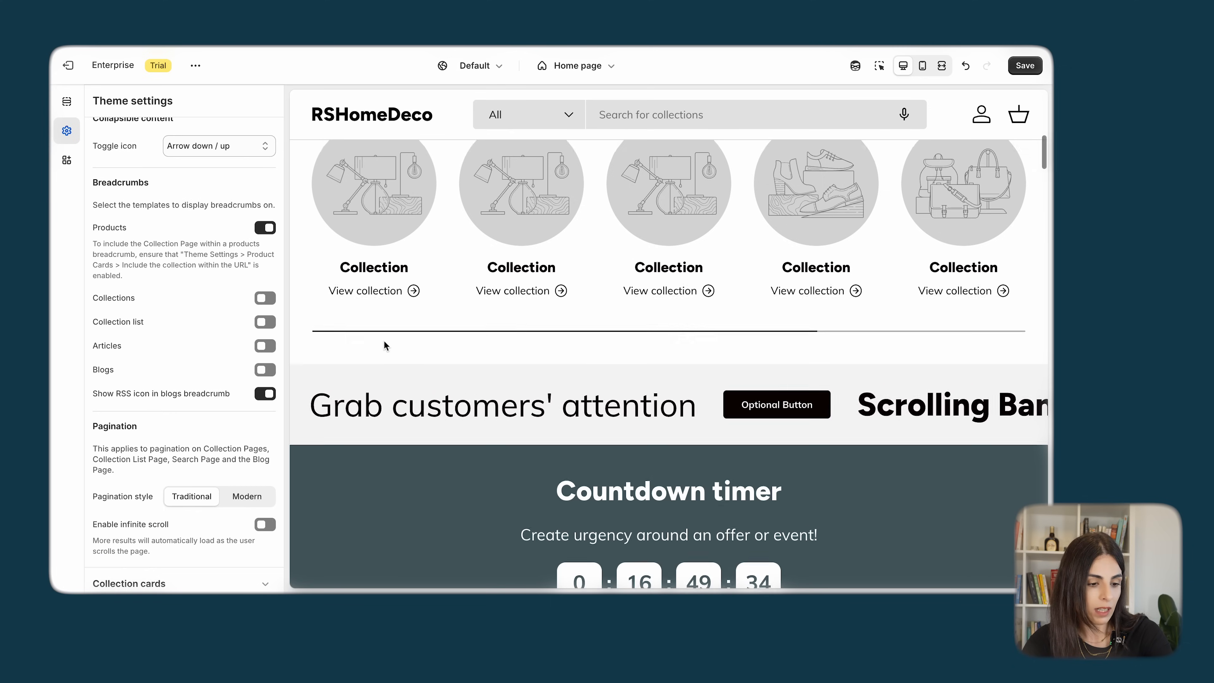
{"action": "scroll", "coordinate": [383, 339], "scroll_direction": "up", "scroll_amount": 8}
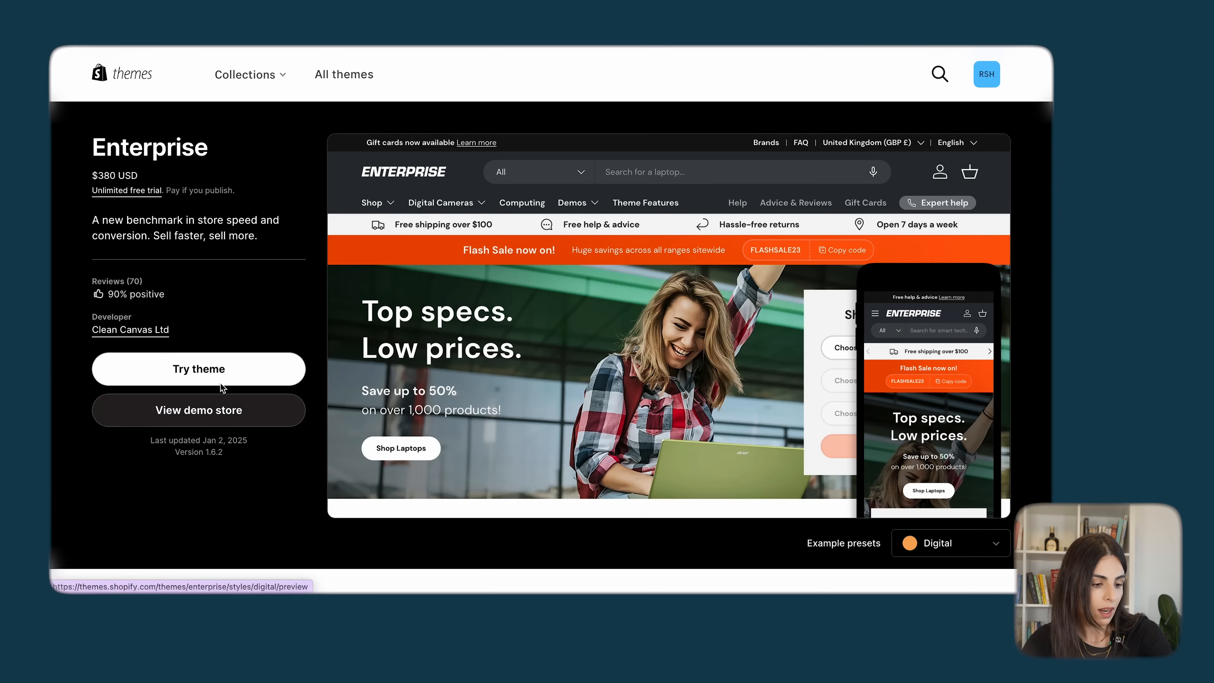
- Switch to the Shopify Theme Store, open Enterprise's Digital demo store and explore its home page and Digital Cameras menu
{"action": "left_click", "coordinate": [214, 410]}
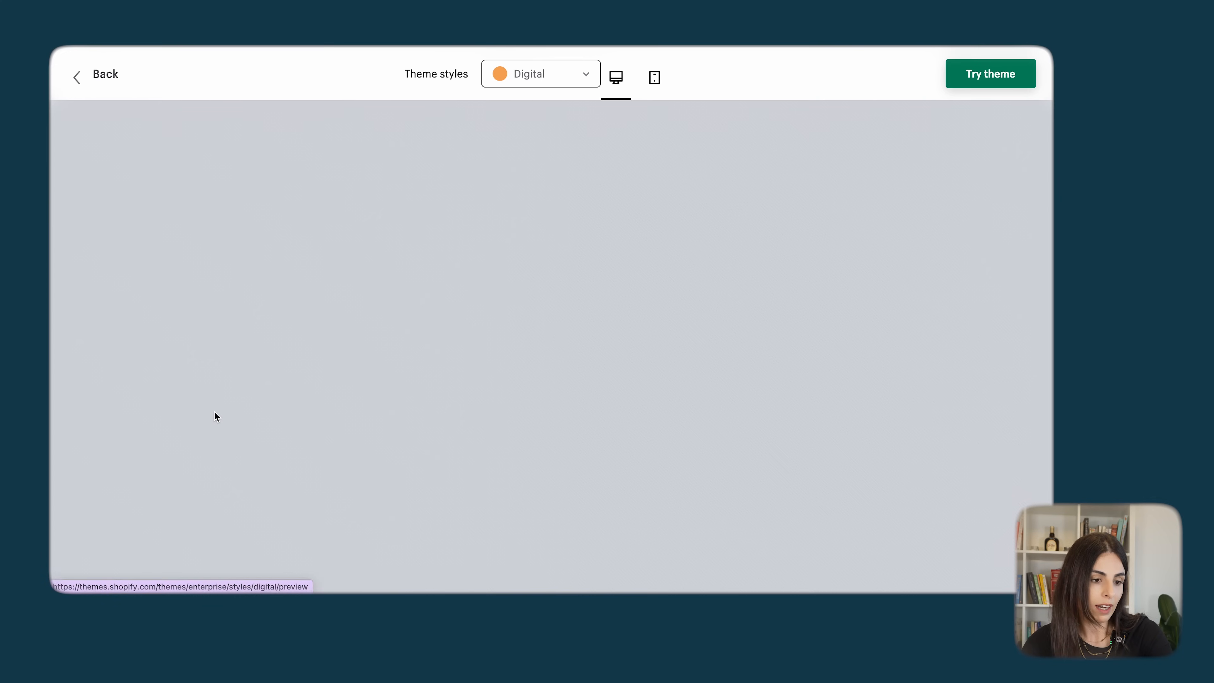
{"action": "scroll", "coordinate": [254, 542], "scroll_direction": "down", "scroll_amount": 10}
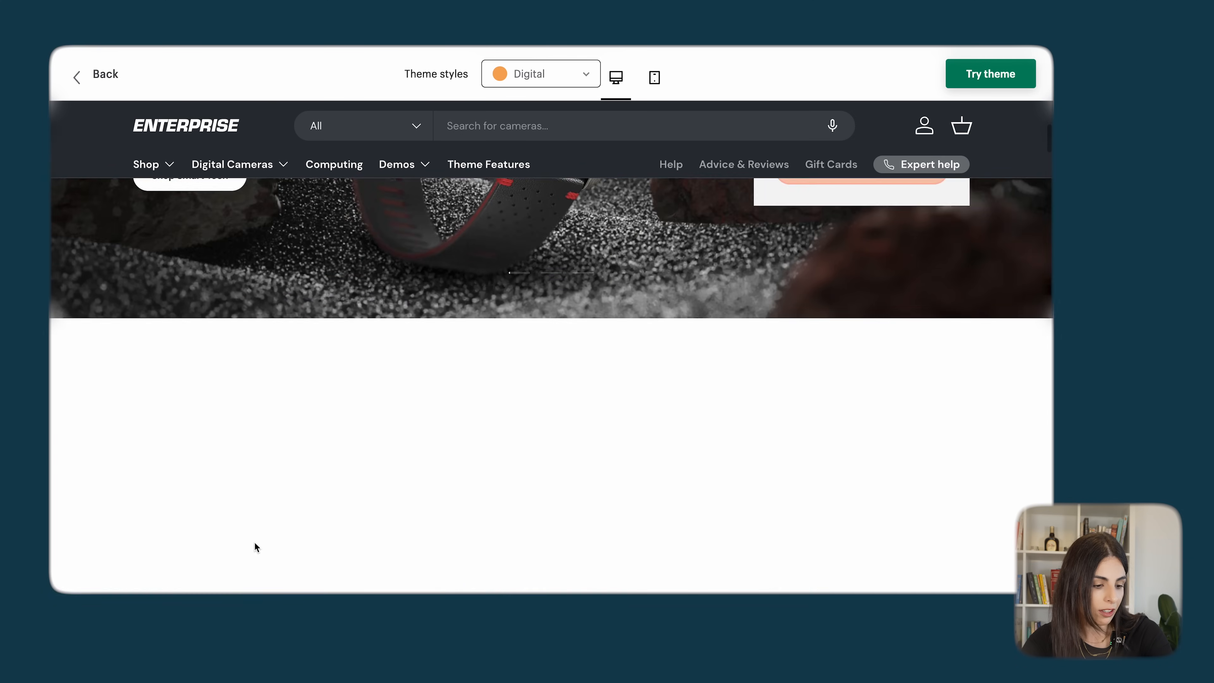
{"action": "scroll", "coordinate": [268, 377], "scroll_direction": "up", "scroll_amount": 10}
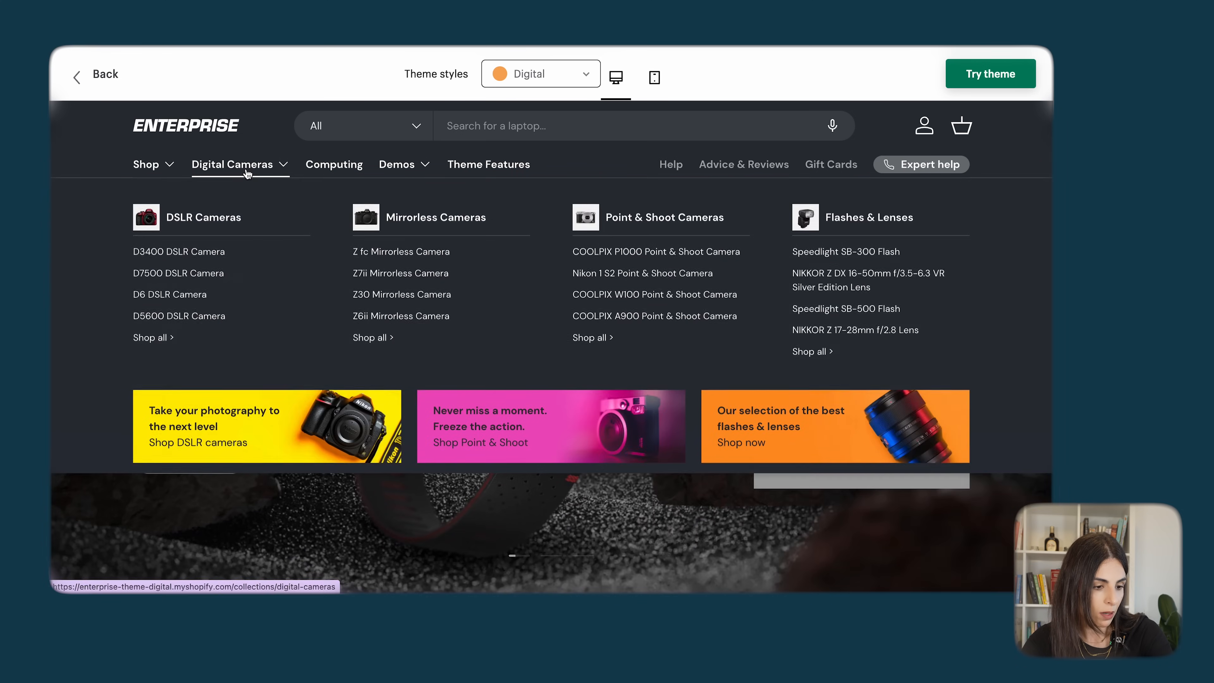
{"action": "left_click", "coordinate": [233, 165]}
{"action": "mouse_move", "coordinate": [229, 188]}
{"action": "left_click", "coordinate": [199, 278]}
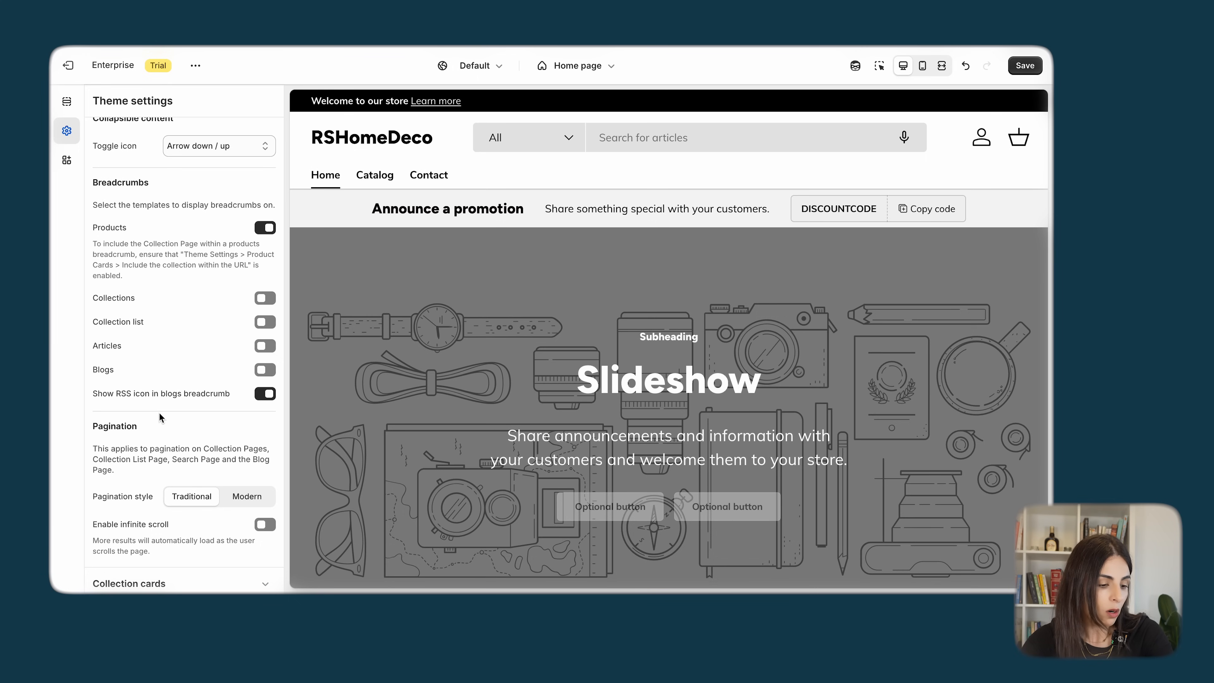
- Finish reviewing the theme's Design settings and collapse the Design group
{"action": "scroll", "coordinate": [158, 412], "scroll_direction": "down", "scroll_amount": 3}
{"action": "scroll", "coordinate": [158, 317], "scroll_direction": "up", "scroll_amount": 10}
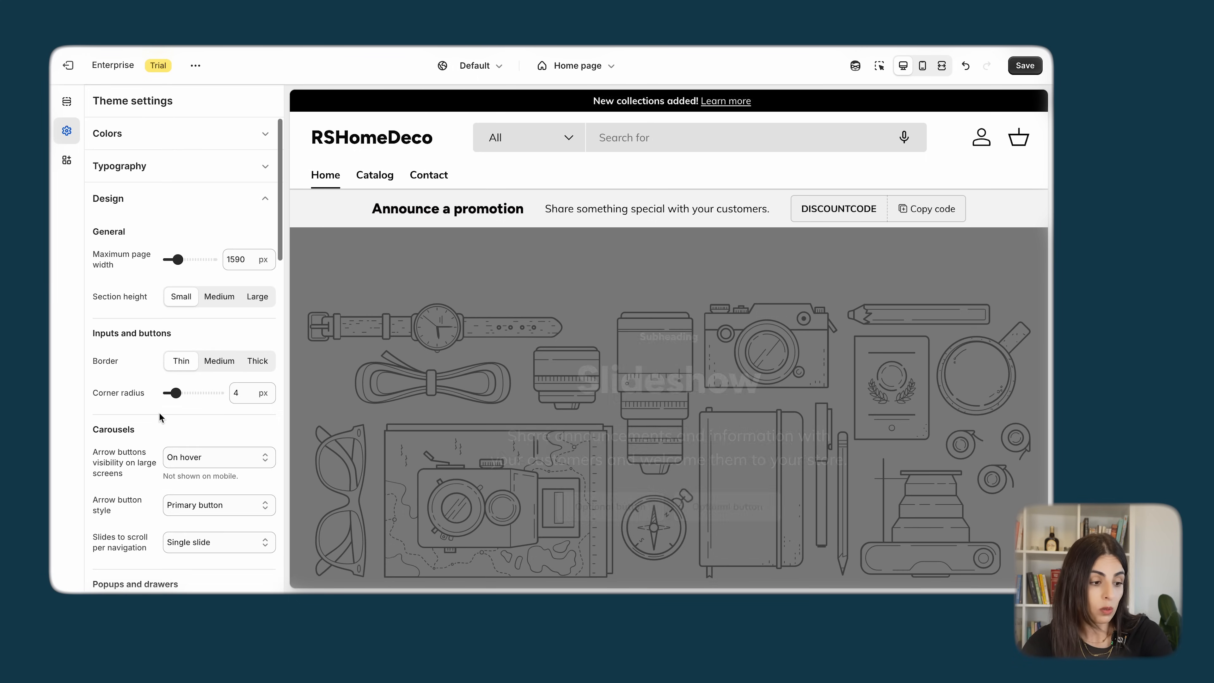
{"action": "left_click", "coordinate": [184, 198]}
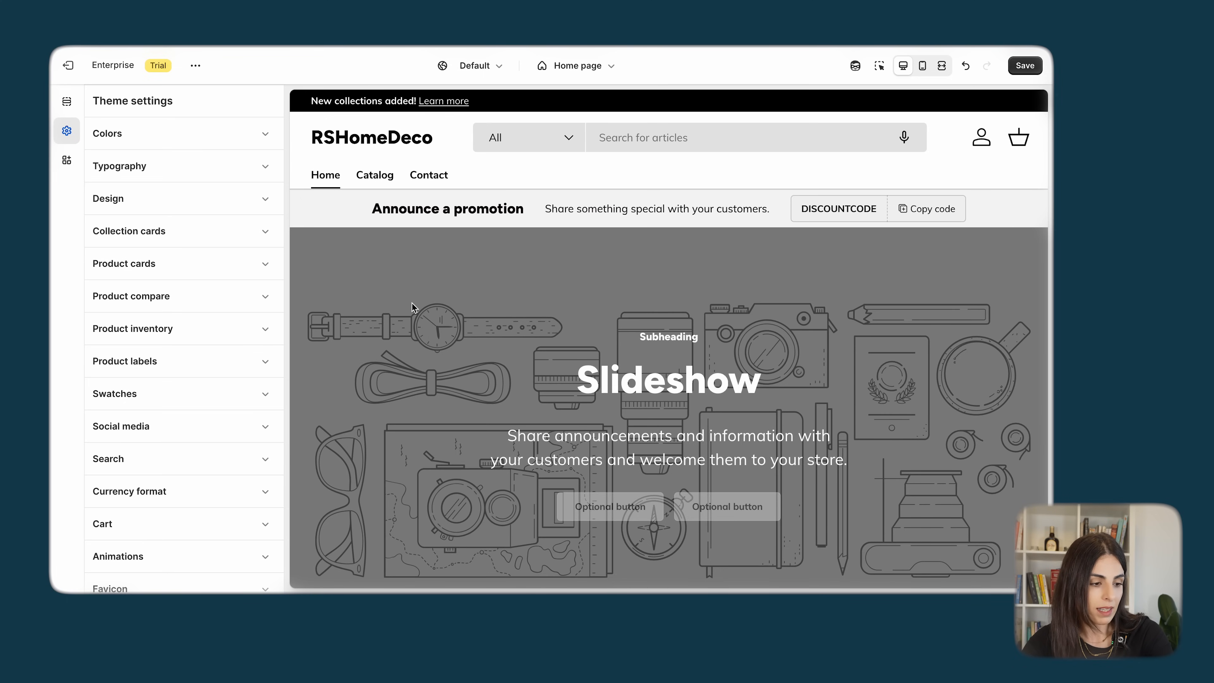
- Assign the Accessories collection to the first collection block in the home page's Collection list section
{"action": "scroll", "coordinate": [411, 303], "scroll_direction": "down", "scroll_amount": 8}
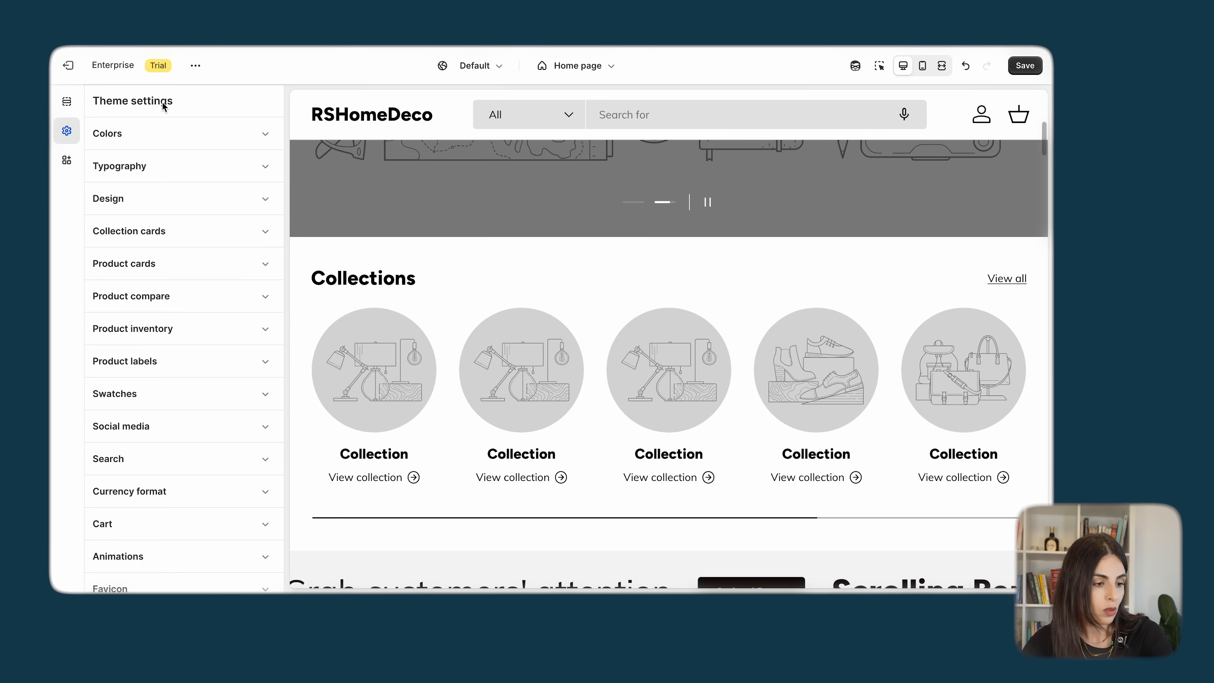
{"action": "left_click", "coordinate": [66, 102]}
{"action": "left_click", "coordinate": [162, 325]}
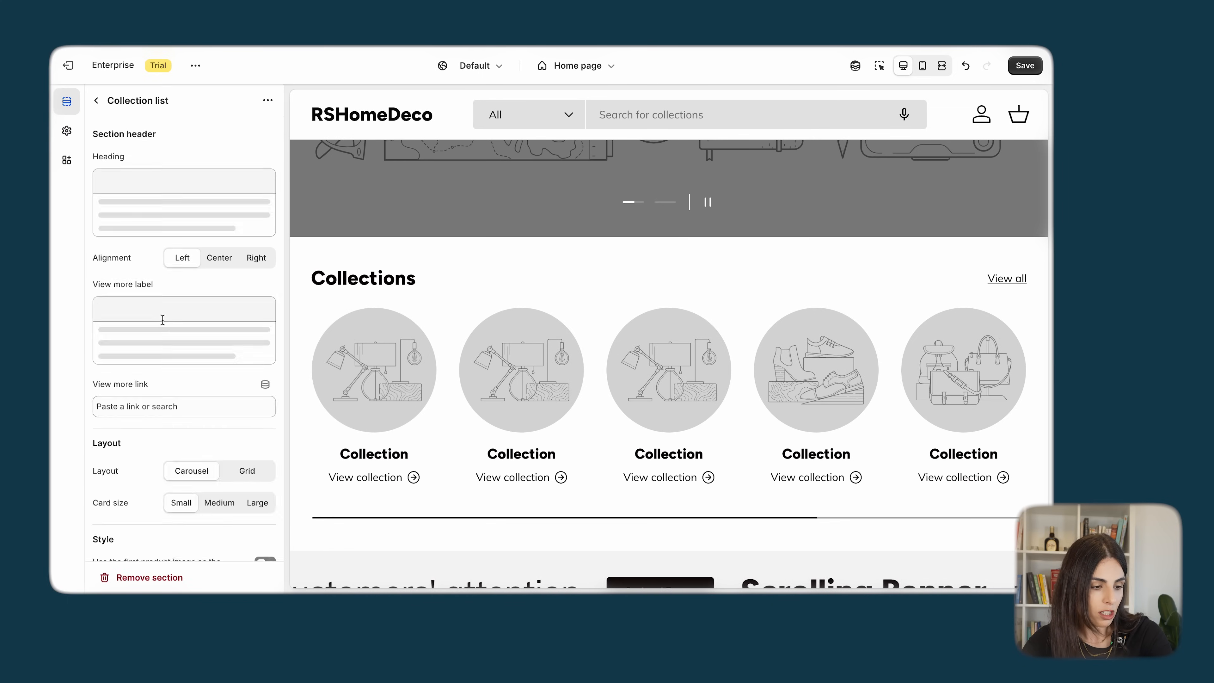
{"action": "left_click", "coordinate": [96, 100]}
{"action": "left_click", "coordinate": [151, 349]}
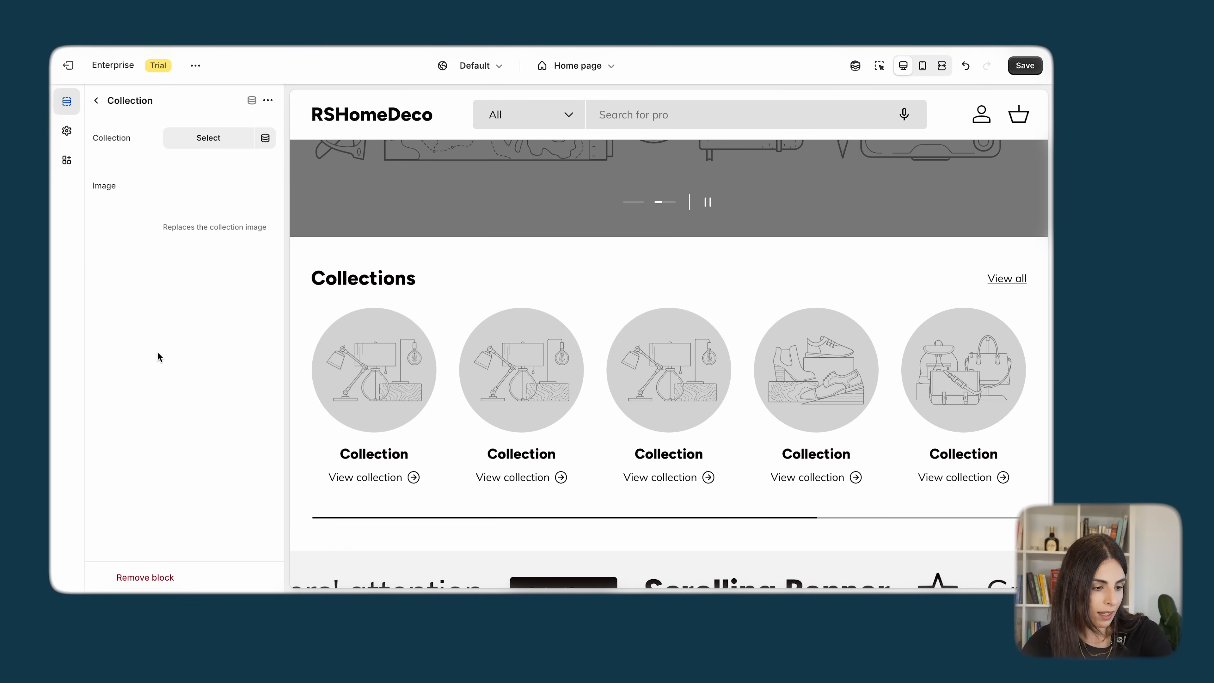
{"action": "left_click", "coordinate": [222, 137]}
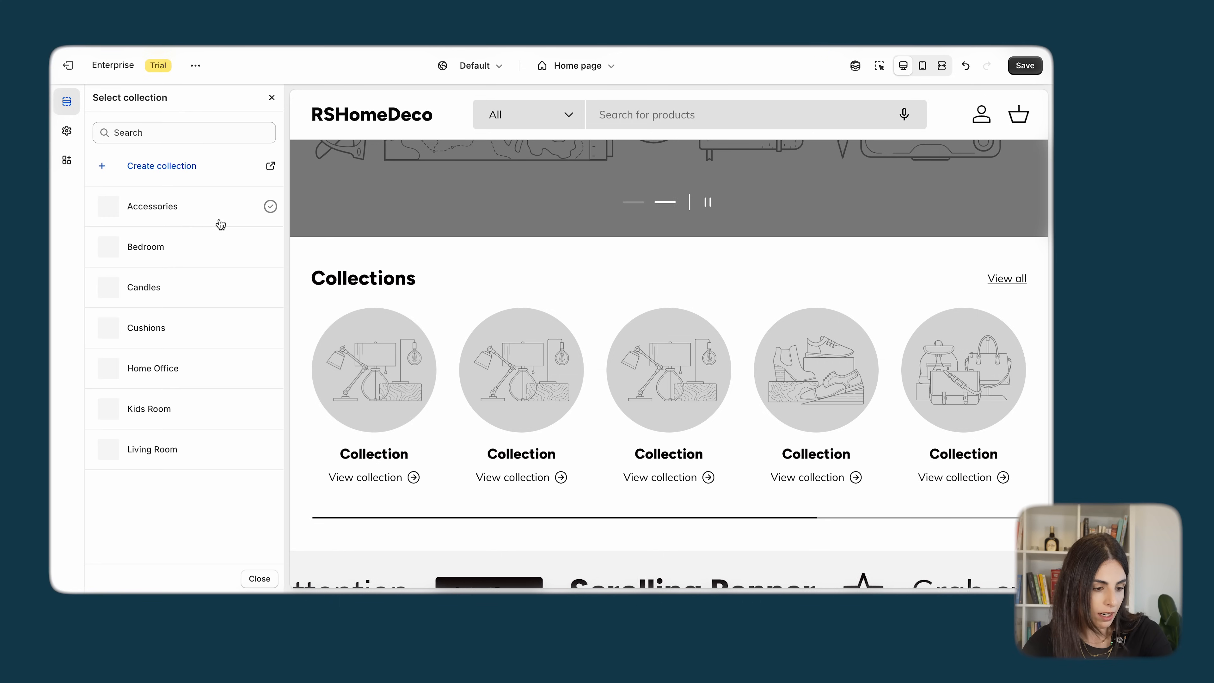
{"action": "left_click", "coordinate": [180, 223]}
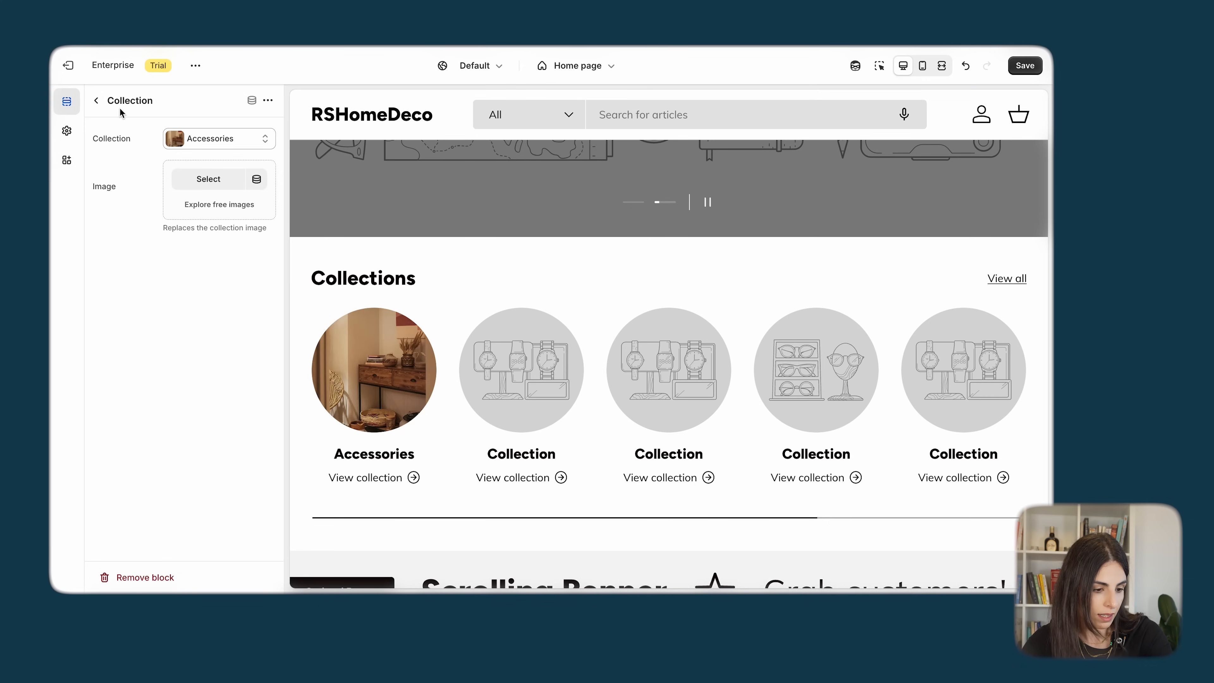
{"action": "left_click", "coordinate": [98, 101]}
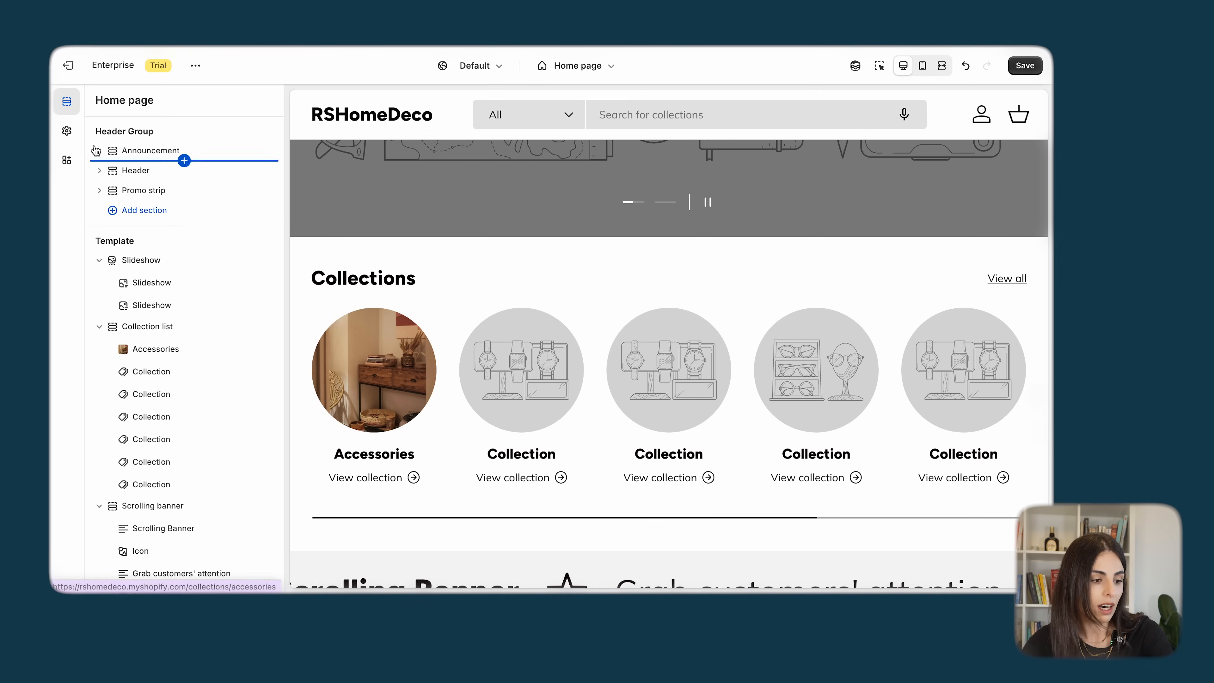
- Open the theme's Collection cards settings and view the image aspect ratio options without changing the selection
{"action": "left_click", "coordinate": [66, 134]}
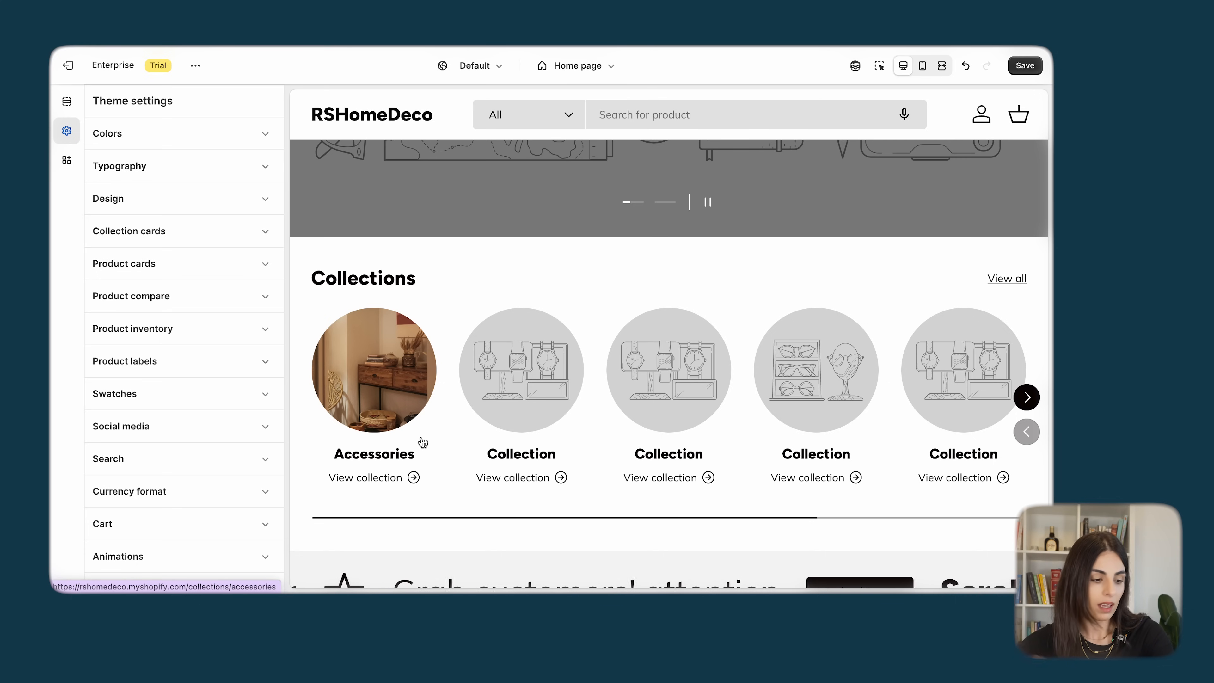
{"action": "left_click", "coordinate": [239, 239]}
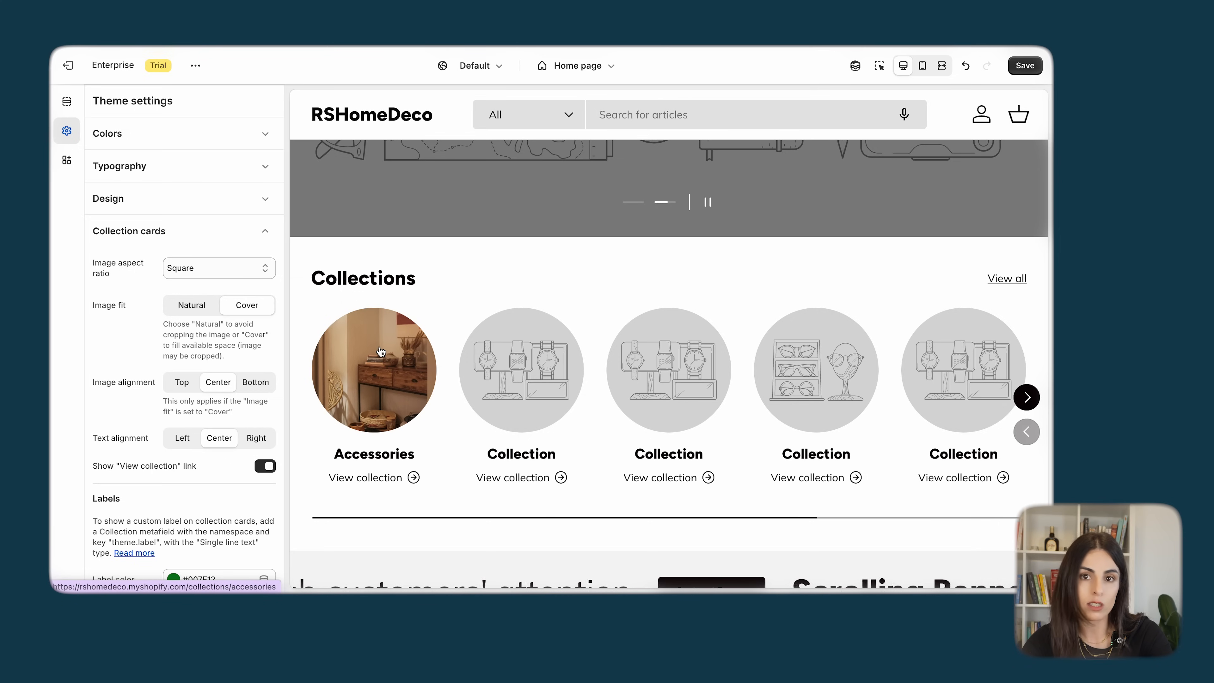
{"action": "left_click", "coordinate": [180, 269]}
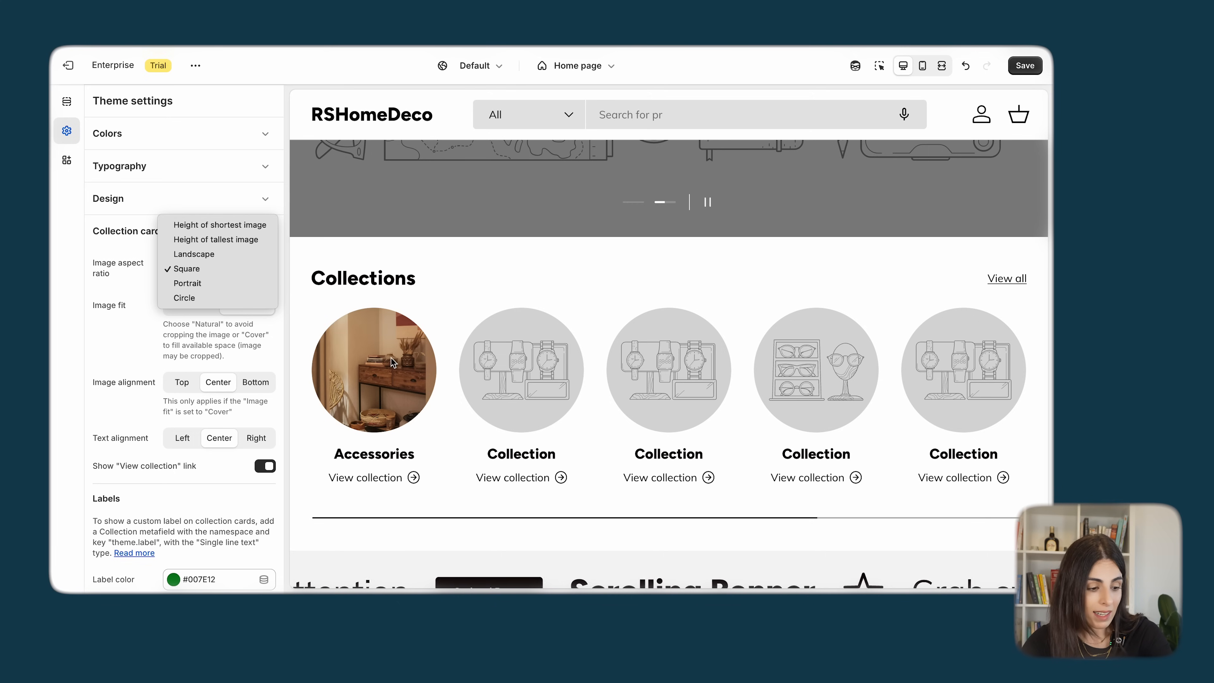
{"action": "left_click", "coordinate": [124, 335]}
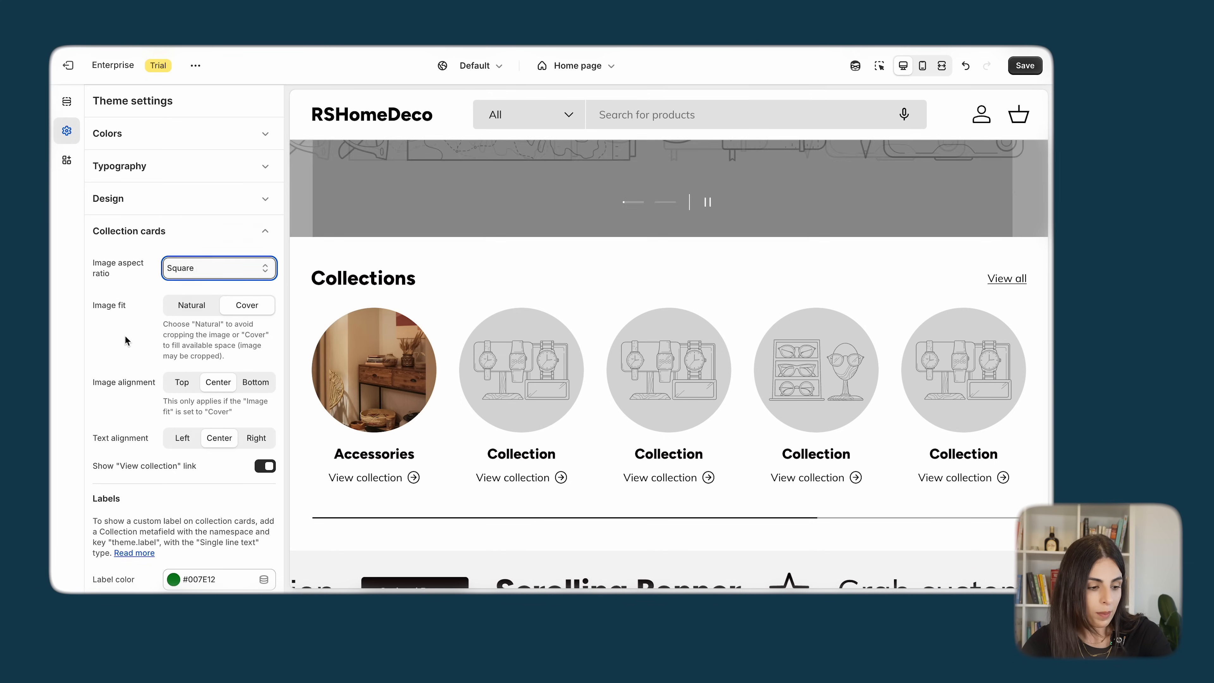
- Turn off cropping images as circles in the home page's Collection list section
{"action": "left_click", "coordinate": [67, 101]}
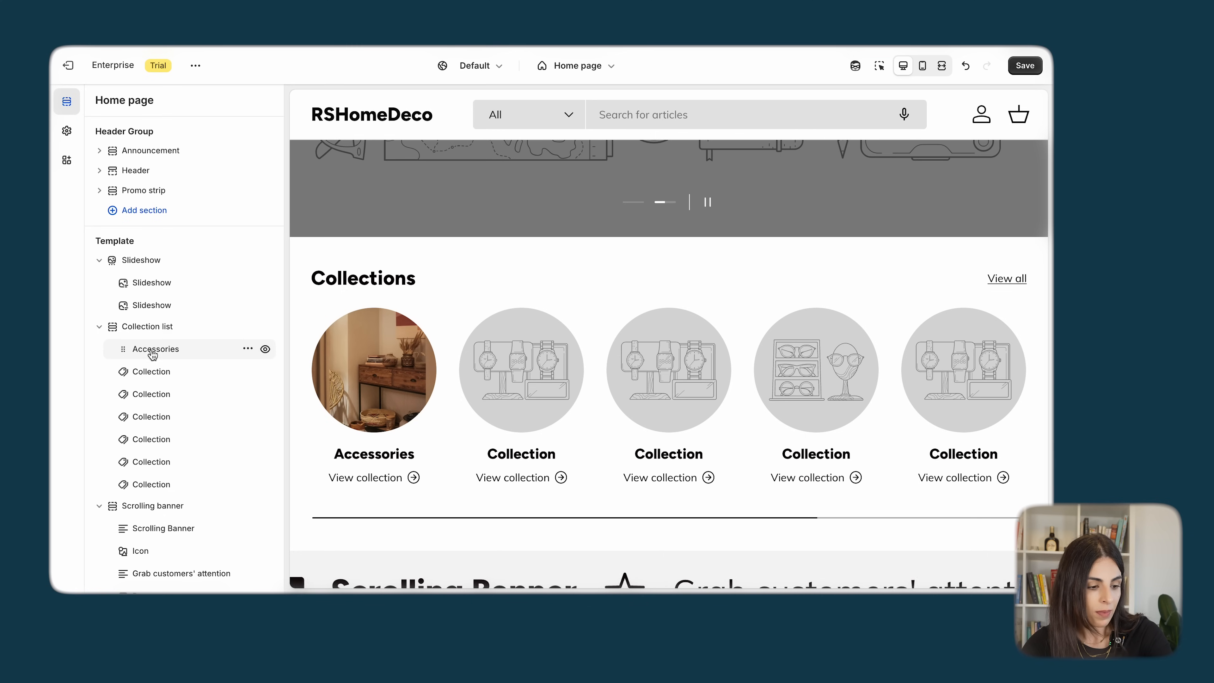
{"action": "left_click", "coordinate": [151, 329]}
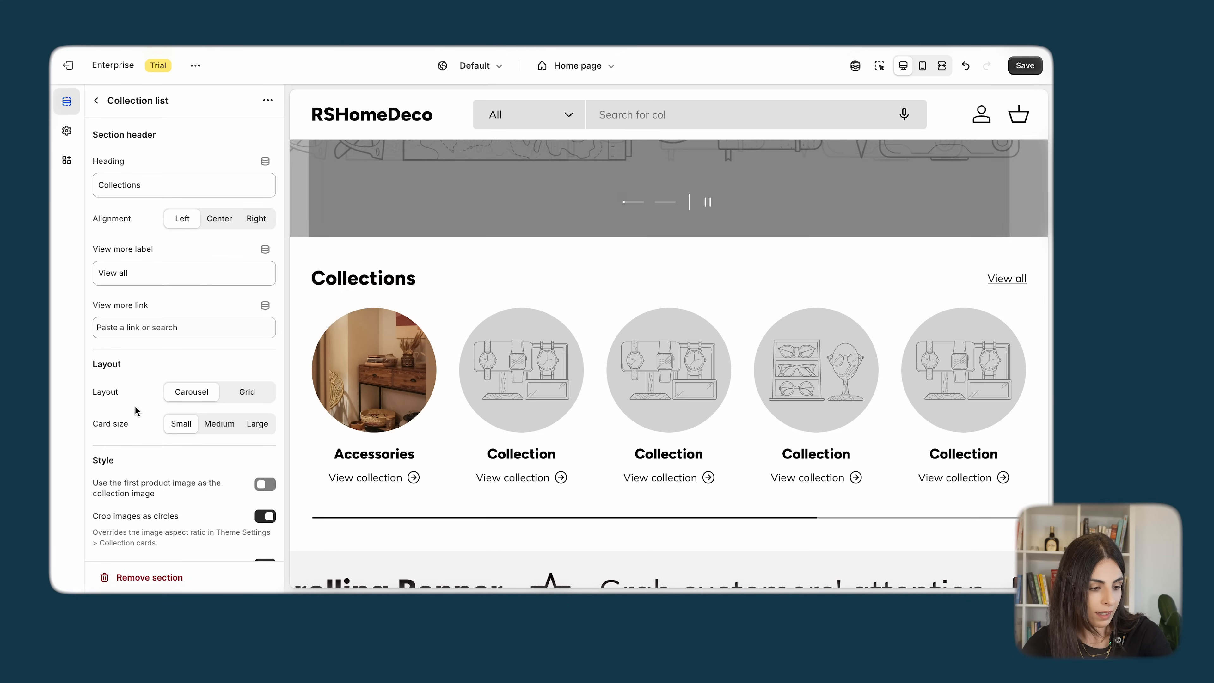
{"action": "scroll", "coordinate": [179, 401], "scroll_direction": "down", "scroll_amount": 2}
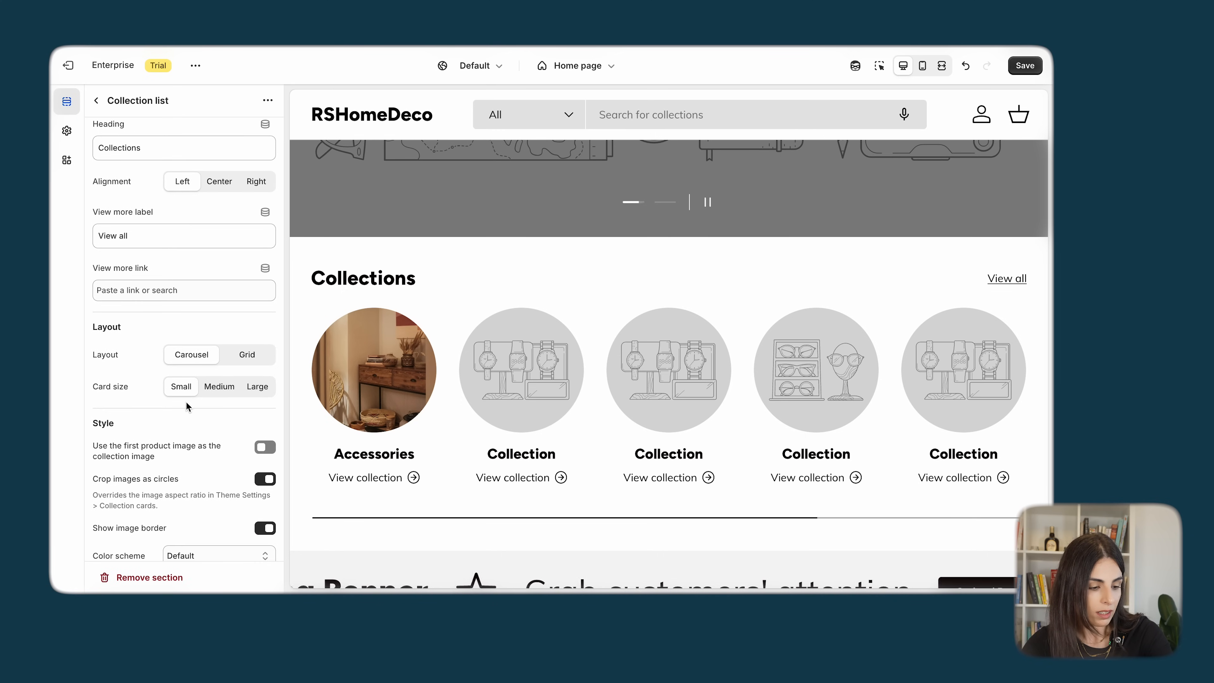
{"action": "scroll", "coordinate": [187, 406], "scroll_direction": "down", "scroll_amount": 5}
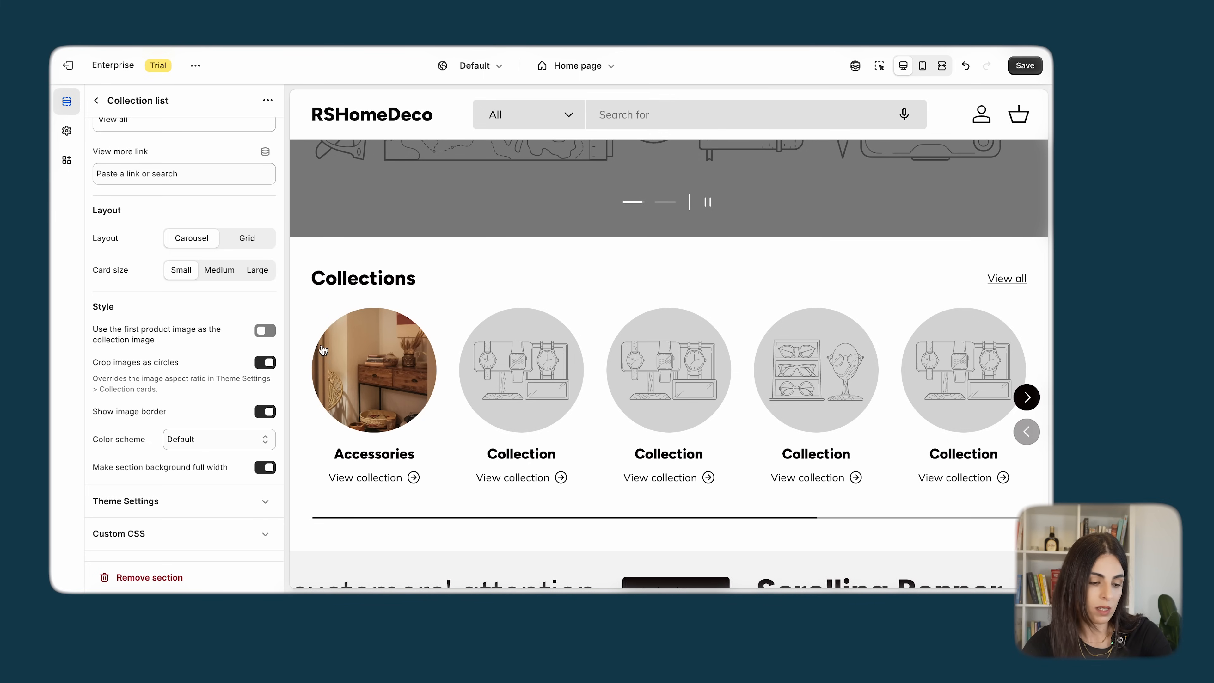
{"action": "left_click", "coordinate": [265, 364]}
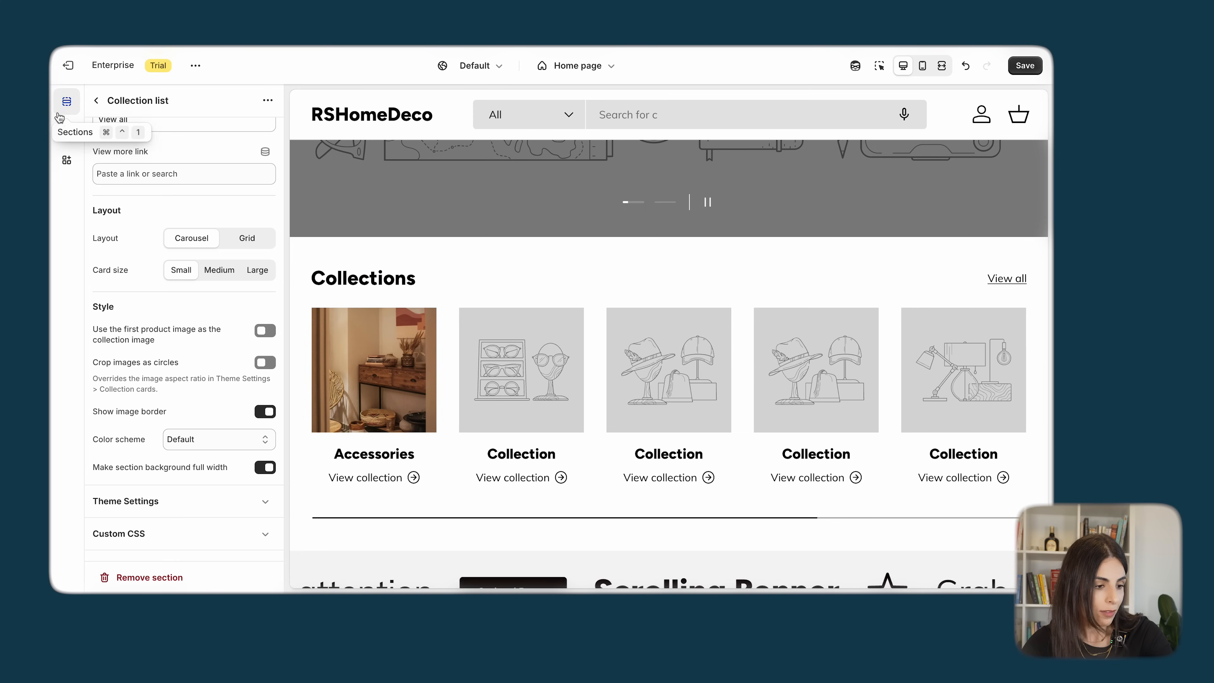
- Set the image aspect ratio to Circle in the theme's Collection cards settings
{"action": "left_click", "coordinate": [67, 132]}
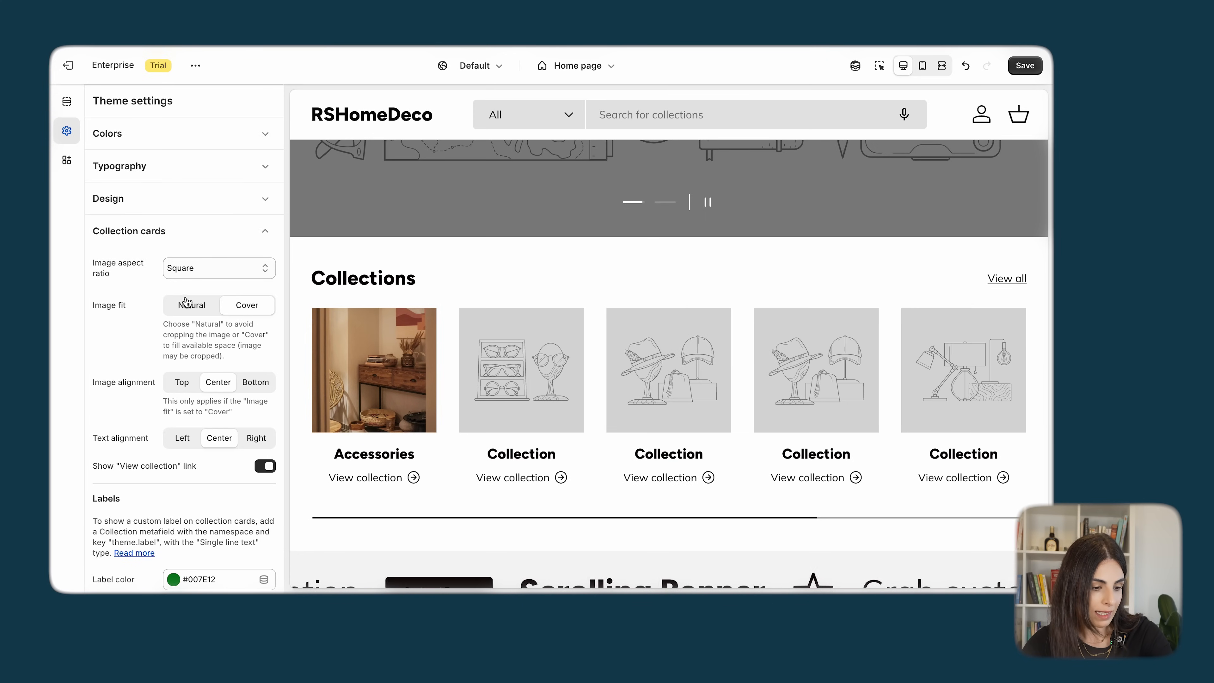
{"action": "left_click", "coordinate": [206, 264]}
{"action": "left_click", "coordinate": [201, 298]}
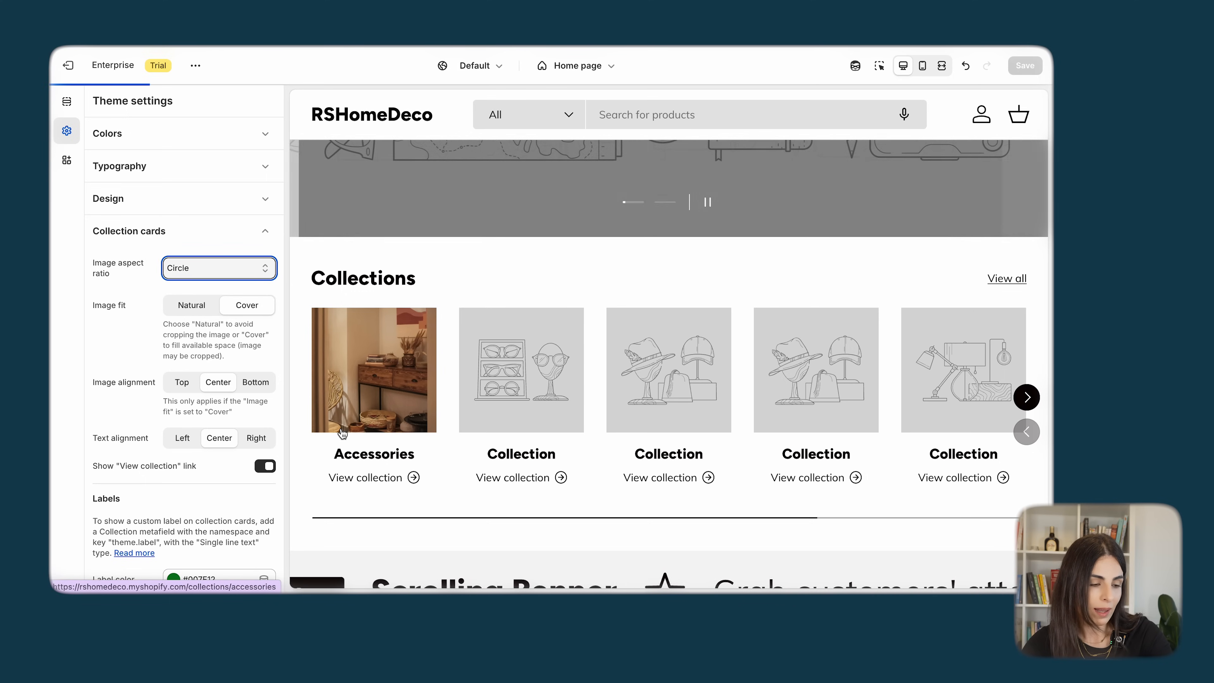
{"action": "left_click", "coordinate": [203, 269]}
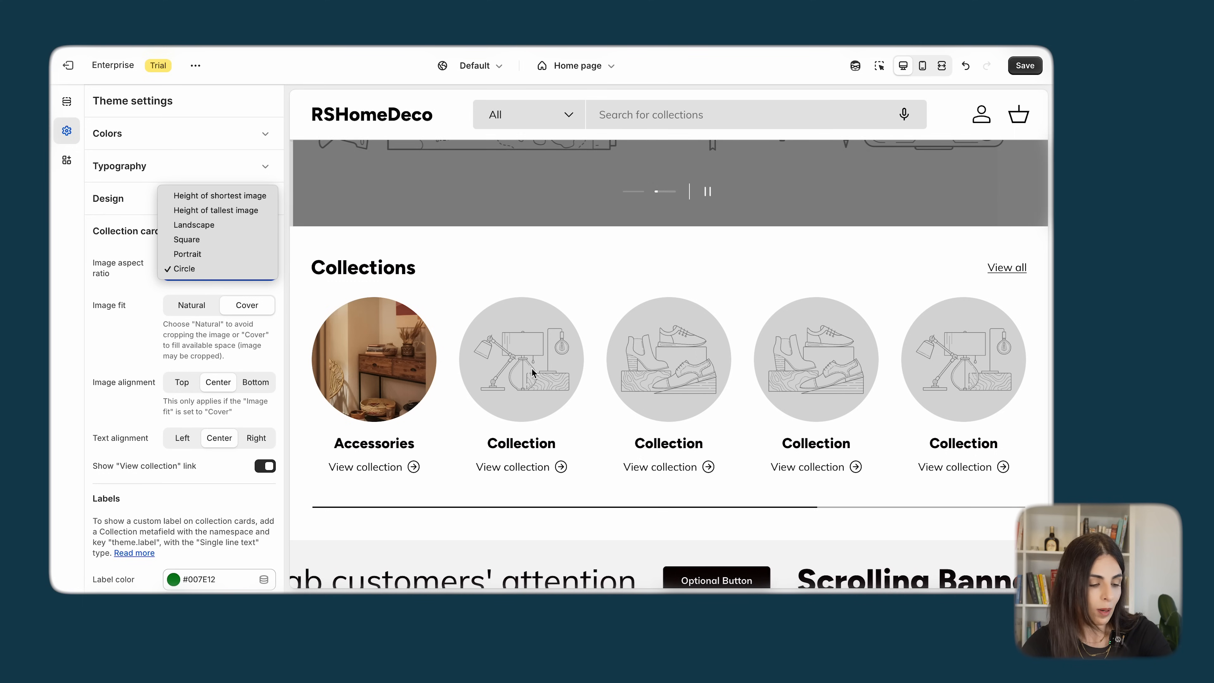
{"action": "left_click", "coordinate": [153, 327]}
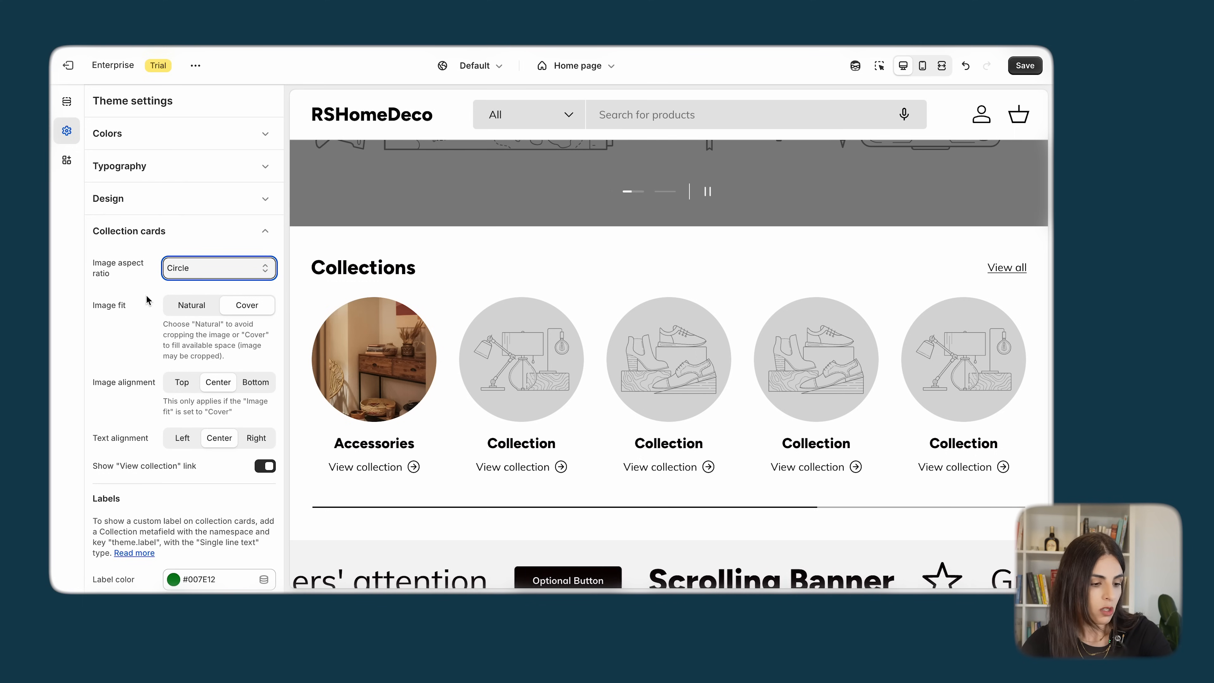
- Try the Natural image fit on the collection cards and switch it back to Cover
{"action": "left_click", "coordinate": [204, 310]}
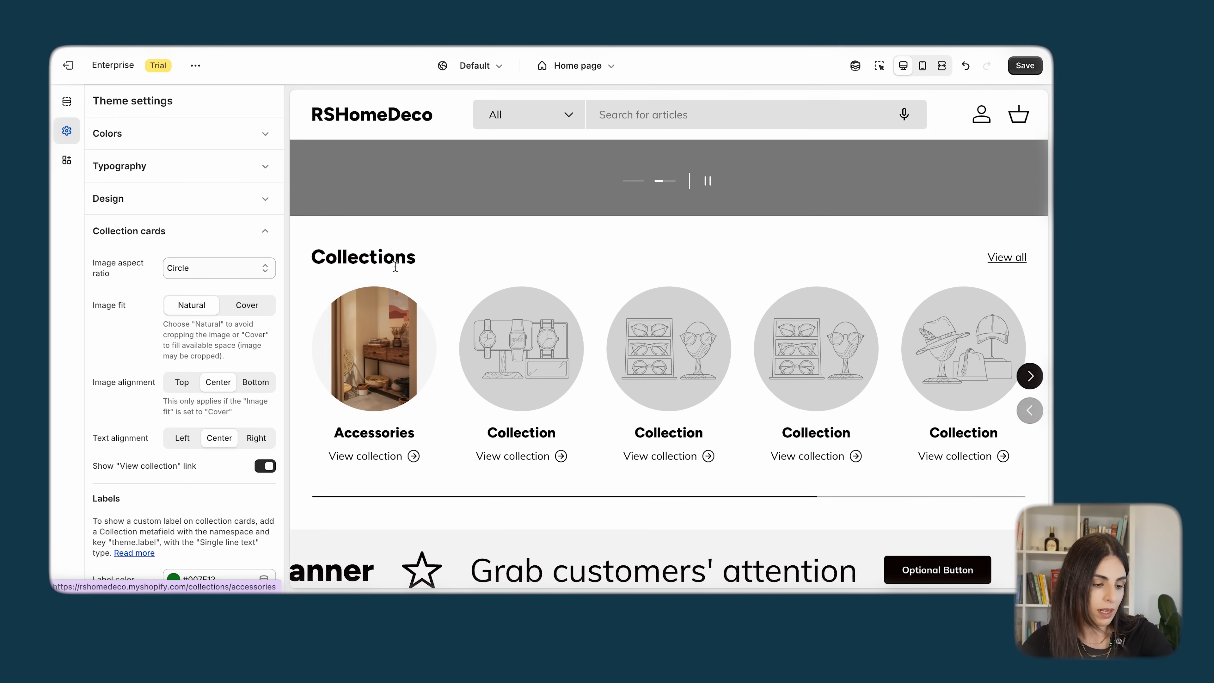
{"action": "left_click", "coordinate": [247, 311]}
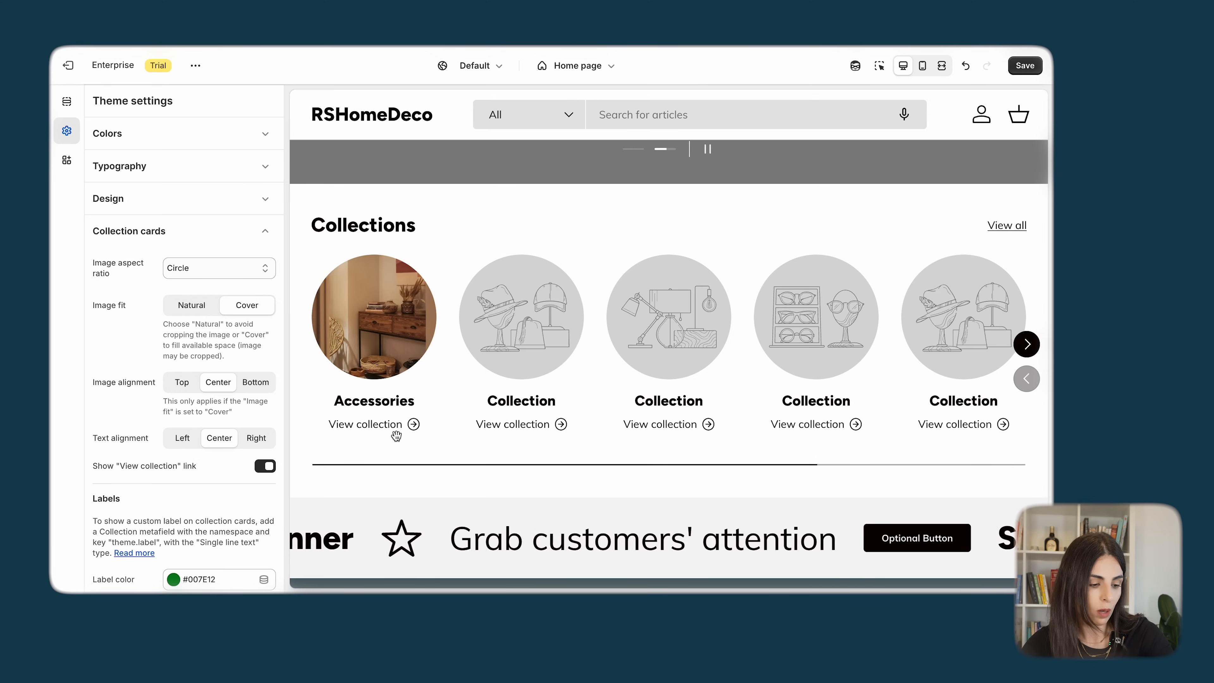
- Examine the label and style color settings for collection cards and collapse the Collection cards group
{"action": "scroll", "coordinate": [141, 421], "scroll_direction": "down", "scroll_amount": 3}
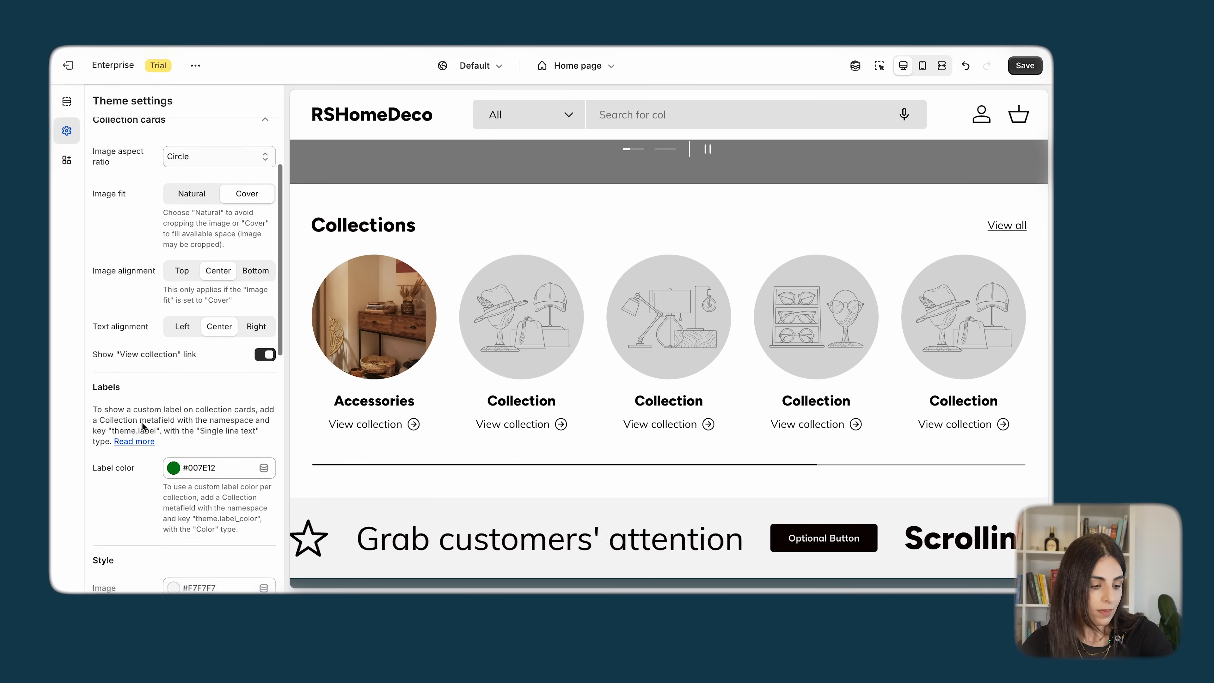
{"action": "scroll", "coordinate": [141, 422], "scroll_direction": "down", "scroll_amount": 2}
{"action": "scroll", "coordinate": [166, 503], "scroll_direction": "down", "scroll_amount": 3}
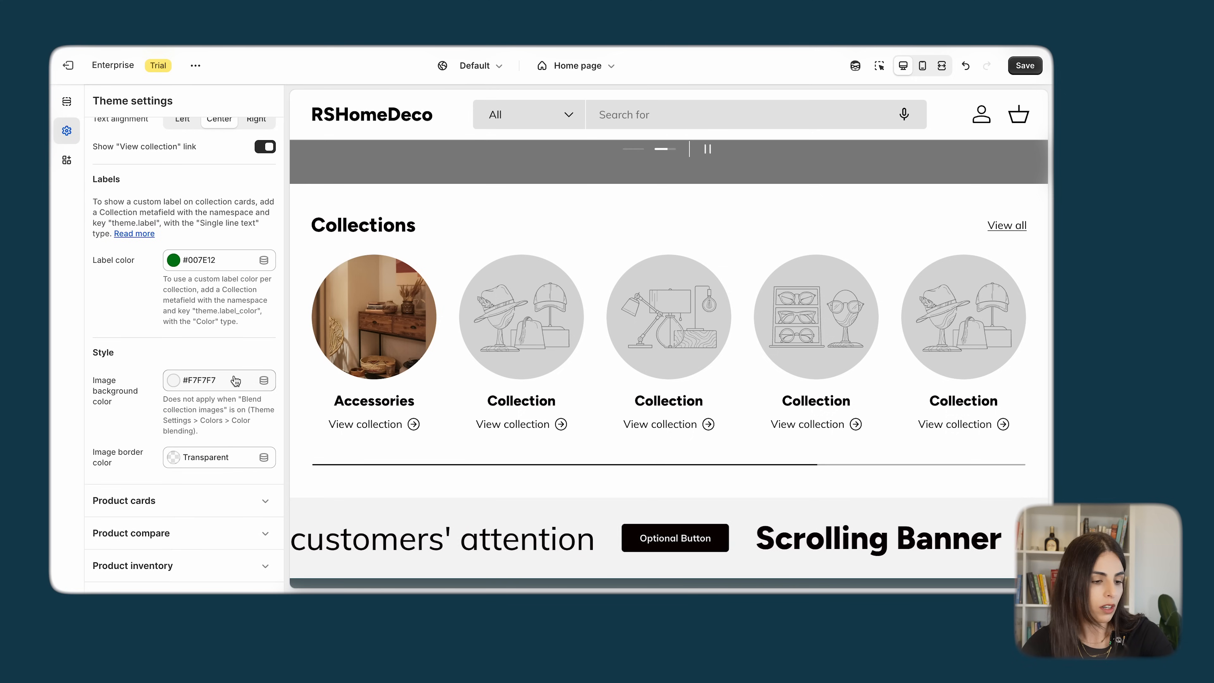
{"action": "scroll", "coordinate": [230, 335], "scroll_direction": "up", "scroll_amount": 8}
{"action": "left_click", "coordinate": [218, 234]}
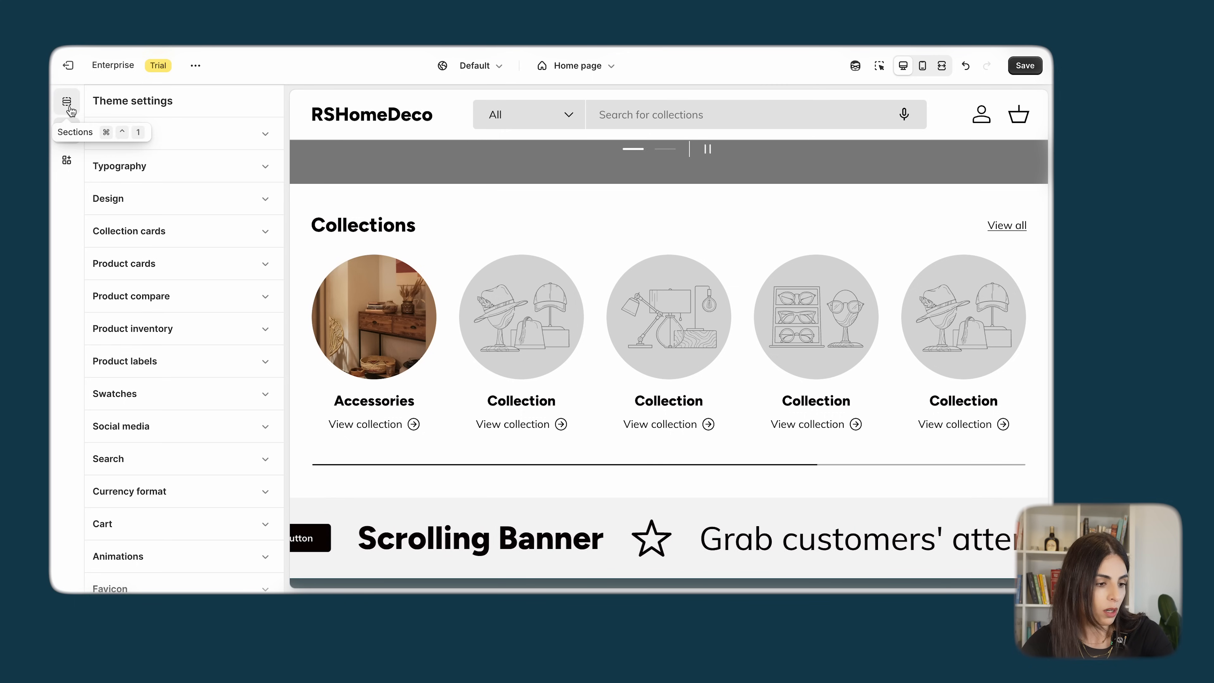
- Assign the Cushions collection to the home page's Featured collection section
{"action": "left_click", "coordinate": [327, 338]}
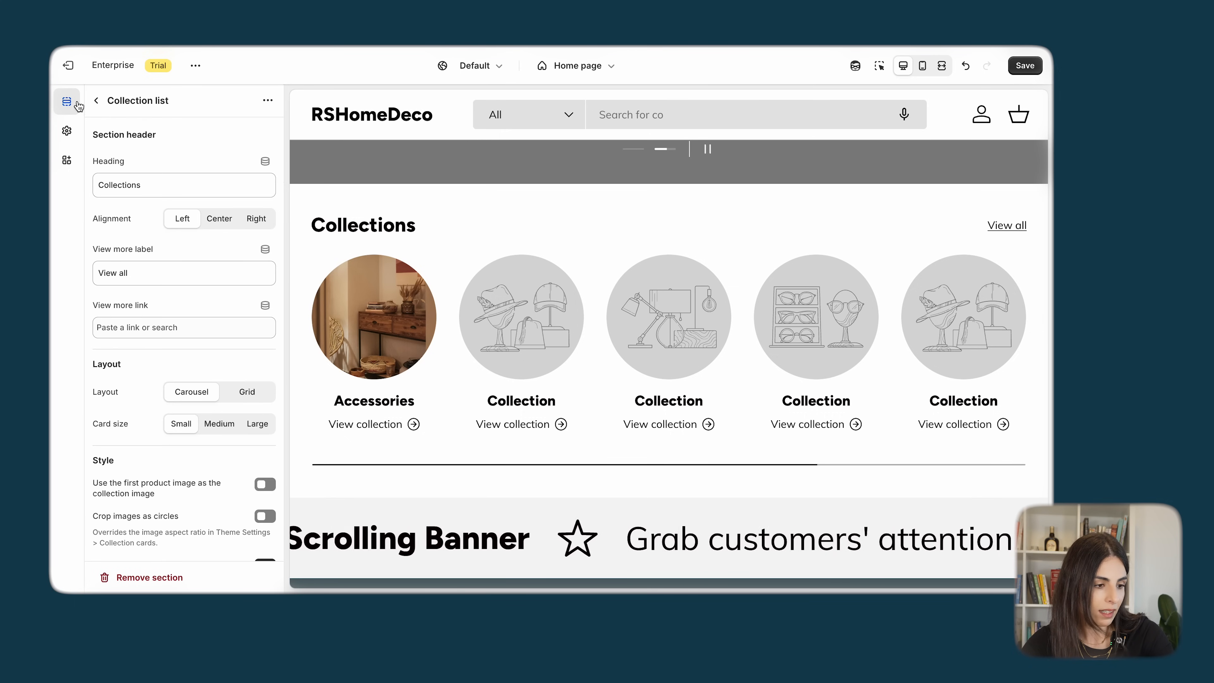
{"action": "left_click", "coordinate": [98, 101]}
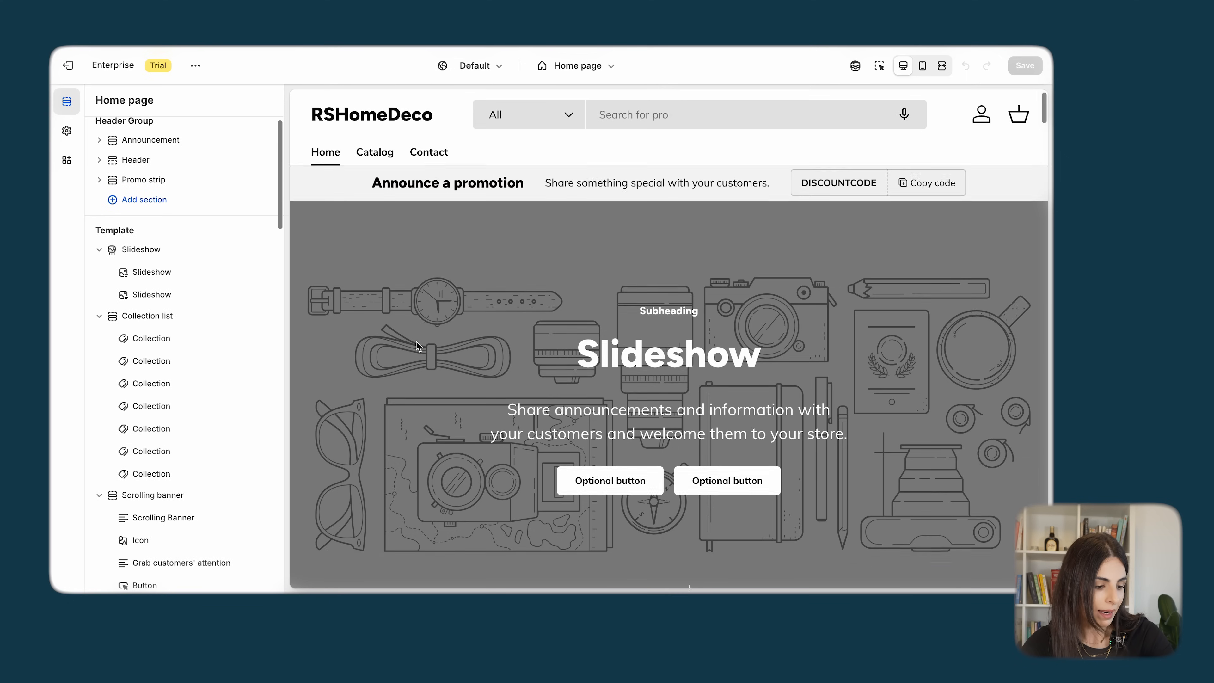
{"action": "scroll", "coordinate": [214, 467], "scroll_direction": "down", "scroll_amount": 7}
{"action": "scroll", "coordinate": [214, 467], "scroll_direction": "down", "scroll_amount": 6}
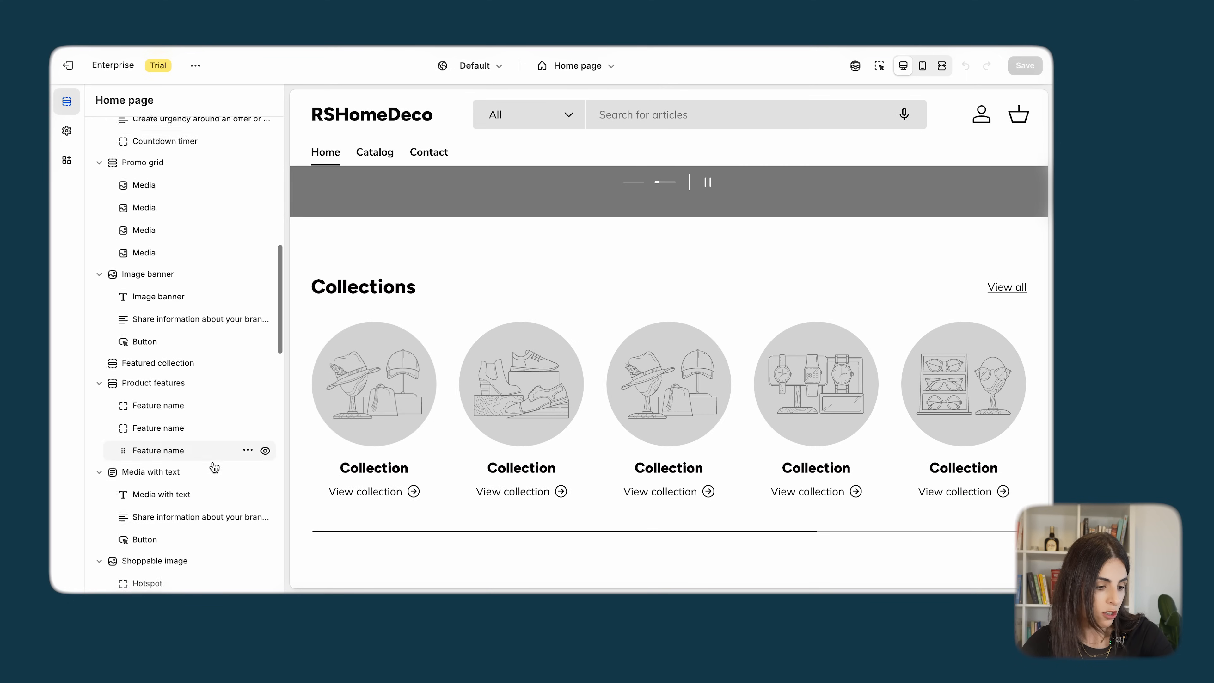
{"action": "left_click", "coordinate": [187, 294]}
{"action": "left_click", "coordinate": [174, 304]}
{"action": "left_click", "coordinate": [173, 304]}
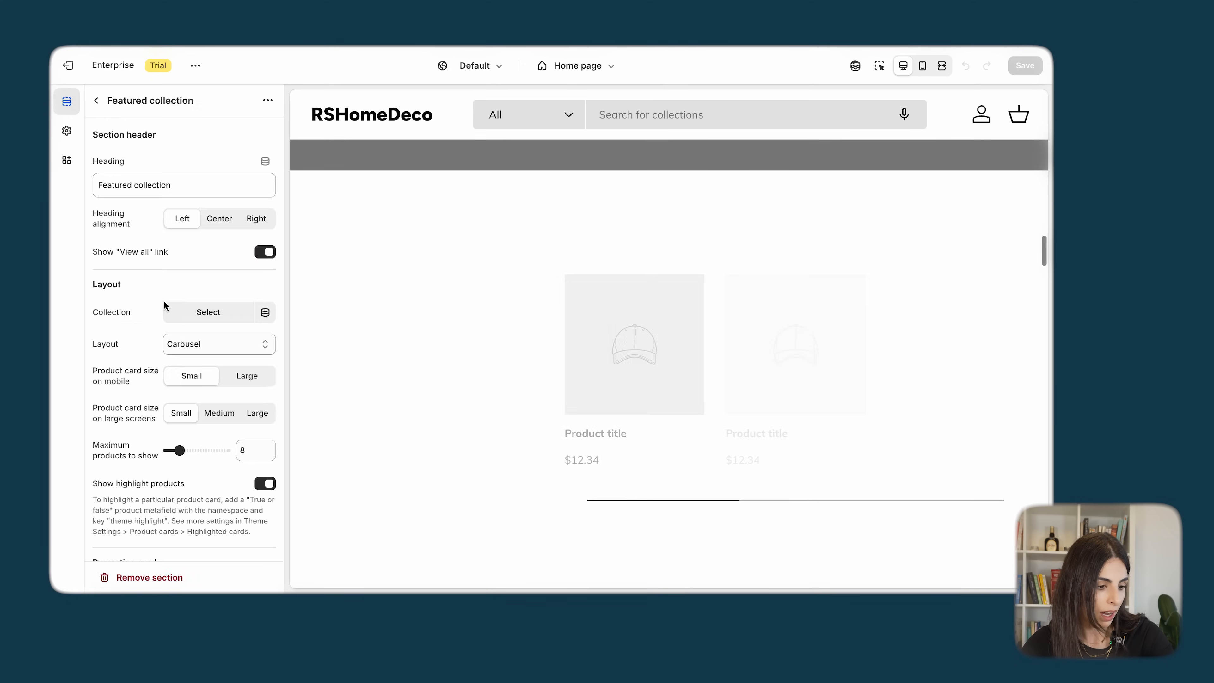
{"action": "scroll", "coordinate": [196, 377], "scroll_direction": "down", "scroll_amount": 2}
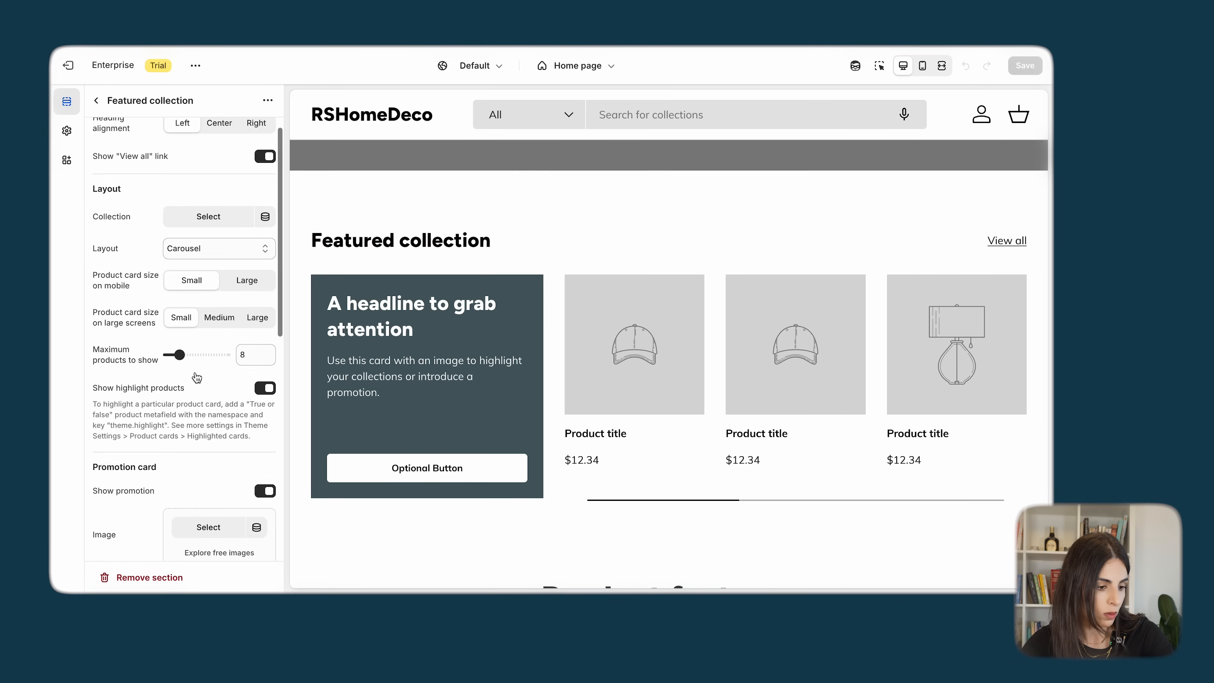
{"action": "left_click", "coordinate": [219, 215]}
{"action": "left_click", "coordinate": [153, 330]}
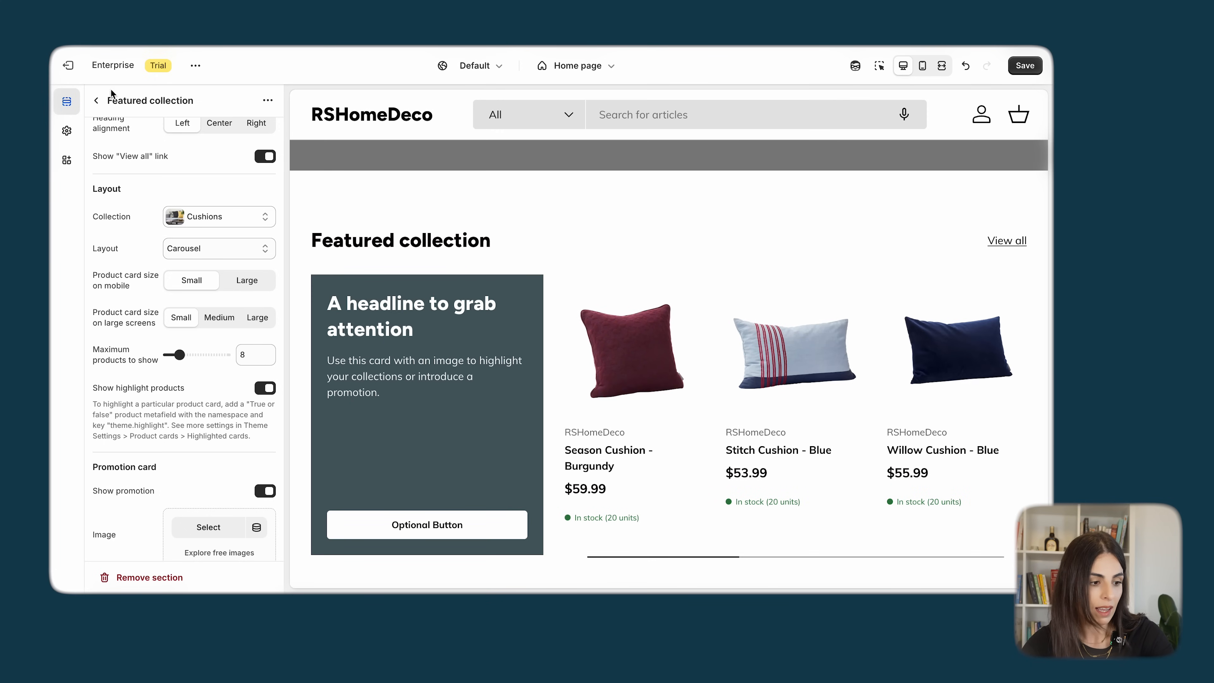
- Examine the theme's Product cards settings for images, displayed product details and Quick Buy, and collapse the group
{"action": "left_click", "coordinate": [99, 100]}
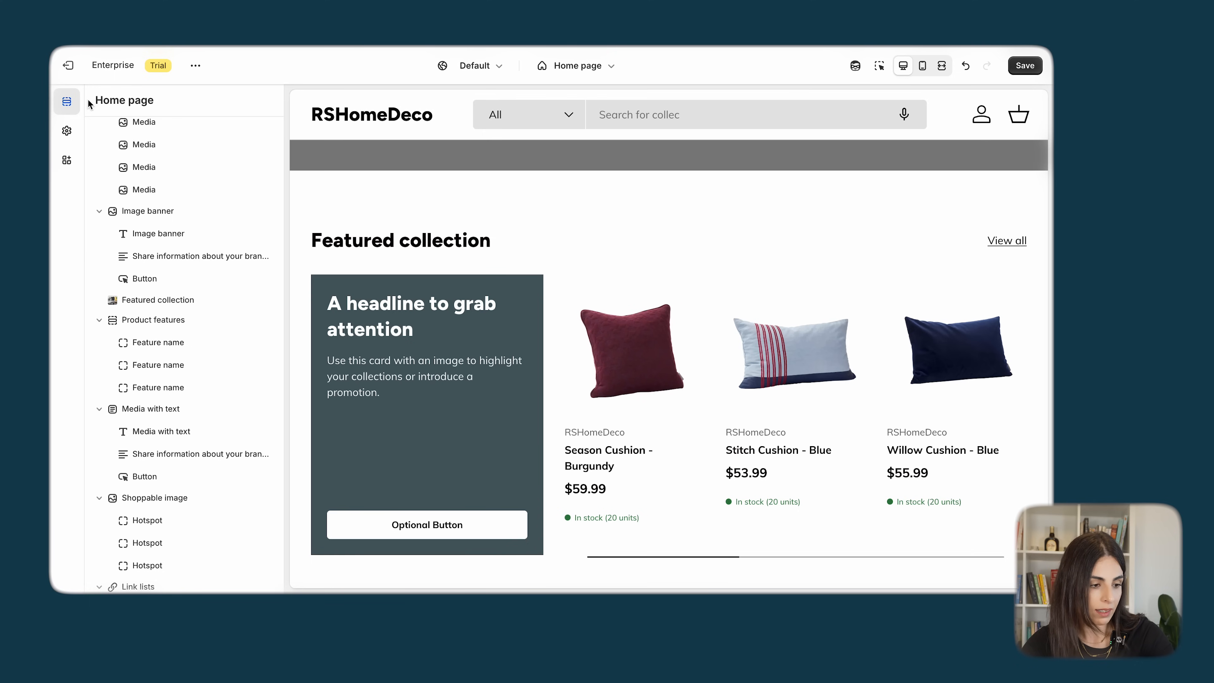
{"action": "left_click", "coordinate": [62, 135]}
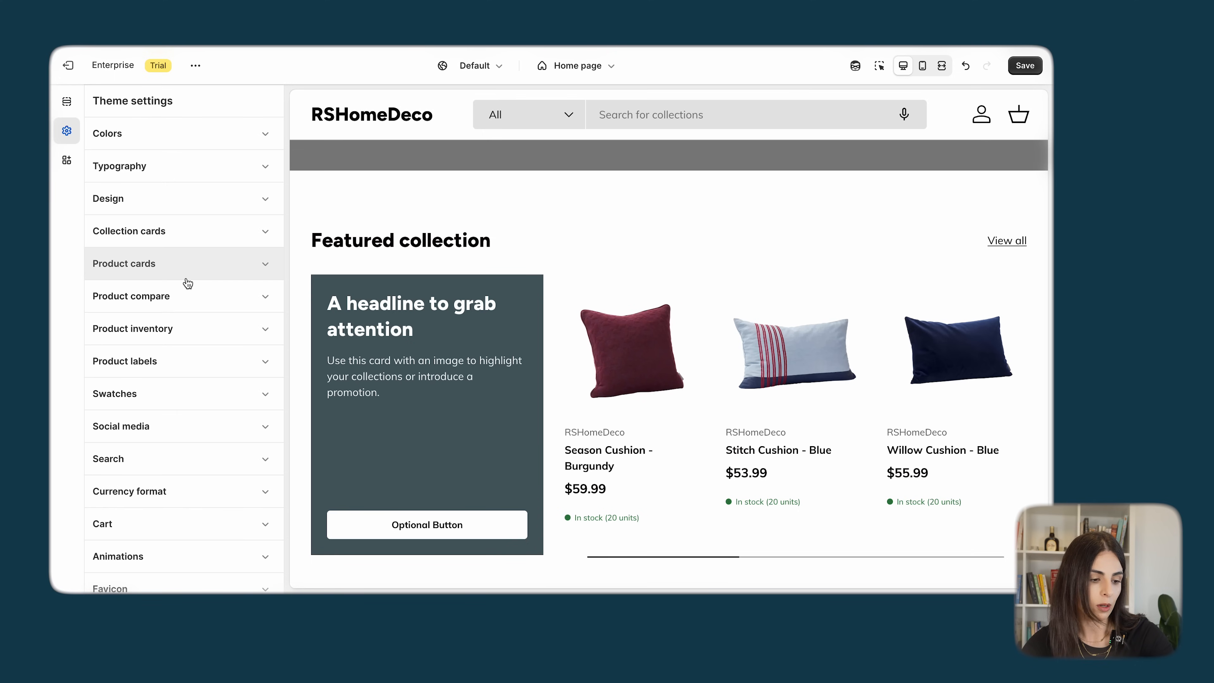
{"action": "left_click", "coordinate": [180, 278]}
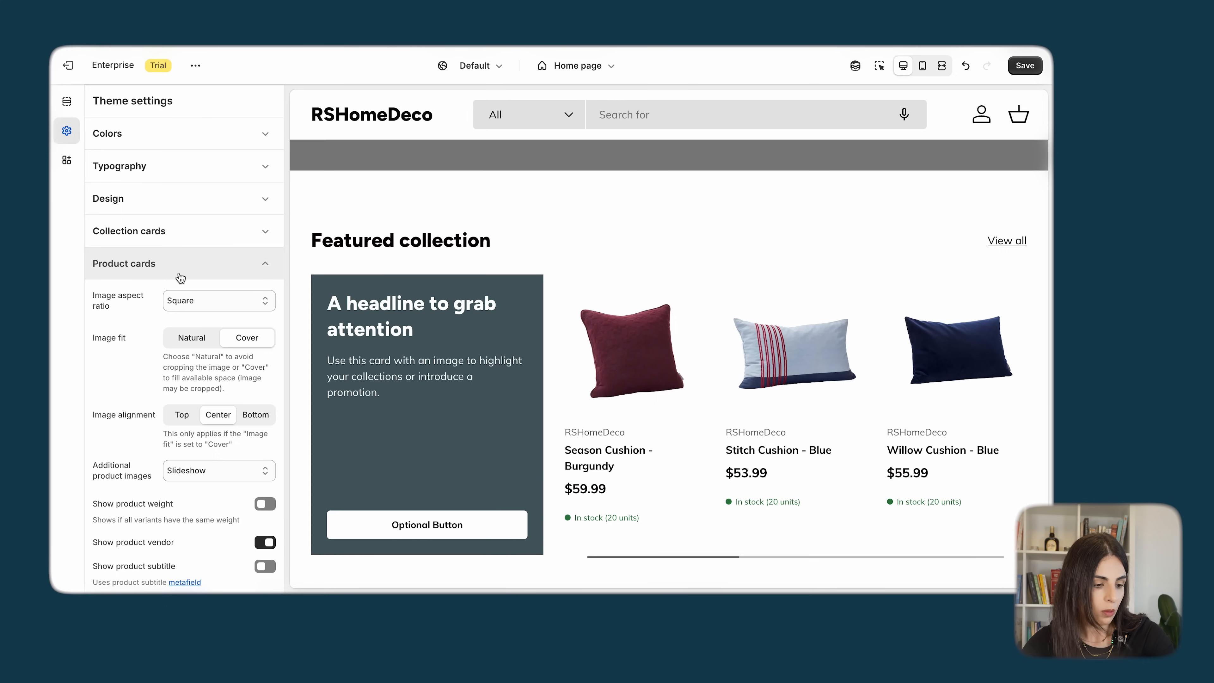
{"action": "scroll", "coordinate": [182, 334], "scroll_direction": "down", "scroll_amount": 2}
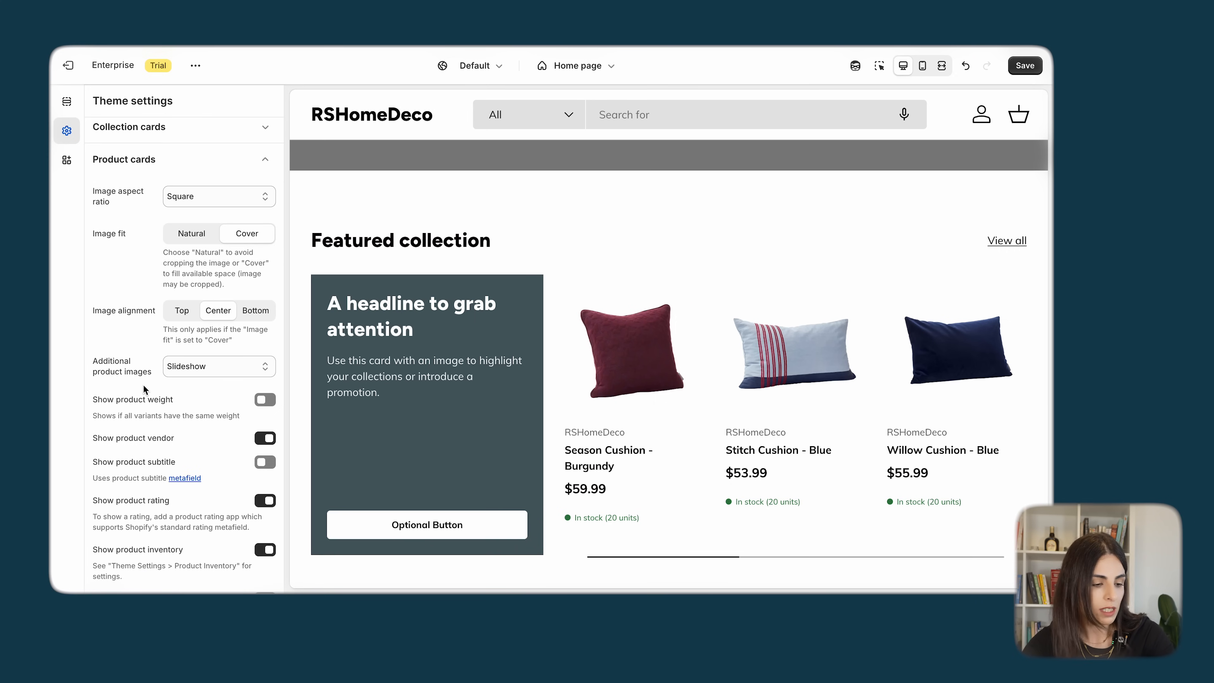
{"action": "scroll", "coordinate": [144, 442], "scroll_direction": "down", "scroll_amount": 4}
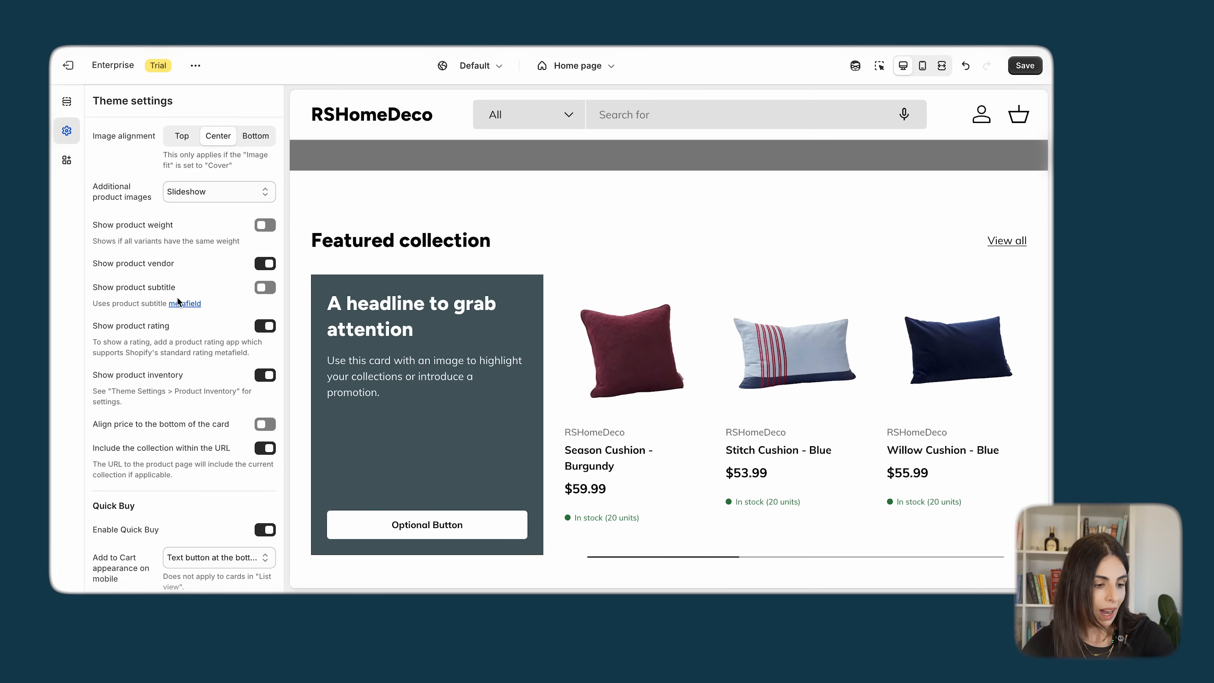
{"action": "scroll", "coordinate": [143, 442], "scroll_direction": "up", "scroll_amount": 4}
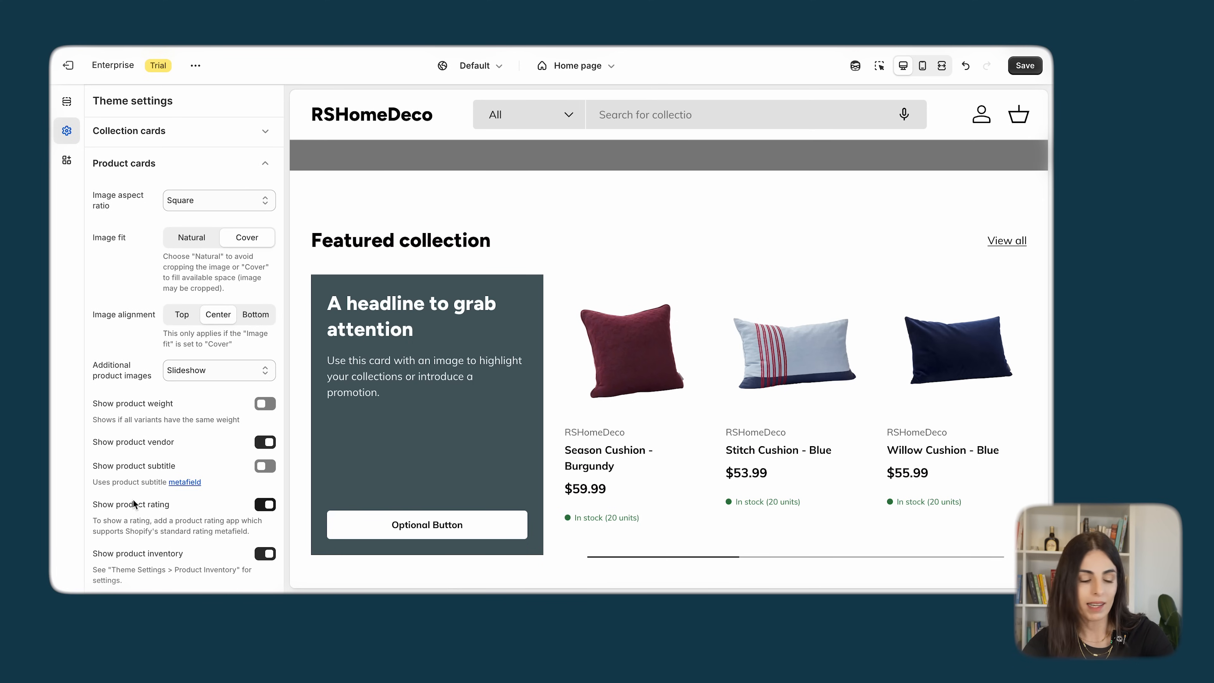
{"action": "scroll", "coordinate": [133, 503], "scroll_direction": "down", "scroll_amount": 2}
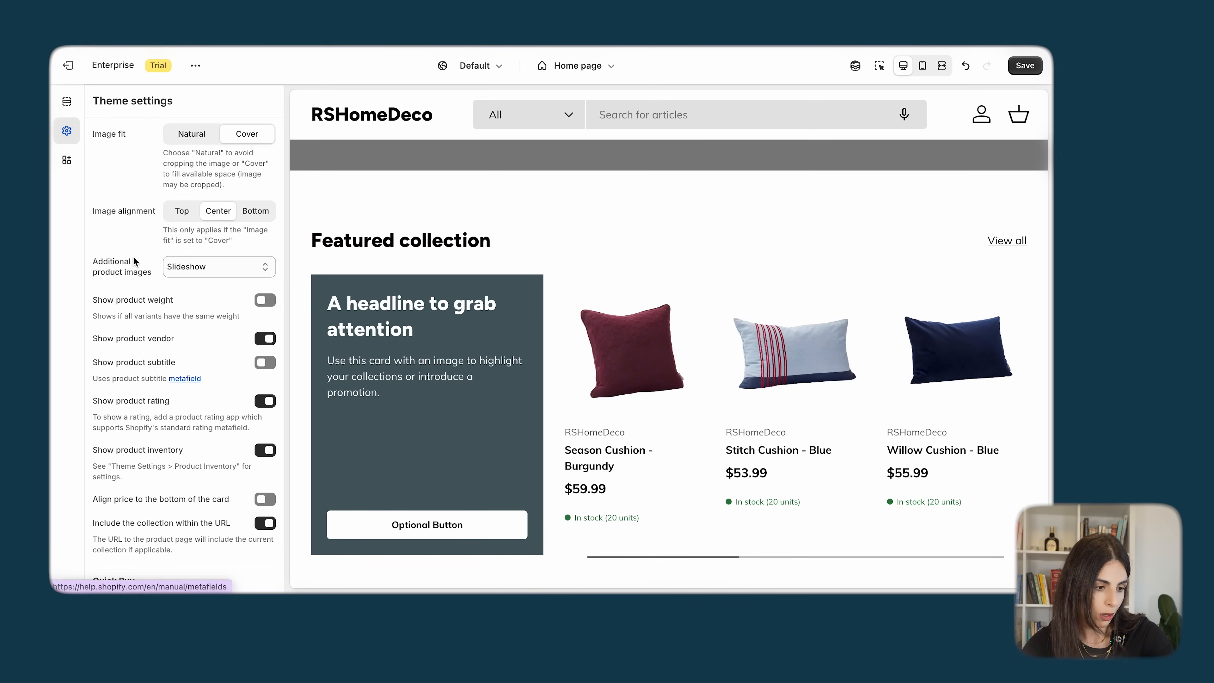
{"action": "scroll", "coordinate": [134, 206], "scroll_direction": "up", "scroll_amount": 2}
{"action": "left_click", "coordinate": [135, 206]}
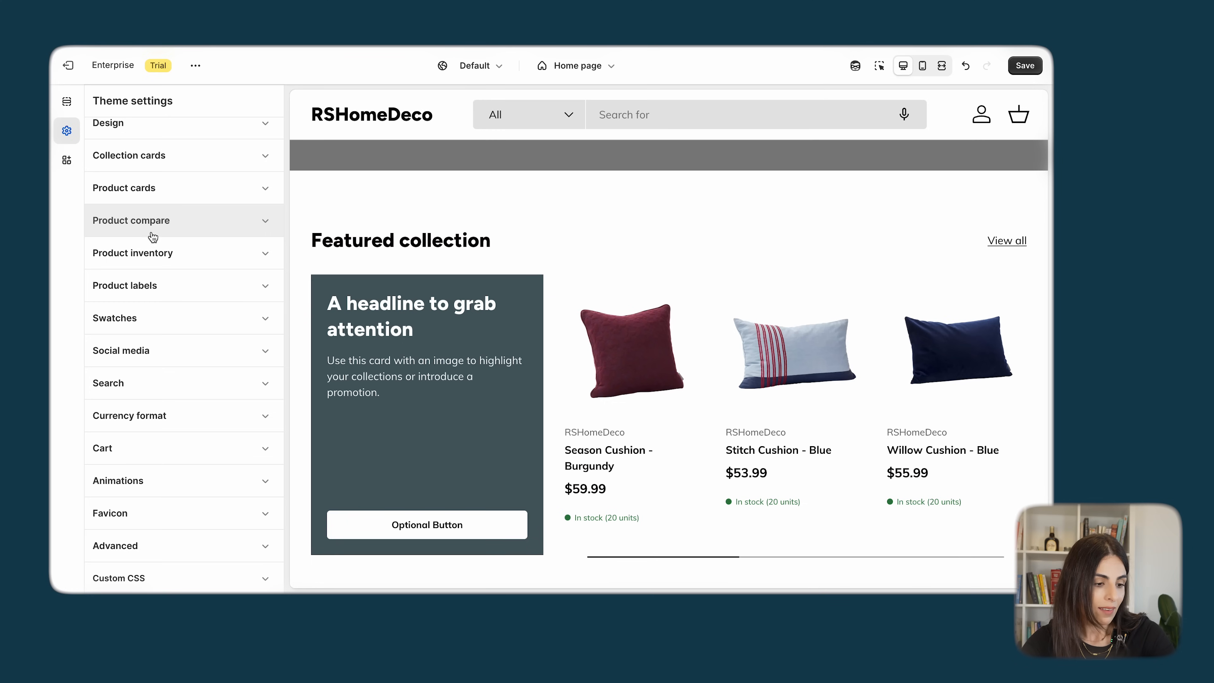
- Review the Product compare settings, including the compare toggle, maximum products and column width, and collapse the group
{"action": "left_click", "coordinate": [156, 221]}
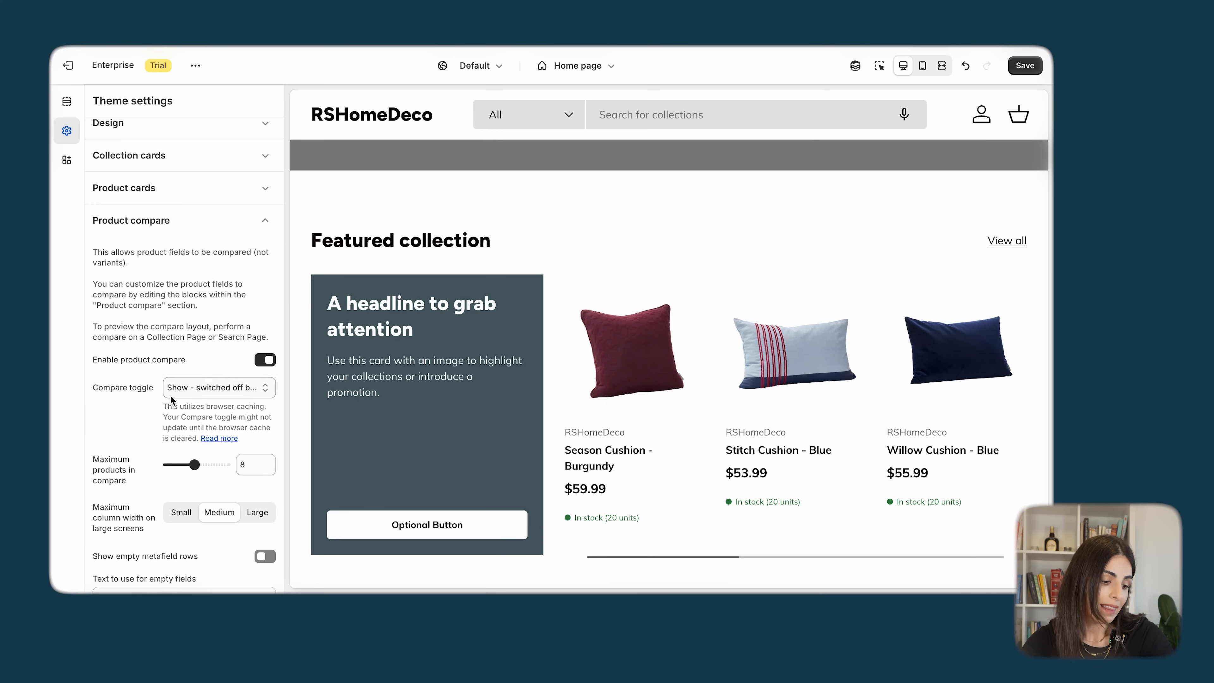
{"action": "scroll", "coordinate": [173, 405], "scroll_direction": "down", "scroll_amount": 3}
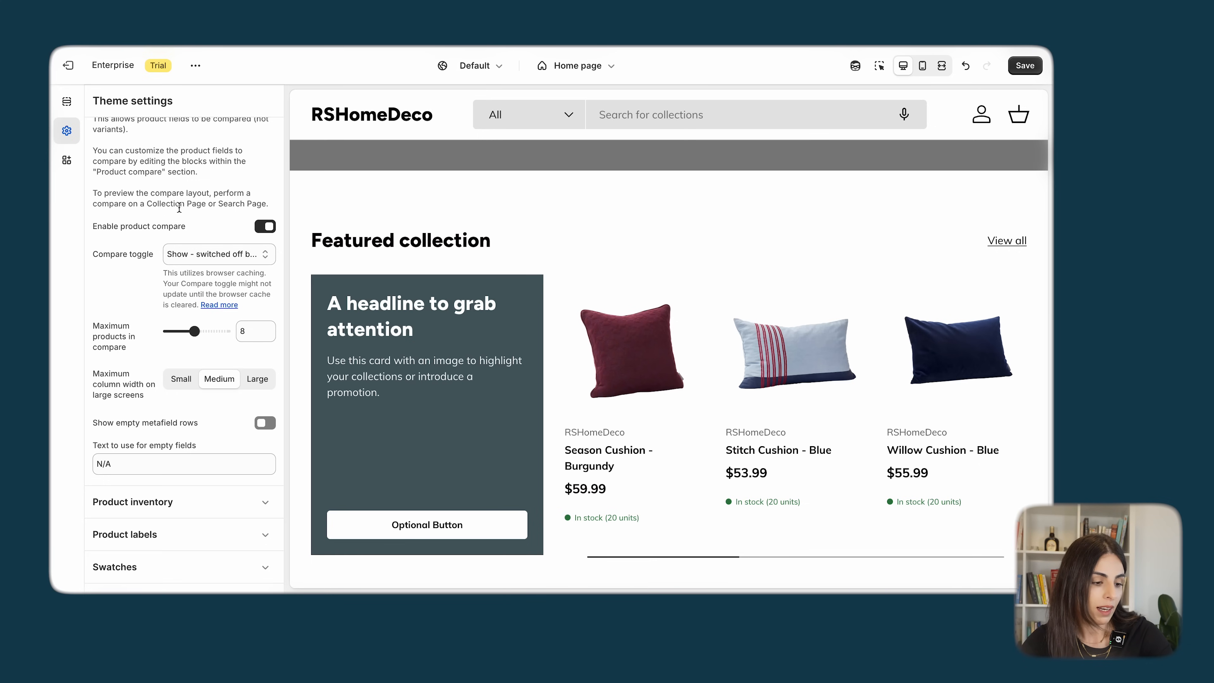
{"action": "scroll", "coordinate": [187, 319], "scroll_direction": "up", "scroll_amount": 3}
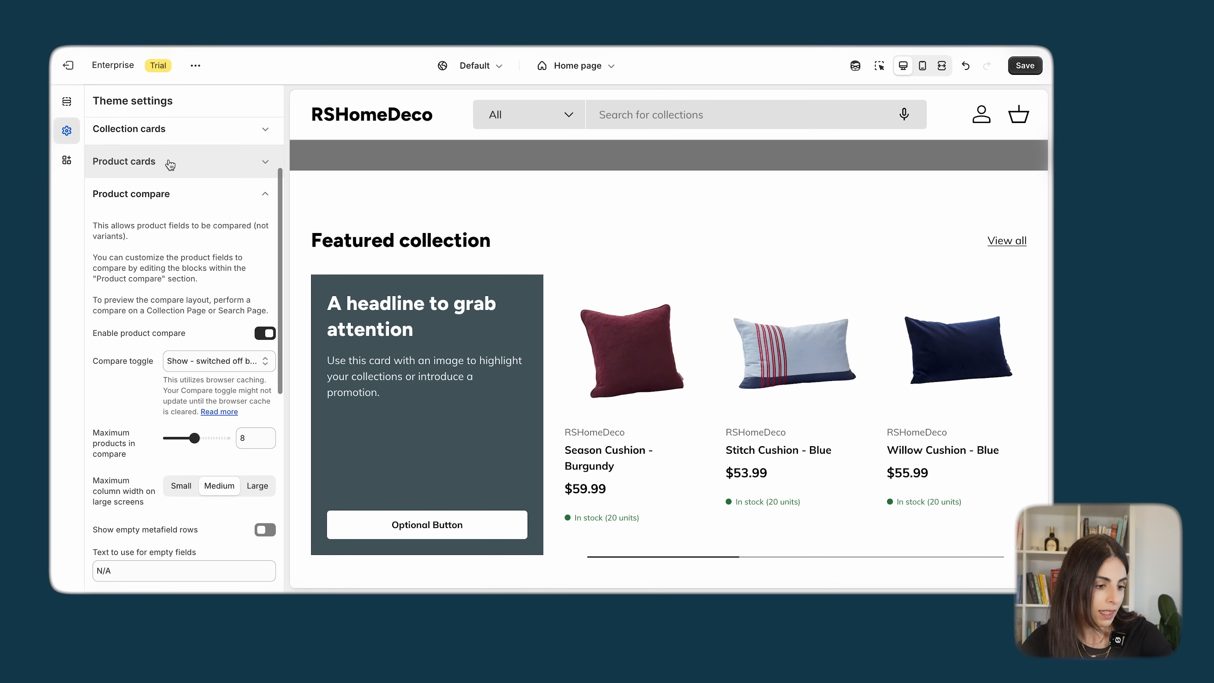
{"action": "left_click", "coordinate": [165, 193]}
- Examine the Product inventory settings for stock thresholds, notice visibility and status colors
{"action": "left_click", "coordinate": [154, 238]}
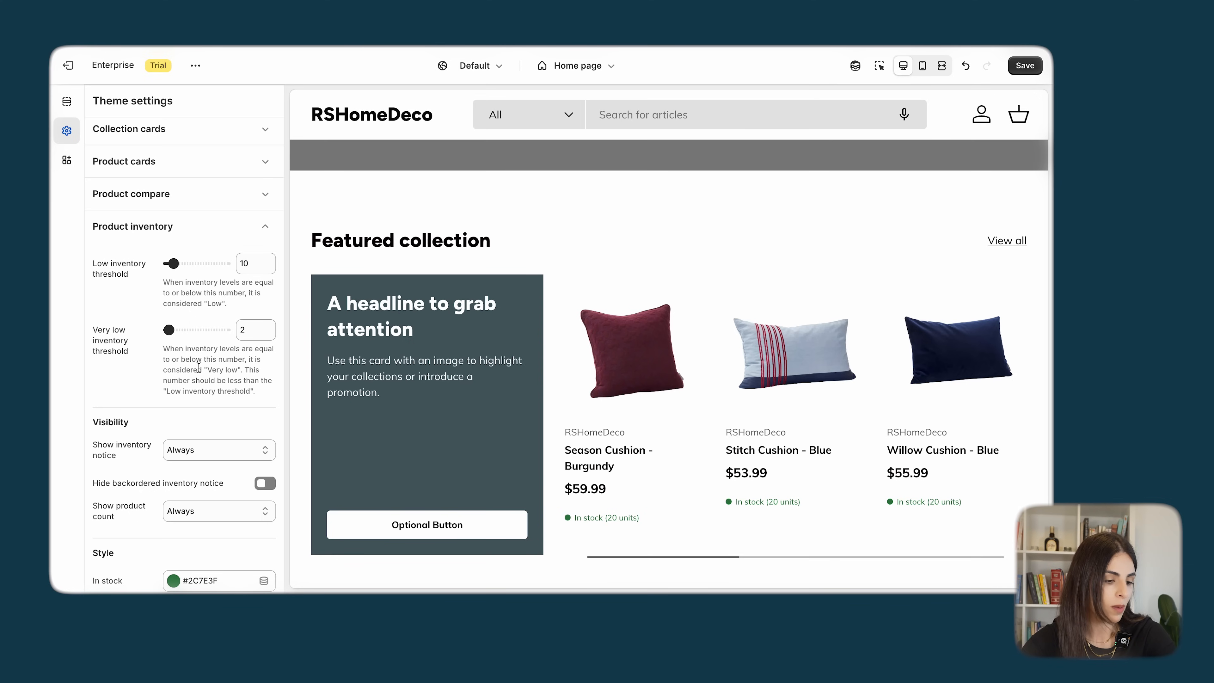
{"action": "scroll", "coordinate": [218, 283], "scroll_direction": "down", "scroll_amount": 4}
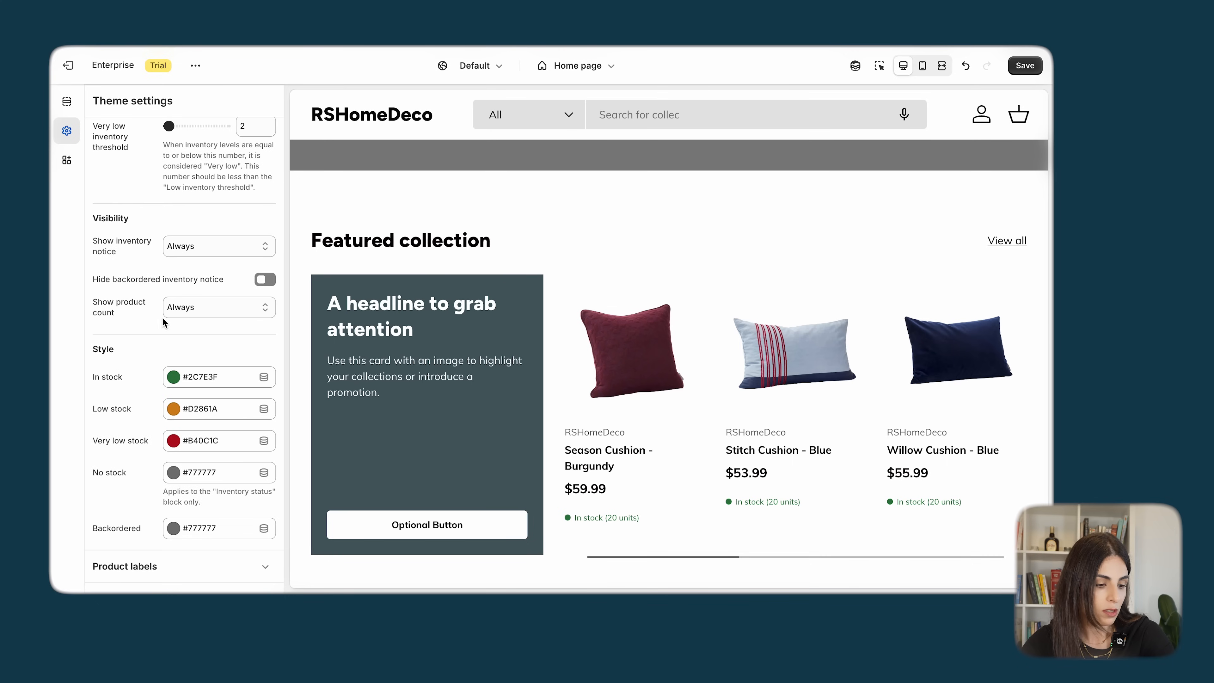
{"action": "scroll", "coordinate": [162, 396], "scroll_direction": "down", "scroll_amount": 3}
{"action": "scroll", "coordinate": [163, 396], "scroll_direction": "down", "scroll_amount": 2}
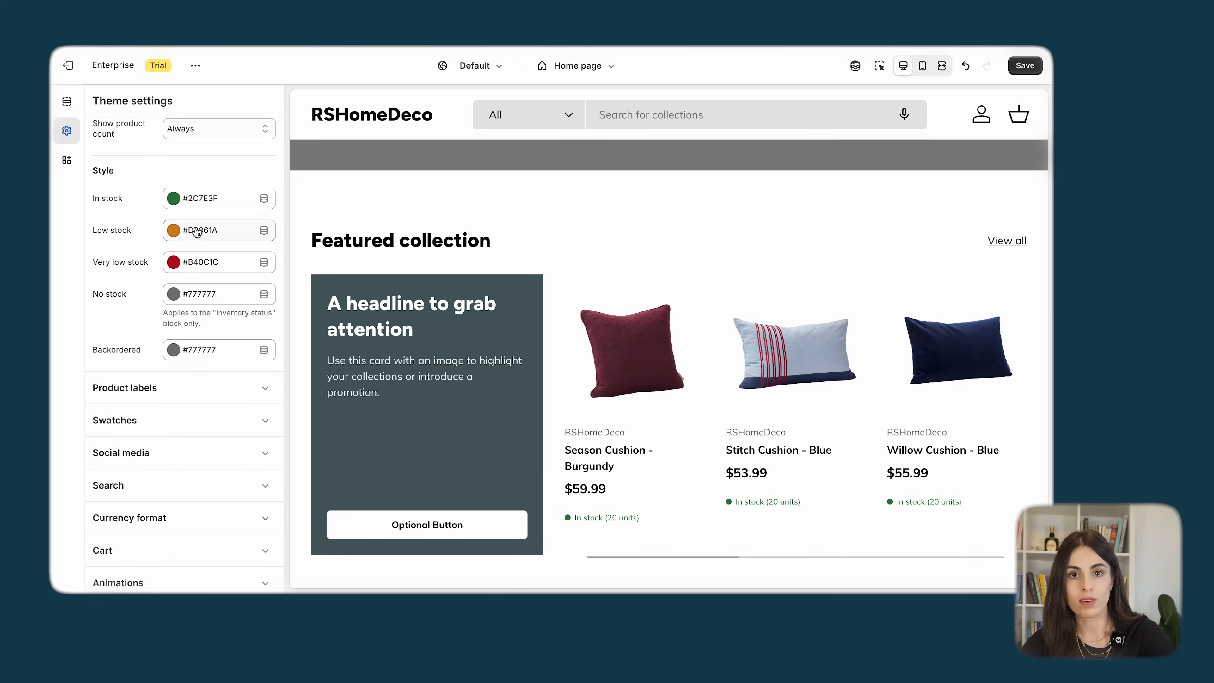
{"action": "scroll", "coordinate": [213, 253], "scroll_direction": "up", "scroll_amount": 1}
{"action": "scroll", "coordinate": [213, 254], "scroll_direction": "up", "scroll_amount": 3}
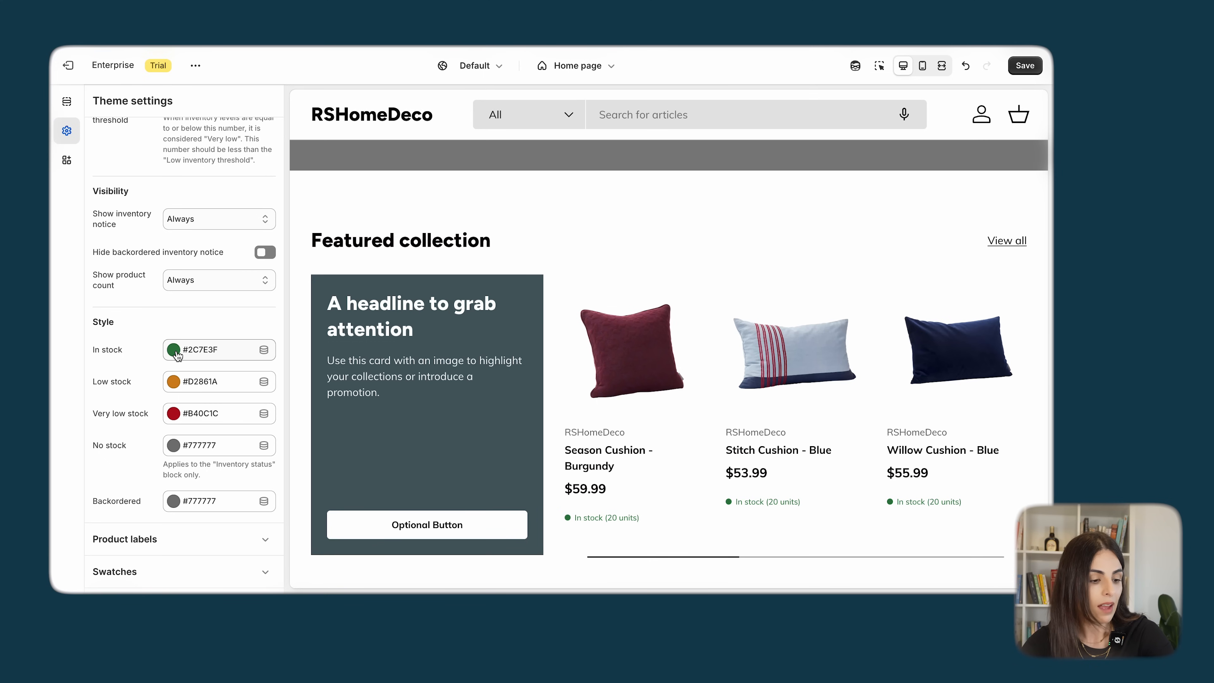
- Try #B40C1C as the In stock color for product inventory and set it back to #2C7E3F
{"action": "left_click", "coordinate": [174, 351]}
{"action": "left_click", "coordinate": [198, 319]}
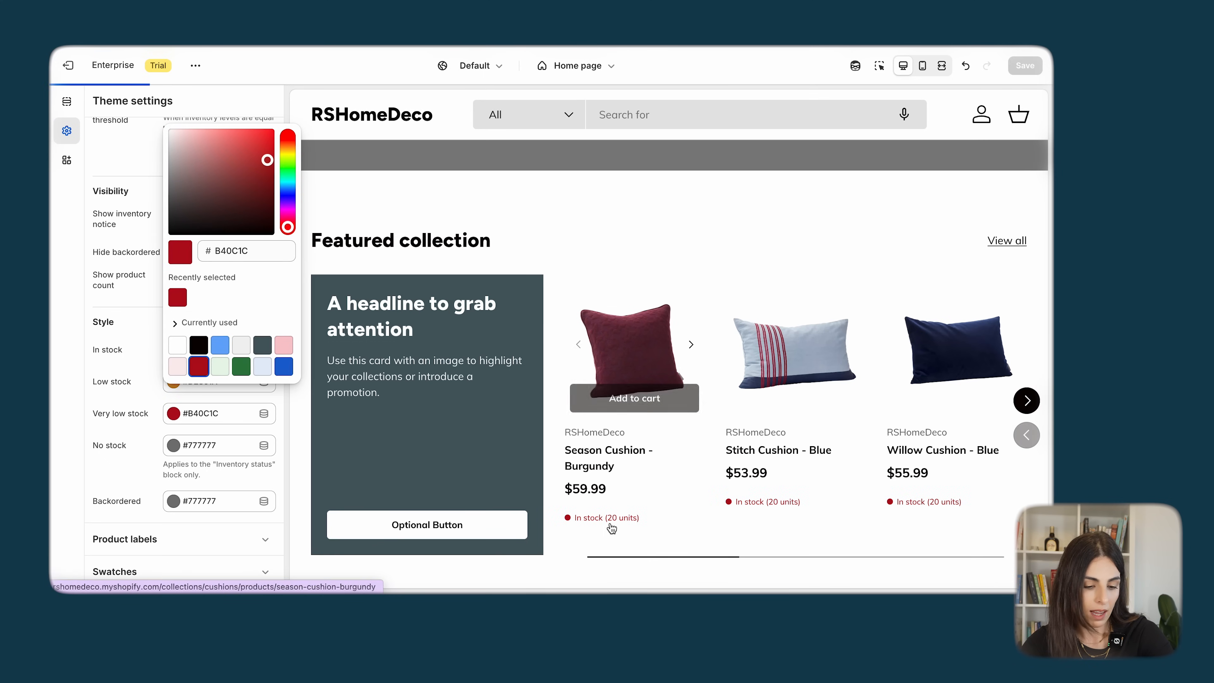
{"action": "left_click", "coordinate": [124, 365]}
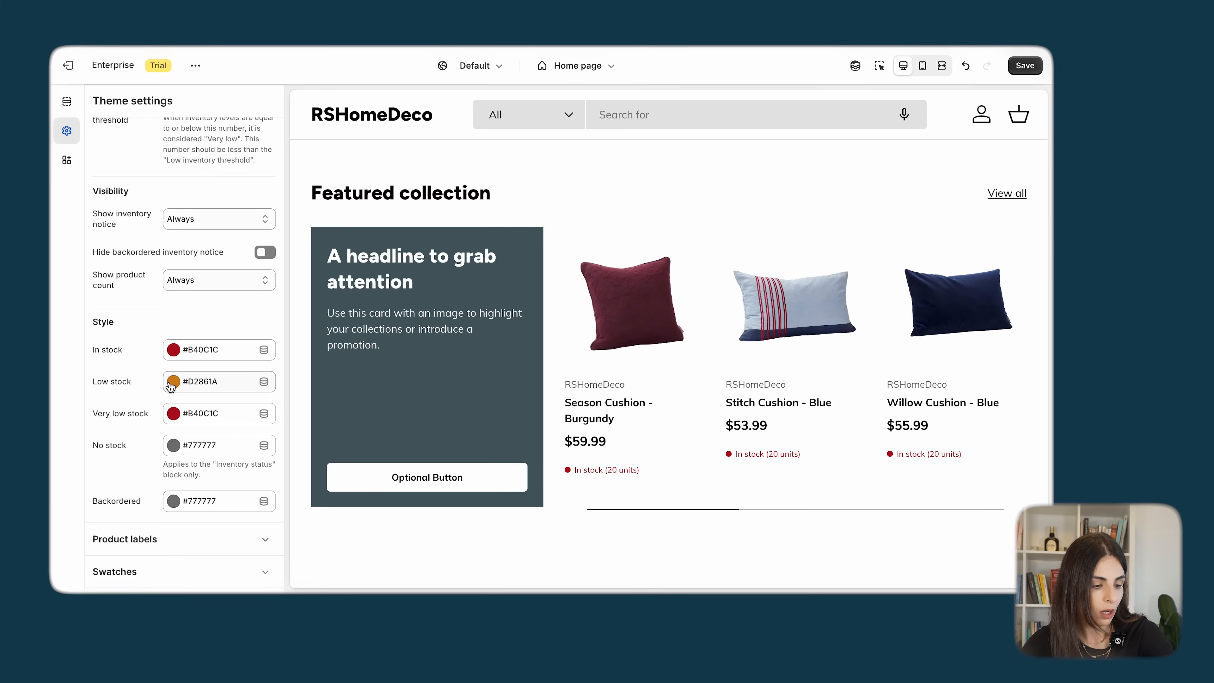
{"action": "left_click", "coordinate": [172, 349]}
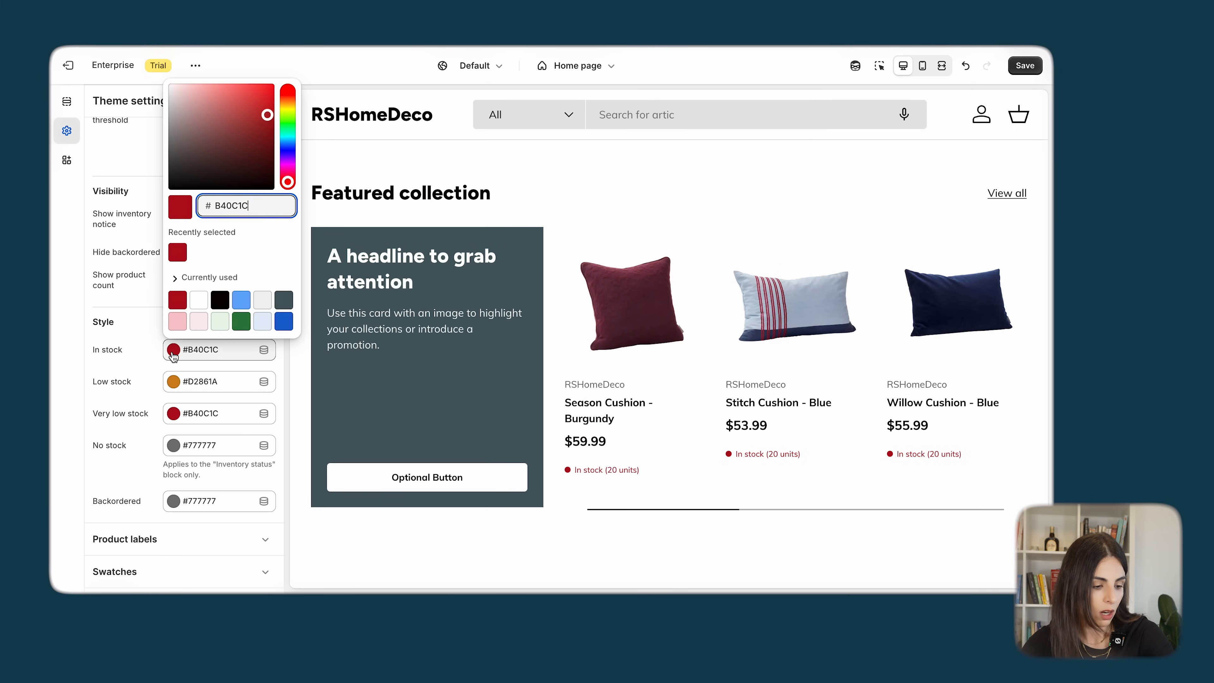
{"action": "left_click", "coordinate": [242, 326]}
{"action": "left_click", "coordinate": [137, 351]}
- Recheck the inventory thresholds and stock status colors and collapse the Product inventory group
{"action": "scroll", "coordinate": [137, 353], "scroll_direction": "up", "scroll_amount": 7}
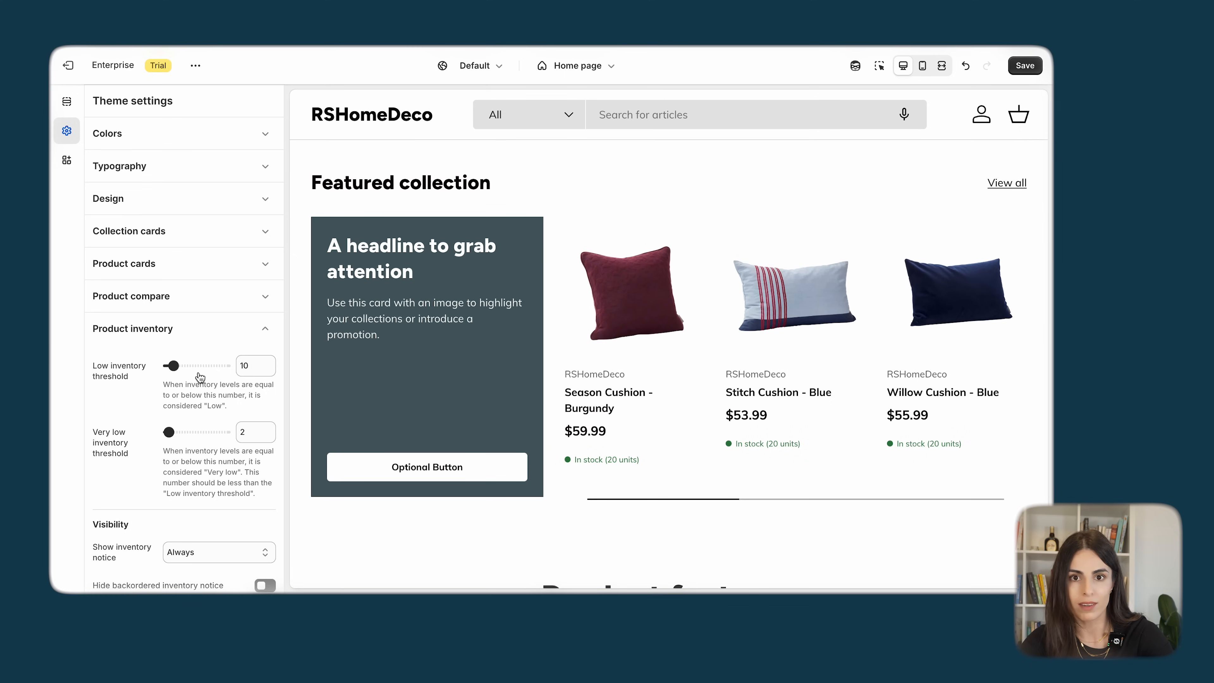
{"action": "scroll", "coordinate": [199, 378], "scroll_direction": "down", "scroll_amount": 1}
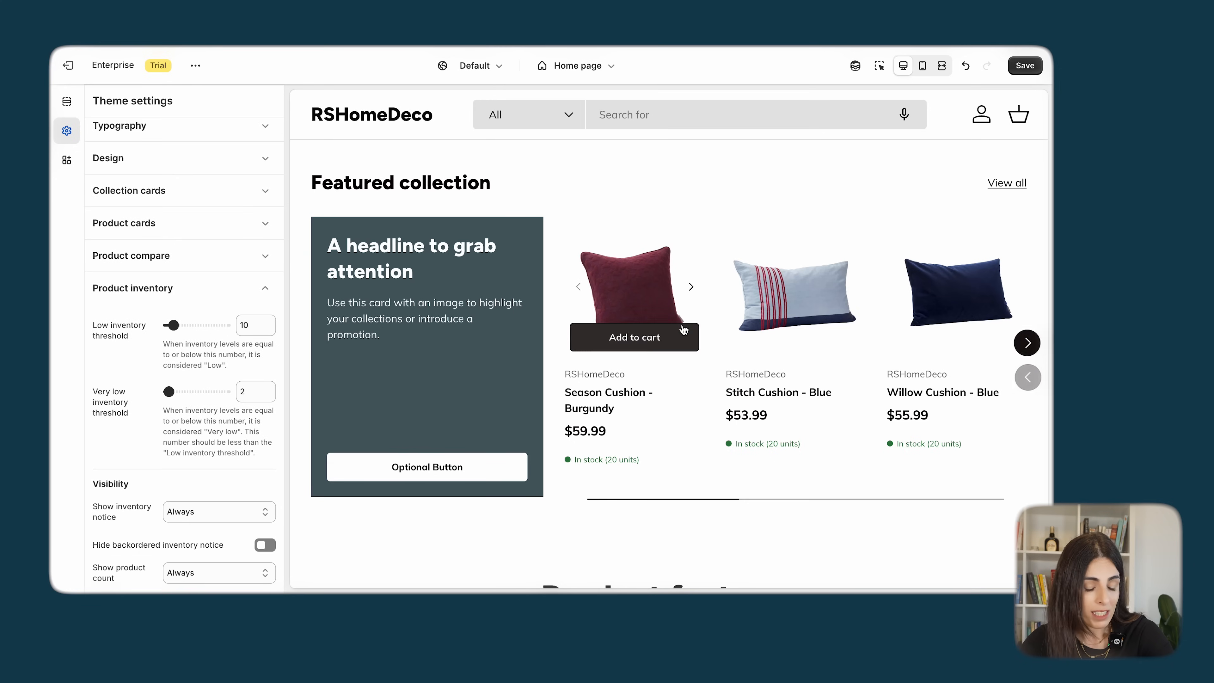
{"action": "scroll", "coordinate": [189, 403], "scroll_direction": "down", "scroll_amount": 8}
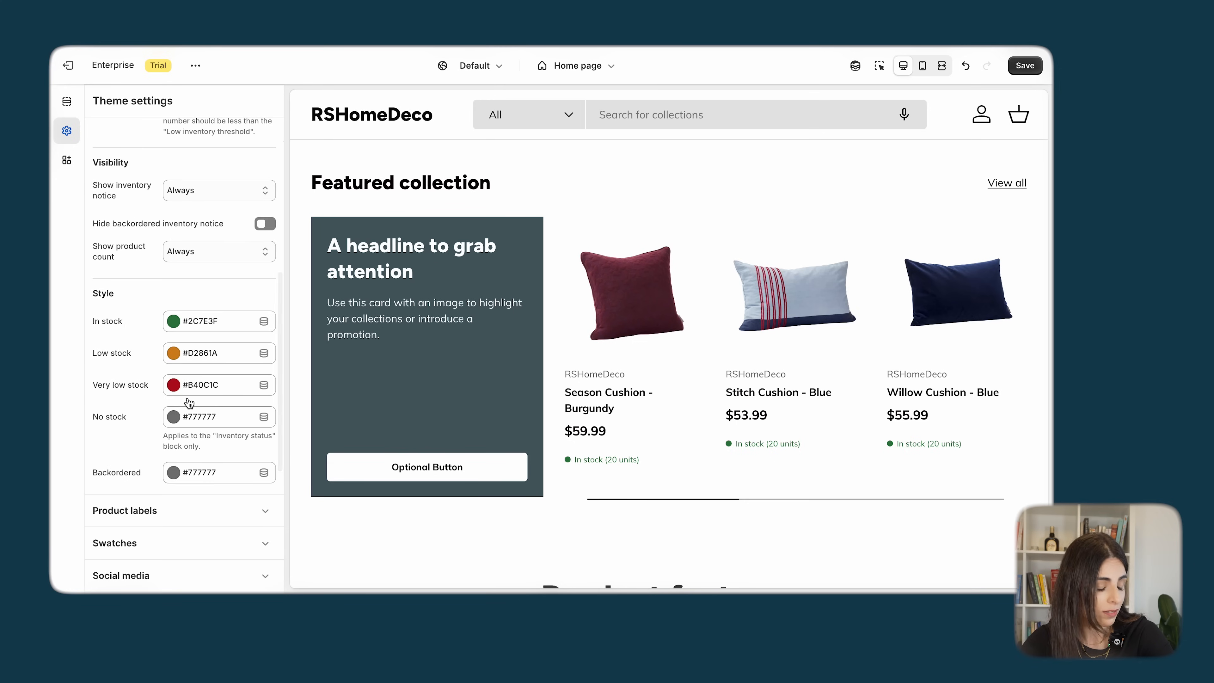
{"action": "scroll", "coordinate": [189, 403], "scroll_direction": "up", "scroll_amount": 1}
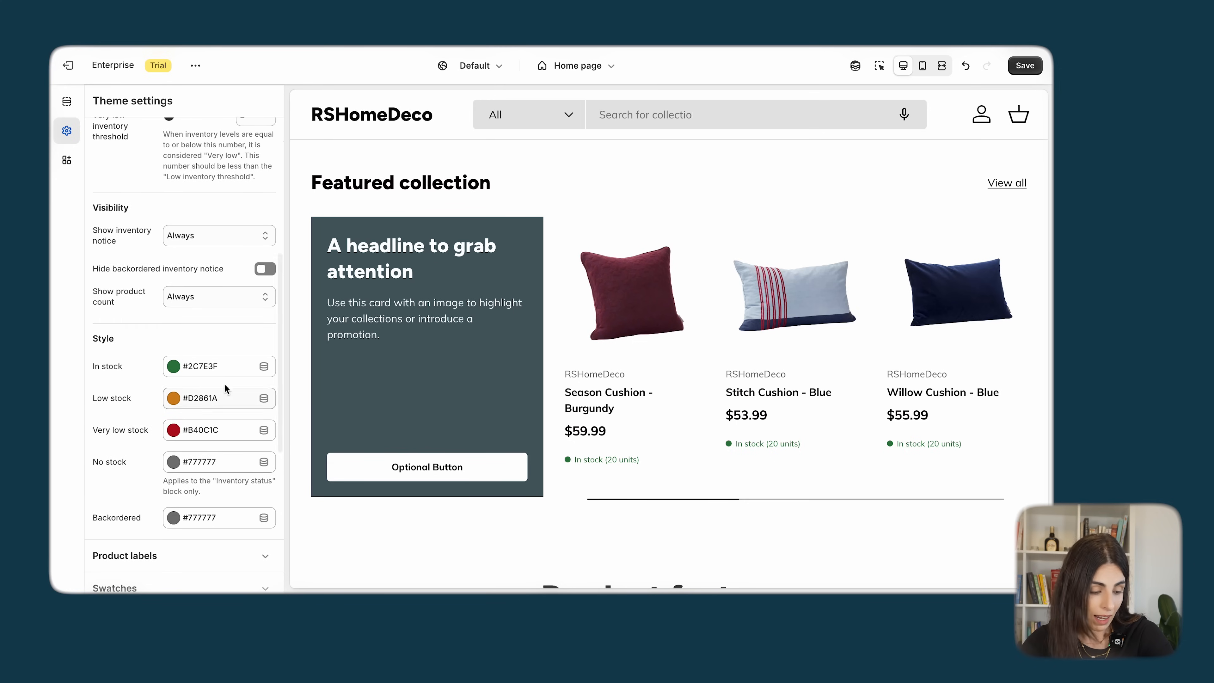
{"action": "scroll", "coordinate": [209, 412], "scroll_direction": "up", "scroll_amount": 4}
{"action": "scroll", "coordinate": [209, 408], "scroll_direction": "up", "scroll_amount": 2}
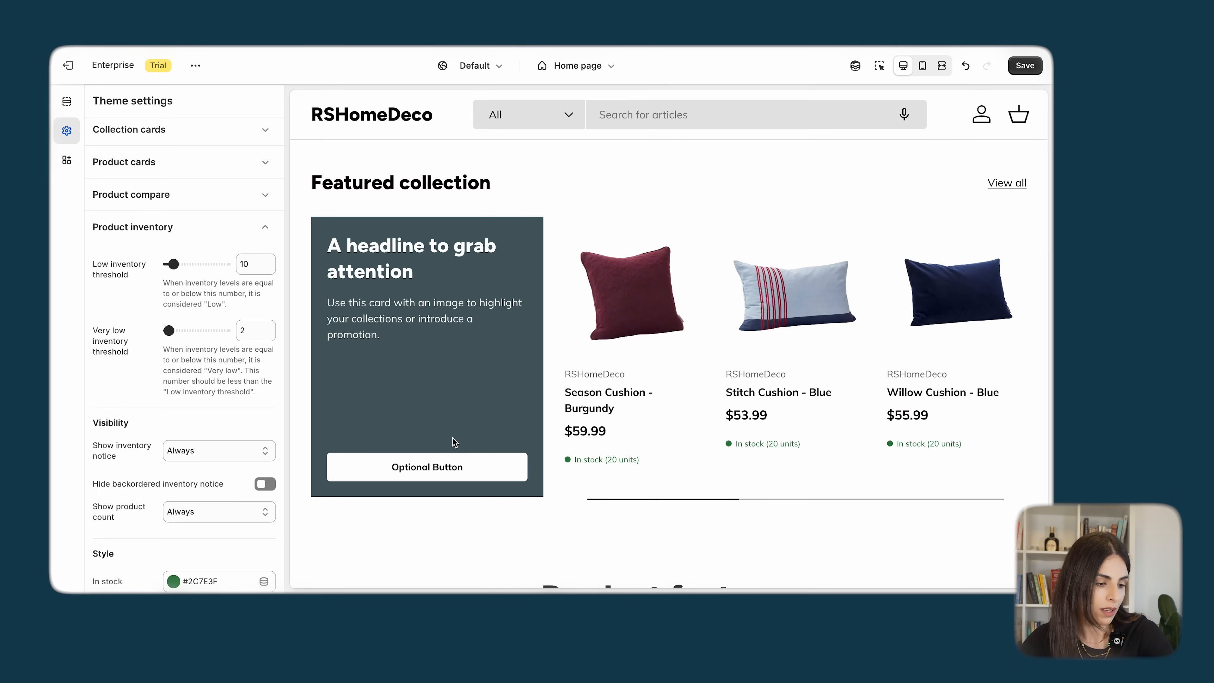
{"action": "left_click", "coordinate": [215, 226]}
- Examine the Product labels settings for Sale, Sold out, New, Preorder and Custom labels, and collapse the group
{"action": "left_click", "coordinate": [202, 275]}
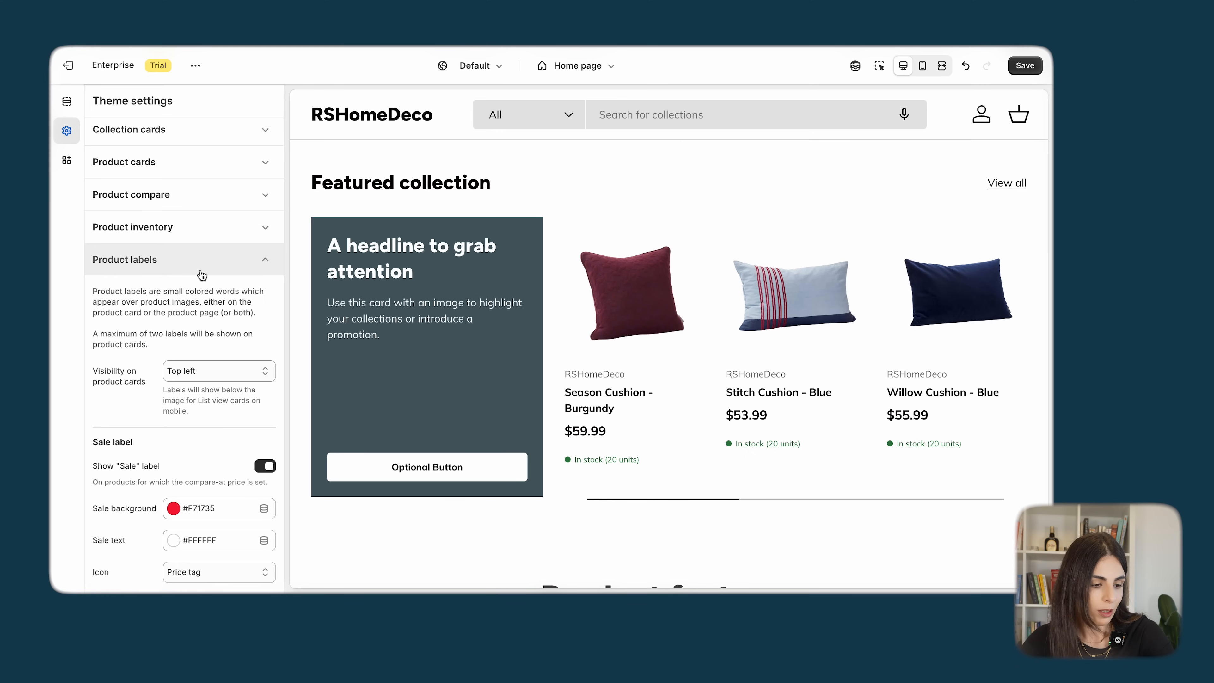
{"action": "scroll", "coordinate": [205, 440], "scroll_direction": "down", "scroll_amount": 6}
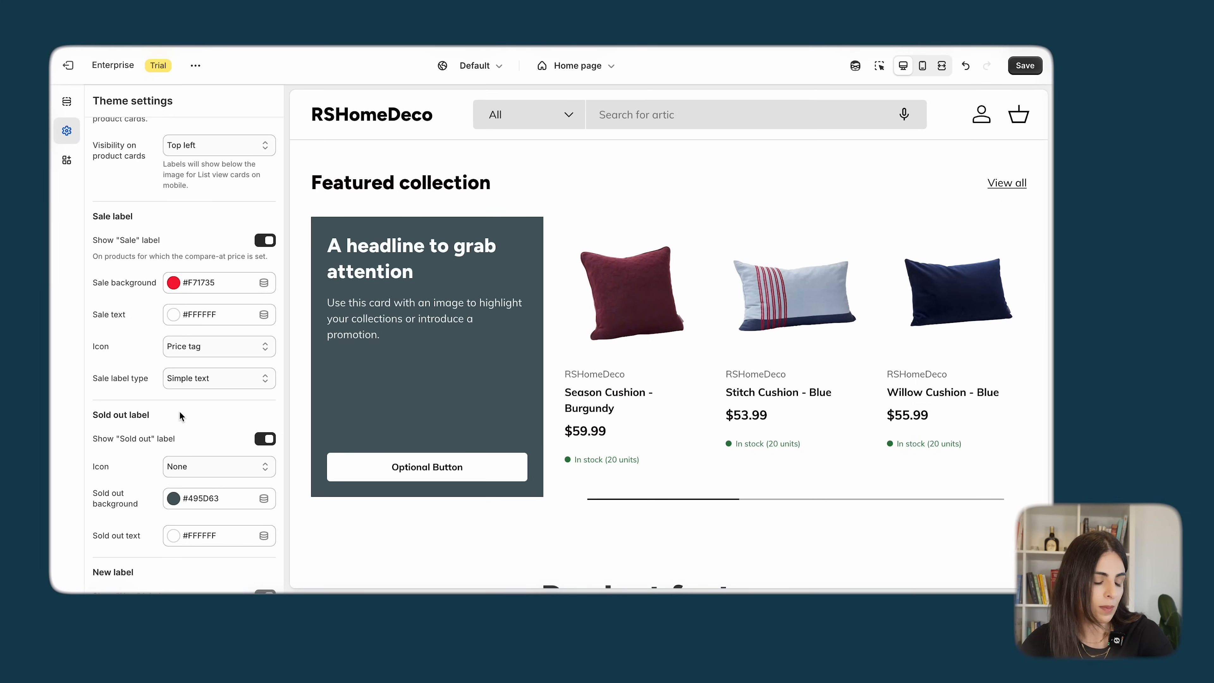
{"action": "scroll", "coordinate": [181, 415], "scroll_direction": "down", "scroll_amount": 5}
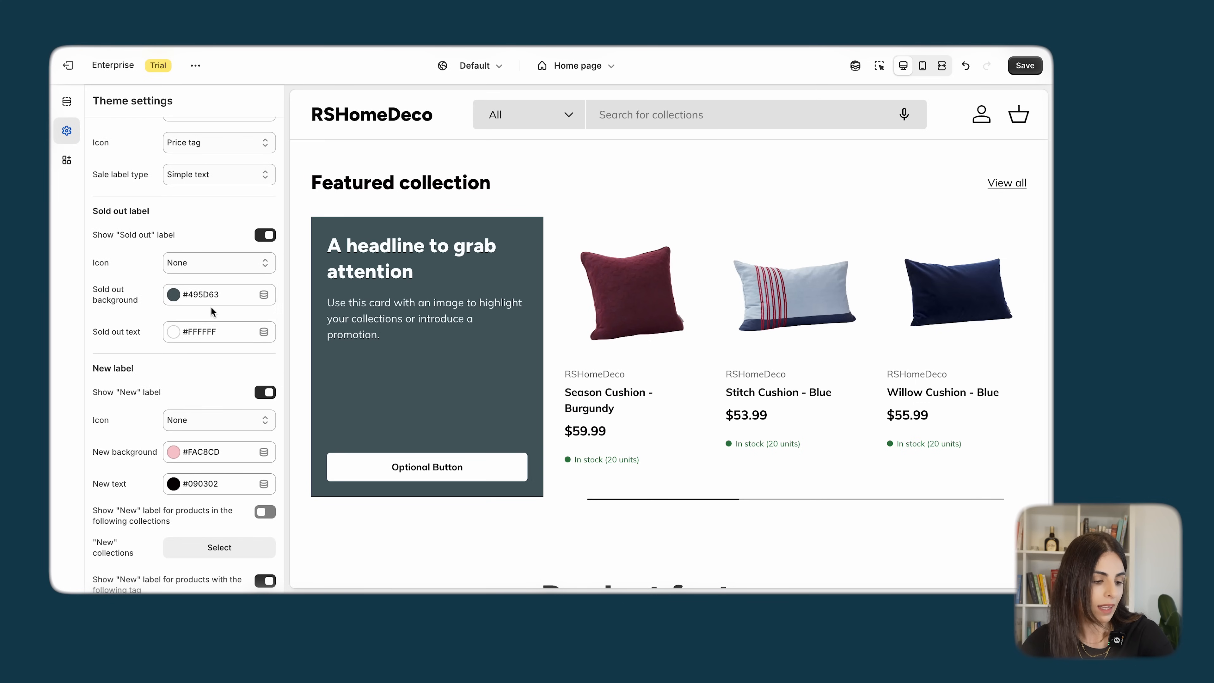
{"action": "scroll", "coordinate": [212, 312], "scroll_direction": "down", "scroll_amount": 5}
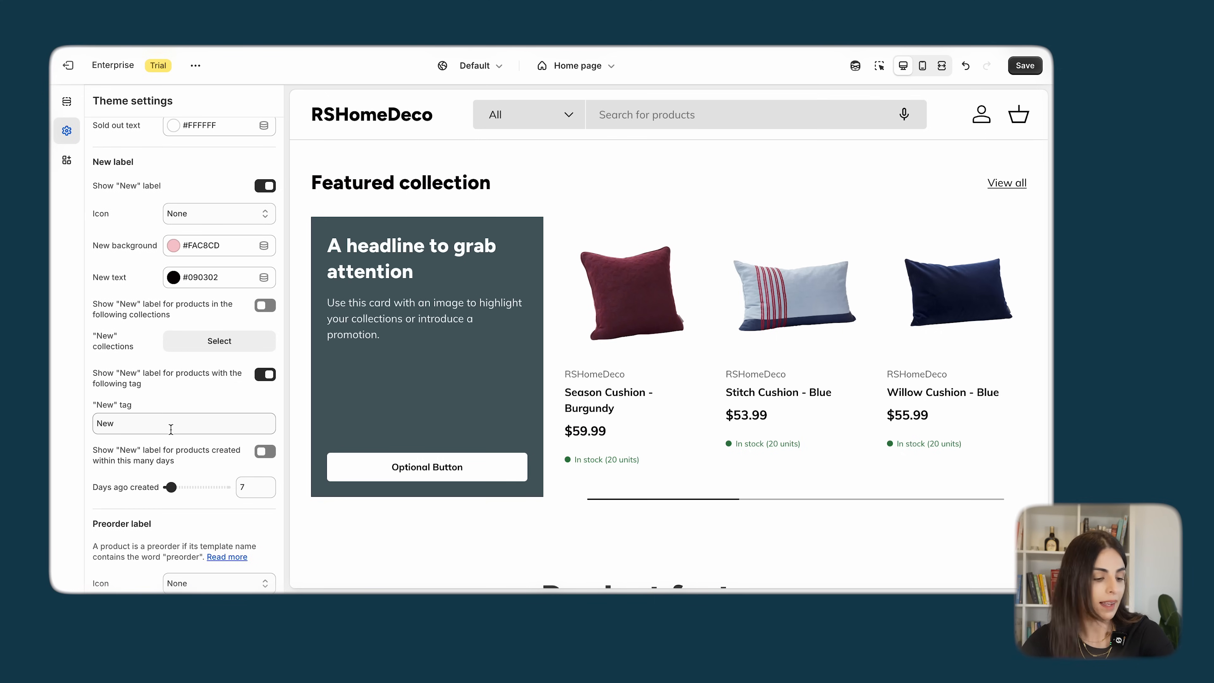
{"action": "mouse_move", "coordinate": [616, 326]}
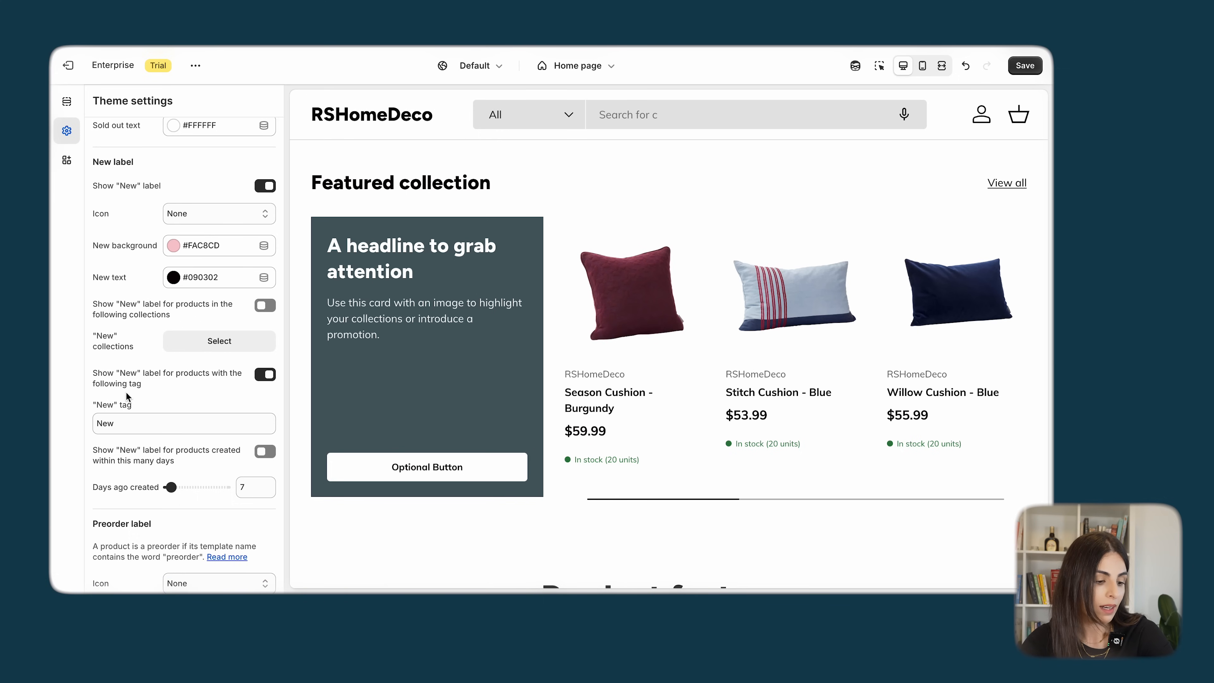
{"action": "scroll", "coordinate": [143, 382], "scroll_direction": "down", "scroll_amount": 5}
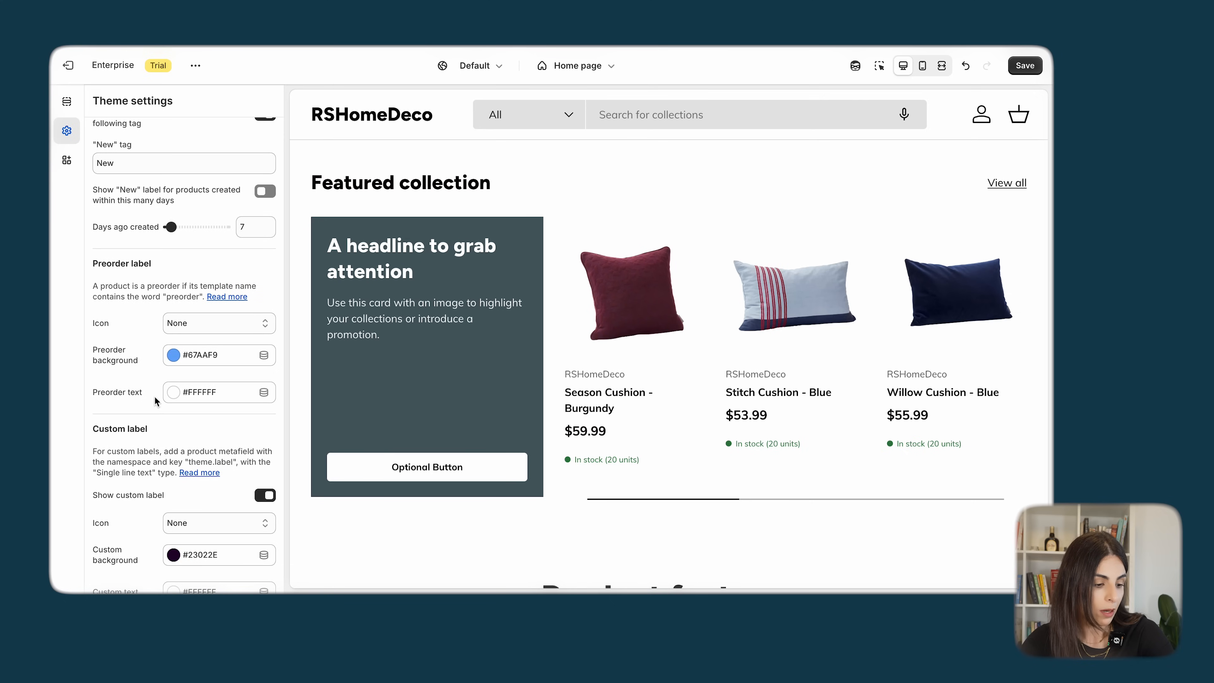
{"action": "scroll", "coordinate": [156, 402], "scroll_direction": "down", "scroll_amount": 4}
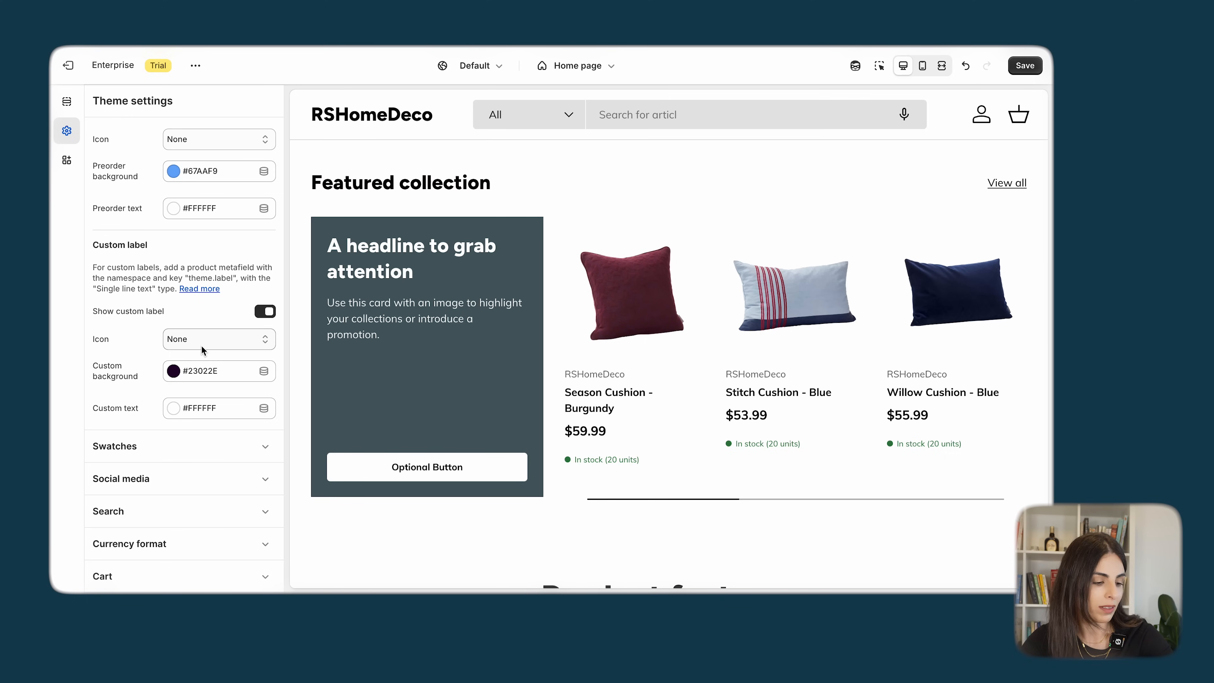
{"action": "scroll", "coordinate": [201, 345], "scroll_direction": "up", "scroll_amount": 20}
{"action": "left_click", "coordinate": [196, 353]}
- Open the Swatches settings and view the Nikon D3400 DSLR Camera page in the Enterprise theme's Digital demo store
{"action": "scroll", "coordinate": [151, 396], "scroll_direction": "down", "scroll_amount": 2}
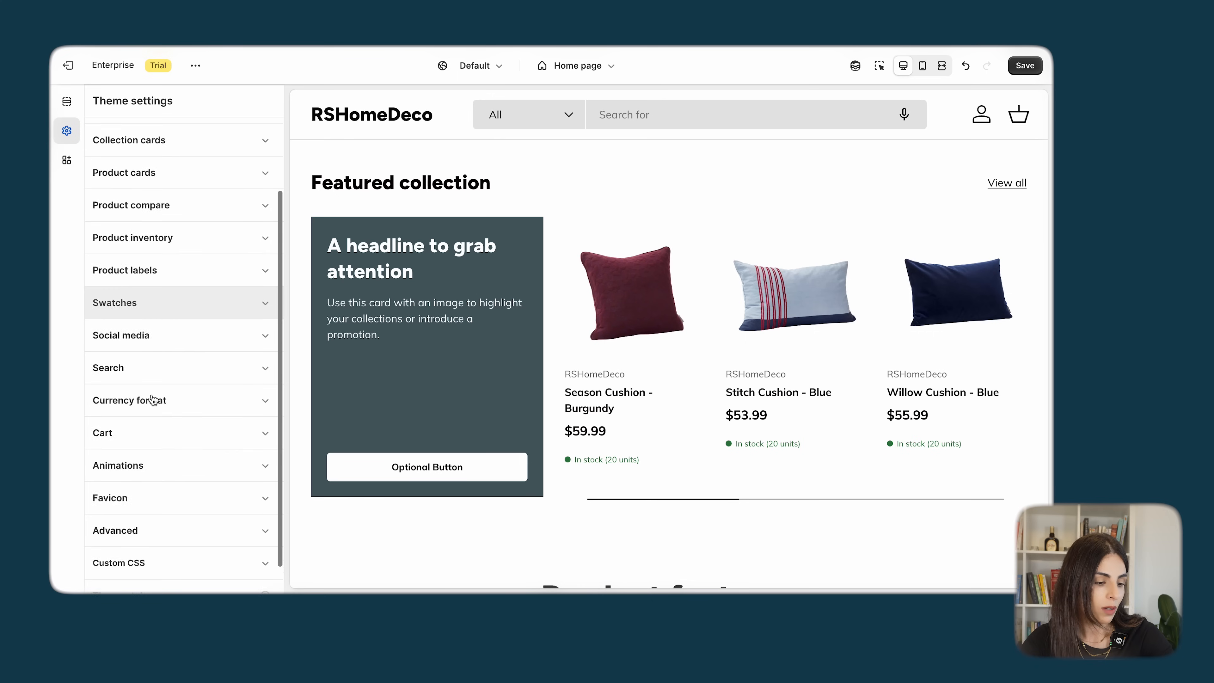
{"action": "left_click", "coordinate": [225, 300]}
{"action": "scroll", "coordinate": [216, 340], "scroll_direction": "down", "scroll_amount": 1}
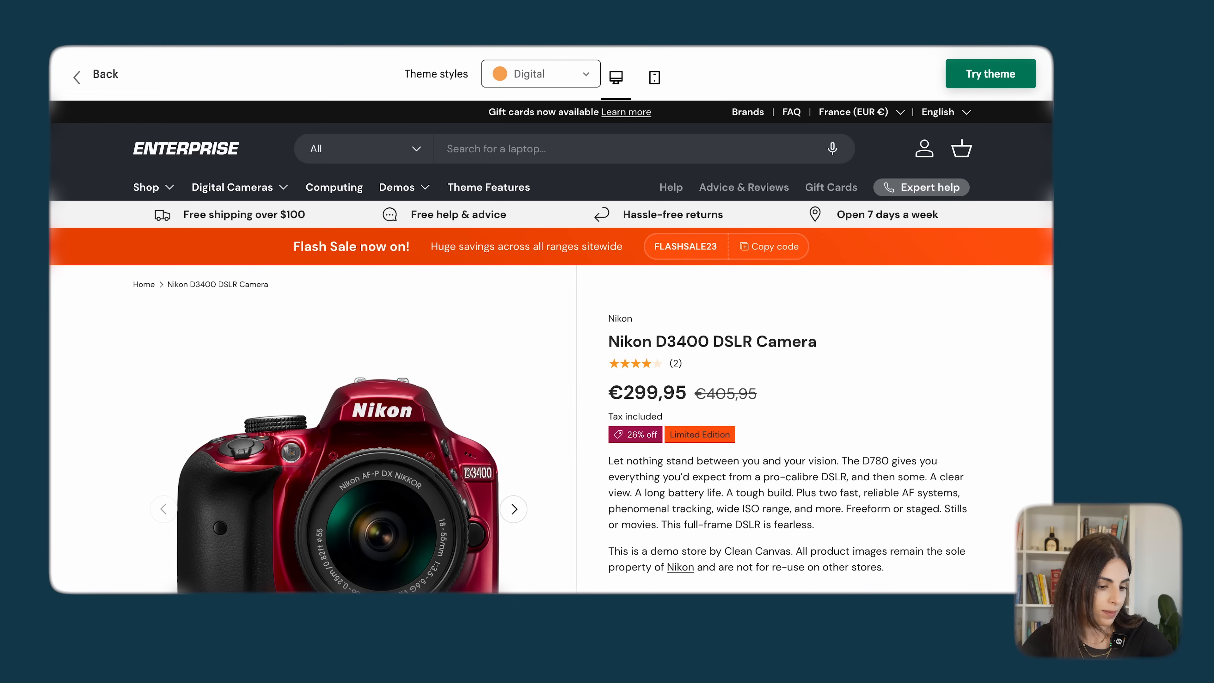
{"action": "scroll", "coordinate": [334, 430], "scroll_direction": "down", "scroll_amount": 1}
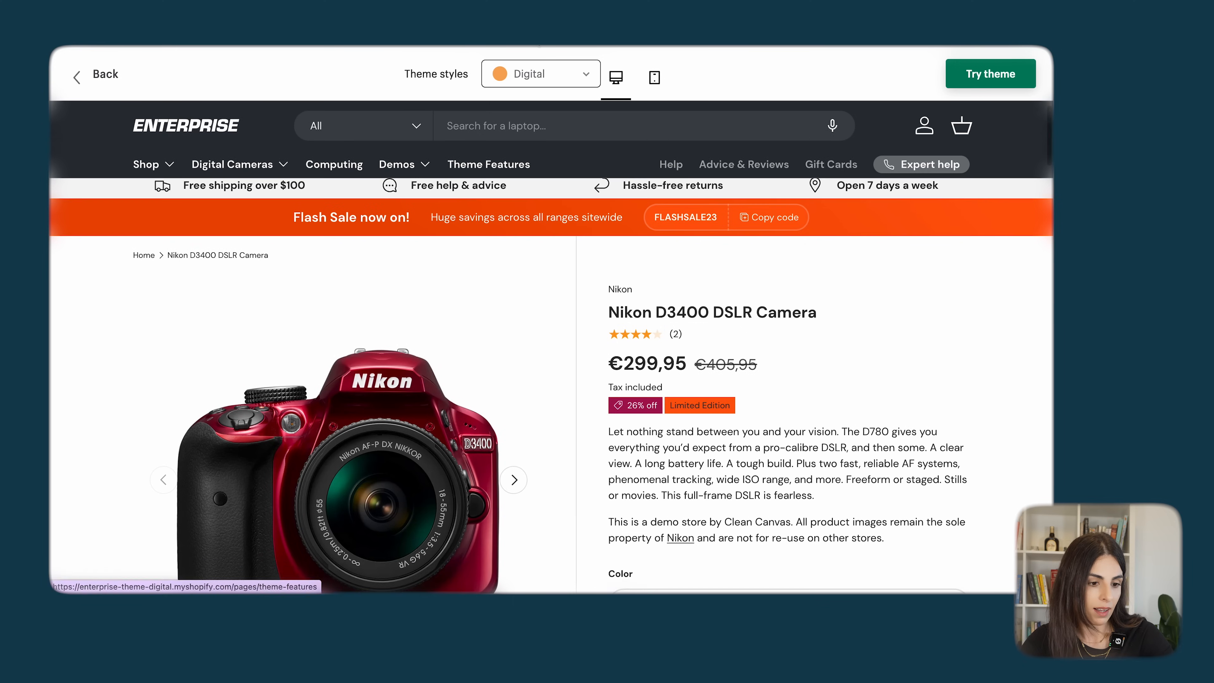
- Switch the Enterprise theme demo to the Active style and look through its home page
{"action": "left_click", "coordinate": [540, 74]}
{"action": "left_click", "coordinate": [528, 139]}
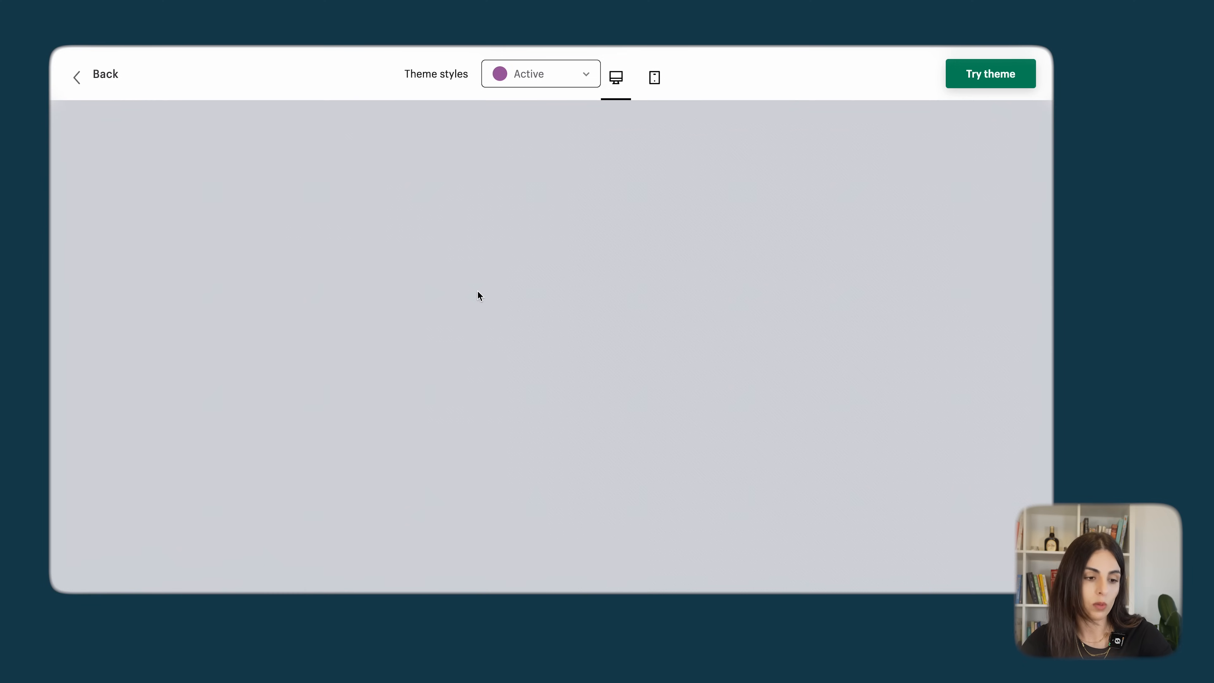
{"action": "scroll", "coordinate": [478, 290], "scroll_direction": "down", "scroll_amount": 15}
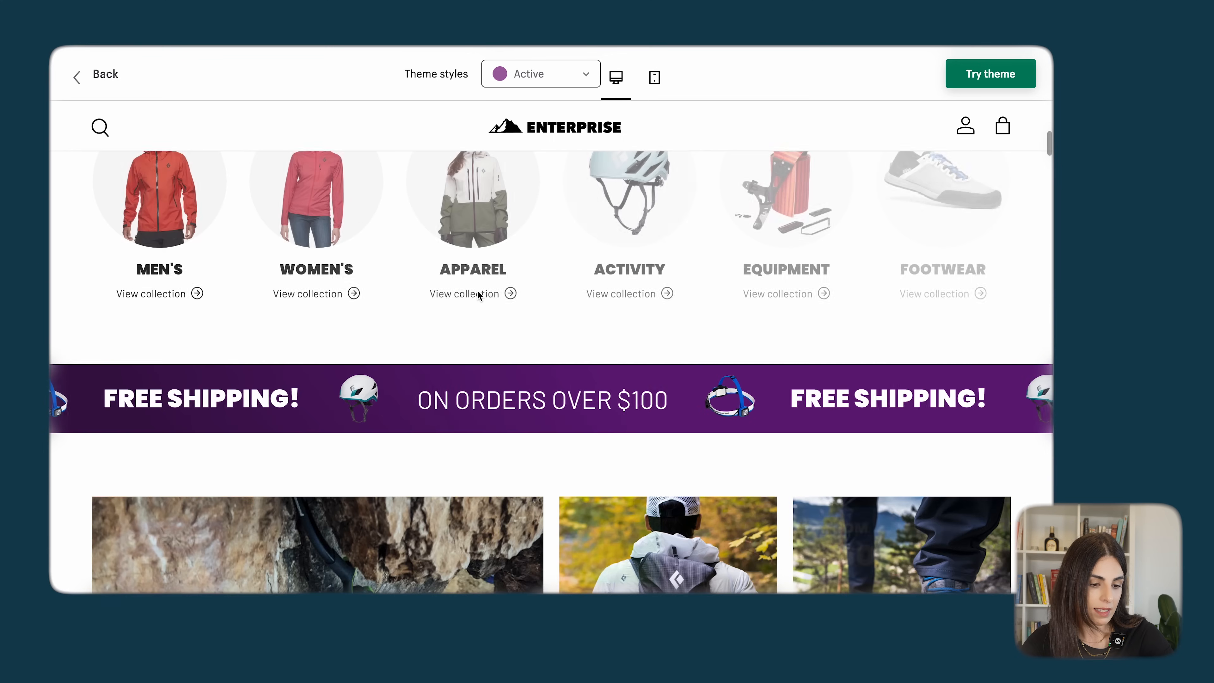
- Review the color option names and the variant picker style, icon shape and size in the Swatches settings
{"action": "scroll", "coordinate": [478, 292], "scroll_direction": "down", "scroll_amount": 8}
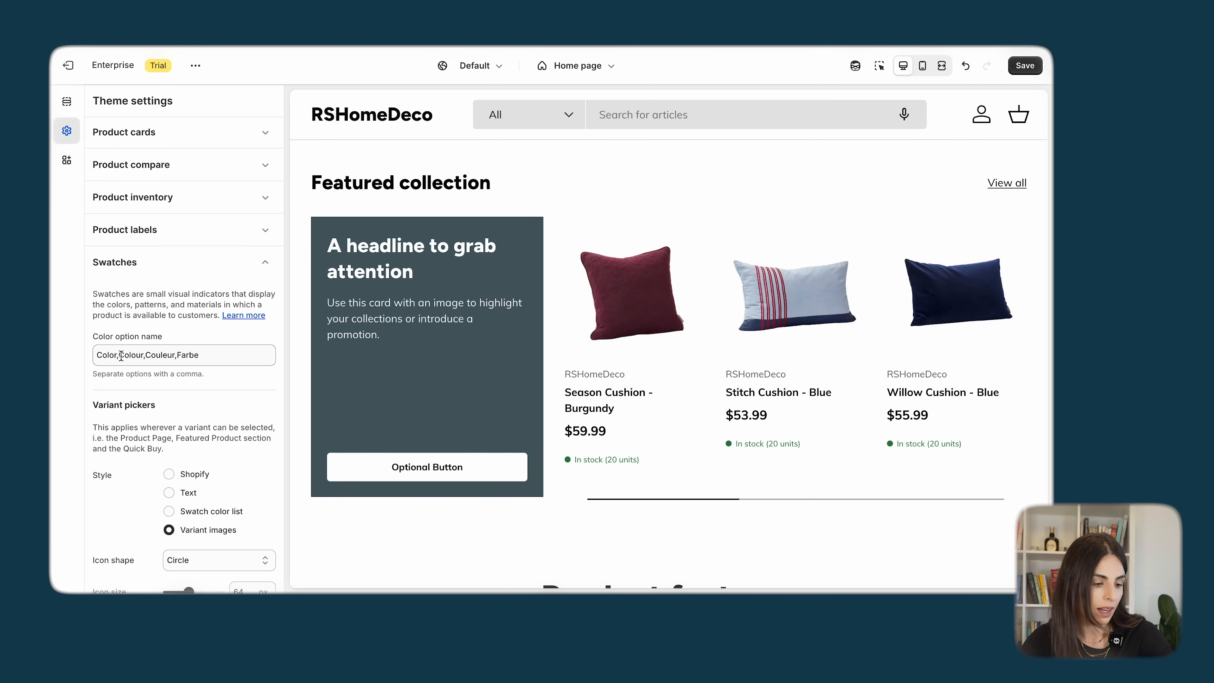
{"action": "left_click_drag", "start_coordinate": [207, 356], "coordinate": [94, 356]}
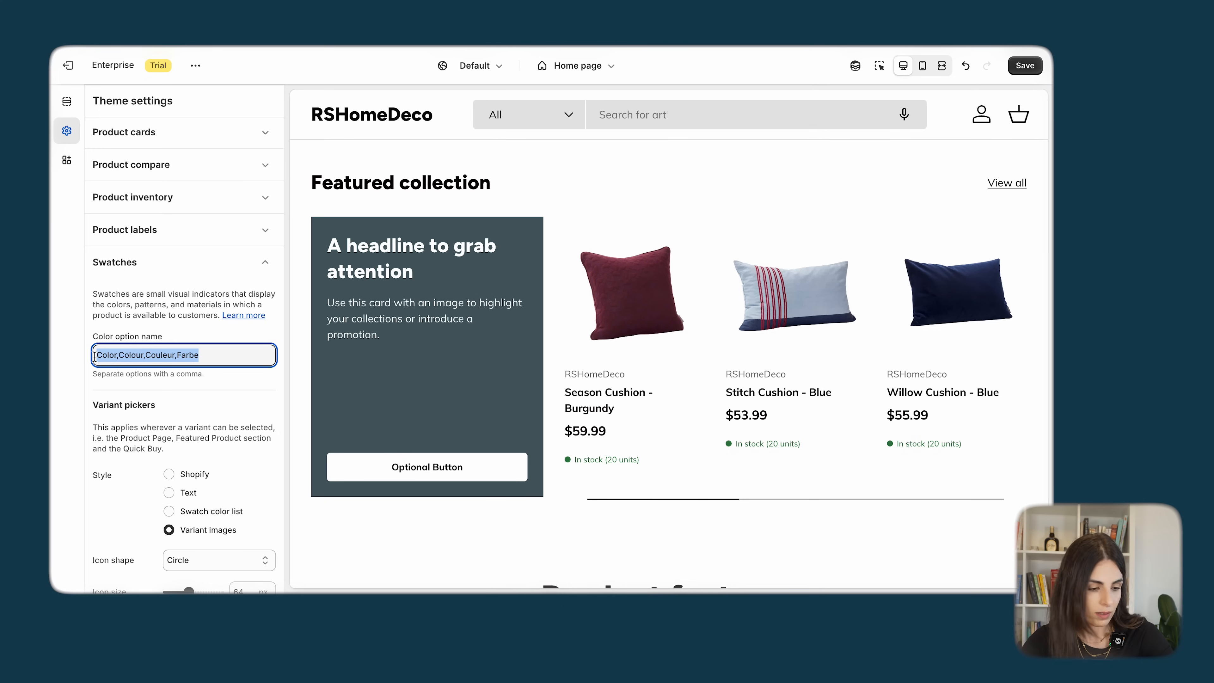
{"action": "scroll", "coordinate": [129, 352], "scroll_direction": "down", "scroll_amount": 3}
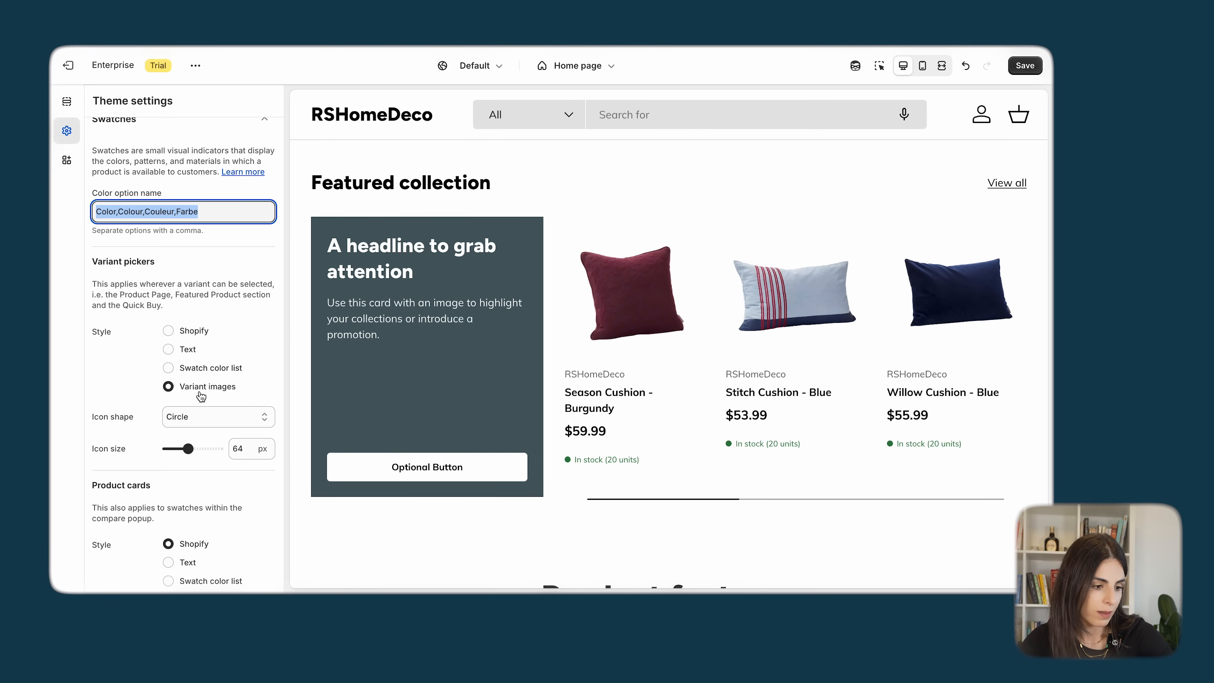
{"action": "scroll", "coordinate": [201, 396], "scroll_direction": "down", "scroll_amount": 7}
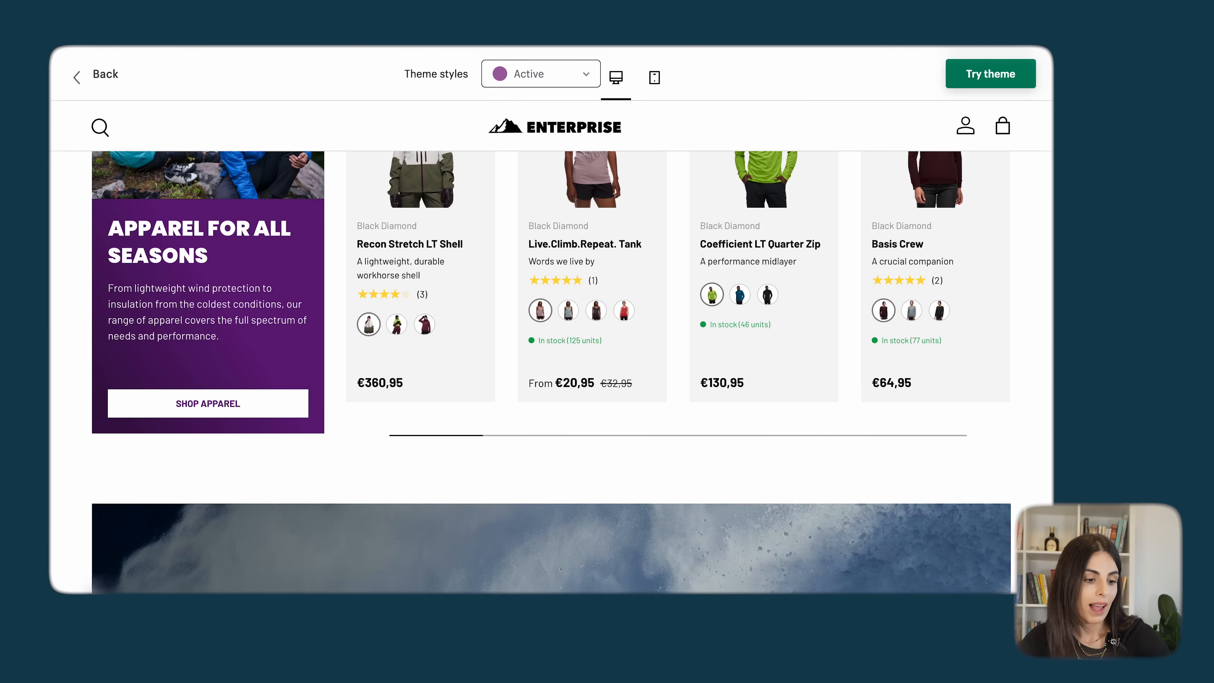
- Browse the Activity collection in the Active demo store and open the Vapor Helmet - Hazel Findlay Edition product page
{"action": "scroll", "coordinate": [364, 155], "scroll_direction": "up", "scroll_amount": 5}
{"action": "scroll", "coordinate": [364, 155], "scroll_direction": "down", "scroll_amount": 10}
{"action": "mouse_move", "coordinate": [365, 156]}
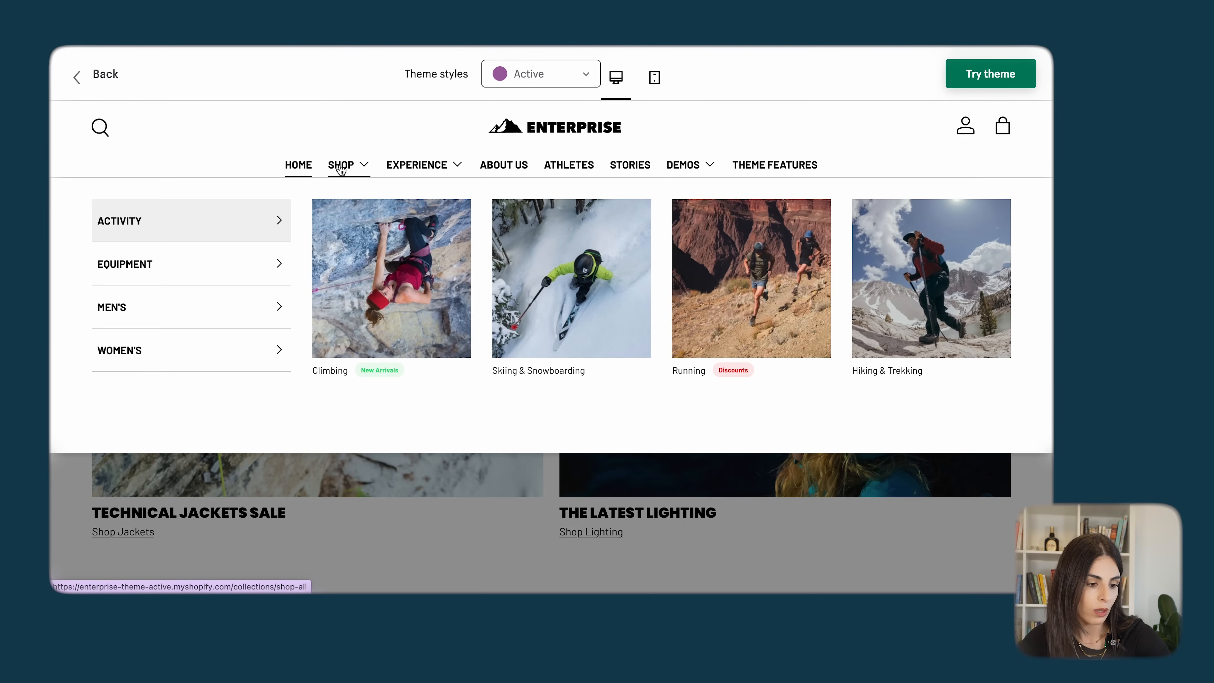
{"action": "left_click", "coordinate": [196, 221]}
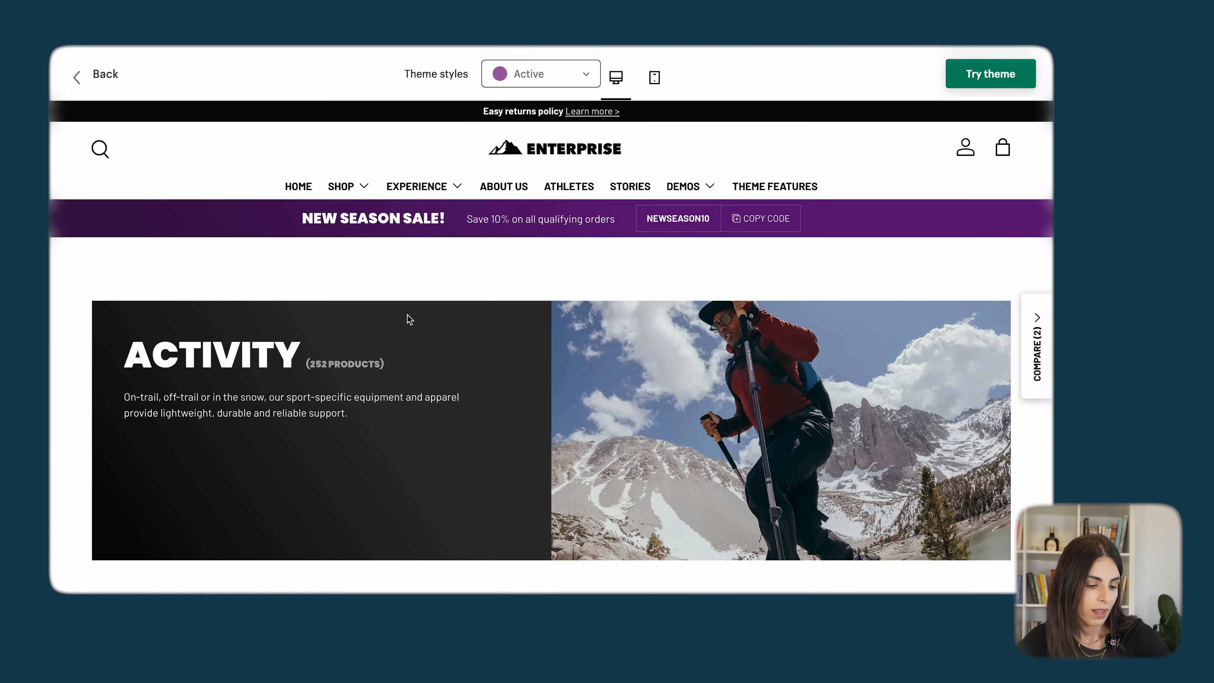
{"action": "scroll", "coordinate": [406, 317], "scroll_direction": "down", "scroll_amount": 10}
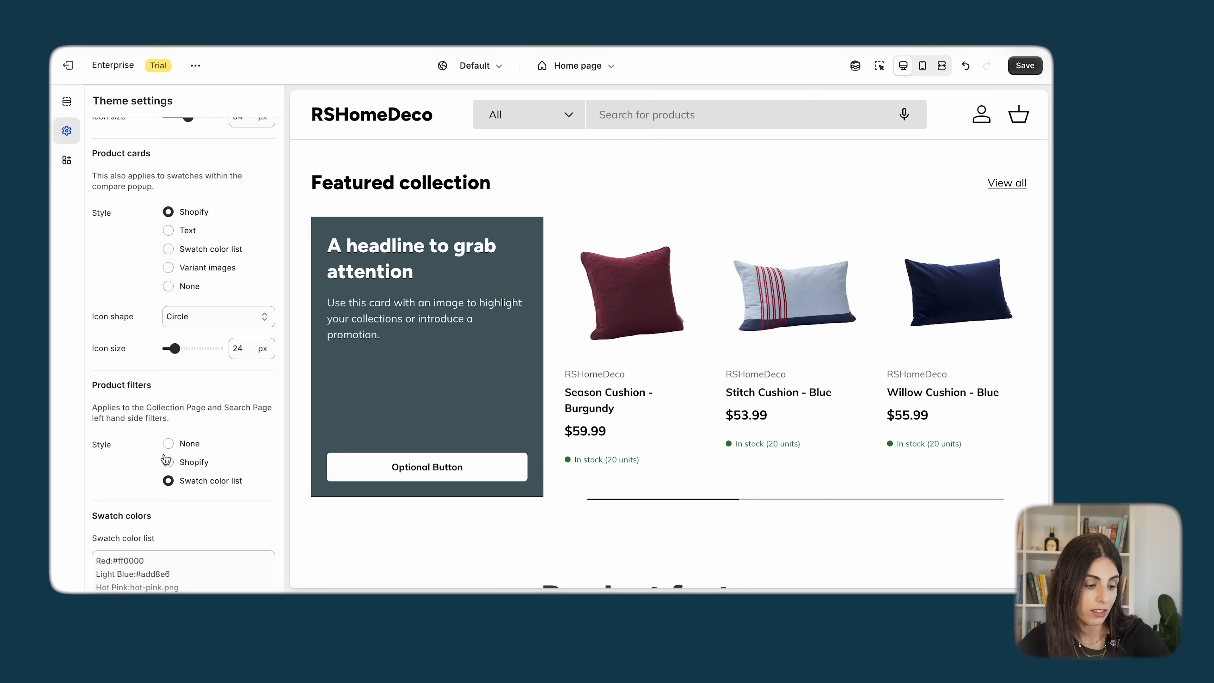
{"action": "scroll", "coordinate": [172, 382], "scroll_direction": "up", "scroll_amount": 5}
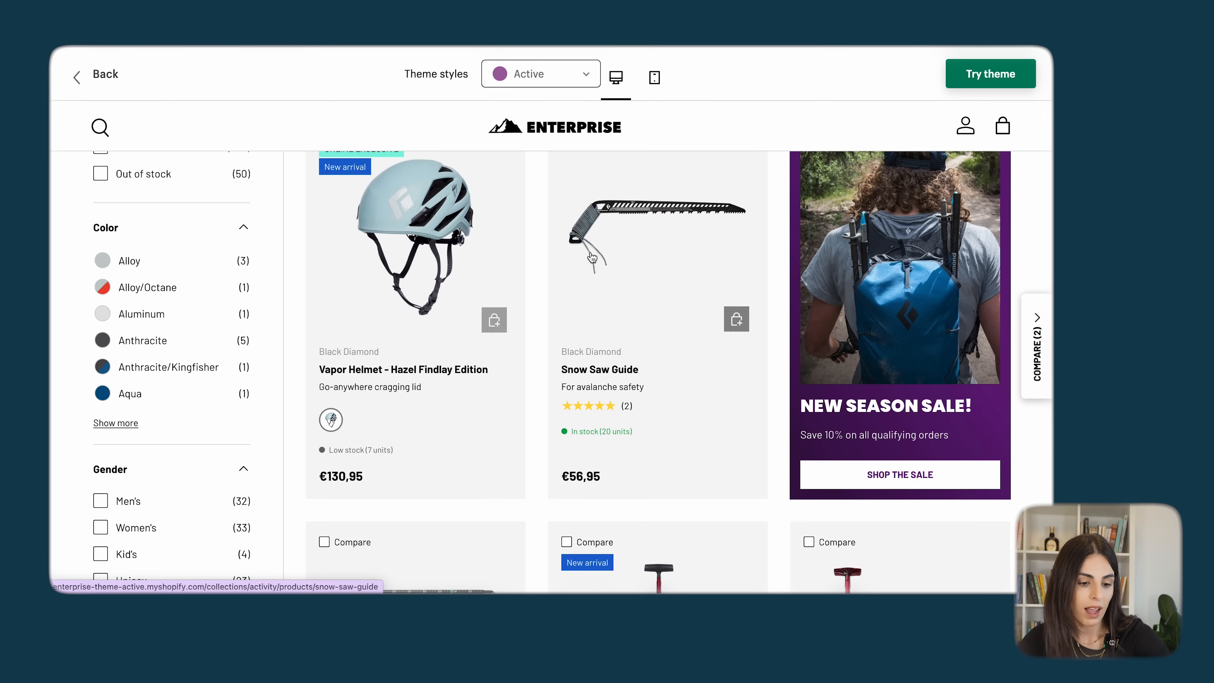
{"action": "left_click", "coordinate": [455, 252]}
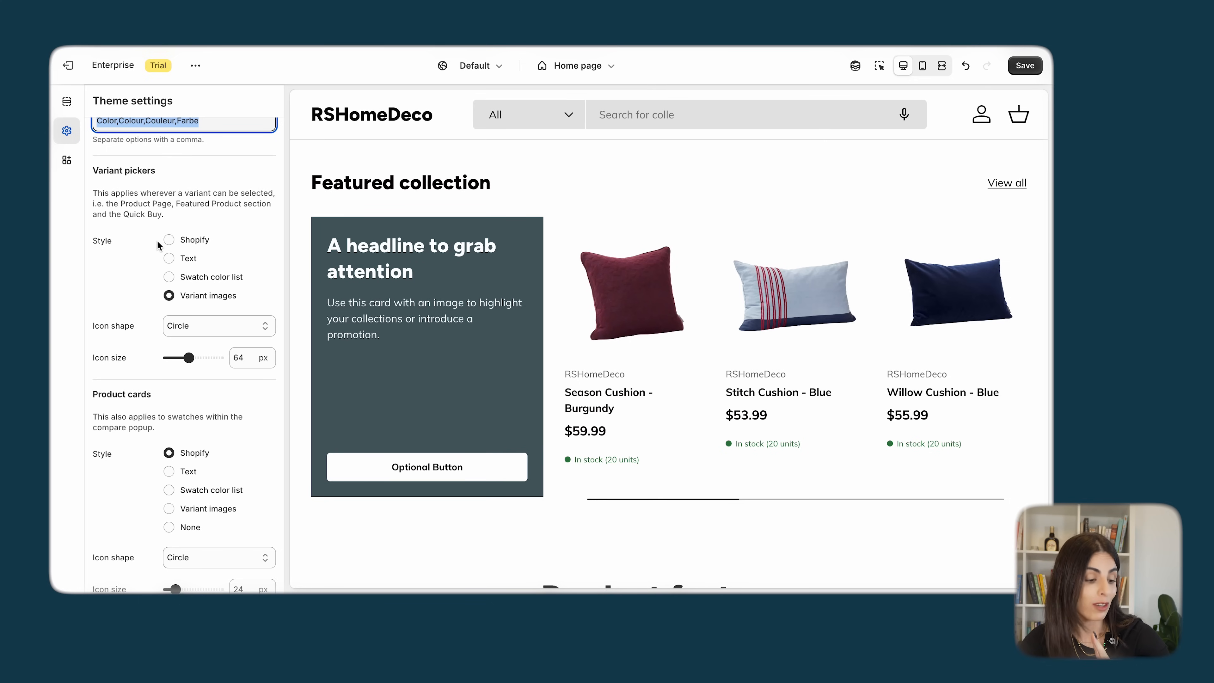
- Examine the Swatches settings for product cards, product filters and the swatch color list, and collapse the group
{"action": "scroll", "coordinate": [129, 292], "scroll_direction": "down", "scroll_amount": 5}
{"action": "scroll", "coordinate": [129, 292], "scroll_direction": "down", "scroll_amount": 4}
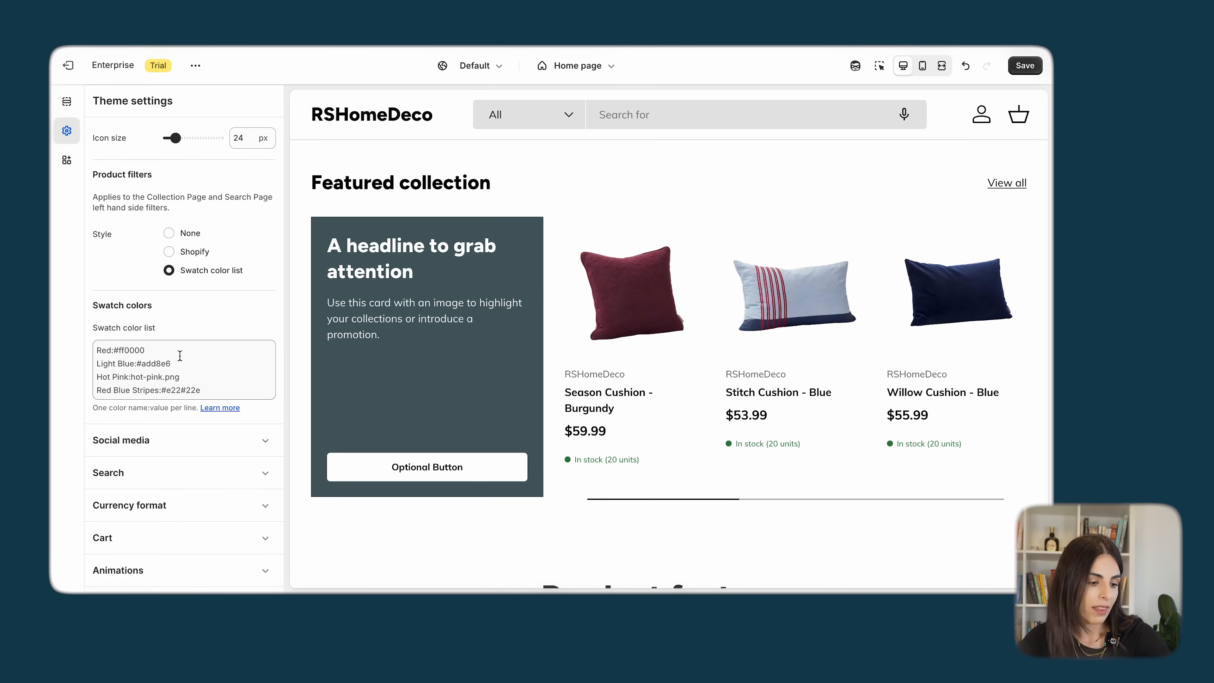
{"action": "left_click", "coordinate": [205, 395]}
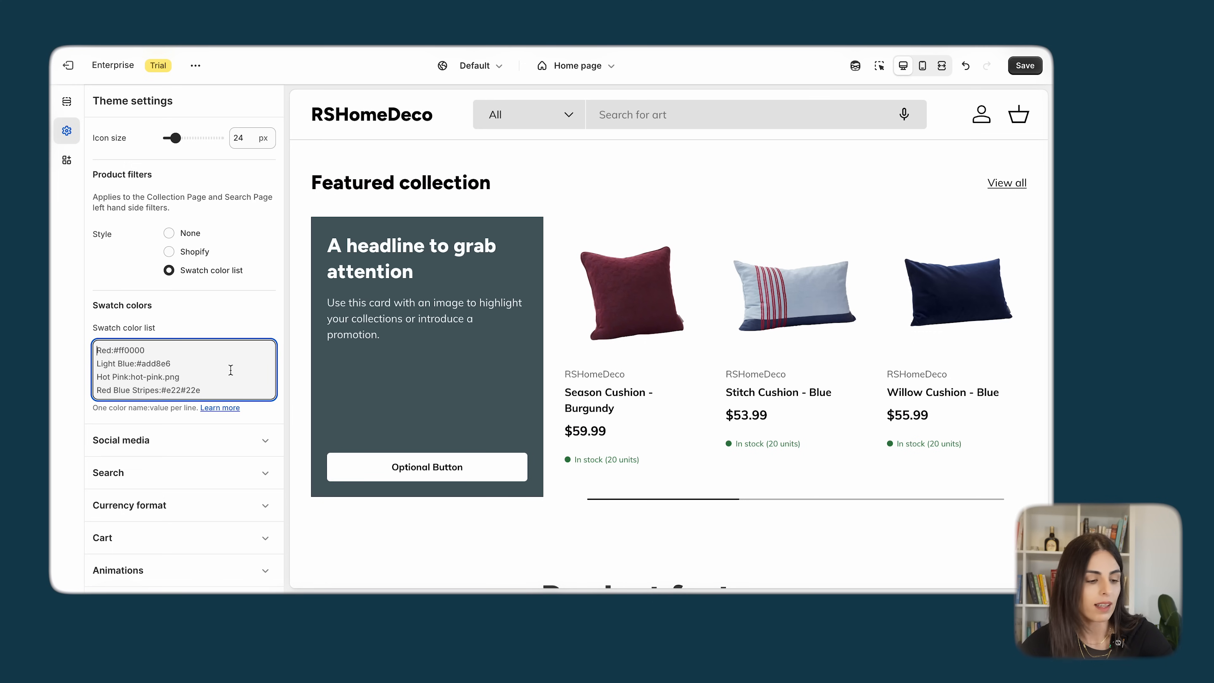
{"action": "scroll", "coordinate": [175, 364], "scroll_direction": "up", "scroll_amount": 7}
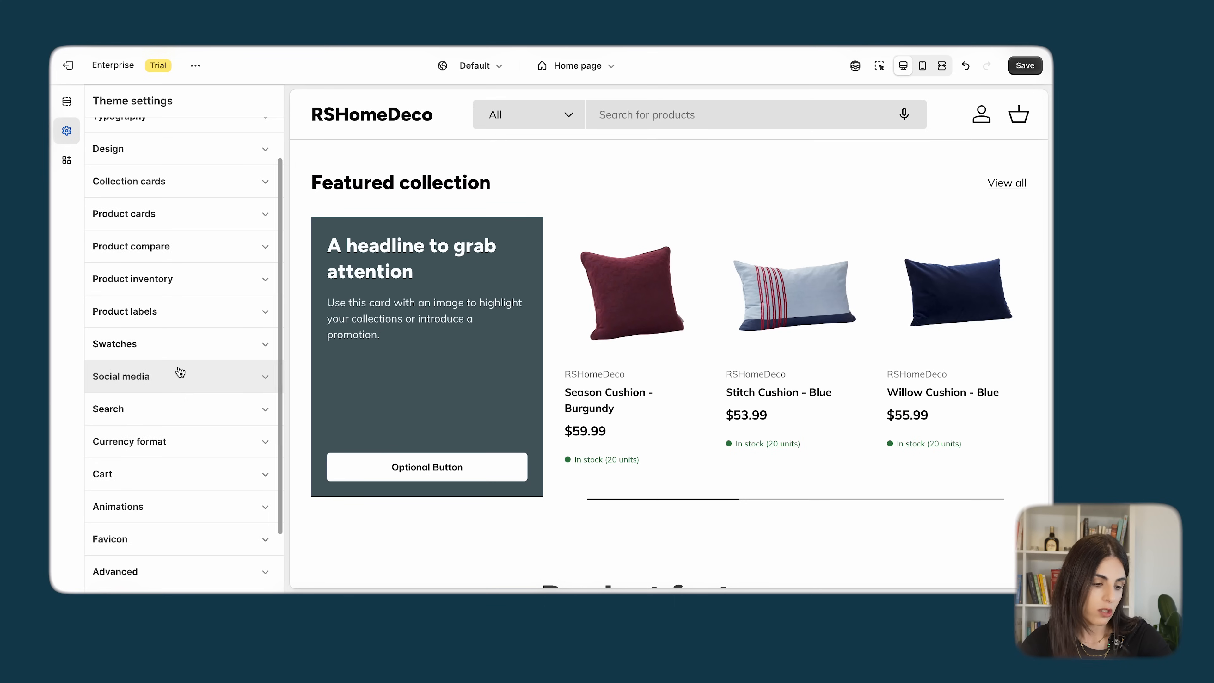
- Look over the profile link fields in the Social media settings and collapse the group
{"action": "left_click", "coordinate": [180, 372]}
{"action": "scroll", "coordinate": [177, 383], "scroll_direction": "down", "scroll_amount": 4}
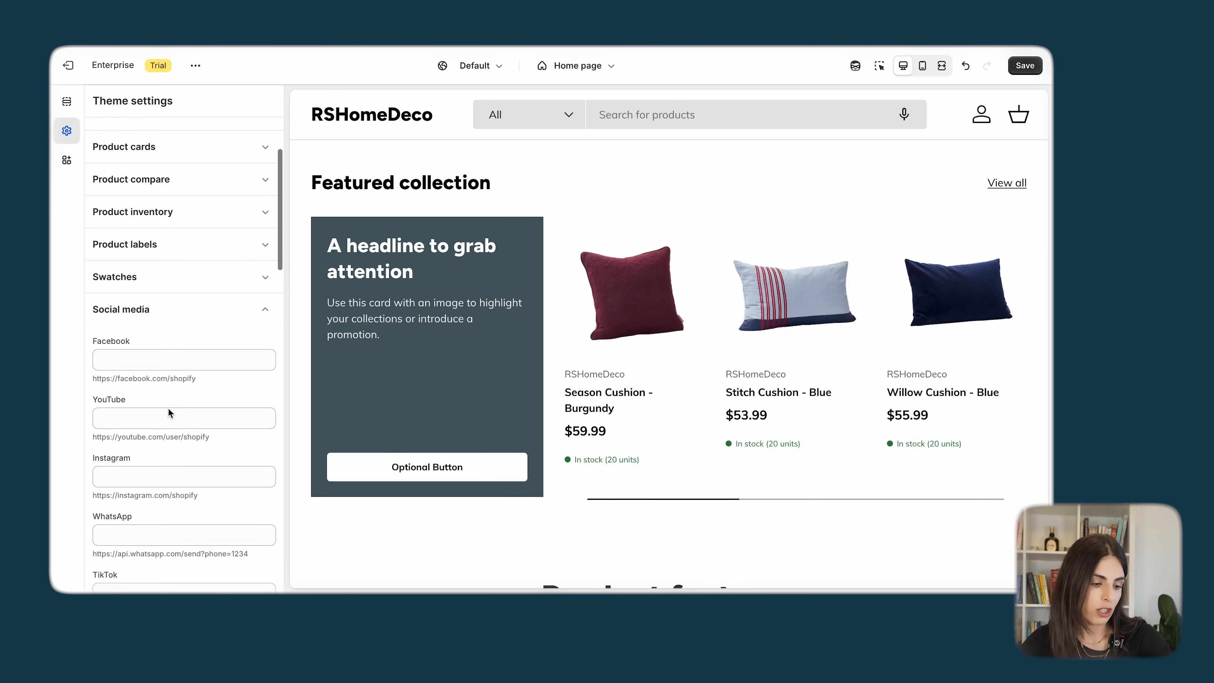
{"action": "scroll", "coordinate": [184, 288], "scroll_direction": "up", "scroll_amount": 2}
{"action": "left_click", "coordinate": [179, 281]}
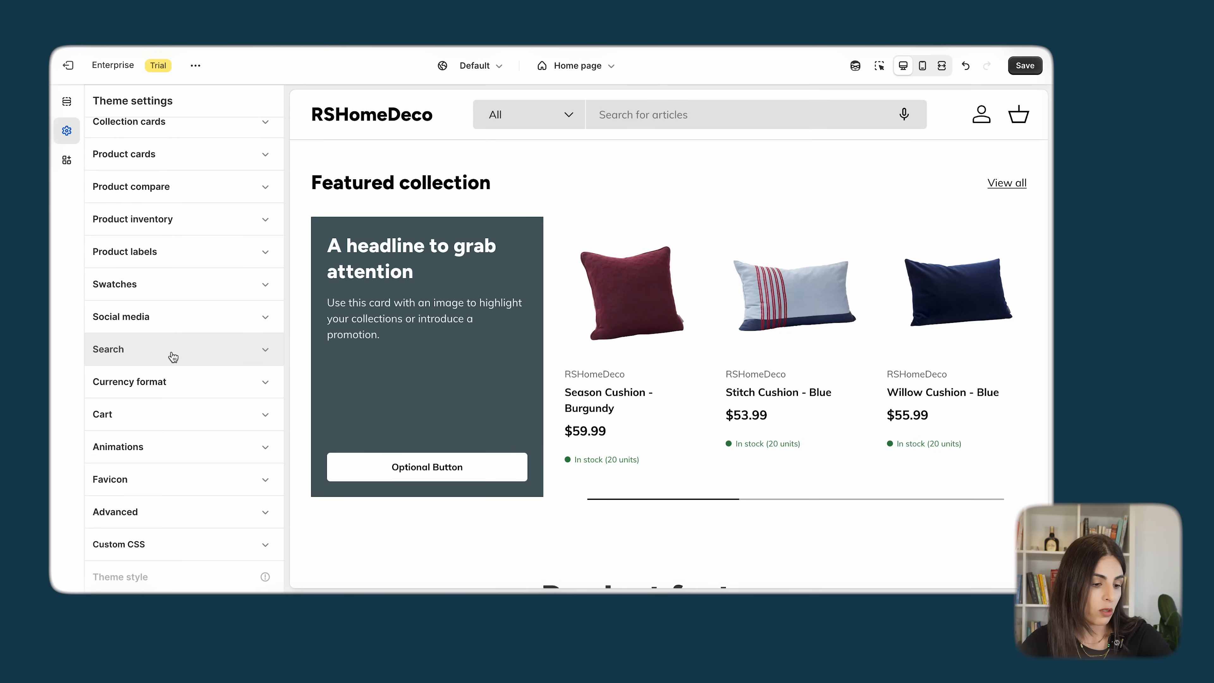
- Open the Search settings and switch the Enterprise theme demo to the Home style
{"action": "left_click", "coordinate": [173, 358]}
{"action": "scroll", "coordinate": [169, 359], "scroll_direction": "down", "scroll_amount": 1}
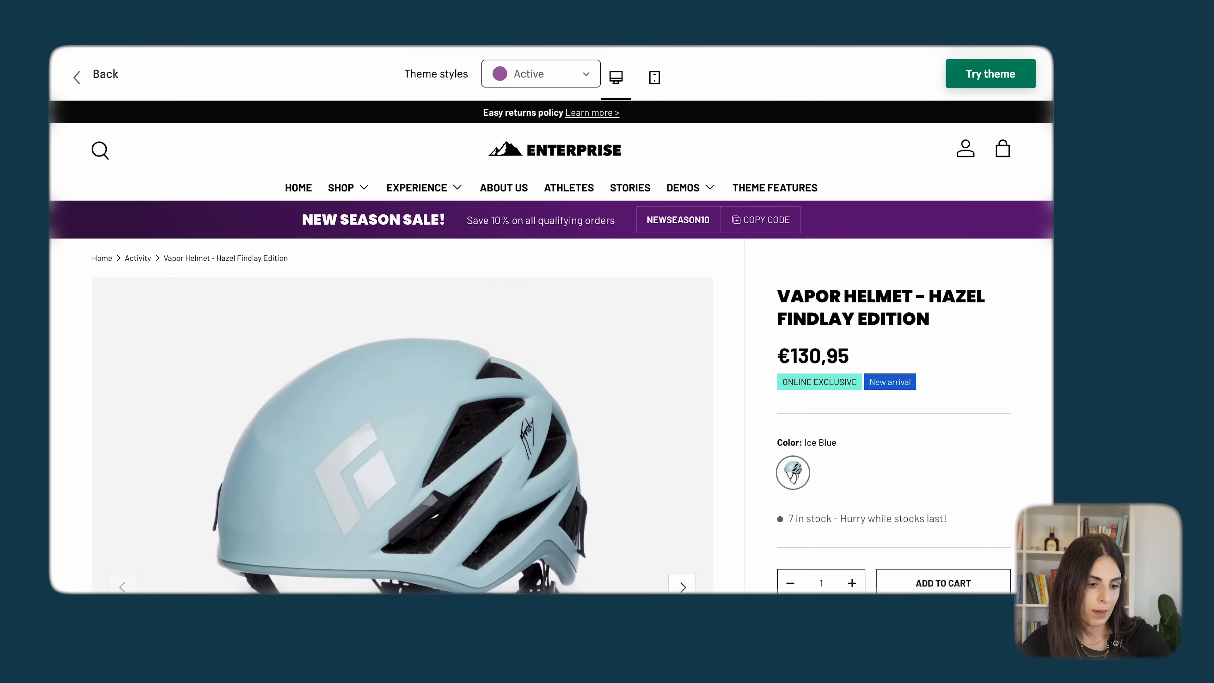
{"action": "left_click", "coordinate": [518, 74]}
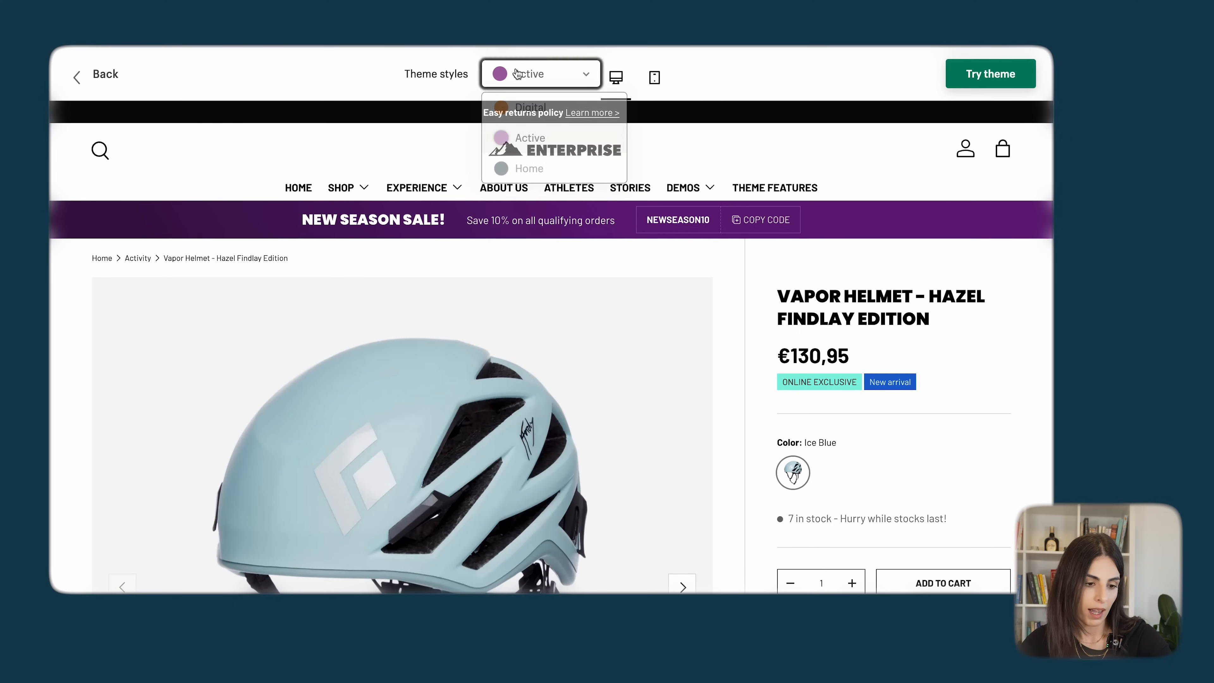
{"action": "left_click", "coordinate": [521, 165]}
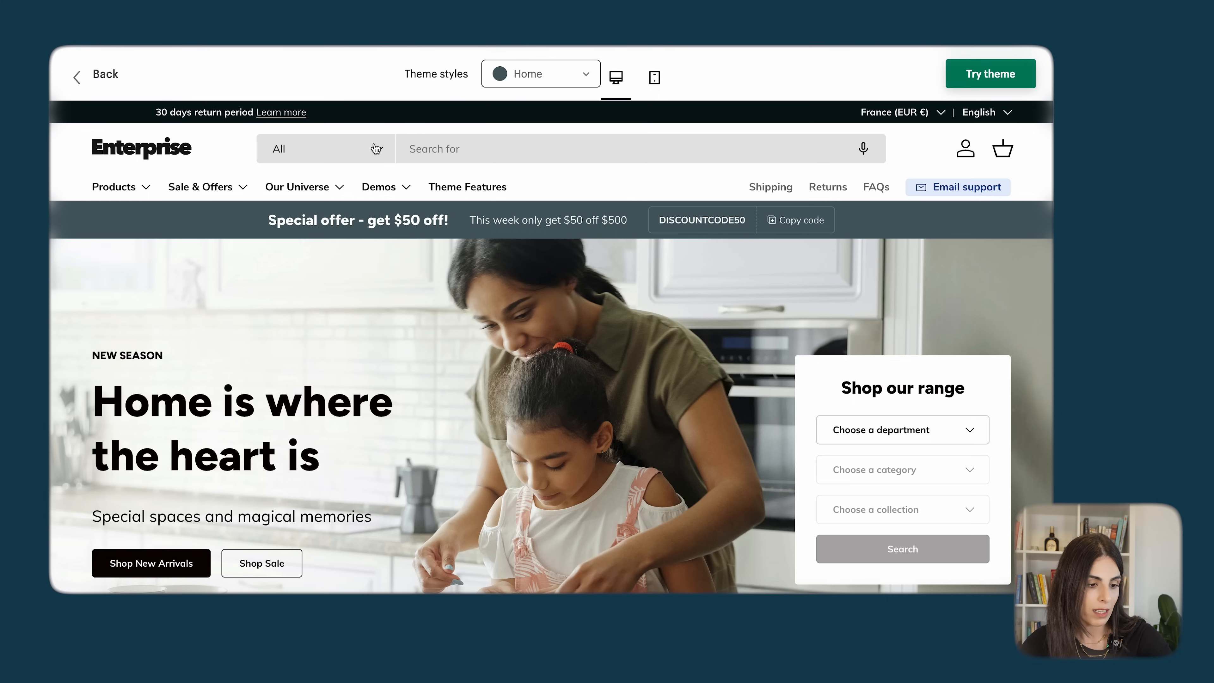
- View the product type choices beside the Home demo's header search and enter "chai" as the search text
{"action": "left_click", "coordinate": [367, 150]}
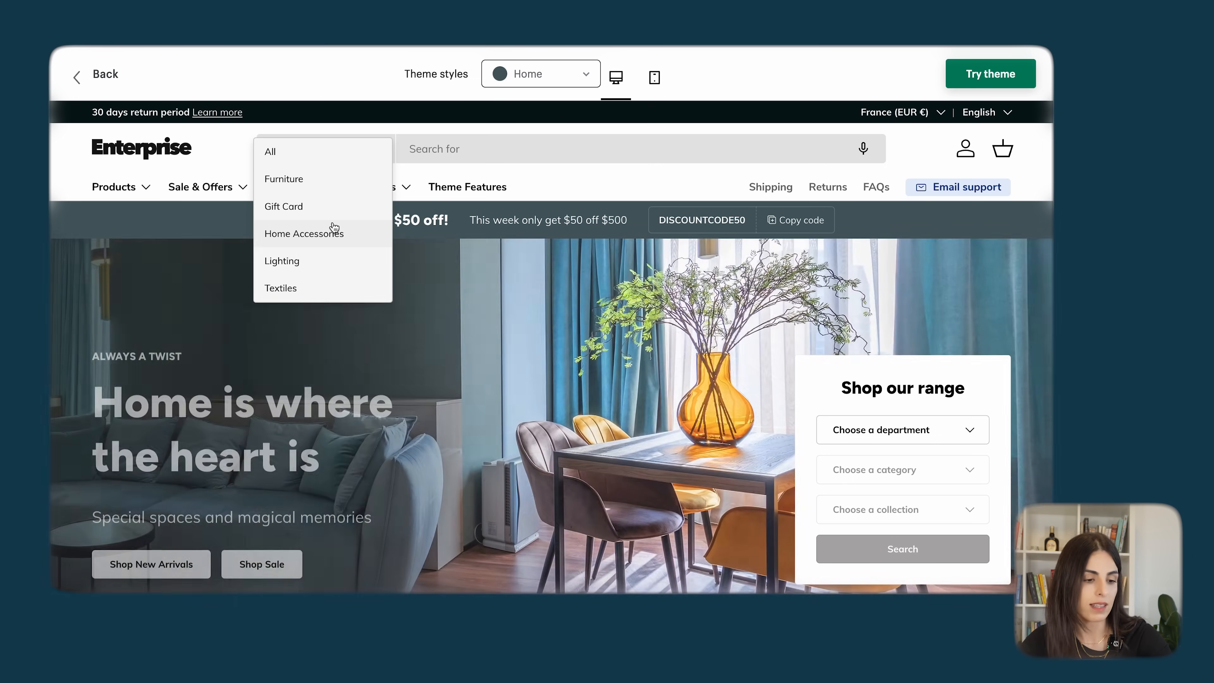
{"action": "left_click", "coordinate": [452, 151]}
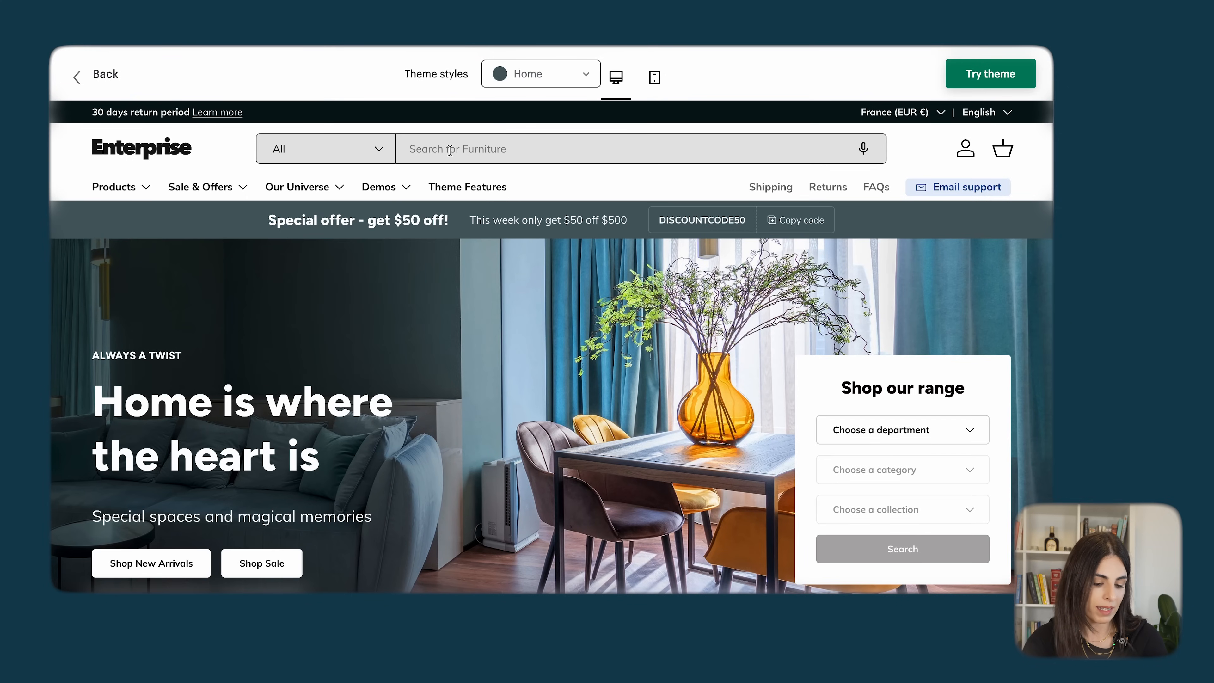
{"action": "type", "text": "chai"}
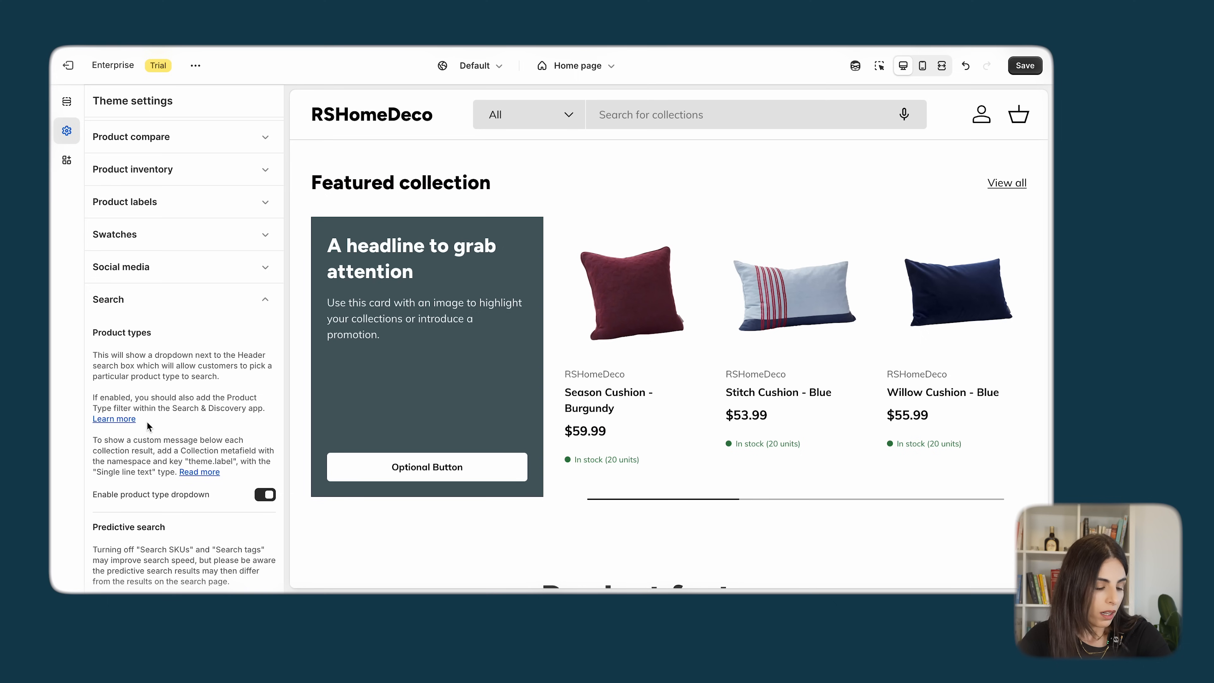
- Examine the Search settings for product types, predictive search, search prompts and speech search, and collapse the group
{"action": "scroll", "coordinate": [149, 422], "scroll_direction": "down", "scroll_amount": 5}
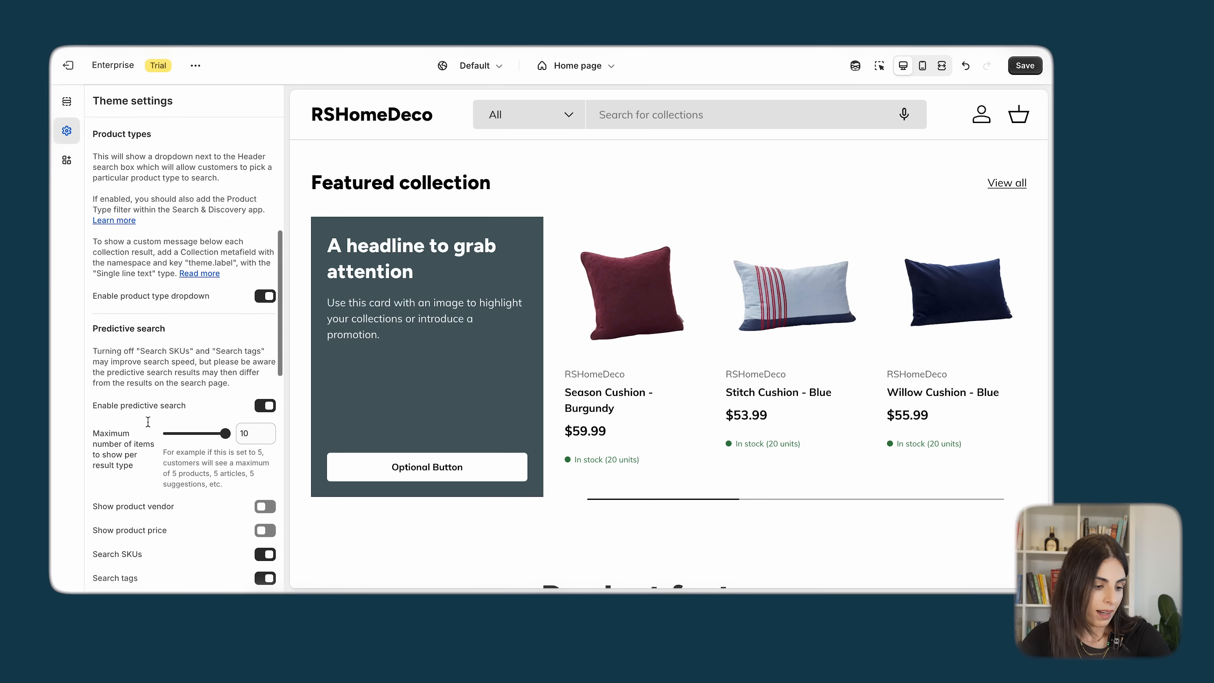
{"action": "scroll", "coordinate": [148, 421], "scroll_direction": "down", "scroll_amount": 1}
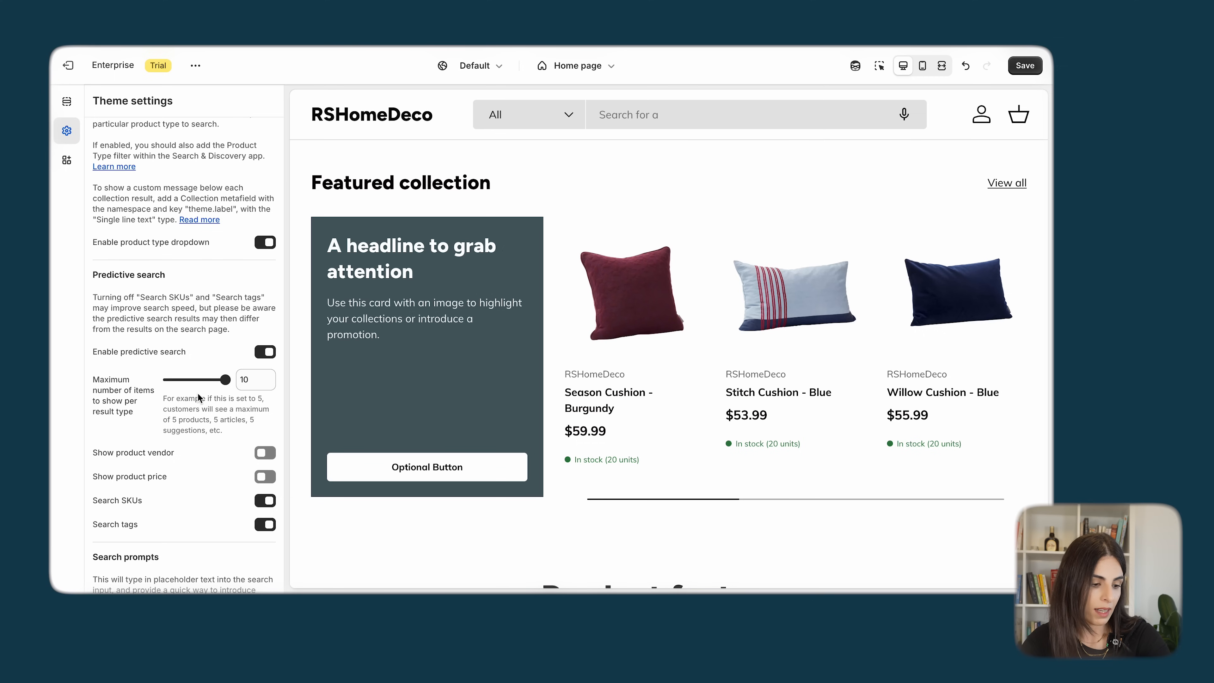
{"action": "scroll", "coordinate": [206, 389], "scroll_direction": "down", "scroll_amount": 4}
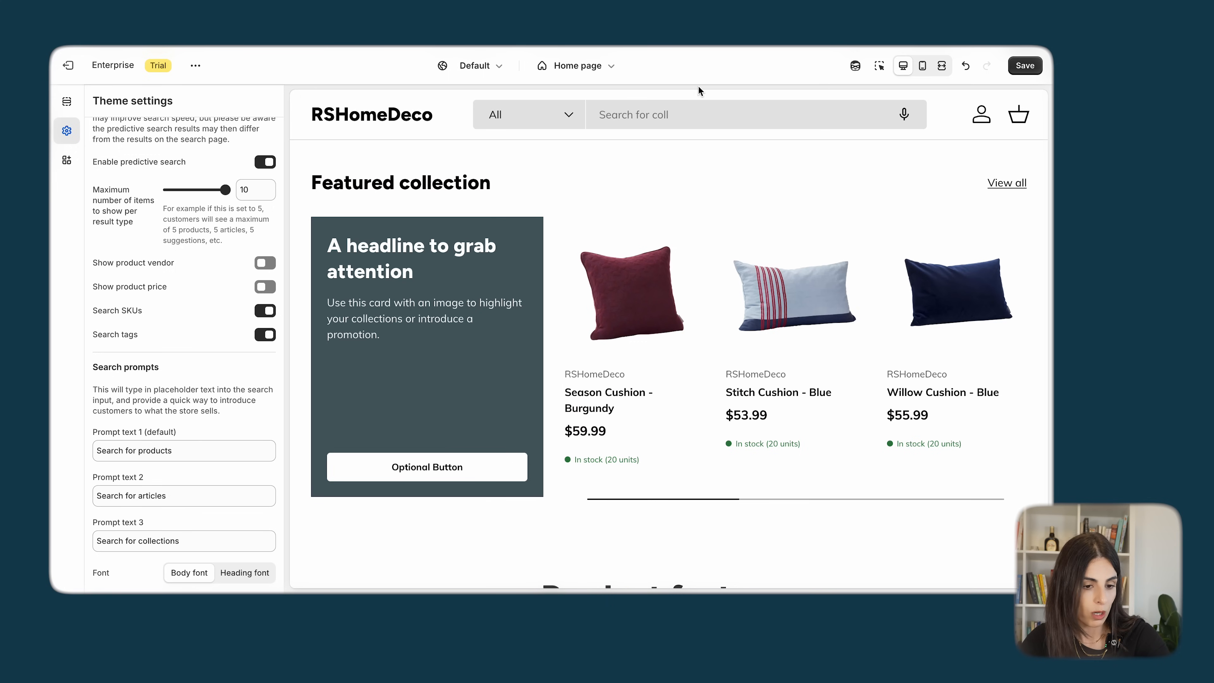
{"action": "scroll", "coordinate": [185, 522], "scroll_direction": "down", "scroll_amount": 6}
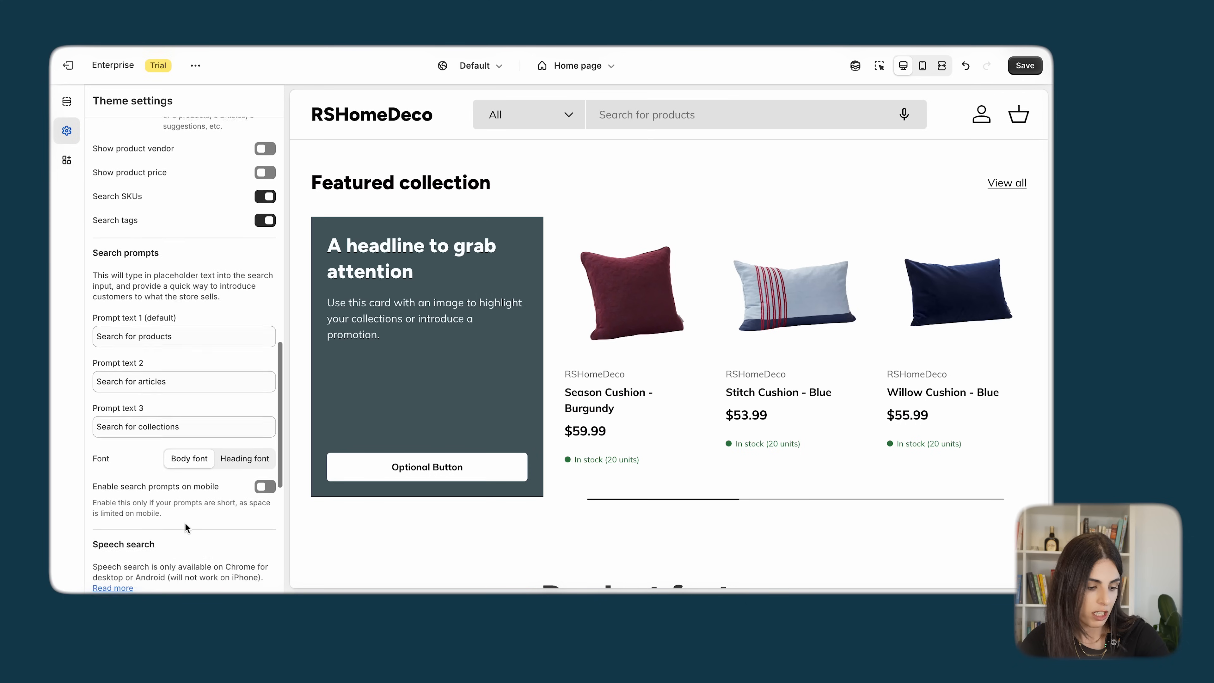
{"action": "scroll", "coordinate": [184, 522], "scroll_direction": "down", "scroll_amount": 1}
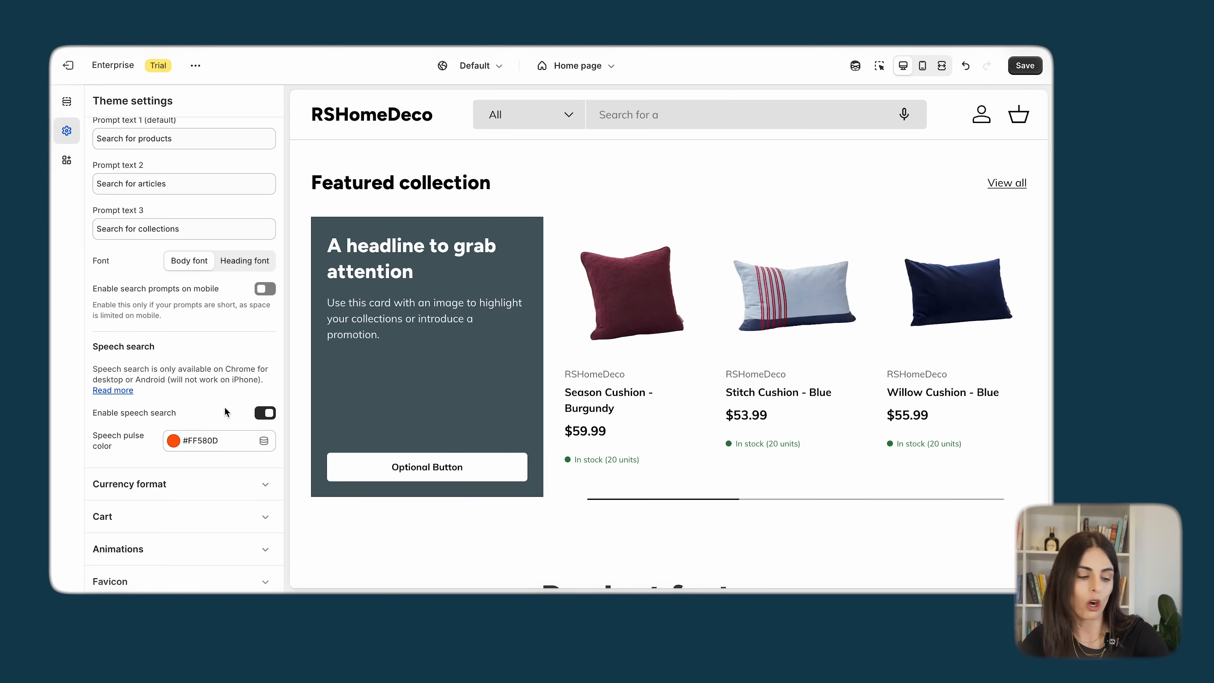
{"action": "scroll", "coordinate": [225, 409], "scroll_direction": "up", "scroll_amount": 18}
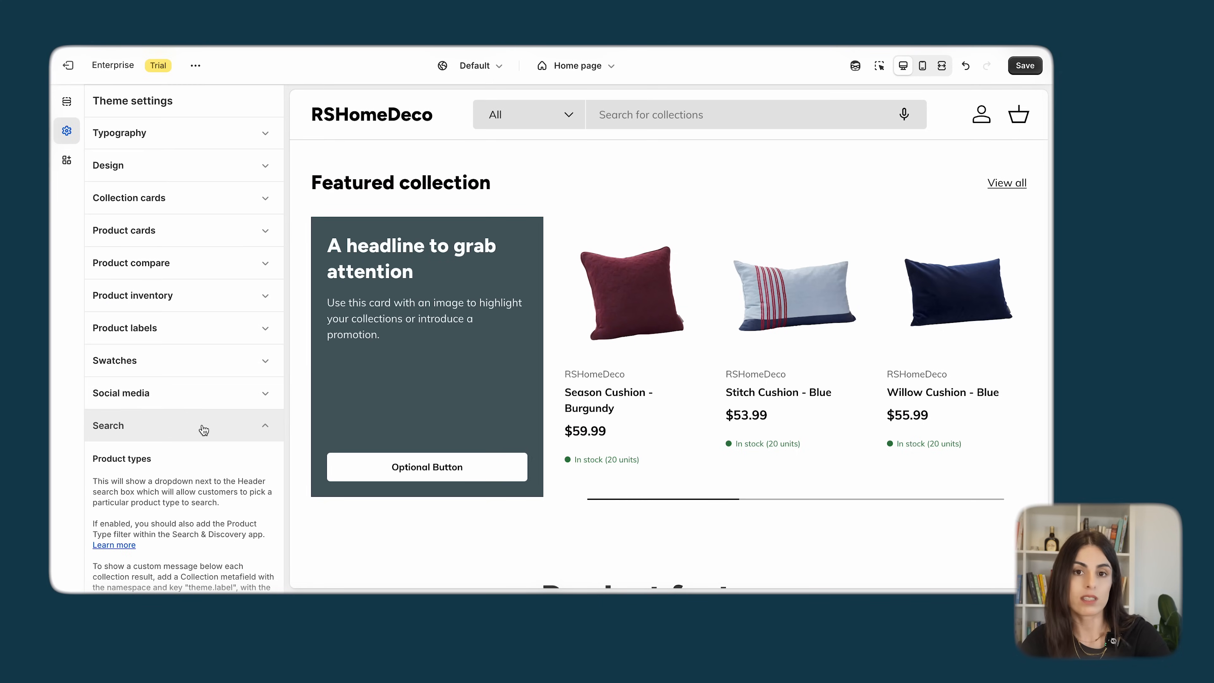
{"action": "left_click", "coordinate": [203, 430]}
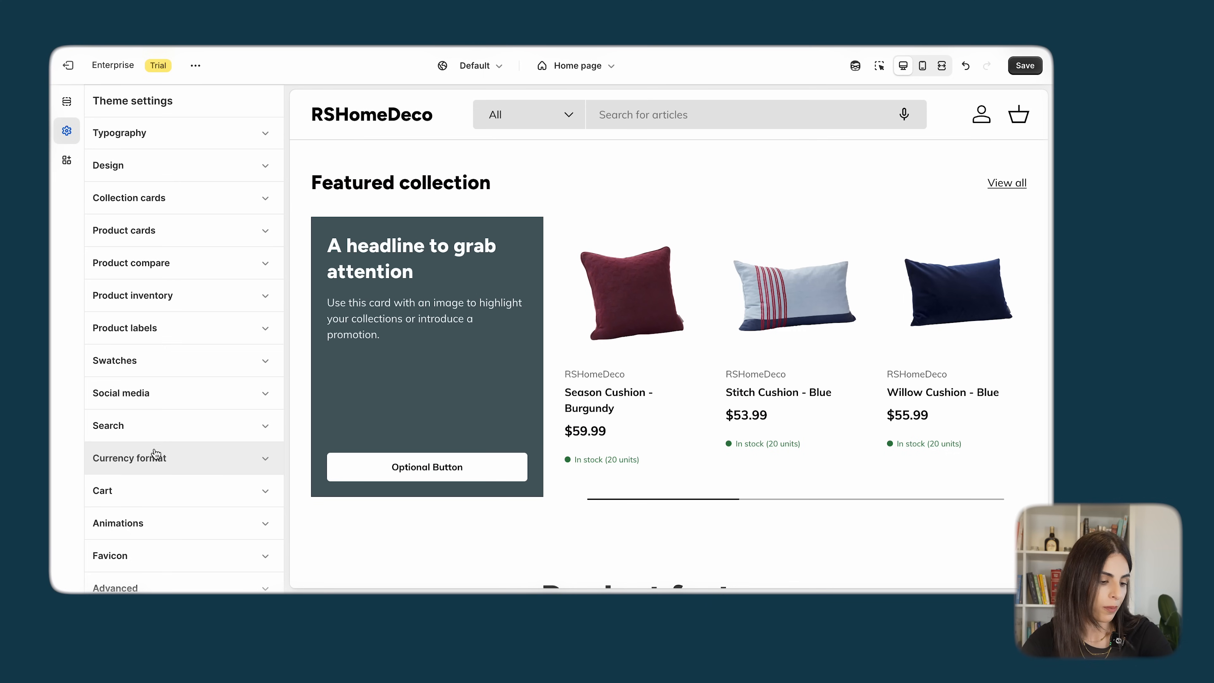
- Examine the Currency format settings for currency codes and superscript cents
{"action": "scroll", "coordinate": [191, 411], "scroll_direction": "down", "scroll_amount": 2}
{"action": "left_click", "coordinate": [204, 388]}
{"action": "scroll", "coordinate": [191, 421], "scroll_direction": "down", "scroll_amount": 2}
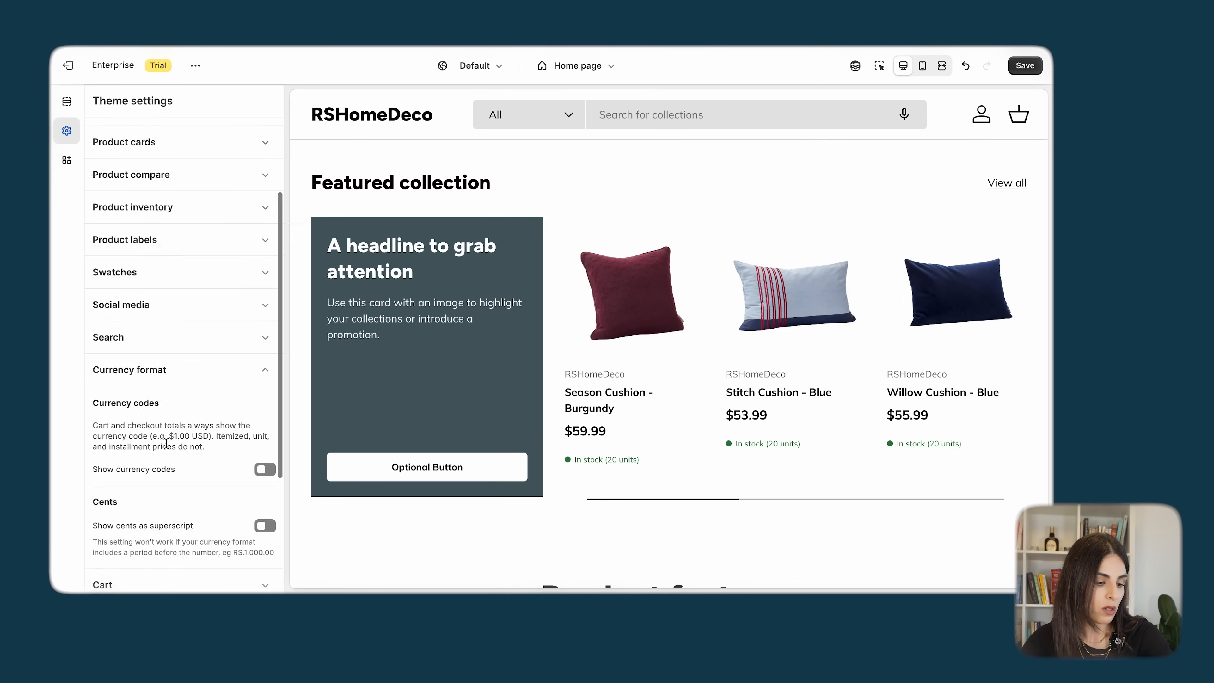
{"action": "scroll", "coordinate": [166, 443], "scroll_direction": "down", "scroll_amount": 3}
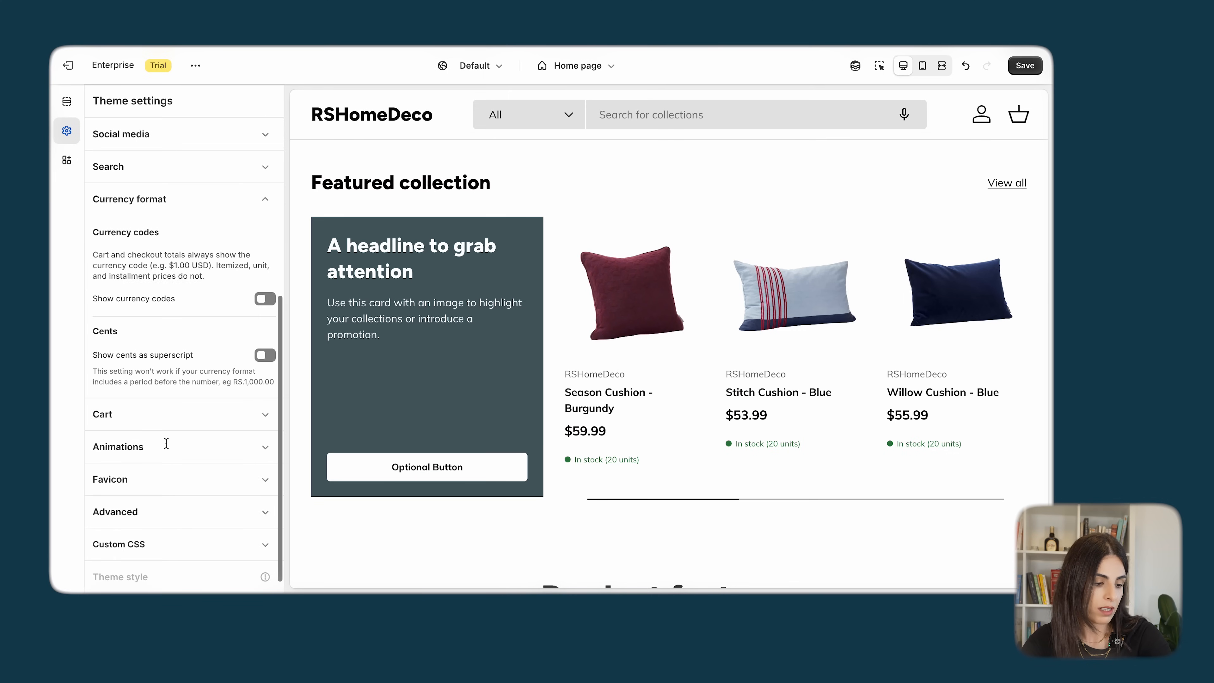
- Open the Cart settings and add the Season Cushion - Burgundy to the cart in the store preview
{"action": "left_click", "coordinate": [174, 413]}
{"action": "scroll", "coordinate": [158, 452], "scroll_direction": "down", "scroll_amount": 3}
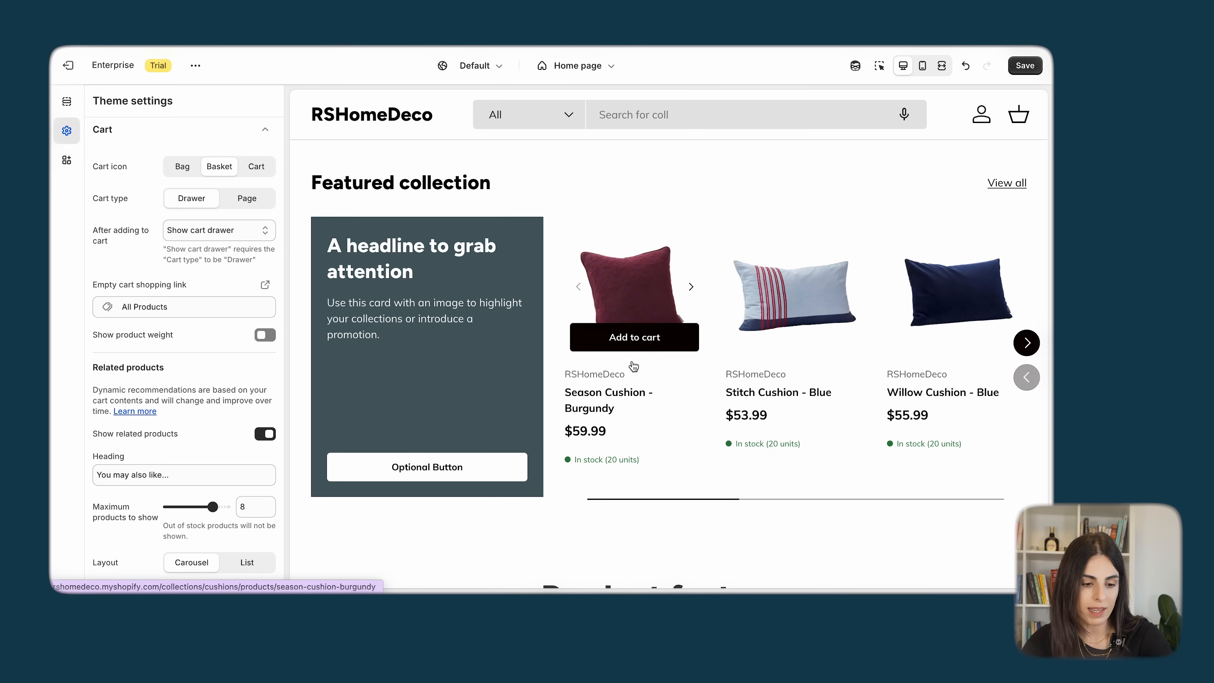
{"action": "left_click", "coordinate": [635, 342]}
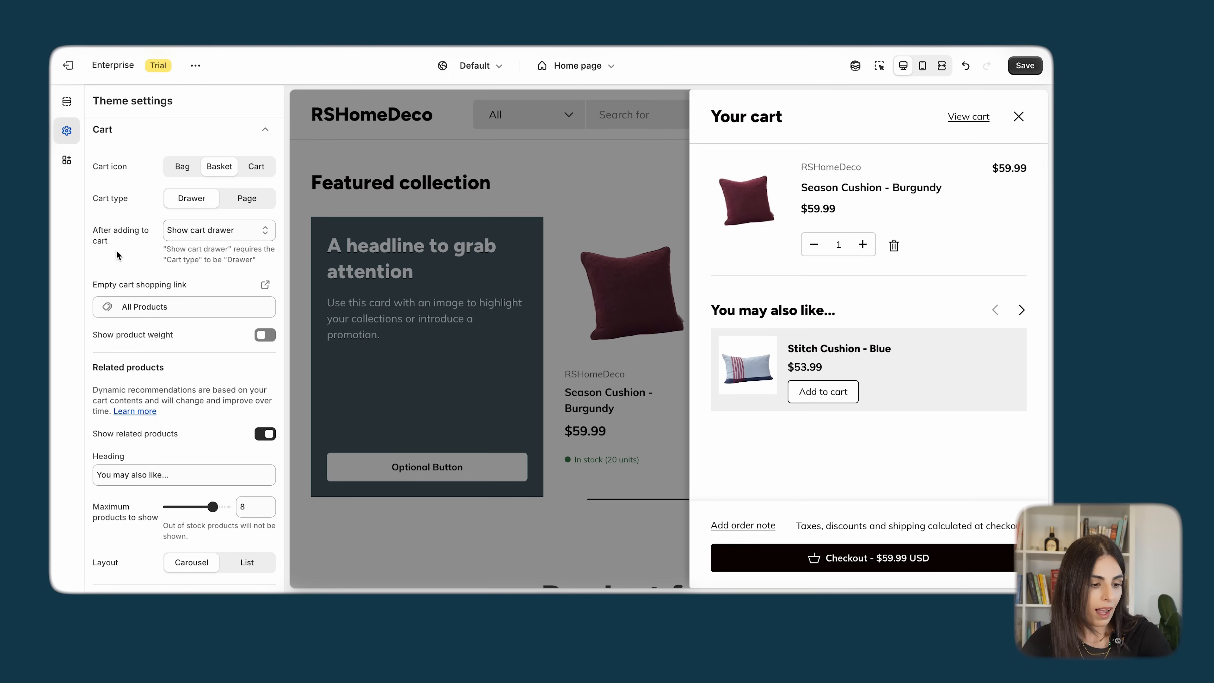
- Examine the Cart settings for the action after adding to cart, related products and cart shaking
{"action": "left_click", "coordinate": [216, 235]}
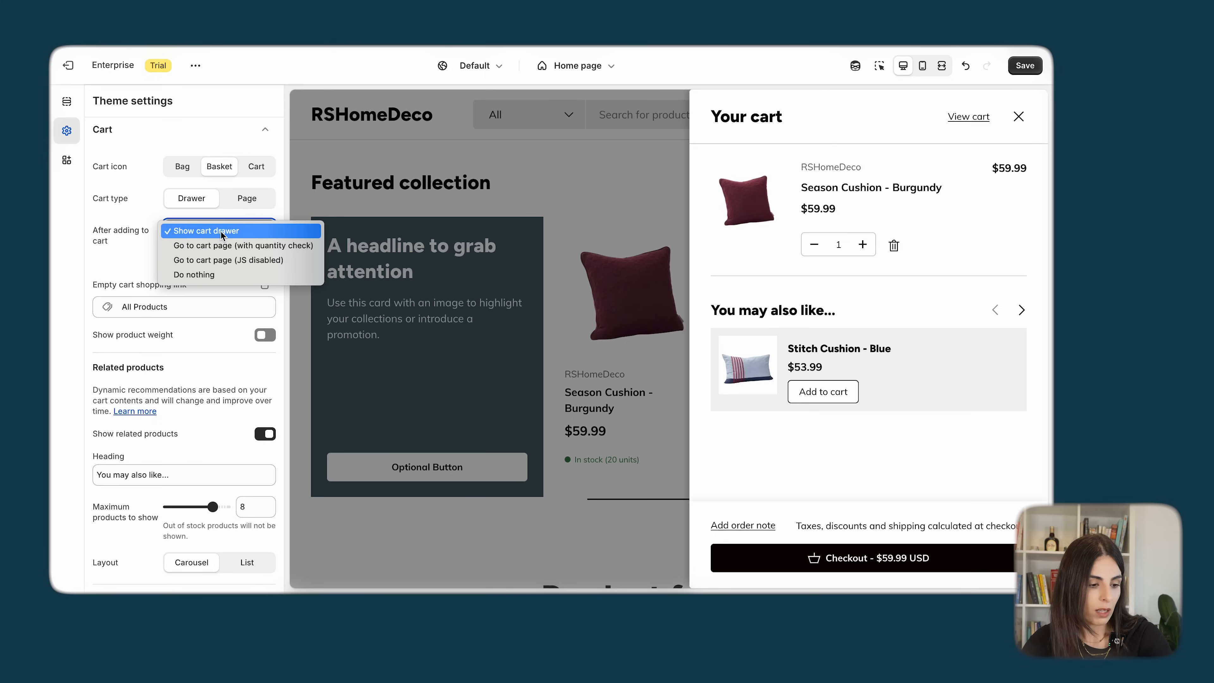
{"action": "left_click", "coordinate": [131, 249]}
{"action": "scroll", "coordinate": [144, 272], "scroll_direction": "down", "scroll_amount": 2}
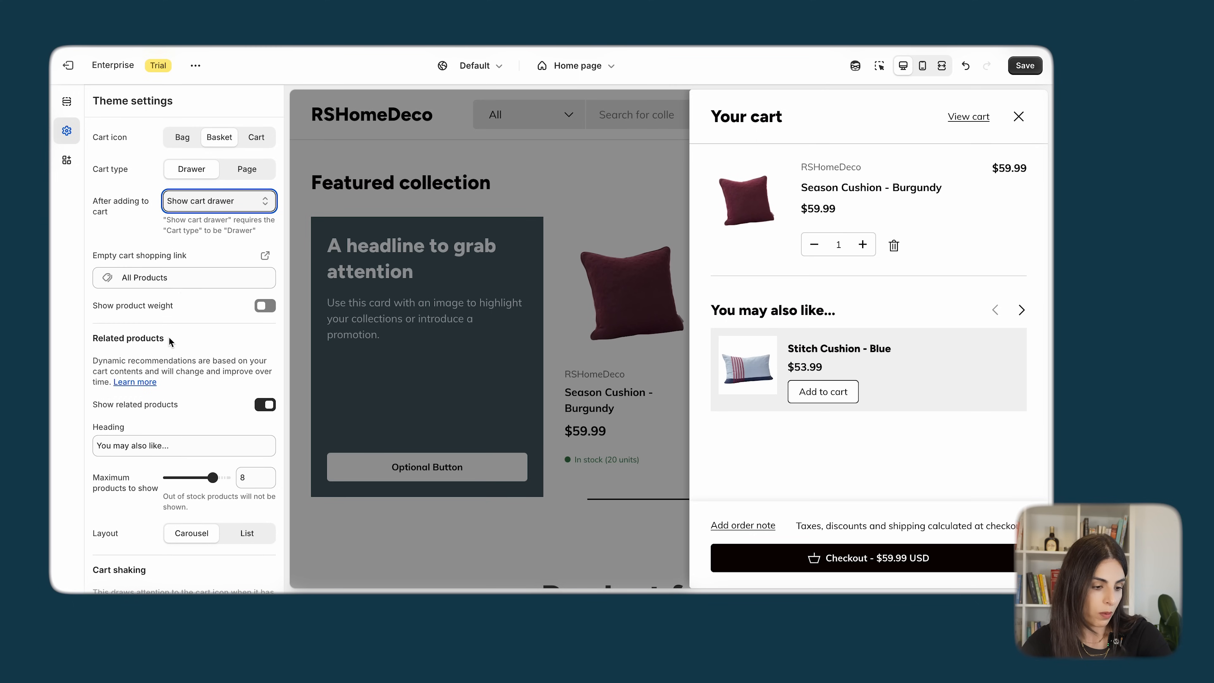
{"action": "scroll", "coordinate": [169, 336], "scroll_direction": "down", "scroll_amount": 3}
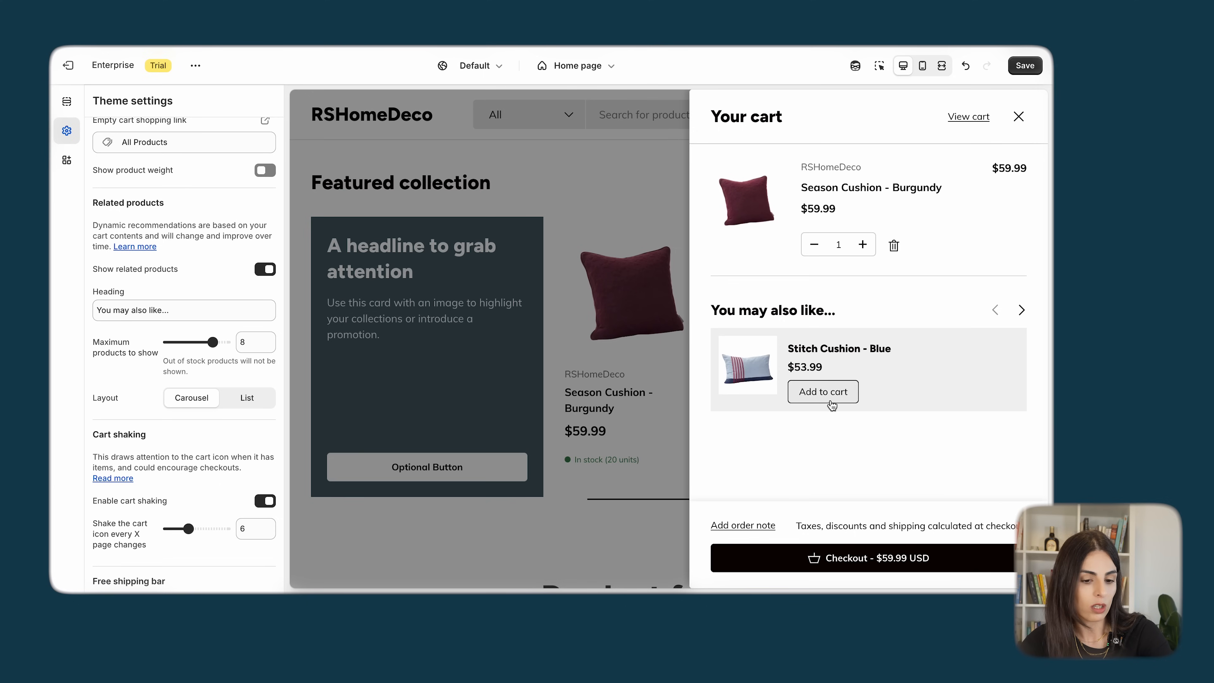
{"action": "scroll", "coordinate": [174, 379], "scroll_direction": "down", "scroll_amount": 2}
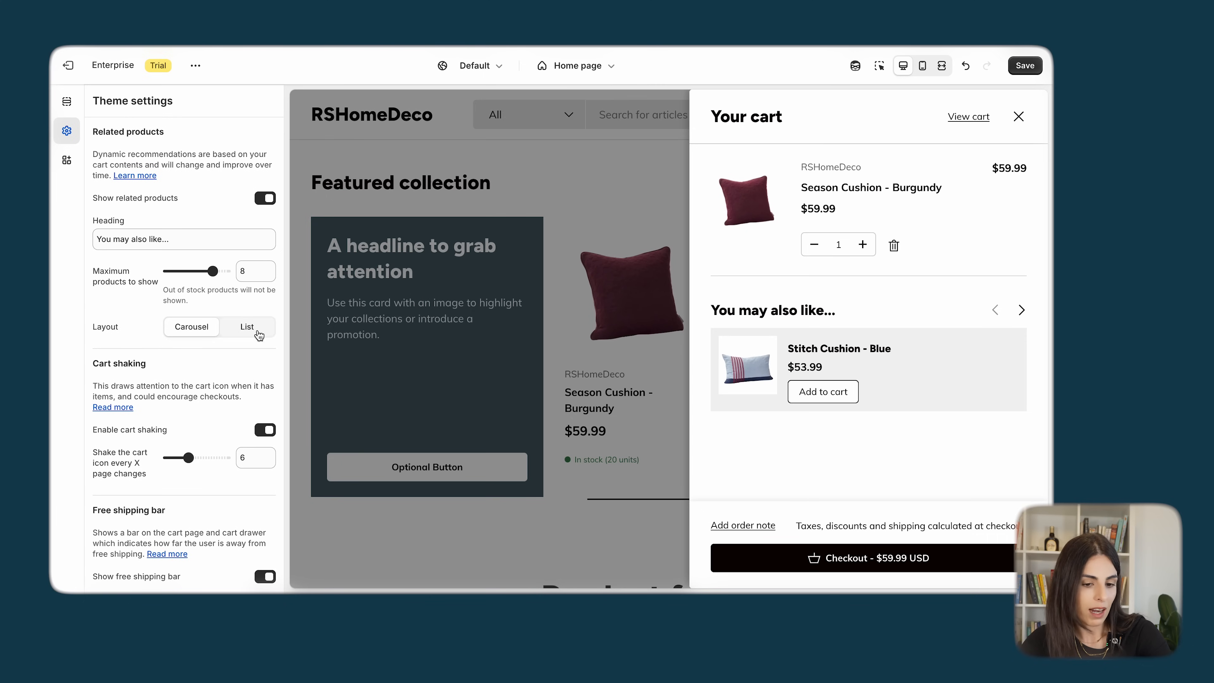
{"action": "scroll", "coordinate": [143, 383], "scroll_direction": "down", "scroll_amount": 2}
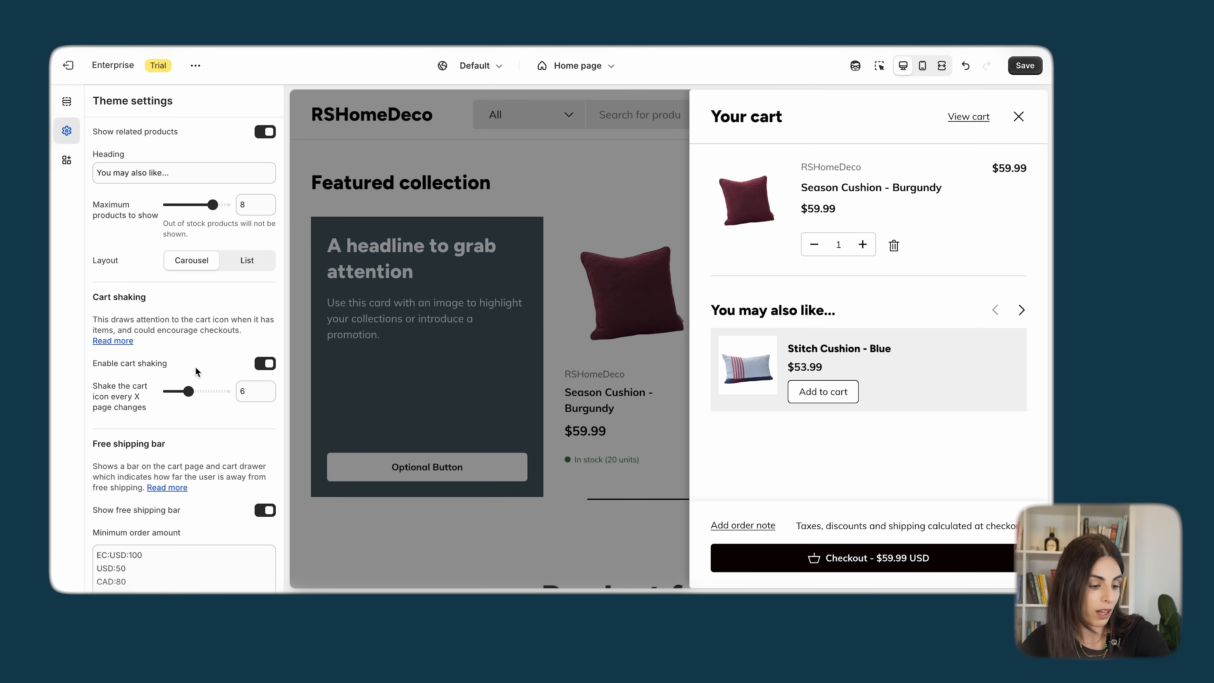
- Replace the free shipping bar's minimum order amounts with the single entry USD:60
{"action": "scroll", "coordinate": [198, 374], "scroll_direction": "down", "scroll_amount": 4}
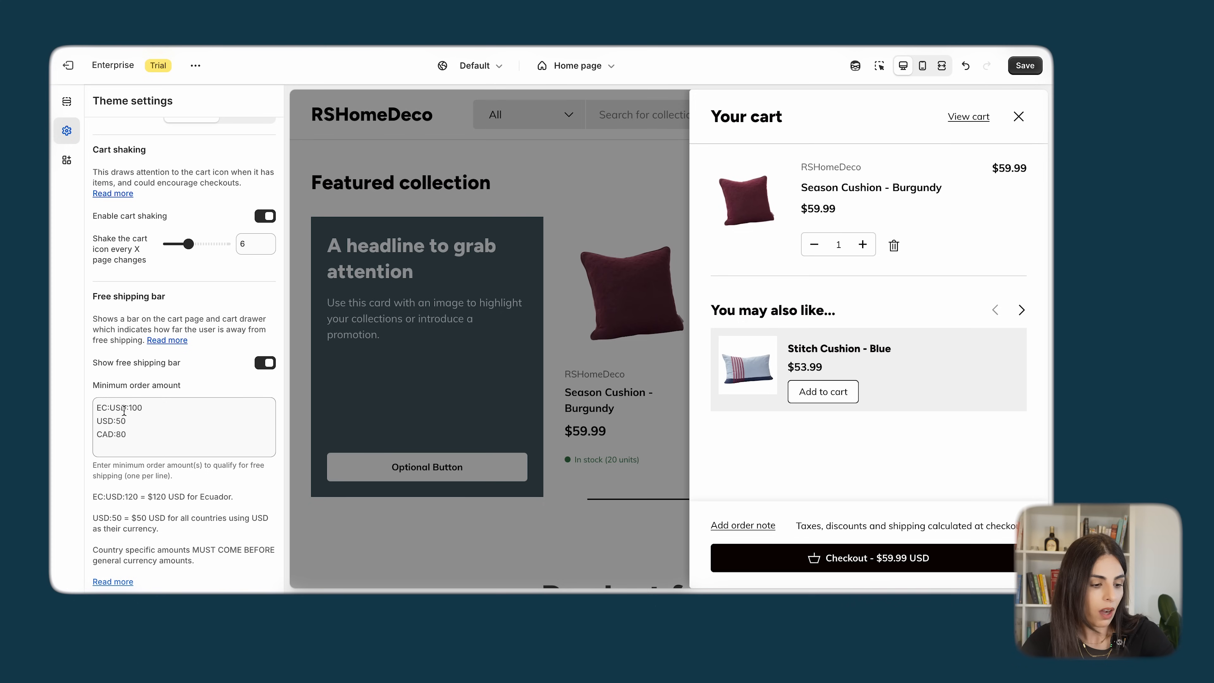
{"action": "left_click", "coordinate": [142, 415]}
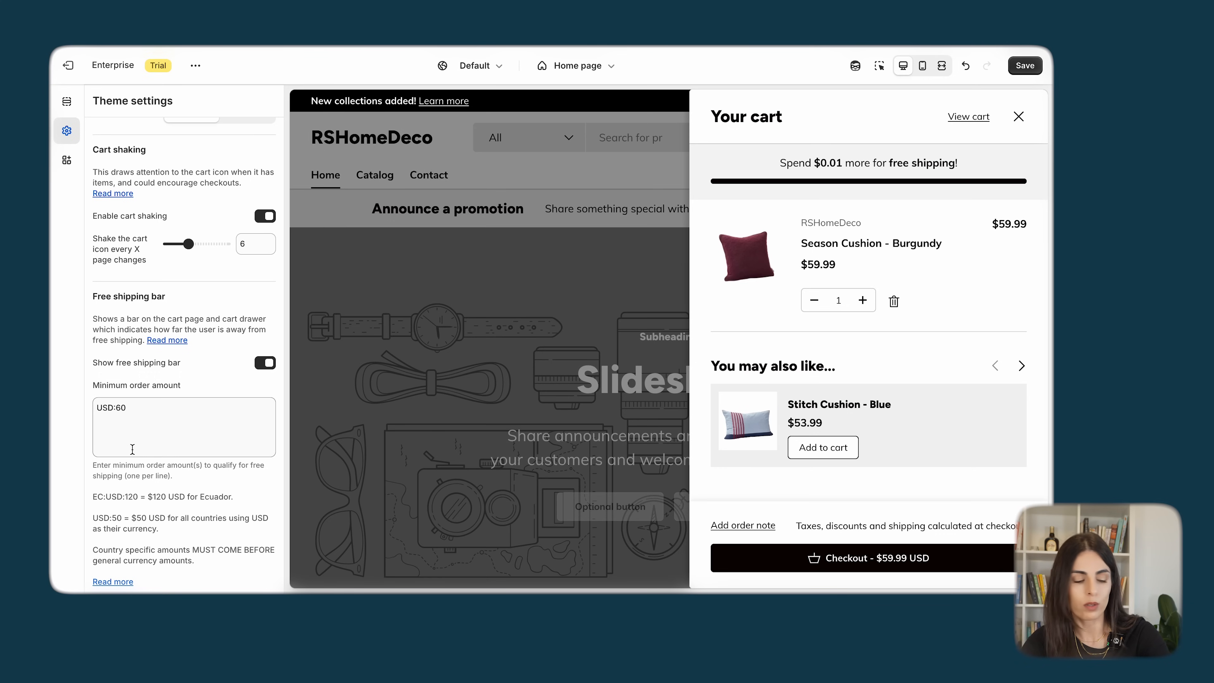
{"action": "scroll", "coordinate": [135, 428], "scroll_direction": "down", "scroll_amount": 4}
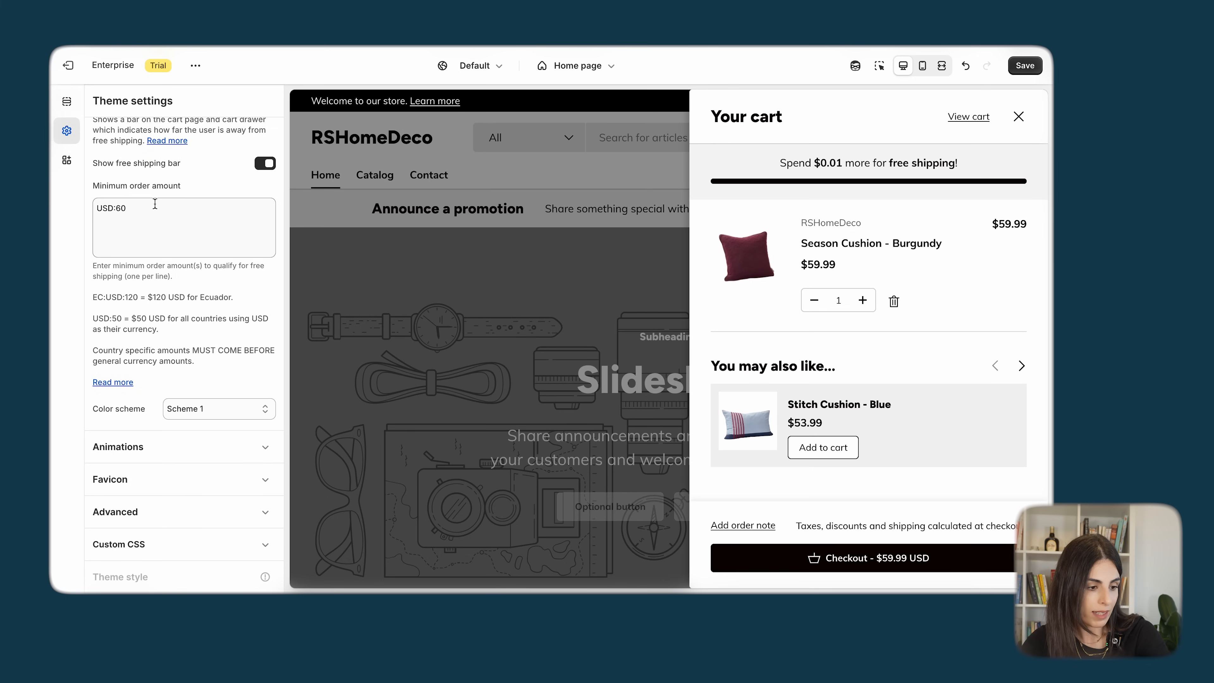
- Examine the Colors settings for section color schemes, content panels, drawers, messages and color blending
{"action": "scroll", "coordinate": [155, 203], "scroll_direction": "up", "scroll_amount": 15}
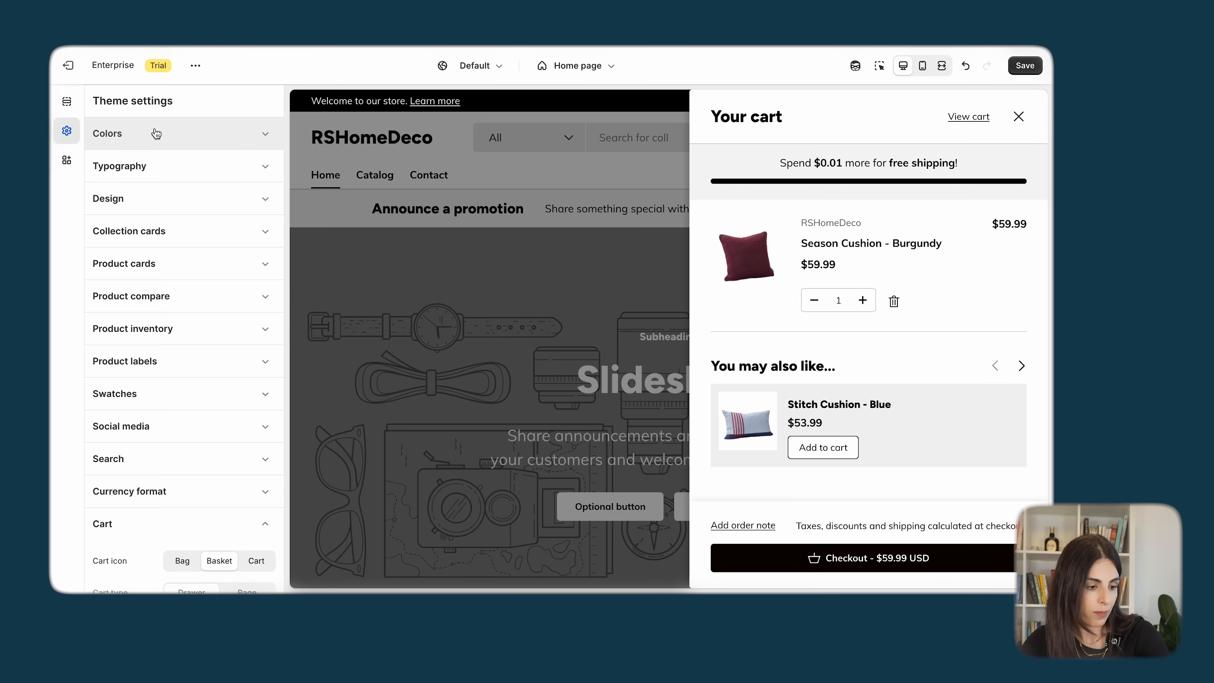
{"action": "left_click", "coordinate": [119, 133]}
{"action": "scroll", "coordinate": [149, 335], "scroll_direction": "down", "scroll_amount": 15}
{"action": "scroll", "coordinate": [149, 364], "scroll_direction": "down", "scroll_amount": 10}
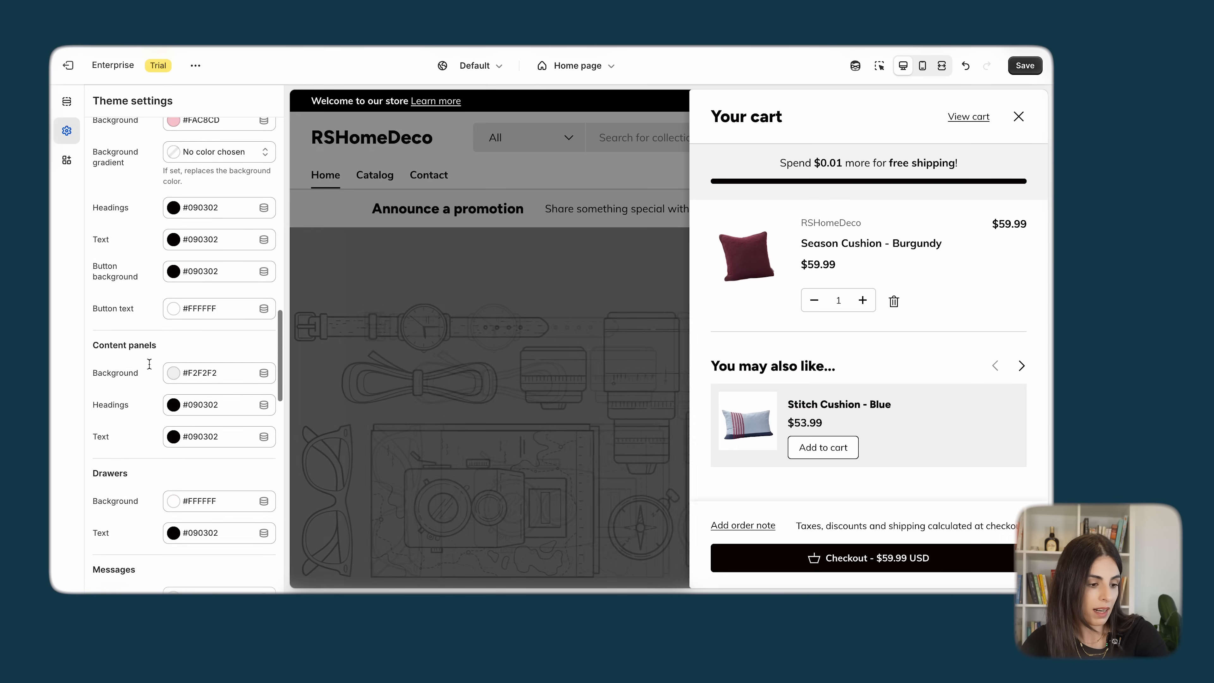
{"action": "scroll", "coordinate": [149, 363], "scroll_direction": "down", "scroll_amount": 8}
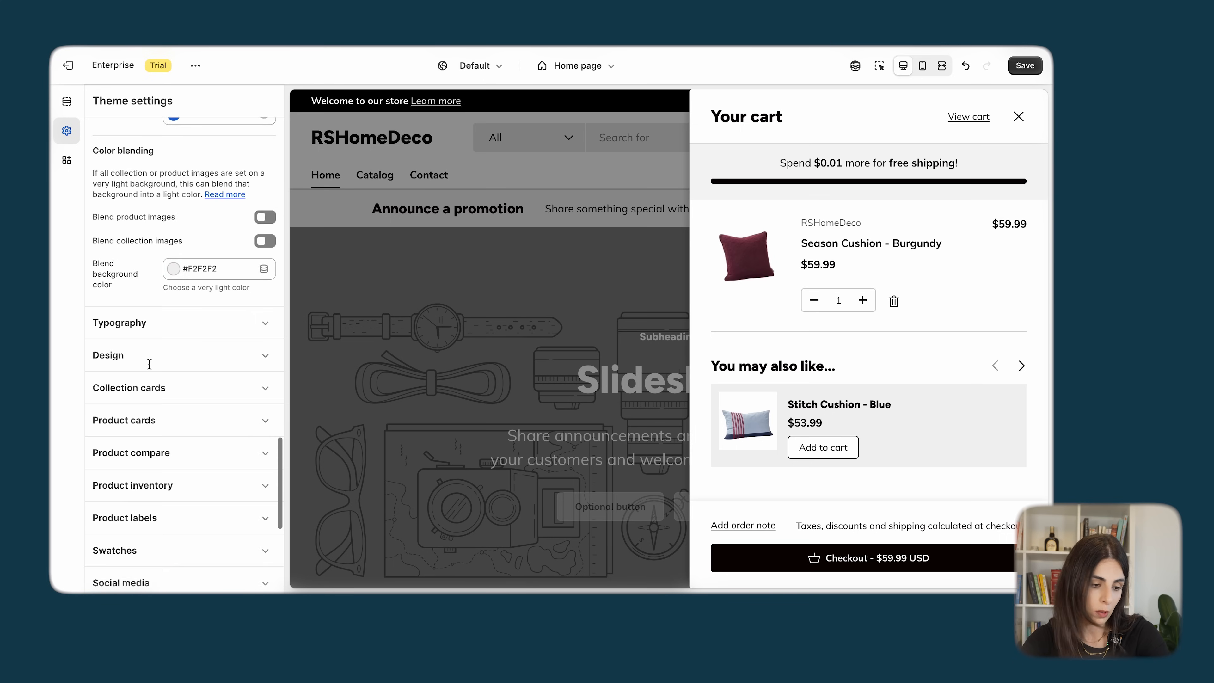
{"action": "scroll", "coordinate": [149, 363], "scroll_direction": "up", "scroll_amount": 8}
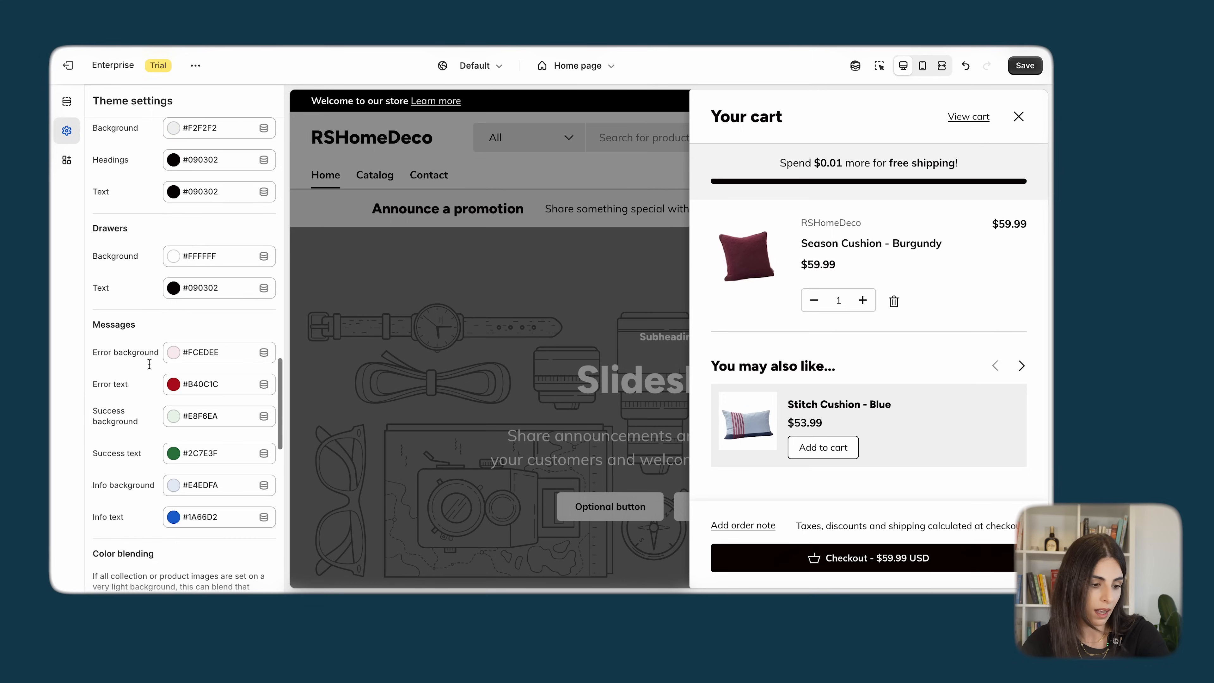
{"action": "scroll", "coordinate": [149, 364], "scroll_direction": "up", "scroll_amount": 8}
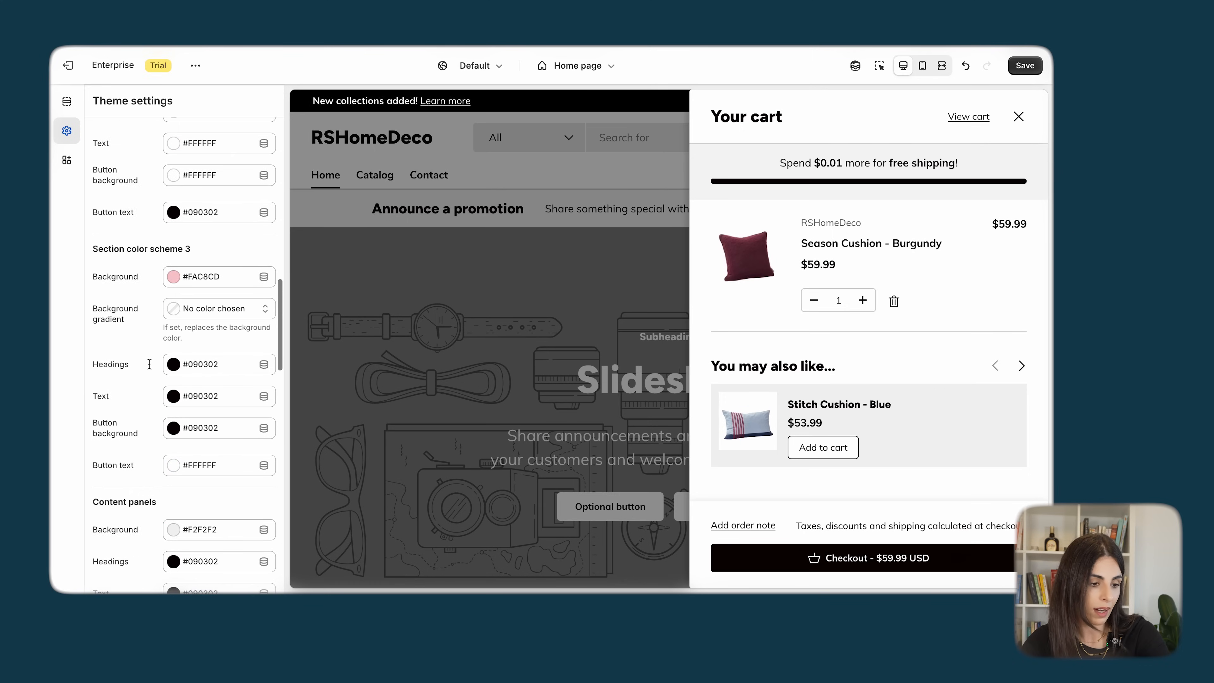
{"action": "scroll", "coordinate": [146, 345], "scroll_direction": "down", "scroll_amount": 15}
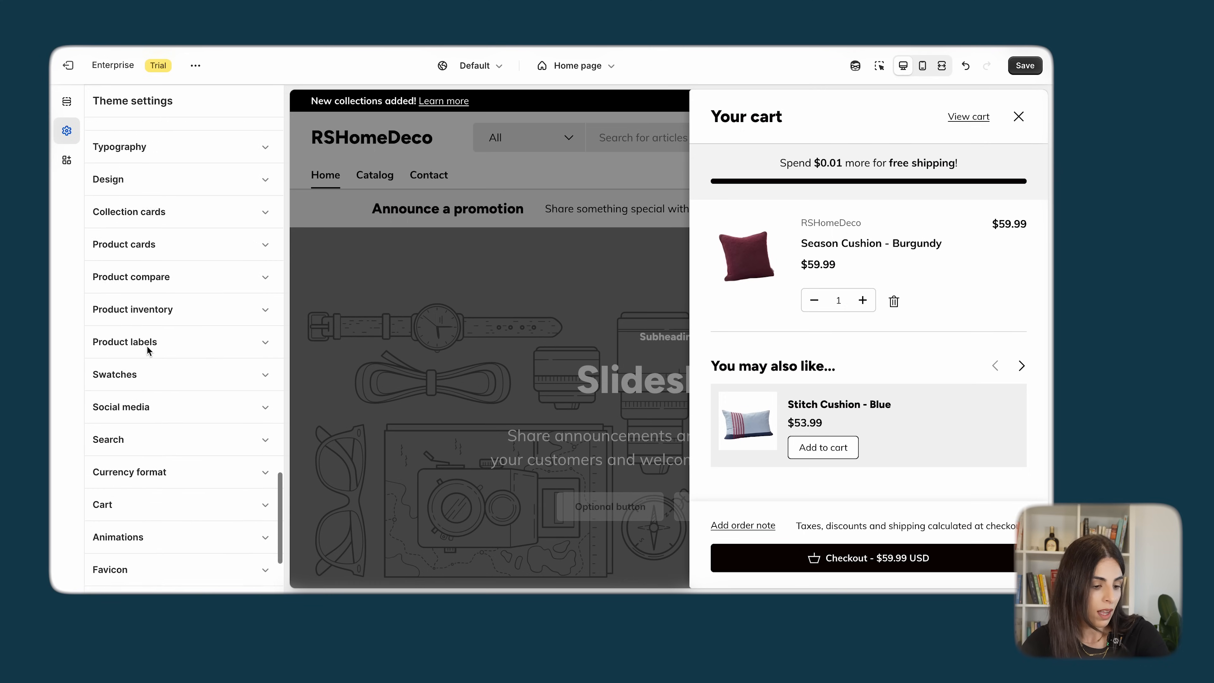
- Reopen the Cart settings to check the free shipping bar's color scheme, and collapse the group
{"action": "left_click", "coordinate": [131, 415]}
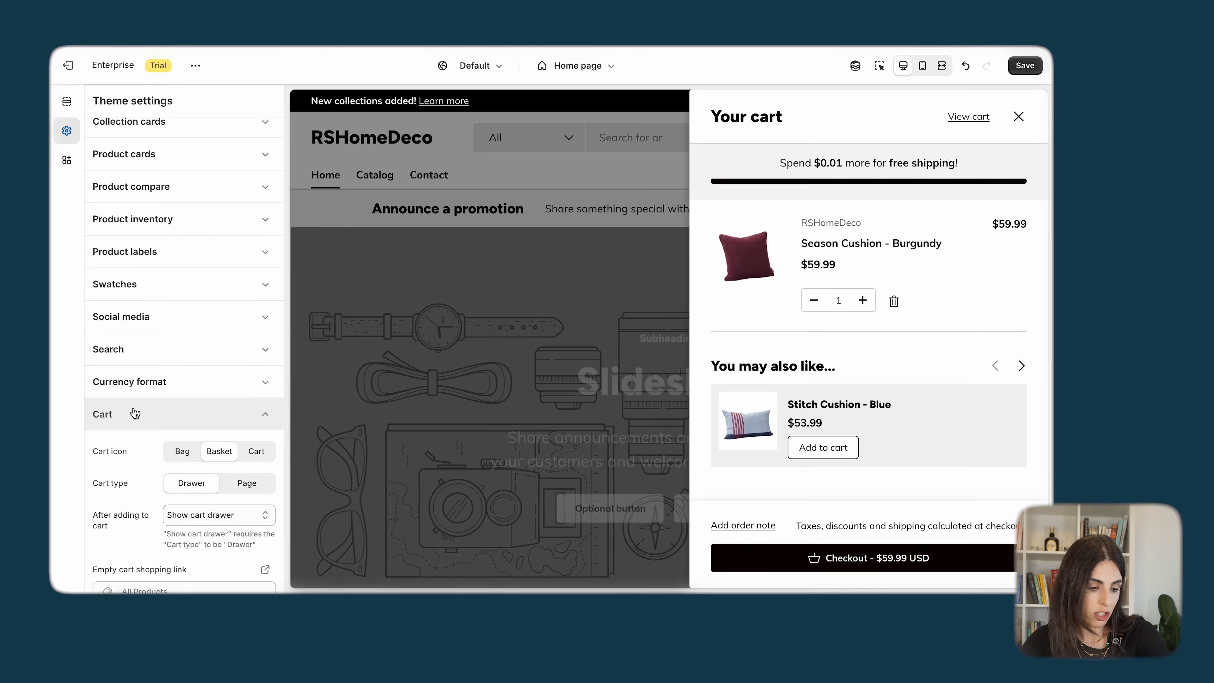
{"action": "scroll", "coordinate": [135, 412], "scroll_direction": "down", "scroll_amount": 10}
{"action": "scroll", "coordinate": [134, 412], "scroll_direction": "down", "scroll_amount": 6}
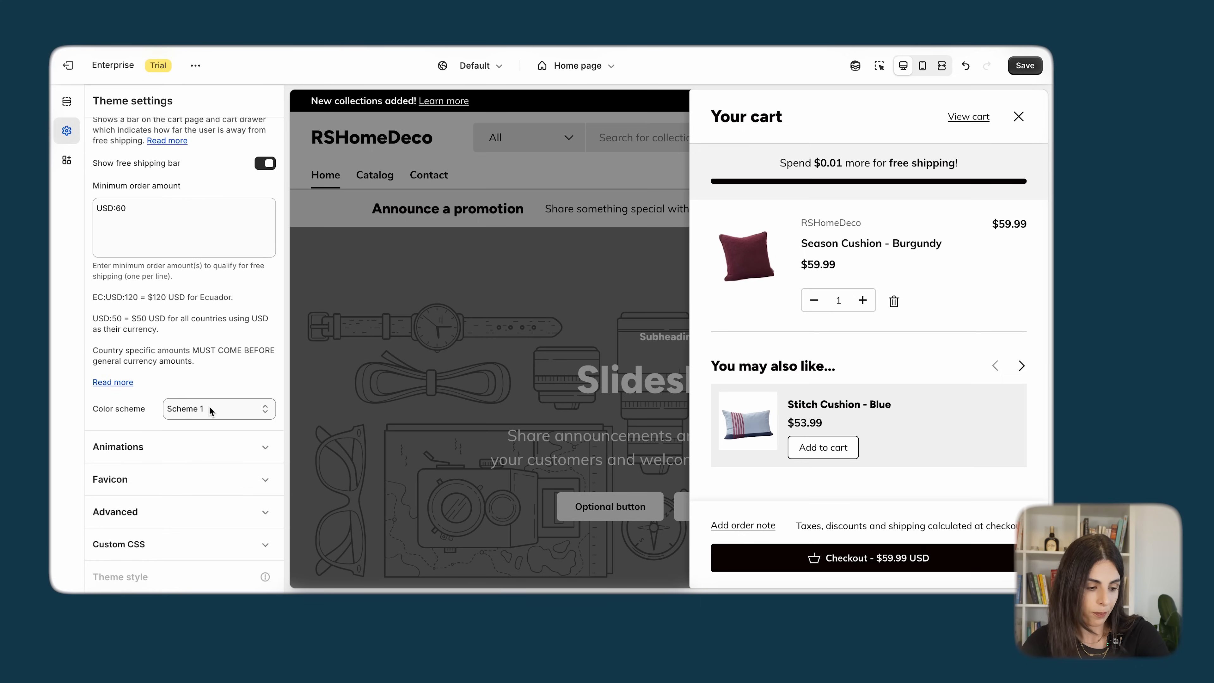
{"action": "scroll", "coordinate": [209, 405], "scroll_direction": "up", "scroll_amount": 10}
{"action": "left_click", "coordinate": [221, 335]}
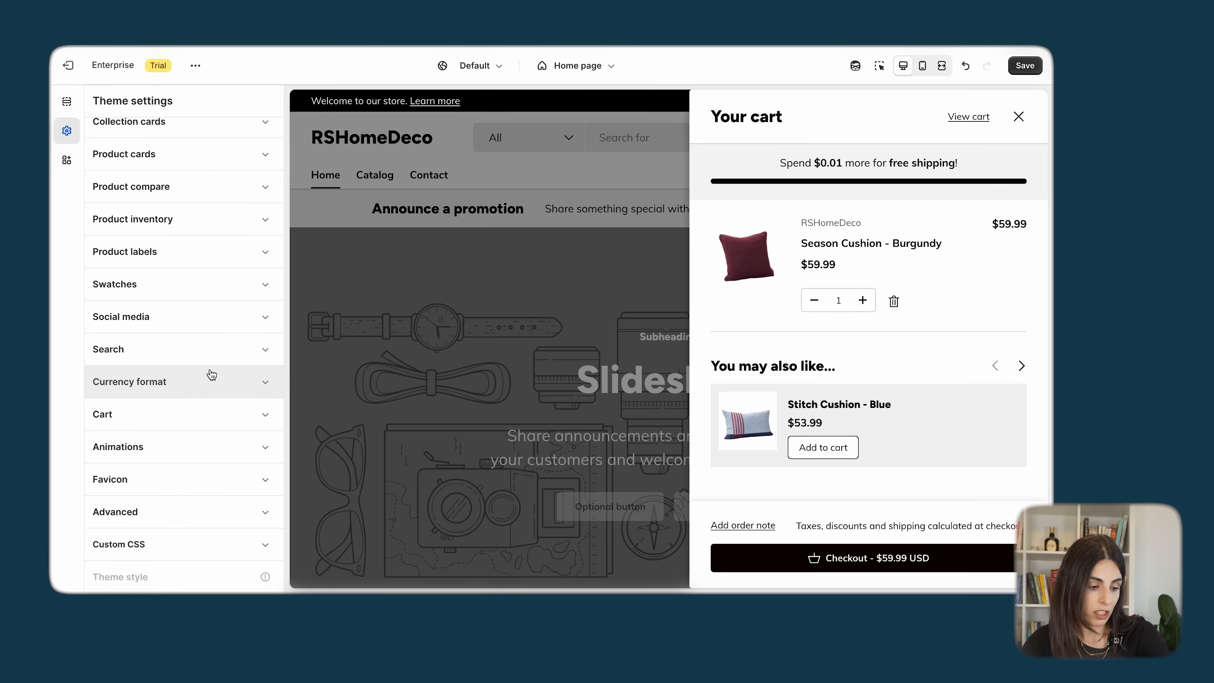
- Examine the Animations settings for scroll animation and speed, and the Favicon image setting
{"action": "left_click", "coordinate": [181, 457]}
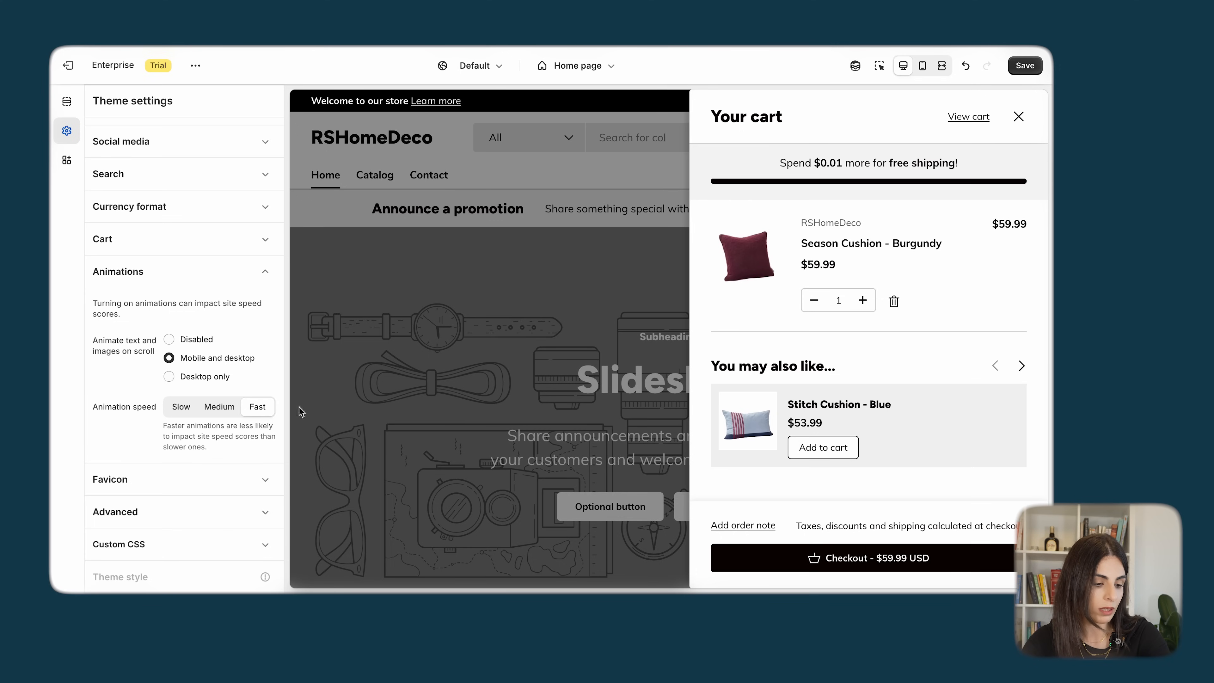
{"action": "left_click", "coordinate": [237, 487]}
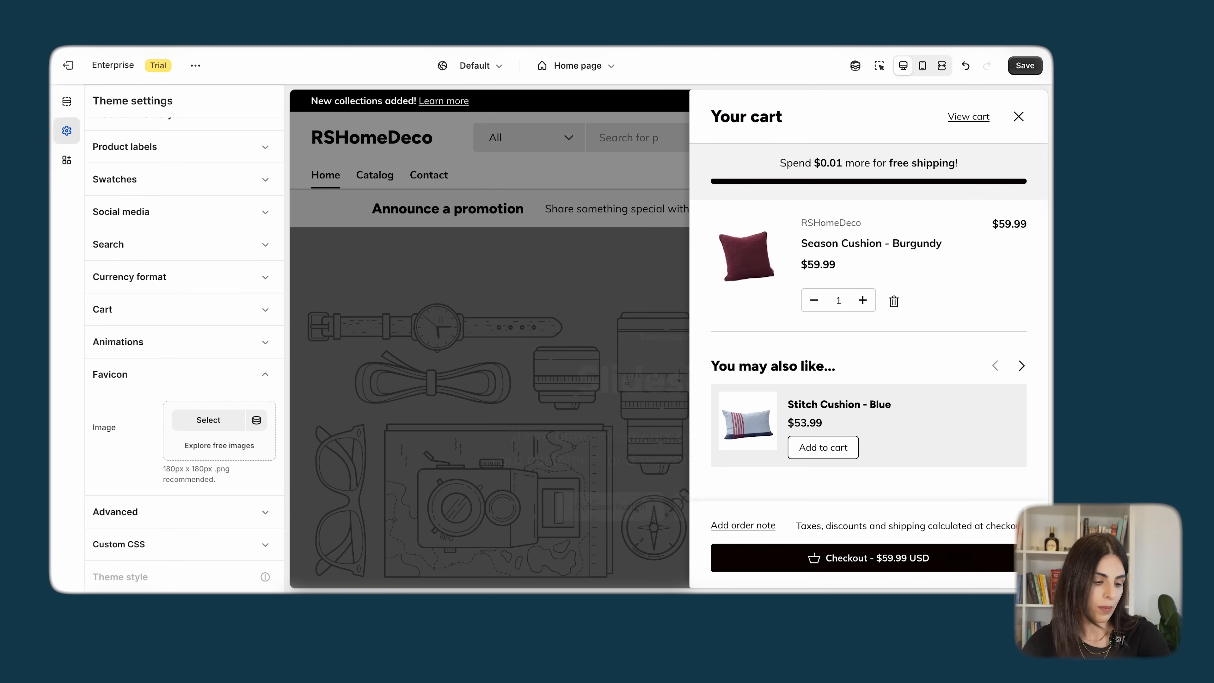
- Examine the Advanced settings for links, image quality, tab attention, haptic feedback and custom code, and collapse the group
{"action": "left_click", "coordinate": [158, 512]}
{"action": "scroll", "coordinate": [158, 513], "scroll_direction": "down", "scroll_amount": 4}
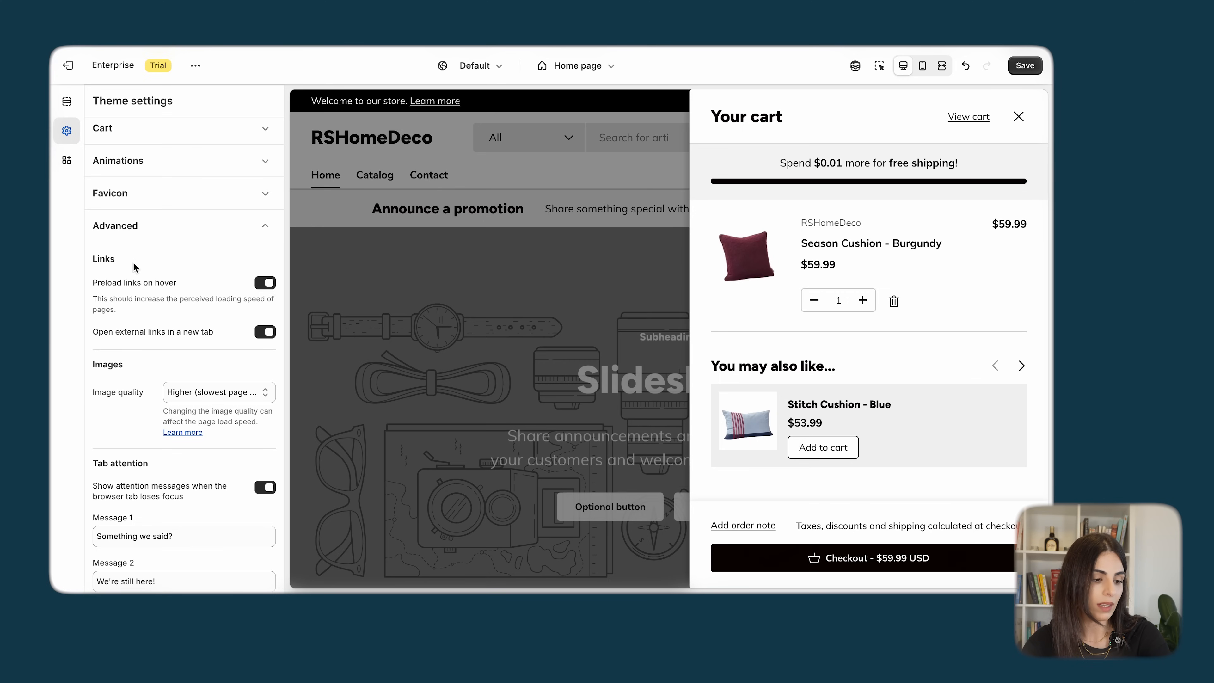
{"action": "scroll", "coordinate": [149, 450], "scroll_direction": "down", "scroll_amount": 2}
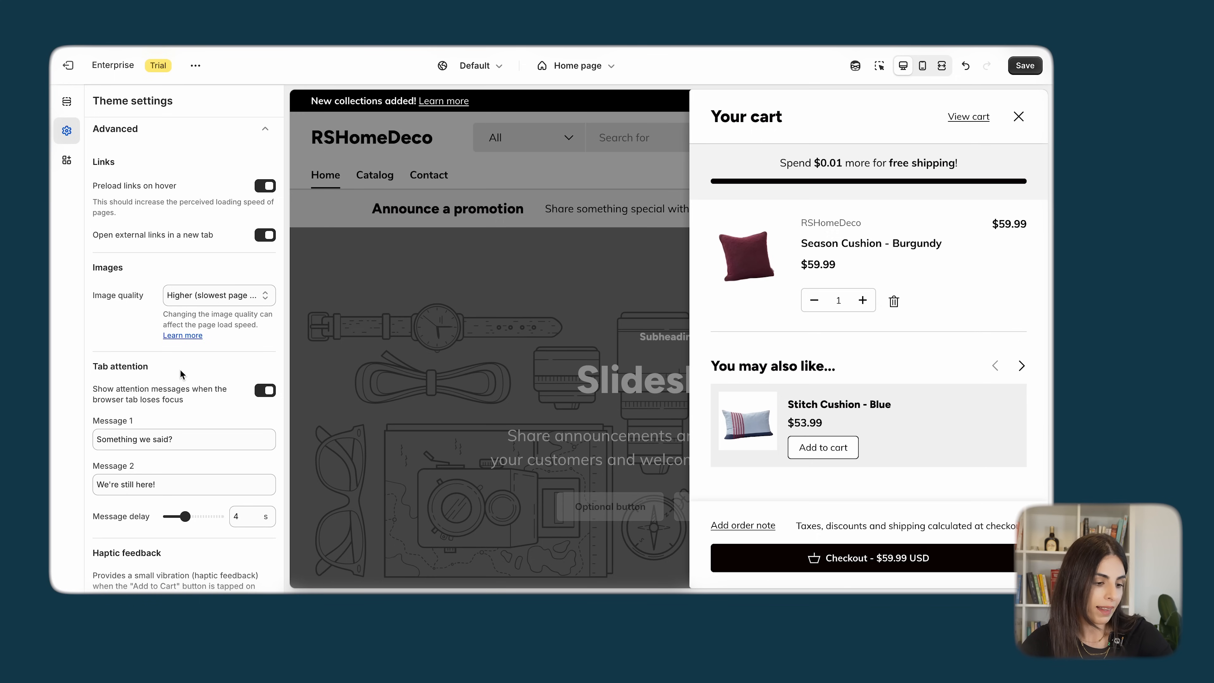
{"action": "scroll", "coordinate": [179, 369], "scroll_direction": "down", "scroll_amount": 3}
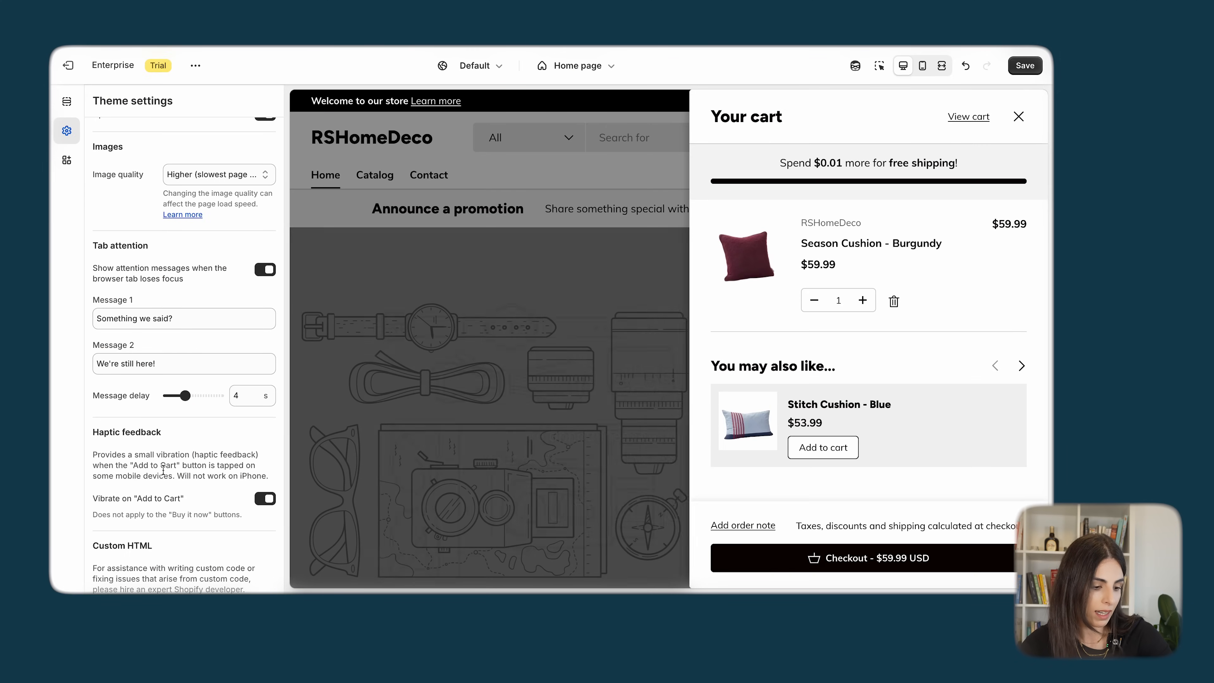
{"action": "scroll", "coordinate": [181, 392], "scroll_direction": "down", "scroll_amount": 6}
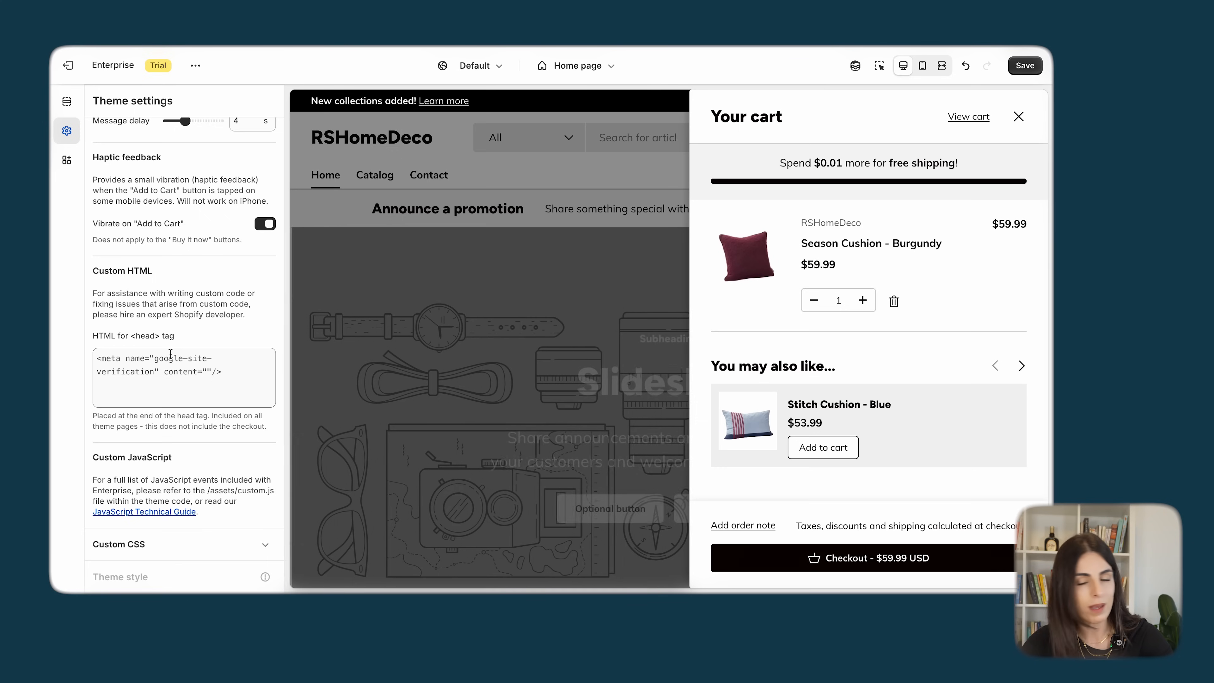
{"action": "scroll", "coordinate": [162, 421], "scroll_direction": "up", "scroll_amount": 15}
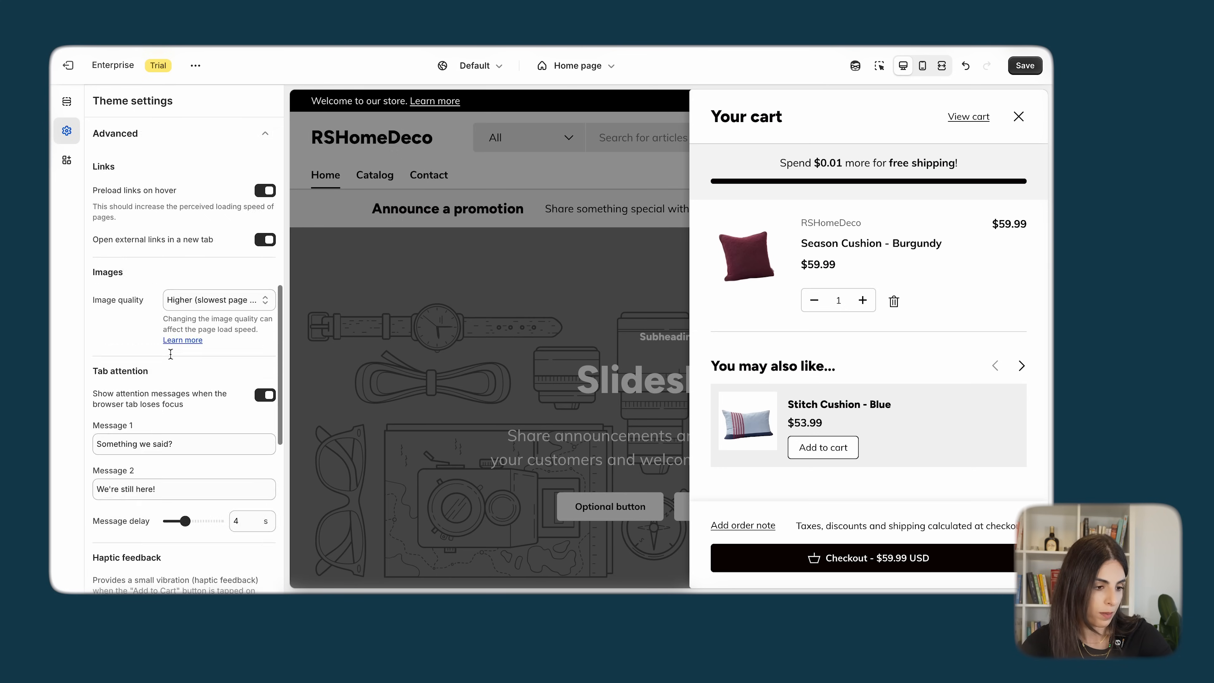
{"action": "scroll", "coordinate": [153, 481], "scroll_direction": "down", "scroll_amount": 4}
{"action": "scroll", "coordinate": [154, 481], "scroll_direction": "down", "scroll_amount": 5}
{"action": "scroll", "coordinate": [177, 303], "scroll_direction": "up", "scroll_amount": 2}
{"action": "left_click", "coordinate": [165, 192]}
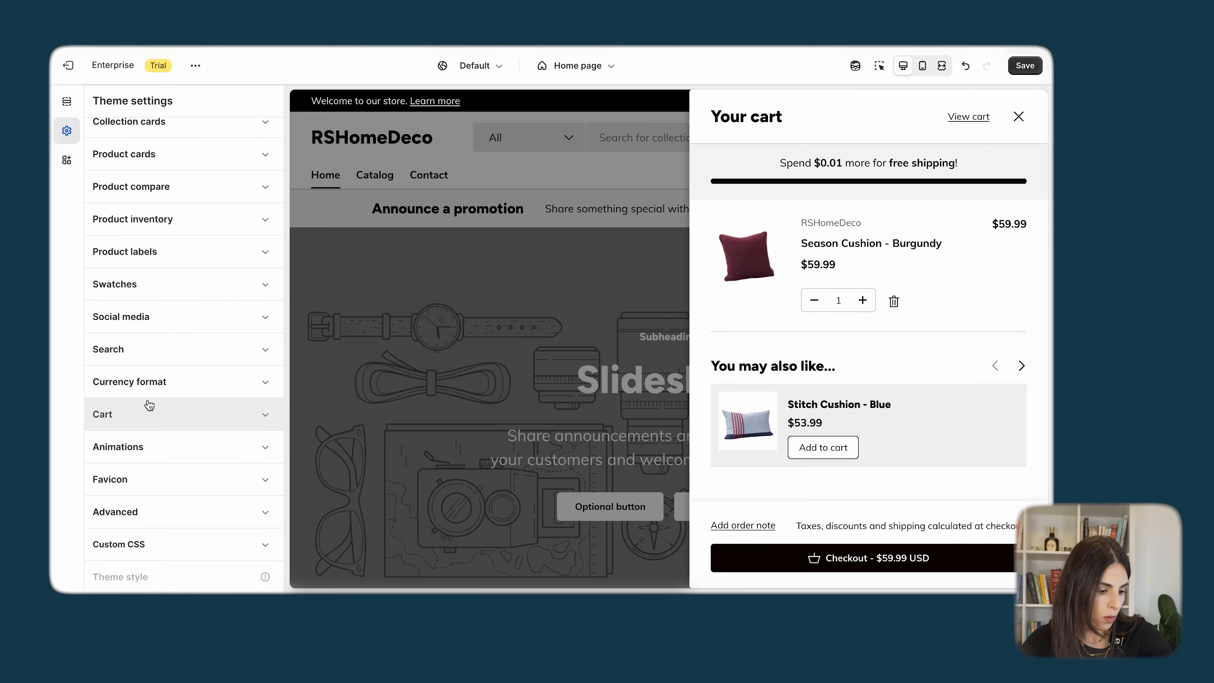
- Open the Custom CSS settings and save the theme changes
{"action": "left_click", "coordinate": [138, 547]}
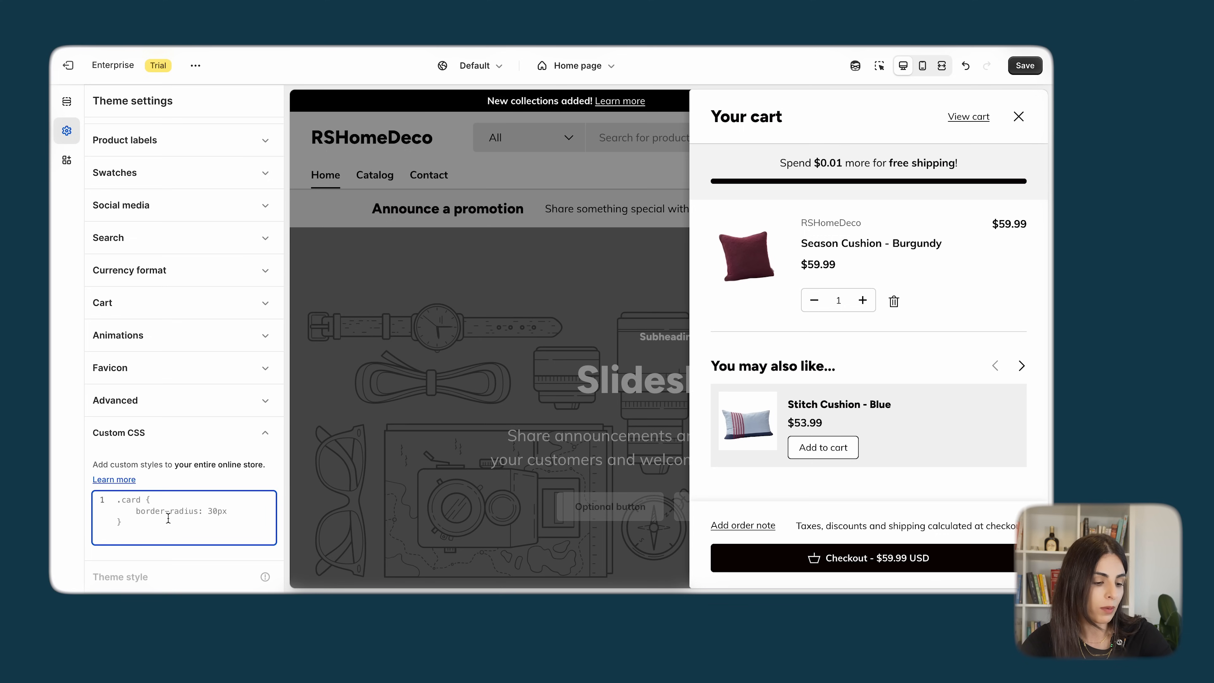
{"action": "left_click", "coordinate": [1024, 65]}
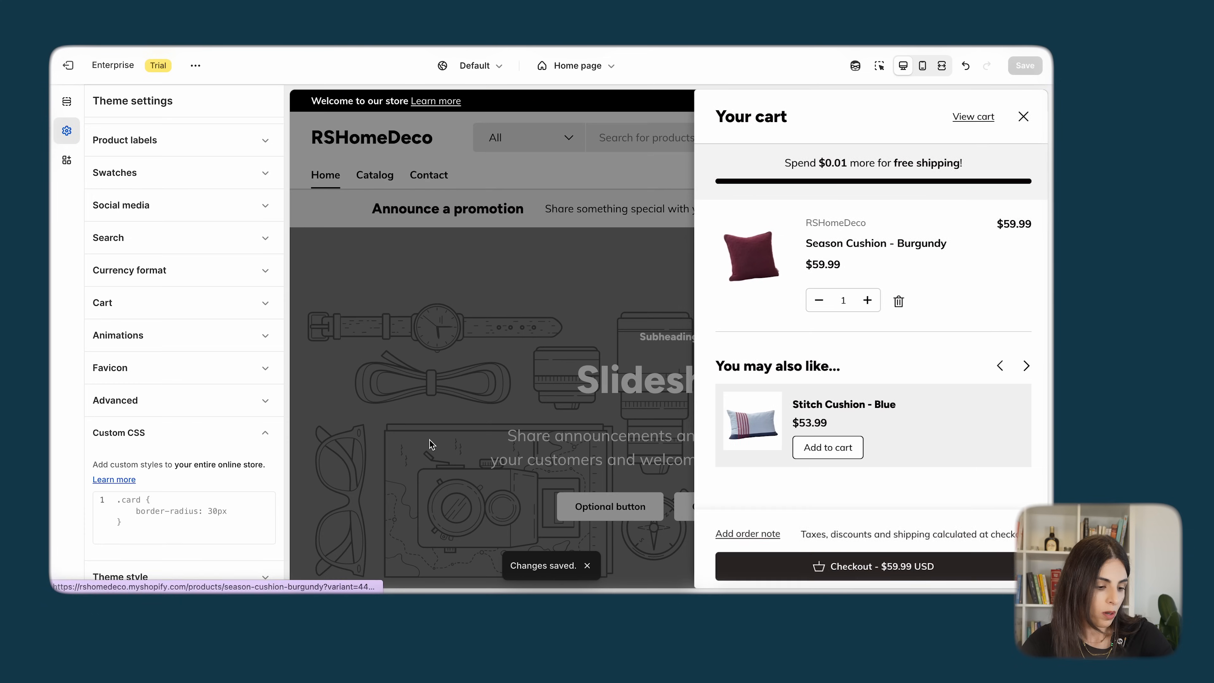
- Open the Theme style settings, switch to the Enterprise demo store and view its theme style choices
{"action": "left_click", "coordinate": [244, 577]}
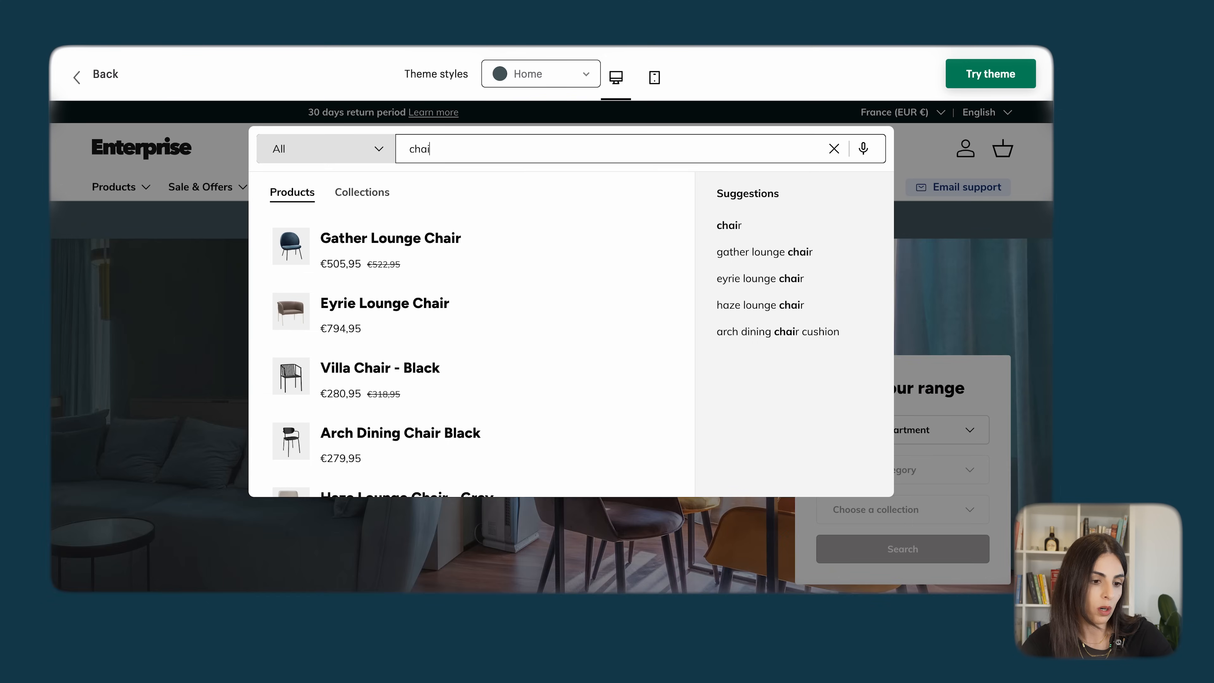
{"action": "left_click", "coordinate": [569, 74]}
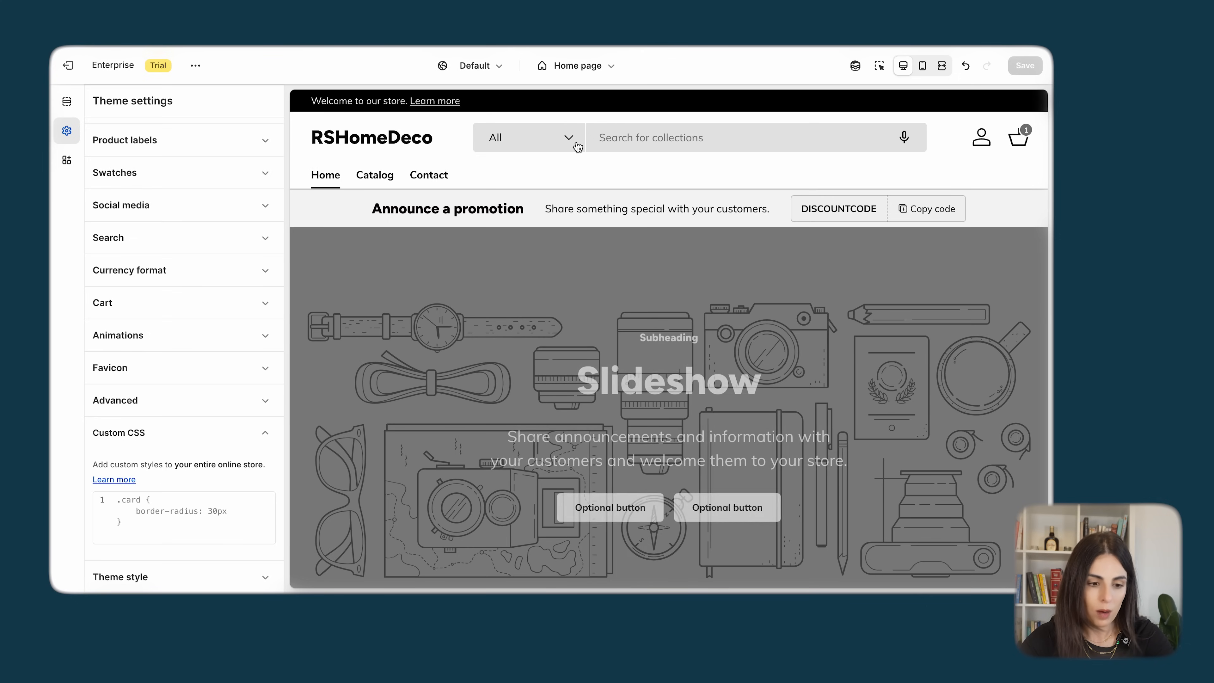
- View the page template choices and examine the Home page's header, template, overlay and footer sections
{"action": "left_click", "coordinate": [584, 67]}
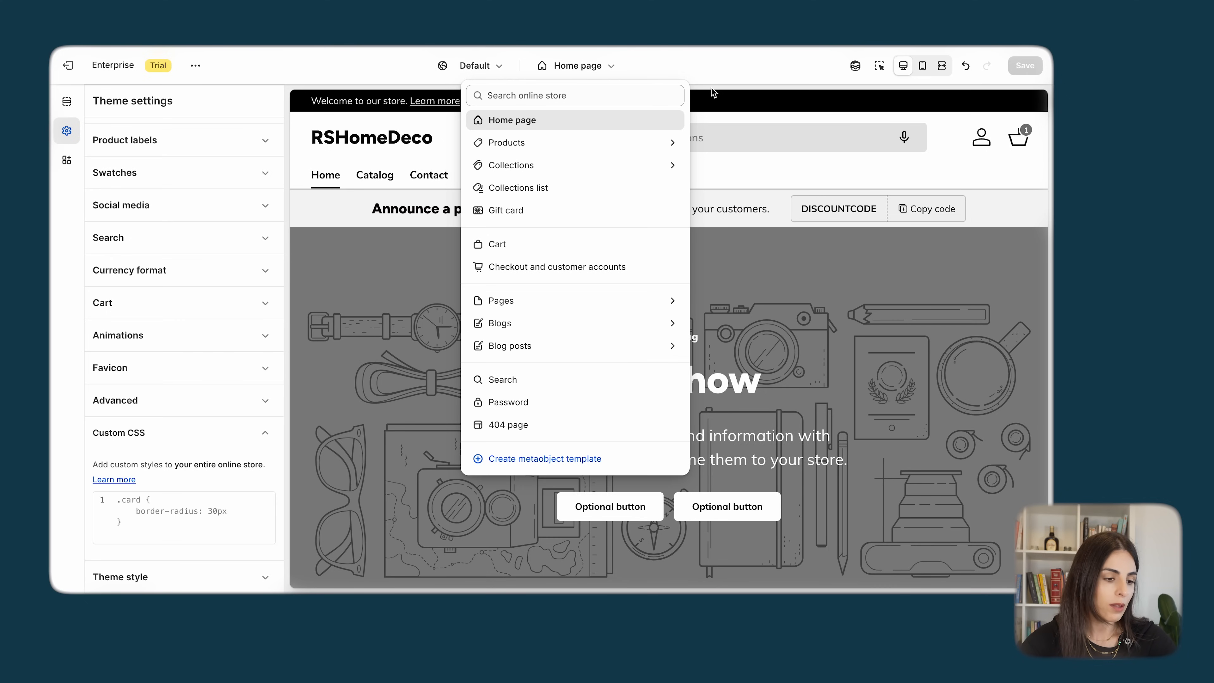
{"action": "left_click", "coordinate": [69, 102]}
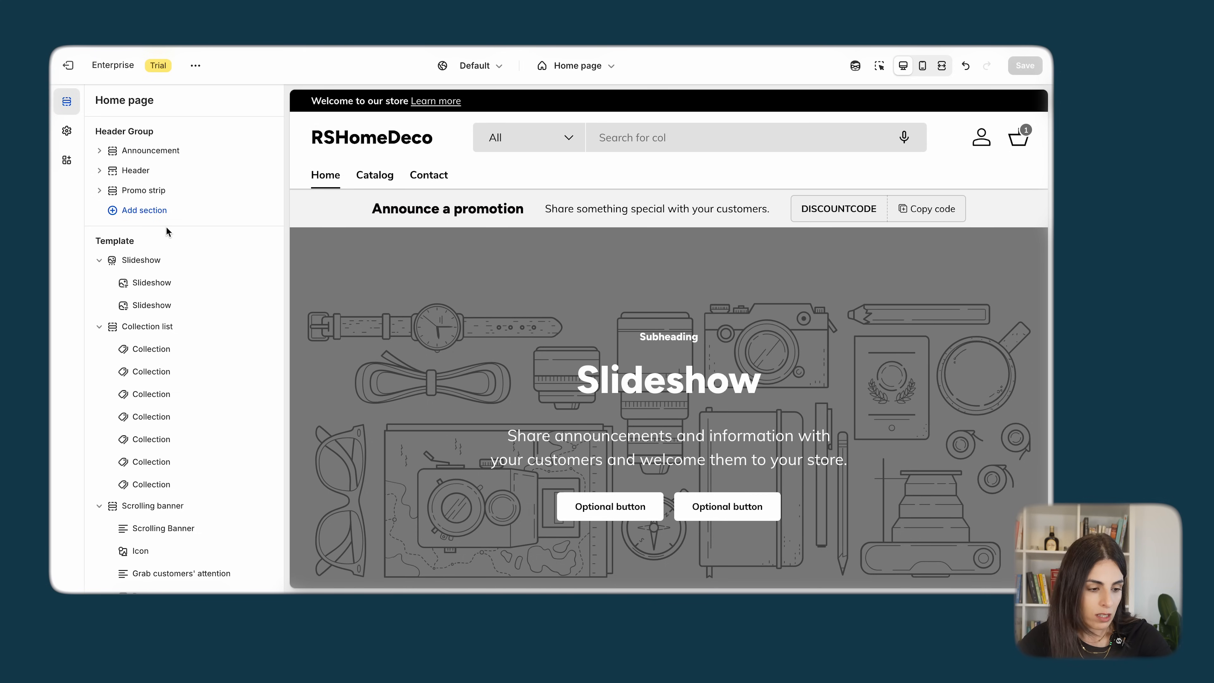
{"action": "mouse_move", "coordinate": [190, 145]}
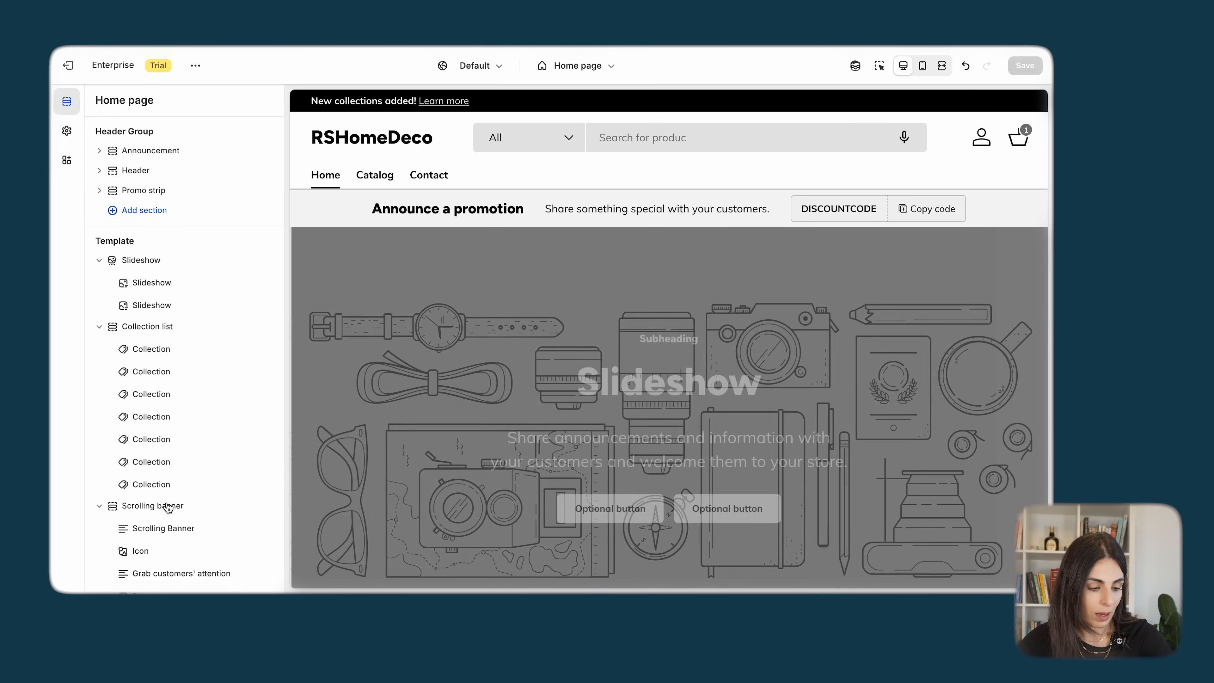
{"action": "scroll", "coordinate": [170, 505], "scroll_direction": "down", "scroll_amount": 4}
{"action": "scroll", "coordinate": [167, 507], "scroll_direction": "down", "scroll_amount": 15}
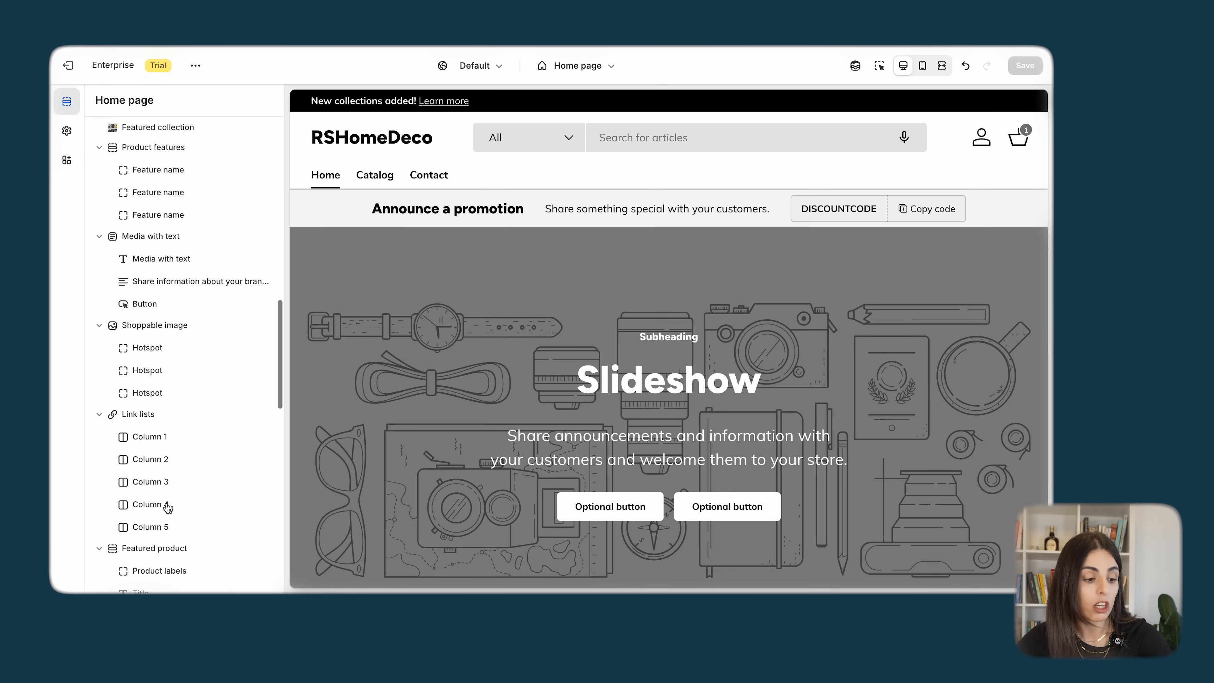
{"action": "scroll", "coordinate": [168, 506], "scroll_direction": "down", "scroll_amount": 6}
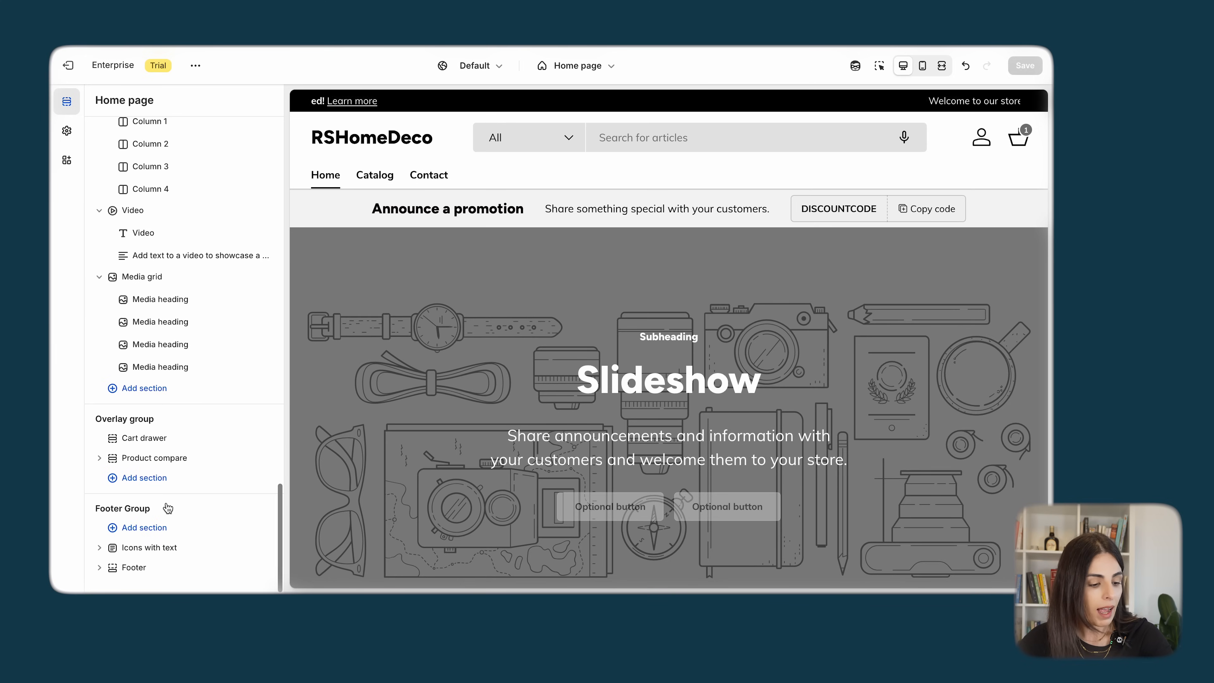
{"action": "mouse_move", "coordinate": [207, 445]}
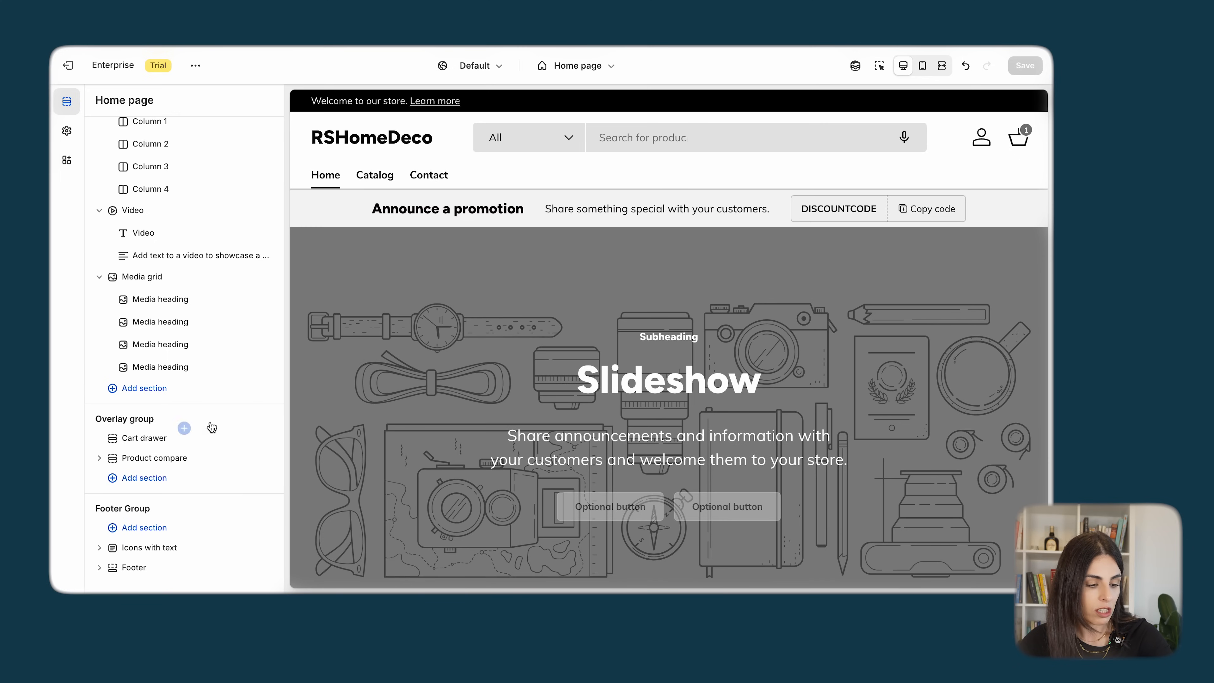
- Examine the Announcement section's settings for links, country and language selectors, colors, text size and announcement read time
{"action": "scroll", "coordinate": [212, 427], "scroll_direction": "up", "scroll_amount": 10}
{"action": "scroll", "coordinate": [212, 427], "scroll_direction": "up", "scroll_amount": 15}
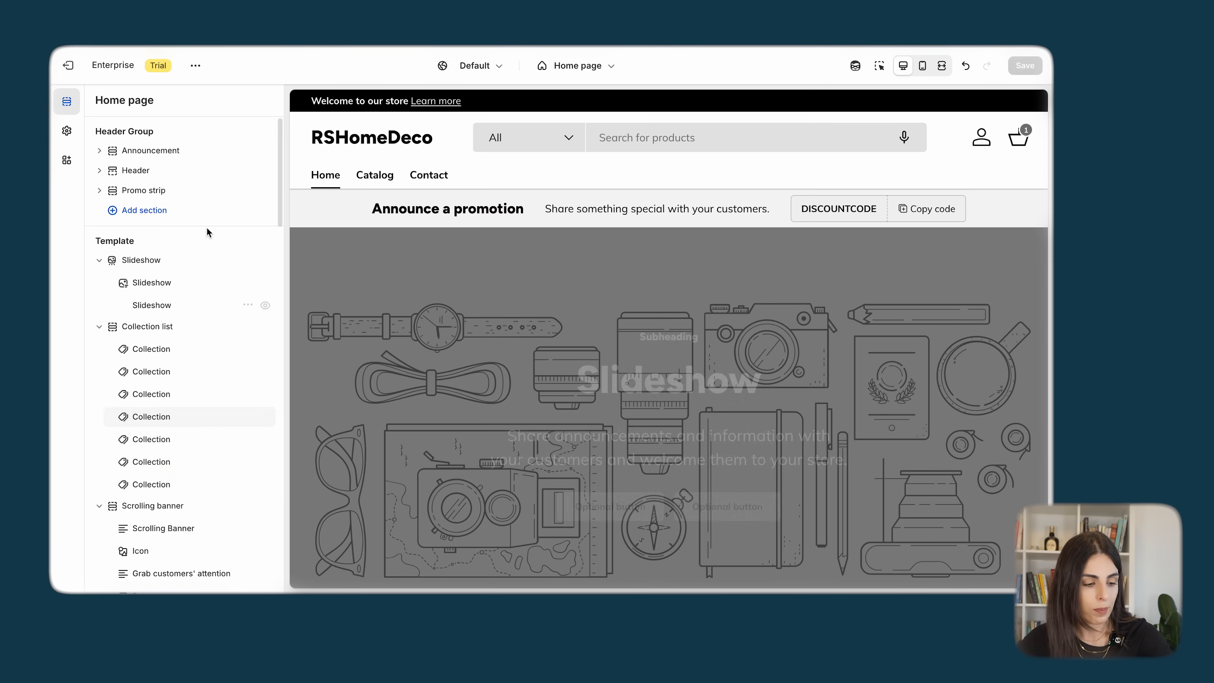
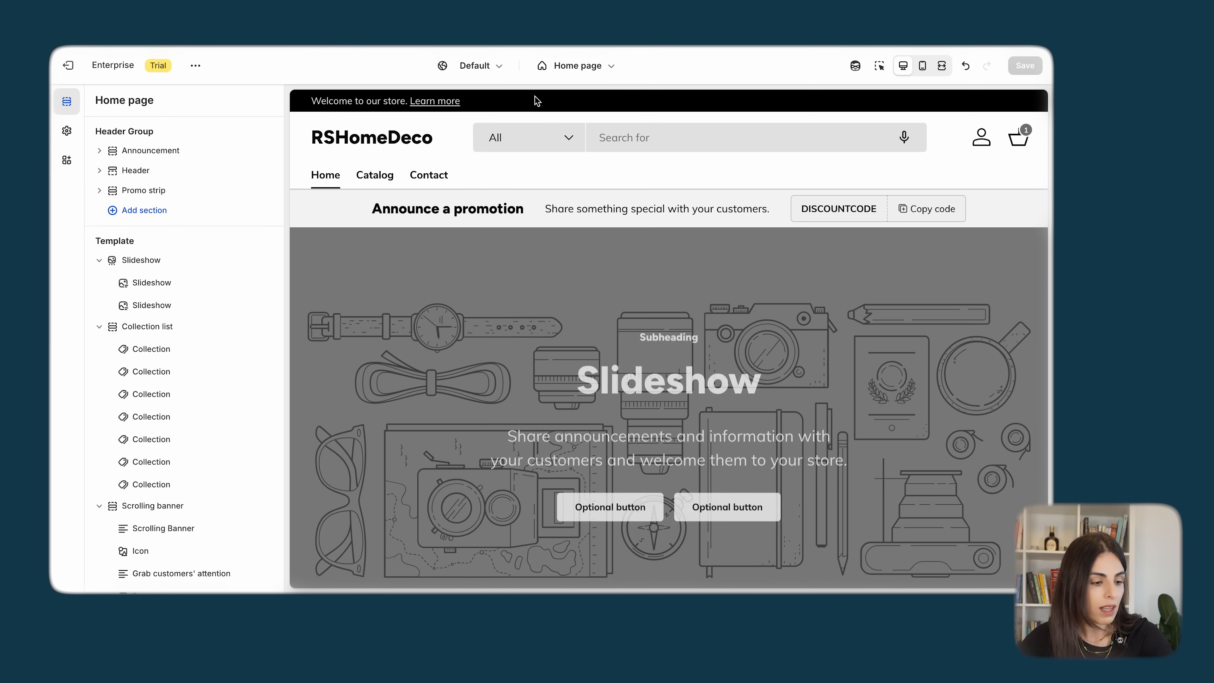
{"action": "left_click", "coordinate": [161, 159]}
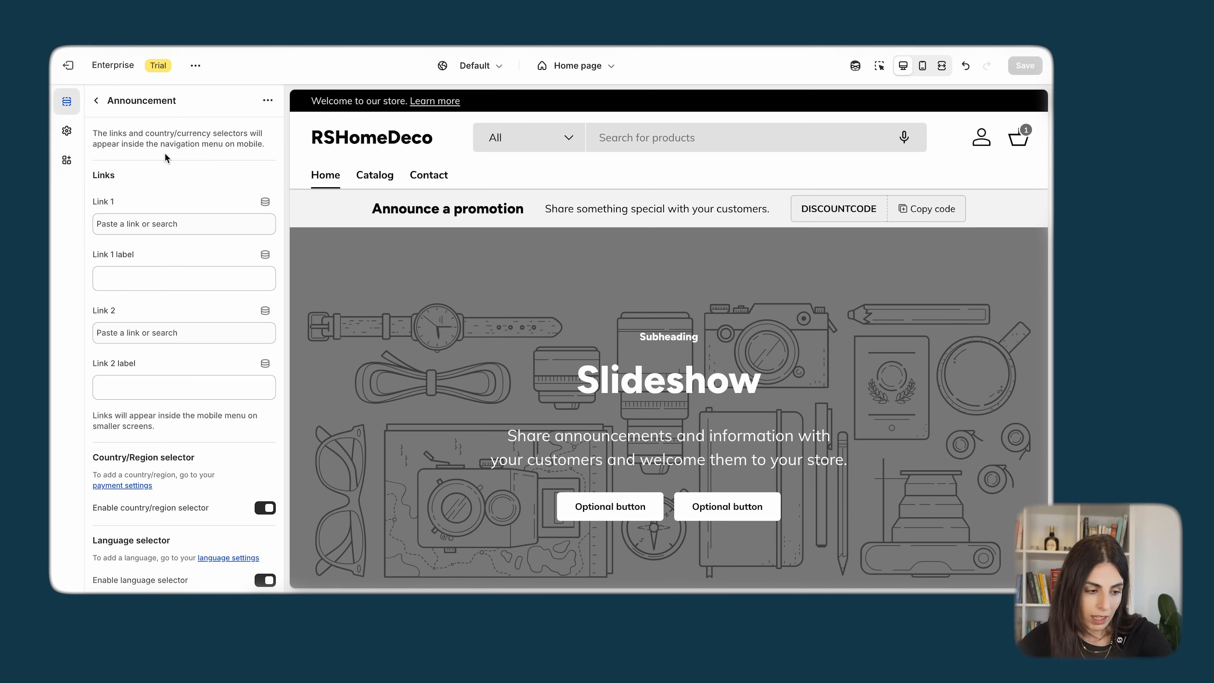
{"action": "scroll", "coordinate": [173, 204], "scroll_direction": "down", "scroll_amount": 1}
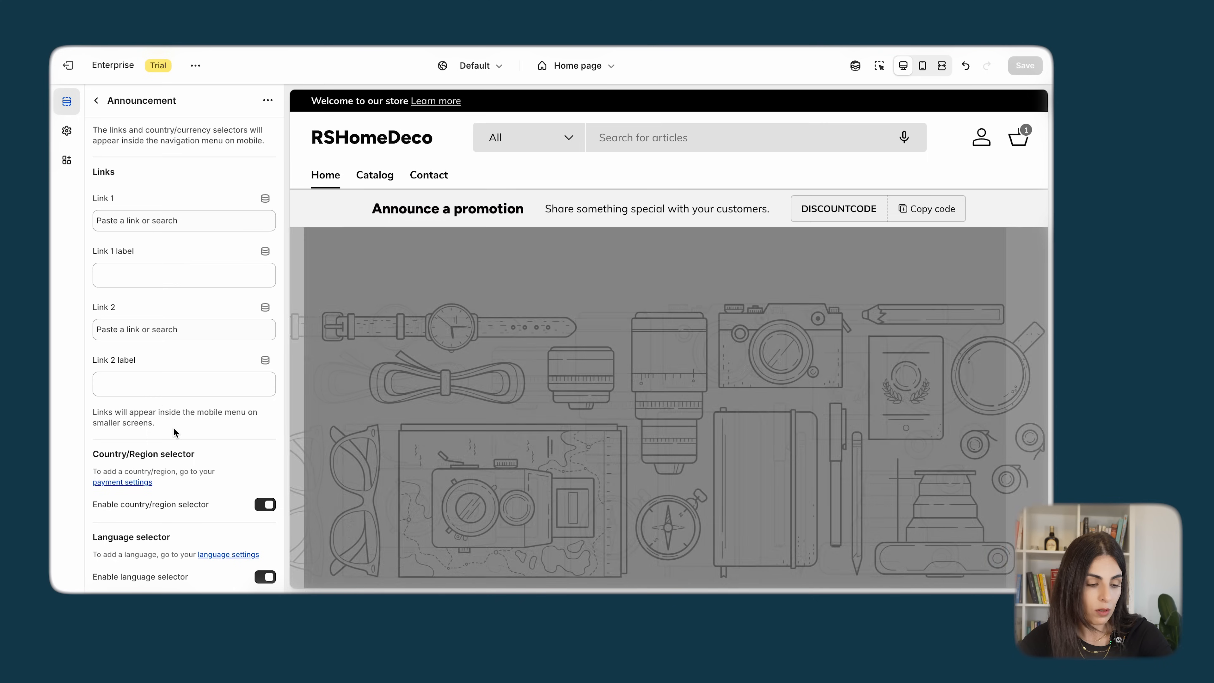
{"action": "scroll", "coordinate": [182, 363], "scroll_direction": "down", "scroll_amount": 5}
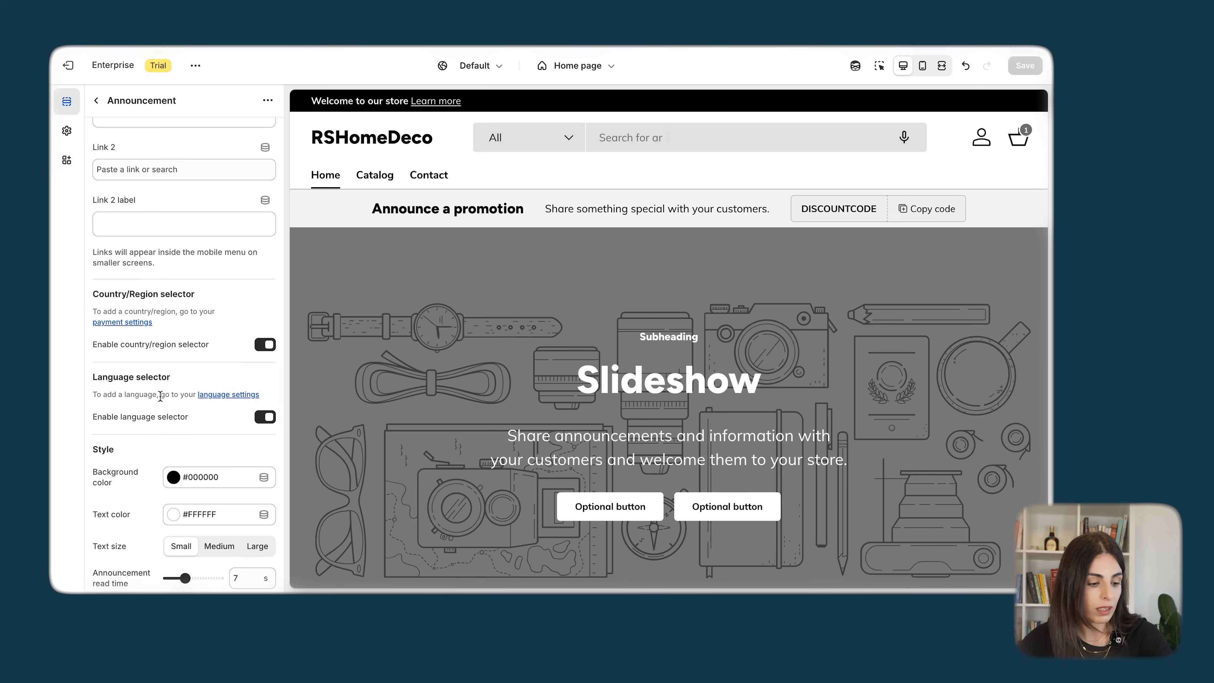
{"action": "scroll", "coordinate": [151, 483], "scroll_direction": "down", "scroll_amount": 2}
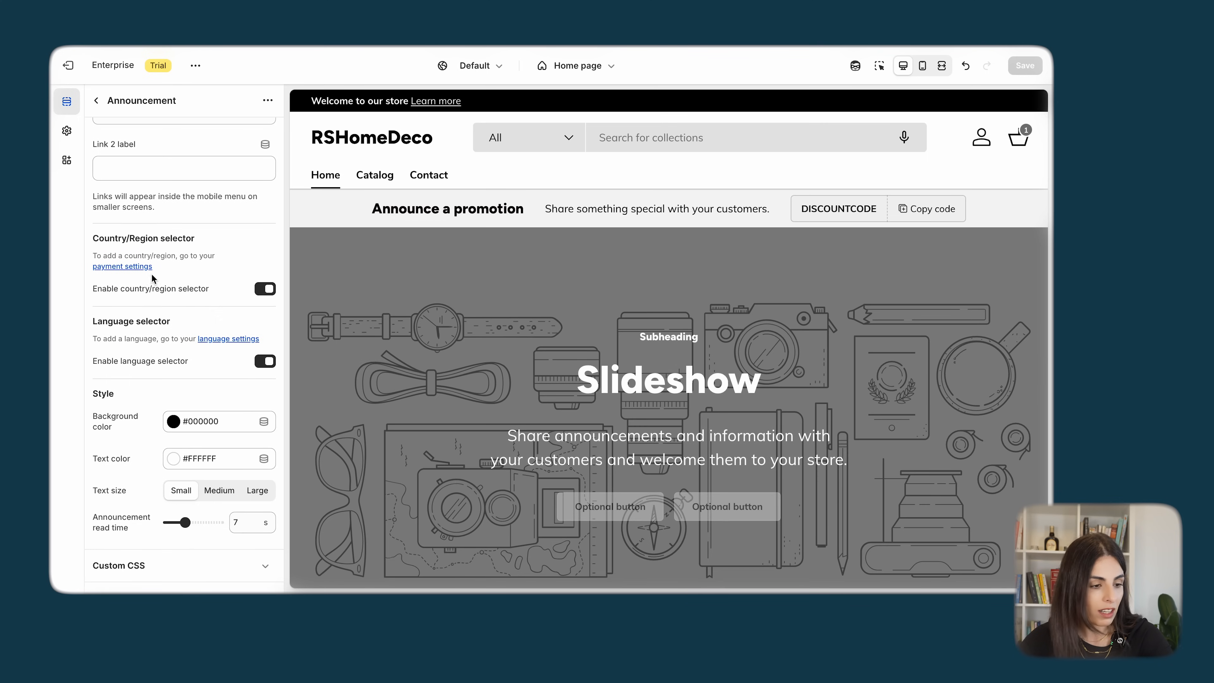
{"action": "left_click", "coordinate": [96, 100]}
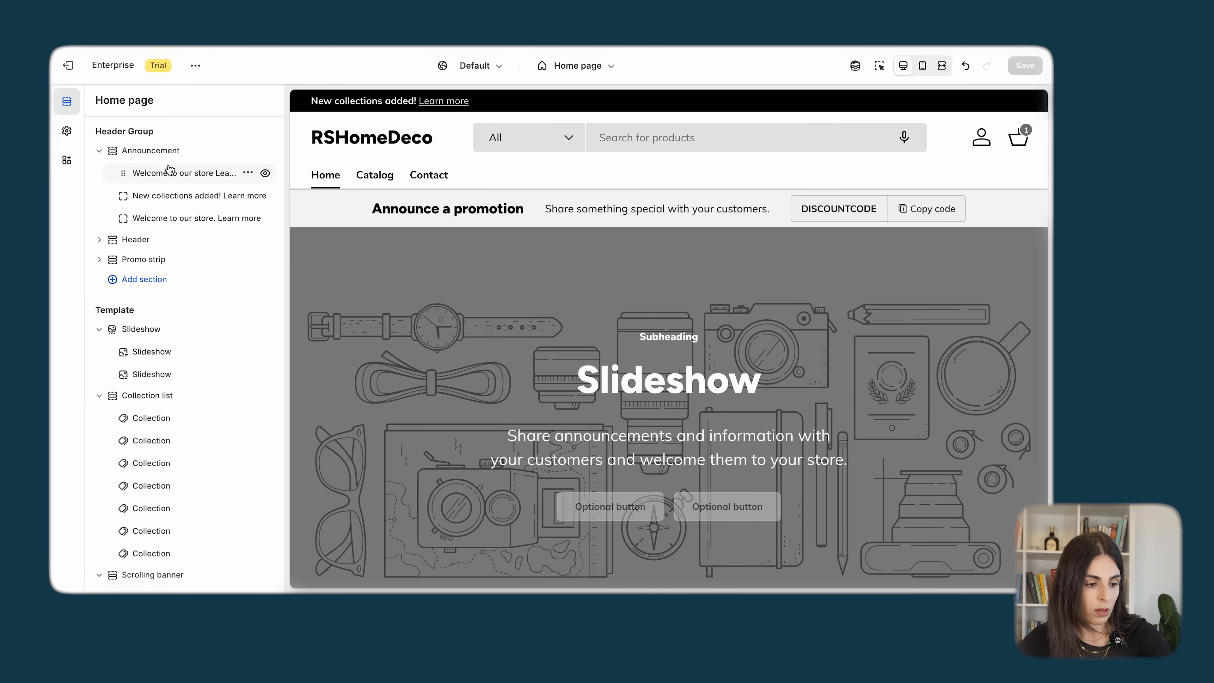
- Review the first two announcement texts in the header group and remove the third announcement block, "Welcome to our store. Learn more"
{"action": "left_click", "coordinate": [166, 176]}
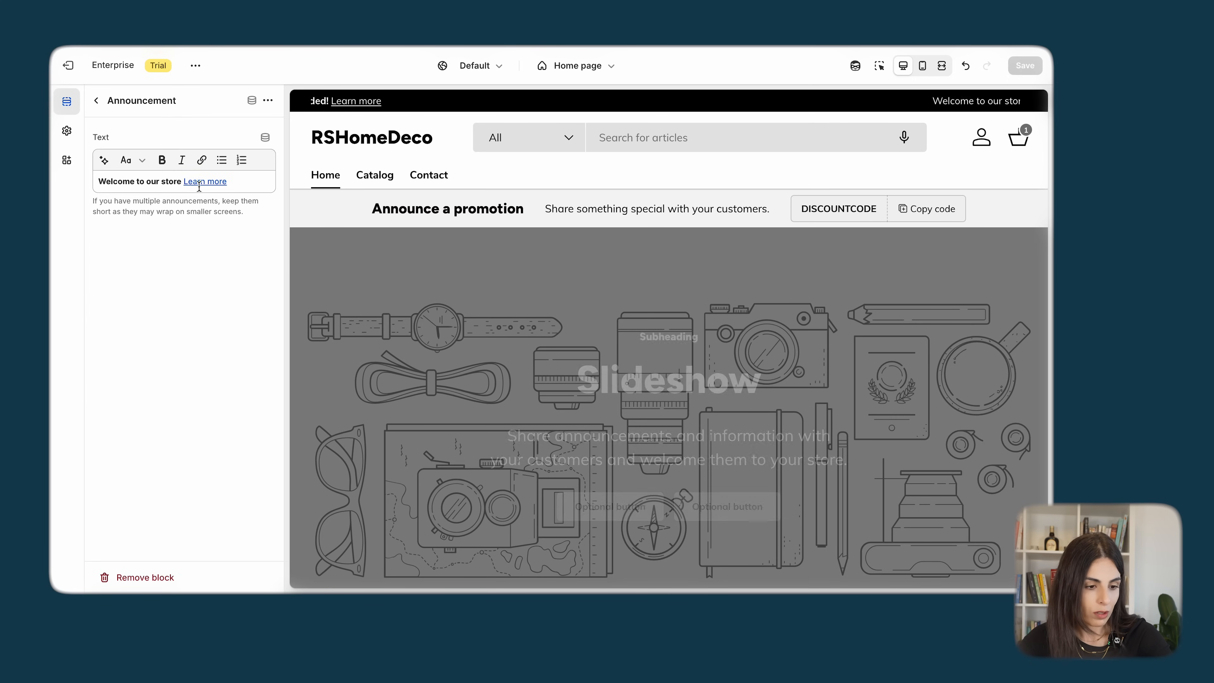
{"action": "left_click", "coordinate": [96, 102]}
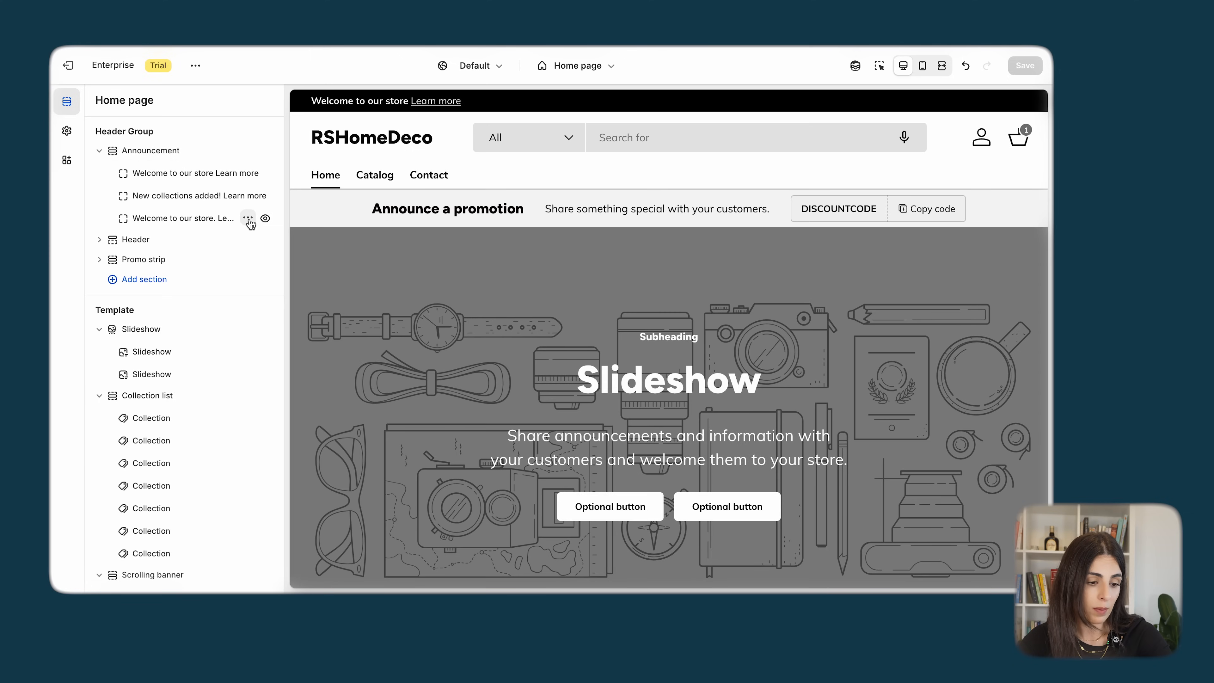
{"action": "left_click", "coordinate": [248, 220]}
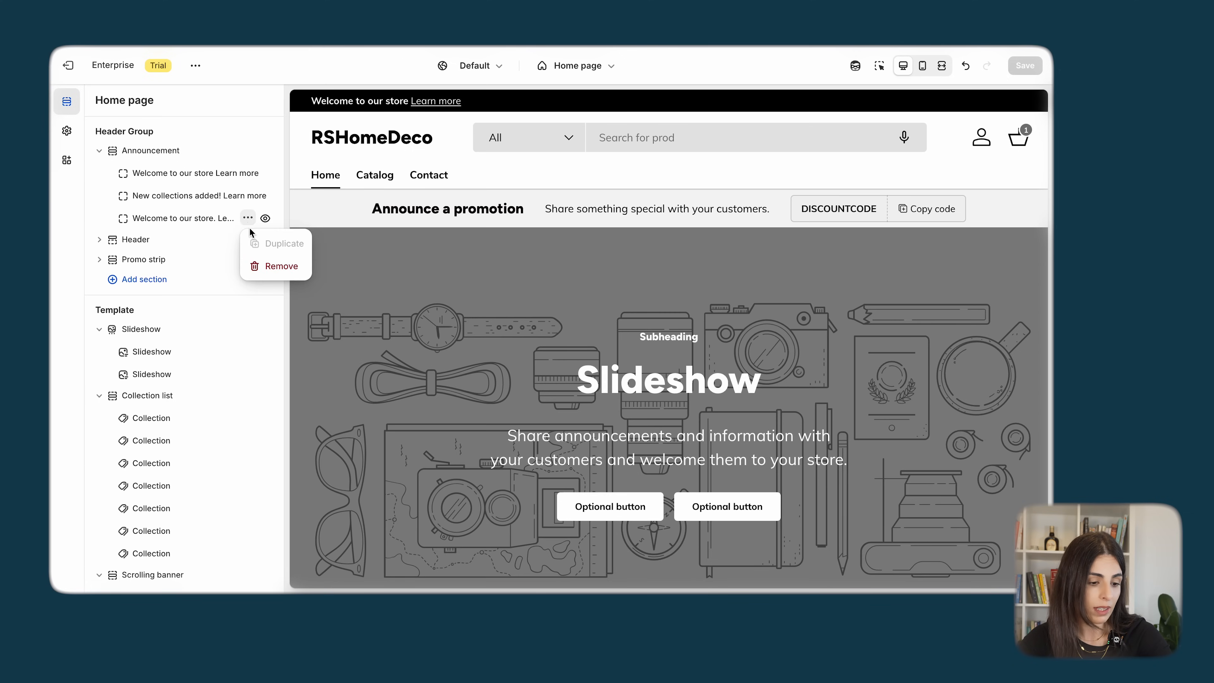
{"action": "left_click", "coordinate": [265, 266]}
{"action": "left_click", "coordinate": [216, 196]}
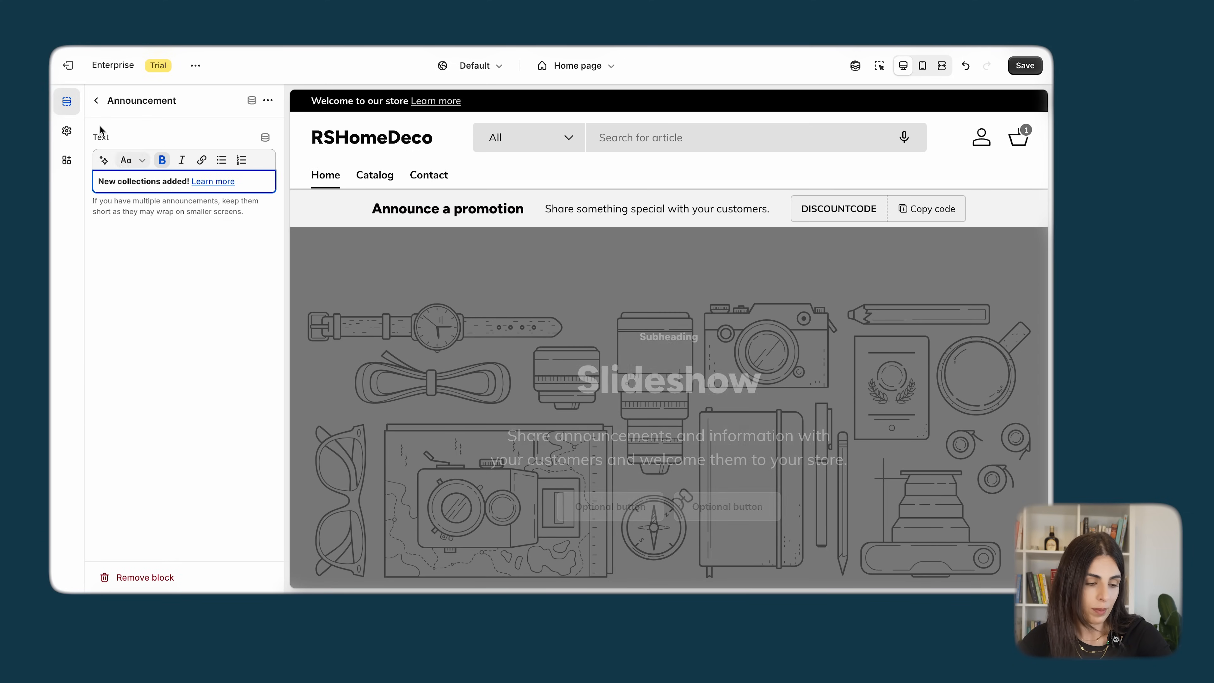
{"action": "left_click", "coordinate": [95, 101]}
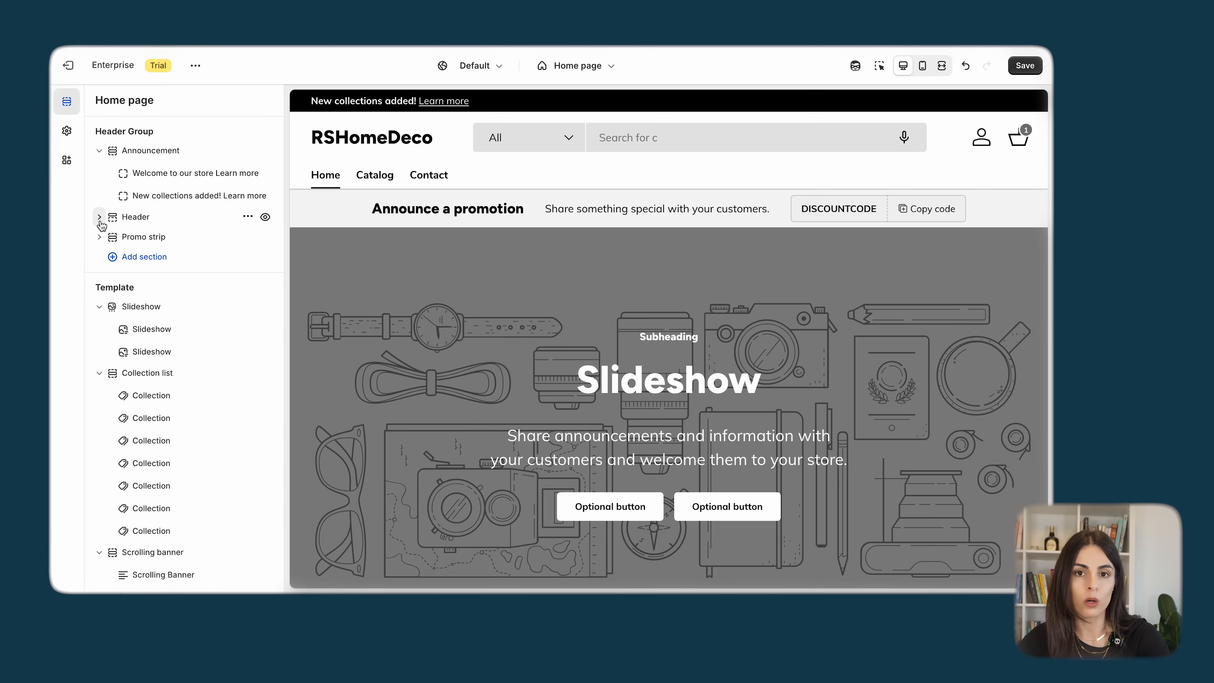
- Examine the Header section's layout settings, checking the sticky header on the desktop preview and the menu icon position on the mobile preview
{"action": "left_click", "coordinate": [138, 217]}
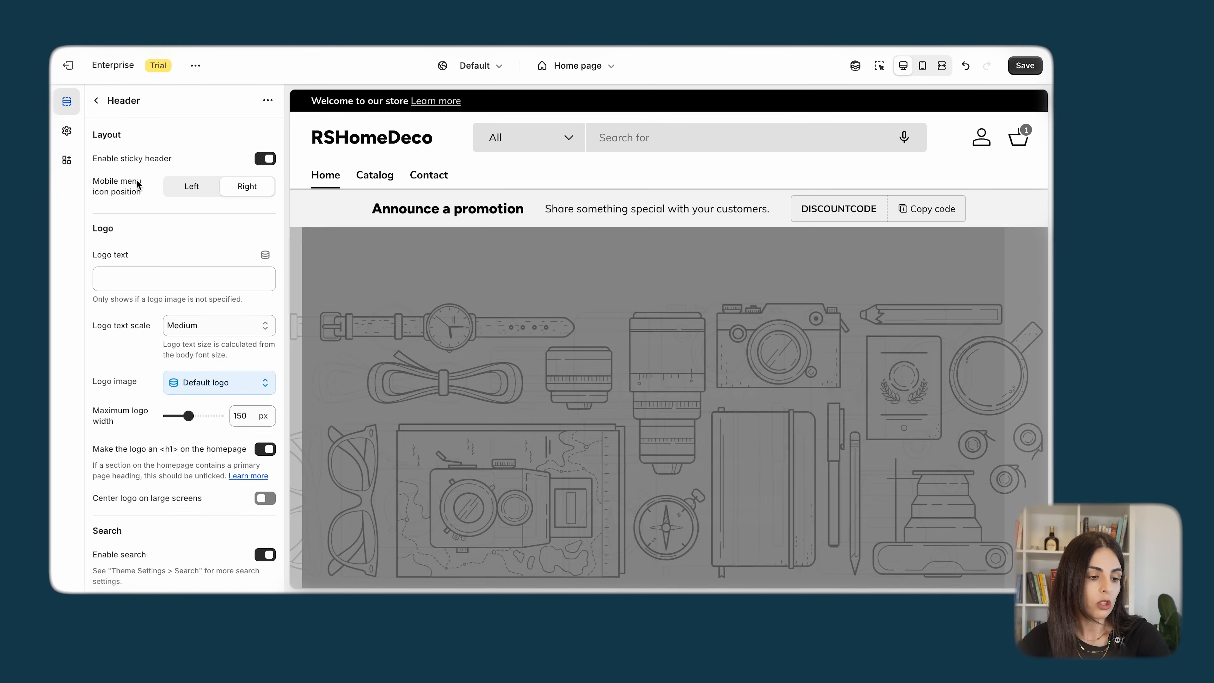
{"action": "scroll", "coordinate": [393, 371], "scroll_direction": "down", "scroll_amount": 2}
{"action": "scroll", "coordinate": [393, 366], "scroll_direction": "down", "scroll_amount": 6}
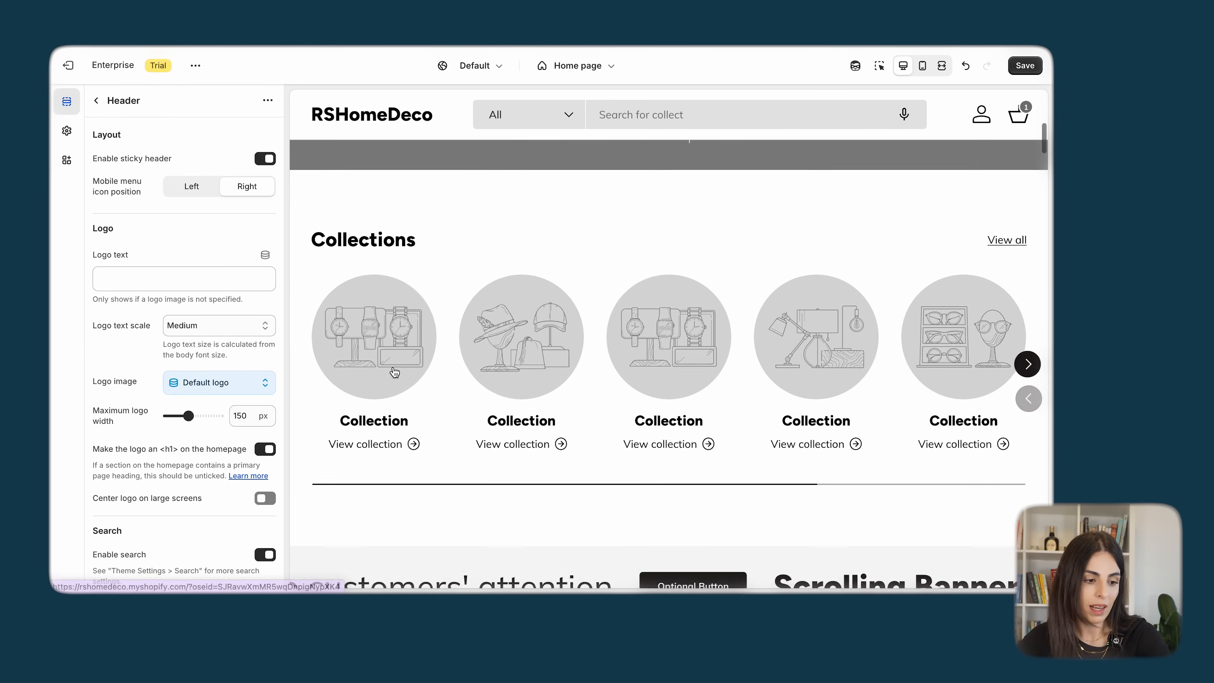
{"action": "scroll", "coordinate": [393, 367], "scroll_direction": "up", "scroll_amount": 9}
{"action": "scroll", "coordinate": [392, 366], "scroll_direction": "down", "scroll_amount": 3}
{"action": "scroll", "coordinate": [393, 366], "scroll_direction": "down", "scroll_amount": 8}
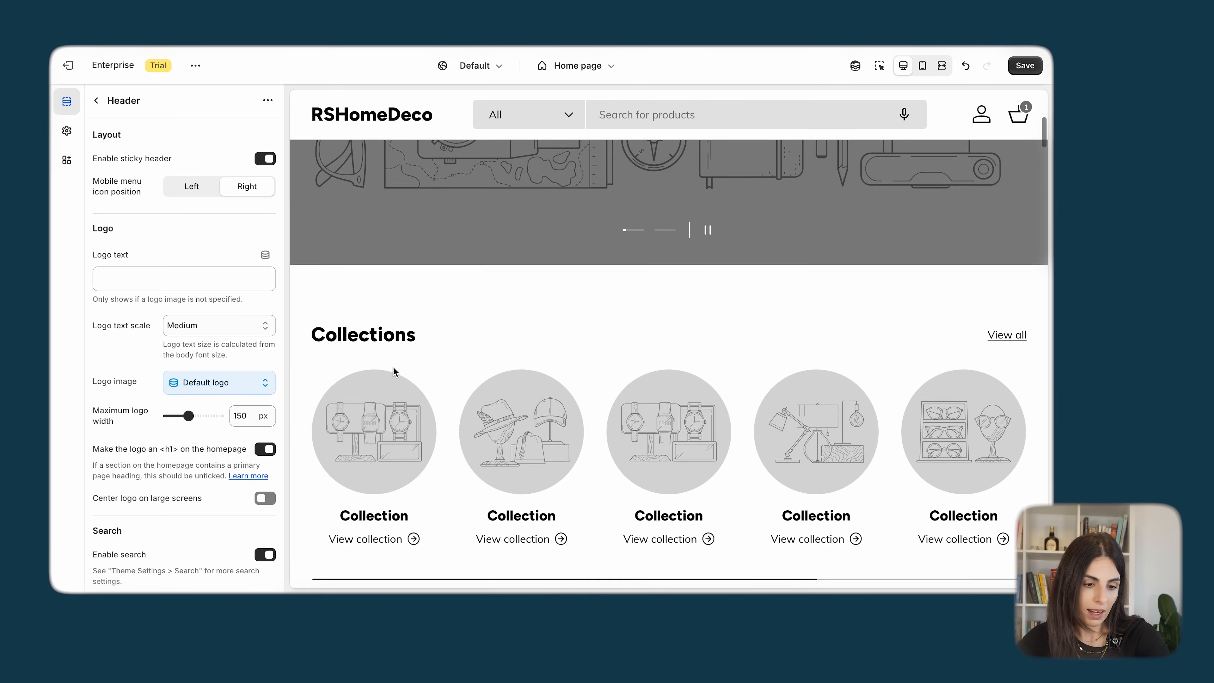
{"action": "scroll", "coordinate": [452, 245], "scroll_direction": "up", "scroll_amount": 9}
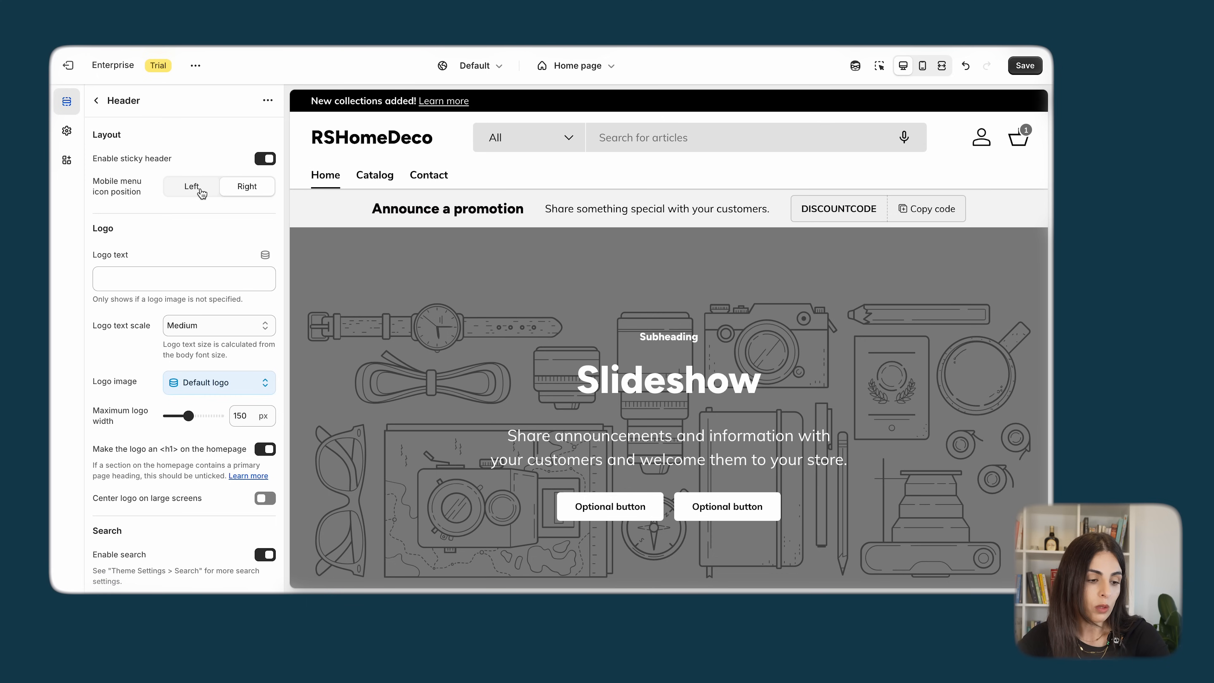
{"action": "left_click", "coordinate": [923, 67]}
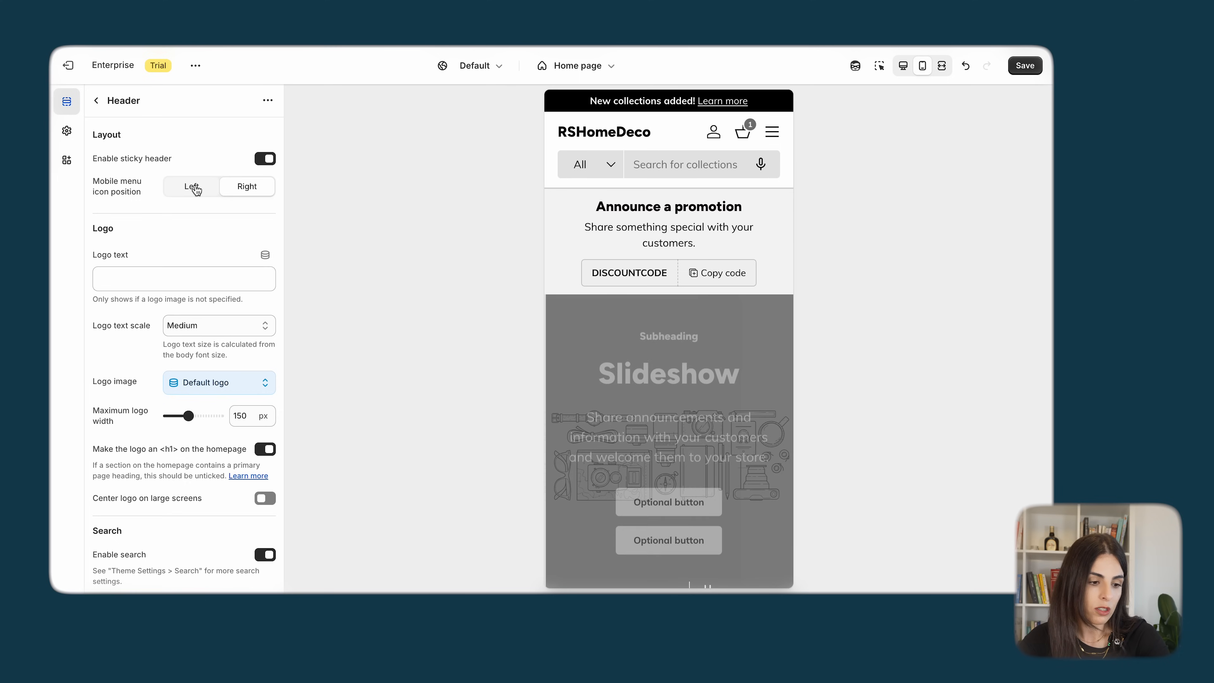
{"action": "left_click", "coordinate": [901, 69]}
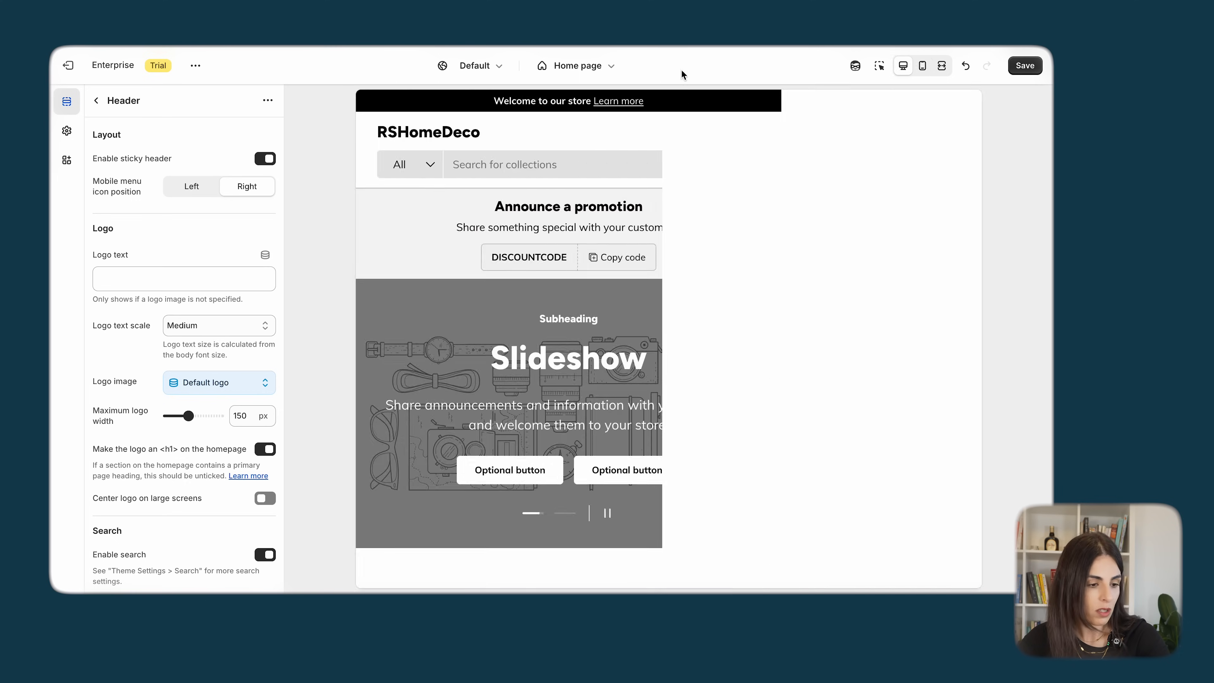
- Set the maximum logo width in the Header section to 170 px
{"action": "scroll", "coordinate": [192, 205], "scroll_direction": "down", "scroll_amount": 2}
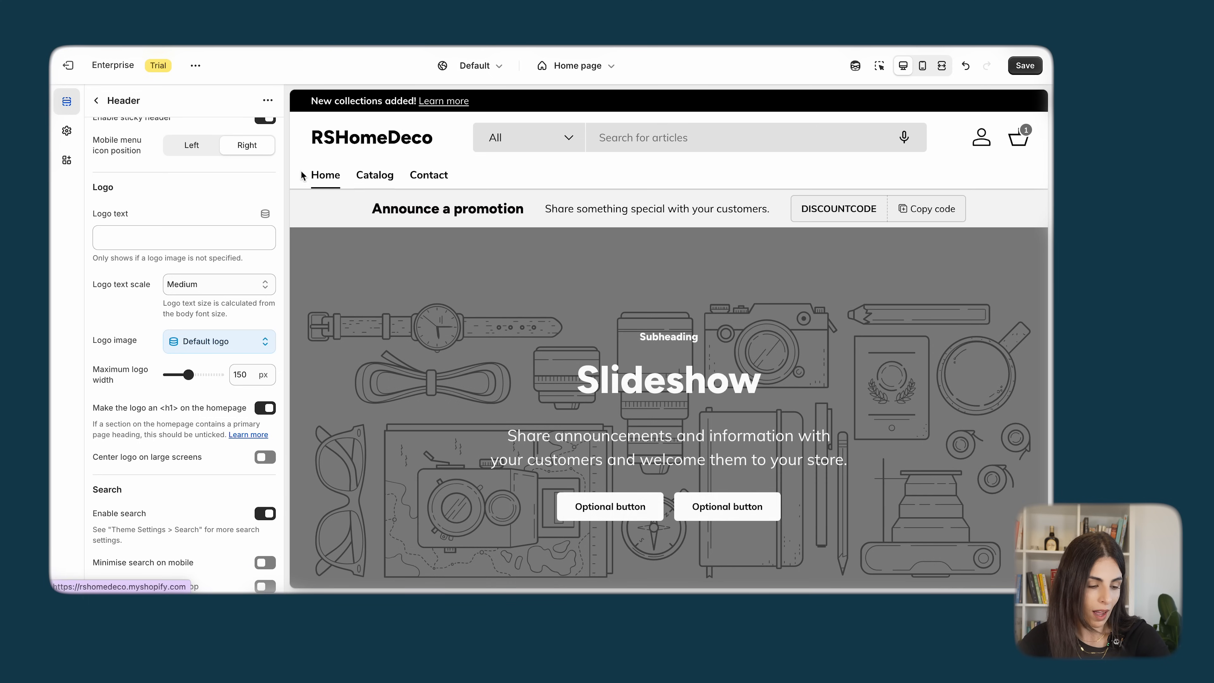
{"action": "scroll", "coordinate": [162, 382], "scroll_direction": "down", "scroll_amount": 1}
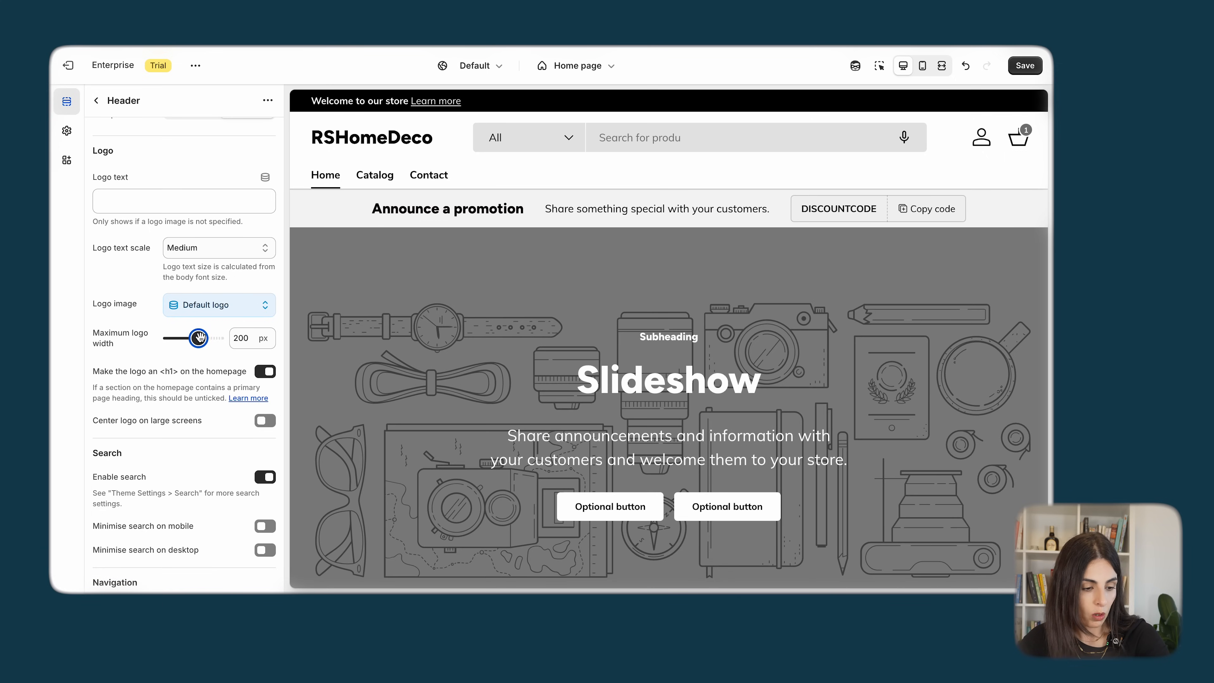
{"action": "left_click_drag", "start_coordinate": [202, 338], "coordinate": [193, 338]}
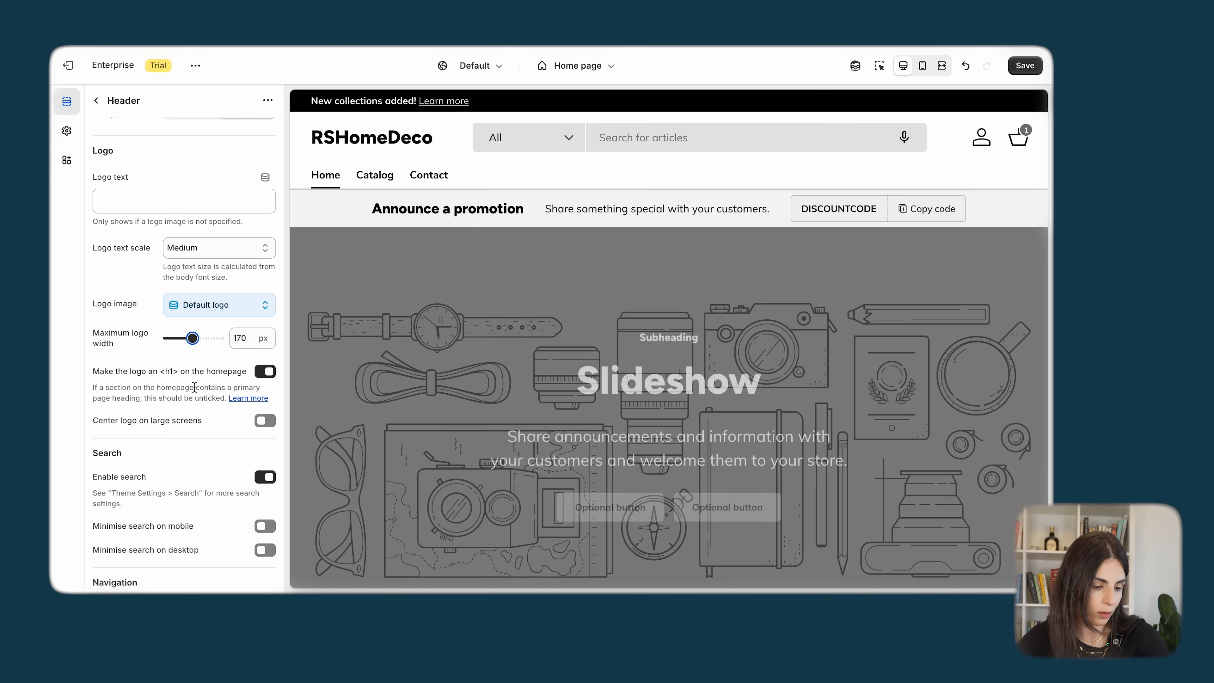
- Try centering the logo on large screens and disabling the header search, reverting each setting after previewing it
{"action": "scroll", "coordinate": [194, 387], "scroll_direction": "down", "scroll_amount": 3}
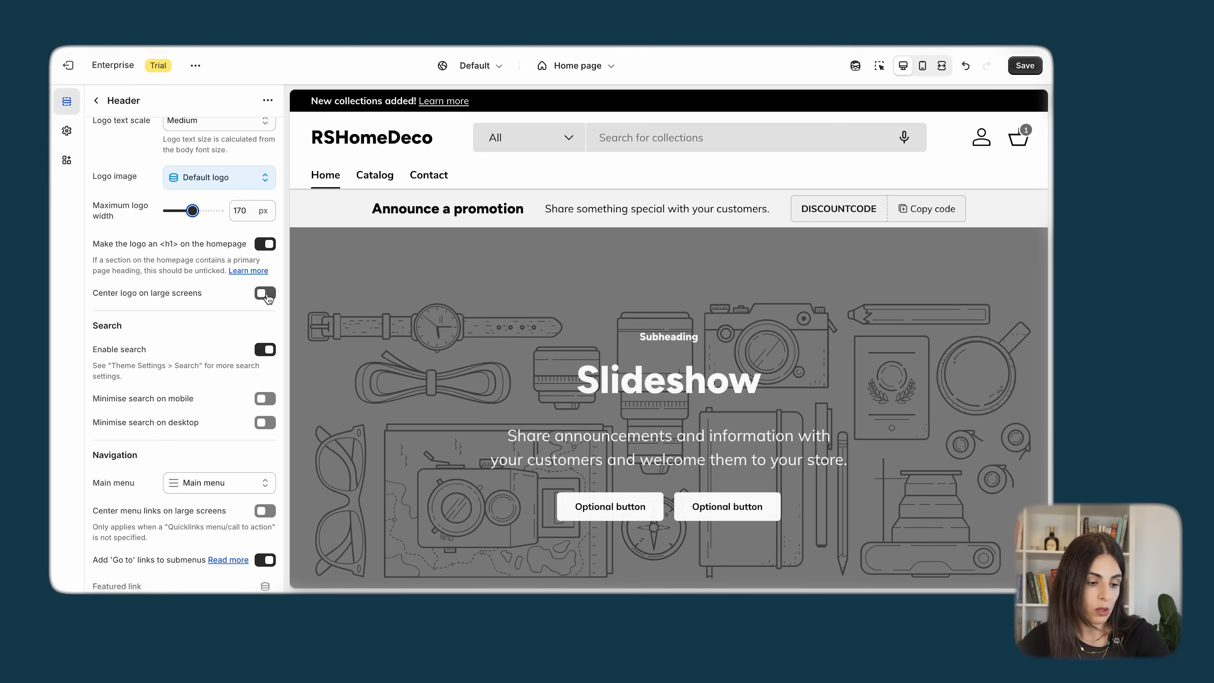
{"action": "left_click", "coordinate": [262, 299]}
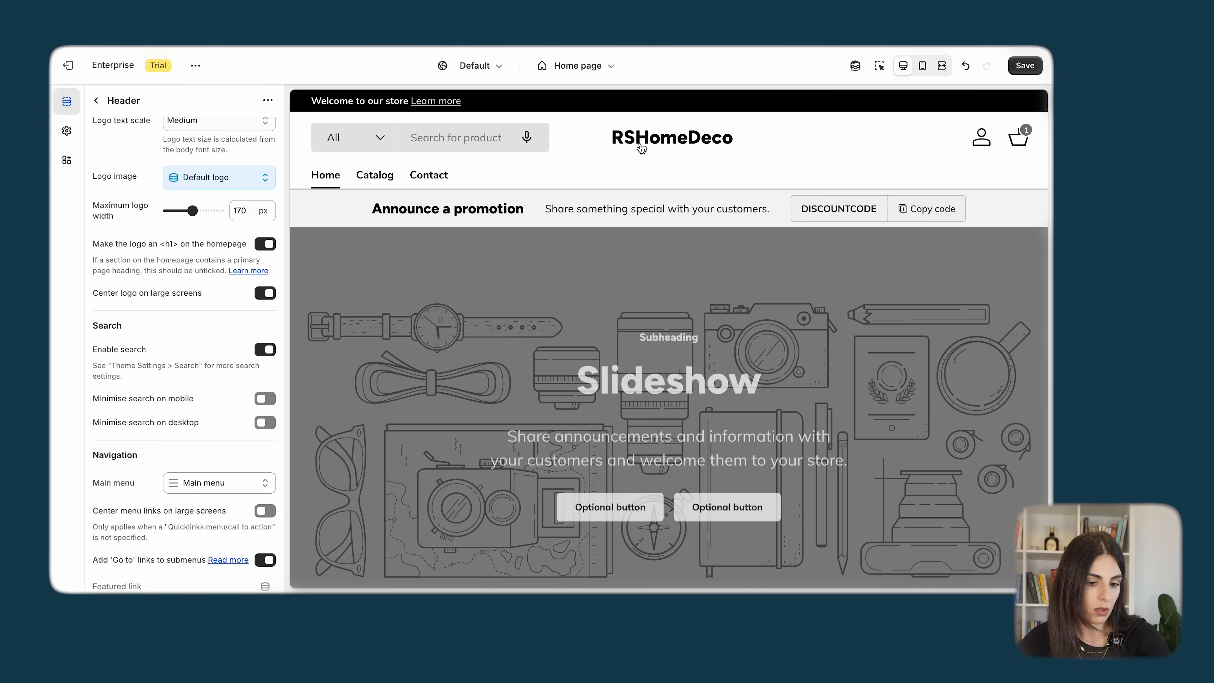
{"action": "left_click", "coordinate": [263, 292]}
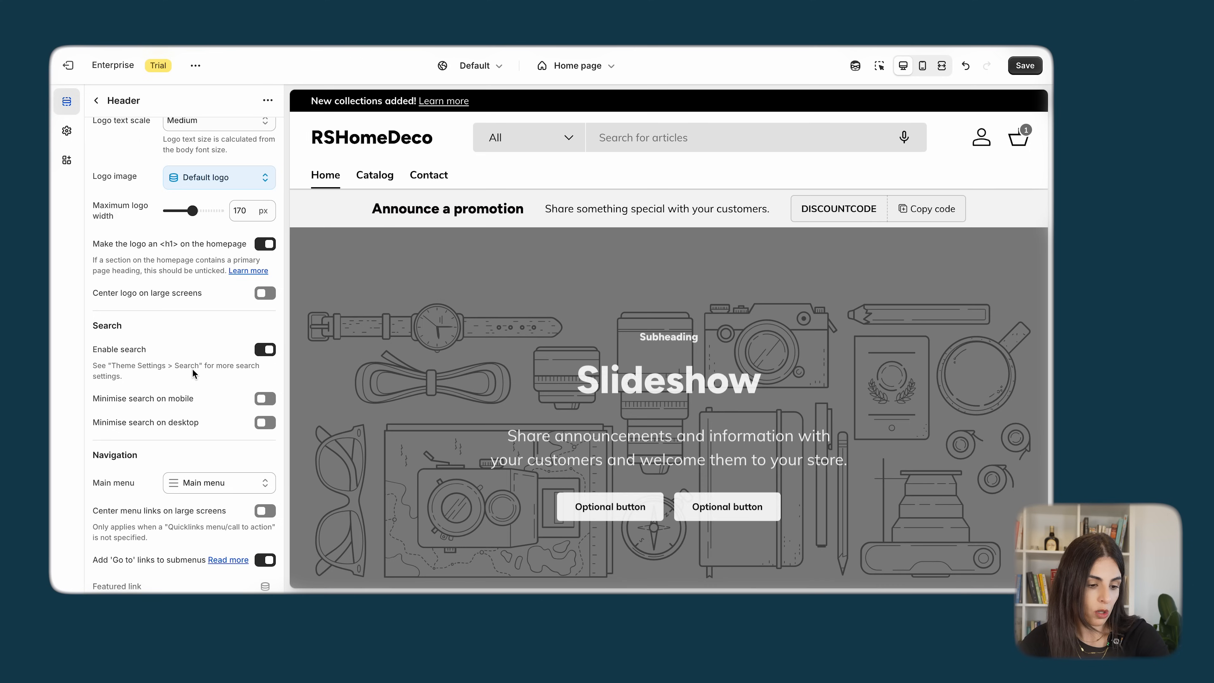
{"action": "left_click", "coordinate": [263, 352]}
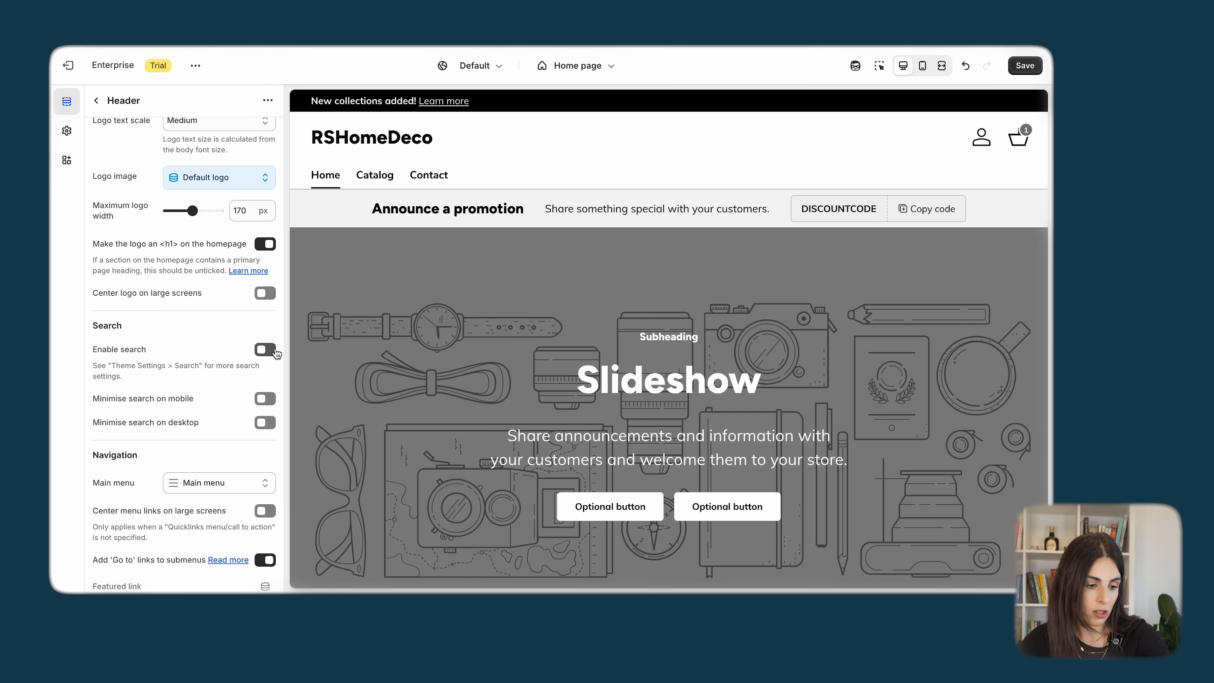
{"action": "left_click", "coordinate": [264, 350]}
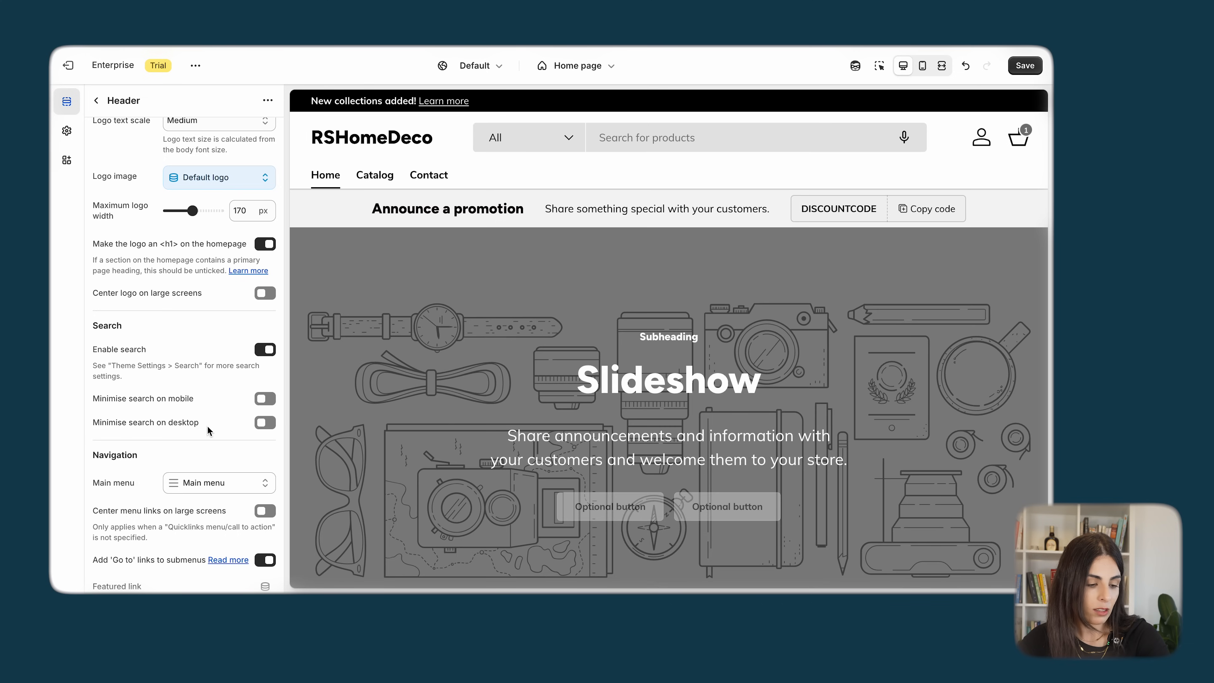
- Minimise the header search on mobile, check it in the mobile preview, return to the desktop preview and save the theme changes
{"action": "scroll", "coordinate": [207, 425], "scroll_direction": "down", "scroll_amount": 1}
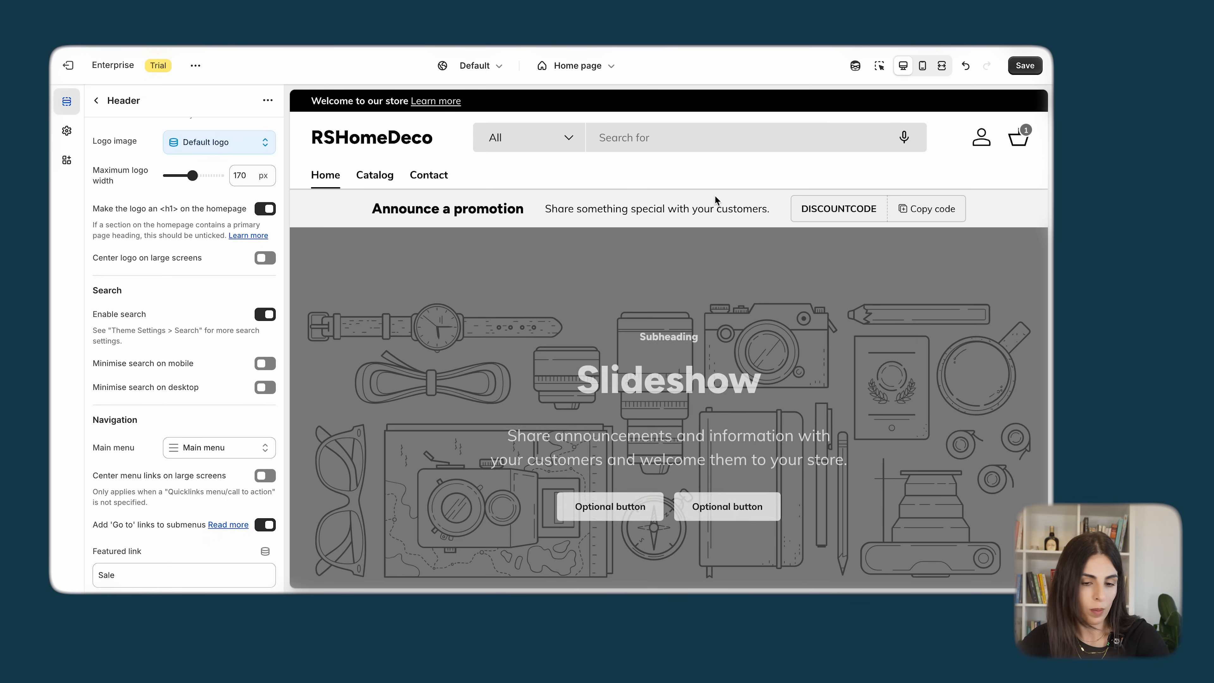
{"action": "left_click", "coordinate": [923, 66]}
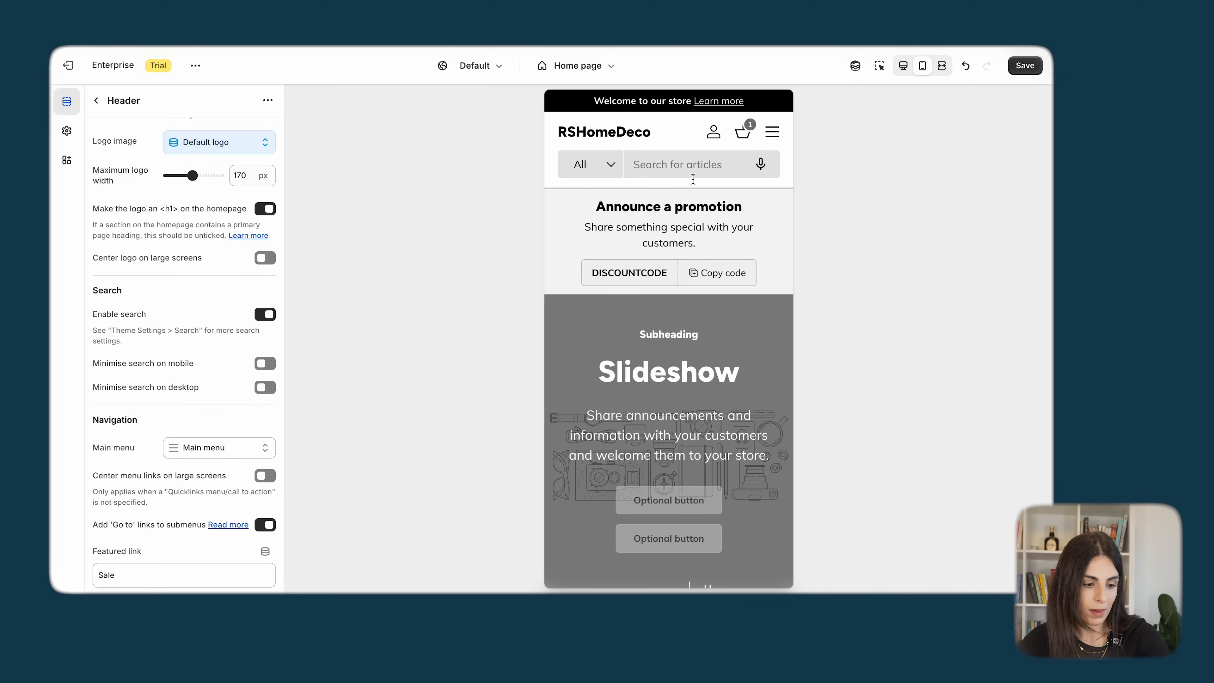
{"action": "left_click", "coordinate": [263, 361]}
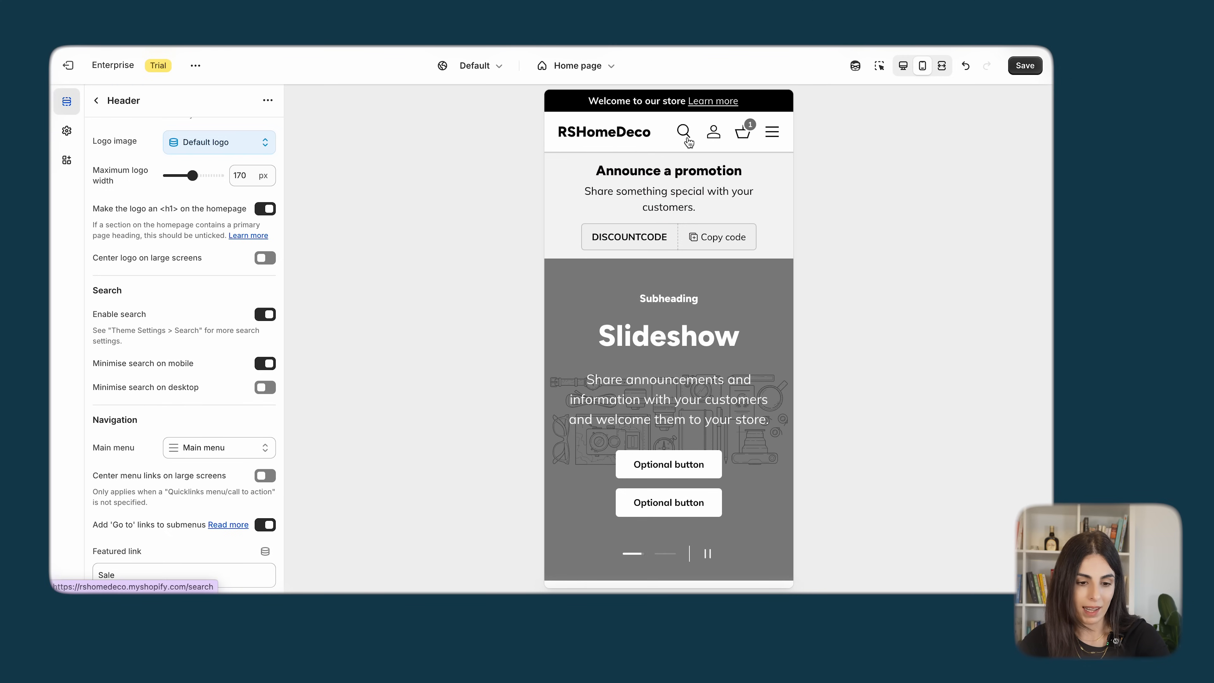
{"action": "left_click", "coordinate": [903, 66]}
{"action": "scroll", "coordinate": [210, 421], "scroll_direction": "down", "scroll_amount": 6}
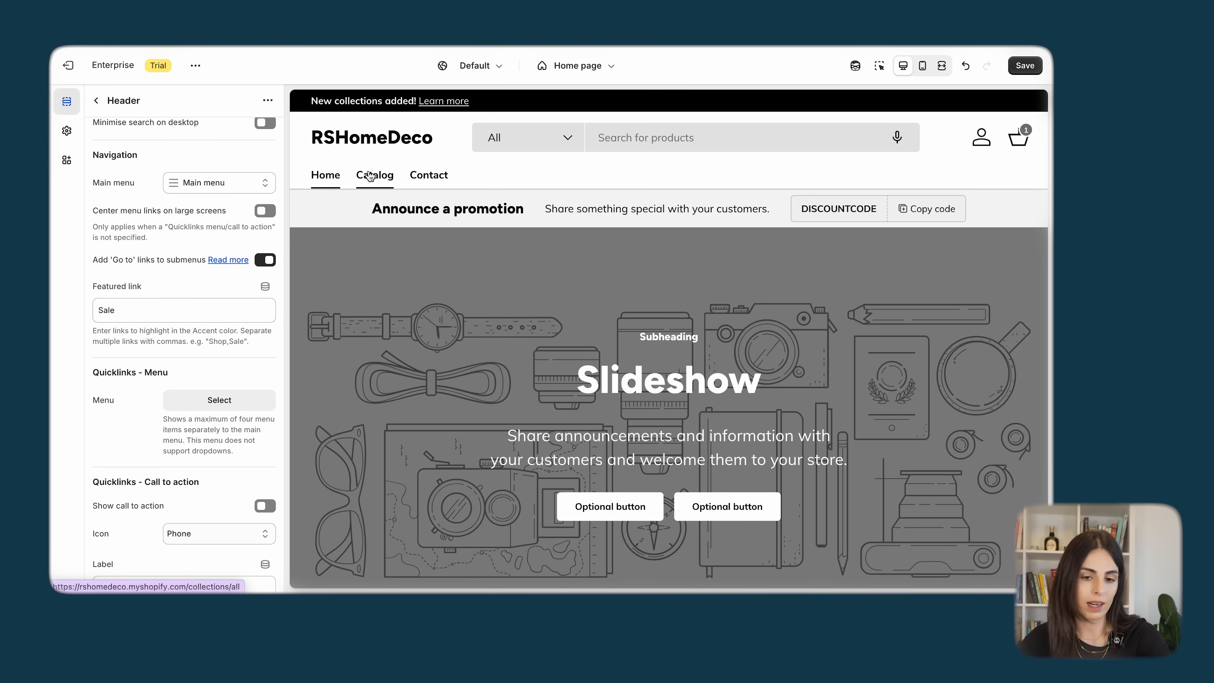
{"action": "left_click", "coordinate": [1024, 66]}
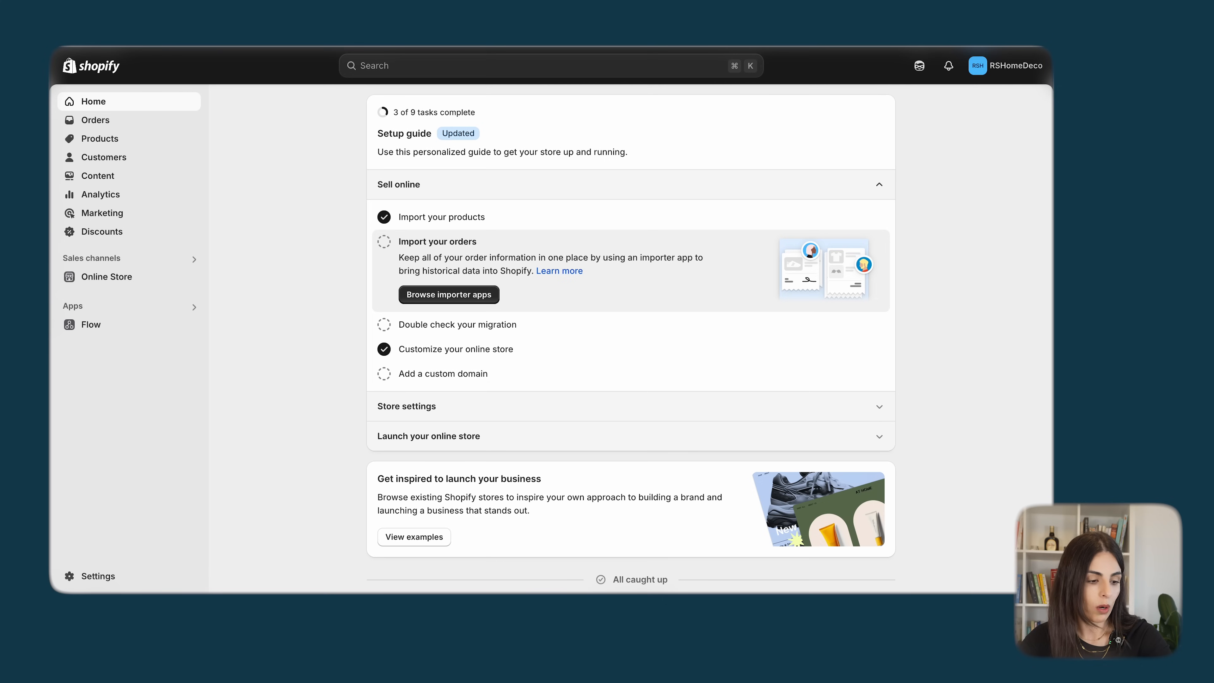
- Switch to the Shopify admin, view the store's product collections and open the store's navigation menus
{"action": "left_click", "coordinate": [115, 276]}
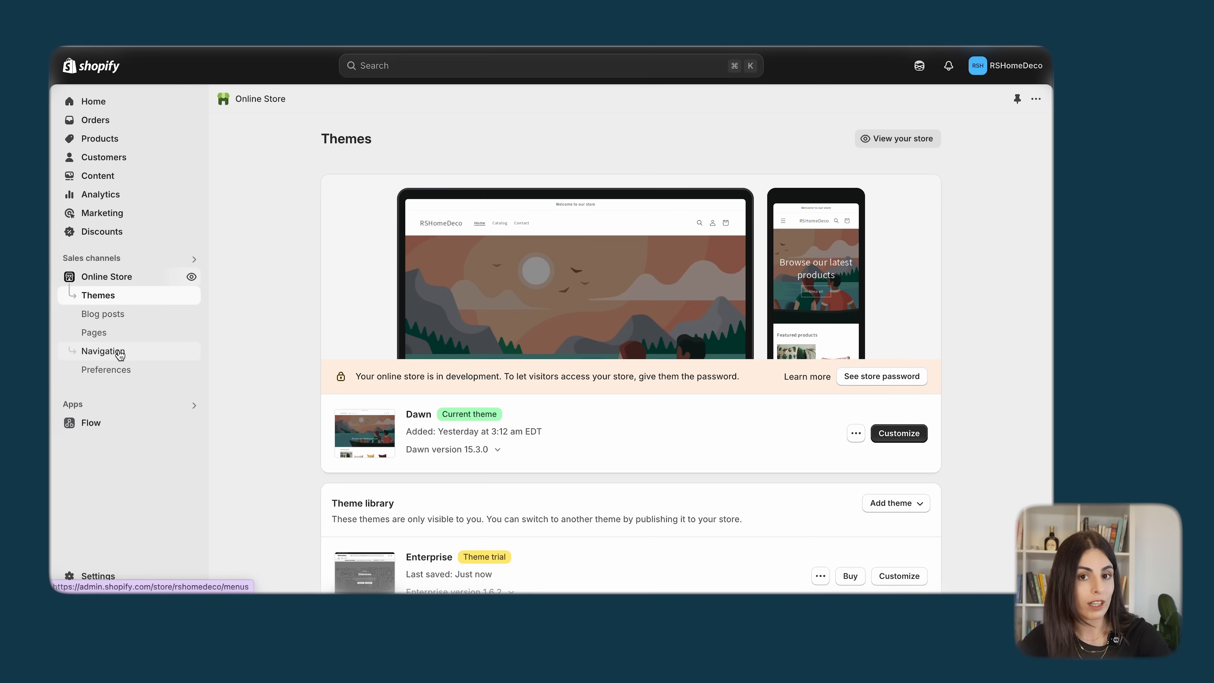
{"action": "left_click", "coordinate": [111, 139]}
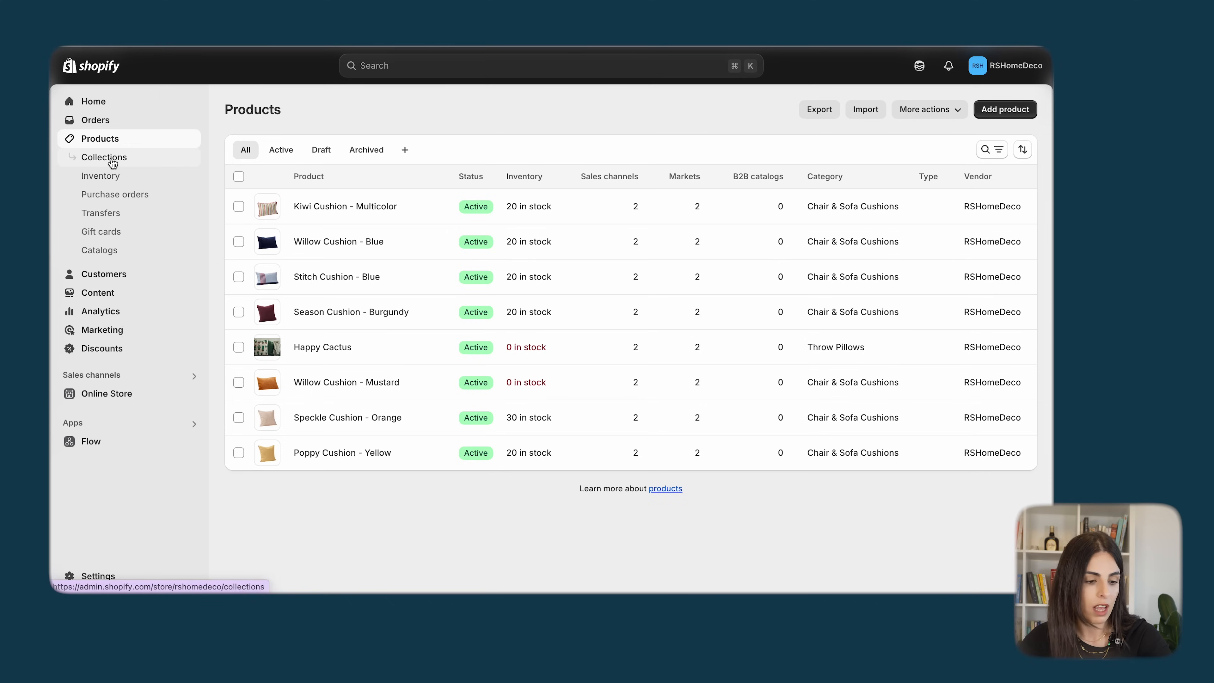
{"action": "left_click", "coordinate": [103, 157]}
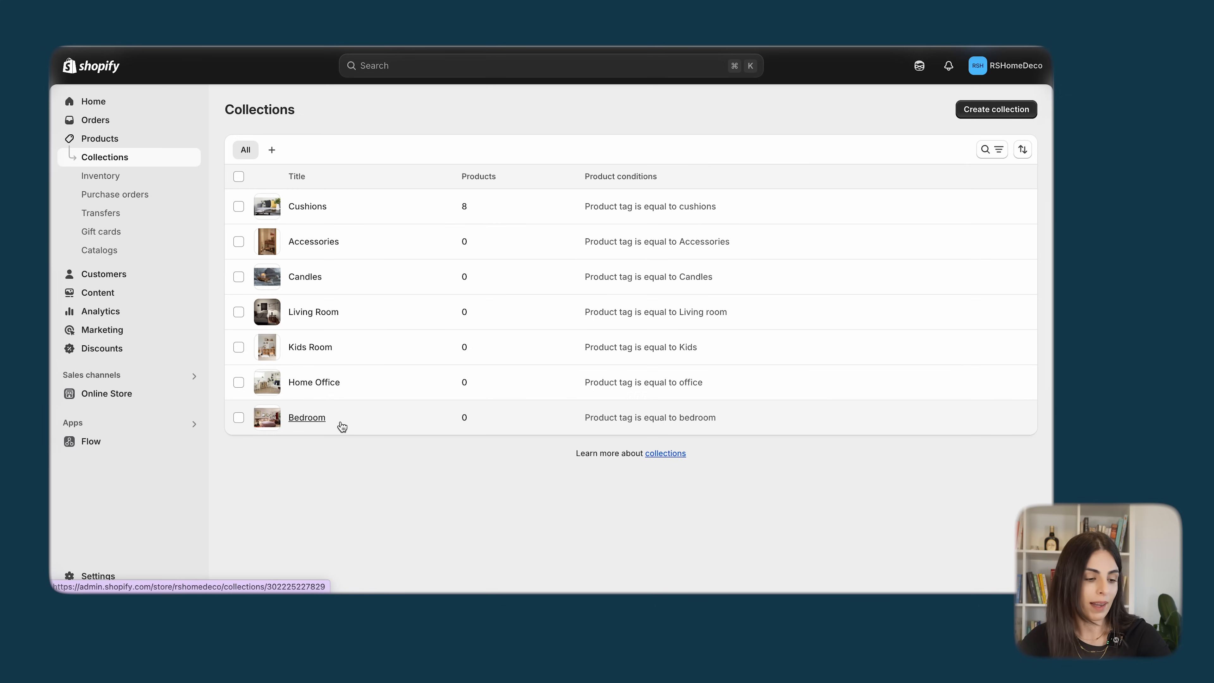
{"action": "left_click", "coordinate": [130, 395]}
{"action": "left_click", "coordinate": [116, 352]}
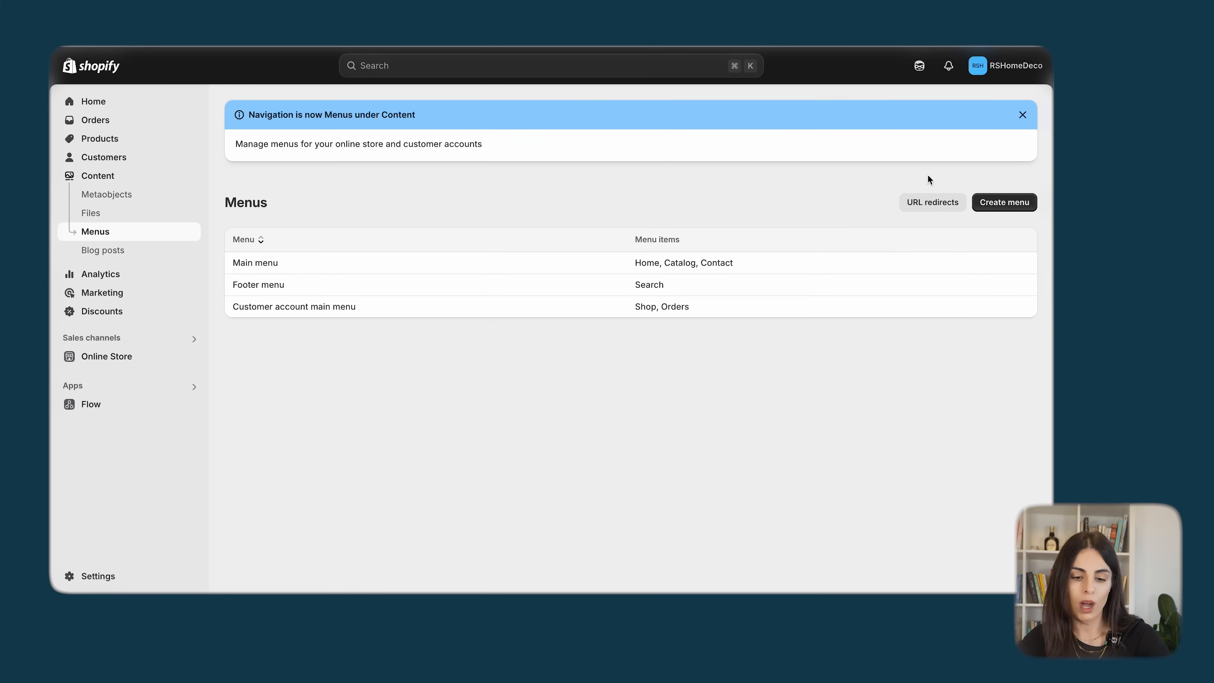
- Create a new navigation menu named "RS-Main Menu"
{"action": "left_click", "coordinate": [1002, 208]}
{"action": "left_click", "coordinate": [531, 167]}
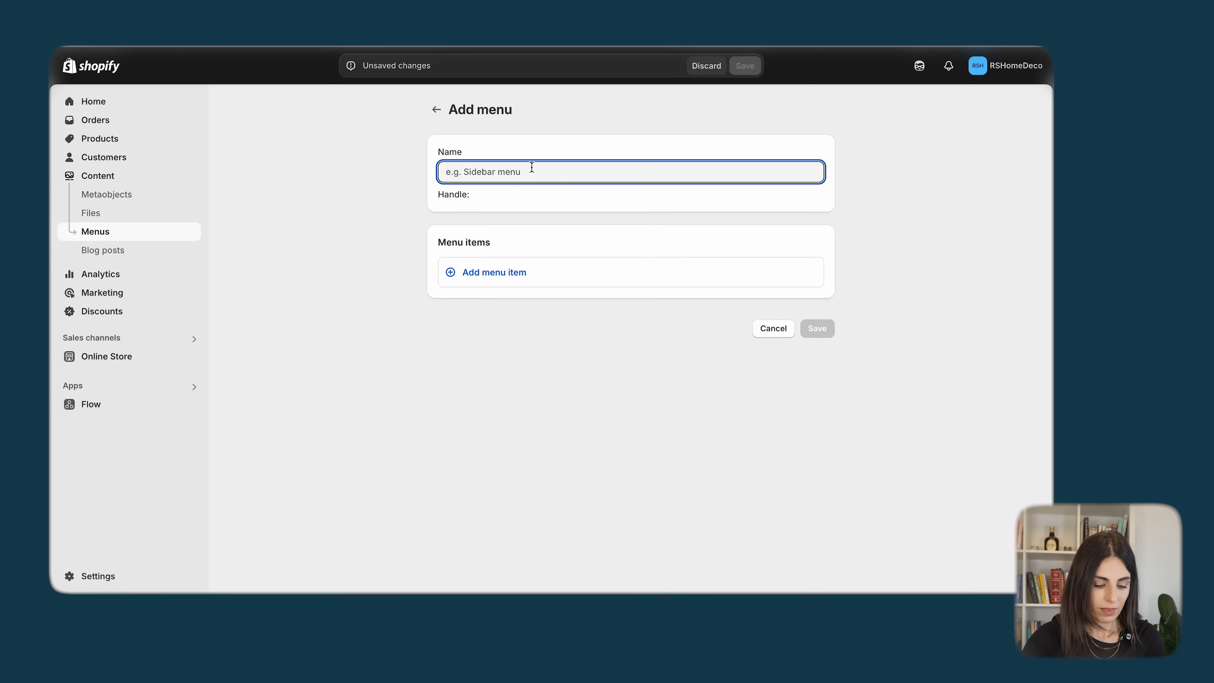
{"action": "type", "text": "RS-Main Menu"}
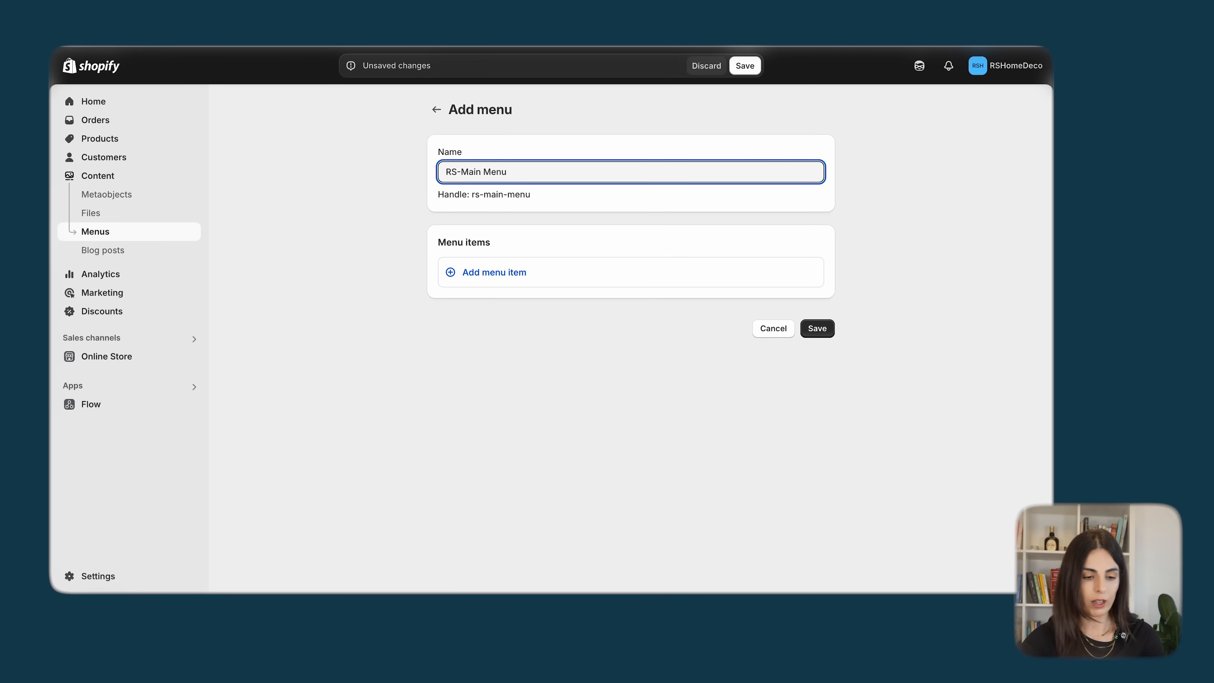
- Add a top-level menu item labelled "Shop" with # as its link
{"action": "left_click", "coordinate": [485, 278]}
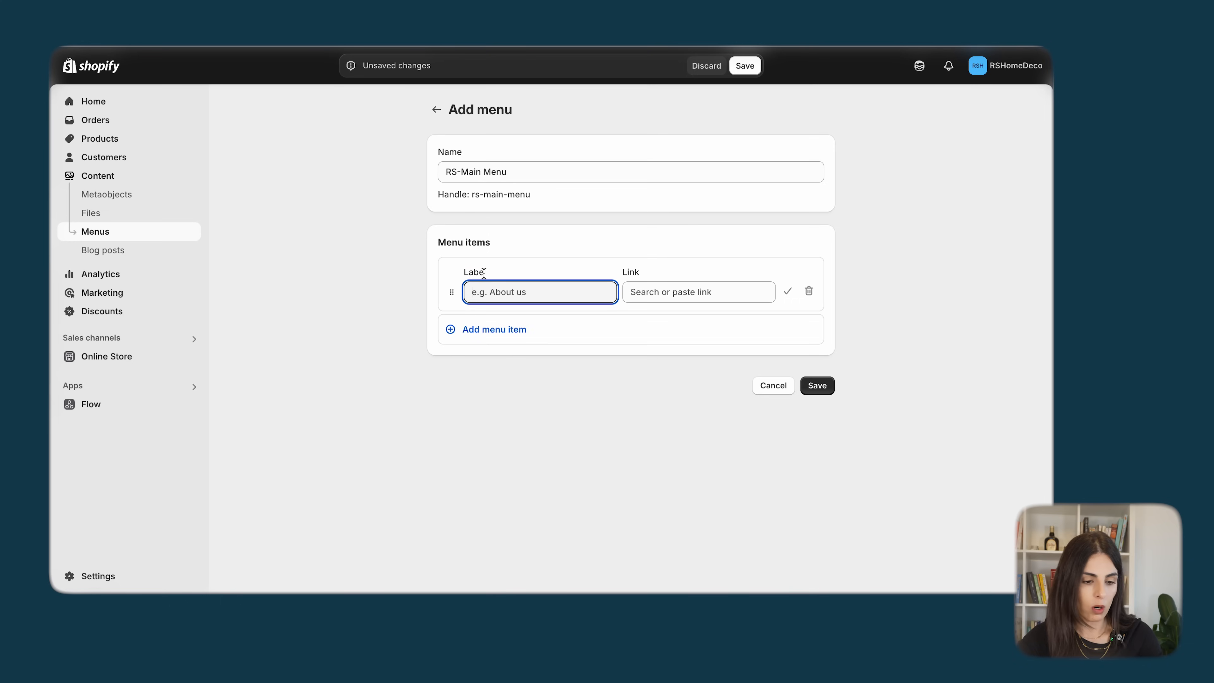
{"action": "type", "text": "Shop"}
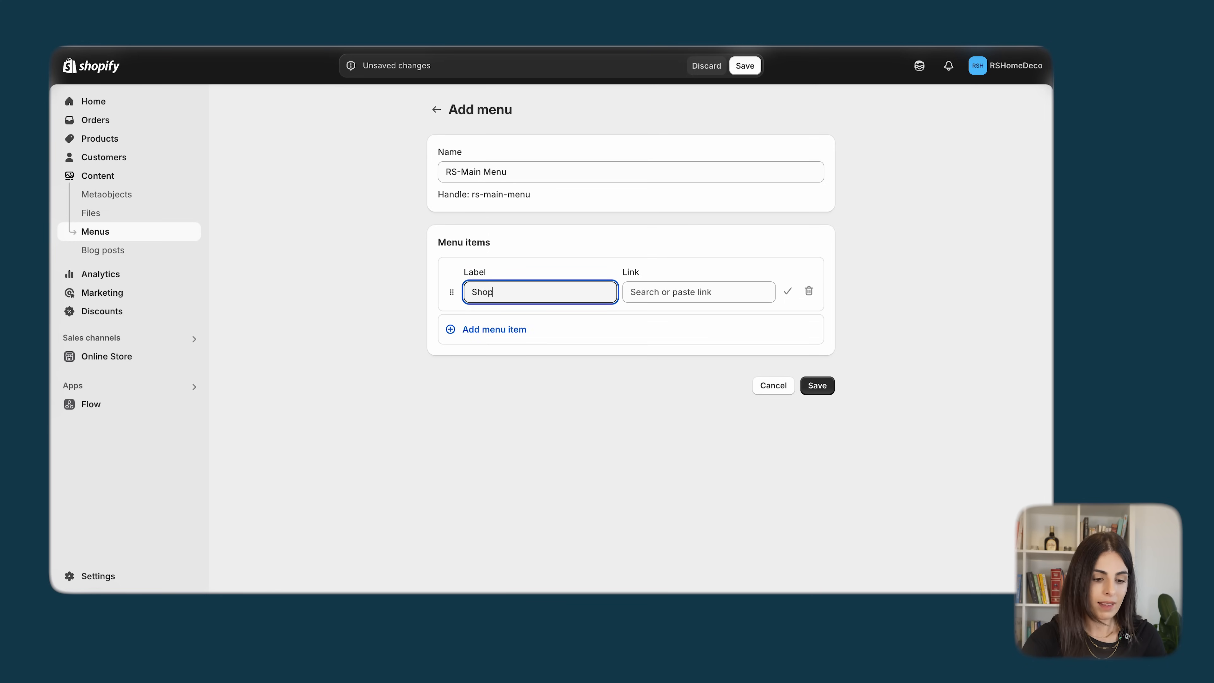
{"action": "left_click", "coordinate": [668, 293]}
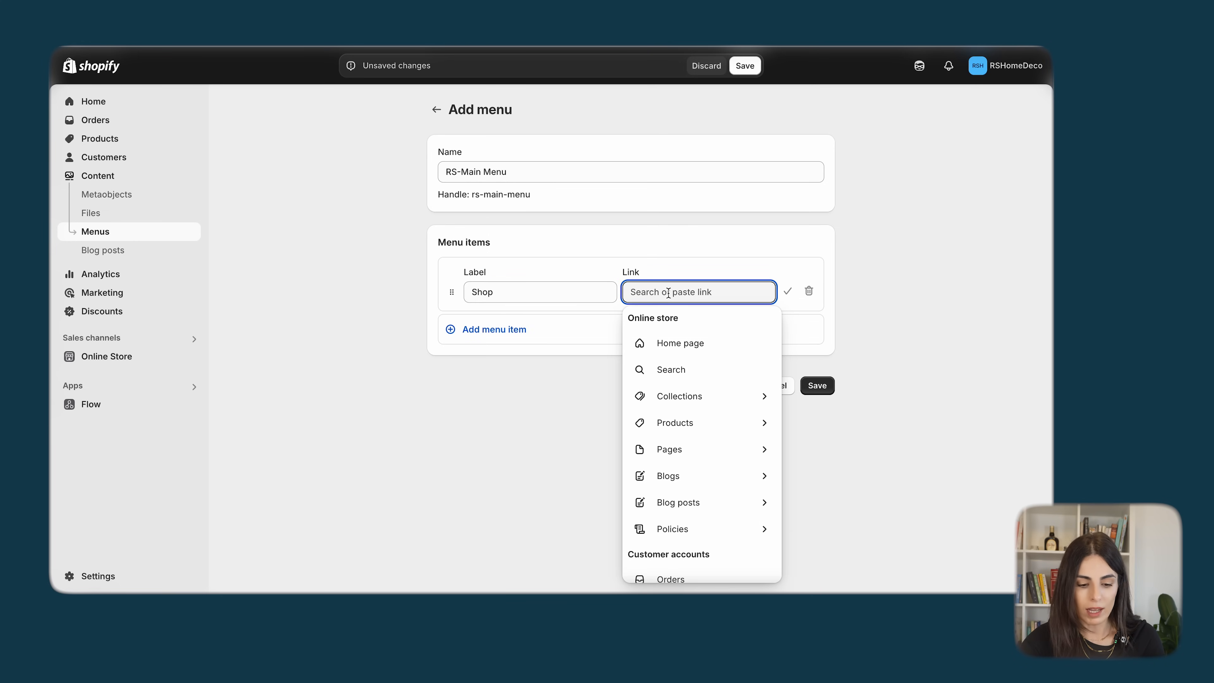
{"action": "type", "text": "#"}
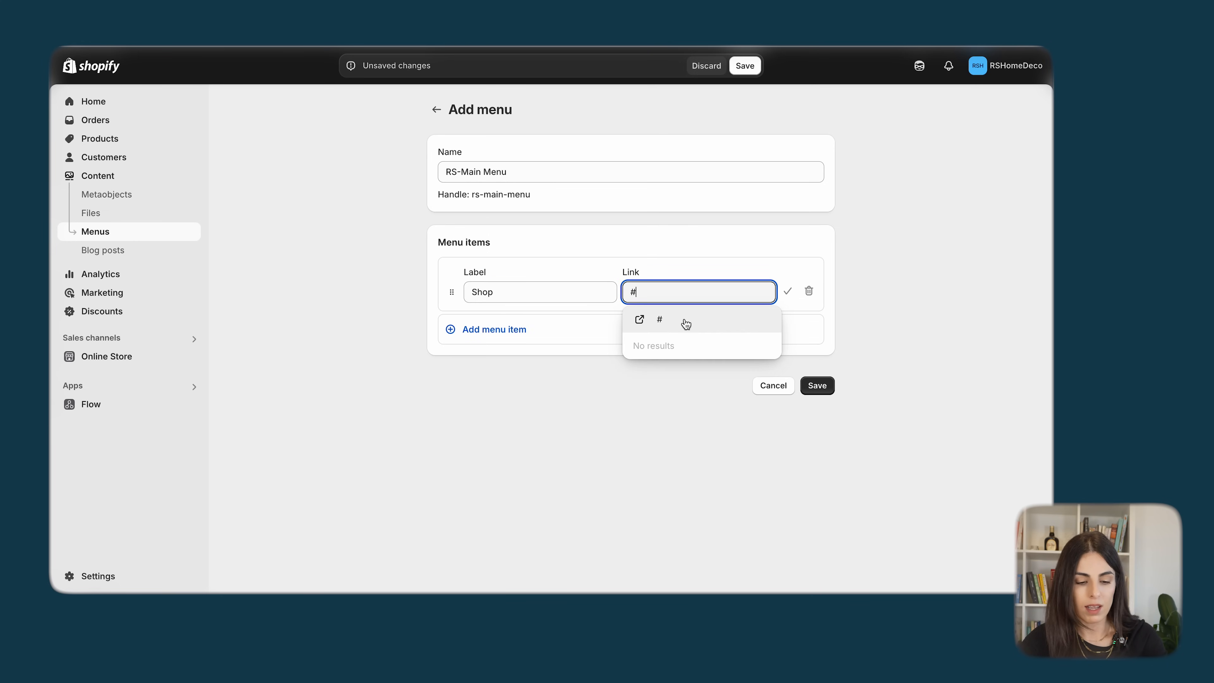
{"action": "left_click", "coordinate": [685, 324]}
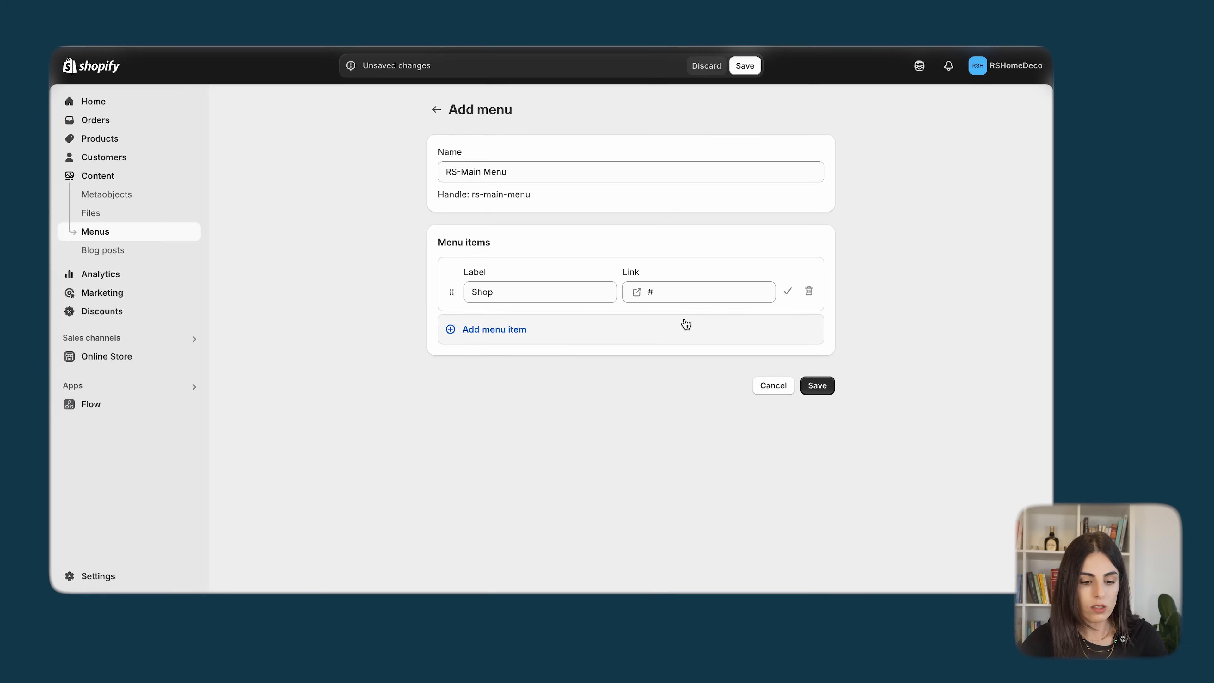
- Add a "Shop By Room" menu item with # as its link and nest it under Shop
{"action": "left_click", "coordinate": [555, 339]}
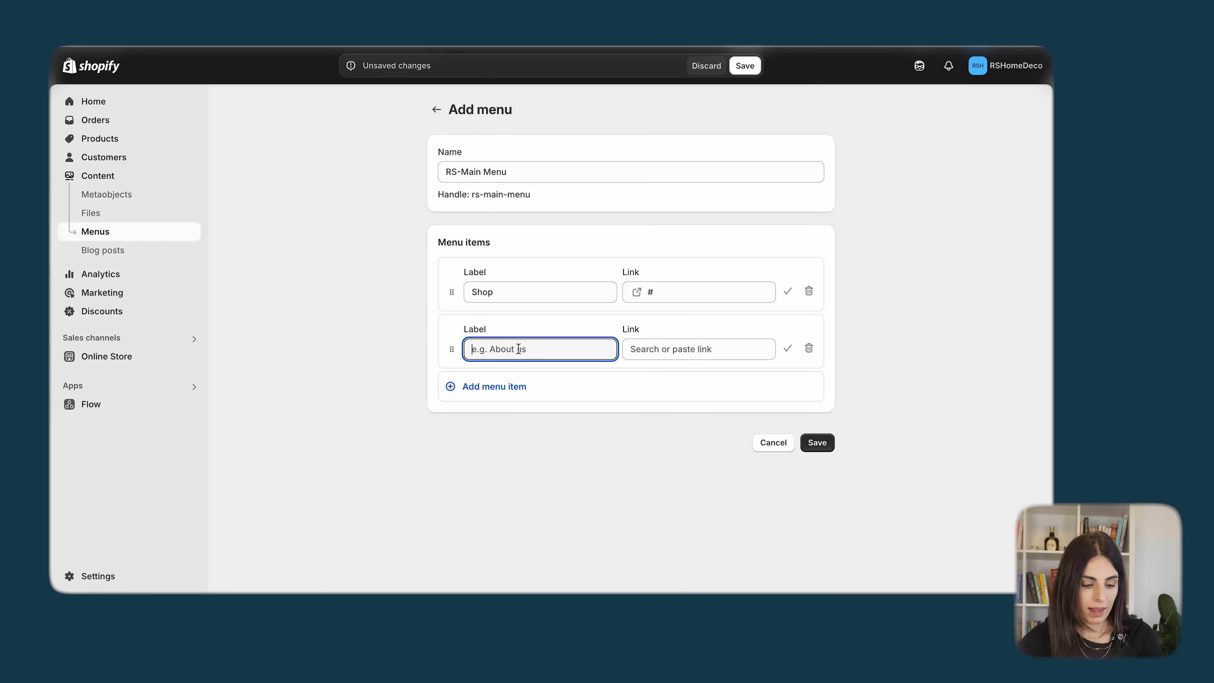
{"action": "type", "text": "Shop By Room"}
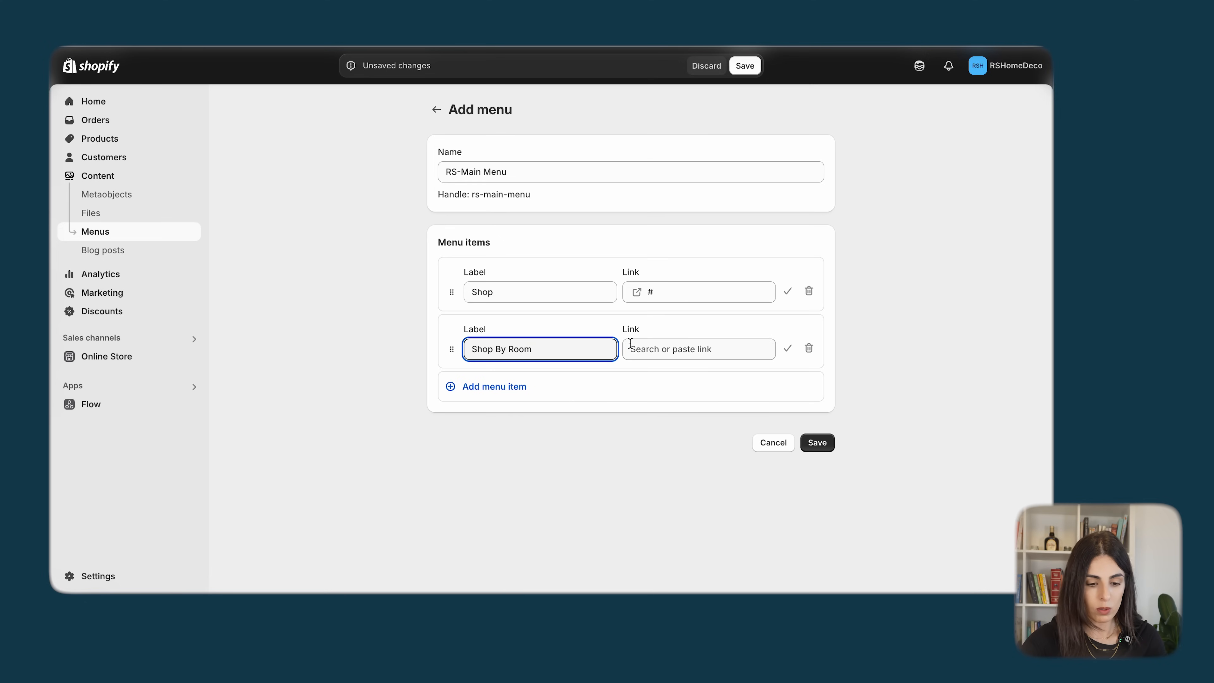
{"action": "left_click", "coordinate": [665, 348]}
{"action": "type", "text": "#"}
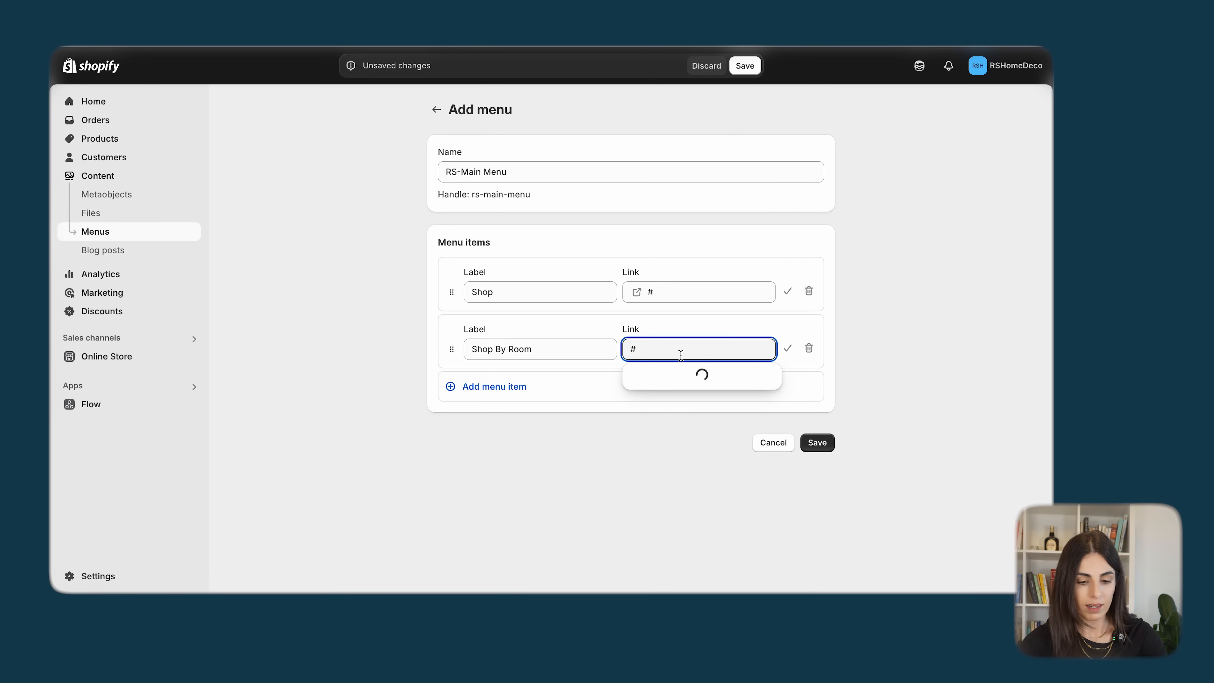
{"action": "left_click", "coordinate": [708, 386]}
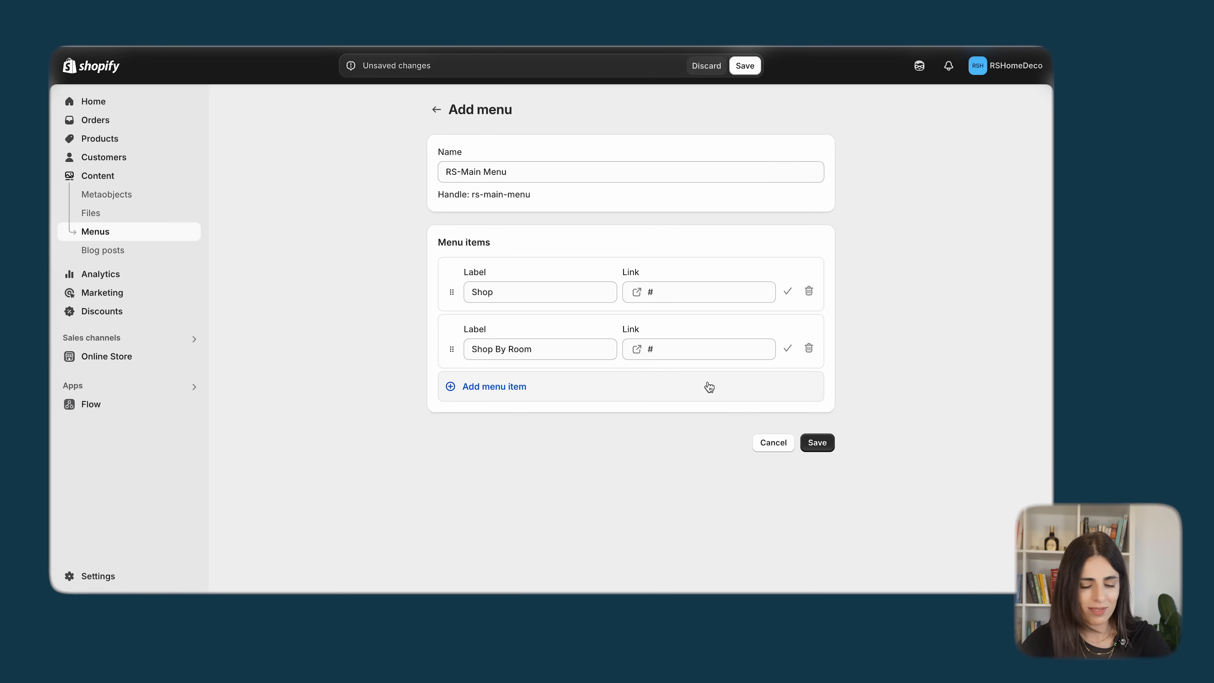
{"action": "left_click", "coordinate": [787, 348]}
{"action": "left_click", "coordinate": [788, 292]}
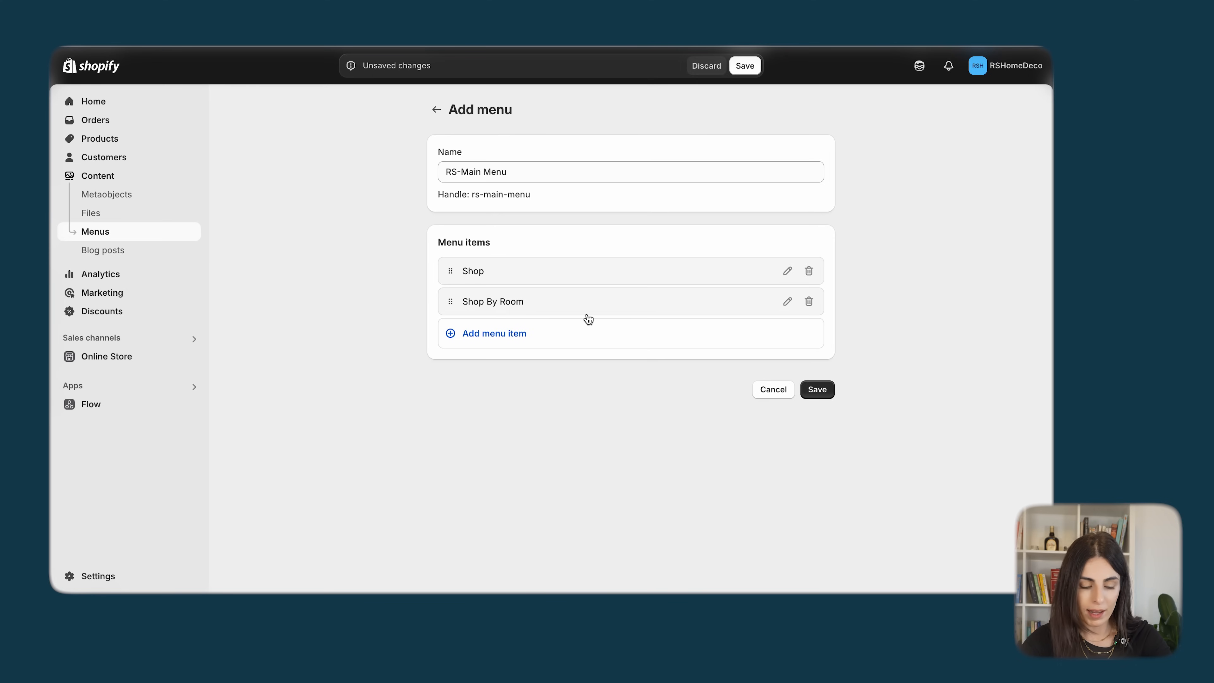
{"action": "left_click_drag", "start_coordinate": [450, 302], "coordinate": [476, 316]}
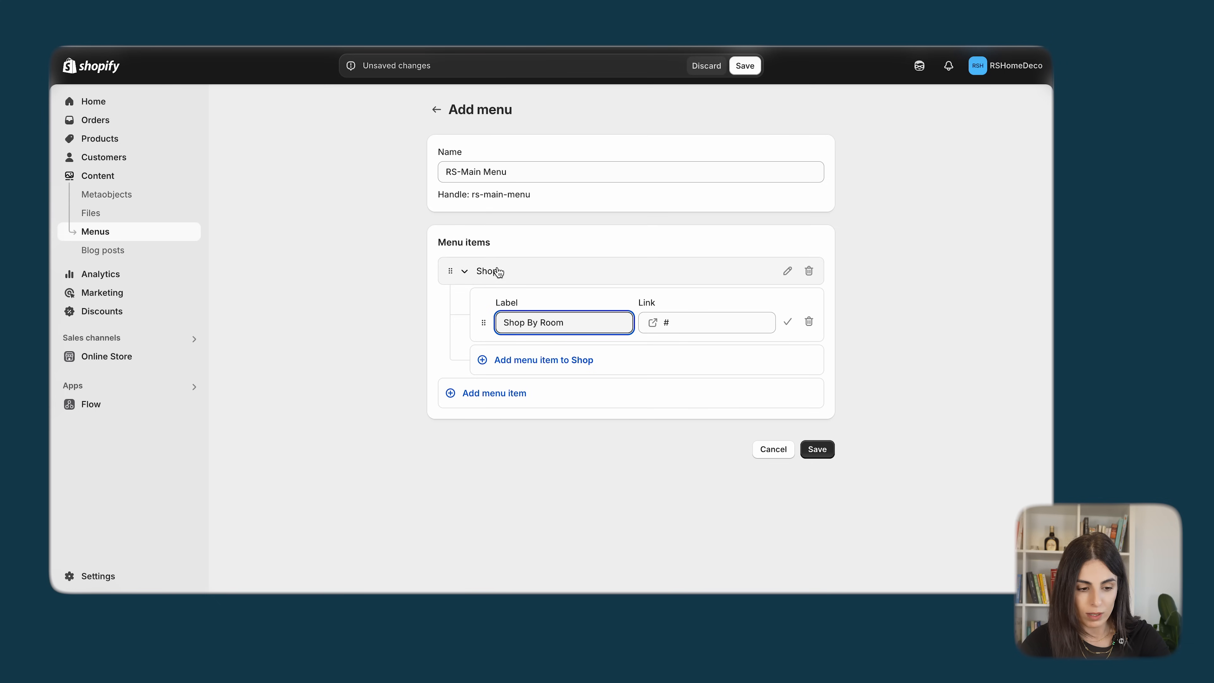
- Add a "Bedroom" item under Shop and link it to the Bedroom collection
{"action": "left_click", "coordinate": [492, 365]}
{"action": "type", "text": "BE"}
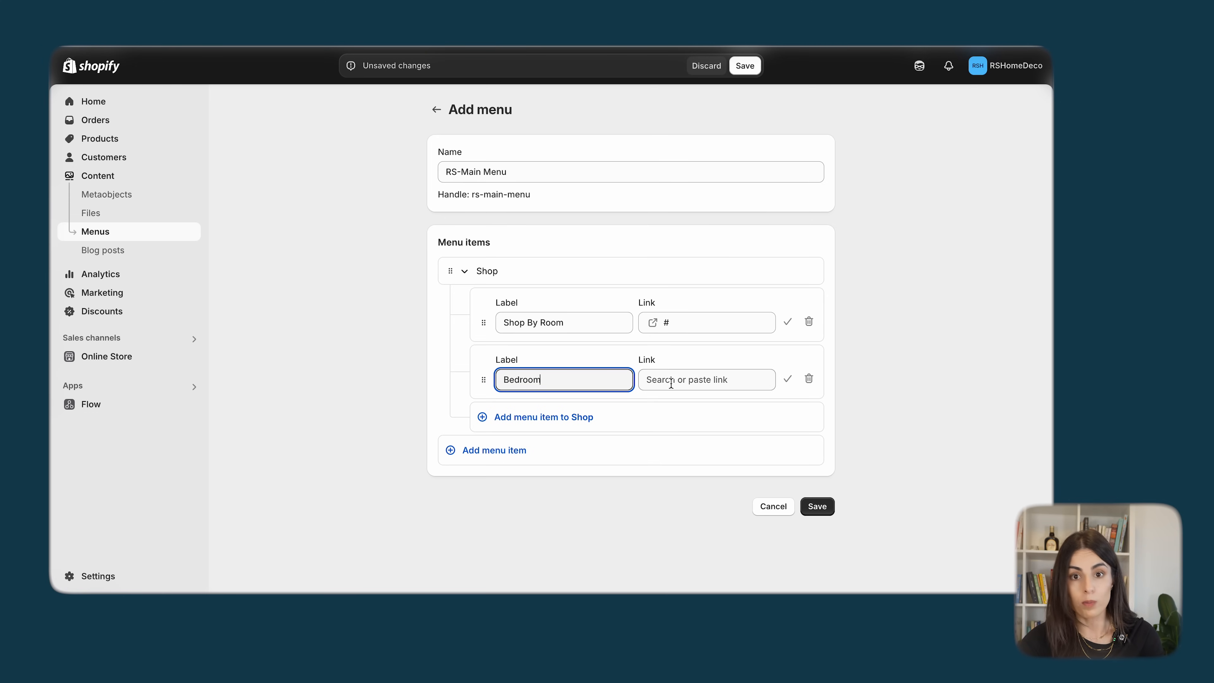
{"action": "left_click", "coordinate": [696, 382]}
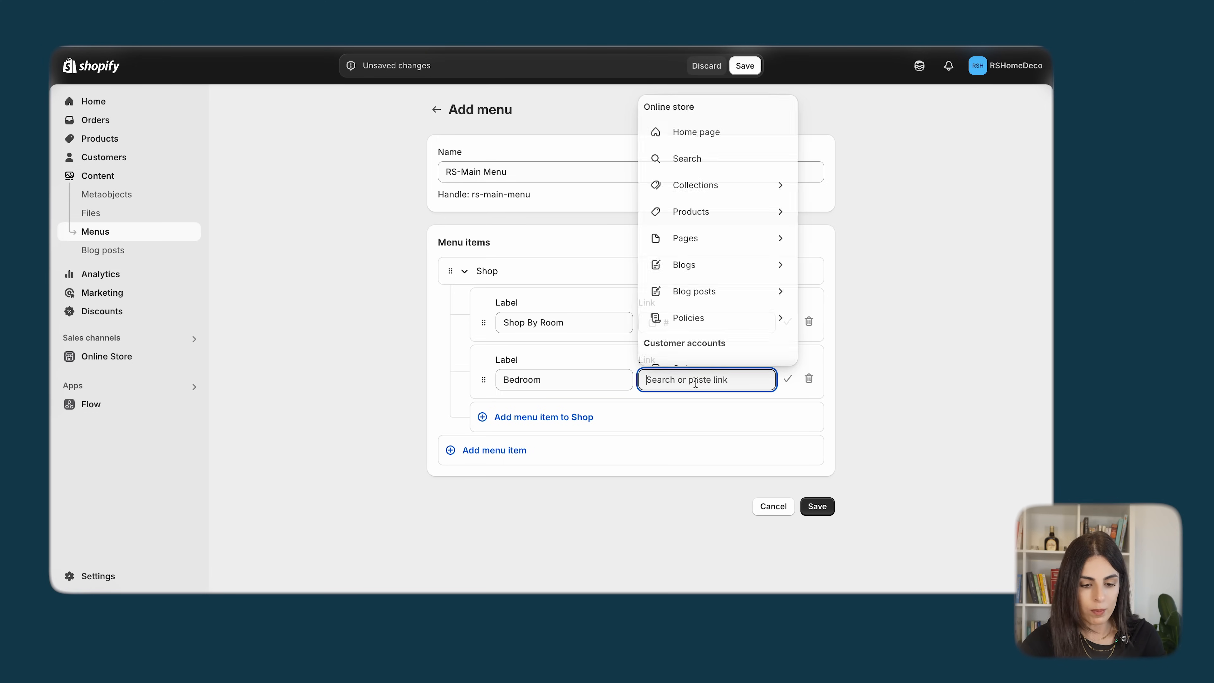
{"action": "left_click", "coordinate": [699, 181]}
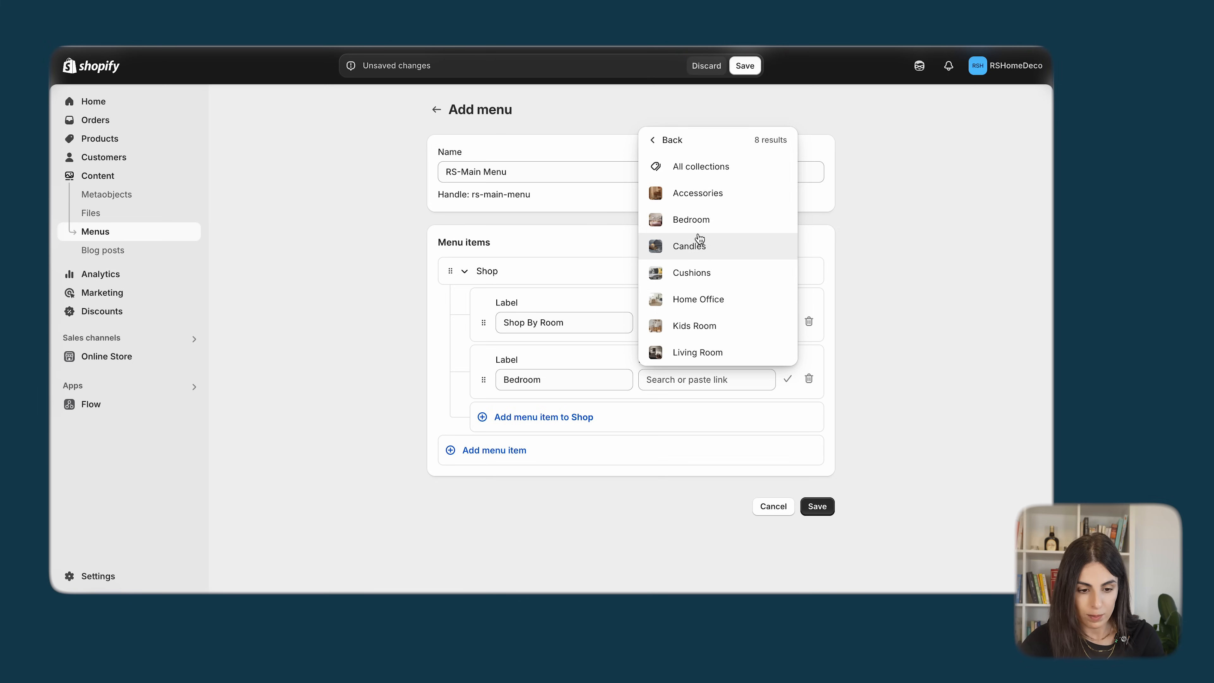
{"action": "left_click", "coordinate": [696, 223]}
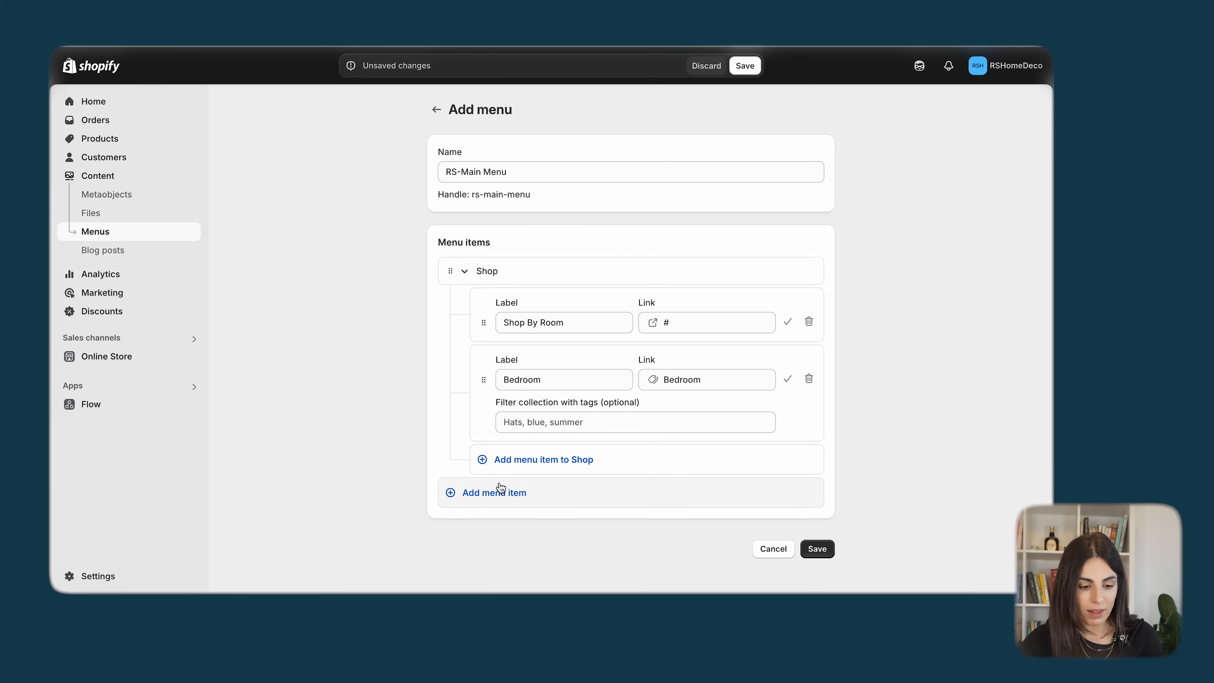
- Confirm the Bedroom item and add a "Kids Room" item under Shop, linked to the Kids Room collection
{"action": "left_click", "coordinate": [503, 460]}
{"action": "left_click", "coordinate": [788, 378]}
{"action": "left_click", "coordinate": [564, 410]}
{"action": "type", "text": "Kids R"}
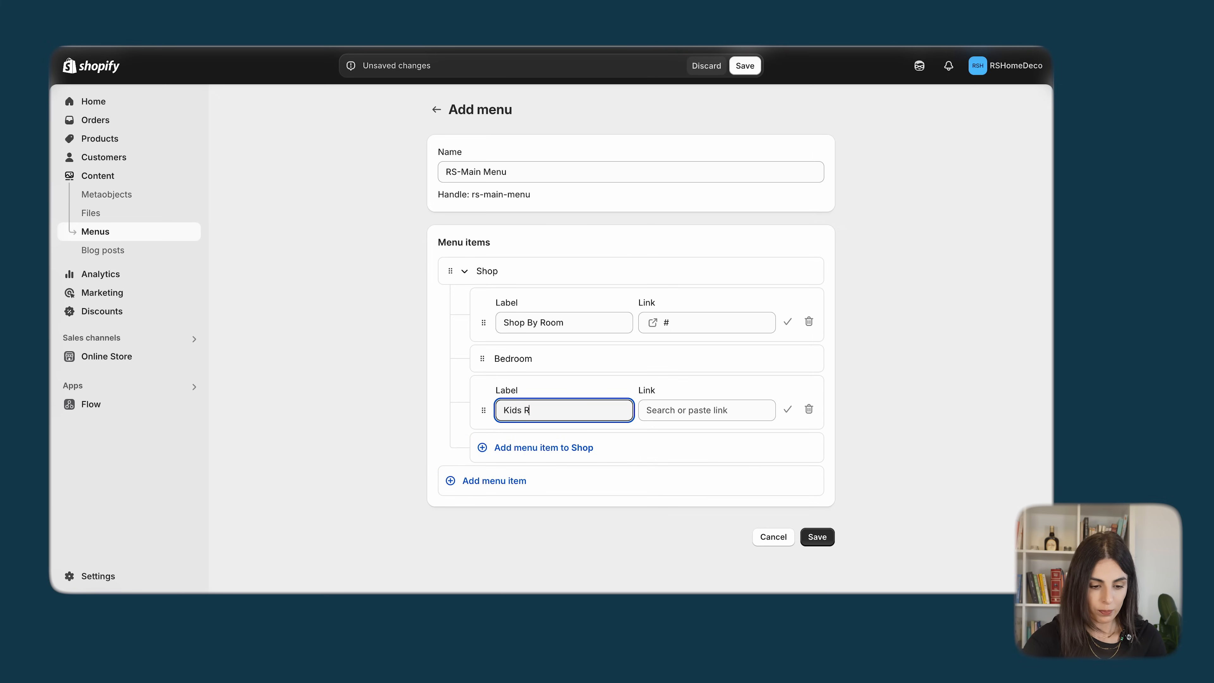
{"action": "left_click", "coordinate": [711, 411]}
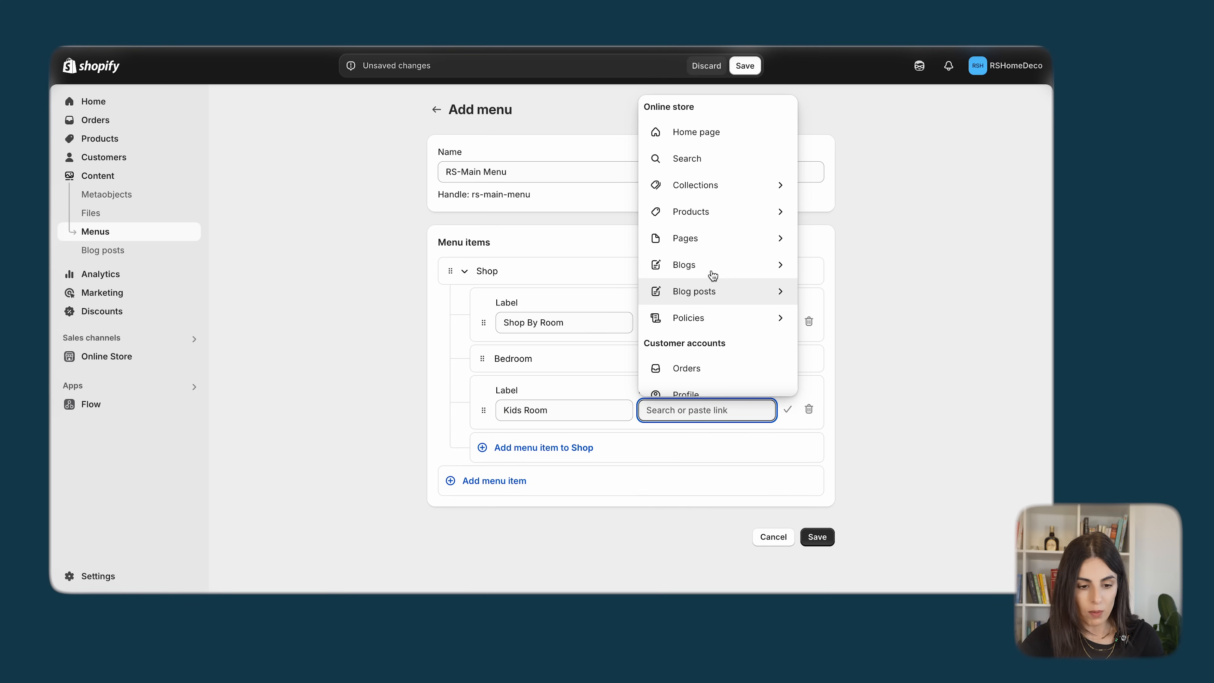
{"action": "left_click", "coordinate": [712, 184]}
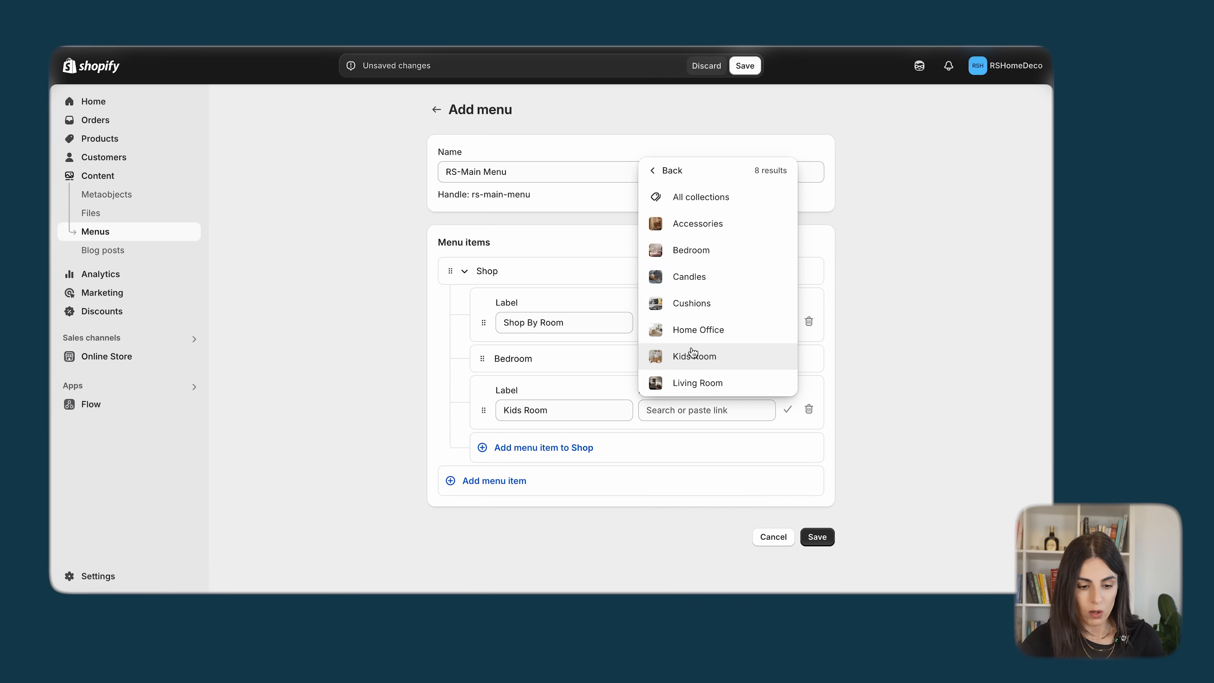
{"action": "left_click", "coordinate": [691, 355]}
{"action": "left_click", "coordinate": [788, 410]}
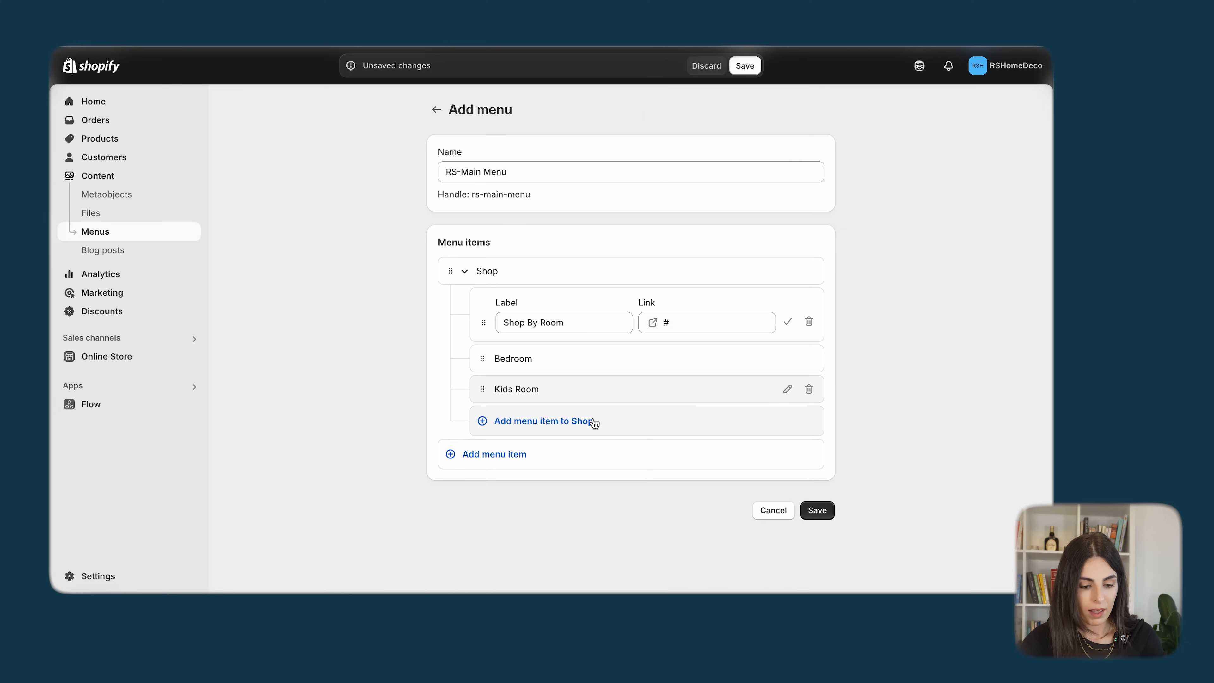
- Add a "Living Room" item under Shop, linked to the Living Room collection
{"action": "left_click", "coordinate": [563, 421]}
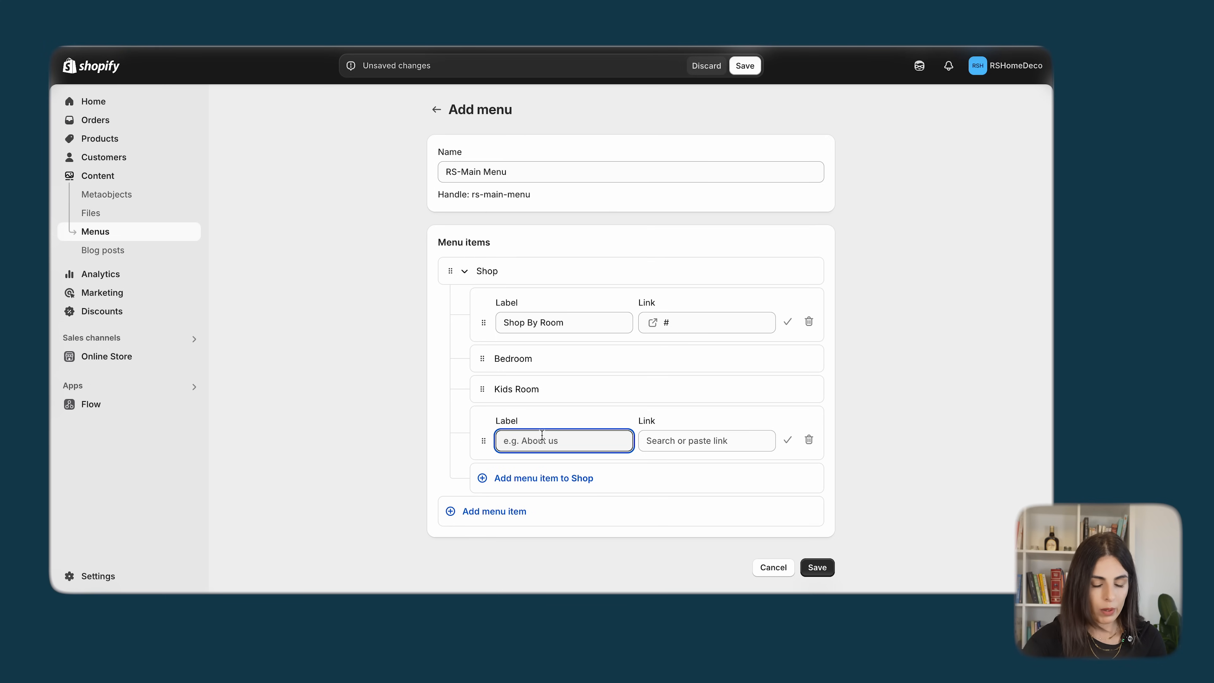
{"action": "type", "text": "Living Room"}
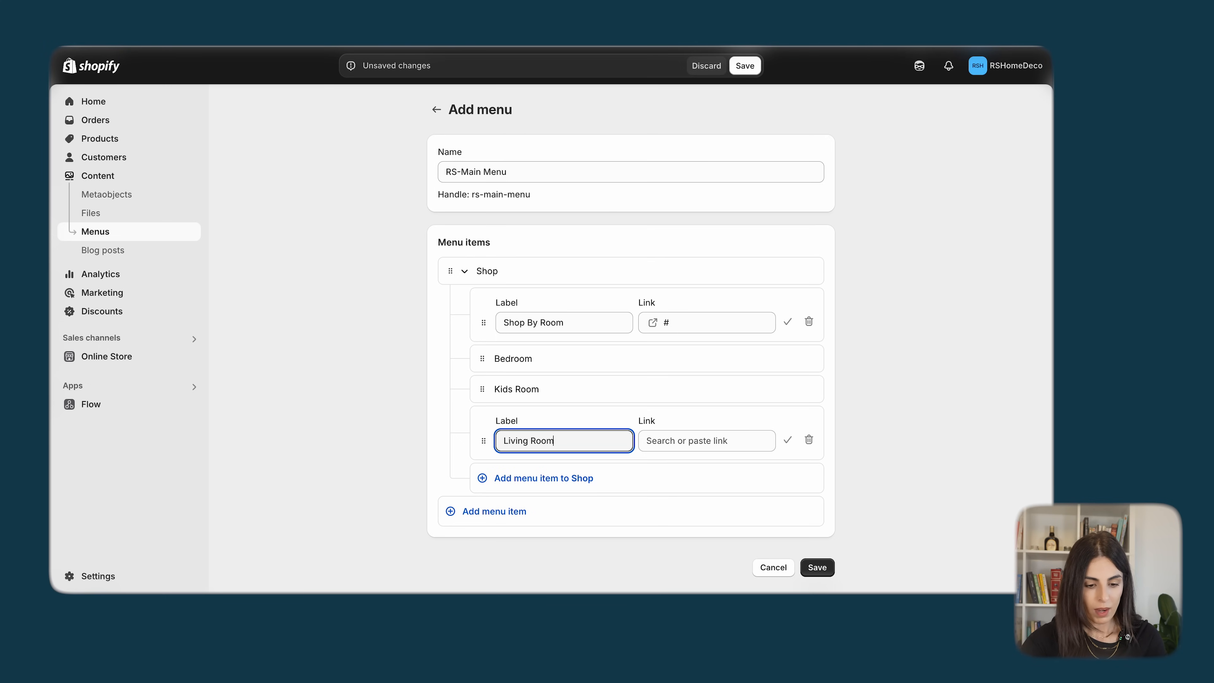
{"action": "left_click", "coordinate": [706, 455]}
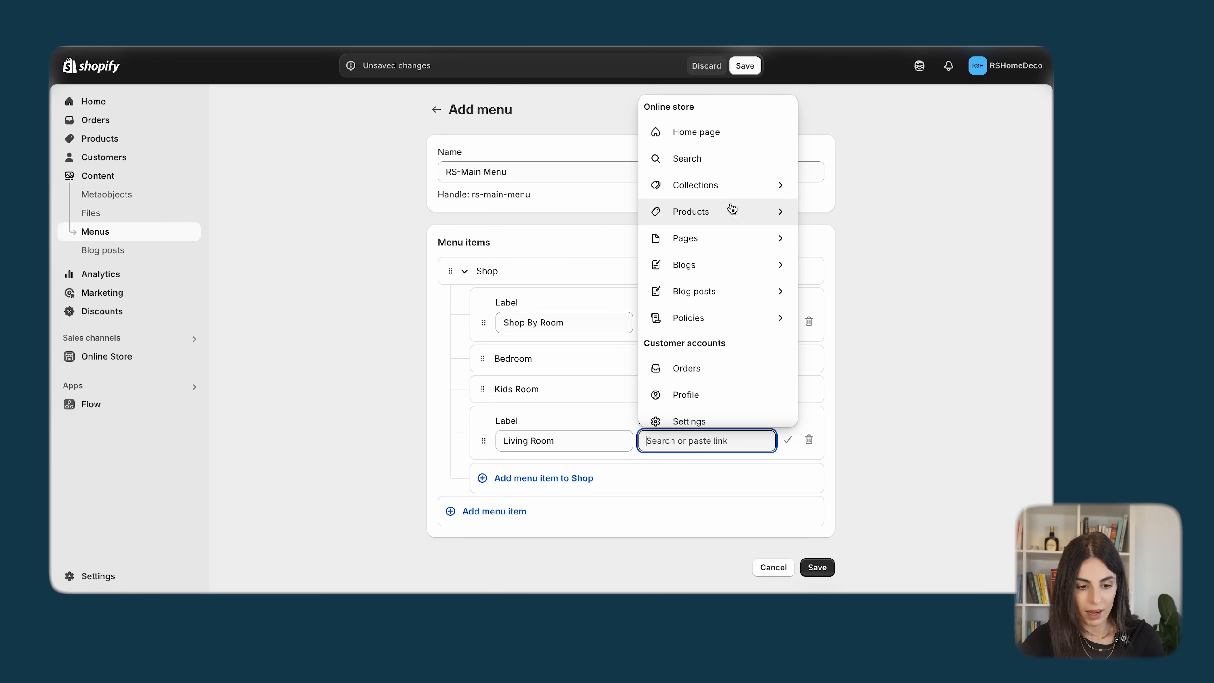
{"action": "left_click", "coordinate": [731, 187]}
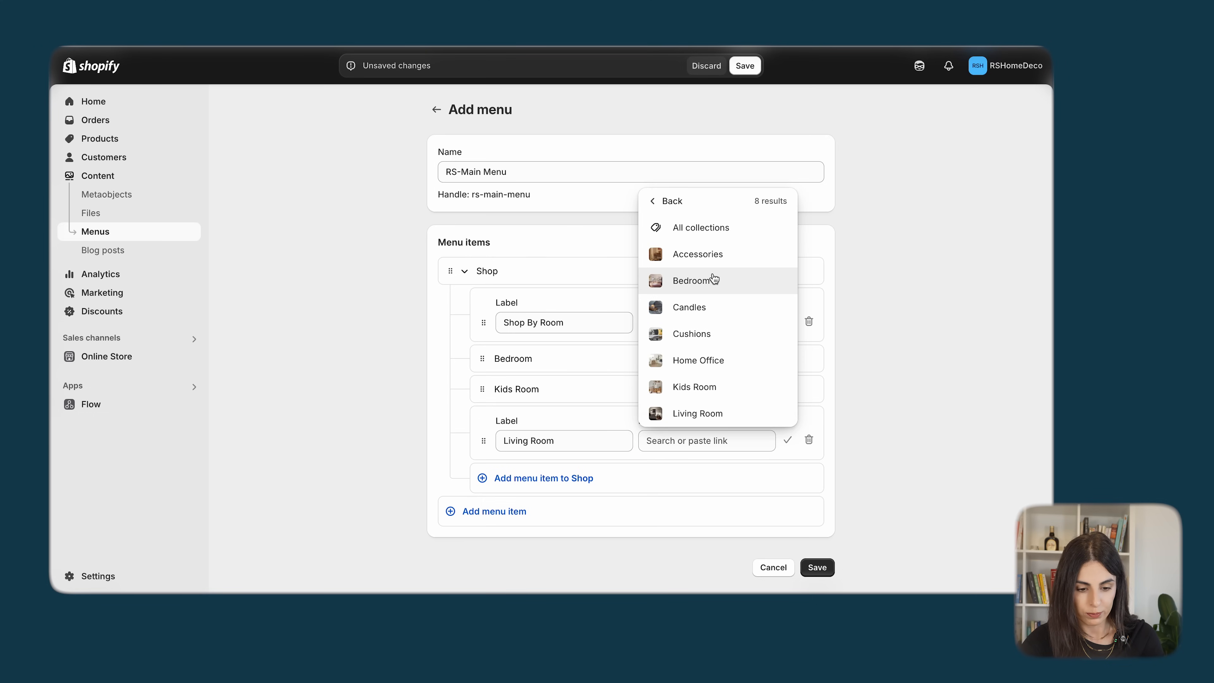
{"action": "left_click", "coordinate": [710, 412]}
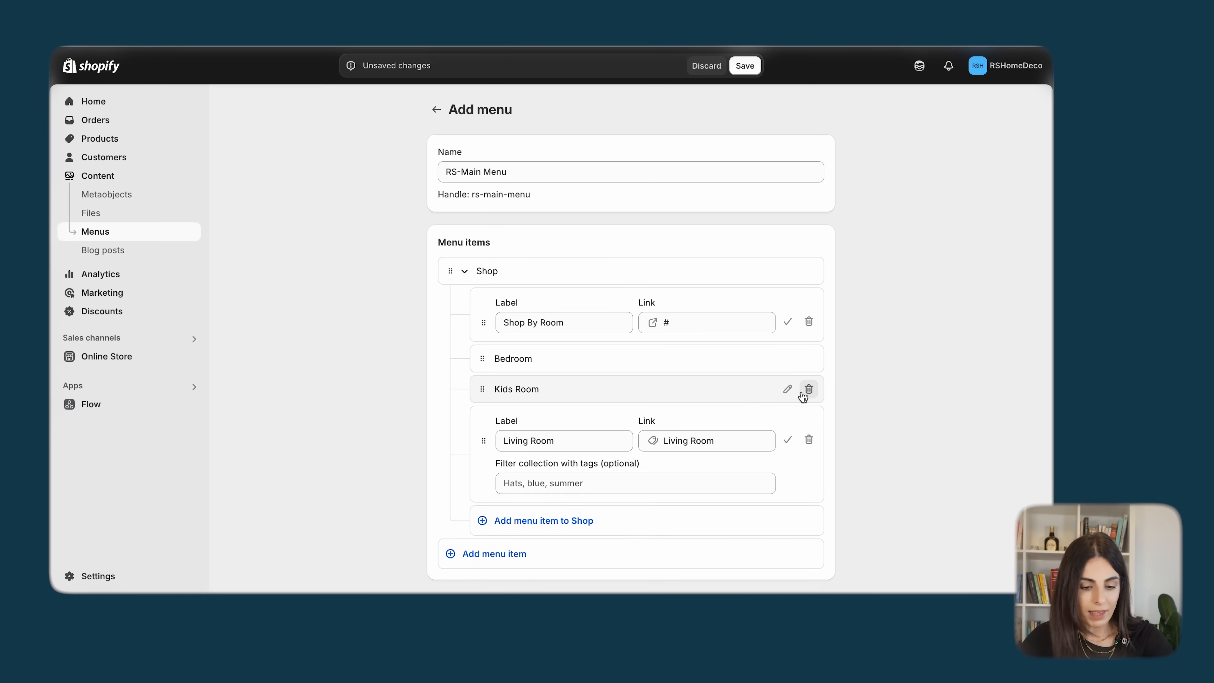
{"action": "left_click", "coordinate": [787, 439]}
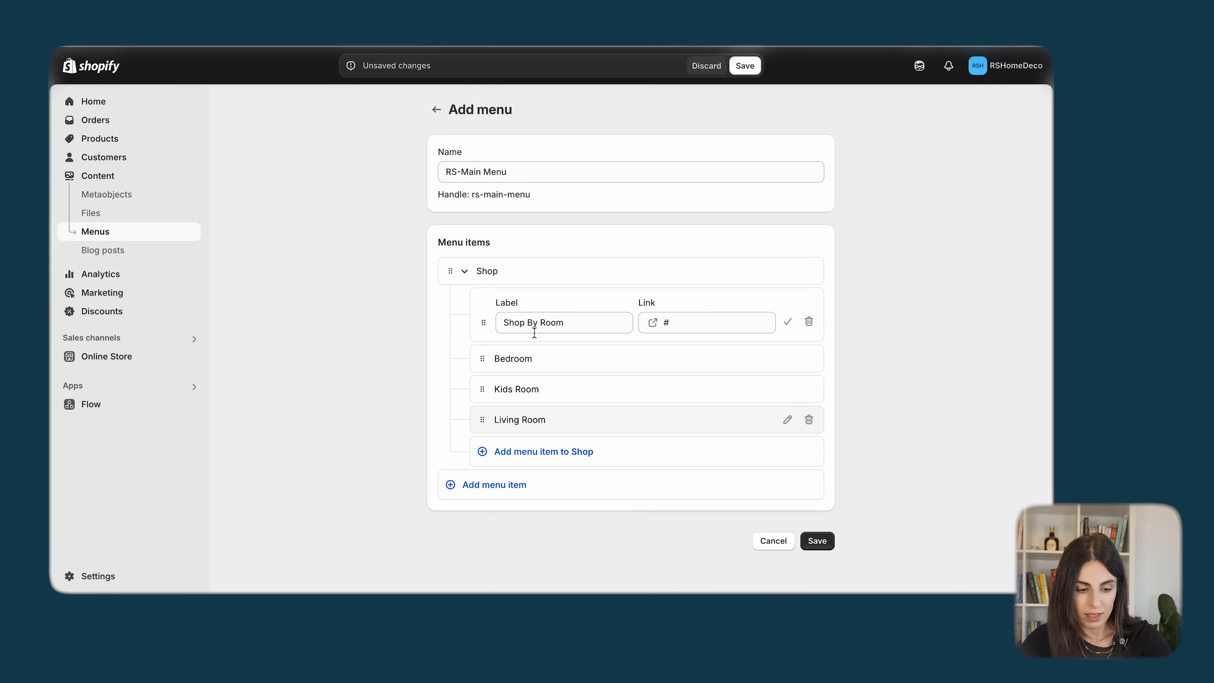
- Confirm the Shop By Room item and nest Bedroom, Kids Room and Living Room beneath it
{"action": "left_click", "coordinate": [787, 321]}
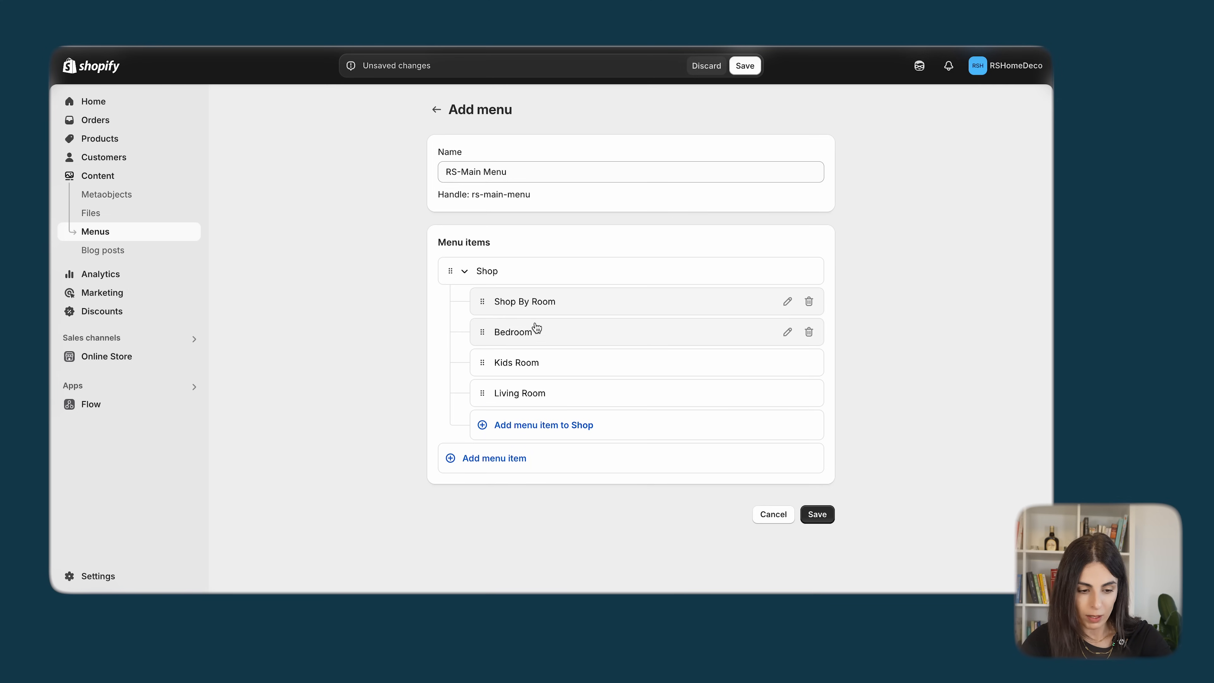
{"action": "left_click_drag", "start_coordinate": [482, 332], "coordinate": [508, 336]}
{"action": "left_click_drag", "start_coordinate": [482, 465], "coordinate": [515, 371]}
{"action": "scroll", "coordinate": [515, 454], "scroll_direction": "down", "scroll_amount": 3}
{"action": "scroll", "coordinate": [516, 375], "scroll_direction": "down", "scroll_amount": 2}
{"action": "scroll", "coordinate": [516, 376], "scroll_direction": "up", "scroll_amount": 2}
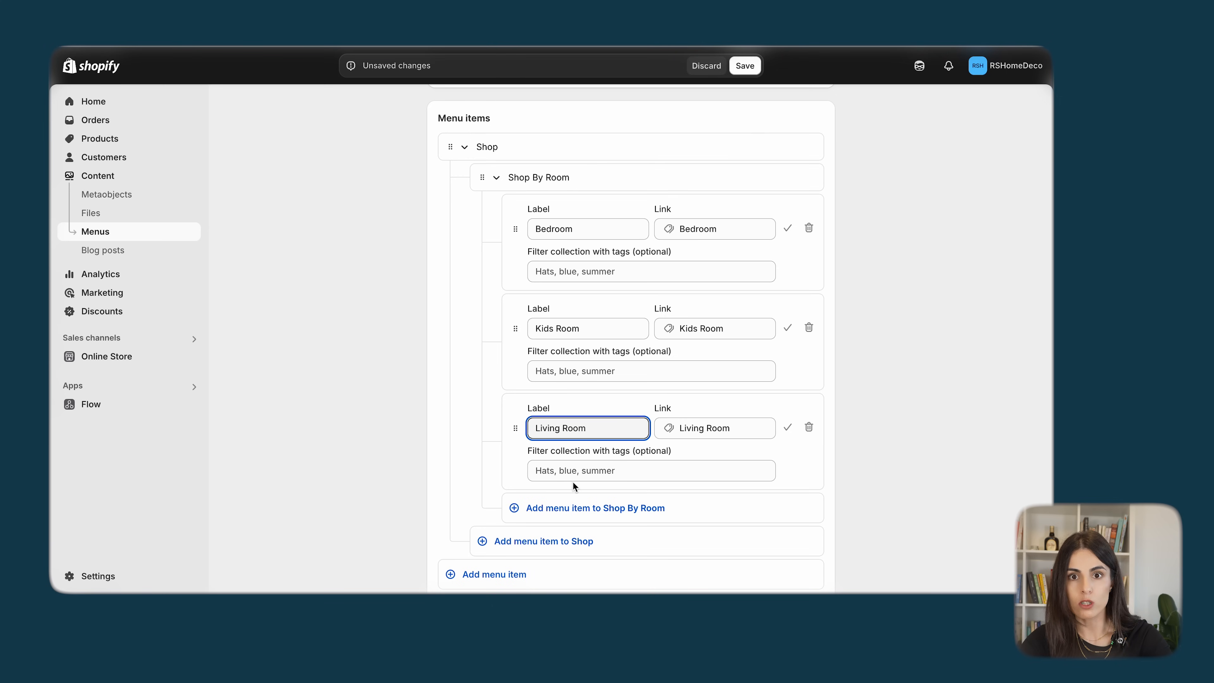
- Add a menu item labelled "Shop By Product Type" under Shop
{"action": "scroll", "coordinate": [573, 482], "scroll_direction": "down", "scroll_amount": 2}
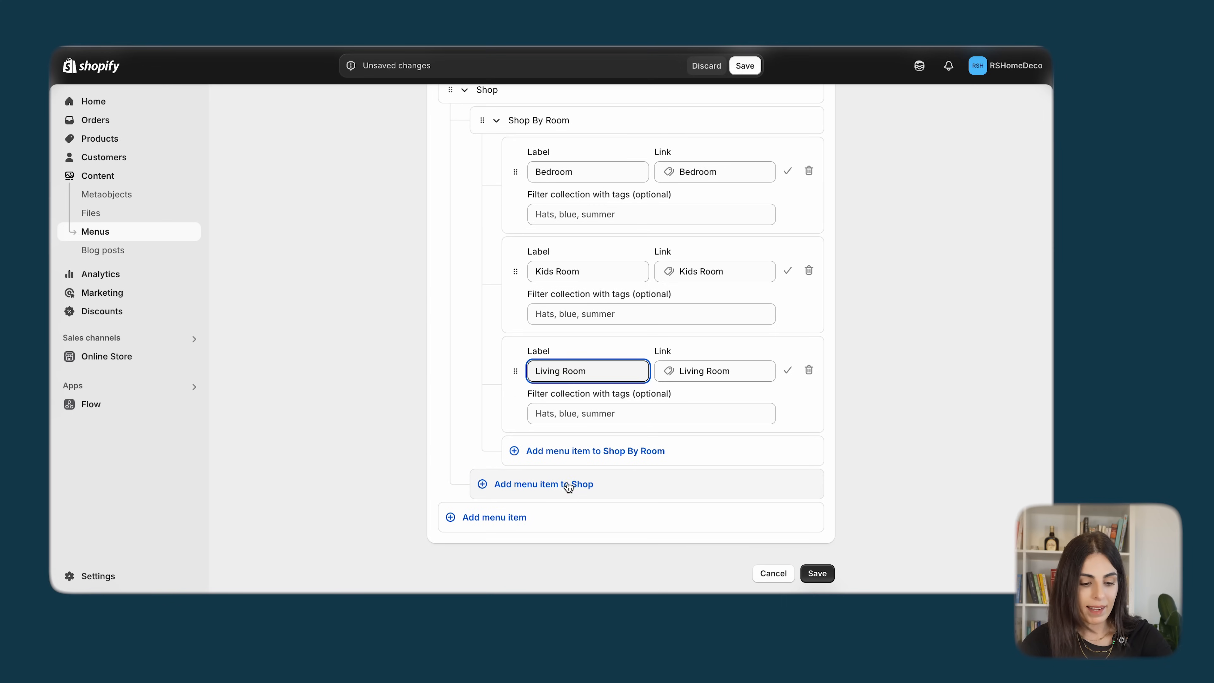
{"action": "left_click", "coordinate": [564, 484]}
{"action": "type", "text": "Shop By Product Type"}
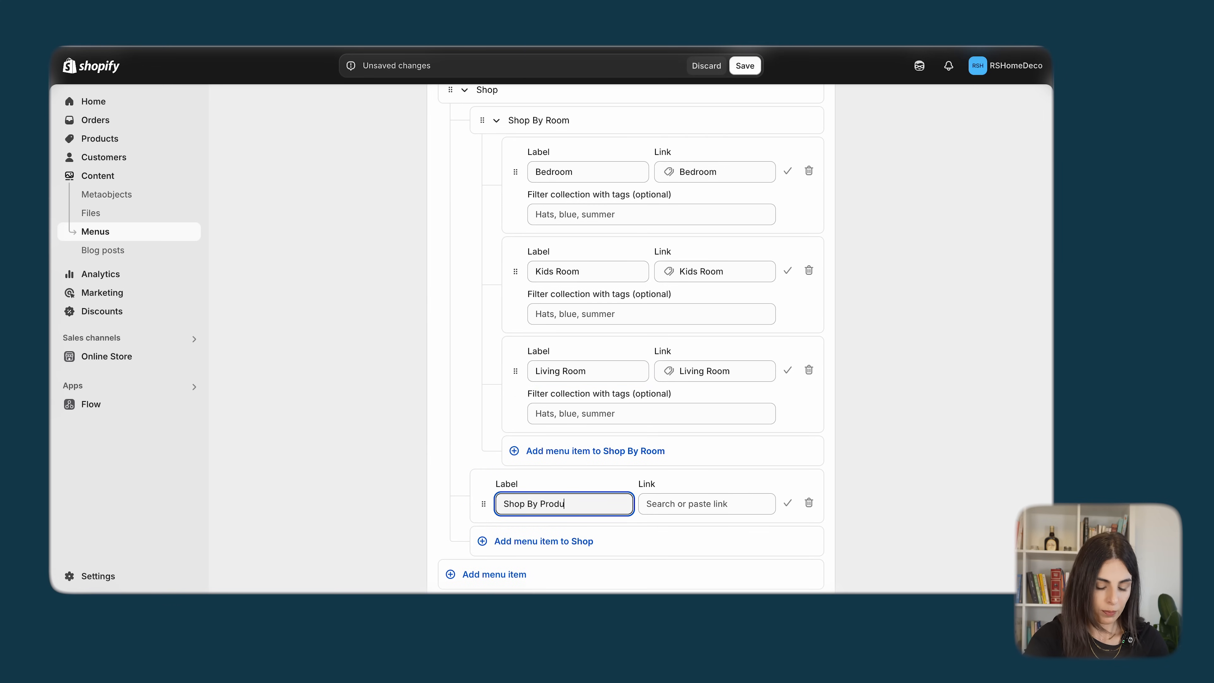
{"action": "left_click", "coordinate": [680, 503]}
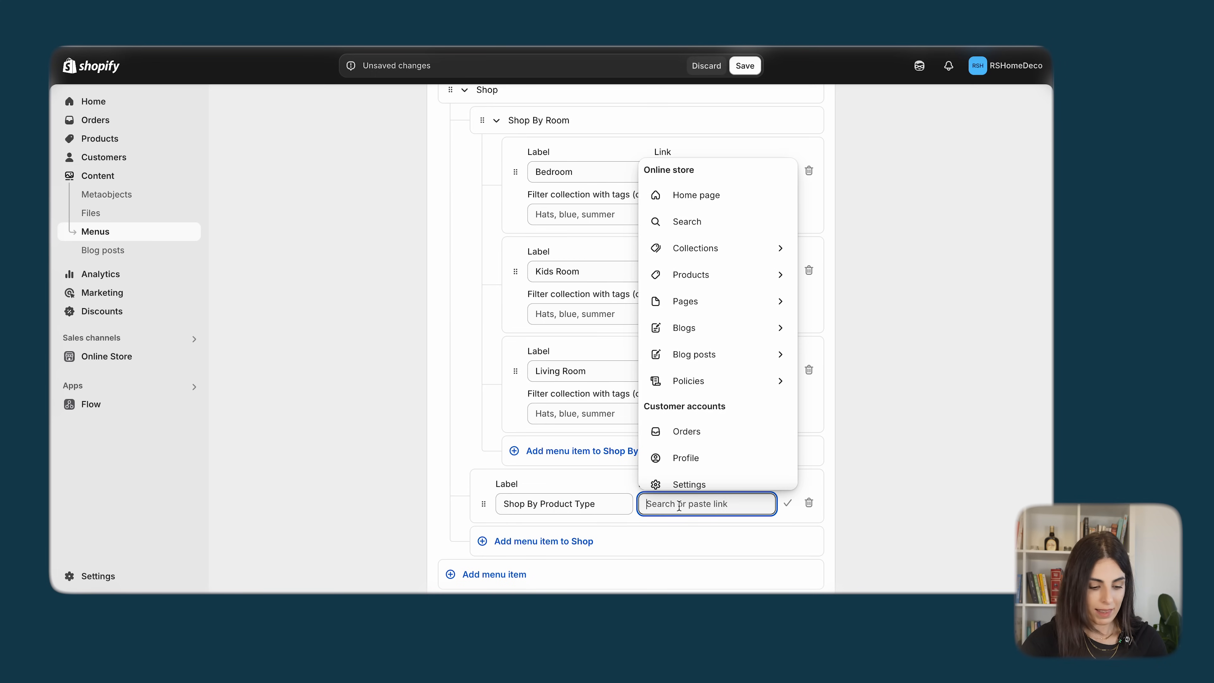
{"action": "left_click", "coordinate": [787, 504]}
- Confirm the three room items and set the Shop By Product Type link to #
{"action": "left_click", "coordinate": [787, 371]}
{"action": "left_click", "coordinate": [788, 272]}
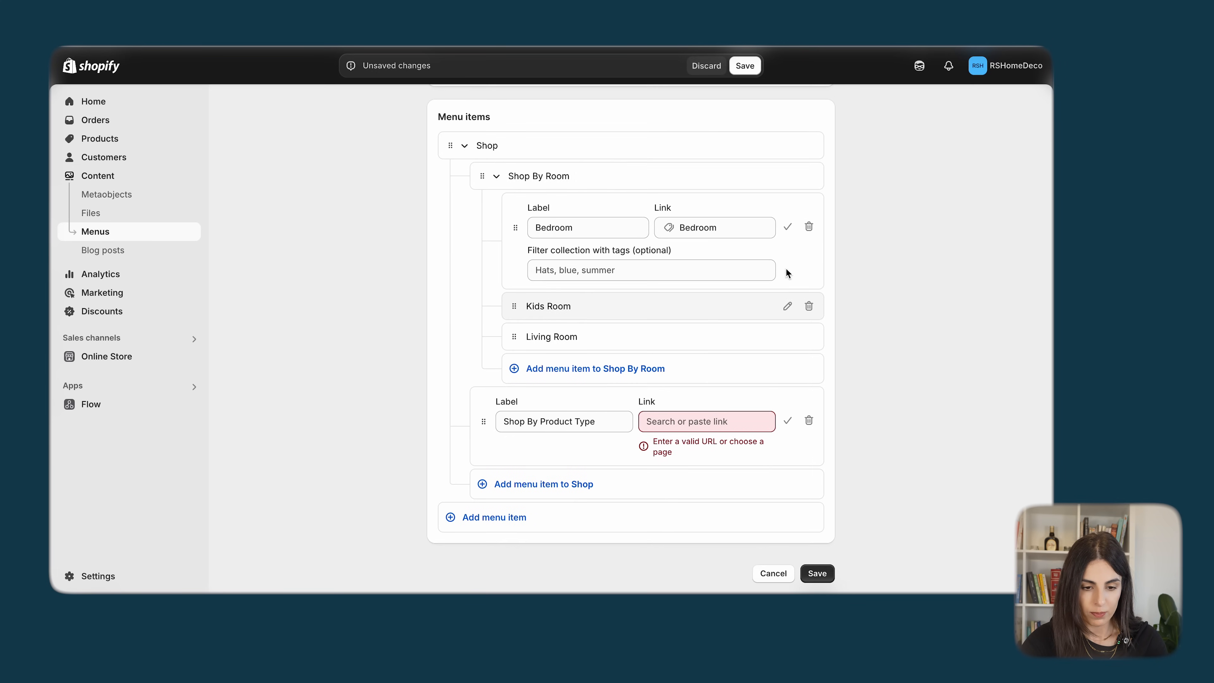
{"action": "left_click", "coordinate": [787, 228]}
{"action": "left_click", "coordinate": [737, 421]}
{"action": "type", "text": "#"}
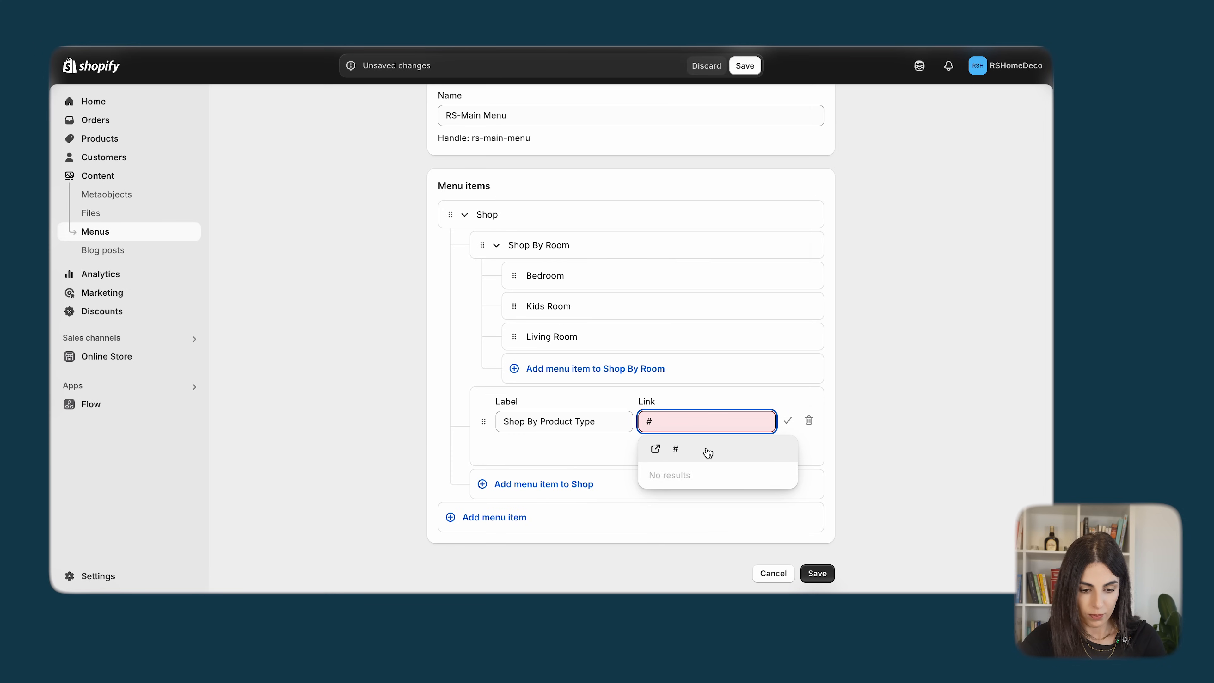
{"action": "left_click", "coordinate": [708, 453]}
{"action": "left_click", "coordinate": [788, 447]}
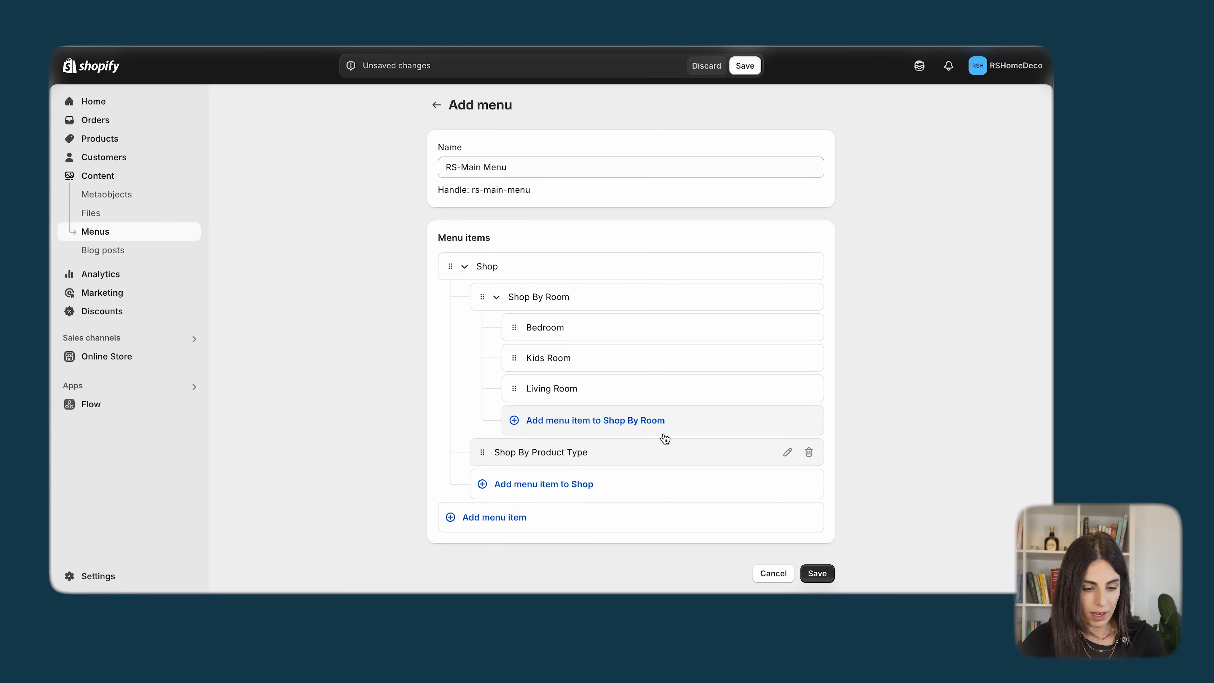
- Add a "Cushions" item under Shop, linked to the Cushions collection, and confirm it
{"action": "left_click", "coordinate": [528, 484]}
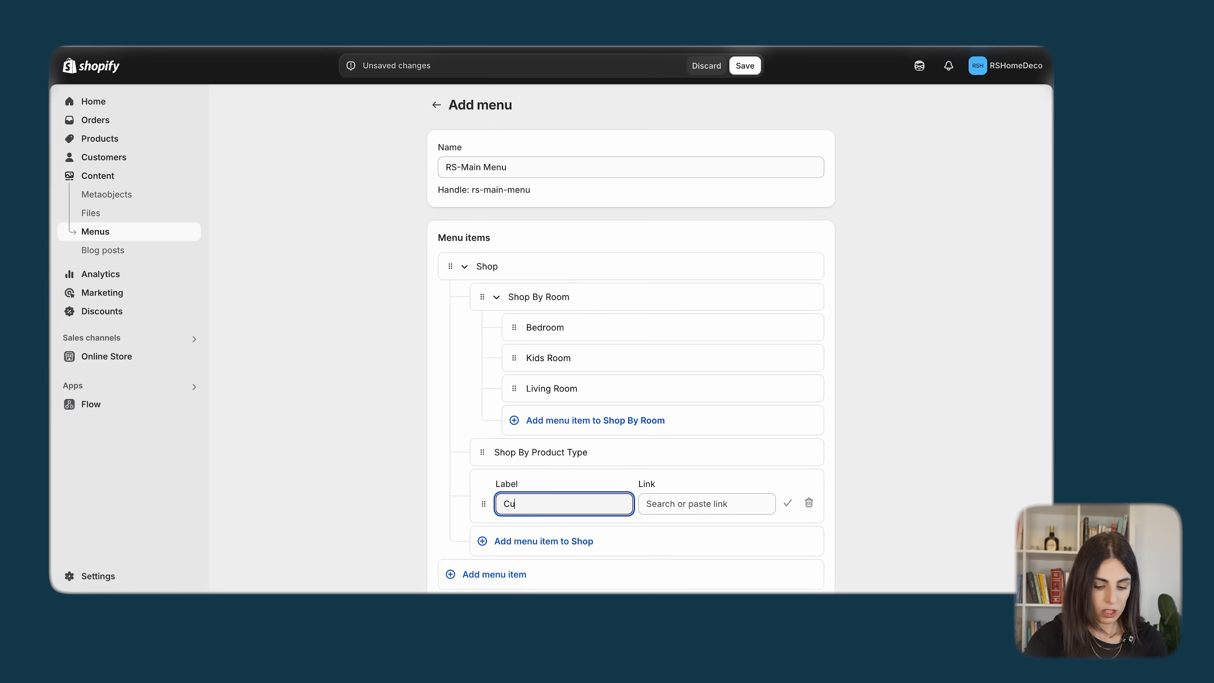
{"action": "left_click", "coordinate": [685, 501]}
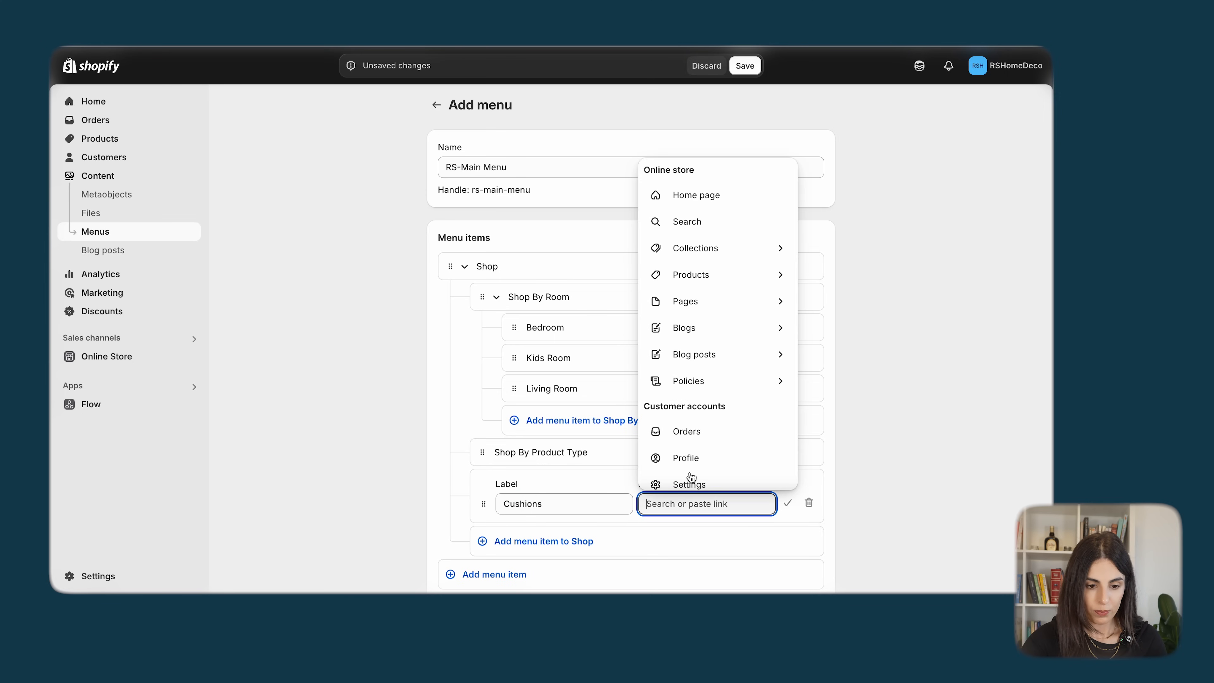
{"action": "left_click", "coordinate": [731, 254]}
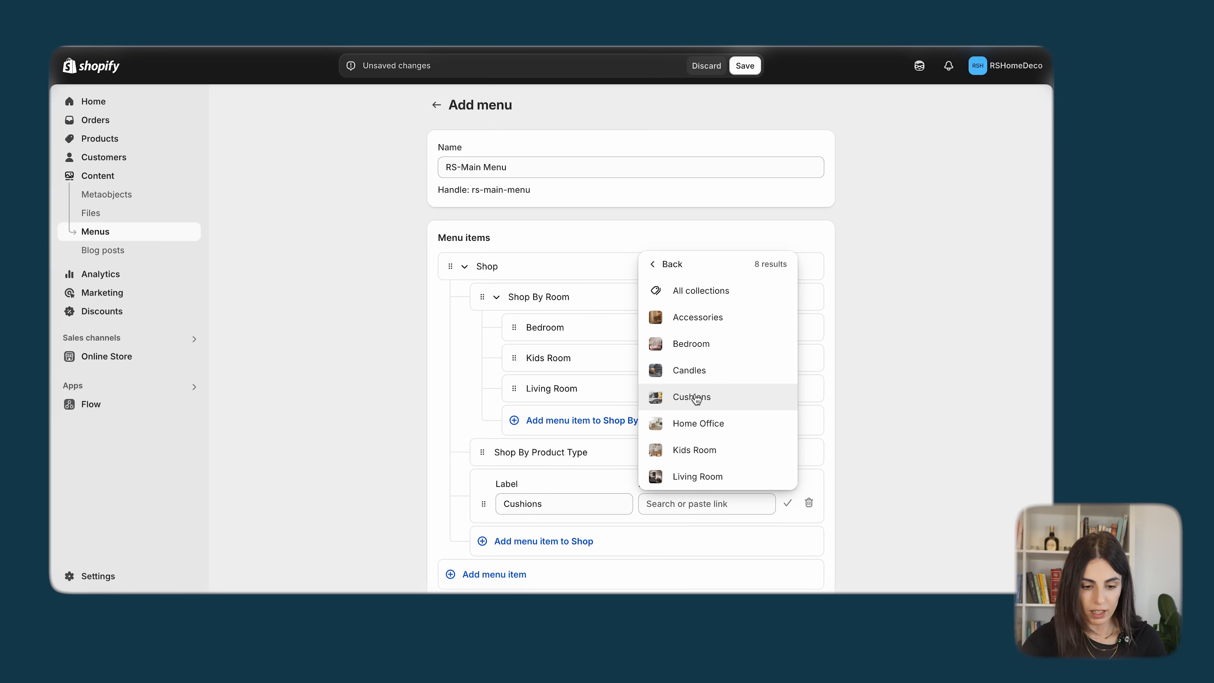
{"action": "left_click", "coordinate": [696, 396]}
{"action": "left_click", "coordinate": [789, 502]}
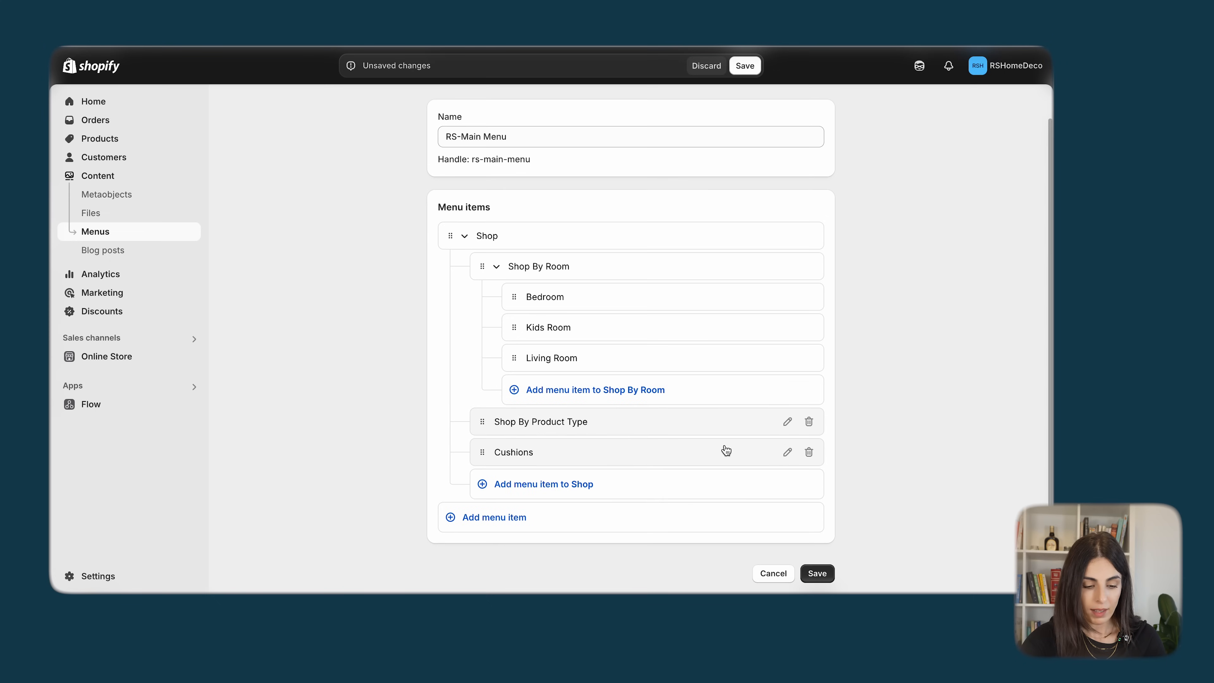
- Nest the Cushions item beneath Shop By Product Type
{"action": "mouse_move", "coordinate": [497, 453]}
{"action": "left_mouse_down"}
{"action": "mouse_move", "coordinate": [475, 458]}
{"action": "mouse_move", "coordinate": [505, 467]}
{"action": "left_mouse_up"}
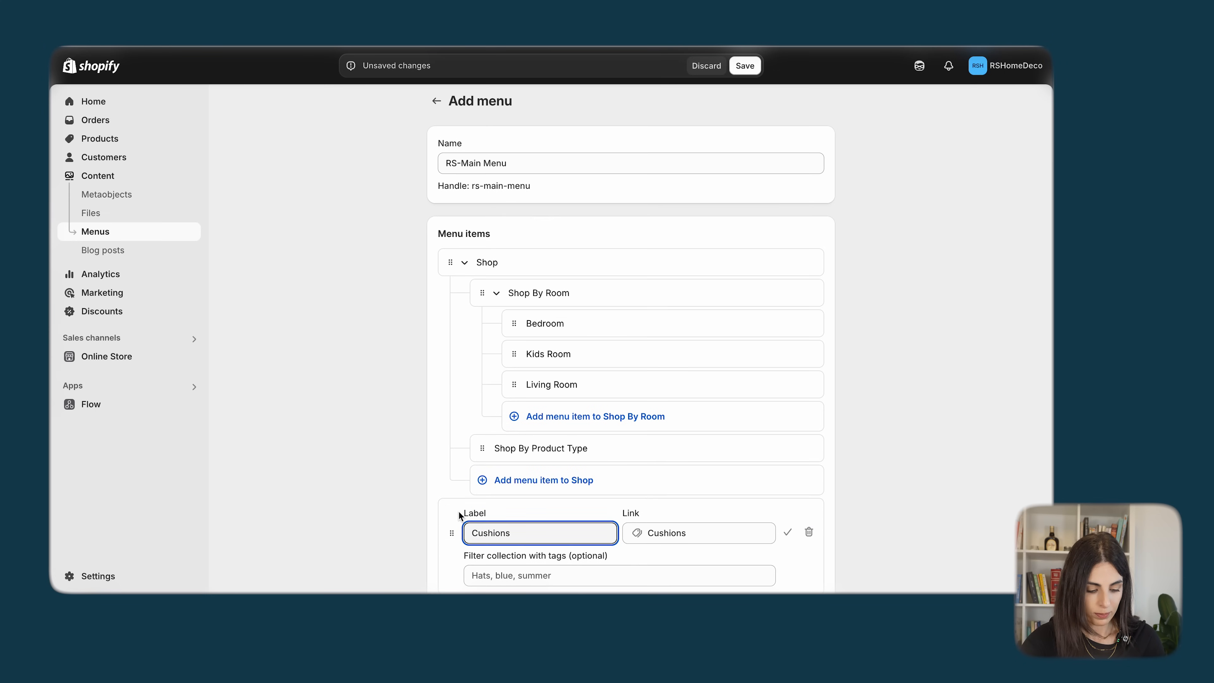
{"action": "key", "text": "ctrl+z"}
{"action": "left_click_drag", "start_coordinate": [452, 533], "coordinate": [523, 487]}
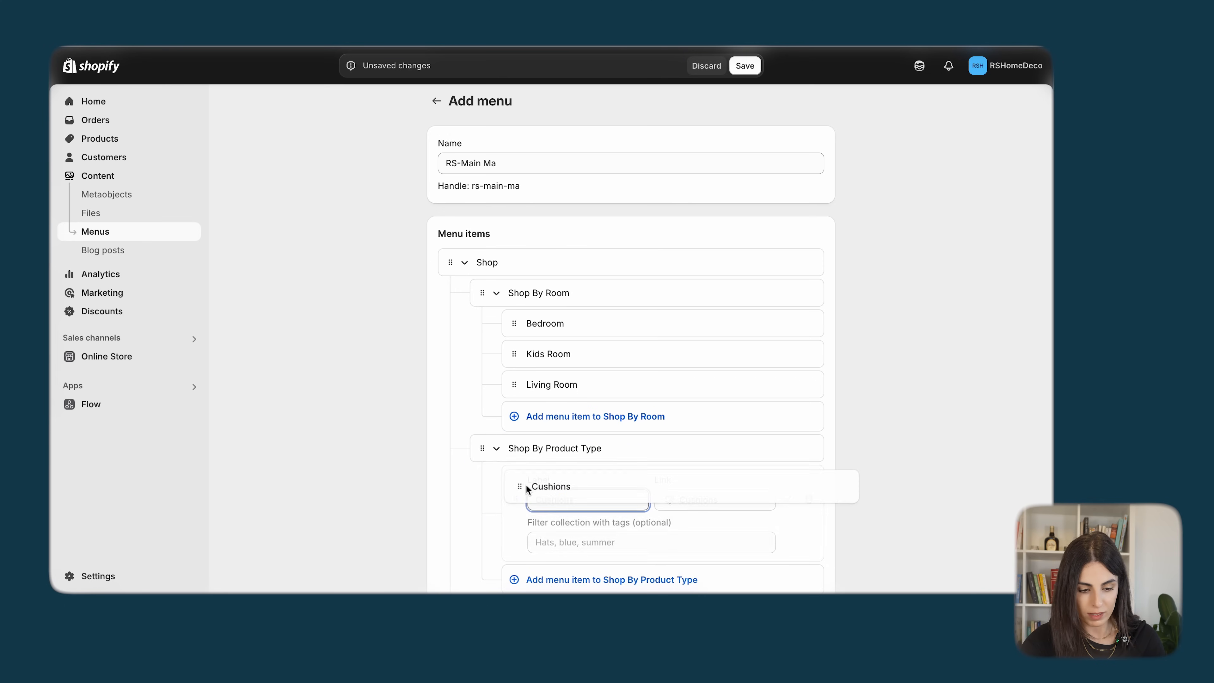
{"action": "scroll", "coordinate": [525, 484], "scroll_direction": "down", "scroll_amount": 3}
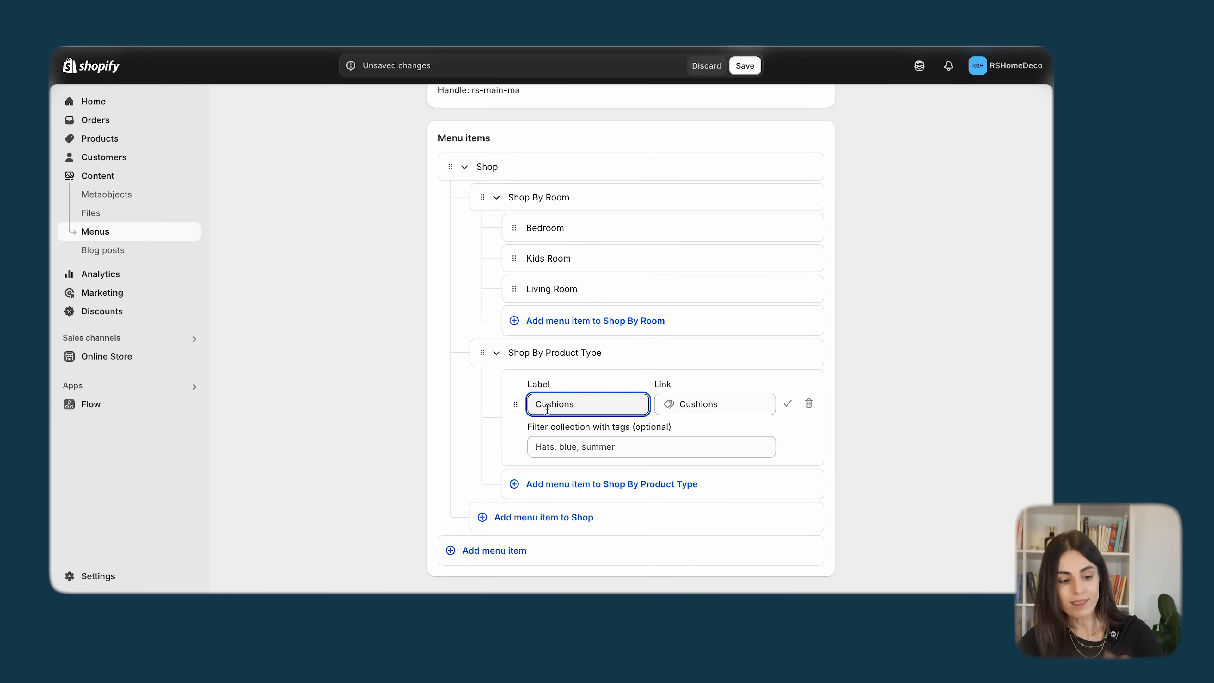
- Confirm the Cushions item and add a Candles item under Shop By Product Type, linked to the Candles collection
{"action": "left_click", "coordinate": [544, 484]}
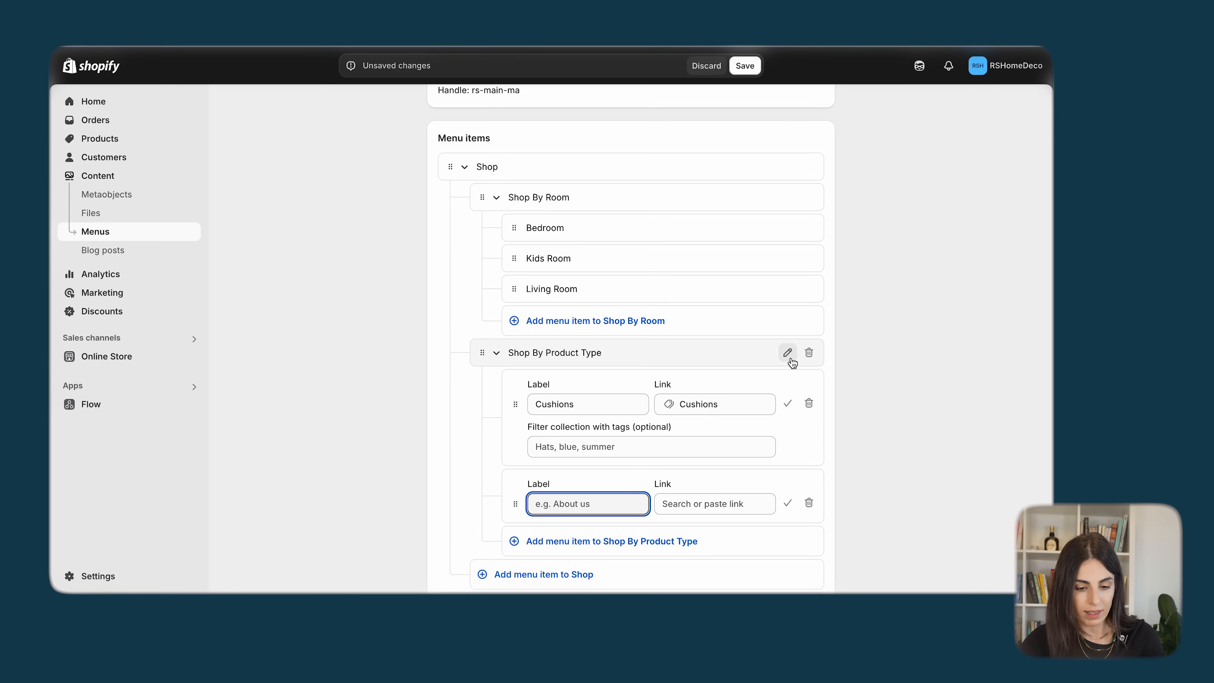
{"action": "left_click", "coordinate": [787, 403]}
{"action": "left_click", "coordinate": [677, 429]}
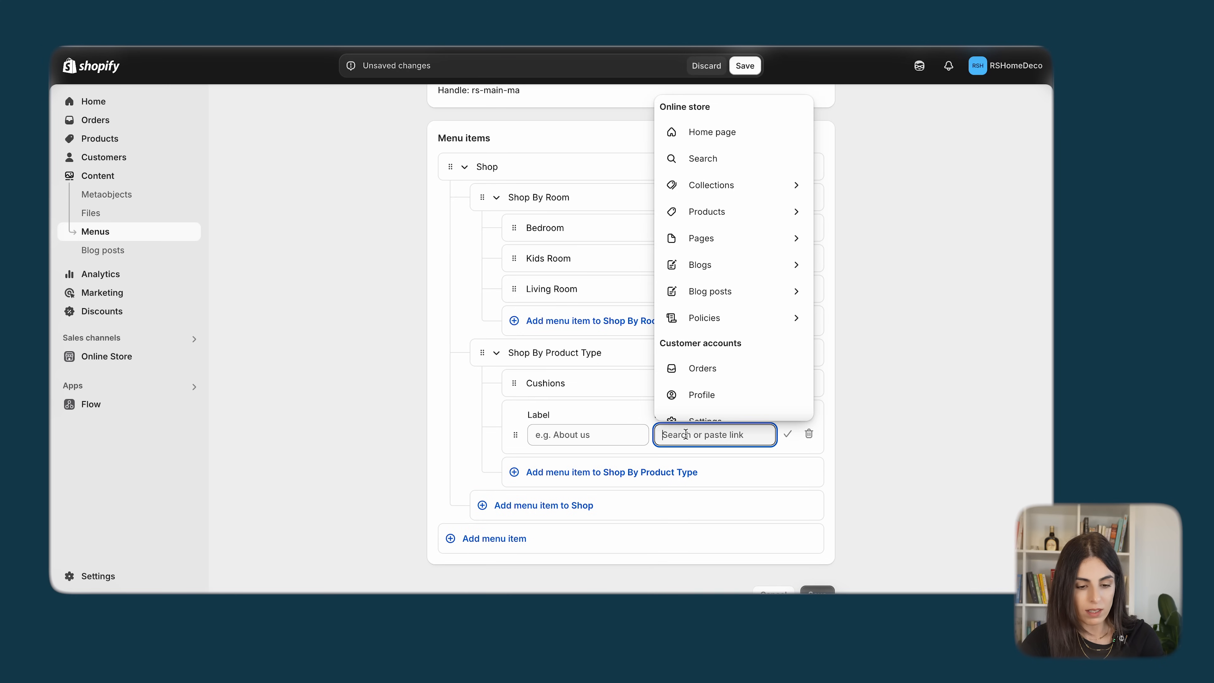
{"action": "left_click", "coordinate": [735, 191]}
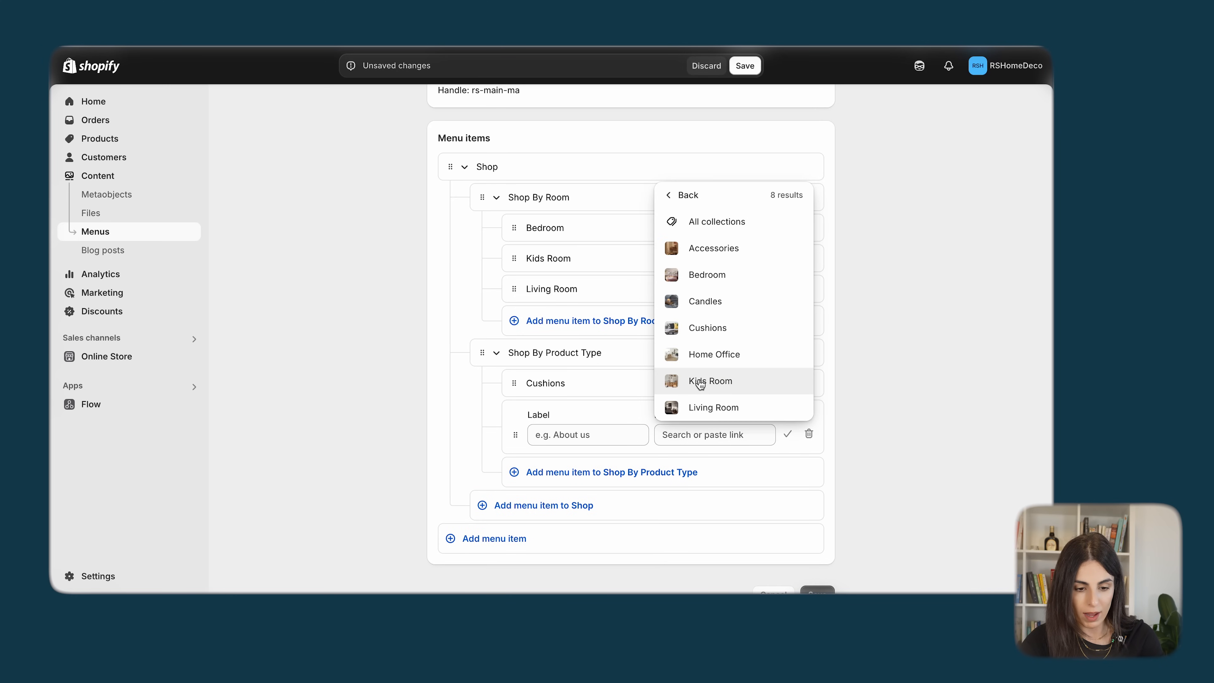
{"action": "left_click", "coordinate": [717, 302]}
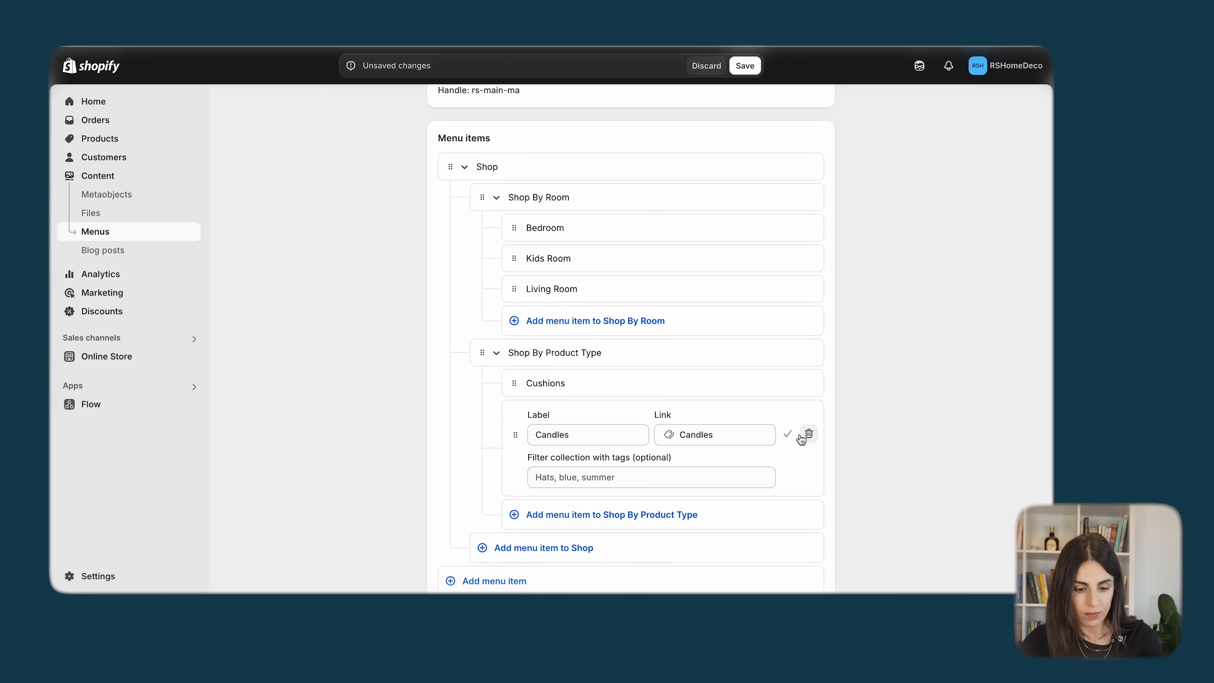
{"action": "left_click", "coordinate": [789, 435]}
- Add an Accessories item under Shop By Product Type, linked to the Accessories collection
{"action": "left_click", "coordinate": [599, 451]}
{"action": "left_click", "coordinate": [703, 470]}
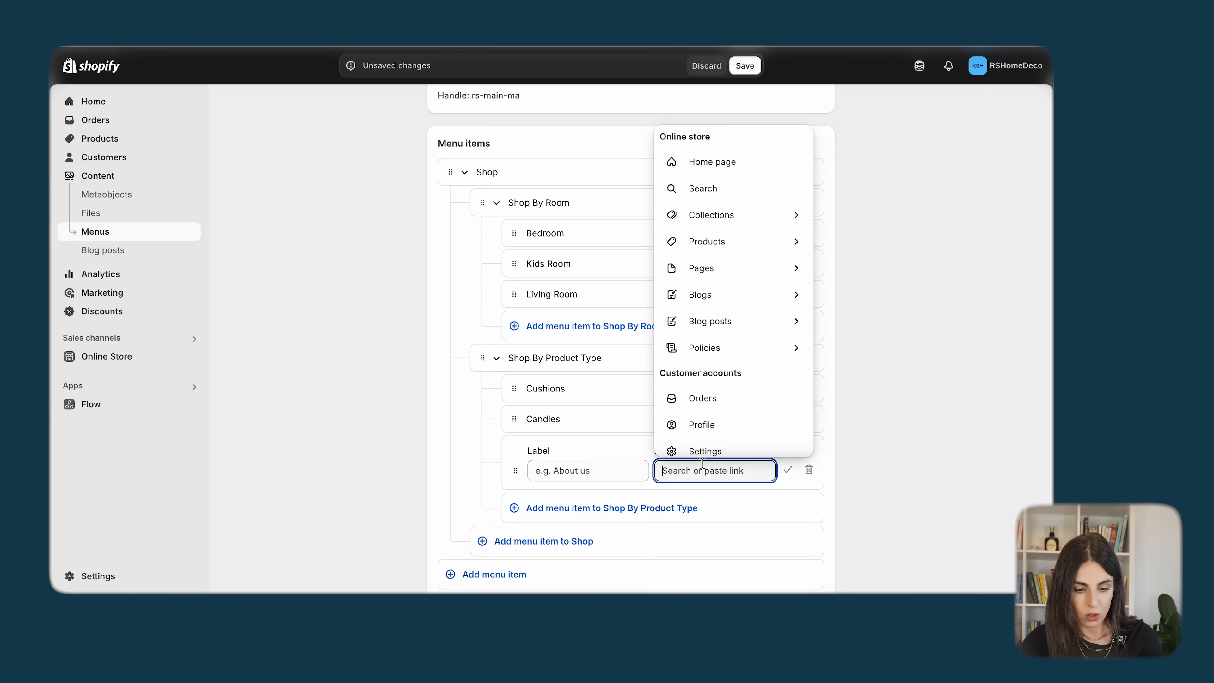
{"action": "left_click", "coordinate": [750, 219]}
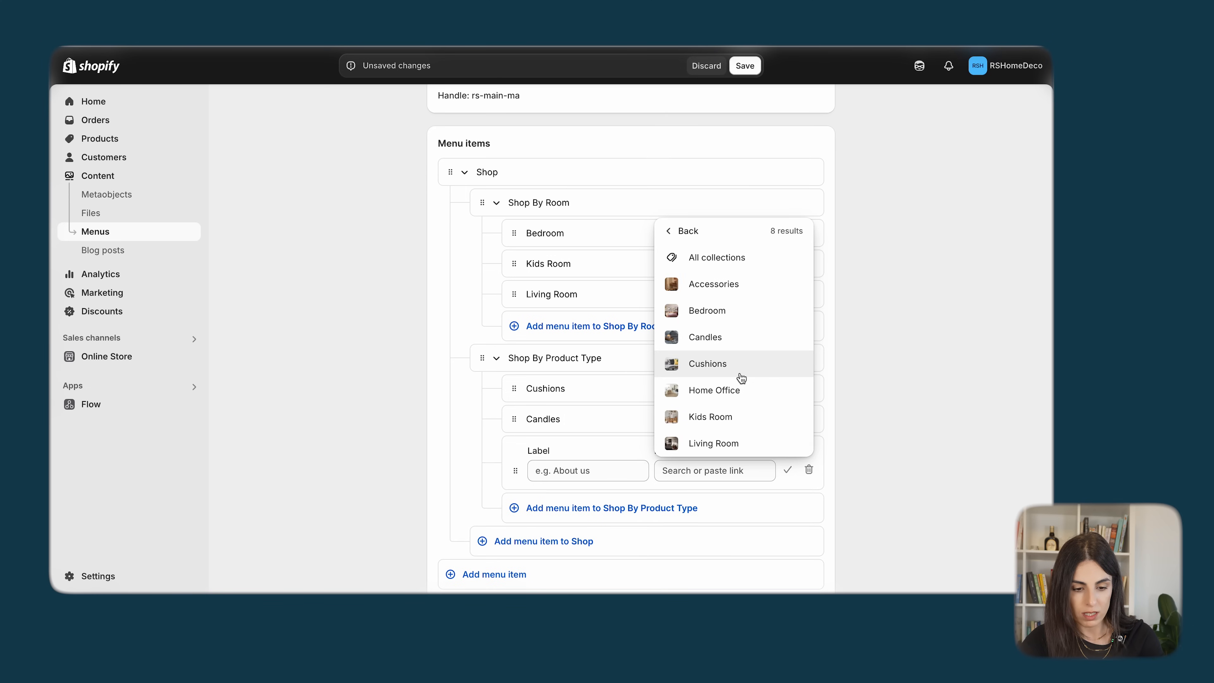
{"action": "left_click", "coordinate": [733, 282]}
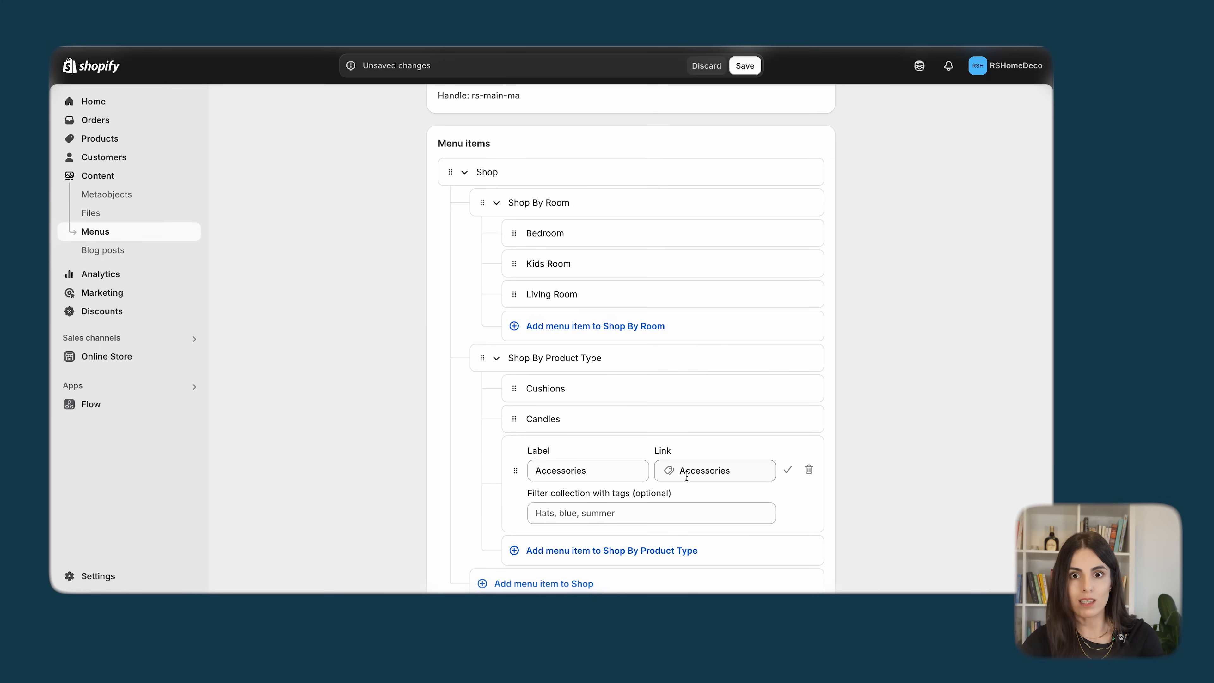
{"action": "left_click", "coordinate": [786, 470]}
- Collapse the Shop By Room and Shop By Product Type groups while keeping Shop expanded
{"action": "left_click", "coordinate": [463, 175]}
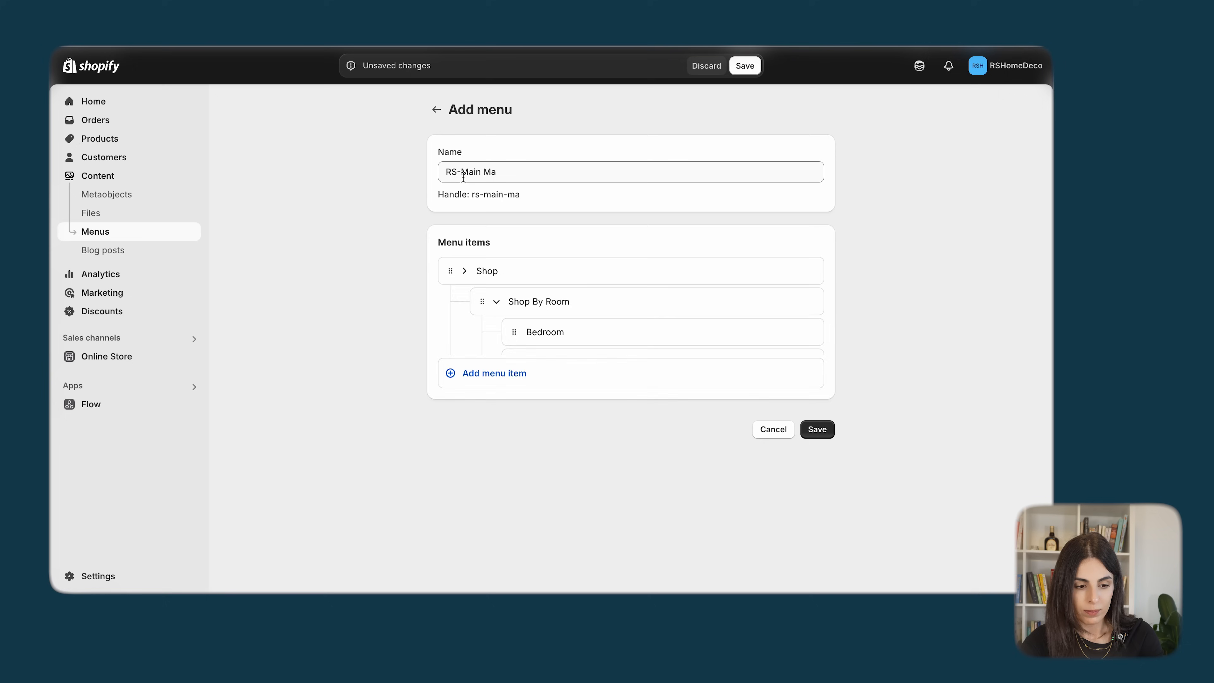
{"action": "left_click", "coordinate": [465, 271]}
{"action": "left_click", "coordinate": [496, 301]}
{"action": "left_click", "coordinate": [495, 306]}
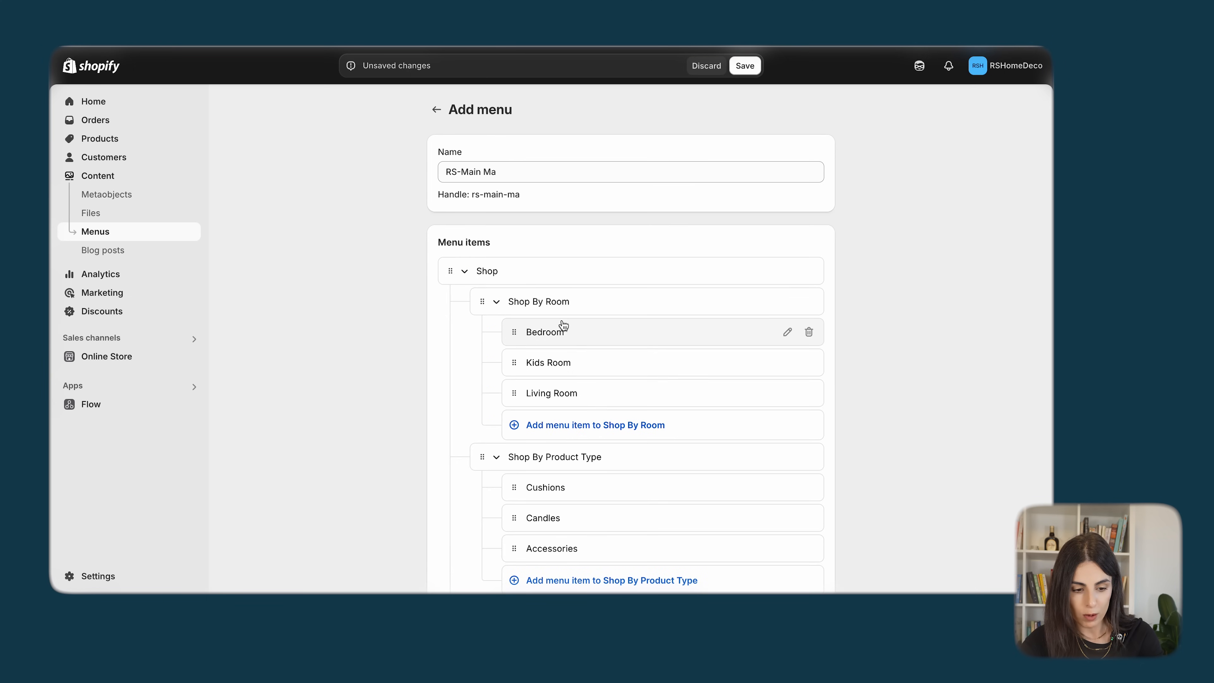
{"action": "left_click", "coordinate": [495, 306]}
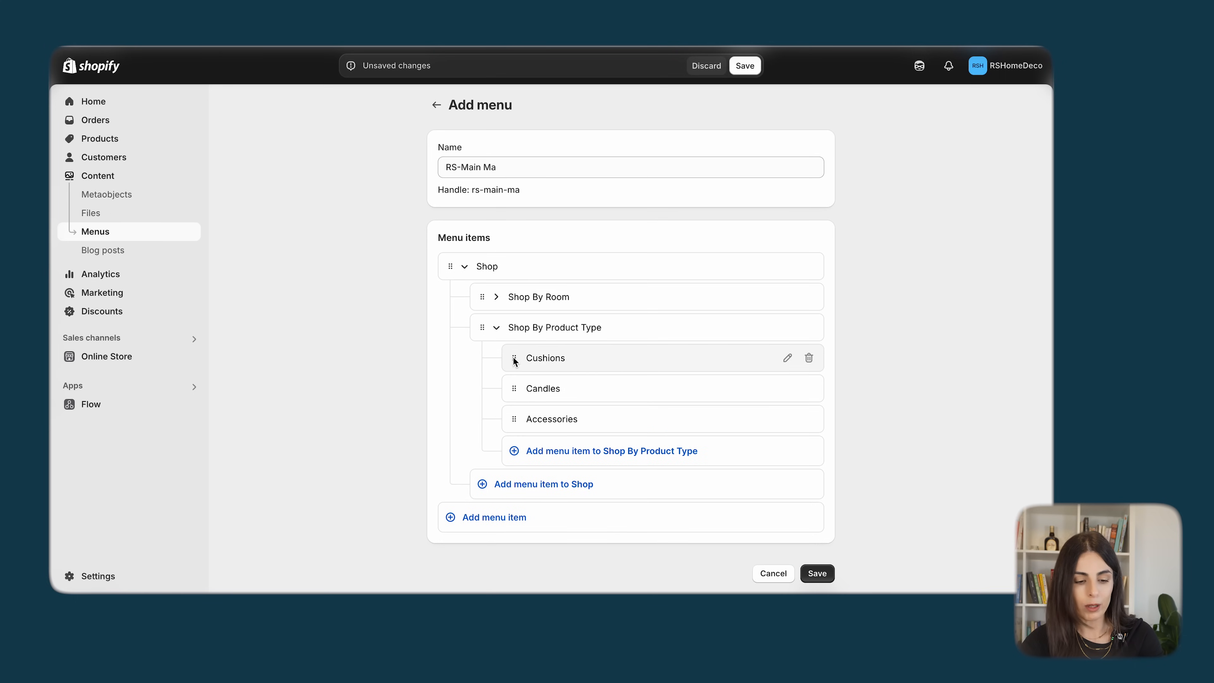
{"action": "left_click", "coordinate": [497, 328]}
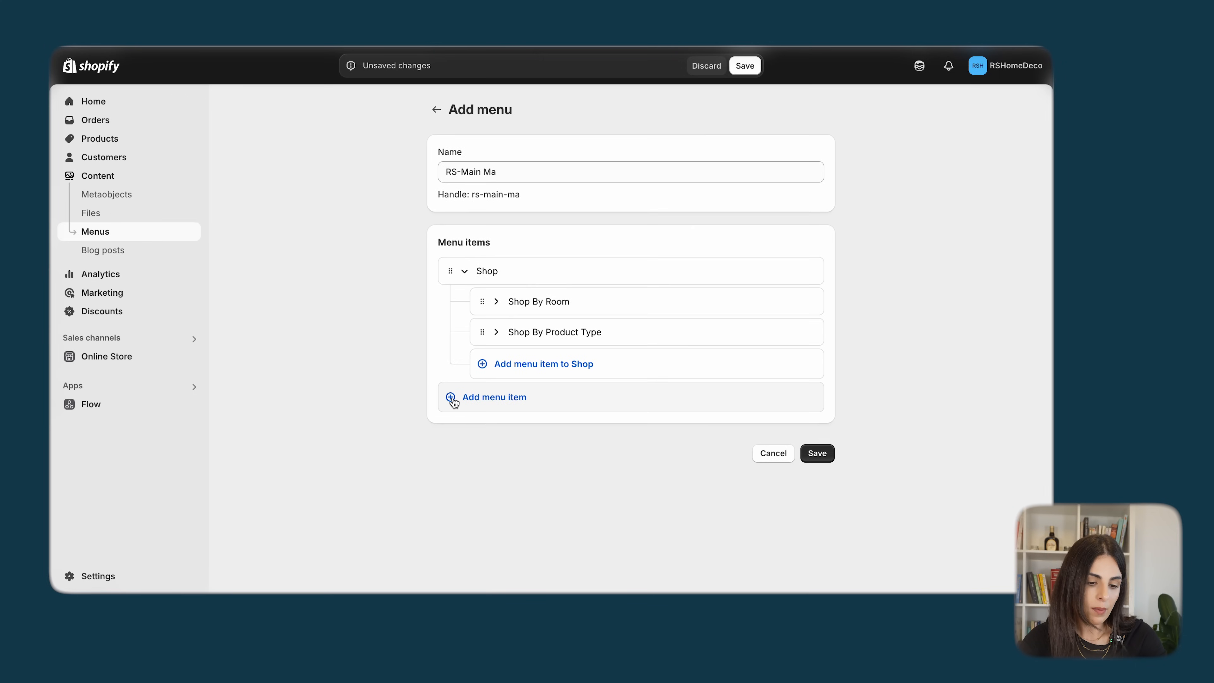
- Add a top-level menu item labelled "Rooms" with the link set to #
{"action": "left_click", "coordinate": [452, 398]}
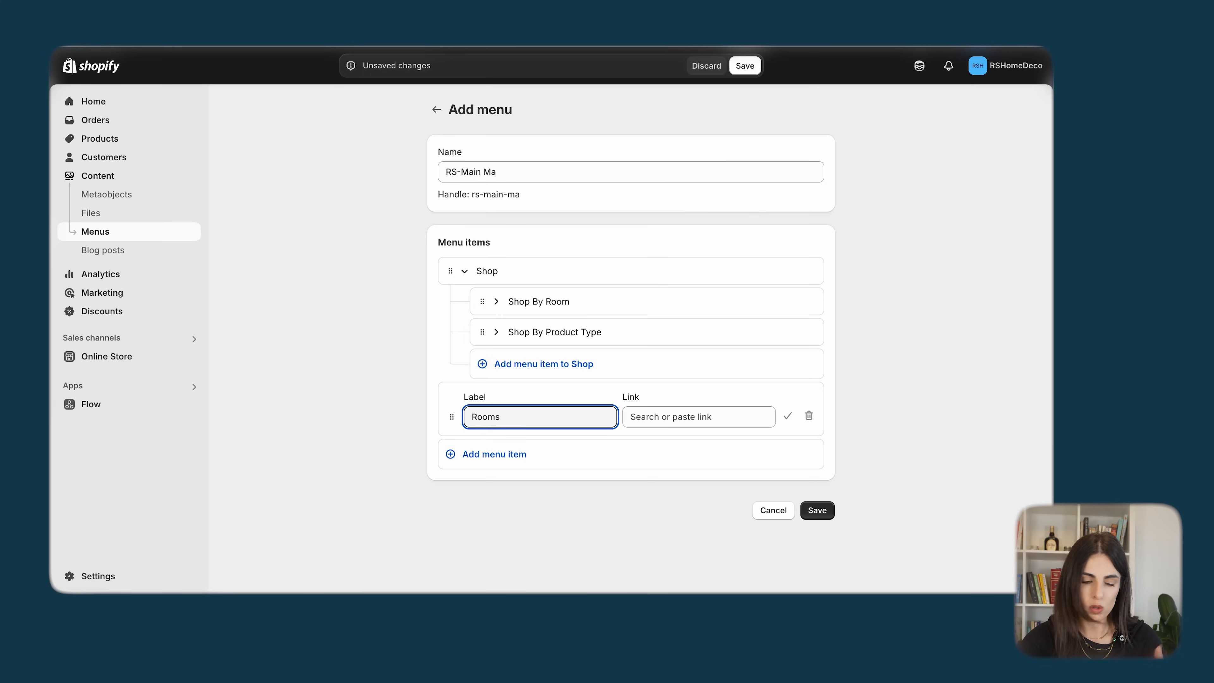
{"action": "left_click", "coordinate": [671, 424]}
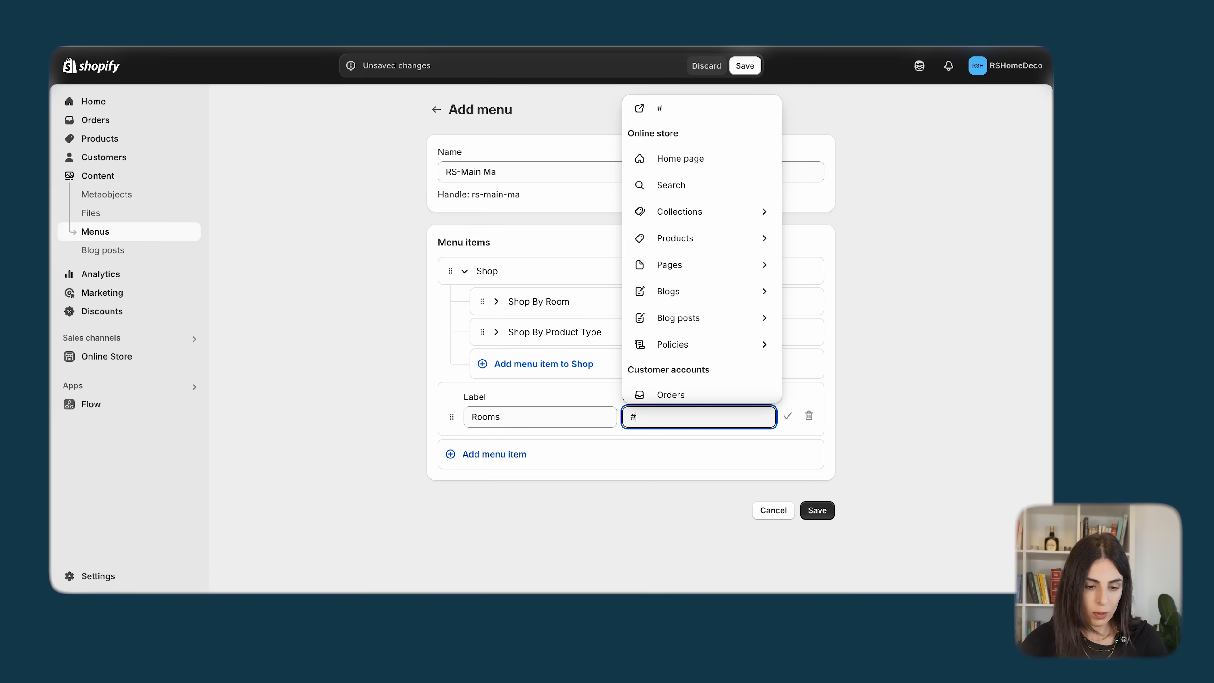
{"action": "left_click", "coordinate": [666, 441]}
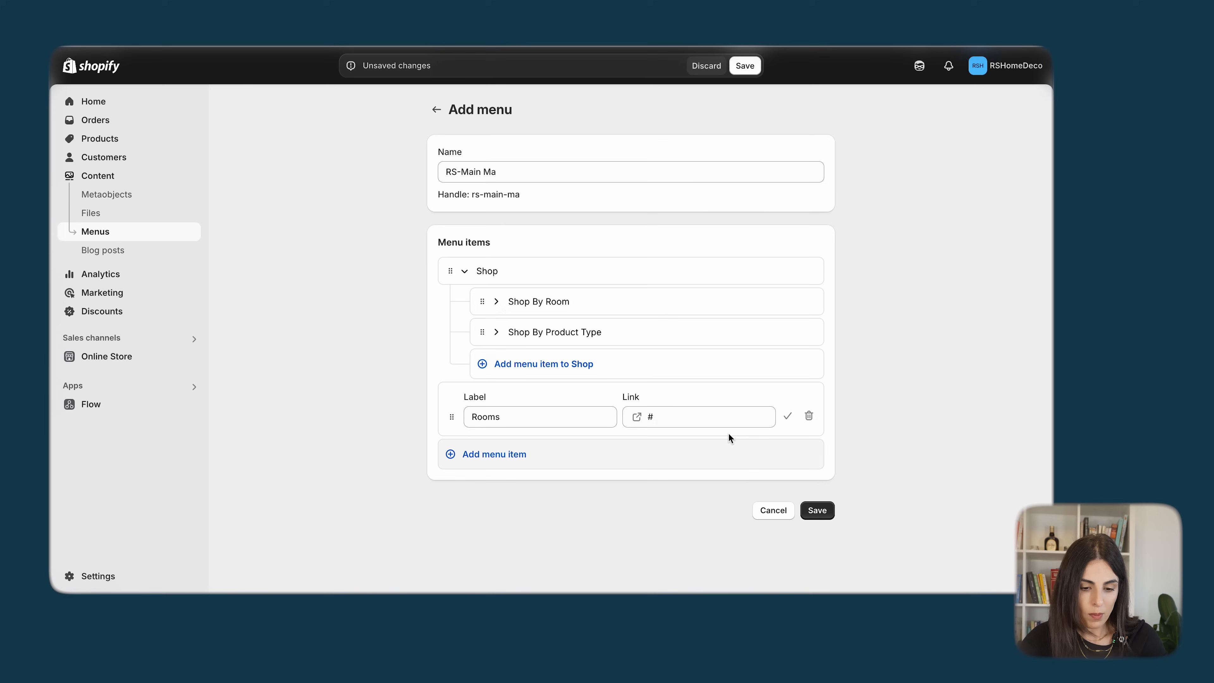
{"action": "left_click", "coordinate": [788, 416]}
- Add a top-level Home Office item linked to the Home Office collection
{"action": "left_click", "coordinate": [528, 426]}
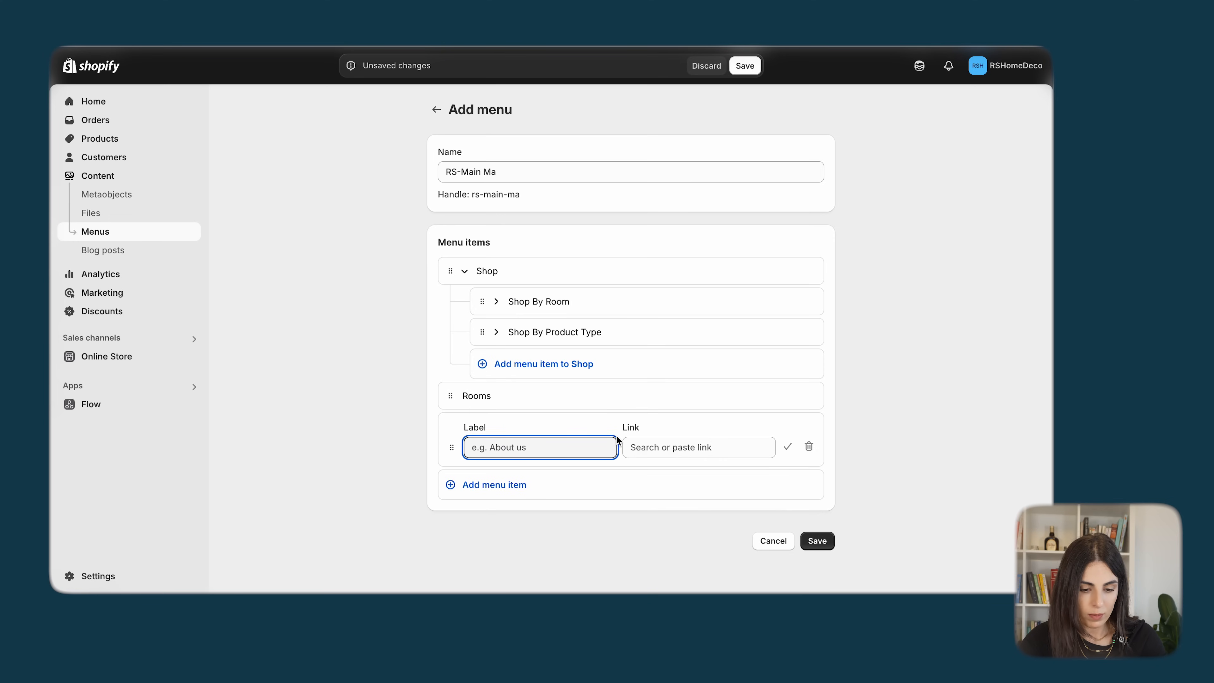
{"action": "left_click", "coordinate": [625, 445]}
{"action": "left_click", "coordinate": [678, 191]}
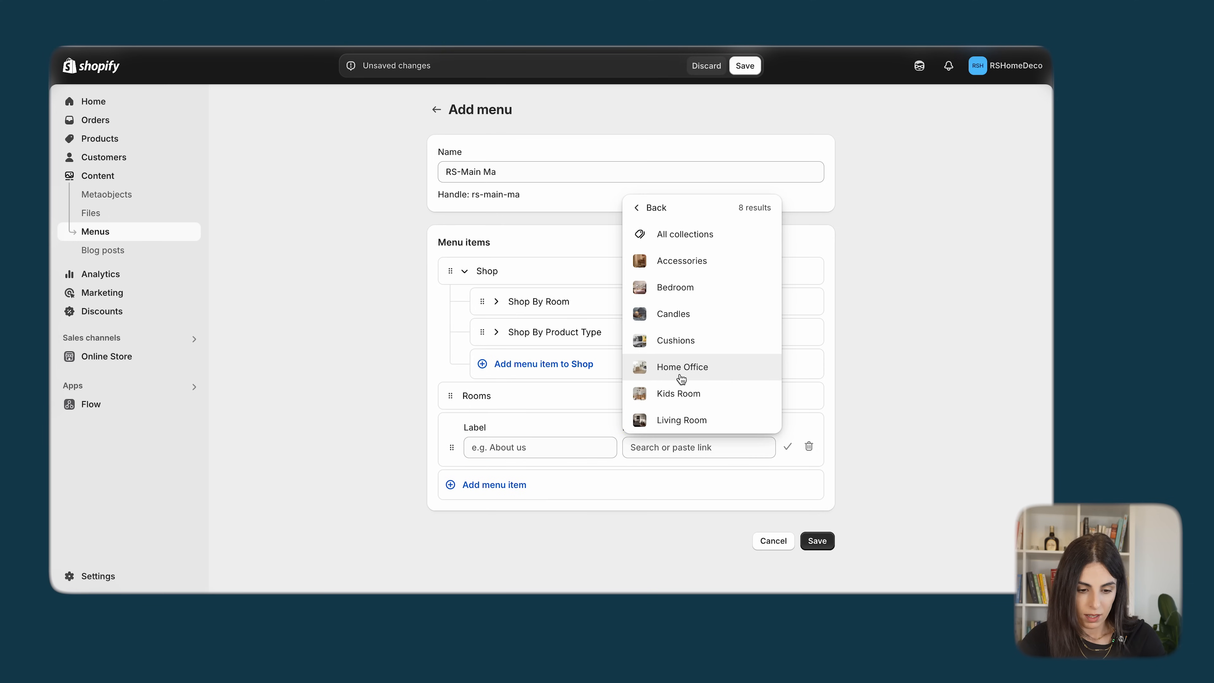
{"action": "left_click", "coordinate": [681, 378]}
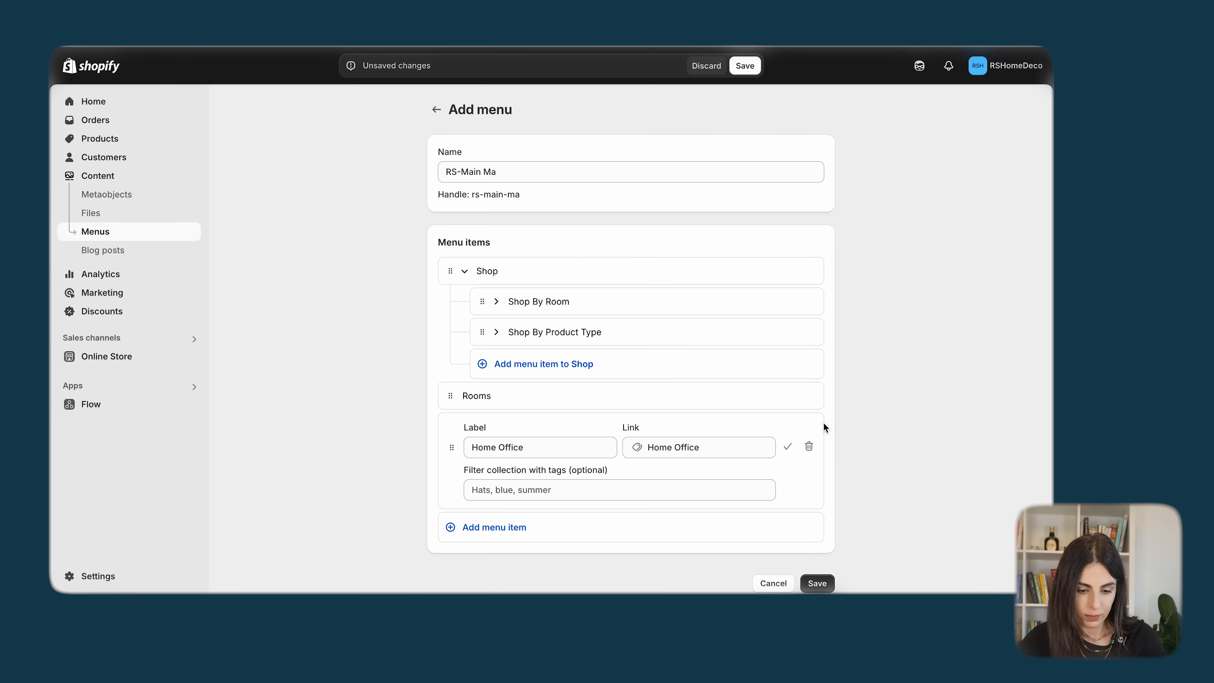
{"action": "left_click", "coordinate": [787, 446]}
- Add a top-level Kids Room item linked to the Kids Room collection
{"action": "left_click", "coordinate": [583, 455]}
{"action": "left_click", "coordinate": [689, 477]}
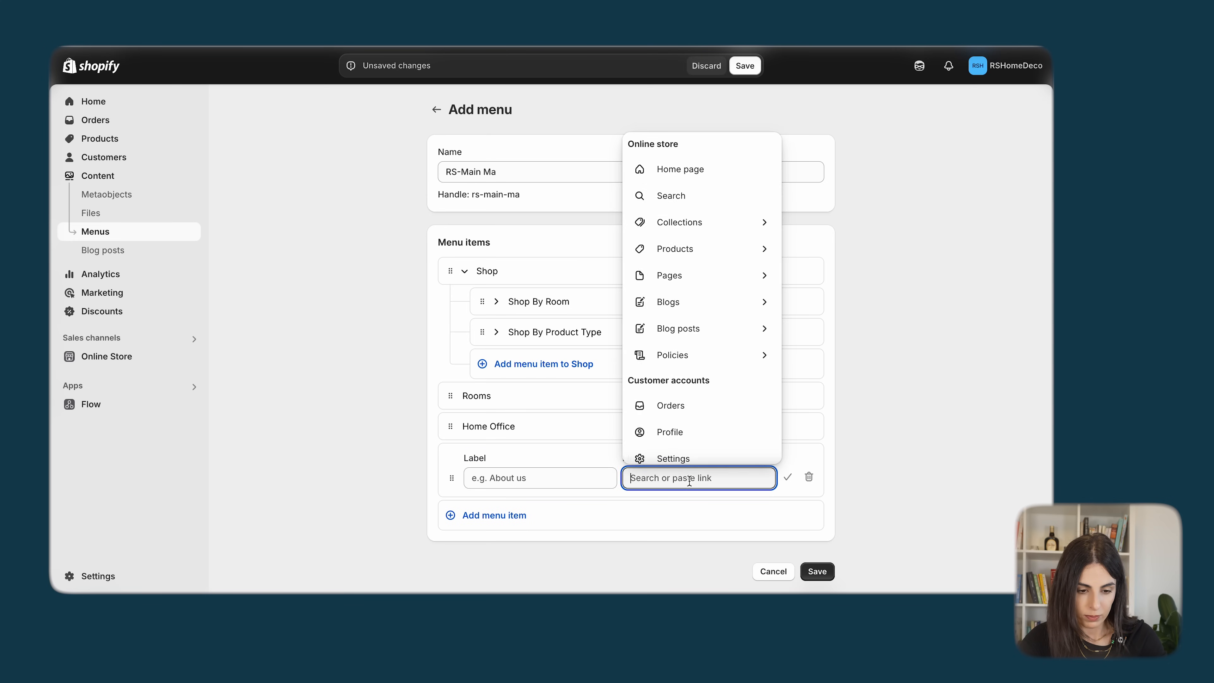
{"action": "left_click", "coordinate": [763, 223]}
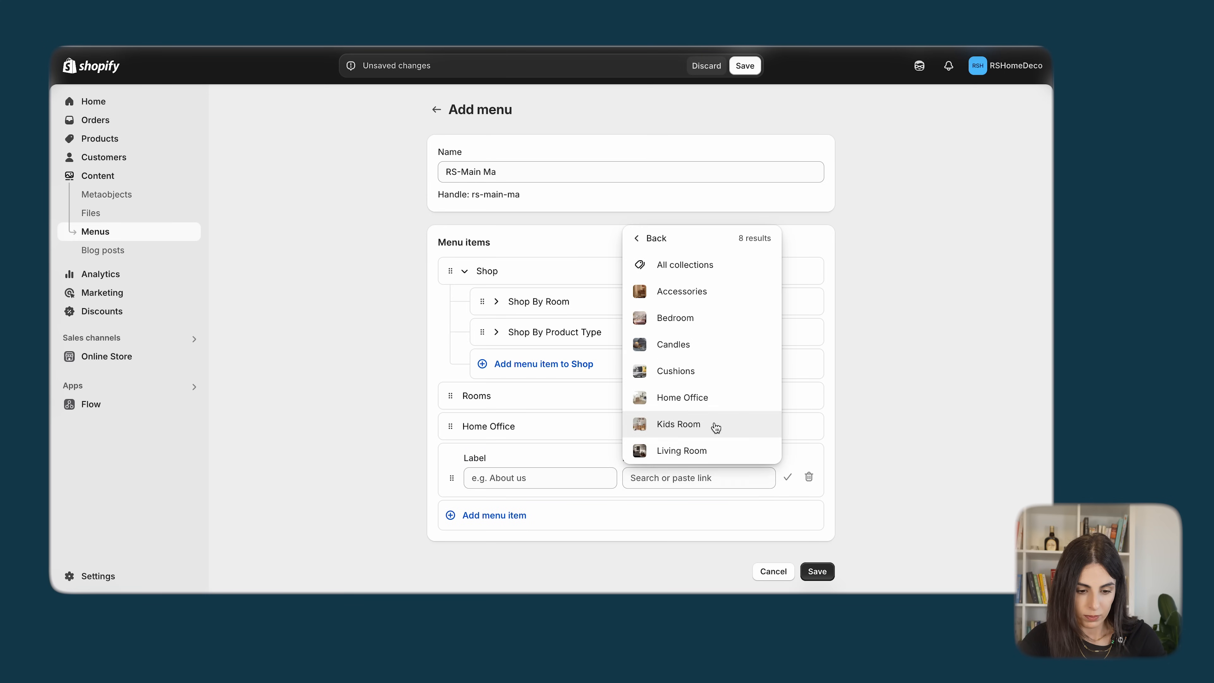
{"action": "left_click", "coordinate": [715, 426]}
{"action": "left_click", "coordinate": [790, 479]}
- Add a top-level Living Room item linked to the Living Room collection
{"action": "left_click", "coordinate": [525, 501]}
{"action": "left_click", "coordinate": [662, 507]}
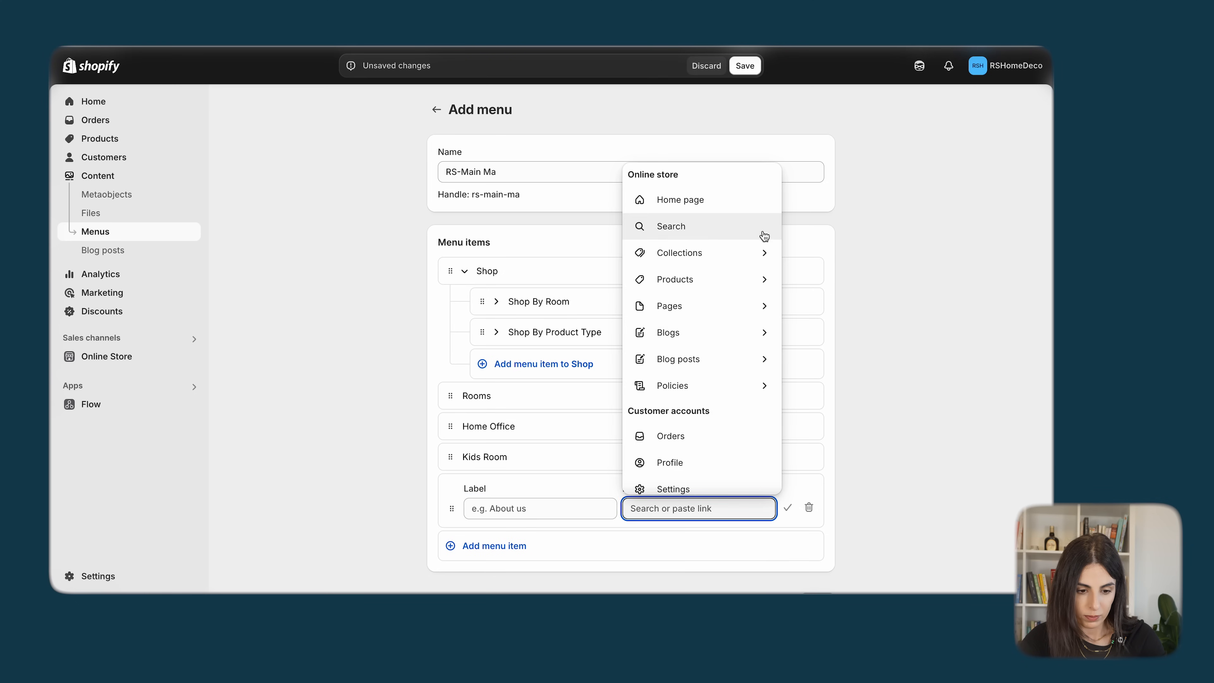
{"action": "left_click", "coordinate": [742, 260]}
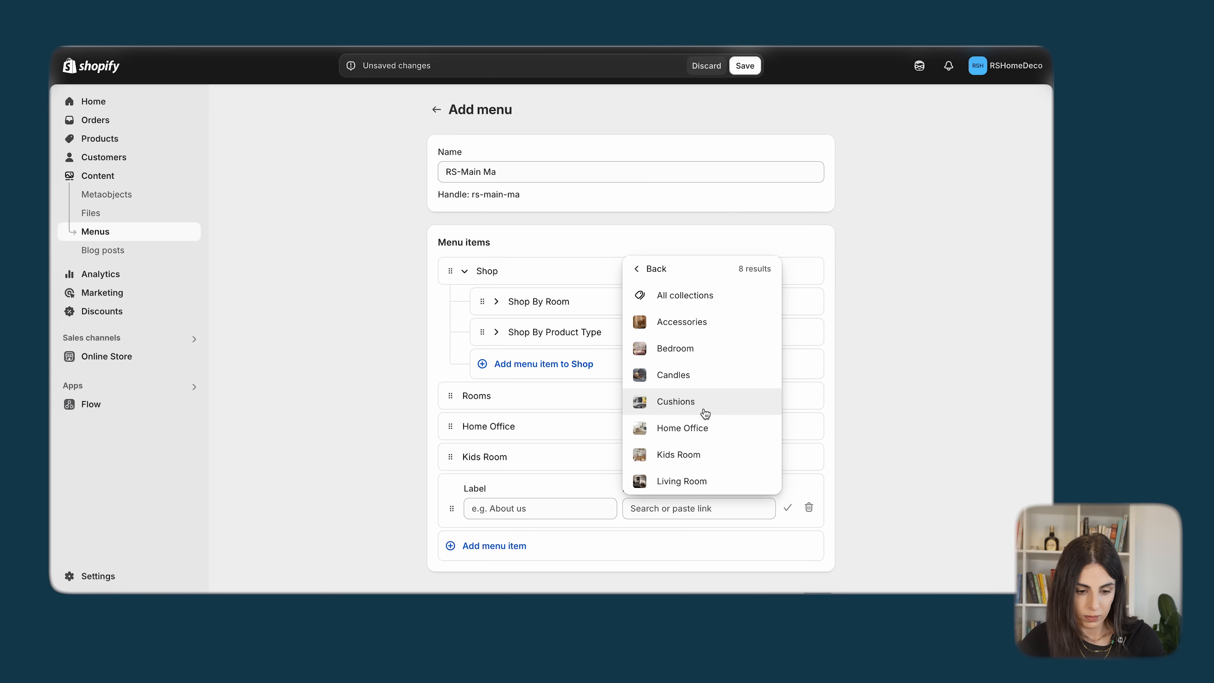
{"action": "left_click", "coordinate": [678, 480]}
{"action": "scroll", "coordinate": [661, 474], "scroll_direction": "down", "scroll_amount": 2}
{"action": "left_click", "coordinate": [789, 436]}
- Nest Home Office, Kids Room and Living Room beneath Rooms and save the menu
{"action": "left_click_drag", "start_coordinate": [450, 424], "coordinate": [480, 422]}
{"action": "left_click_drag", "start_coordinate": [450, 559], "coordinate": [475, 440]}
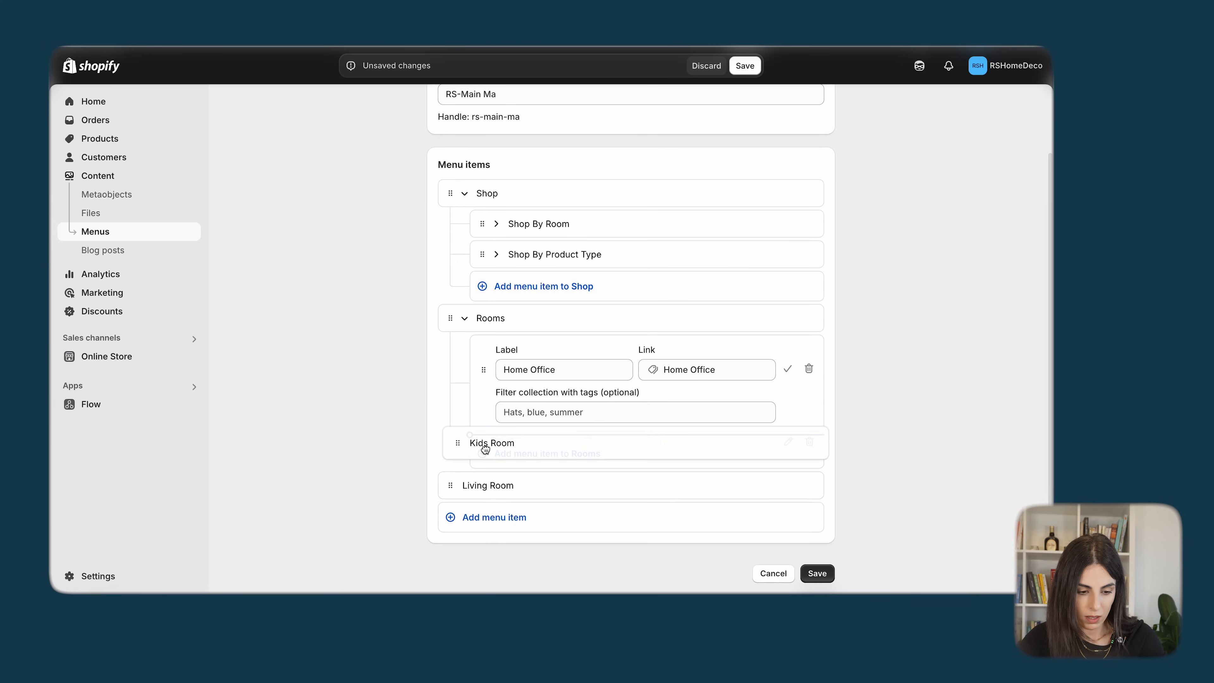
{"action": "left_click", "coordinate": [497, 439]}
{"action": "left_click", "coordinate": [787, 366]}
{"action": "left_click", "coordinate": [788, 399]}
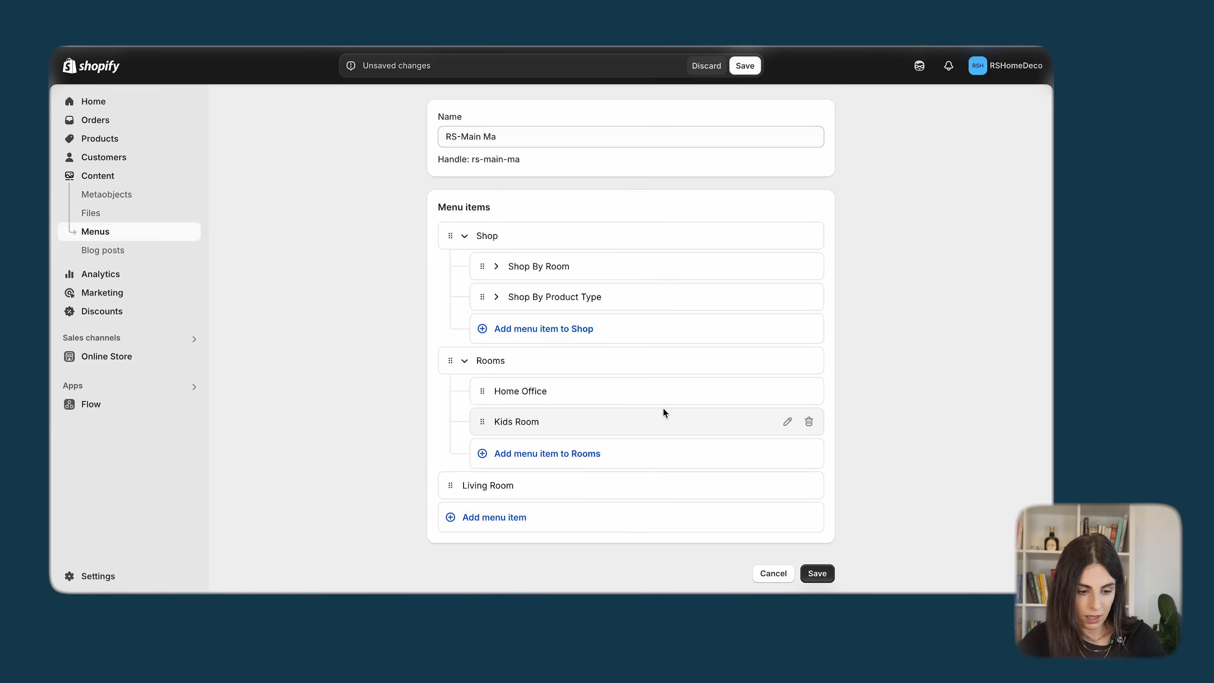
{"action": "left_click_drag", "start_coordinate": [450, 483], "coordinate": [473, 462]}
{"action": "left_click", "coordinate": [788, 506]}
{"action": "scroll", "coordinate": [745, 345], "scroll_direction": "down", "scroll_amount": 1}
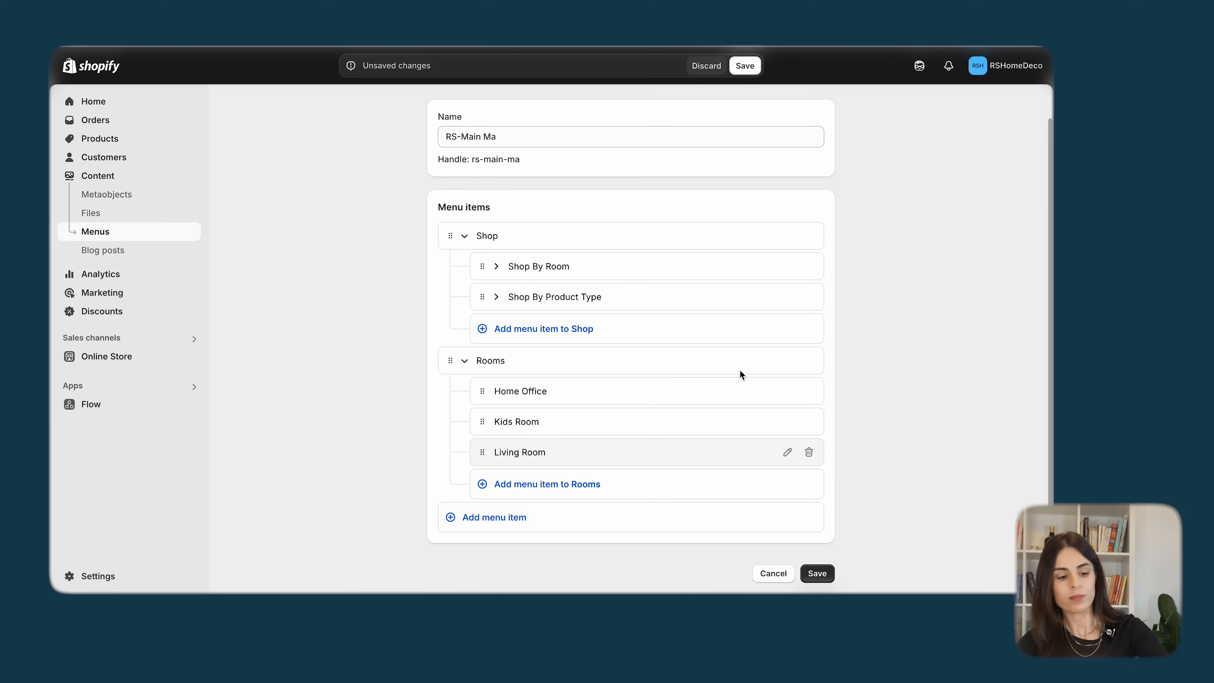
{"action": "left_click", "coordinate": [817, 573]}
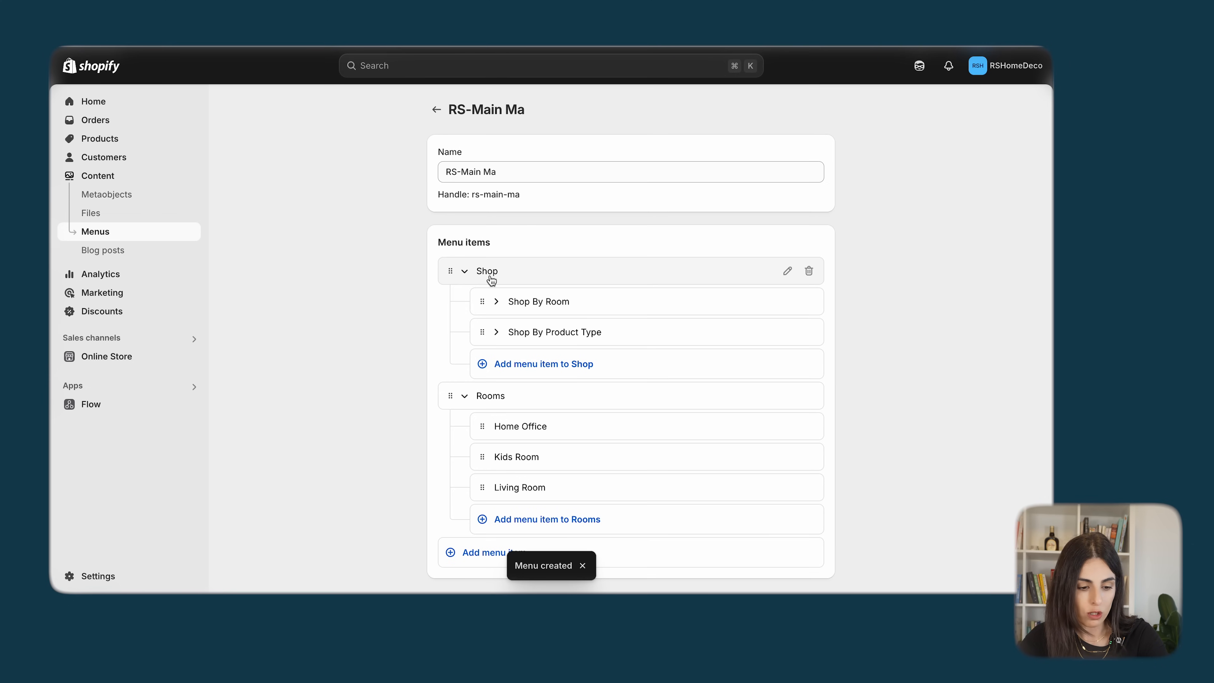
- Add a top-level Contact Us item linked to the Contact page
{"action": "scroll", "coordinate": [490, 396], "scroll_direction": "down", "scroll_amount": 1}
{"action": "left_click", "coordinate": [456, 520]}
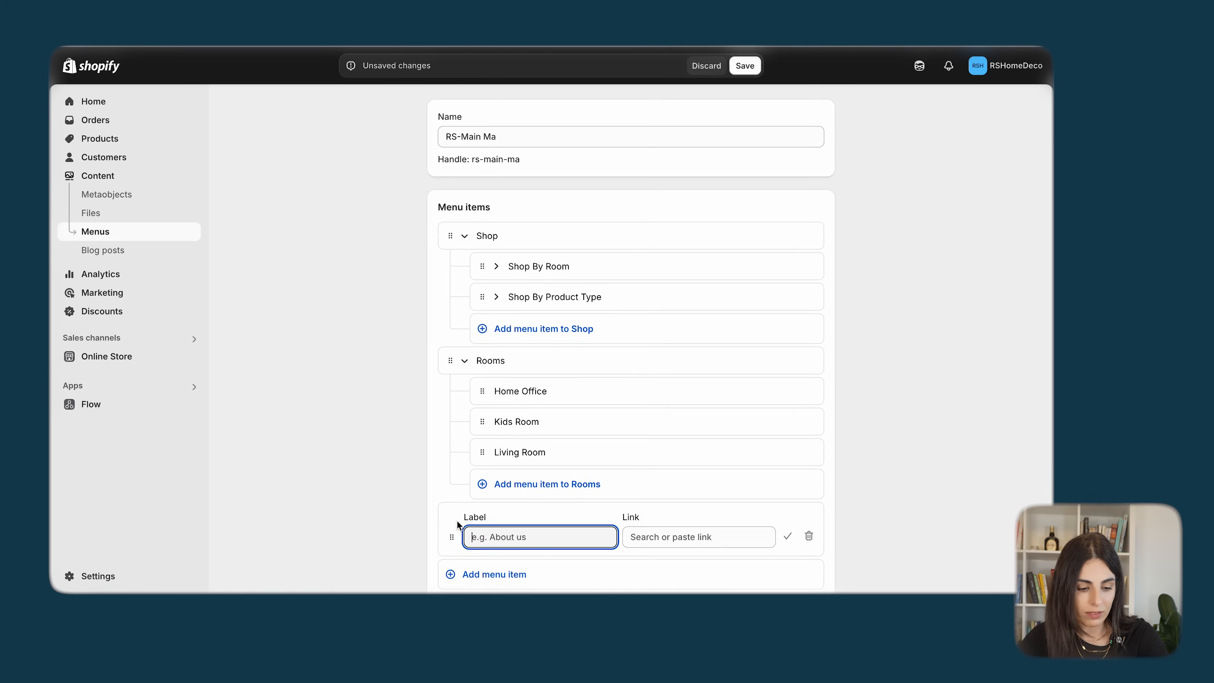
{"action": "scroll", "coordinate": [456, 520], "scroll_direction": "down", "scroll_amount": 1}
{"action": "left_click", "coordinate": [646, 472]}
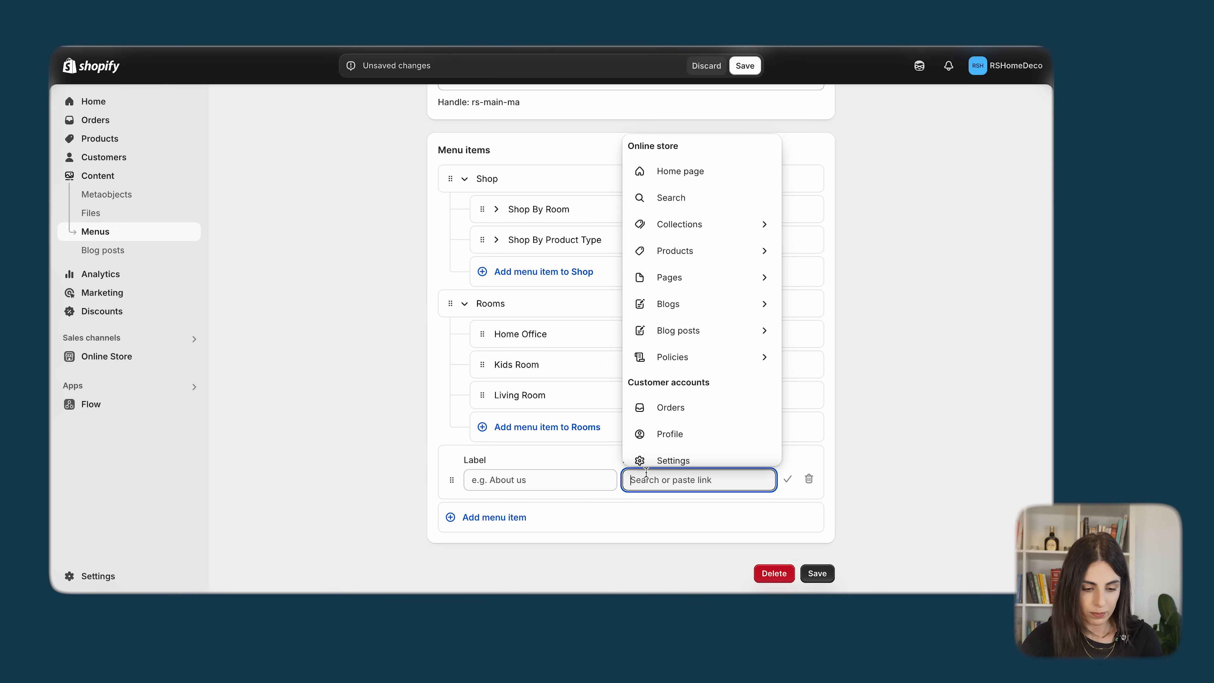
{"action": "left_click", "coordinate": [488, 477]}
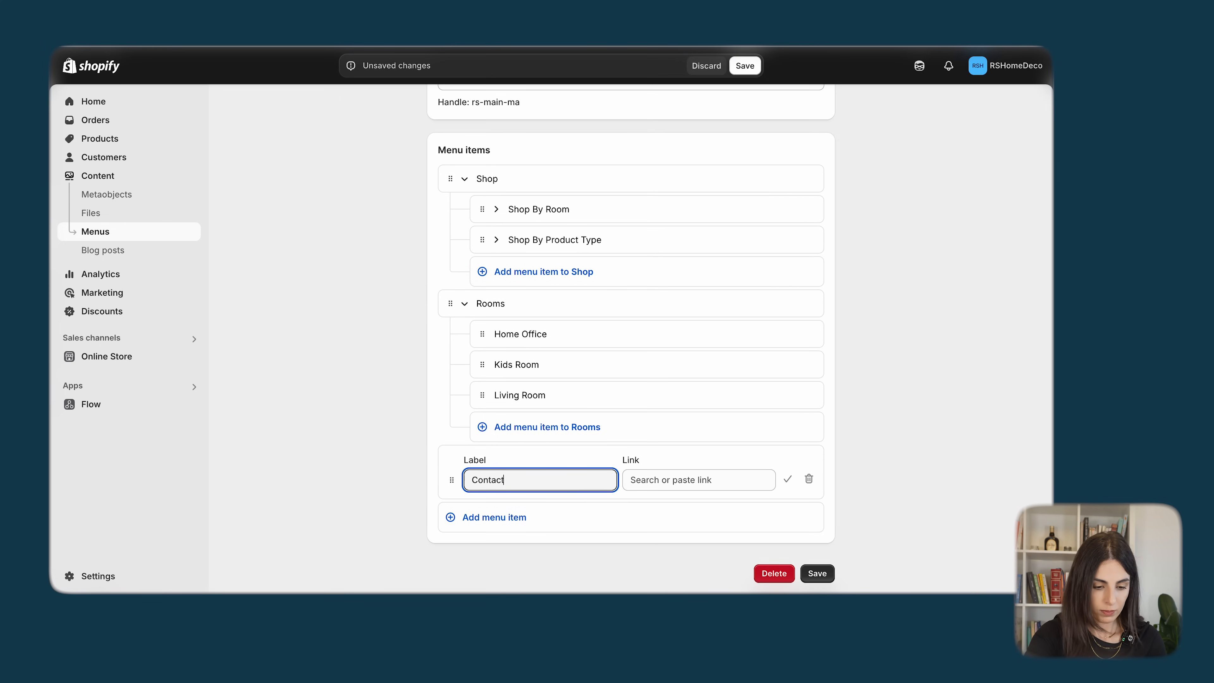
{"action": "left_click", "coordinate": [631, 482]}
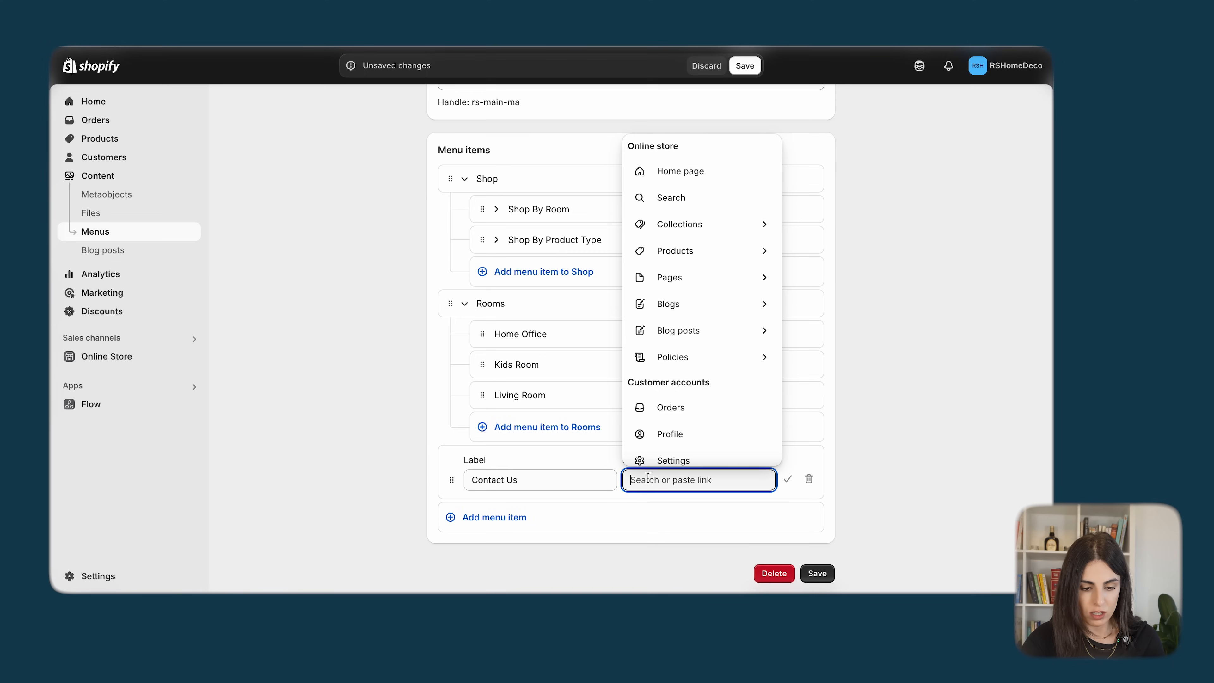
{"action": "left_click", "coordinate": [698, 256]}
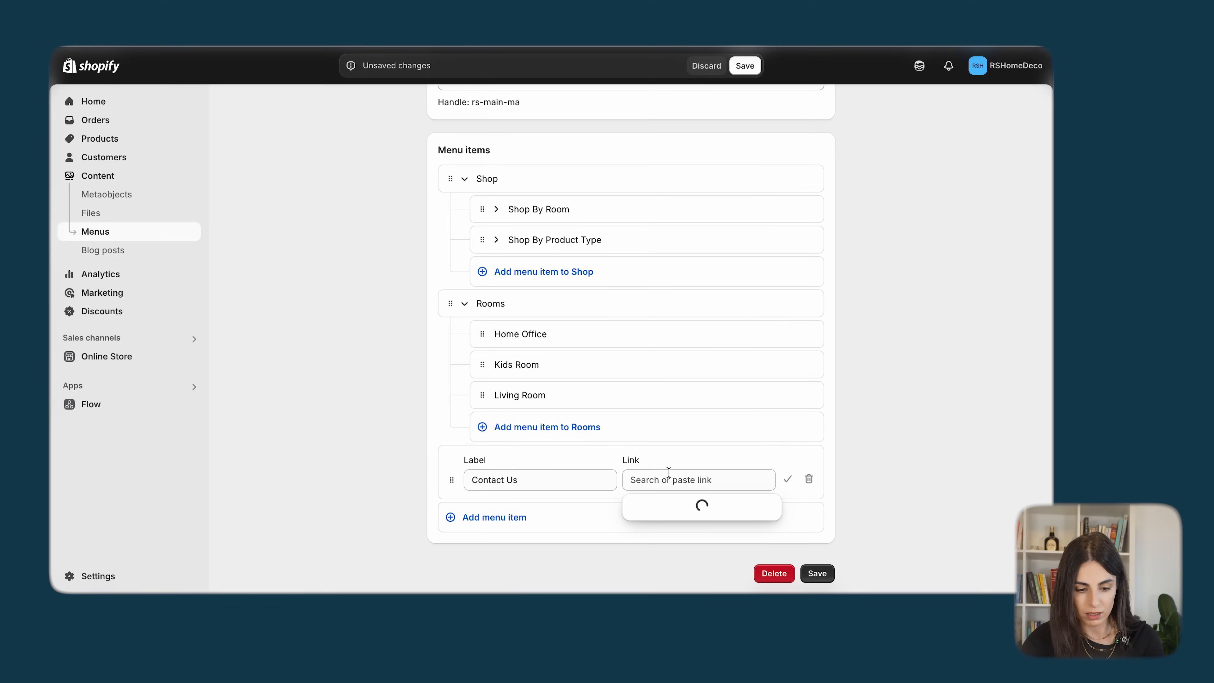
{"action": "left_click", "coordinate": [672, 535]}
{"action": "left_click", "coordinate": [625, 529]}
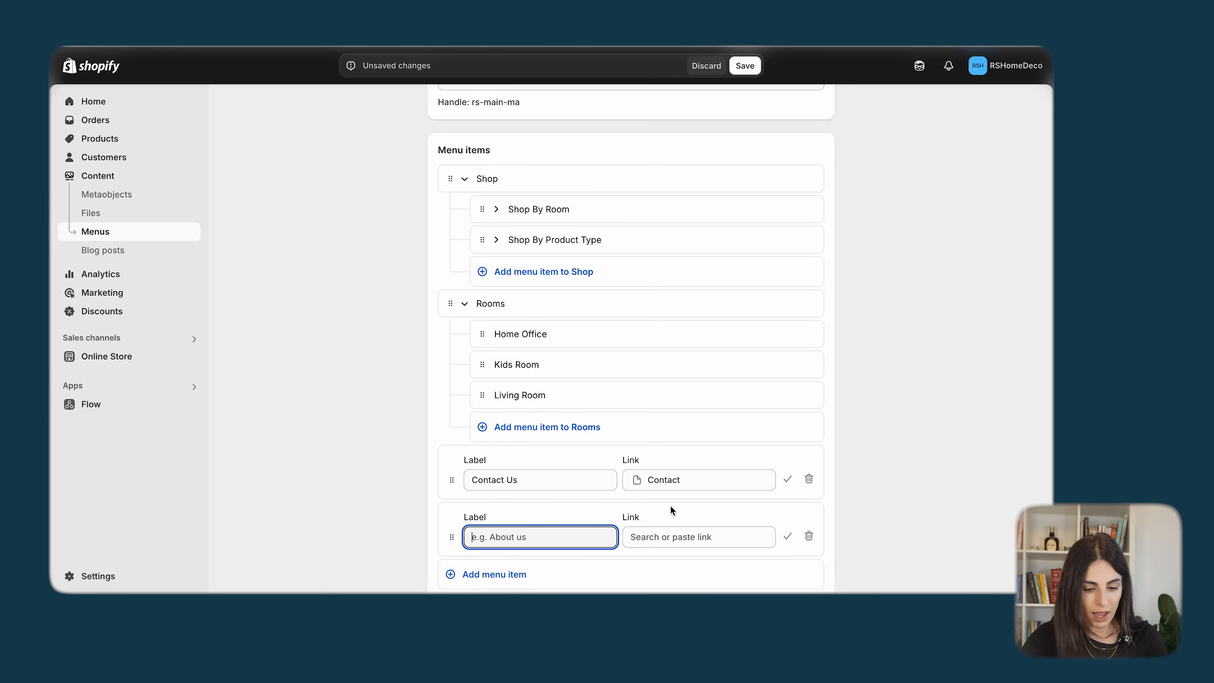
{"action": "left_click", "coordinate": [787, 479]}
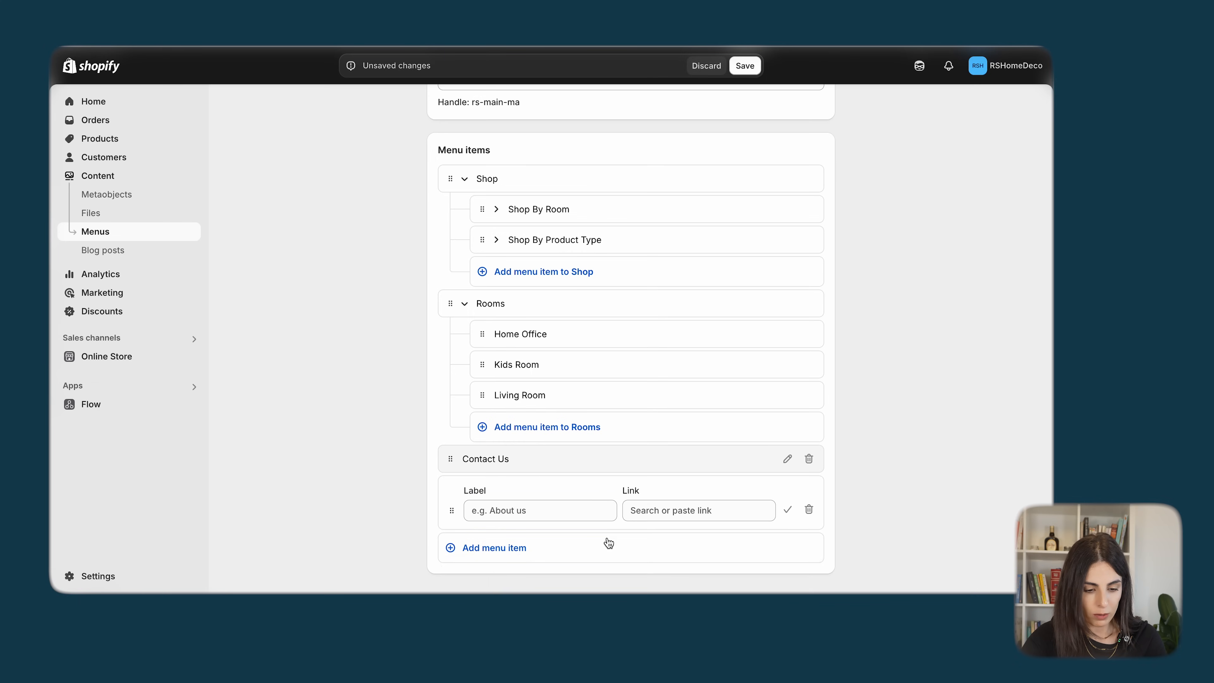
- Add a top-level About Us item with the placeholder link # and save the menu
{"action": "left_click", "coordinate": [572, 512]}
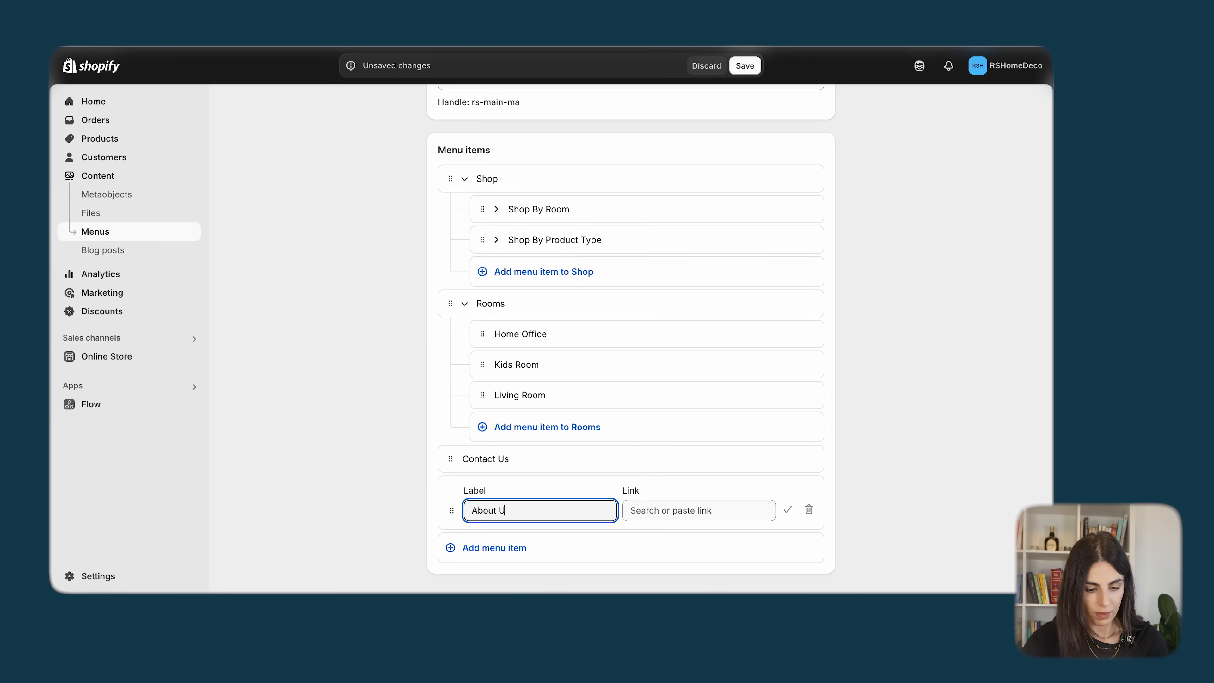
{"action": "left_click", "coordinate": [706, 512]}
{"action": "type", "text": "#"}
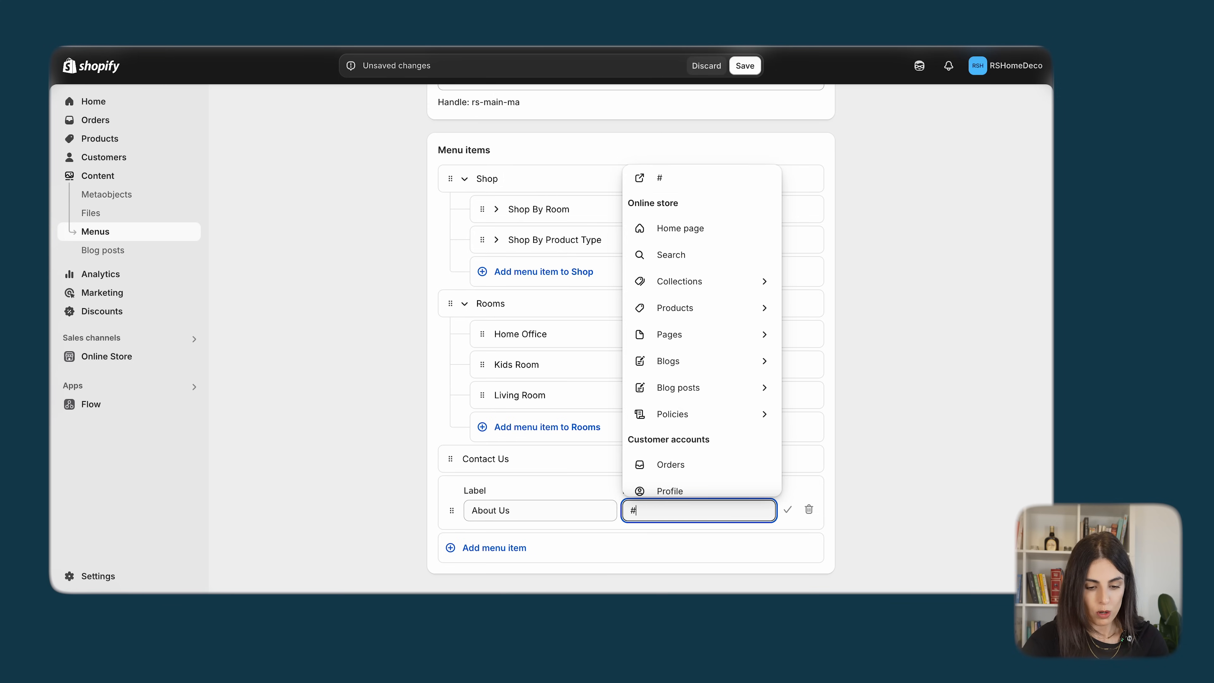
{"action": "left_click", "coordinate": [678, 541]}
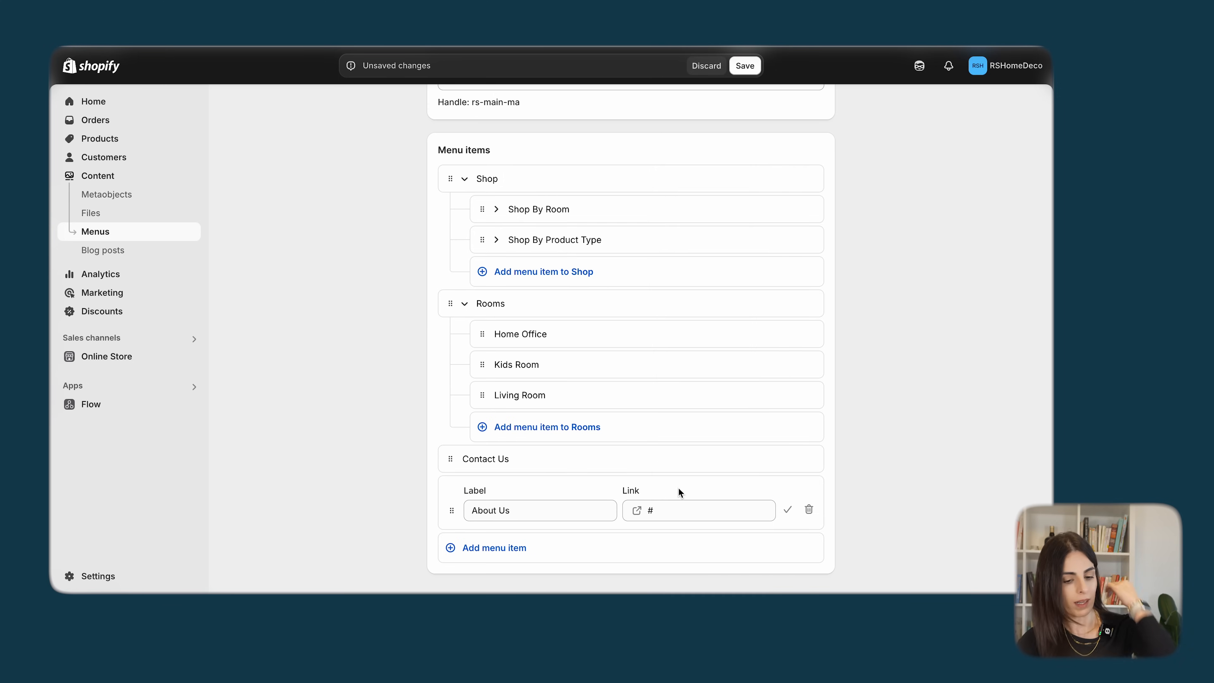
{"action": "scroll", "coordinate": [678, 487], "scroll_direction": "down", "scroll_amount": 1}
{"action": "left_click", "coordinate": [808, 573]}
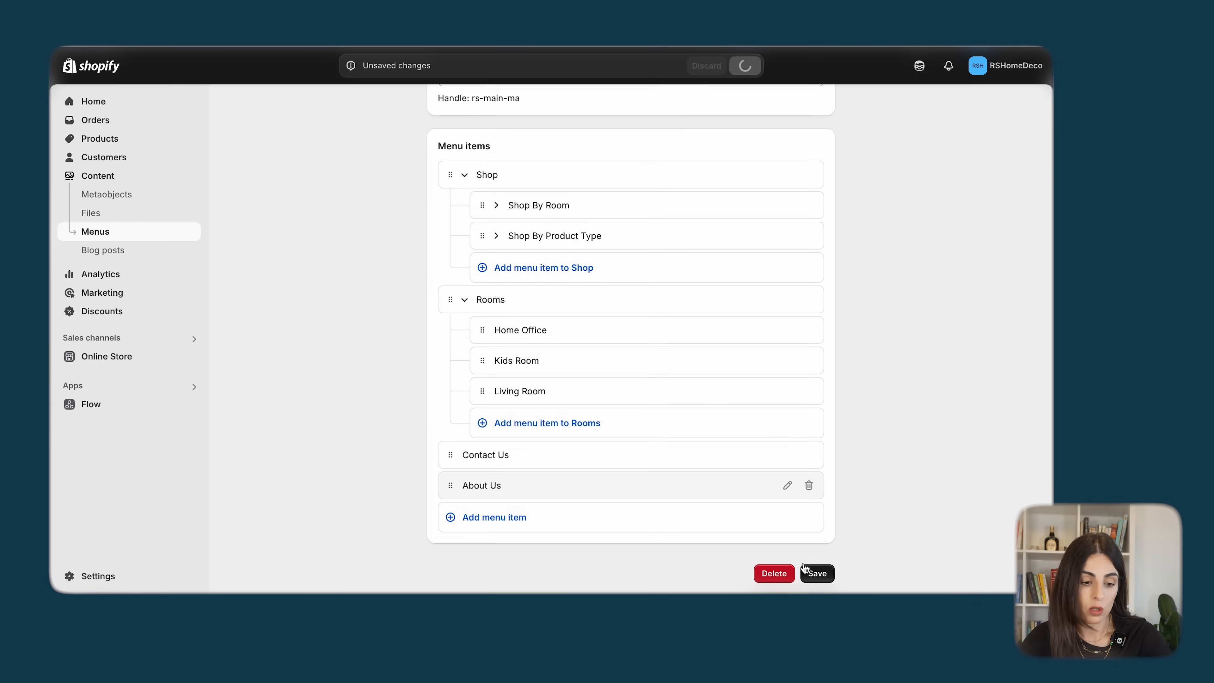
{"action": "scroll", "coordinate": [738, 258], "scroll_direction": "up", "scroll_amount": 2}
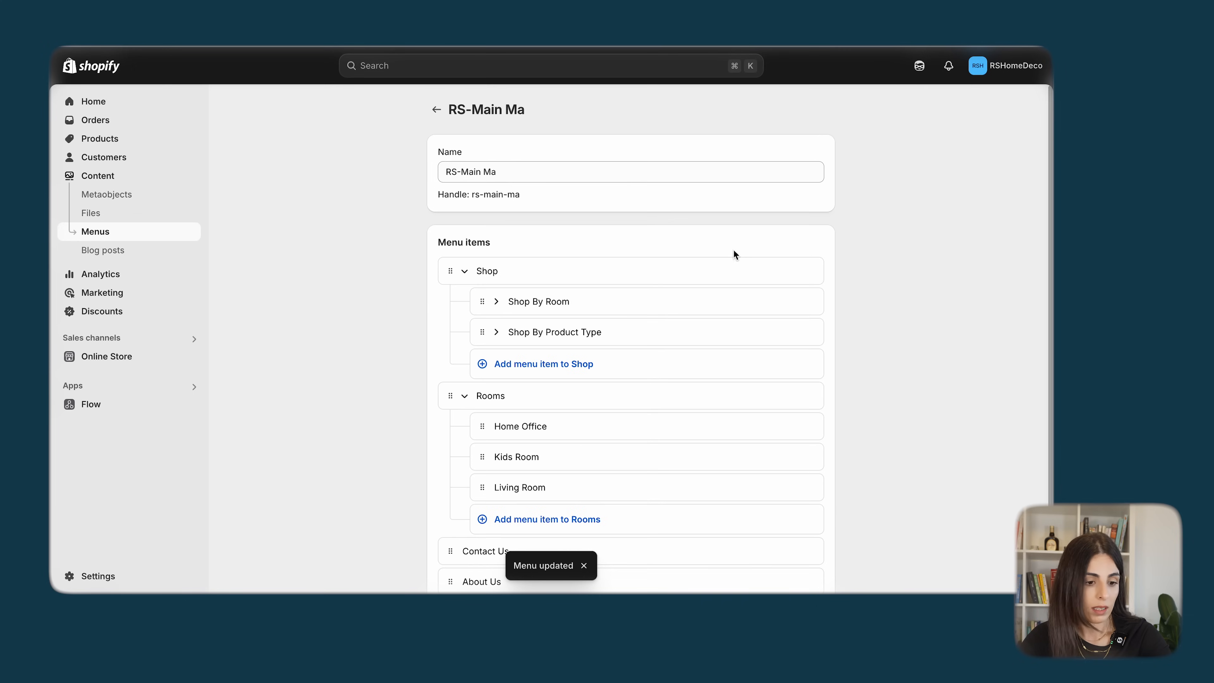
{"action": "left_click", "coordinate": [438, 110]}
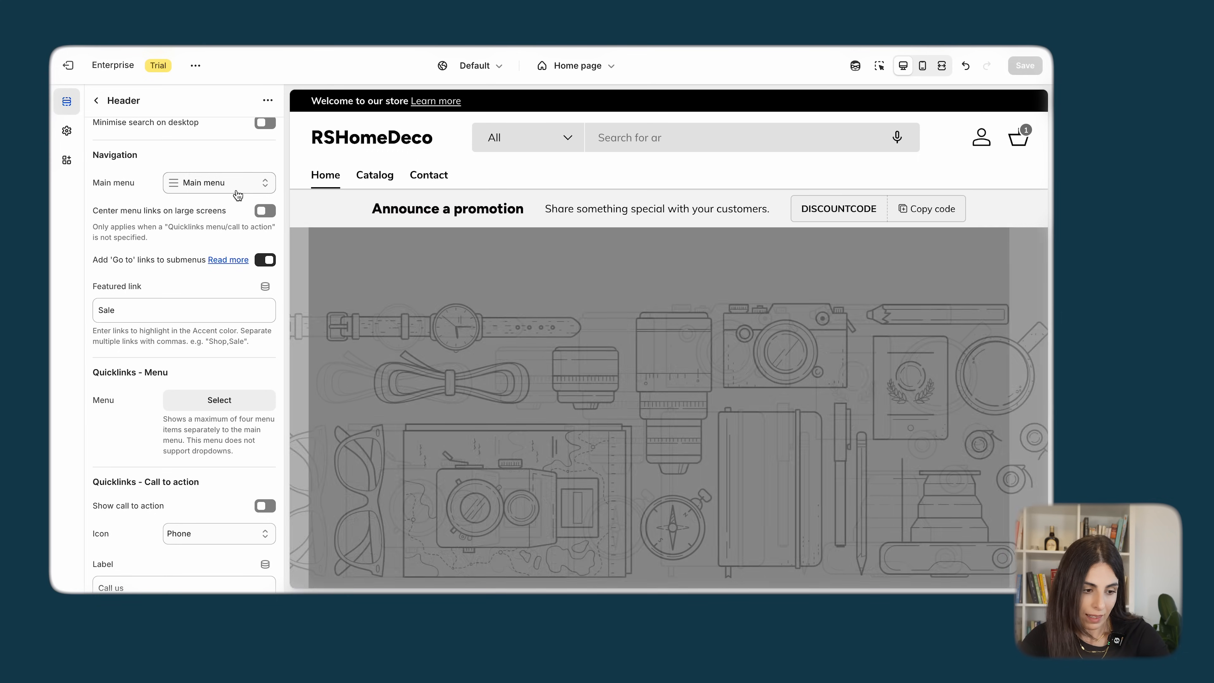
- Replace the header's main menu with RS-Main Ma
{"action": "left_click", "coordinate": [238, 189]}
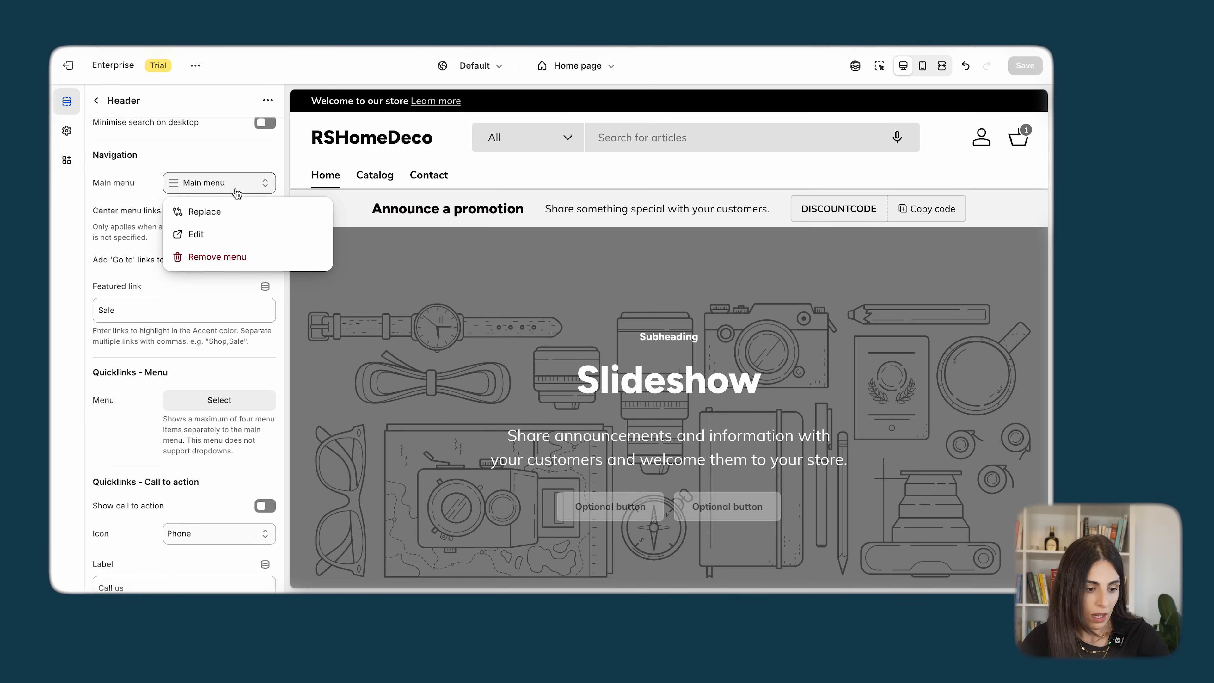
{"action": "left_click", "coordinate": [216, 218]}
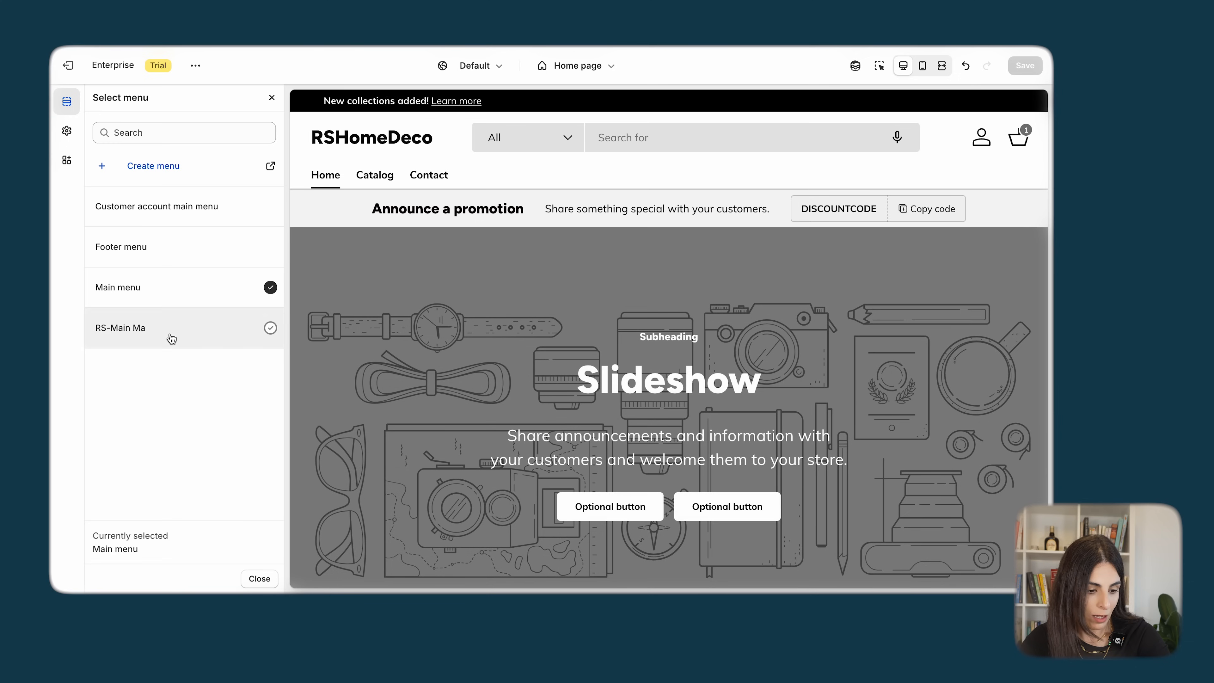
{"action": "left_click", "coordinate": [171, 339]}
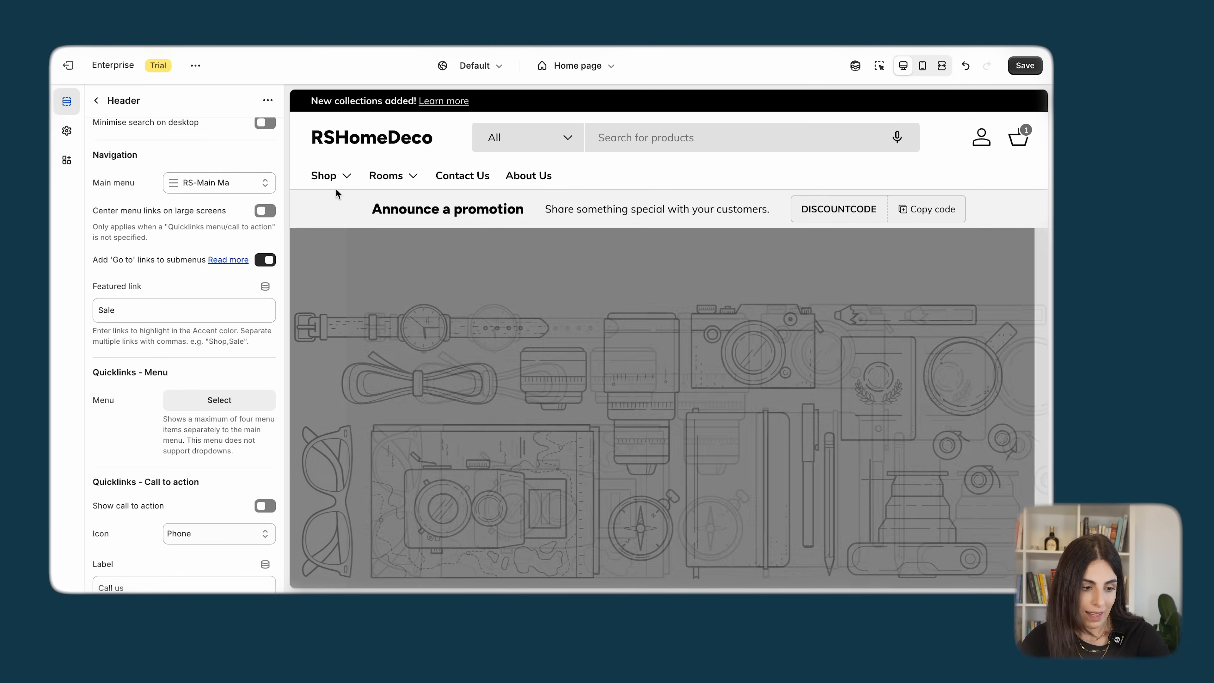
- Check the Shop dropdown with its Shop By Room and Shop By Product Type submenus, and the Rooms dropdown, in the header preview
{"action": "mouse_move", "coordinate": [332, 176]}
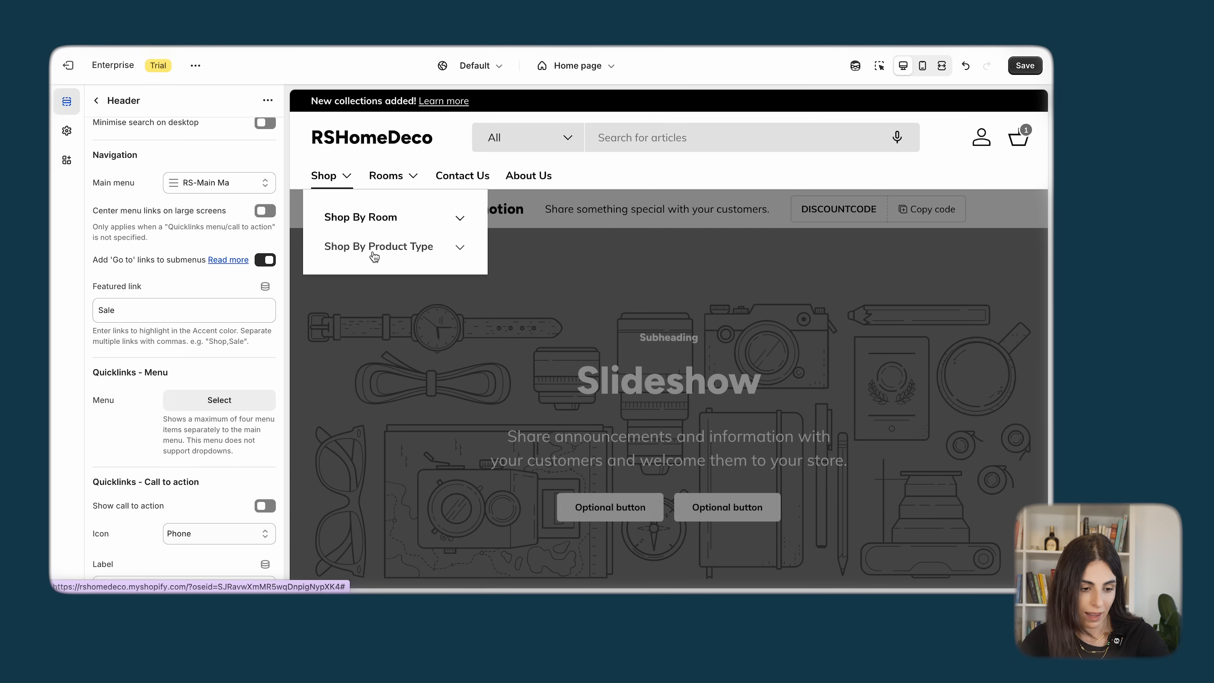
{"action": "left_click", "coordinate": [457, 225]}
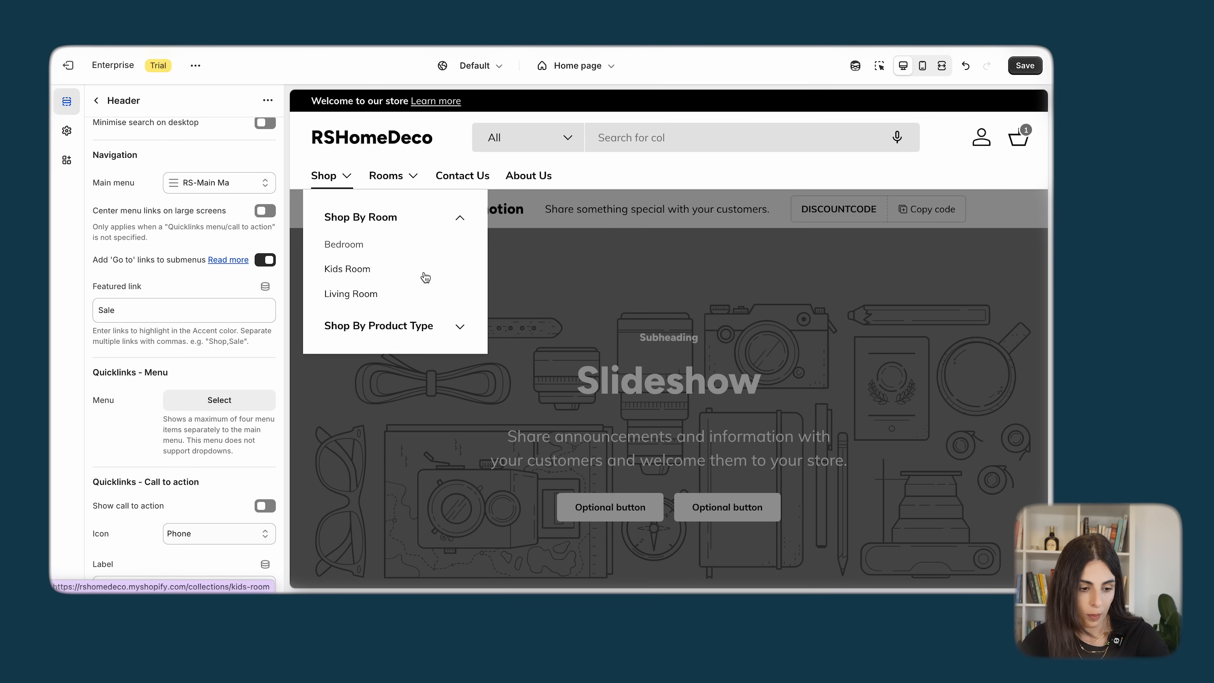
{"action": "left_click", "coordinate": [460, 330]}
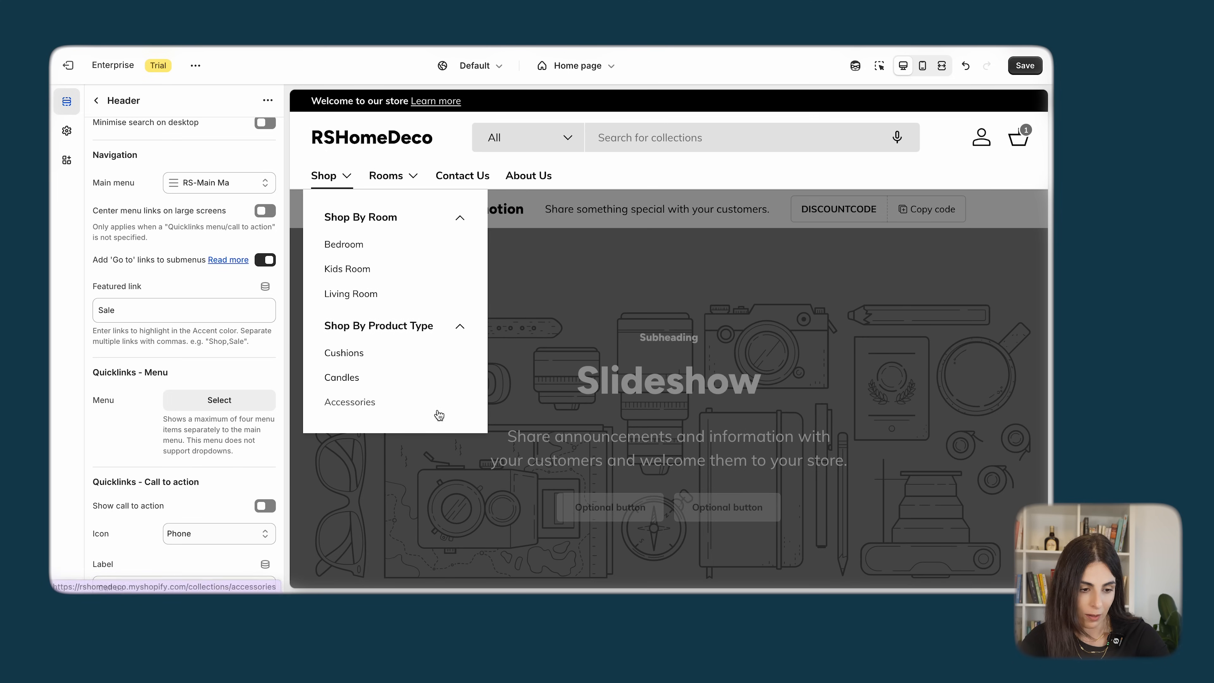
{"action": "left_click", "coordinate": [413, 180]}
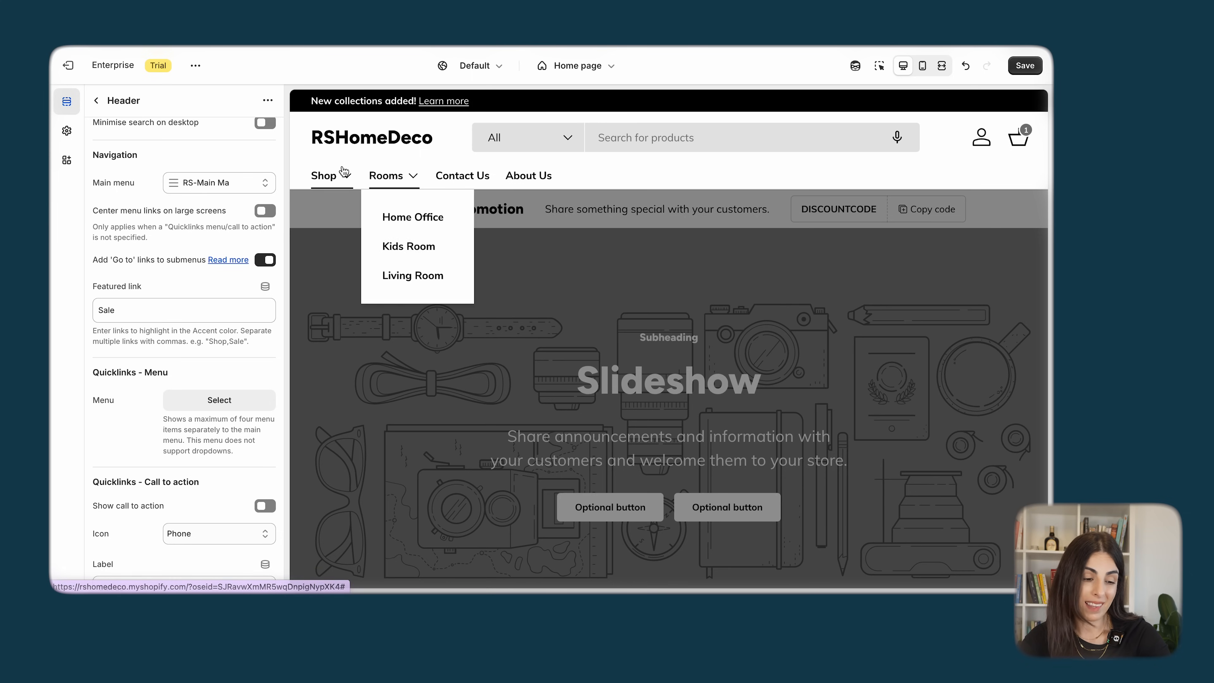
{"action": "left_click", "coordinate": [342, 176]}
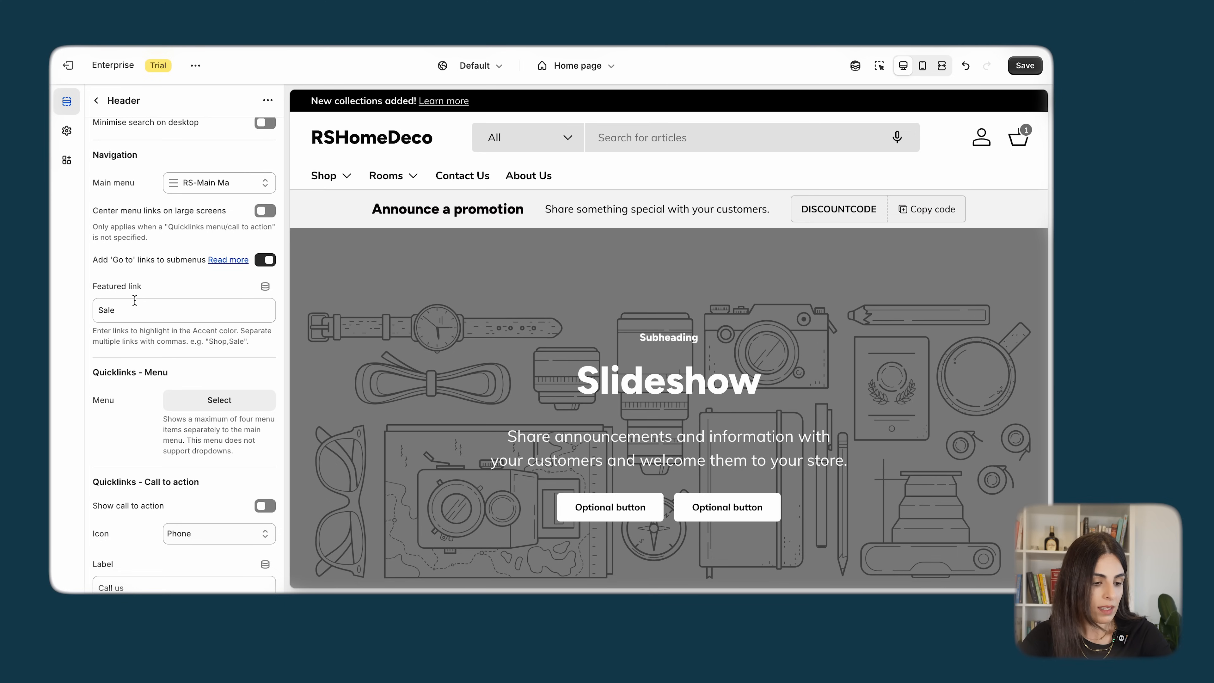
- Try Contact Us as the header's featured link and restore the setting to Sale
{"action": "left_click_drag", "start_coordinate": [123, 311], "coordinate": [91, 310]}
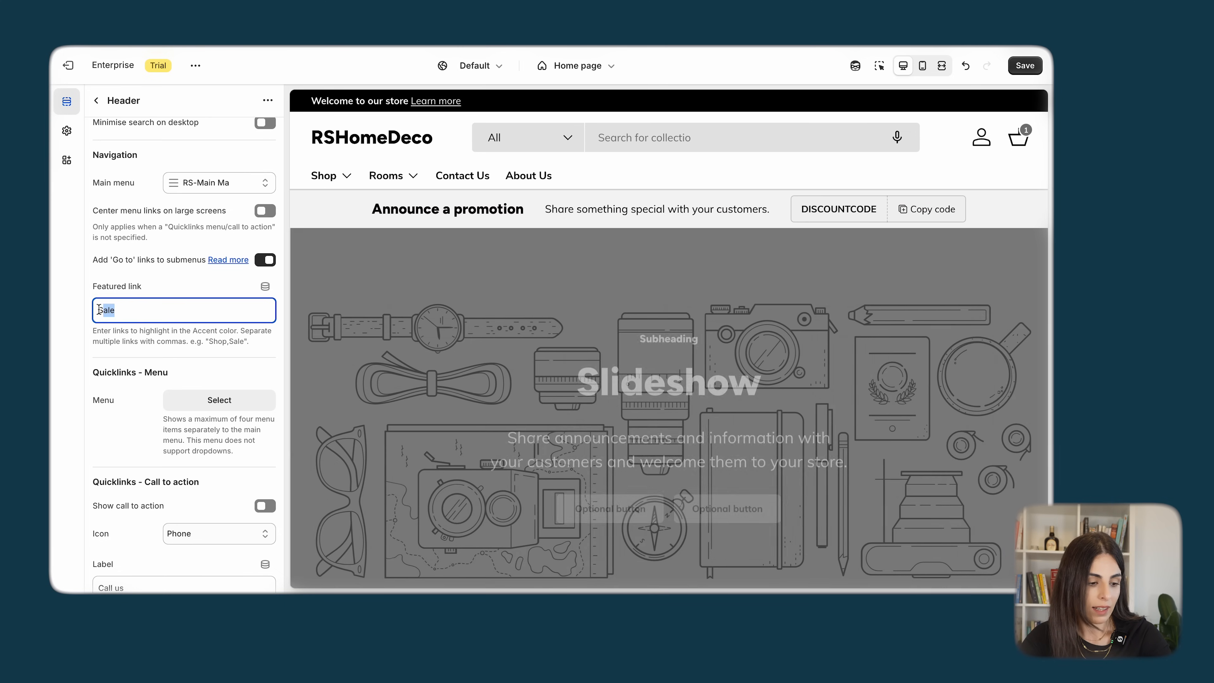
{"action": "type", "text": "Contact Us"}
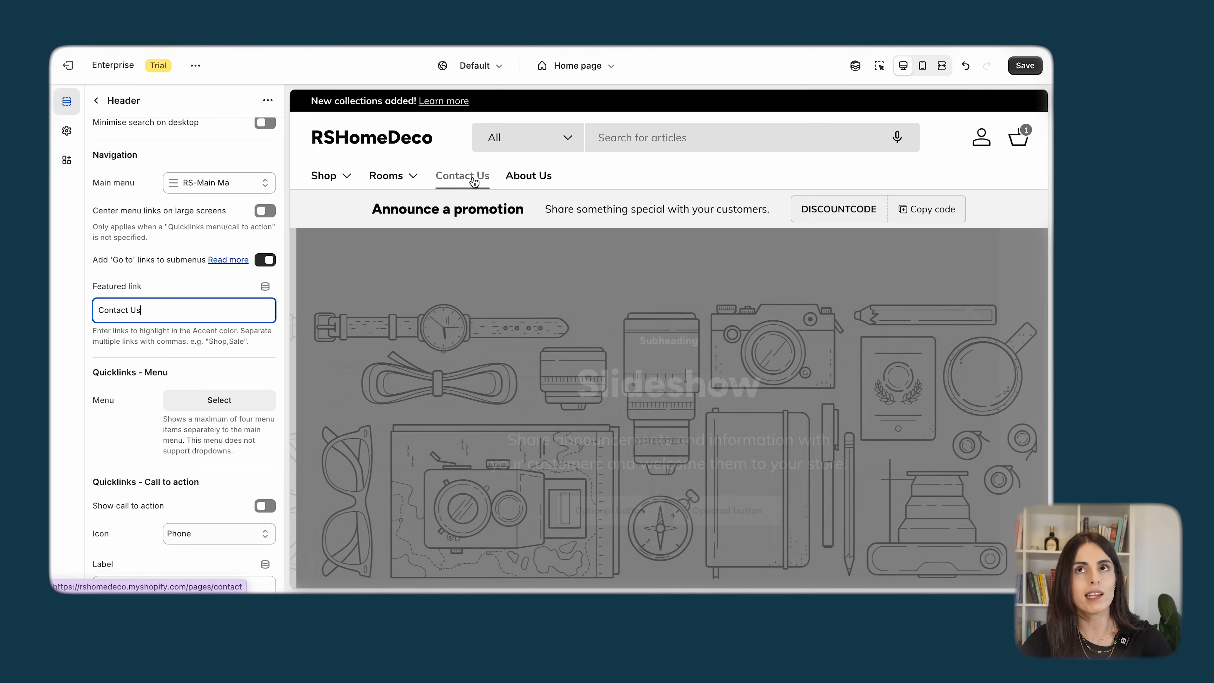
{"action": "left_click_drag", "start_coordinate": [192, 311], "coordinate": [65, 308]}
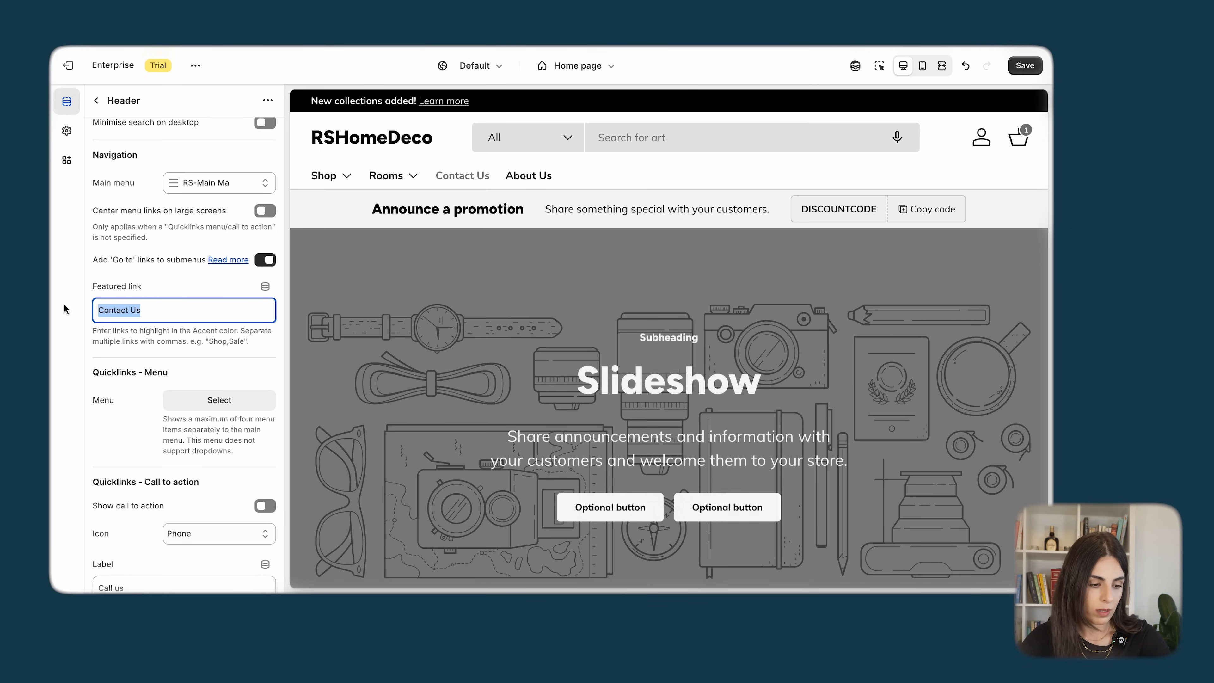
{"action": "type", "text": "Sale"}
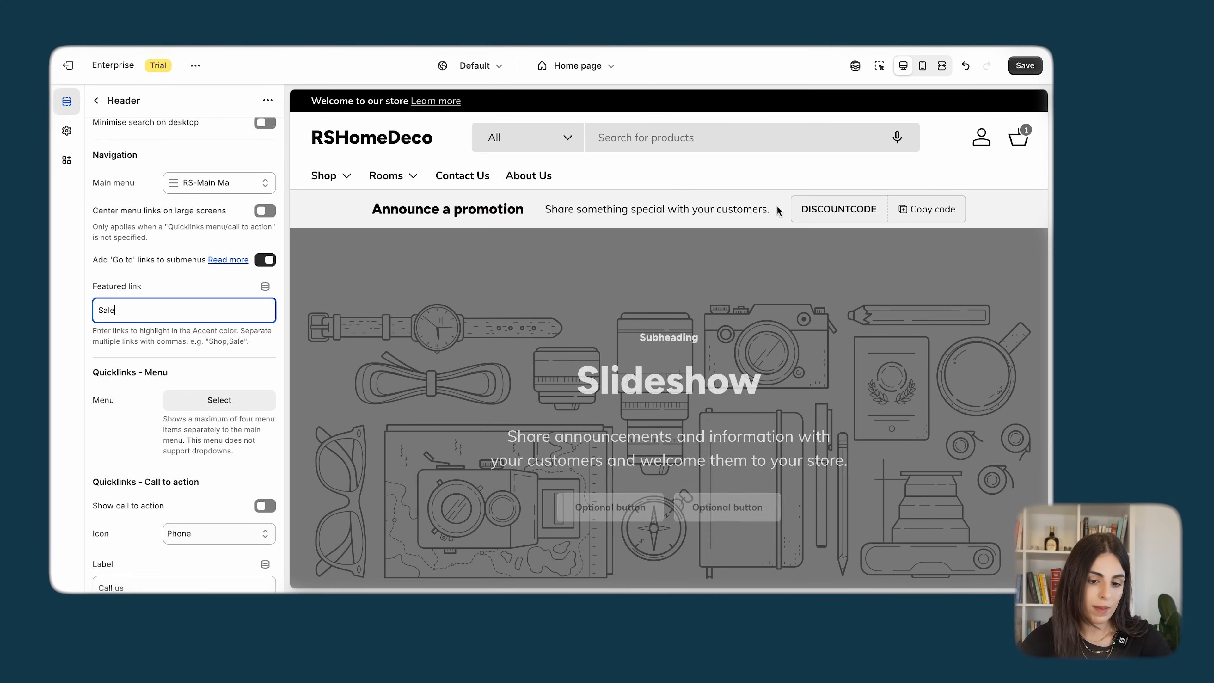
- Set the header's Quicklinks menu to Main menu and review the remaining header settings
{"action": "left_click", "coordinate": [219, 400]}
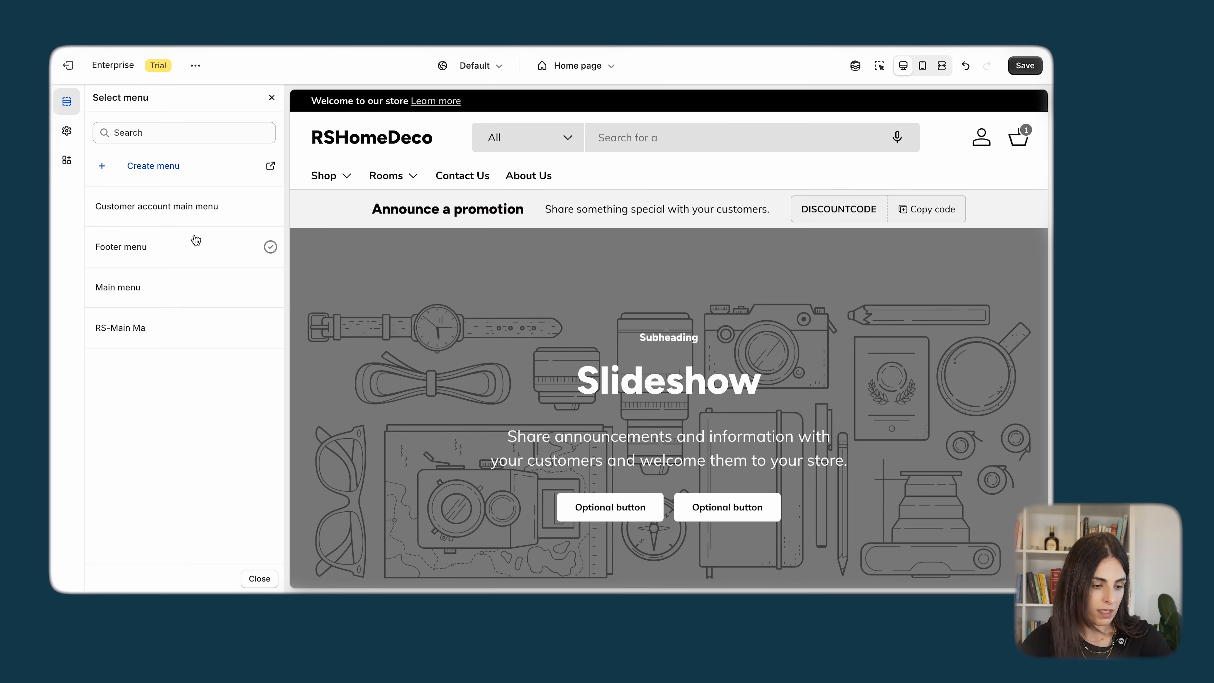
{"action": "left_click", "coordinate": [168, 297]}
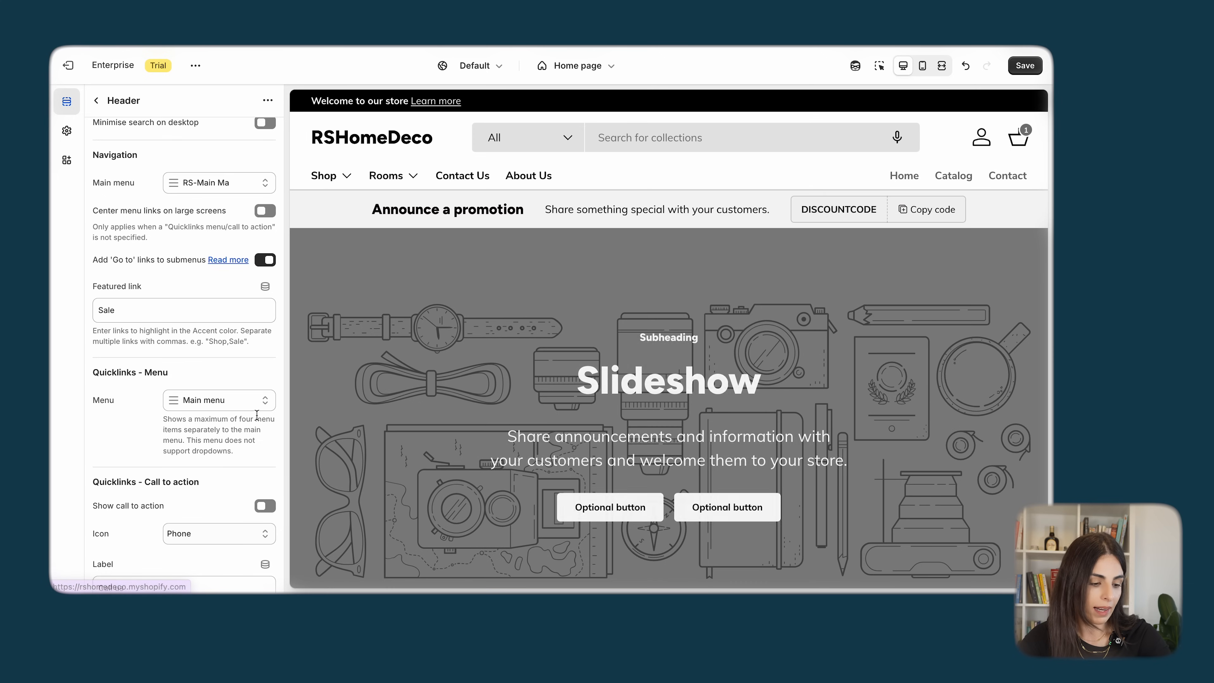
{"action": "scroll", "coordinate": [221, 407], "scroll_direction": "down", "scroll_amount": 3}
{"action": "scroll", "coordinate": [218, 402], "scroll_direction": "down", "scroll_amount": 2}
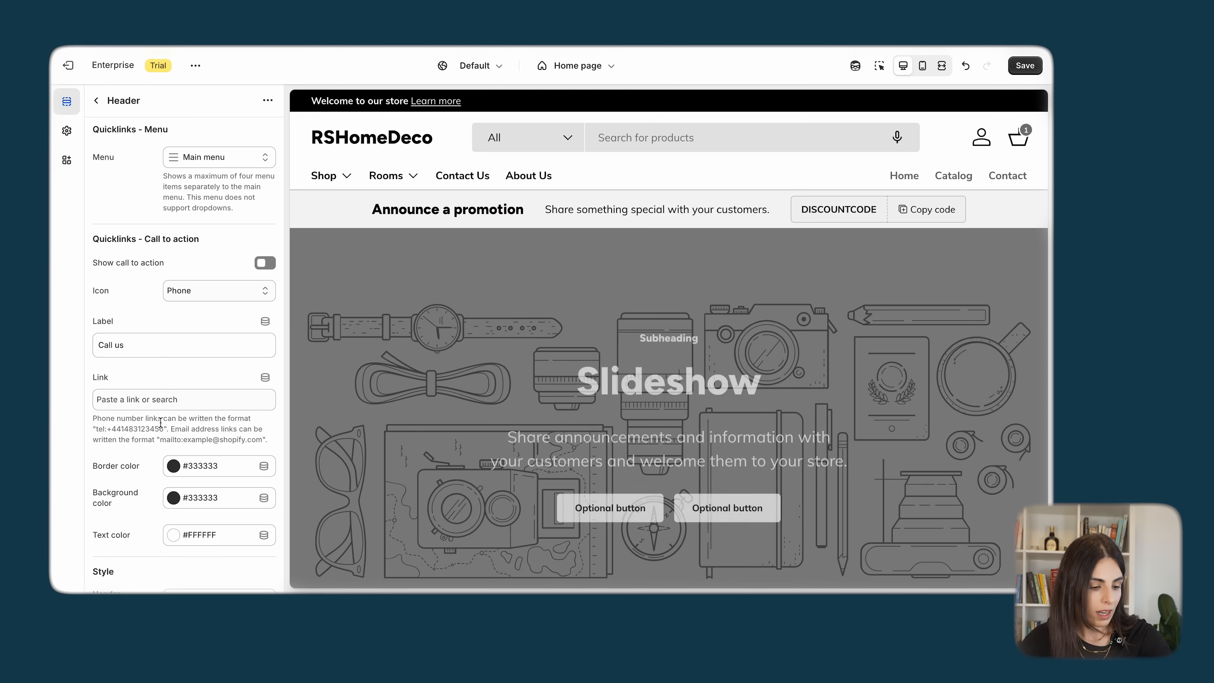
{"action": "scroll", "coordinate": [163, 325], "scroll_direction": "down", "scroll_amount": 2}
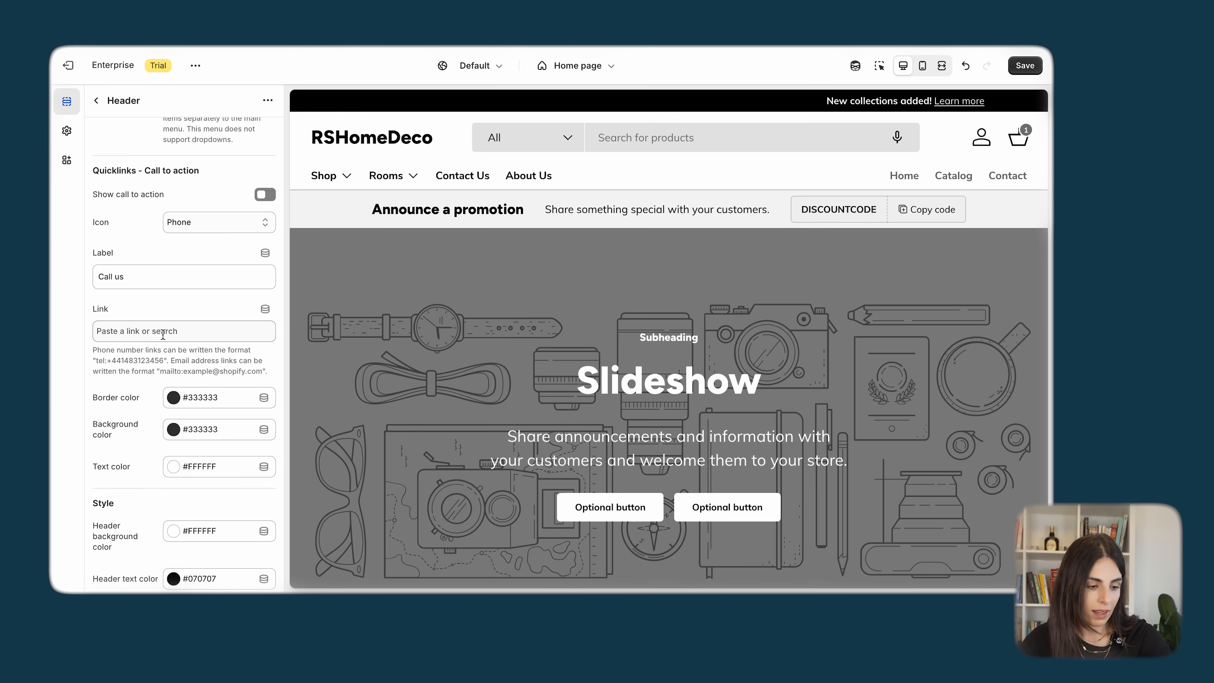
{"action": "scroll", "coordinate": [191, 334], "scroll_direction": "down", "scroll_amount": 3}
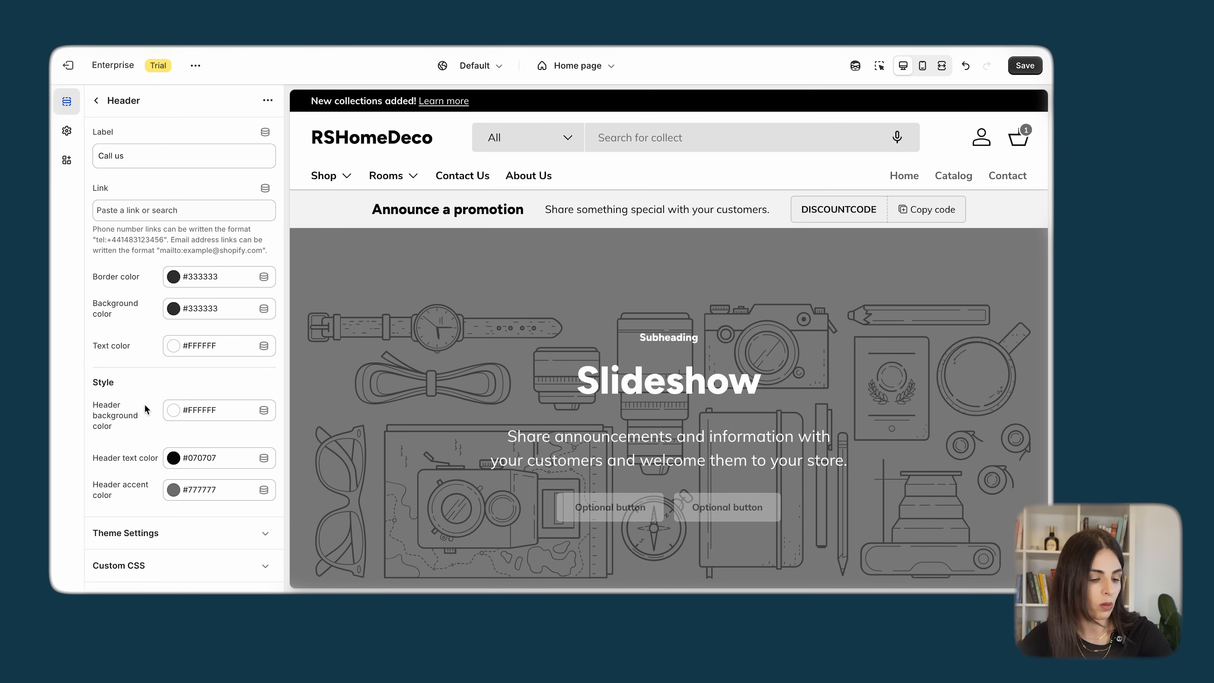
{"action": "scroll", "coordinate": [191, 381], "scroll_direction": "up", "scroll_amount": 15}
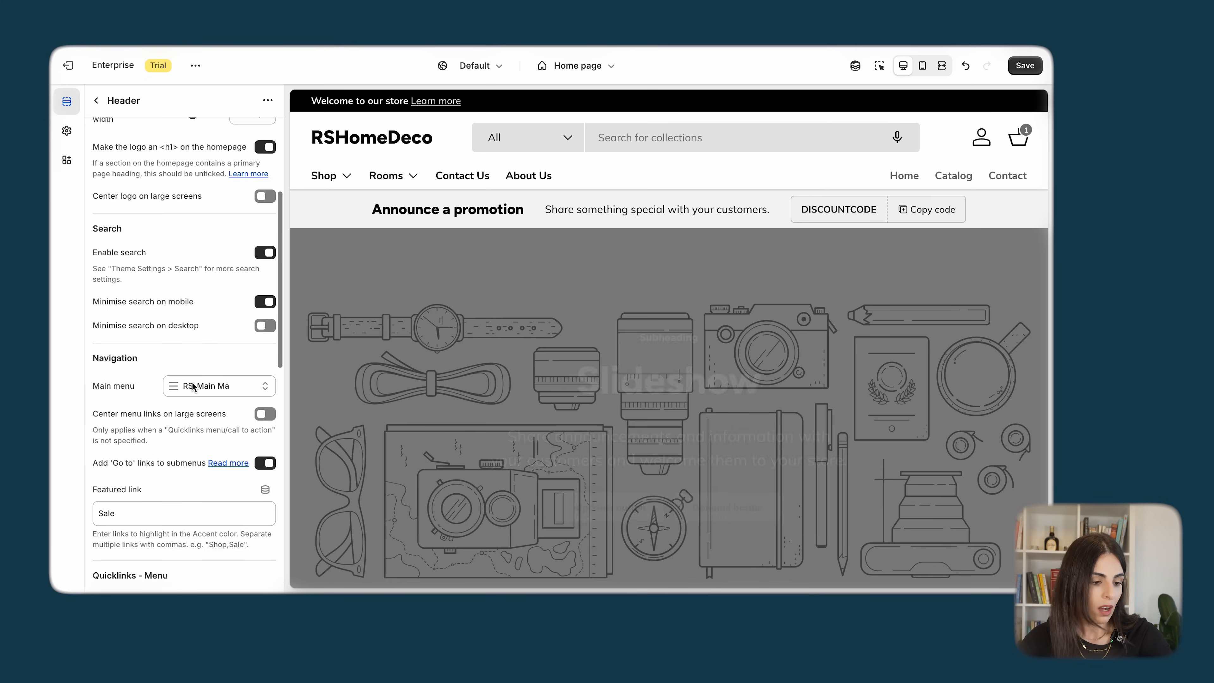
{"action": "left_click", "coordinate": [97, 101]}
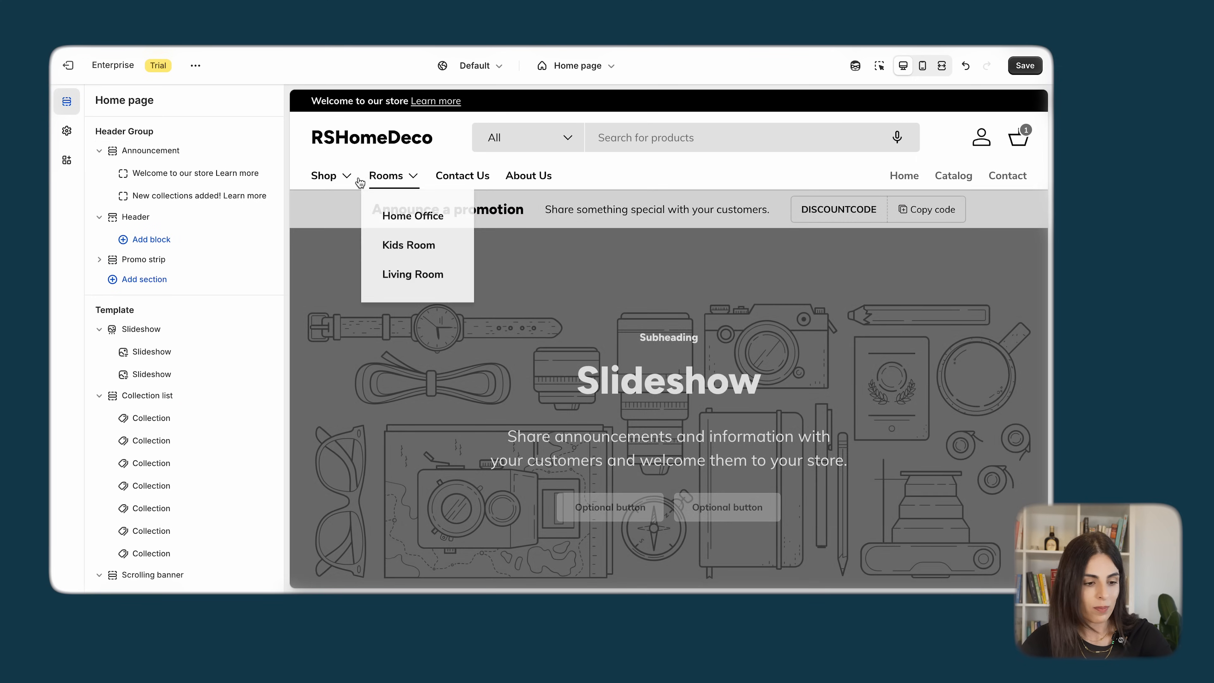
- Examine the store's navigation dropdowns and the Home theme demo's Products and Sale & Offers mega menus
{"action": "mouse_move", "coordinate": [339, 178]}
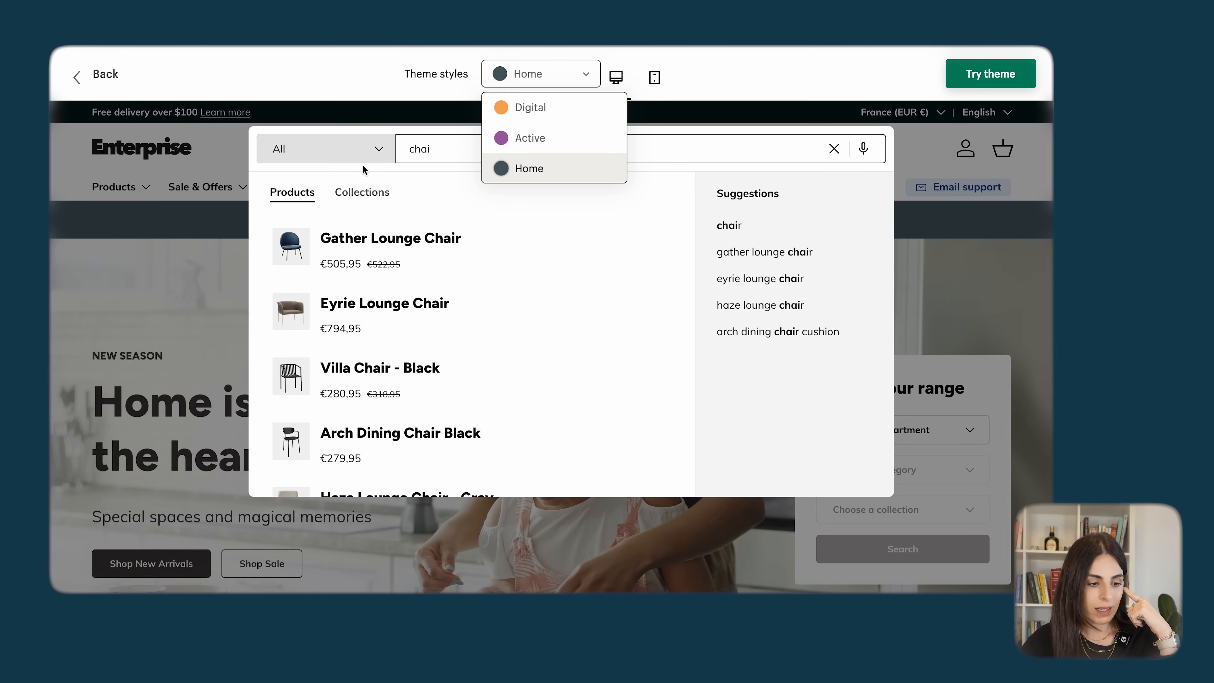
{"action": "left_click", "coordinate": [184, 262]}
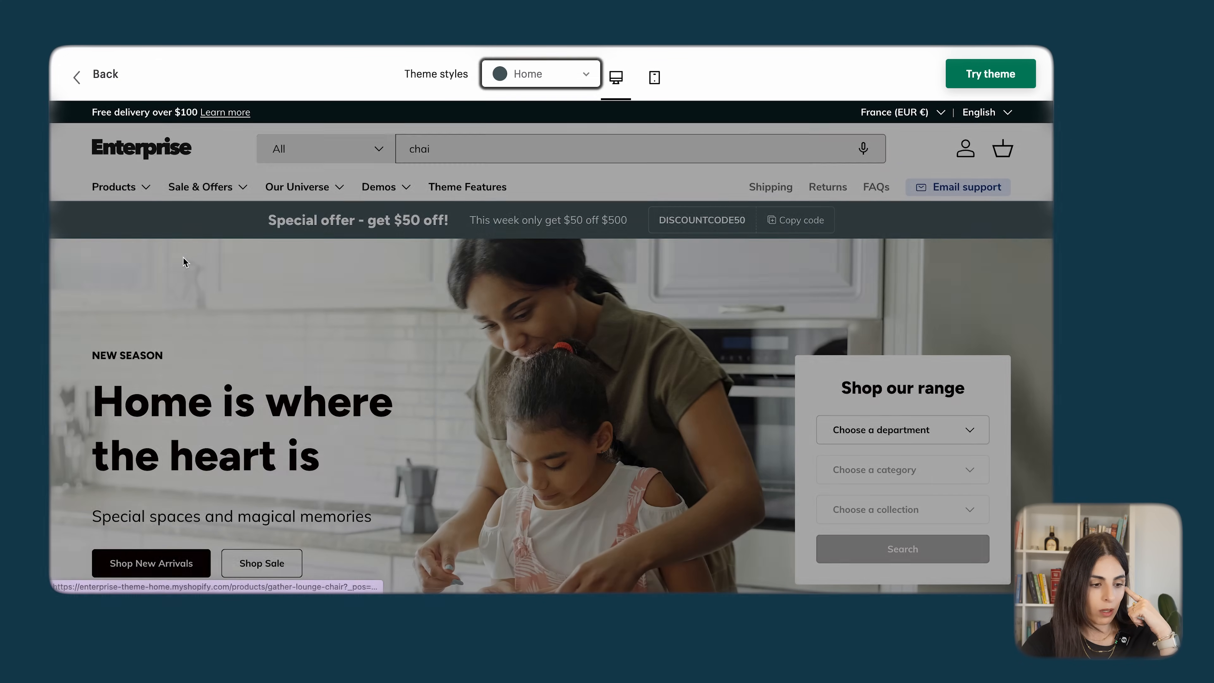
{"action": "left_click", "coordinate": [135, 187]}
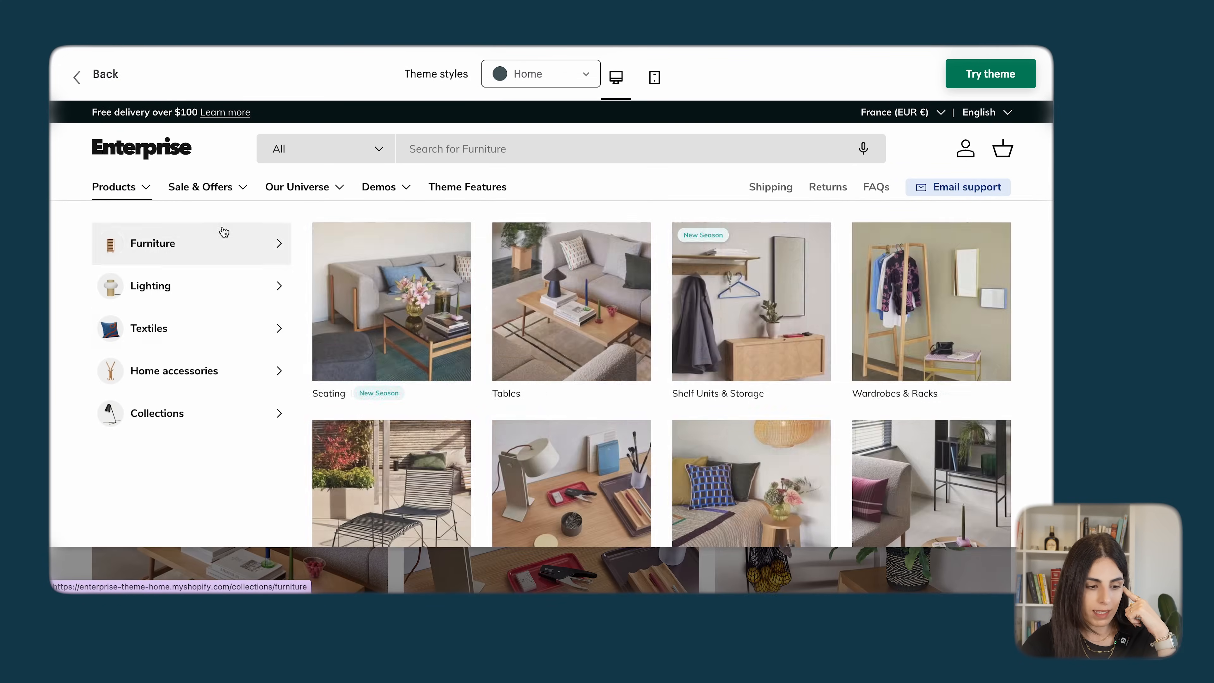
{"action": "mouse_move", "coordinate": [239, 189]}
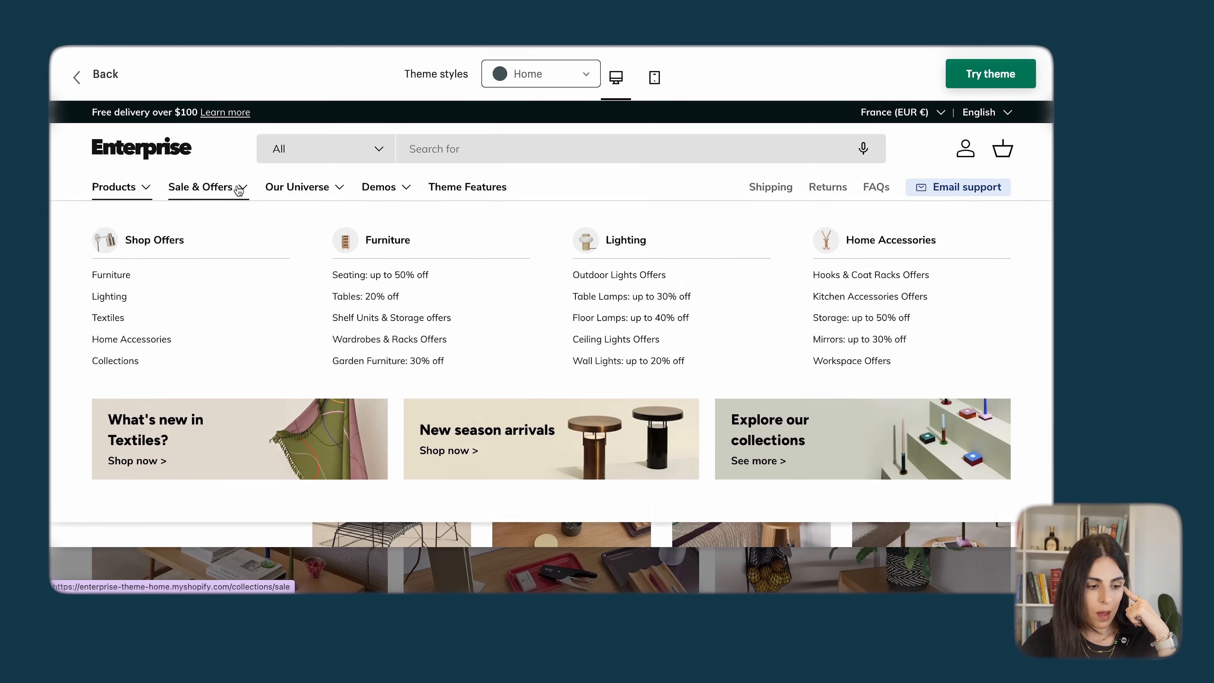
{"action": "mouse_move", "coordinate": [342, 193]}
{"action": "mouse_move", "coordinate": [406, 199]}
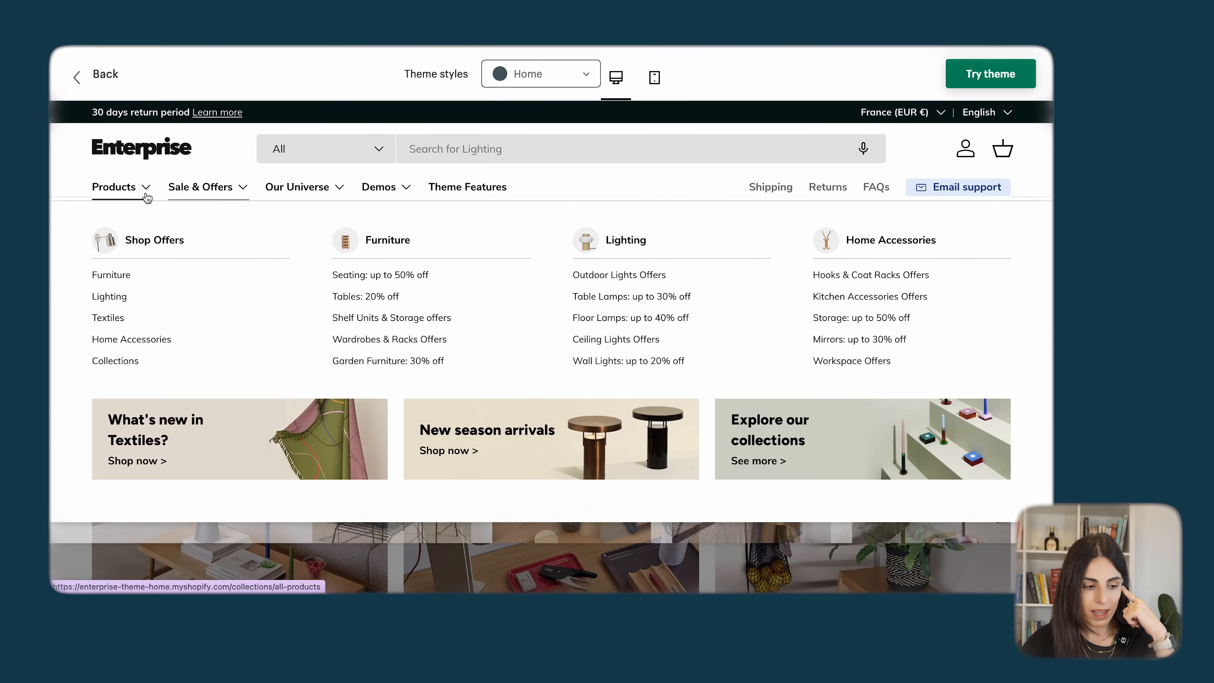
{"action": "mouse_move", "coordinate": [147, 198]}
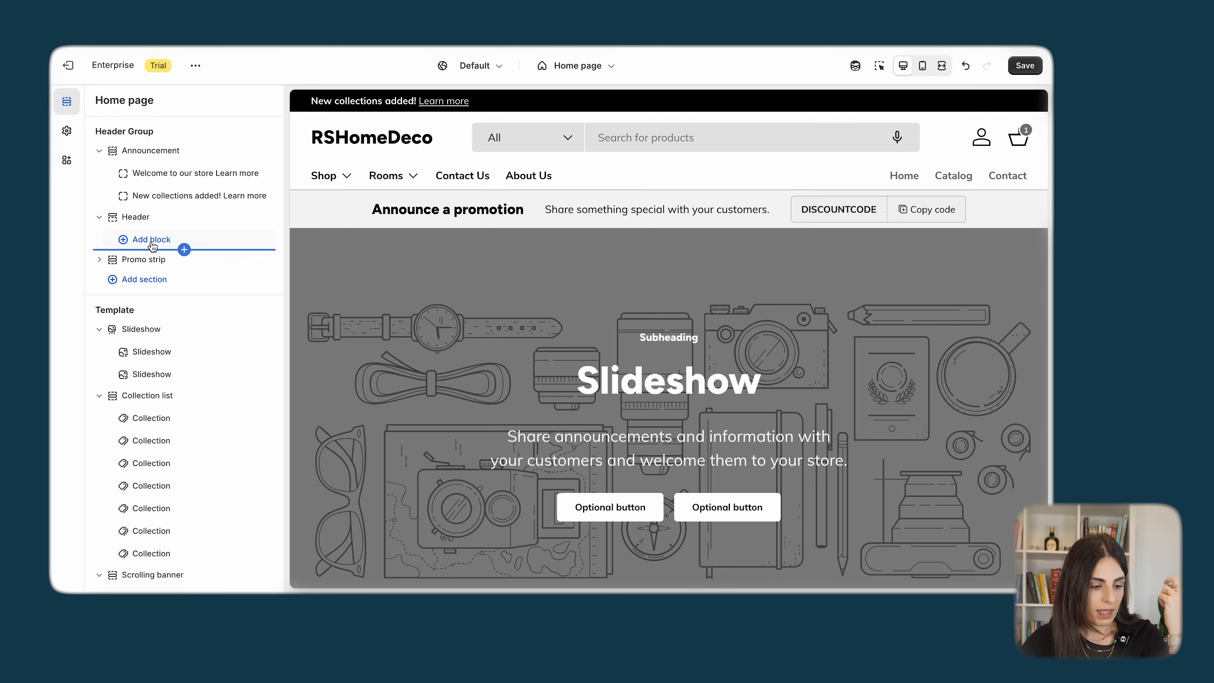
- Add a Column Mega Menu block to the header with the link name Shop and preview its dropdown
{"action": "left_click", "coordinate": [151, 241]}
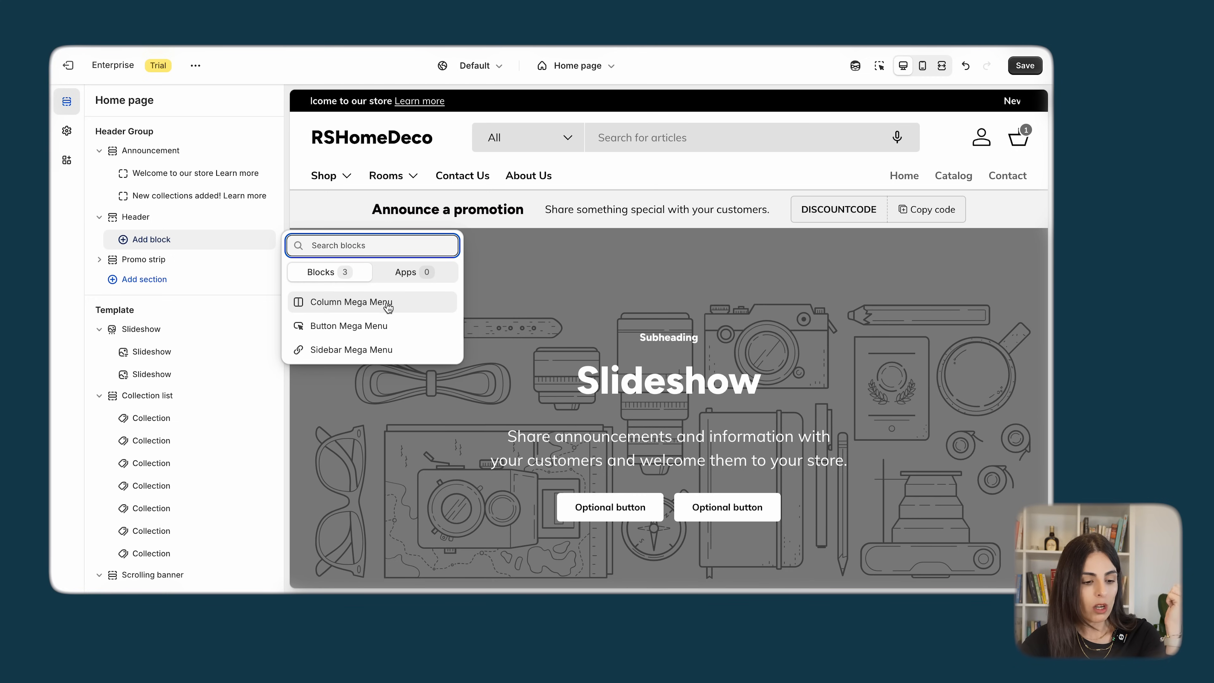
{"action": "left_click", "coordinate": [388, 304]}
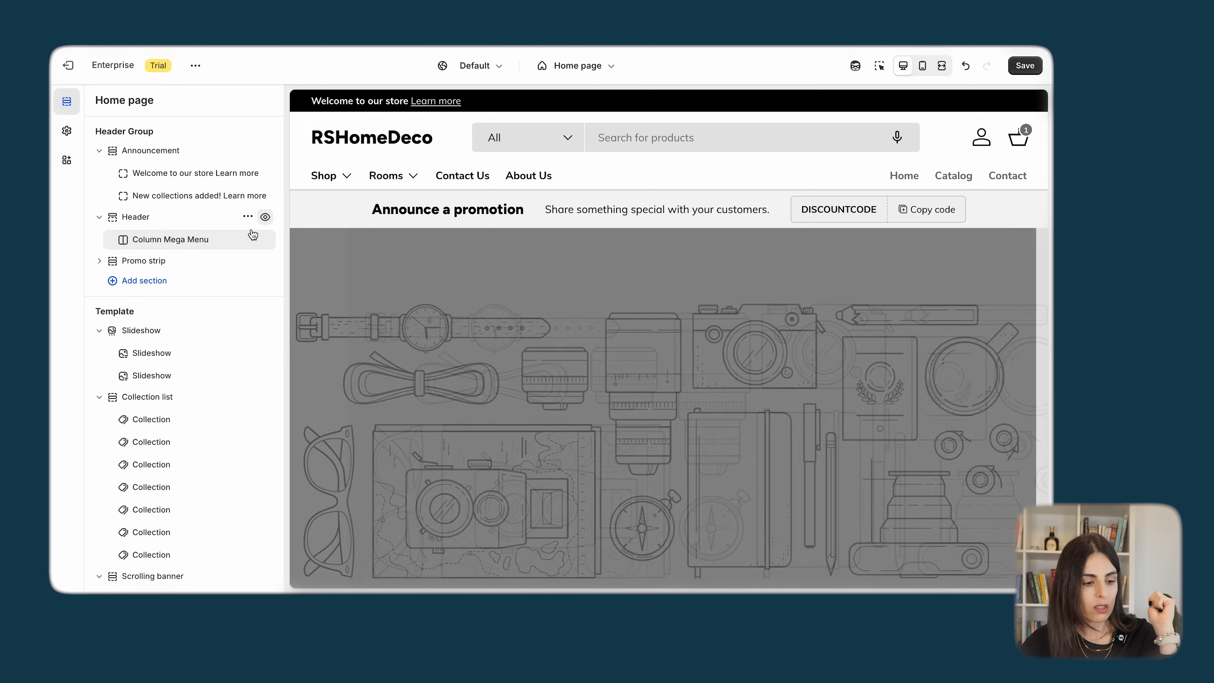
{"action": "left_click", "coordinate": [209, 243]}
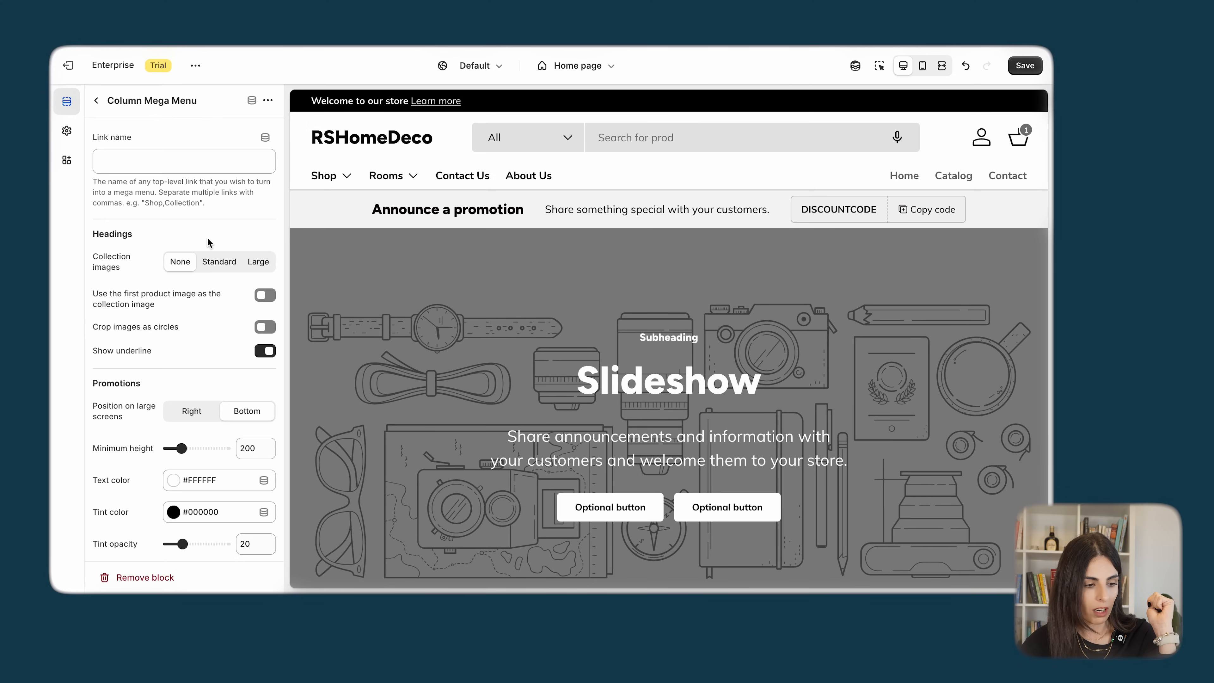
{"action": "left_click", "coordinate": [171, 158]}
{"action": "type", "text": "Shop"}
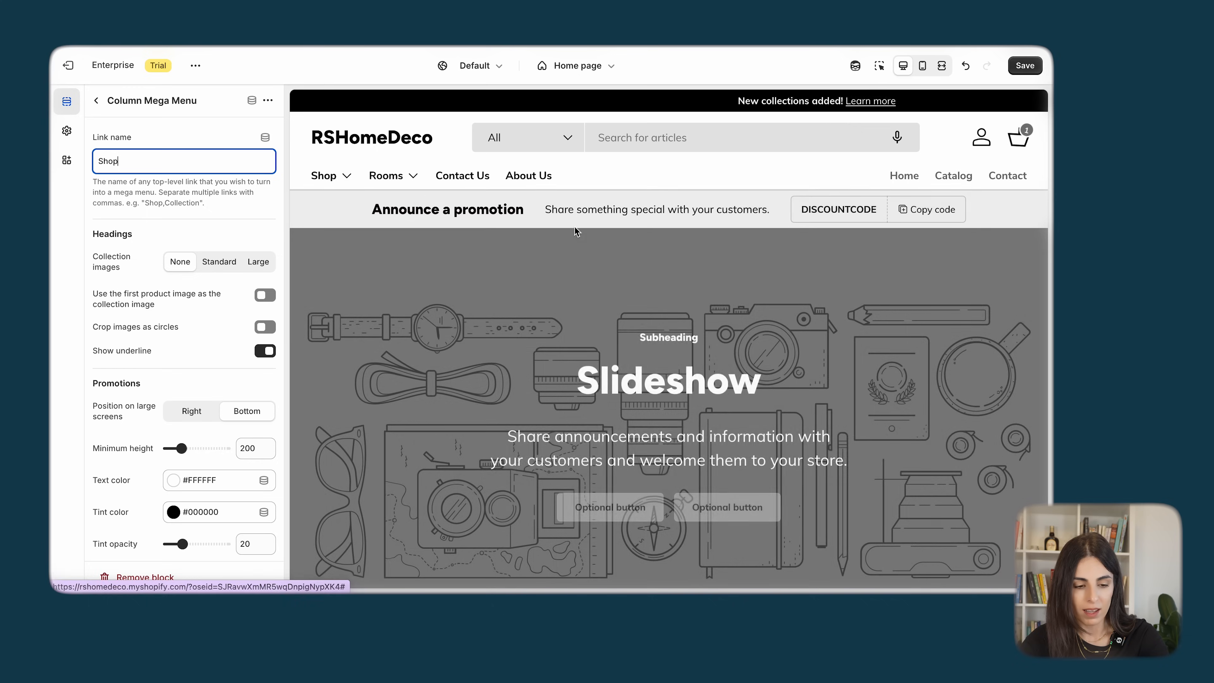
{"action": "left_click", "coordinate": [341, 177]}
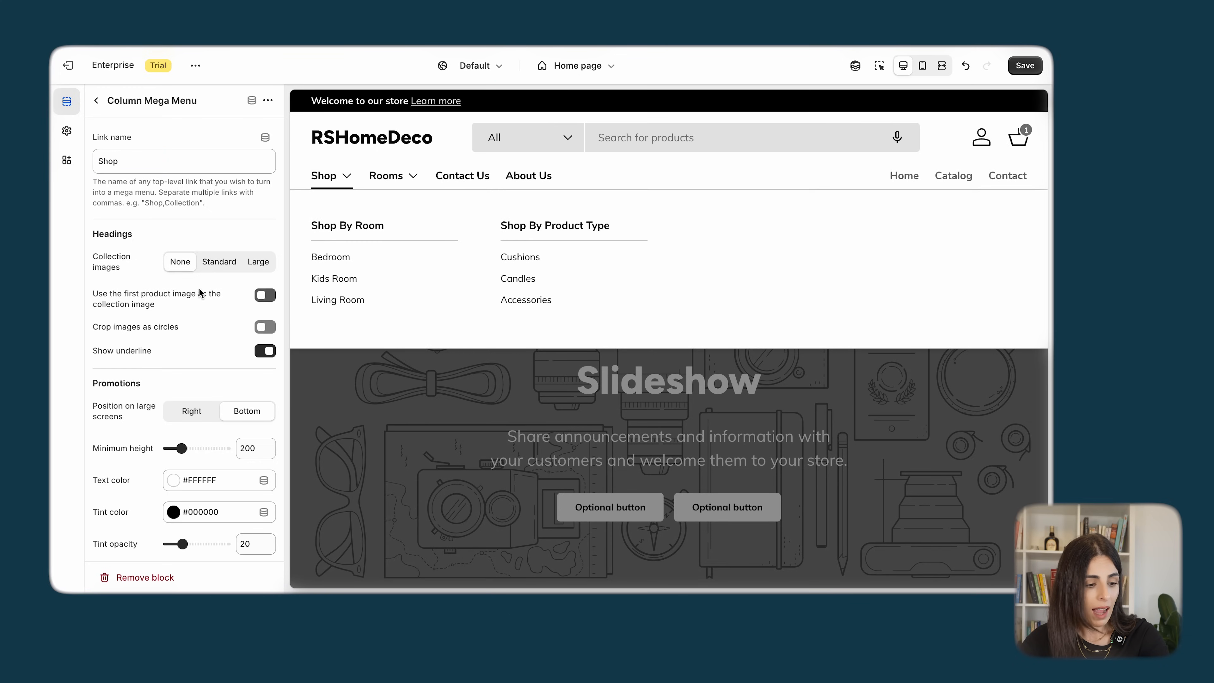
- Give Promotion 2 of the Shop column mega menu the shop_the_style image and review the promotion and badge settings
{"action": "scroll", "coordinate": [189, 410], "scroll_direction": "down", "scroll_amount": 10}
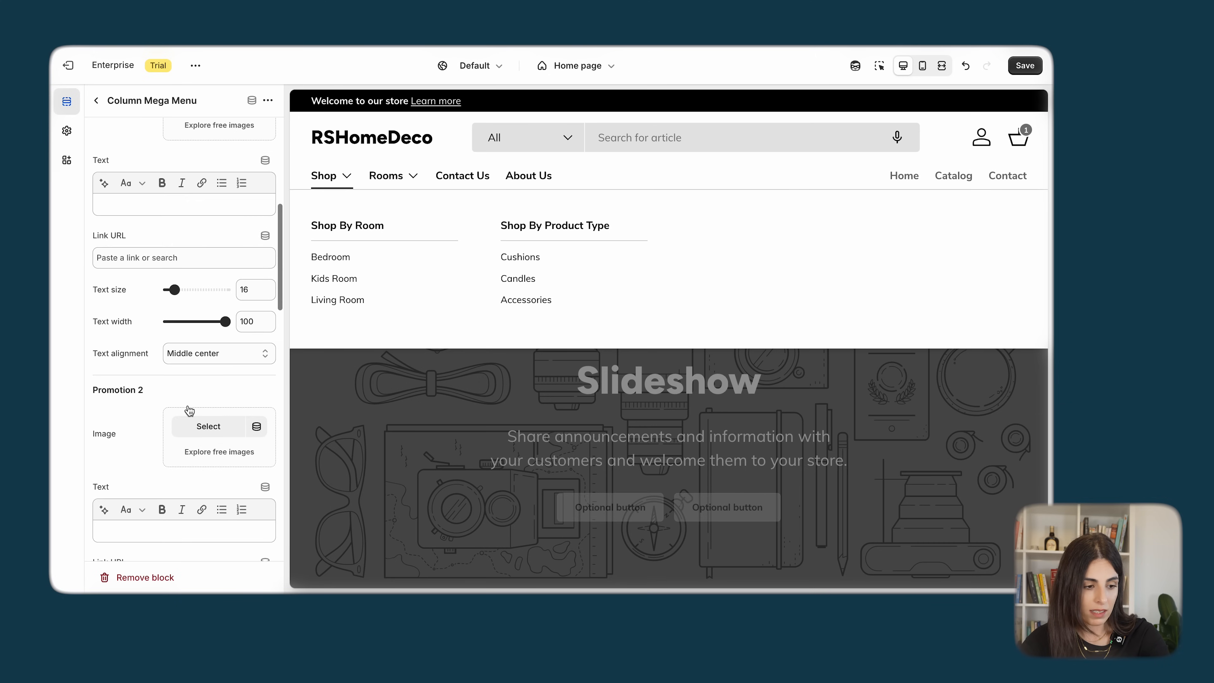
{"action": "scroll", "coordinate": [190, 410], "scroll_direction": "down", "scroll_amount": 3}
{"action": "scroll", "coordinate": [218, 327], "scroll_direction": "up", "scroll_amount": 5}
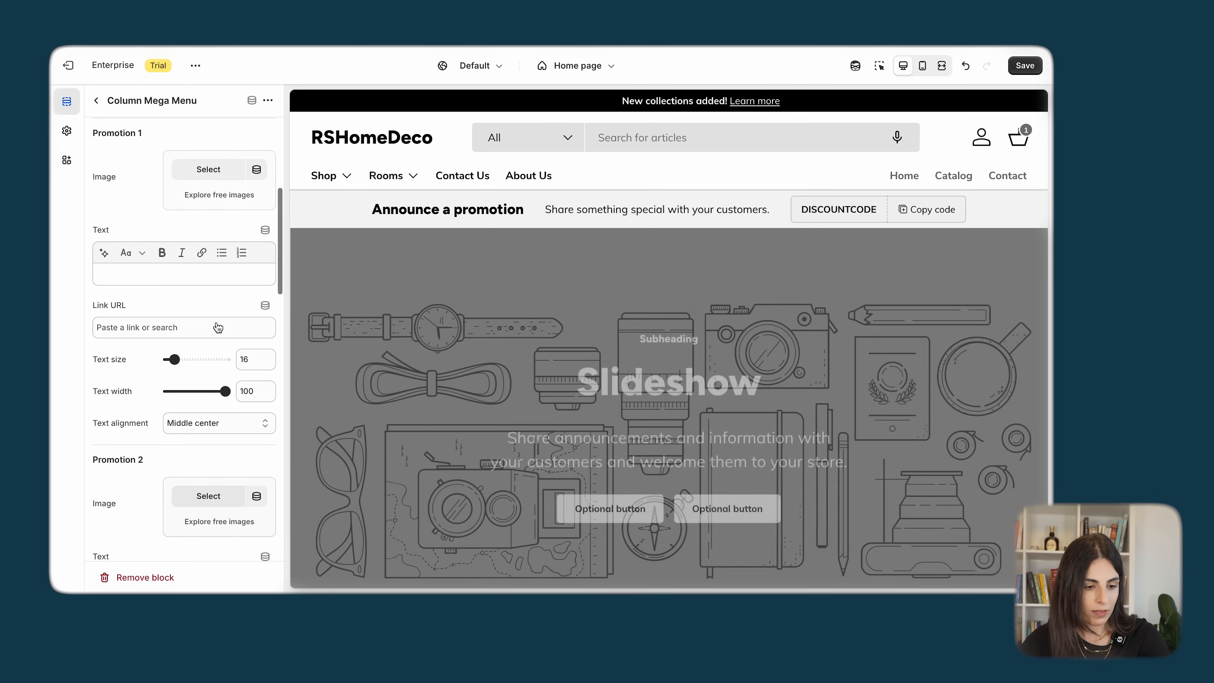
{"action": "scroll", "coordinate": [164, 430], "scroll_direction": "down", "scroll_amount": 4}
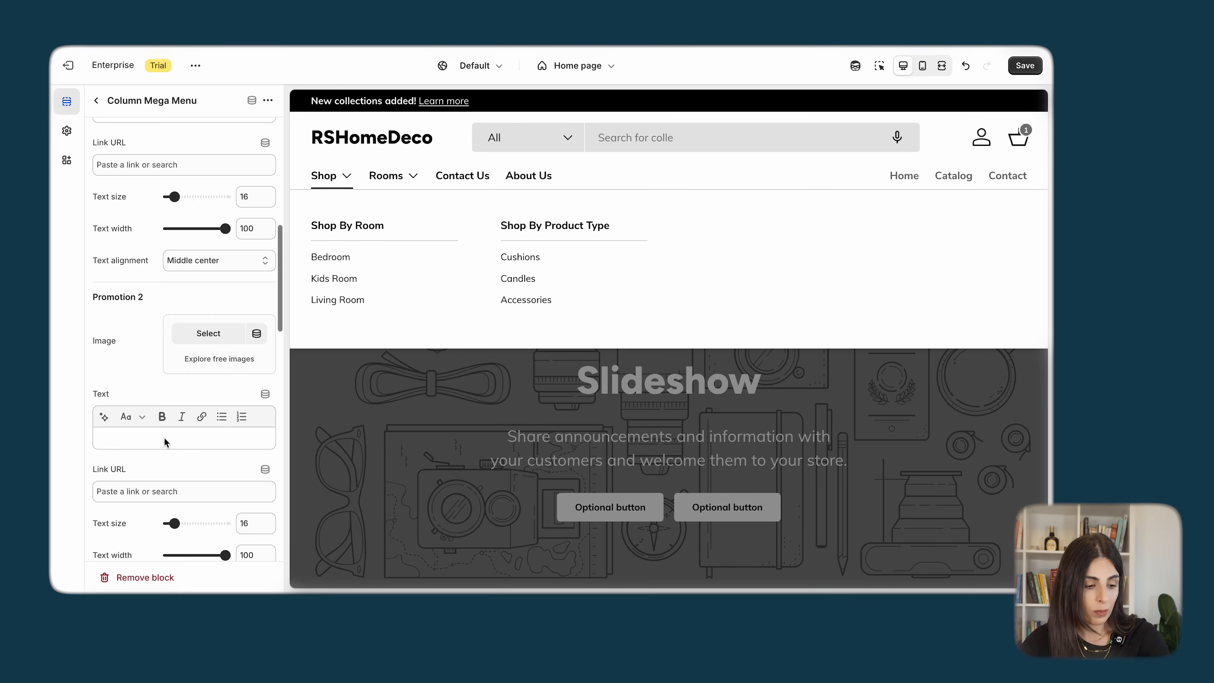
{"action": "left_click", "coordinate": [201, 333]}
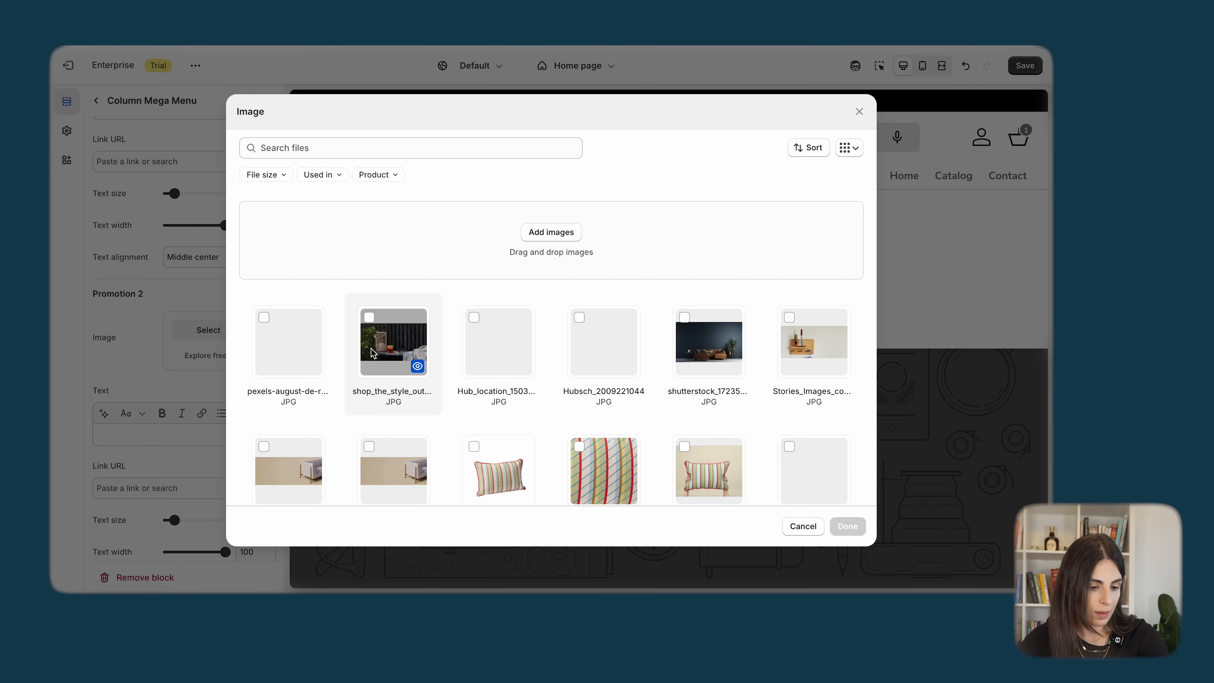
{"action": "left_click", "coordinate": [846, 526]}
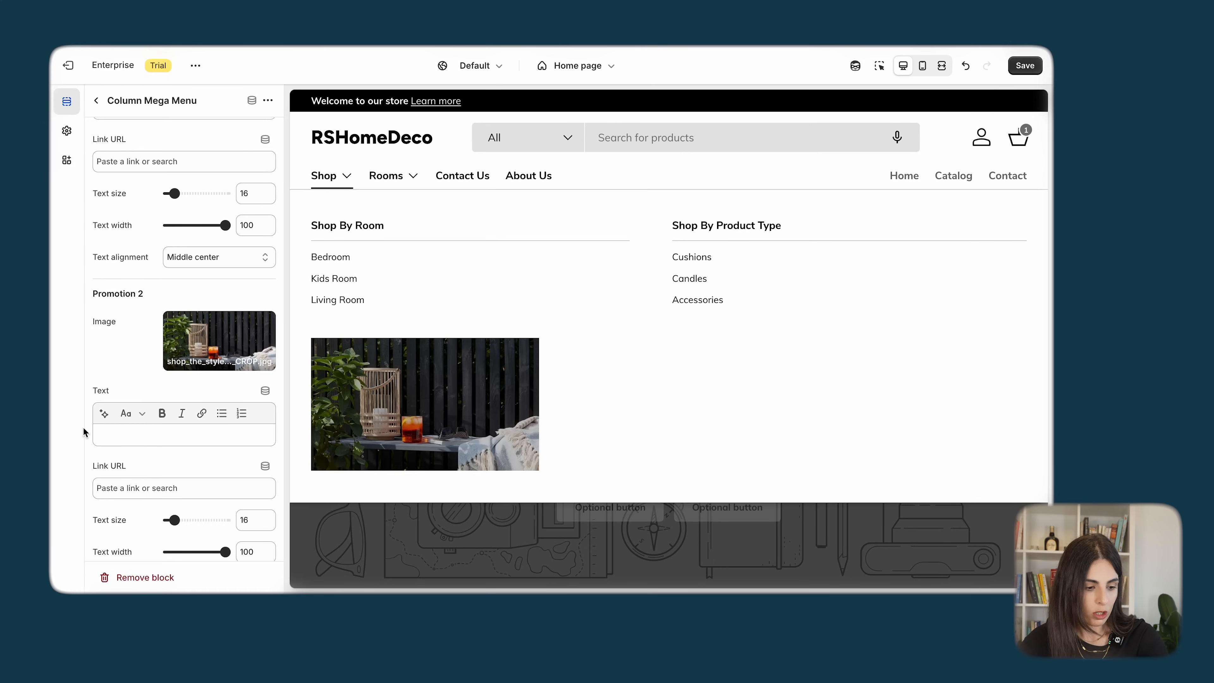
{"action": "scroll", "coordinate": [131, 444], "scroll_direction": "down", "scroll_amount": 8}
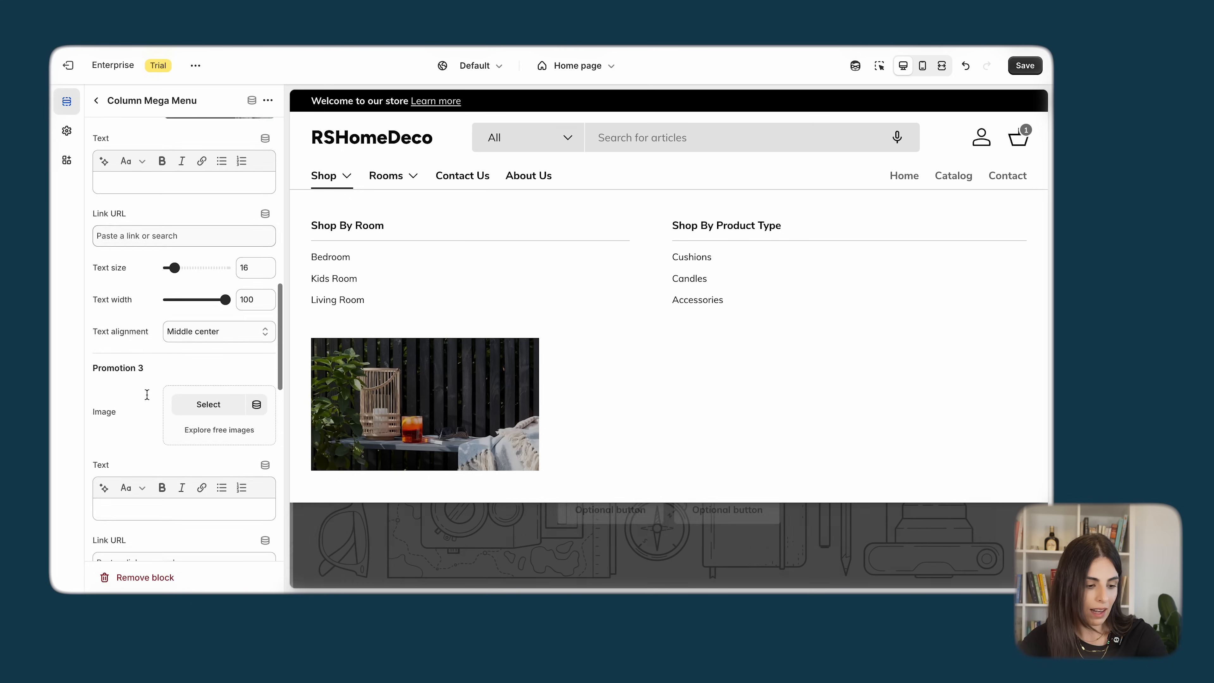
{"action": "scroll", "coordinate": [147, 395], "scroll_direction": "down", "scroll_amount": 5}
{"action": "scroll", "coordinate": [146, 395], "scroll_direction": "down", "scroll_amount": 6}
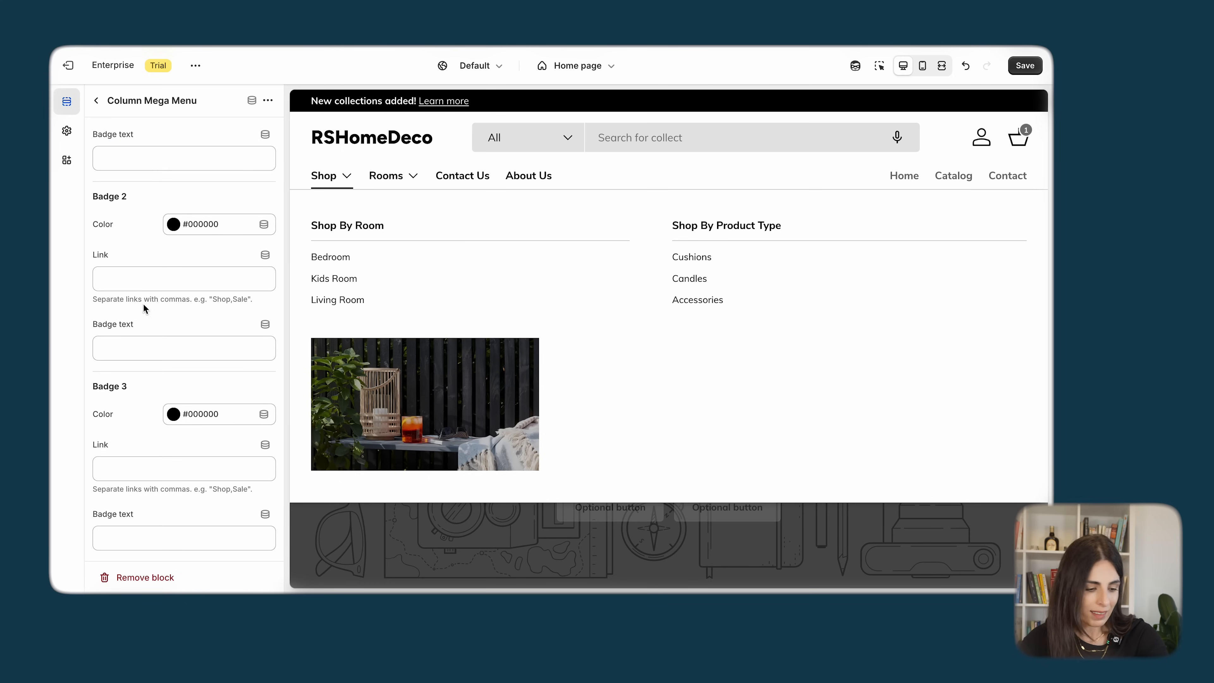
{"action": "scroll", "coordinate": [157, 382], "scroll_direction": "up", "scroll_amount": 15}
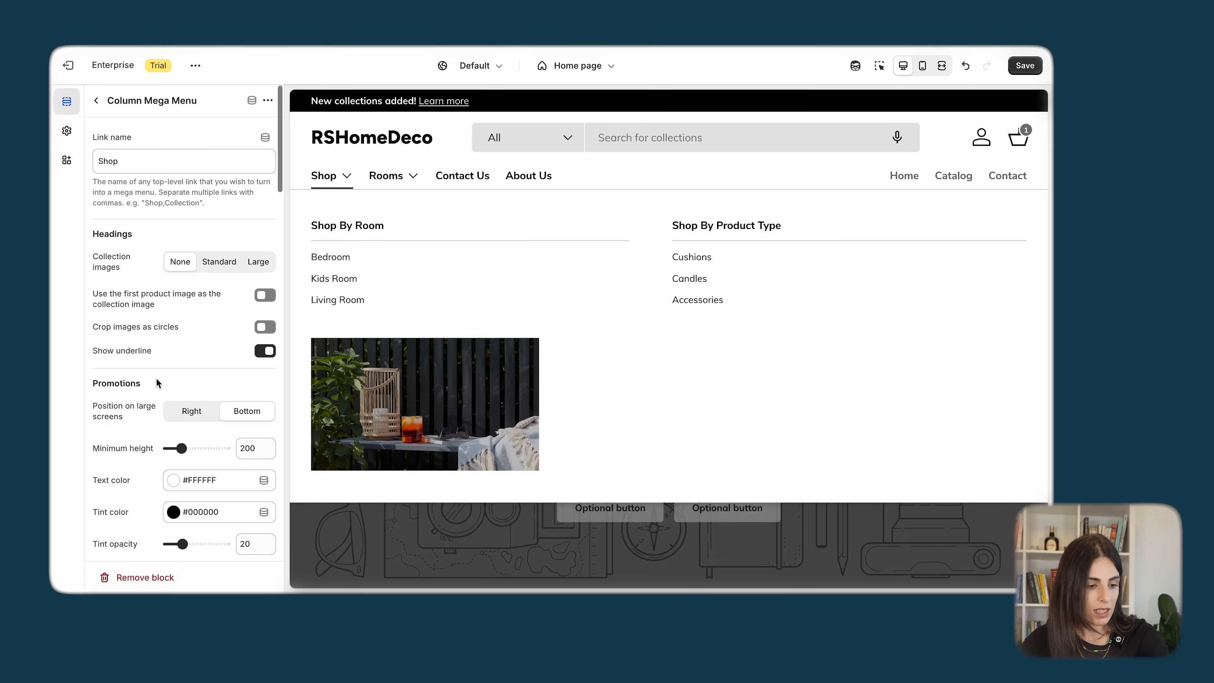
- Remove the Shop column mega menu block from the header
{"action": "left_click", "coordinate": [93, 101]}
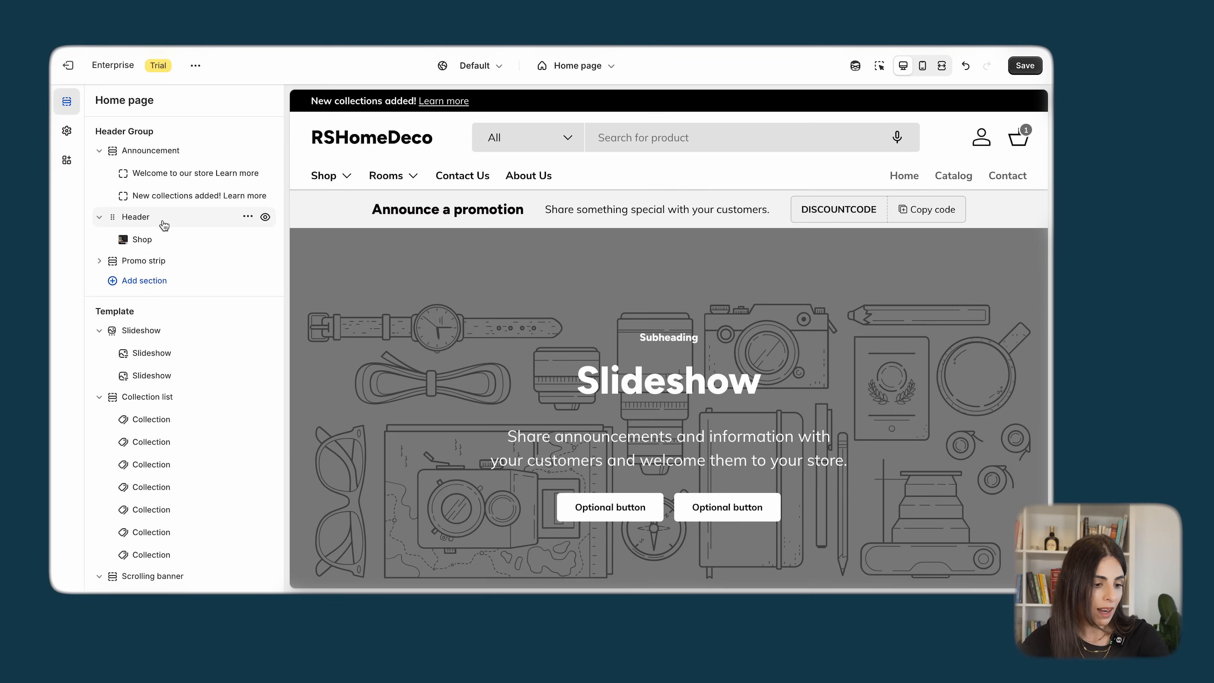
{"action": "left_click", "coordinate": [248, 239]}
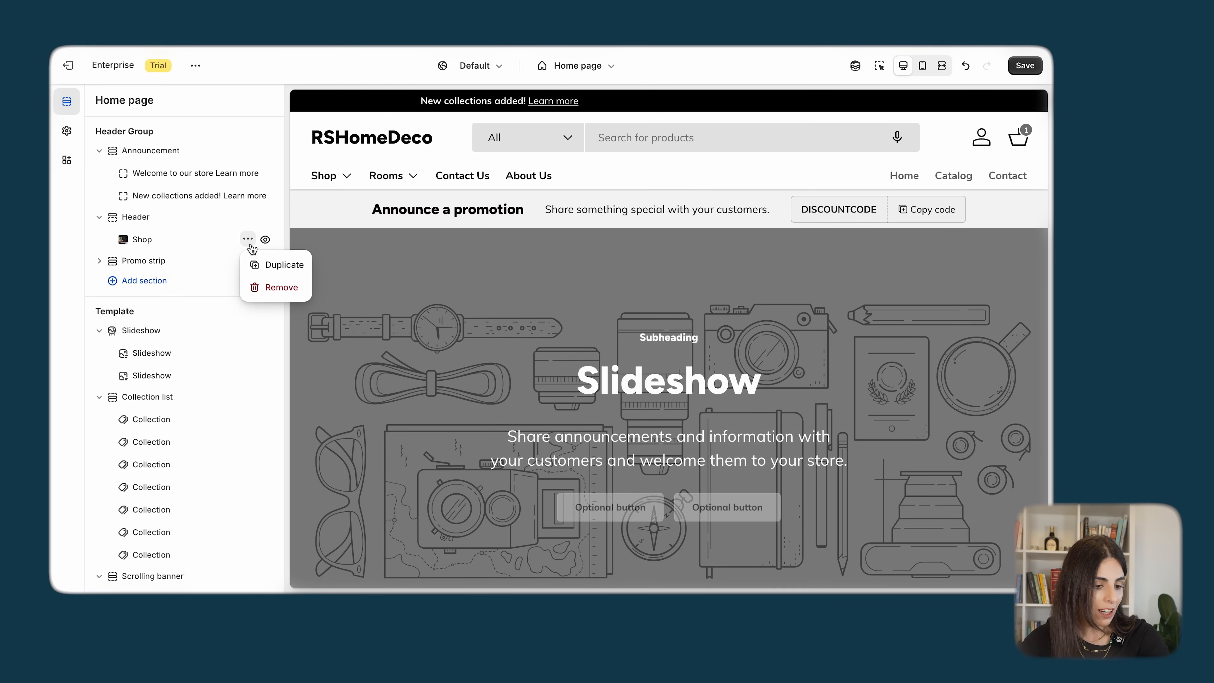
{"action": "left_click", "coordinate": [263, 288]}
- Add a Sidebar Mega Menu block to the header with the link name Shop and review its link and badge settings
{"action": "left_click", "coordinate": [165, 243]}
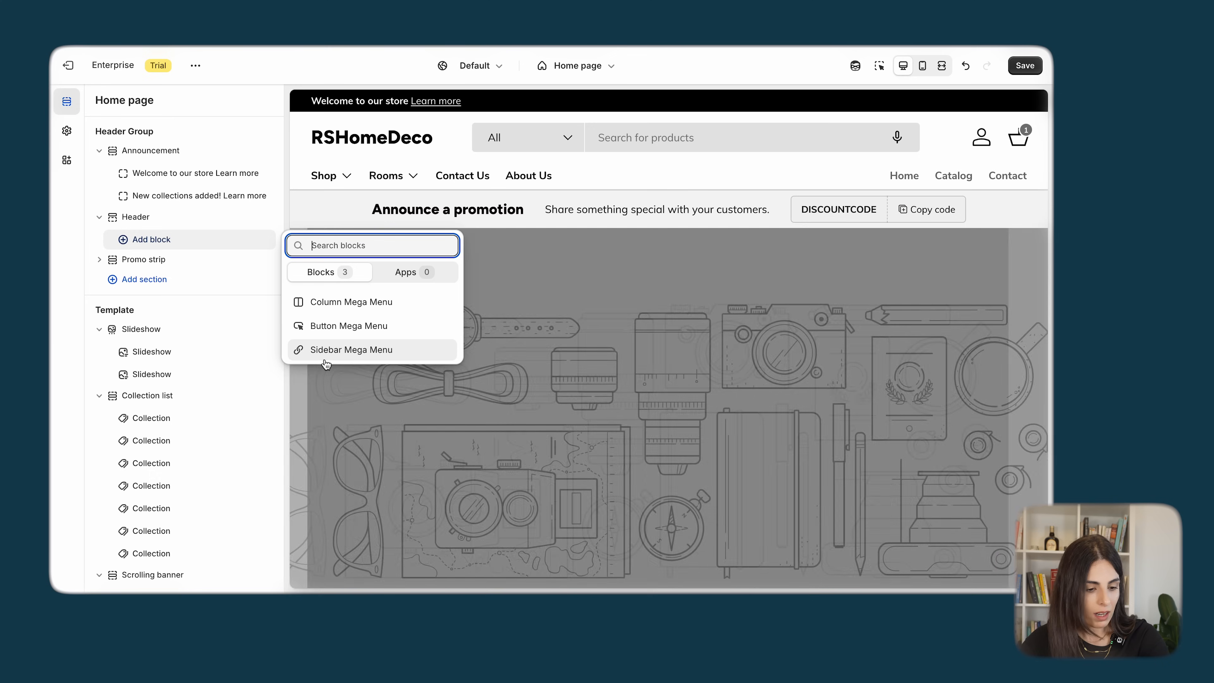
{"action": "left_click", "coordinate": [323, 350]}
{"action": "left_click", "coordinate": [158, 246]}
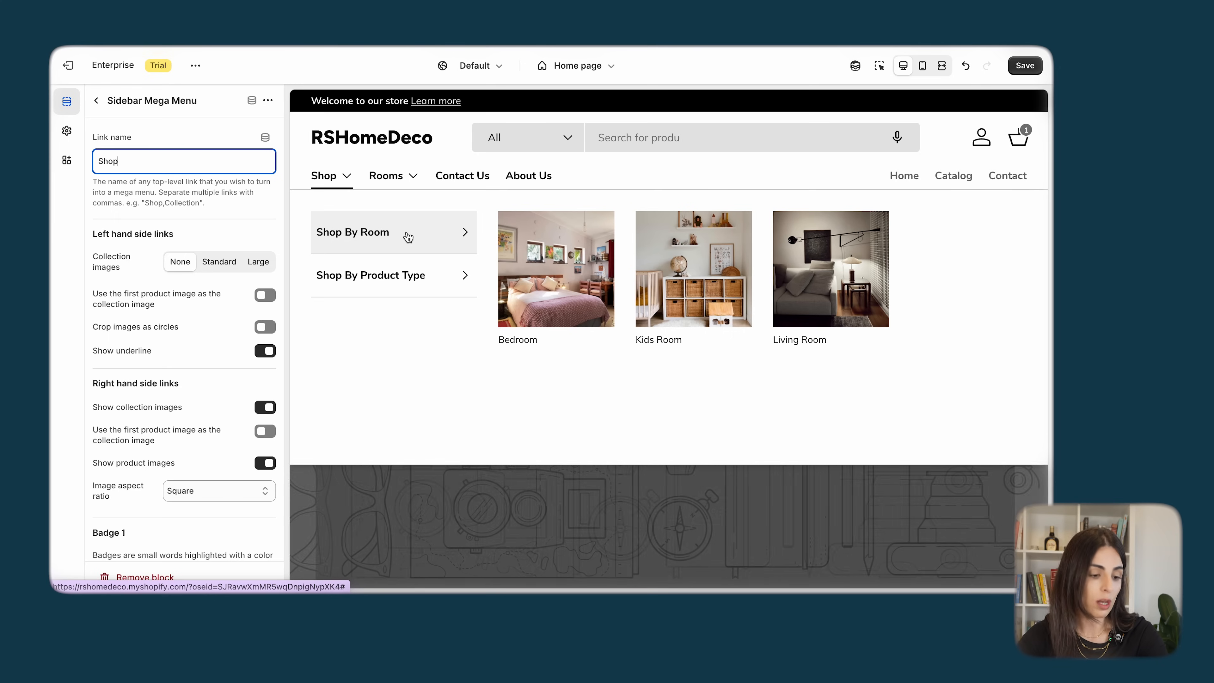
{"action": "scroll", "coordinate": [191, 376], "scroll_direction": "down", "scroll_amount": 3}
{"action": "scroll", "coordinate": [190, 376], "scroll_direction": "down", "scroll_amount": 7}
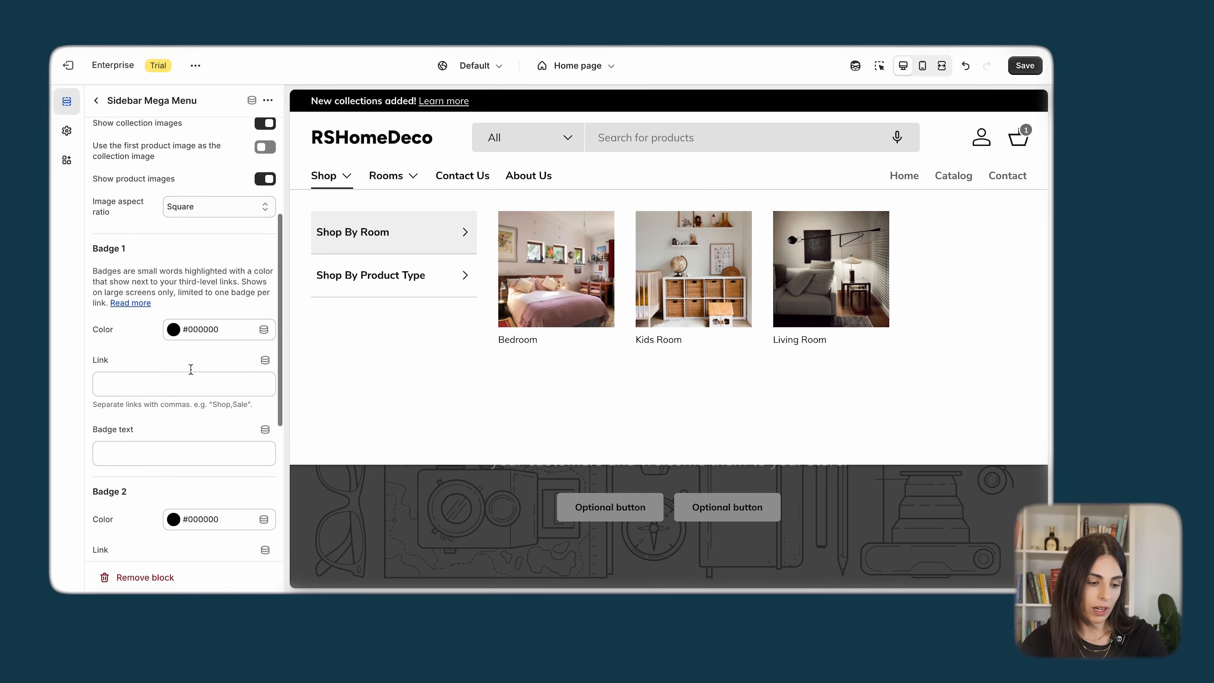
{"action": "scroll", "coordinate": [191, 369], "scroll_direction": "up", "scroll_amount": 6}
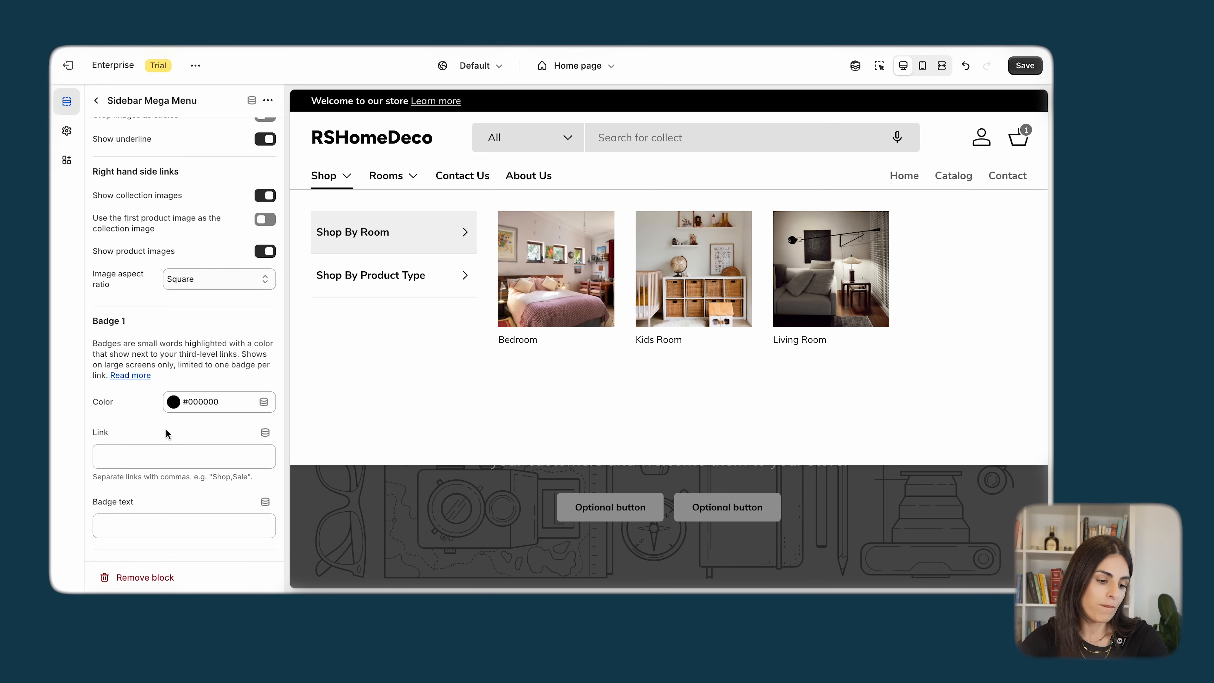
{"action": "scroll", "coordinate": [165, 433], "scroll_direction": "down", "scroll_amount": 3}
{"action": "left_click", "coordinate": [96, 101]}
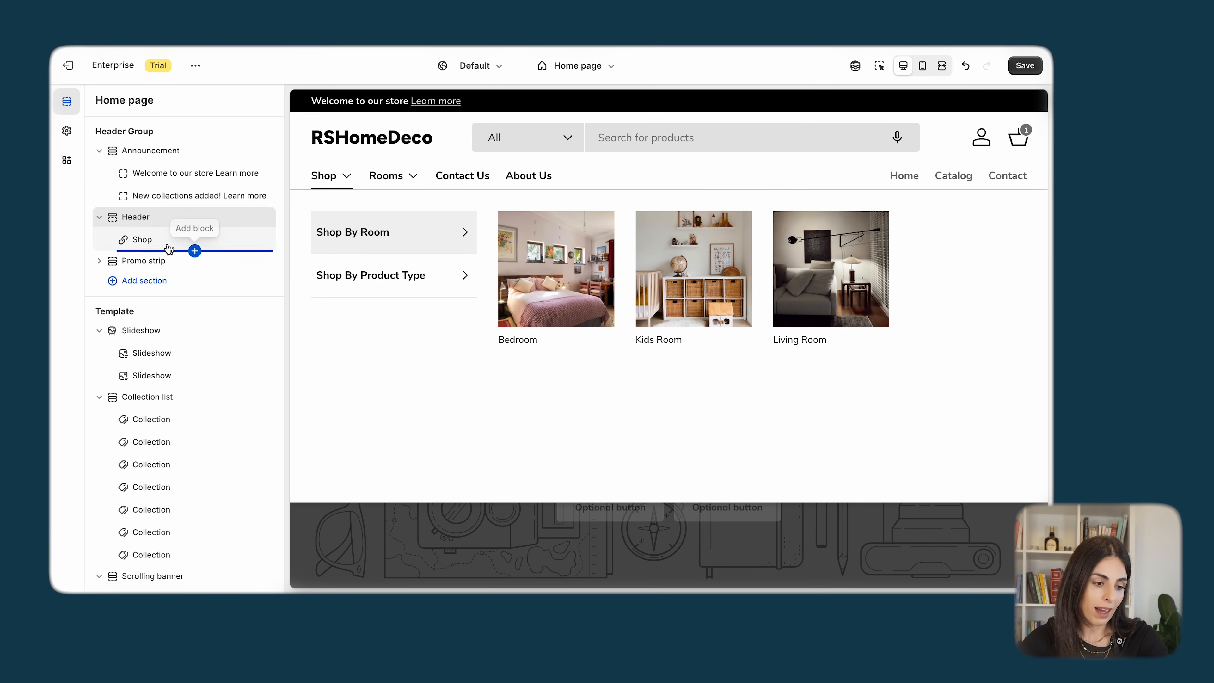
- Add a second Sidebar Mega Menu block to the header with the link name Rooms and preview its dropdown
{"action": "left_click", "coordinate": [194, 251]}
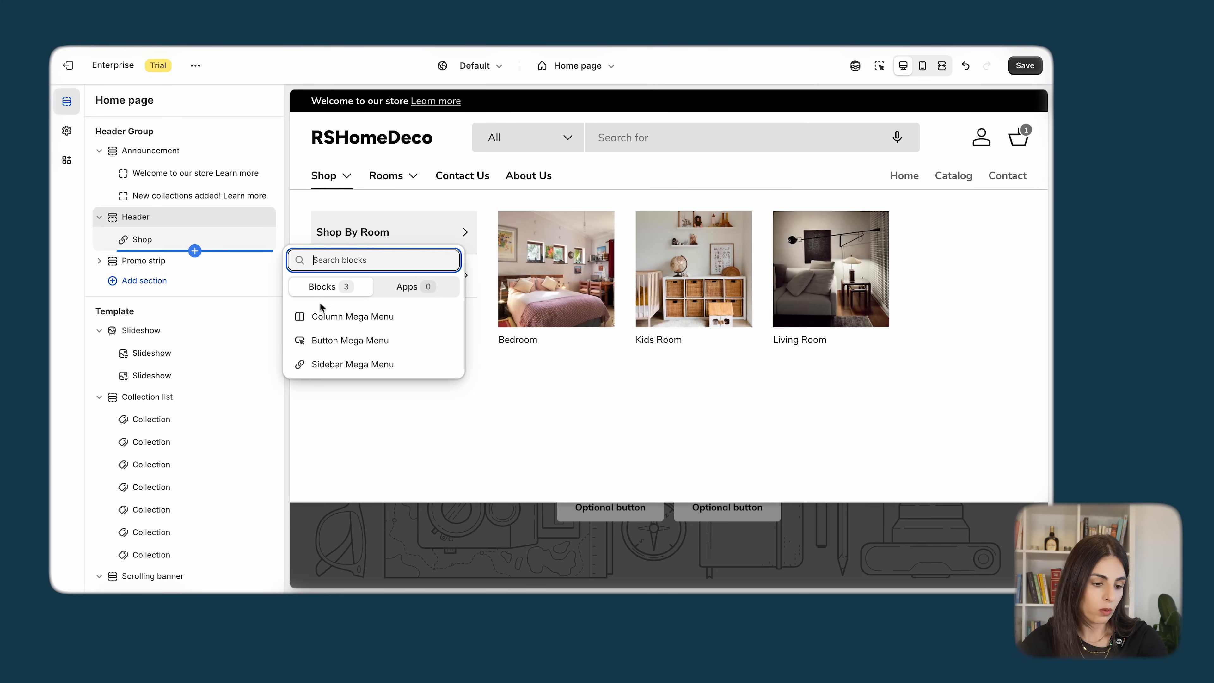
{"action": "left_click", "coordinate": [329, 365]}
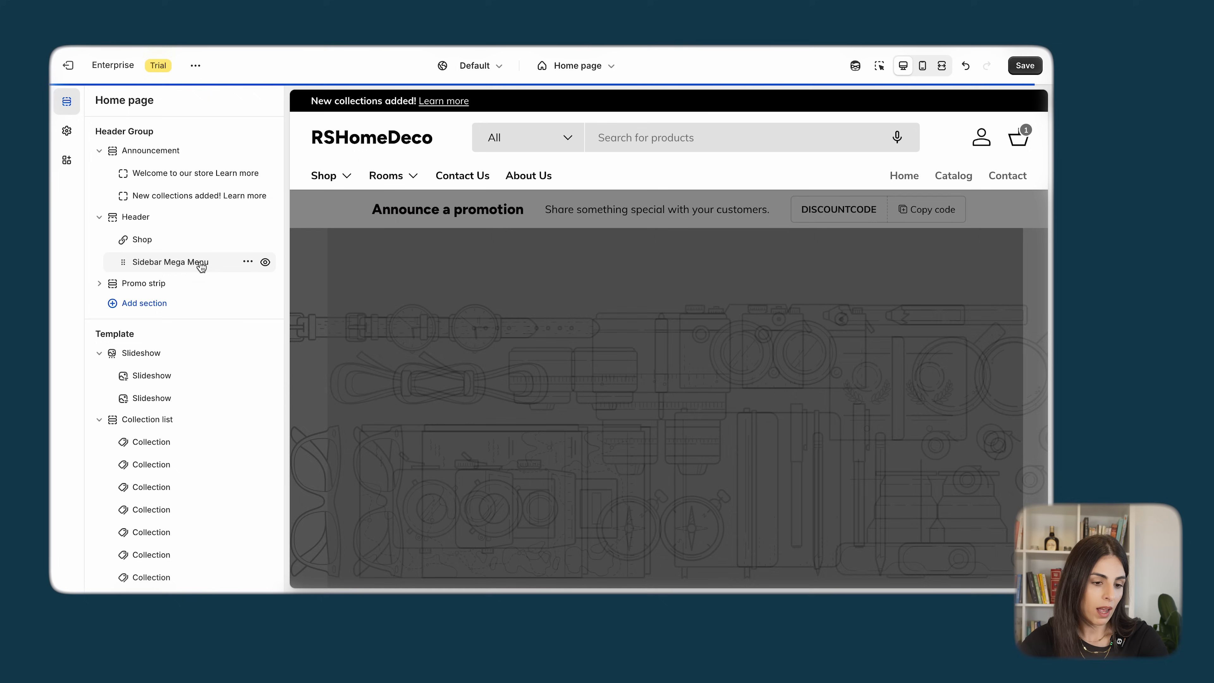
{"action": "type", "text": "Rooms"}
{"action": "left_click", "coordinate": [407, 177]}
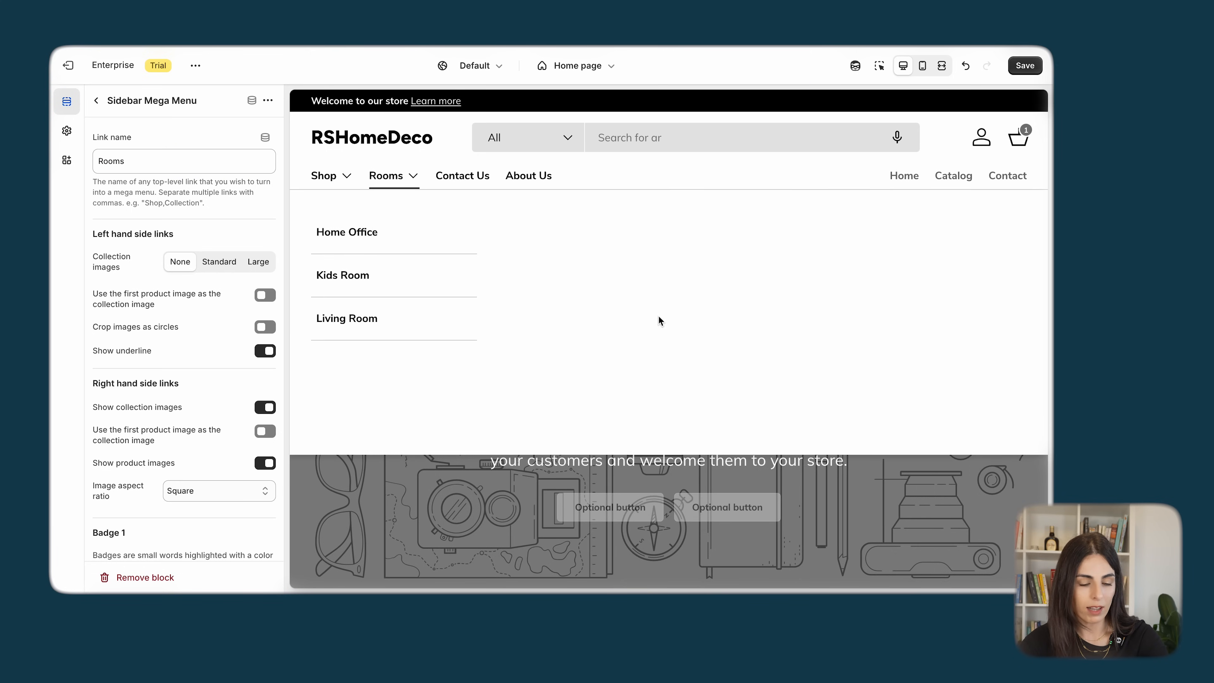
- Remove the Rooms sidebar mega menu block from the header
{"action": "left_click", "coordinate": [97, 102]}
{"action": "left_click", "coordinate": [247, 262]}
{"action": "left_click", "coordinate": [258, 315]}
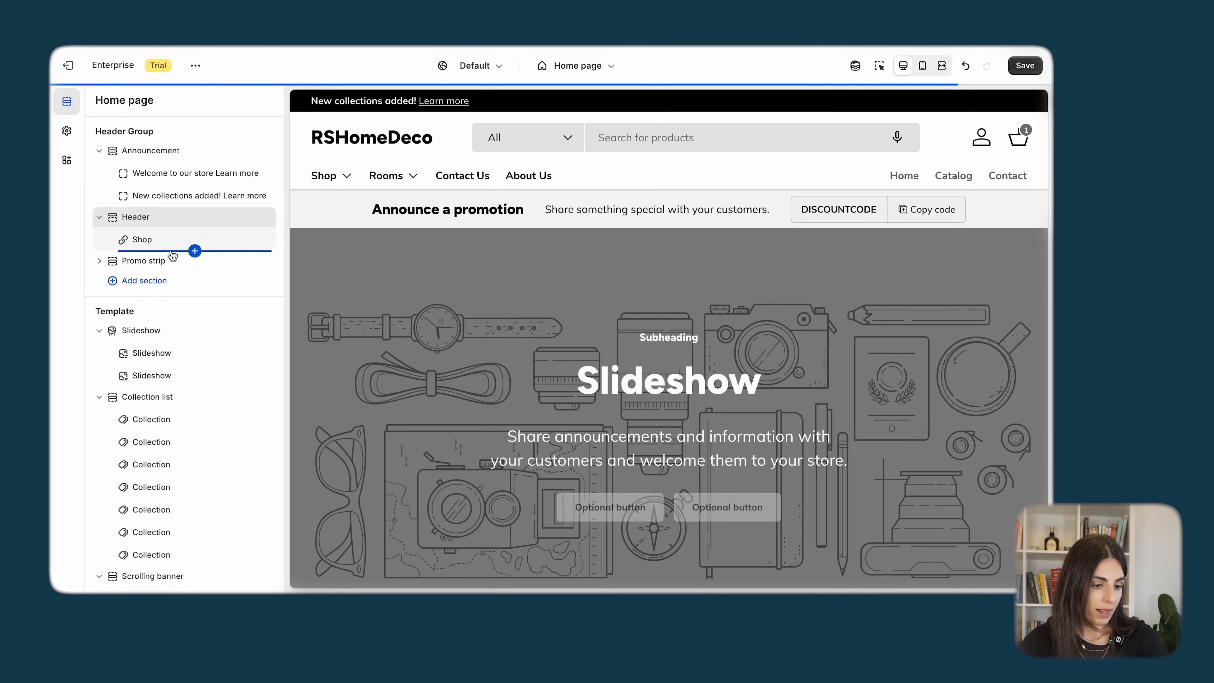
- Add a Button Mega Menu block to the header with the link name Rooms and preview the Rooms and Shop dropdowns
{"action": "left_click", "coordinate": [194, 251]}
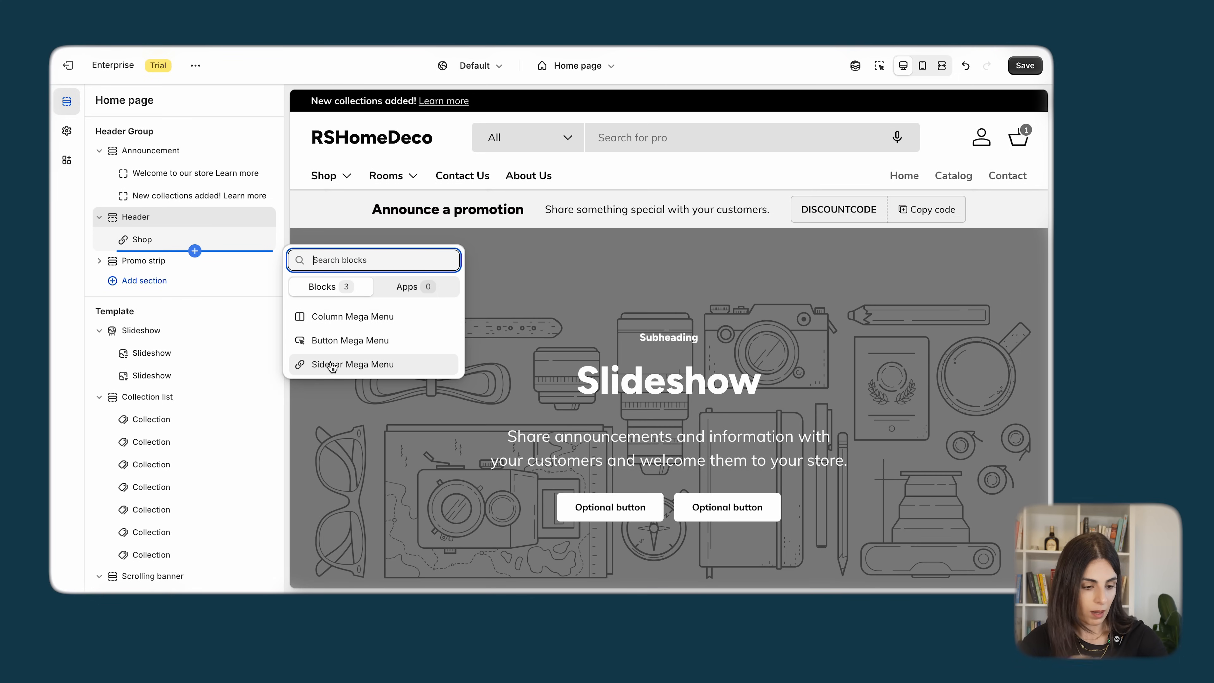
{"action": "left_click", "coordinate": [335, 339]}
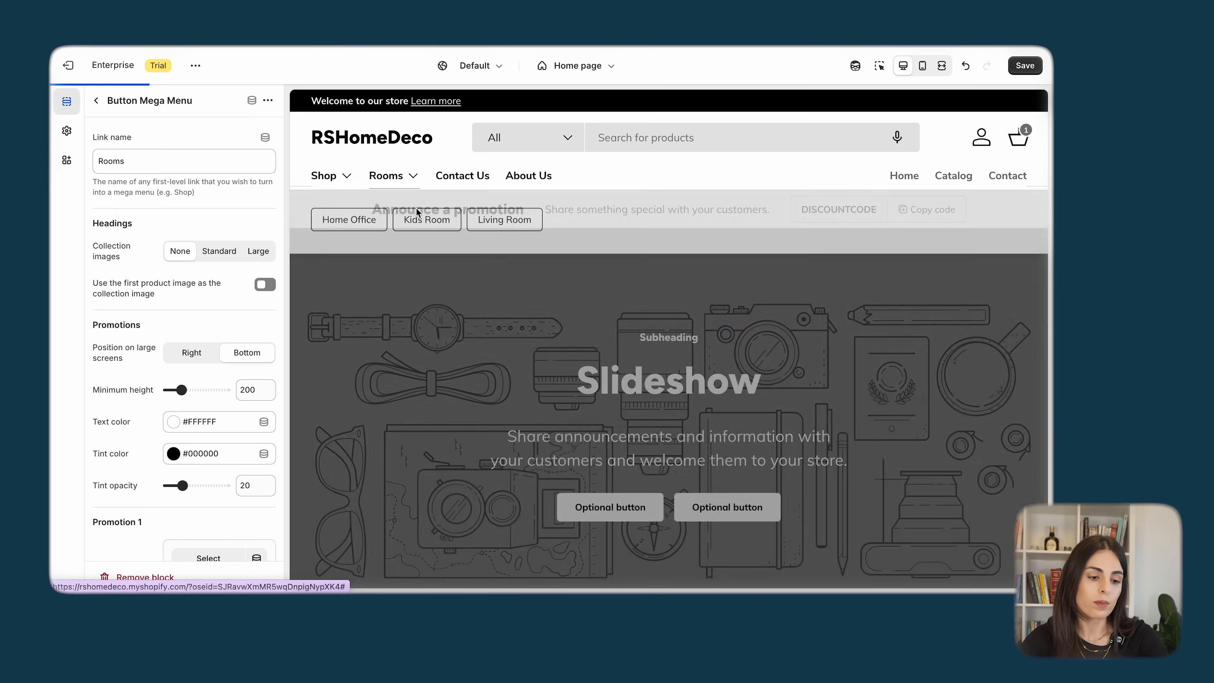
{"action": "mouse_move", "coordinate": [399, 179]}
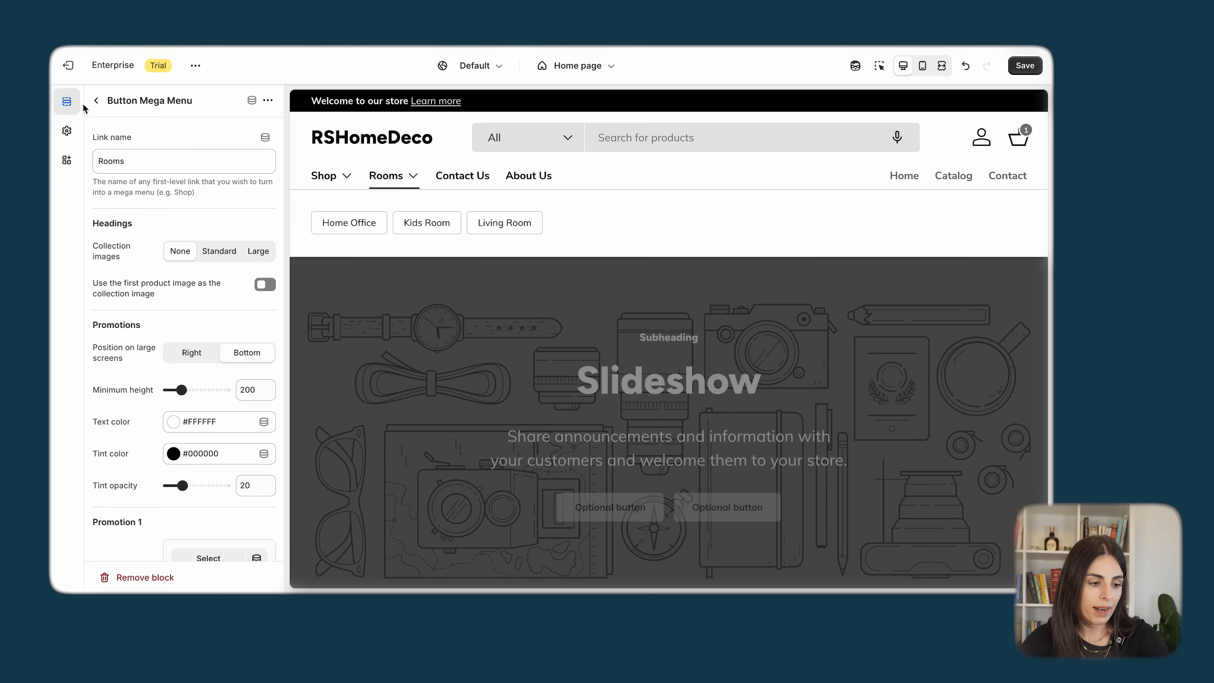
{"action": "left_click", "coordinate": [96, 103]}
{"action": "mouse_move", "coordinate": [330, 177]}
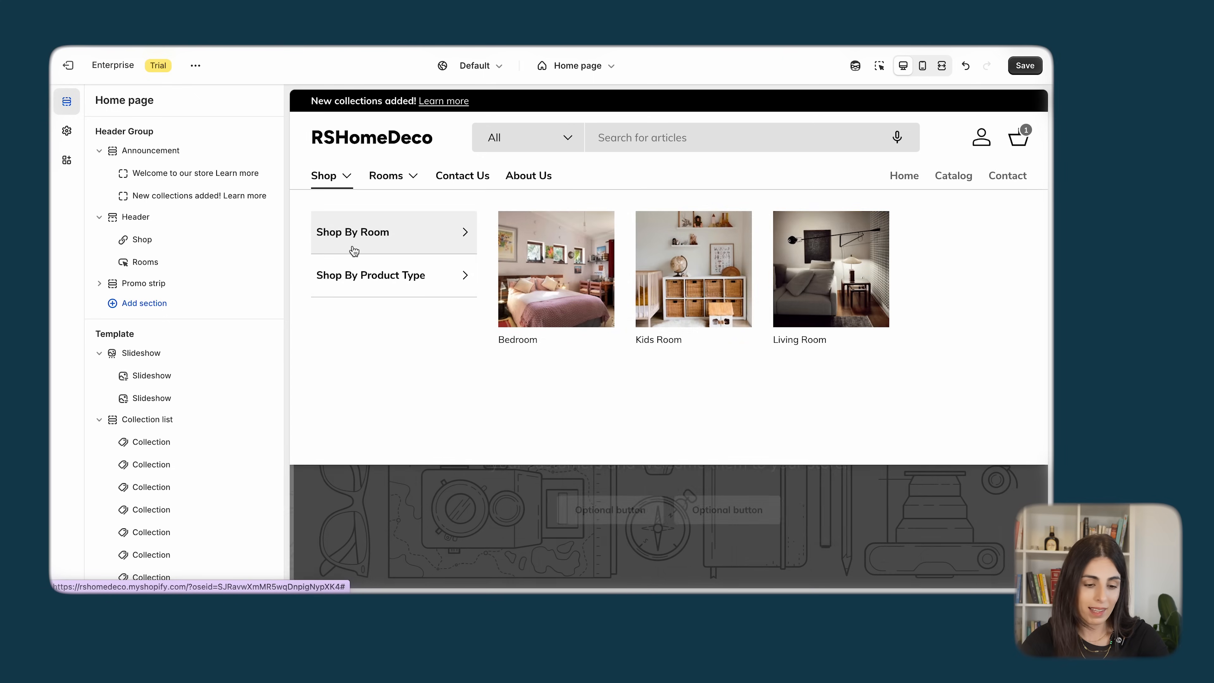
{"action": "mouse_move", "coordinate": [367, 274]}
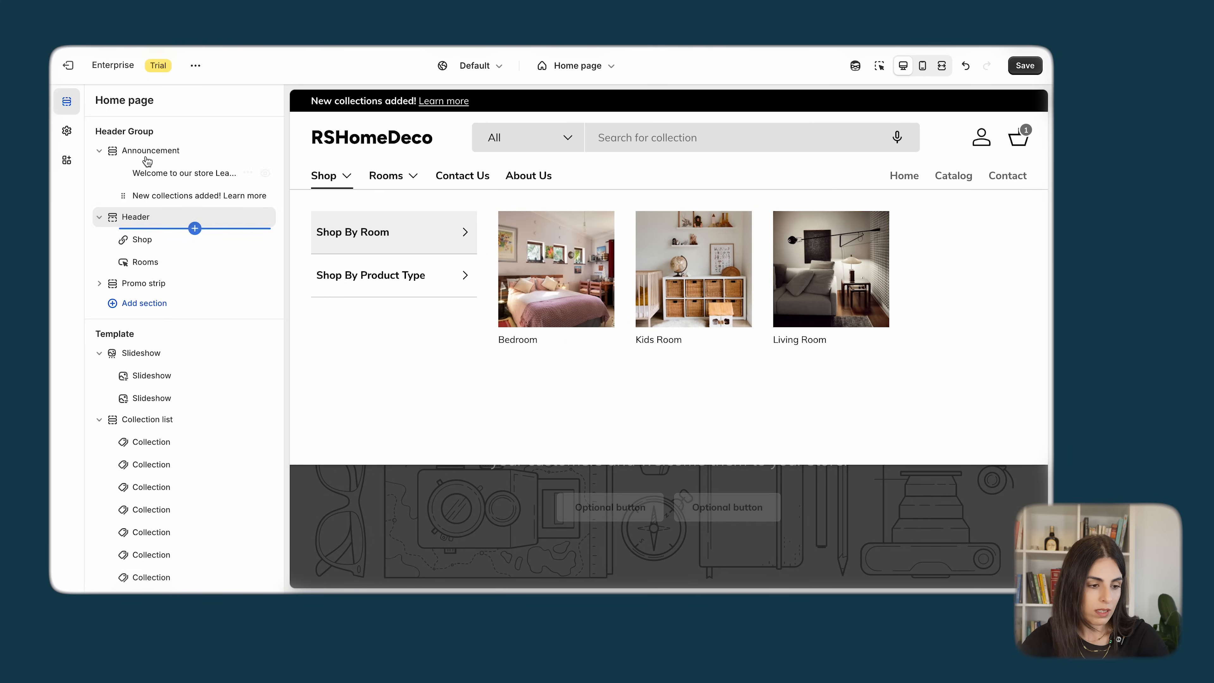
- Collapse the Announcement and Header sections and preview the Rooms dropdown
{"action": "left_click", "coordinate": [99, 150]}
{"action": "left_click", "coordinate": [99, 172]}
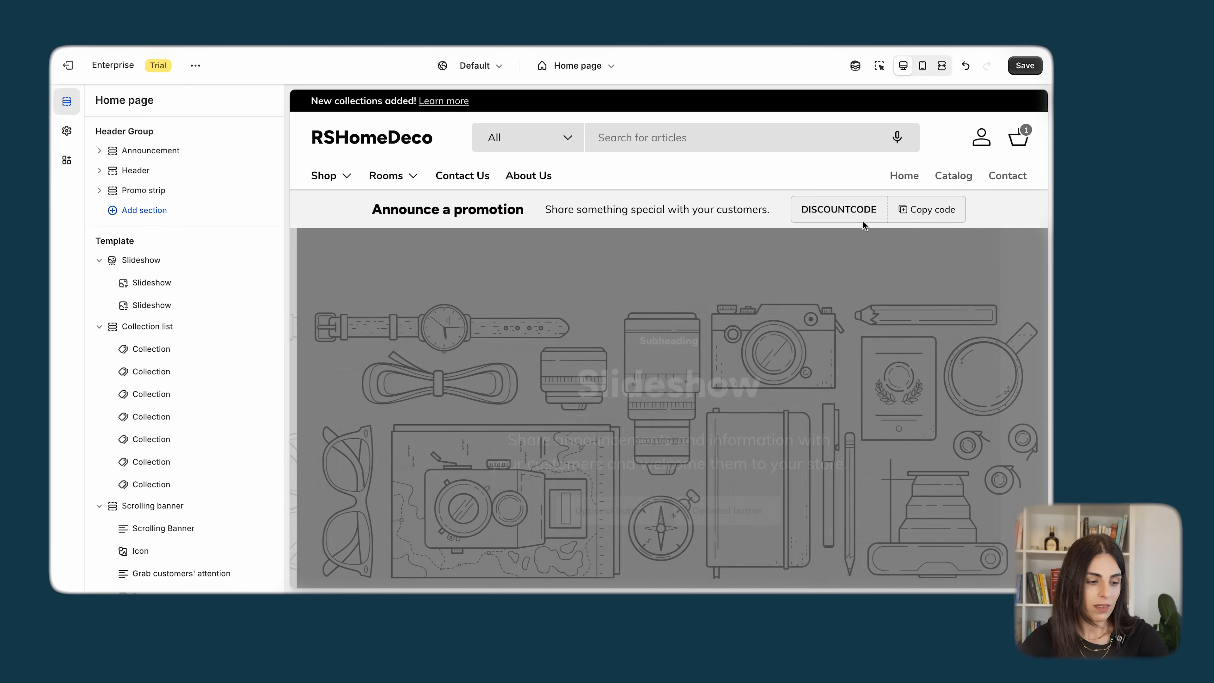
{"action": "left_click", "coordinate": [407, 173]}
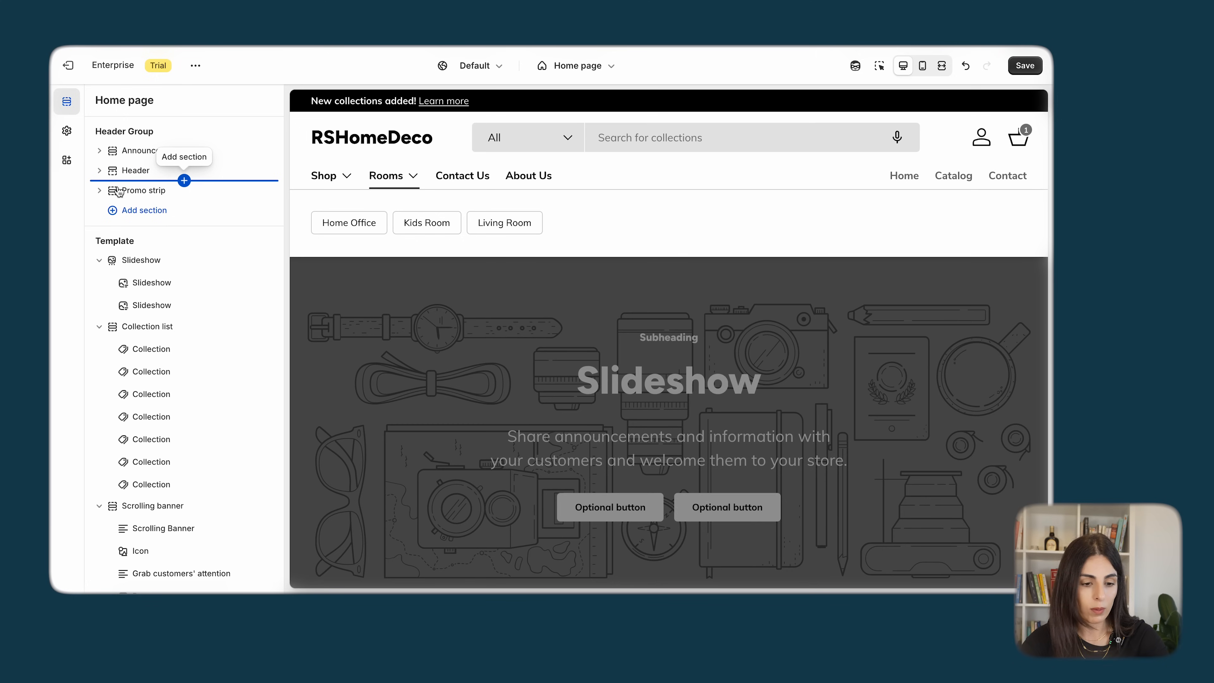
- Review the Promo strip section's settings and try copying its discount code in the preview
{"action": "left_click", "coordinate": [152, 191]}
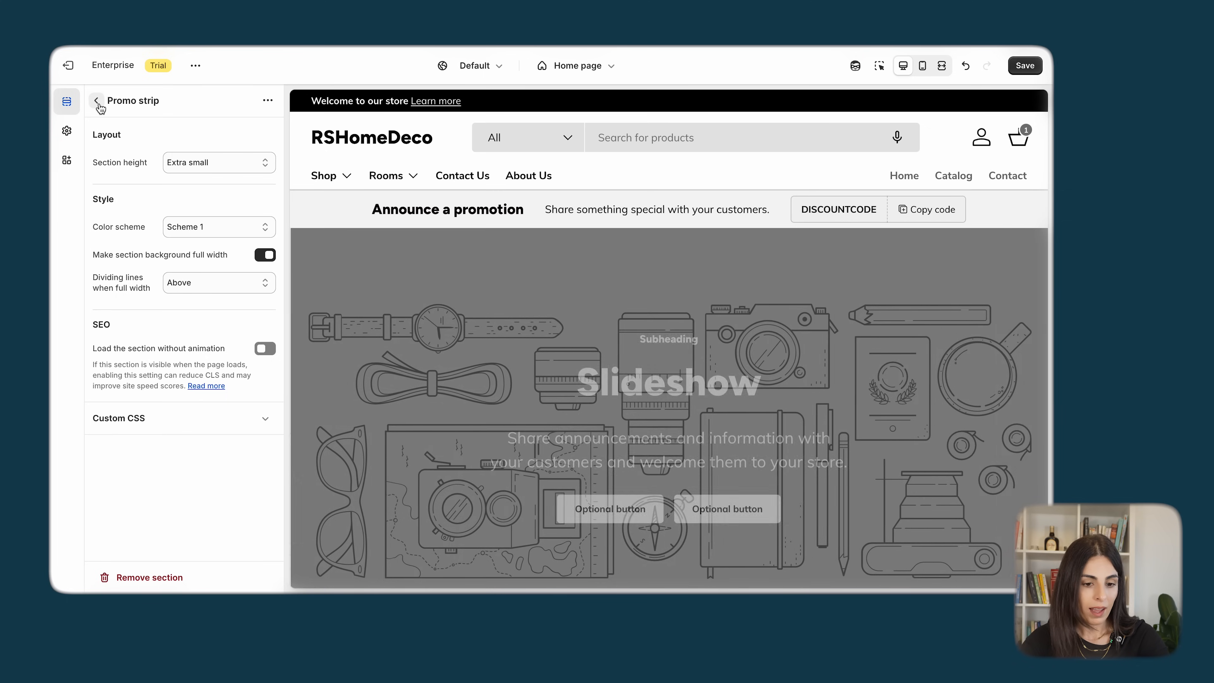
{"action": "left_click", "coordinate": [97, 100]}
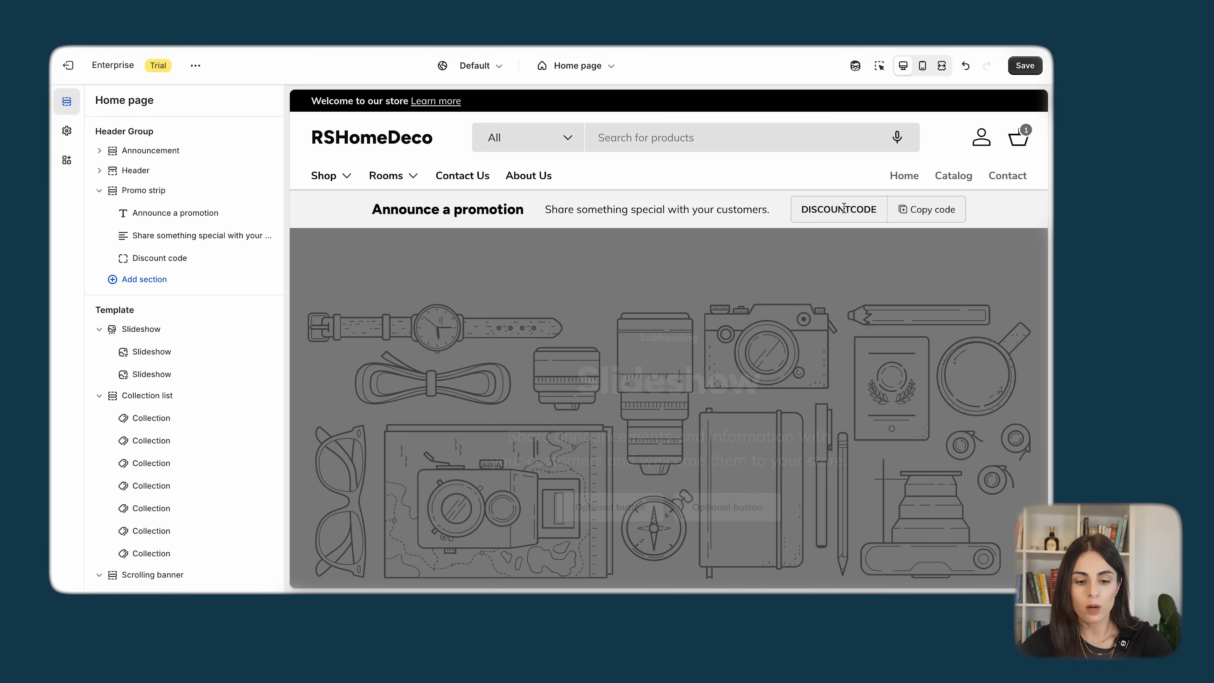
{"action": "left_click", "coordinate": [923, 211]}
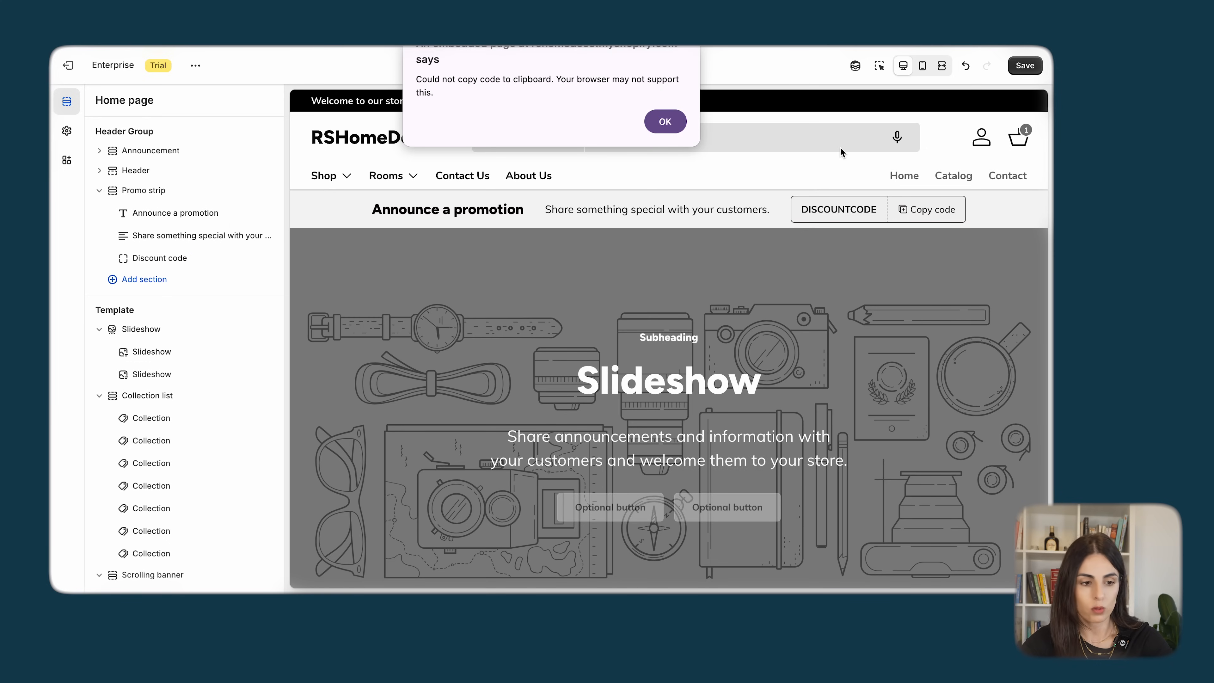
{"action": "left_click", "coordinate": [663, 123]}
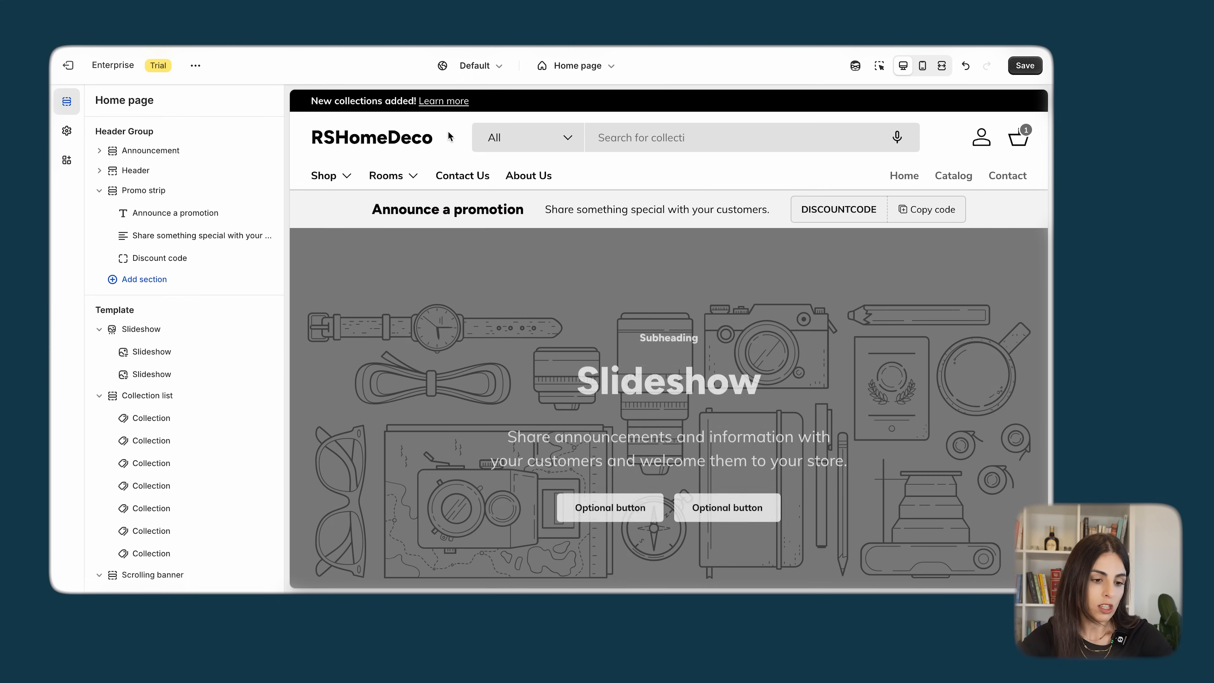
- Add an Icons with text section to the Header Group and look through the other available section types
{"action": "left_click", "coordinate": [149, 279]}
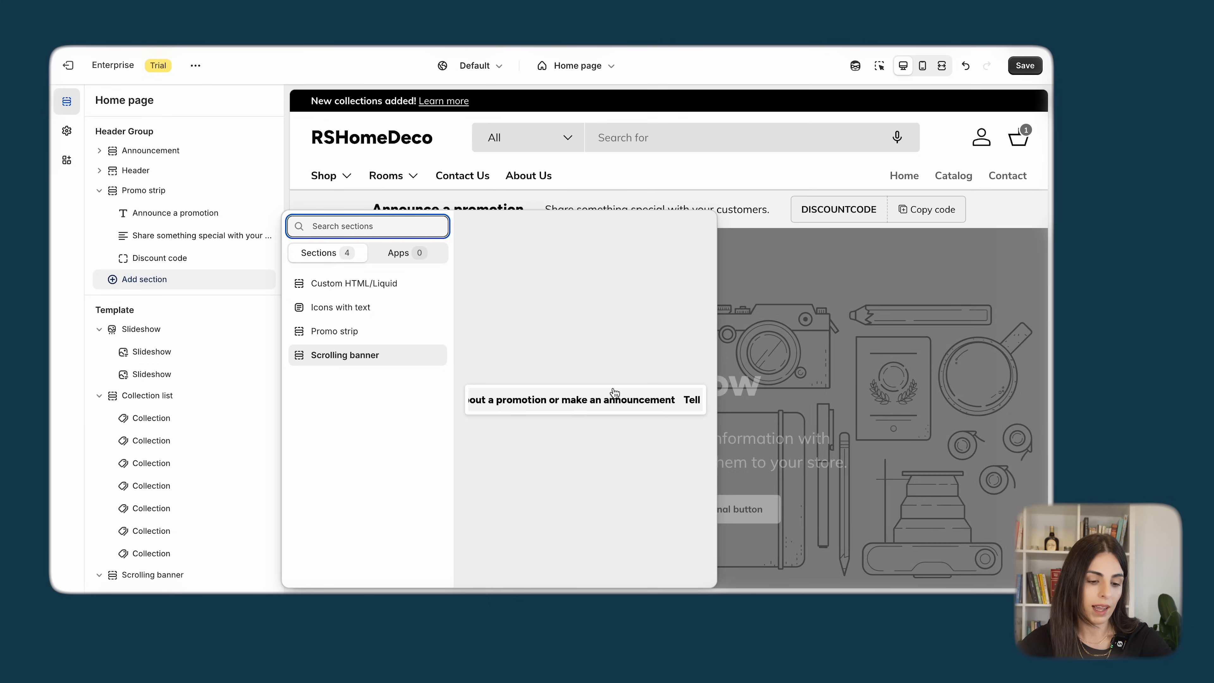
{"action": "left_click", "coordinate": [378, 311]}
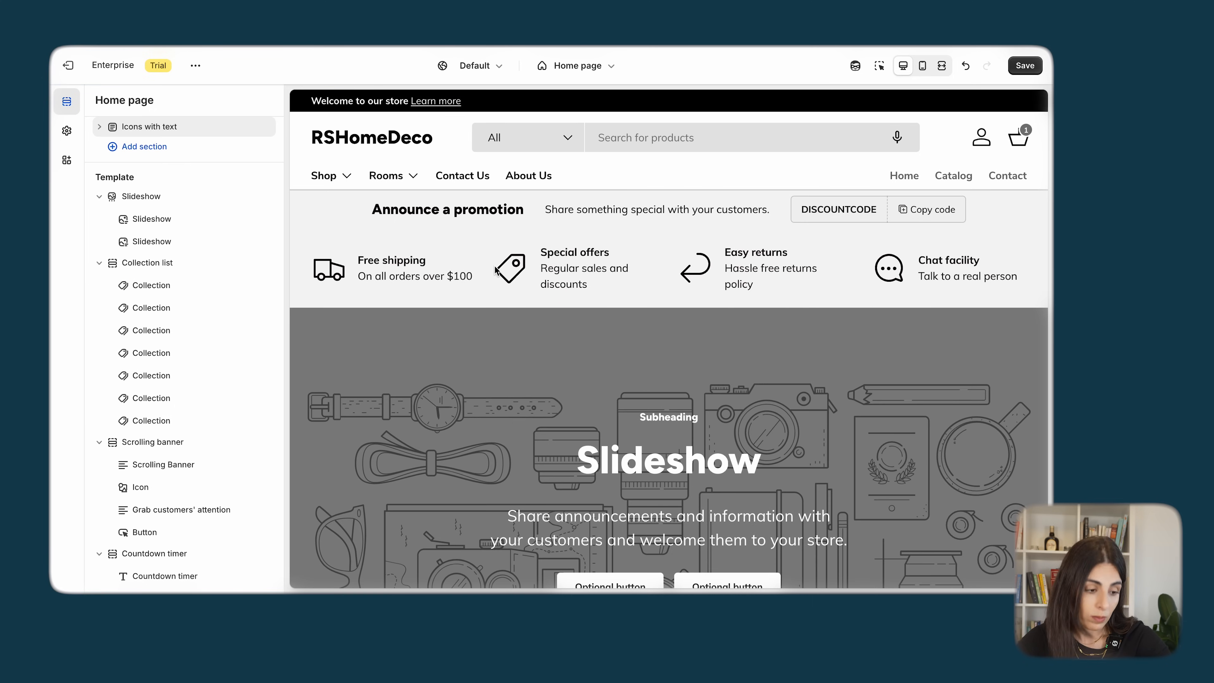
{"action": "scroll", "coordinate": [168, 275], "scroll_direction": "up", "scroll_amount": 3}
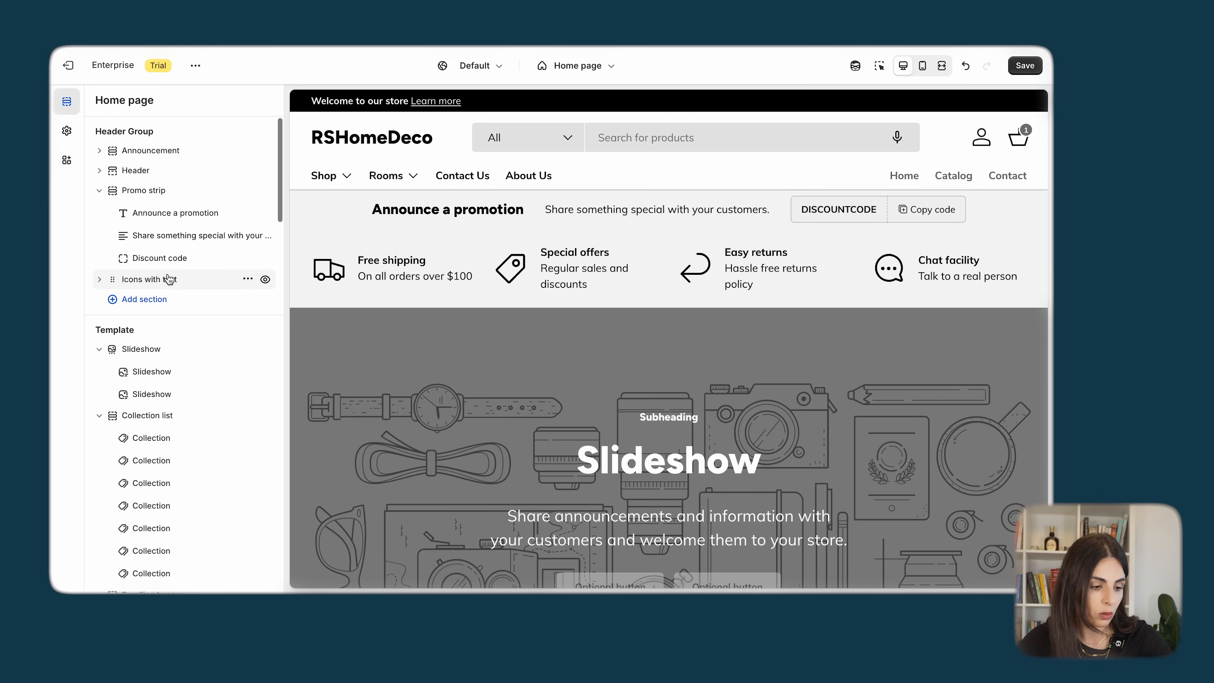
{"action": "left_click", "coordinate": [157, 300]}
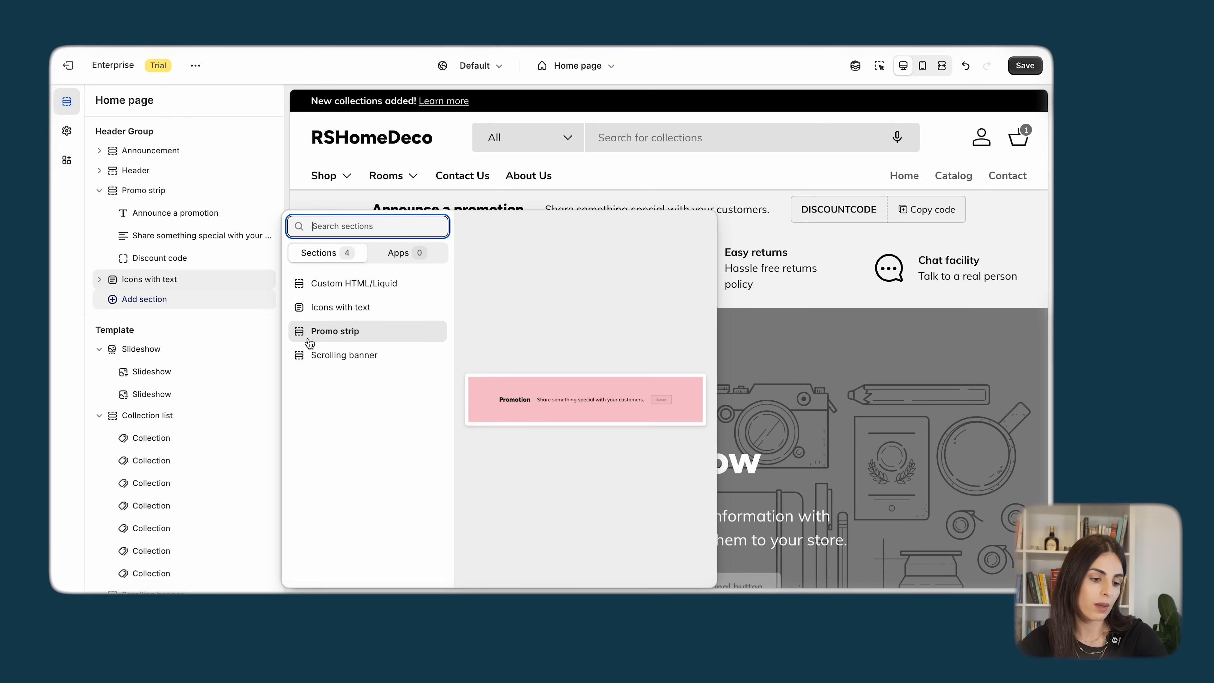
{"action": "left_click", "coordinate": [262, 299]}
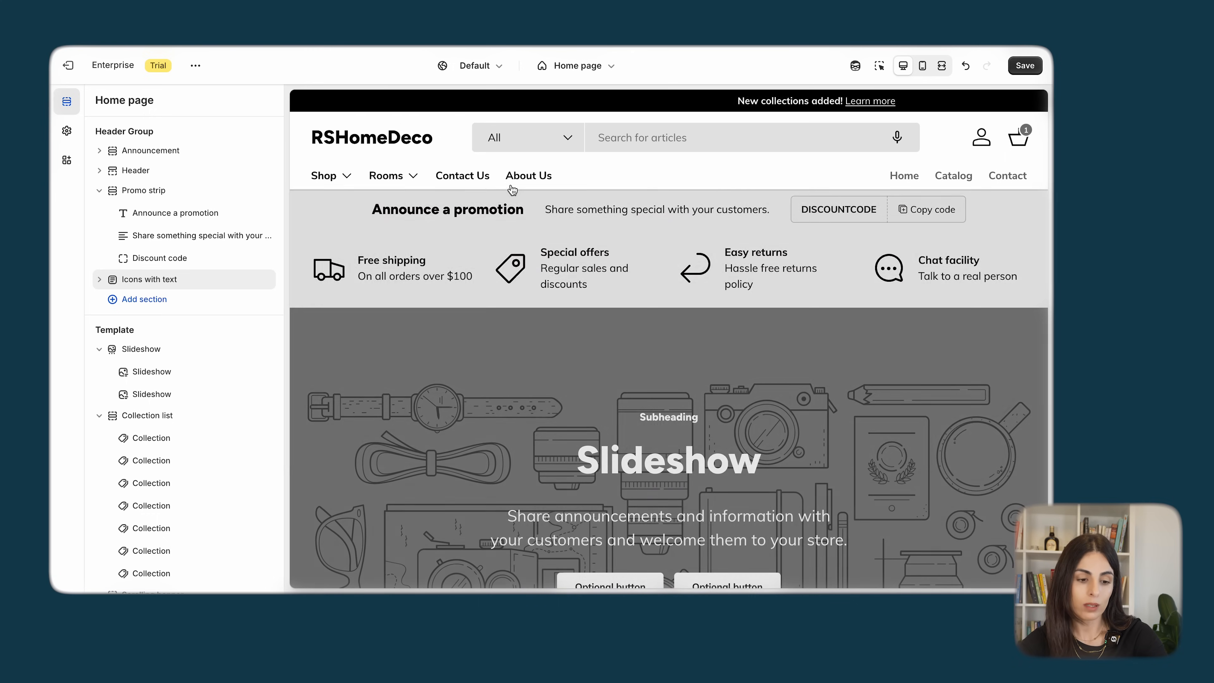
- Check the store menu in the mobile preview, including Shop By Room and Shop By Product Type, and return to the desktop preview
{"action": "mouse_move", "coordinate": [328, 180]}
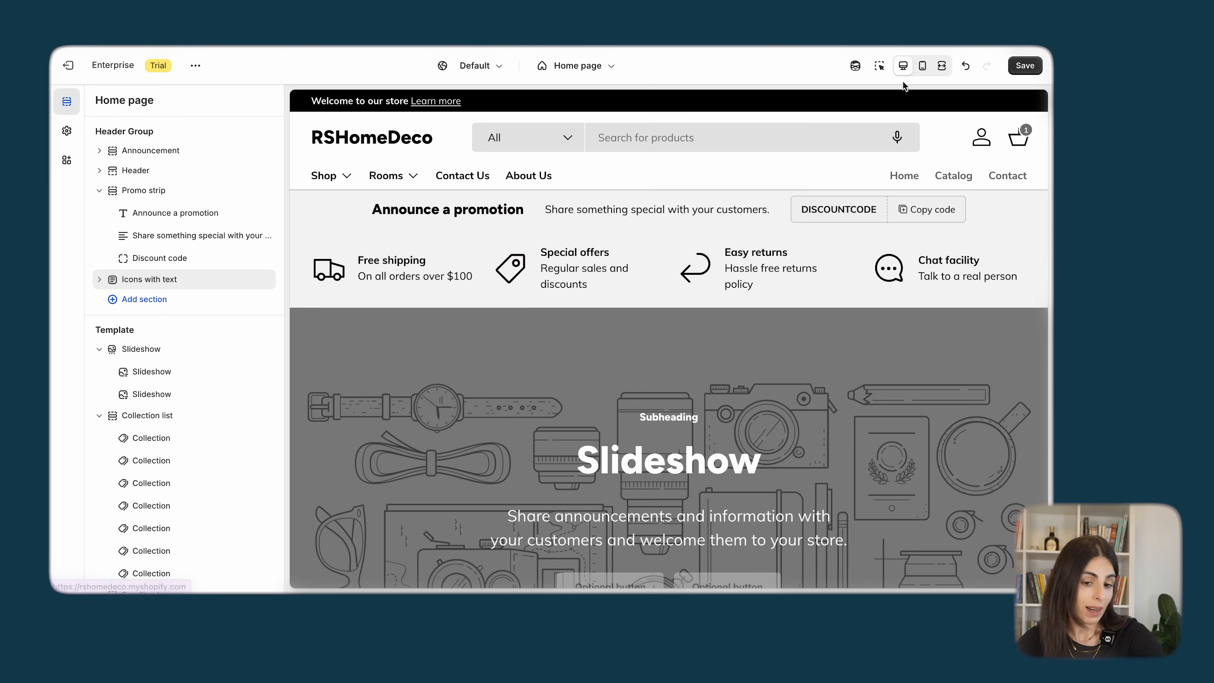
{"action": "left_click", "coordinate": [922, 65]}
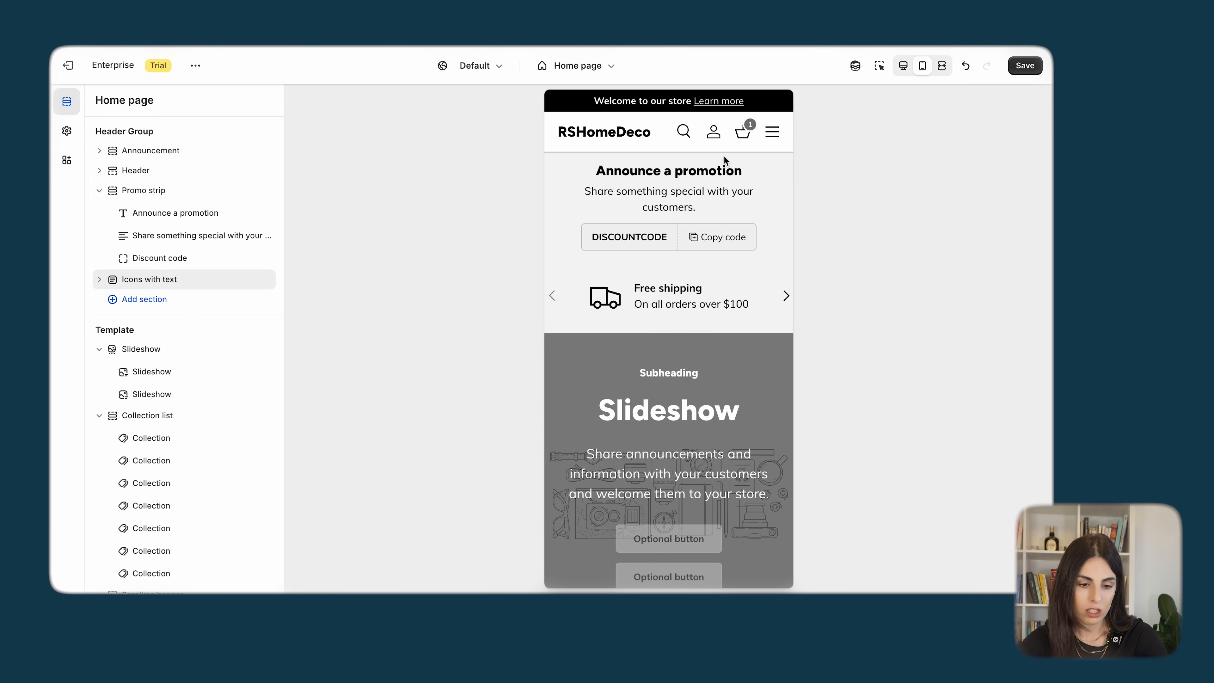
{"action": "left_click", "coordinate": [782, 136]}
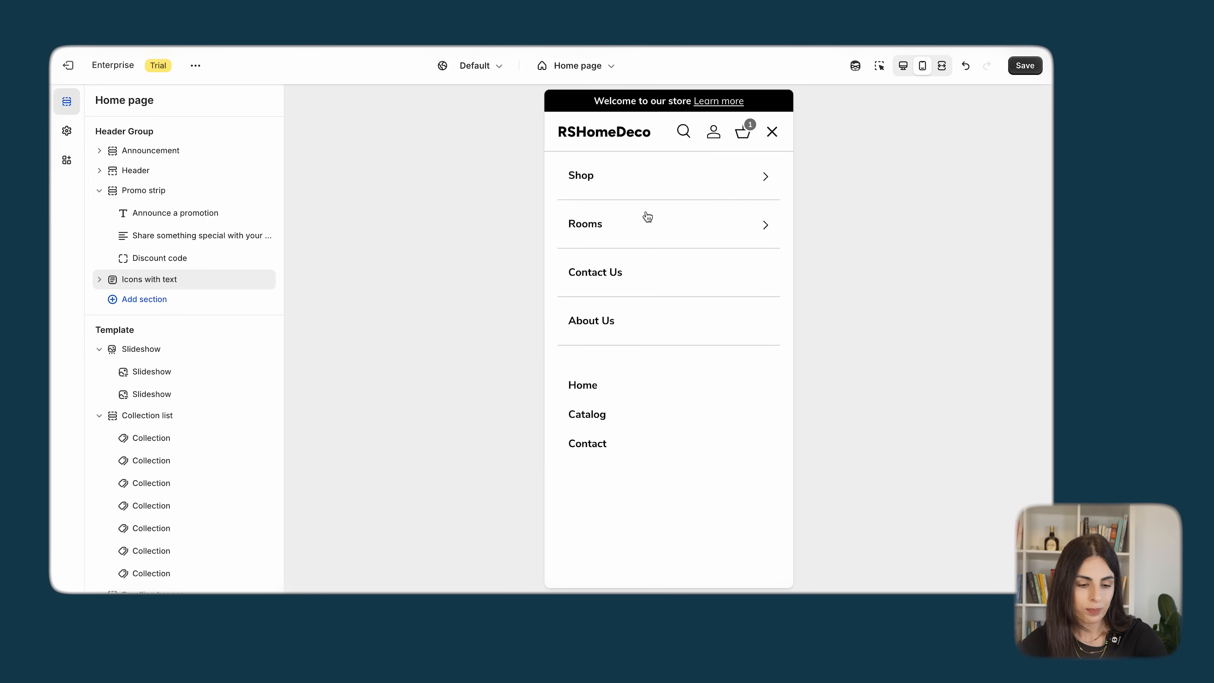
{"action": "left_click", "coordinate": [646, 187]}
{"action": "left_click", "coordinate": [630, 287]}
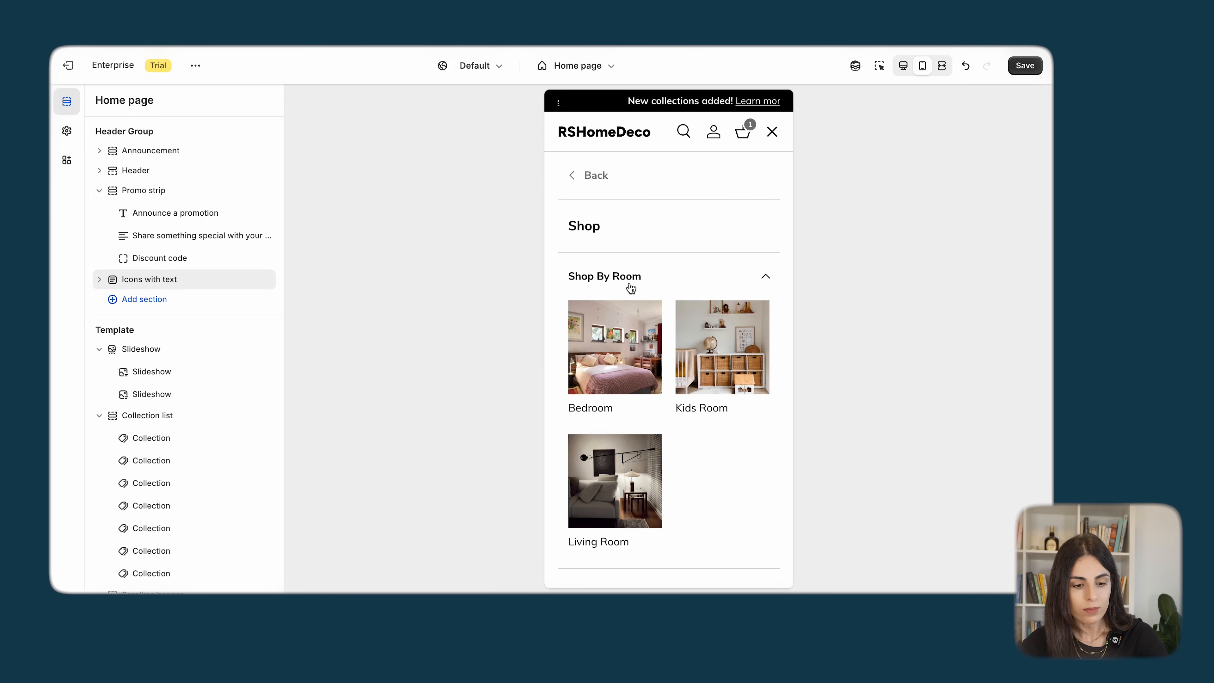
{"action": "scroll", "coordinate": [642, 387], "scroll_direction": "down", "scroll_amount": 2}
{"action": "left_click", "coordinate": [637, 524]}
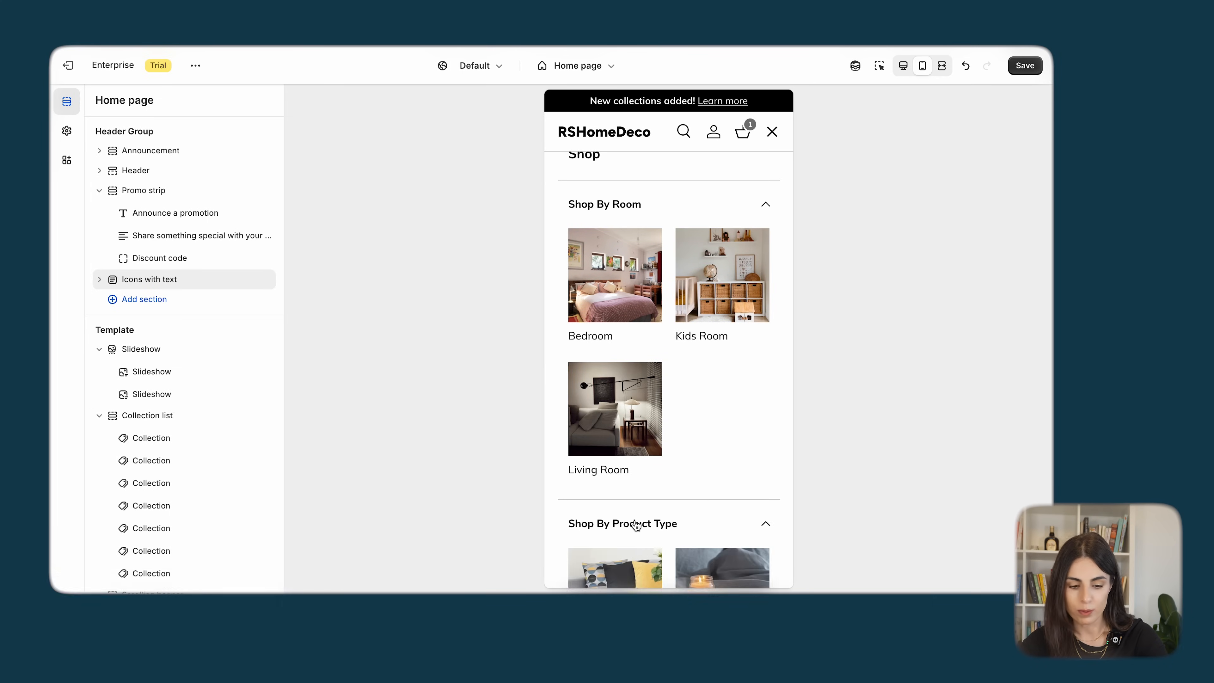
{"action": "scroll", "coordinate": [636, 523], "scroll_direction": "down", "scroll_amount": 5}
{"action": "scroll", "coordinate": [659, 316], "scroll_direction": "up", "scroll_amount": 6}
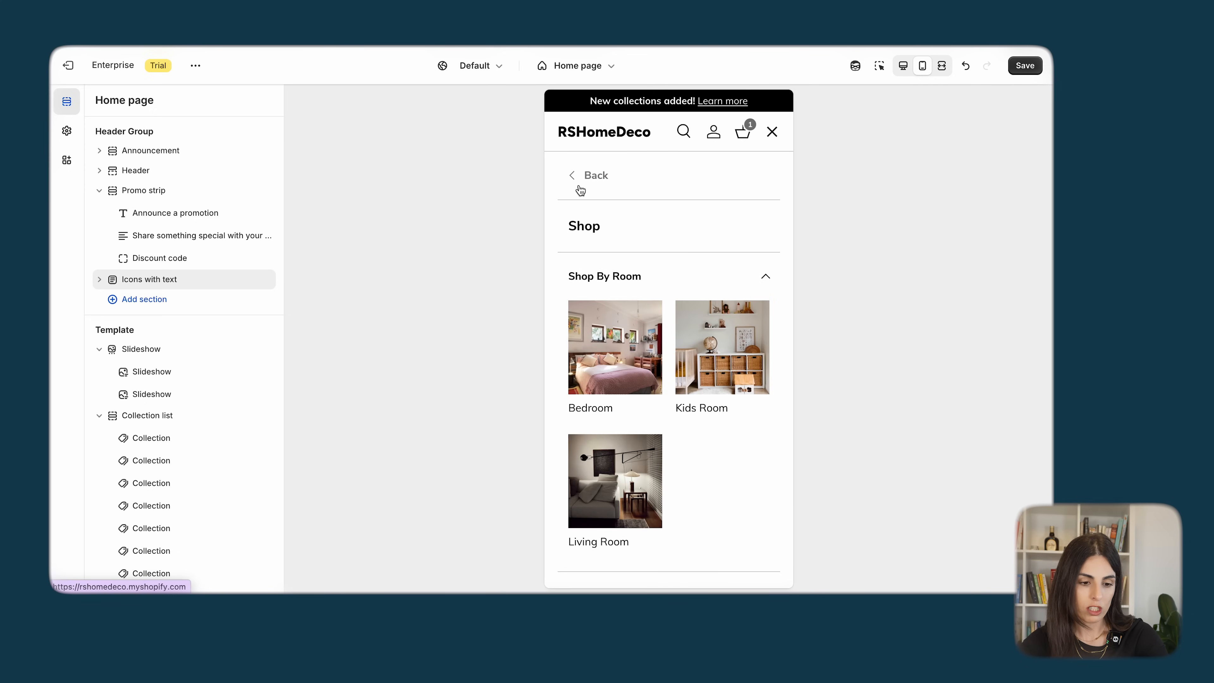
{"action": "left_click", "coordinate": [772, 133]}
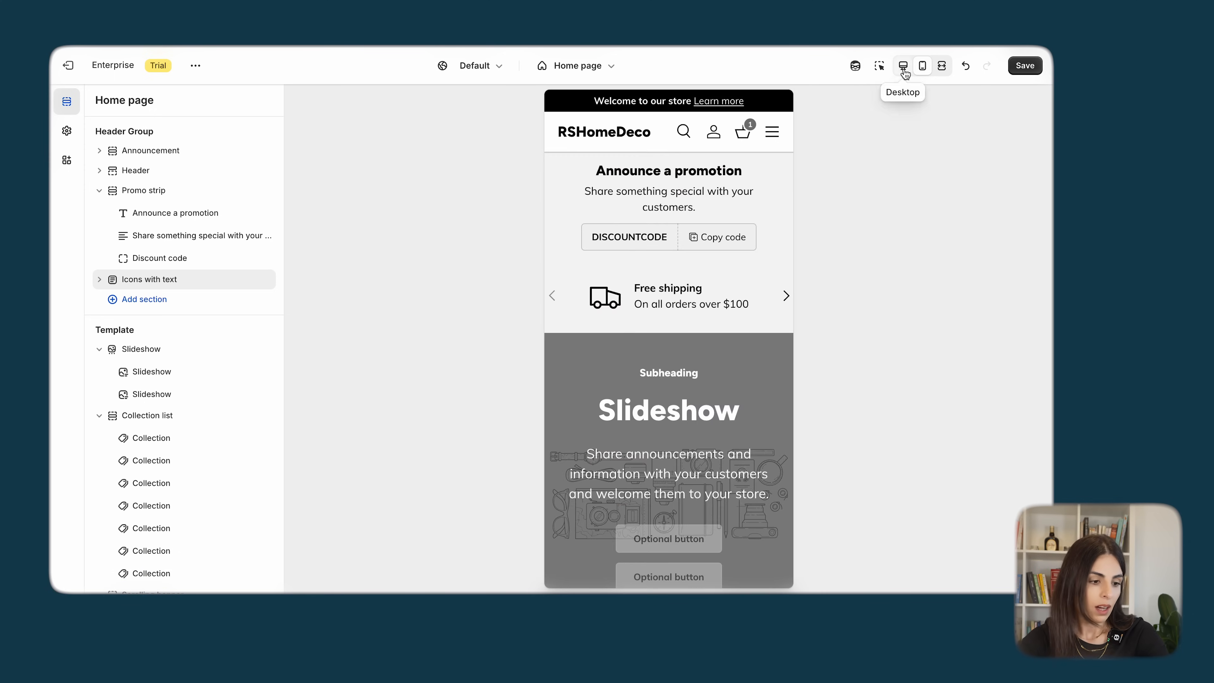
{"action": "left_click", "coordinate": [903, 67]}
- Remove the Icons with text section from the Header Group
{"action": "left_click", "coordinate": [248, 279]}
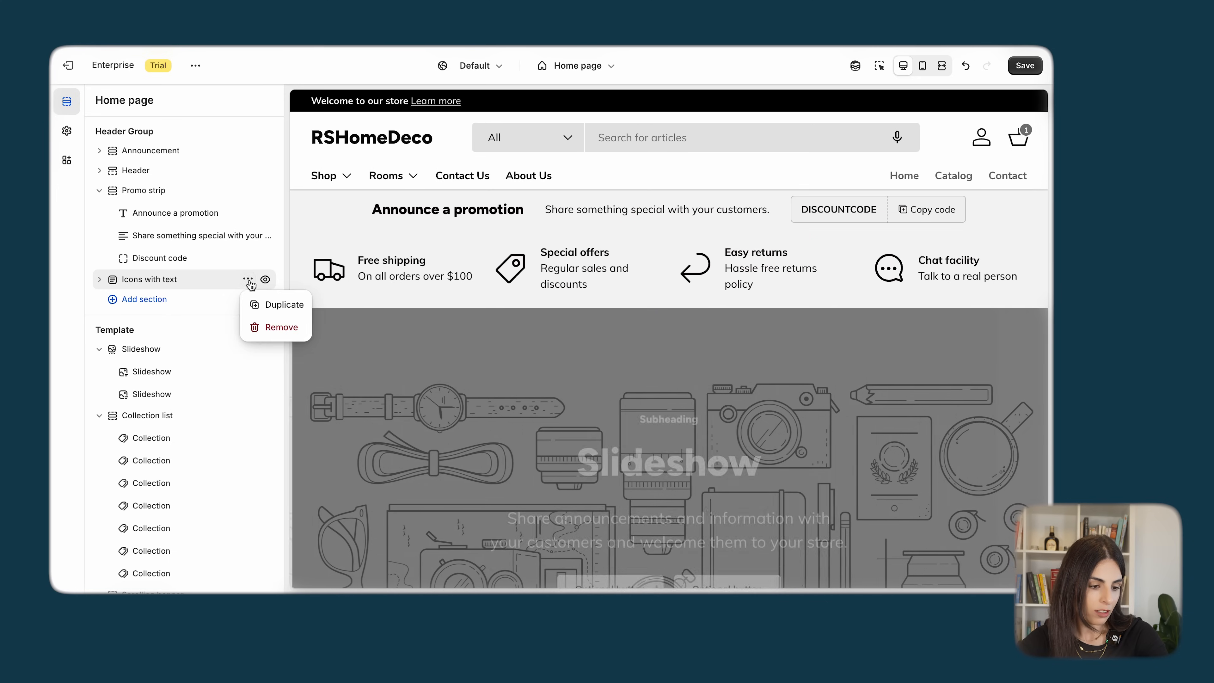
{"action": "left_click", "coordinate": [258, 334]}
{"action": "left_click", "coordinate": [248, 279]}
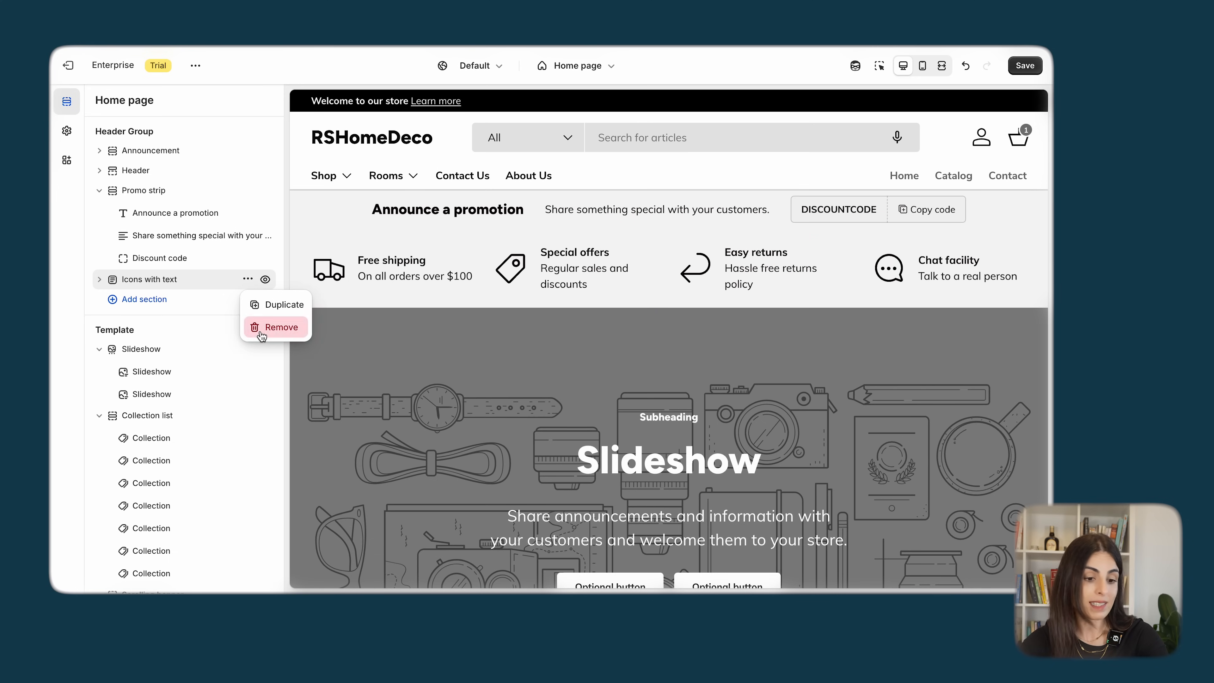
{"action": "left_click", "coordinate": [259, 327]}
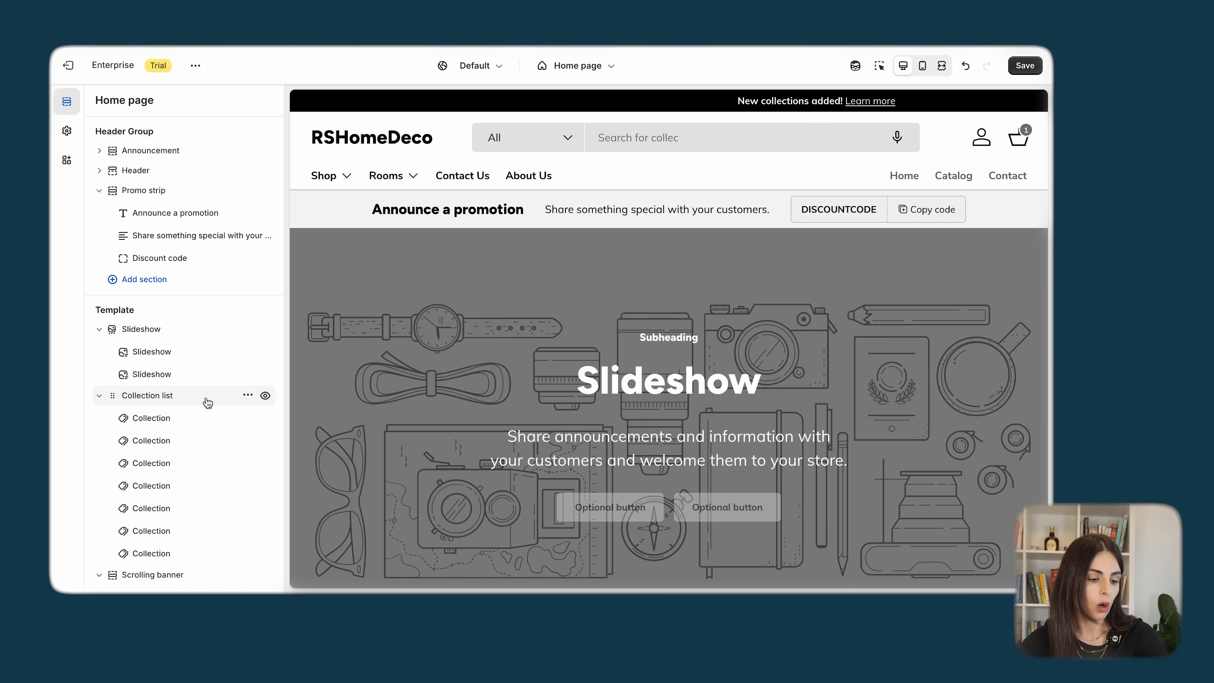
- Find the Cart drawer section in the Overlay group, view the store's cart page and return to the home page
{"action": "scroll", "coordinate": [206, 401], "scroll_direction": "down", "scroll_amount": 10}
{"action": "scroll", "coordinate": [207, 403], "scroll_direction": "down", "scroll_amount": 3}
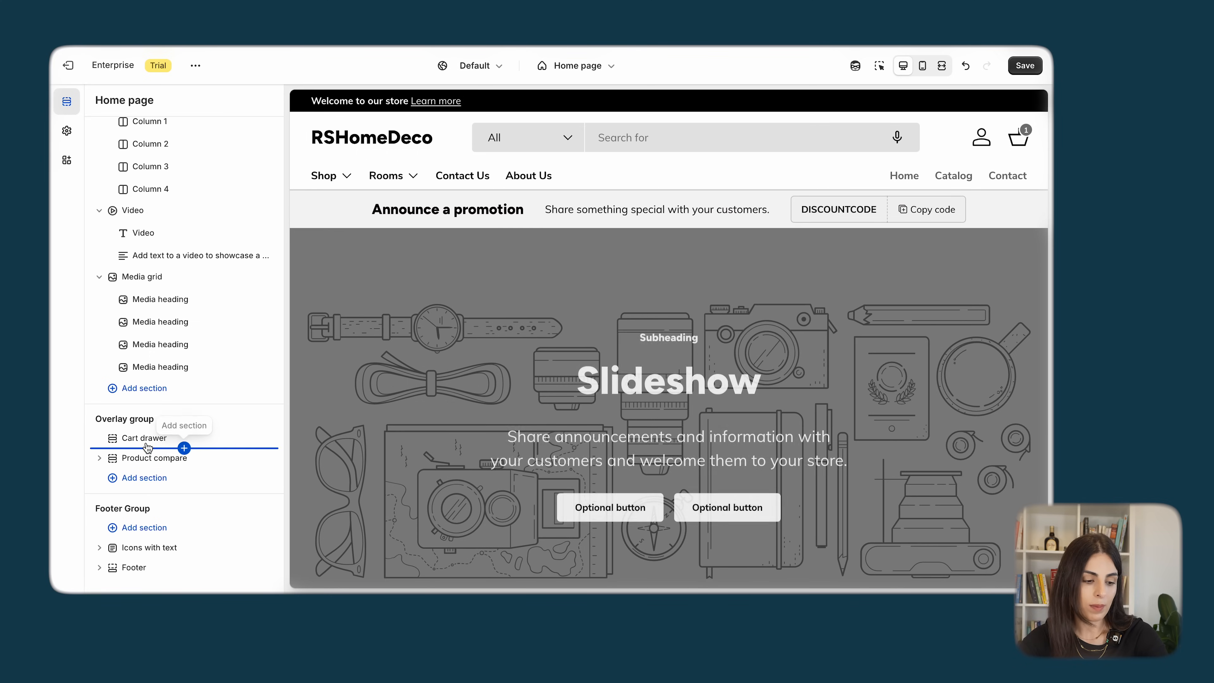
{"action": "left_click", "coordinate": [1021, 145]}
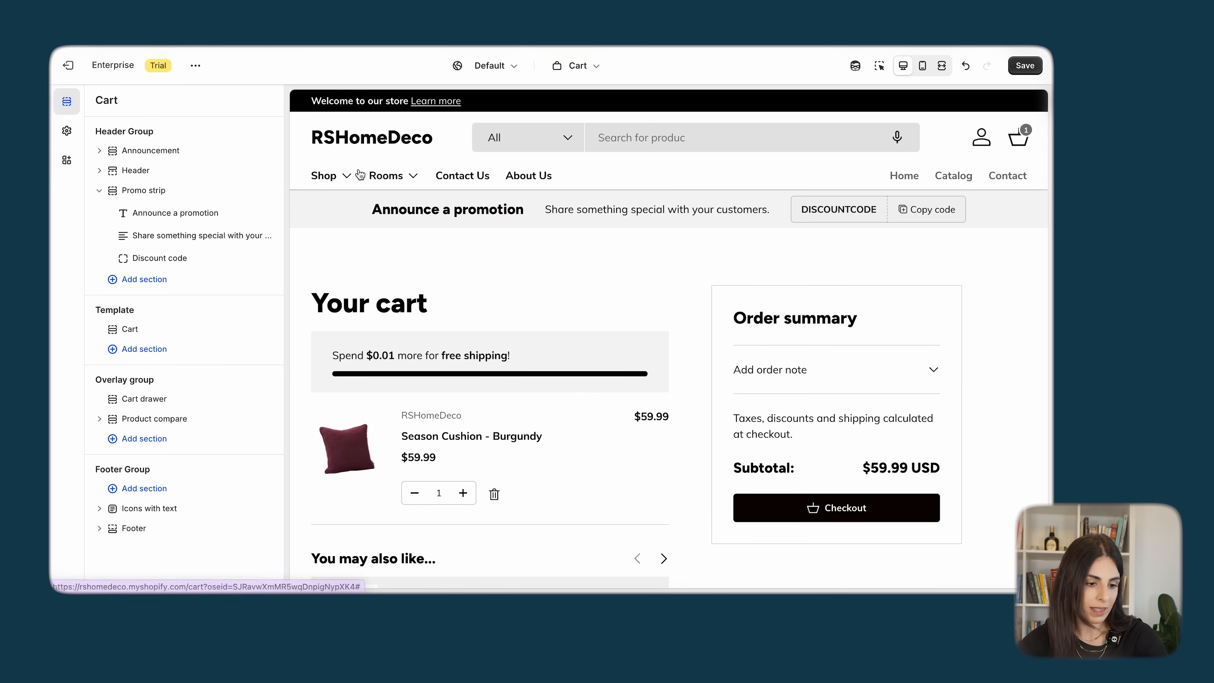
{"action": "left_click", "coordinate": [337, 142]}
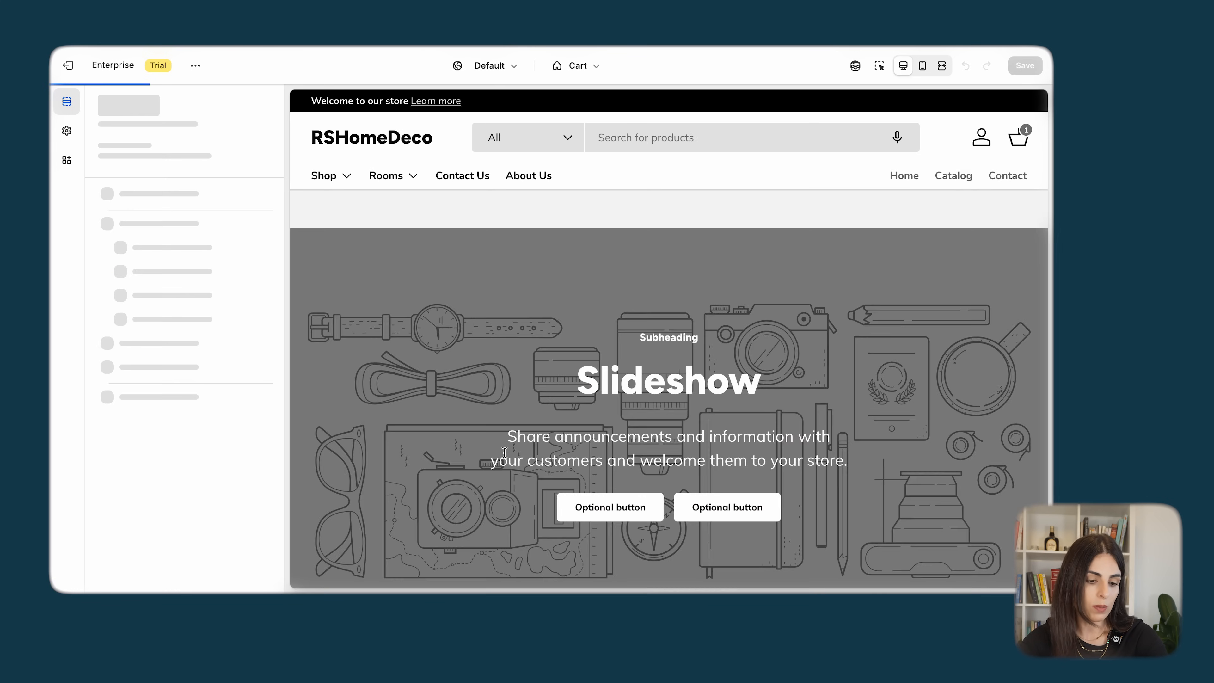
- Add the Season Cushion - Burgundy to the cart from the home page preview to open the cart drawer
{"action": "scroll", "coordinate": [503, 451], "scroll_direction": "down", "scroll_amount": 10}
{"action": "scroll", "coordinate": [504, 452], "scroll_direction": "up", "scroll_amount": 5}
{"action": "scroll", "coordinate": [504, 451], "scroll_direction": "down", "scroll_amount": 20}
{"action": "scroll", "coordinate": [504, 452], "scroll_direction": "up", "scroll_amount": 3}
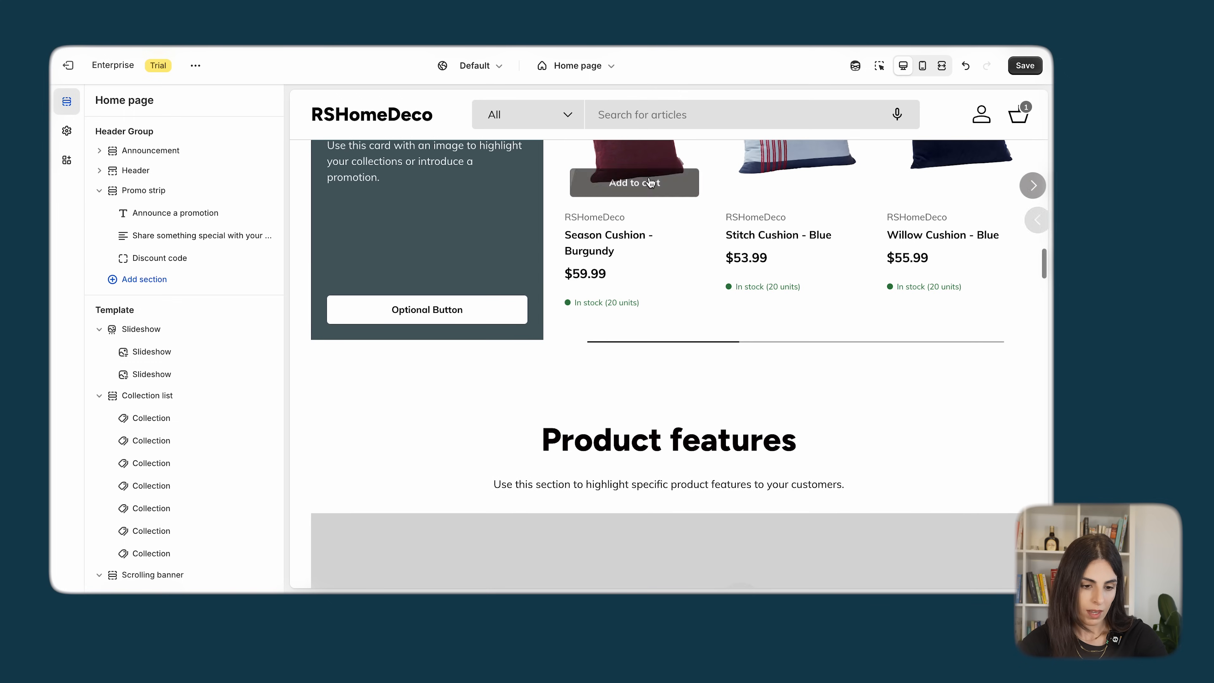
{"action": "left_click", "coordinate": [651, 190]}
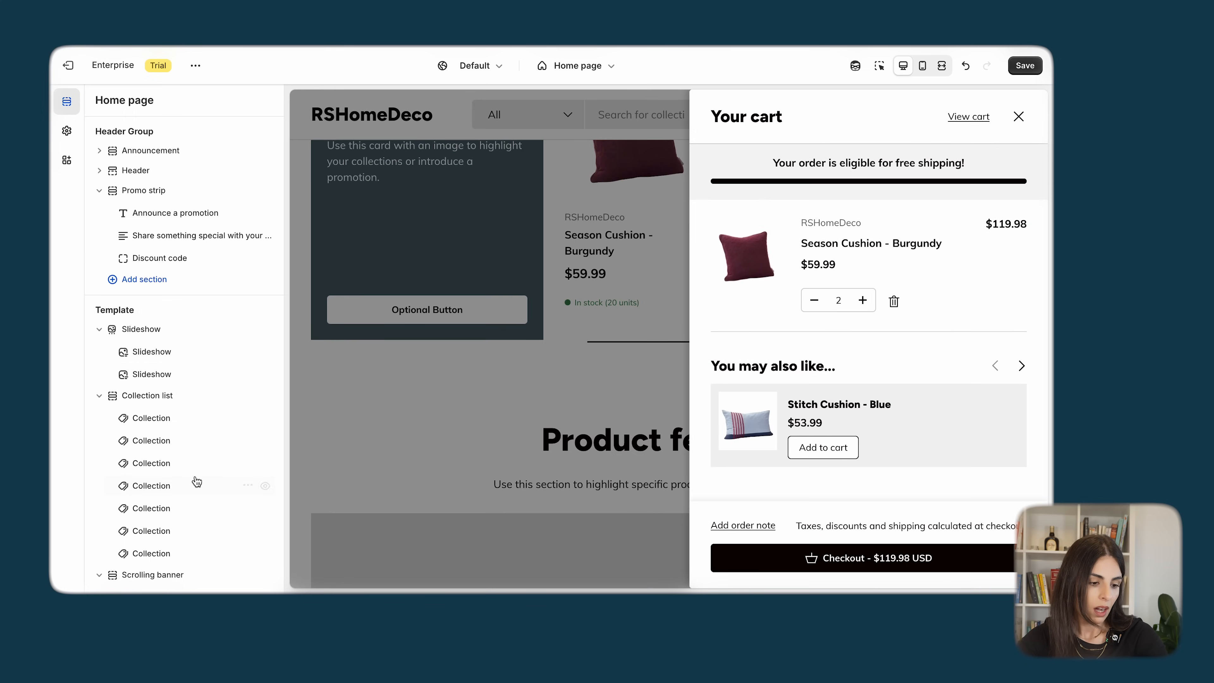
- Review the Cart drawer section's settings in the Overlay group, including the checkout options, promoted products and media promotion
{"action": "scroll", "coordinate": [197, 481], "scroll_direction": "down", "scroll_amount": 20}
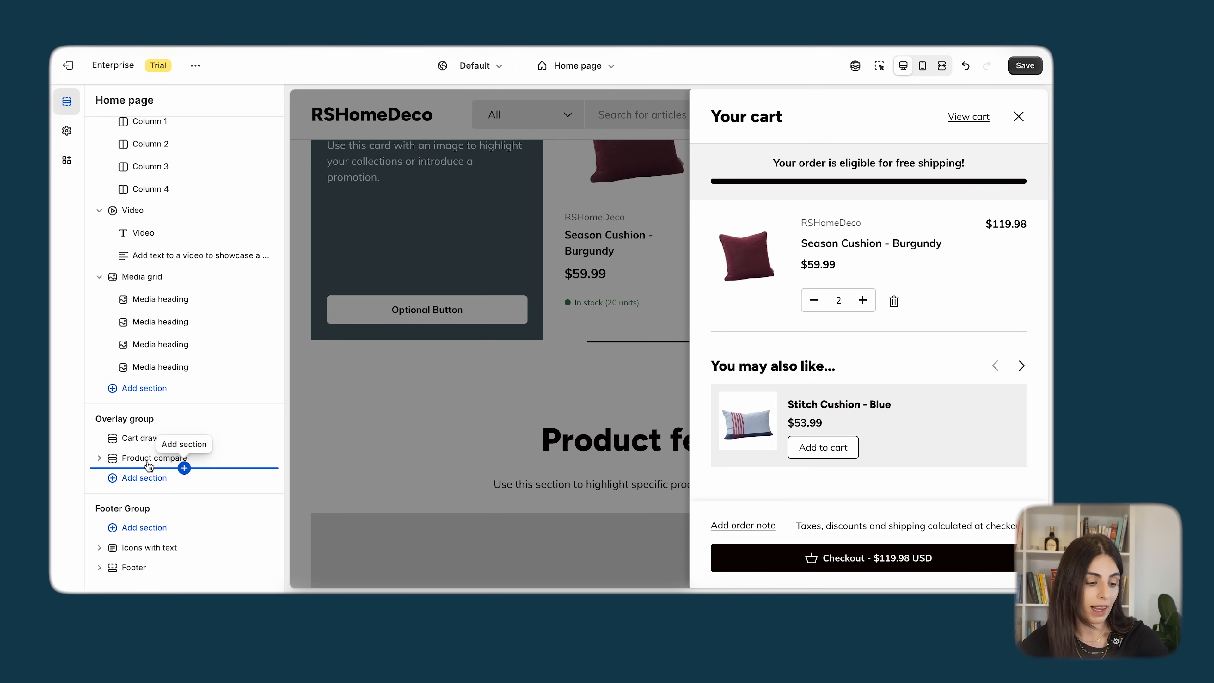
{"action": "left_click", "coordinate": [144, 436]}
{"action": "left_click", "coordinate": [145, 437]}
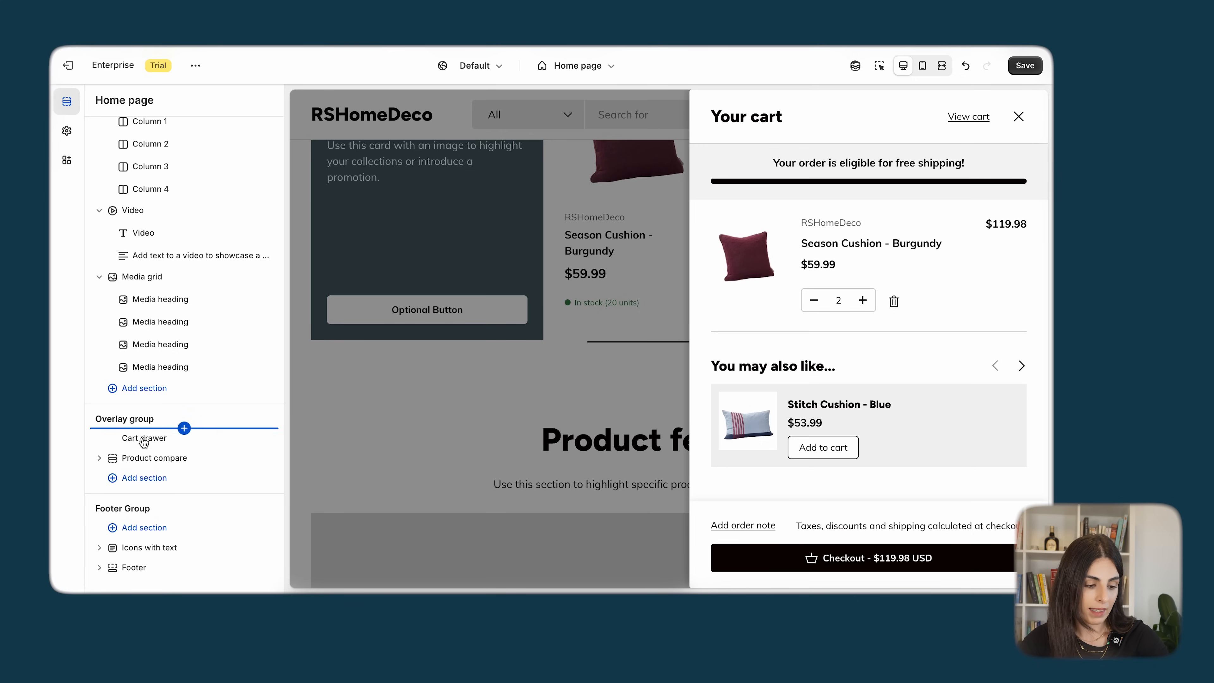
{"action": "left_click", "coordinate": [138, 444]}
{"action": "scroll", "coordinate": [176, 541], "scroll_direction": "down", "scroll_amount": 10}
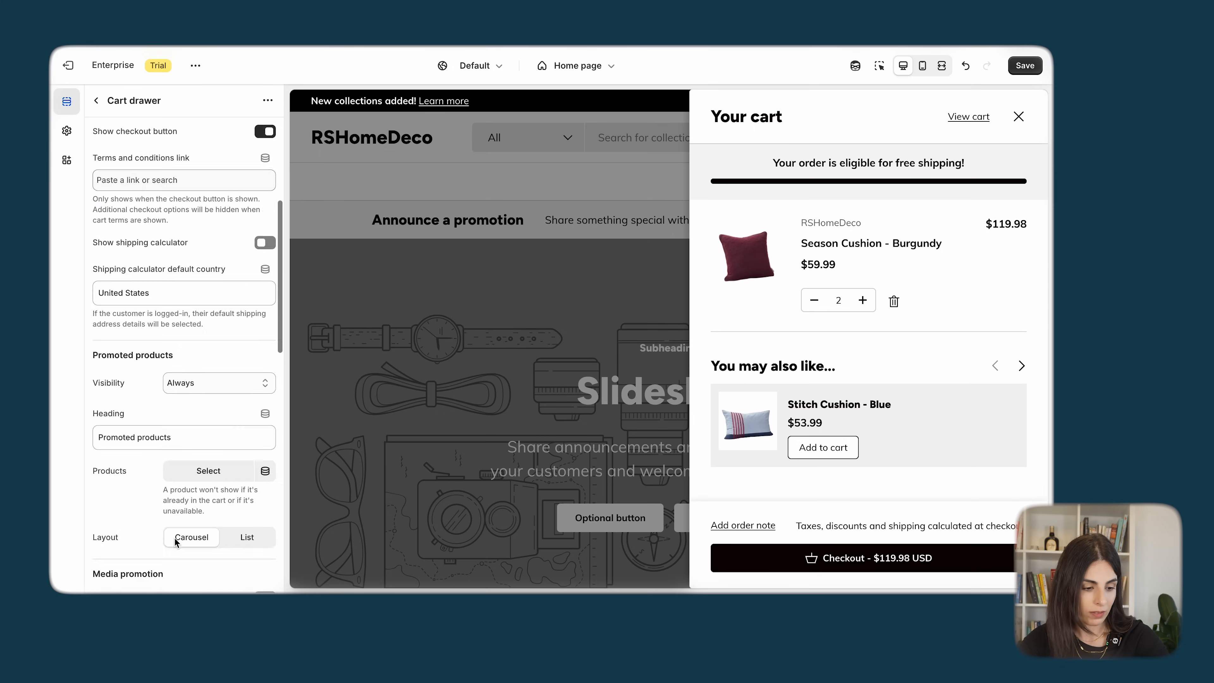
{"action": "scroll", "coordinate": [175, 541], "scroll_direction": "down", "scroll_amount": 1}
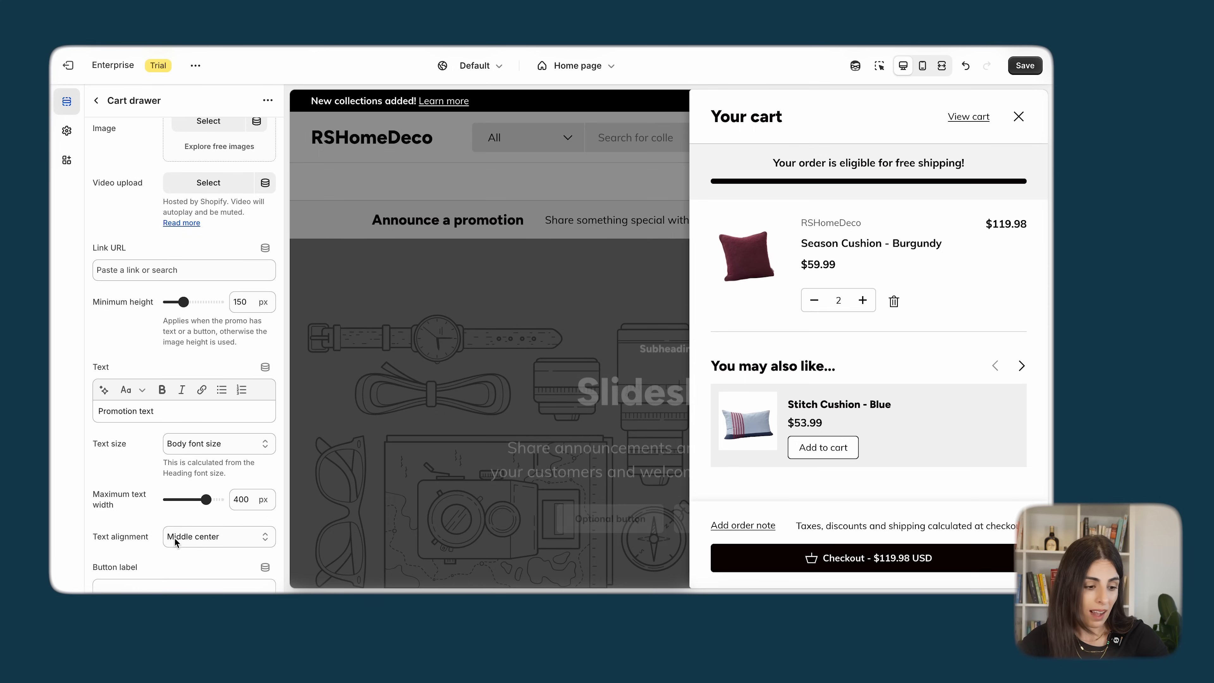
{"action": "scroll", "coordinate": [175, 541], "scroll_direction": "down", "scroll_amount": 5}
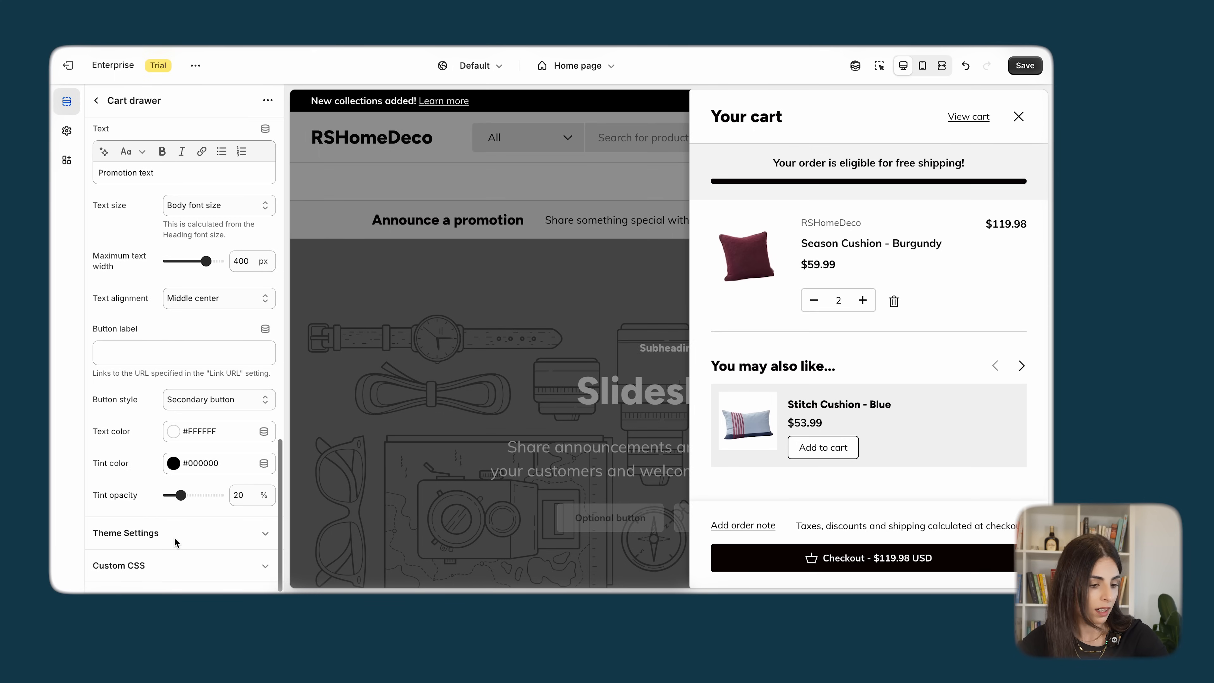
{"action": "scroll", "coordinate": [173, 290], "scroll_direction": "up", "scroll_amount": 10}
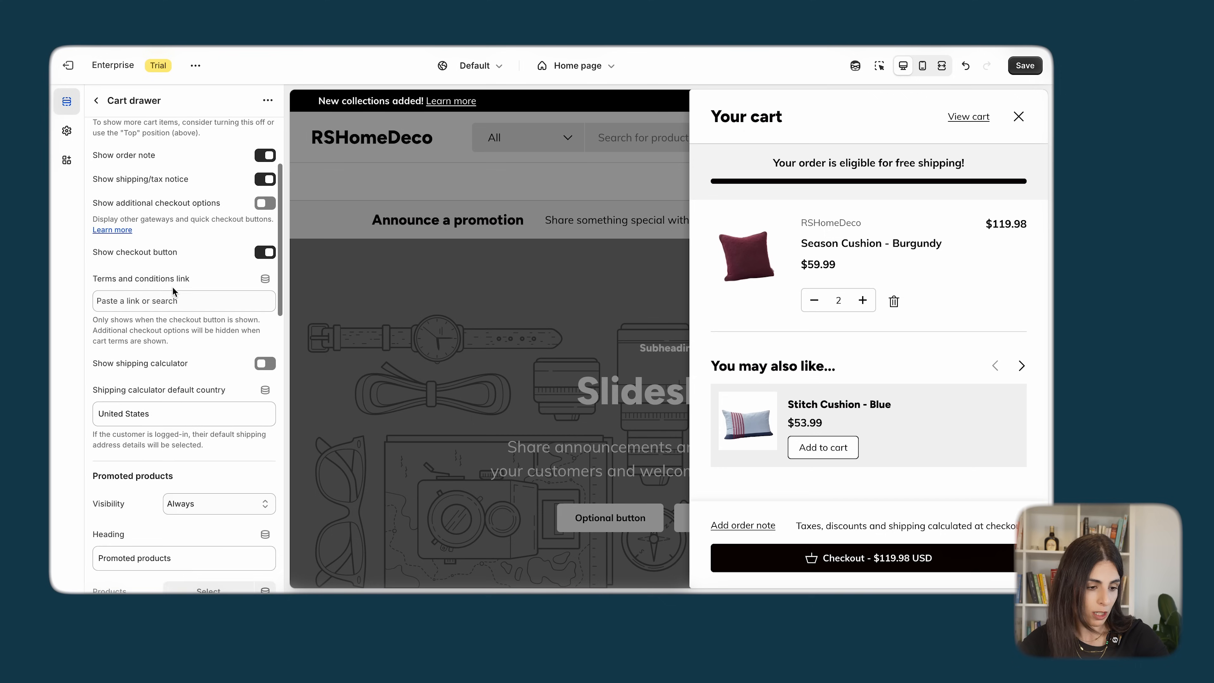
{"action": "scroll", "coordinate": [173, 289], "scroll_direction": "up", "scroll_amount": 3}
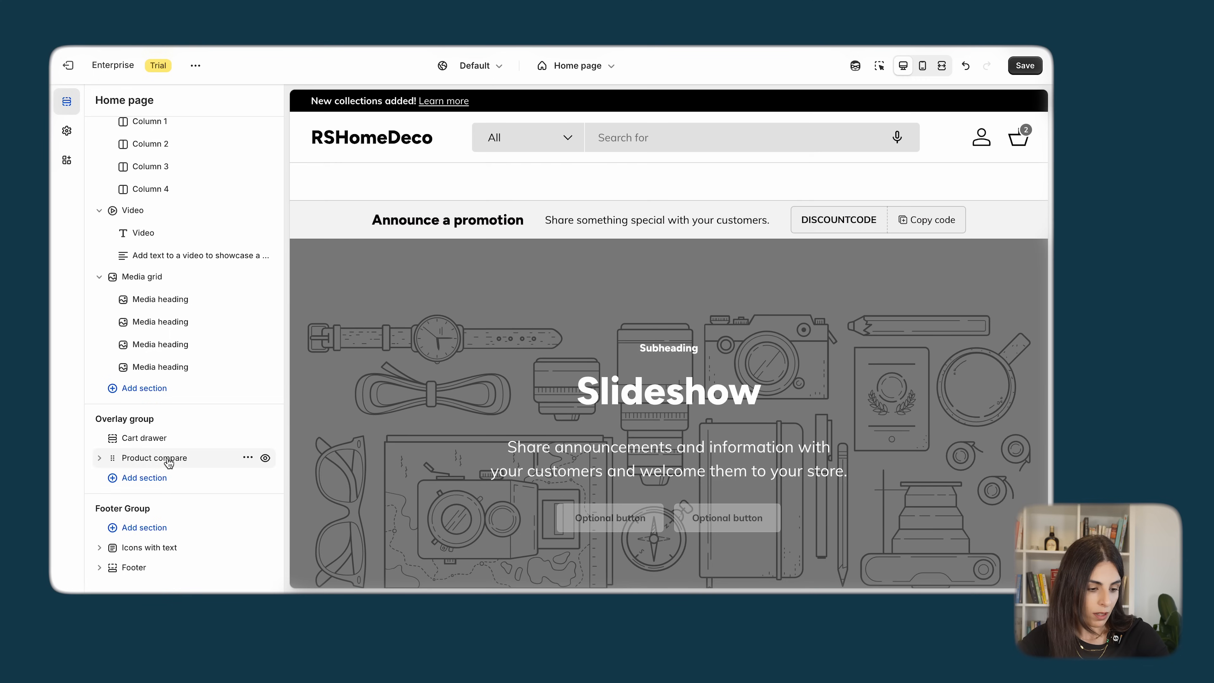
- Review the Product compare section with its blocks and the section types that can be added to the Overlay group
{"action": "left_click", "coordinate": [167, 458]}
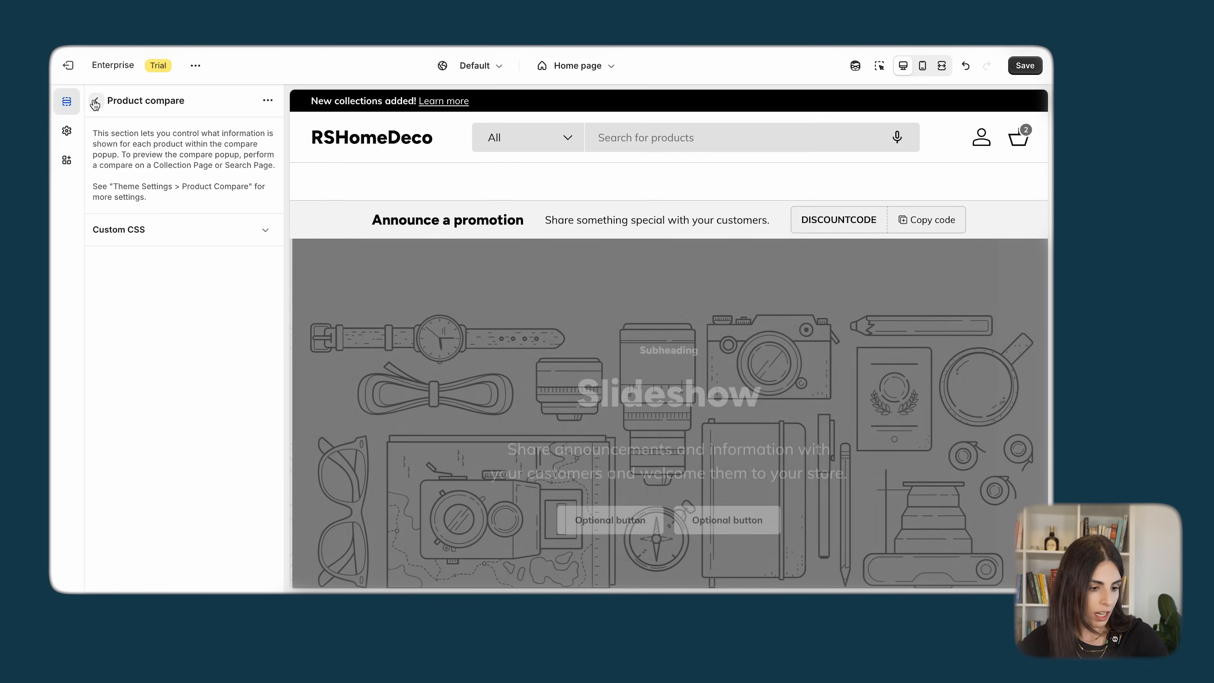
{"action": "left_click", "coordinate": [96, 100]}
{"action": "scroll", "coordinate": [129, 403], "scroll_direction": "down", "scroll_amount": 3}
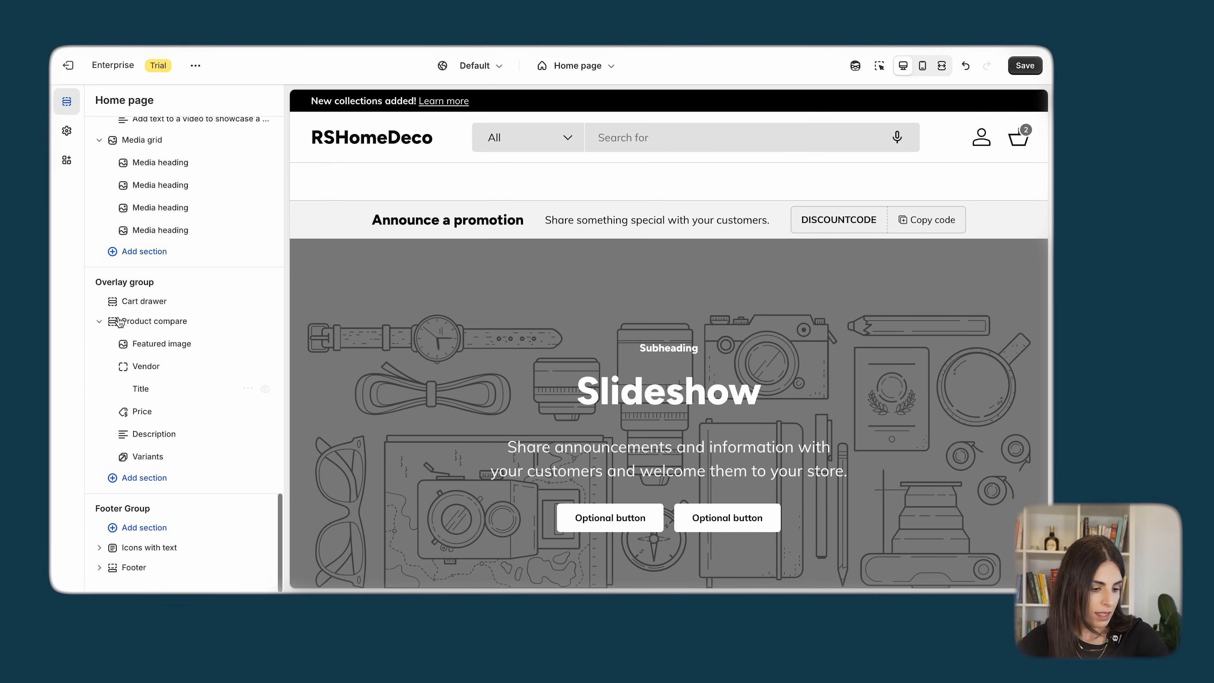
{"action": "left_click", "coordinate": [99, 322]}
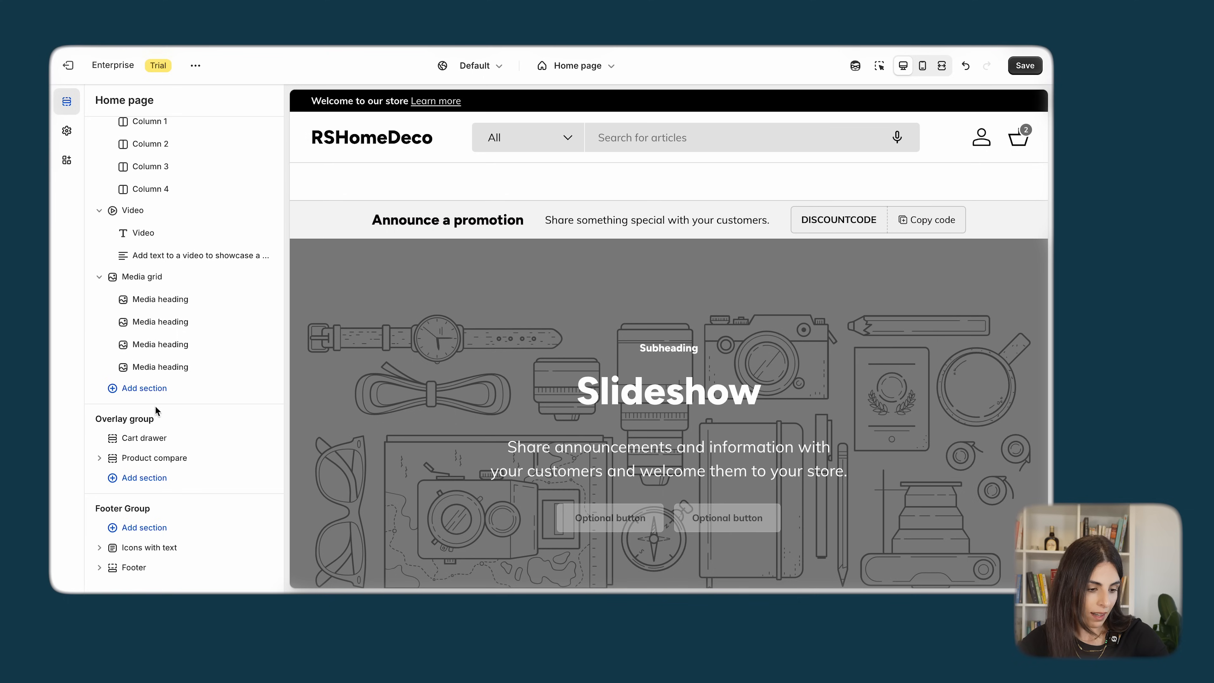
{"action": "left_click", "coordinate": [142, 478]}
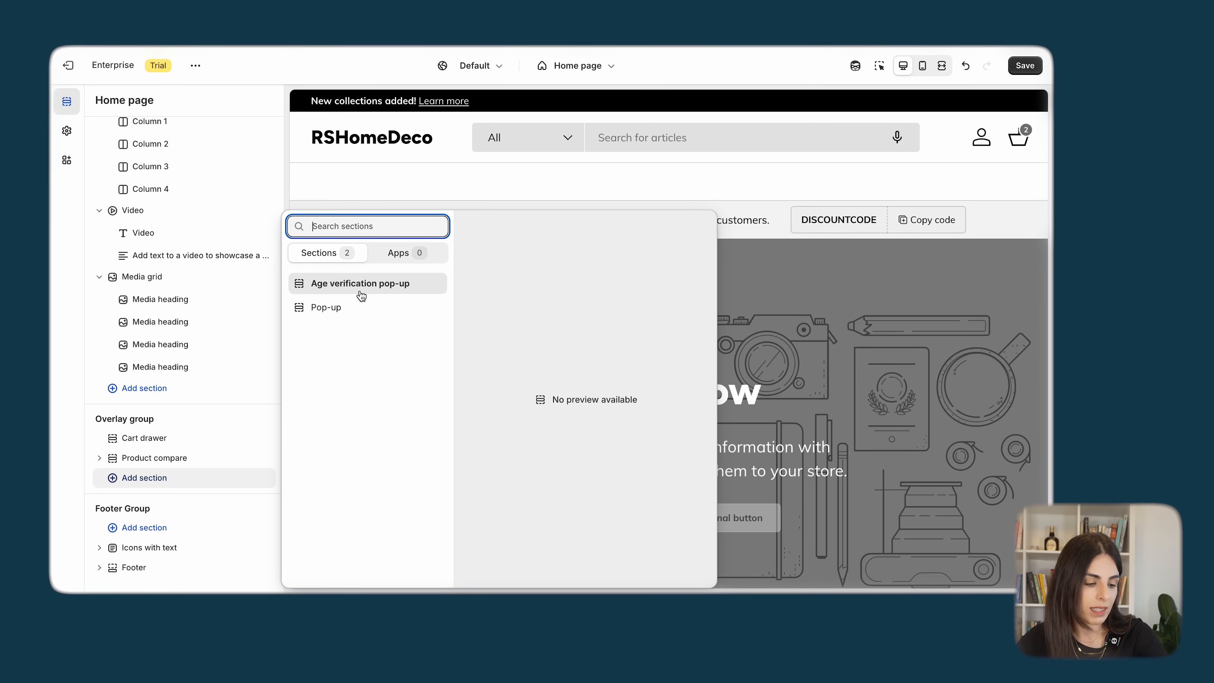
{"action": "left_click", "coordinate": [83, 473]}
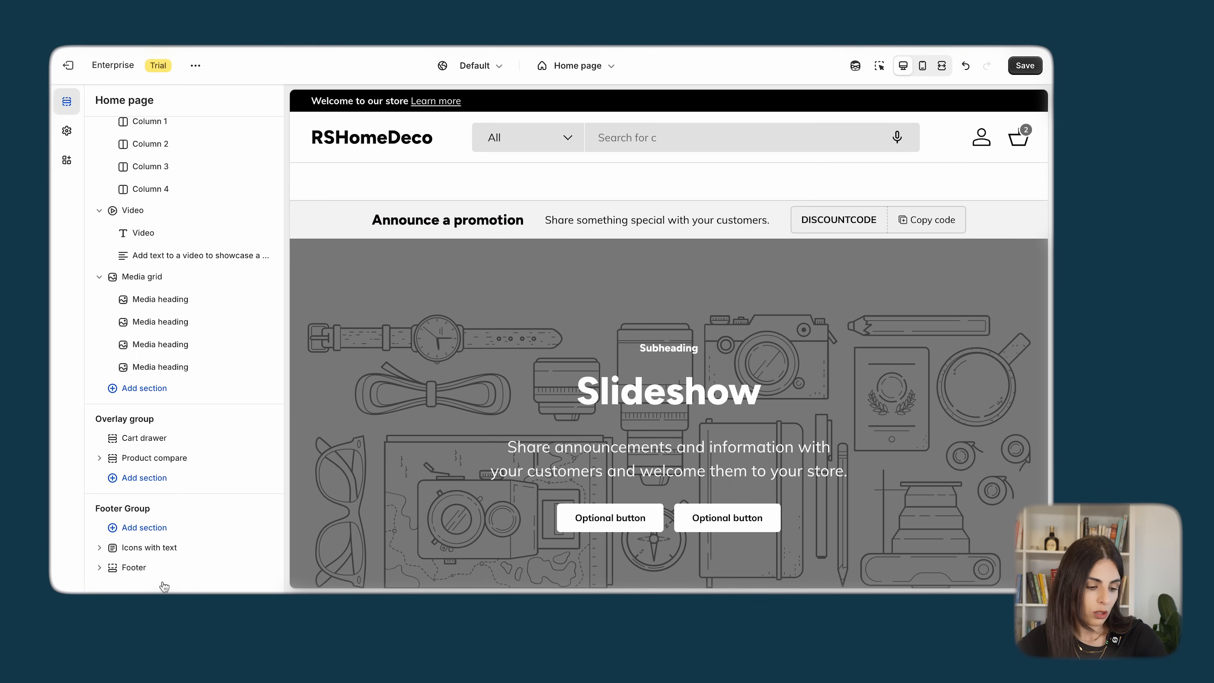
- View the bottom of the home page preview and examine the blocks of the Footer Group's Icons with text section
{"action": "scroll", "coordinate": [513, 382], "scroll_direction": "down", "scroll_amount": 20}
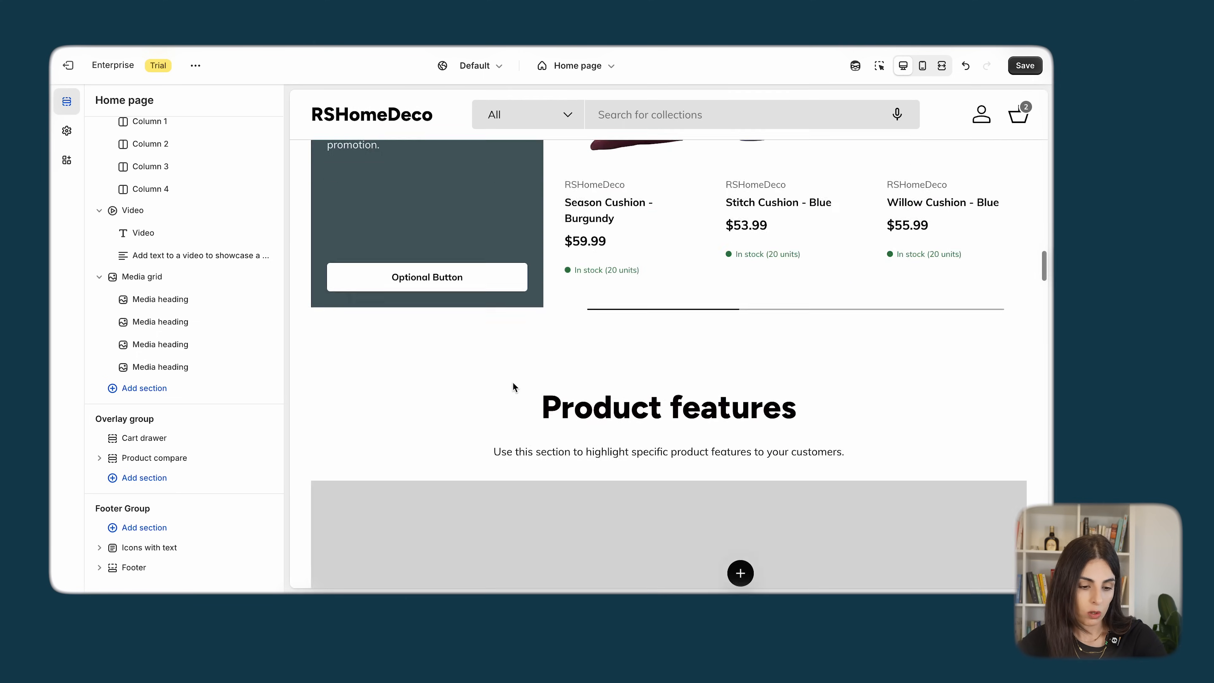
{"action": "scroll", "coordinate": [513, 383], "scroll_direction": "down", "scroll_amount": 10}
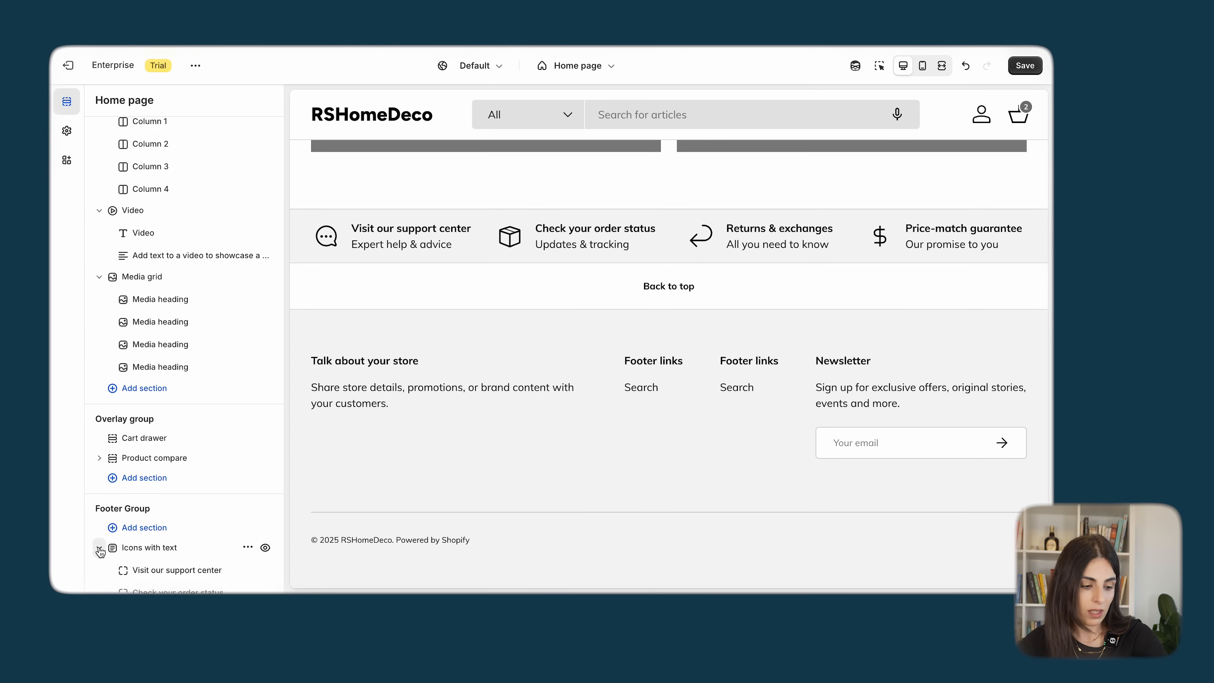
{"action": "scroll", "coordinate": [100, 552], "scroll_direction": "down", "scroll_amount": 2}
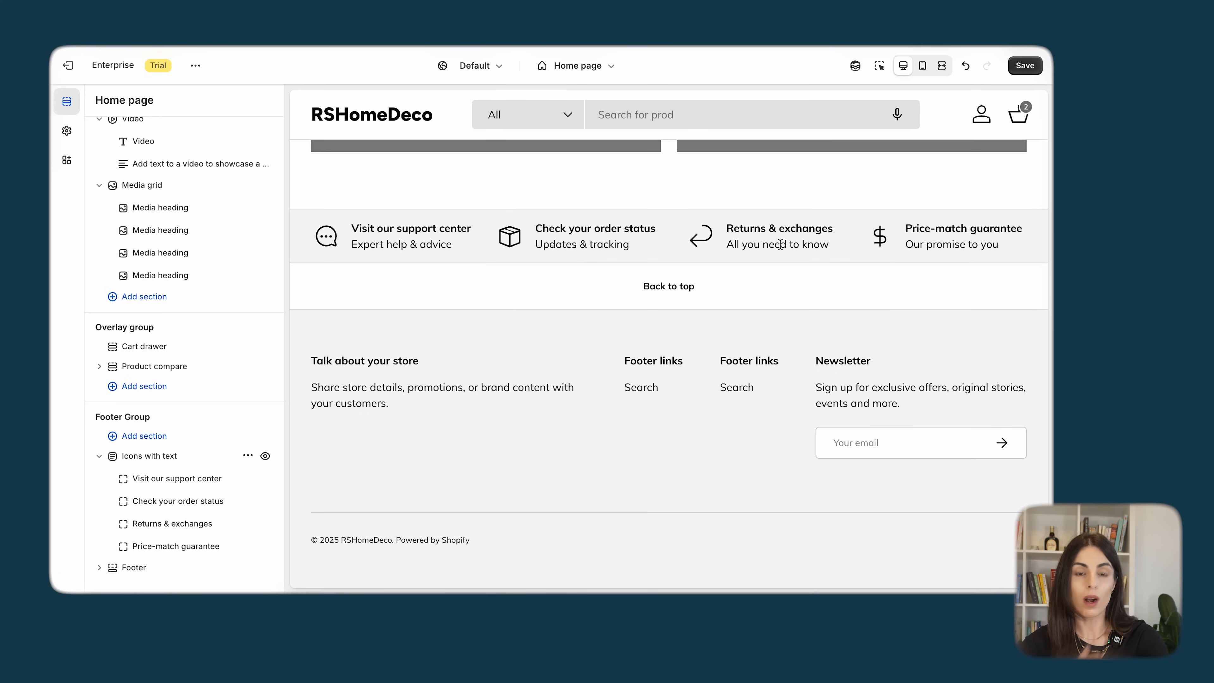
{"action": "left_click", "coordinate": [99, 456]}
- Review the Footer section's settings and blocks, and the section types that can be added to the Footer Group
{"action": "left_click", "coordinate": [133, 568]}
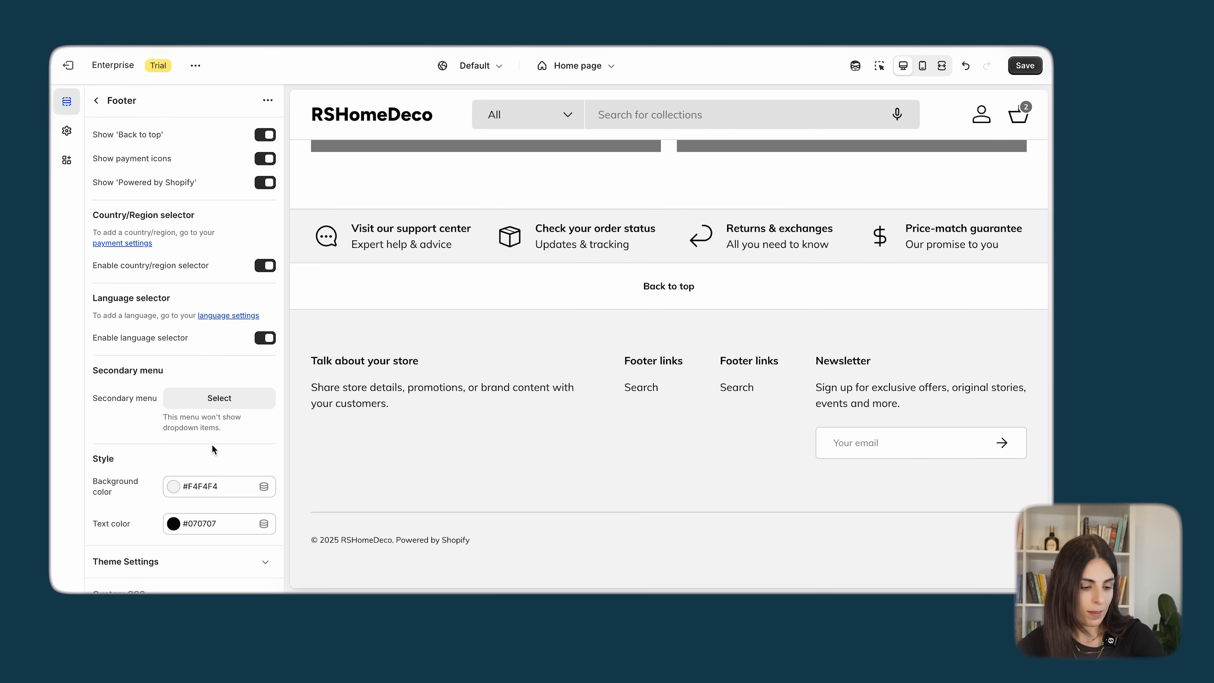
{"action": "scroll", "coordinate": [214, 450], "scroll_direction": "down", "scroll_amount": 1}
{"action": "scroll", "coordinate": [211, 442], "scroll_direction": "up", "scroll_amount": 1}
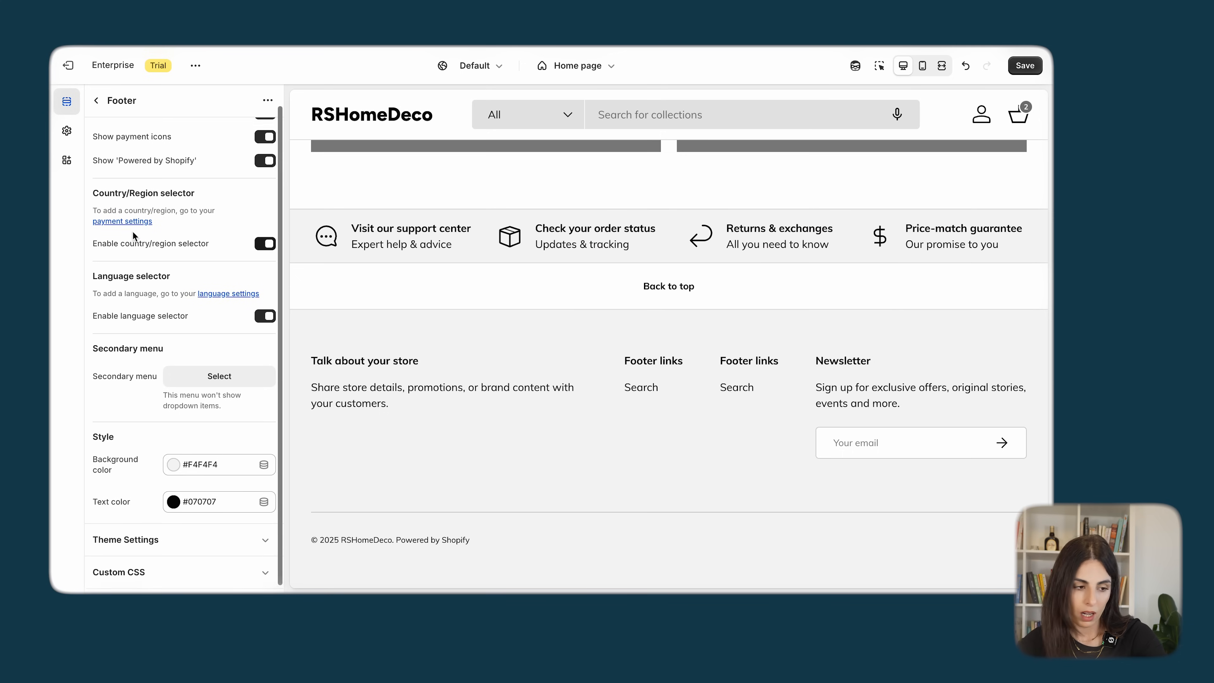
{"action": "left_click", "coordinate": [97, 101]}
{"action": "scroll", "coordinate": [174, 532], "scroll_direction": "down", "scroll_amount": 2}
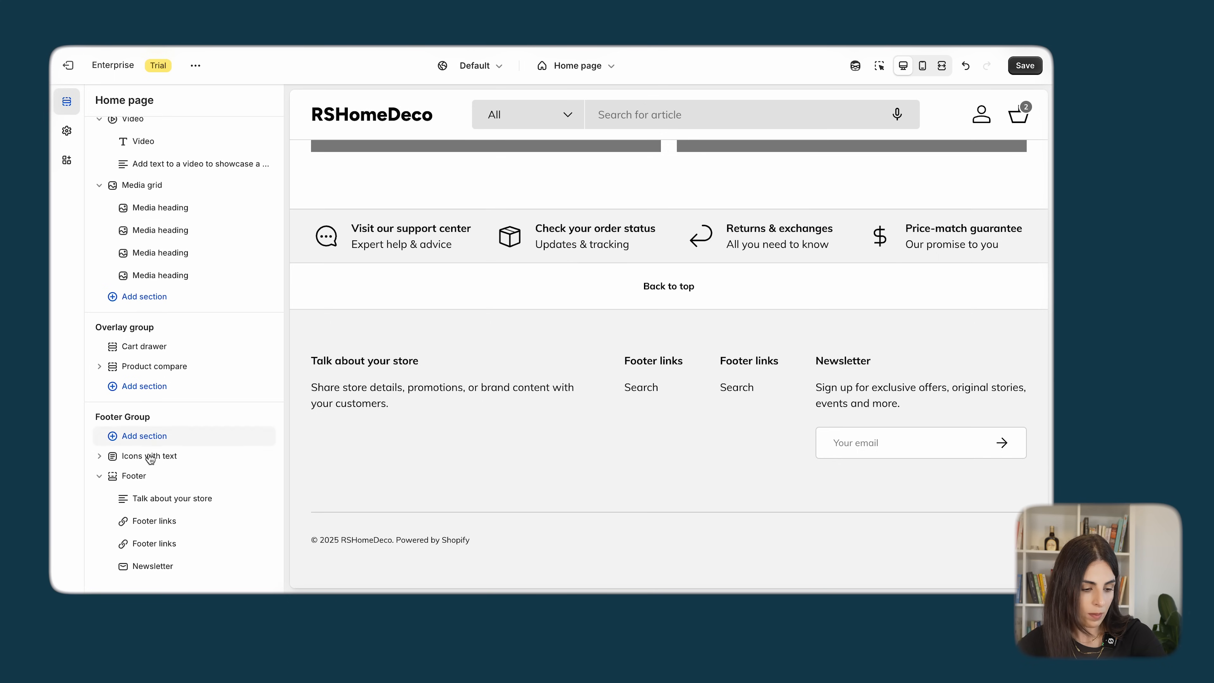
{"action": "left_click", "coordinate": [156, 437]}
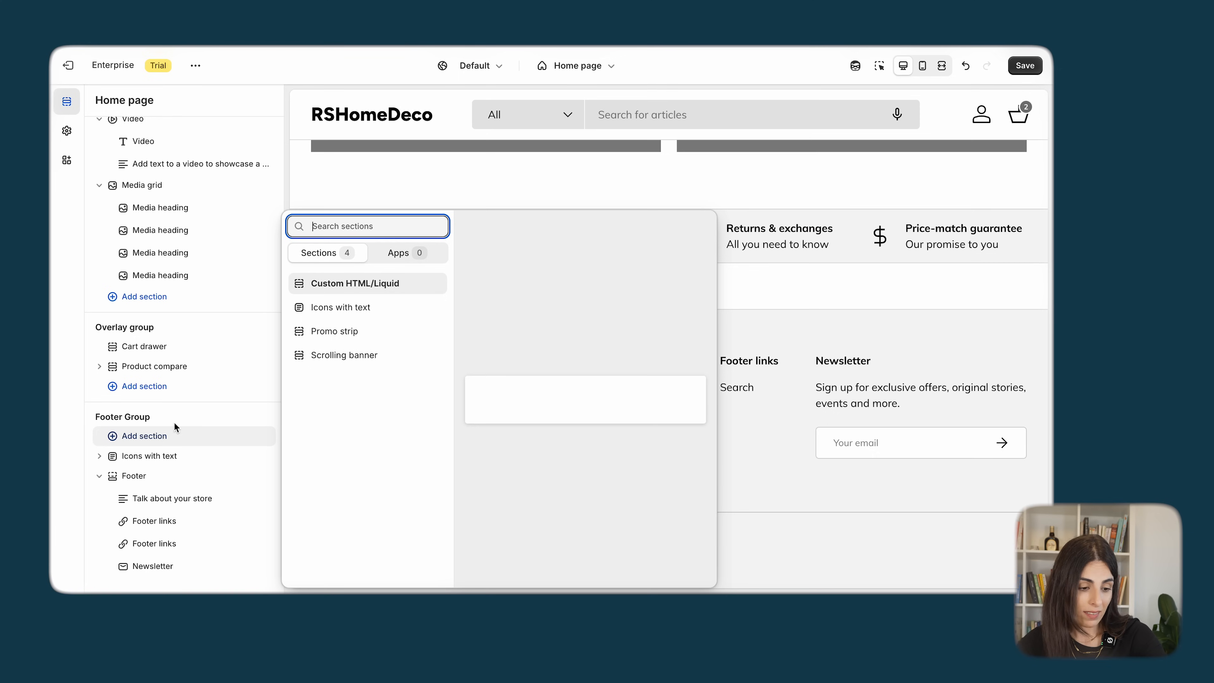
{"action": "left_click", "coordinate": [51, 539]}
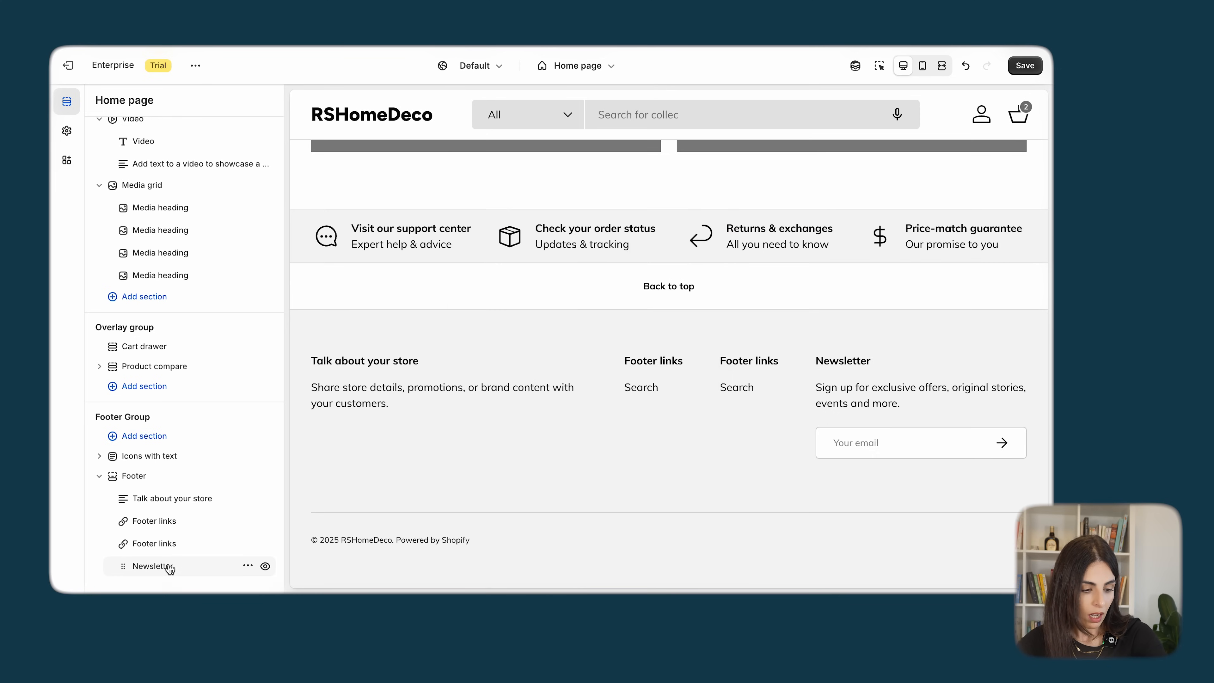
{"action": "mouse_move", "coordinate": [171, 566]}
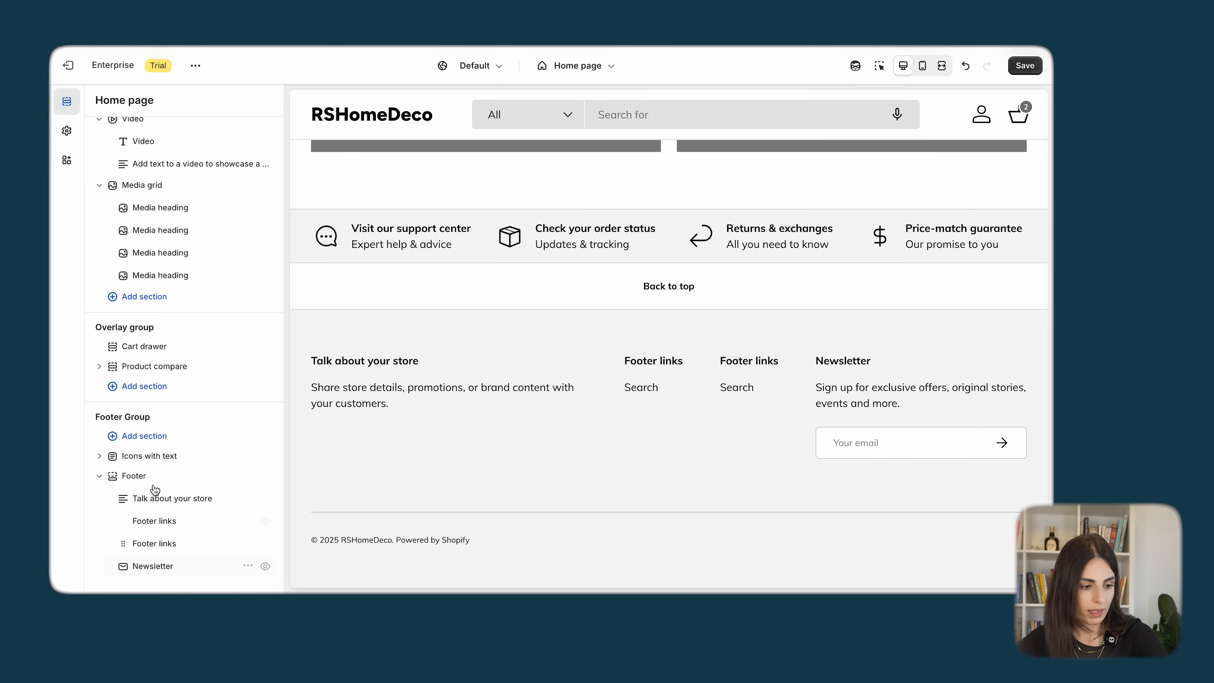
- Save the theme changes and return to the start of the home page preview
{"action": "scroll", "coordinate": [158, 488], "scroll_direction": "up", "scroll_amount": 15}
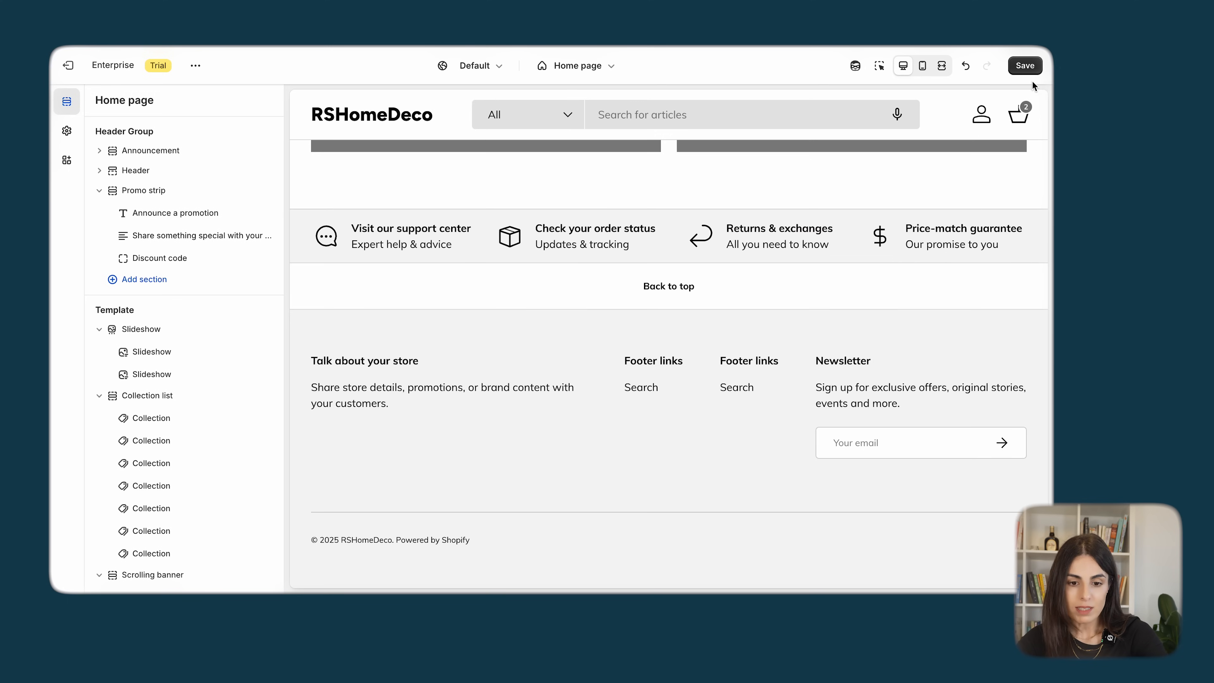
{"action": "left_click", "coordinate": [1024, 66]}
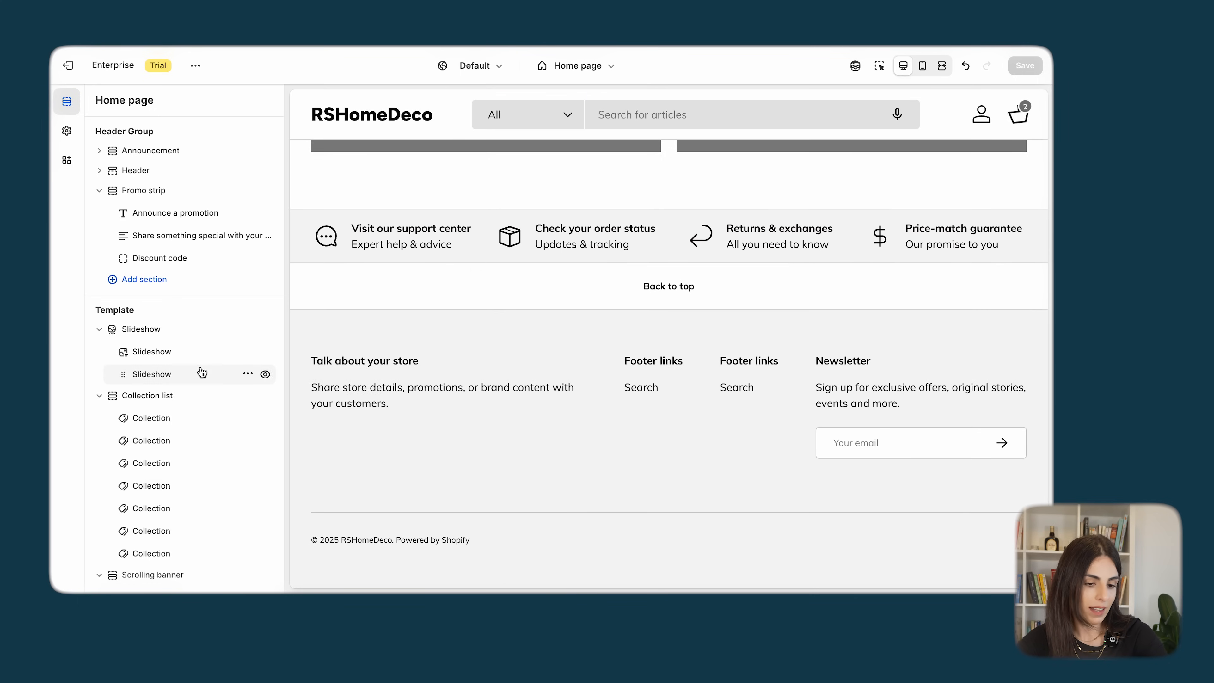
{"action": "scroll", "coordinate": [507, 372], "scroll_direction": "up", "scroll_amount": 15}
{"action": "scroll", "coordinate": [506, 370], "scroll_direction": "up", "scroll_amount": 10}
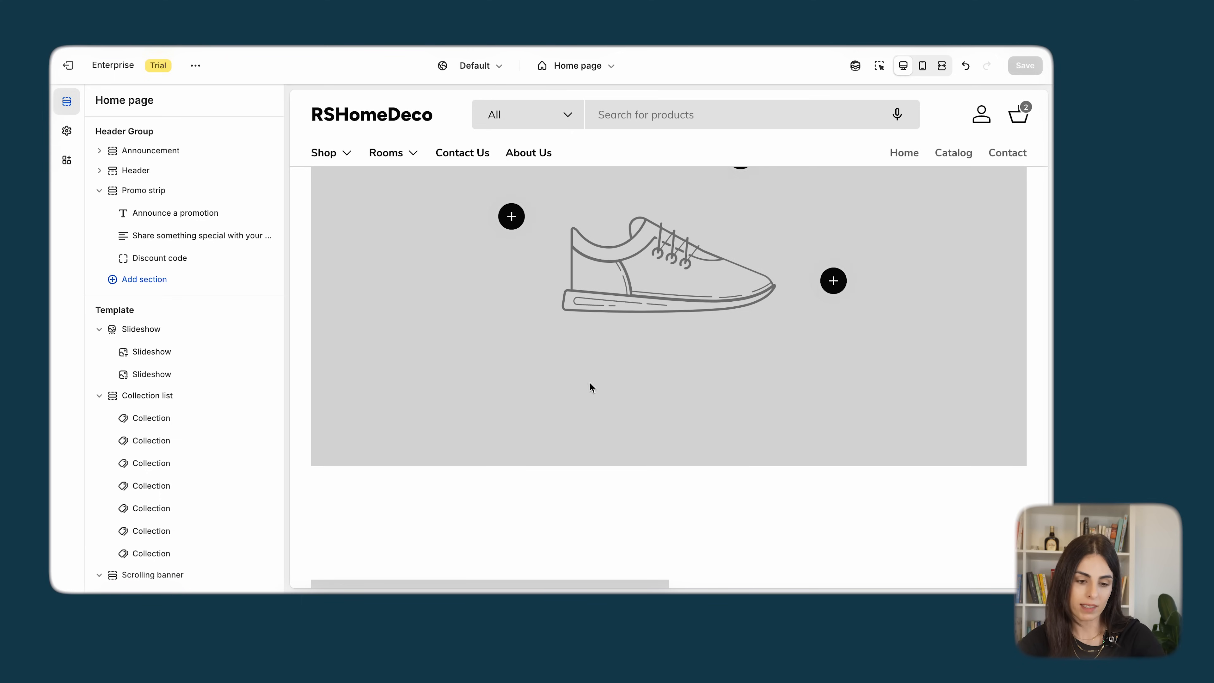
{"action": "scroll", "coordinate": [592, 382], "scroll_direction": "up", "scroll_amount": 10}
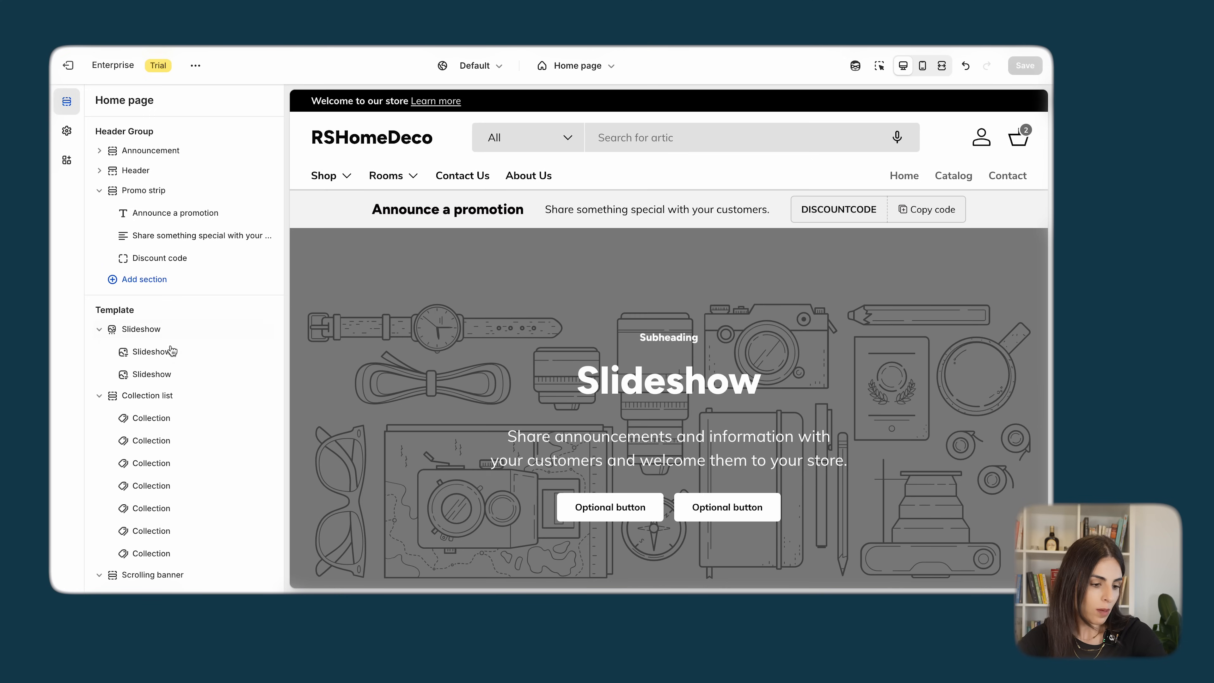
- Open the Template's Slideshow section and review its layout, appearance and style settings, including the Image height options
{"action": "scroll", "coordinate": [170, 353], "scroll_direction": "down", "scroll_amount": 3}
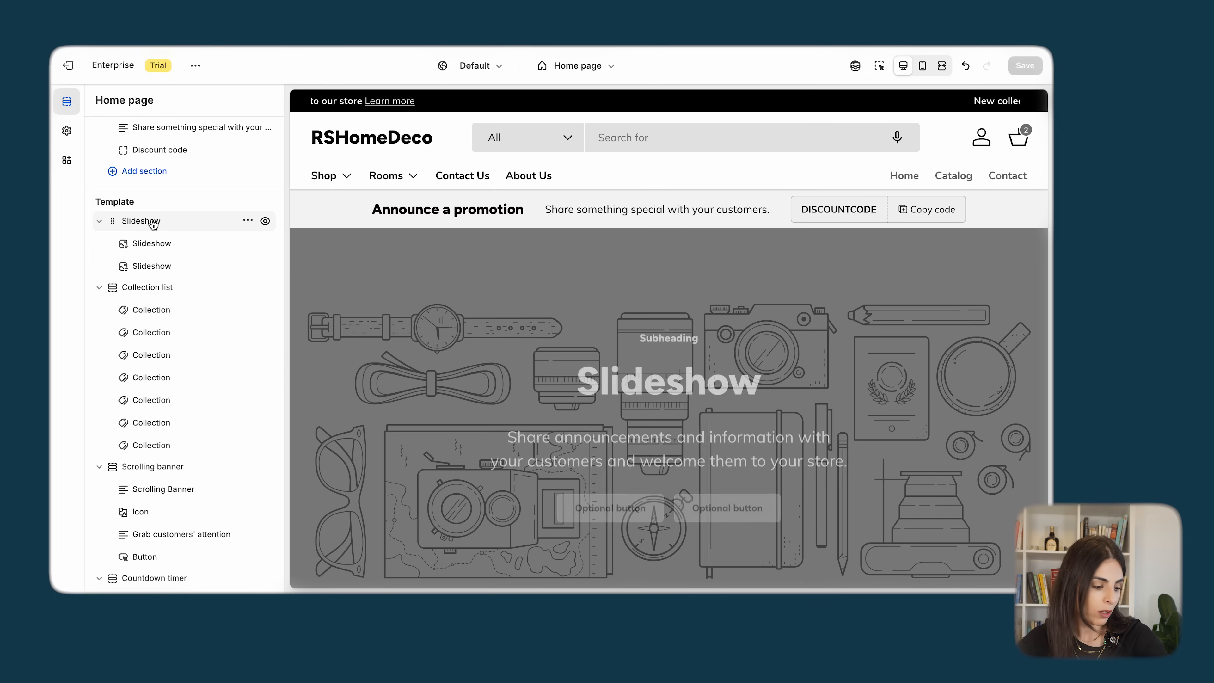
{"action": "left_click", "coordinate": [152, 221]}
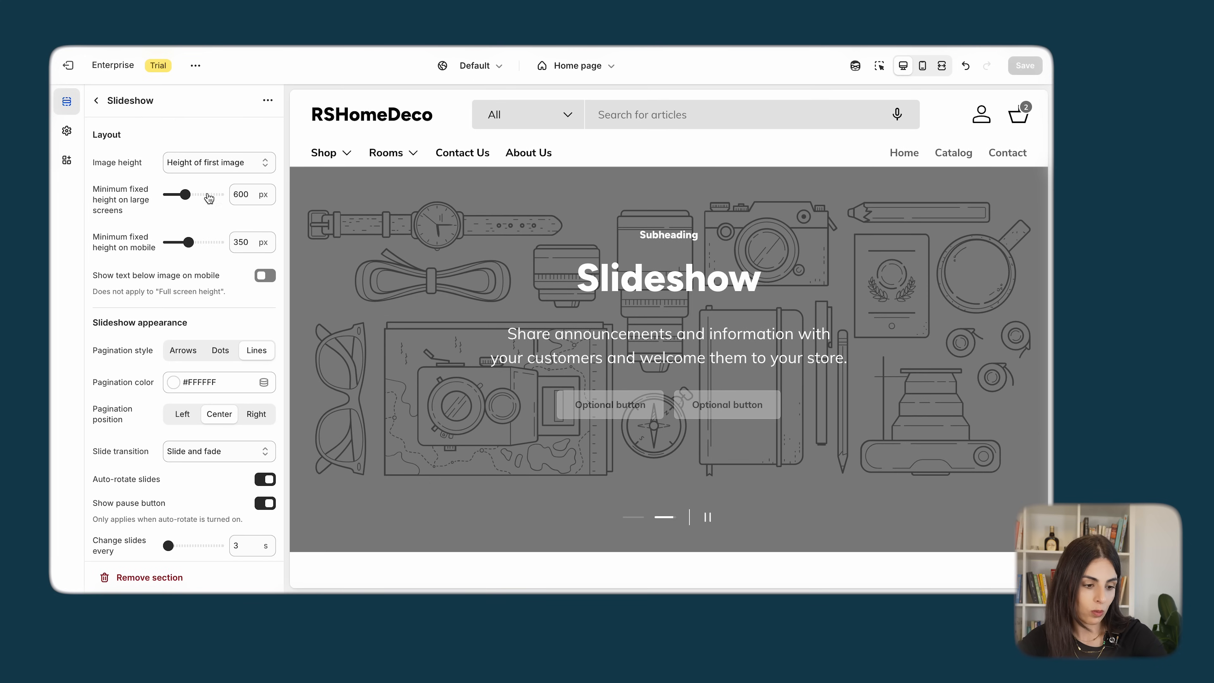
{"action": "scroll", "coordinate": [194, 472], "scroll_direction": "down", "scroll_amount": 8}
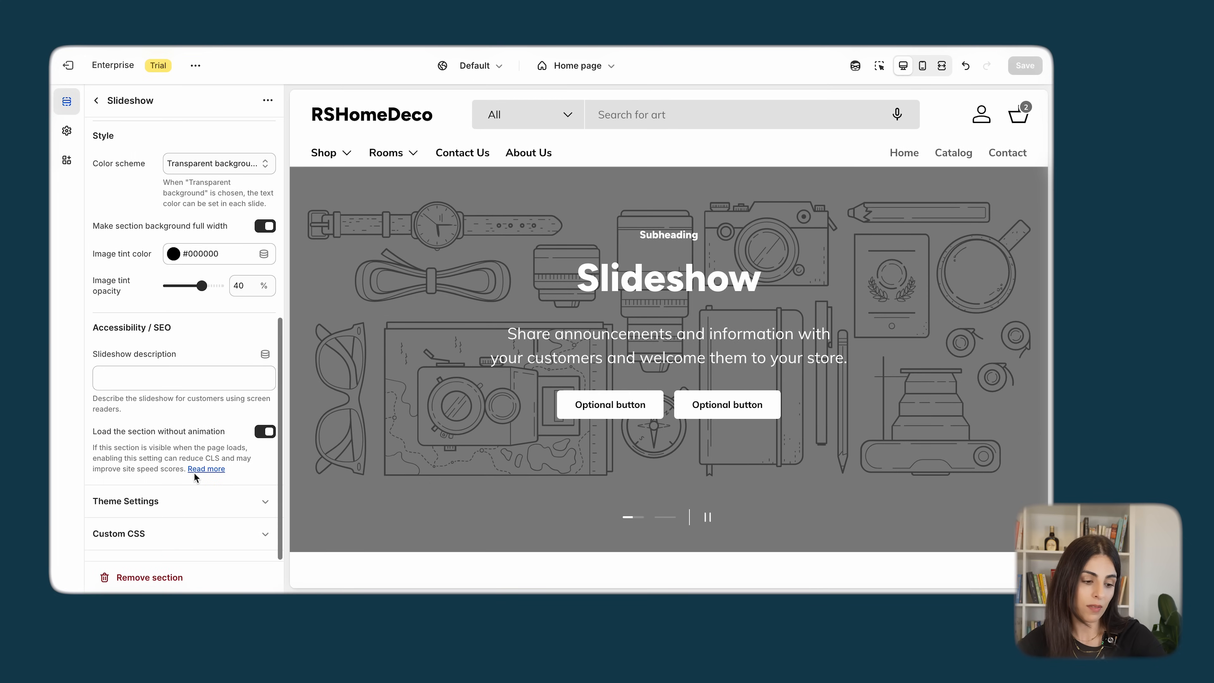
{"action": "scroll", "coordinate": [176, 323], "scroll_direction": "up", "scroll_amount": 8}
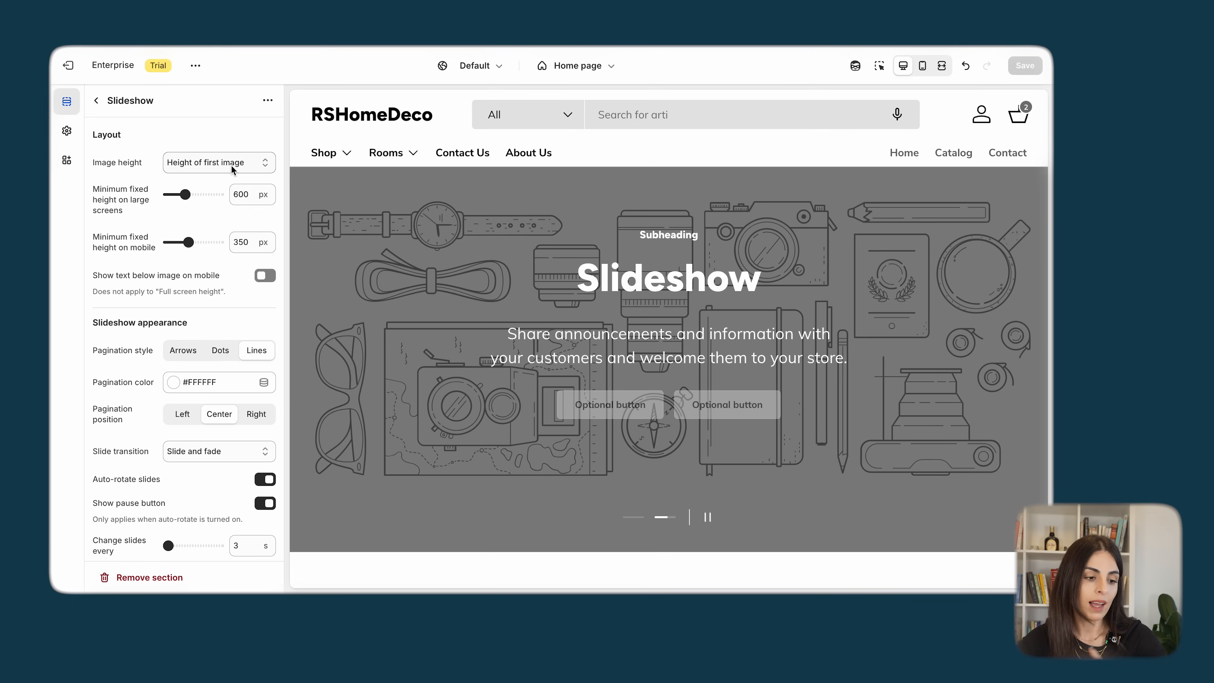
{"action": "left_click", "coordinate": [231, 168]}
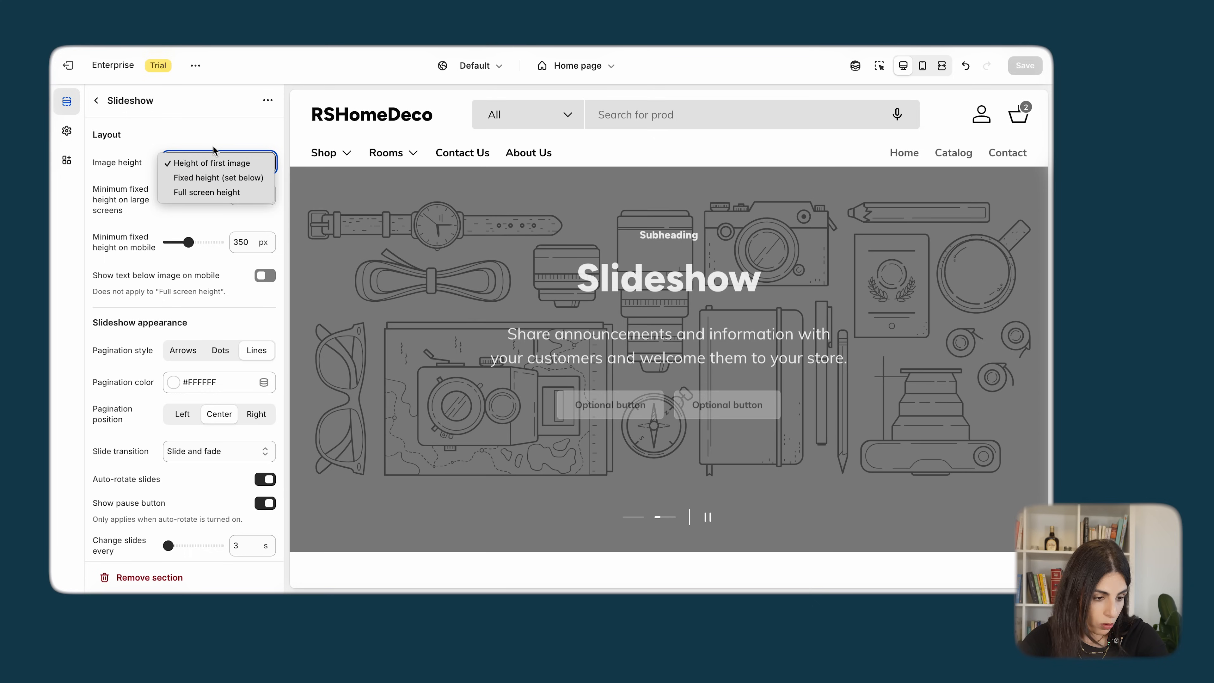
{"action": "left_click", "coordinate": [211, 136]}
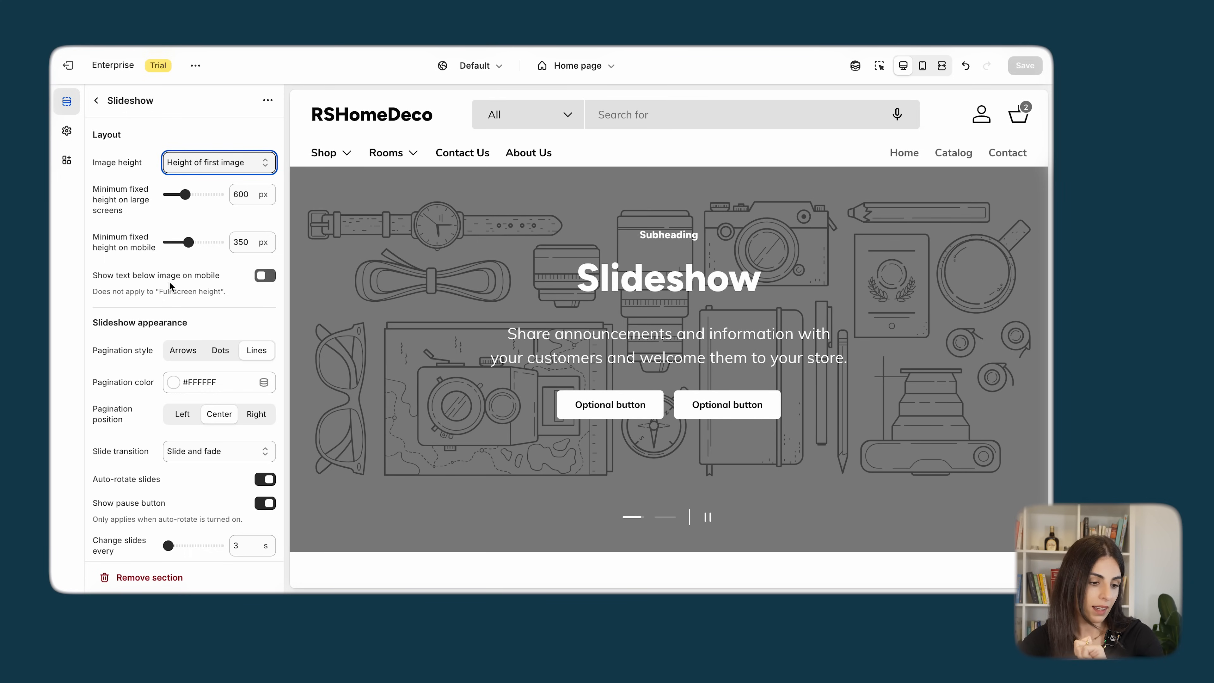
- Try showing the slideshow's text below the image on mobile, compare it in the mobile preview, and restore the option and desktop preview
{"action": "scroll", "coordinate": [169, 296], "scroll_direction": "down", "scroll_amount": 2}
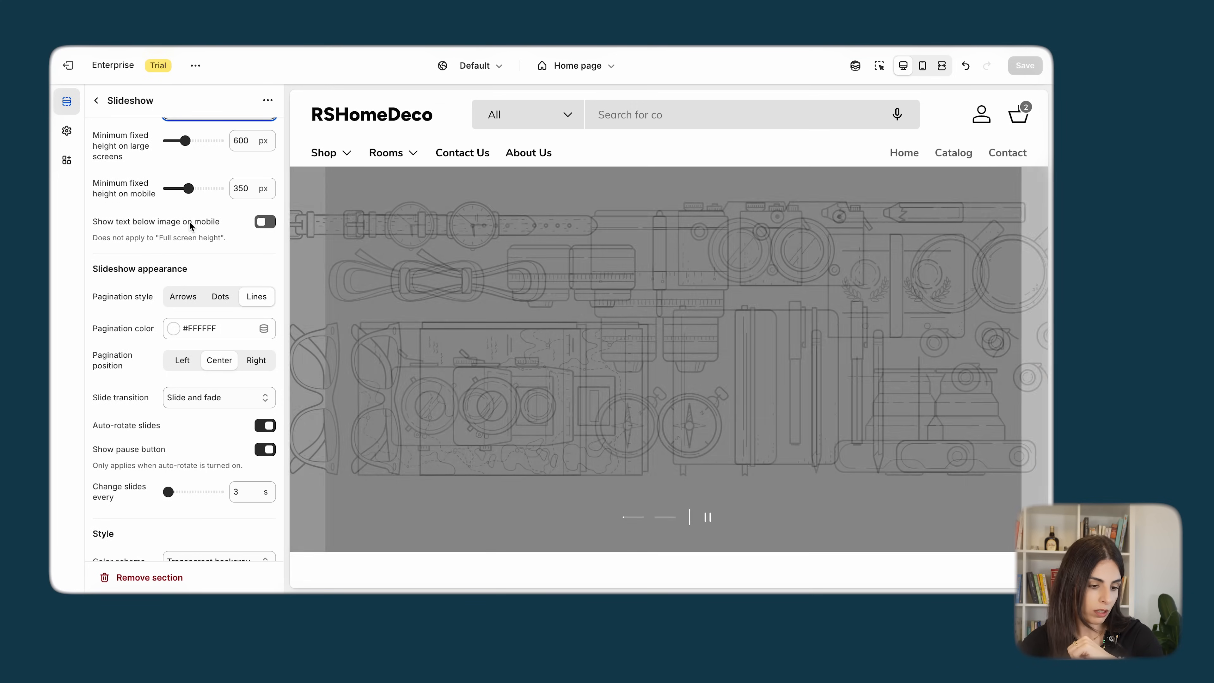
{"action": "left_click", "coordinate": [265, 222]}
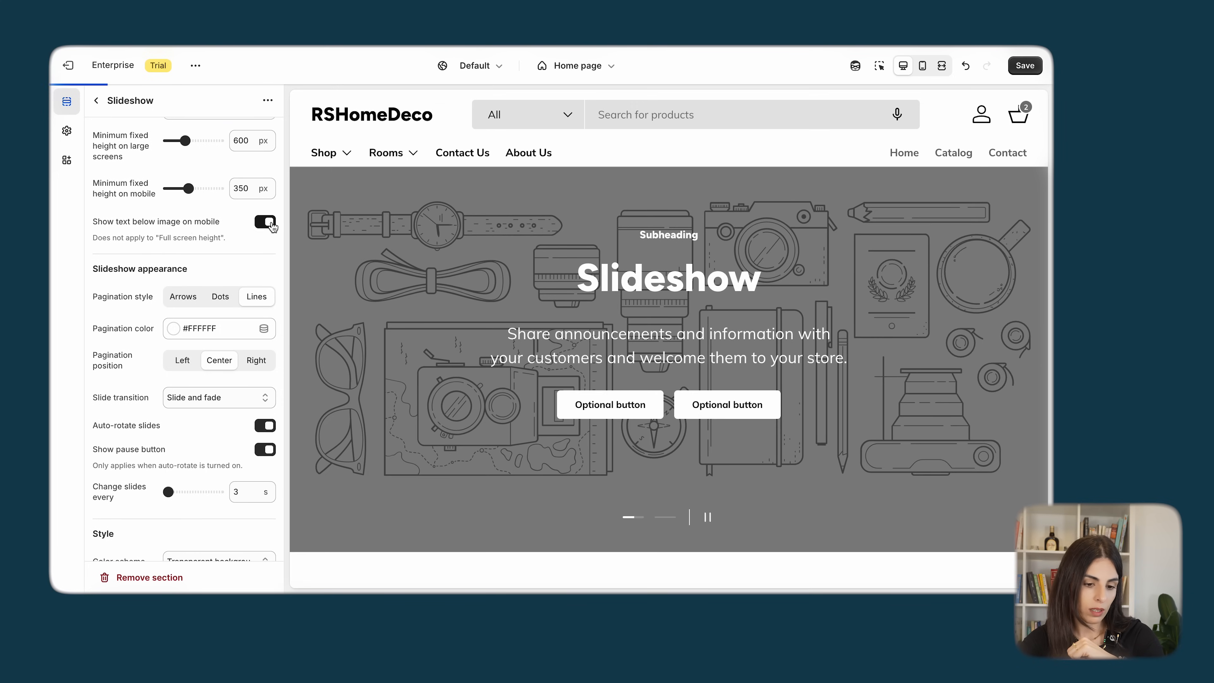
{"action": "left_click", "coordinate": [922, 65]}
{"action": "left_click", "coordinate": [265, 221]}
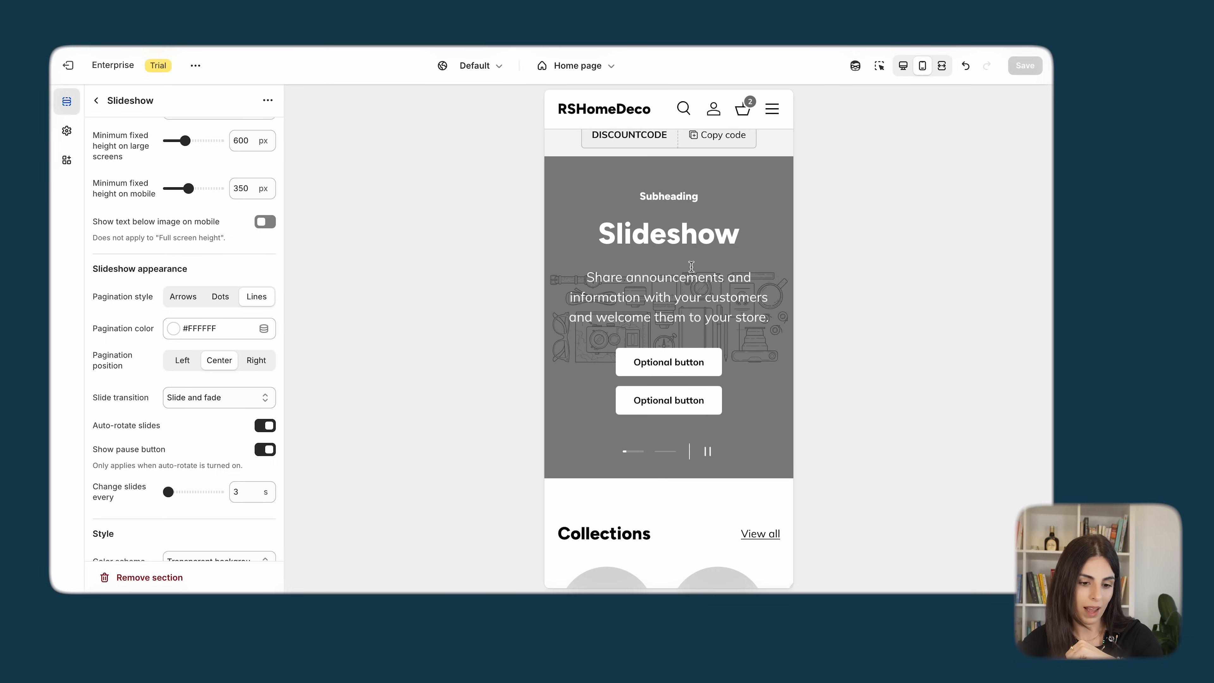
{"action": "left_click", "coordinate": [902, 65]}
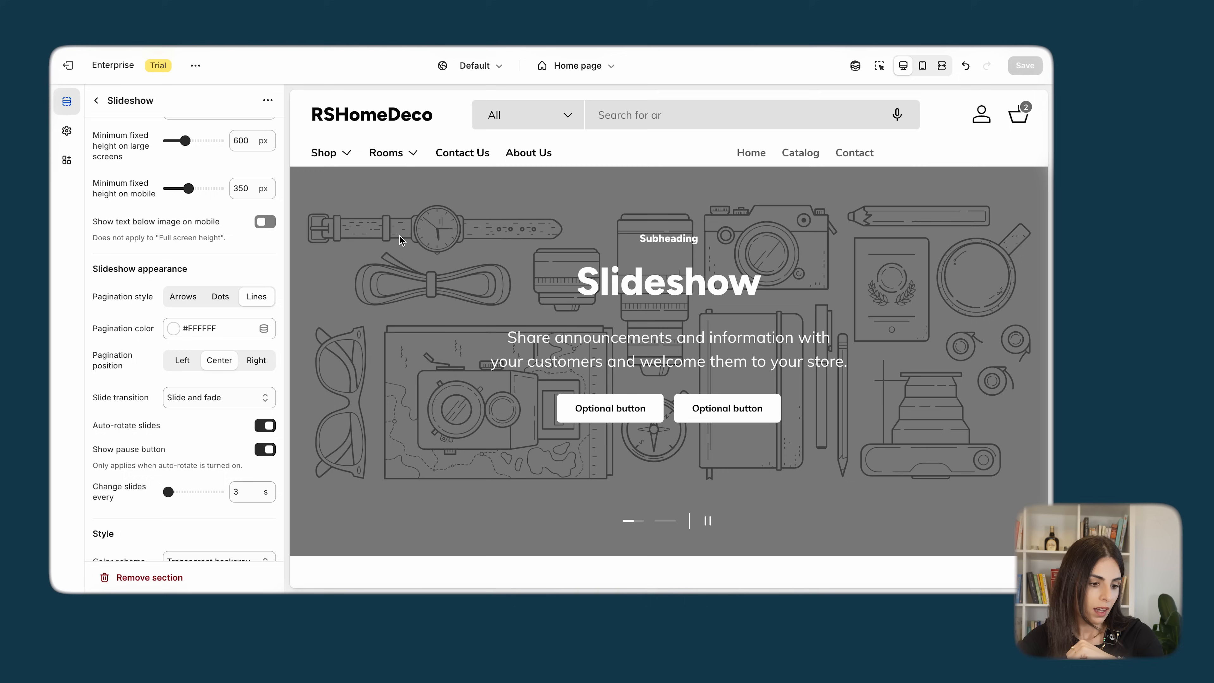
- Try the Arrows pagination style for the slideshow, and set it to Dots
{"action": "scroll", "coordinate": [179, 316], "scroll_direction": "down", "scroll_amount": 3}
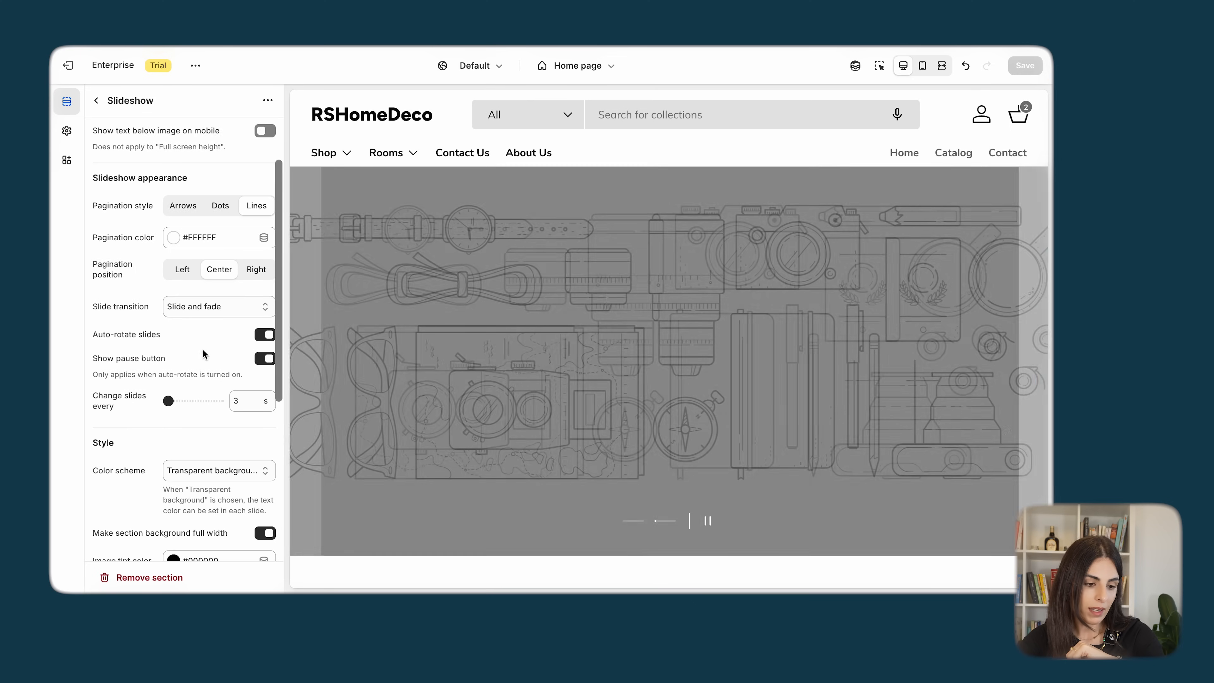
{"action": "left_click", "coordinate": [185, 211]}
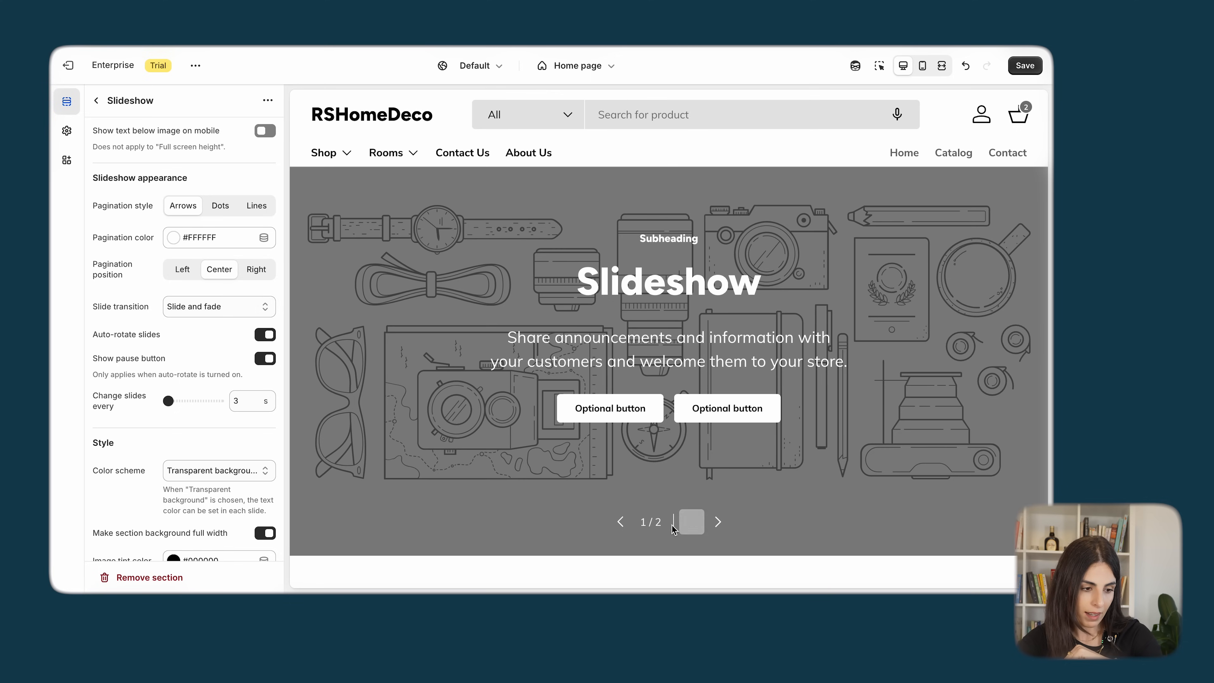
{"action": "left_click", "coordinate": [217, 209]}
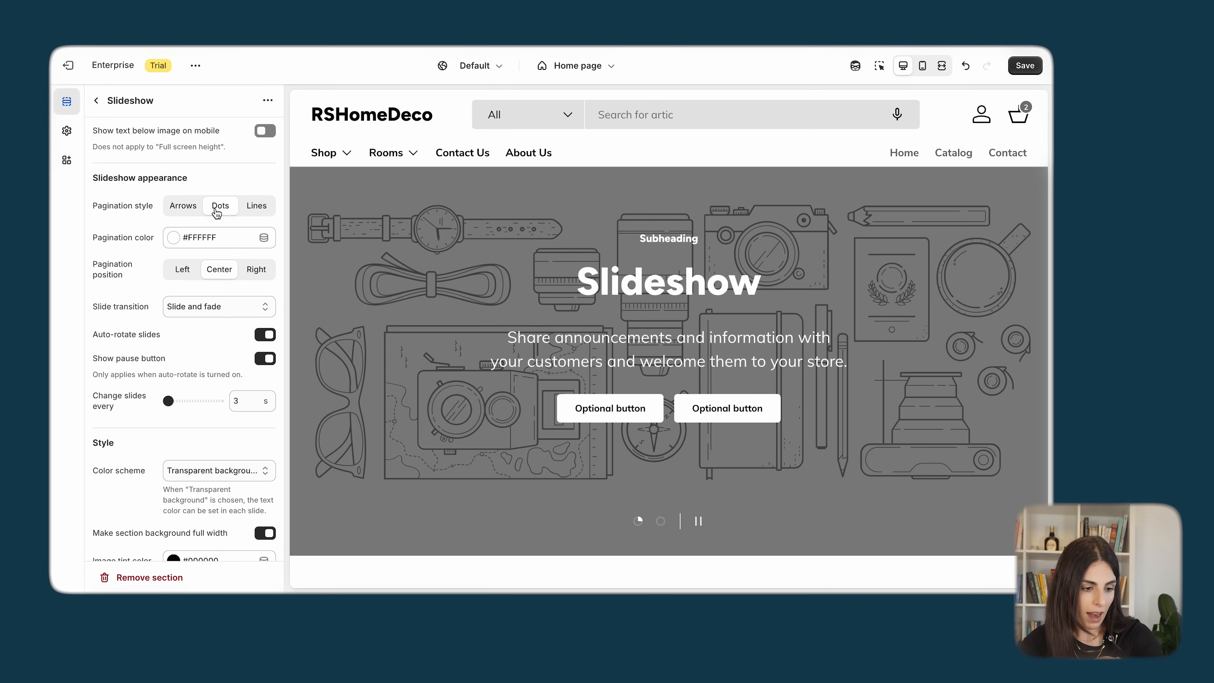
- Examine the slideshow's slide transition options, auto-rotate, style and Accessibility / SEO settings
{"action": "scroll", "coordinate": [191, 359], "scroll_direction": "down", "scroll_amount": 2}
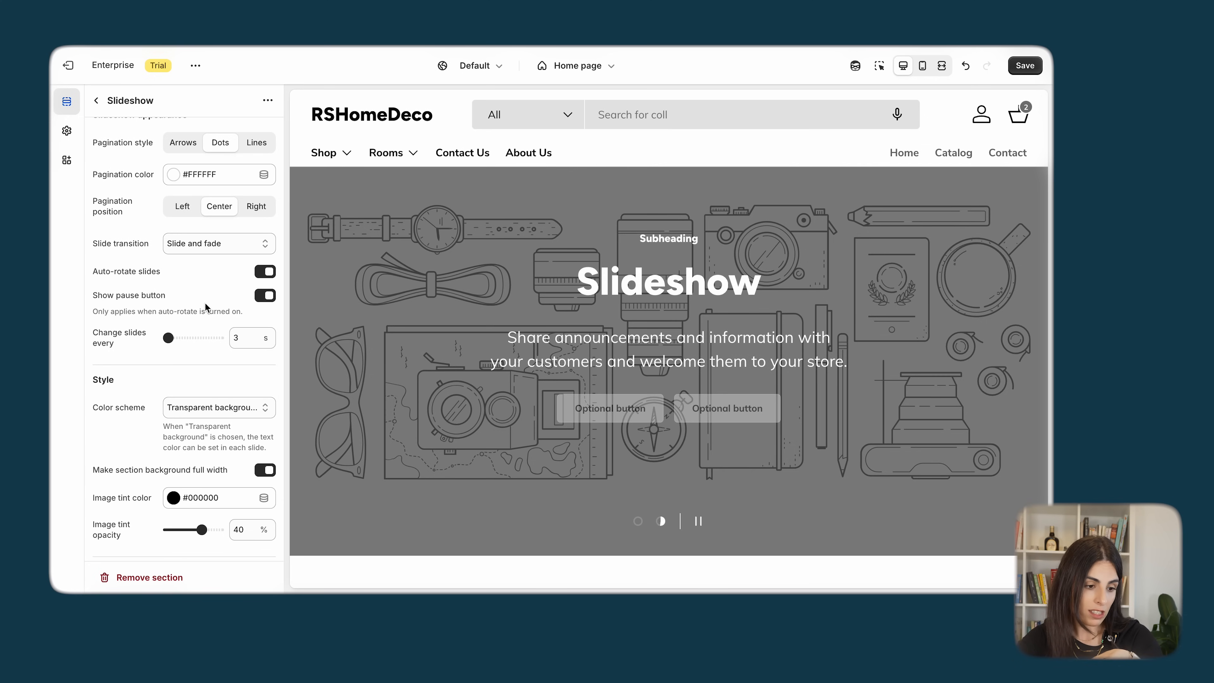
{"action": "left_click", "coordinate": [221, 242]}
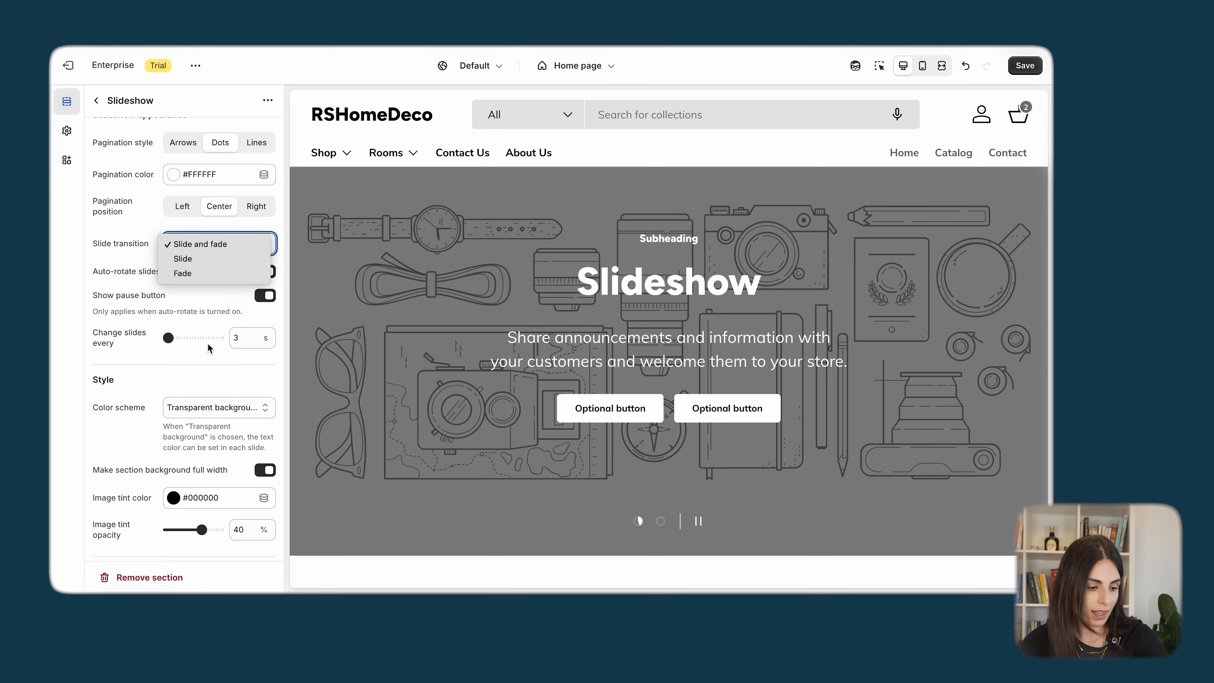
{"action": "left_click", "coordinate": [210, 378]}
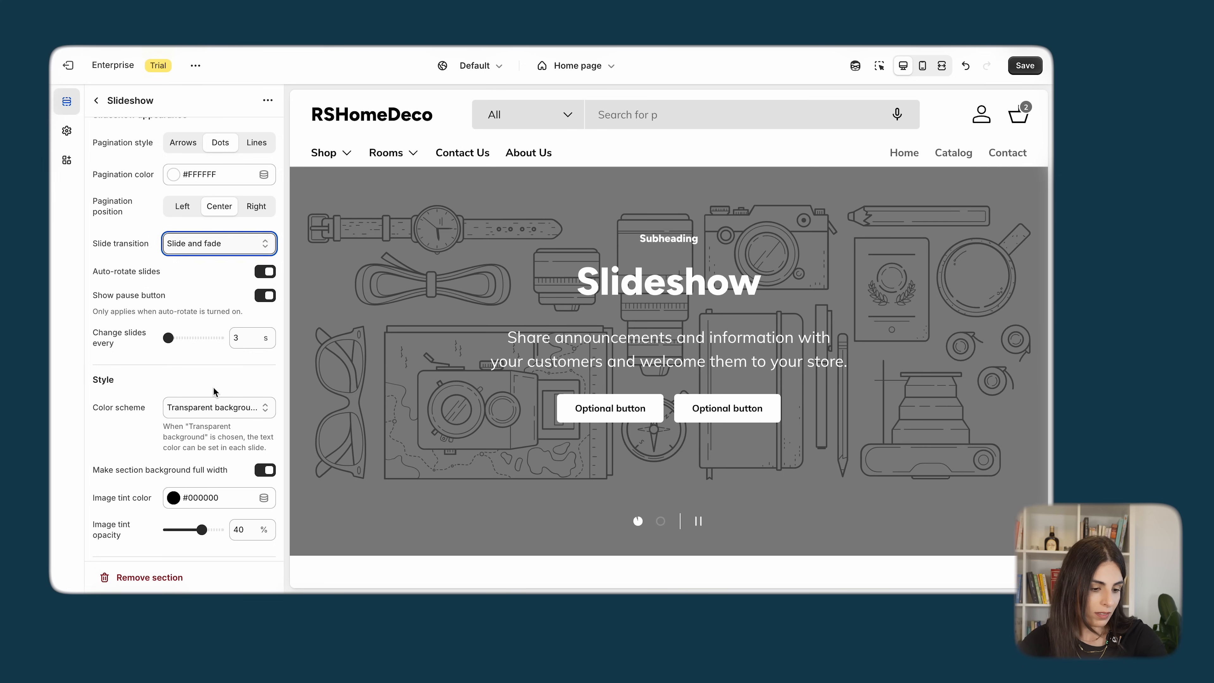
{"action": "scroll", "coordinate": [202, 428], "scroll_direction": "down", "scroll_amount": 1}
{"action": "scroll", "coordinate": [202, 428], "scroll_direction": "down", "scroll_amount": 5}
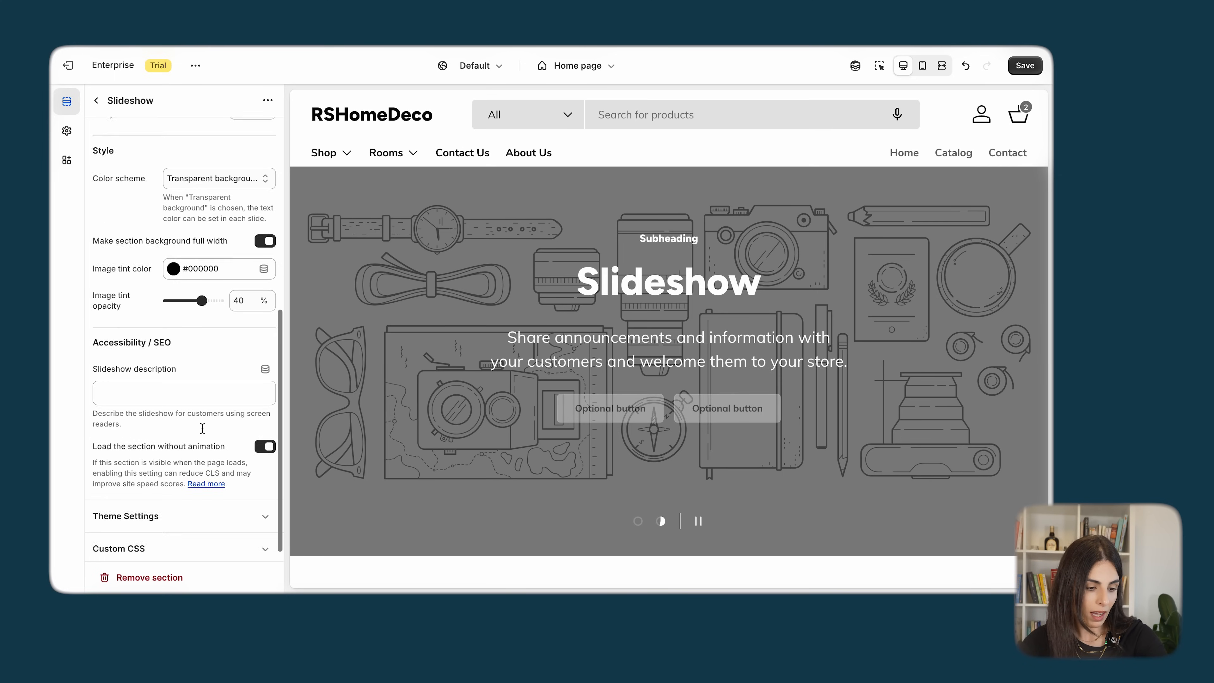
- Open the first slide of the Slideshow section and set its image to the pexels-august kitchen photo
{"action": "left_click", "coordinate": [96, 100]}
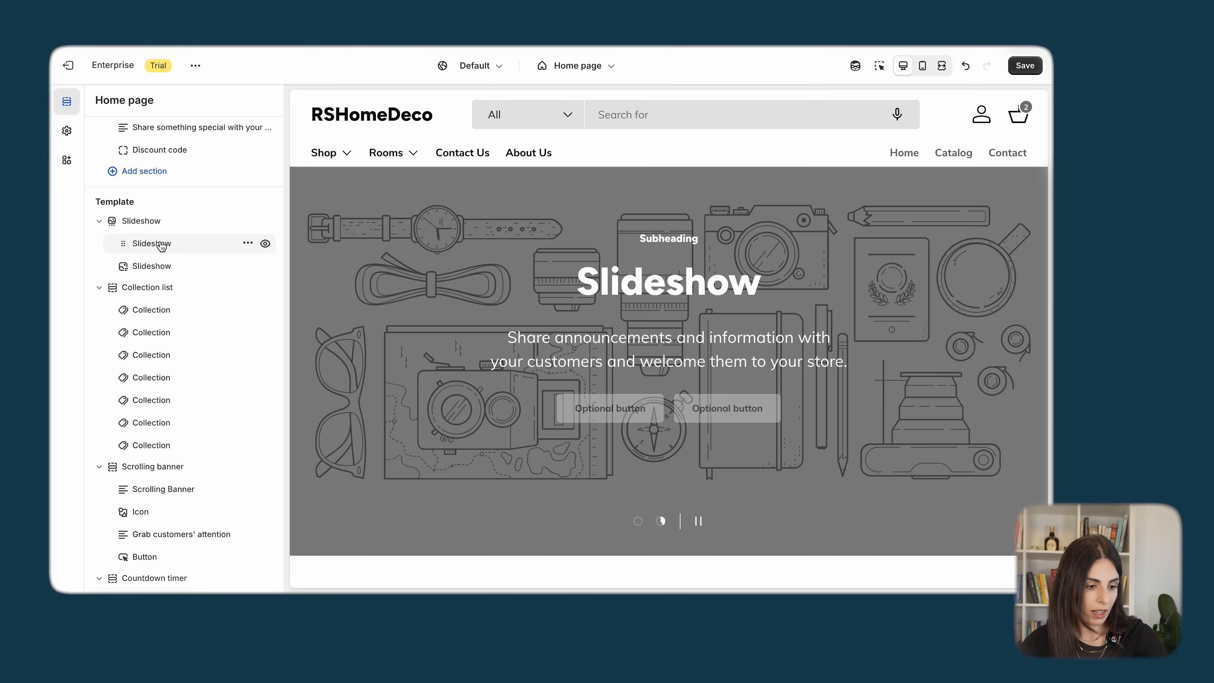
{"action": "left_click", "coordinate": [161, 244]}
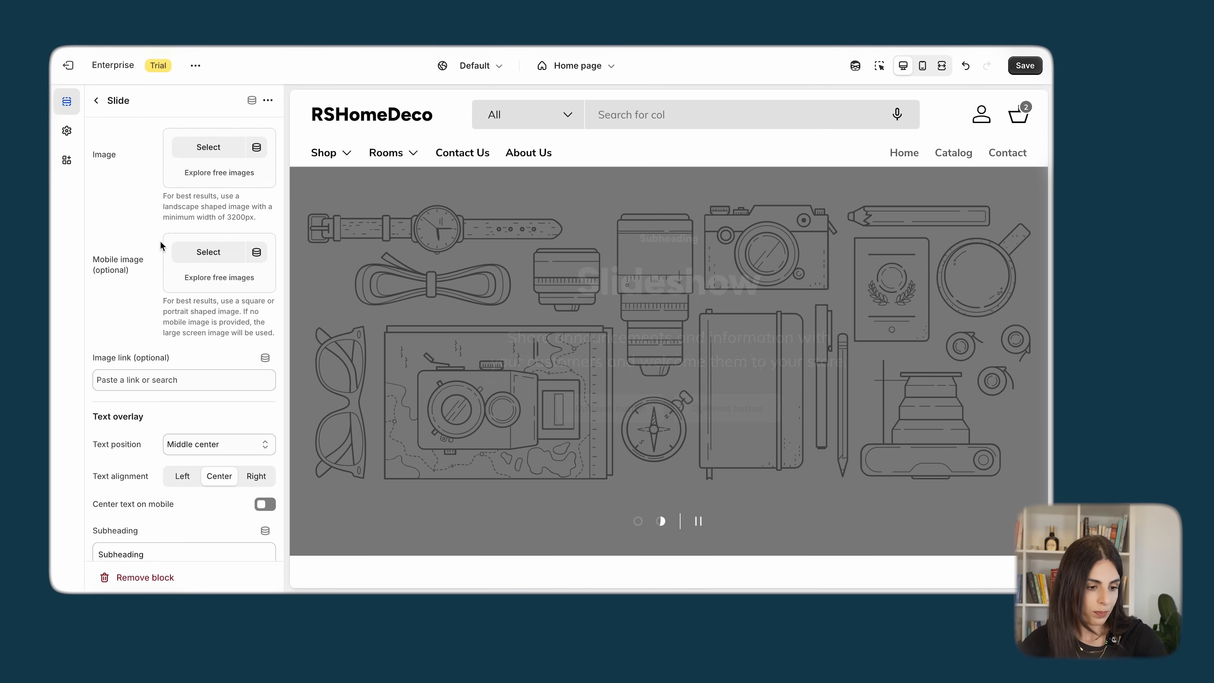
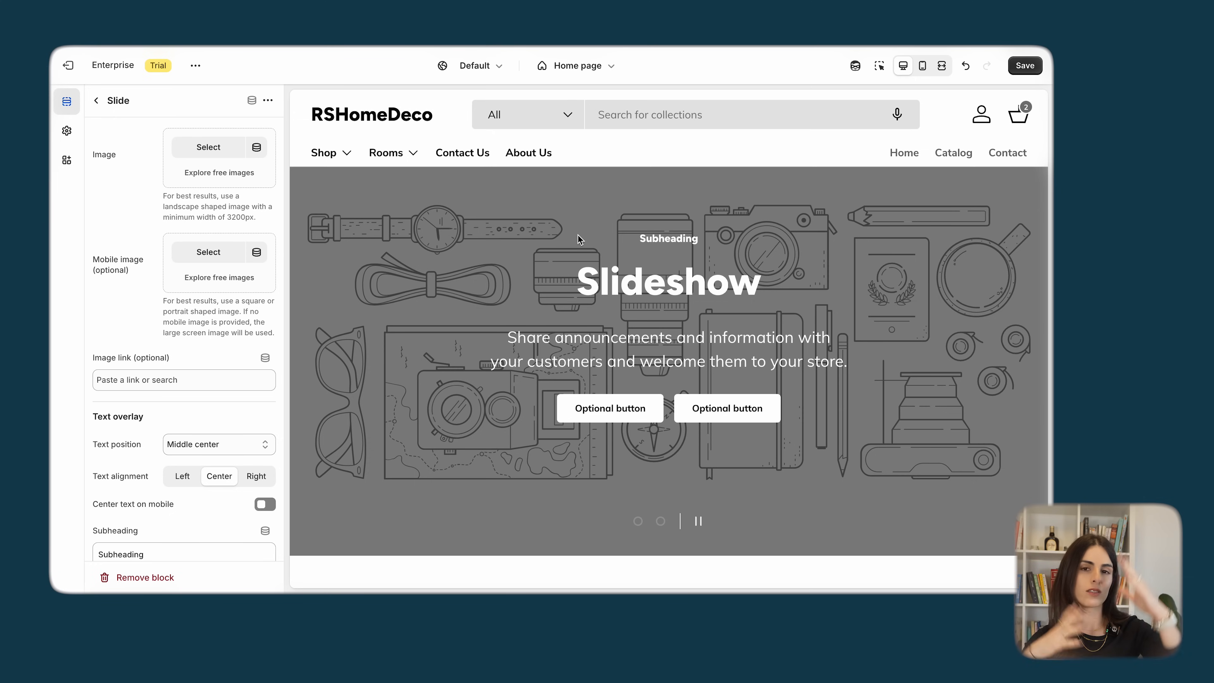
{"action": "left_click", "coordinate": [208, 147]}
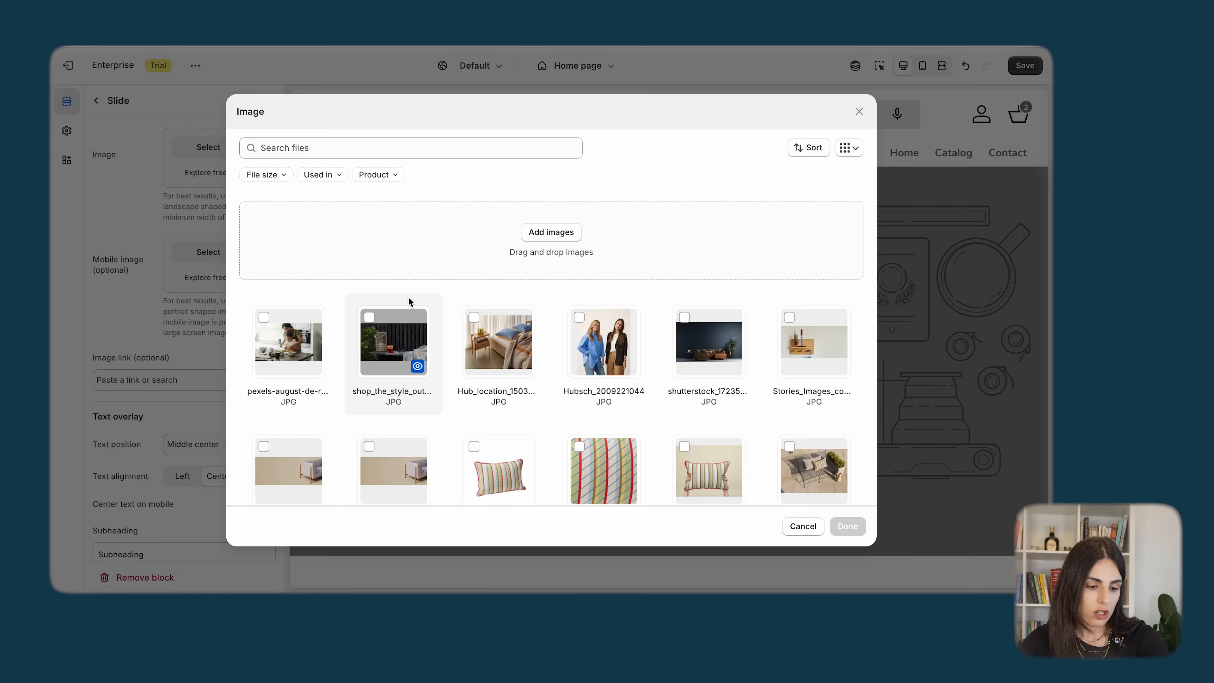
{"action": "left_click", "coordinate": [306, 361]}
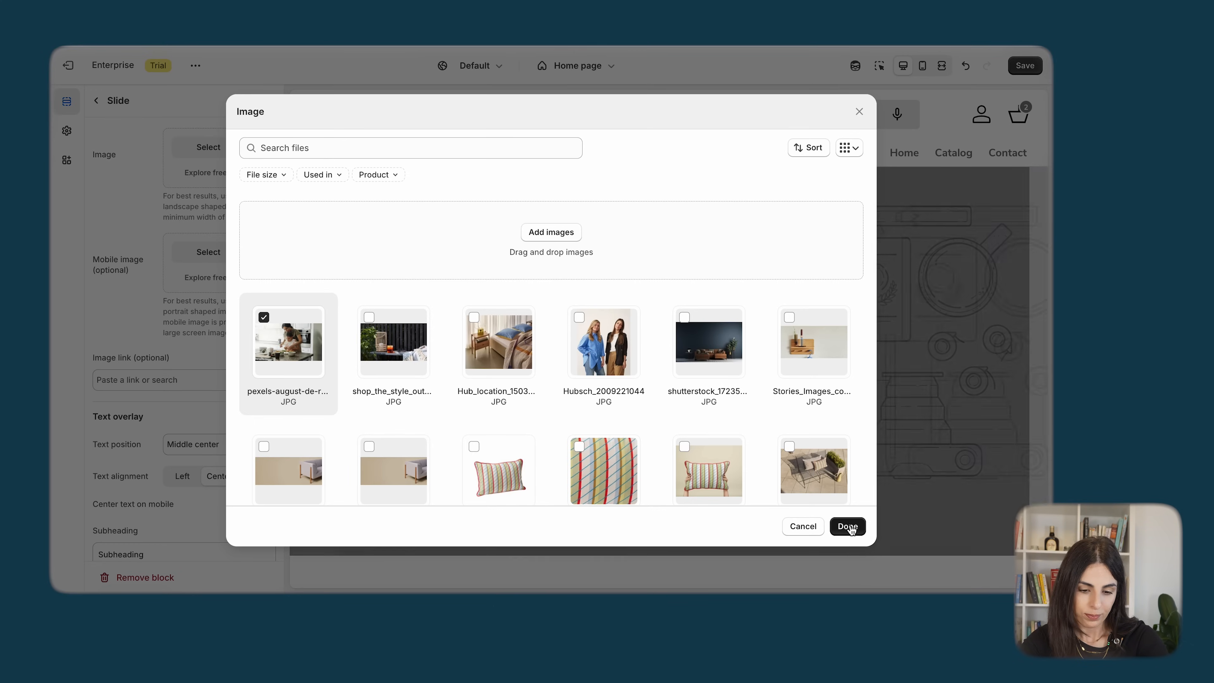
{"action": "left_click", "coordinate": [847, 525]}
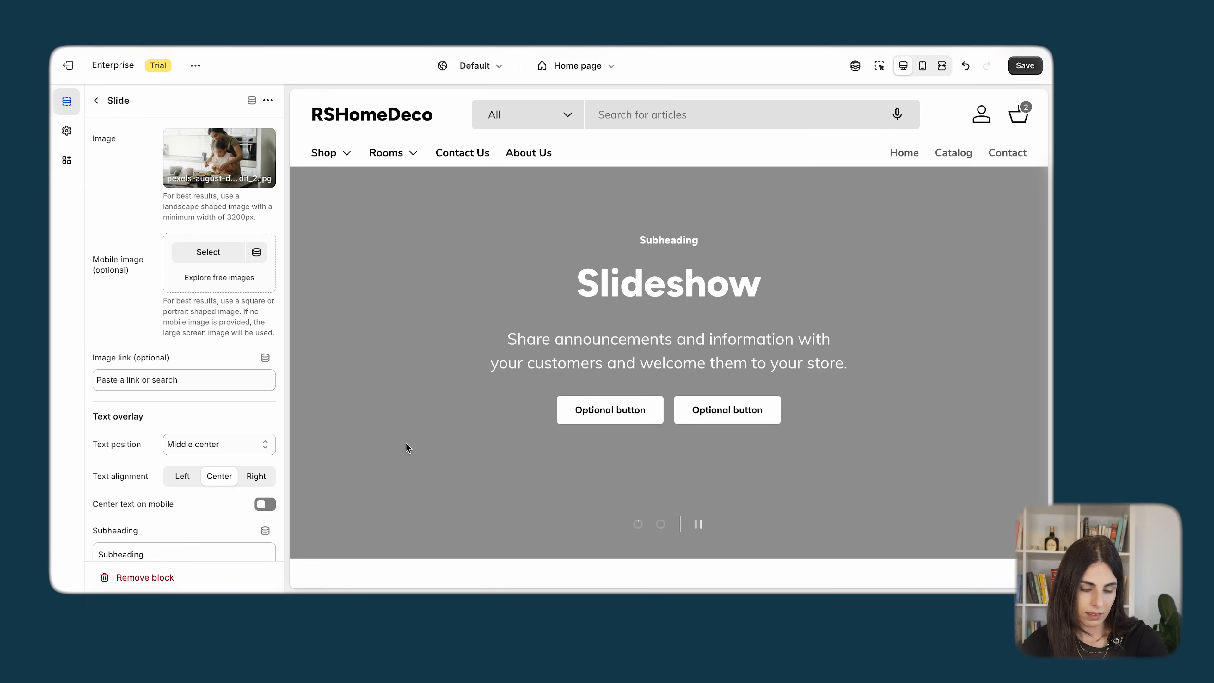
- Set the first slide's optional mobile image to Cushion4-3
{"action": "left_click", "coordinate": [209, 252]}
{"action": "scroll", "coordinate": [530, 325], "scroll_direction": "down", "scroll_amount": 1}
{"action": "scroll", "coordinate": [530, 325], "scroll_direction": "down", "scroll_amount": 8}
{"action": "left_click", "coordinate": [494, 331]}
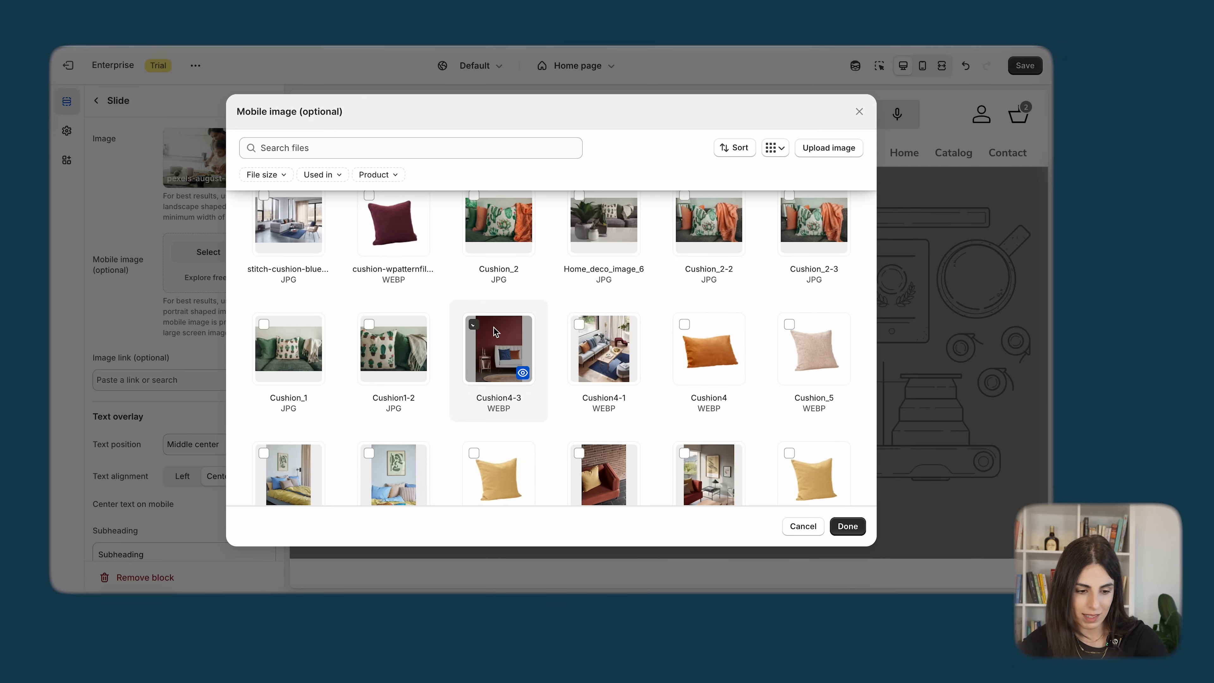
{"action": "left_click", "coordinate": [855, 528]}
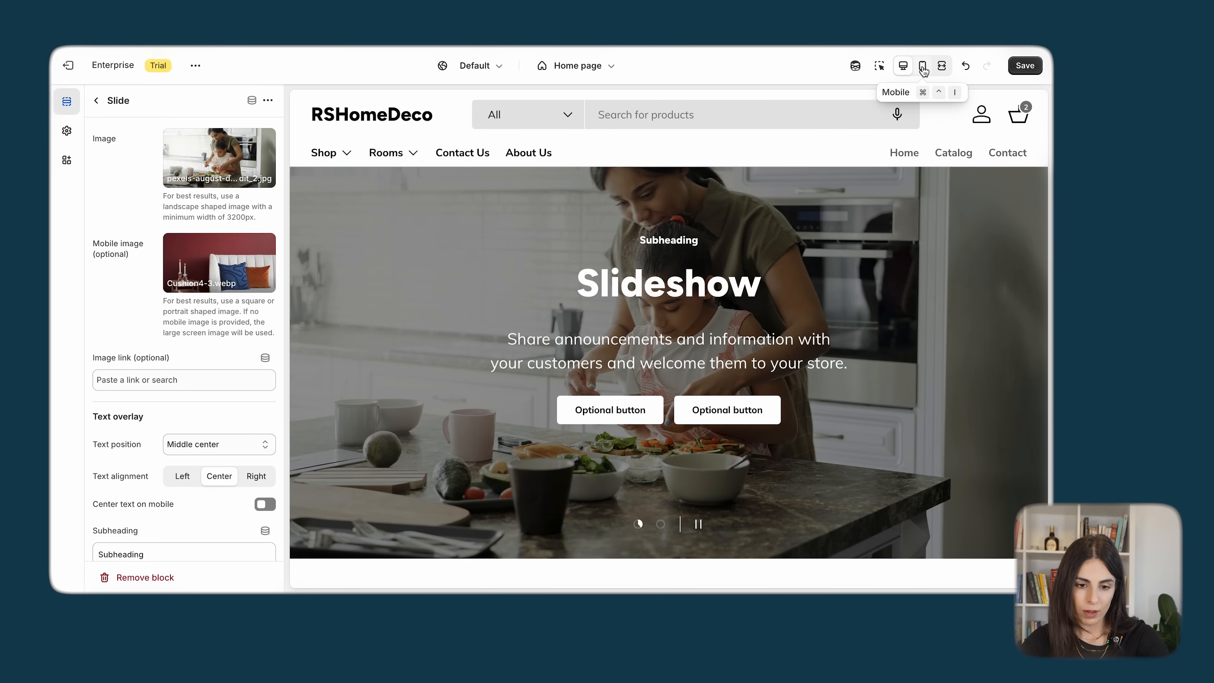
- Check the first slide's images in the mobile preview and in the desktop preview
{"action": "left_click", "coordinate": [923, 67]}
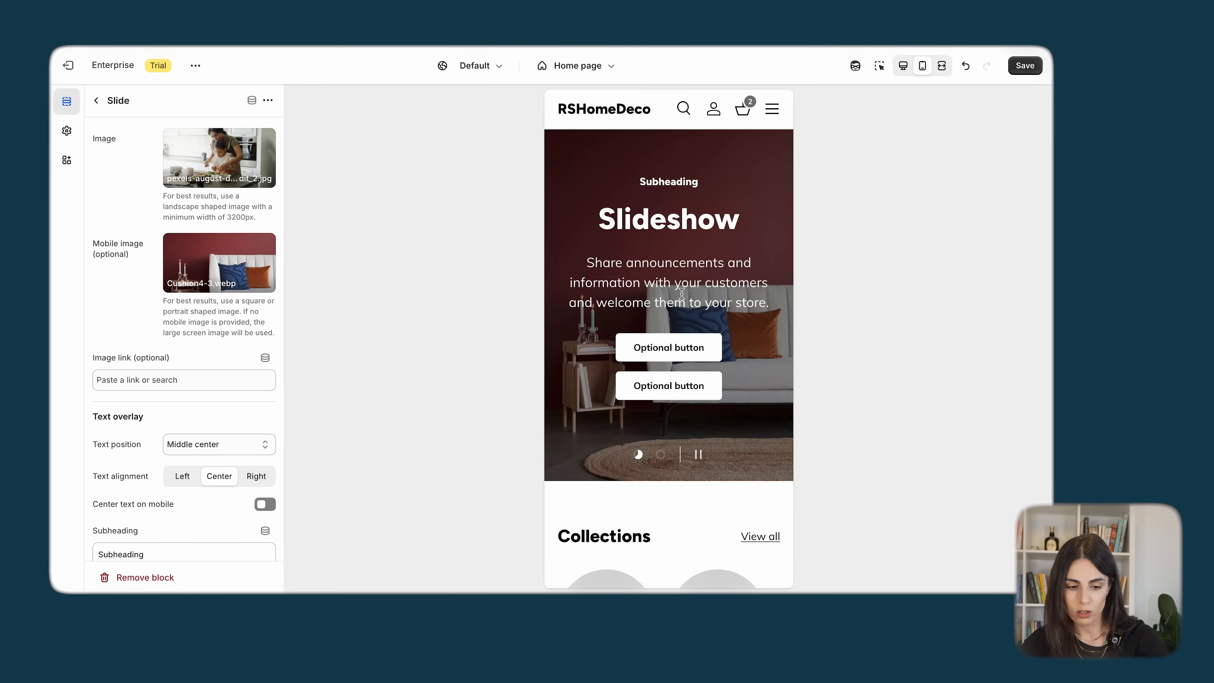
{"action": "left_click", "coordinate": [903, 66]}
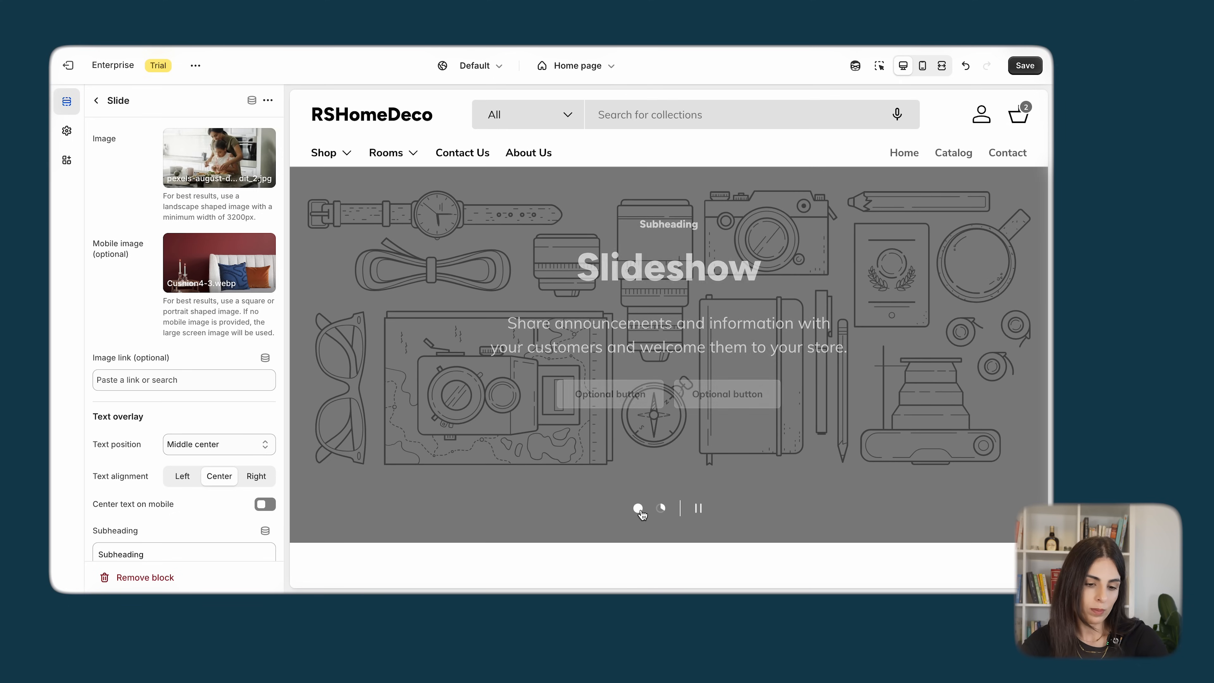
{"action": "scroll", "coordinate": [641, 321], "scroll_direction": "up", "scroll_amount": 2}
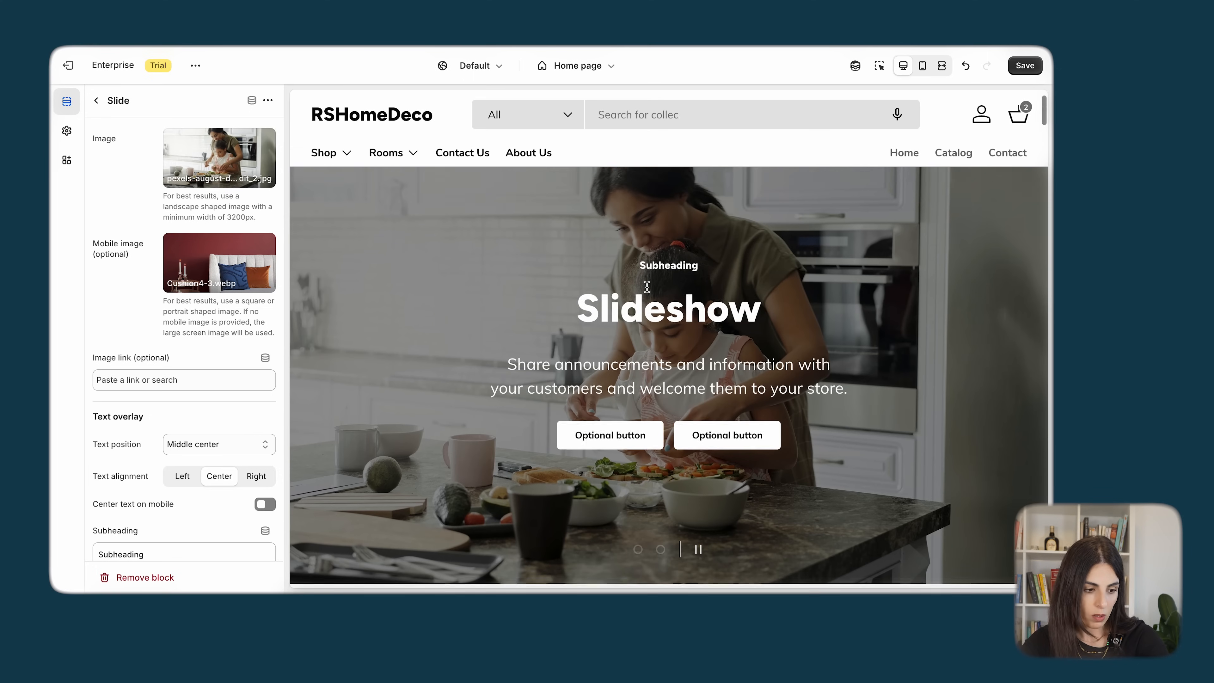
- Examine the slide's text overlay, button and countdown timer settings, including the style options for button 2
{"action": "scroll", "coordinate": [648, 292], "scroll_direction": "down", "scroll_amount": 4}
{"action": "scroll", "coordinate": [648, 292], "scroll_direction": "up", "scroll_amount": 2}
{"action": "scroll", "coordinate": [143, 371], "scroll_direction": "down", "scroll_amount": 4}
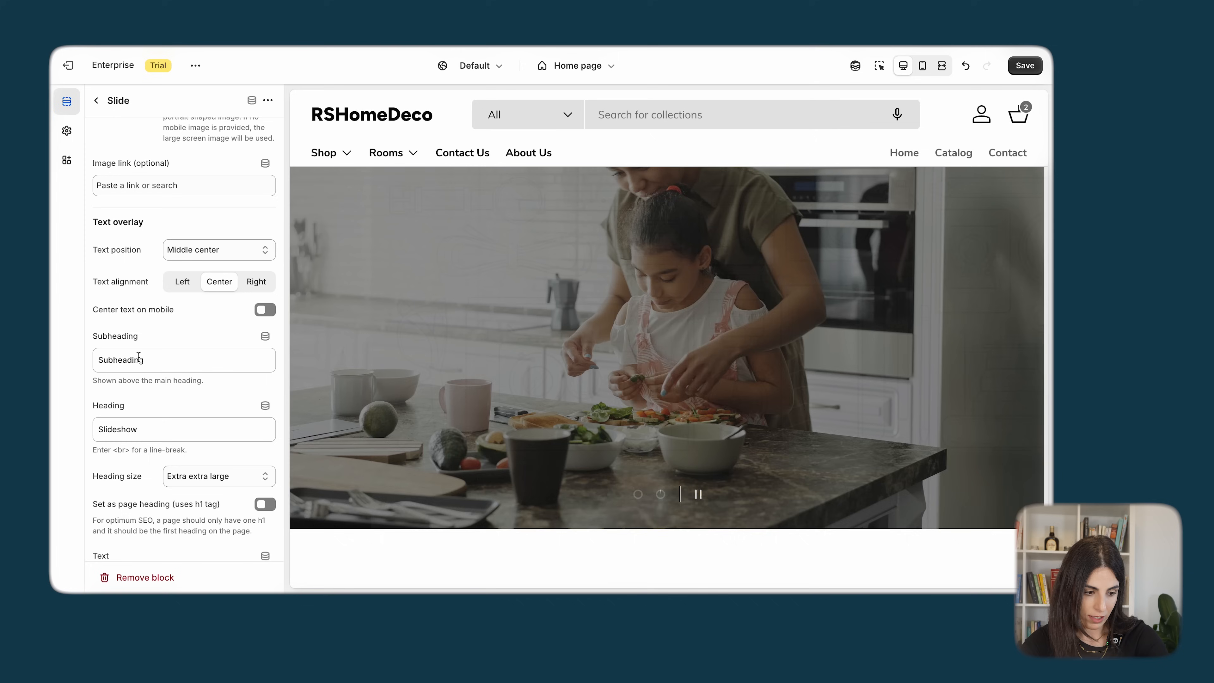
{"action": "scroll", "coordinate": [141, 435], "scroll_direction": "down", "scroll_amount": 2}
{"action": "scroll", "coordinate": [141, 434], "scroll_direction": "down", "scroll_amount": 4}
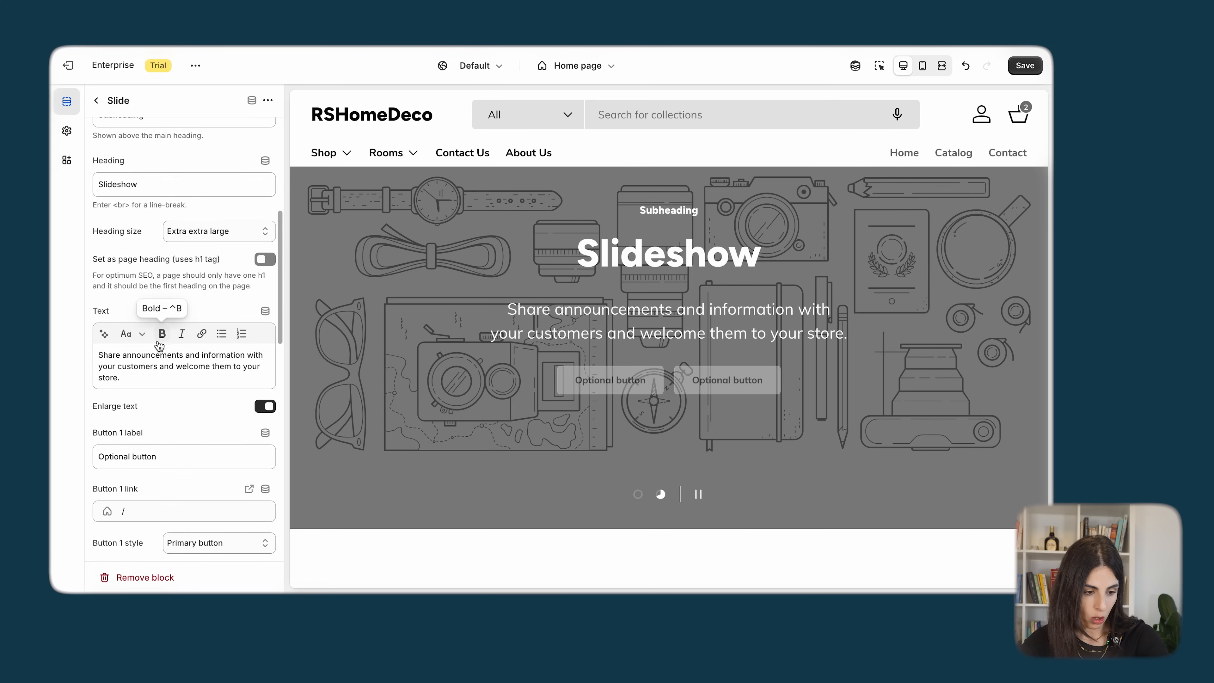
{"action": "scroll", "coordinate": [157, 373], "scroll_direction": "down", "scroll_amount": 2}
{"action": "scroll", "coordinate": [157, 373], "scroll_direction": "down", "scroll_amount": 1}
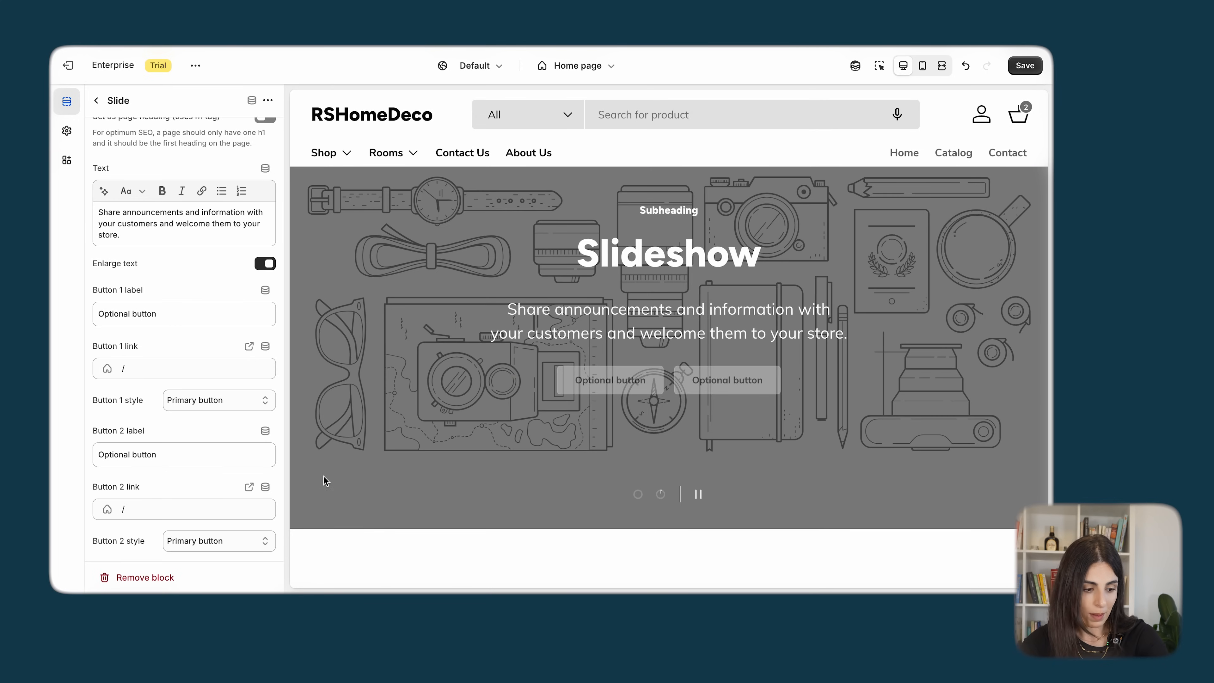
{"action": "scroll", "coordinate": [186, 479], "scroll_direction": "down", "scroll_amount": 5}
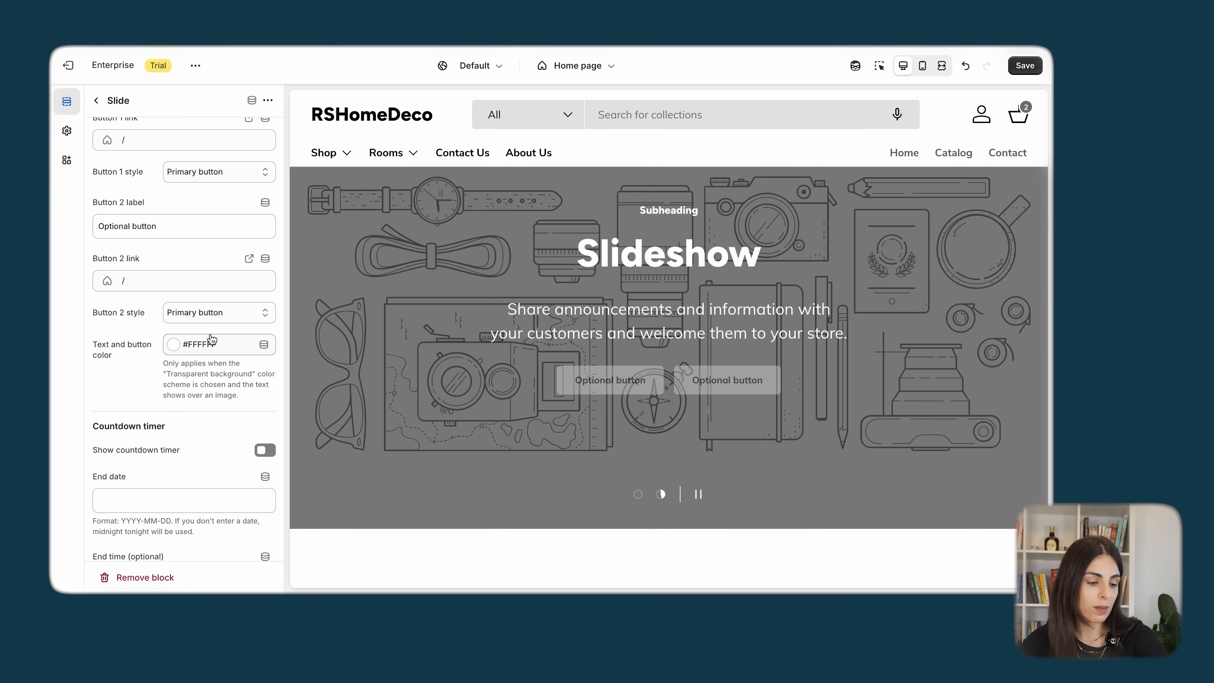
{"action": "left_click", "coordinate": [217, 315]}
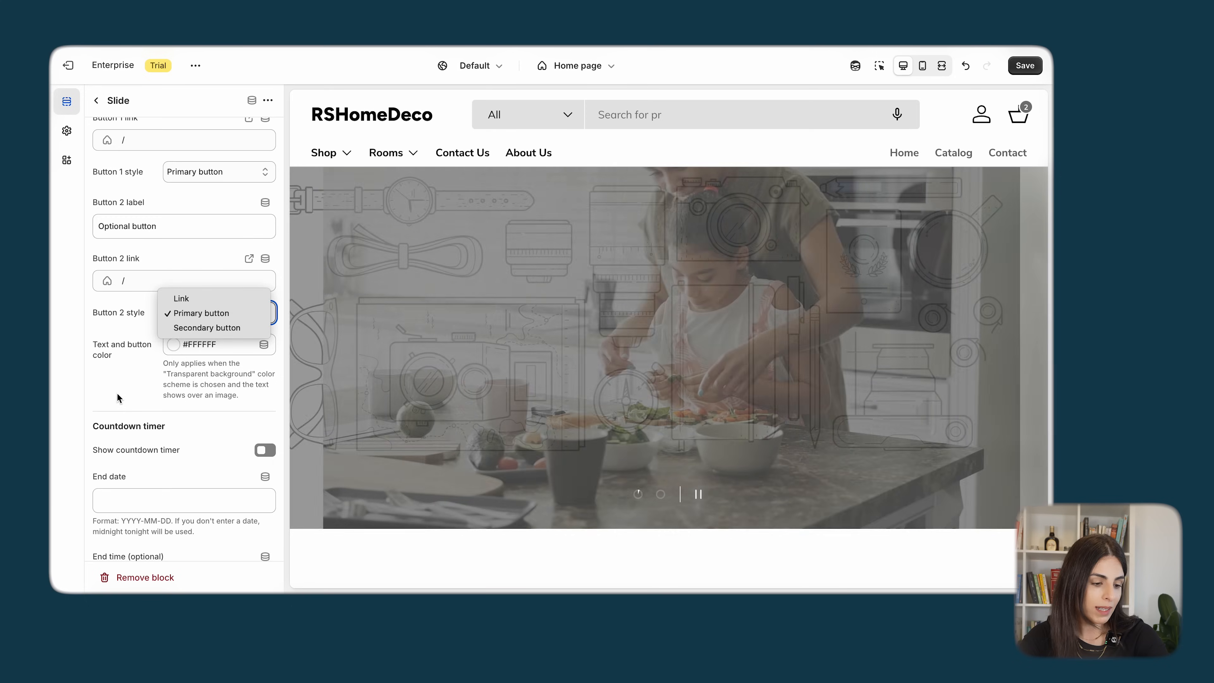
{"action": "left_click", "coordinate": [116, 393]}
{"action": "scroll", "coordinate": [124, 391], "scroll_direction": "down", "scroll_amount": 4}
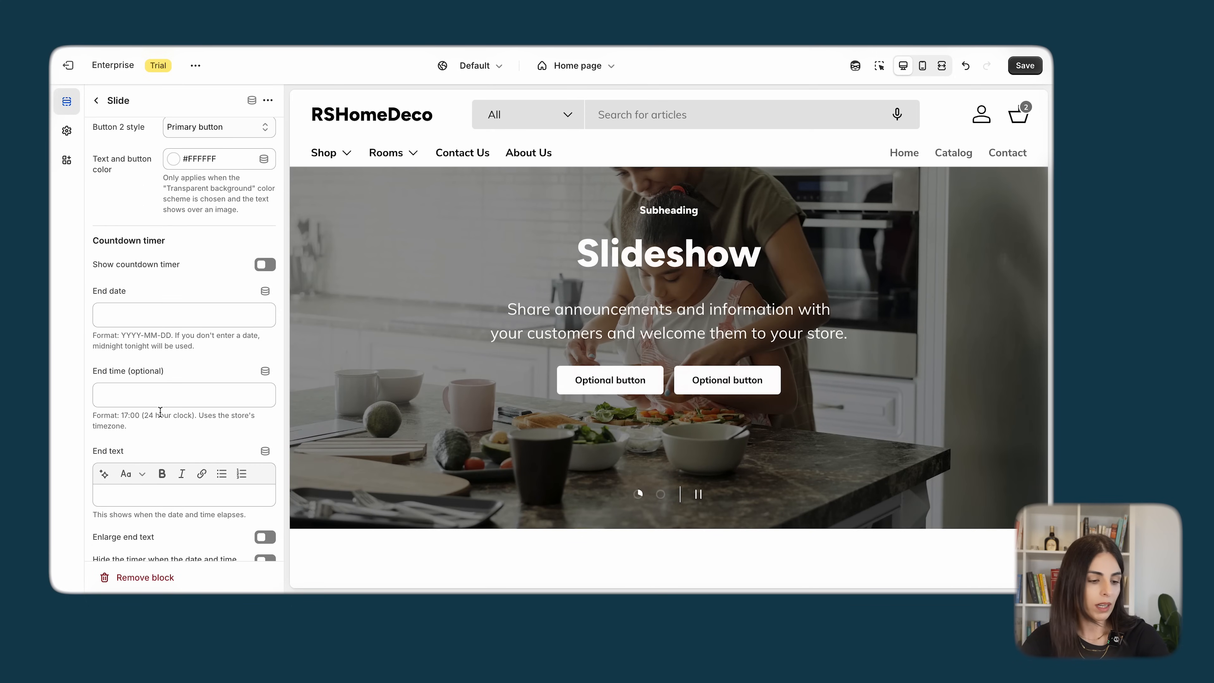
{"action": "scroll", "coordinate": [160, 412], "scroll_direction": "down", "scroll_amount": 4}
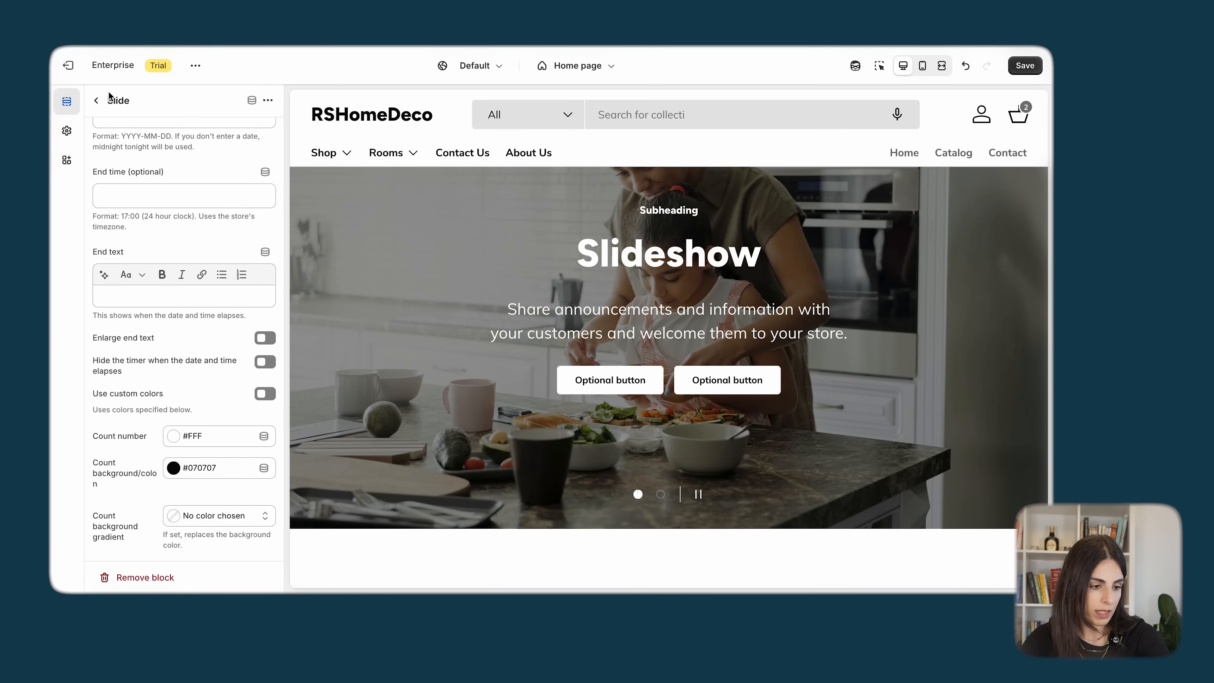
- Leave the slide's settings and view the home page of the Enterprise theme's demo store for reference
{"action": "left_click", "coordinate": [97, 100]}
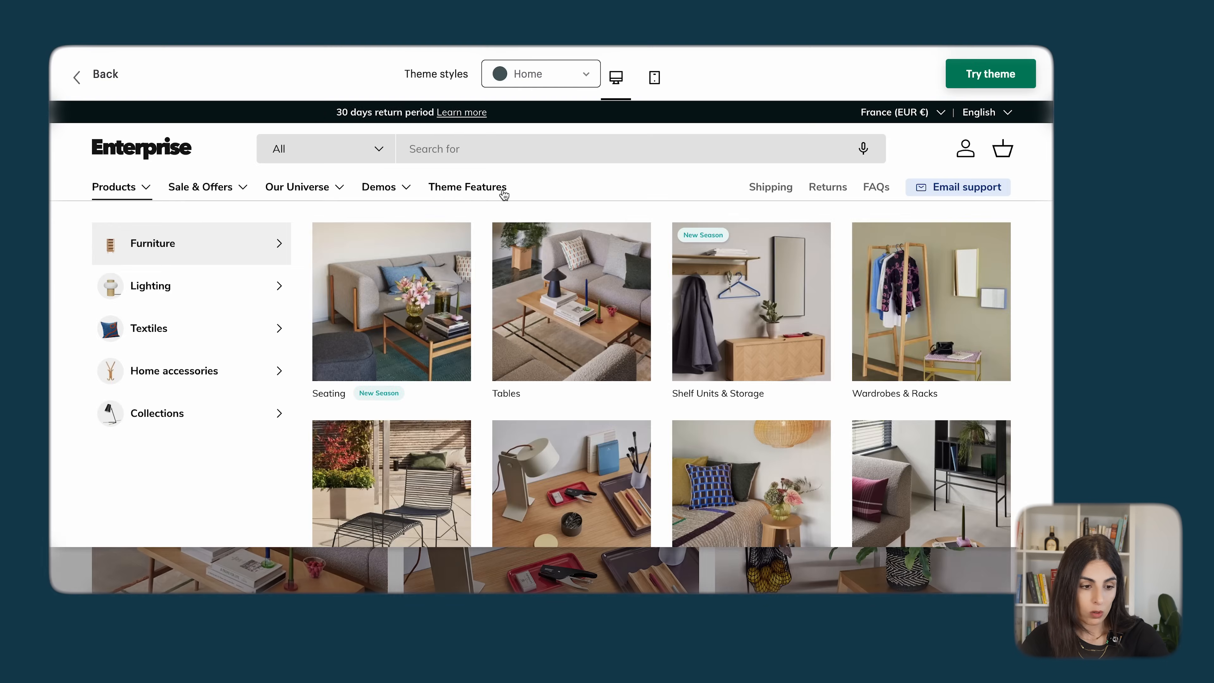
{"action": "left_click", "coordinate": [157, 157]}
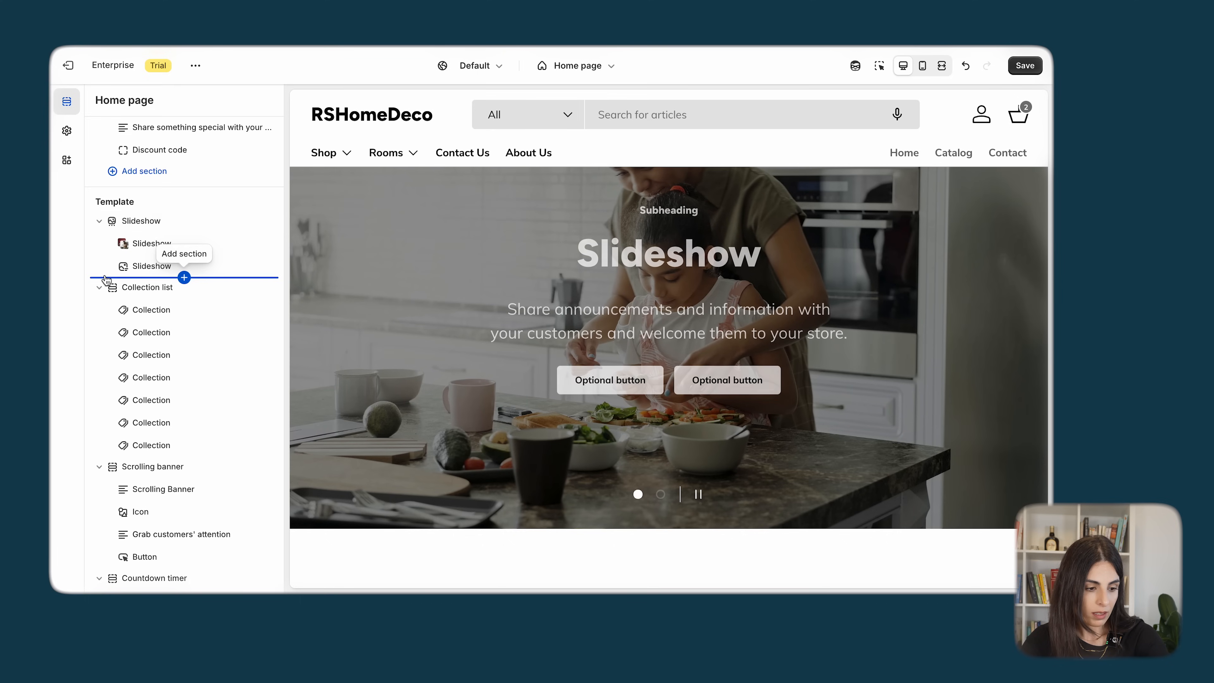
- Browse the full list of available sections and add a Navigation slideshow section between Slideshow and Collection list
{"action": "left_click", "coordinate": [184, 277]}
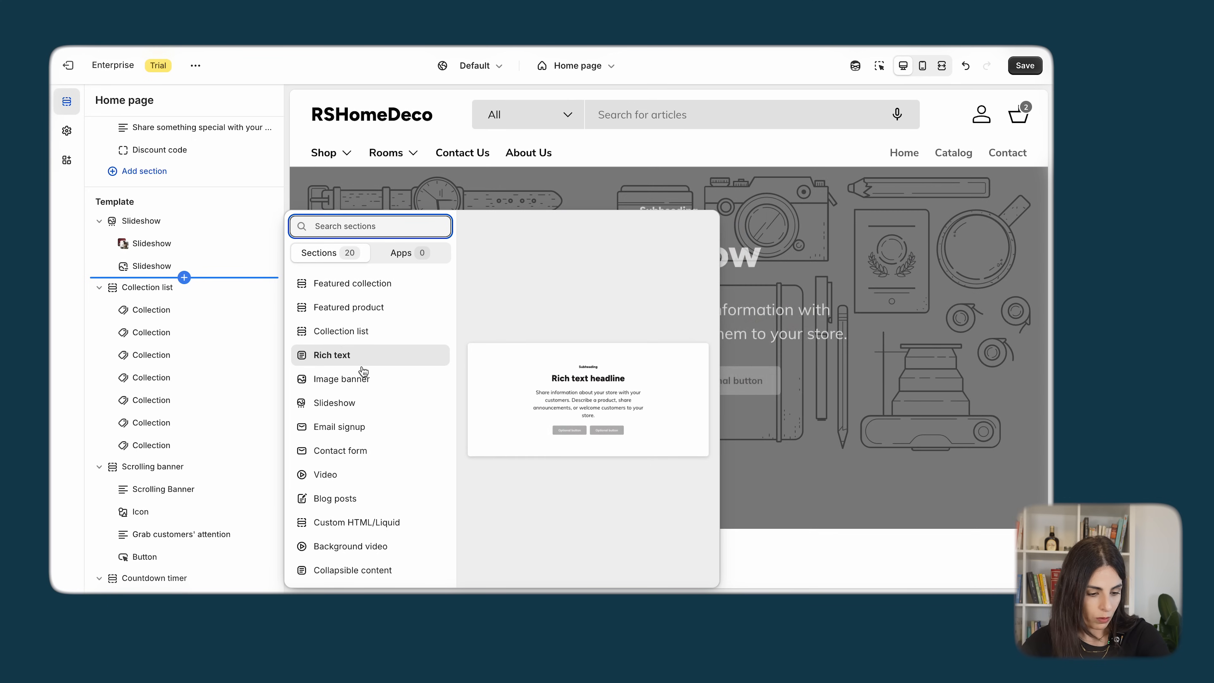
{"action": "scroll", "coordinate": [364, 364], "scroll_direction": "down", "scroll_amount": 3}
{"action": "scroll", "coordinate": [363, 371], "scroll_direction": "down", "scroll_amount": 2}
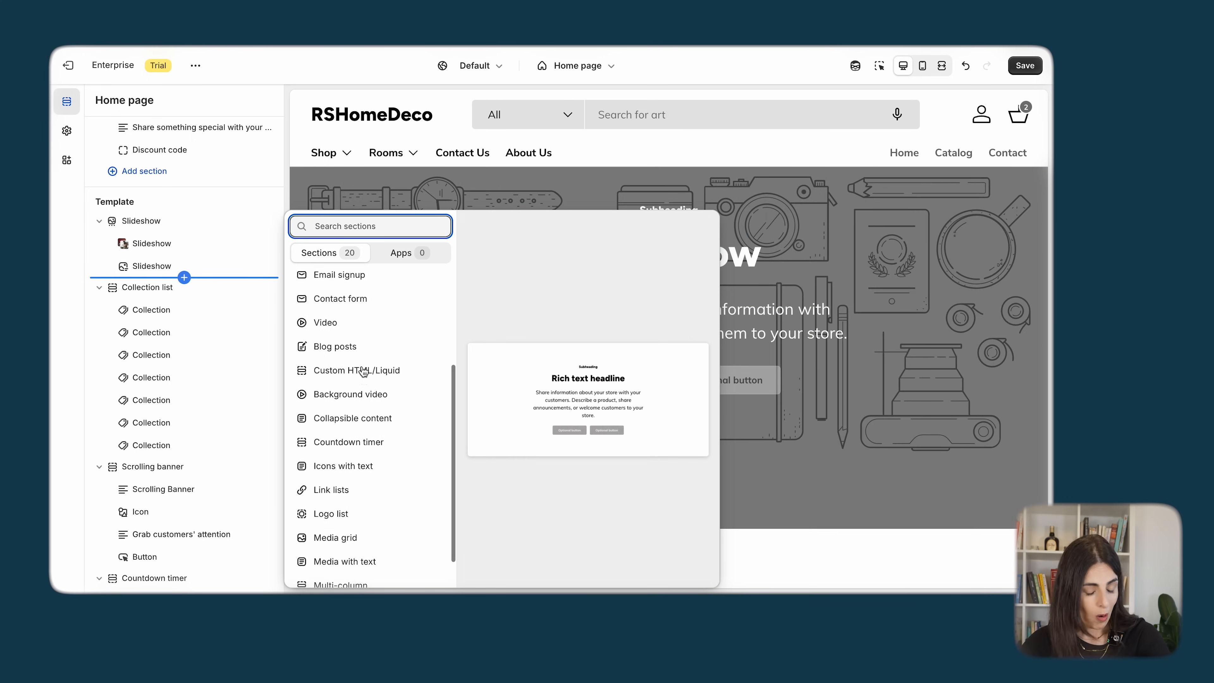
{"action": "scroll", "coordinate": [362, 382], "scroll_direction": "down", "scroll_amount": 1}
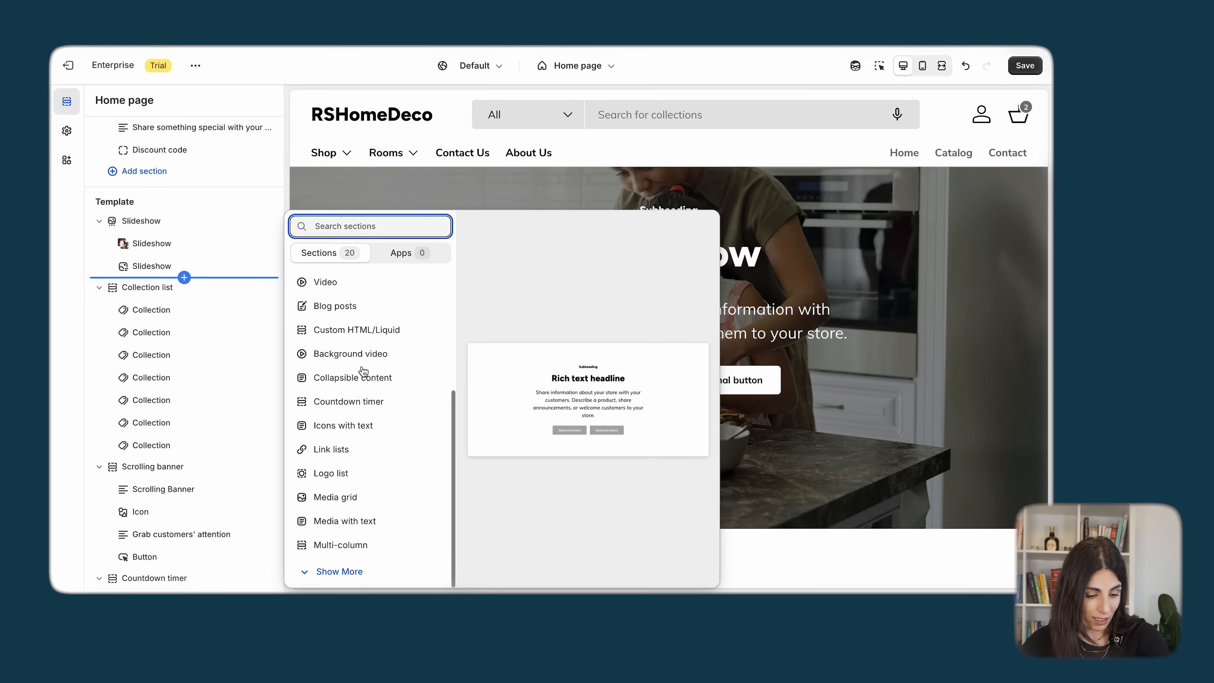
{"action": "left_click", "coordinate": [347, 571]}
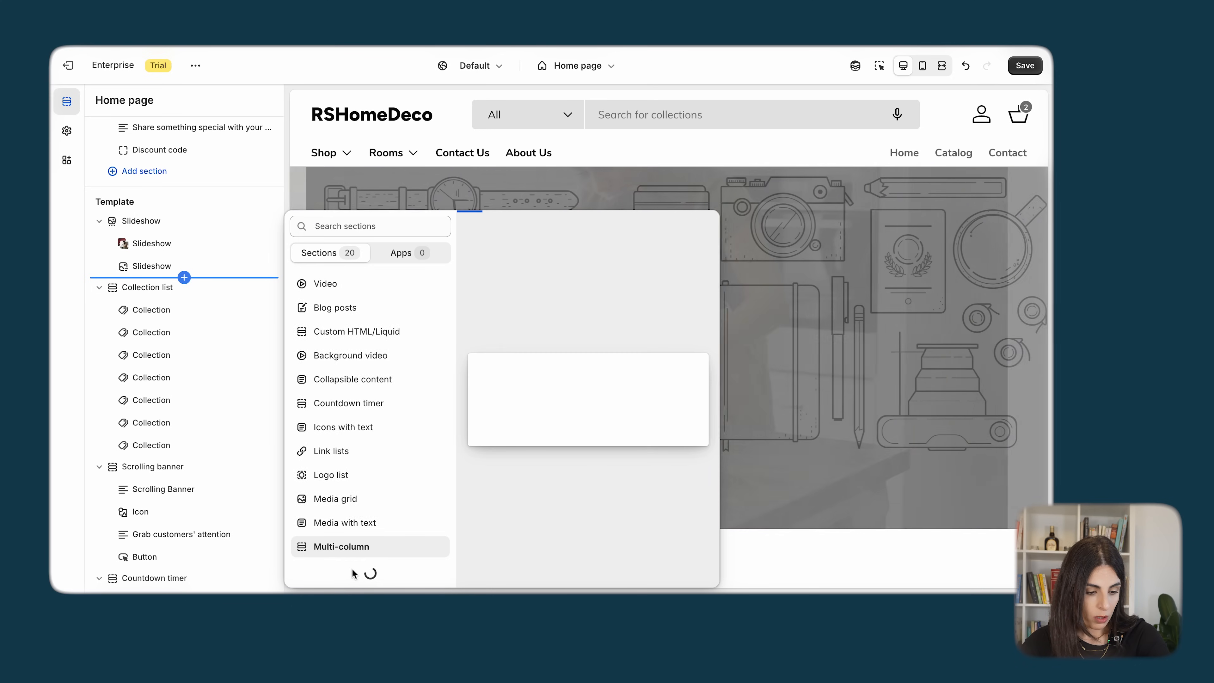
{"action": "scroll", "coordinate": [358, 471], "scroll_direction": "down", "scroll_amount": 8}
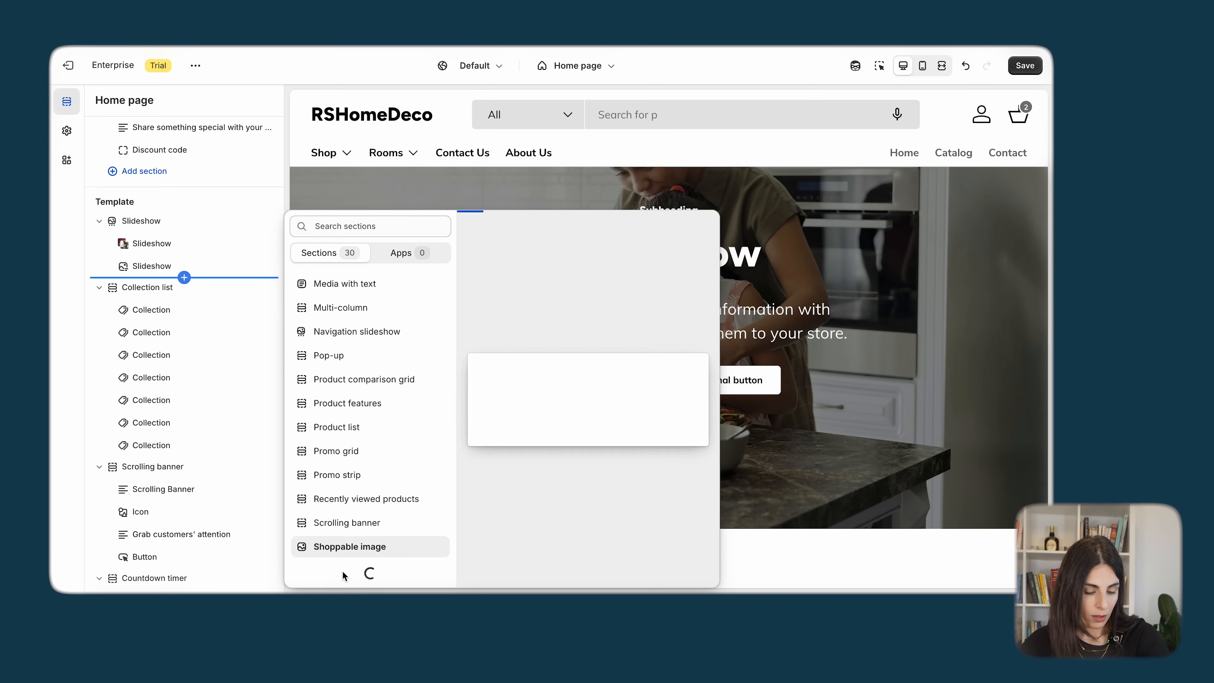
{"action": "left_click", "coordinate": [342, 571]}
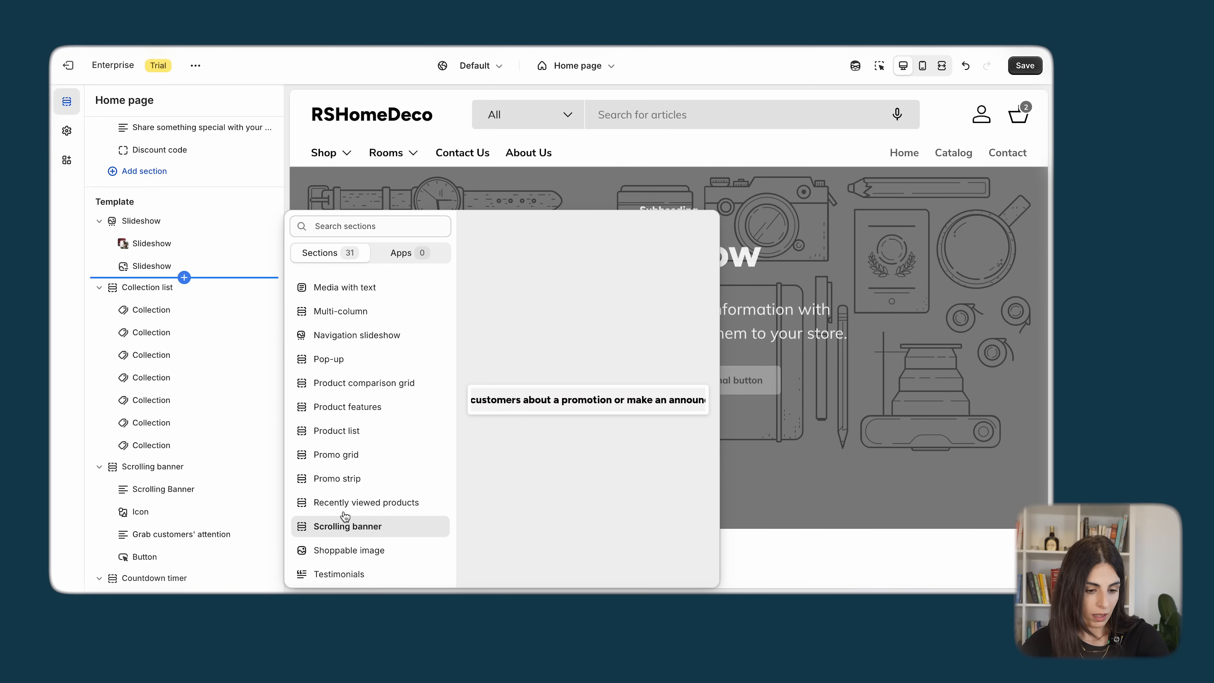
{"action": "scroll", "coordinate": [354, 443], "scroll_direction": "up", "scroll_amount": 1}
{"action": "scroll", "coordinate": [354, 444], "scroll_direction": "down", "scroll_amount": 1}
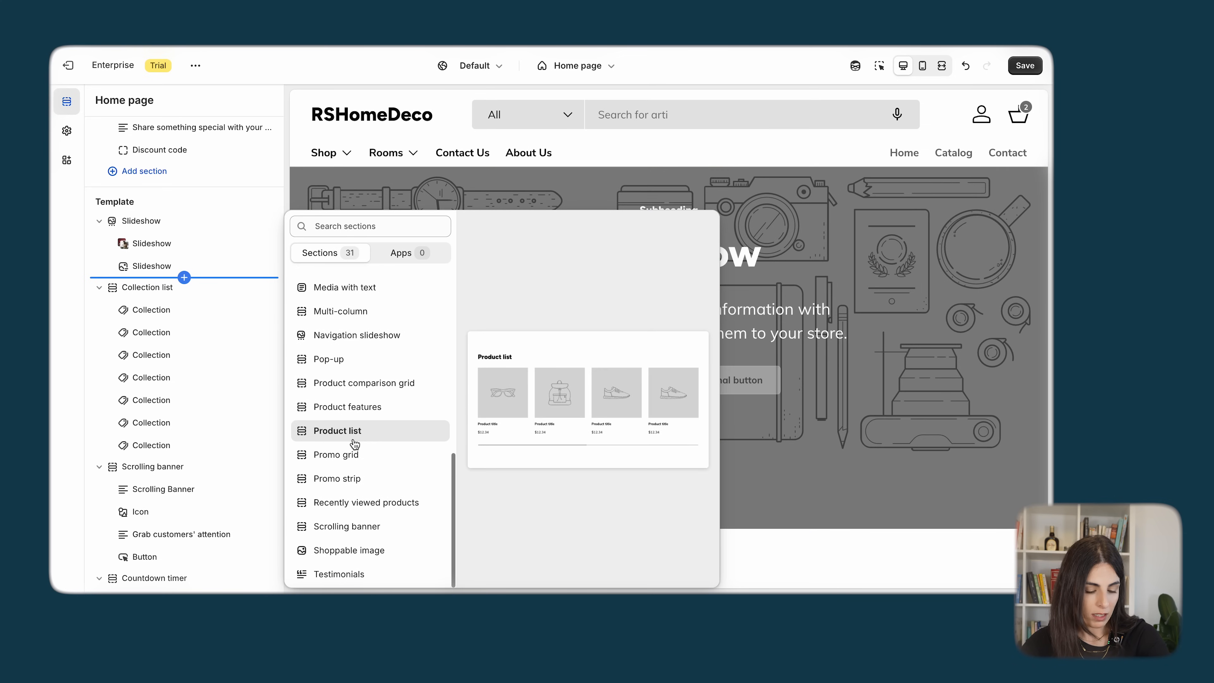
{"action": "left_click", "coordinate": [347, 334]}
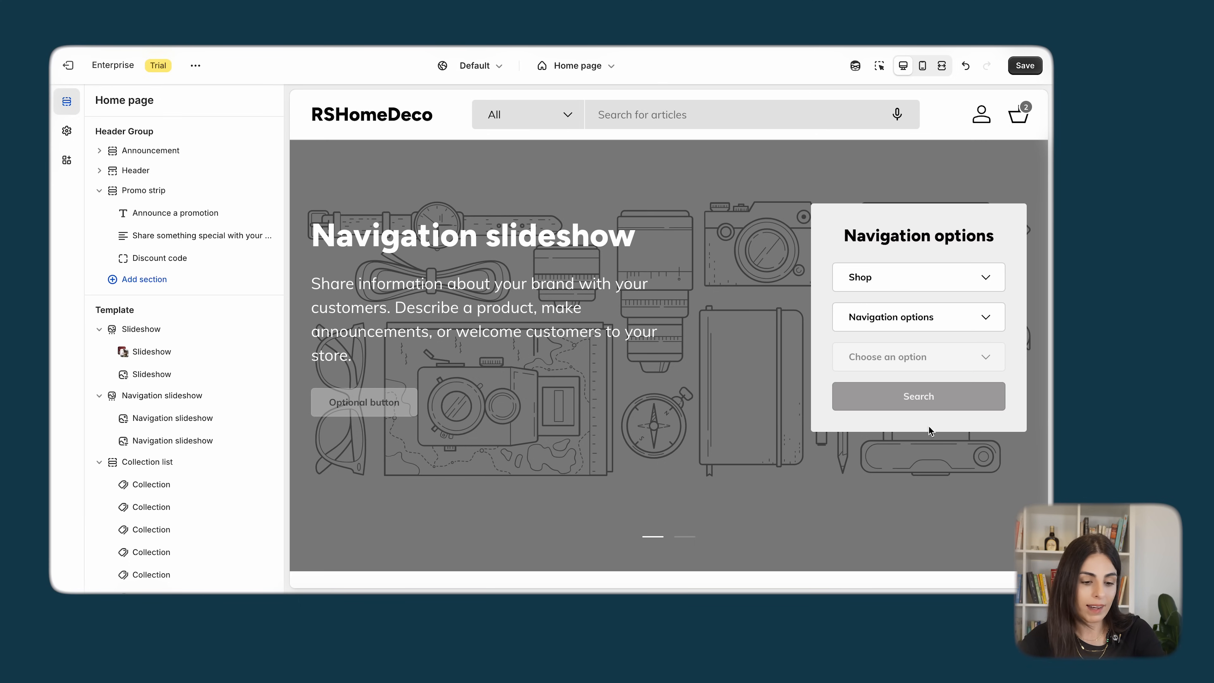
- Preview the second navigation slide, and remove the Navigation slideshow section and the empty second slide of the Slideshow section
{"action": "left_click", "coordinate": [684, 536]}
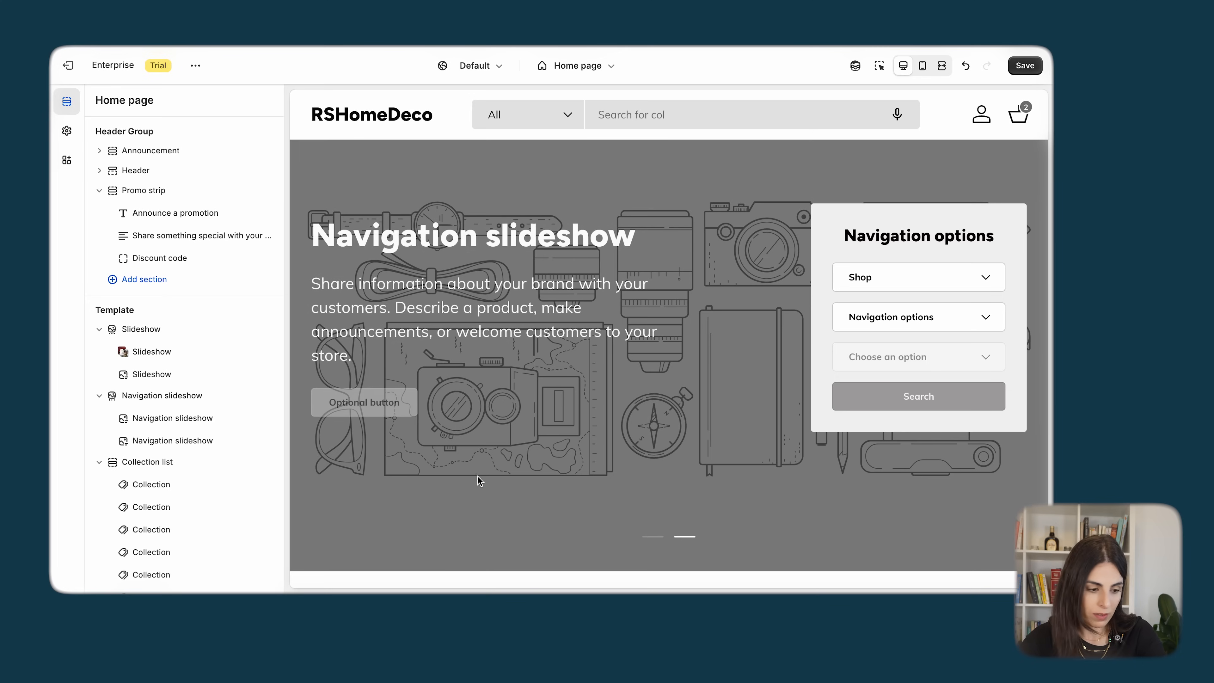
{"action": "left_click", "coordinate": [692, 539]}
{"action": "left_click", "coordinate": [248, 396]}
{"action": "left_click", "coordinate": [273, 445]}
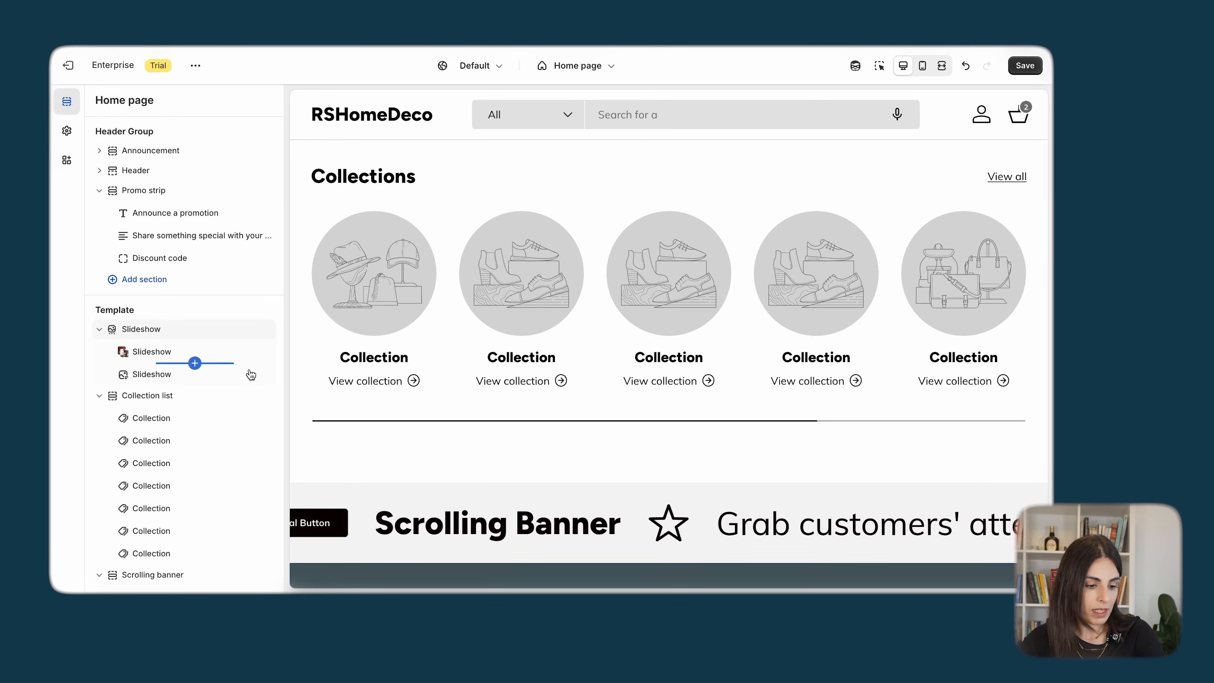
{"action": "left_click", "coordinate": [250, 376]}
{"action": "left_click", "coordinate": [275, 423]}
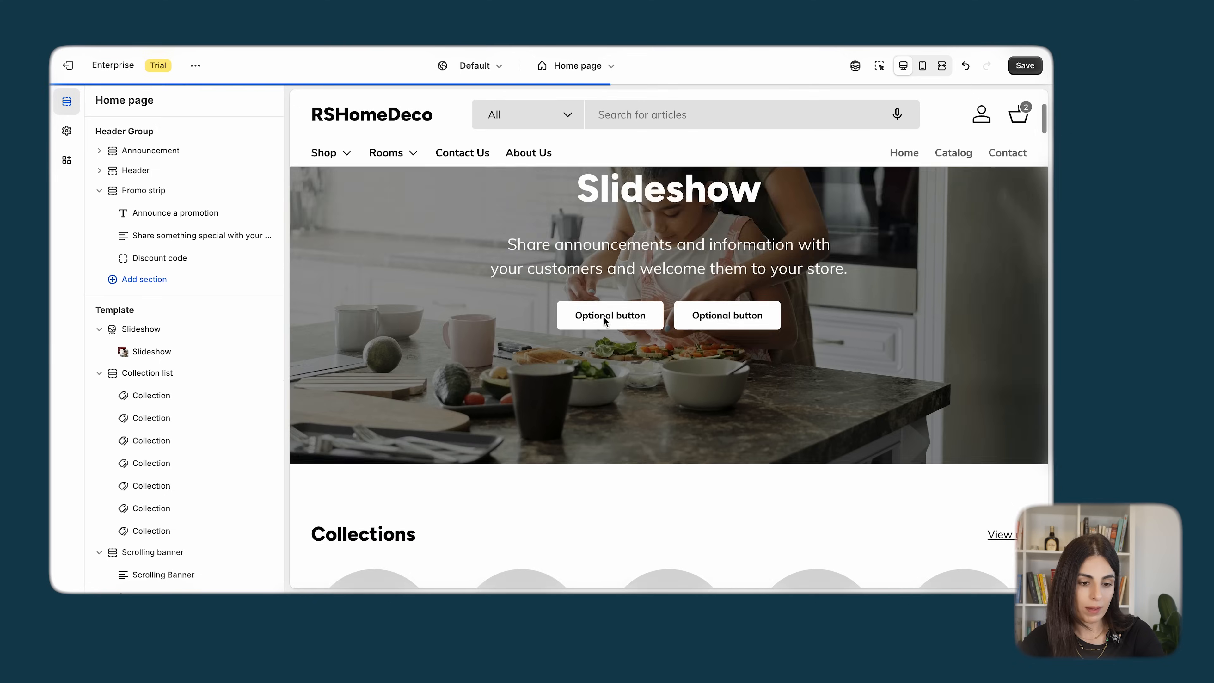
- Search the available sections for "logo" and add a Logo list section between Slideshow and Collection list
{"action": "scroll", "coordinate": [603, 316], "scroll_direction": "down", "scroll_amount": 8}
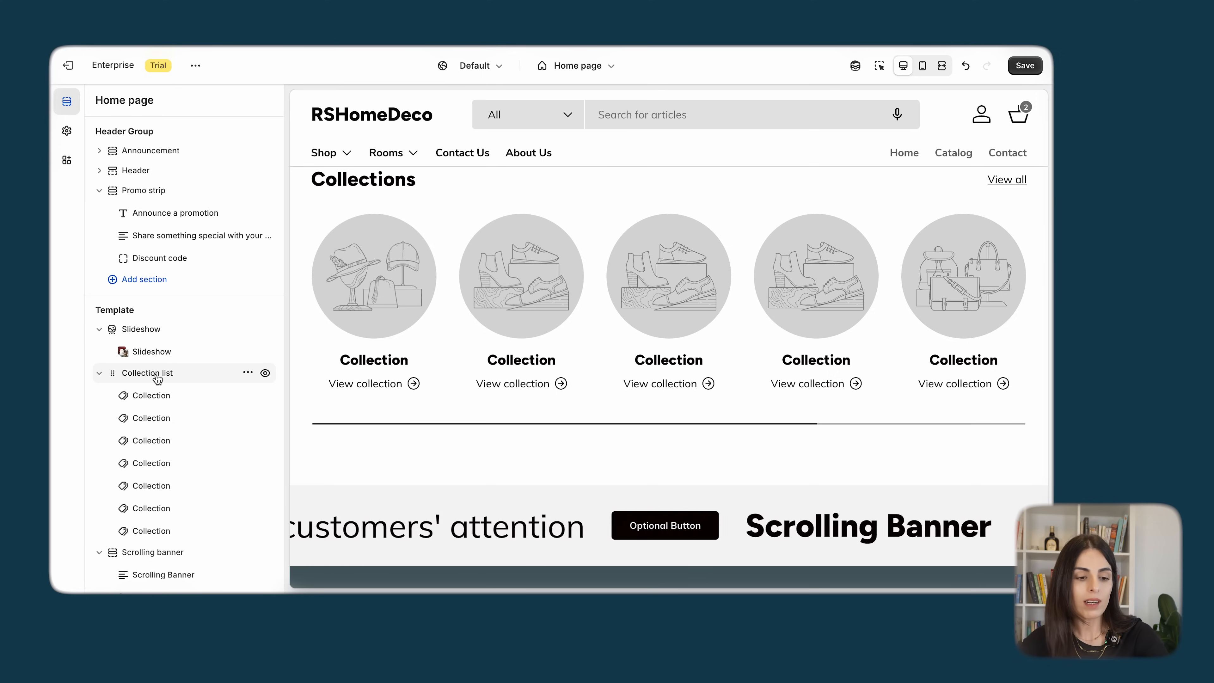
{"action": "scroll", "coordinate": [414, 296], "scroll_direction": "up", "scroll_amount": 3}
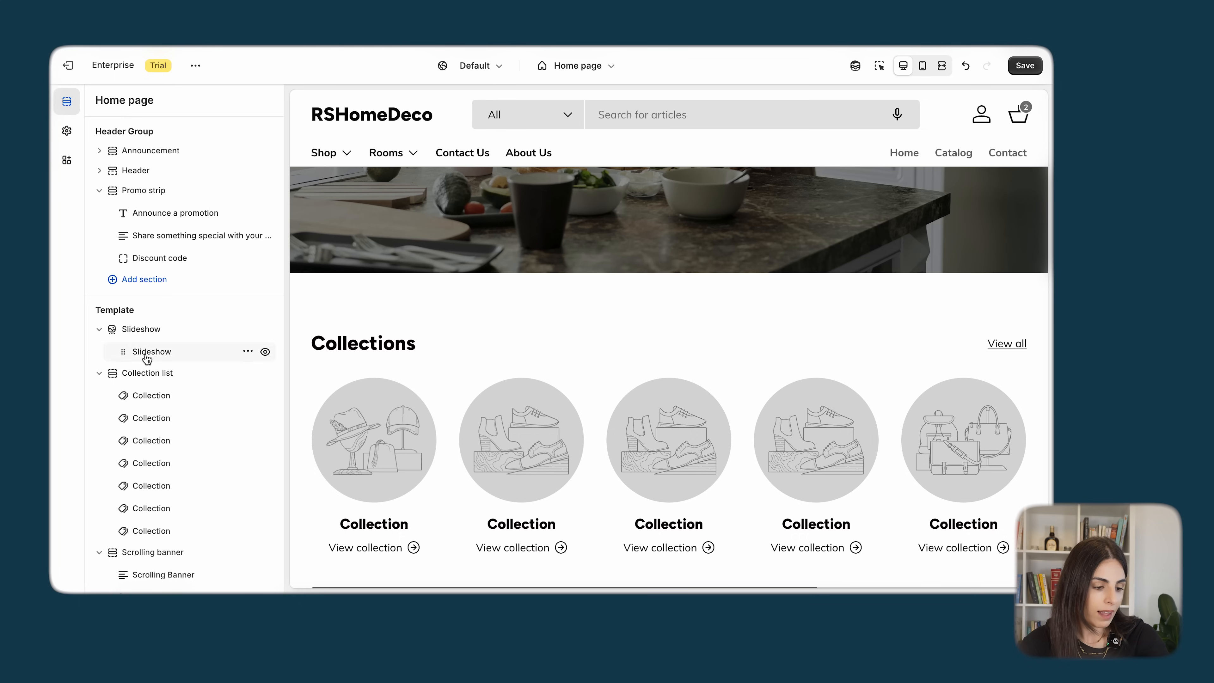
{"action": "left_click", "coordinate": [104, 364]}
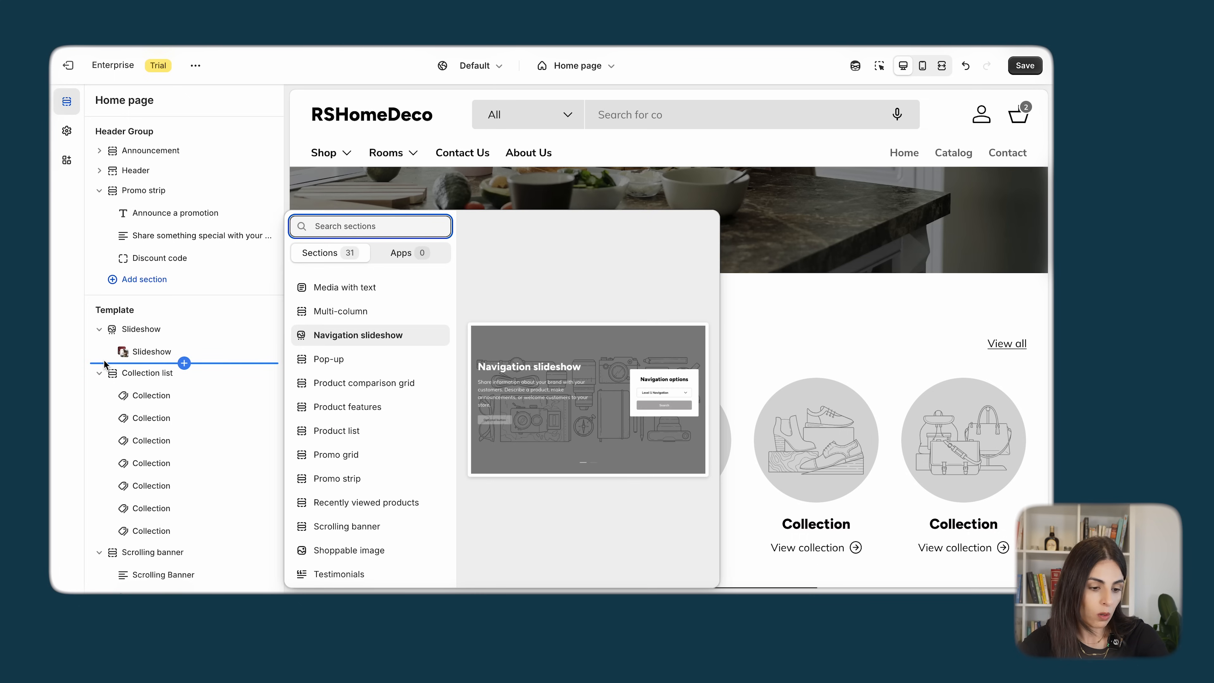
{"action": "type", "text": "log"}
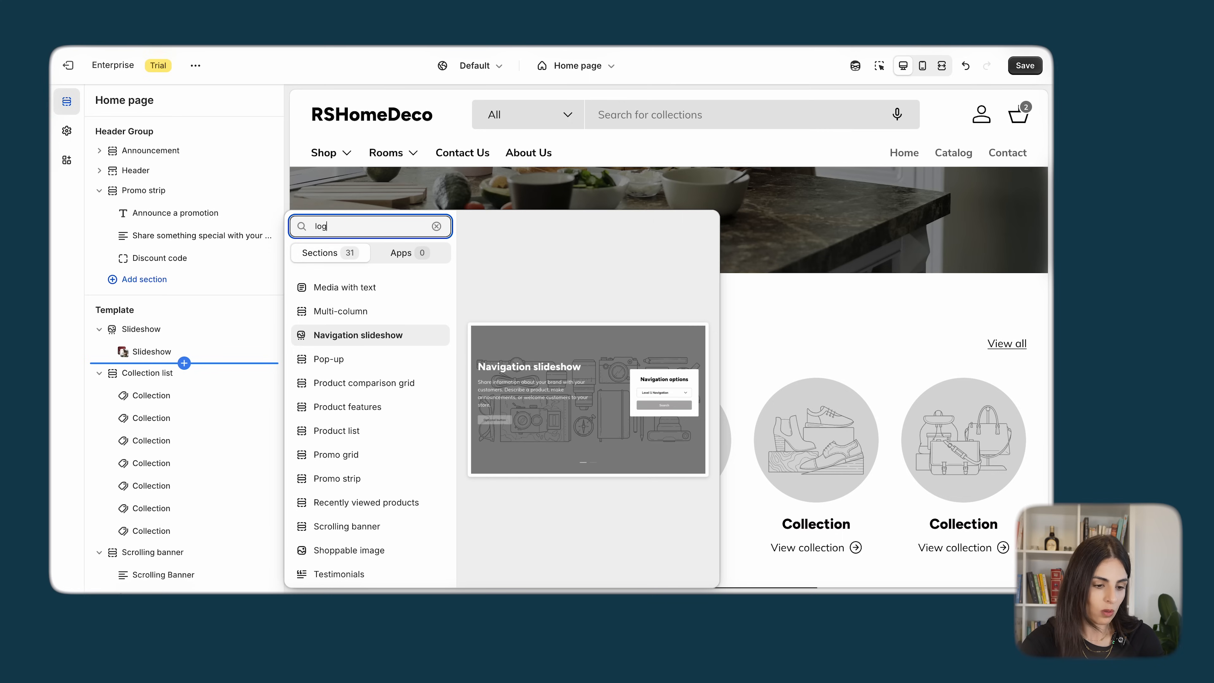
{"action": "type", "text": "o"}
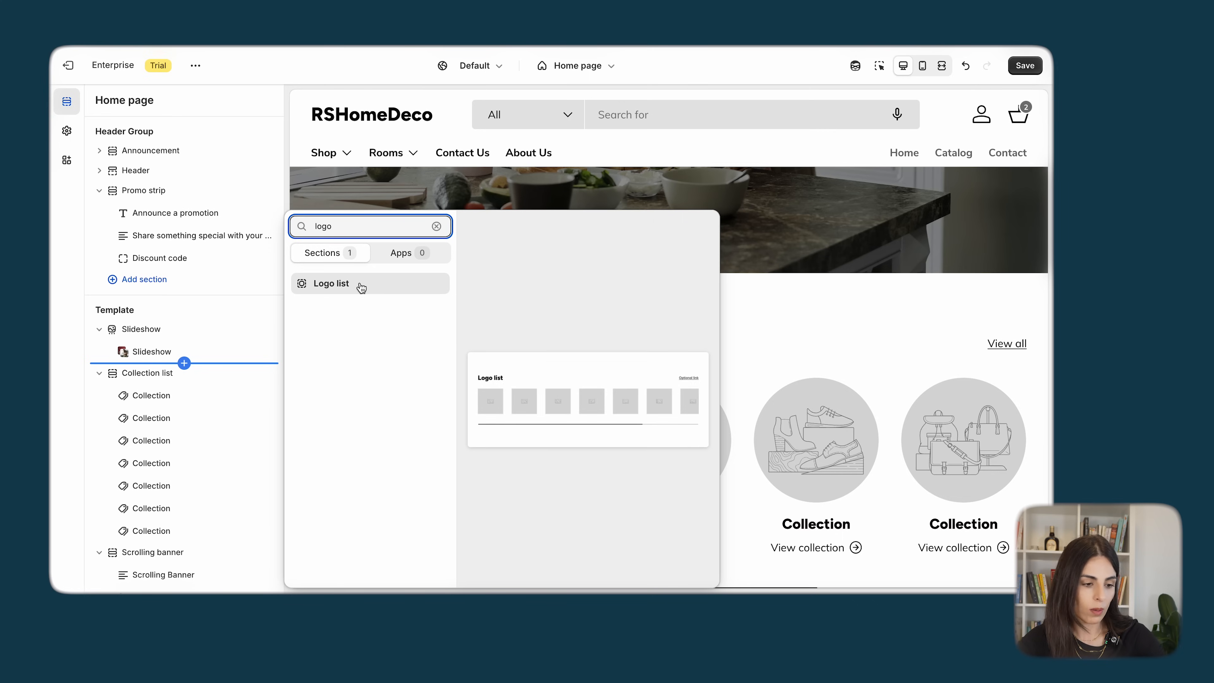
{"action": "left_click", "coordinate": [360, 287]}
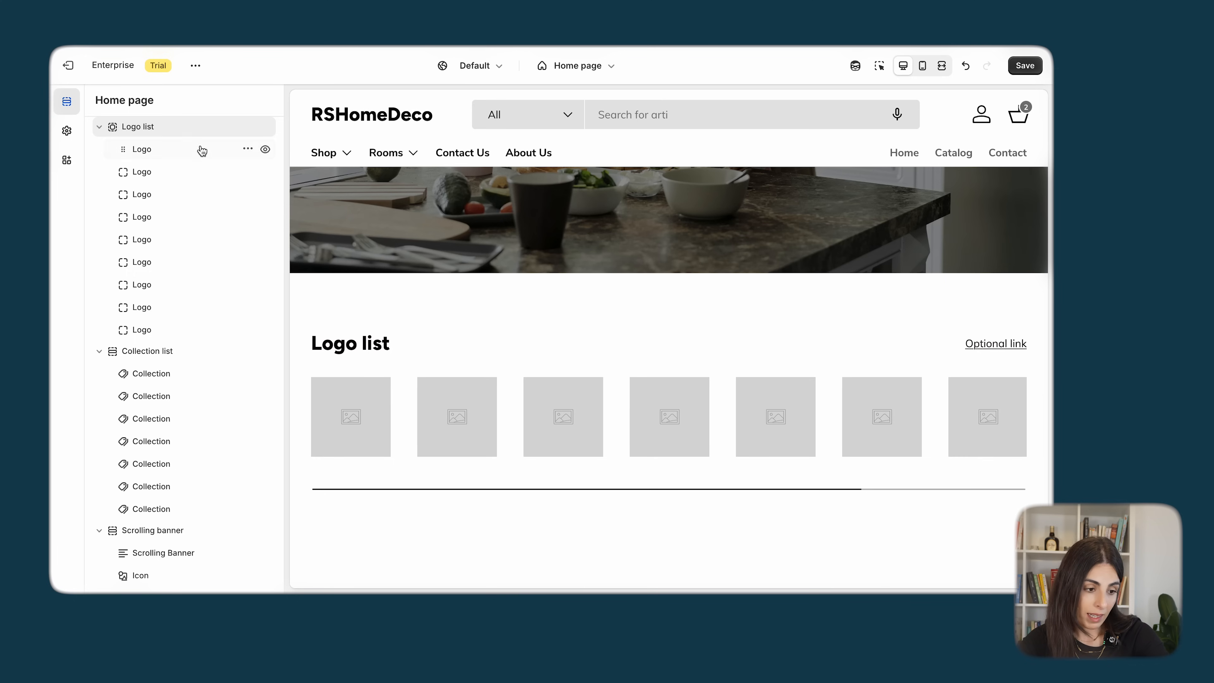
- Examine the Logo list section's header, layout and style settings and the image, link and width settings of its first logo
{"action": "left_click", "coordinate": [194, 128]}
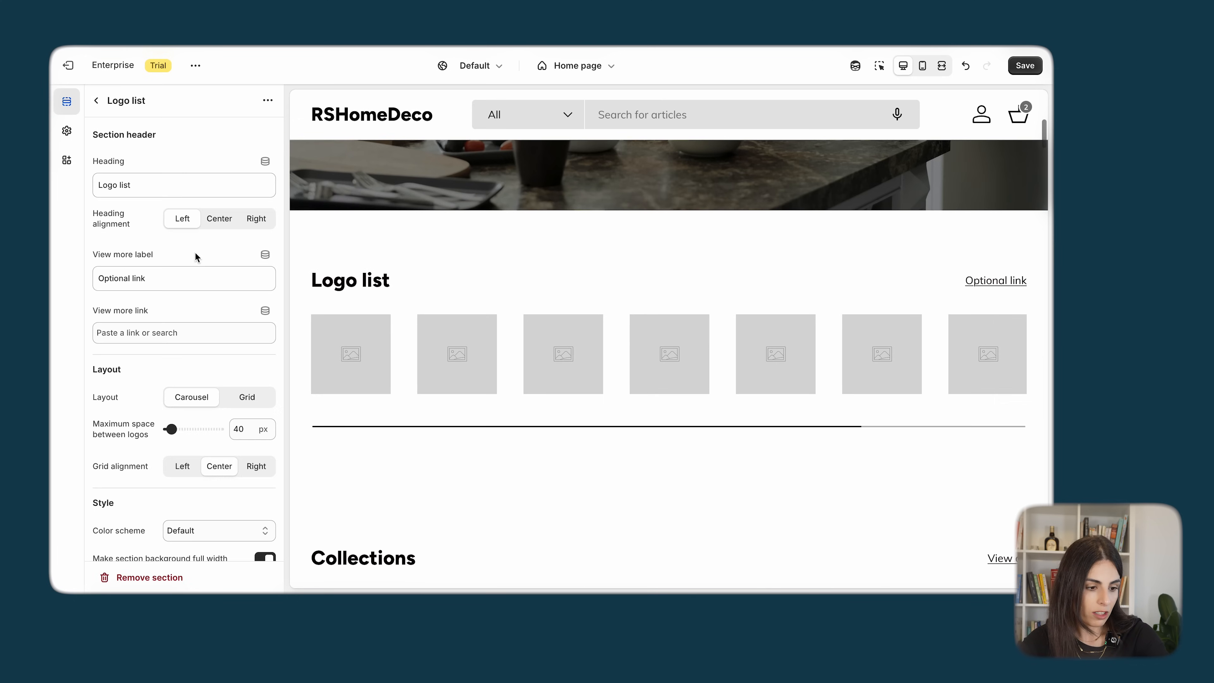
{"action": "scroll", "coordinate": [195, 525], "scroll_direction": "down", "scroll_amount": 2}
{"action": "scroll", "coordinate": [146, 331], "scroll_direction": "up", "scroll_amount": 2}
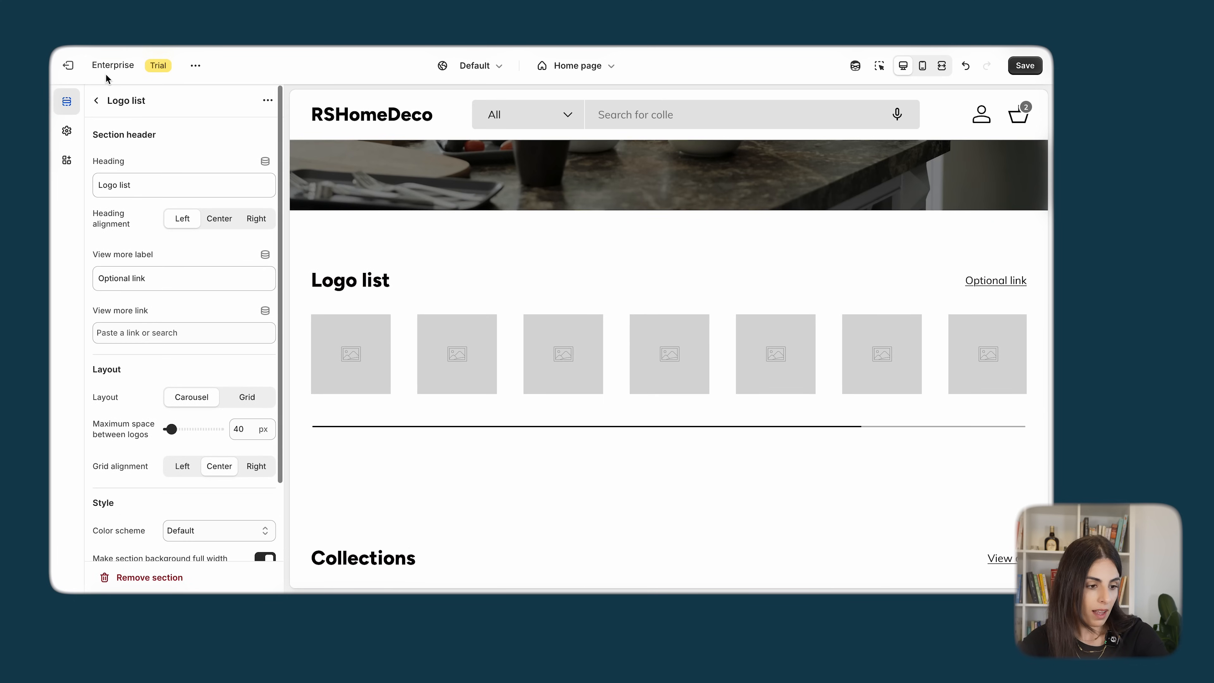
{"action": "left_click", "coordinate": [96, 100]}
{"action": "left_click", "coordinate": [152, 155]}
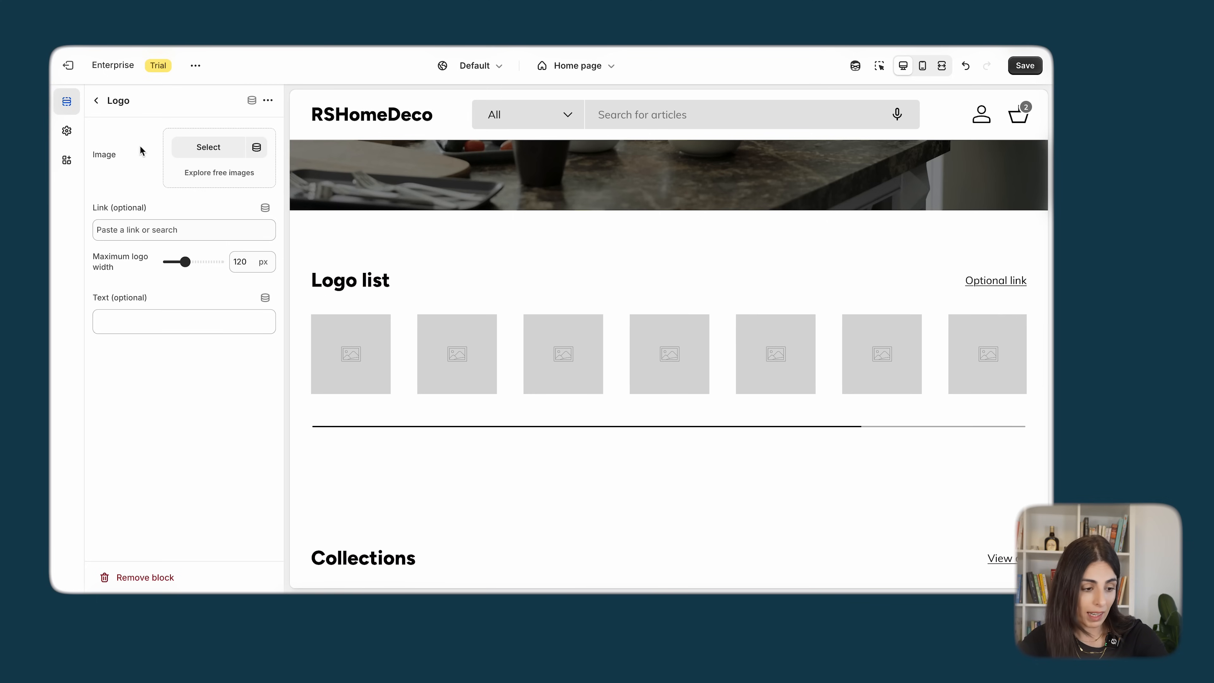
{"action": "left_click", "coordinate": [96, 99]}
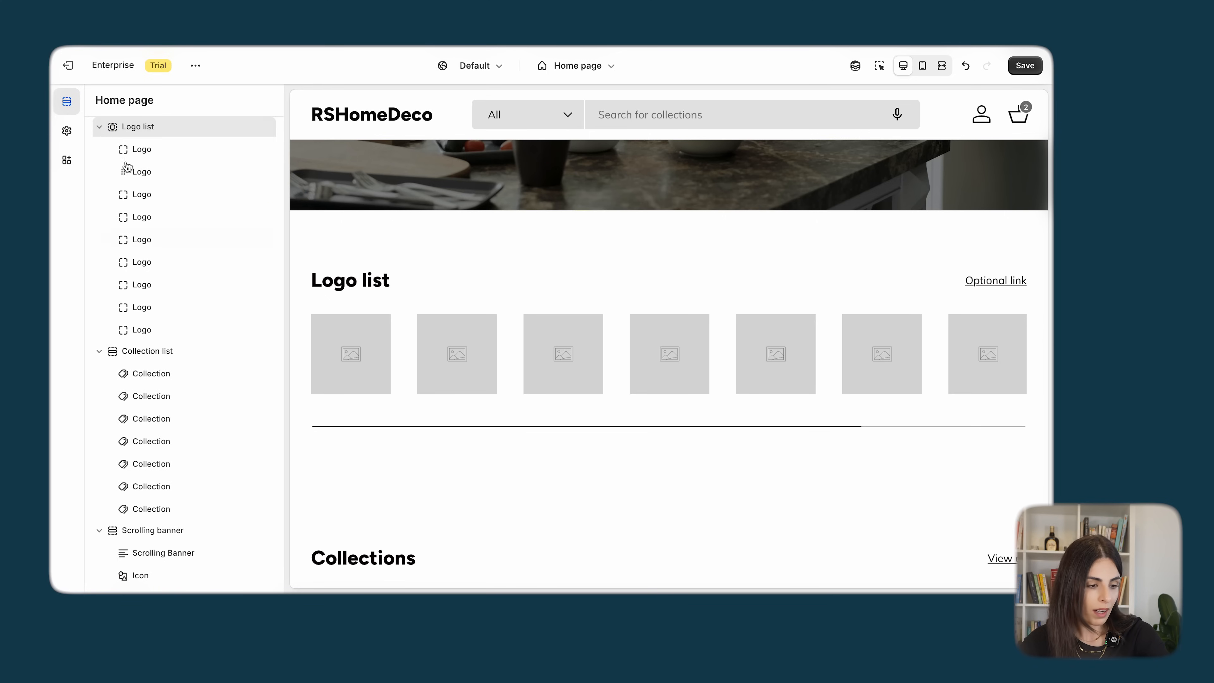
- Collapse the expanded template sections and move Featured collection directly below Logo list
{"action": "left_click", "coordinate": [97, 128]}
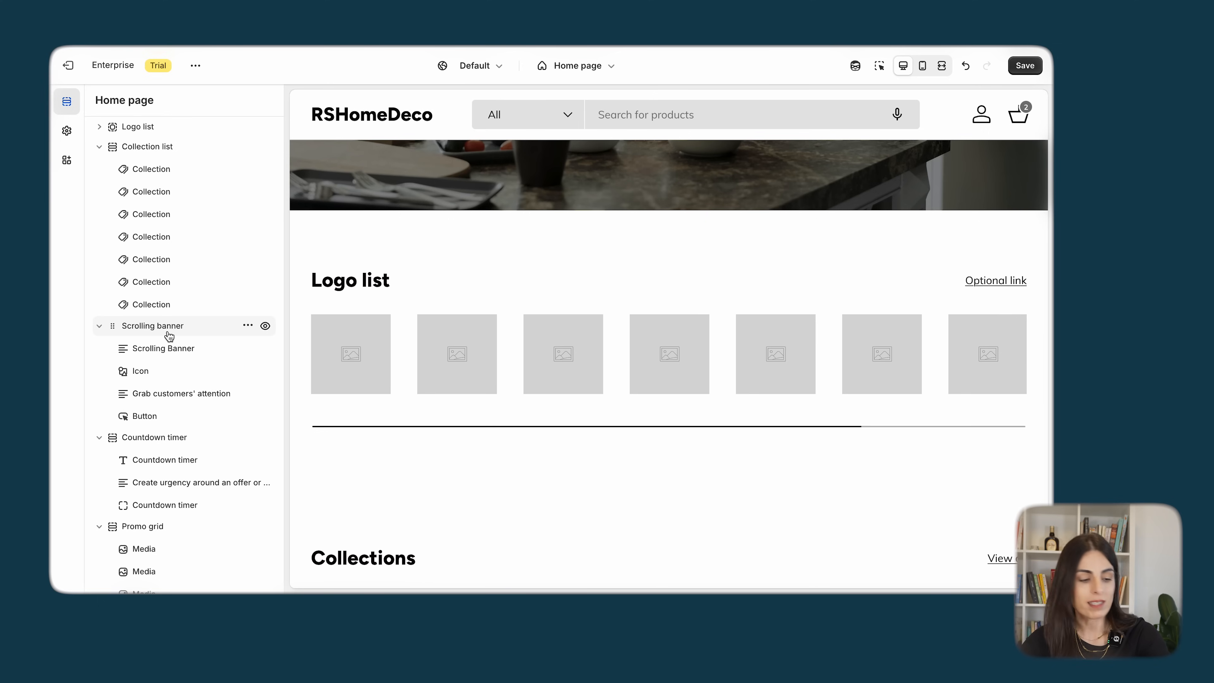
{"action": "scroll", "coordinate": [174, 407], "scroll_direction": "down", "scroll_amount": 3}
{"action": "scroll", "coordinate": [174, 407], "scroll_direction": "up", "scroll_amount": 4}
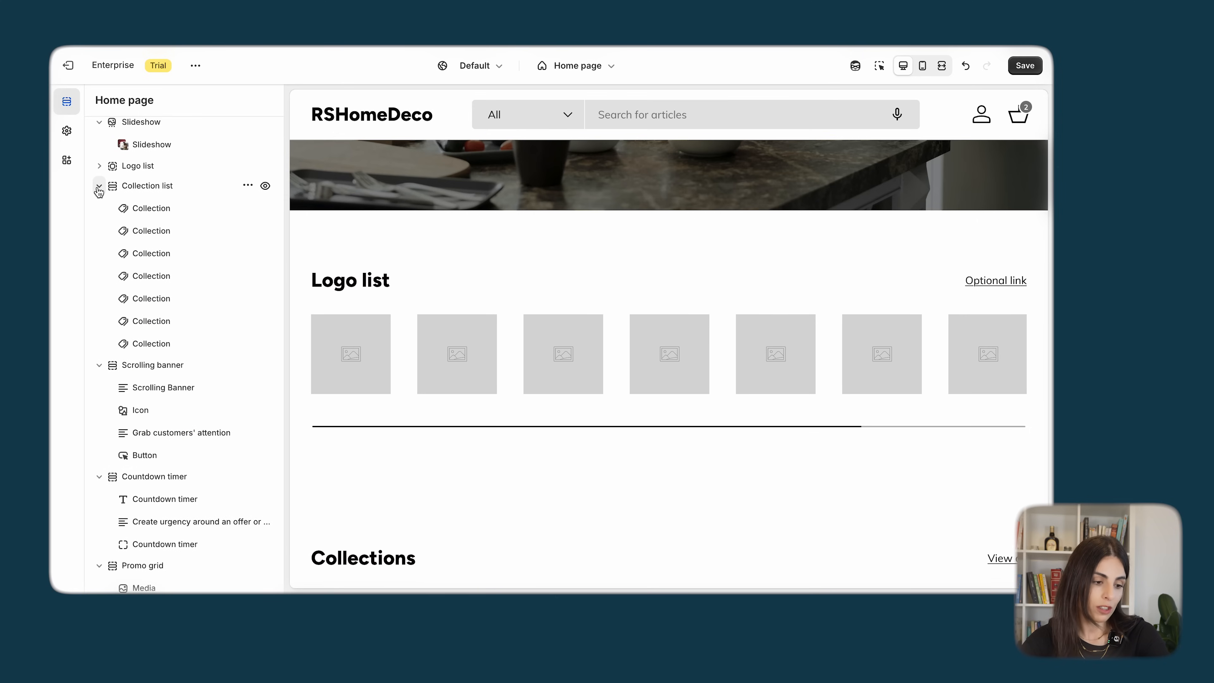
{"action": "left_click", "coordinate": [99, 186]}
{"action": "left_click", "coordinate": [99, 207]}
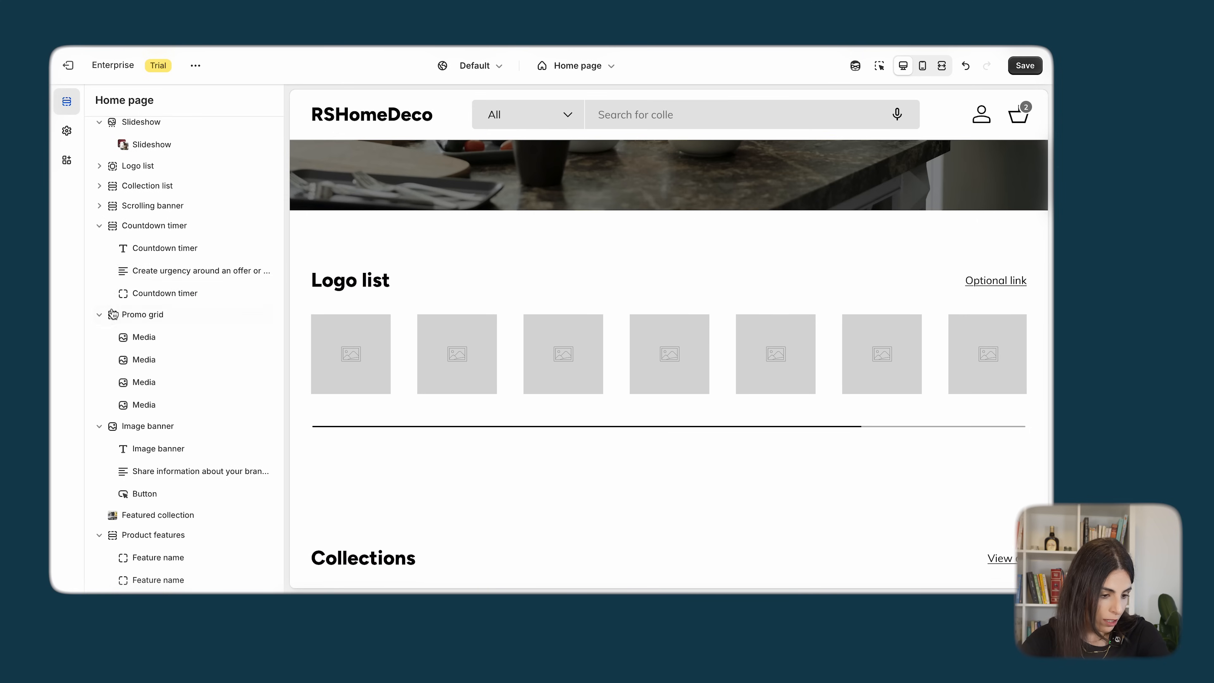
{"action": "left_click", "coordinate": [99, 314]}
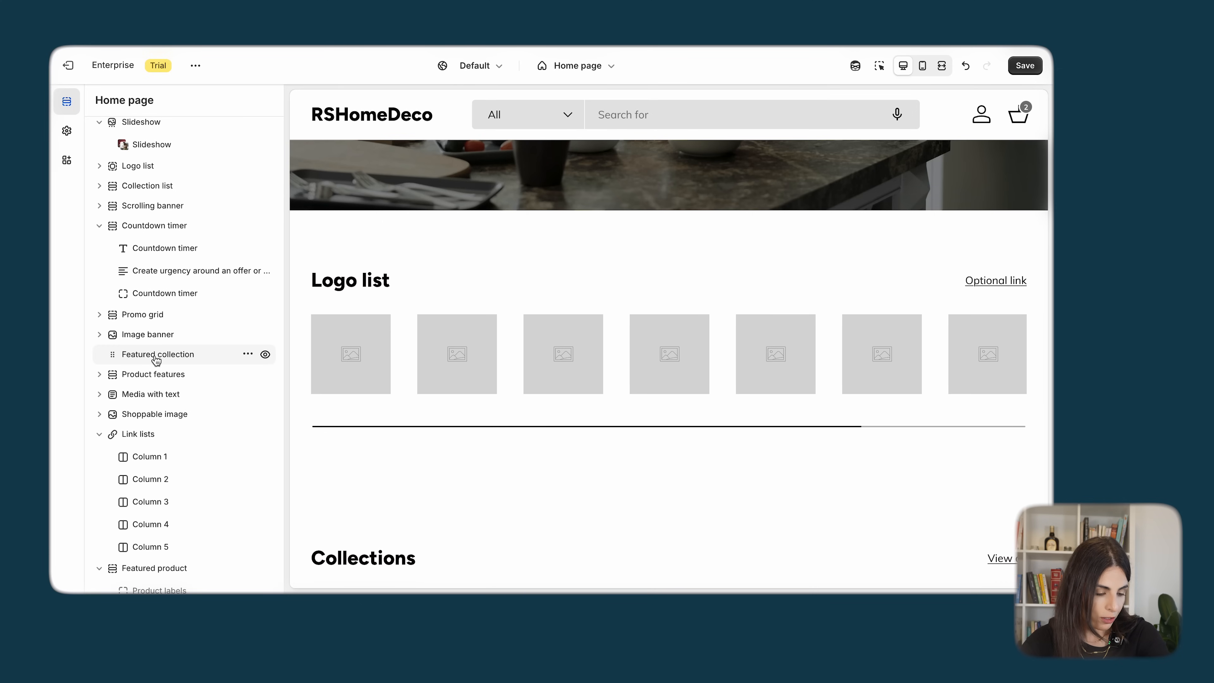
{"action": "left_click_drag", "start_coordinate": [114, 358], "coordinate": [150, 302]}
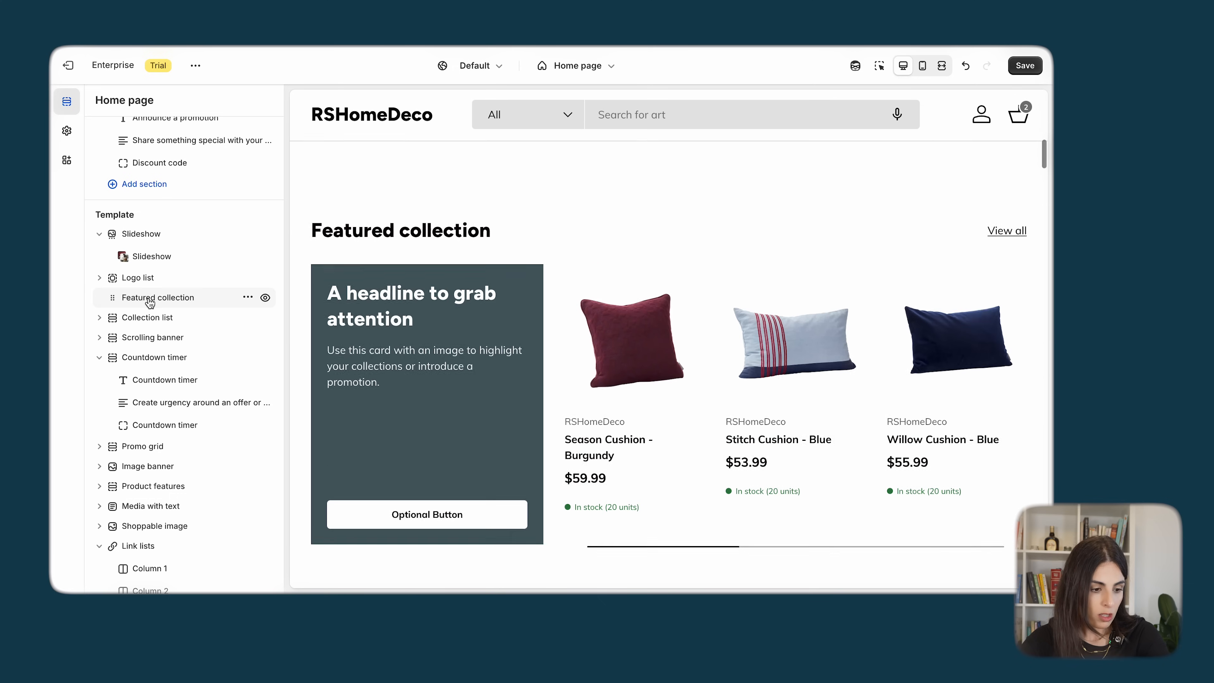
- Set the Featured collection section's heading to "Our Bestsellers"
{"action": "left_click", "coordinate": [149, 302]}
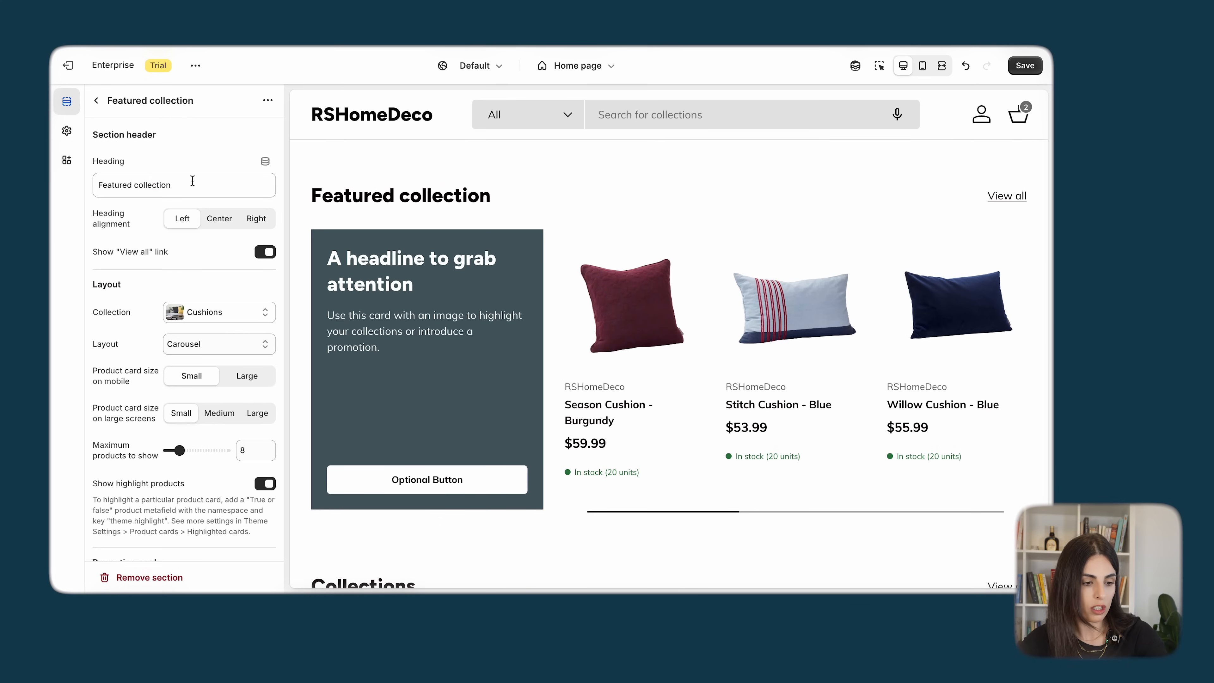
{"action": "left_click_drag", "start_coordinate": [192, 181], "coordinate": [79, 185]}
{"action": "type", "text": "Our "}
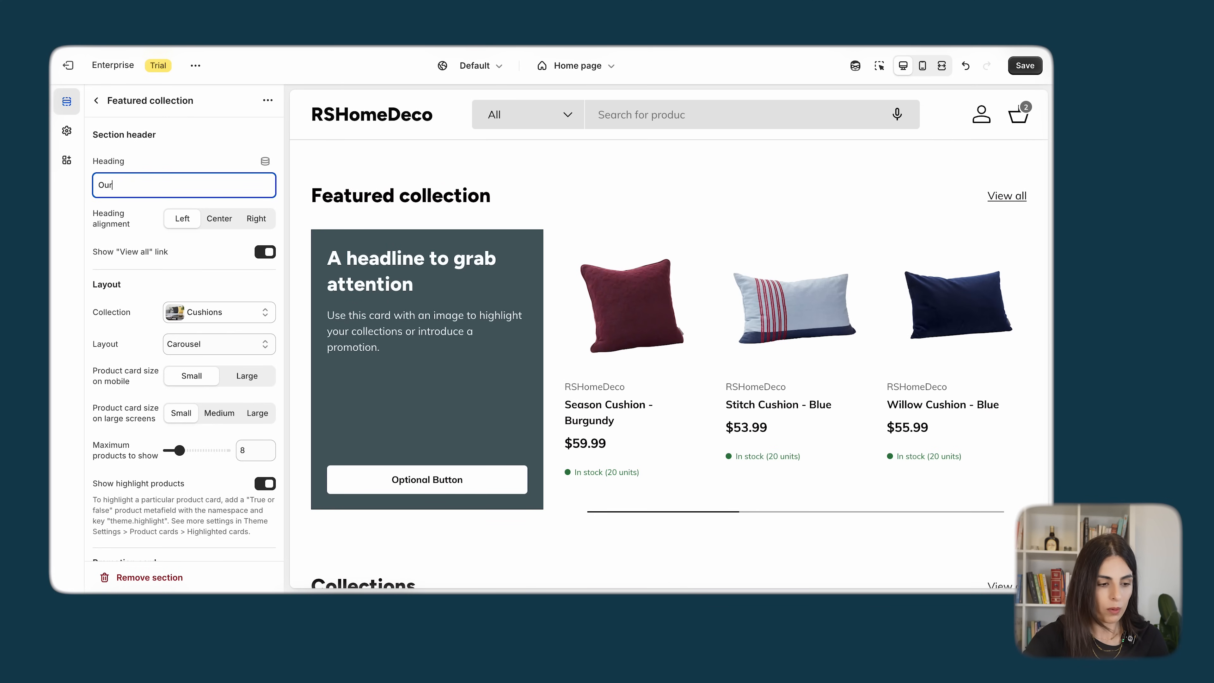
{"action": "type", "text": "Bestsel"}
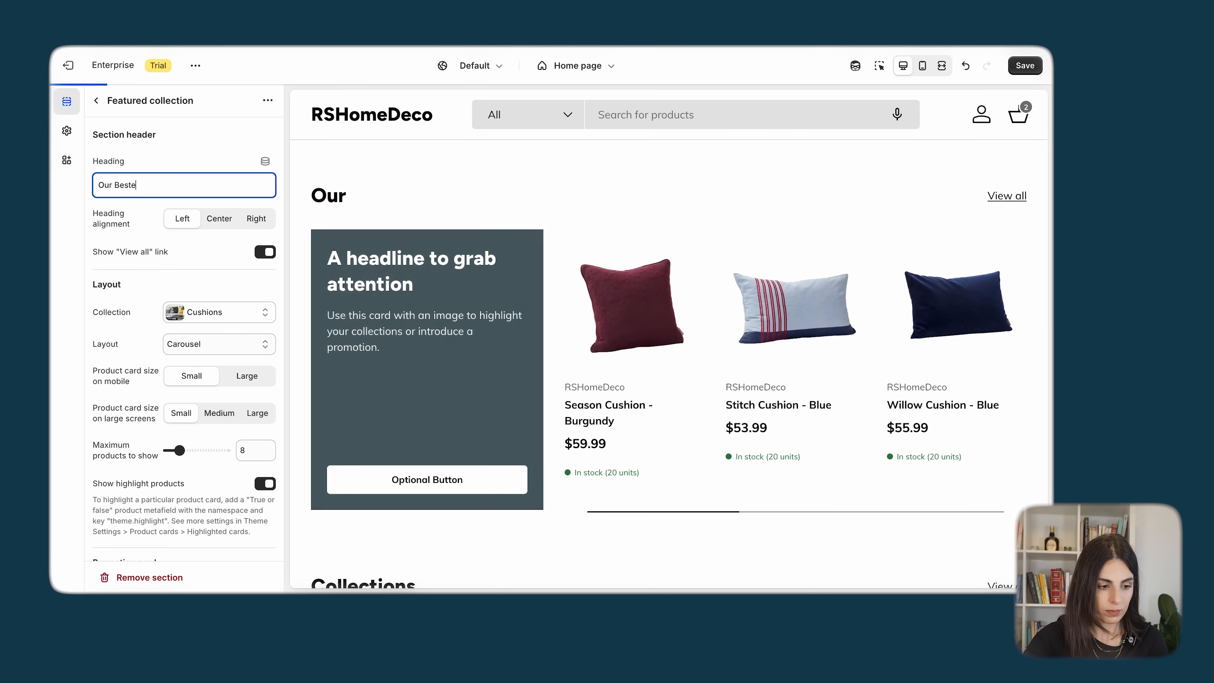
{"action": "type", "text": "lers"}
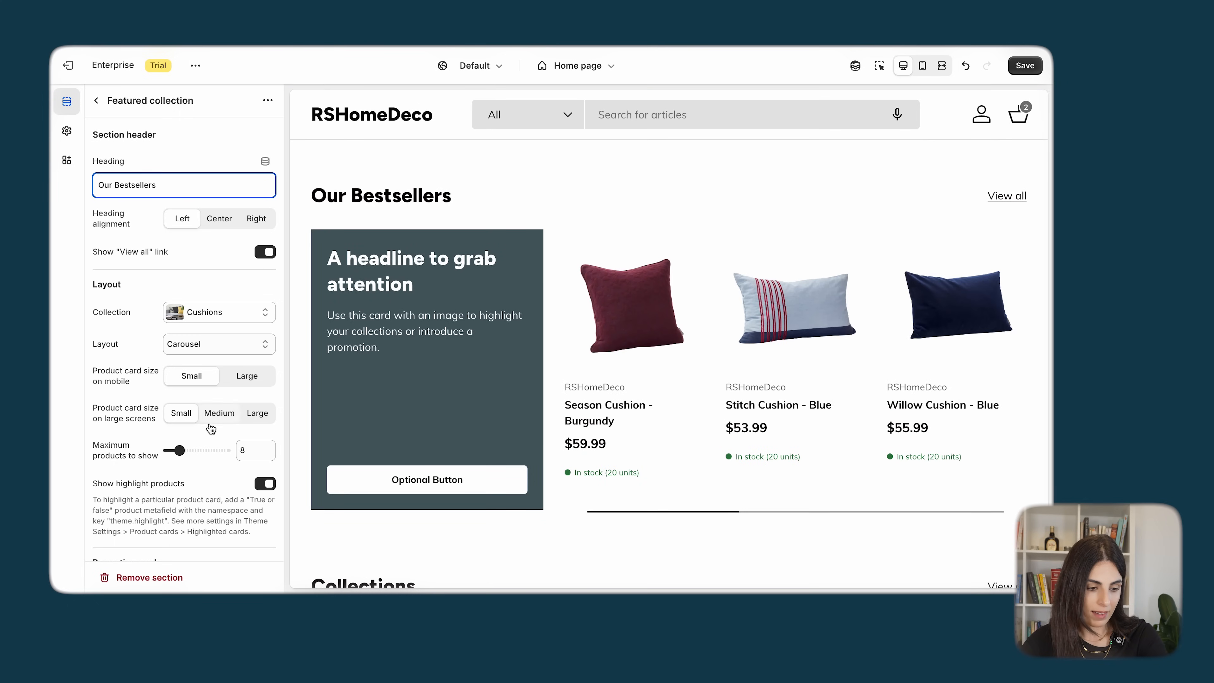
- Check the options for replacing the collection, try the Grid layout in the preview and restore the Carousel layout
{"action": "scroll", "coordinate": [210, 422], "scroll_direction": "down", "scroll_amount": 3}
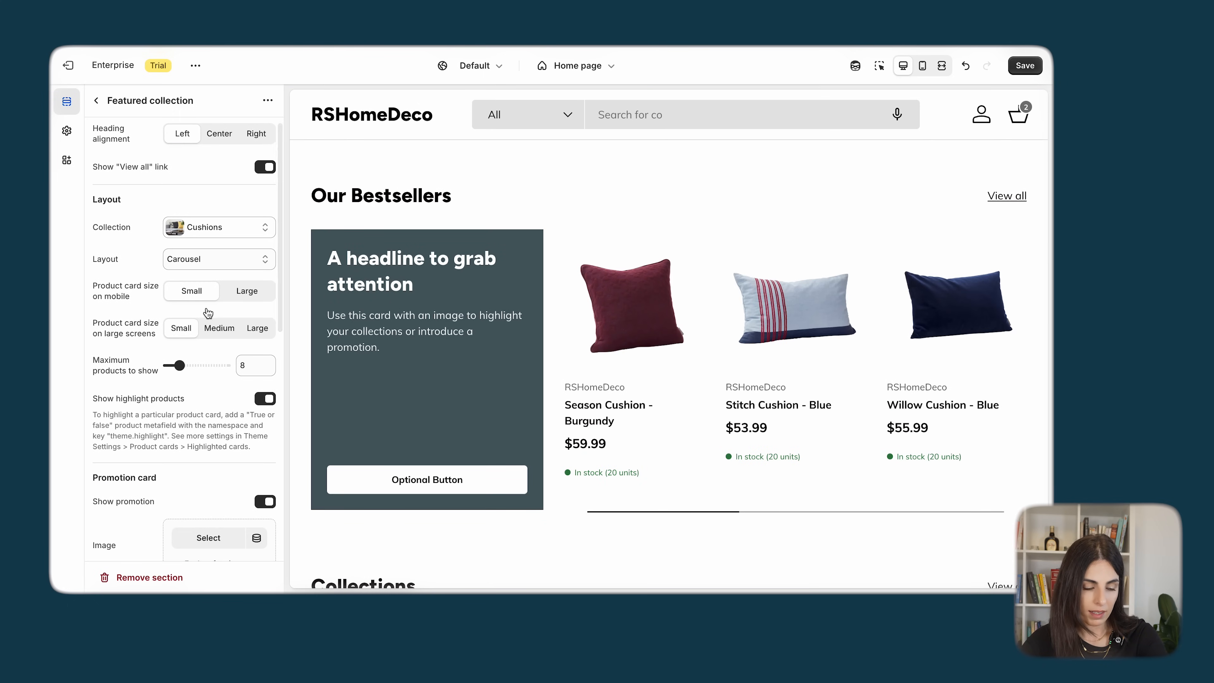
{"action": "left_click", "coordinate": [209, 233]}
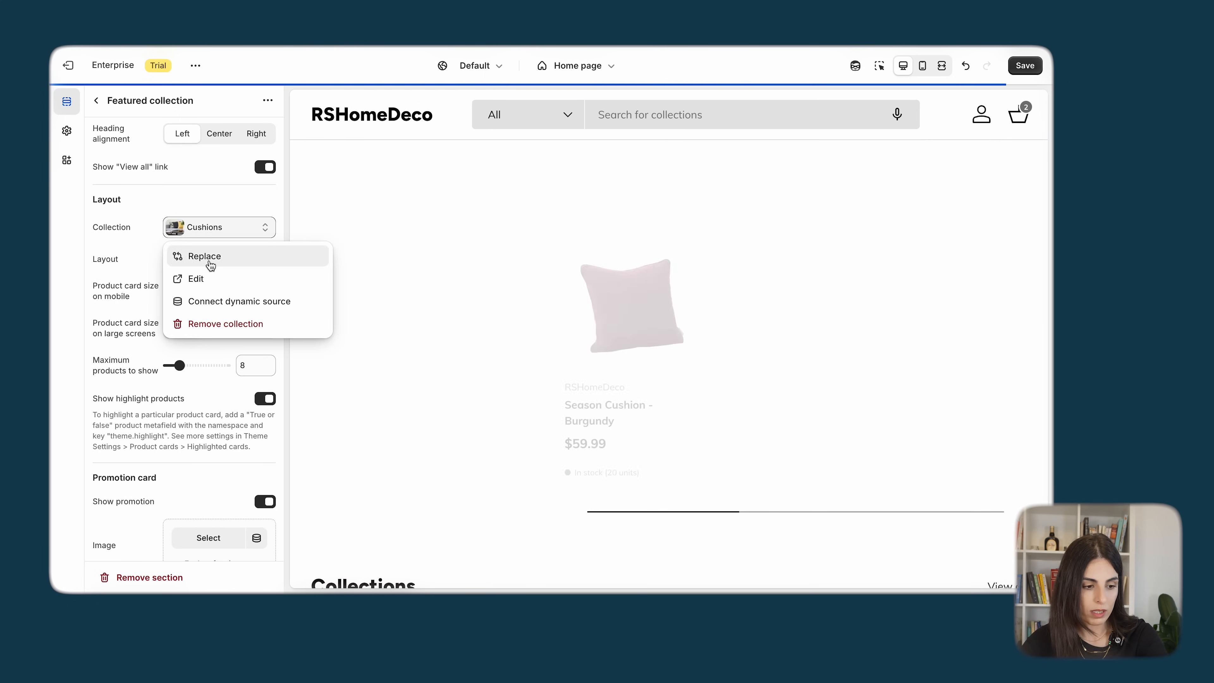
{"action": "left_click", "coordinate": [141, 249]}
{"action": "left_click", "coordinate": [202, 258]}
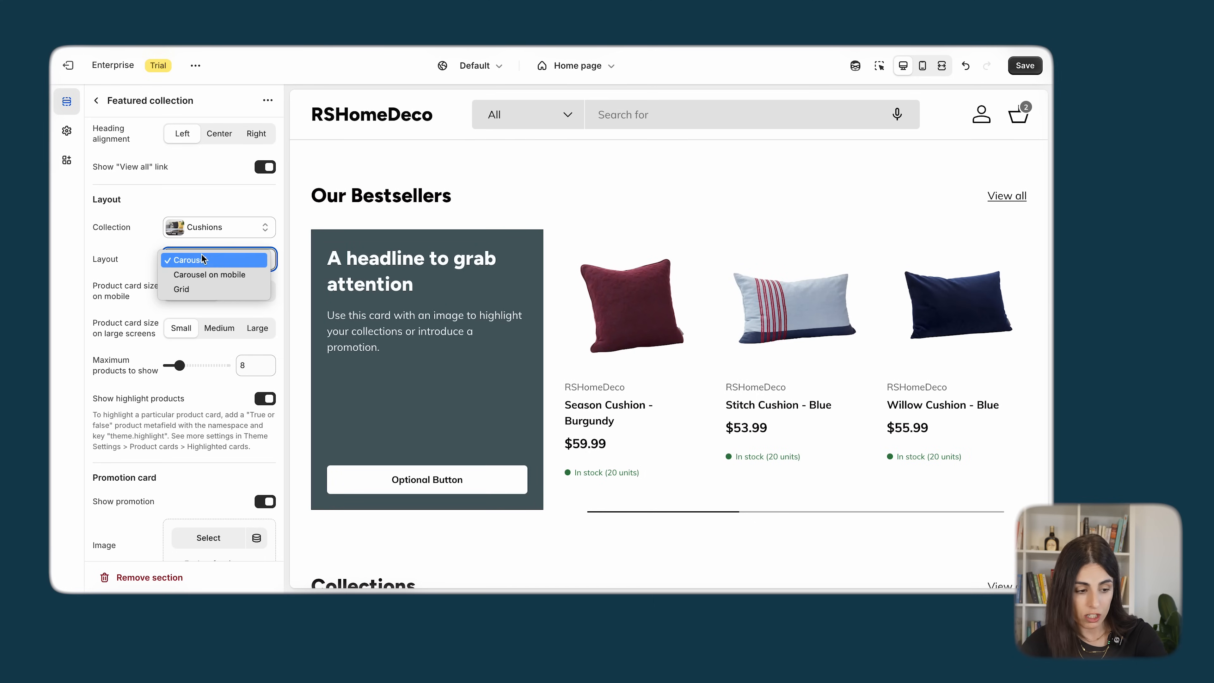
{"action": "left_click", "coordinate": [228, 289]}
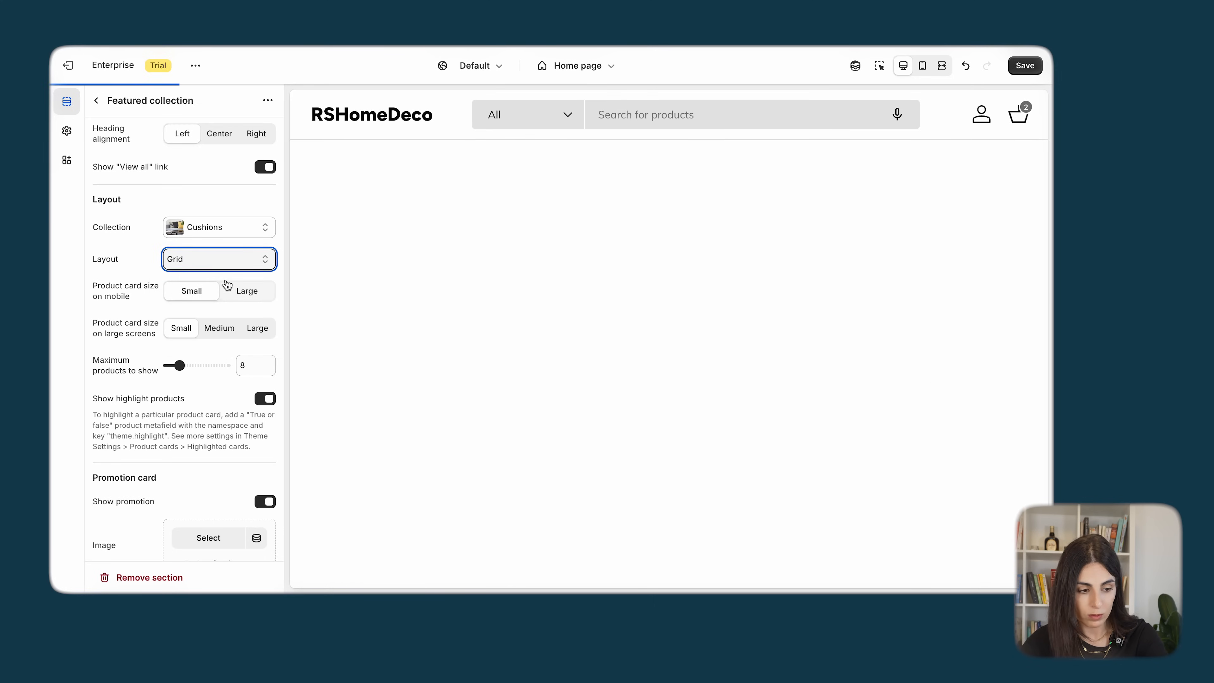
{"action": "scroll", "coordinate": [655, 379], "scroll_direction": "down", "scroll_amount": 5}
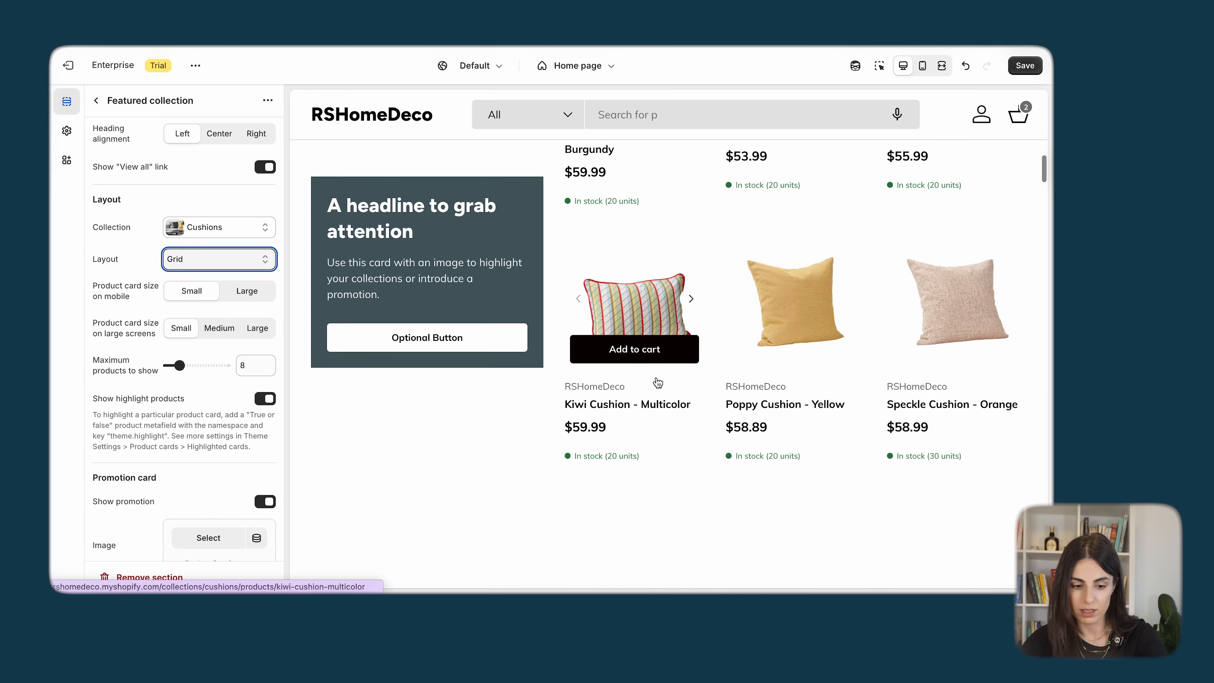
{"action": "scroll", "coordinate": [657, 381], "scroll_direction": "up", "scroll_amount": 5}
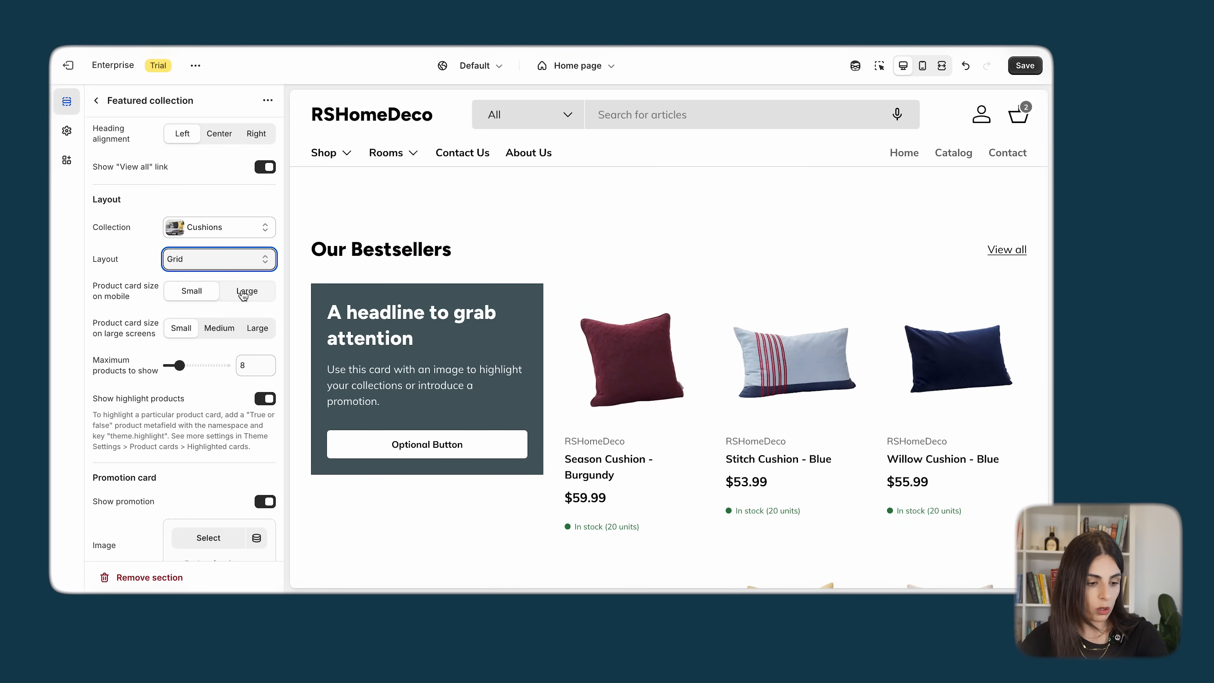
{"action": "left_click", "coordinate": [234, 262]}
{"action": "left_click", "coordinate": [217, 230]}
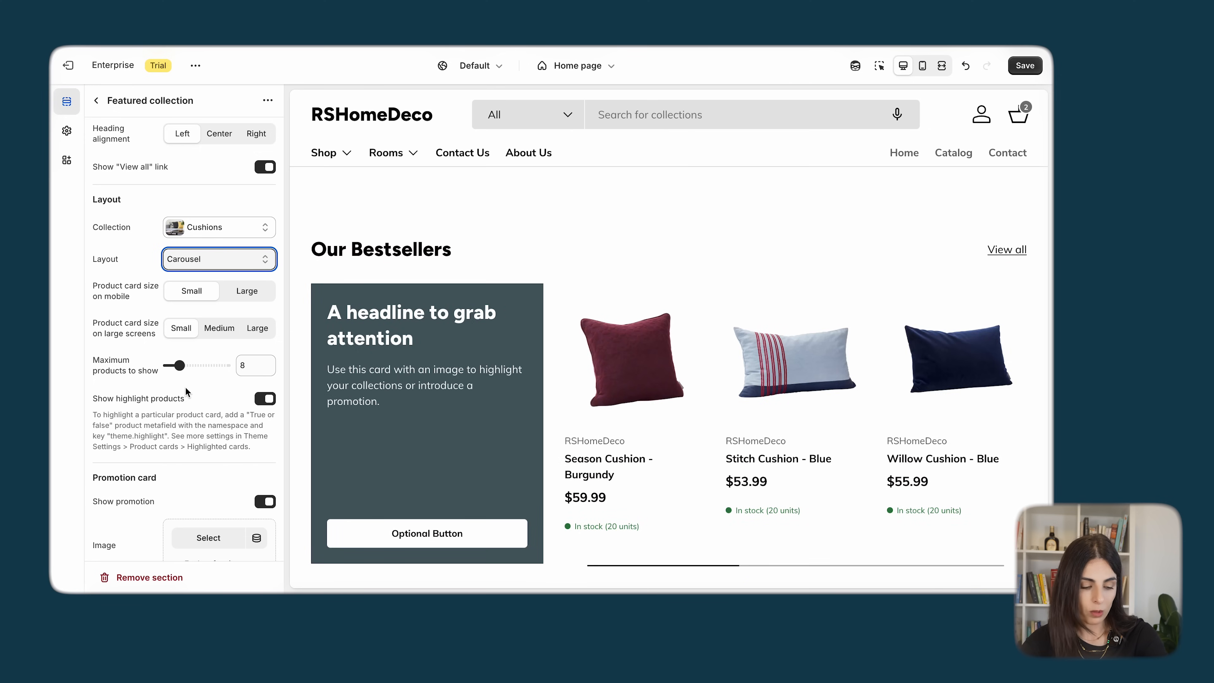
{"action": "scroll", "coordinate": [185, 391], "scroll_direction": "down", "scroll_amount": 4}
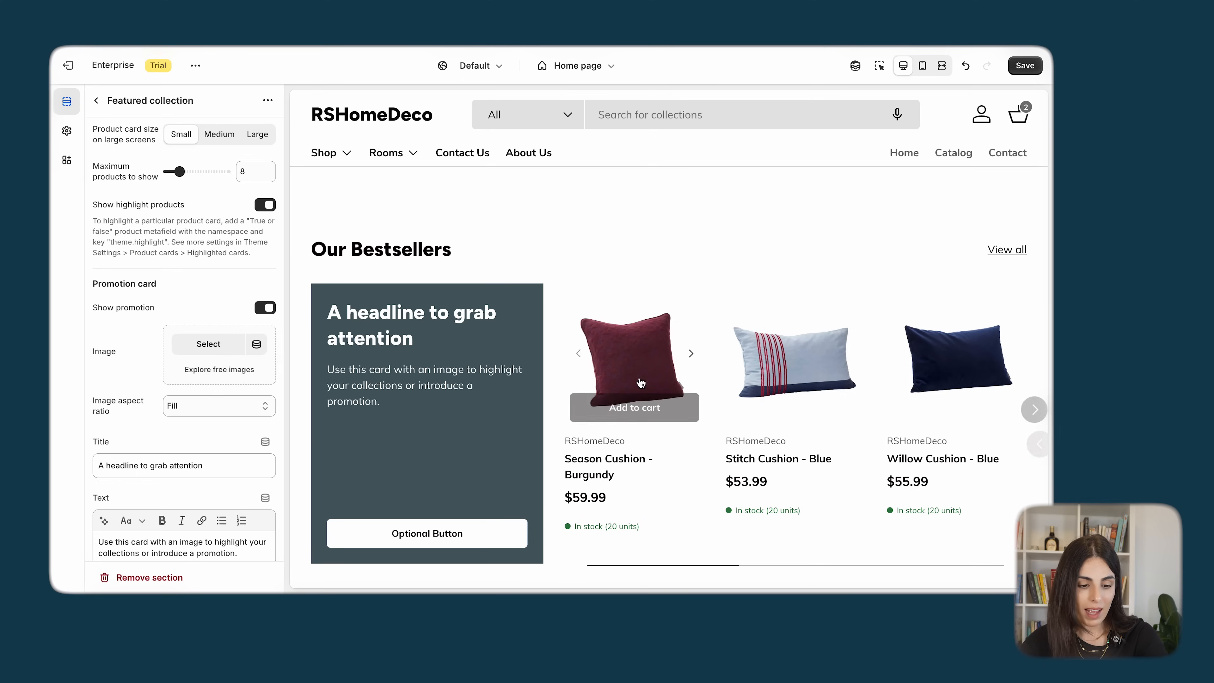
{"action": "left_click", "coordinate": [210, 344]}
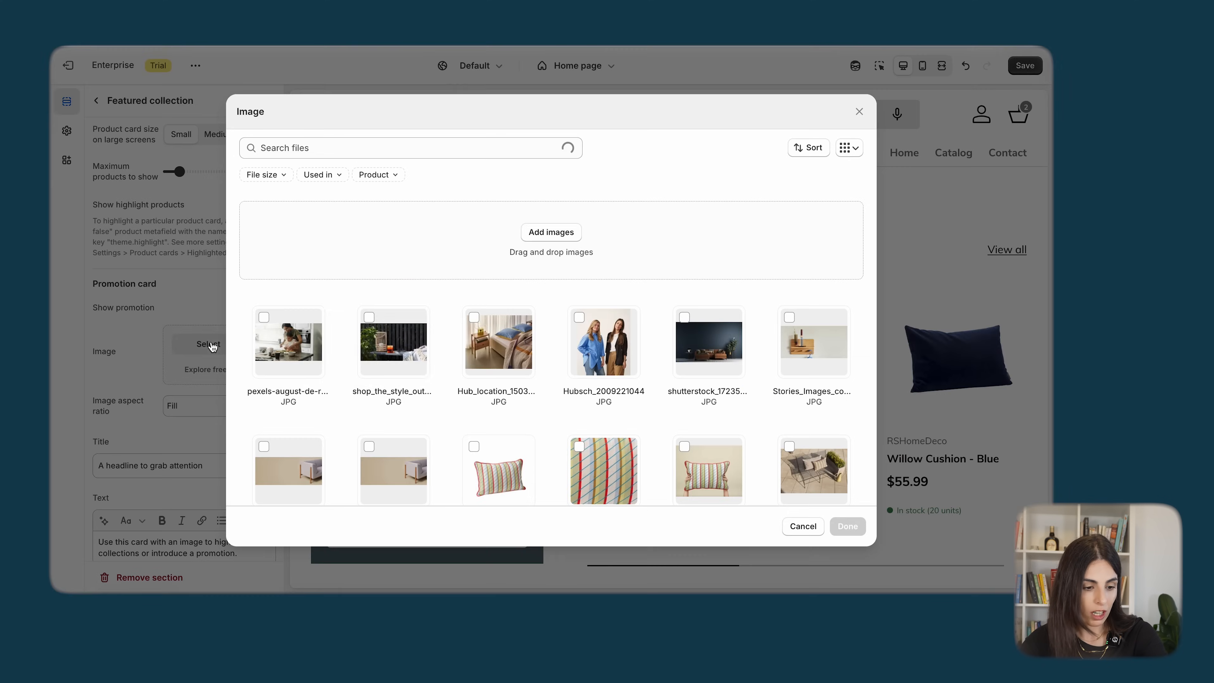
{"action": "left_click", "coordinate": [601, 354]}
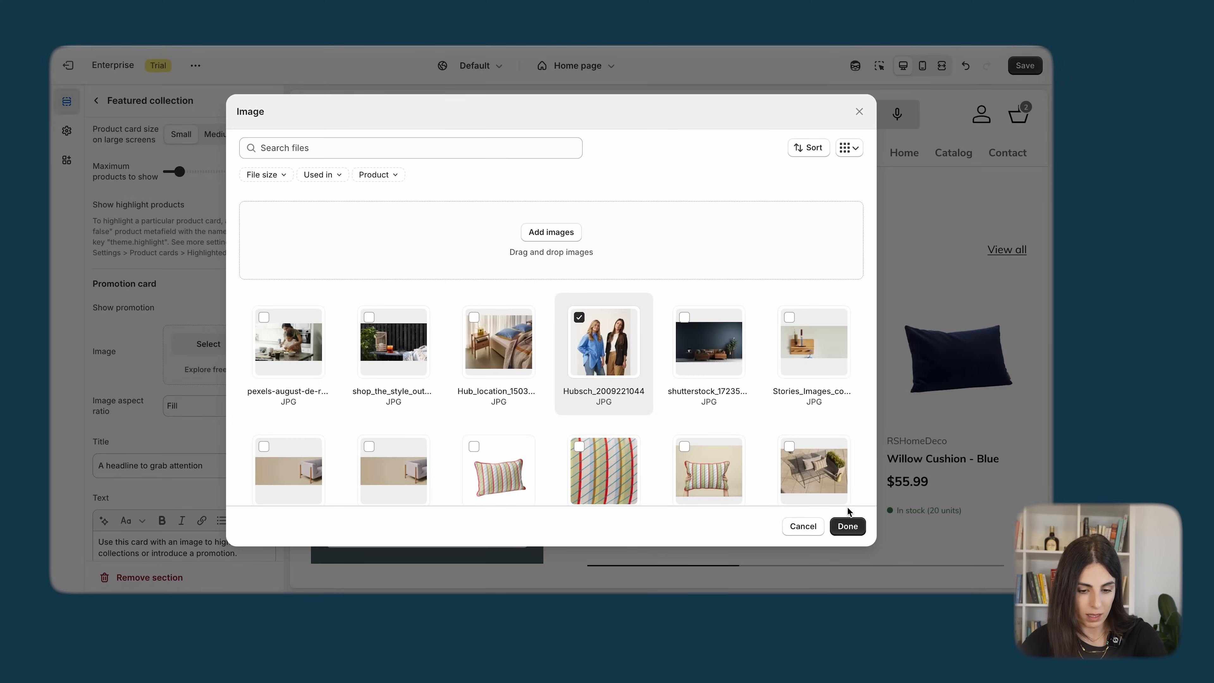
{"action": "left_click", "coordinate": [847, 526]}
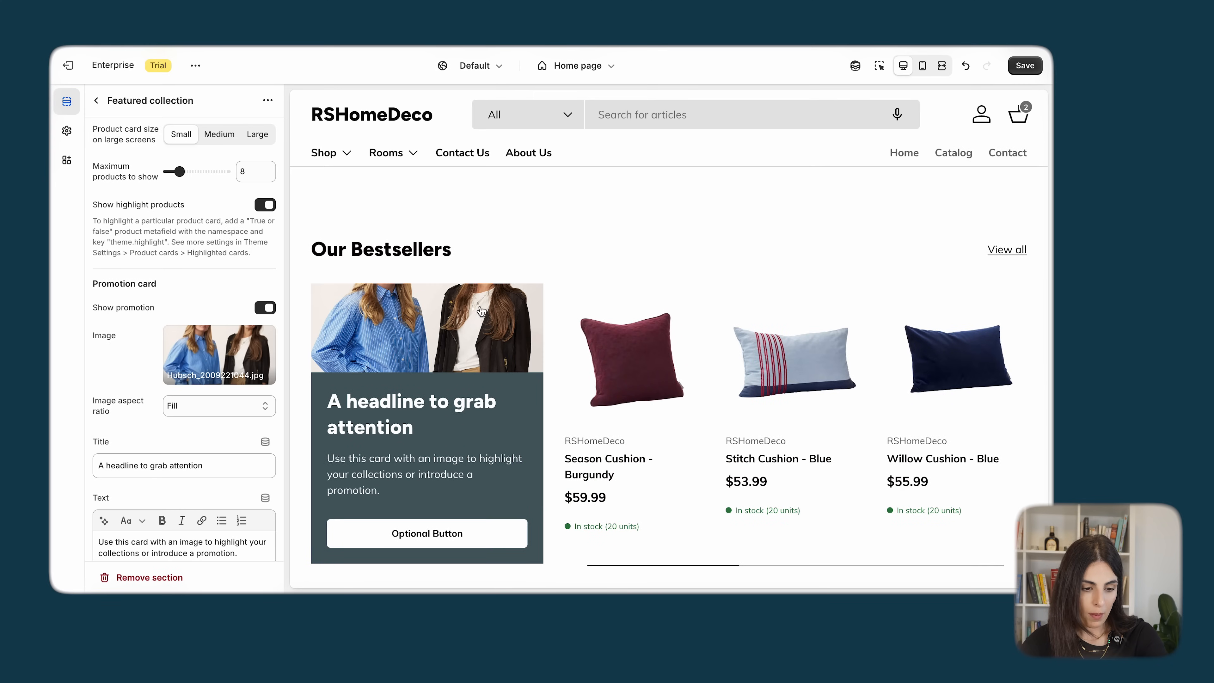
{"action": "scroll", "coordinate": [221, 470], "scroll_direction": "down", "scroll_amount": 4}
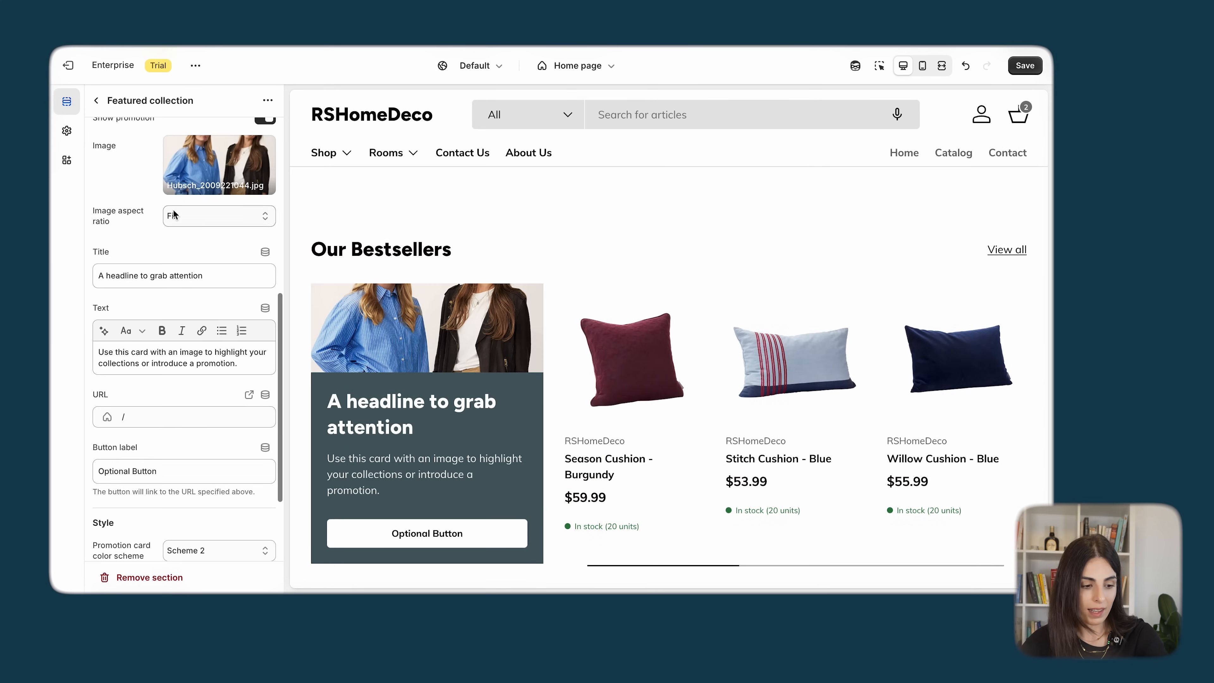
{"action": "scroll", "coordinate": [147, 401], "scroll_direction": "up", "scroll_amount": 1}
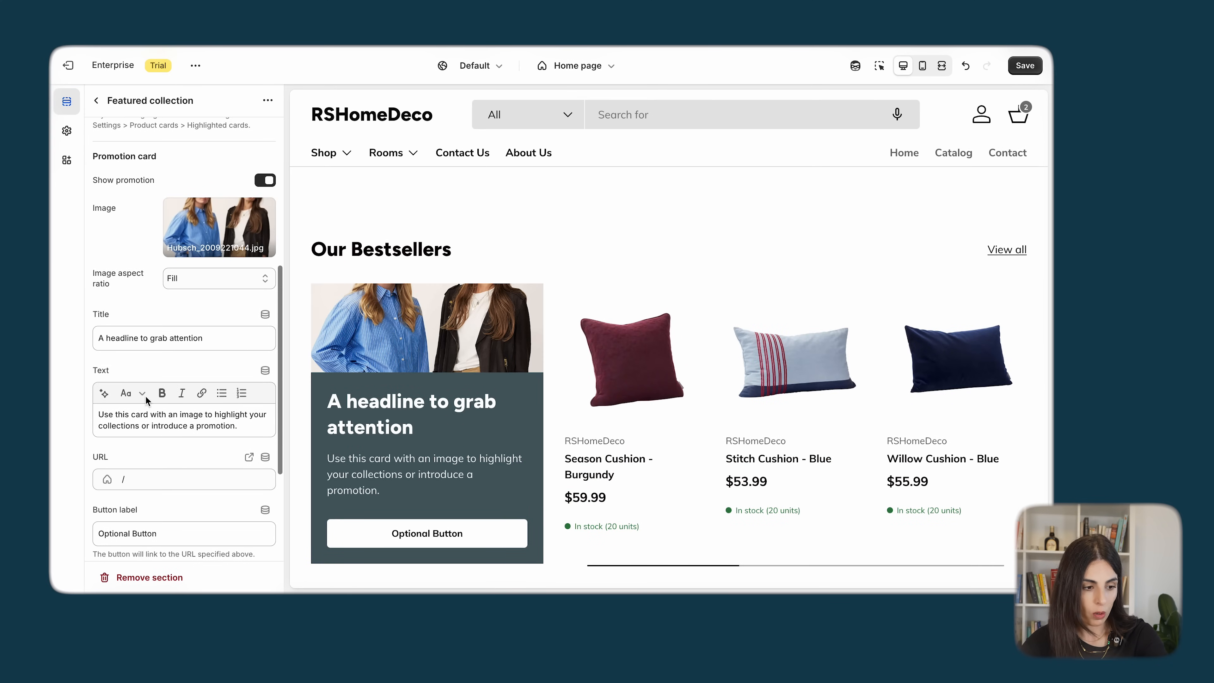
- Try the Featured collection section without its promotion card and turn the card back on
{"action": "left_click", "coordinate": [266, 181]}
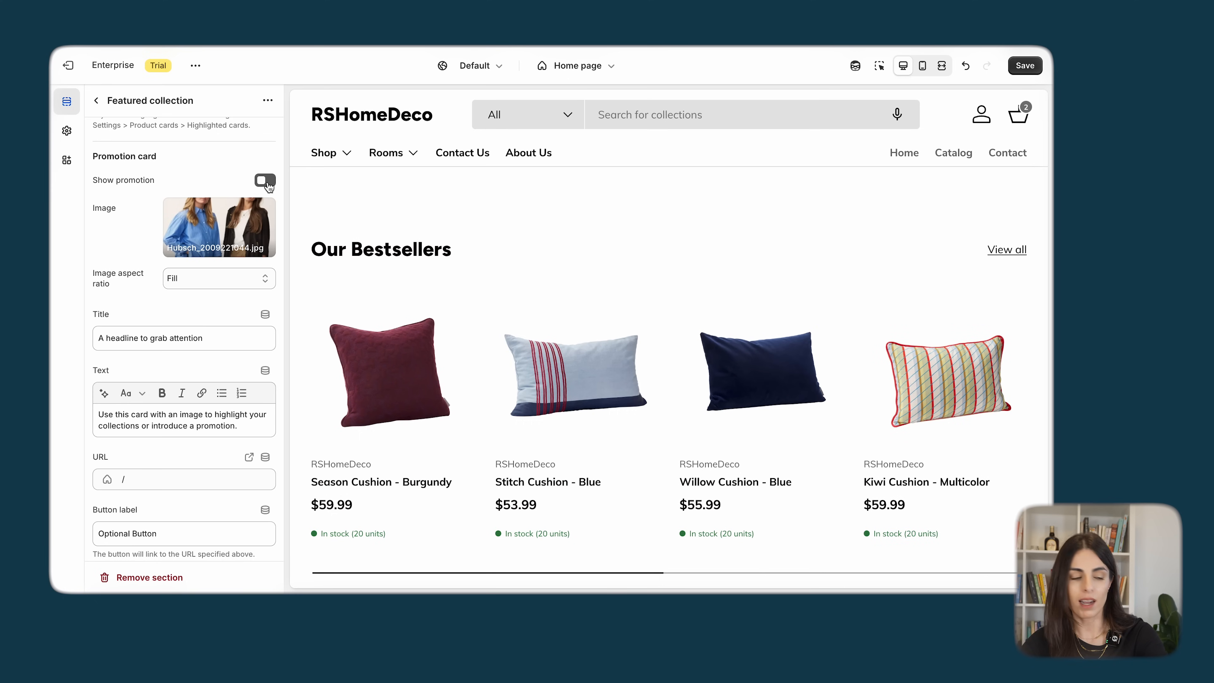
{"action": "scroll", "coordinate": [218, 319], "scroll_direction": "down", "scroll_amount": 4}
{"action": "scroll", "coordinate": [218, 319], "scroll_direction": "up", "scroll_amount": 3}
{"action": "scroll", "coordinate": [239, 378], "scroll_direction": "down", "scroll_amount": 2}
{"action": "left_click", "coordinate": [266, 440]}
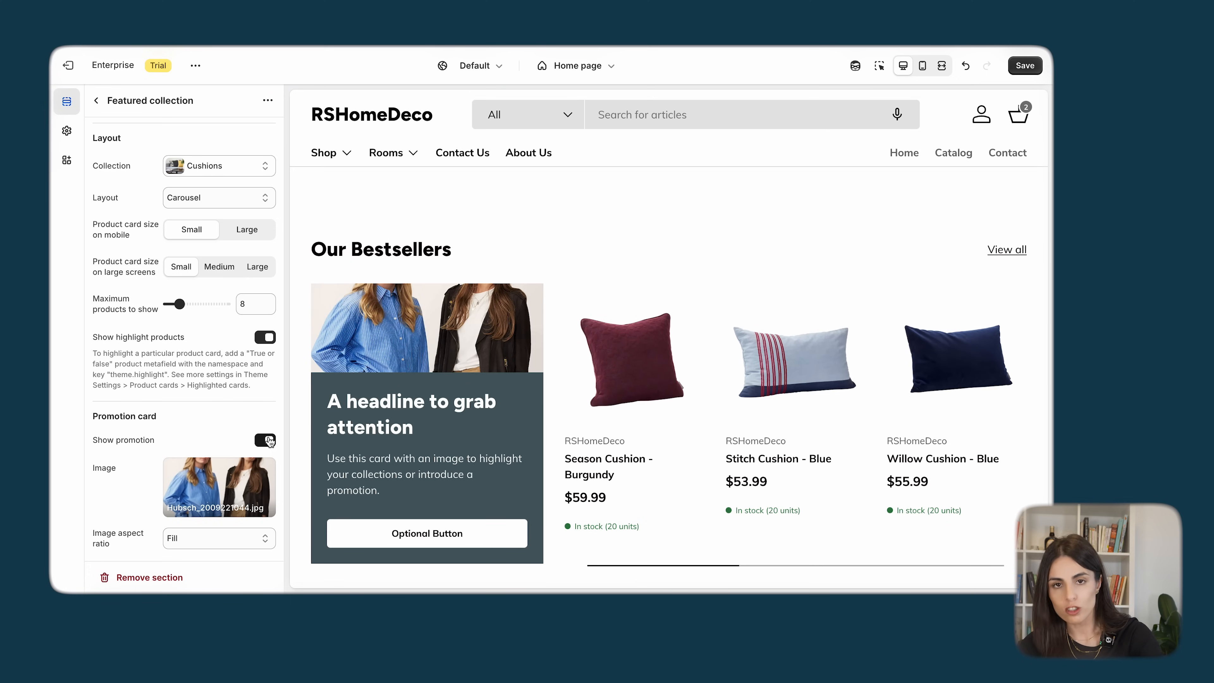
{"action": "left_click", "coordinate": [96, 101]}
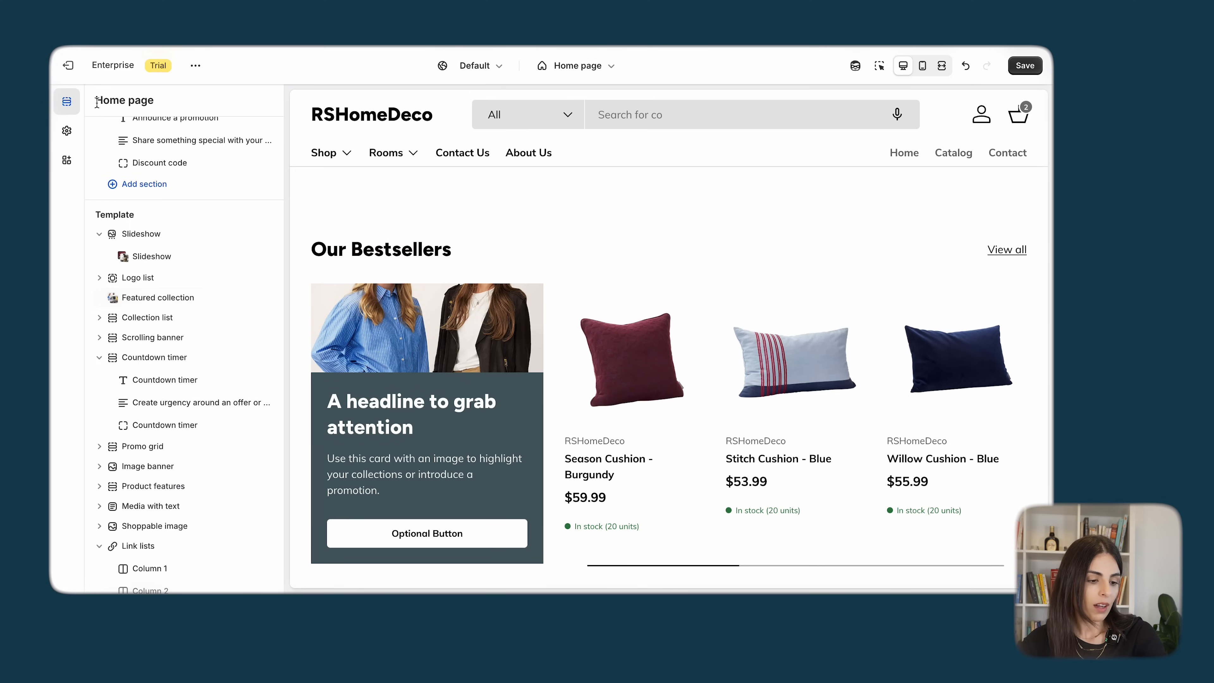
- Look over the Collection list section's settings and assign the Accessories and Candles collections to its first two blocks
{"action": "left_click", "coordinate": [142, 317]}
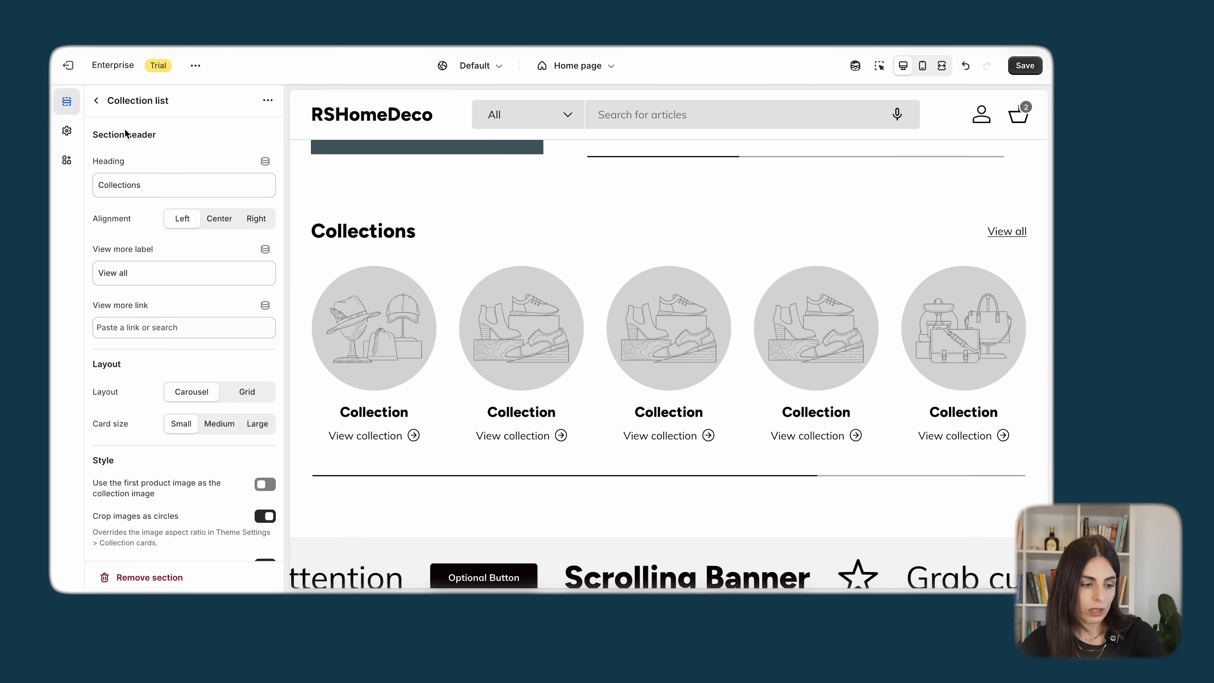
{"action": "scroll", "coordinate": [152, 444], "scroll_direction": "down", "scroll_amount": 3}
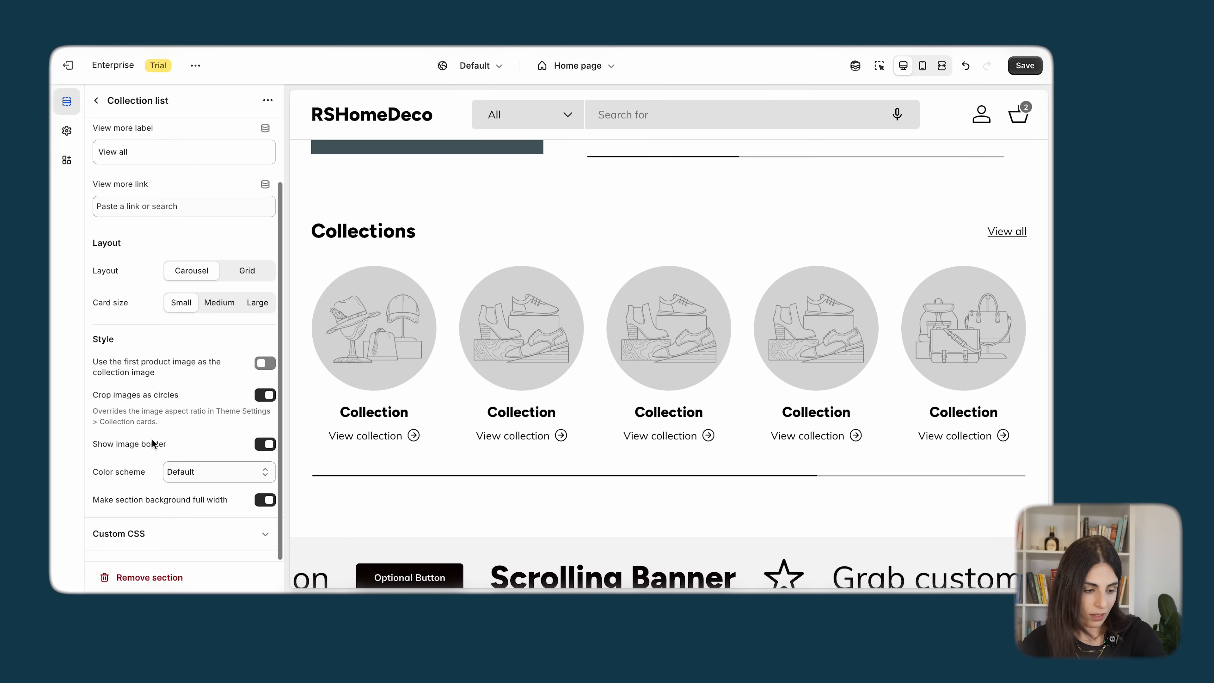
{"action": "scroll", "coordinate": [151, 441], "scroll_direction": "up", "scroll_amount": 2}
{"action": "left_click", "coordinate": [96, 100]}
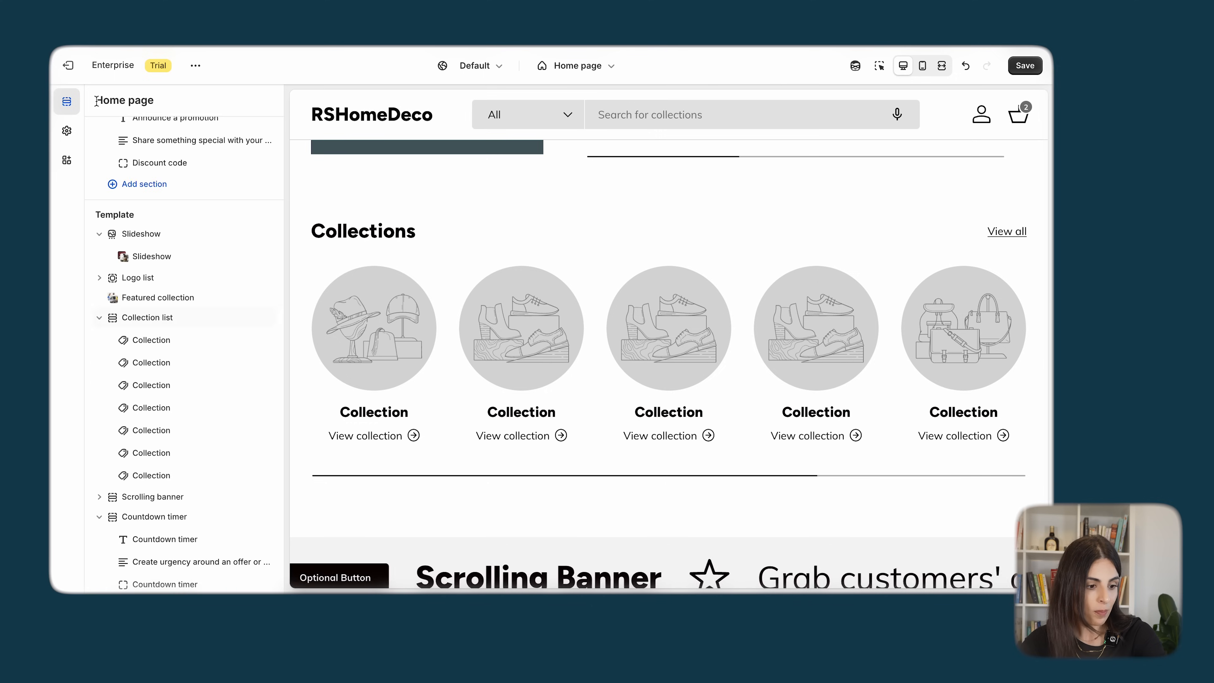
{"action": "left_click", "coordinate": [151, 340]}
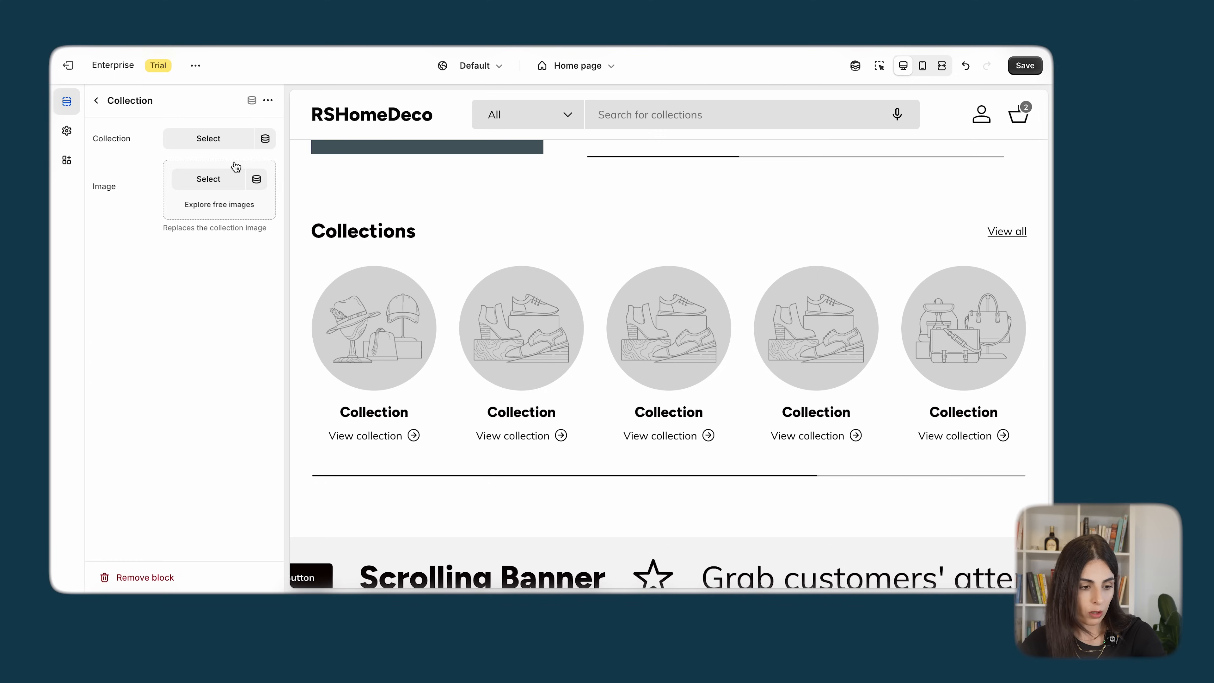
{"action": "left_click", "coordinate": [219, 140]}
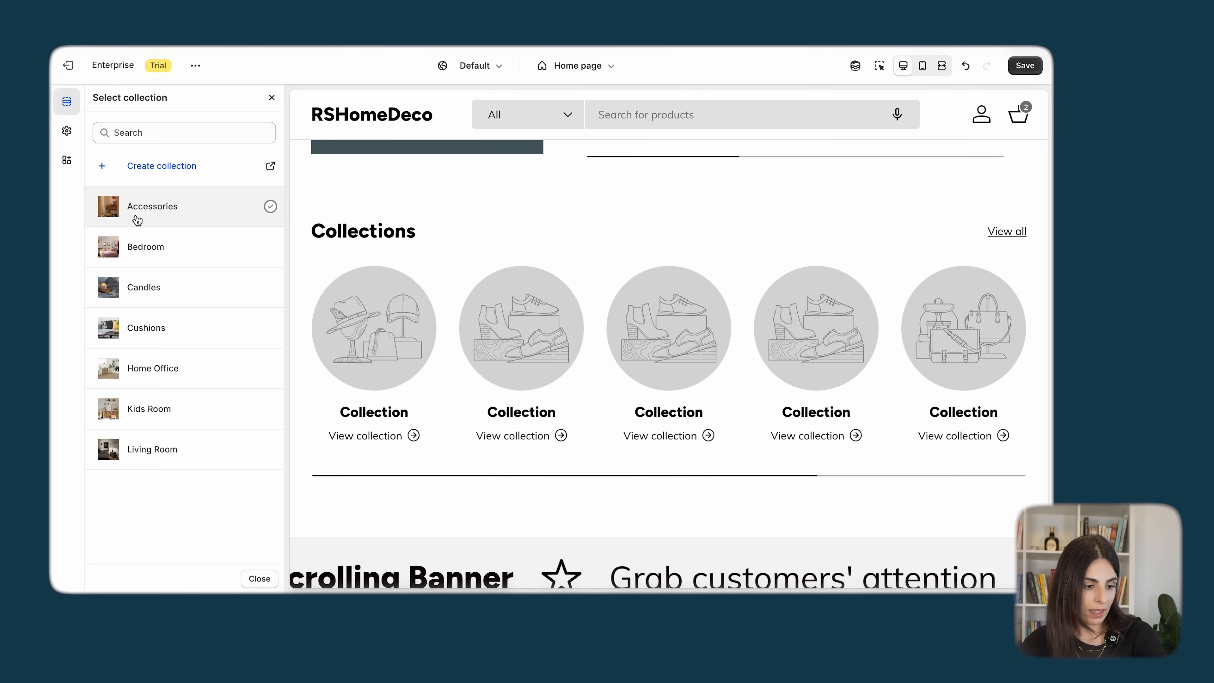
{"action": "left_click", "coordinate": [136, 209]}
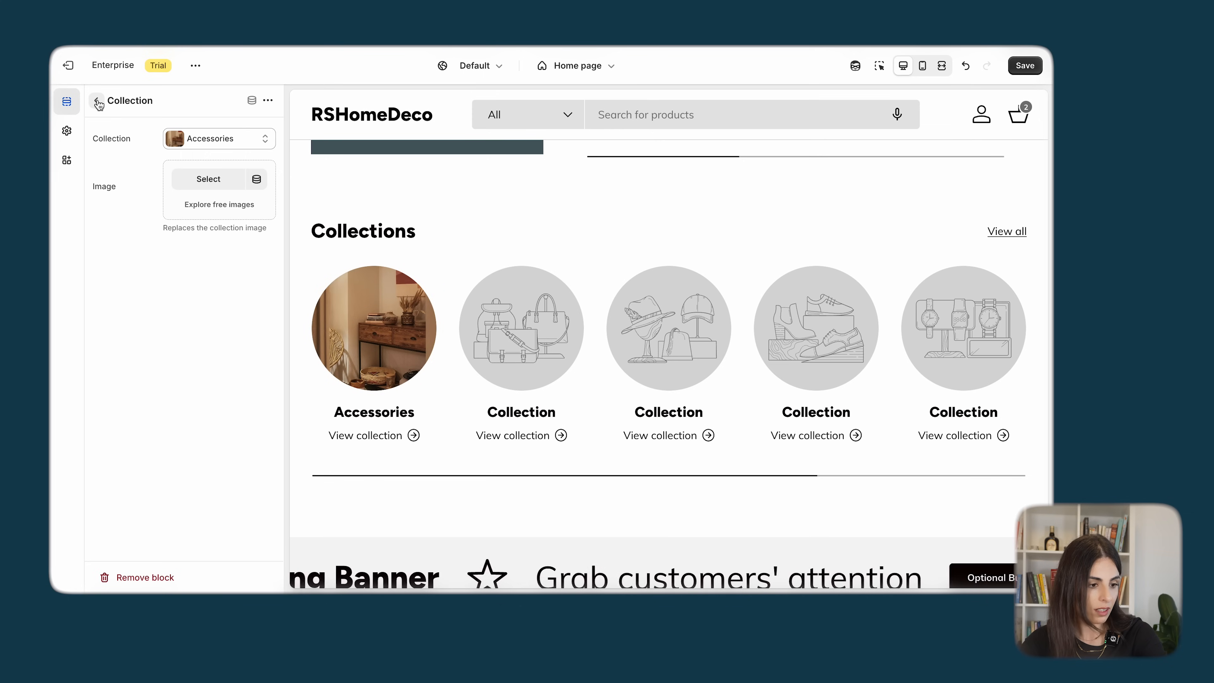
{"action": "left_click", "coordinate": [97, 101]}
{"action": "left_click", "coordinate": [183, 363]}
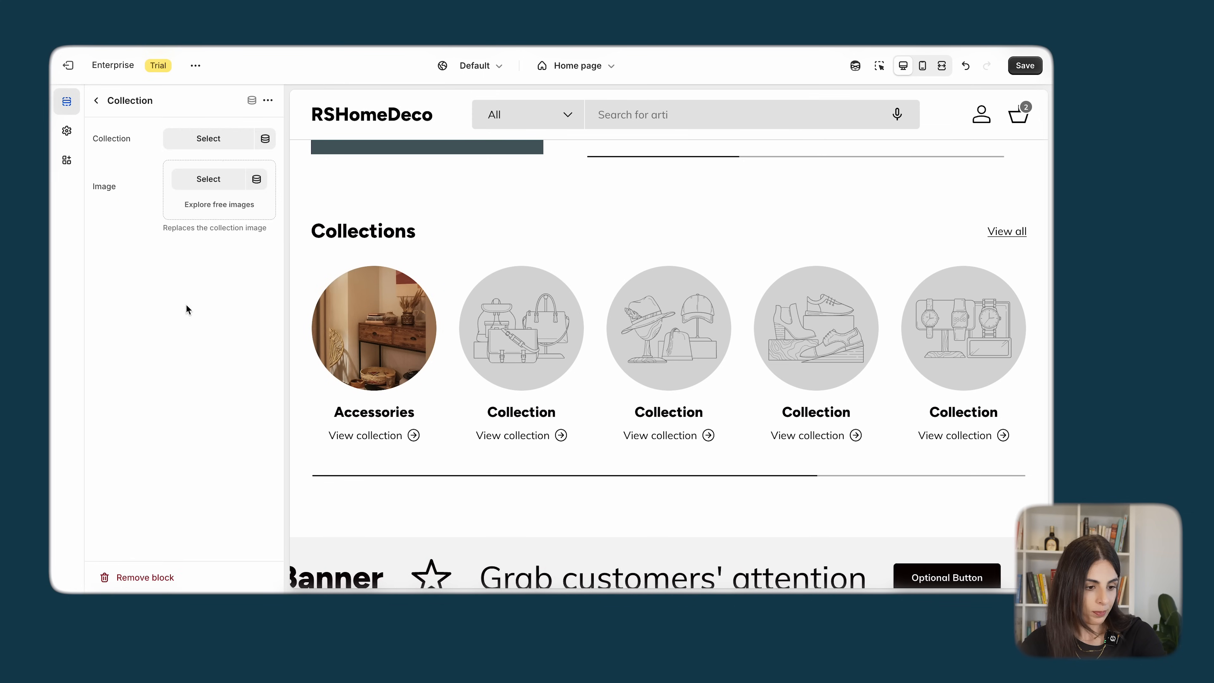
{"action": "left_click", "coordinate": [219, 139]}
{"action": "left_click", "coordinate": [178, 290]}
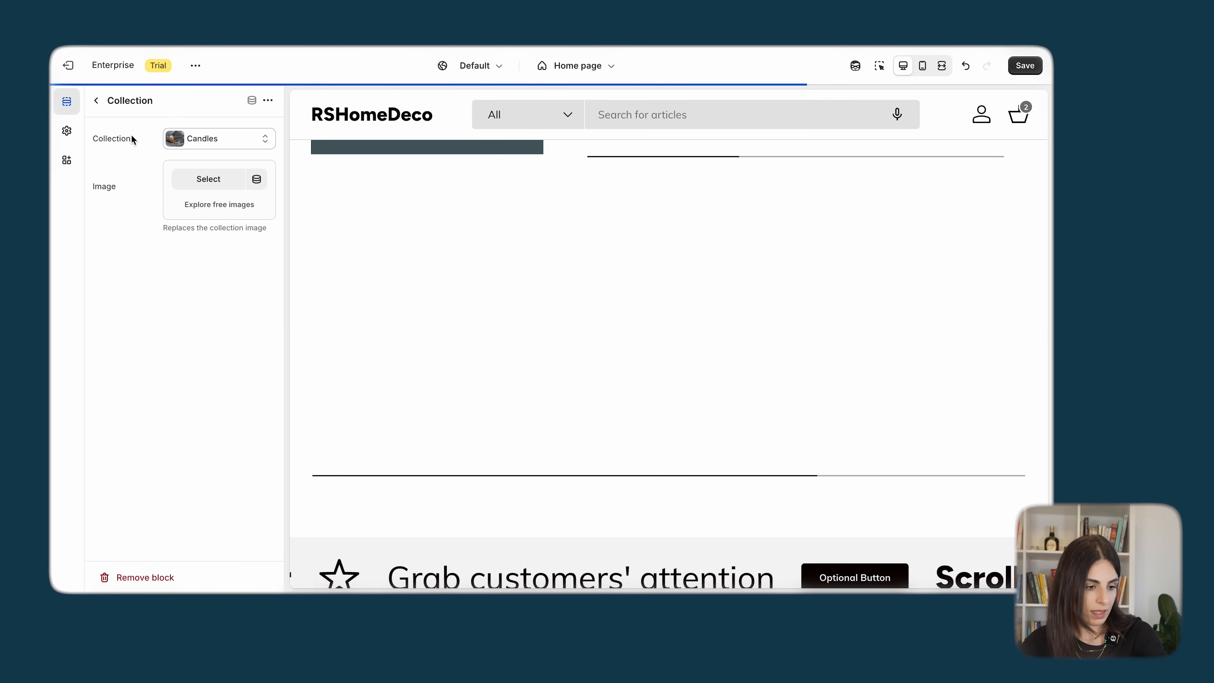
{"action": "left_click", "coordinate": [97, 102]}
- Assign the Home Office and Kids Room collections to the third and fourth blocks of the Collection list
{"action": "left_click", "coordinate": [154, 385]}
{"action": "left_click", "coordinate": [219, 138]}
{"action": "left_click", "coordinate": [180, 381]}
{"action": "left_click", "coordinate": [97, 101]}
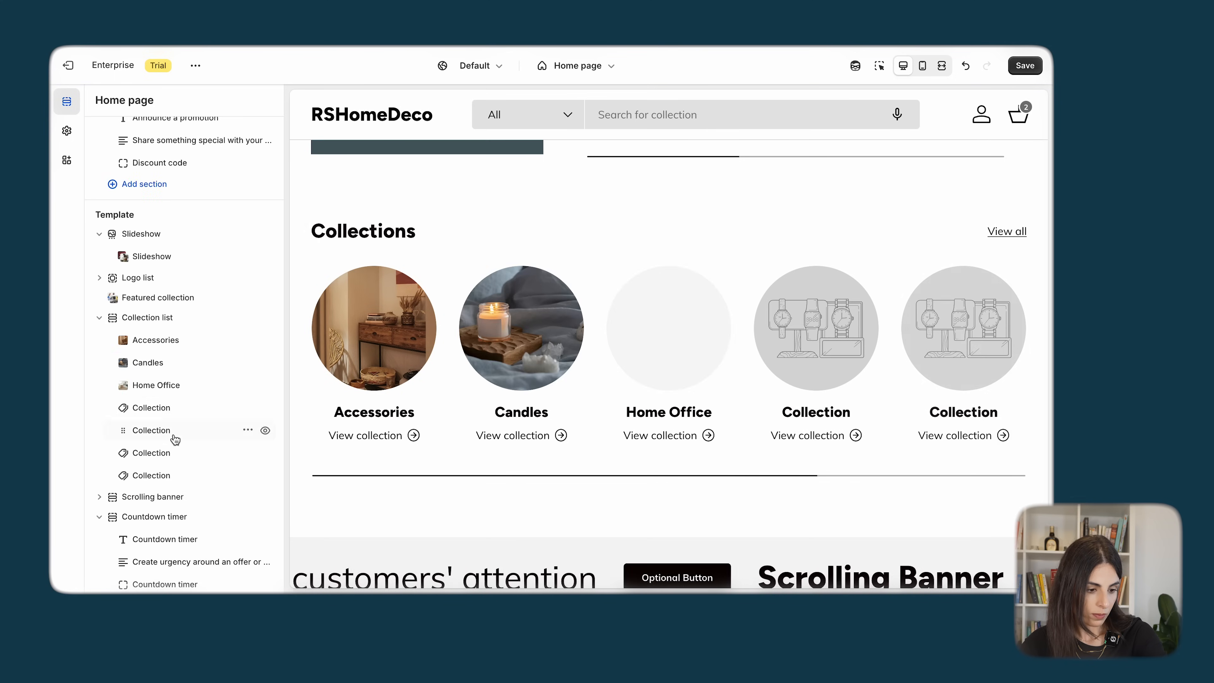
{"action": "left_click", "coordinate": [157, 428]}
{"action": "left_click", "coordinate": [205, 135]}
{"action": "left_click", "coordinate": [168, 415]}
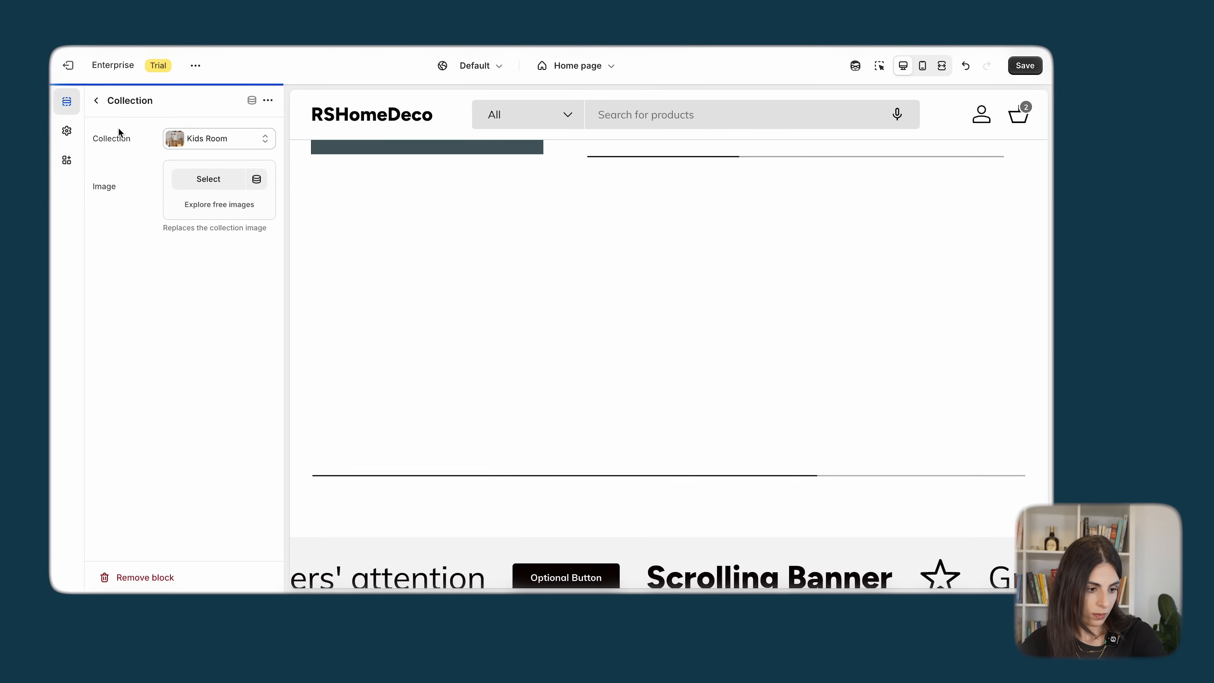
{"action": "left_click", "coordinate": [97, 101]}
- Assign the Living Room collection to the fifth and sixth Collection list blocks and remove the empty seventh block
{"action": "left_click", "coordinate": [152, 430]}
{"action": "left_click", "coordinate": [210, 138]}
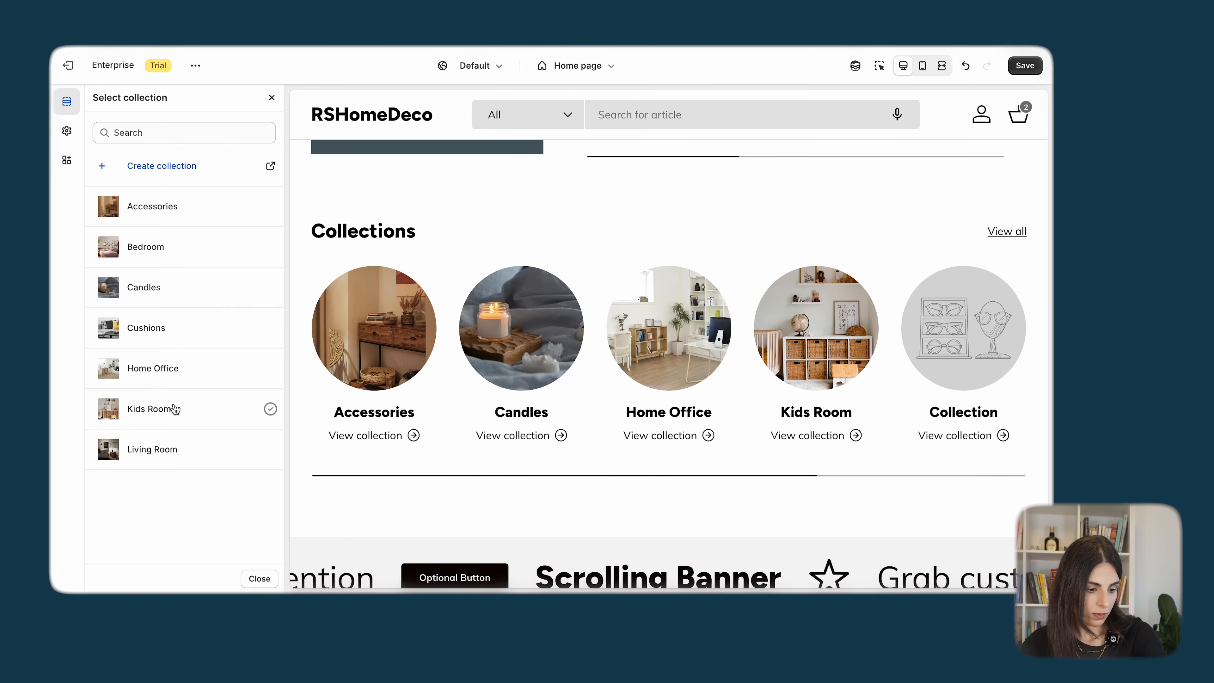
{"action": "left_click", "coordinate": [162, 447]}
{"action": "left_click", "coordinate": [97, 101]}
{"action": "left_click", "coordinate": [154, 448]}
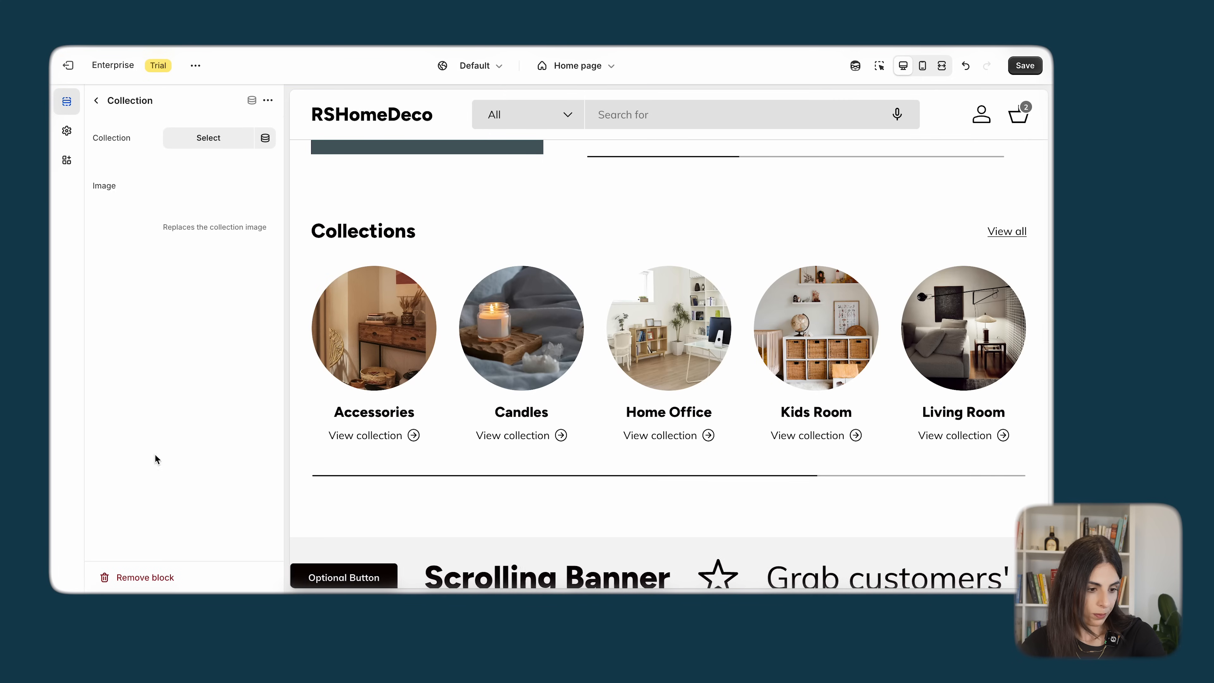
{"action": "left_click", "coordinate": [209, 139]}
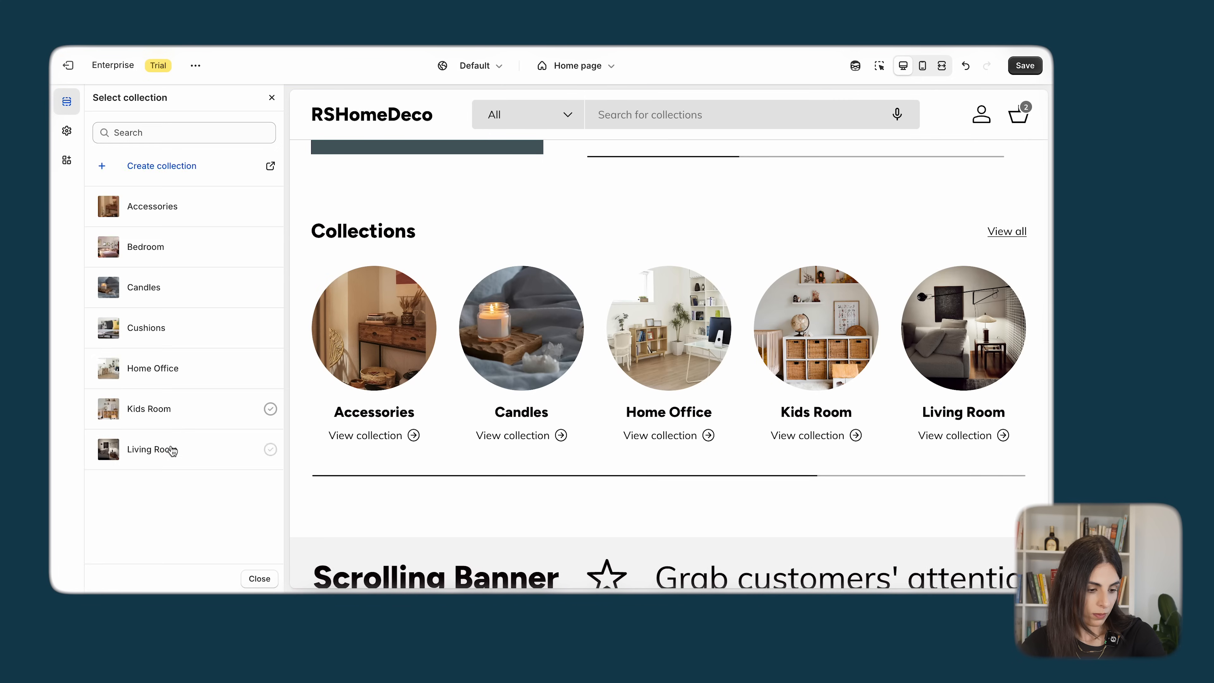
{"action": "left_click", "coordinate": [168, 449]}
{"action": "left_click", "coordinate": [96, 101]}
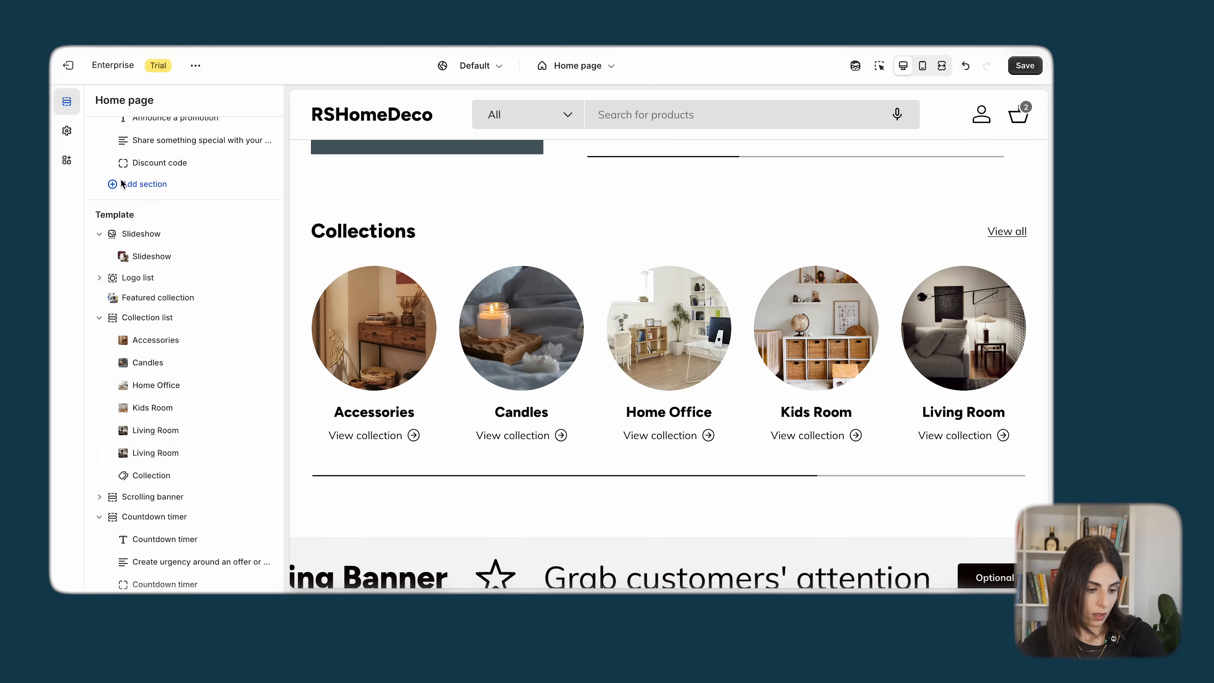
{"action": "left_click", "coordinate": [248, 475]}
{"action": "left_click", "coordinate": [271, 523]}
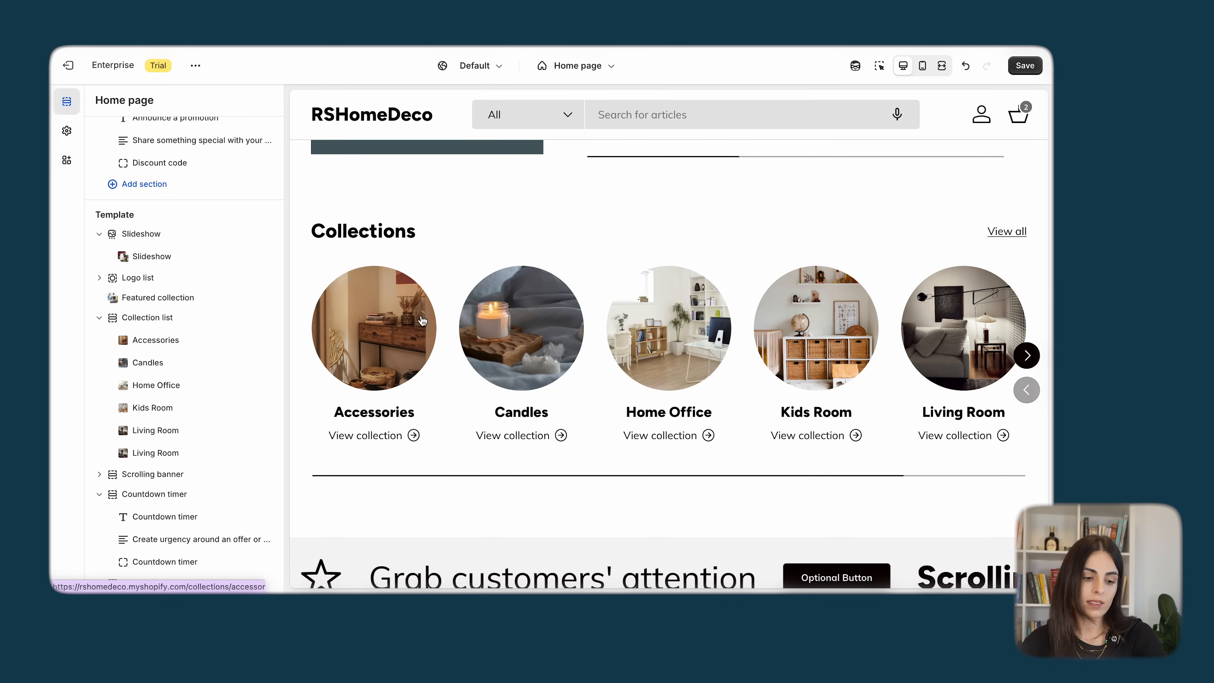
- Try the Natural image fit for collection cards in the theme settings and restore Cover
{"action": "left_click", "coordinate": [144, 318]}
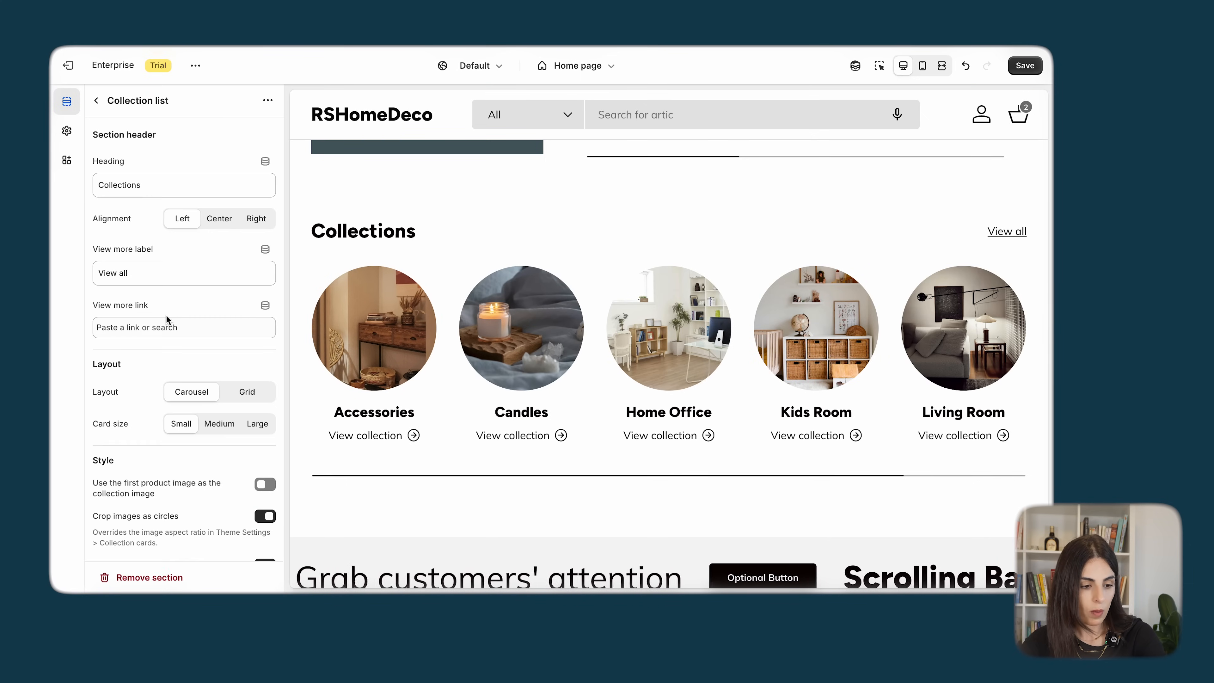
{"action": "scroll", "coordinate": [167, 318], "scroll_direction": "down", "scroll_amount": 3}
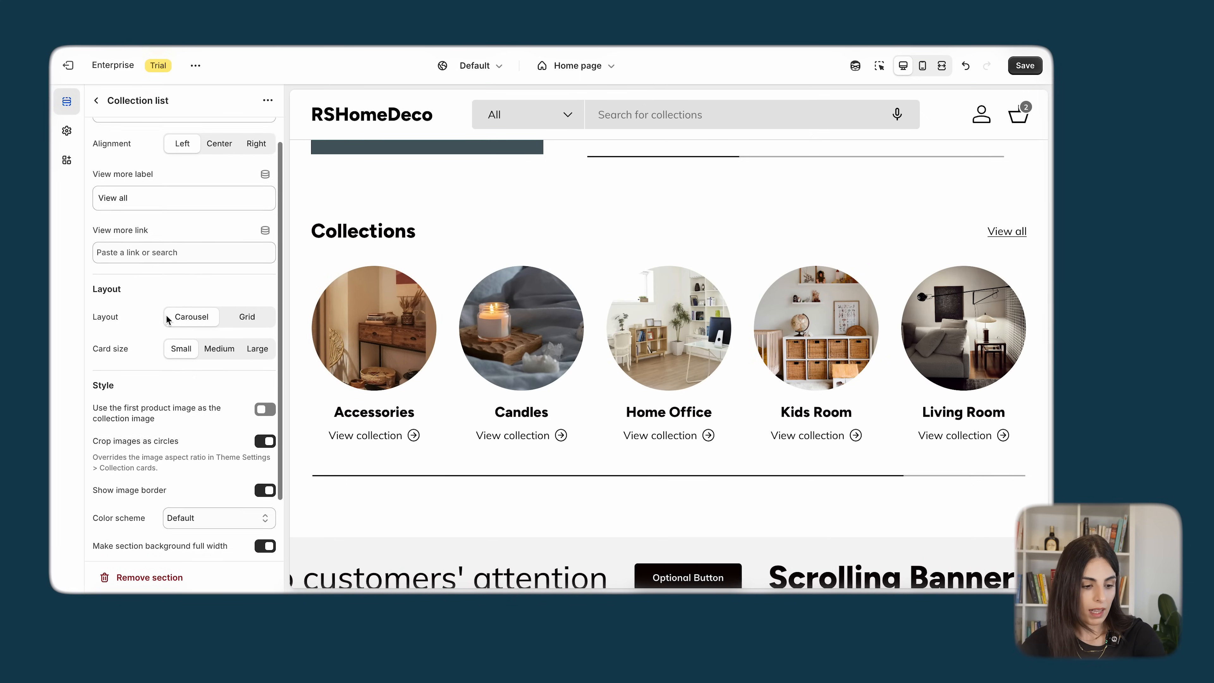
{"action": "scroll", "coordinate": [166, 319], "scroll_direction": "down", "scroll_amount": 2}
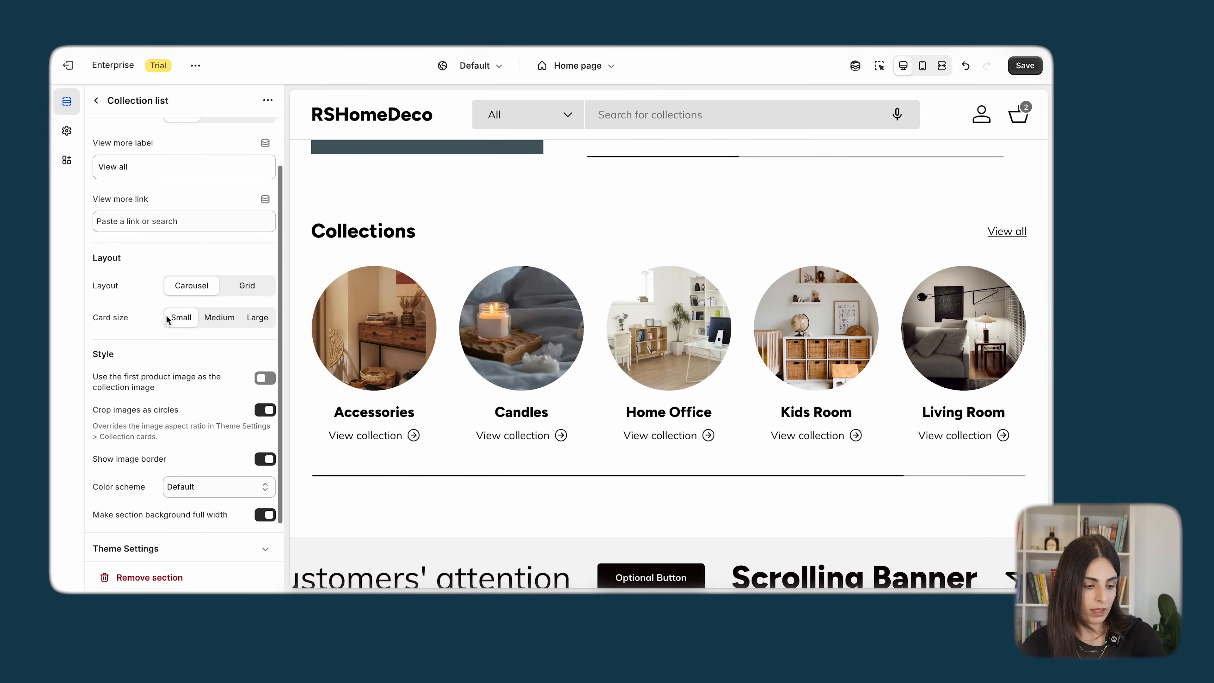
{"action": "left_click", "coordinate": [66, 131]}
{"action": "left_click", "coordinate": [167, 231]}
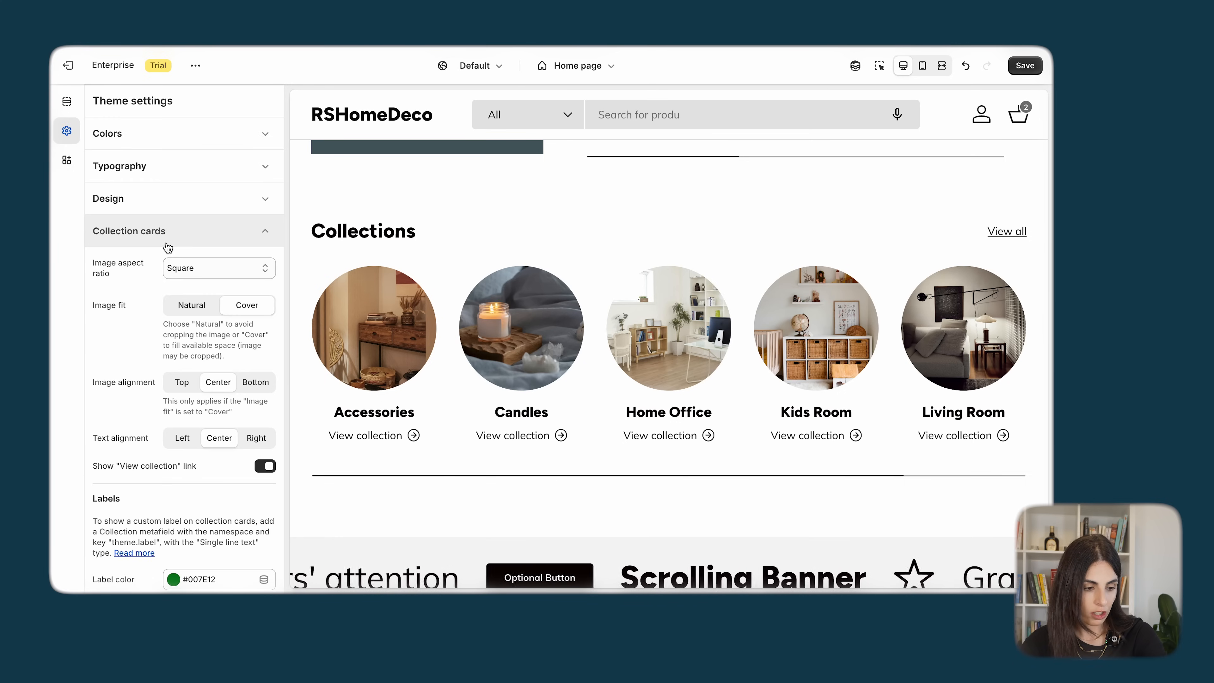
{"action": "left_click", "coordinate": [191, 306]}
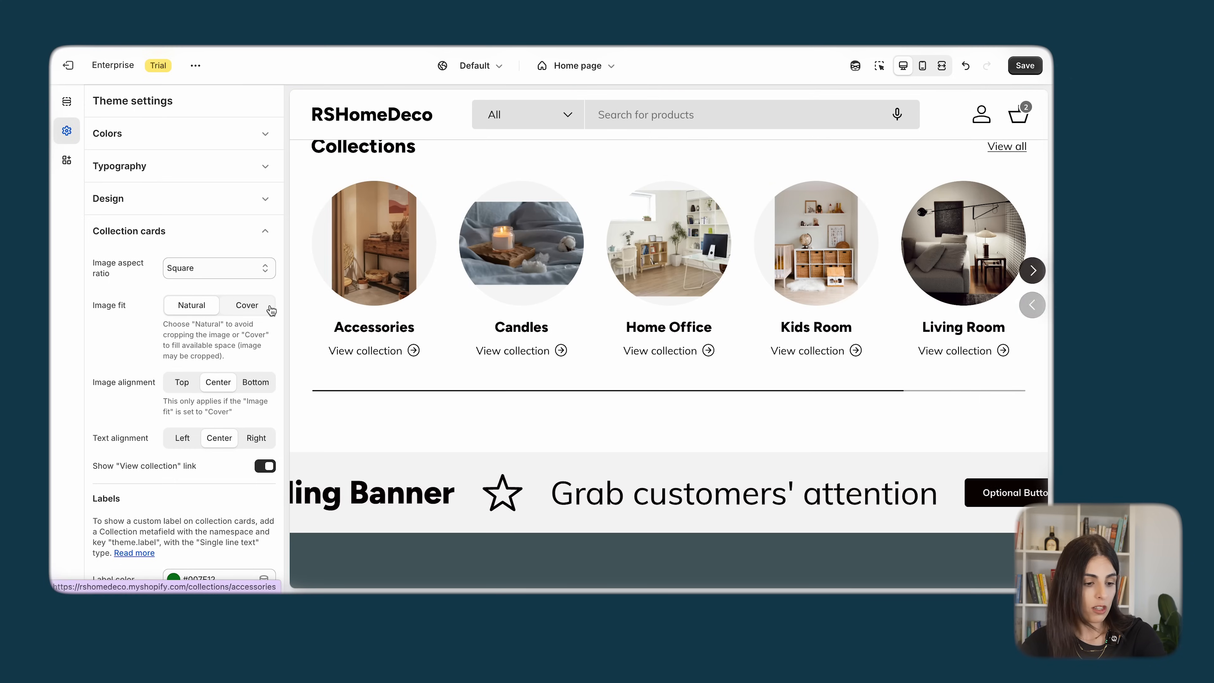
{"action": "left_click", "coordinate": [251, 309]}
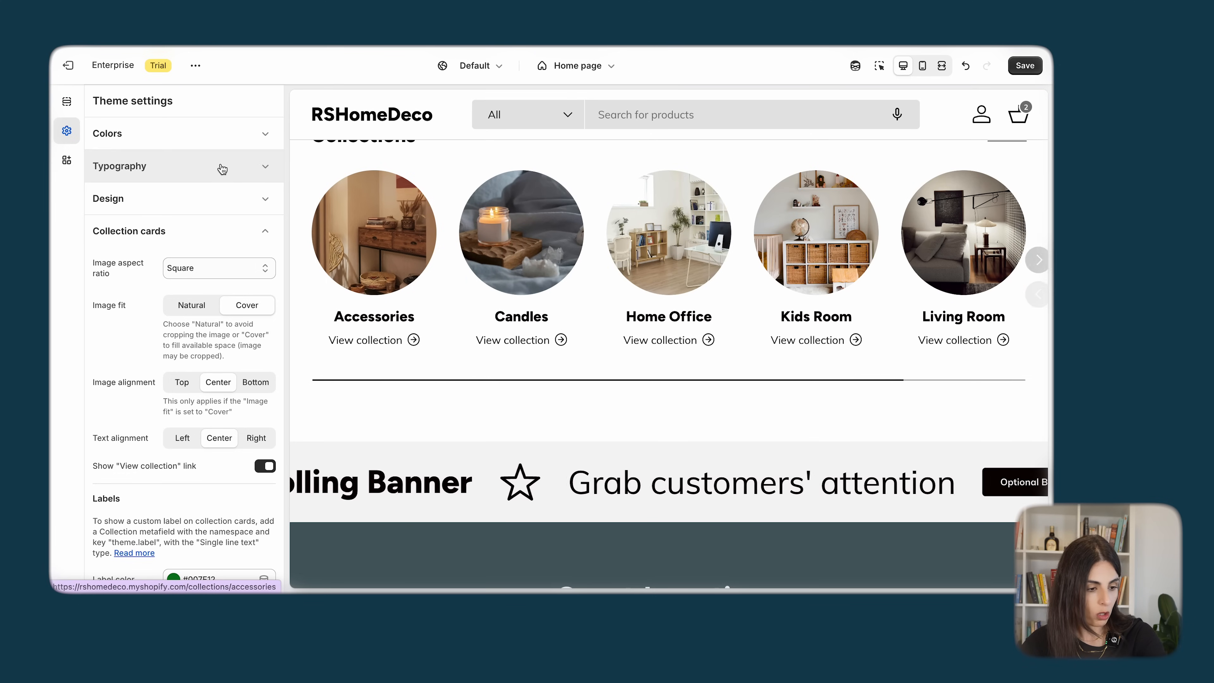
{"action": "left_click", "coordinate": [66, 101]}
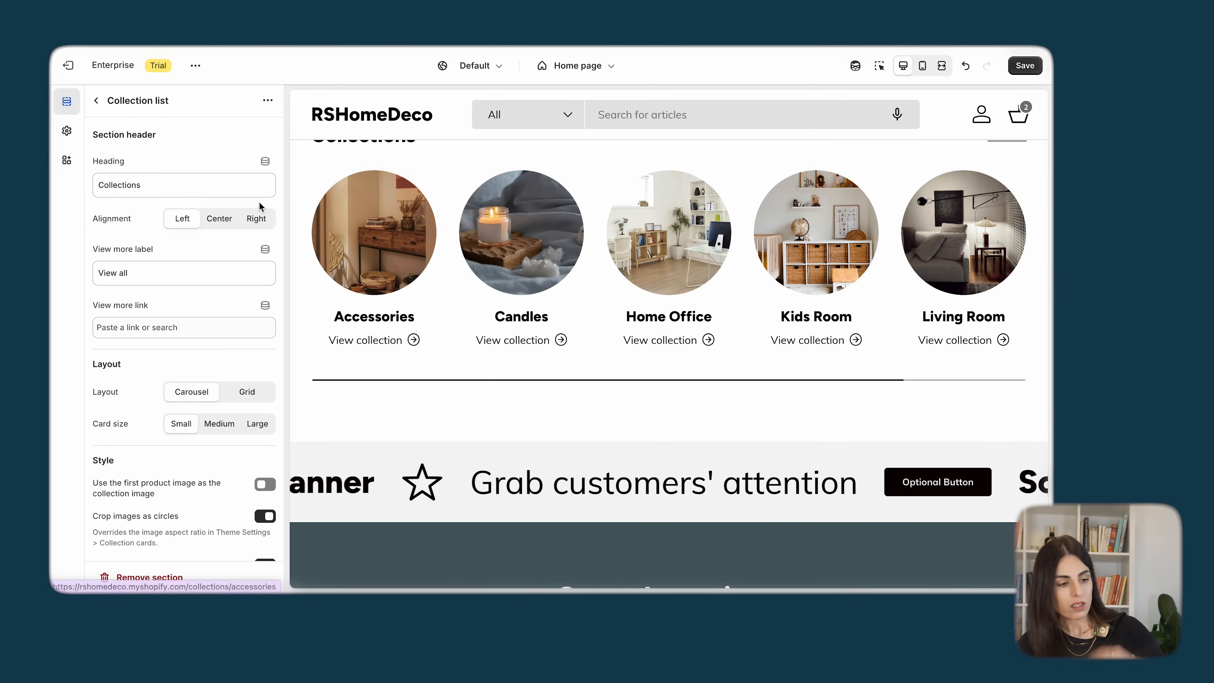
{"action": "left_click", "coordinate": [96, 101]}
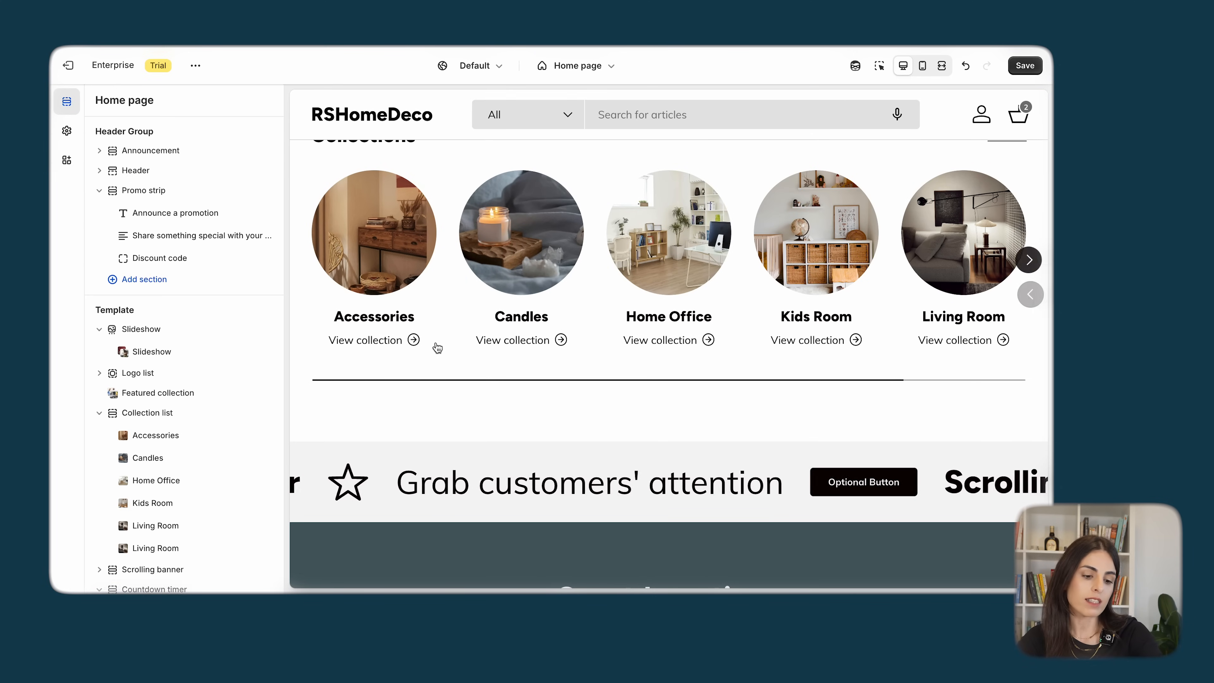
- Collapse the Collection list blocks and add a Rich text section at the end of the home page template
{"action": "scroll", "coordinate": [484, 410], "scroll_direction": "down", "scroll_amount": 2}
{"action": "scroll", "coordinate": [108, 525], "scroll_direction": "down", "scroll_amount": 3}
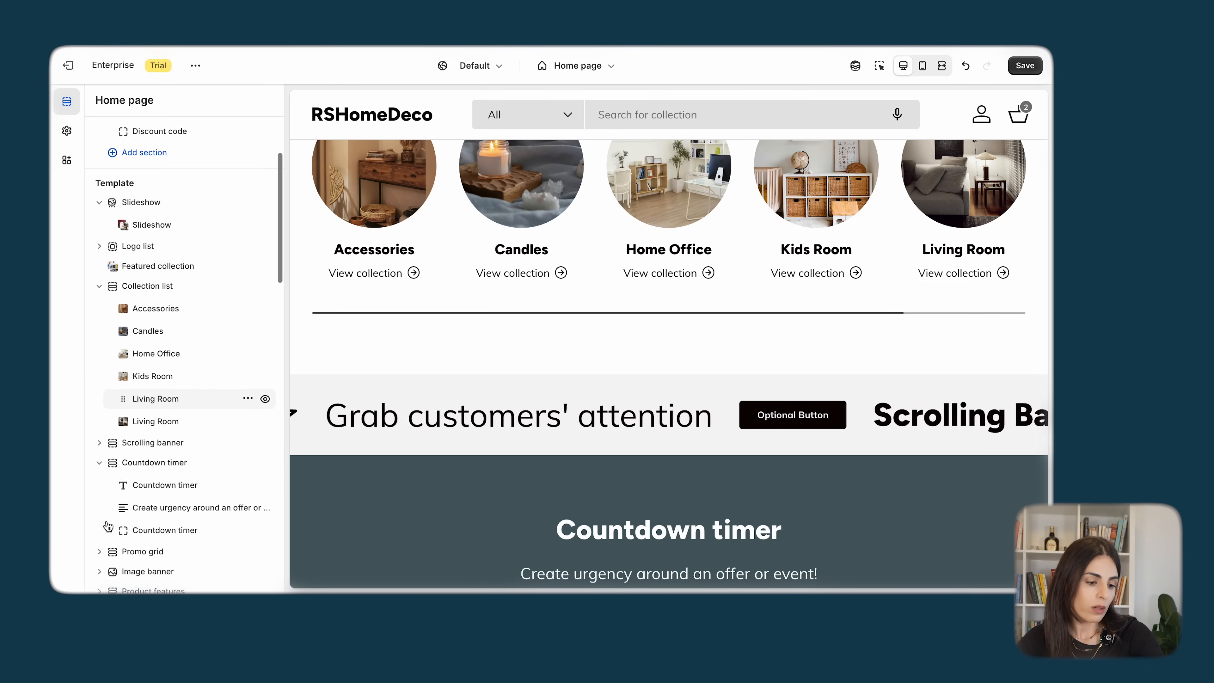
{"action": "left_click", "coordinate": [99, 252]}
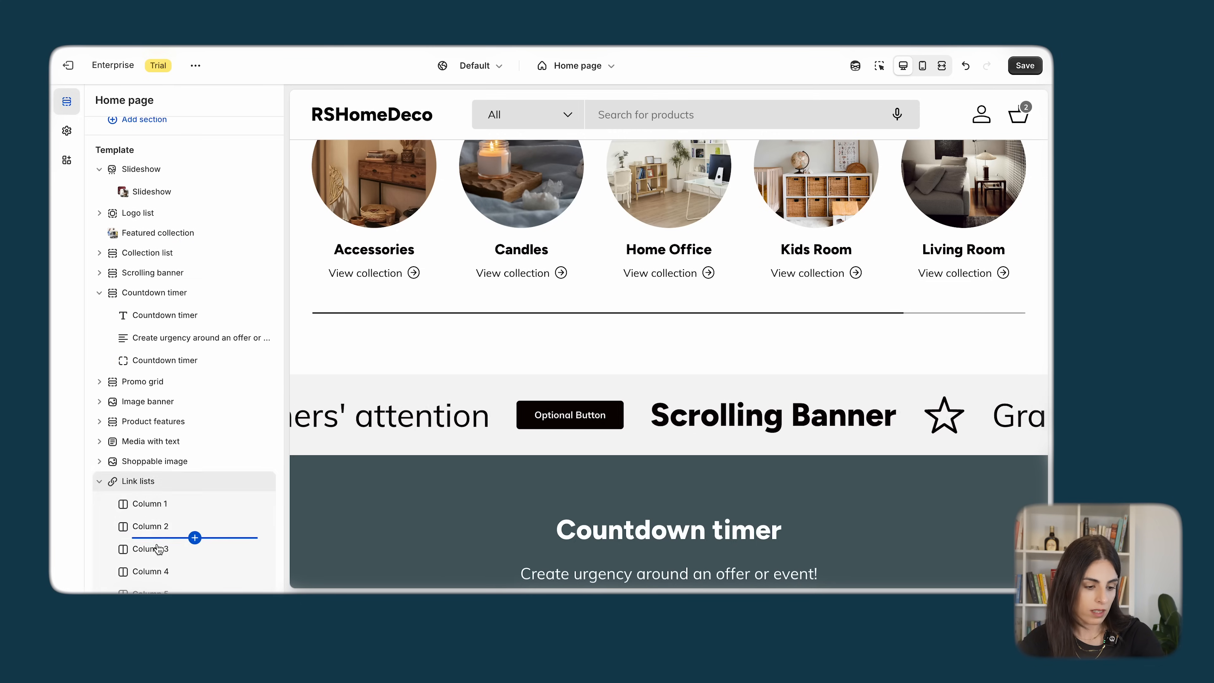
{"action": "scroll", "coordinate": [159, 549], "scroll_direction": "down", "scroll_amount": 15}
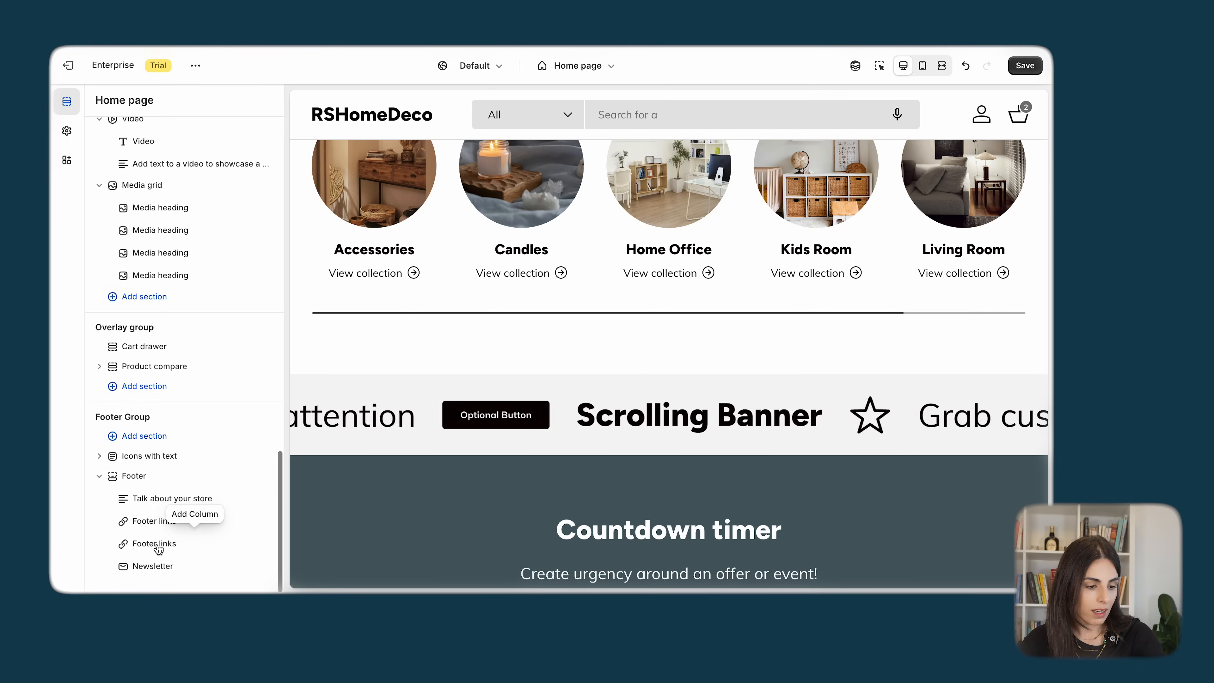
{"action": "left_click", "coordinate": [153, 299]}
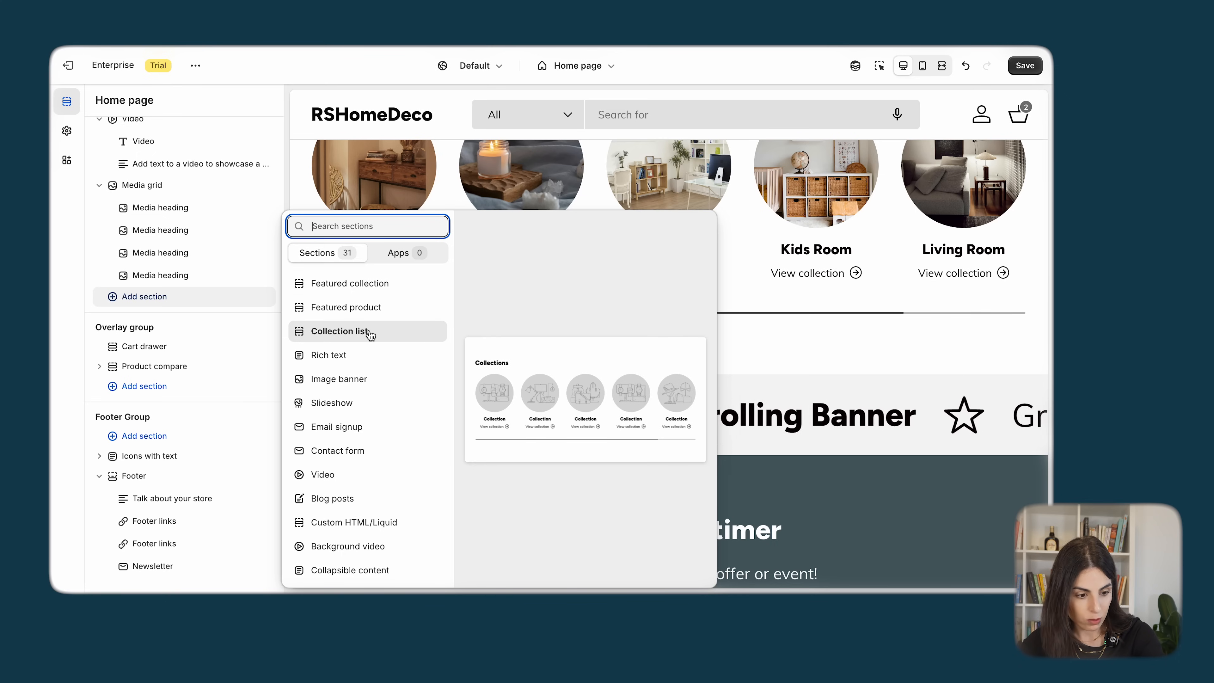
{"action": "left_click", "coordinate": [347, 355]}
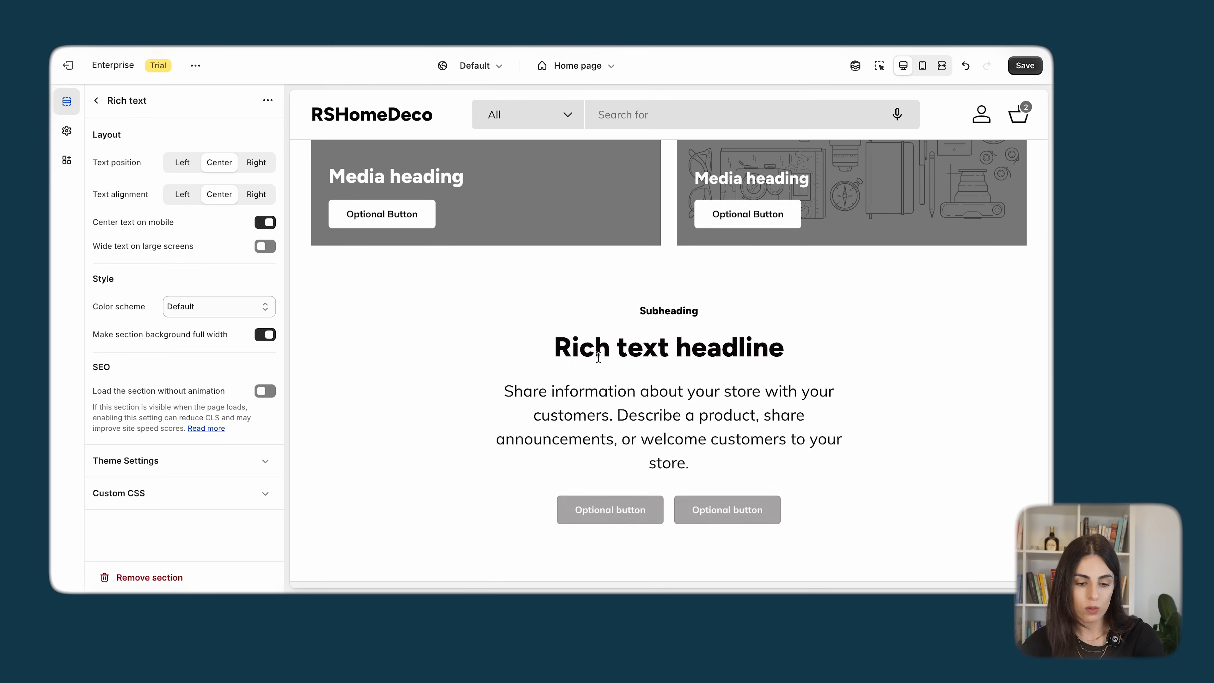
{"action": "scroll", "coordinate": [597, 356], "scroll_direction": "down", "scroll_amount": 2}
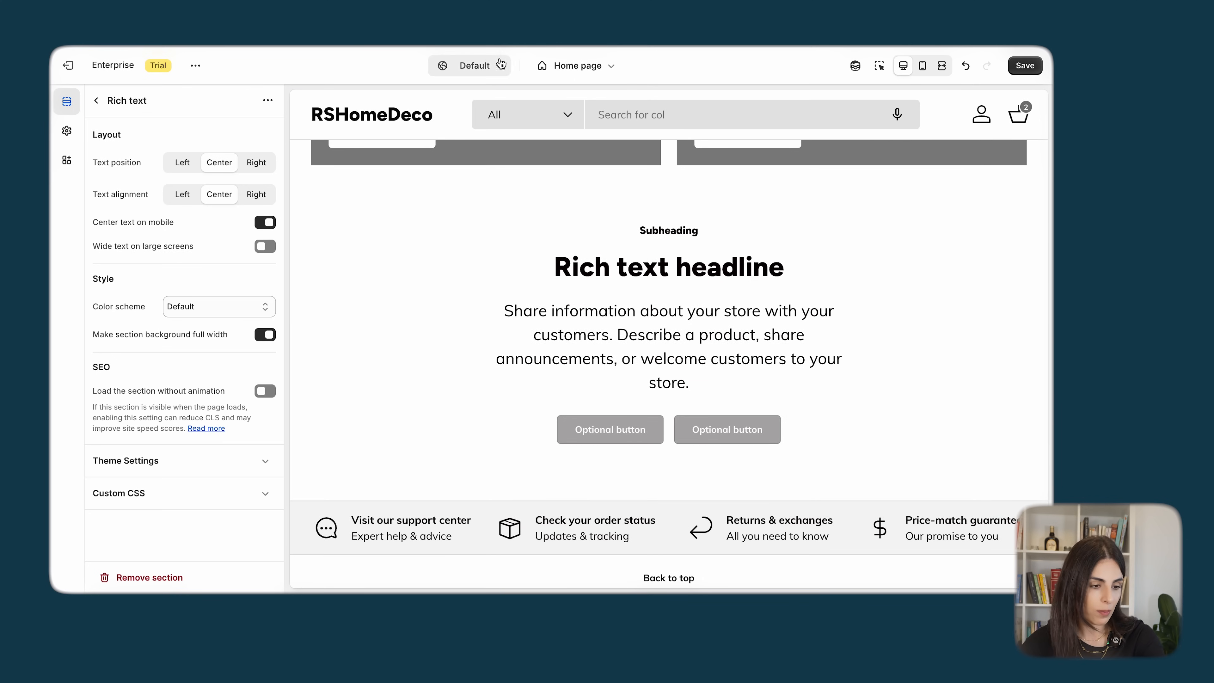
{"action": "left_click", "coordinate": [97, 101]}
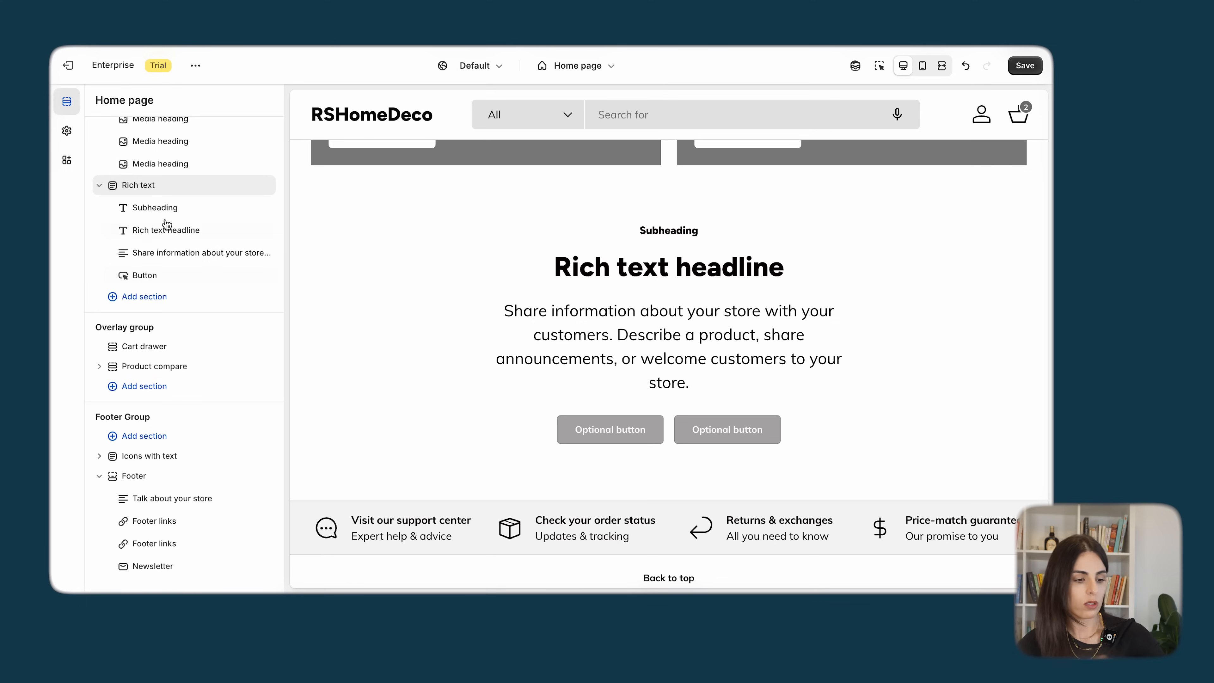
- Add a Collapsible content section below the Rich text section at the end of the home page template
{"action": "left_click", "coordinate": [165, 301]}
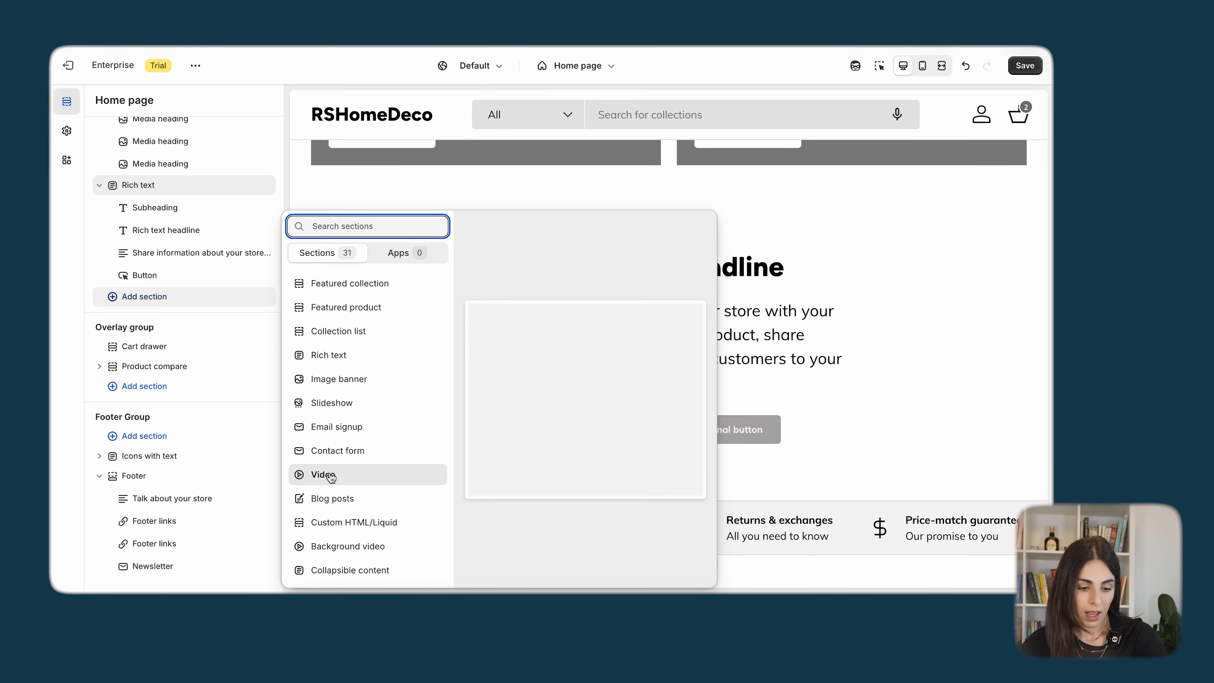
{"action": "scroll", "coordinate": [331, 477], "scroll_direction": "down", "scroll_amount": 3}
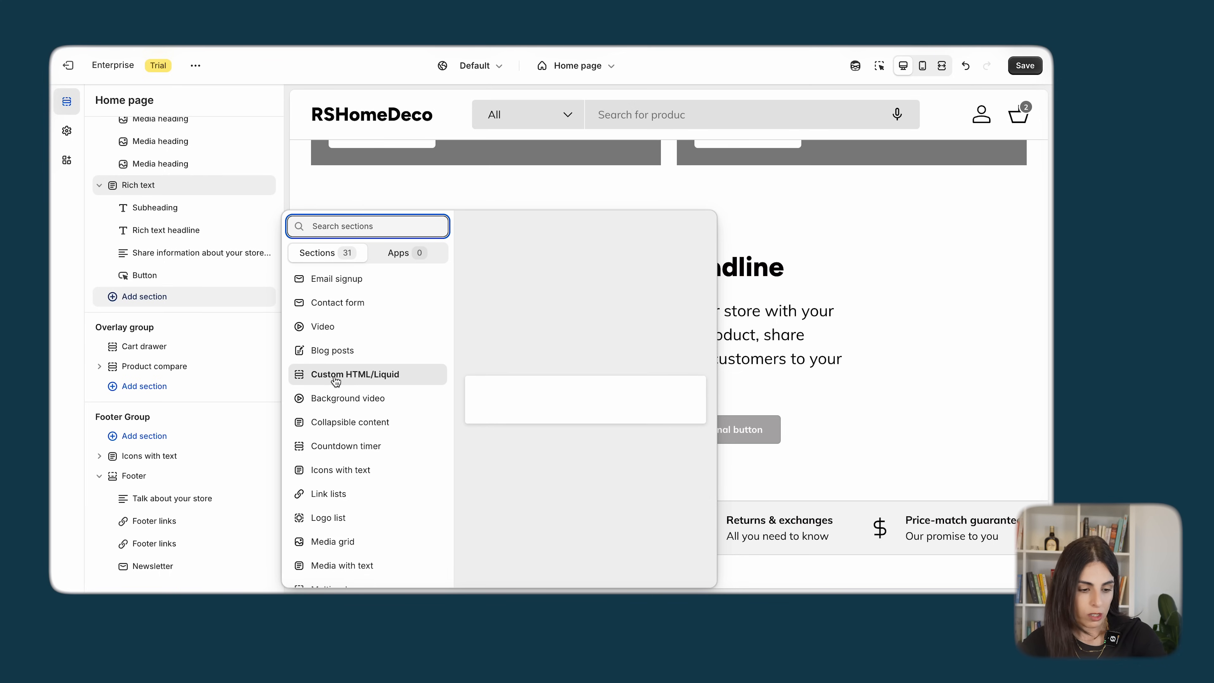
{"action": "left_click", "coordinate": [335, 421]}
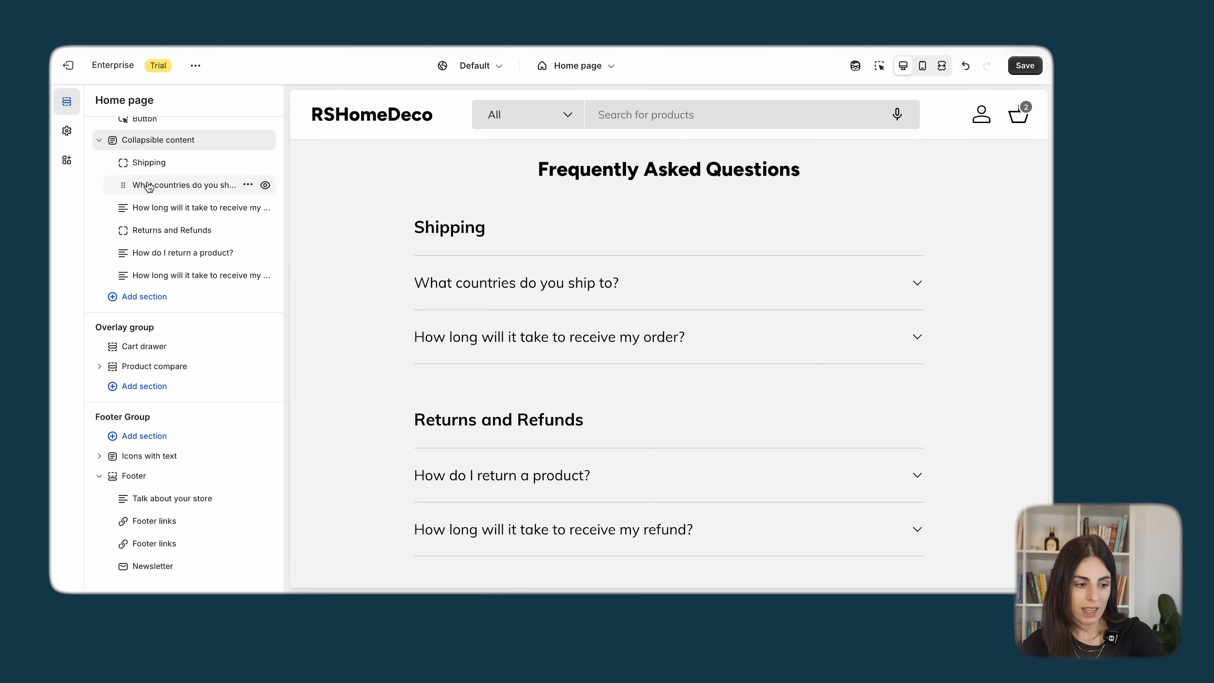
- Review the Shipping category, the shipping countries question and the block types available in the Collapsible content section
{"action": "left_click", "coordinate": [146, 162]}
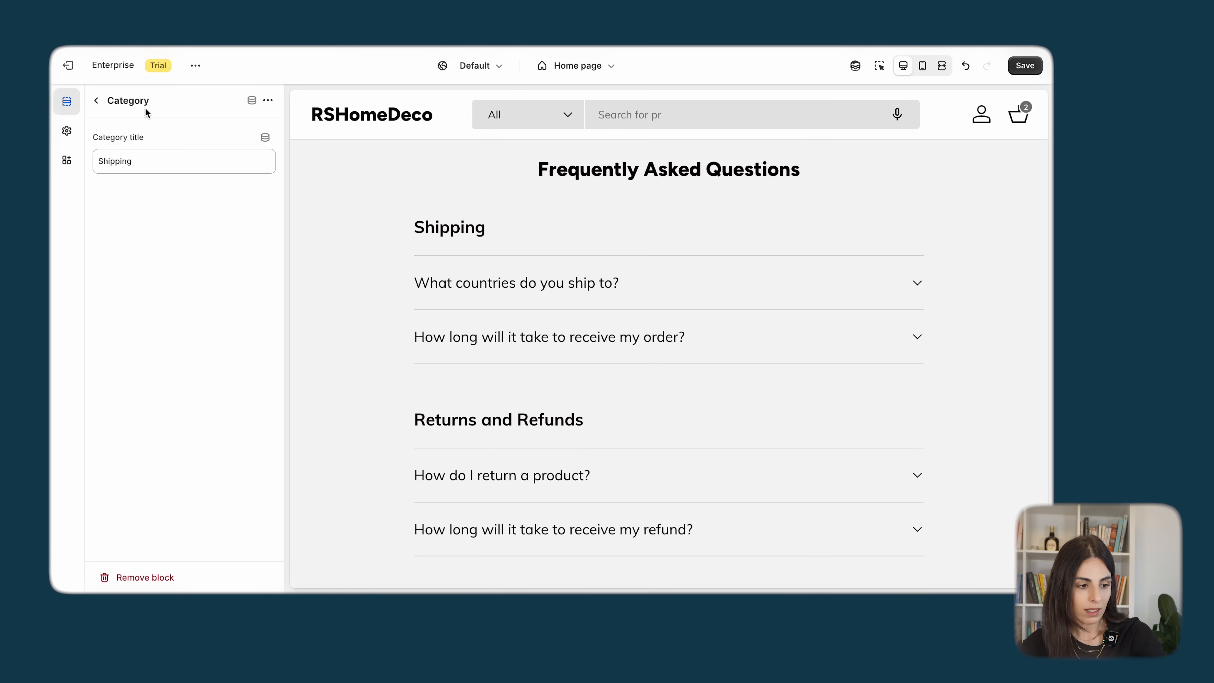
{"action": "left_click", "coordinate": [97, 102]}
{"action": "left_click", "coordinate": [177, 185]}
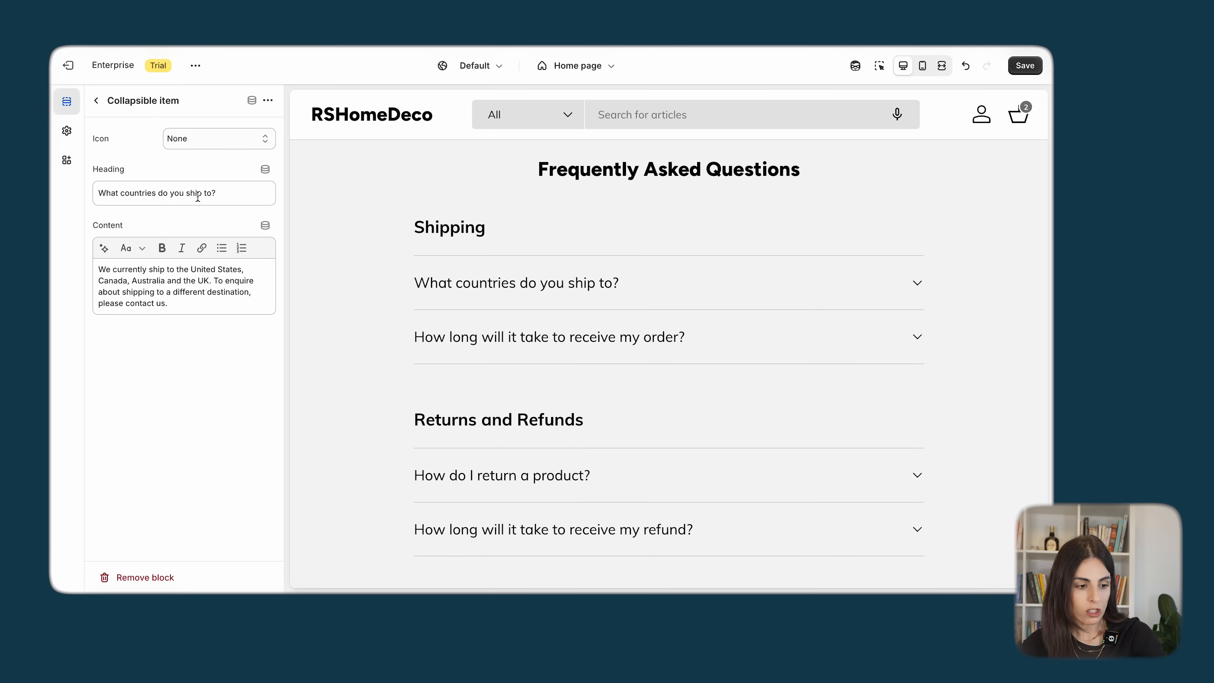
{"action": "left_click", "coordinate": [95, 101]}
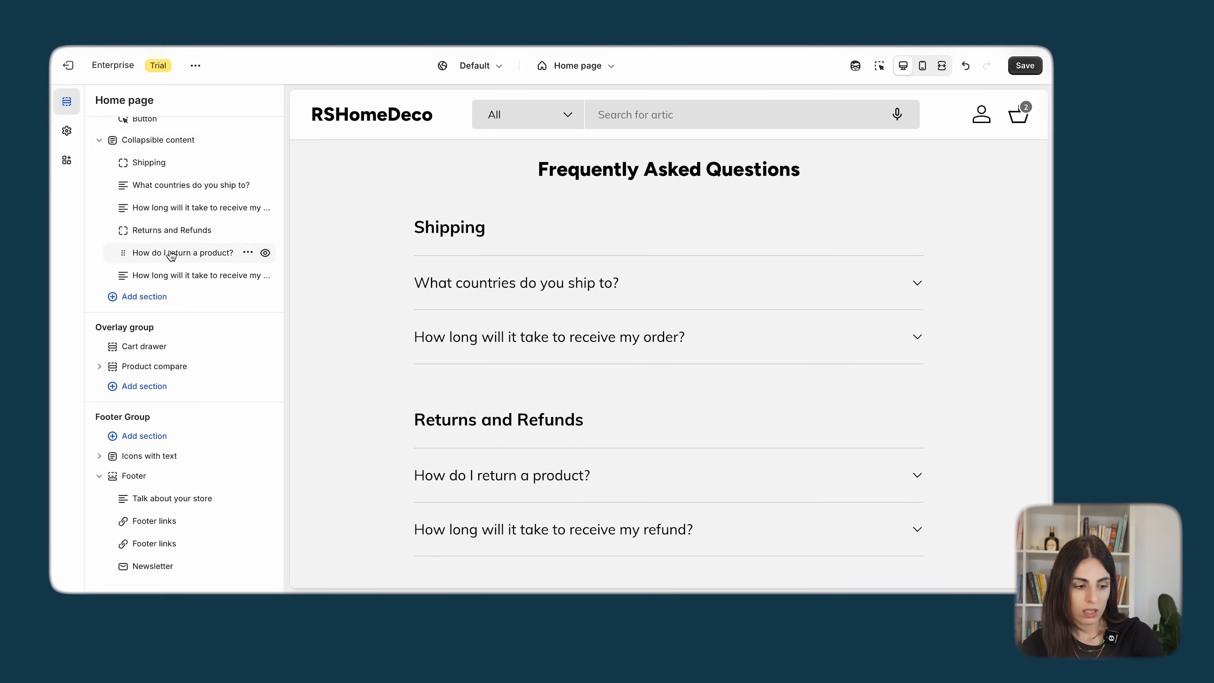
{"action": "left_click", "coordinate": [195, 220]}
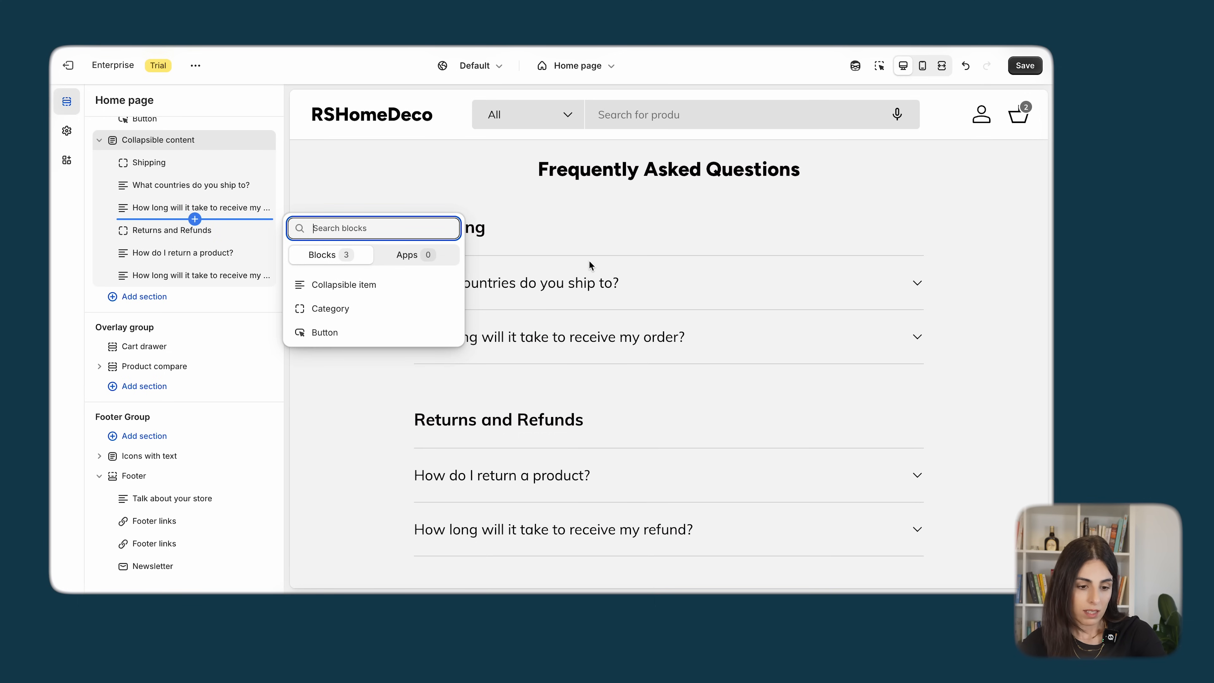
{"action": "left_click", "coordinate": [597, 225]}
{"action": "scroll", "coordinate": [598, 221], "scroll_direction": "down", "scroll_amount": 4}
{"action": "scroll", "coordinate": [598, 221], "scroll_direction": "up", "scroll_amount": 5}
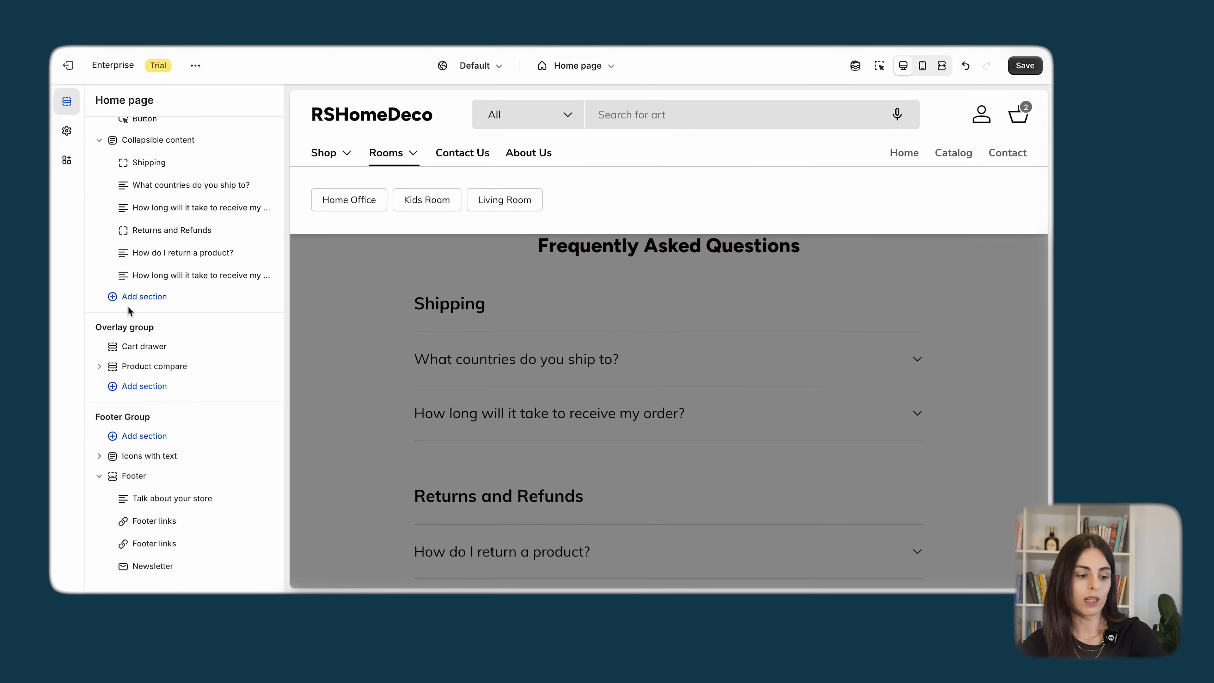
- Add a Countdown timer section below the Collapsible content section
{"action": "left_click", "coordinate": [128, 304]}
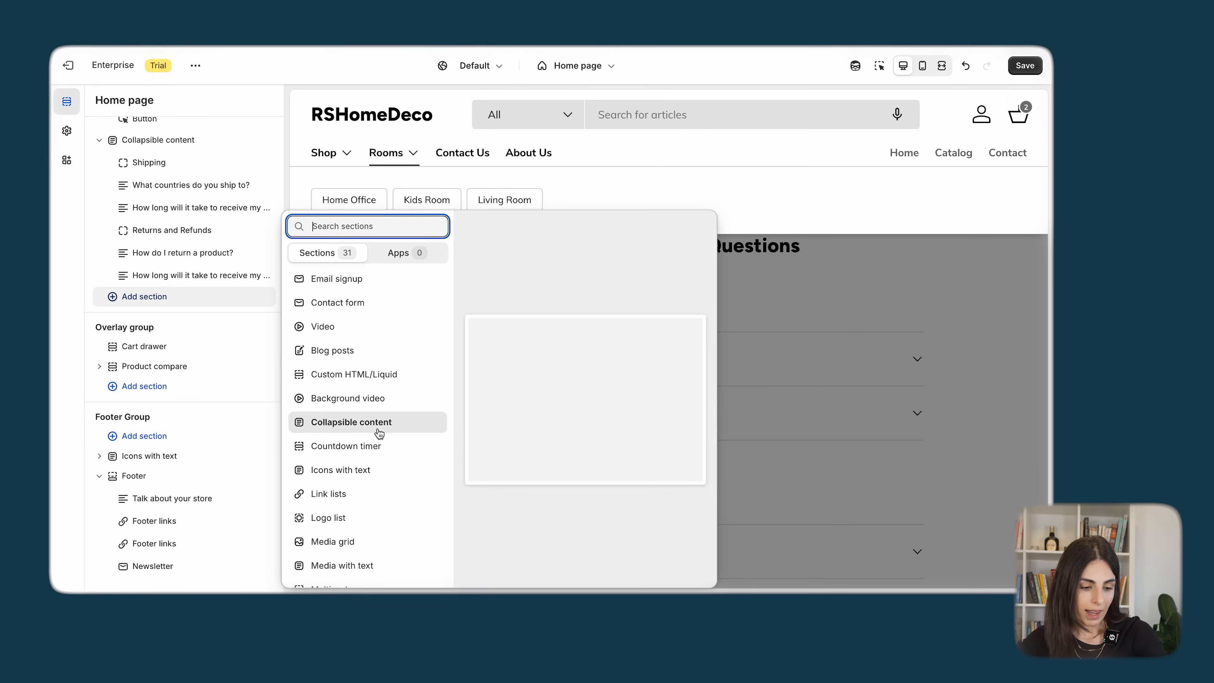
{"action": "scroll", "coordinate": [382, 428], "scroll_direction": "down", "scroll_amount": 2}
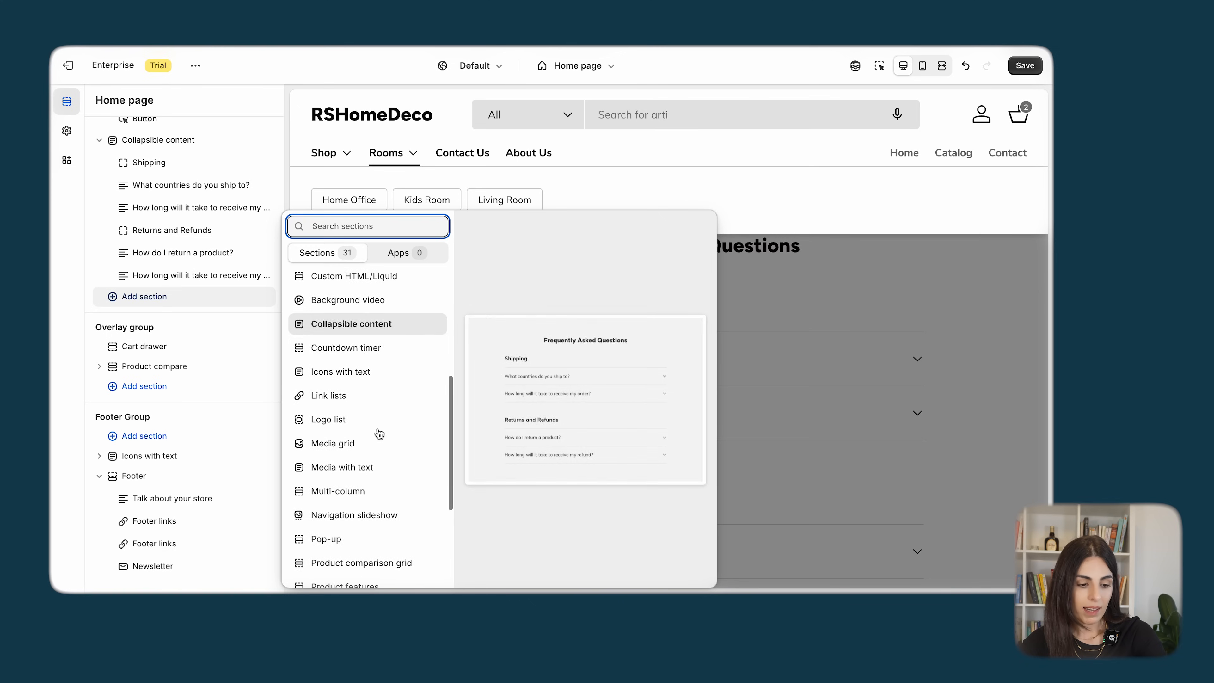
{"action": "left_click", "coordinate": [371, 349]}
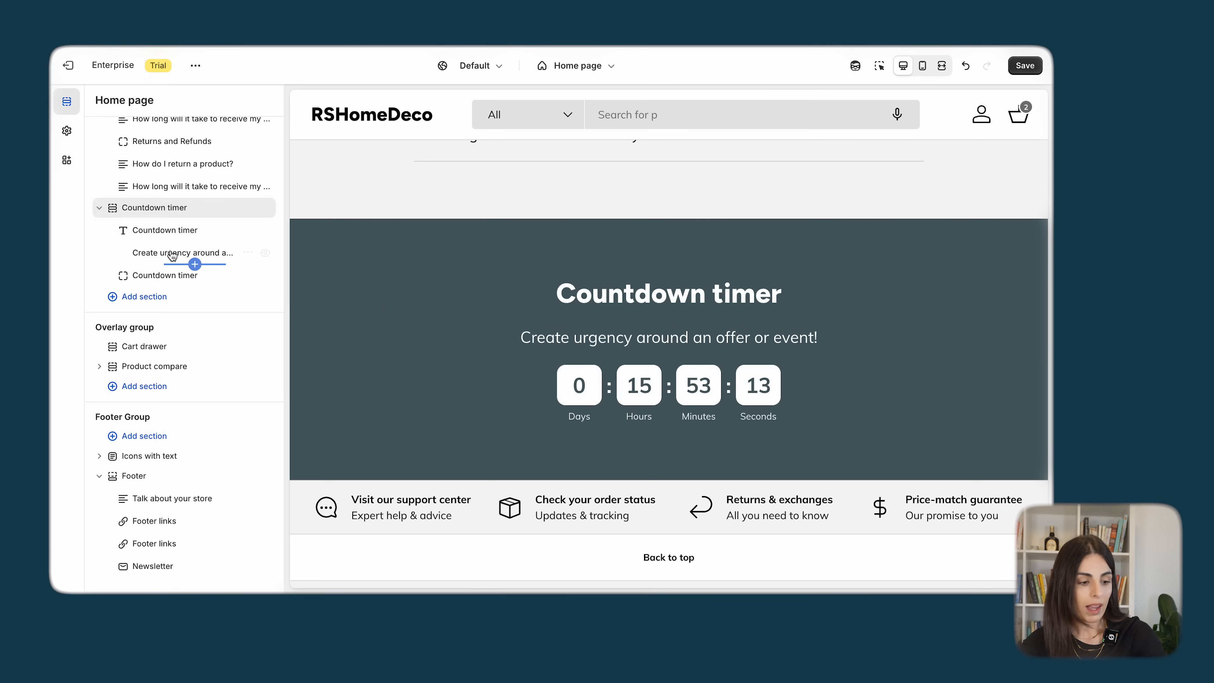
- Examine the Countdown timer section's layout and style settings, its heading block and the timer block's end date options
{"action": "left_click", "coordinate": [167, 213]}
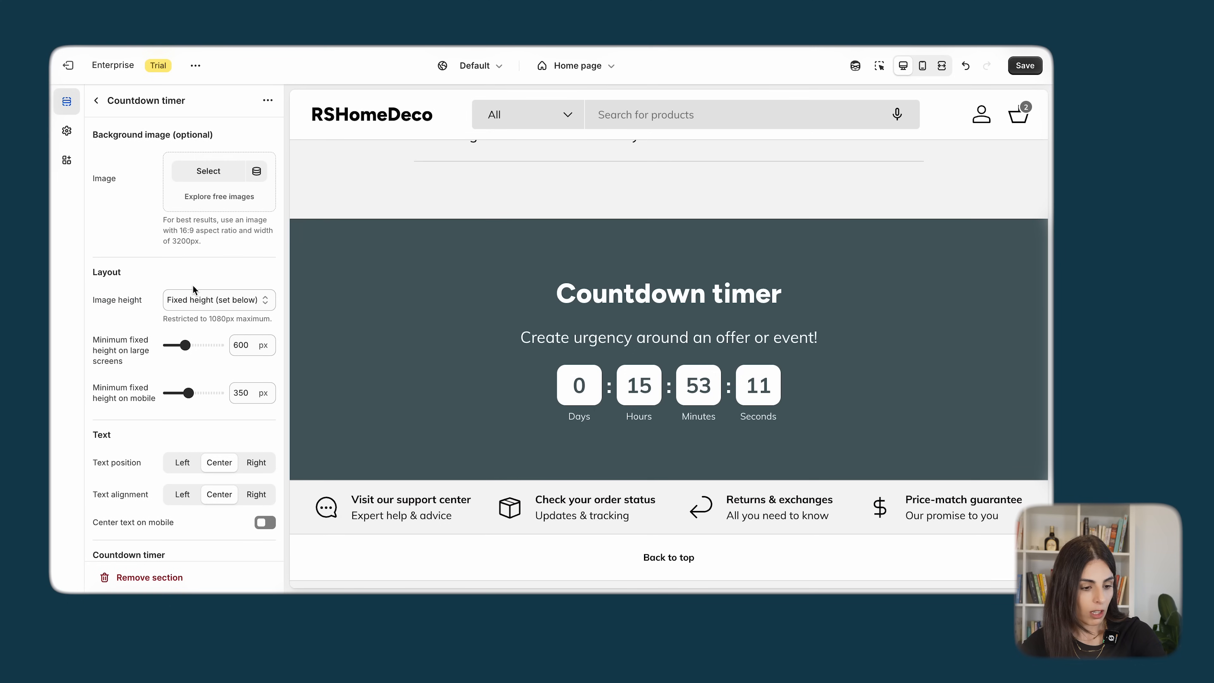
{"action": "scroll", "coordinate": [193, 285], "scroll_direction": "down", "scroll_amount": 9}
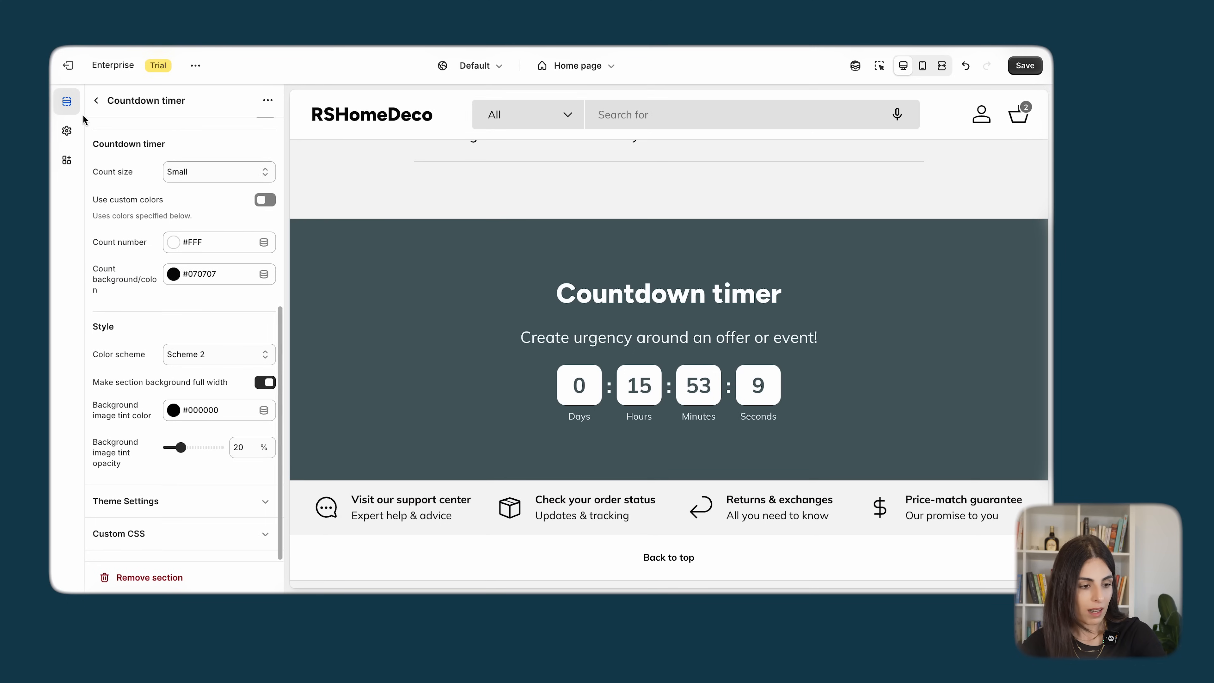
{"action": "left_click", "coordinate": [96, 100]}
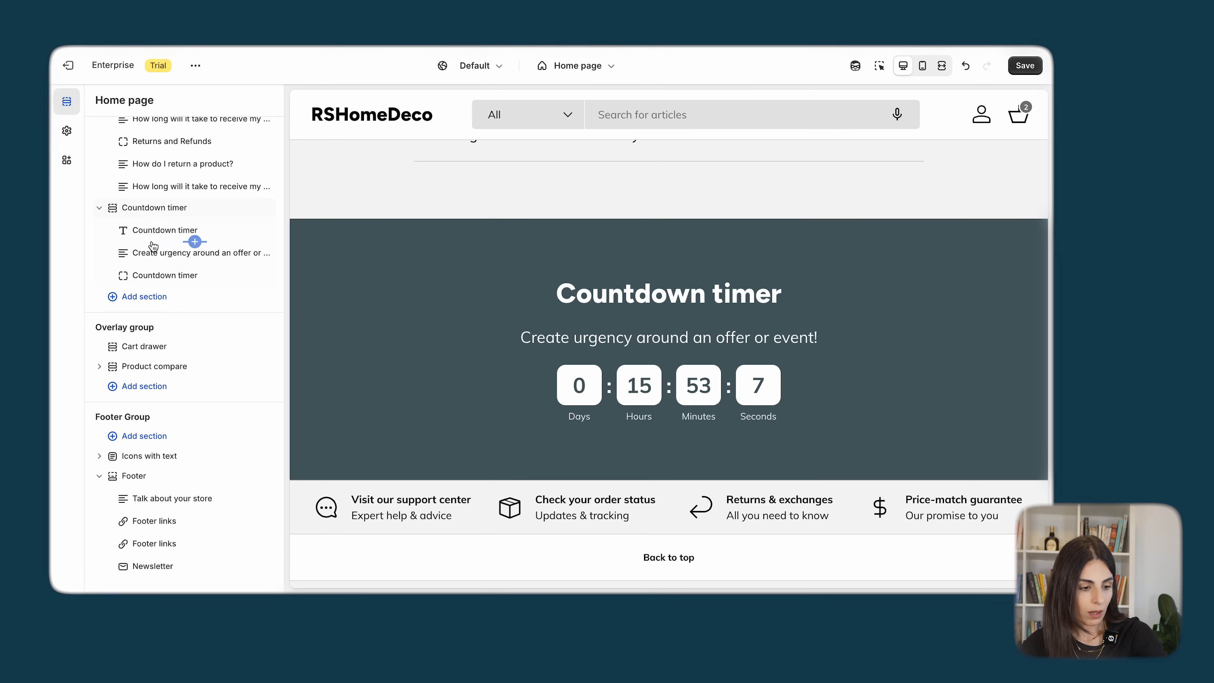
{"action": "left_click", "coordinate": [159, 231]}
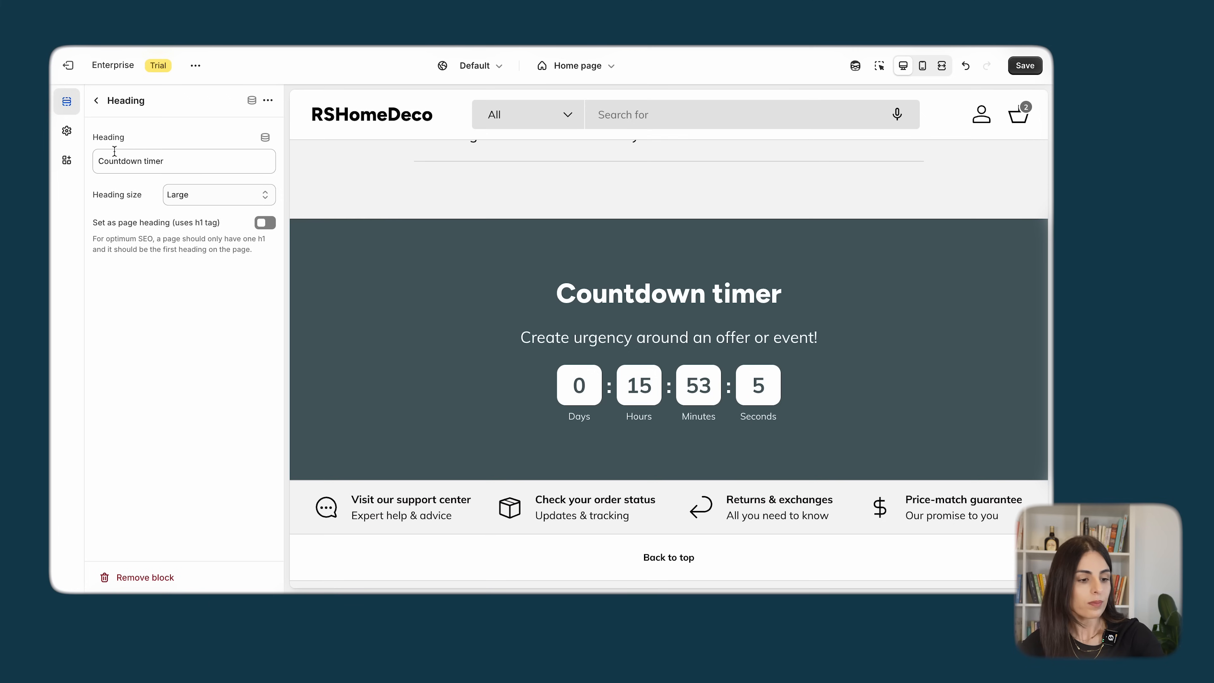
{"action": "left_click", "coordinate": [97, 105]}
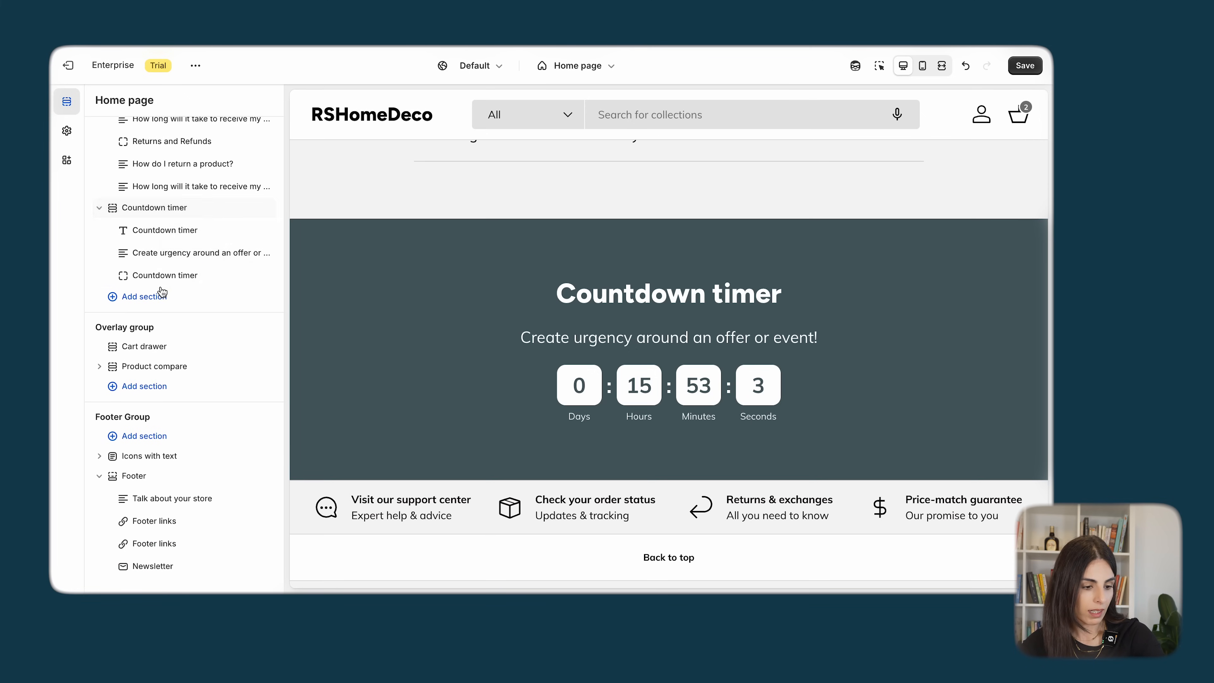
{"action": "left_click", "coordinate": [162, 285]}
{"action": "left_click", "coordinate": [161, 275]}
{"action": "left_click", "coordinate": [160, 276]}
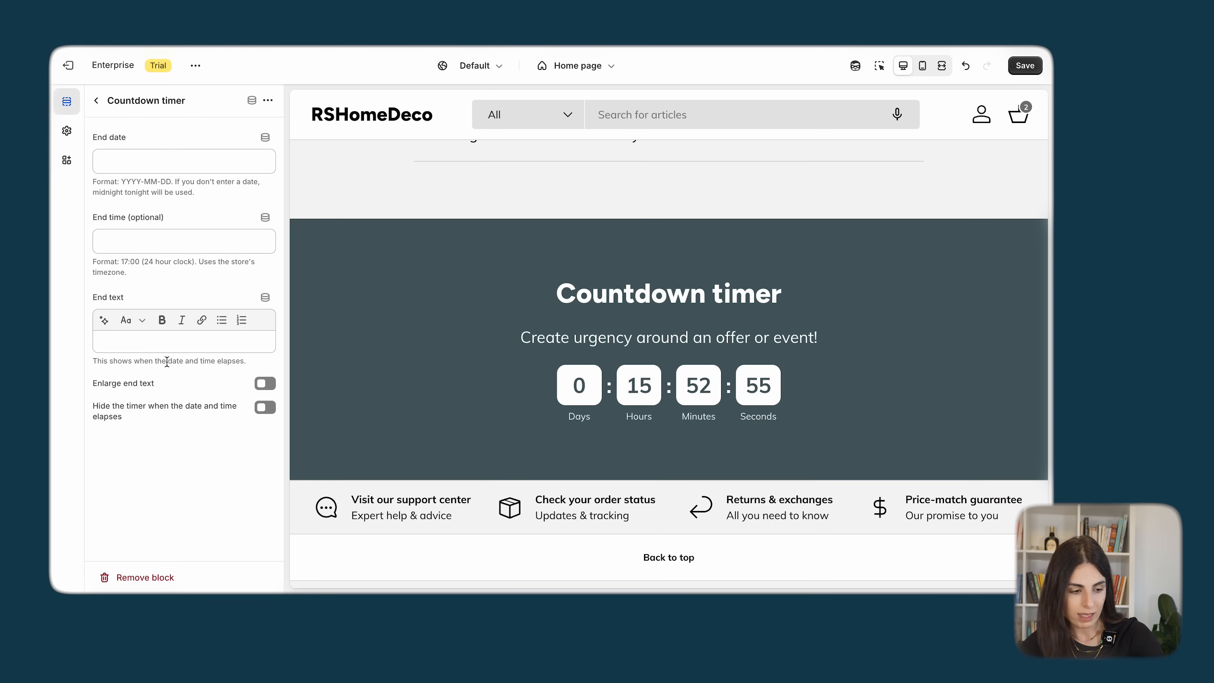
{"action": "left_click", "coordinate": [97, 100]}
- Try a Media grid section with an extra media block below the Countdown timer and examine the block's settings
{"action": "left_click", "coordinate": [148, 296]}
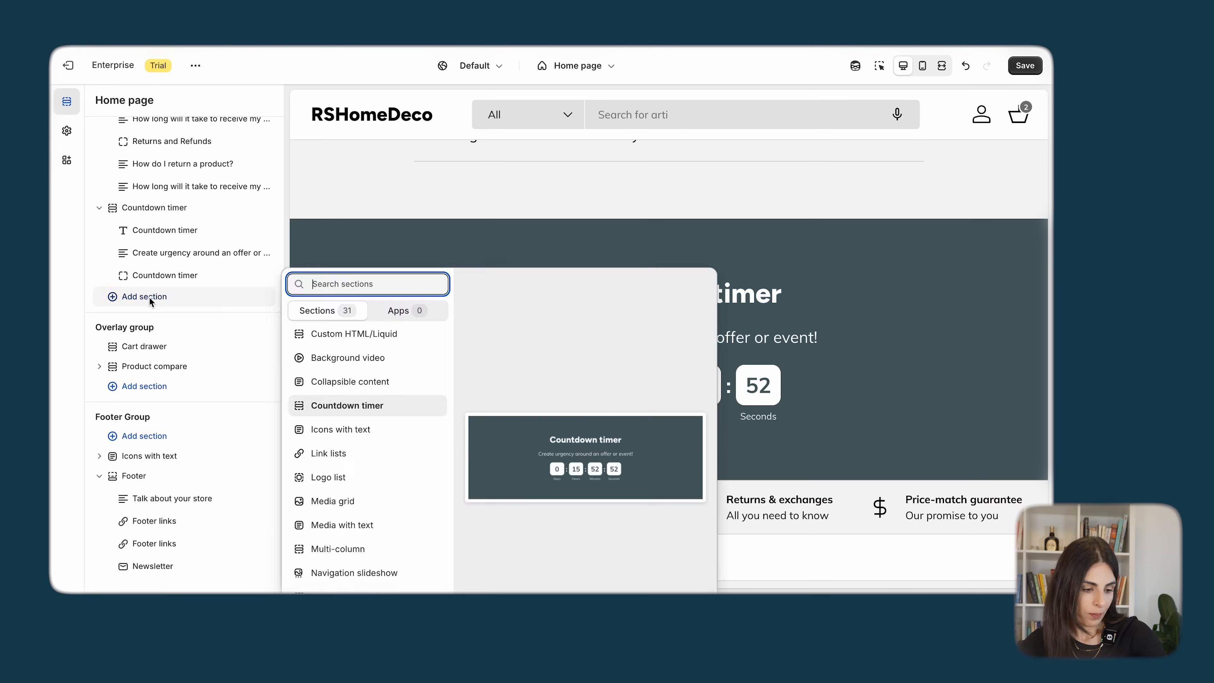
{"action": "scroll", "coordinate": [322, 473], "scroll_direction": "down", "scroll_amount": 2}
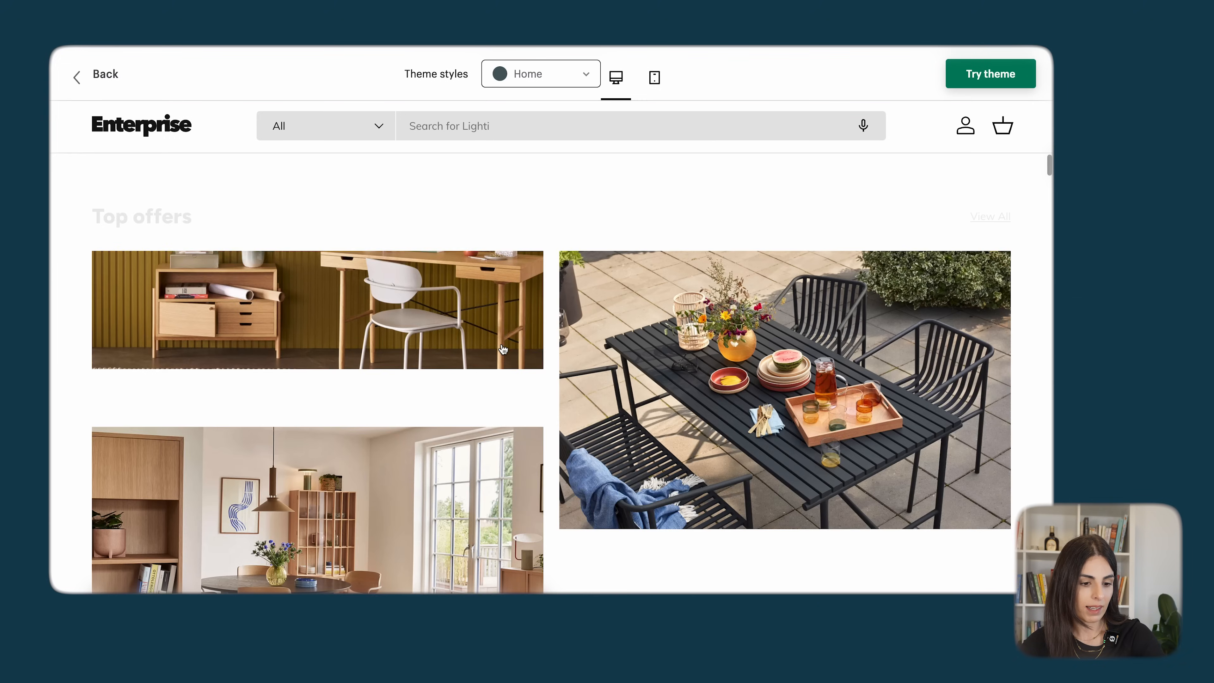
{"action": "scroll", "coordinate": [479, 266], "scroll_direction": "down", "scroll_amount": 5}
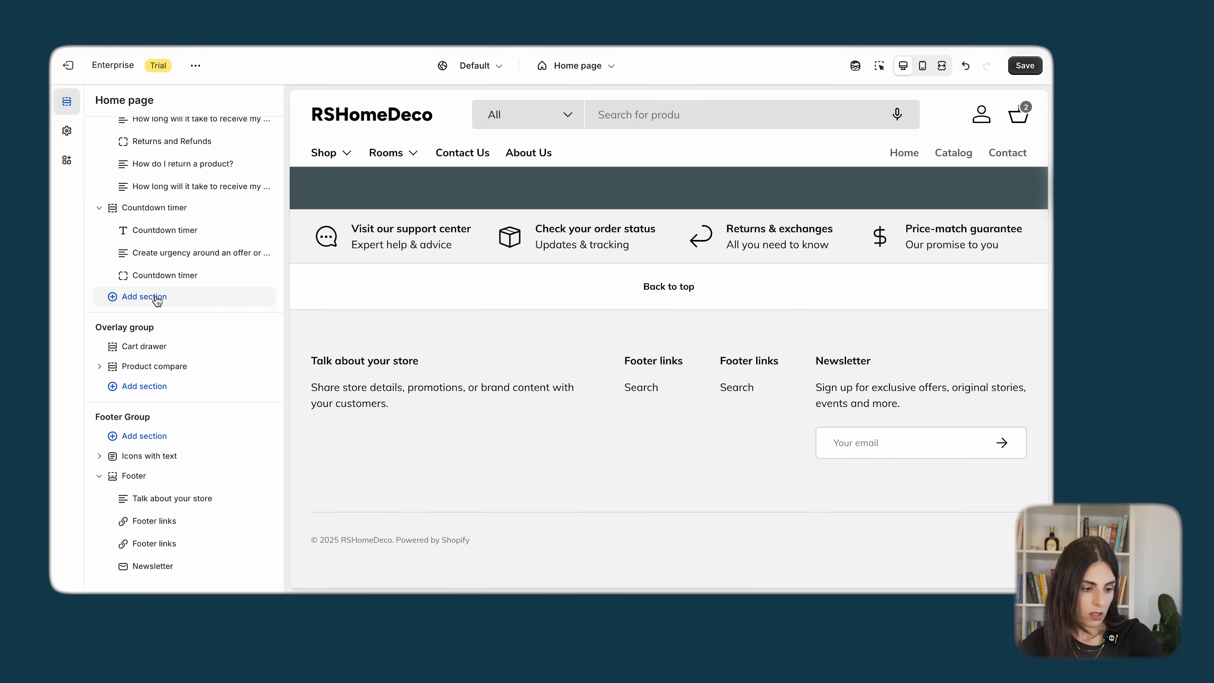
{"action": "left_click", "coordinate": [155, 298]}
{"action": "left_click", "coordinate": [351, 346]}
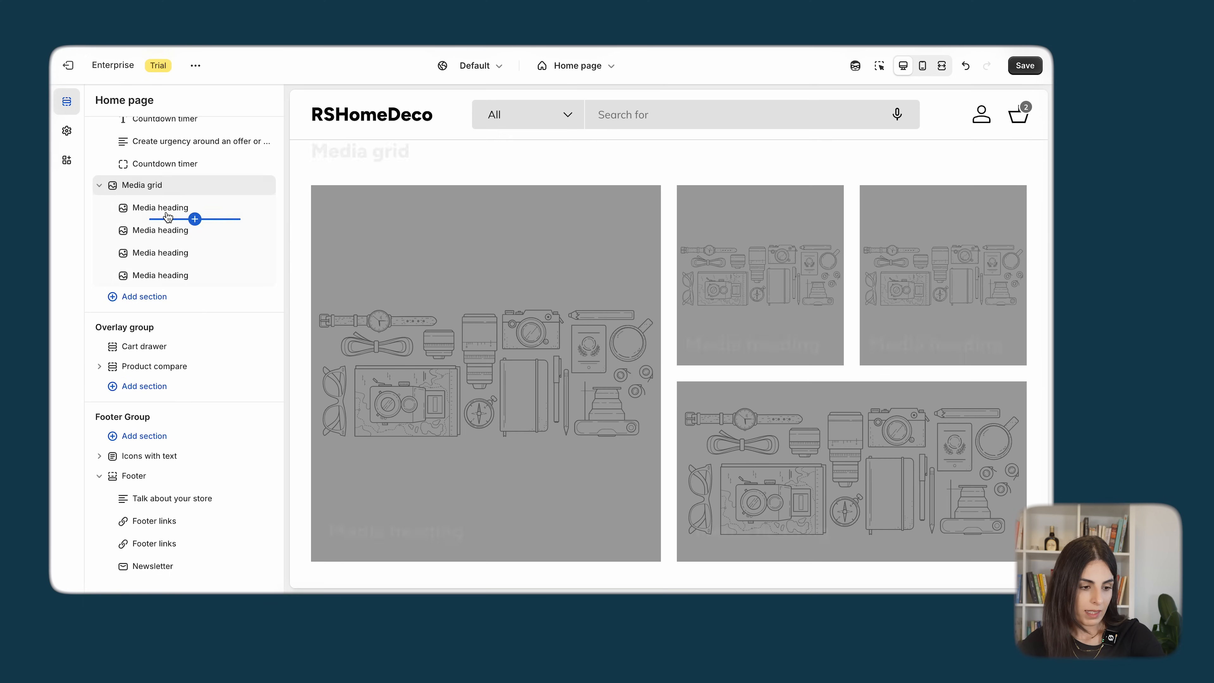
{"action": "left_click", "coordinate": [198, 207]}
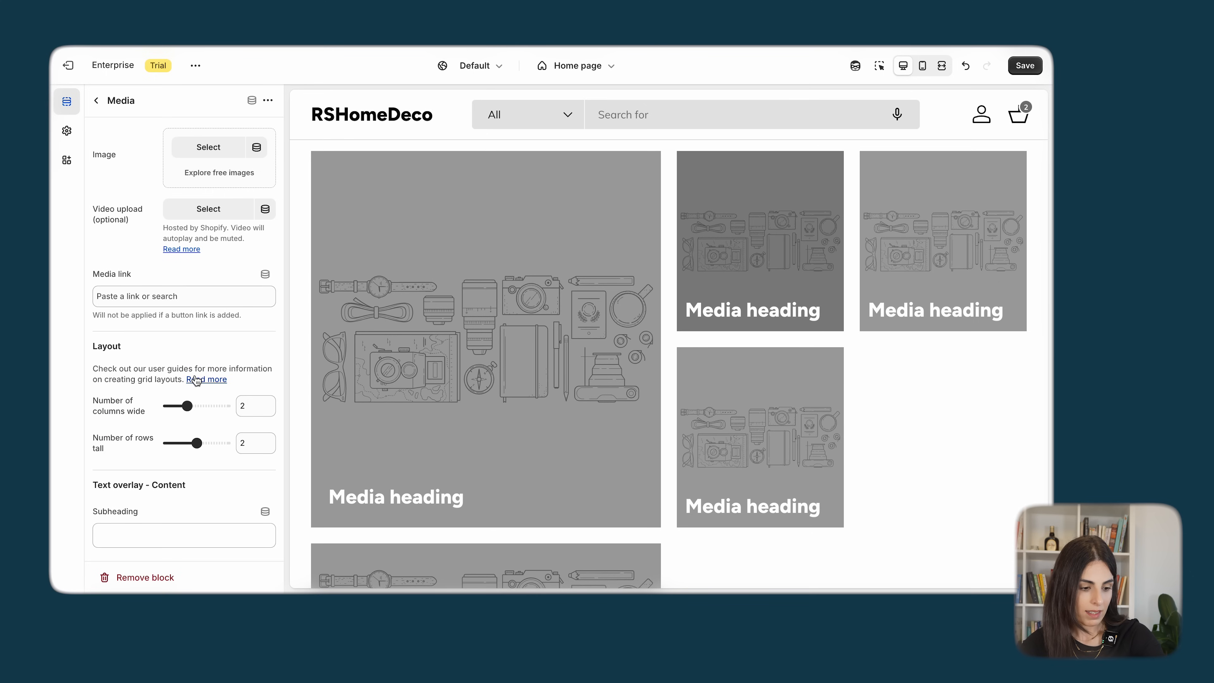
{"action": "scroll", "coordinate": [195, 380], "scroll_direction": "down", "scroll_amount": 7}
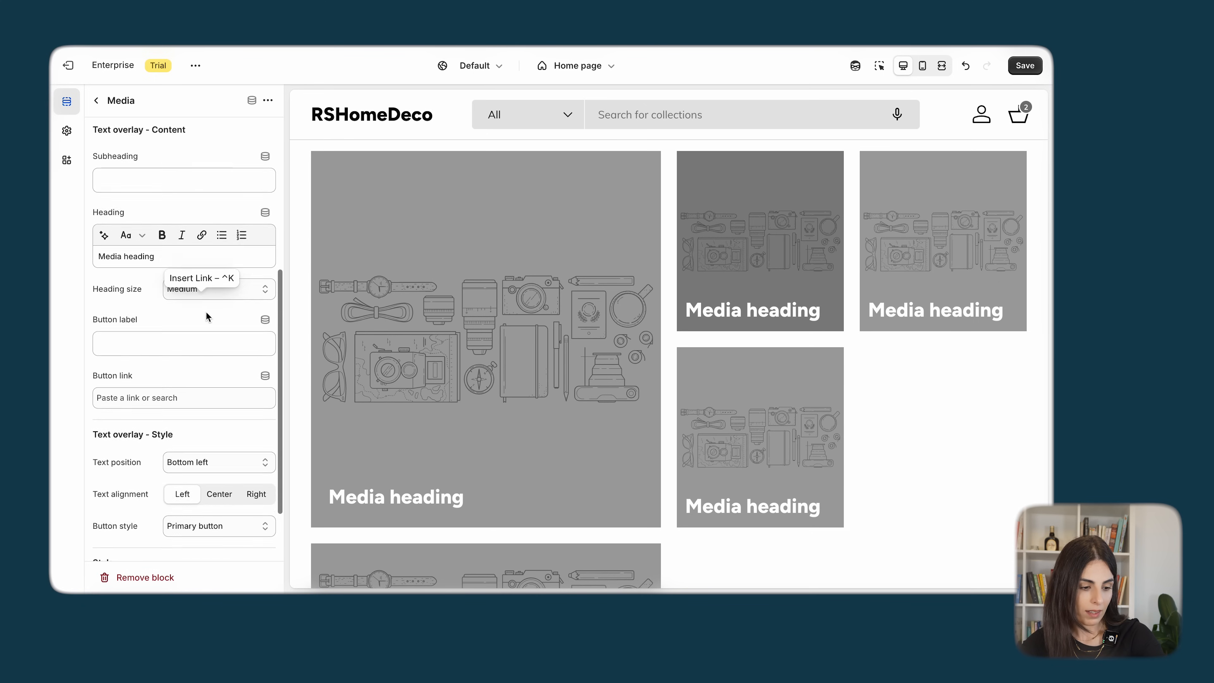
{"action": "scroll", "coordinate": [207, 316], "scroll_direction": "down", "scroll_amount": 2}
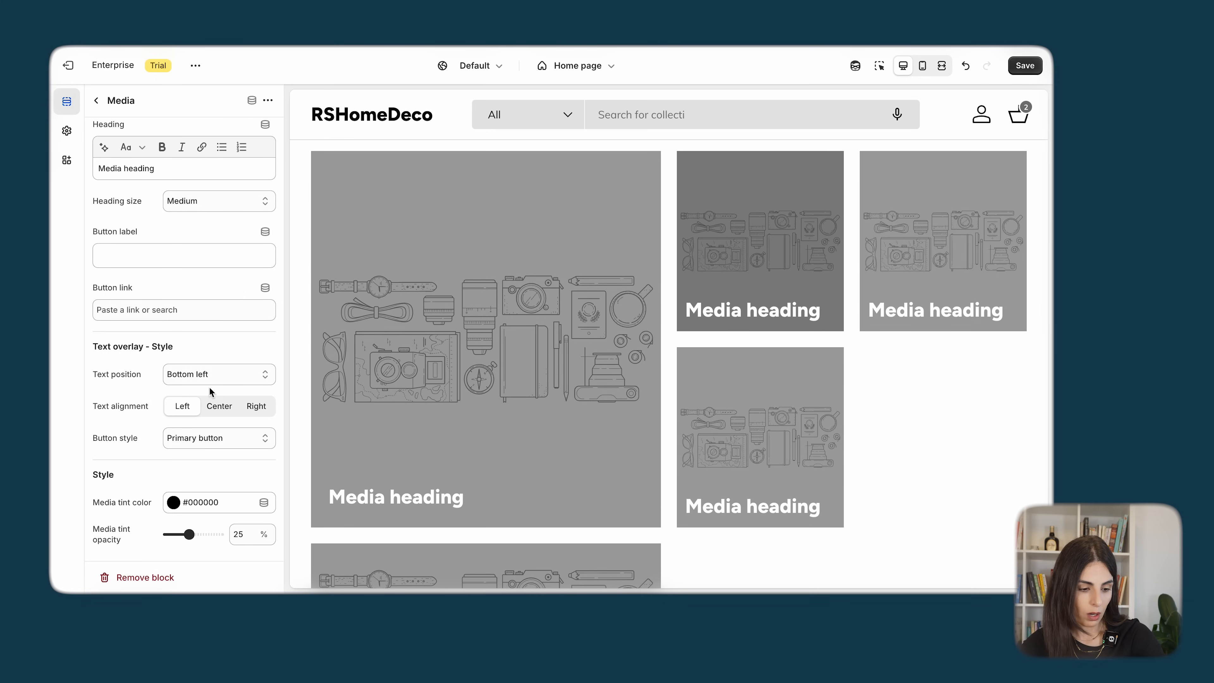
{"action": "scroll", "coordinate": [207, 387], "scroll_direction": "up", "scroll_amount": 9}
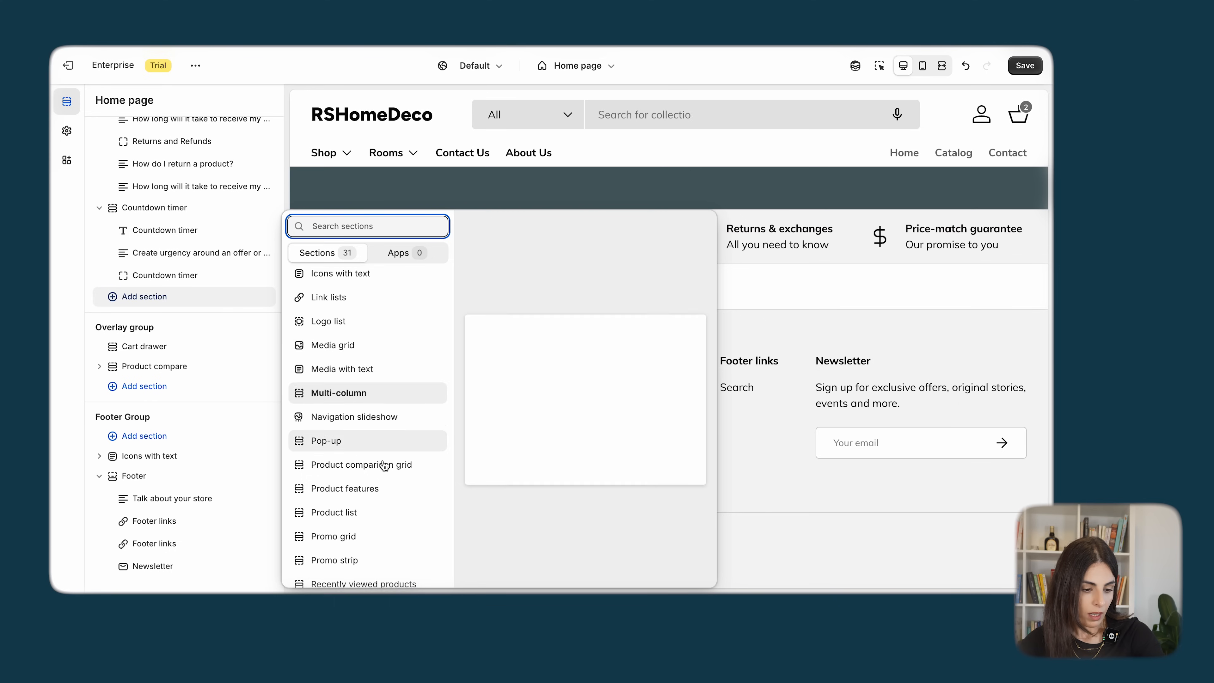
- Add a Promo grid section below the Countdown timer section
{"action": "scroll", "coordinate": [388, 479], "scroll_direction": "down", "scroll_amount": 2}
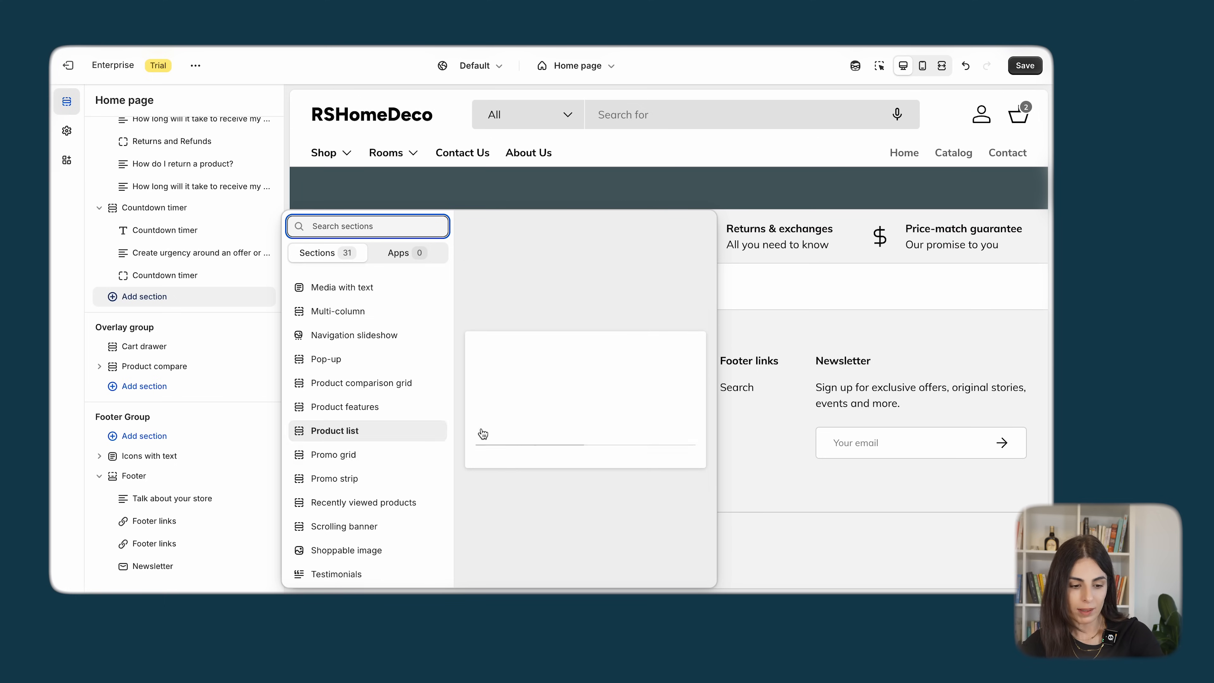
{"action": "left_click", "coordinate": [394, 463]}
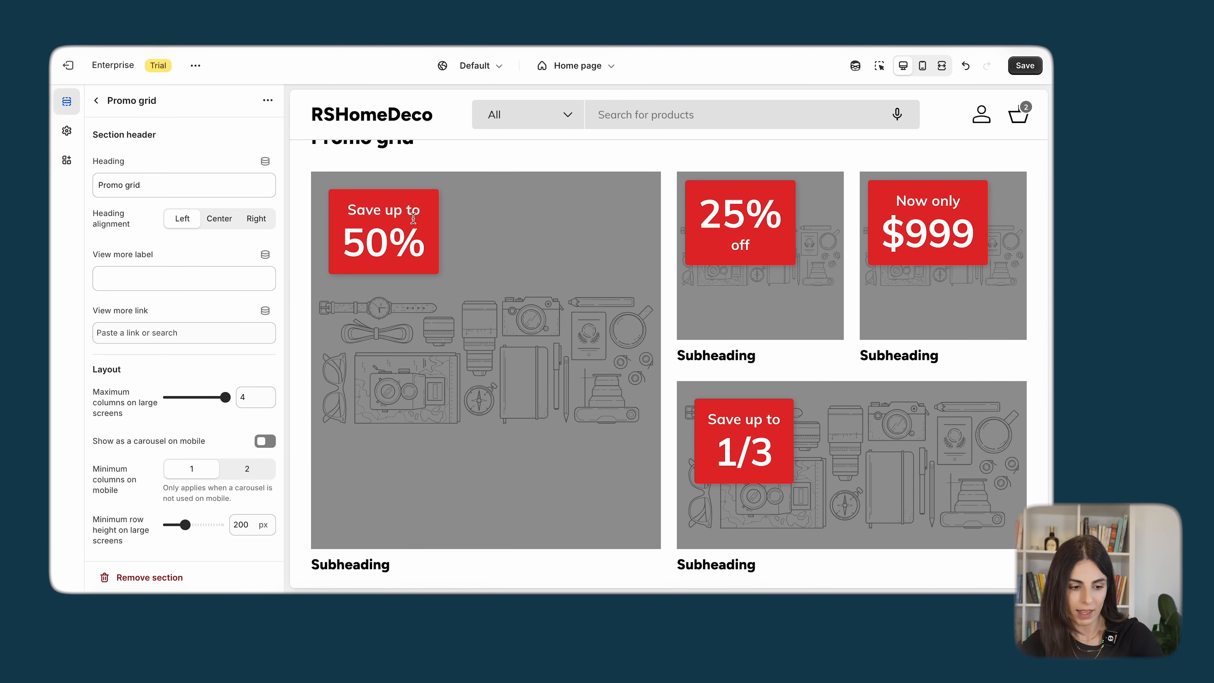
{"action": "left_click", "coordinate": [97, 108]}
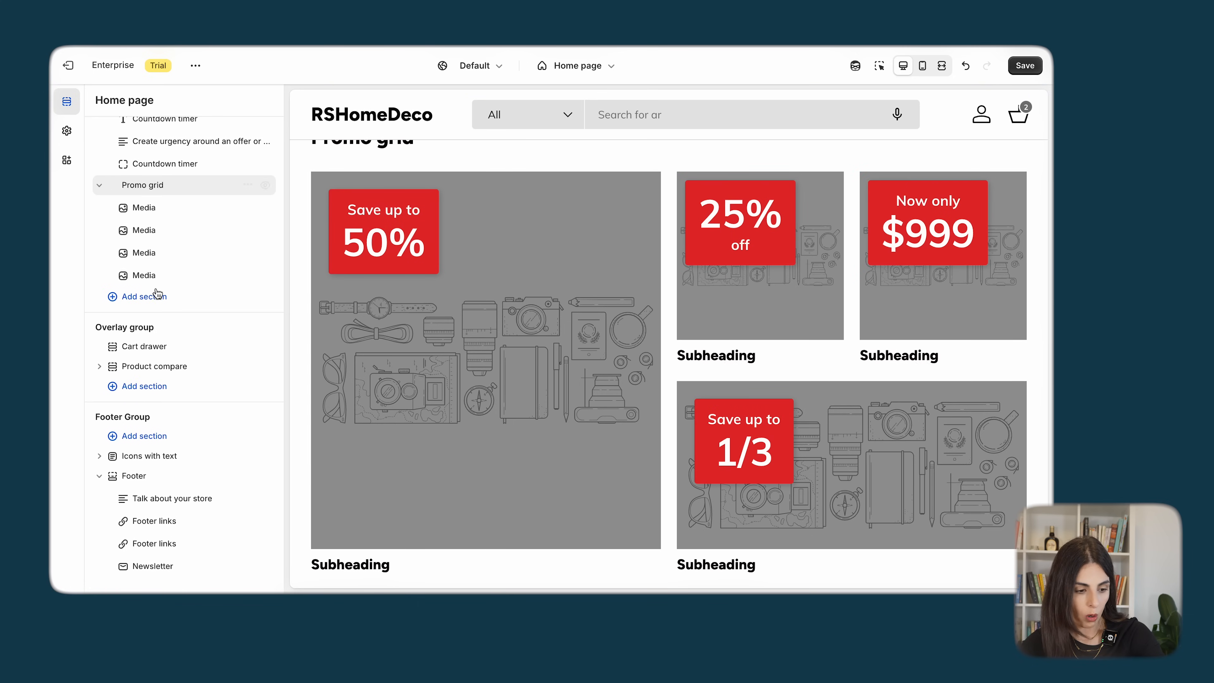
- Insert a media block after the Promo grid's first block, check the media settings, and remove the grid's last block
{"action": "left_click", "coordinate": [165, 219]}
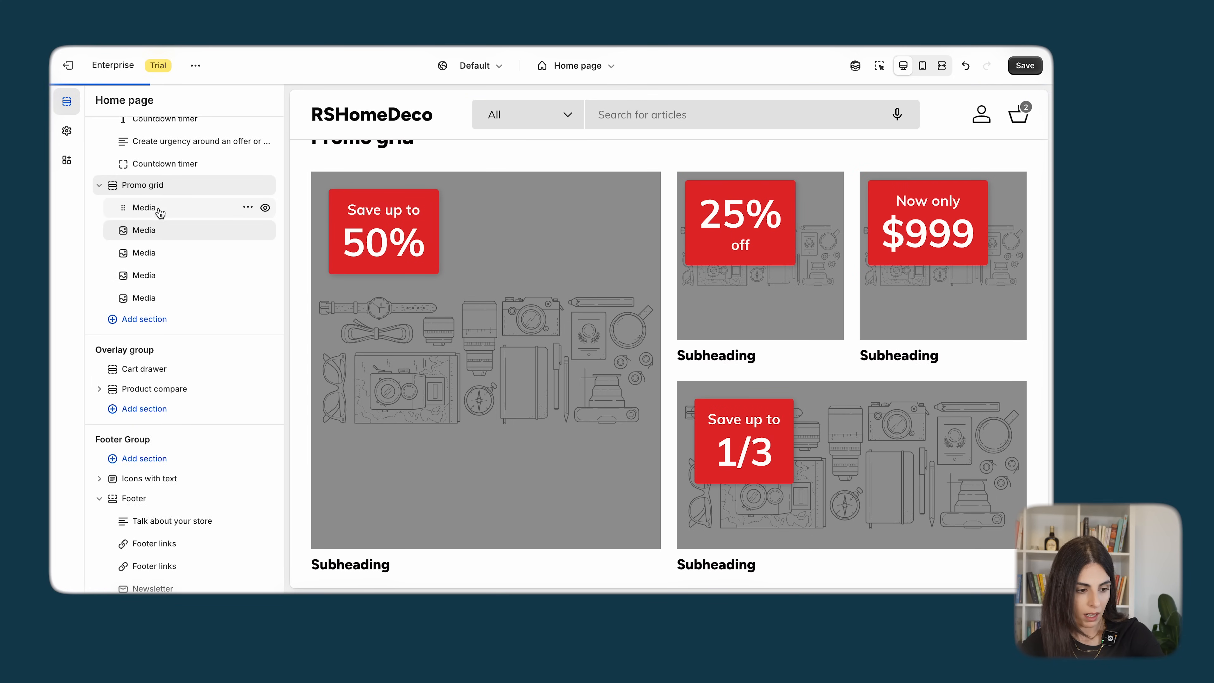
{"action": "left_click", "coordinate": [160, 211]}
{"action": "scroll", "coordinate": [189, 347], "scroll_direction": "down", "scroll_amount": 2}
{"action": "scroll", "coordinate": [190, 347], "scroll_direction": "down", "scroll_amount": 10}
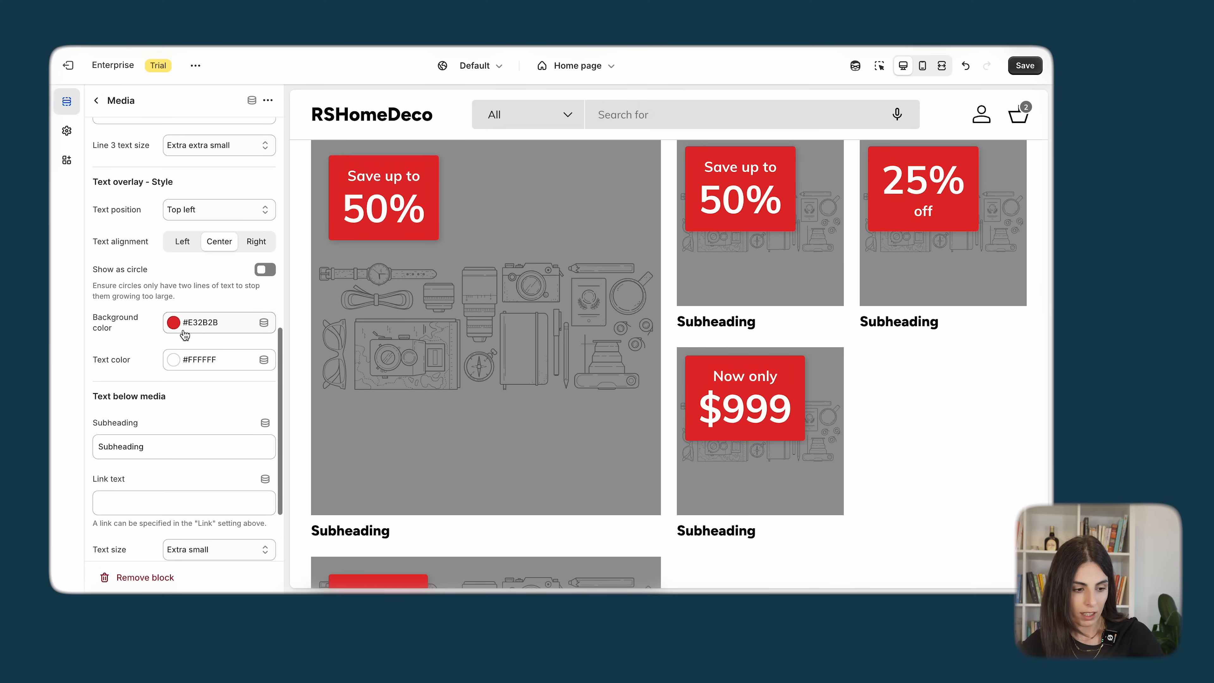
{"action": "left_click", "coordinate": [97, 100]}
{"action": "left_click", "coordinate": [248, 297]}
{"action": "left_click", "coordinate": [251, 347]}
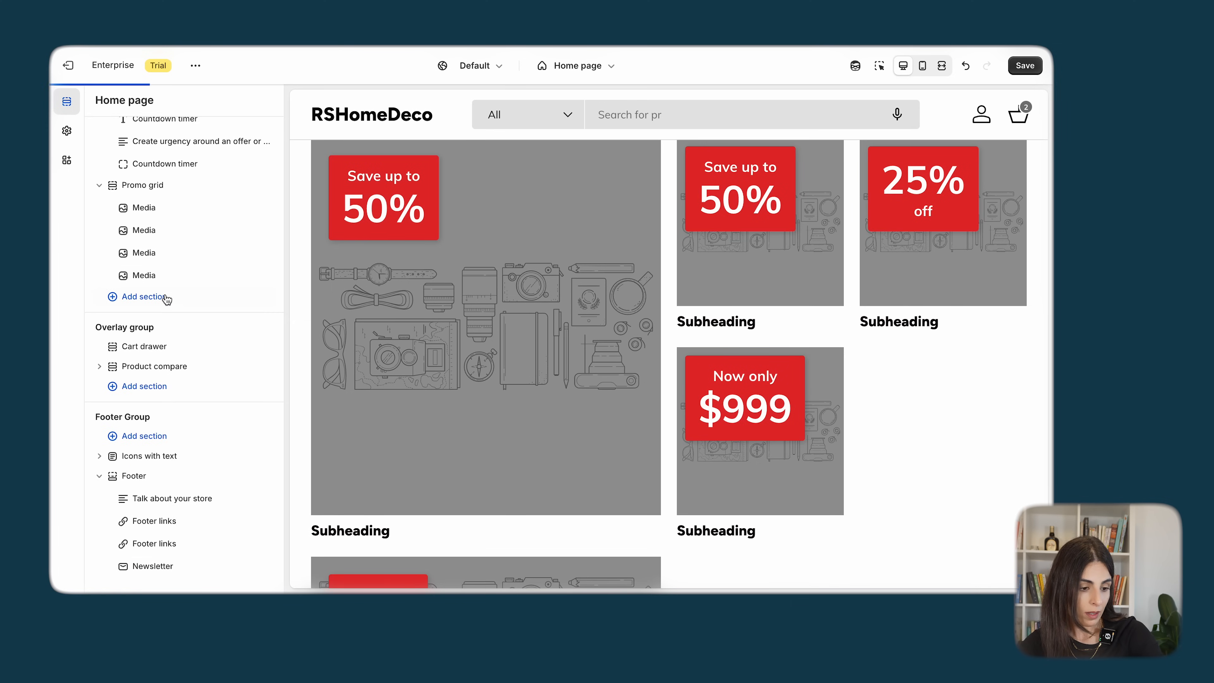
- Add a Media with text section below the Promo grid, set its image to Hubsch_2009221044.jpg and check its layout settings
{"action": "left_click", "coordinate": [166, 297]}
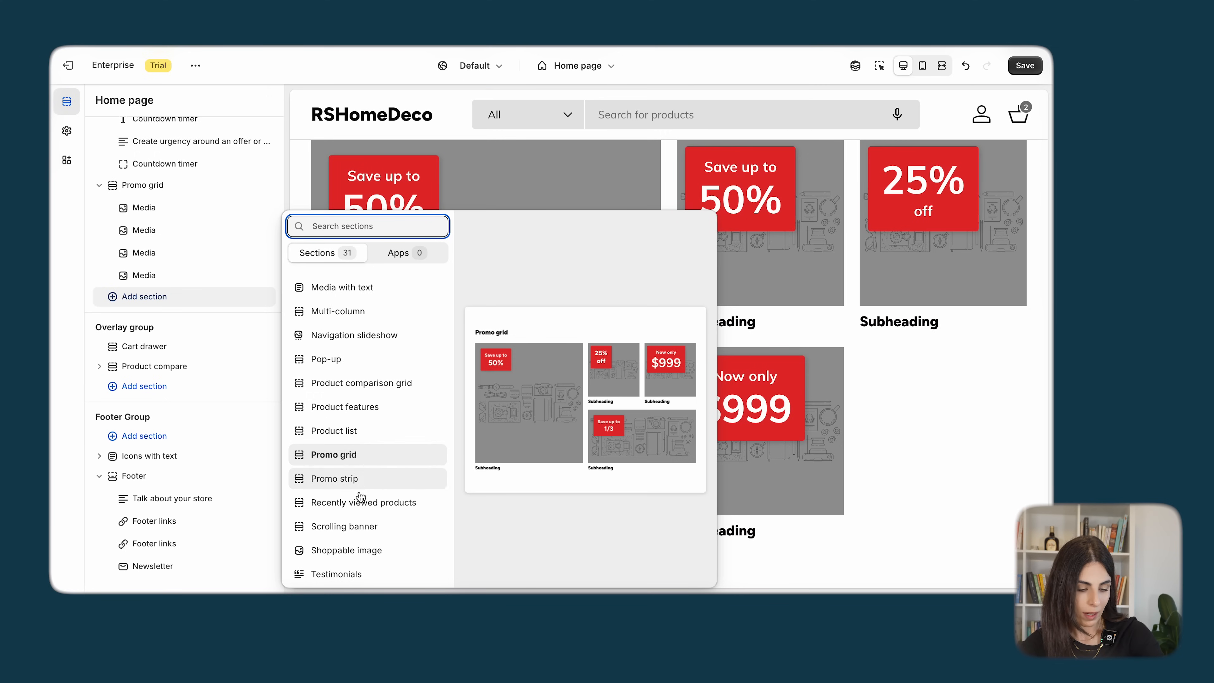
{"action": "left_click", "coordinate": [371, 286]}
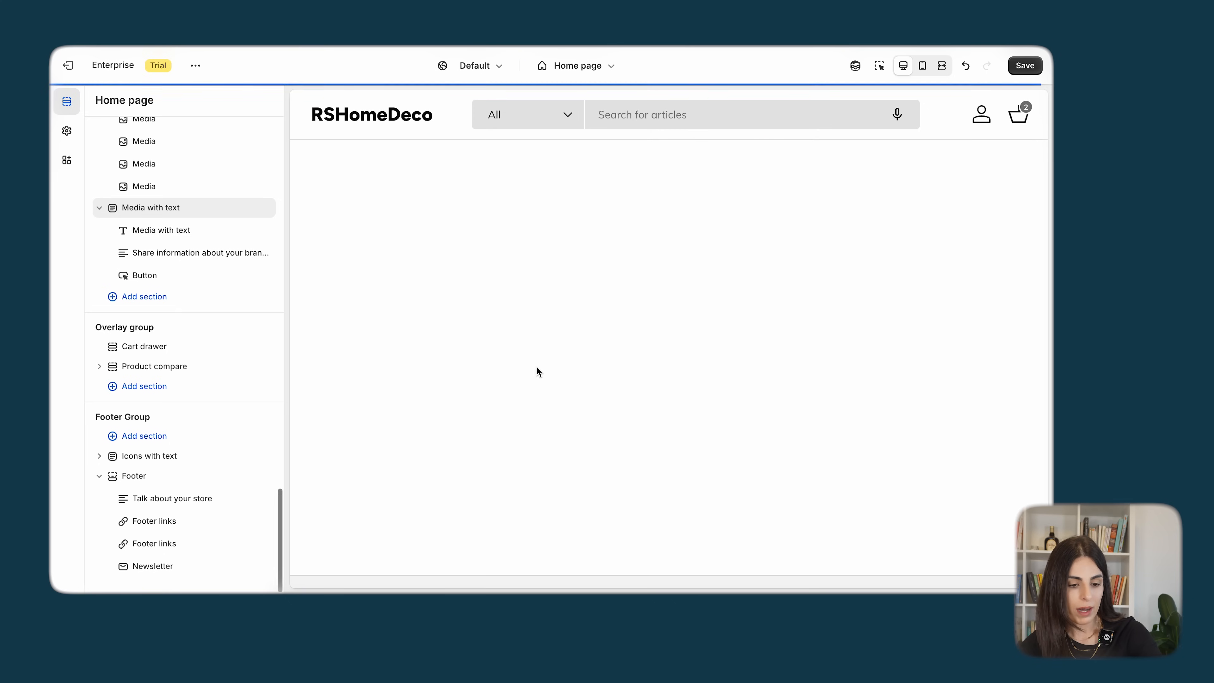
{"action": "left_click", "coordinate": [165, 208]}
{"action": "left_click", "coordinate": [185, 178]}
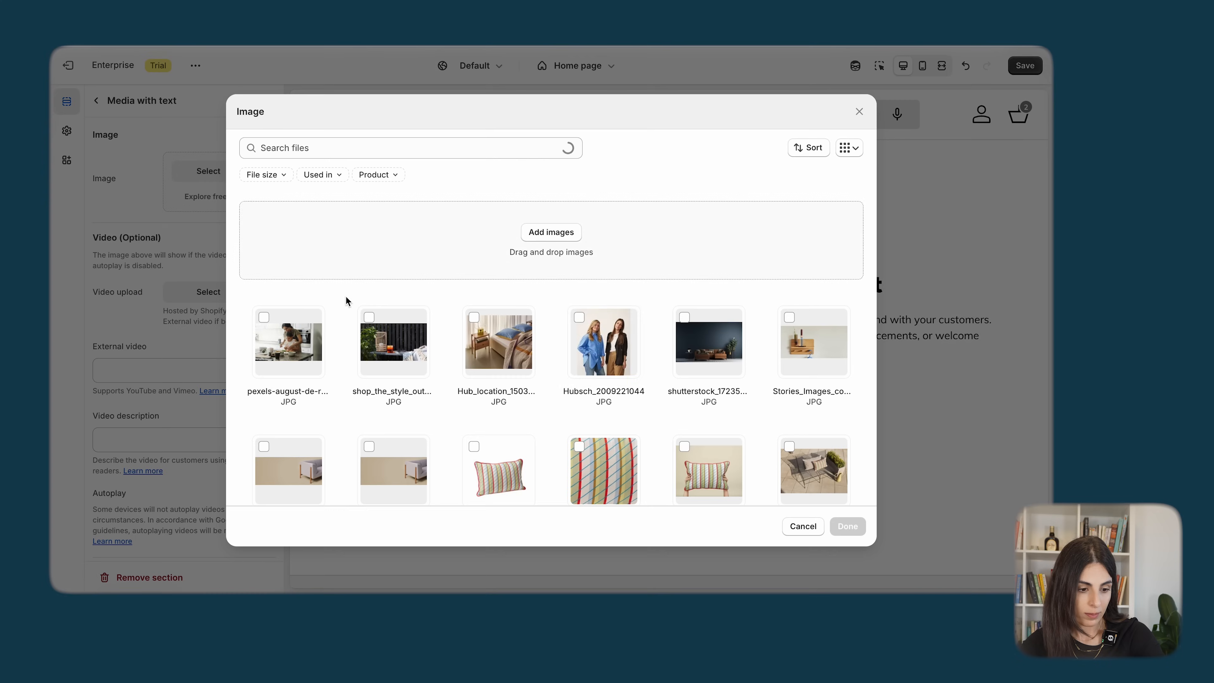
{"action": "left_click", "coordinate": [579, 369]}
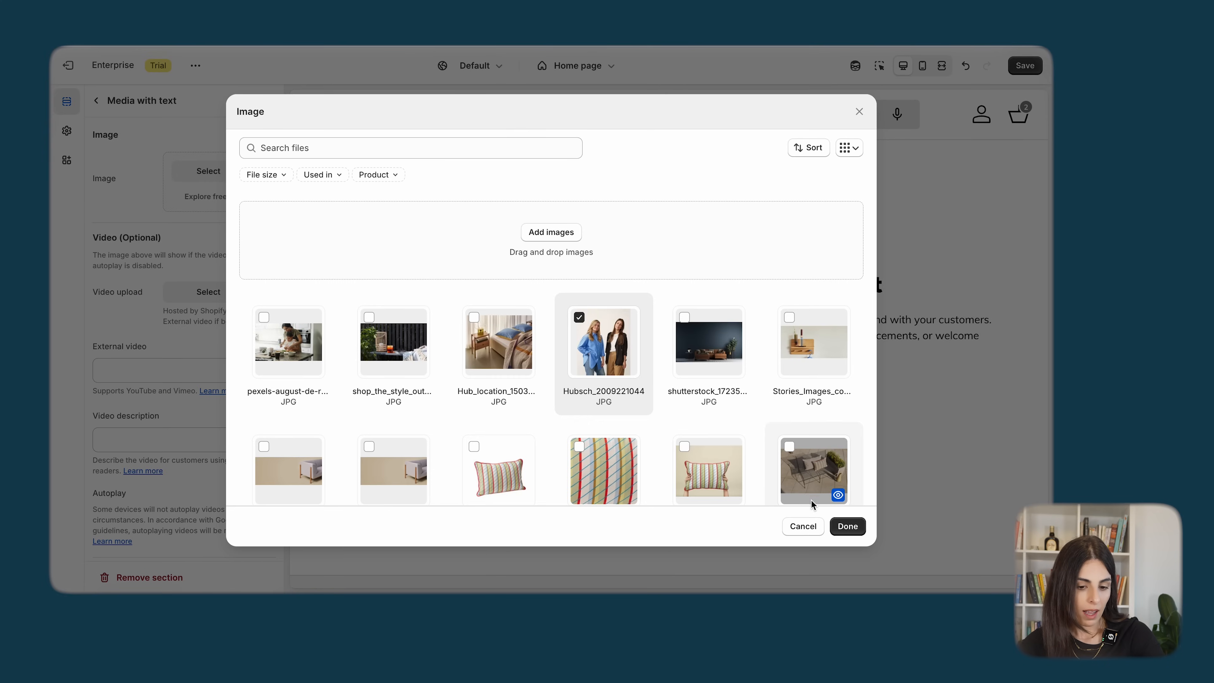
{"action": "left_click", "coordinate": [850, 526]}
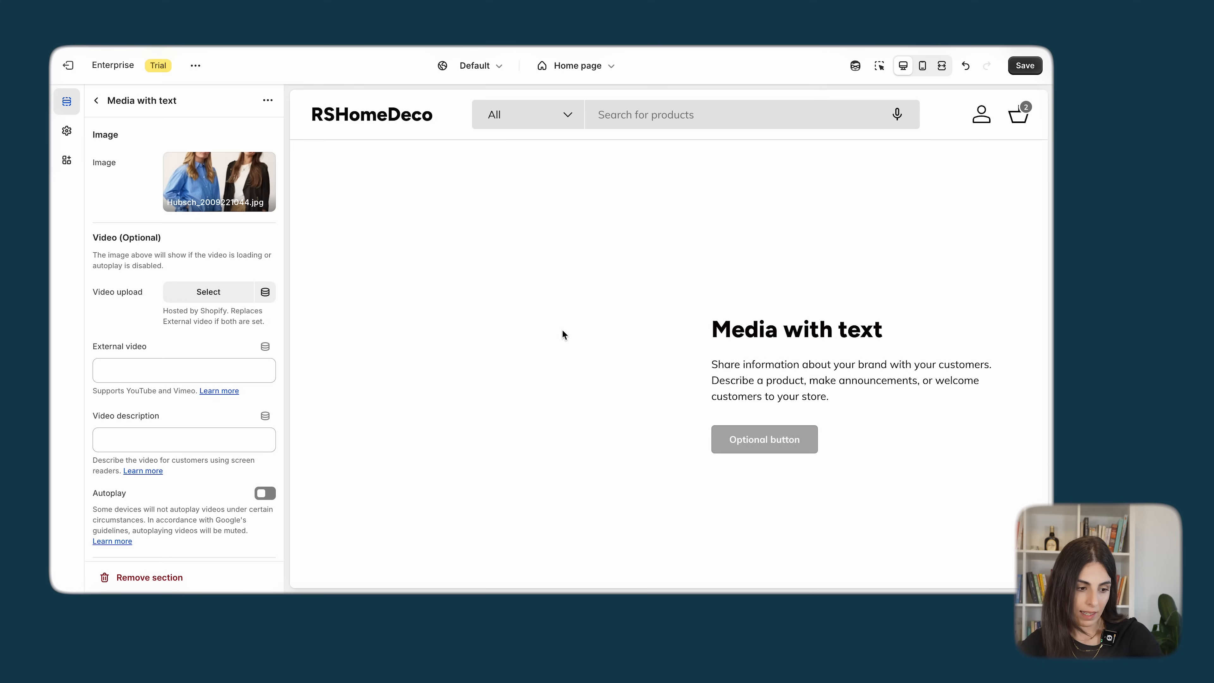
{"action": "scroll", "coordinate": [163, 381], "scroll_direction": "down", "scroll_amount": 10}
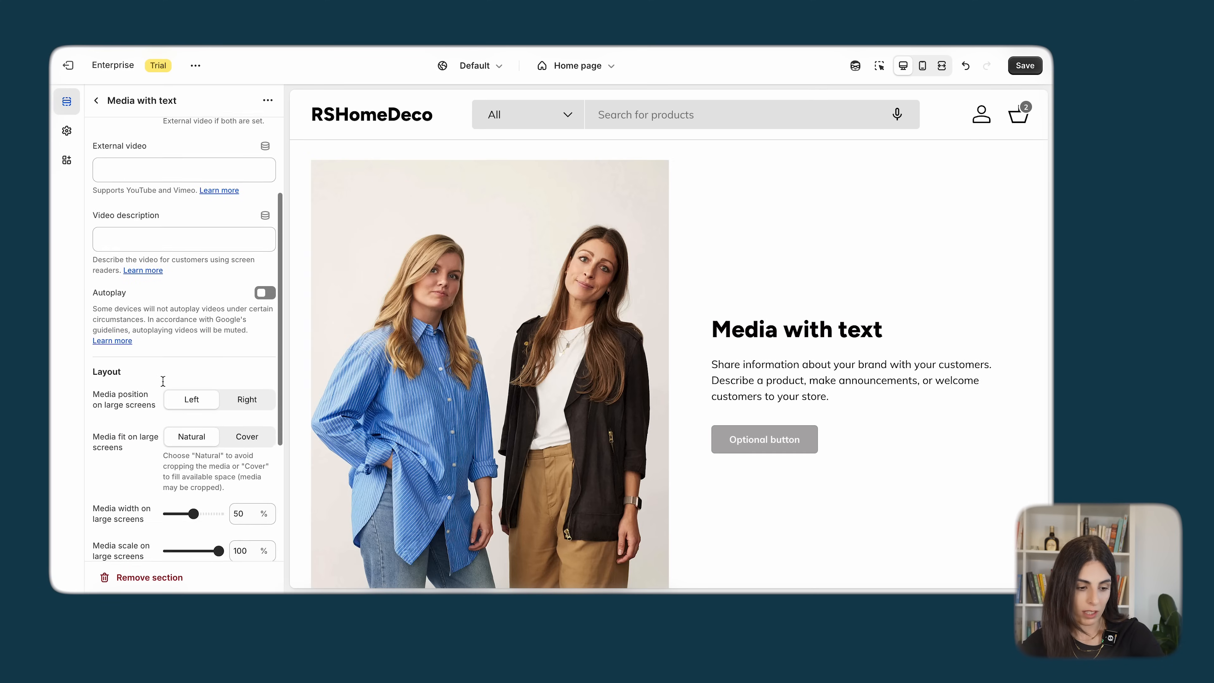
{"action": "left_click", "coordinate": [96, 99]}
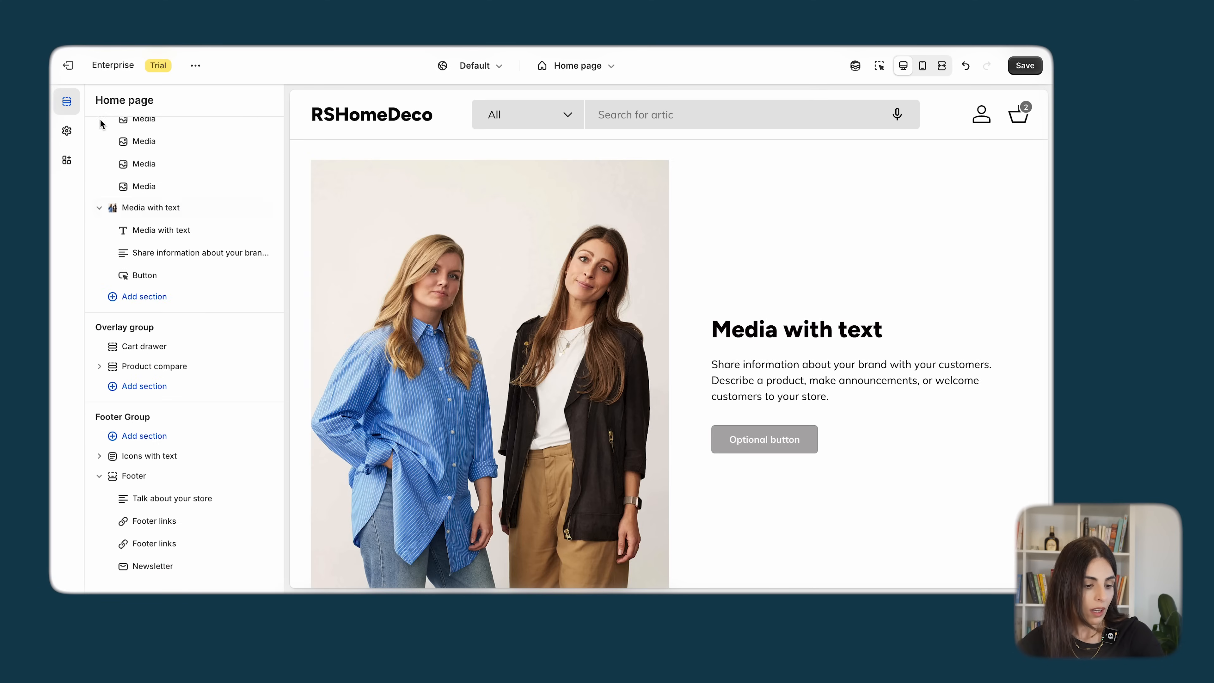
- Add a Shoppable image section below the Media with text section and preview its hotspot popups
{"action": "left_click", "coordinate": [161, 297]}
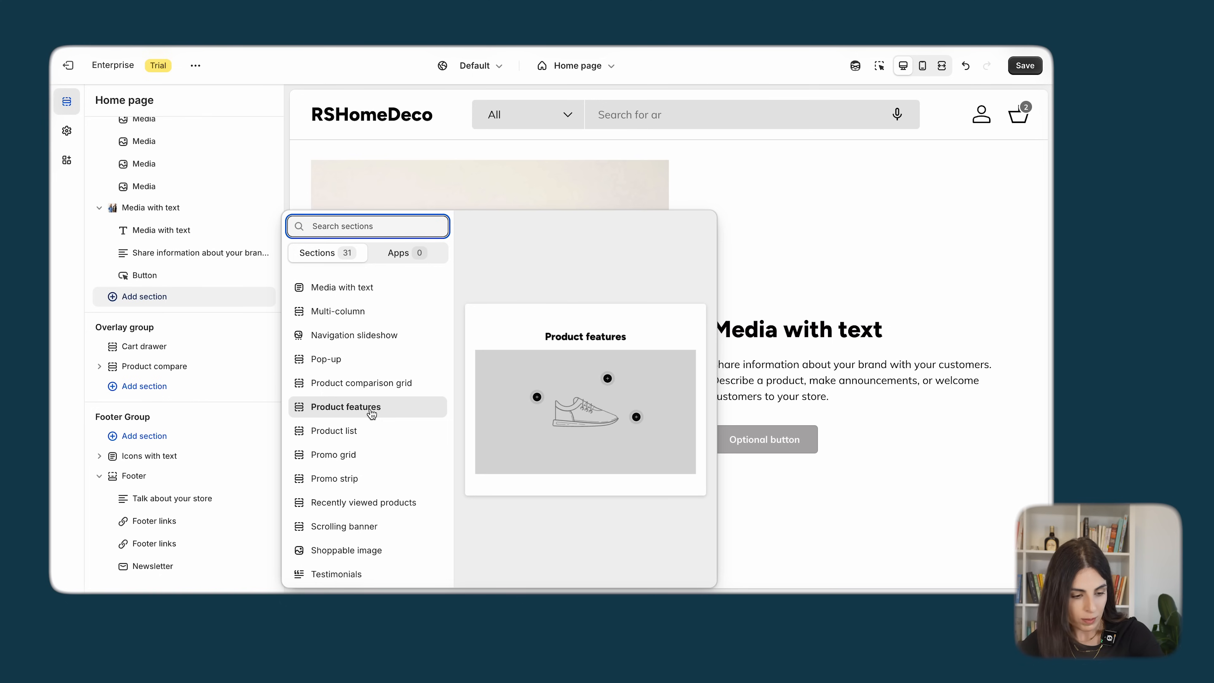
{"action": "left_click", "coordinate": [357, 551]}
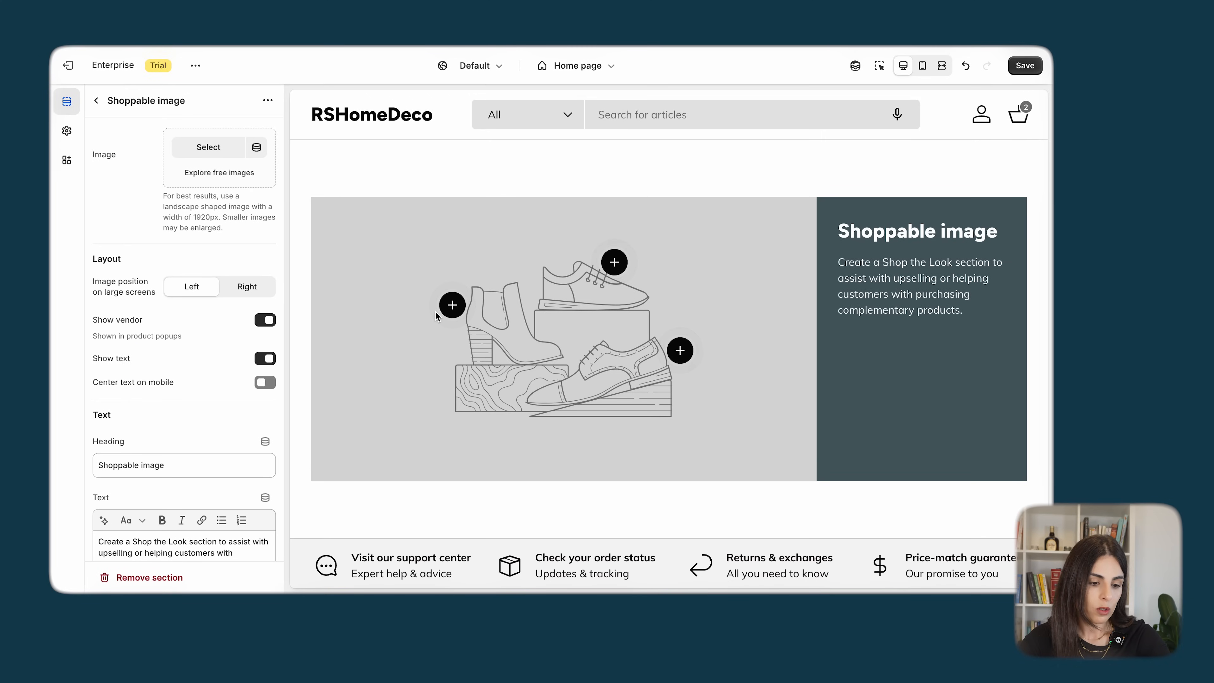
{"action": "left_click", "coordinate": [452, 306]}
{"action": "left_click", "coordinate": [614, 262]}
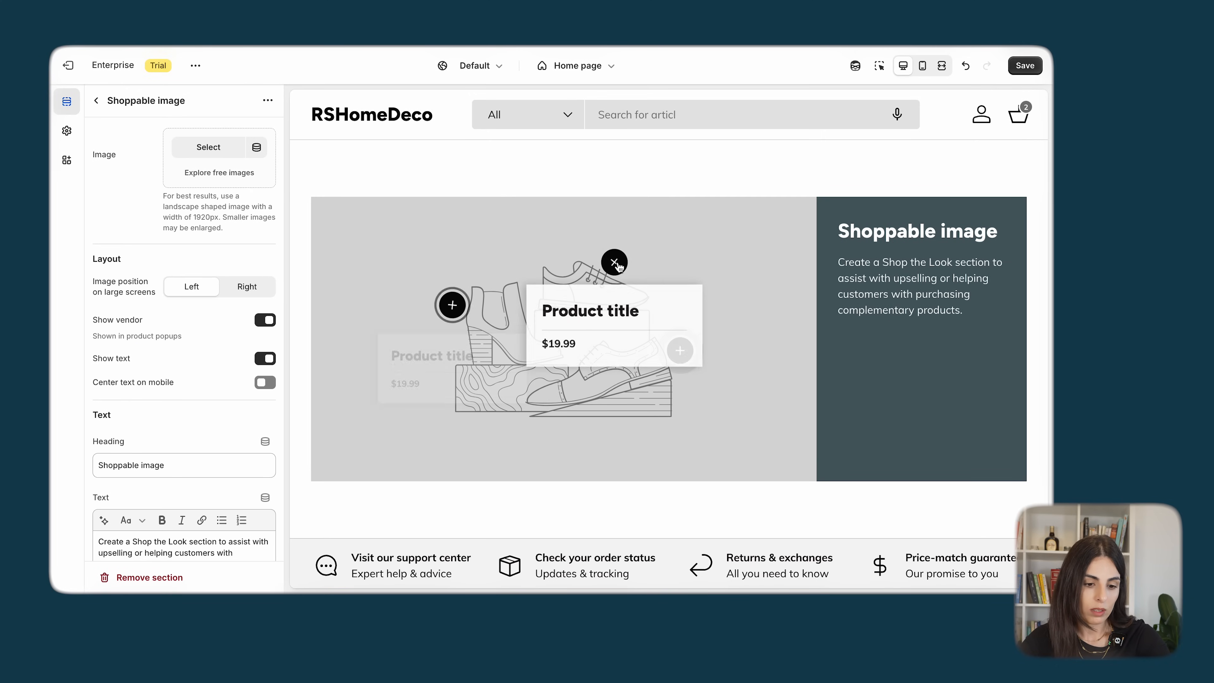
{"action": "left_click", "coordinate": [694, 407]}
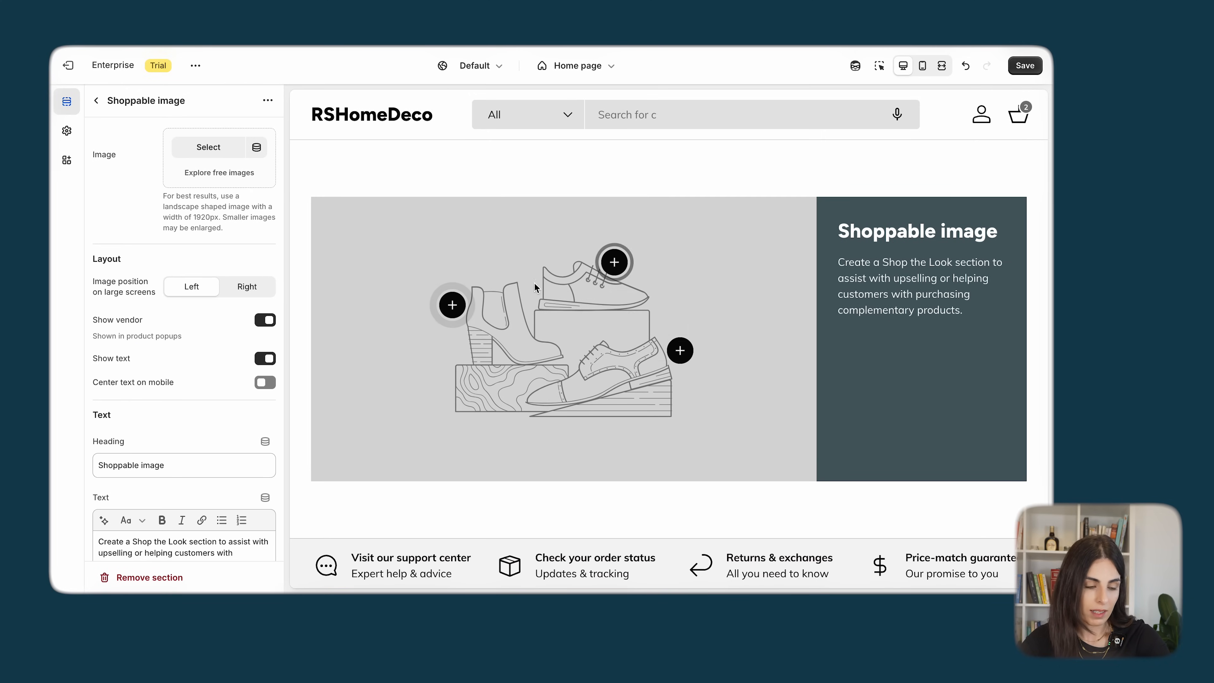
- Set the Shoppable image section's picture to the Hub_location bedroom photo and review its text and style settings
{"action": "left_click", "coordinate": [208, 147]}
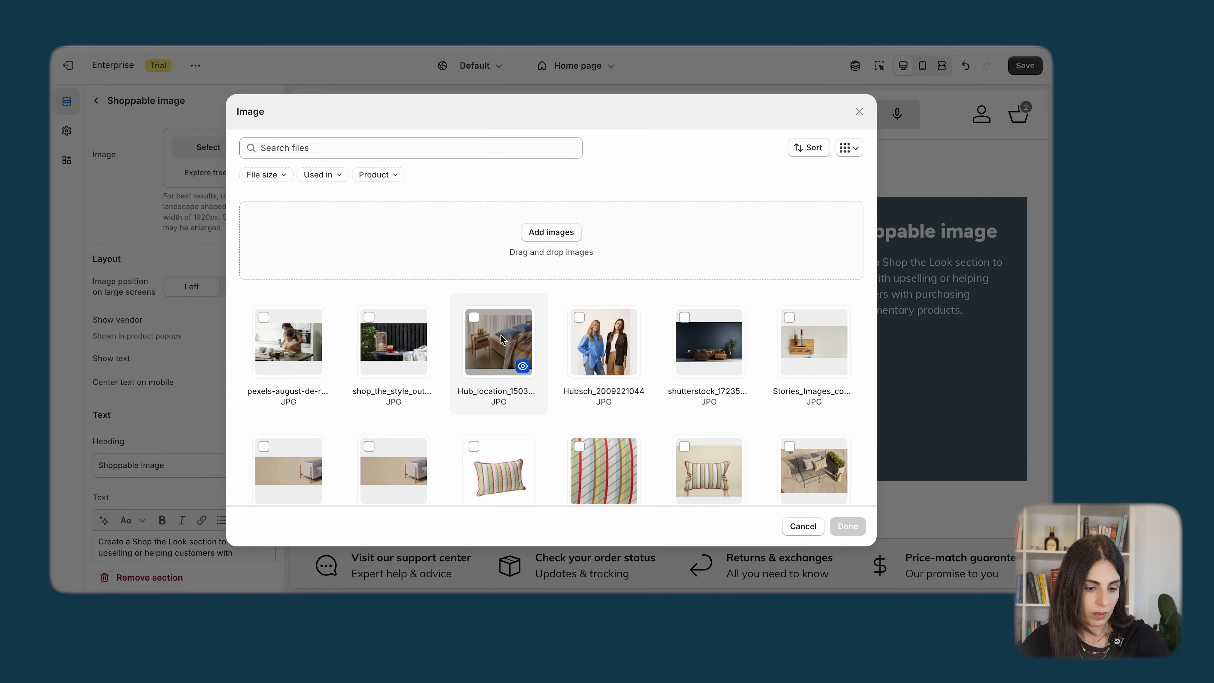
{"action": "left_click", "coordinate": [847, 526]}
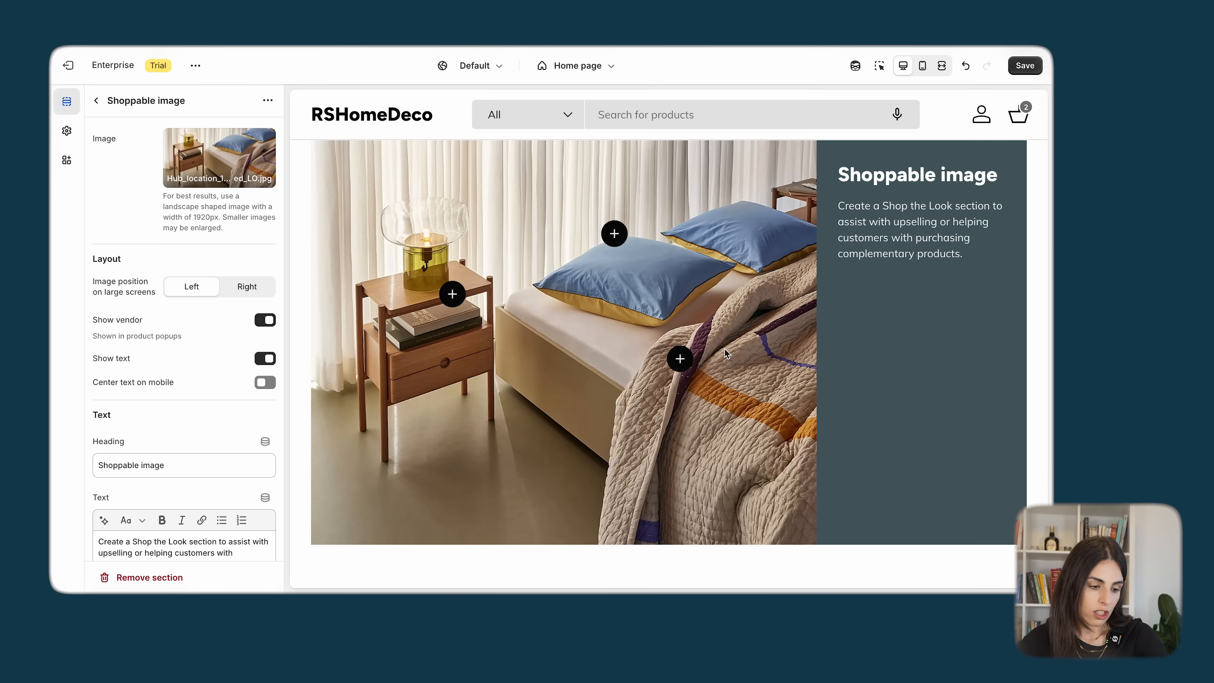
{"action": "scroll", "coordinate": [125, 376], "scroll_direction": "down", "scroll_amount": 6}
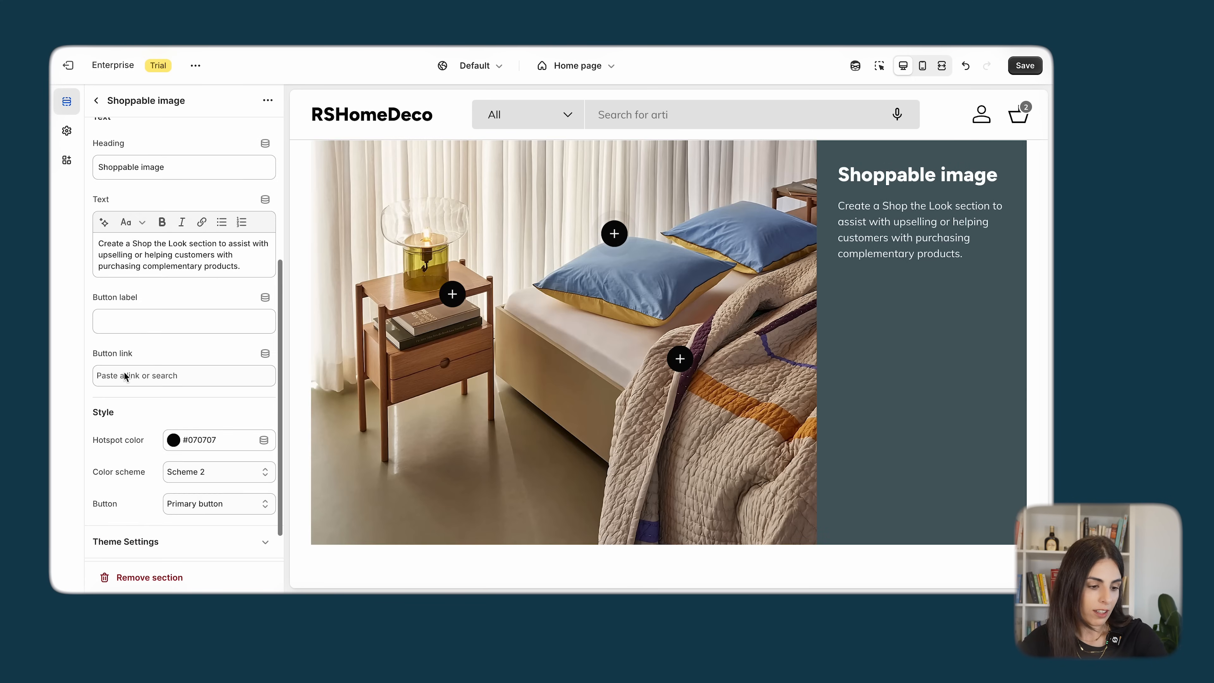
{"action": "scroll", "coordinate": [168, 365], "scroll_direction": "down", "scroll_amount": 1}
{"action": "left_click", "coordinate": [96, 100]}
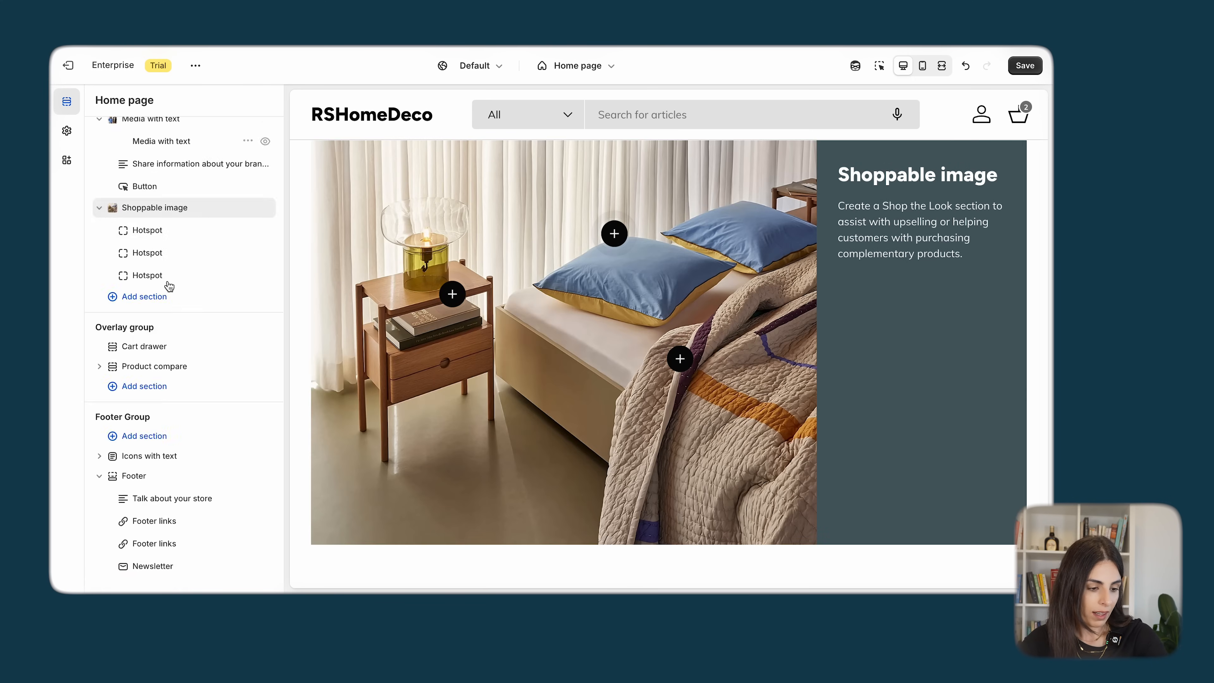
- Assign the Poppy Cushion - Yellow product to the hotspot over the quilt and preview its product popup
{"action": "left_click", "coordinate": [159, 232]}
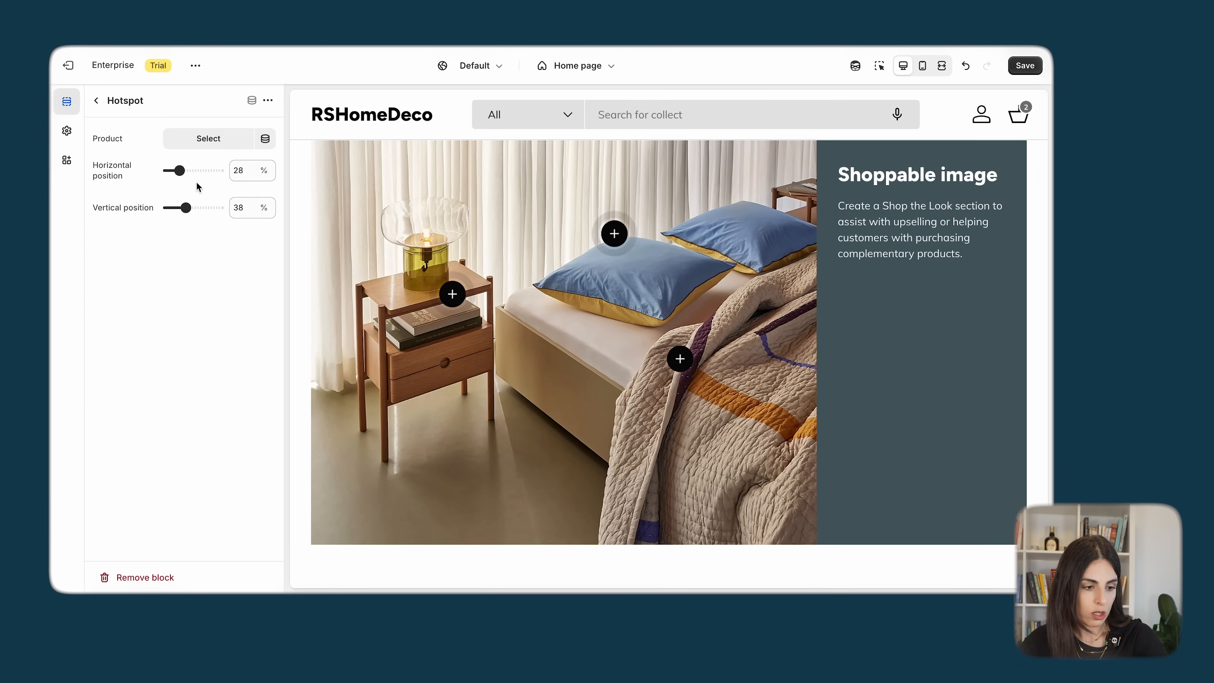
{"action": "left_click", "coordinate": [209, 139]}
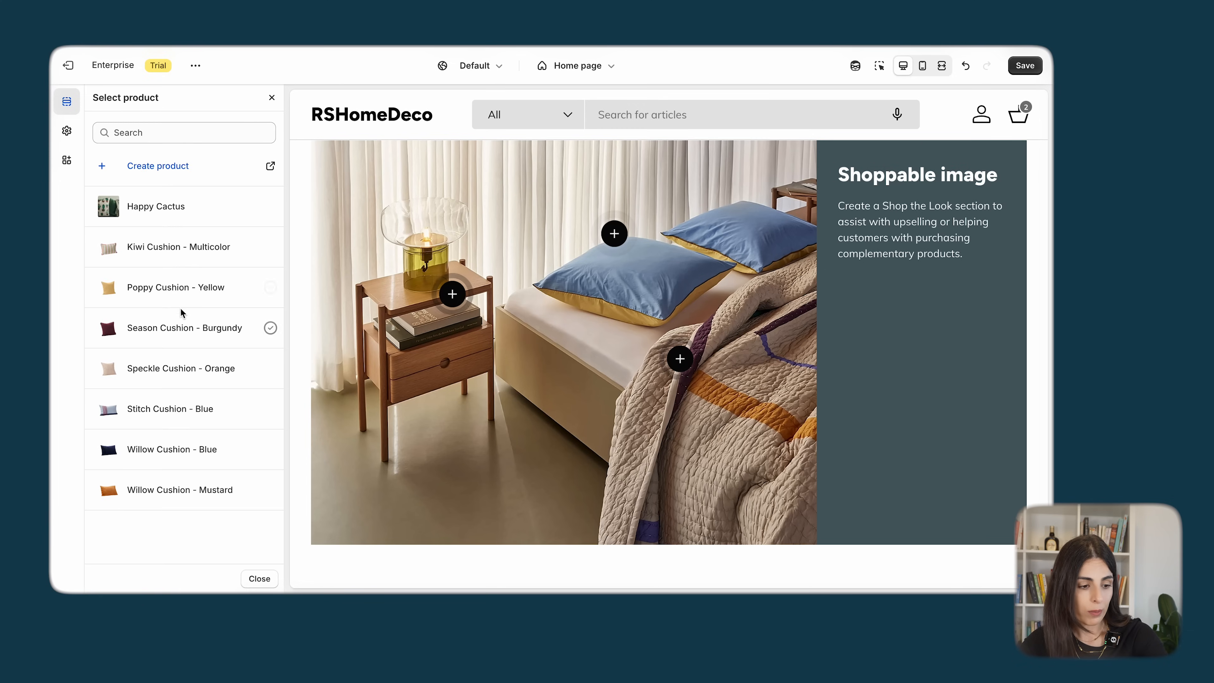
{"action": "left_click", "coordinate": [180, 289]}
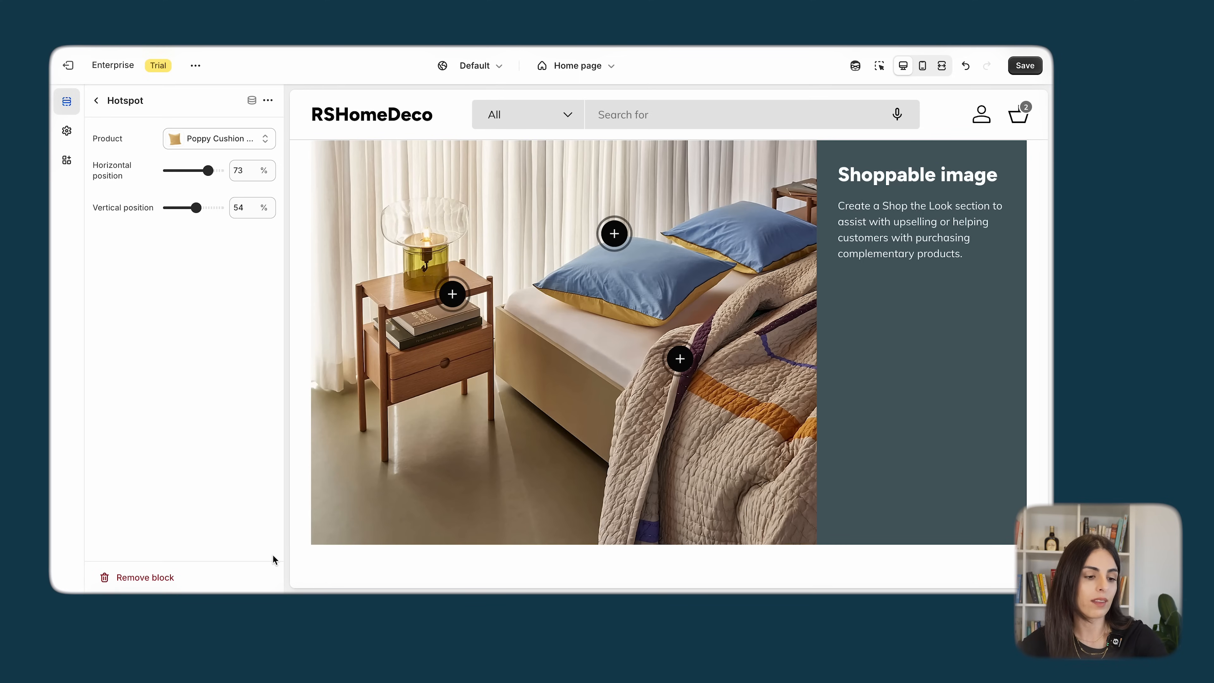
{"action": "left_click", "coordinate": [683, 364]}
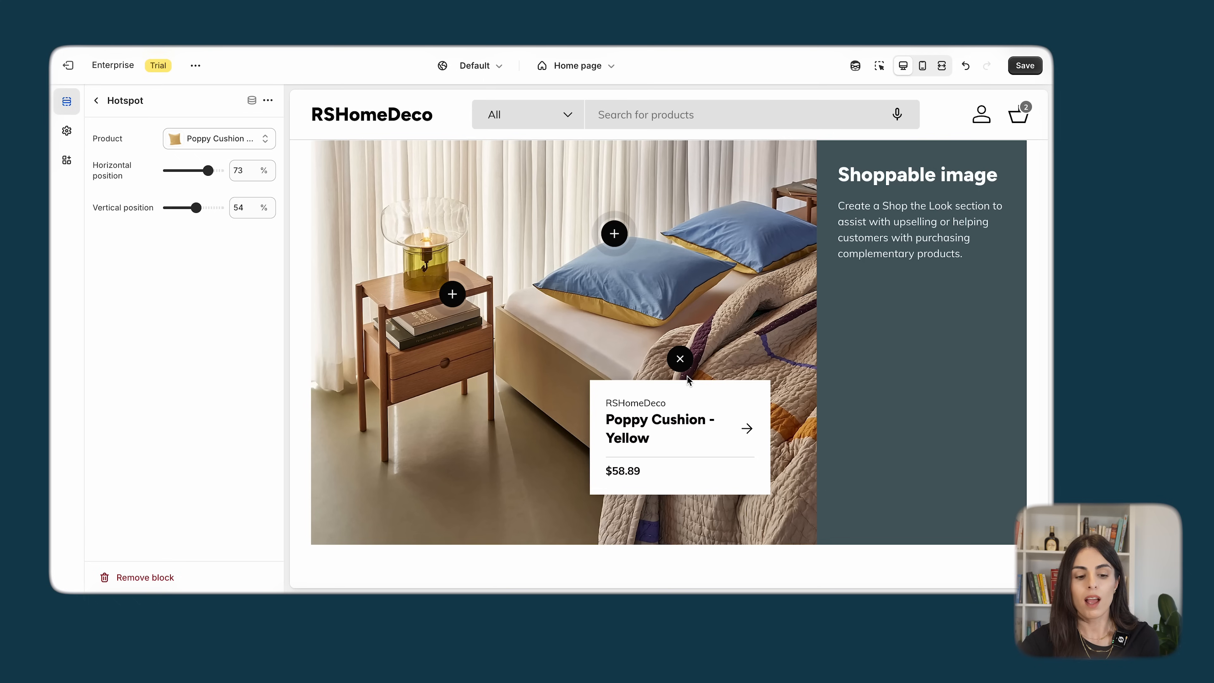
{"action": "left_click", "coordinate": [699, 431]}
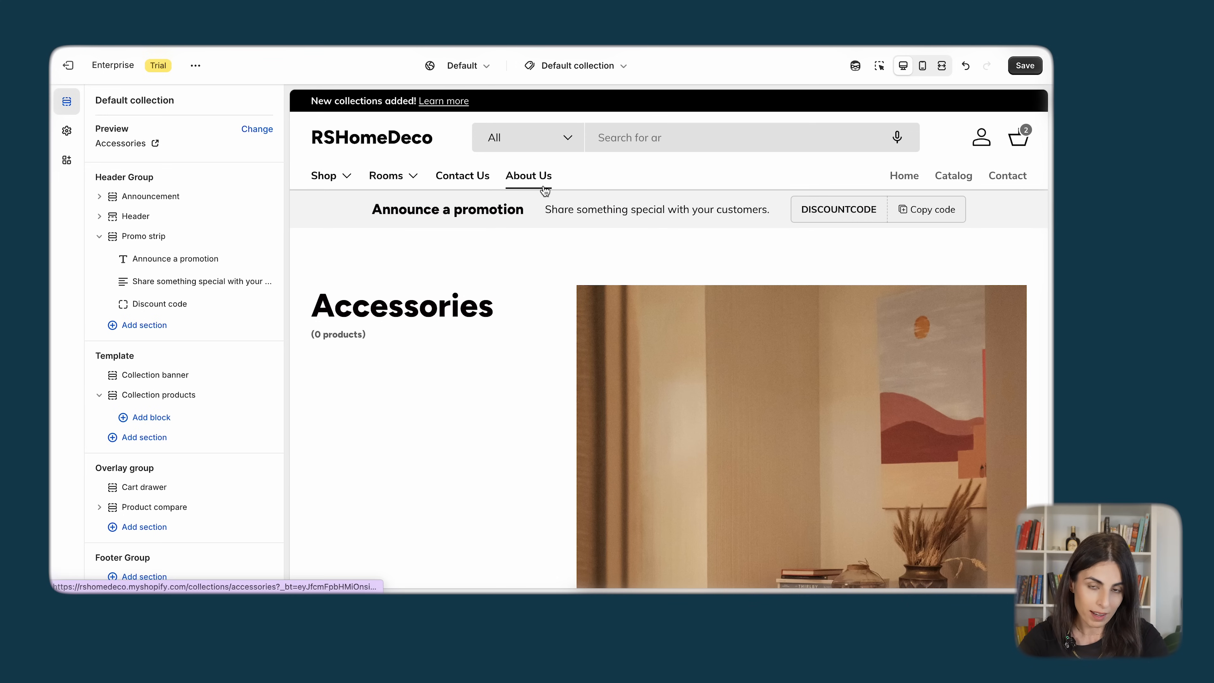
- Check the available collection templates and examine the default collection page layout previewed with Accessories
{"action": "left_click", "coordinate": [581, 67]}
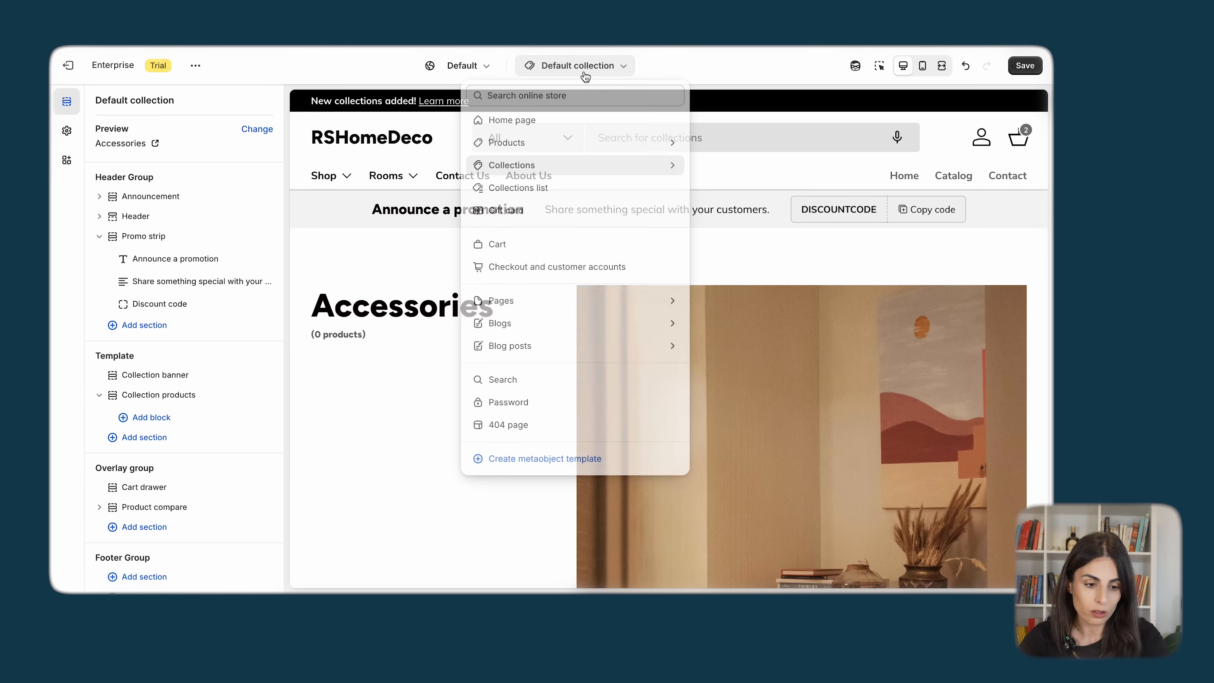
{"action": "left_click", "coordinate": [560, 165]}
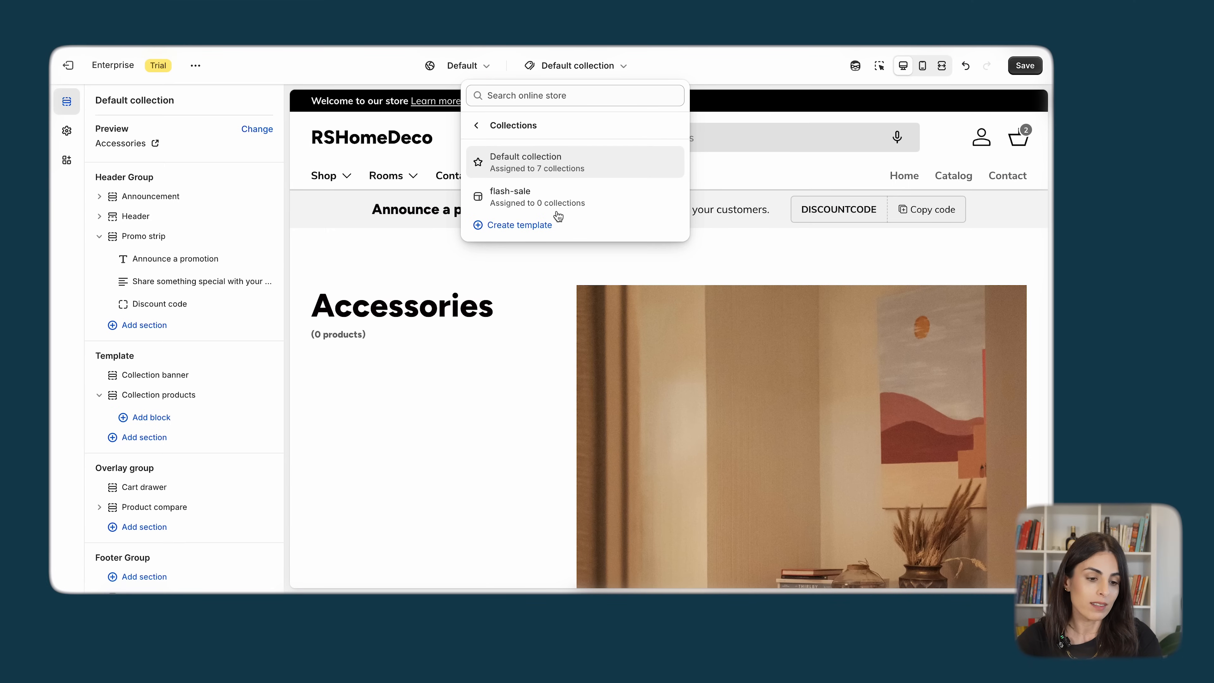
{"action": "left_click", "coordinate": [515, 410]}
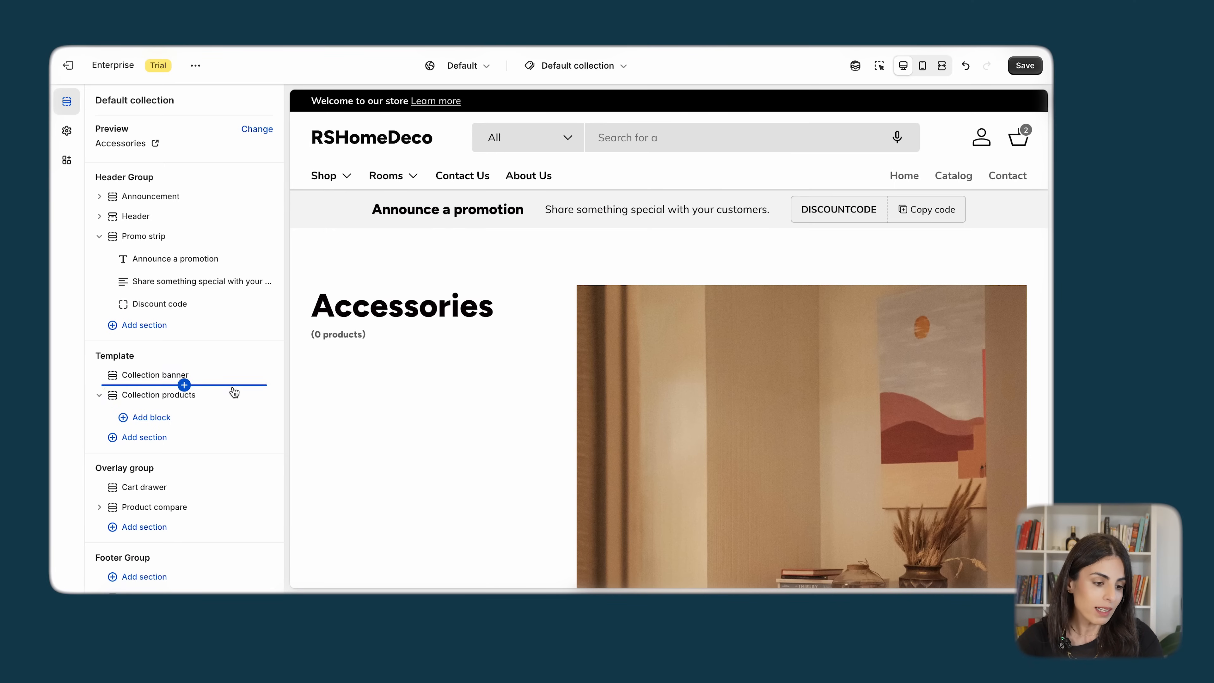
{"action": "scroll", "coordinate": [234, 392], "scroll_direction": "down", "scroll_amount": 3}
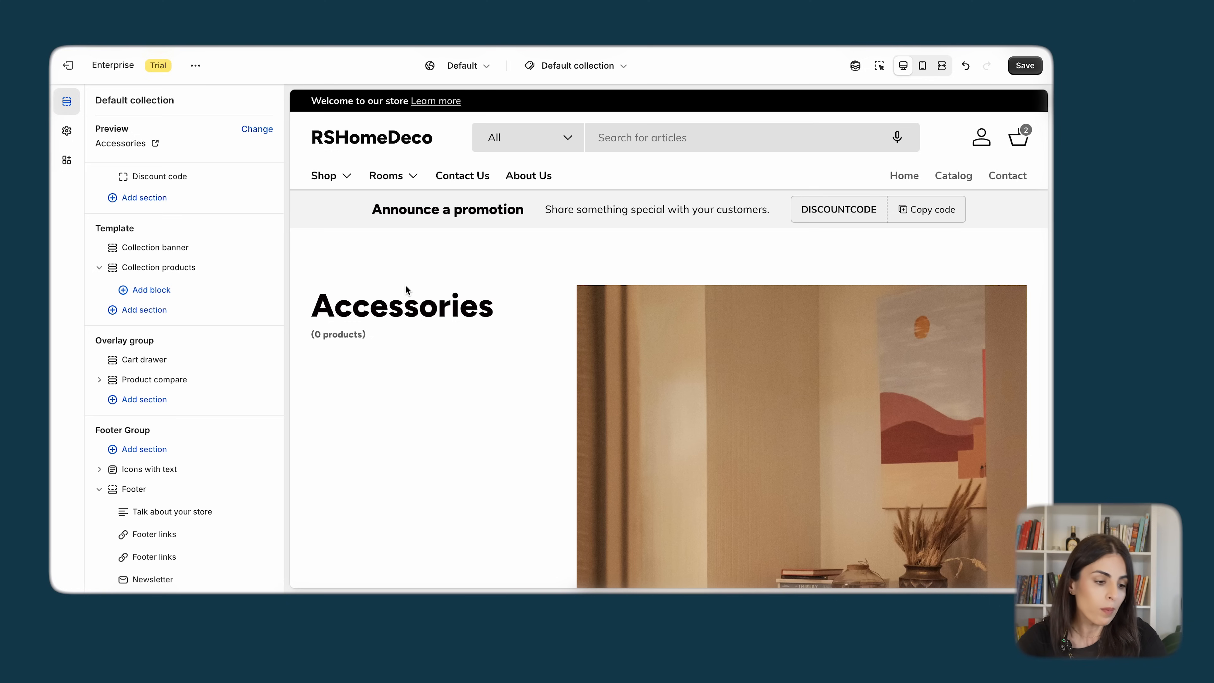
{"action": "scroll", "coordinate": [406, 289], "scroll_direction": "down", "scroll_amount": 2}
{"action": "scroll", "coordinate": [657, 287], "scroll_direction": "down", "scroll_amount": 3}
{"action": "scroll", "coordinate": [657, 287], "scroll_direction": "up", "scroll_amount": 3}
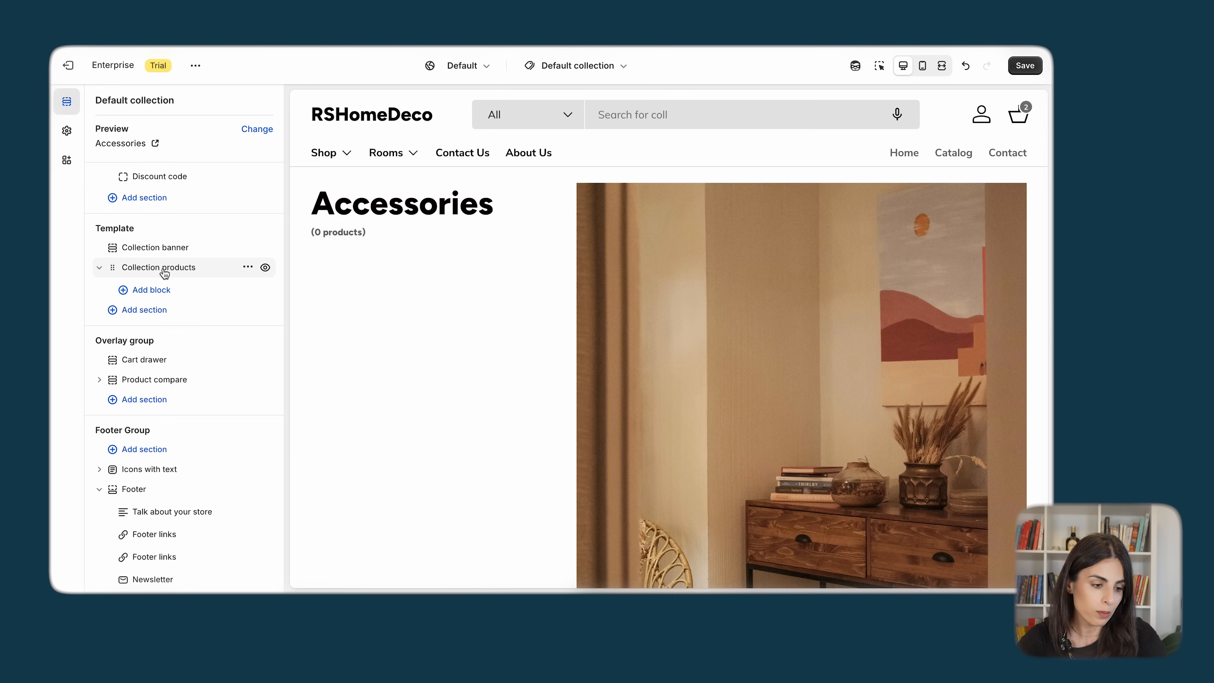
- Set the Collection banner's collection image to Square and check the result in the Accessories preview
{"action": "left_click", "coordinate": [161, 250]}
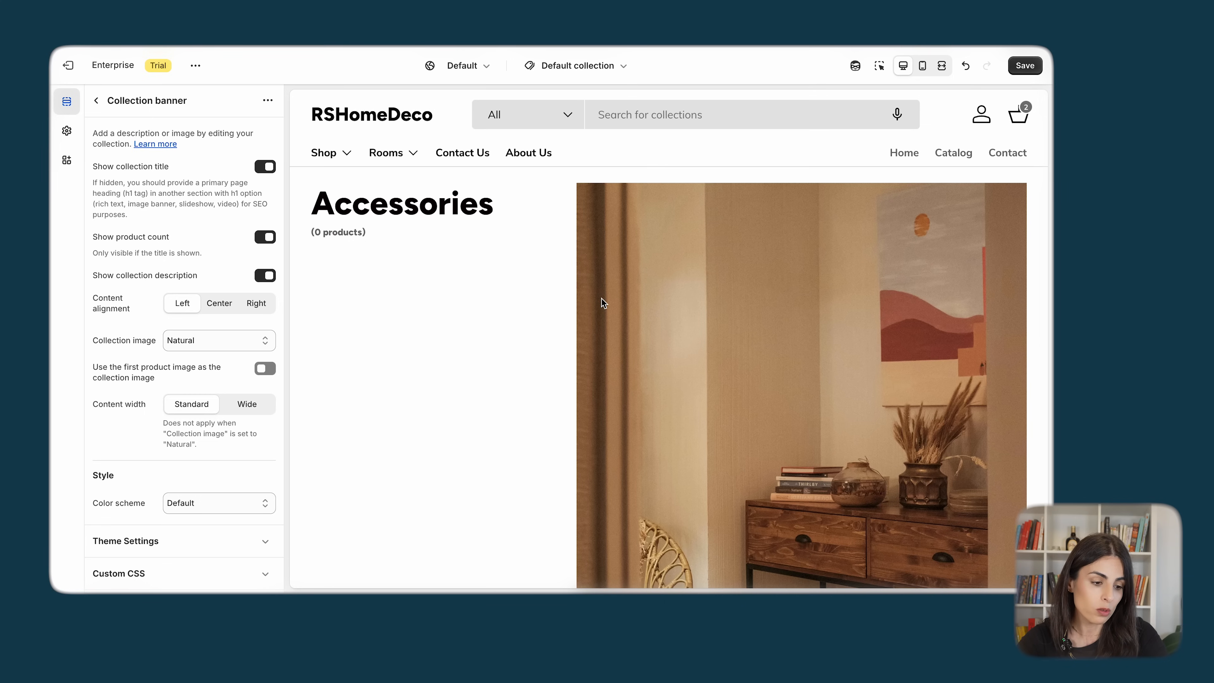
{"action": "scroll", "coordinate": [602, 302], "scroll_direction": "down", "scroll_amount": 10}
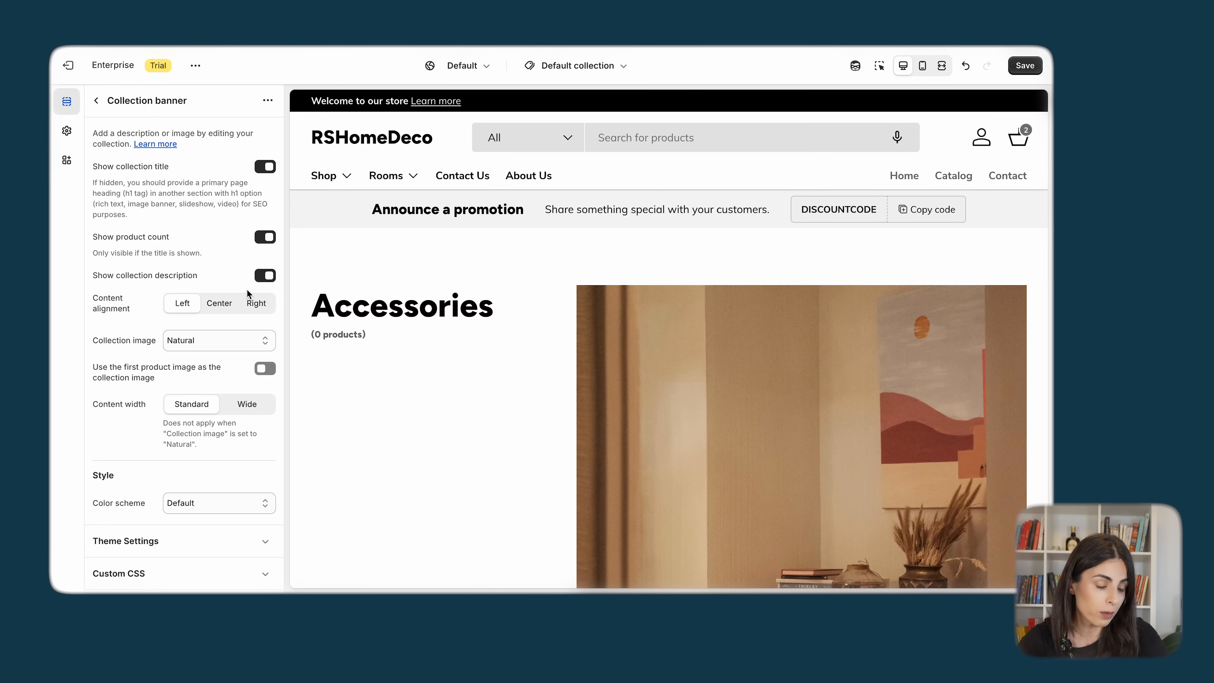
{"action": "left_click", "coordinate": [238, 345]}
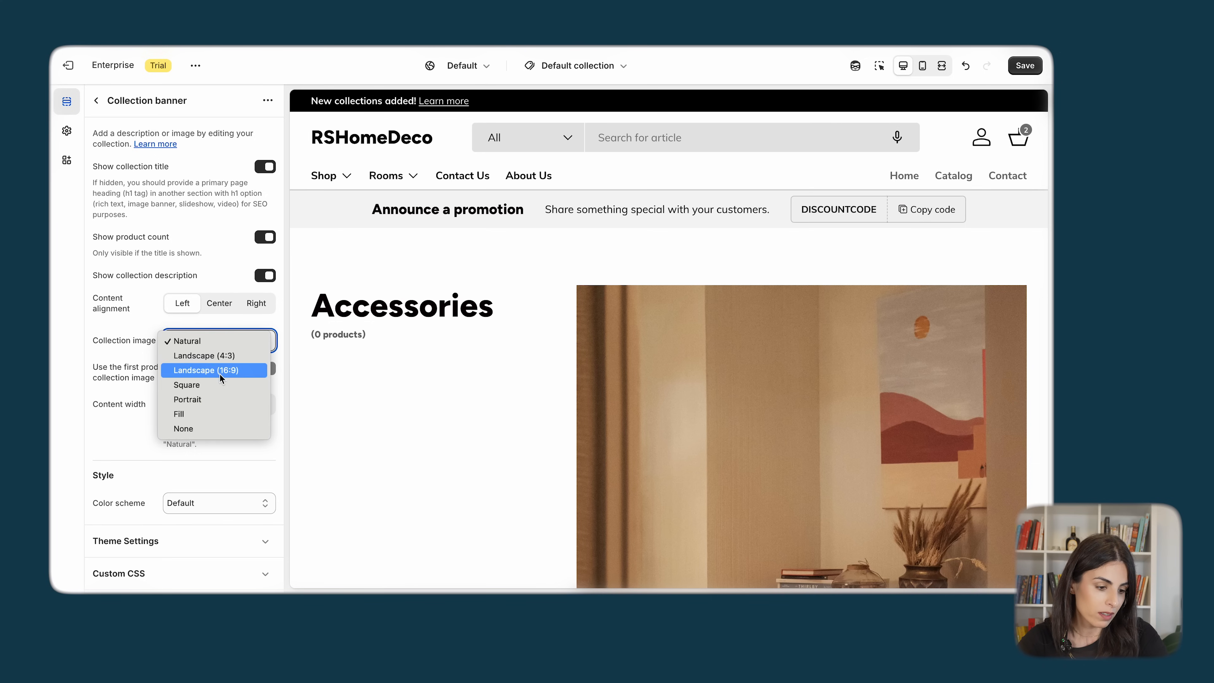
{"action": "left_click", "coordinate": [201, 385]}
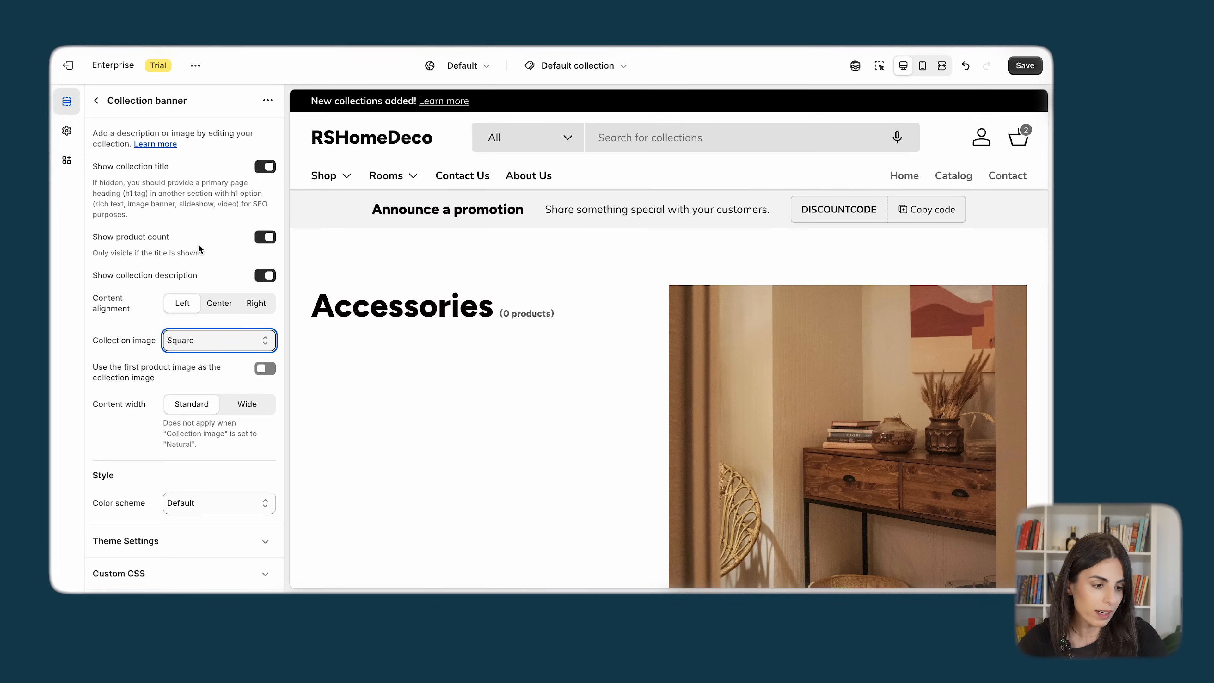
{"action": "scroll", "coordinate": [198, 243], "scroll_direction": "down", "scroll_amount": 1}
{"action": "scroll", "coordinate": [506, 375], "scroll_direction": "down", "scroll_amount": 6}
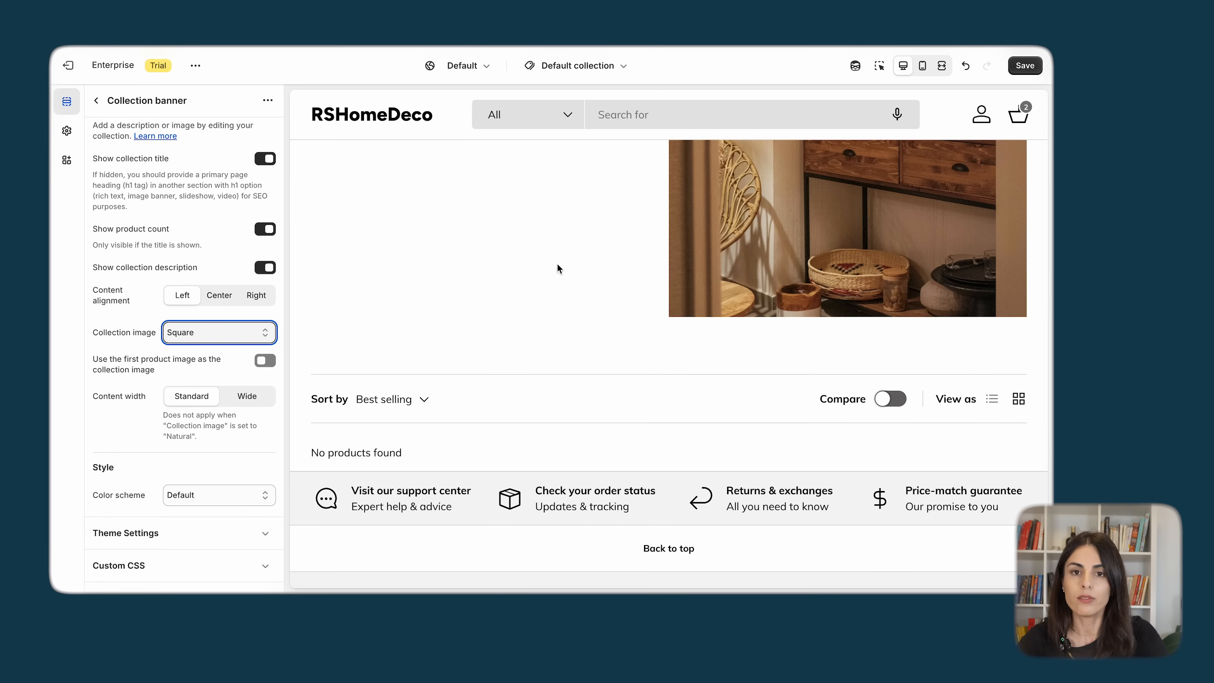
{"action": "scroll", "coordinate": [215, 239], "scroll_direction": "up", "scroll_amount": 1}
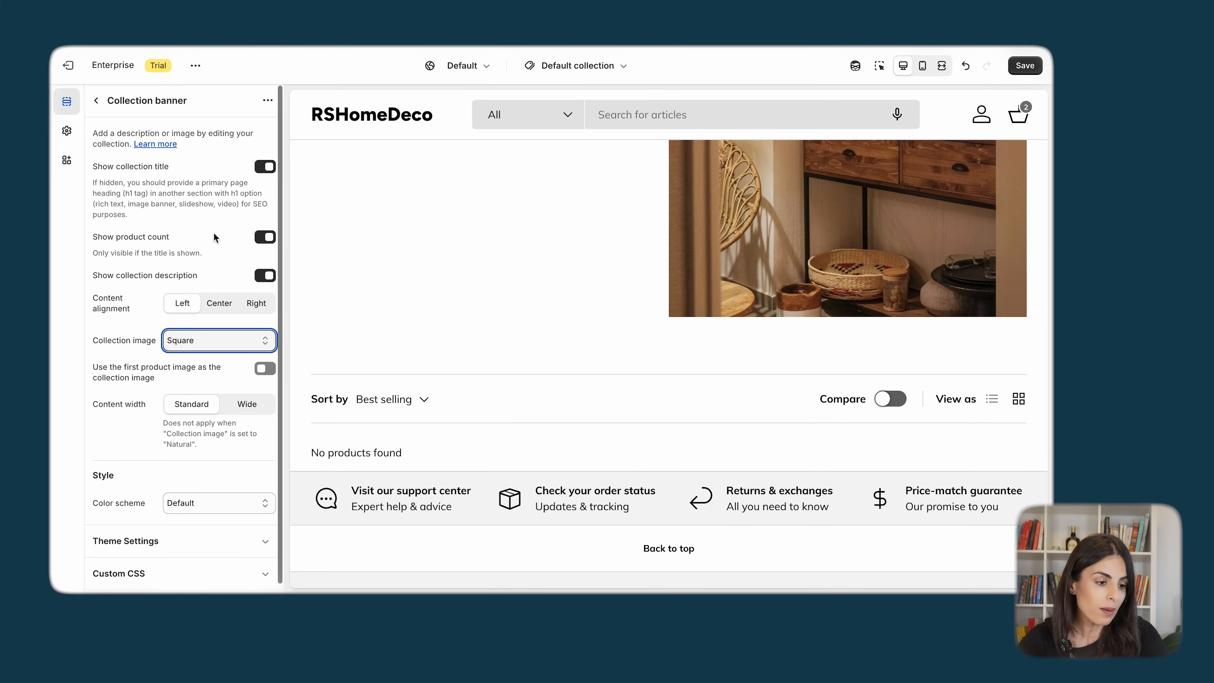
{"action": "left_click", "coordinate": [96, 102]}
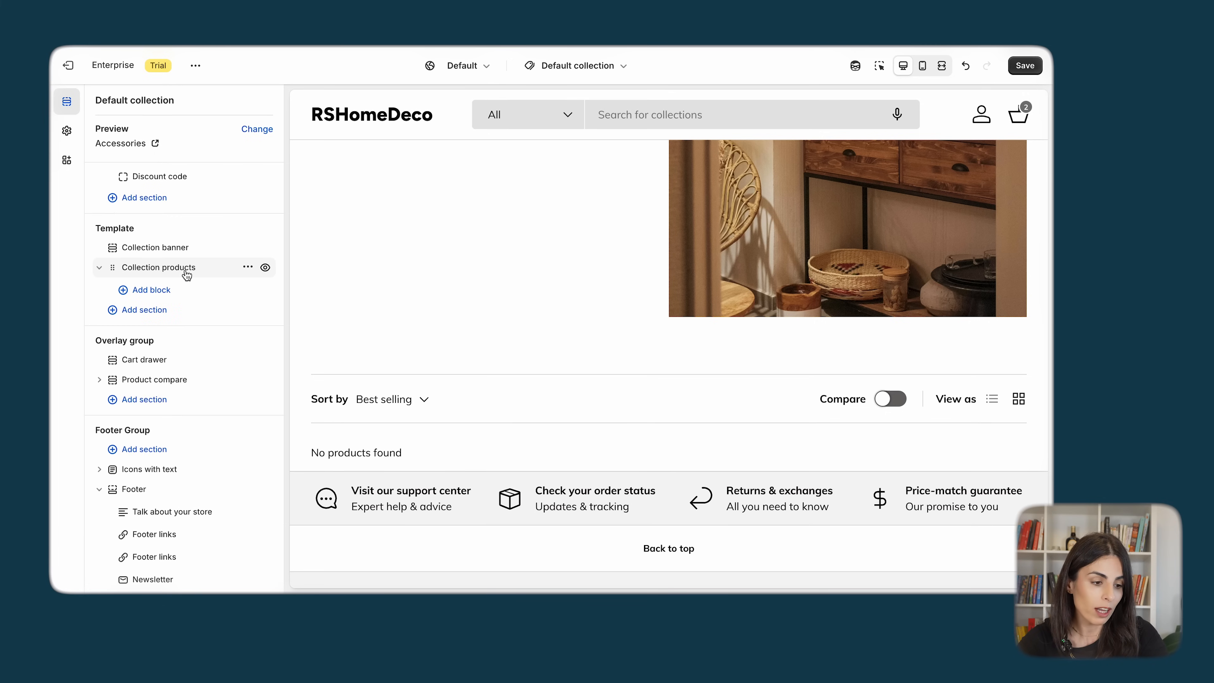
- Preview the template with the Cushions collection from the store's Shop By Product Type navigation and look through its product listing
{"action": "scroll", "coordinate": [576, 275], "scroll_direction": "up", "scroll_amount": 5}
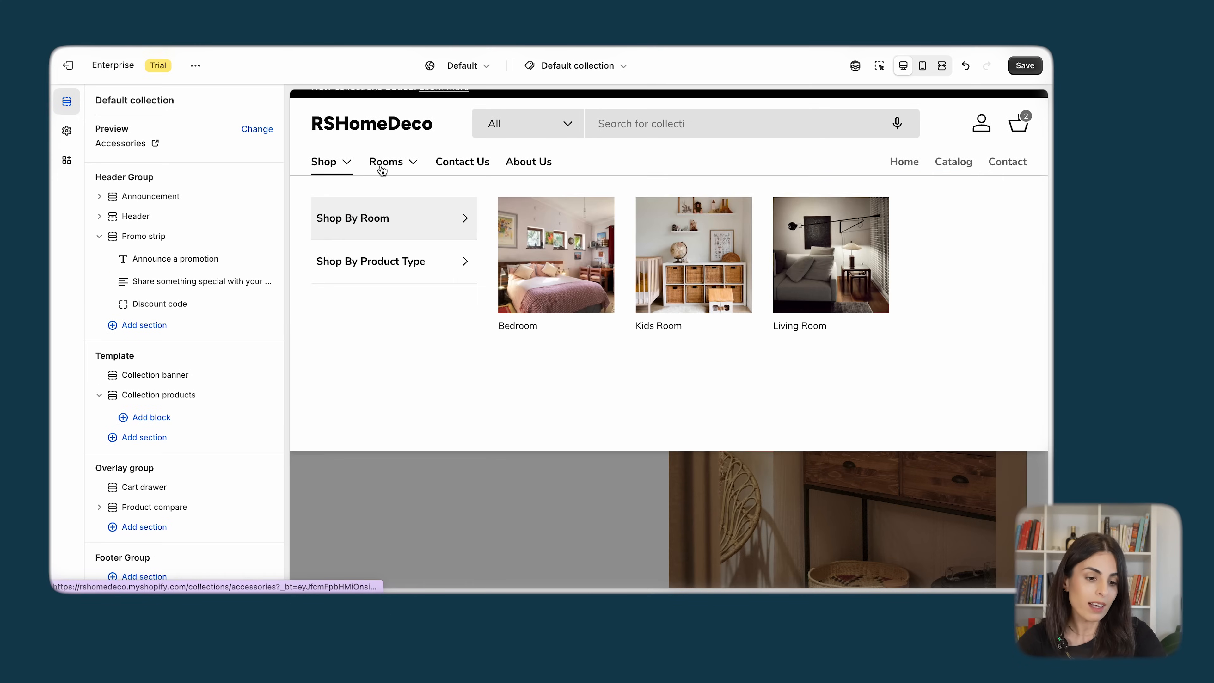
{"action": "mouse_move", "coordinate": [389, 169]}
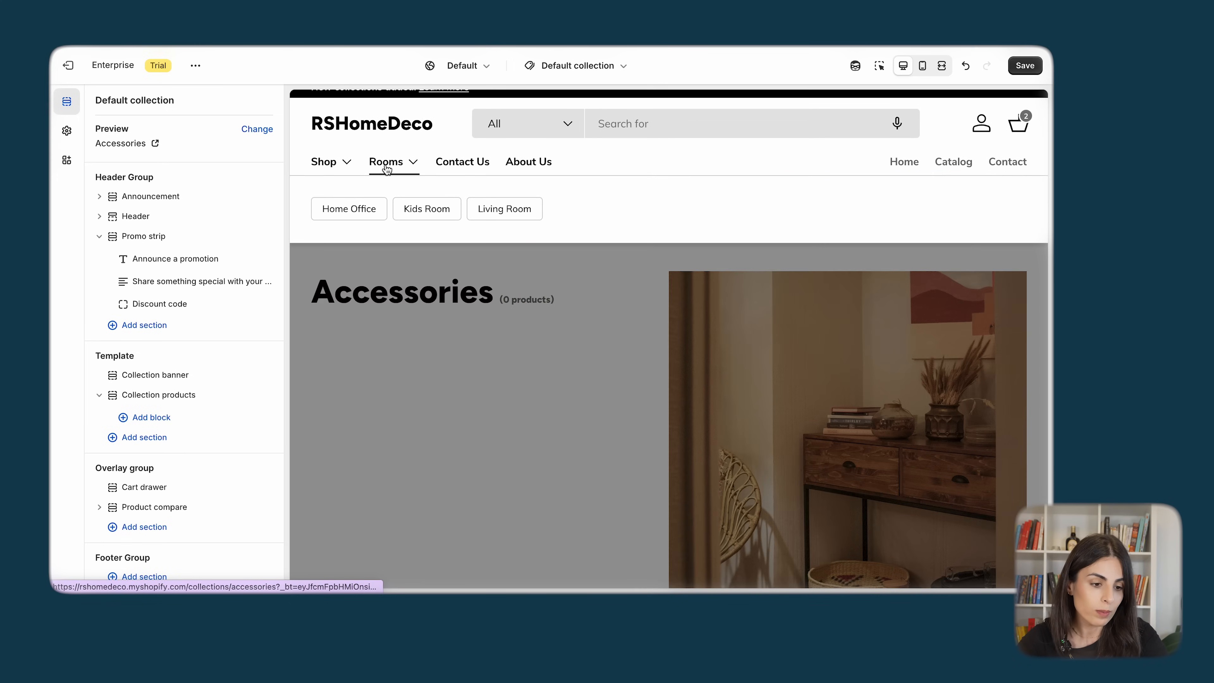
{"action": "mouse_move", "coordinate": [336, 165]}
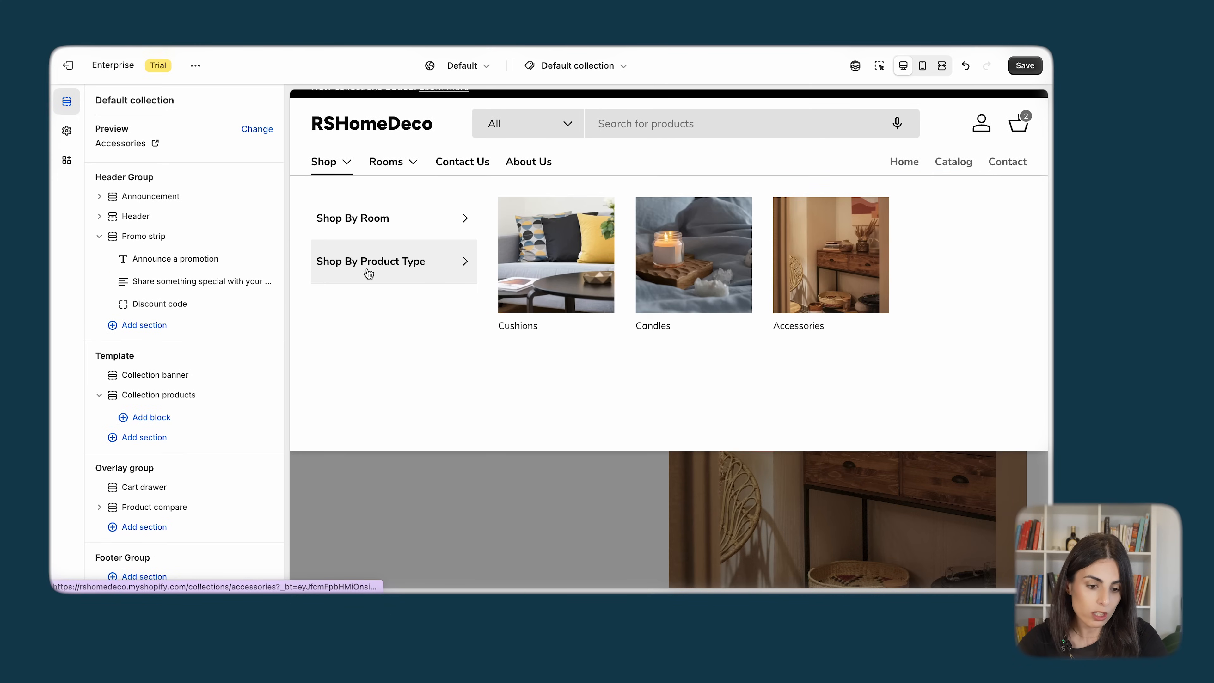
{"action": "left_click", "coordinate": [567, 265]}
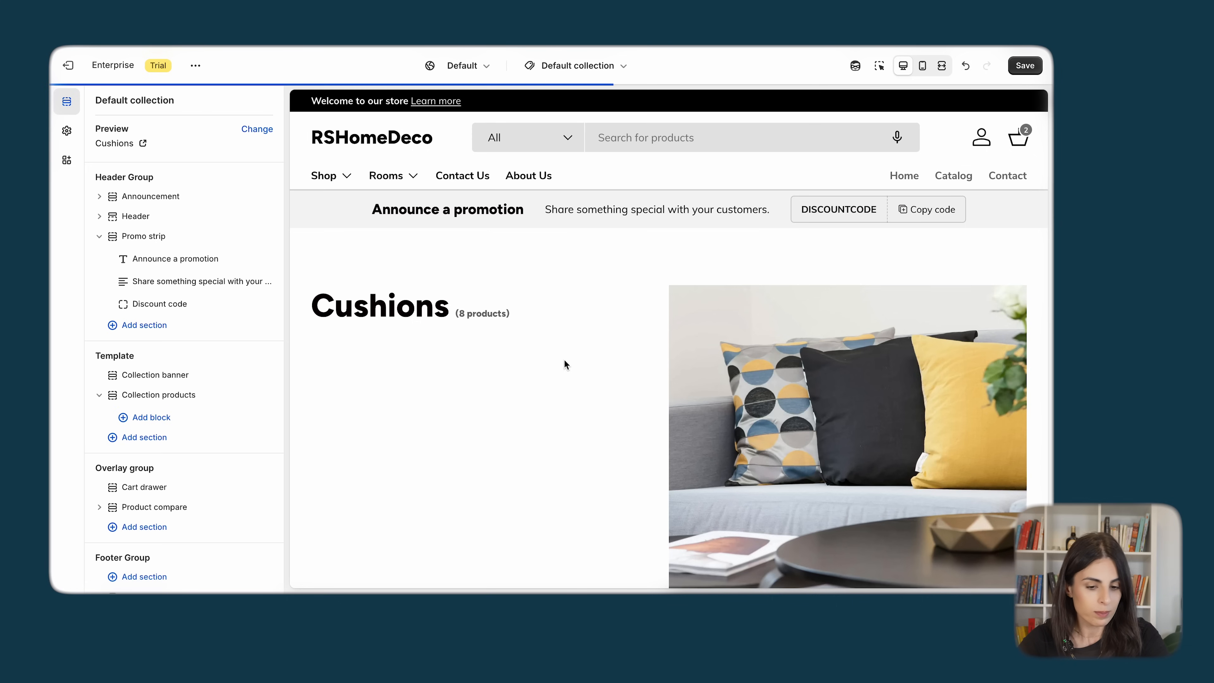
{"action": "scroll", "coordinate": [564, 365], "scroll_direction": "down", "scroll_amount": 2}
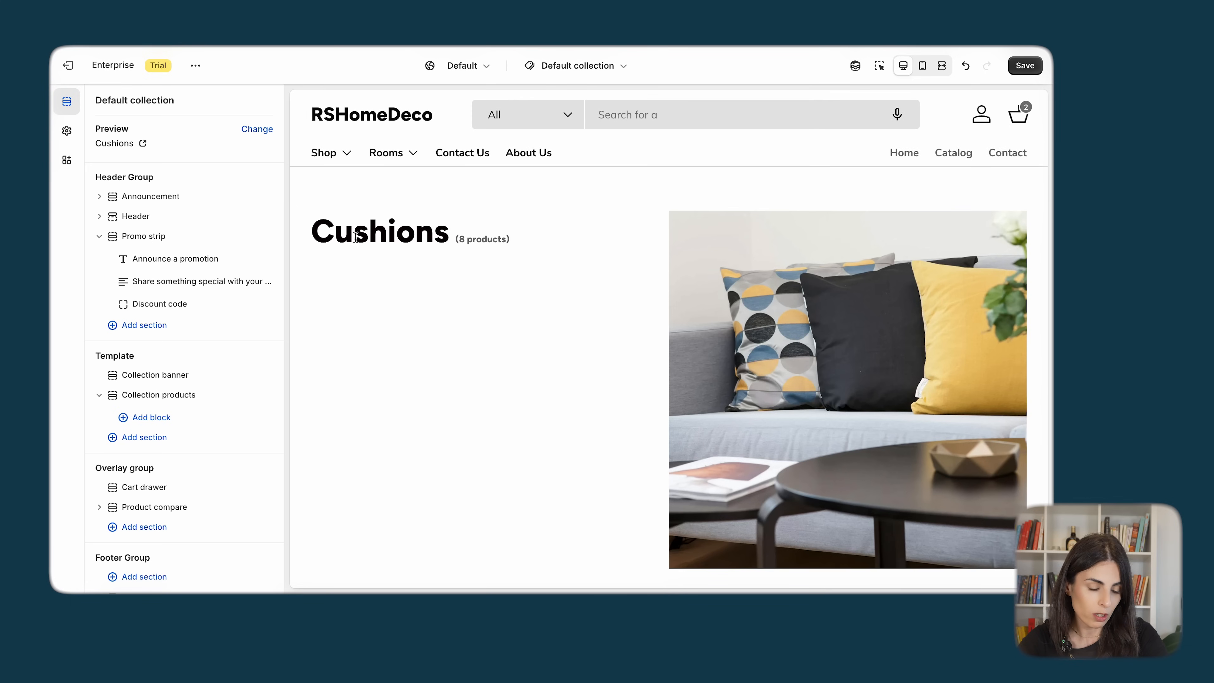
{"action": "scroll", "coordinate": [678, 367], "scroll_direction": "down", "scroll_amount": 8}
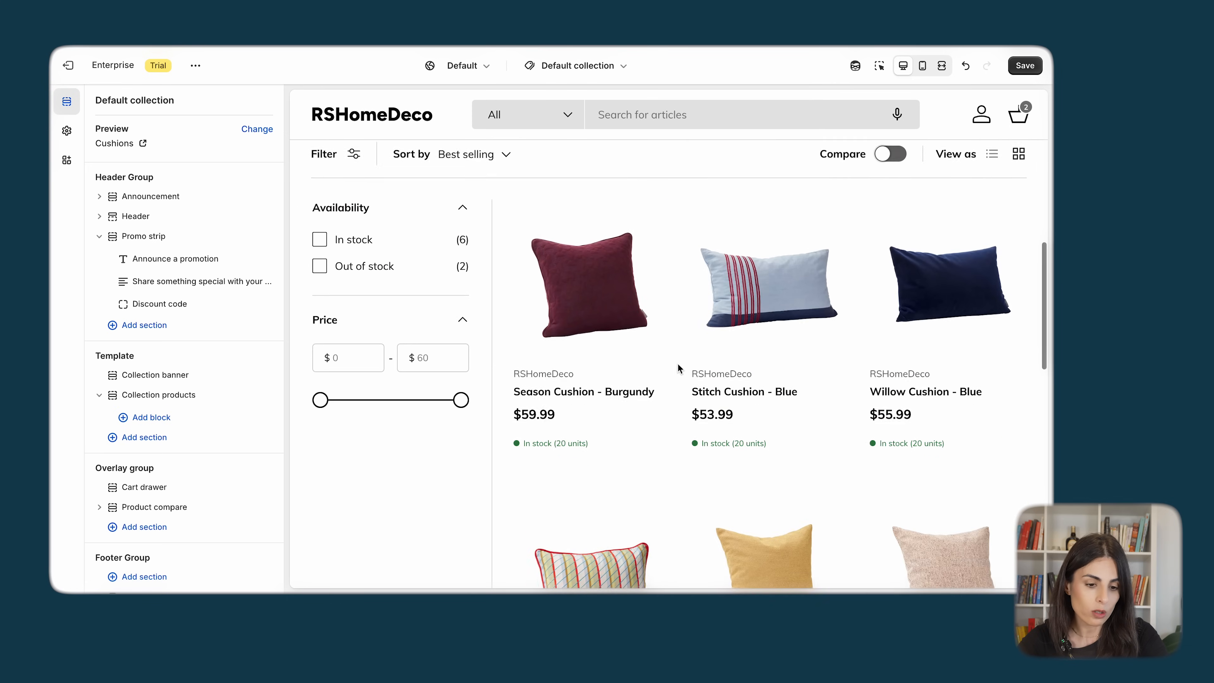
{"action": "scroll", "coordinate": [677, 363], "scroll_direction": "down", "scroll_amount": 10}
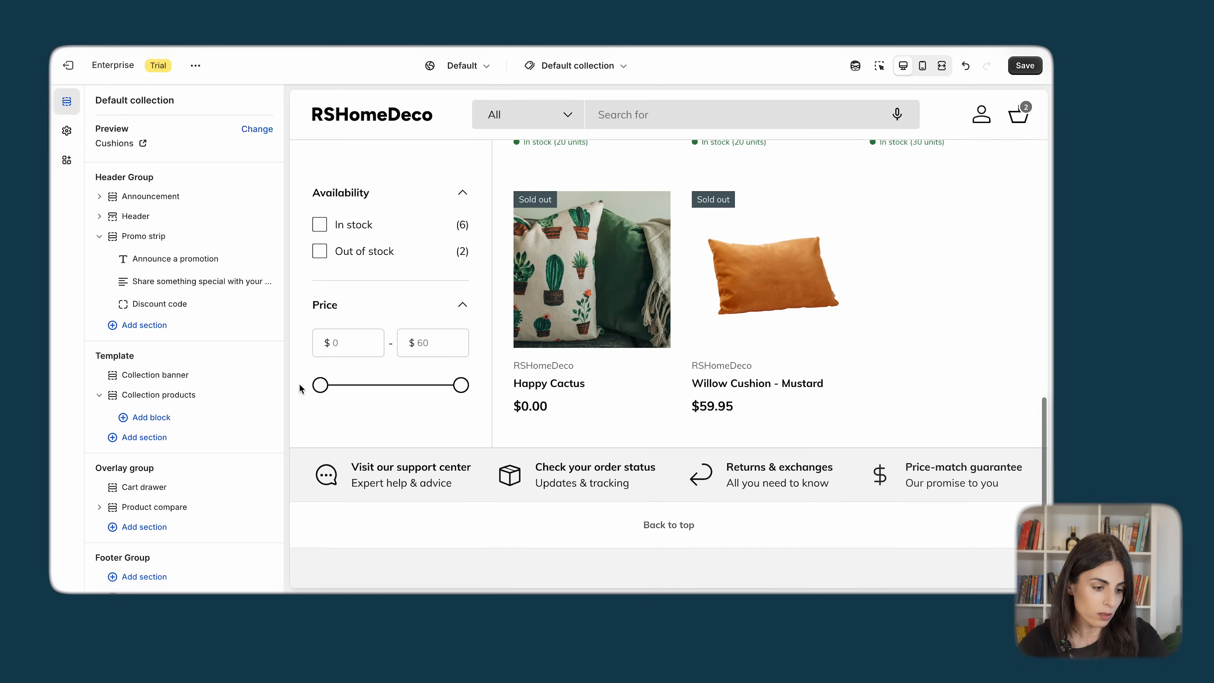
- Hide the Collection banner section and check which section types can be added to the collection template
{"action": "mouse_move", "coordinate": [210, 379]}
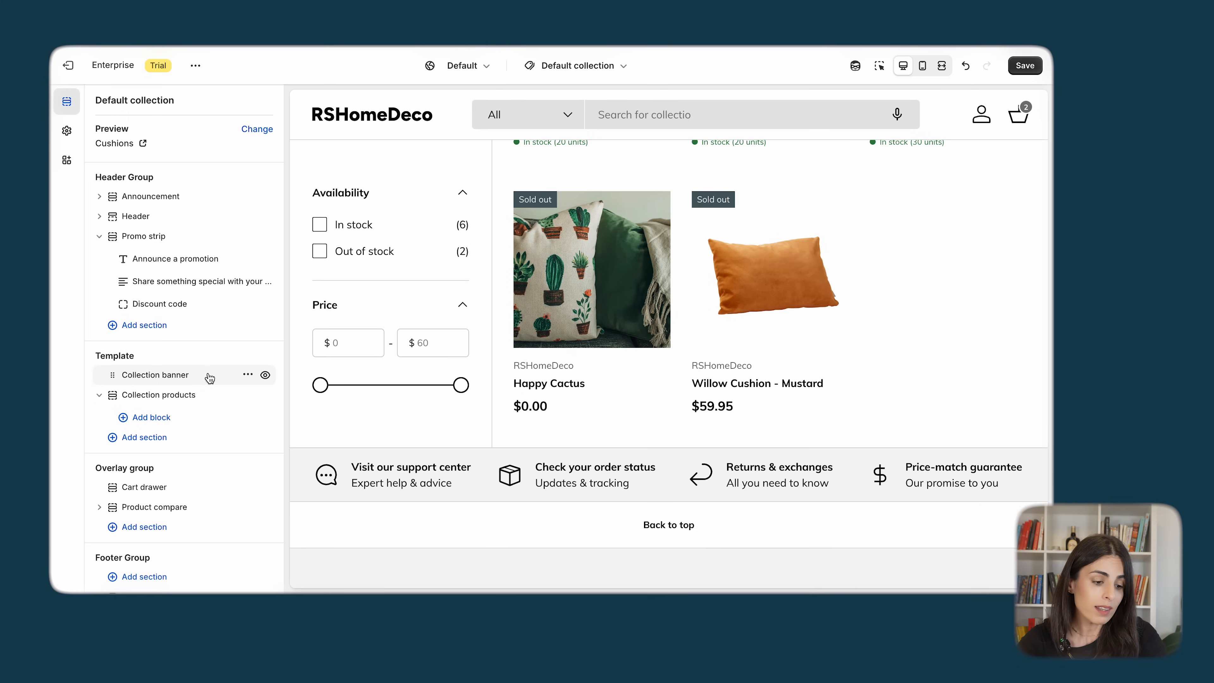
{"action": "left_click", "coordinate": [265, 376]}
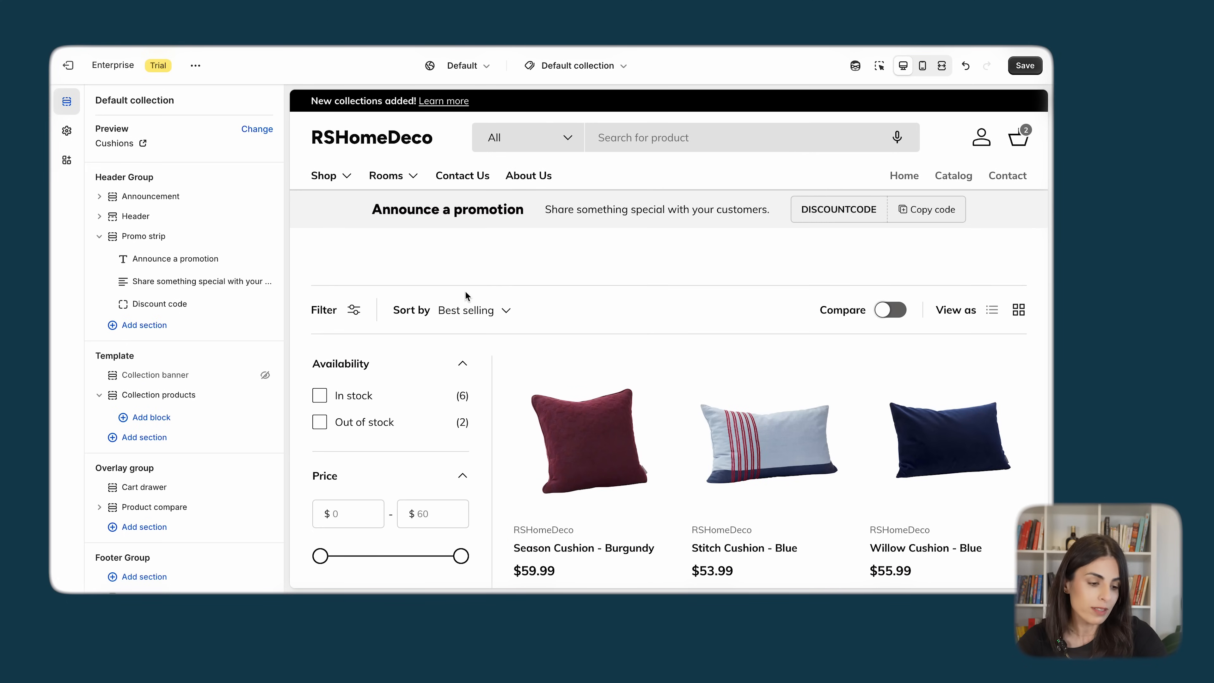
{"action": "left_click", "coordinate": [158, 438]}
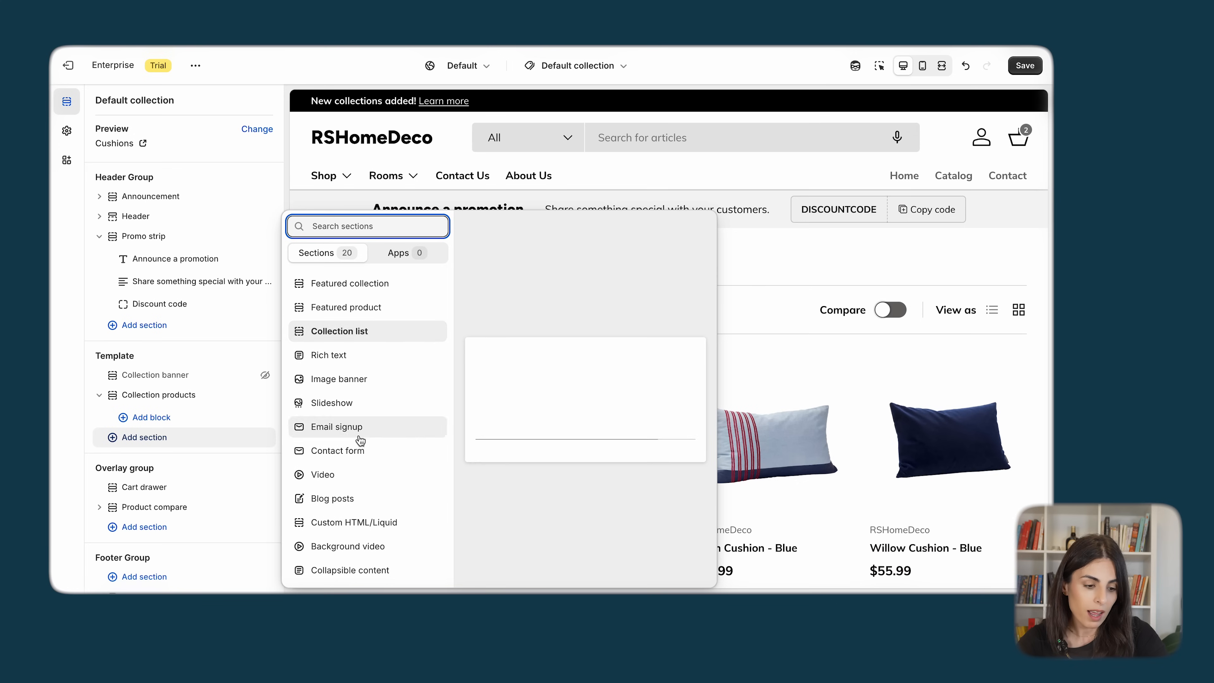
{"action": "scroll", "coordinate": [339, 493], "scroll_direction": "down", "scroll_amount": 4}
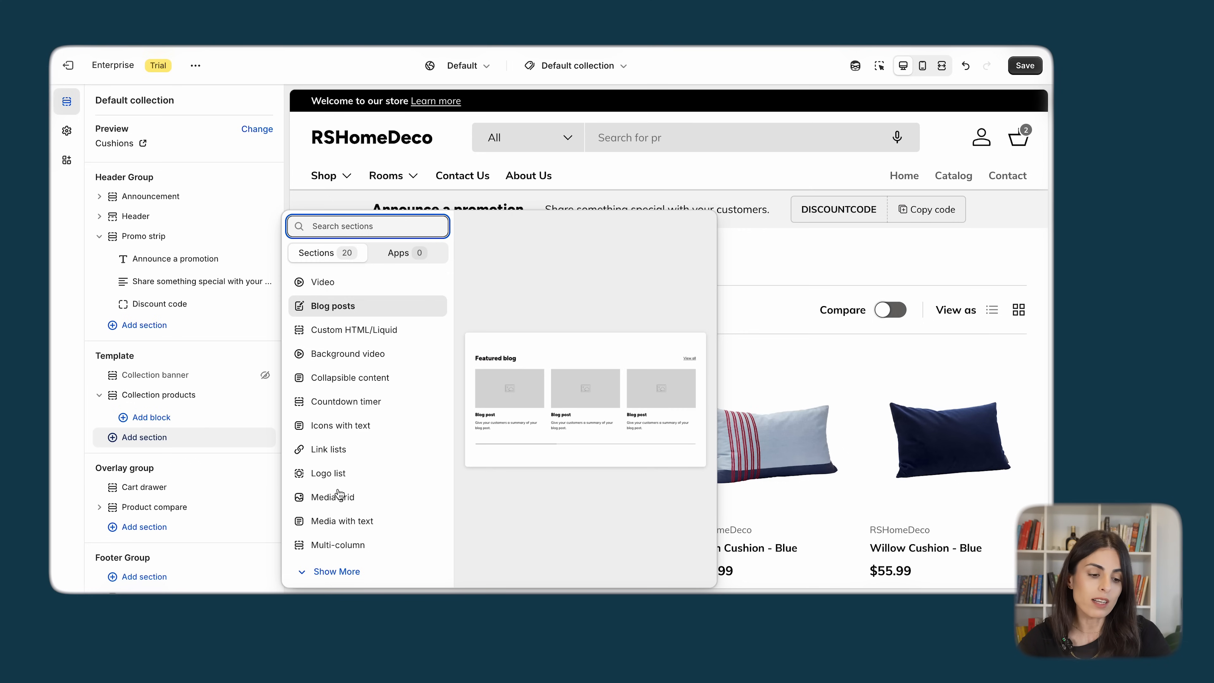
{"action": "left_click", "coordinate": [864, 272]}
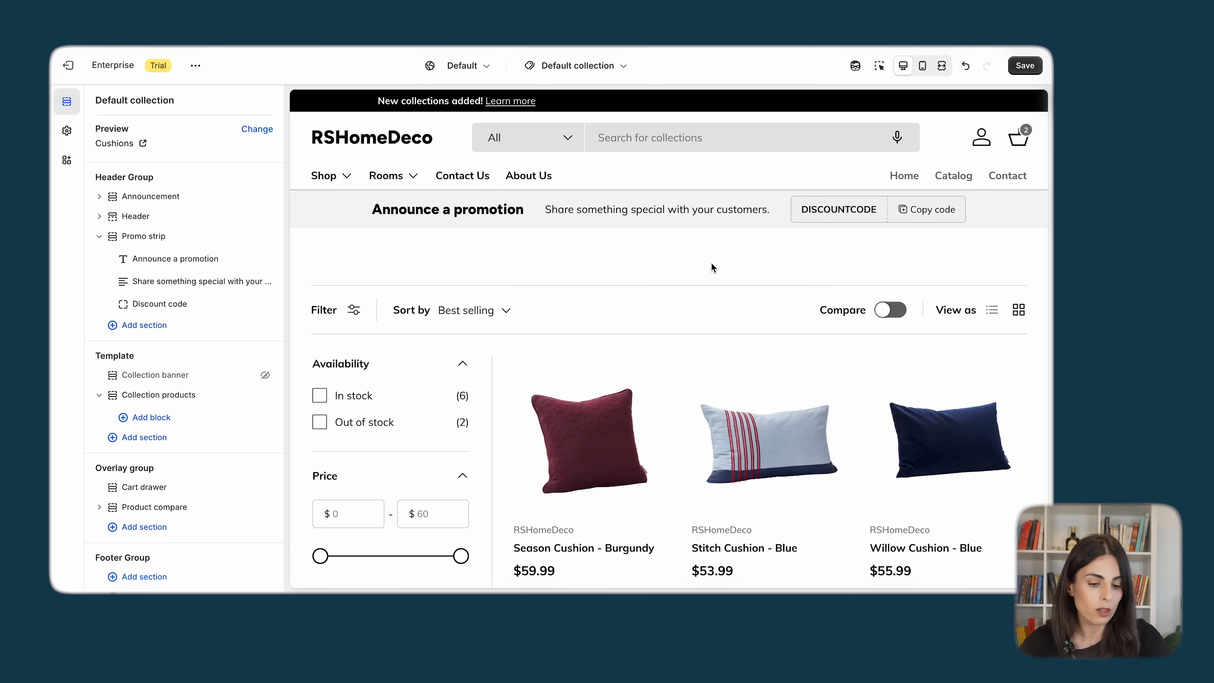
- Examine the Cushions product grid and test collapsing and reopening the filter sidebar
{"action": "scroll", "coordinate": [541, 364], "scroll_direction": "down", "scroll_amount": 3}
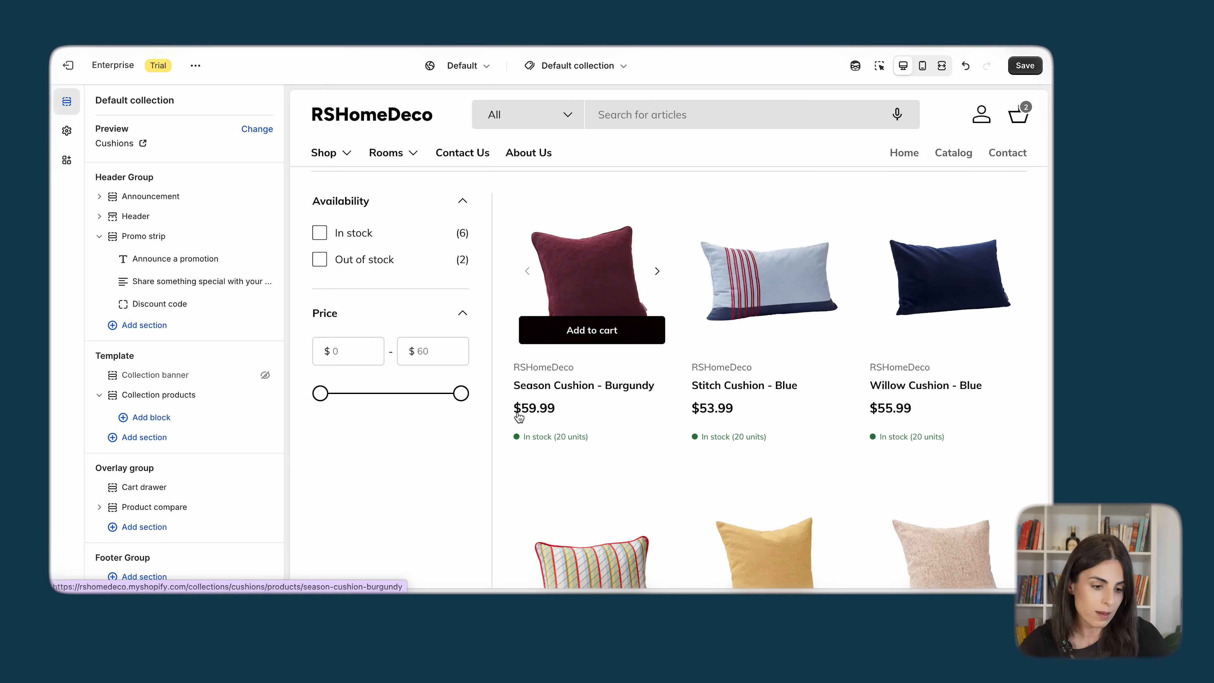
{"action": "scroll", "coordinate": [509, 371], "scroll_direction": "up", "scroll_amount": 3}
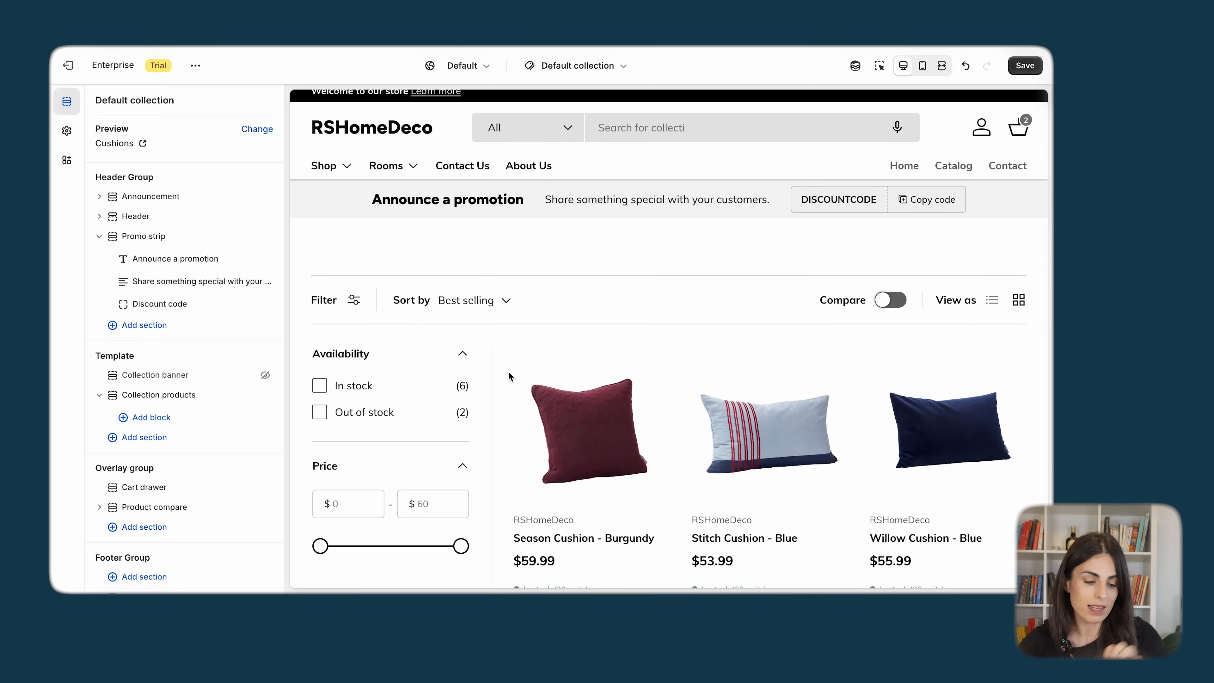
{"action": "left_click", "coordinate": [351, 301]}
{"action": "scroll", "coordinate": [349, 305], "scroll_direction": "down", "scroll_amount": 5}
{"action": "scroll", "coordinate": [349, 305], "scroll_direction": "up", "scroll_amount": 2}
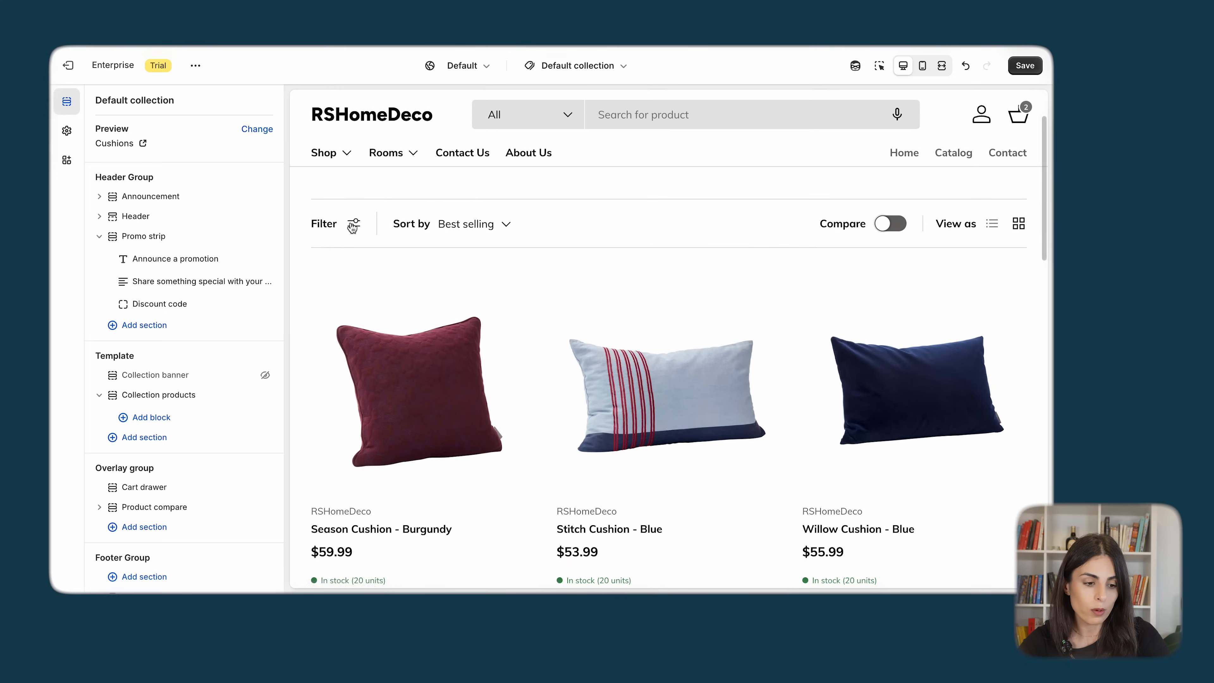
{"action": "left_click", "coordinate": [354, 223]}
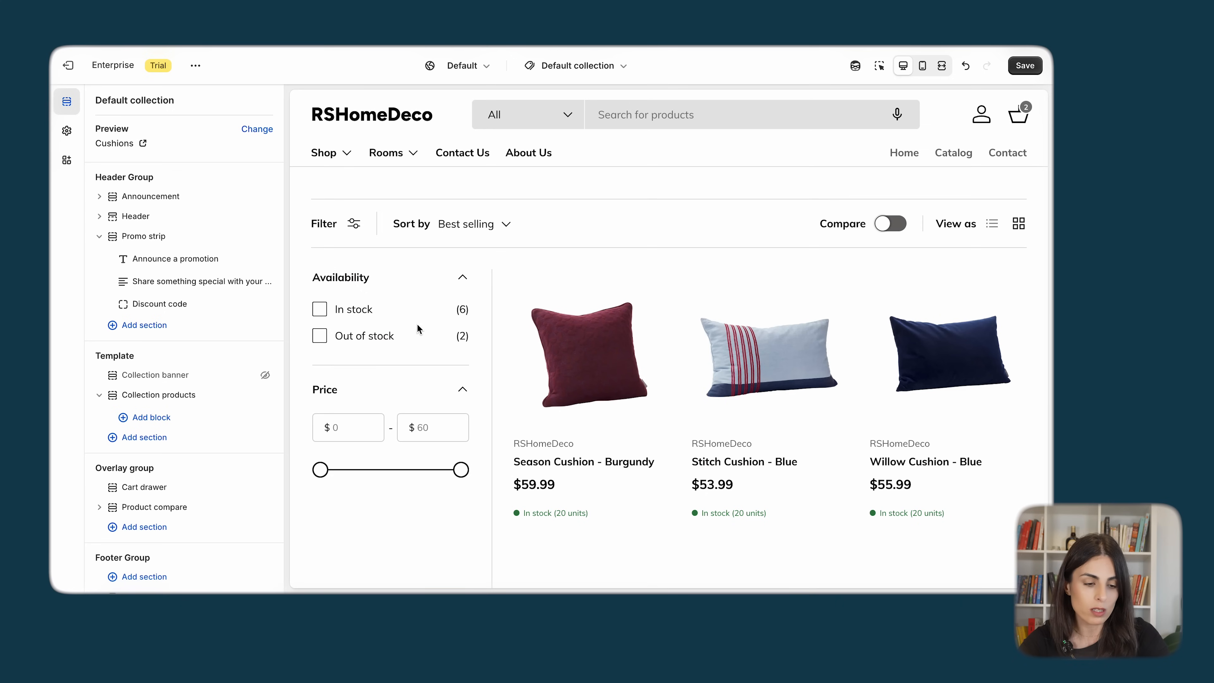
- Check the sort options for the Cushions listing and compare the list view with the grid view
{"action": "left_click", "coordinate": [478, 224]}
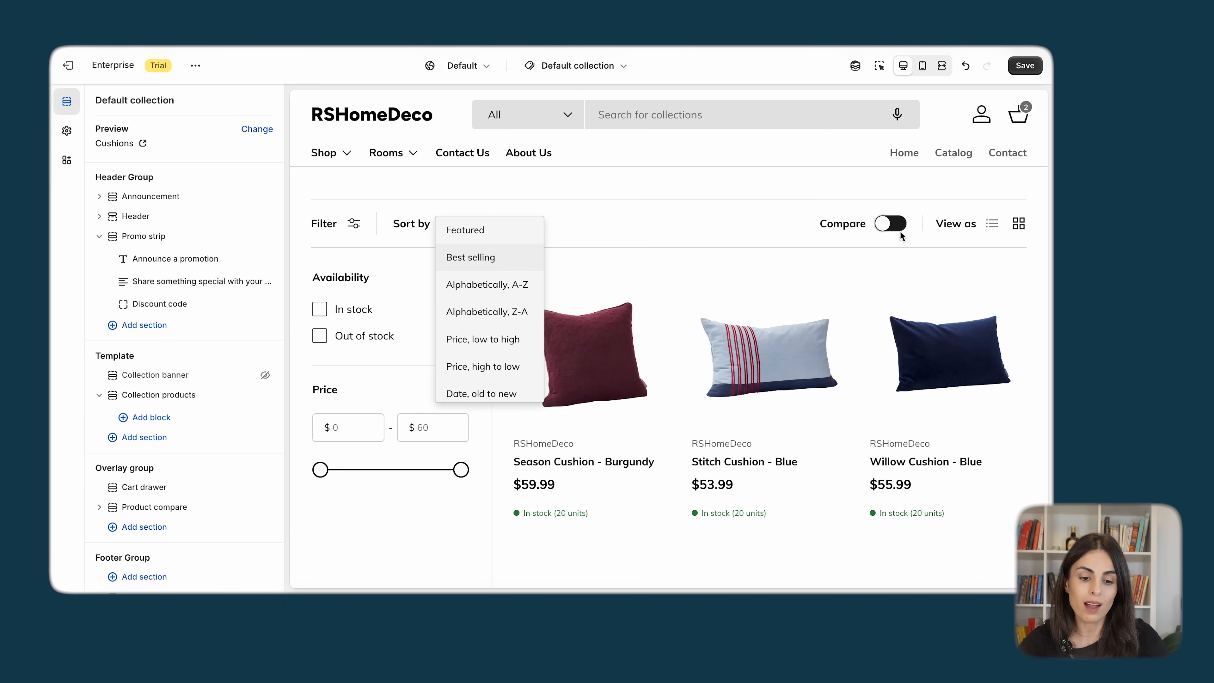
{"action": "left_click", "coordinate": [769, 225]}
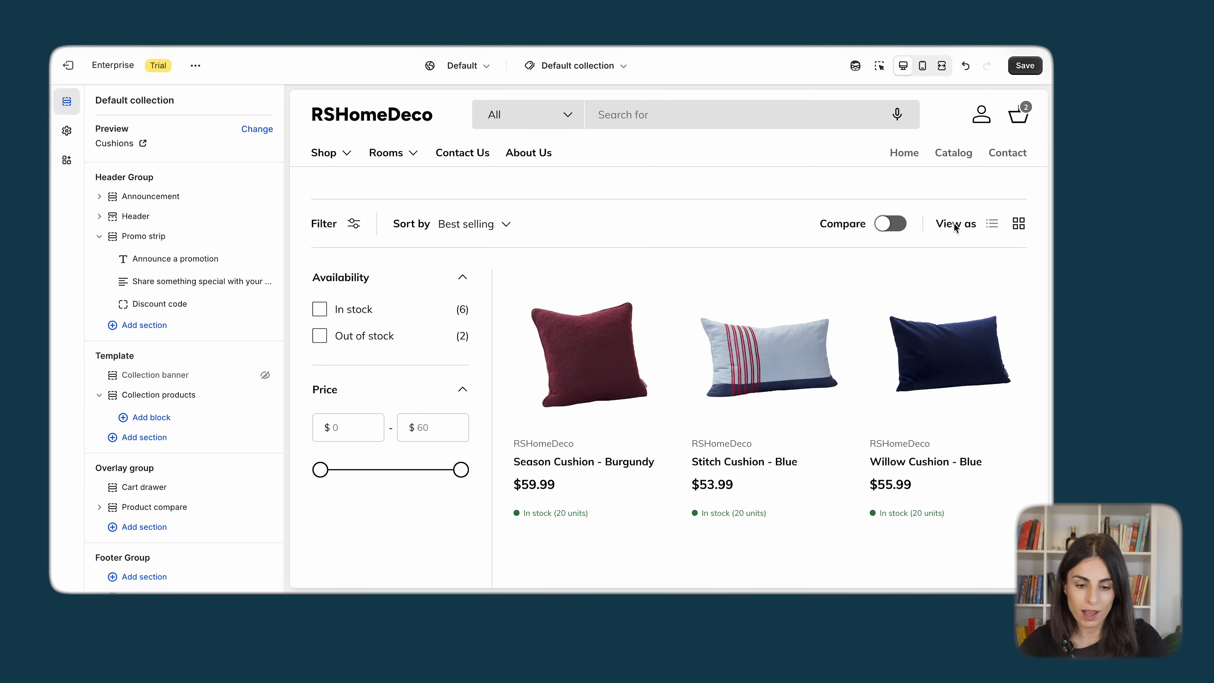
{"action": "left_click", "coordinate": [993, 226]}
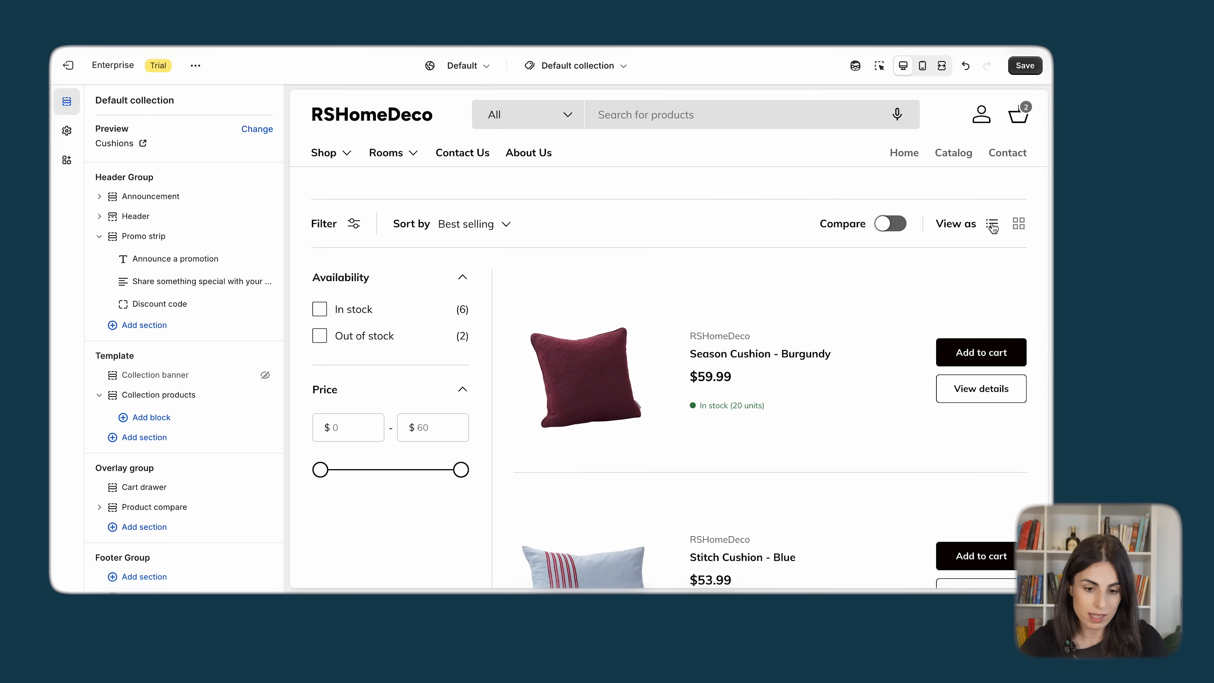
{"action": "left_click", "coordinate": [1024, 225]}
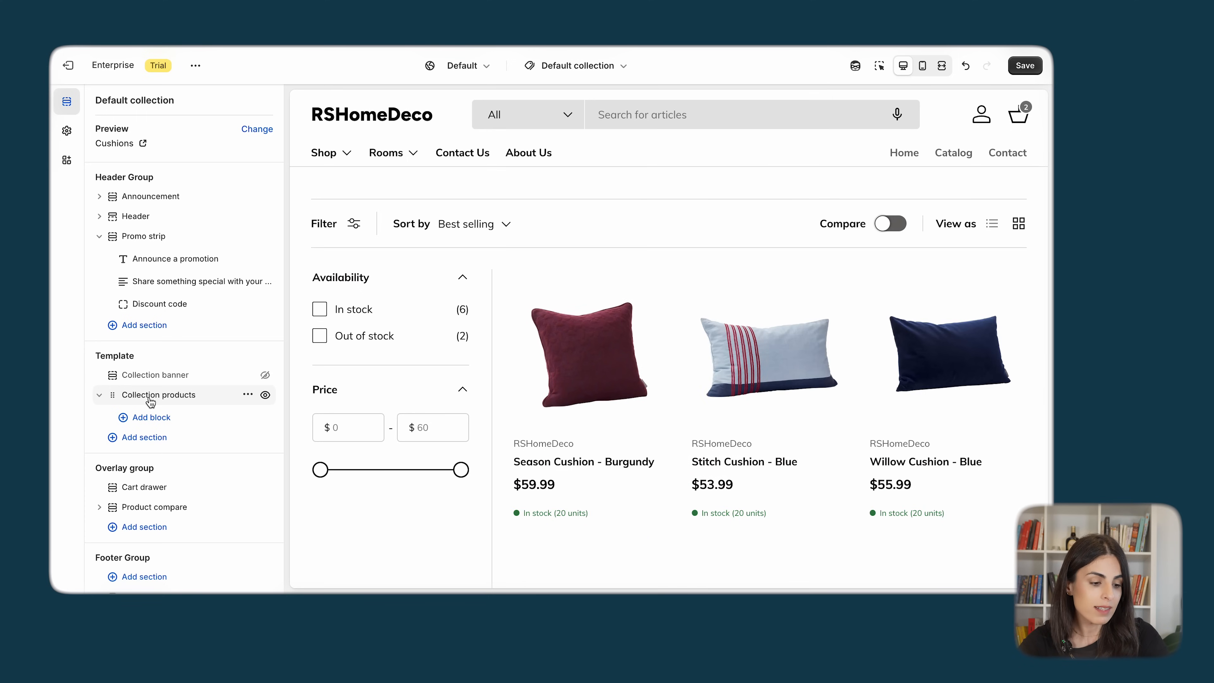
- Try the Collection products section without the grid/list layout buttons and restore them
{"action": "left_click", "coordinate": [150, 396]}
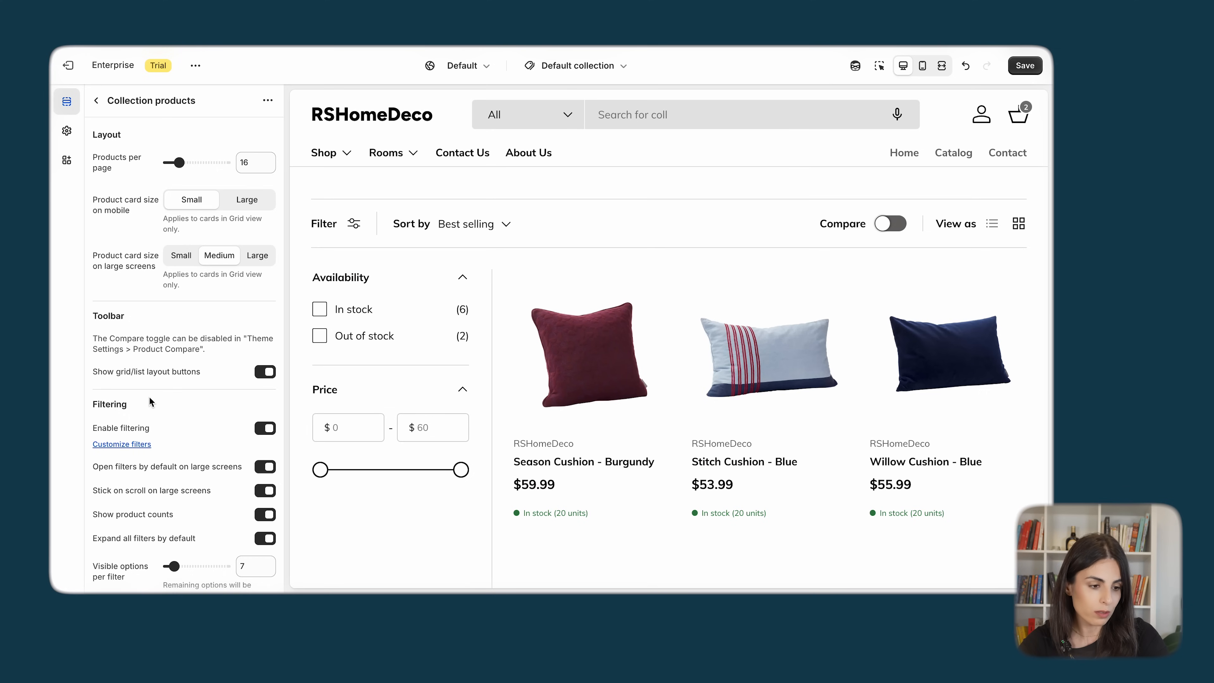
{"action": "mouse_move", "coordinate": [527, 346]}
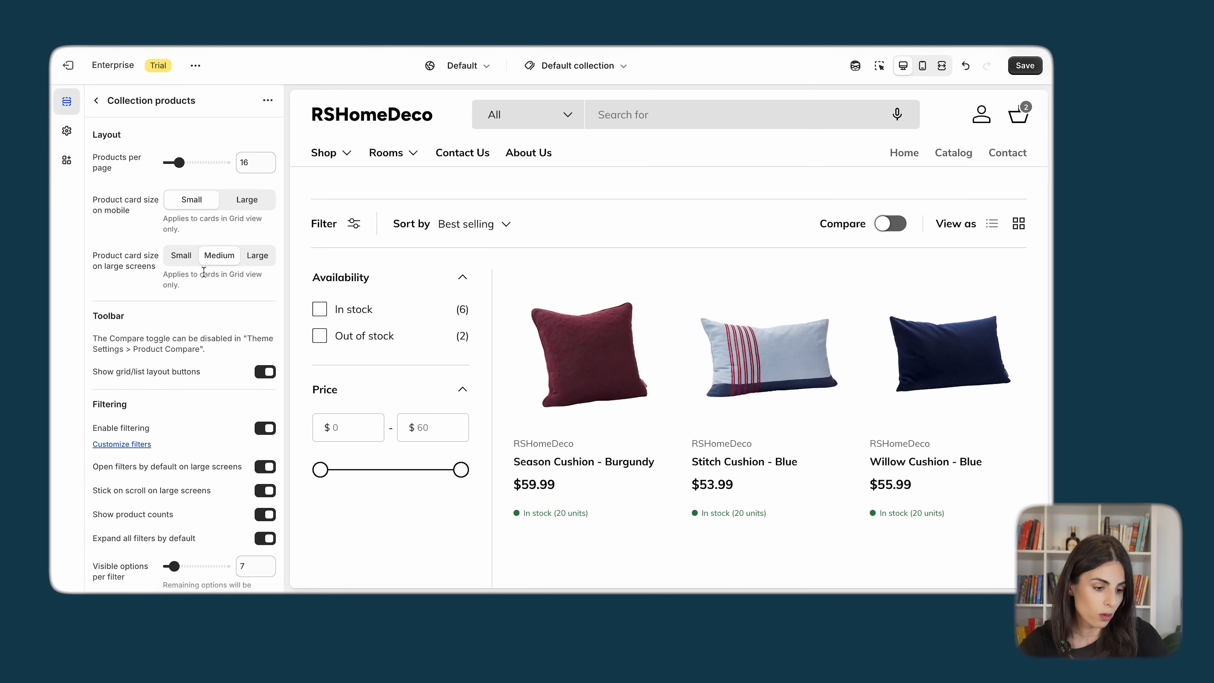
{"action": "scroll", "coordinate": [204, 271], "scroll_direction": "down", "scroll_amount": 5}
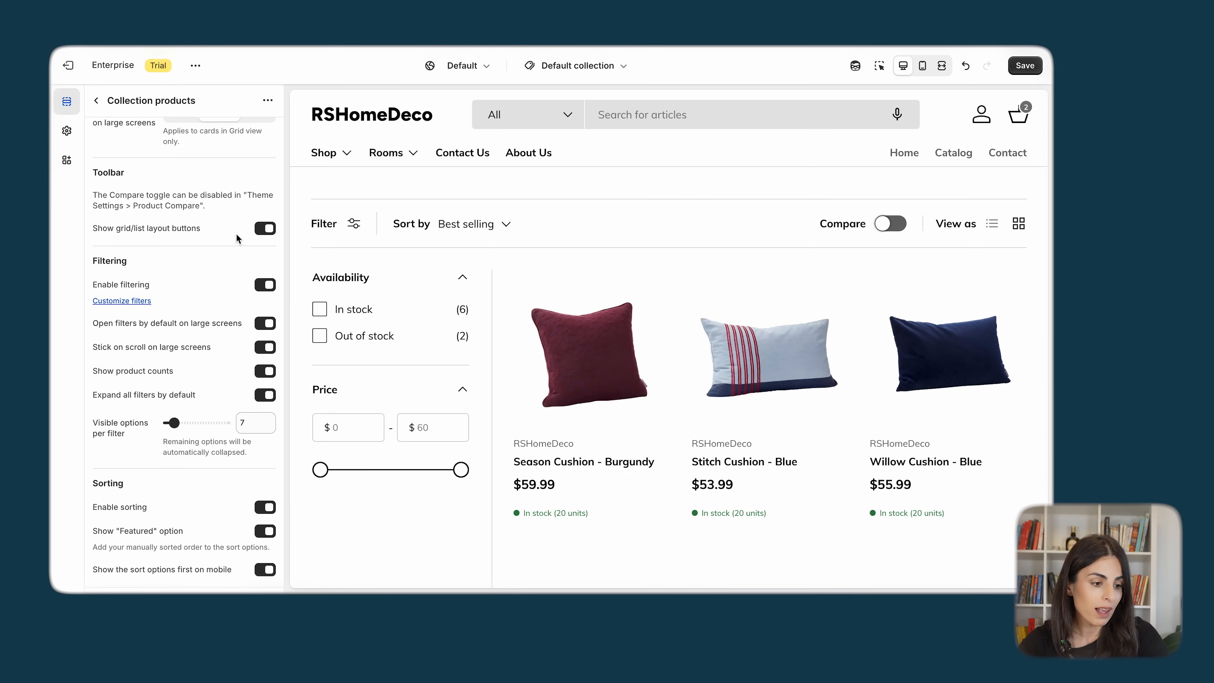
{"action": "left_click", "coordinate": [265, 228]}
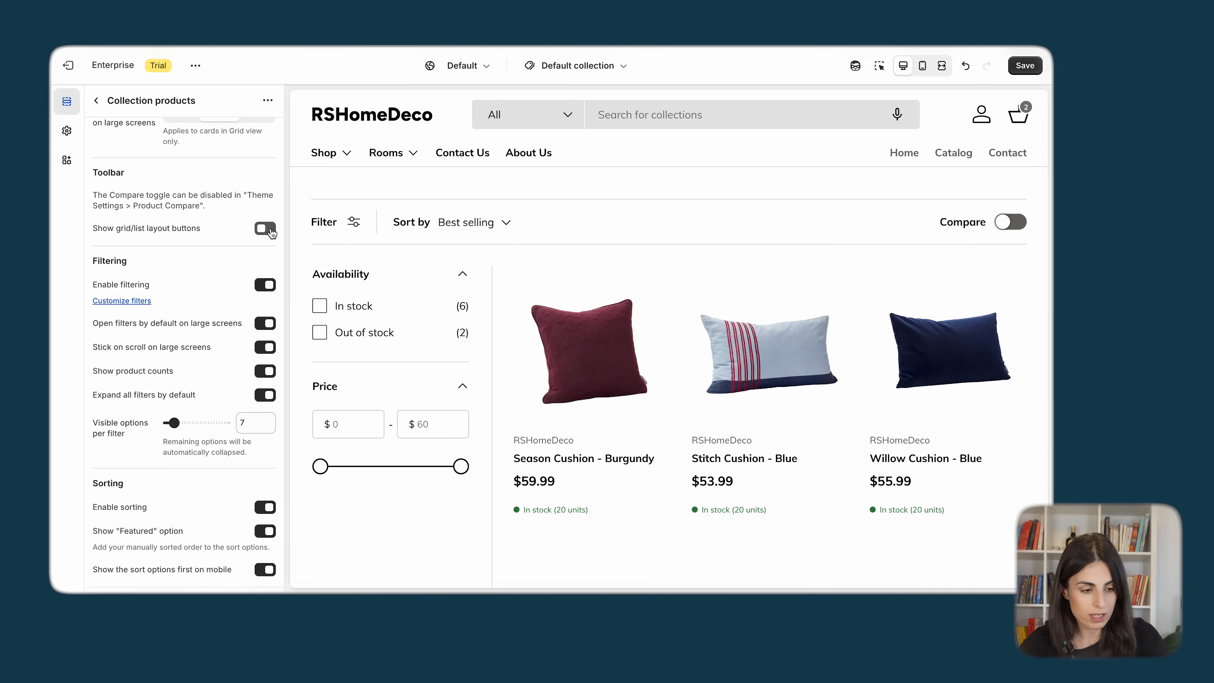
{"action": "left_click", "coordinate": [269, 230]}
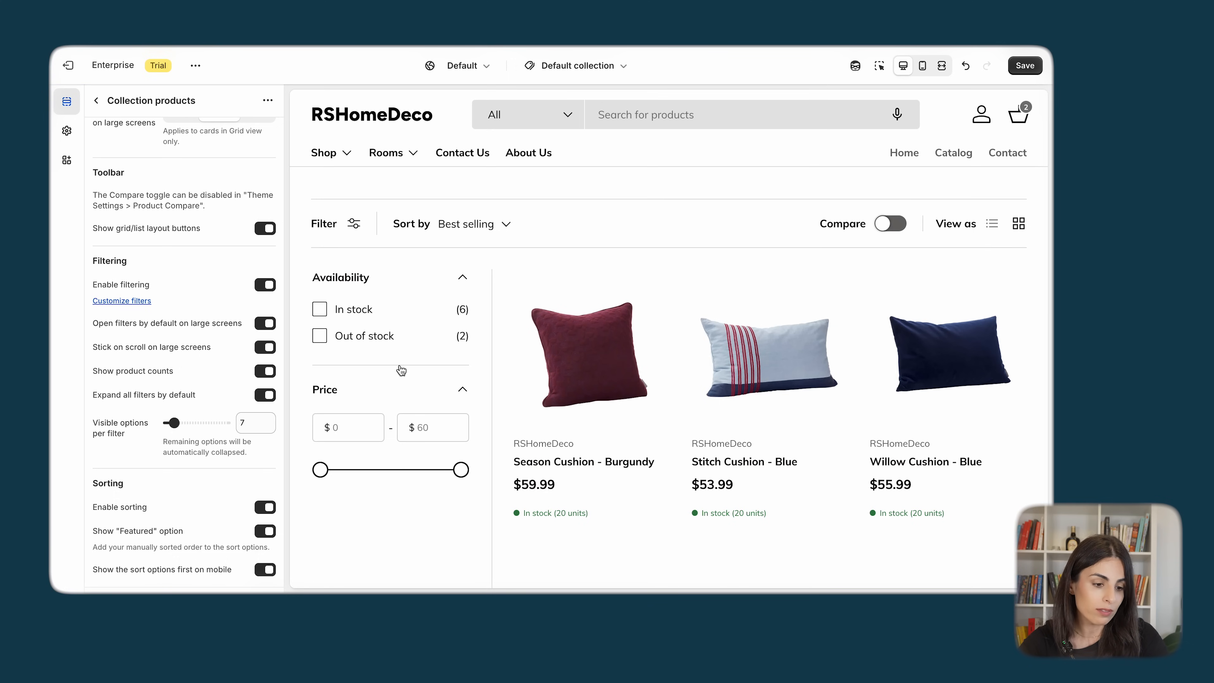
- Try the Collection products section without filtering and with filters closed by default on large screens, and turn both options back on
{"action": "left_click", "coordinate": [264, 288]}
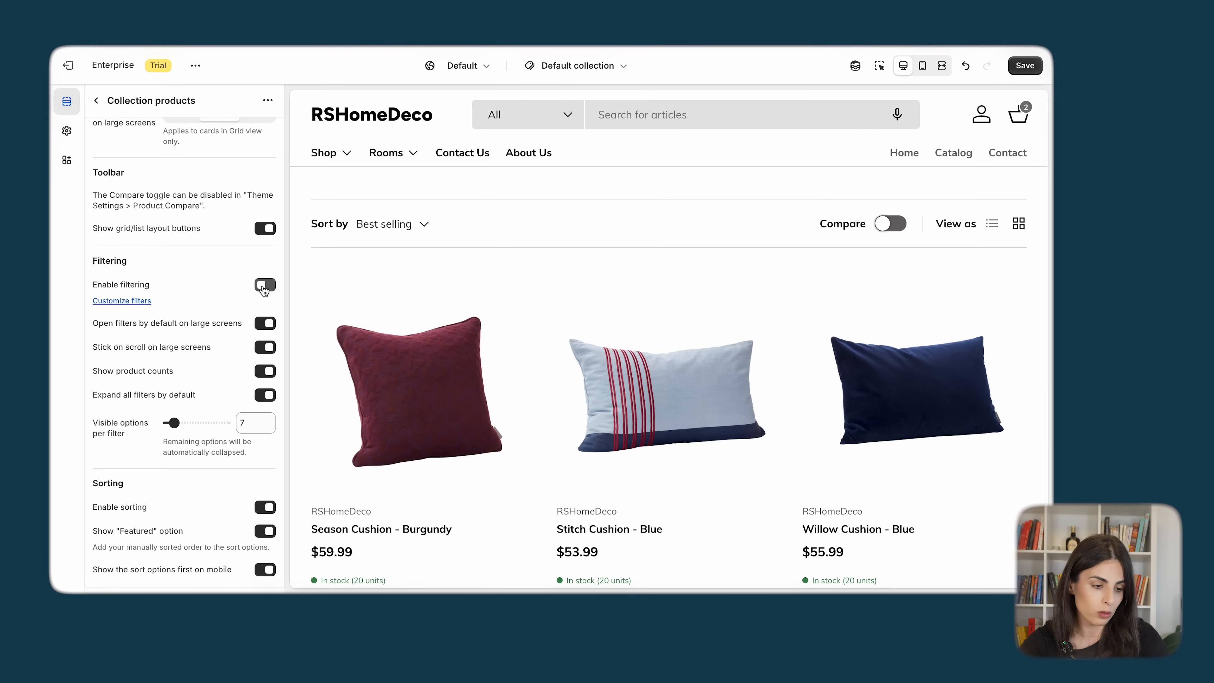
{"action": "left_click", "coordinate": [263, 287]}
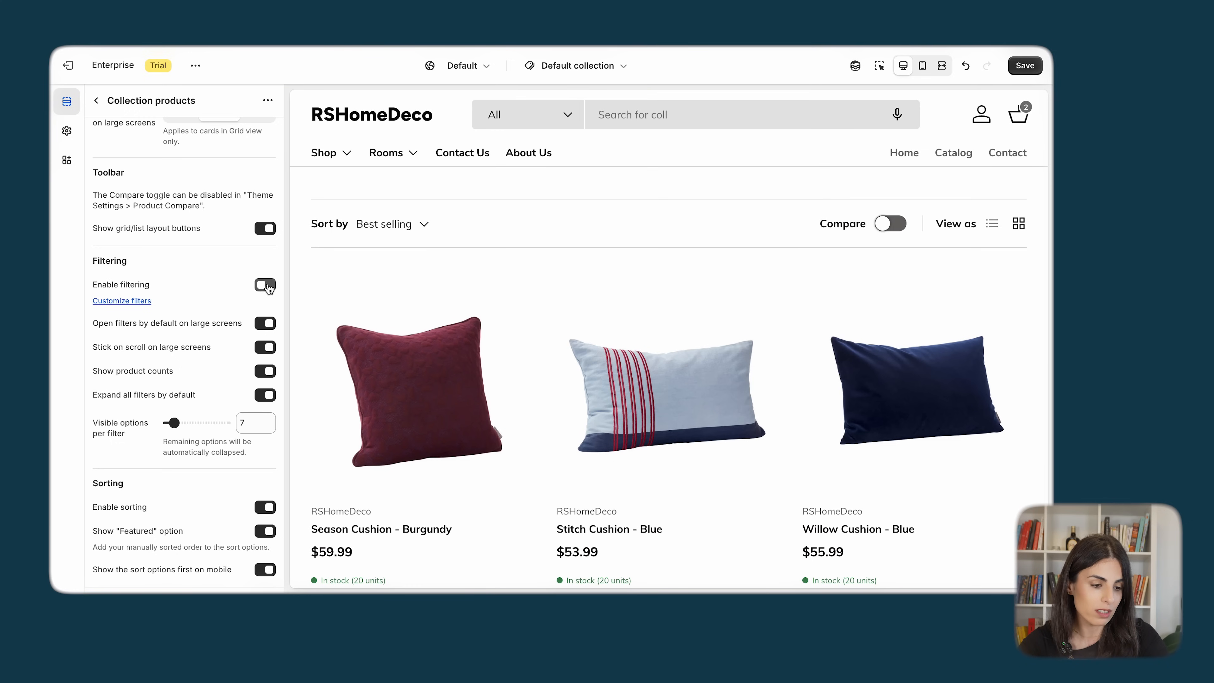
{"action": "left_click", "coordinate": [262, 324]}
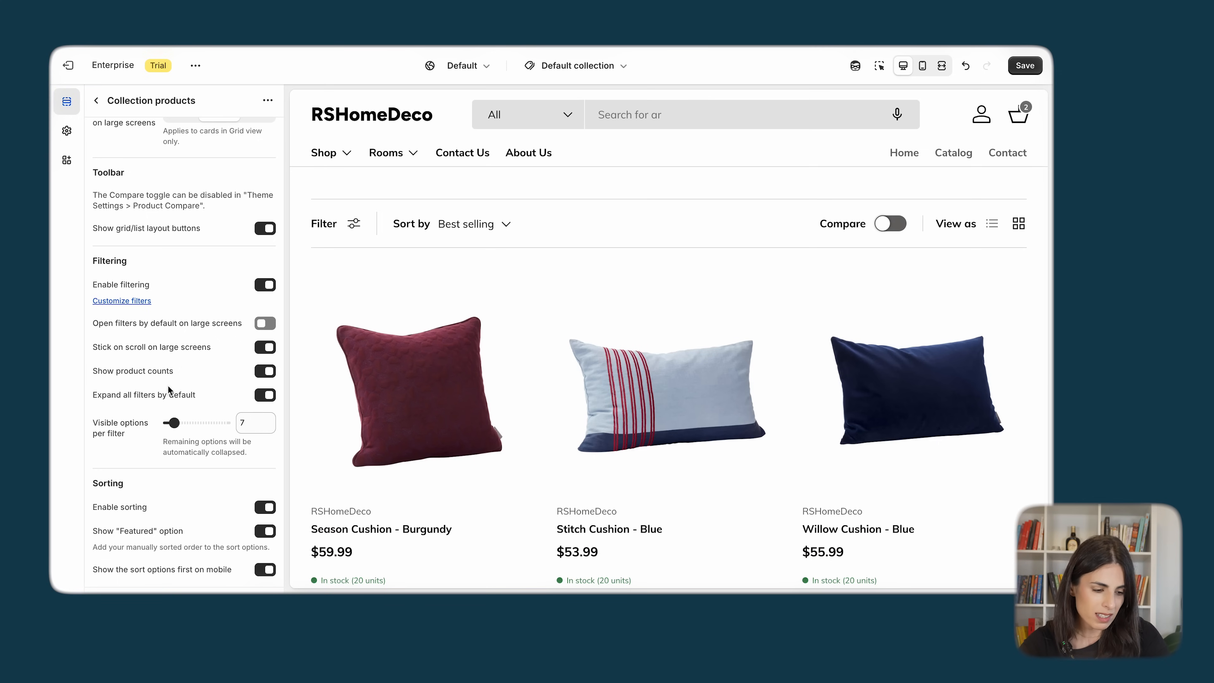
{"action": "scroll", "coordinate": [420, 407], "scroll_direction": "down", "scroll_amount": 3}
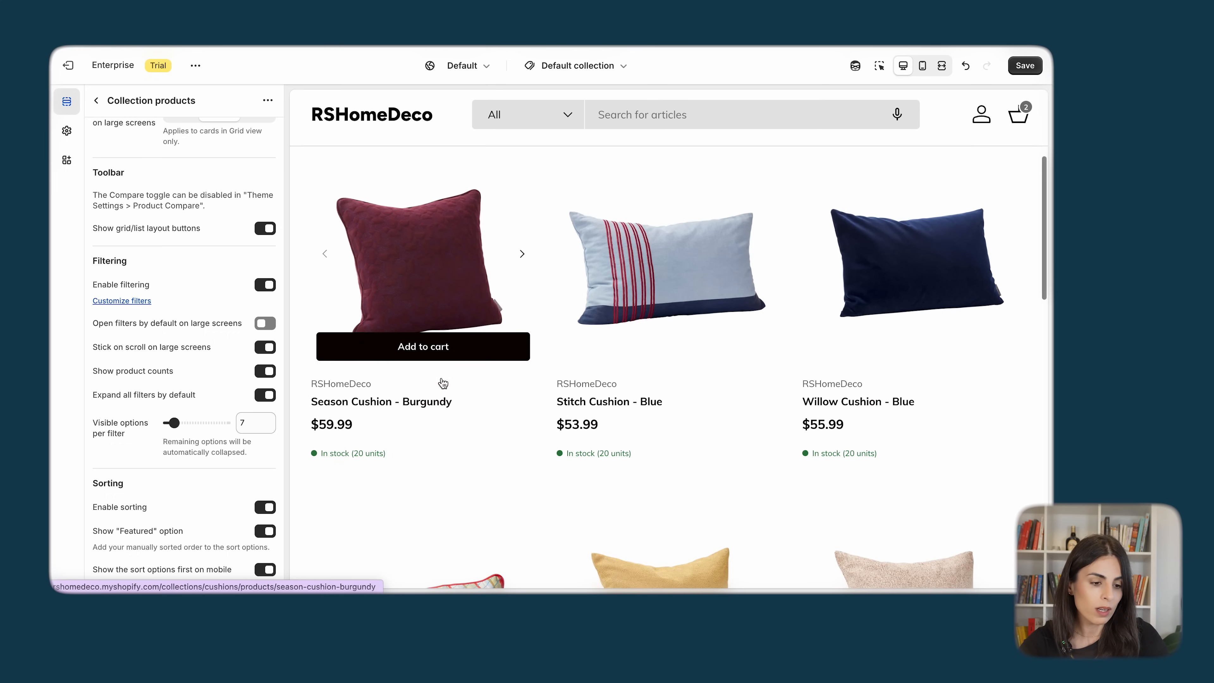
{"action": "scroll", "coordinate": [218, 461], "scroll_direction": "down", "scroll_amount": 2}
{"action": "scroll", "coordinate": [218, 461], "scroll_direction": "up", "scroll_amount": 3}
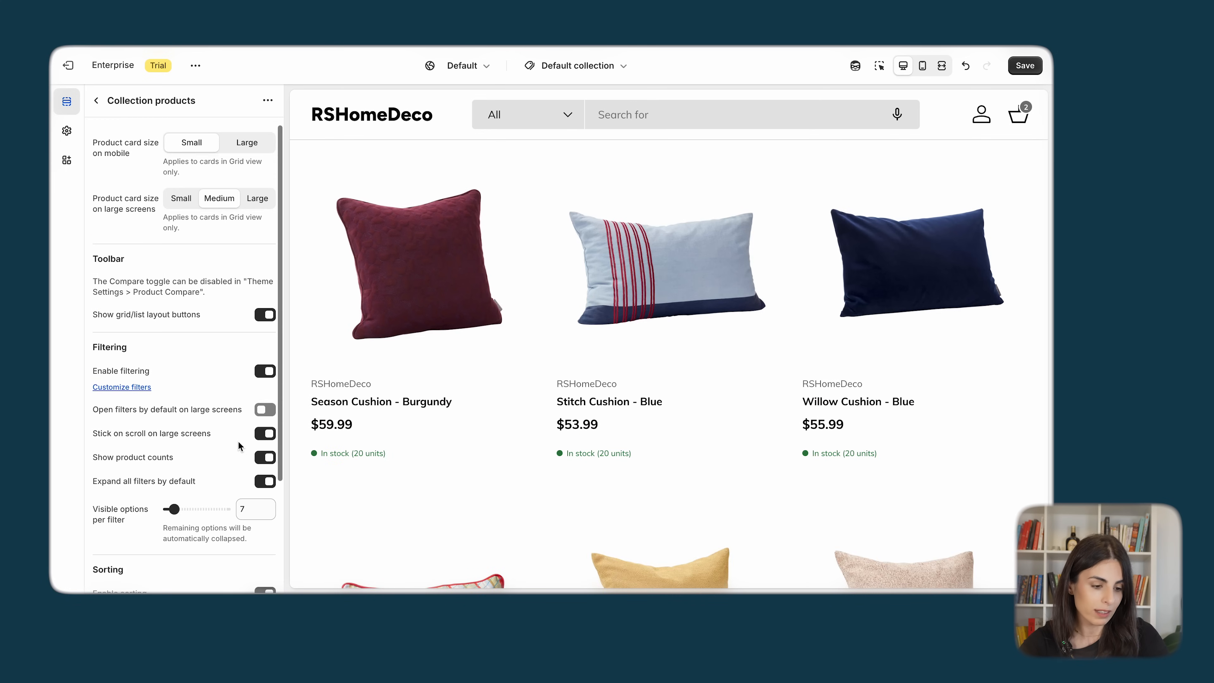
{"action": "left_click", "coordinate": [269, 412]}
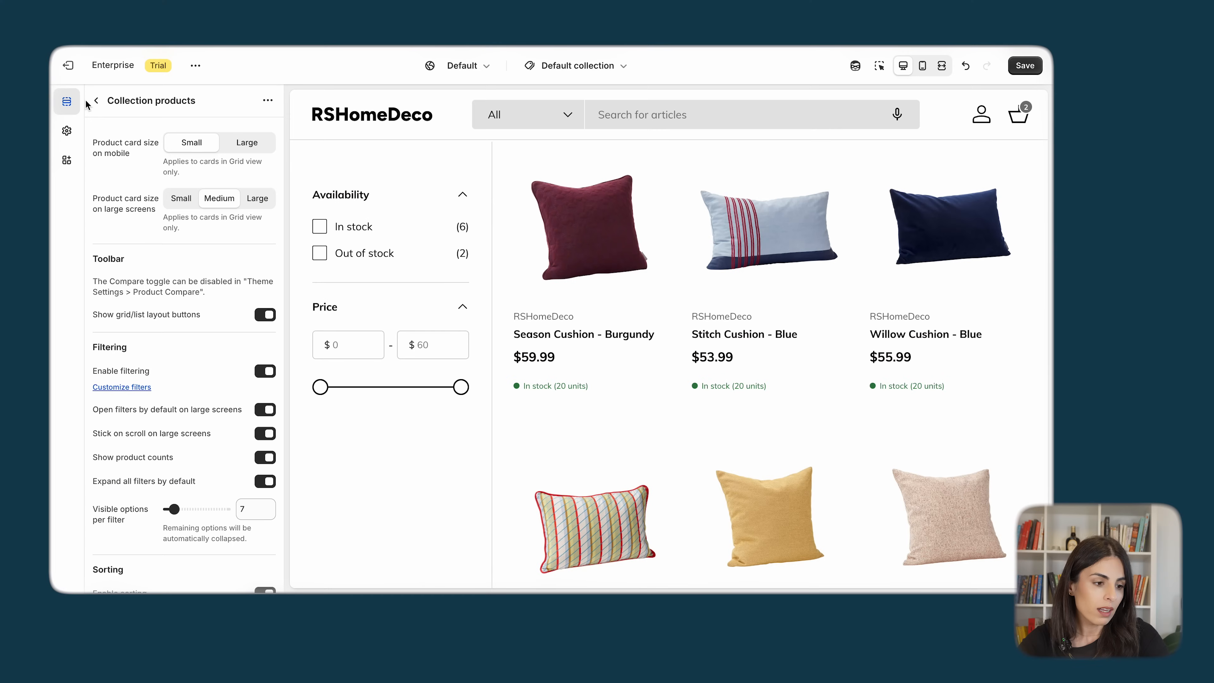
- Review the layout, toolbar, filtering and sorting settings of the Collection products section
{"action": "left_click", "coordinate": [93, 104]}
{"action": "left_click", "coordinate": [181, 394]}
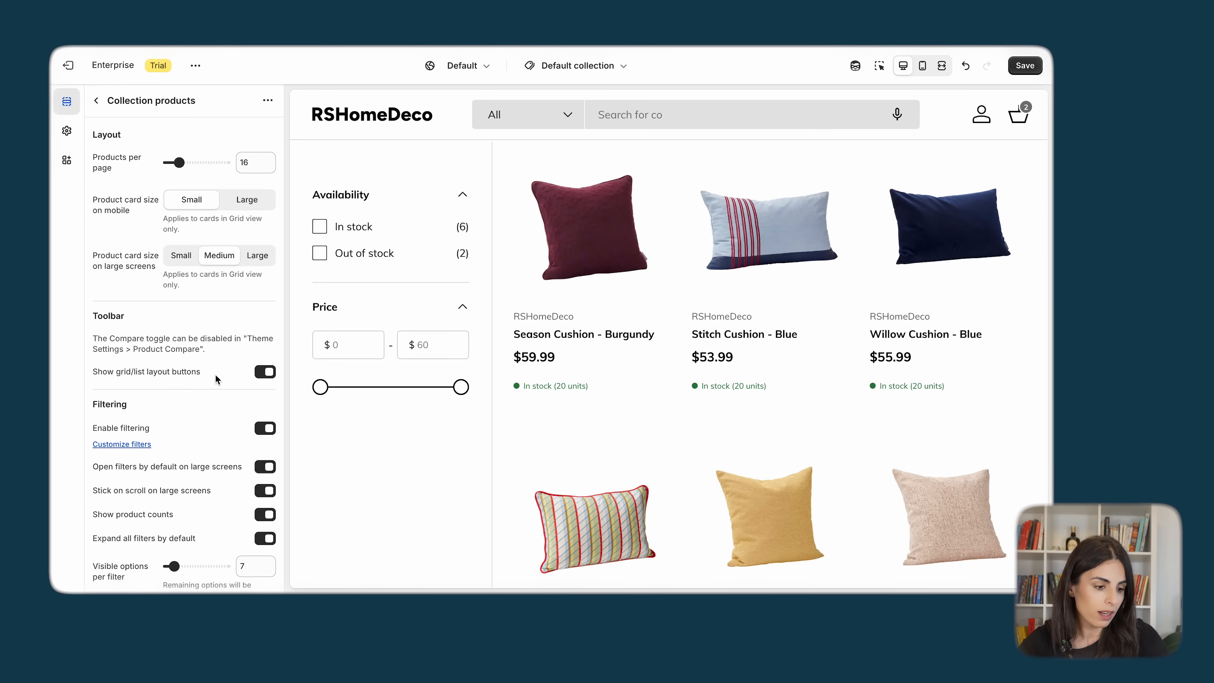
{"action": "scroll", "coordinate": [217, 379], "scroll_direction": "down", "scroll_amount": 5}
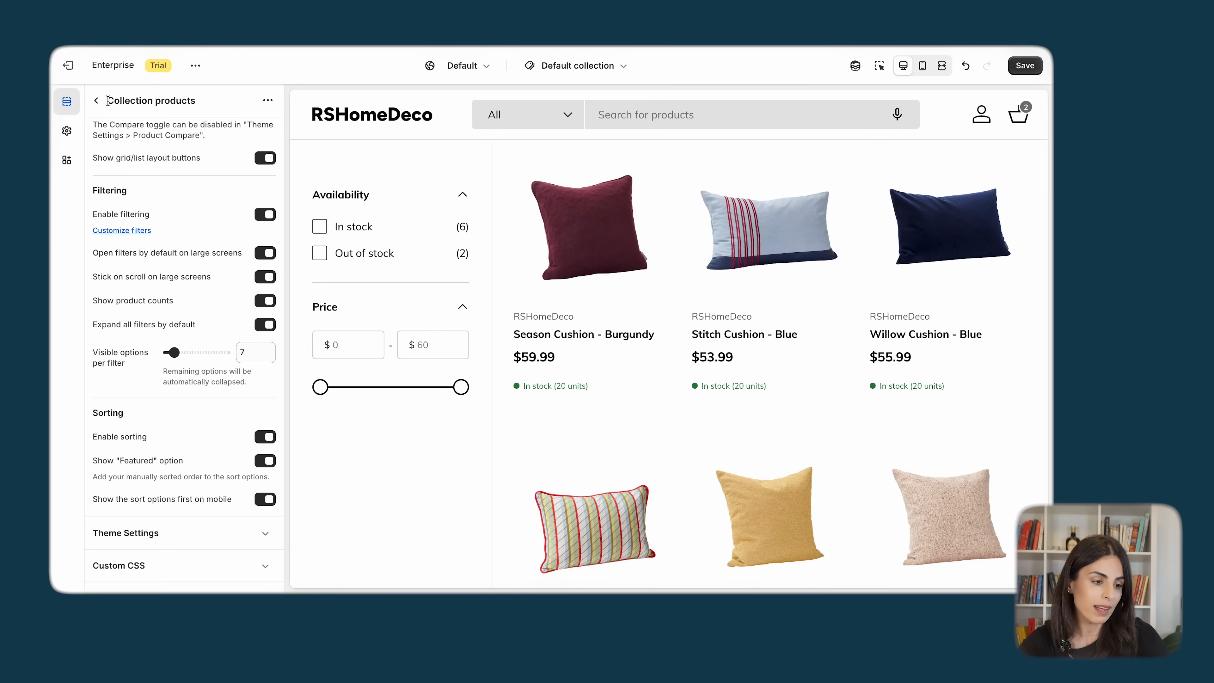
{"action": "left_click", "coordinate": [96, 101]}
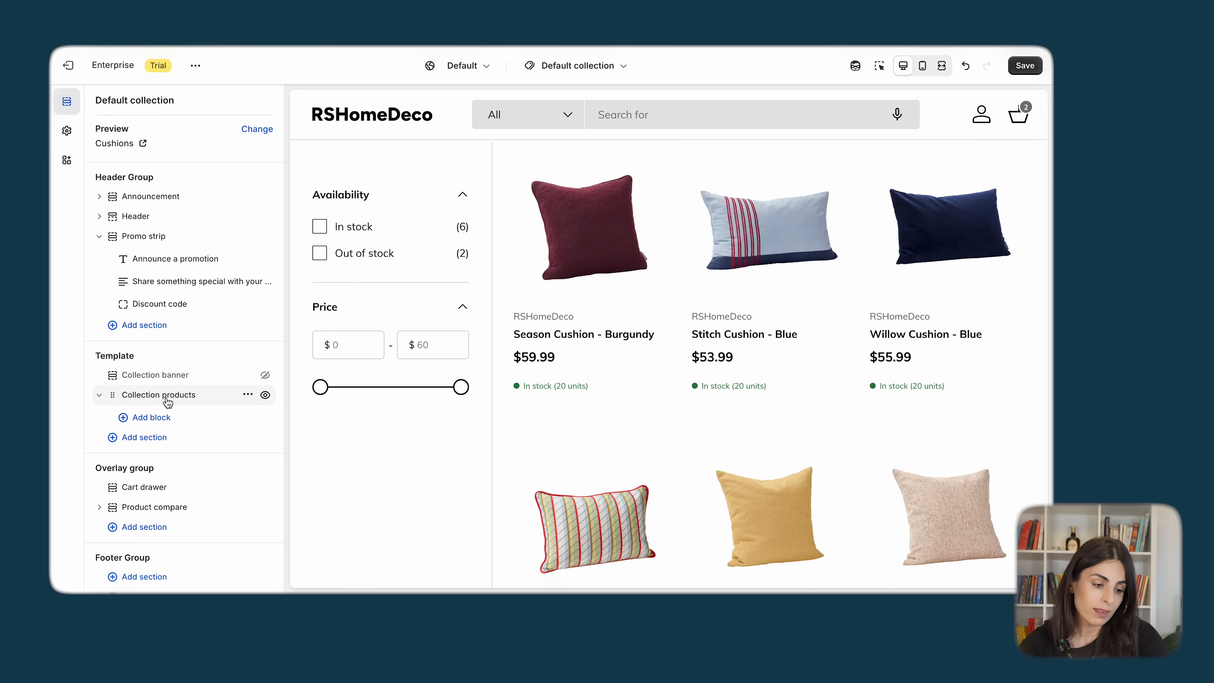
- Add a Filter promotion block to the Collection products section and review its content, button and style settings
{"action": "left_click", "coordinate": [157, 420]}
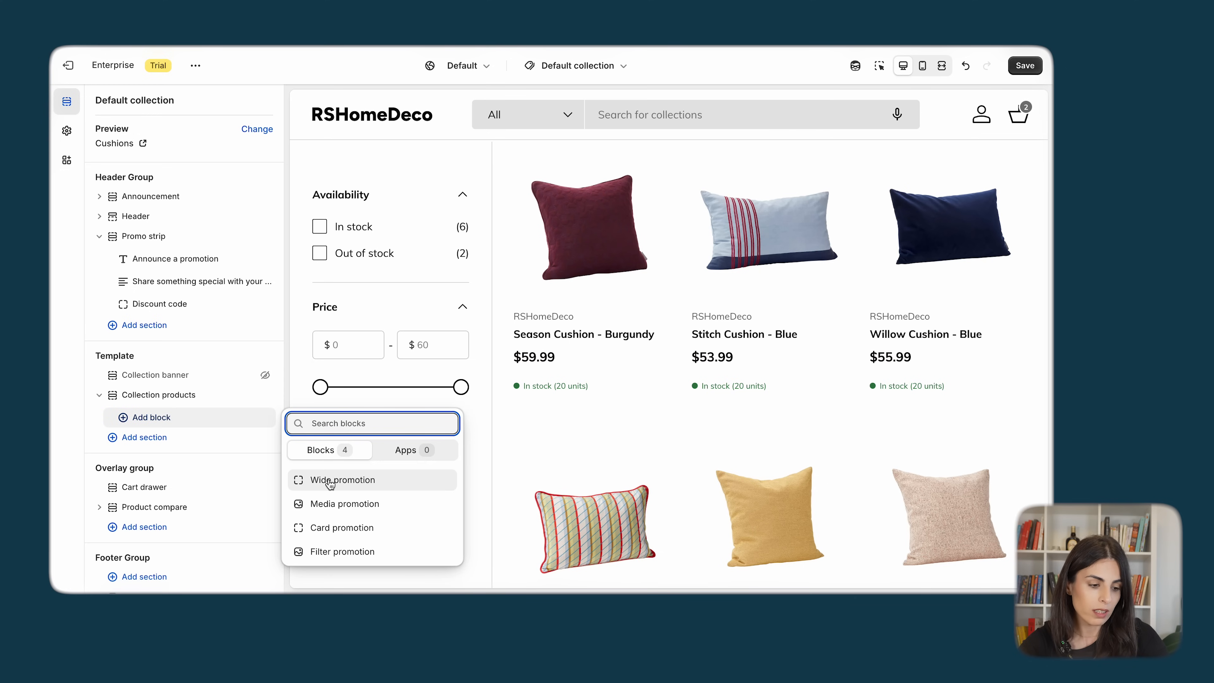
{"action": "left_click", "coordinate": [180, 415]}
{"action": "left_click", "coordinate": [167, 416]}
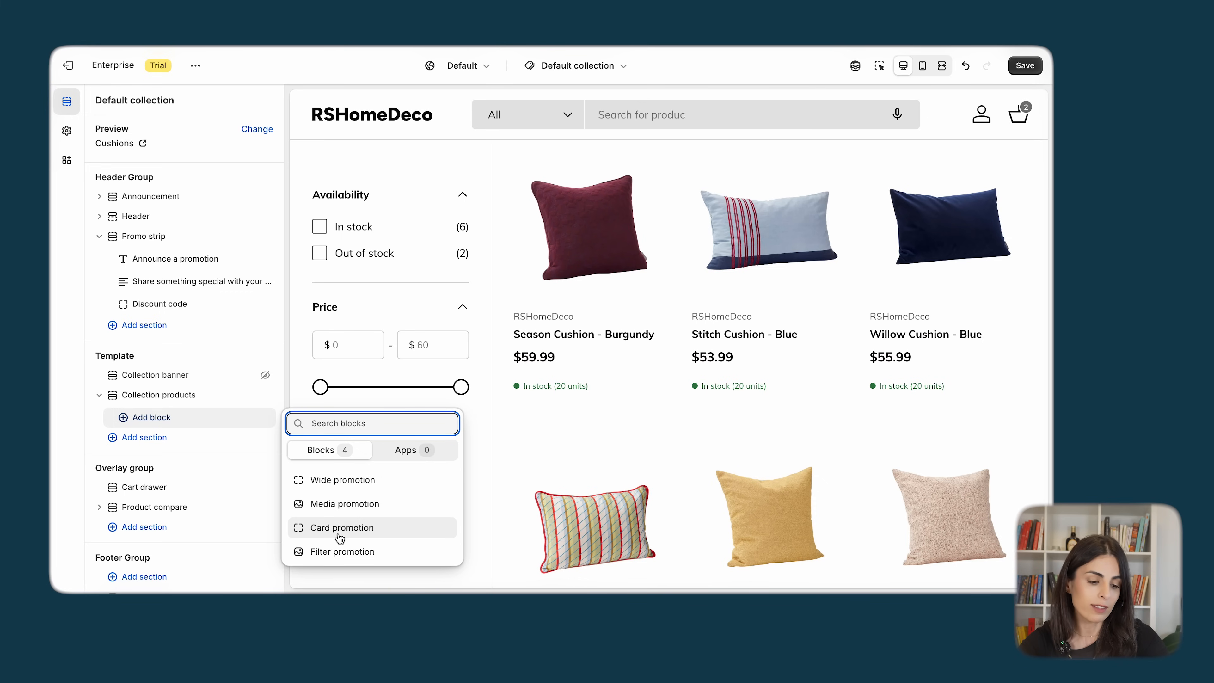
{"action": "left_click", "coordinate": [340, 551]}
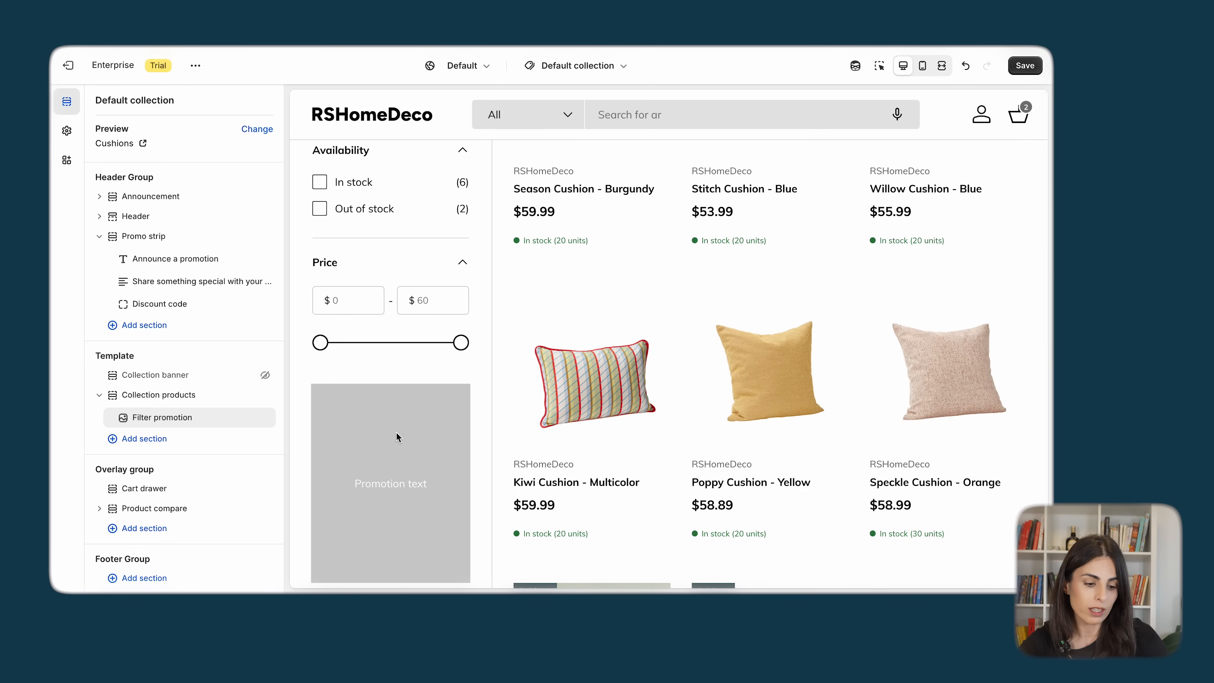
{"action": "left_click", "coordinate": [188, 422]}
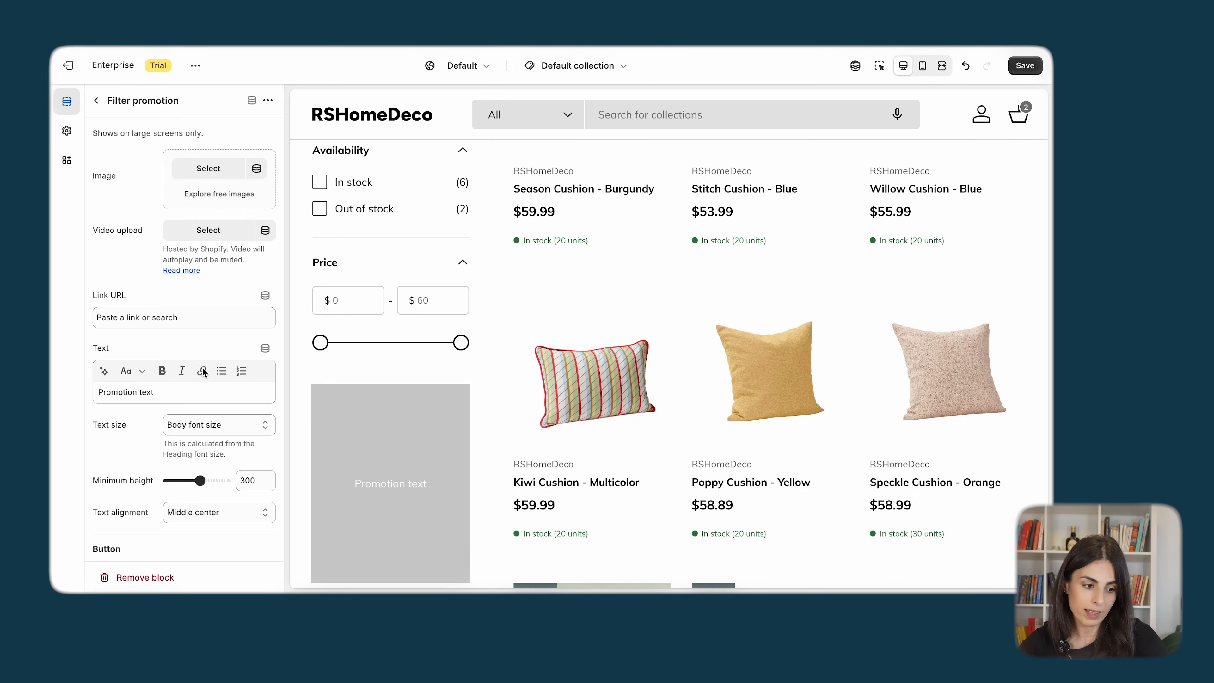
{"action": "scroll", "coordinate": [249, 318], "scroll_direction": "down", "scroll_amount": 5}
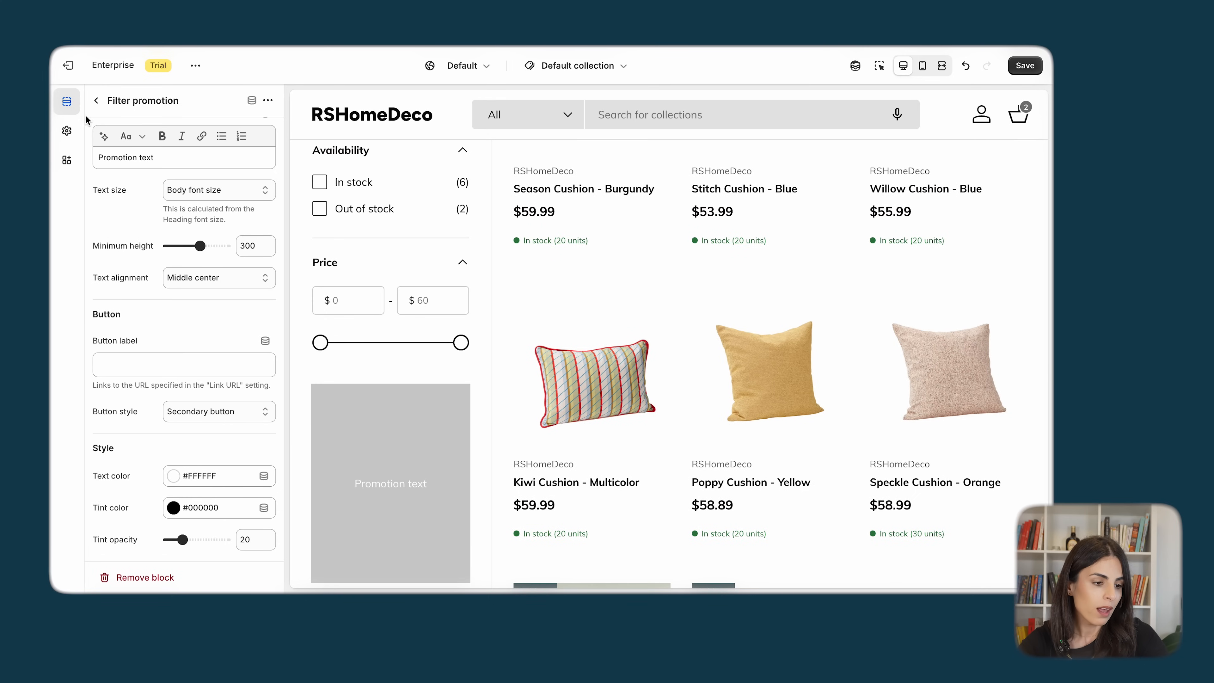
{"action": "left_click", "coordinate": [96, 100]}
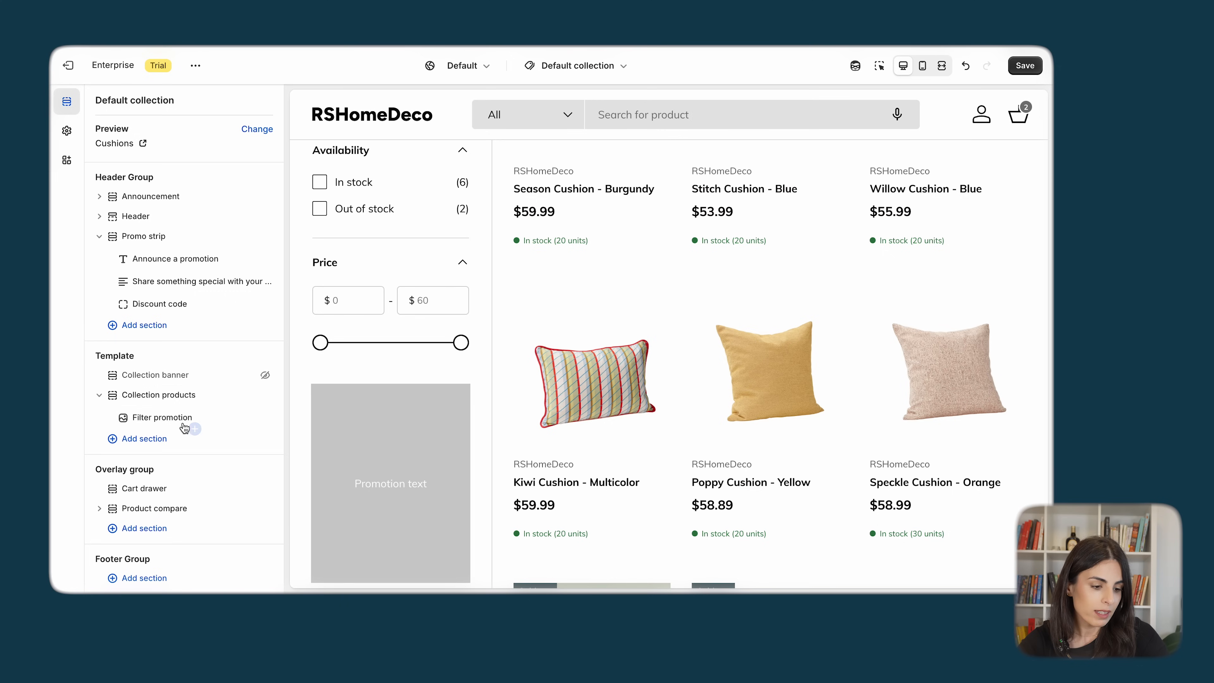
- Add a Wide promotion block and a Media promotion block below the Filter promotion in the Collection products section
{"action": "left_click", "coordinate": [195, 428]}
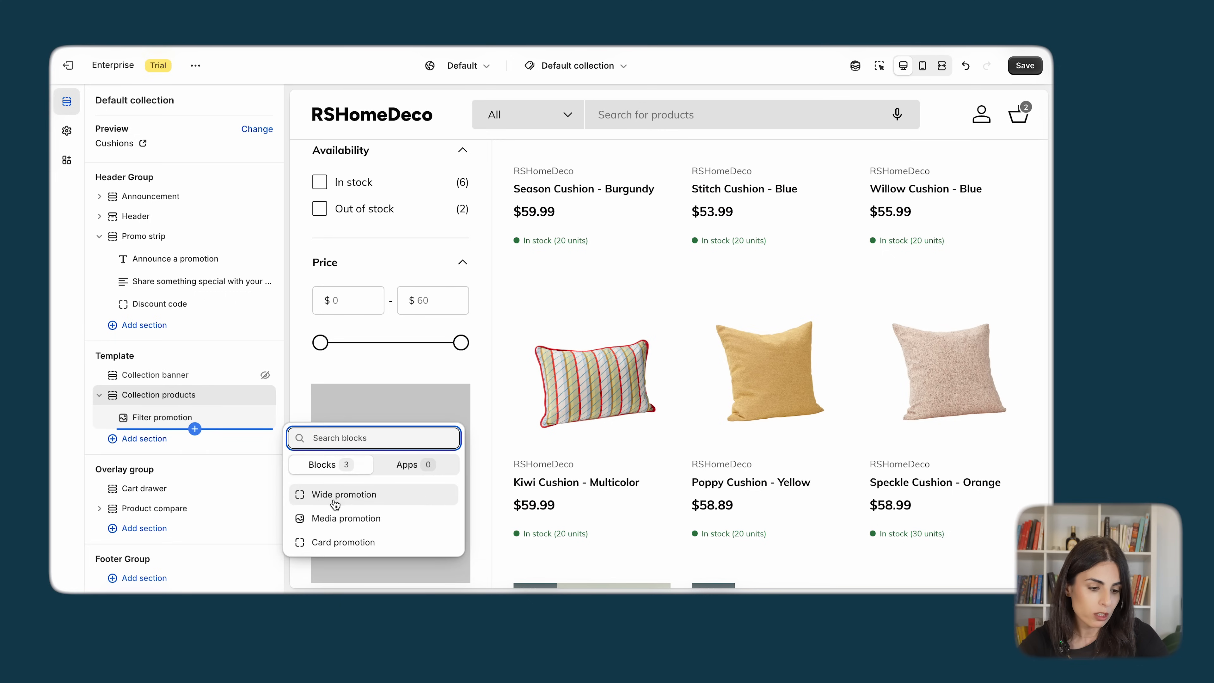
{"action": "left_click", "coordinate": [335, 494]}
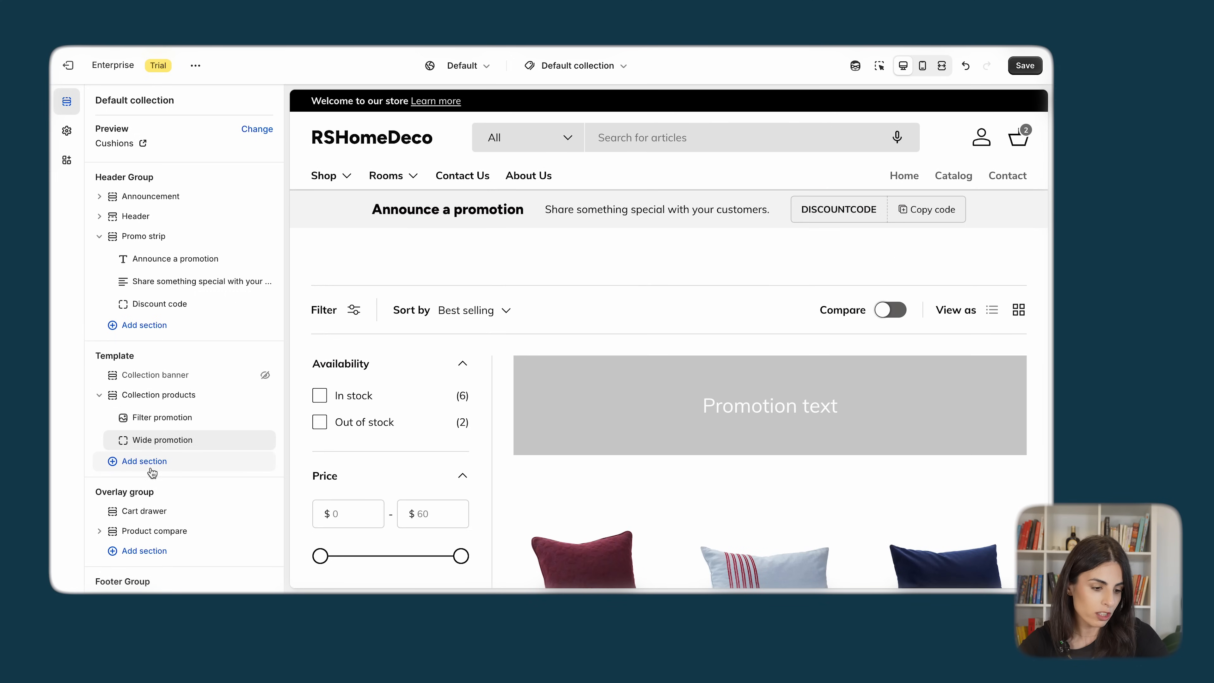
{"action": "left_click", "coordinate": [141, 461]}
{"action": "left_click", "coordinate": [179, 452]}
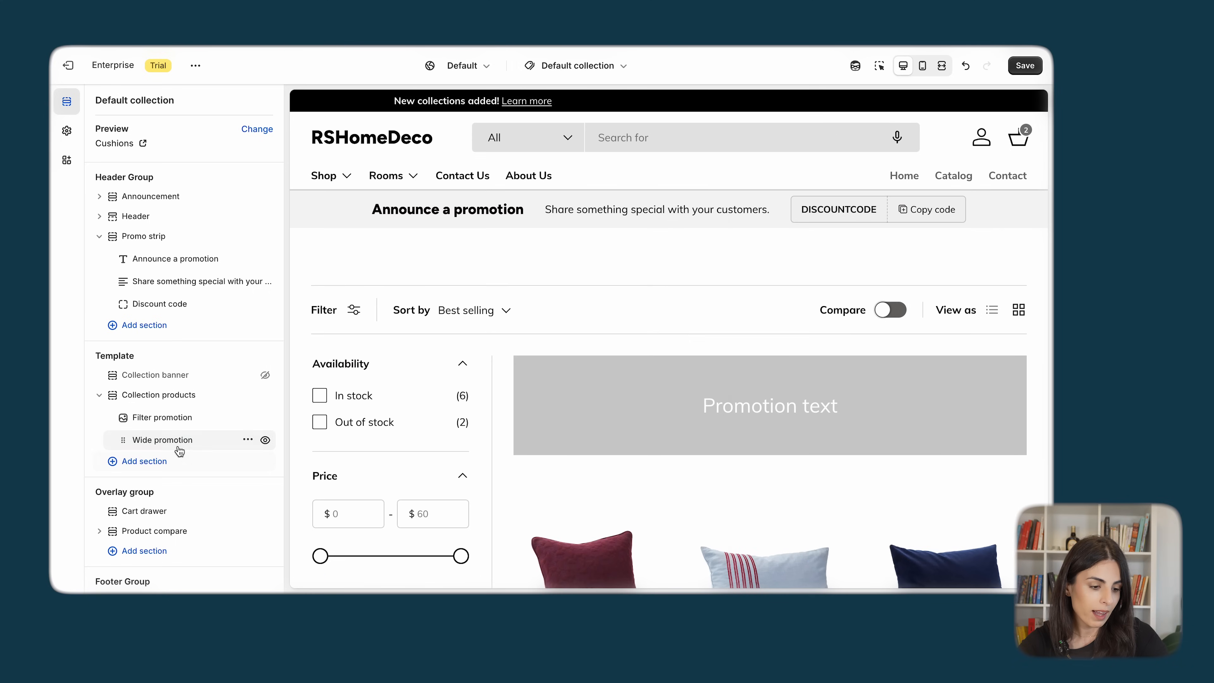
{"action": "left_click", "coordinate": [195, 452]}
{"action": "left_click", "coordinate": [346, 541]}
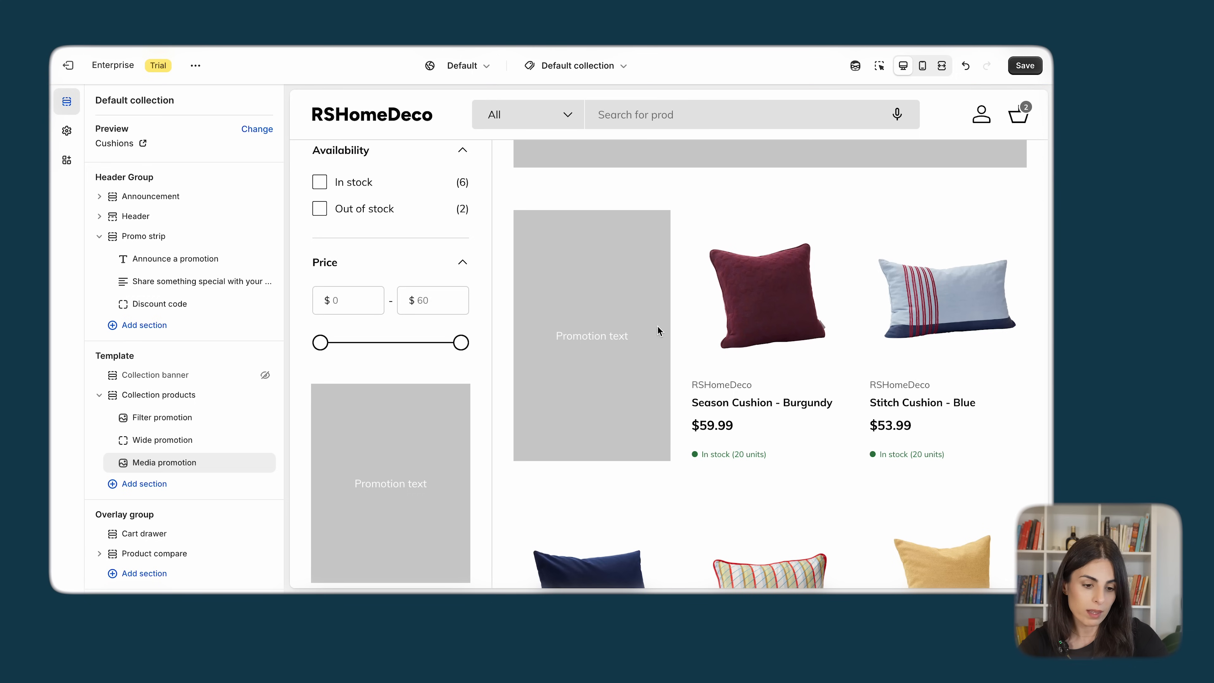
- Add a Card promotion block below the Media promotion and return to the template's section list
{"action": "left_click", "coordinate": [195, 473]}
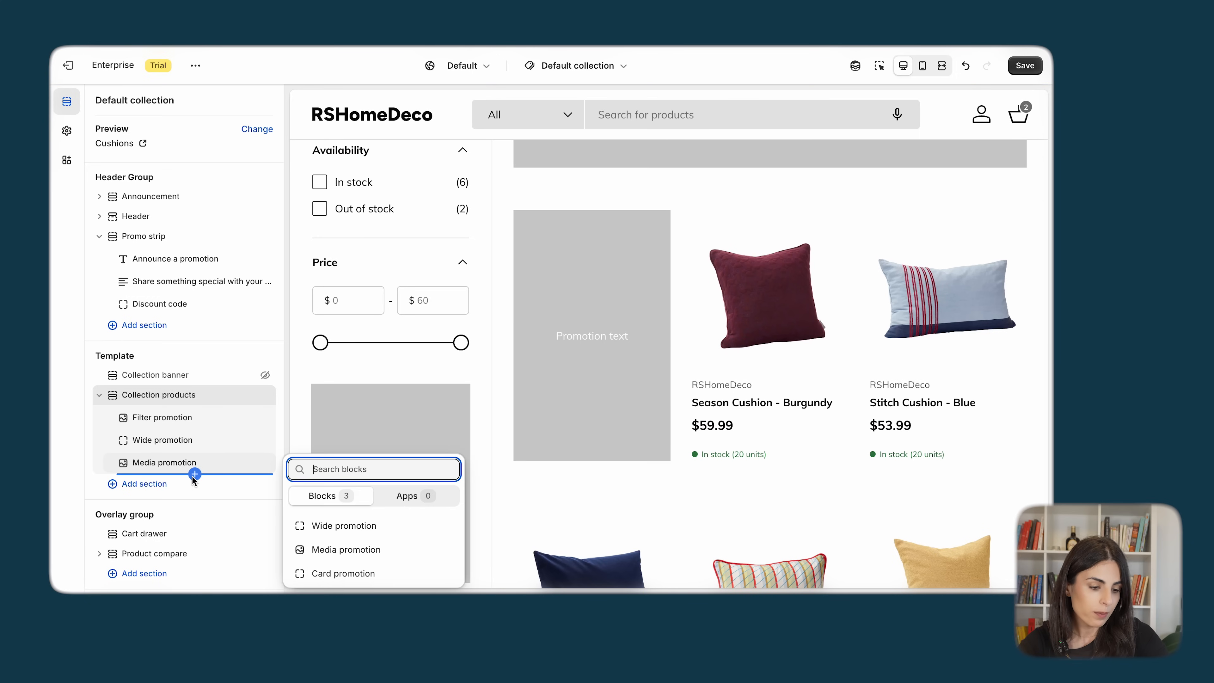
{"action": "left_click", "coordinate": [355, 575]}
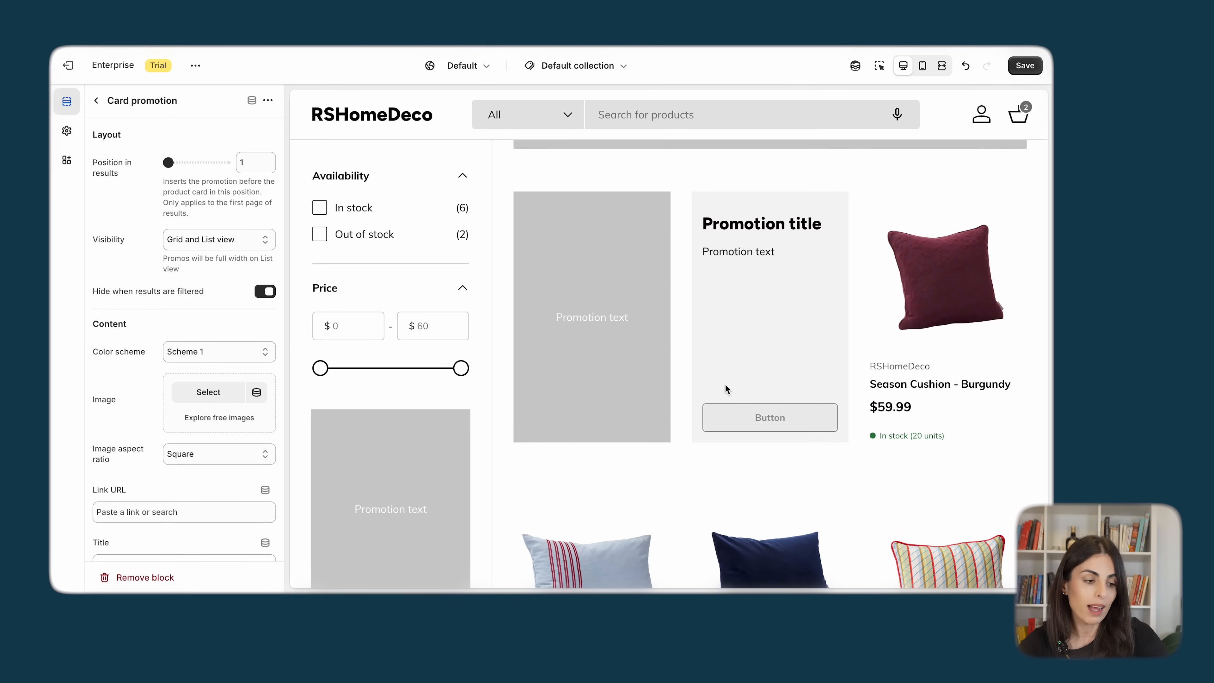
{"action": "left_click", "coordinate": [95, 101]}
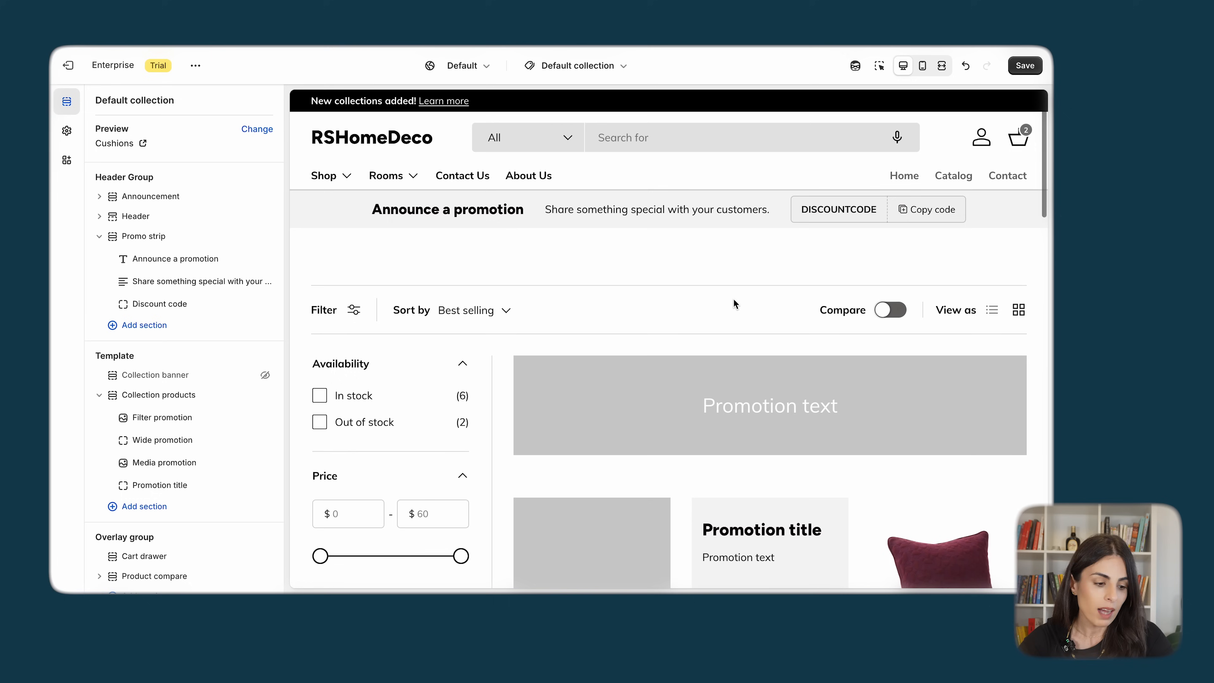
- Turn on product comparison in the collection preview and open the Product compare section of the overlay group
{"action": "left_click", "coordinate": [901, 310]}
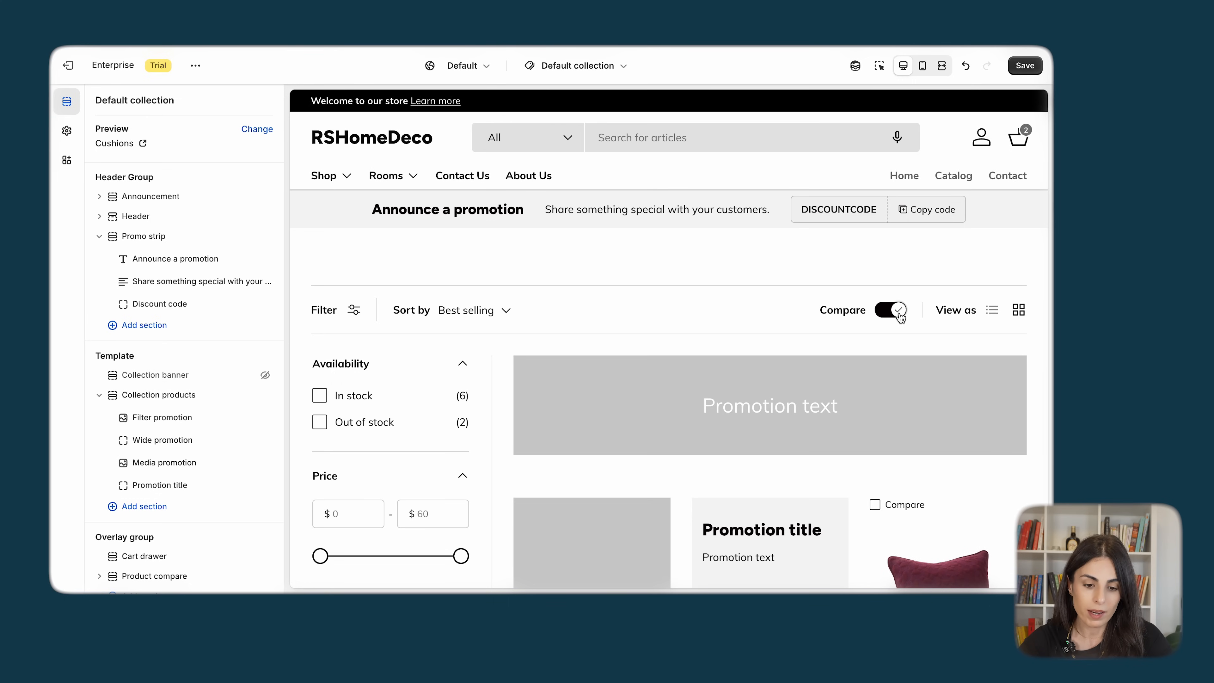
{"action": "scroll", "coordinate": [199, 500], "scroll_direction": "down", "scroll_amount": 4}
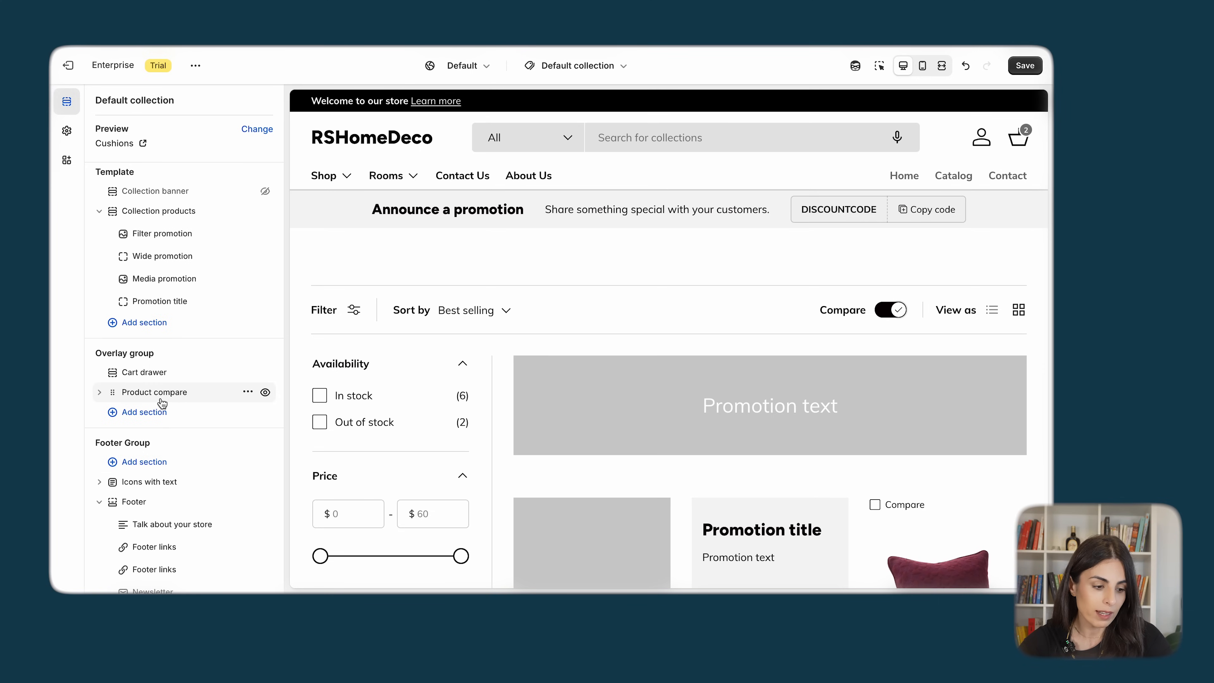
{"action": "left_click", "coordinate": [164, 396]}
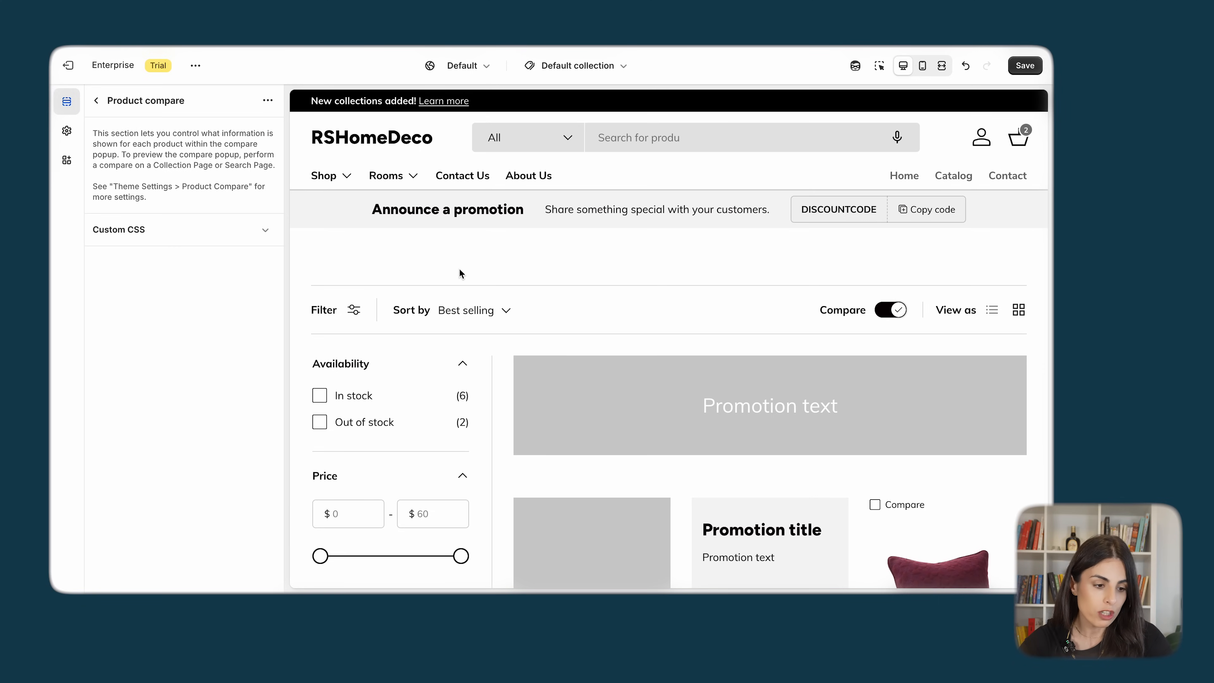
- Look through the theme settings categories and open the Product compare settings
{"action": "left_click", "coordinate": [67, 132]}
{"action": "left_click", "coordinate": [130, 232]}
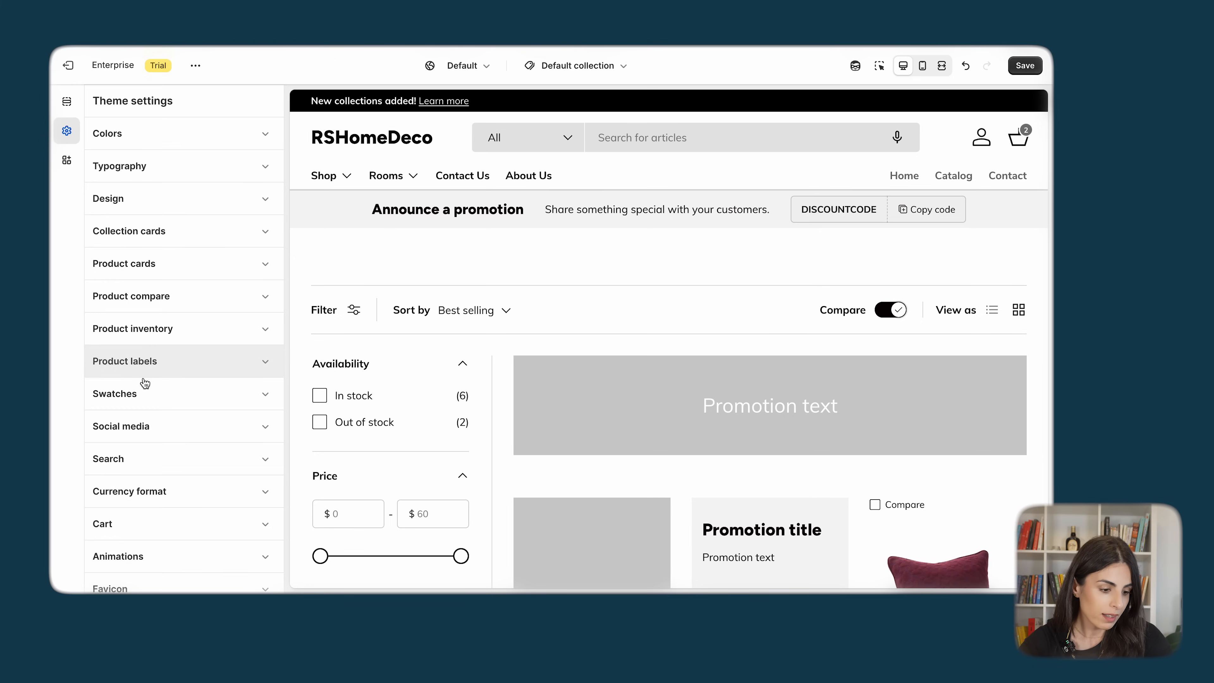
{"action": "scroll", "coordinate": [145, 481], "scroll_direction": "down", "scroll_amount": 2}
{"action": "scroll", "coordinate": [145, 481], "scroll_direction": "down", "scroll_amount": 2}
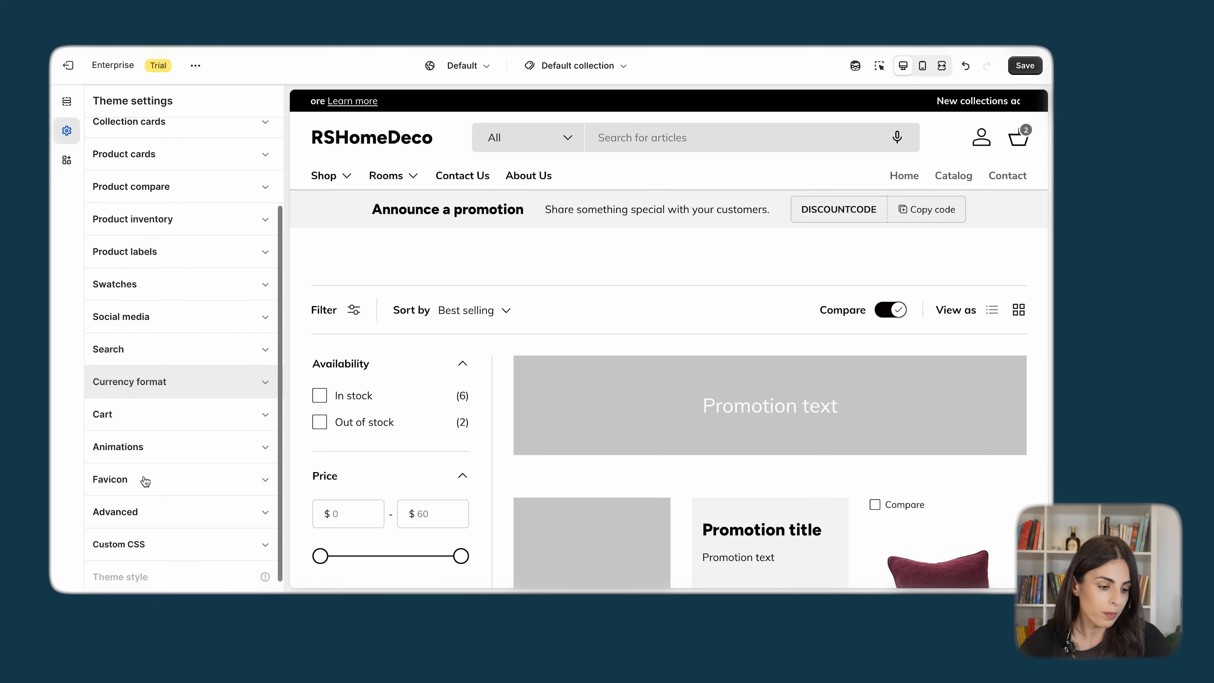
{"action": "scroll", "coordinate": [146, 481], "scroll_direction": "up", "scroll_amount": 2}
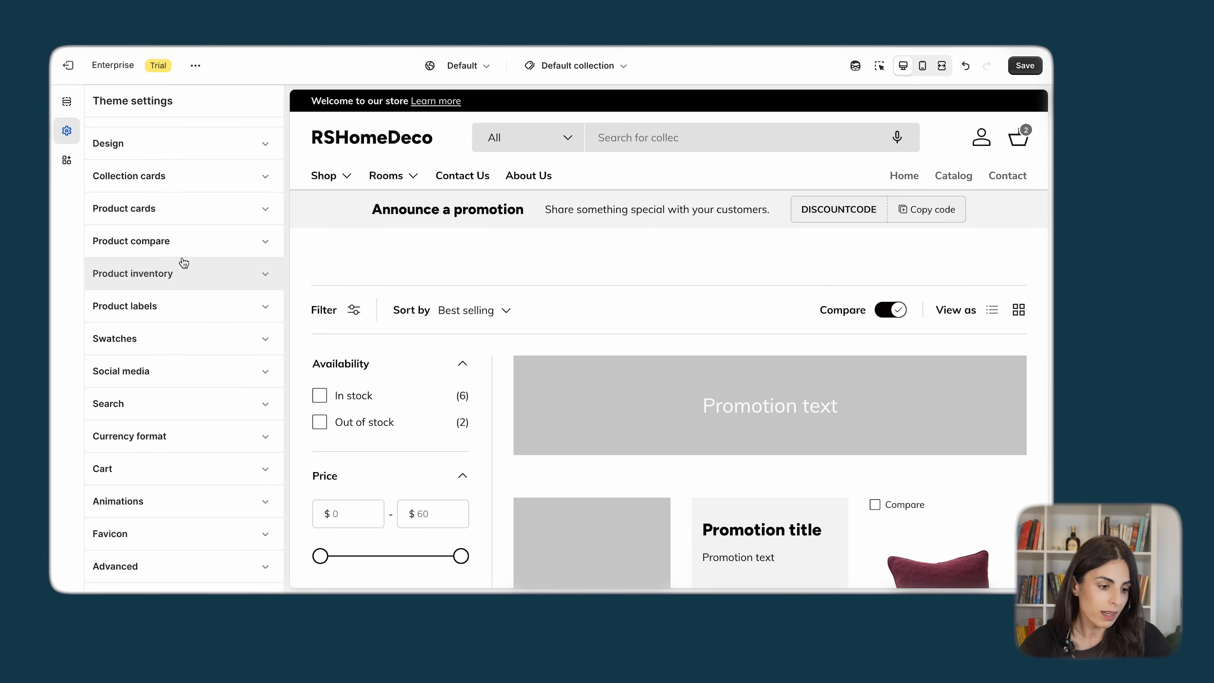
{"action": "left_click", "coordinate": [185, 242]}
- Select Season Cushion - Burgundy and Willow Cushion - Blue for comparison in the preview and open their side-by-side comparison
{"action": "scroll", "coordinate": [177, 420], "scroll_direction": "down", "scroll_amount": 3}
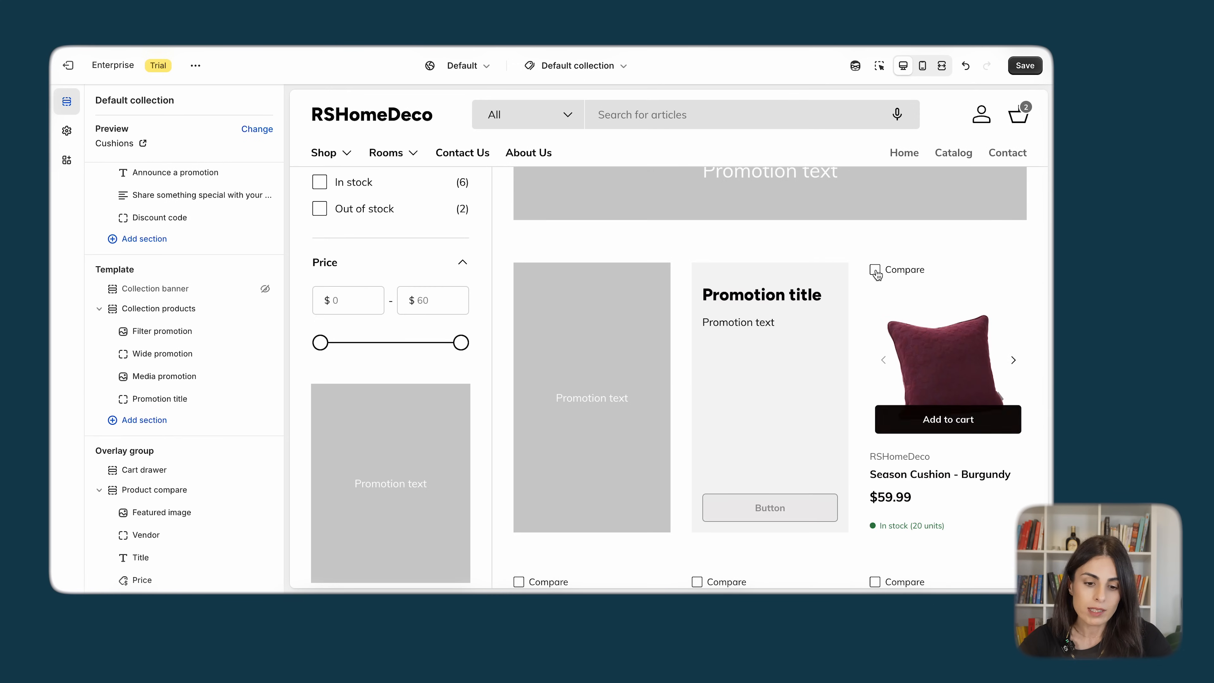
{"action": "left_click", "coordinate": [875, 270]}
{"action": "scroll", "coordinate": [764, 350], "scroll_direction": "down", "scroll_amount": 5}
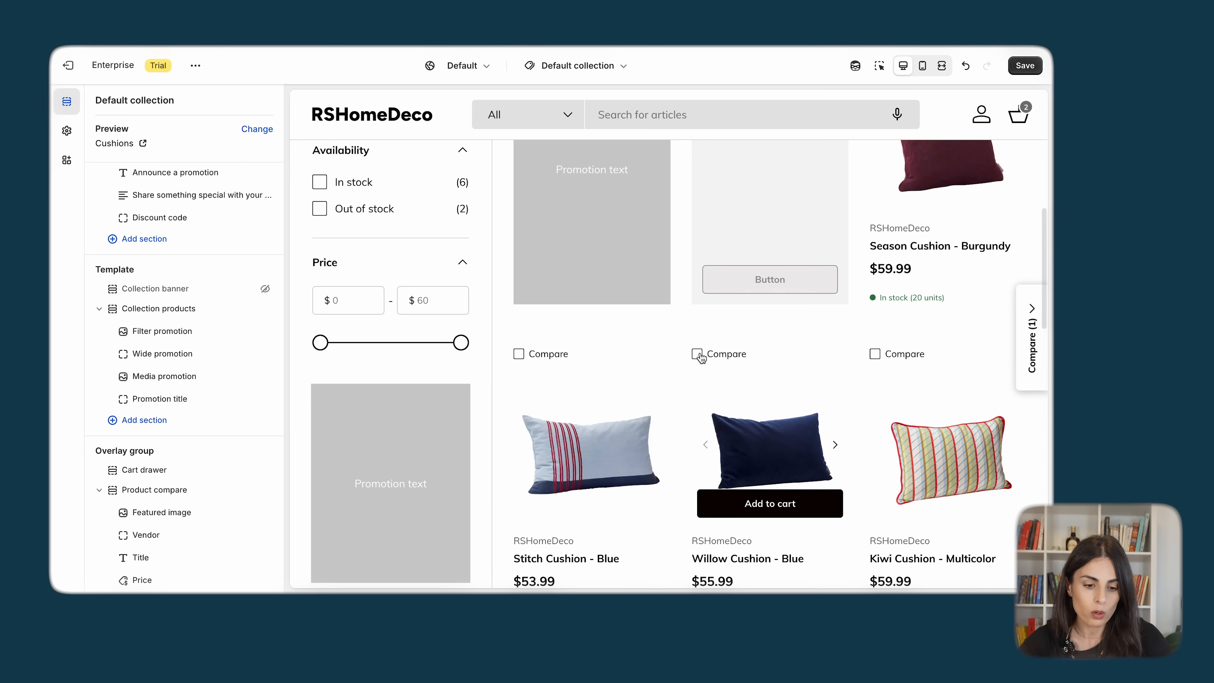
{"action": "left_click", "coordinate": [697, 354]}
{"action": "scroll", "coordinate": [842, 390], "scroll_direction": "up", "scroll_amount": 1}
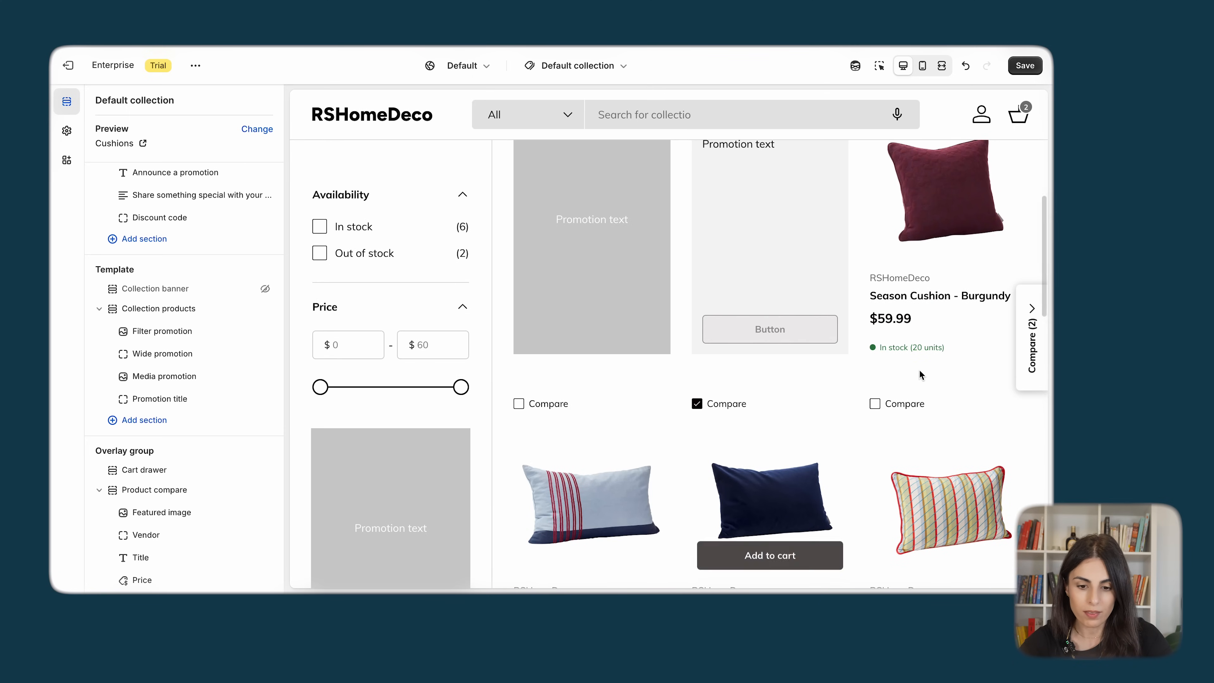
{"action": "left_click", "coordinate": [1032, 355]}
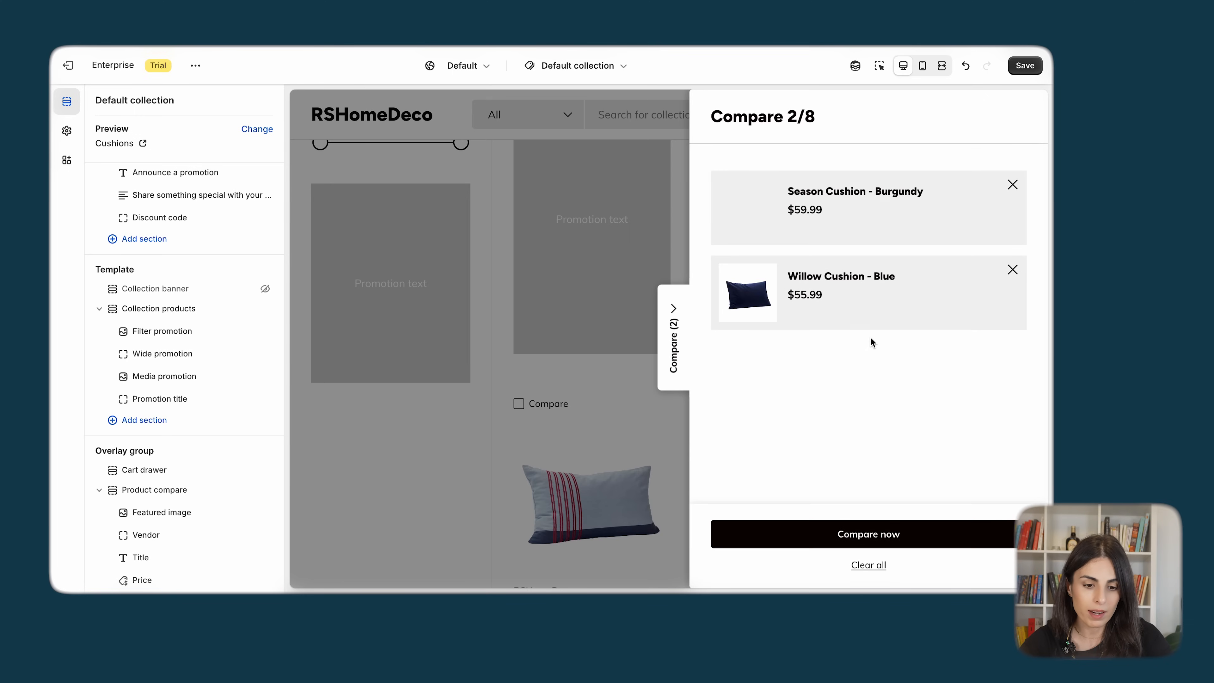
{"action": "left_click", "coordinate": [770, 537]}
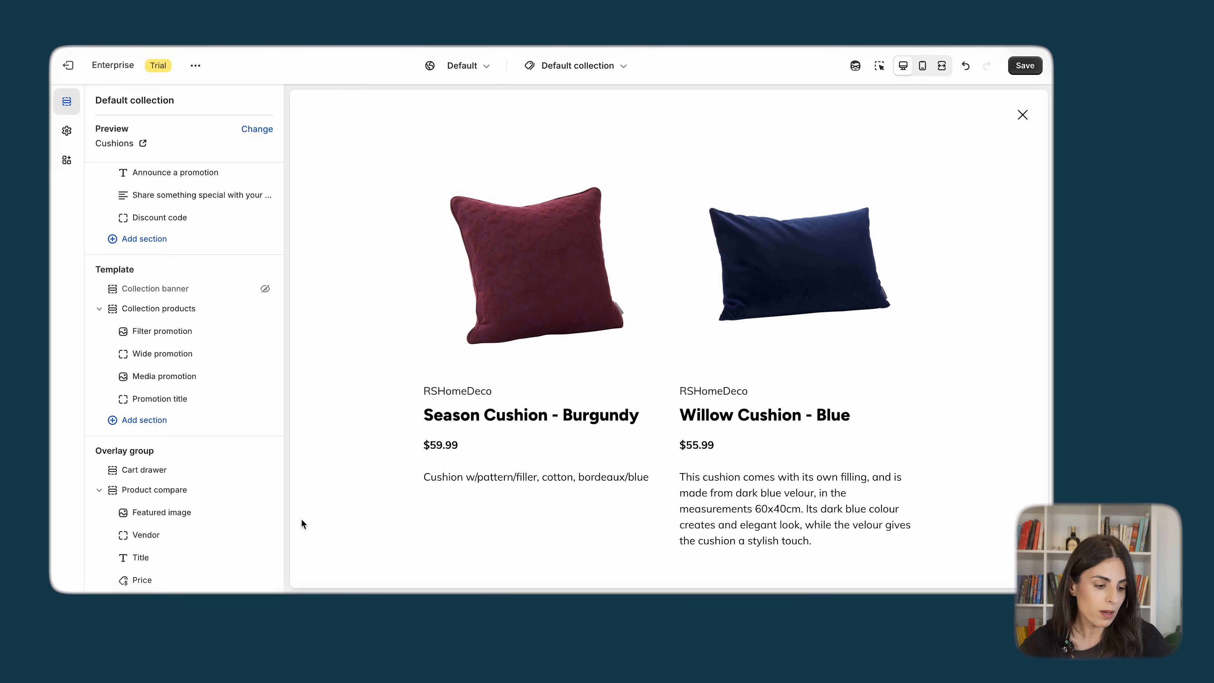
- Add a Metafields block below Variants in the Product compare section and open its settings
{"action": "scroll", "coordinate": [181, 560], "scroll_direction": "down", "scroll_amount": 3}
{"action": "left_click_drag", "start_coordinate": [169, 454], "coordinate": [172, 358]}
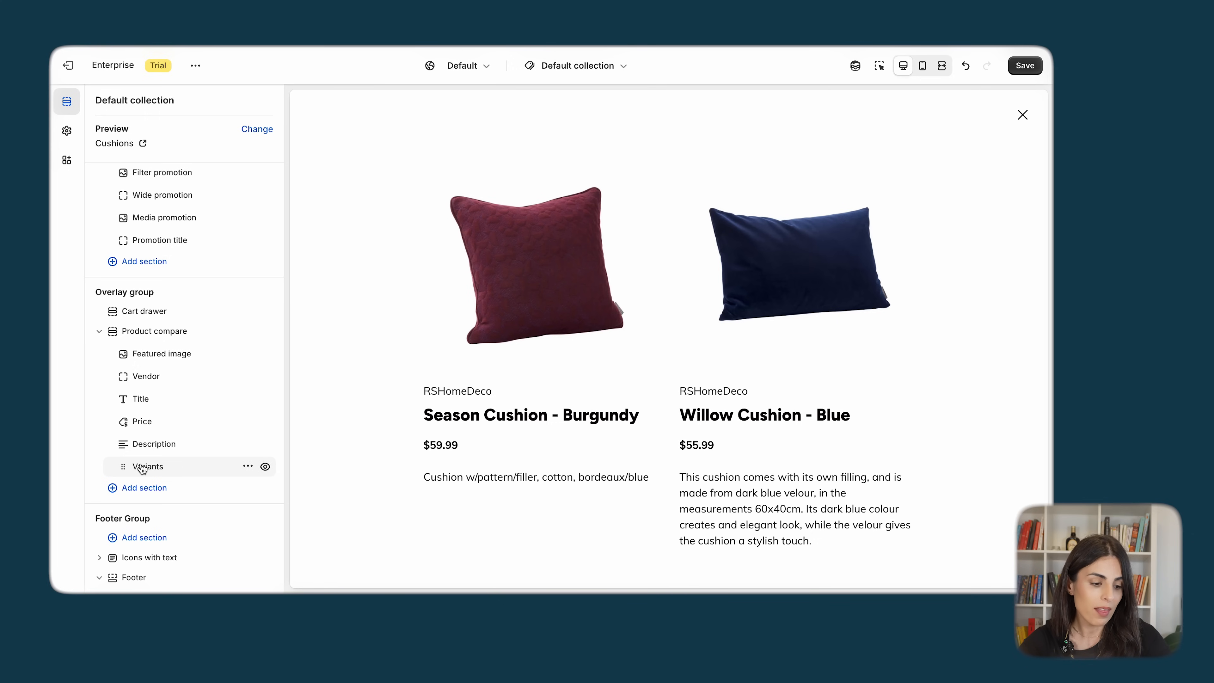
{"action": "mouse_move", "coordinate": [192, 481]}
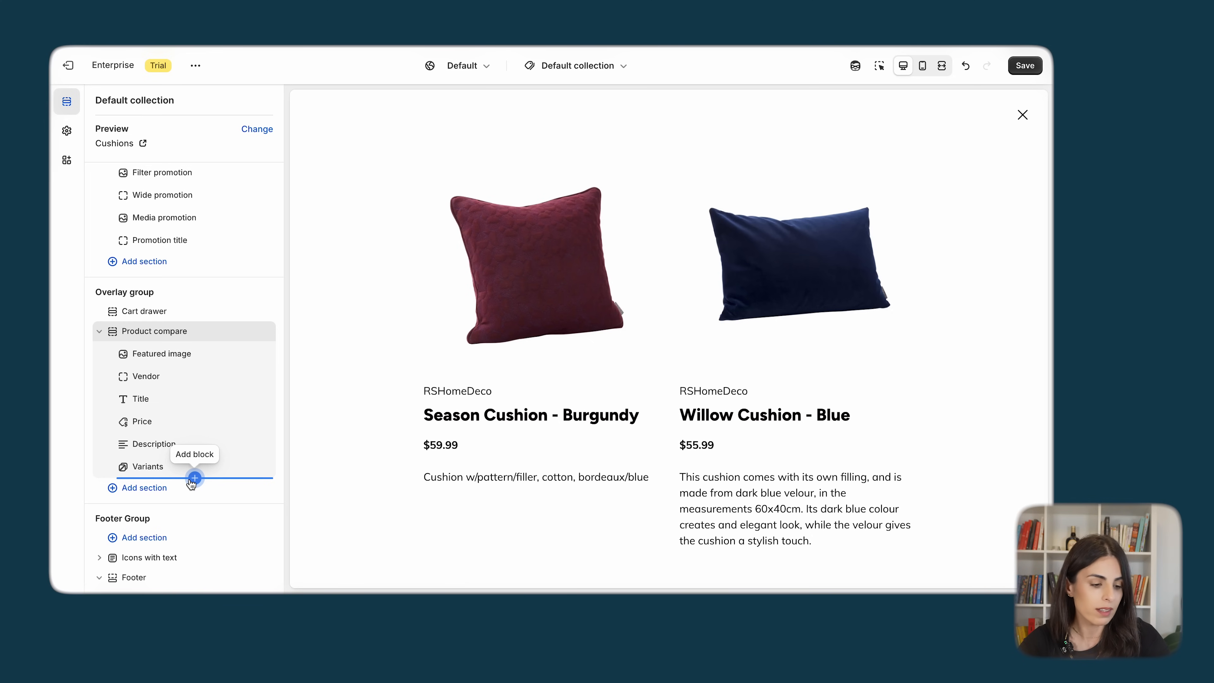
{"action": "left_click", "coordinate": [195, 478]}
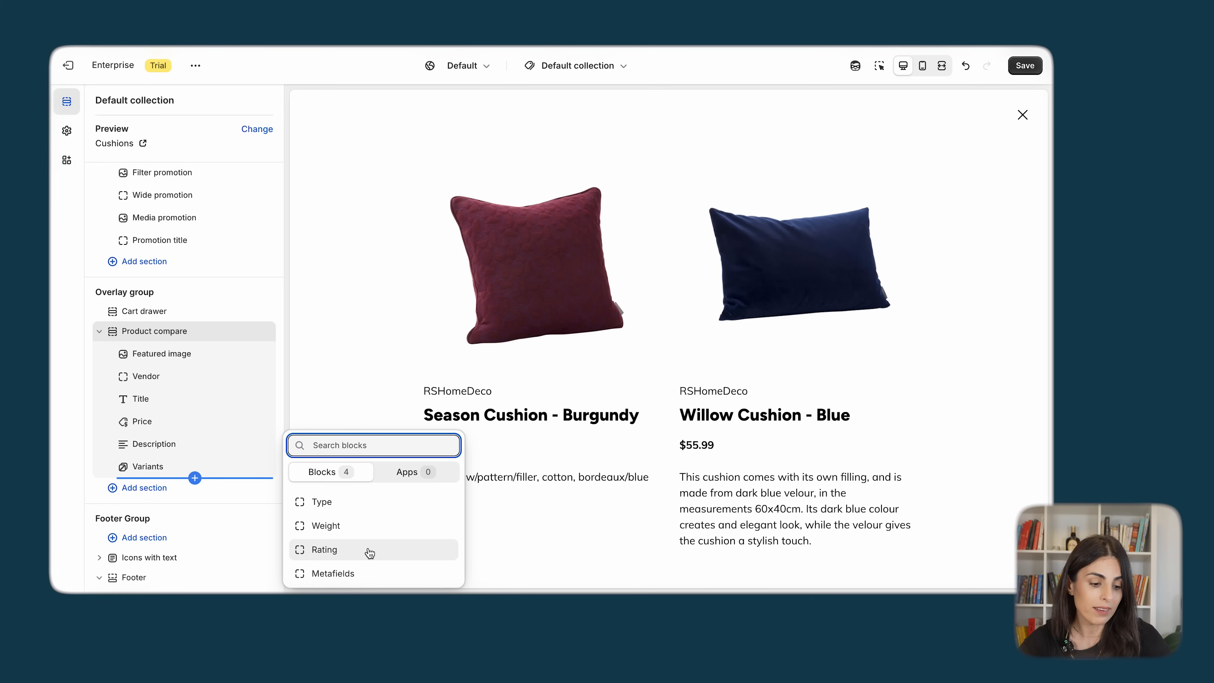
{"action": "left_click", "coordinate": [361, 572]}
{"action": "left_click", "coordinate": [170, 490]}
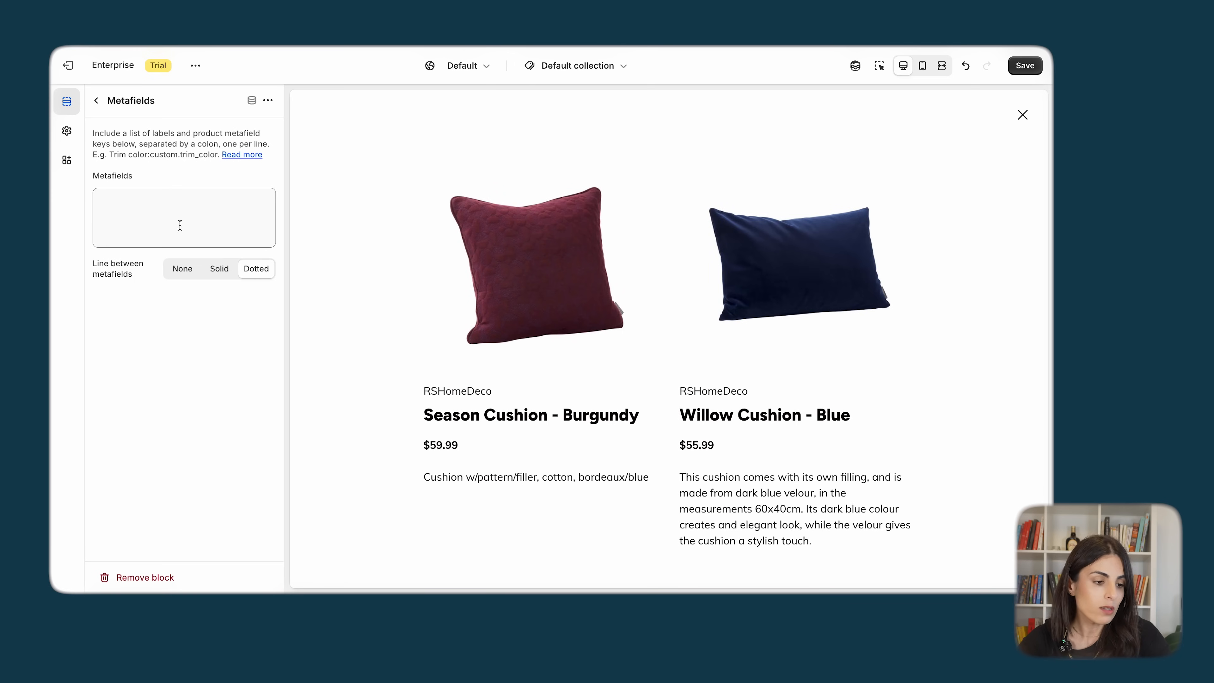
- Read the Metafields block's entry format instructions and view the store's custom data definitions in the Shopify admin settings
{"action": "left_click_drag", "start_coordinate": [94, 136], "coordinate": [211, 164]}
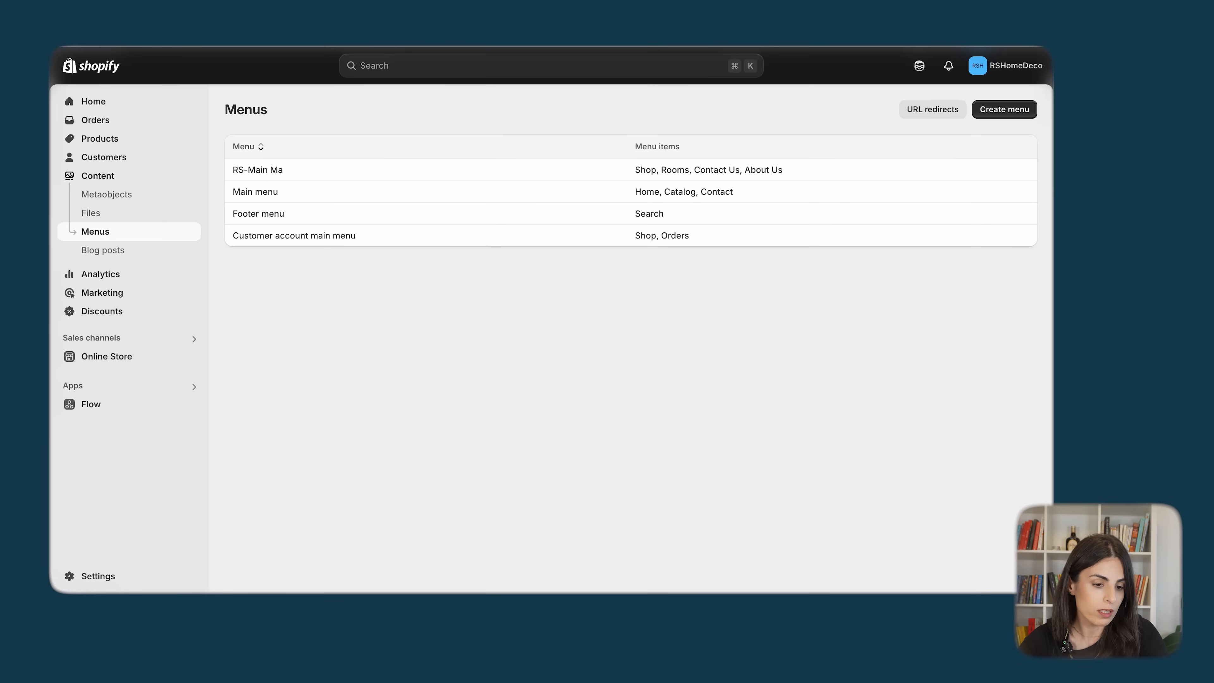
{"action": "left_click", "coordinate": [94, 576]}
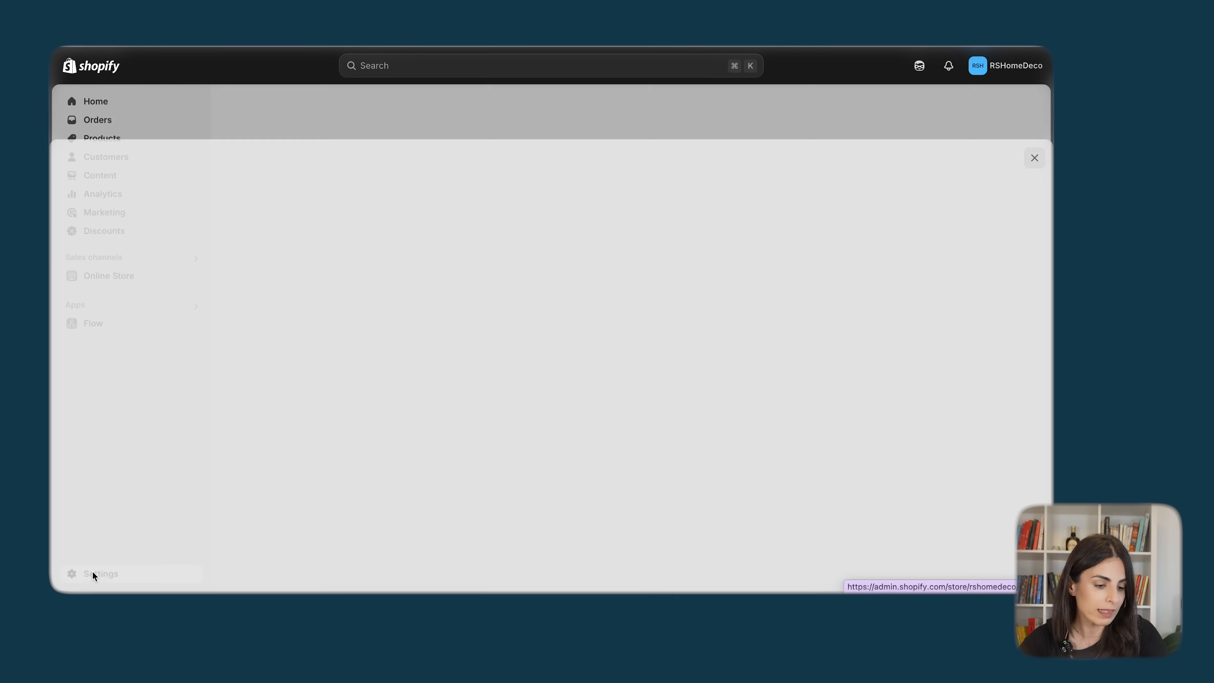
{"action": "left_click", "coordinate": [257, 492]}
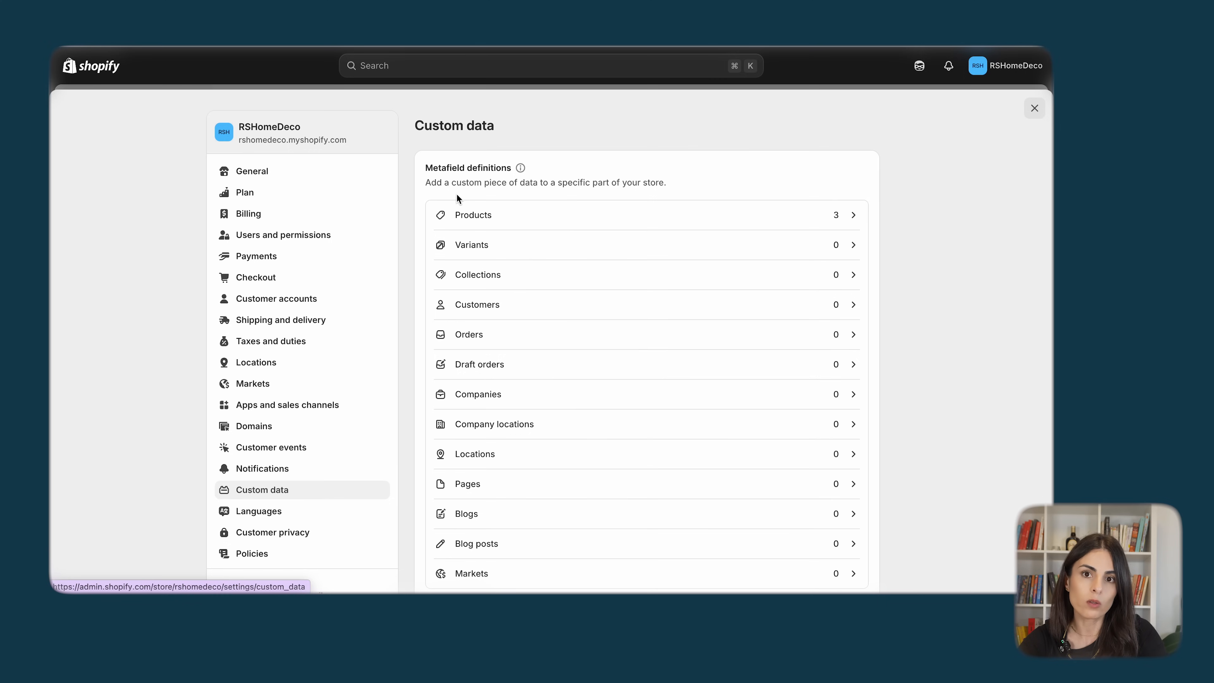
{"action": "left_click", "coordinate": [1034, 108]}
- Open the Kiwi Cushion - Multicolor product and examine its category and the related category metafields
{"action": "left_click", "coordinate": [130, 138]}
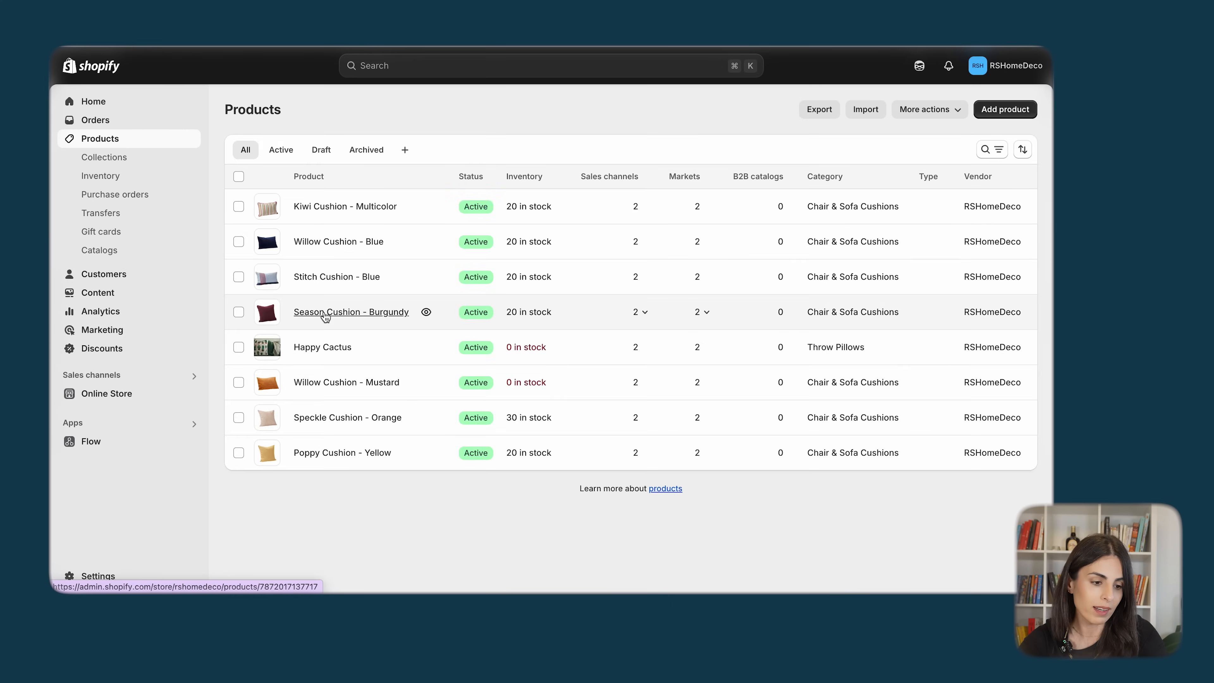
{"action": "left_click", "coordinate": [343, 210]}
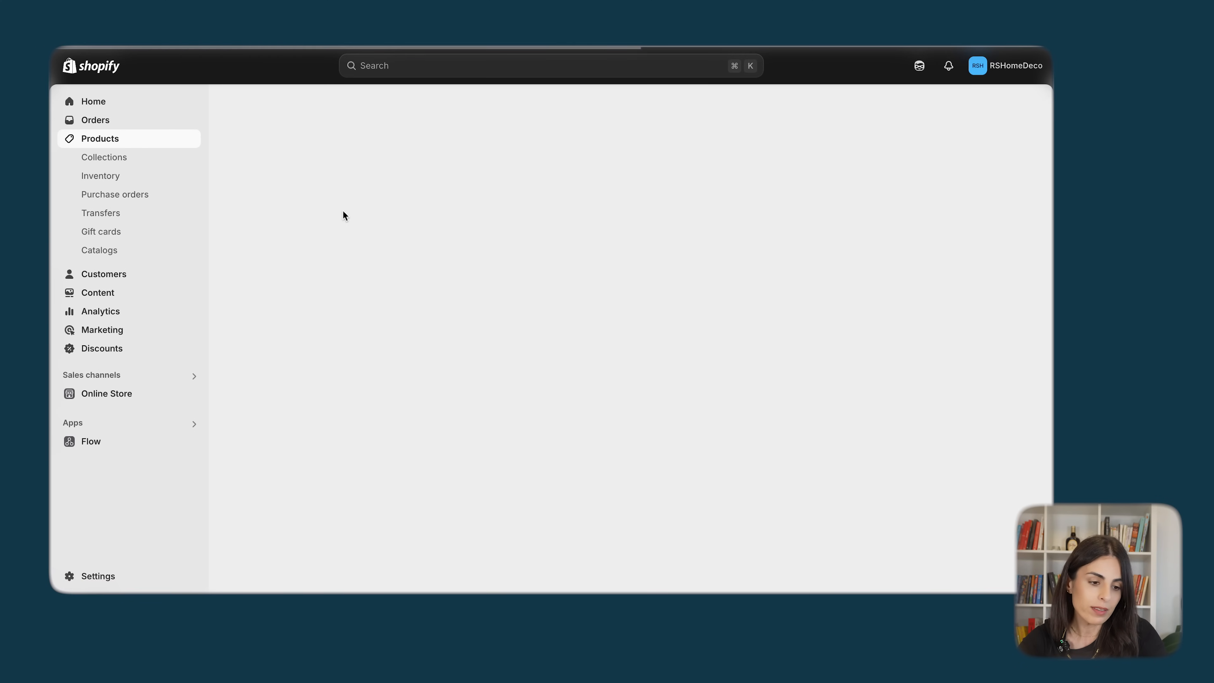
{"action": "scroll", "coordinate": [468, 344], "scroll_direction": "down", "scroll_amount": 3}
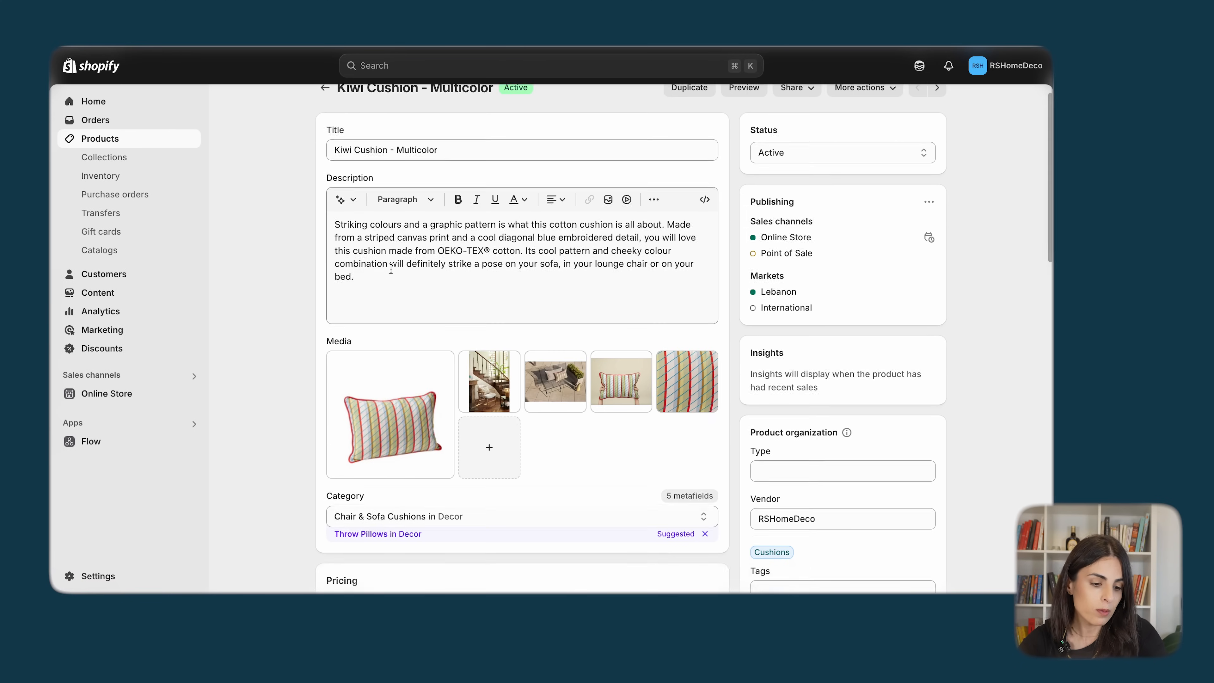
{"action": "scroll", "coordinate": [424, 442], "scroll_direction": "down", "scroll_amount": 4}
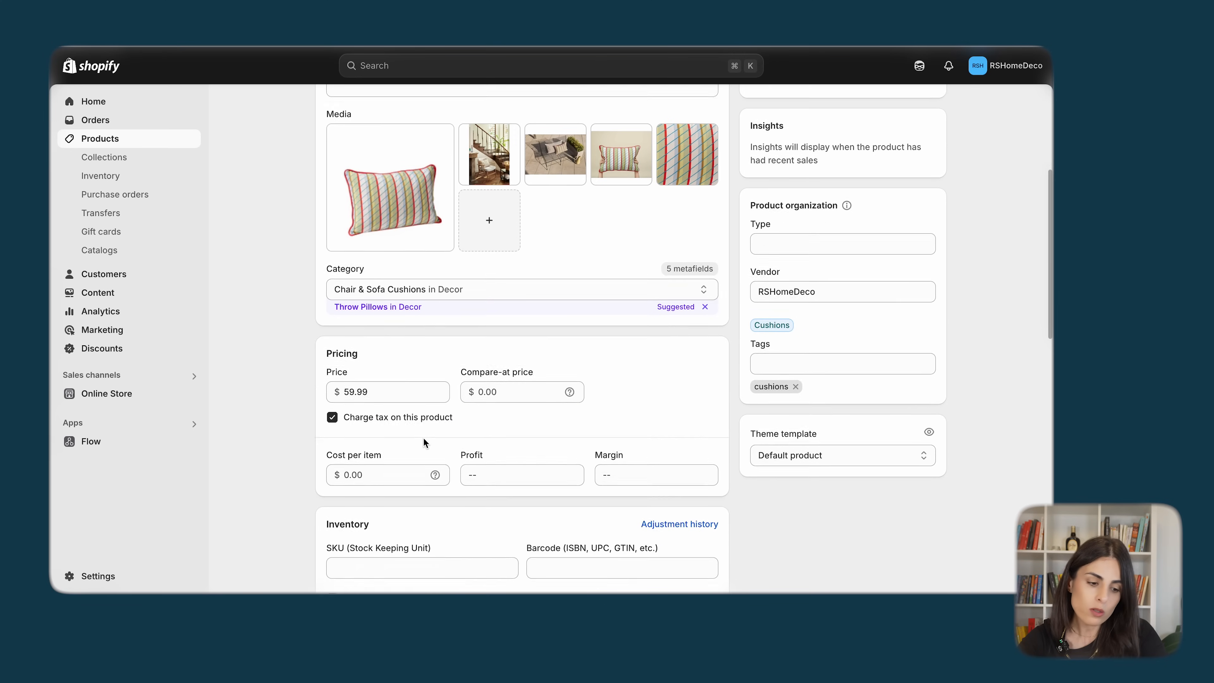
{"action": "scroll", "coordinate": [423, 438], "scroll_direction": "down", "scroll_amount": 9}
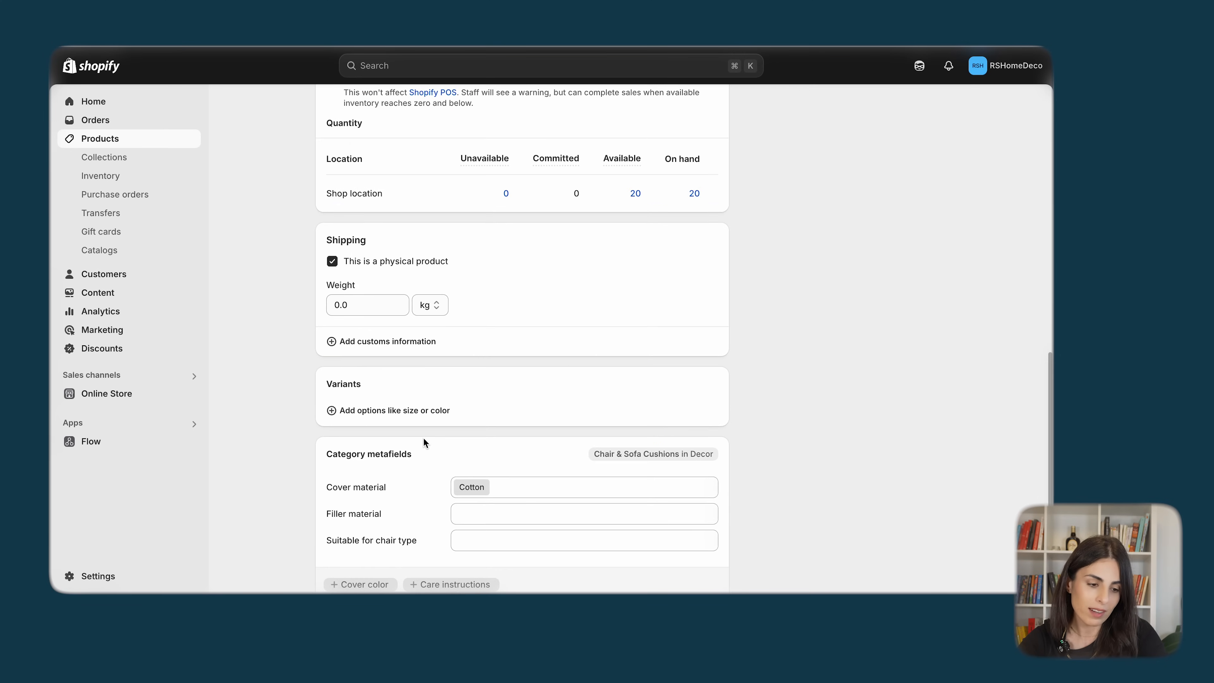
{"action": "scroll", "coordinate": [423, 437], "scroll_direction": "down", "scroll_amount": 4}
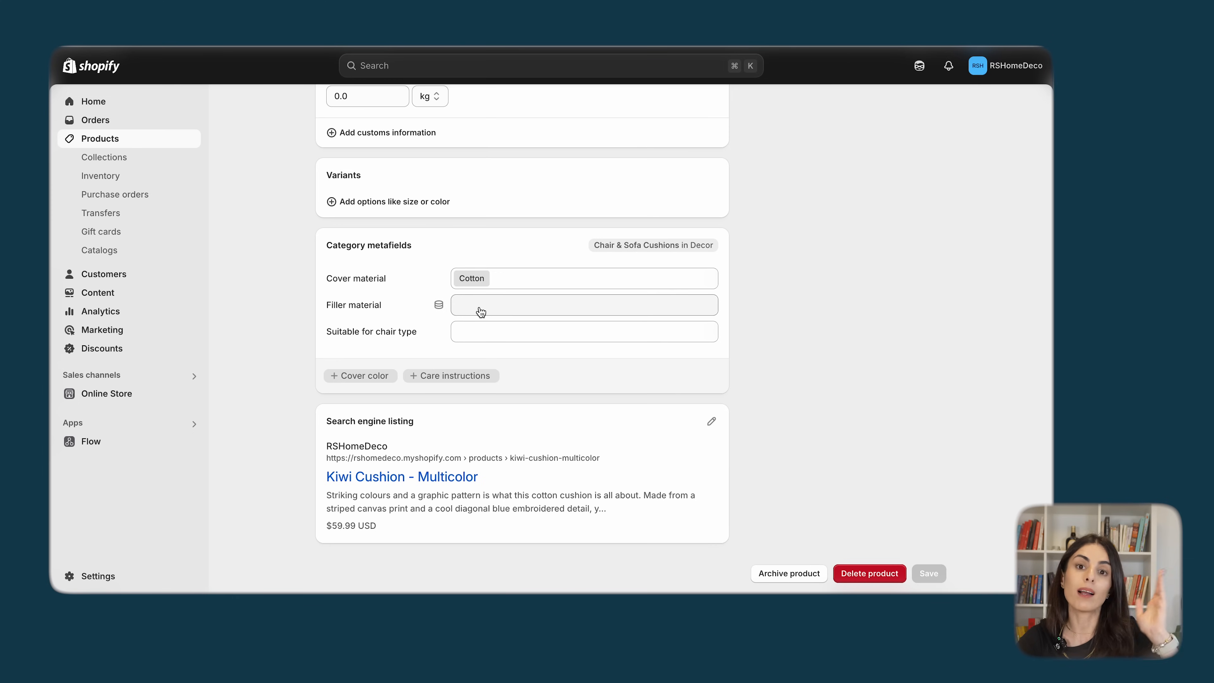
{"action": "scroll", "coordinate": [479, 309], "scroll_direction": "up", "scroll_amount": 15}
{"action": "scroll", "coordinate": [454, 284], "scroll_direction": "down", "scroll_amount": 3}
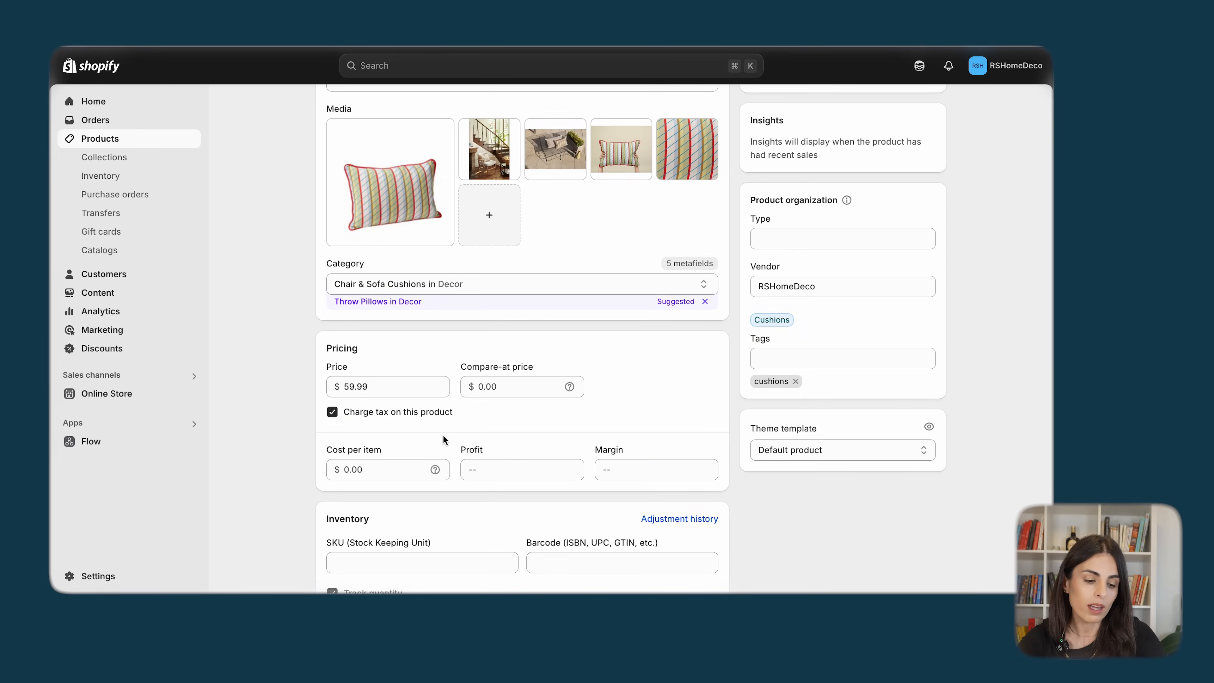
{"action": "scroll", "coordinate": [443, 435], "scroll_direction": "down", "scroll_amount": 15}
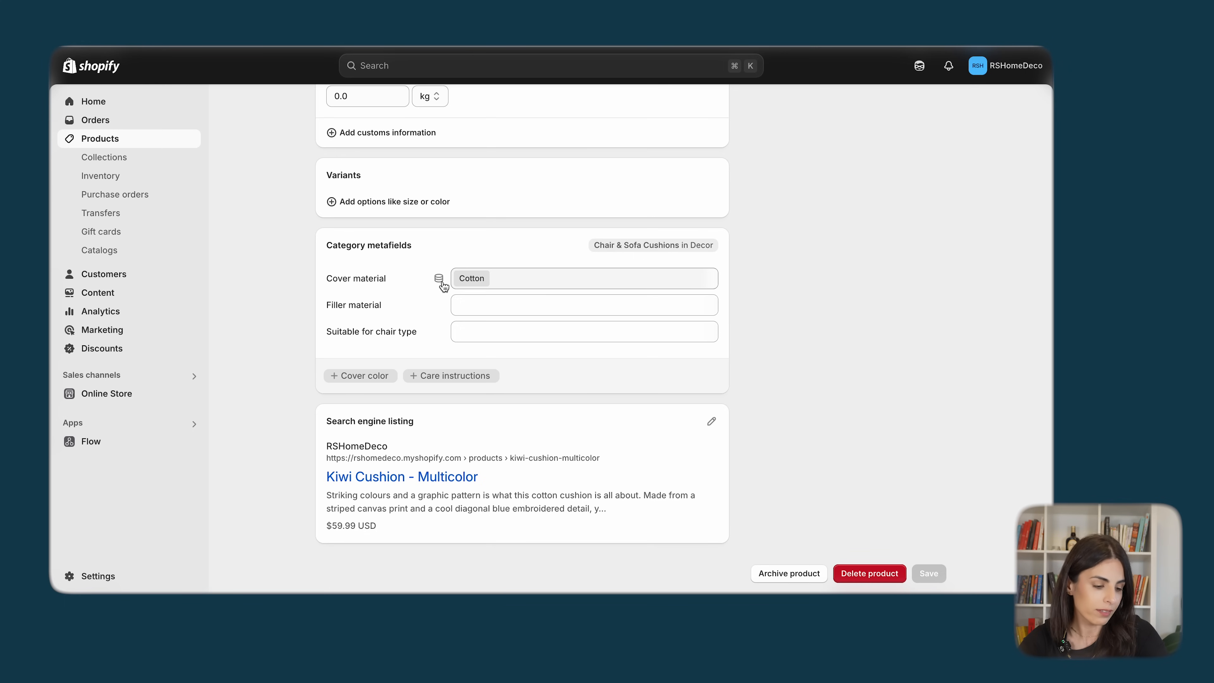
- Start a new product metafield definition in the custom data settings and name it Dimensions
{"action": "left_click", "coordinate": [90, 581]}
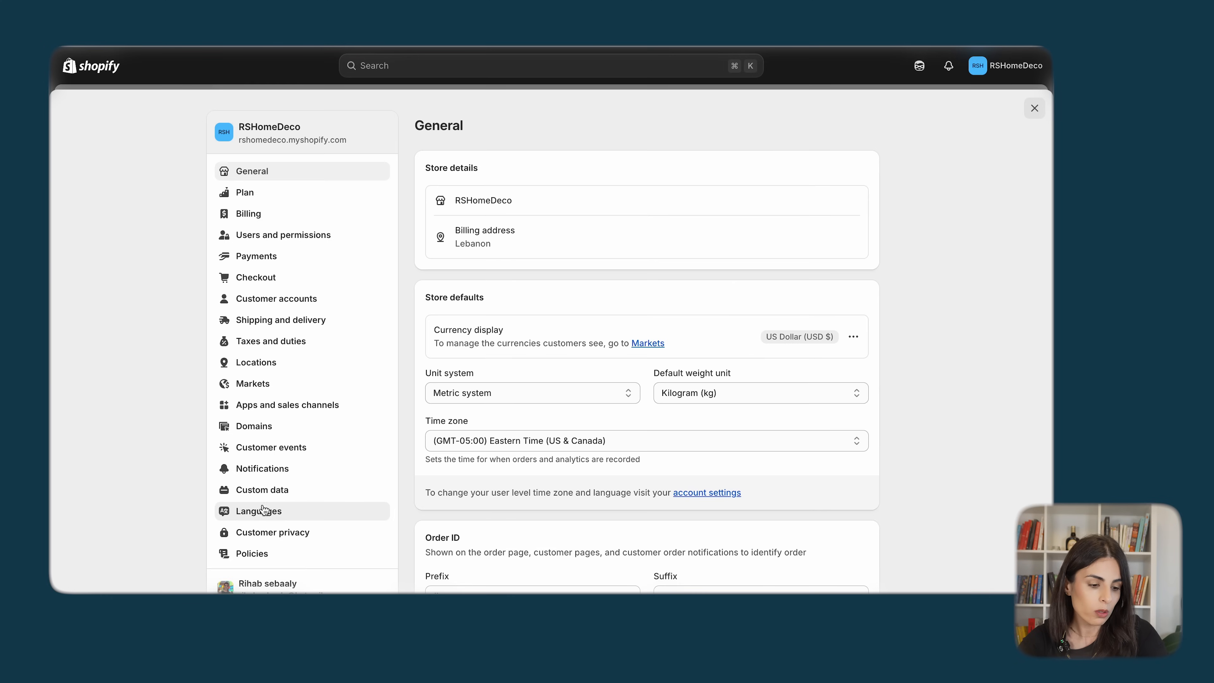
{"action": "left_click", "coordinate": [269, 492]}
{"action": "left_click", "coordinate": [527, 226]}
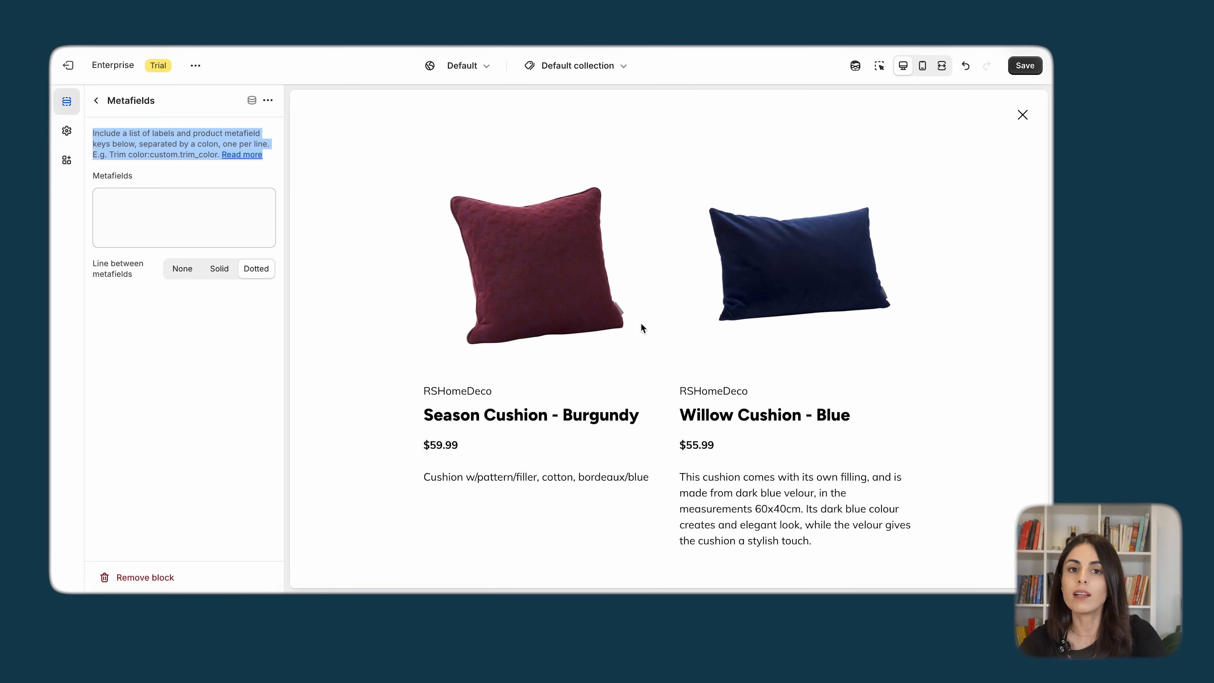
{"action": "scroll", "coordinate": [613, 413], "scroll_direction": "down", "scroll_amount": 3}
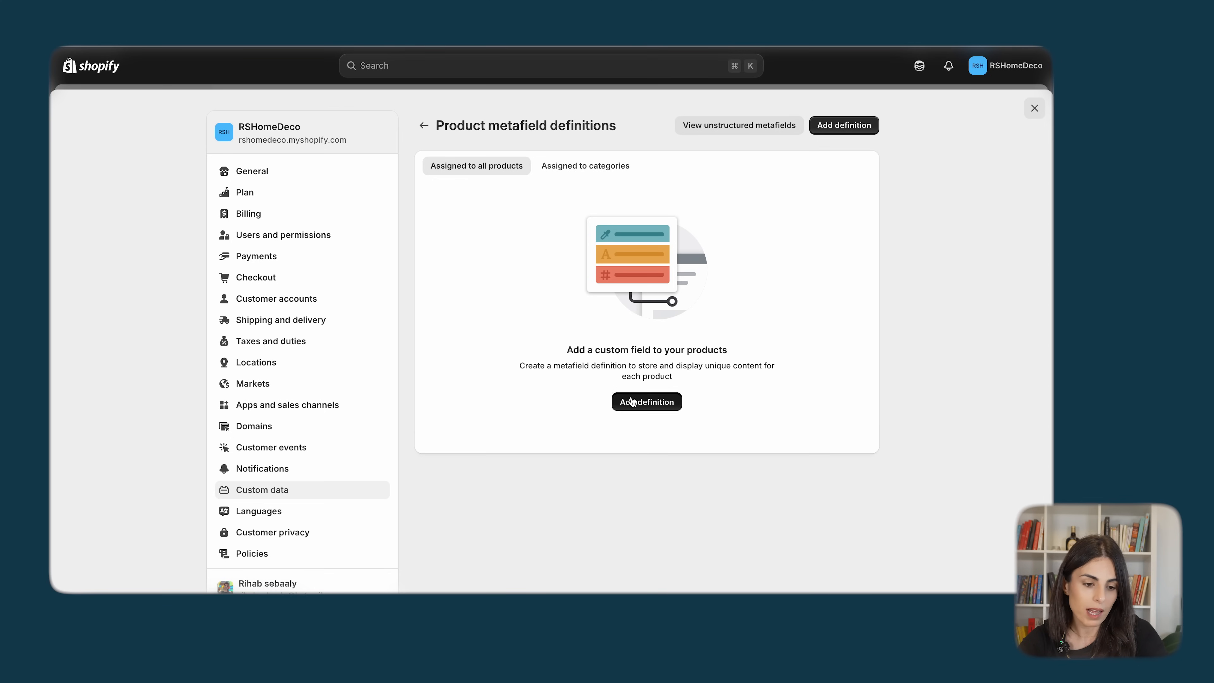
{"action": "left_click", "coordinate": [631, 402]}
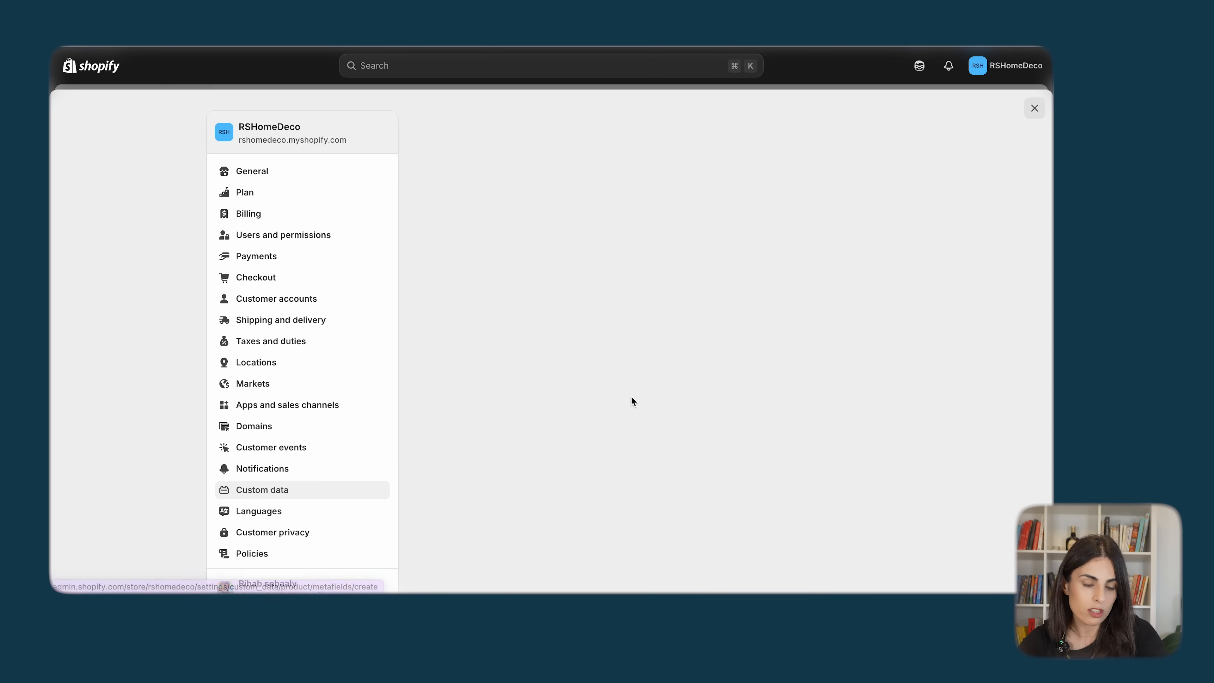
{"action": "left_click", "coordinate": [470, 193]}
{"action": "type", "text": "Dimensions"}
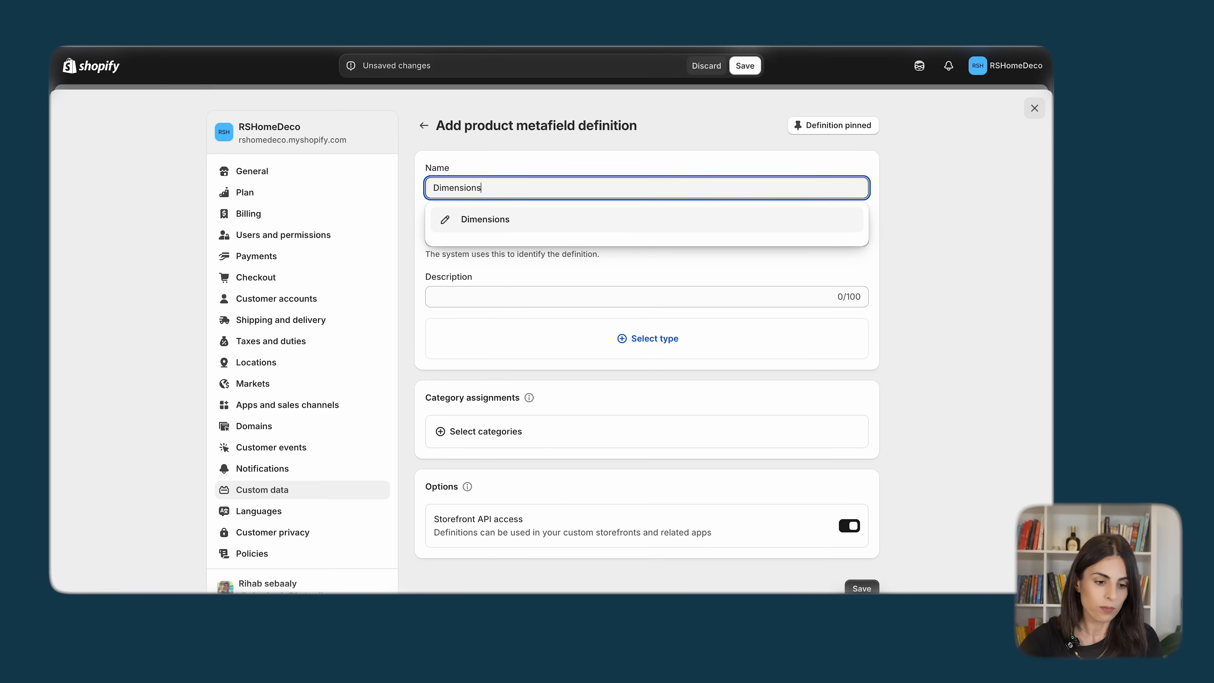
{"action": "left_click", "coordinate": [498, 222]}
- Copy the definition's key custom.dimensions, then set its type to Single line text and save it
{"action": "left_click_drag", "start_coordinate": [542, 233], "coordinate": [420, 239]}
{"action": "key", "text": "ctrl+c"}
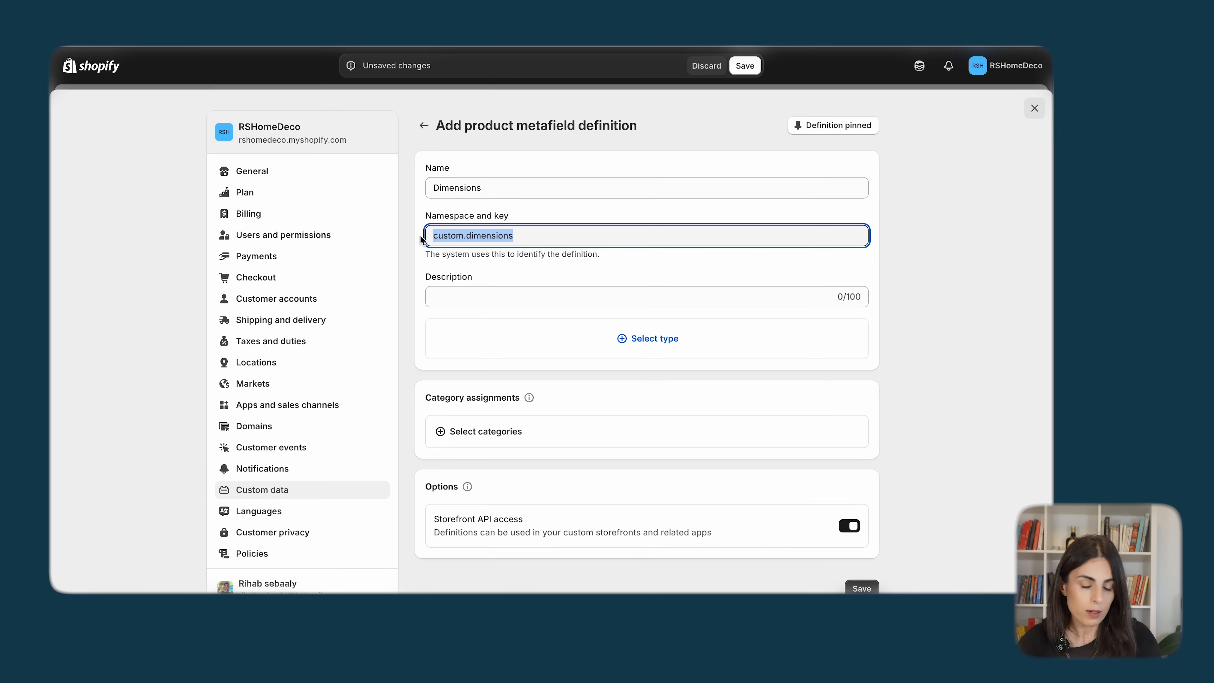
{"action": "left_click", "coordinate": [650, 339]}
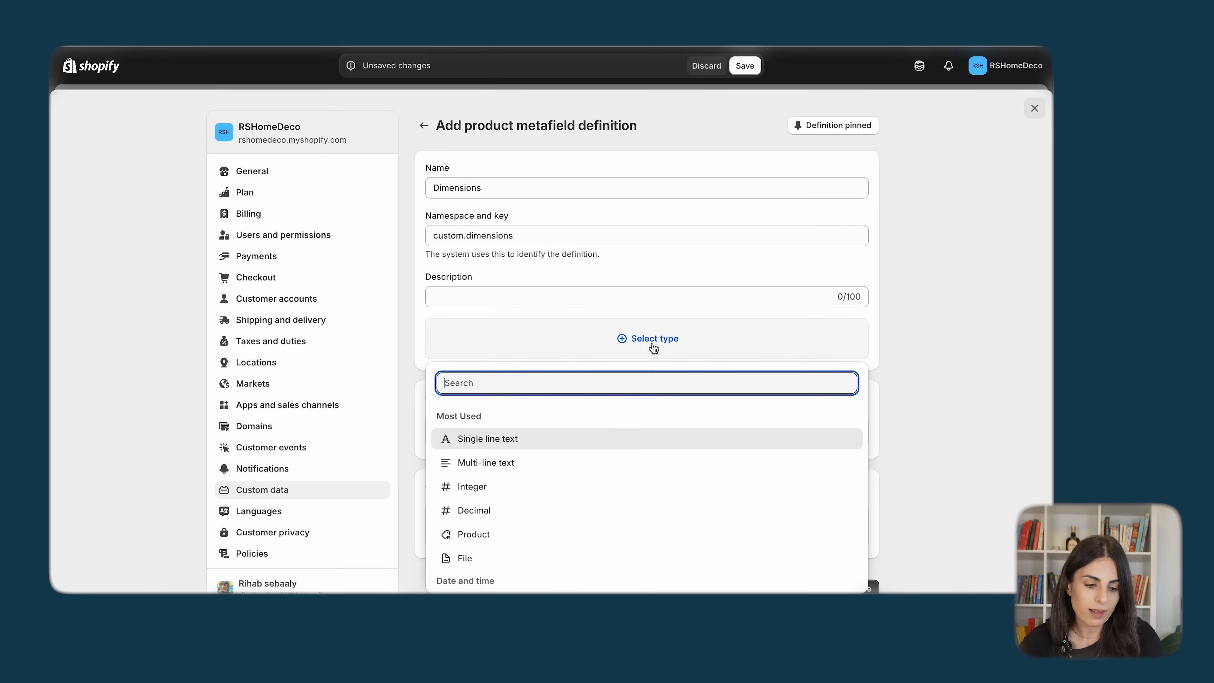
{"action": "left_click", "coordinate": [542, 440]}
{"action": "left_click", "coordinate": [748, 66]}
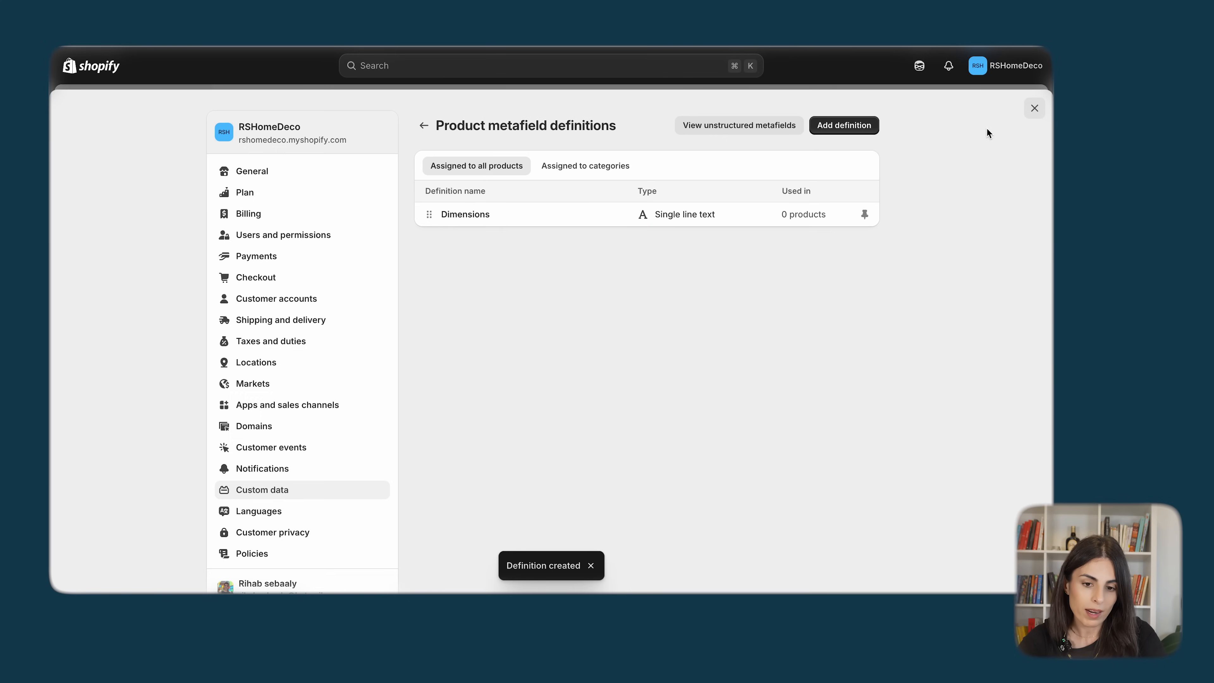
- Return from the settings to the Kiwi Cushion - Multicolor product and check its product metafields
{"action": "left_click", "coordinate": [1034, 108]}
{"action": "scroll", "coordinate": [566, 354], "scroll_direction": "down", "scroll_amount": 15}
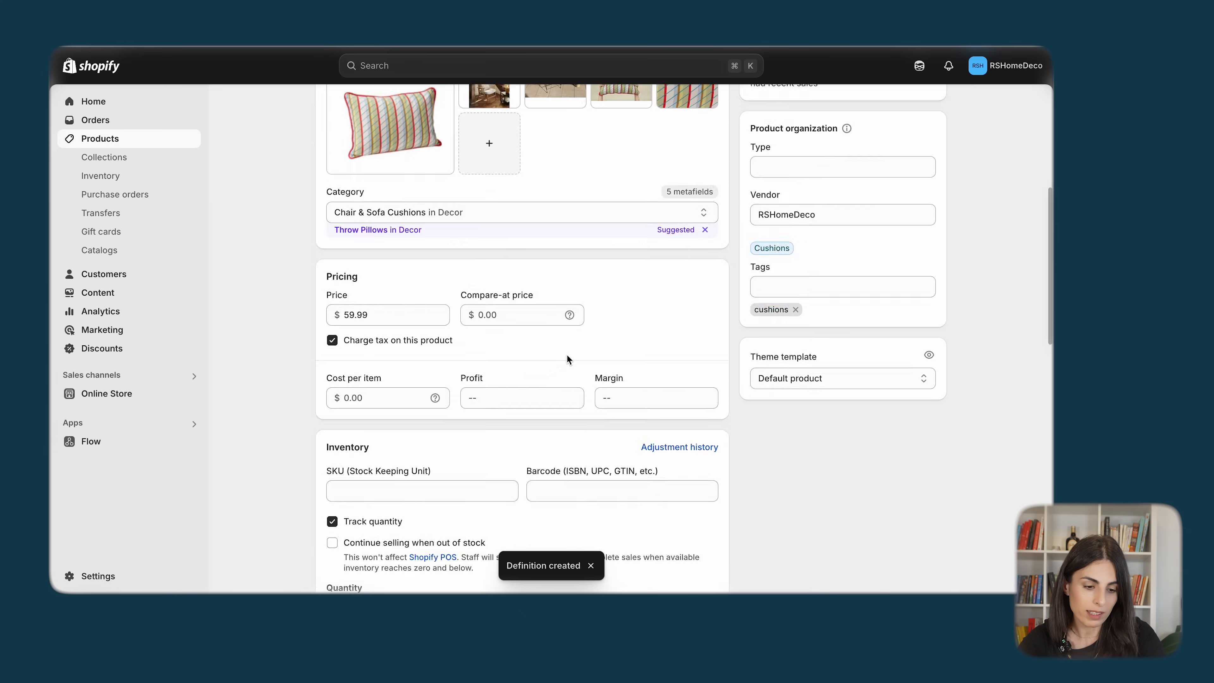
{"action": "scroll", "coordinate": [567, 356], "scroll_direction": "down", "scroll_amount": 2}
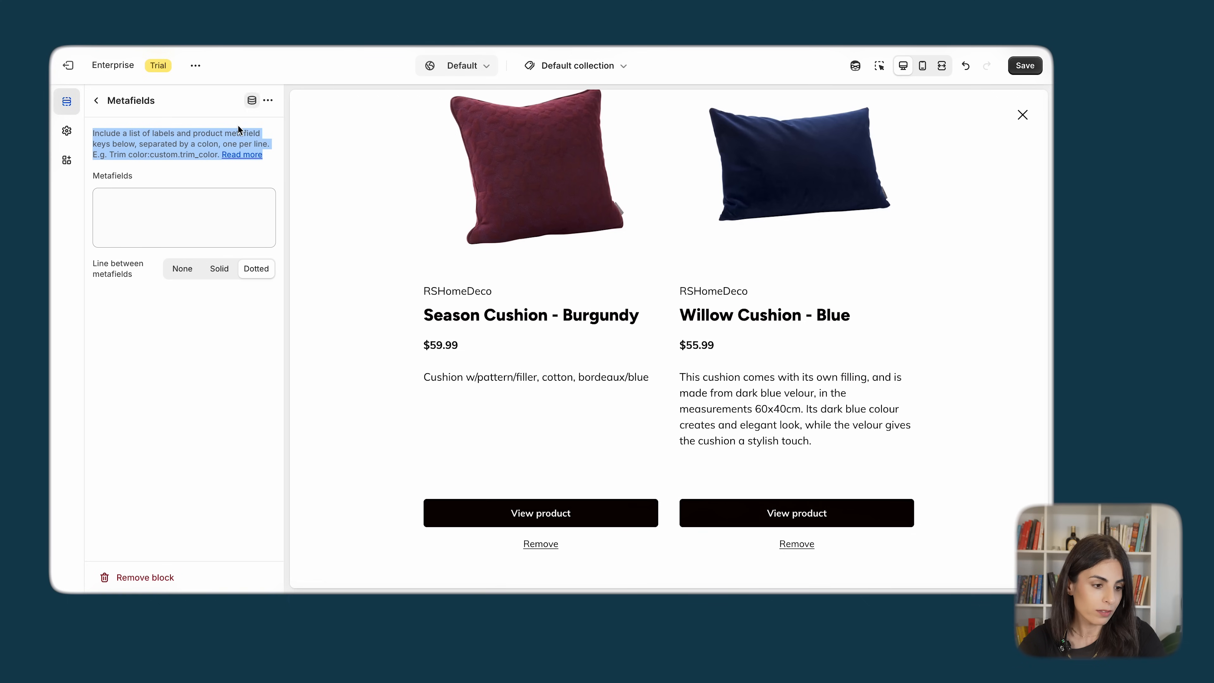
- In the theme editor, enter "Dimenions:custom.dimensions" without a space after the colon in the Metafields block
{"action": "left_click", "coordinate": [191, 215]}
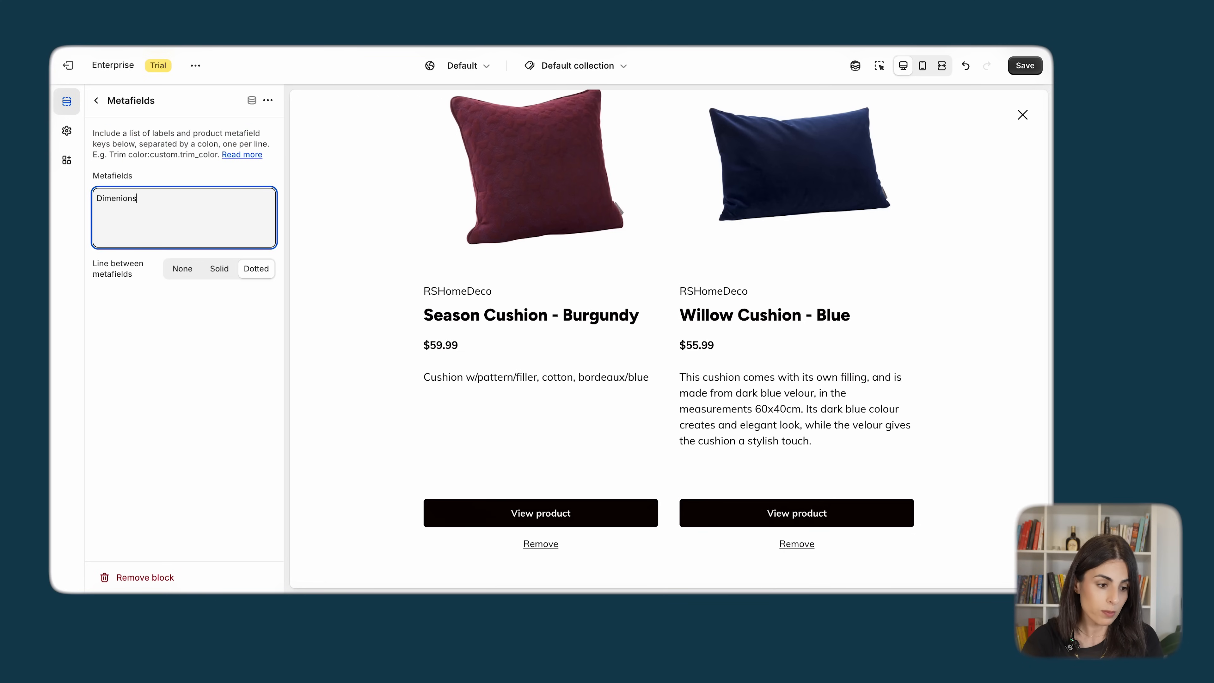
{"action": "type", "text": "Dimenions:"}
{"action": "key", "text": "ctrl+v"}
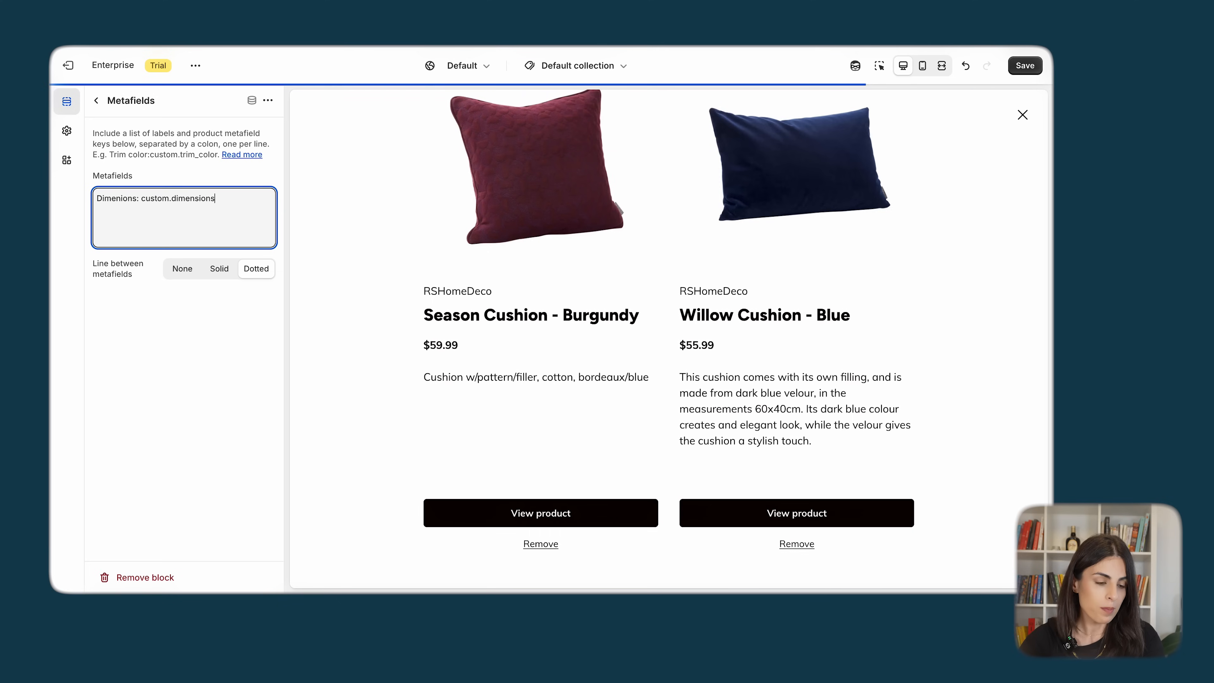
{"action": "left_click", "coordinate": [143, 200]}
{"action": "key", "text": "BackSpace"}
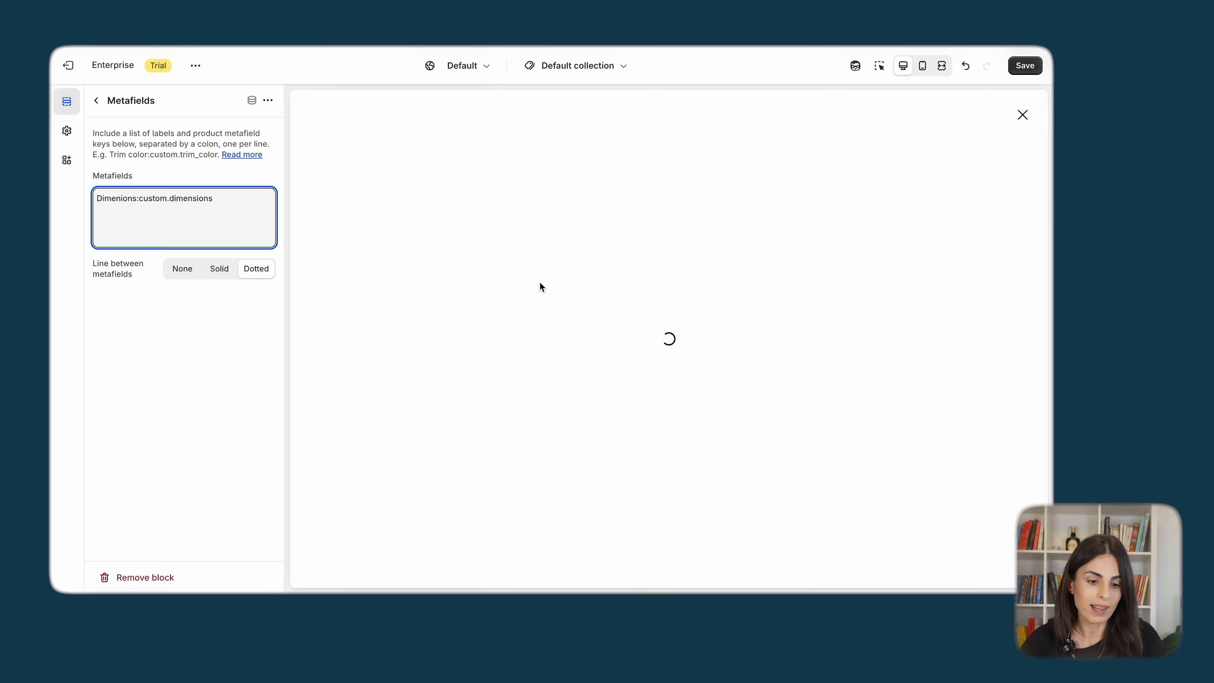
{"action": "scroll", "coordinate": [683, 298], "scroll_direction": "down", "scroll_amount": 2}
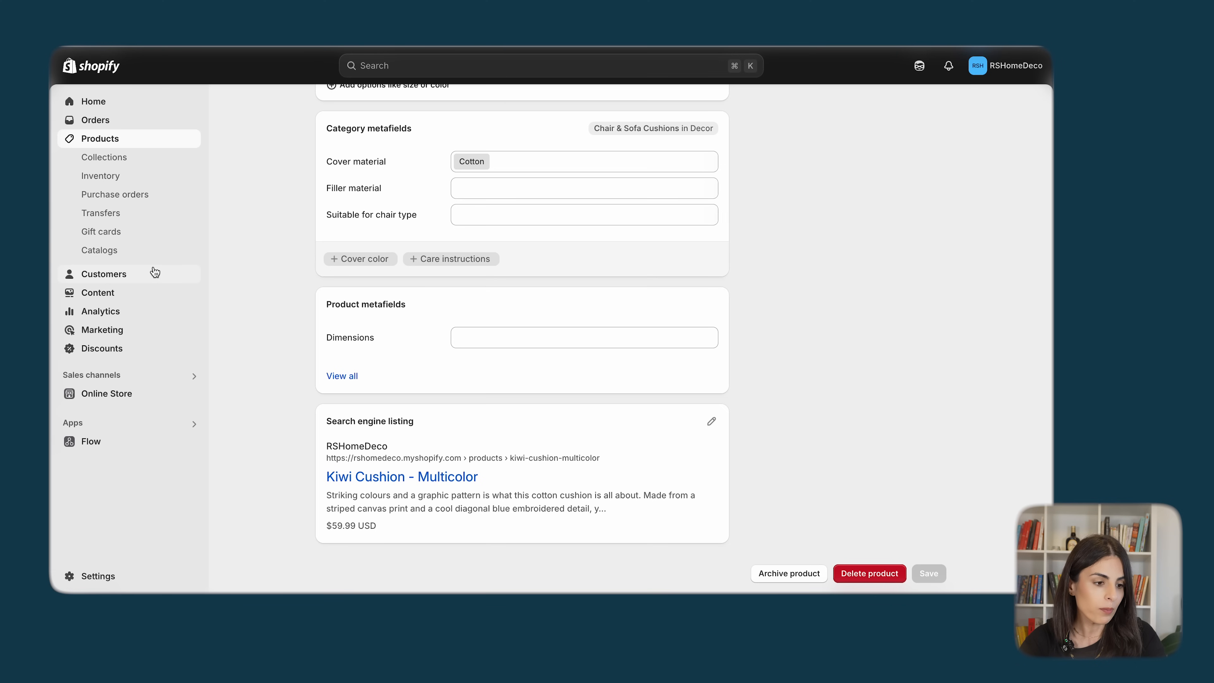
- Select Season Cushion - Burgundy and Willow Cushion - Blue in the admin's product list and open them for bulk editing
{"action": "scroll", "coordinate": [242, 222], "scroll_direction": "up", "scroll_amount": 15}
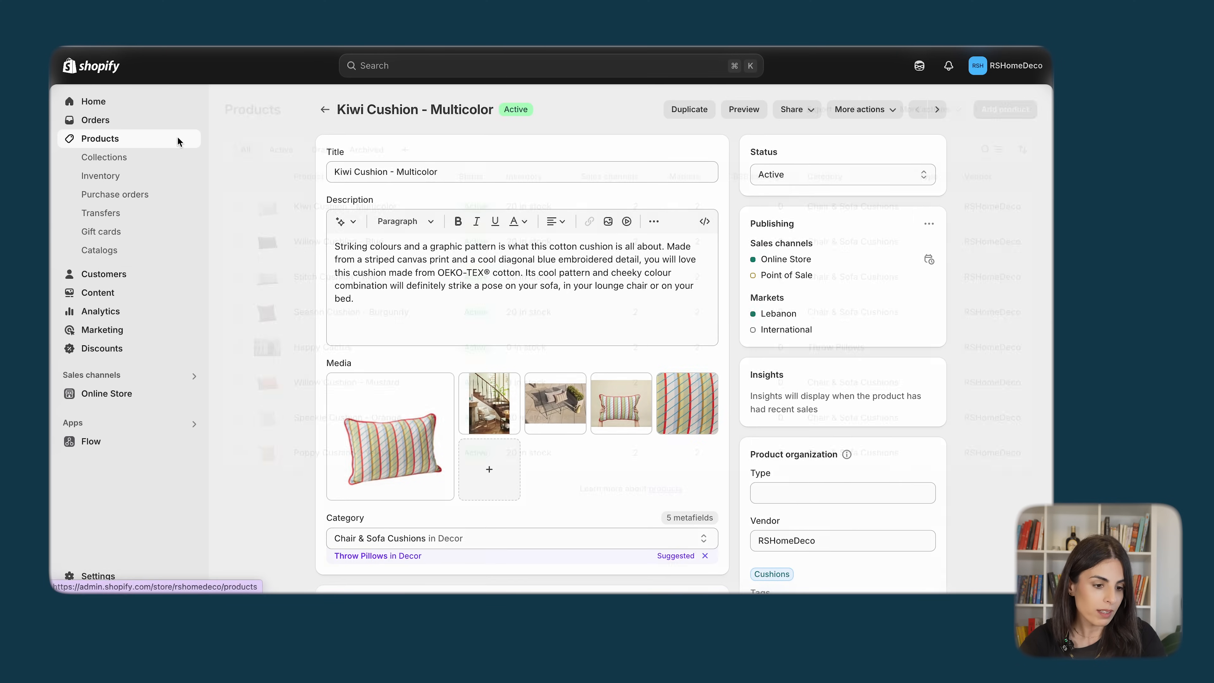
{"action": "left_click", "coordinate": [177, 139]}
{"action": "left_click", "coordinate": [239, 312]}
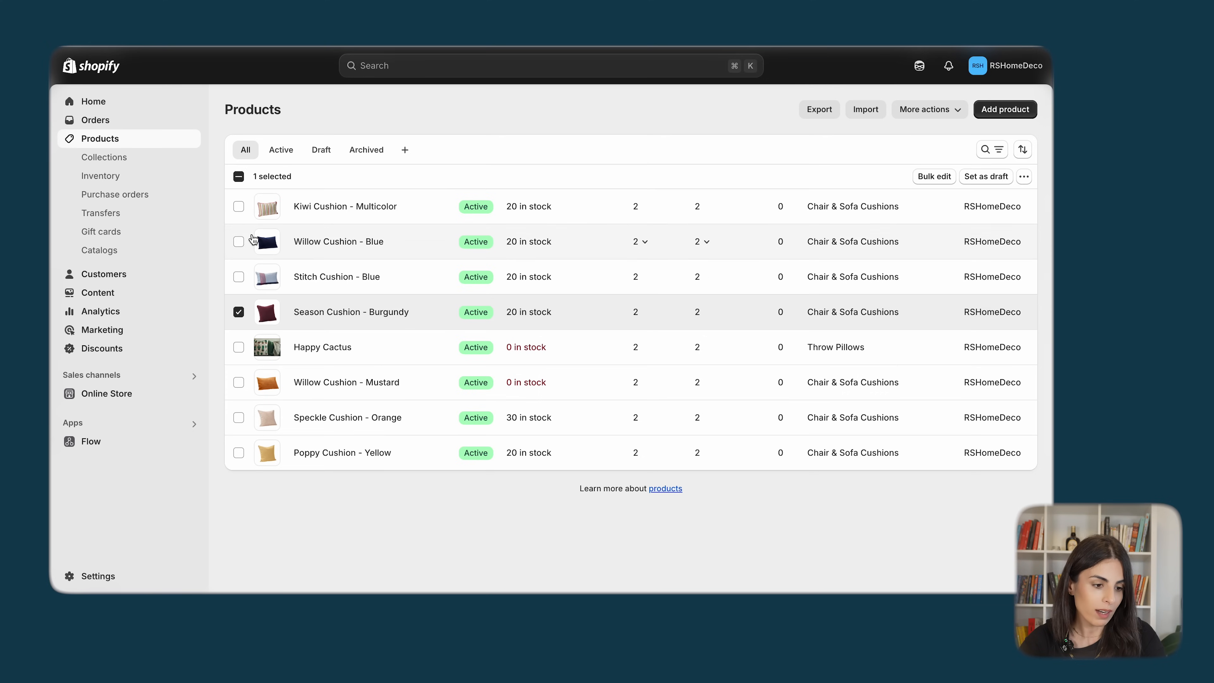
{"action": "left_click", "coordinate": [238, 242]}
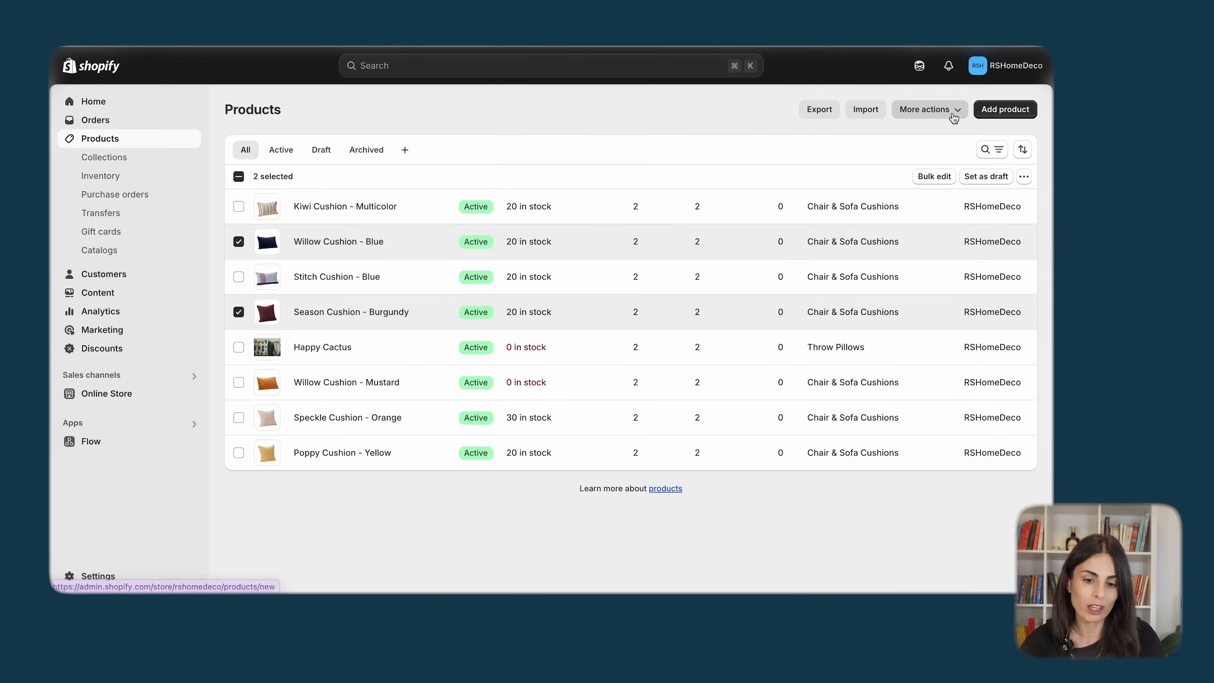
{"action": "left_click", "coordinate": [934, 176]}
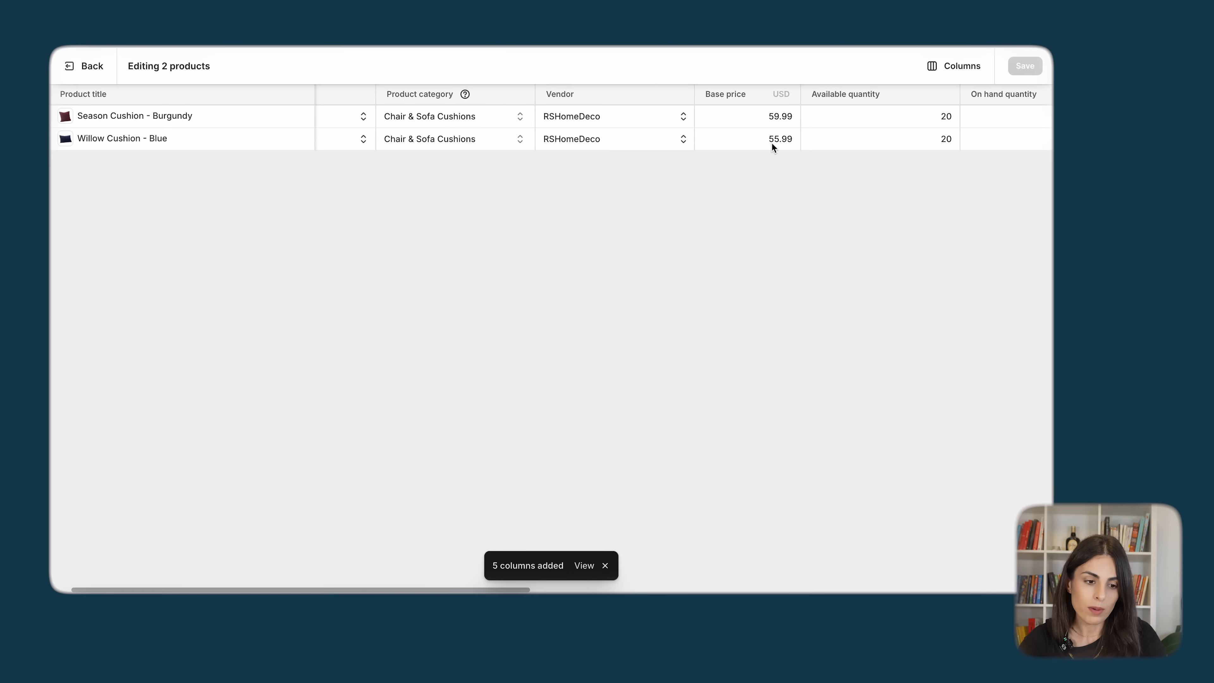
- Add the Dimensions metafield as a column in the bulk editor
{"action": "left_click", "coordinate": [961, 67]}
{"action": "scroll", "coordinate": [883, 342], "scroll_direction": "down", "scroll_amount": 10}
{"action": "scroll", "coordinate": [883, 342], "scroll_direction": "down", "scroll_amount": 3}
{"action": "left_click", "coordinate": [825, 261]}
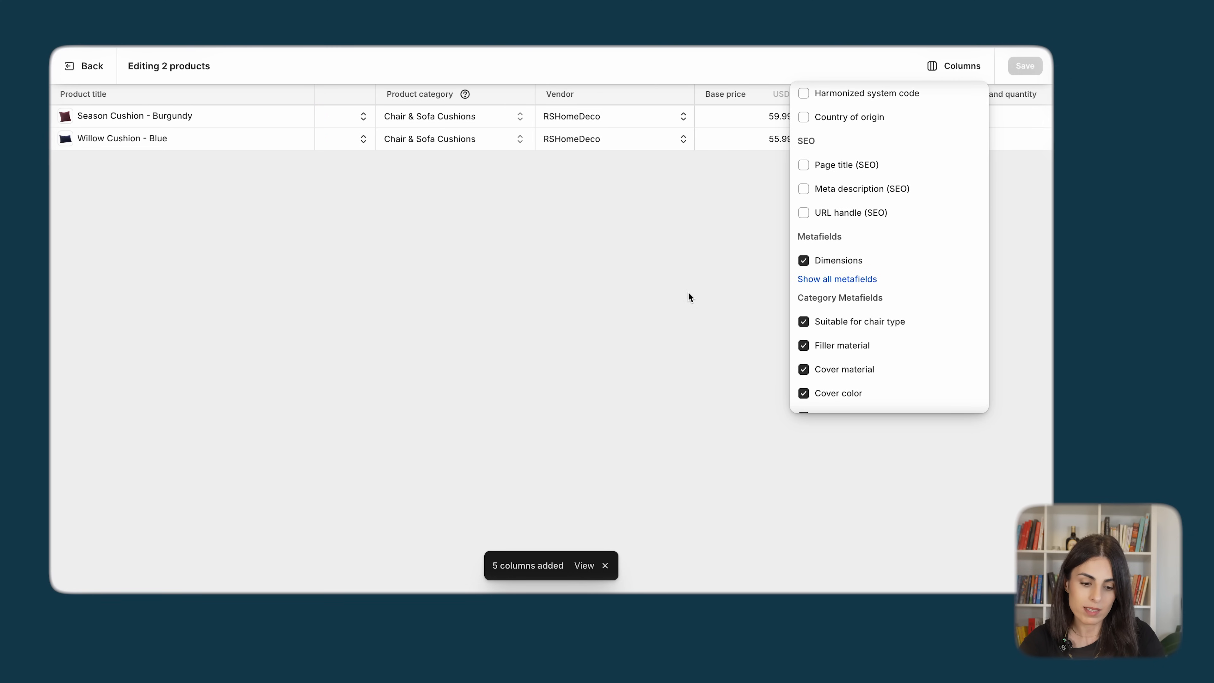
{"action": "left_click", "coordinate": [689, 293]}
- Set the Dimensions metafield of Season Cushion - Burgundy to "Dimensions 1"
{"action": "scroll", "coordinate": [855, 141], "scroll_direction": "right", "scroll_amount": 15}
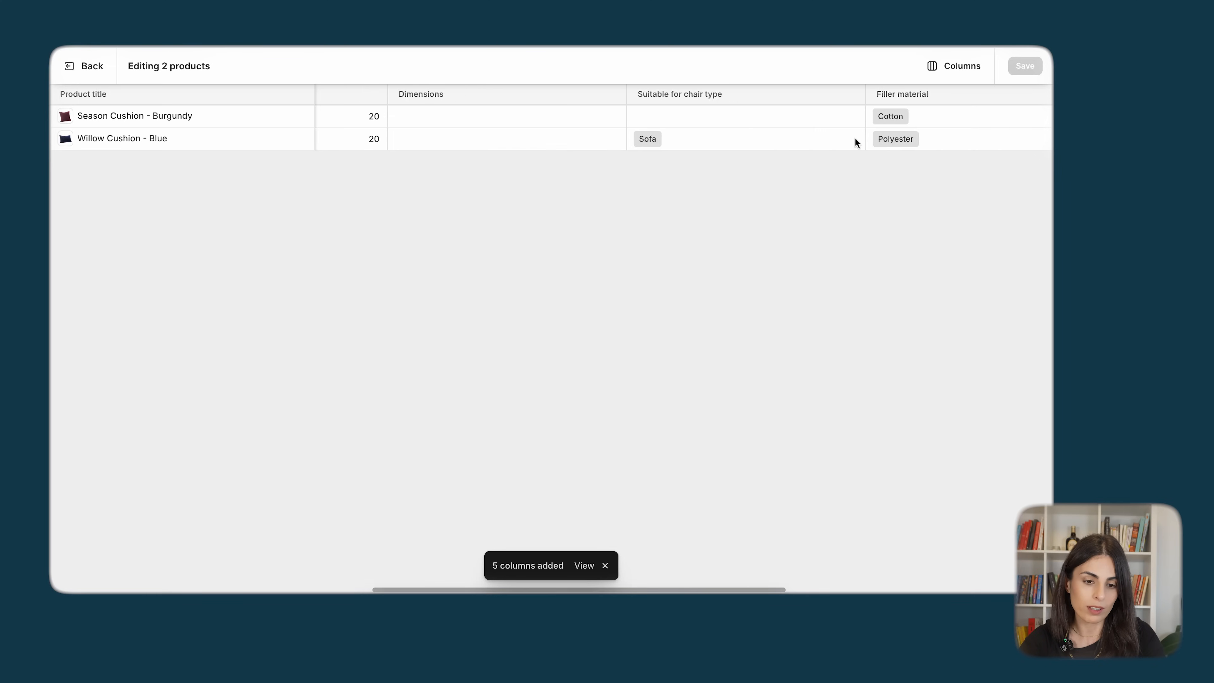
{"action": "scroll", "coordinate": [581, 139], "scroll_direction": "left", "scroll_amount": 10}
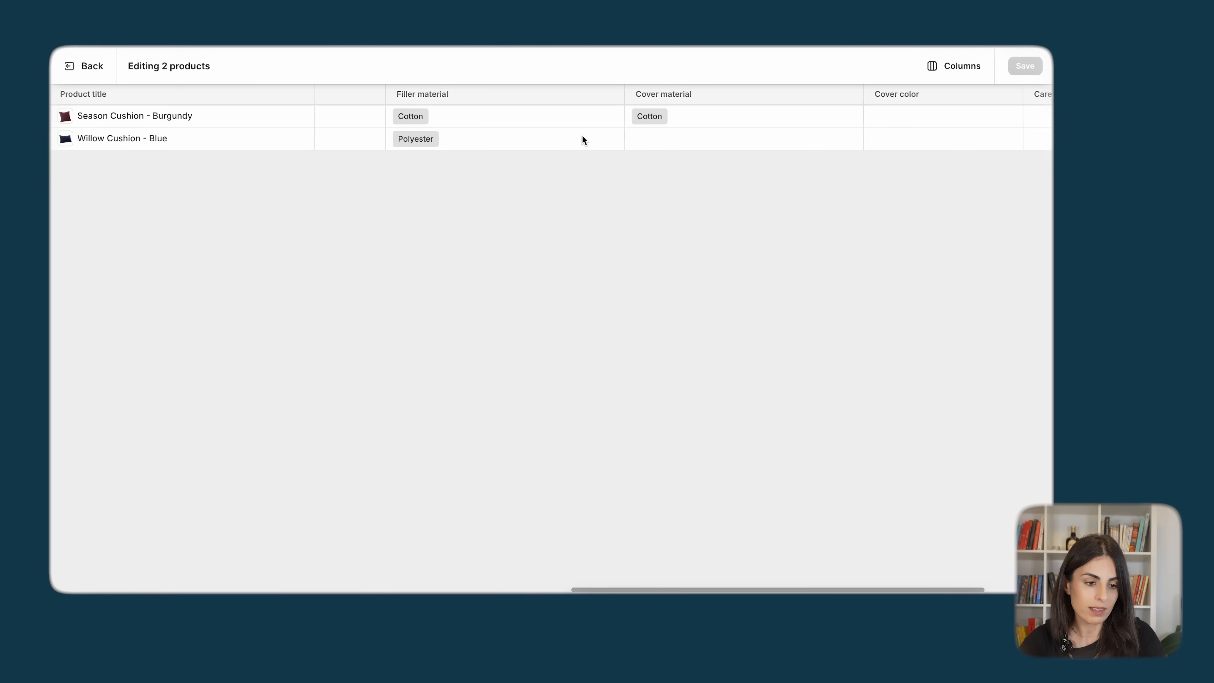
{"action": "left_click", "coordinate": [757, 118]}
{"action": "left_click", "coordinate": [757, 118]}
{"action": "type", "text": "D"}
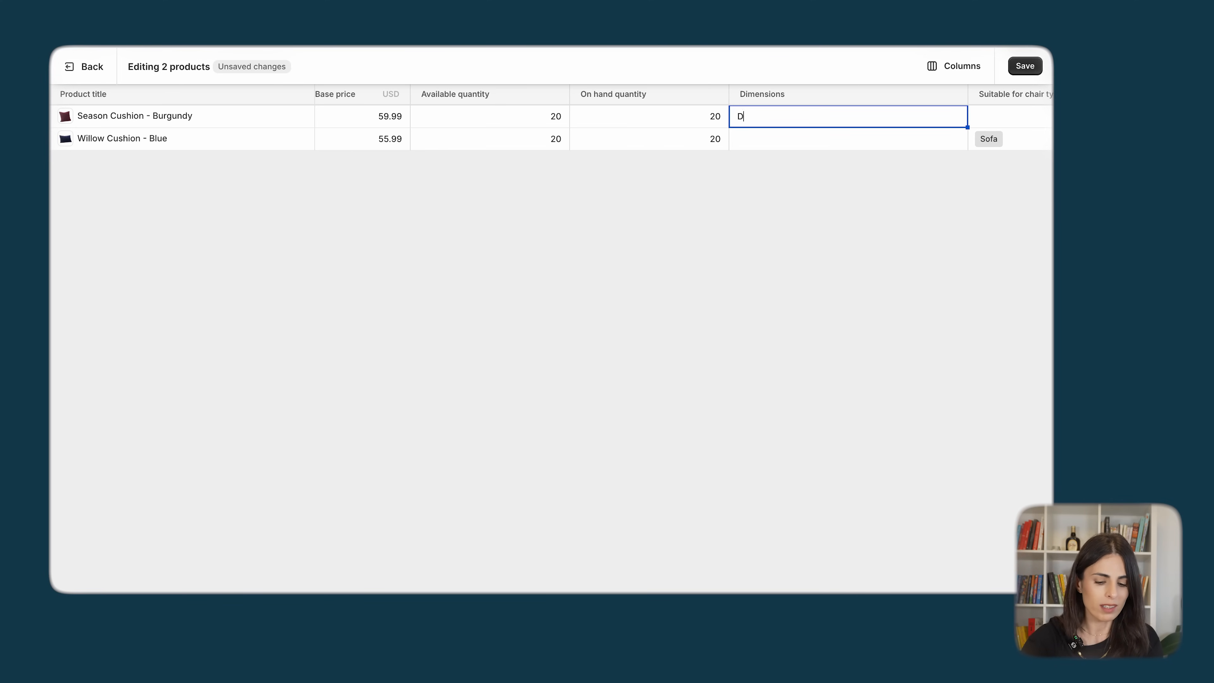
{"action": "type", "text": "iemsn"}
{"action": "key", "text": "BackSpace"}
{"action": "key", "text": "BackSpace"}
{"action": "key", "text": "BackSpace"}
{"action": "key", "text": "BackSpace"}
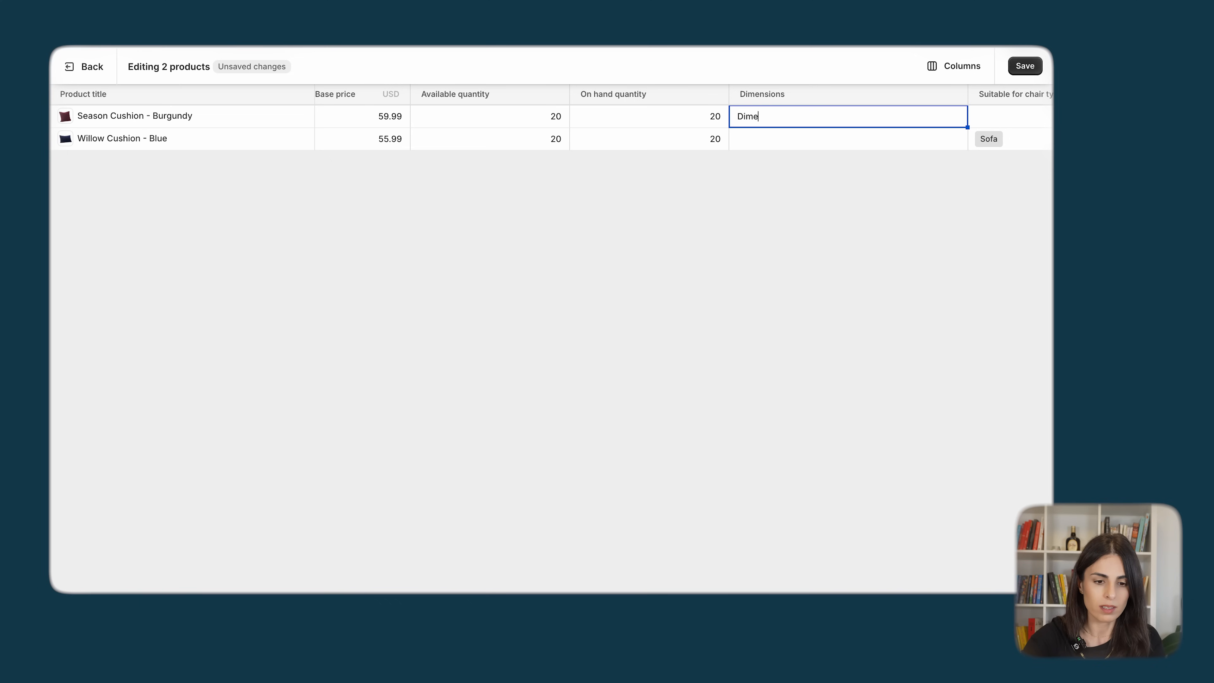
{"action": "type", "text": "mensions 1"}
- Set the Dimensions metafield of Willow Cushion - Blue to "Dimensions 2"
{"action": "left_click", "coordinate": [781, 139]}
{"action": "left_click", "coordinate": [781, 139]}
{"action": "type", "text": "Di"}
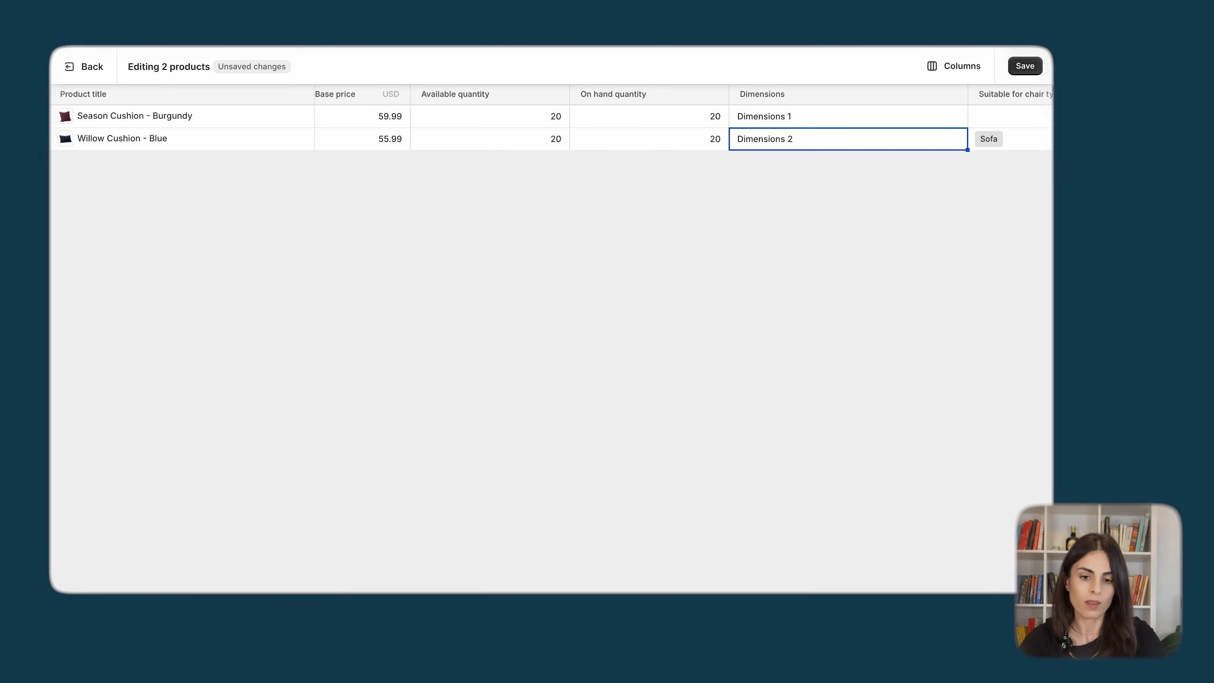
- Save the bulk edits, return to the product list and open Season Cushion - Burgundy to check its product metafields
{"action": "key", "text": "ctrl+s"}
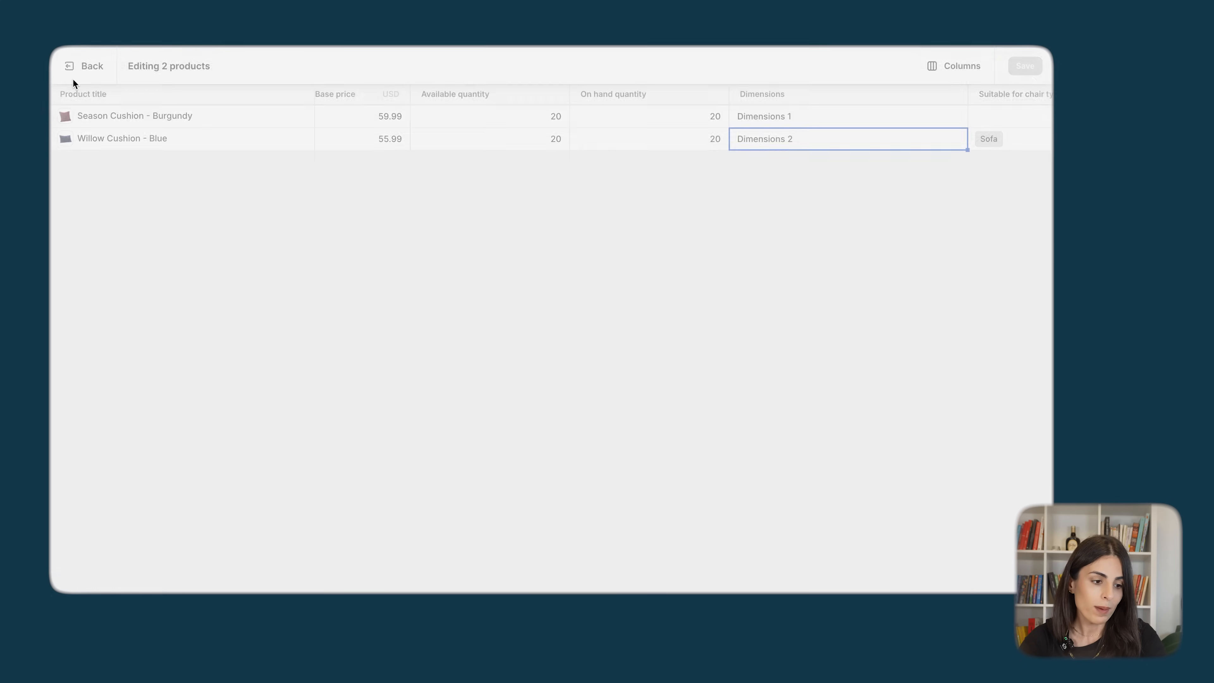
{"action": "left_click", "coordinate": [72, 78]}
{"action": "left_click", "coordinate": [313, 319]}
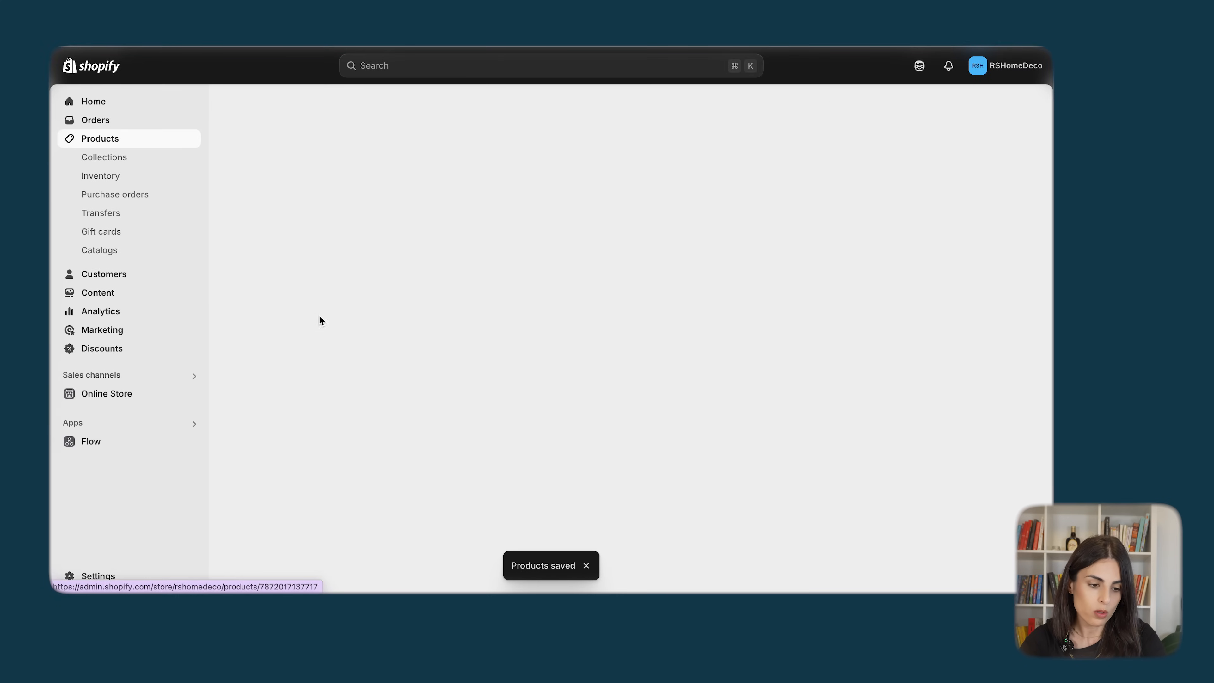
{"action": "scroll", "coordinate": [377, 370], "scroll_direction": "down", "scroll_amount": 10}
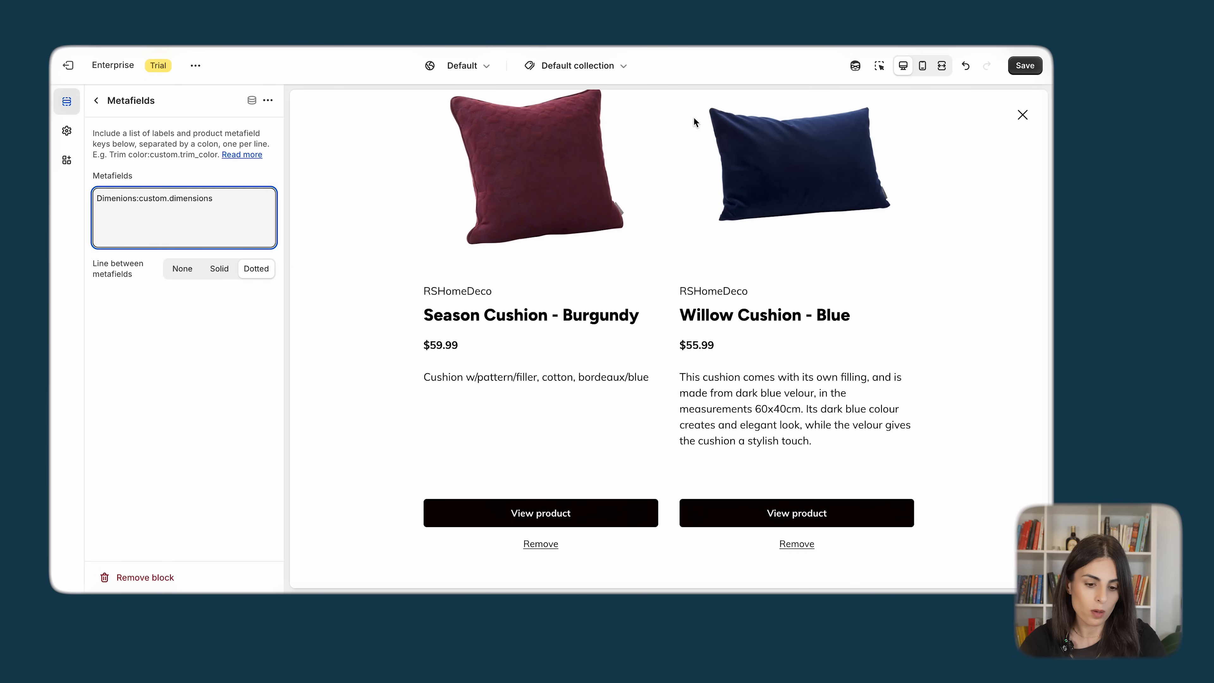
- Save the changes in the theme editor and open the Cushions collection in the store preview
{"action": "left_click", "coordinate": [1027, 68]}
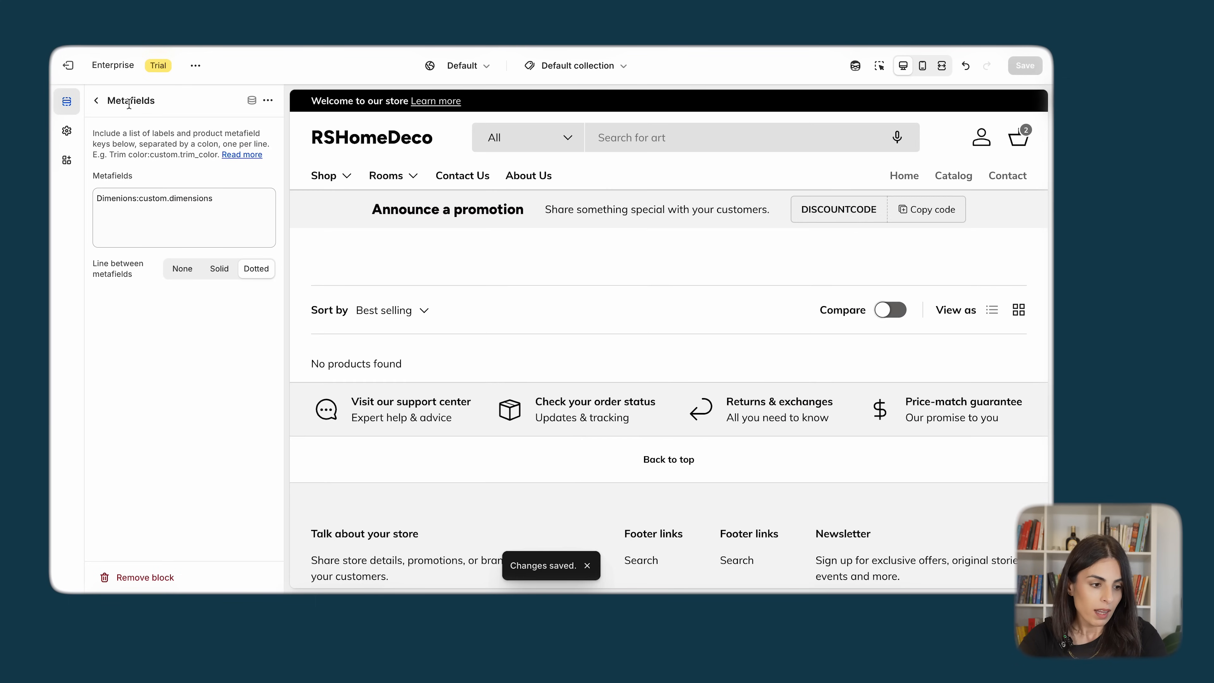
{"action": "left_click", "coordinate": [97, 102]}
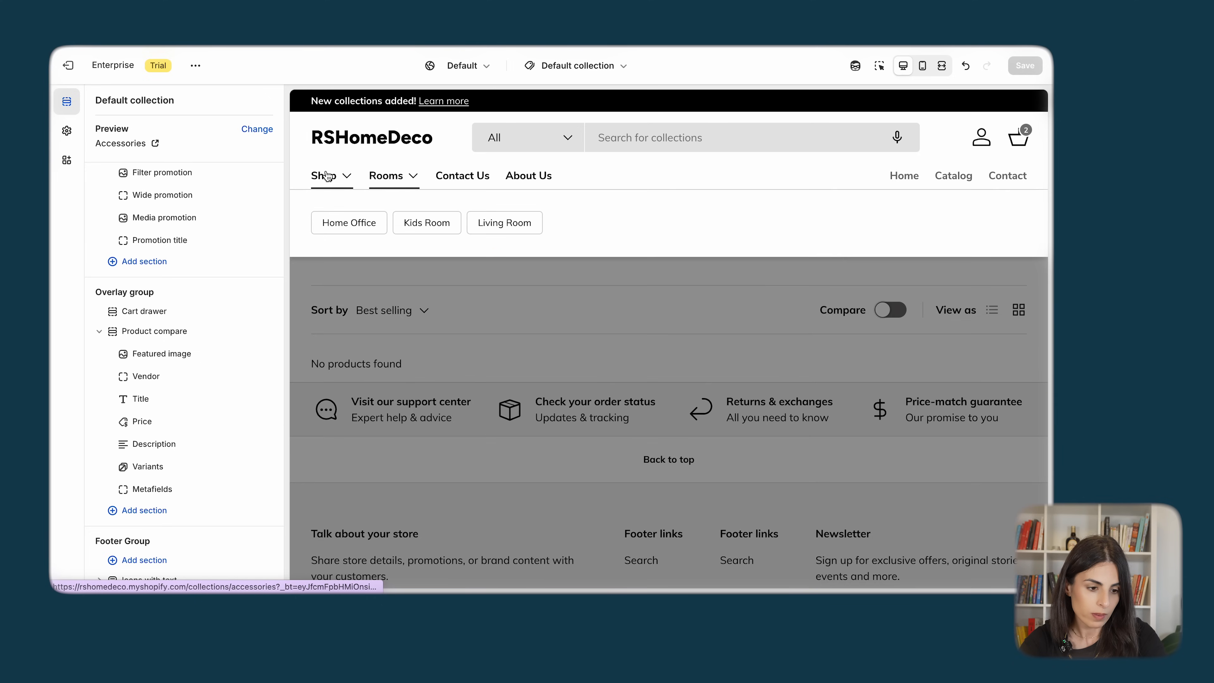
{"action": "mouse_move", "coordinate": [326, 176]}
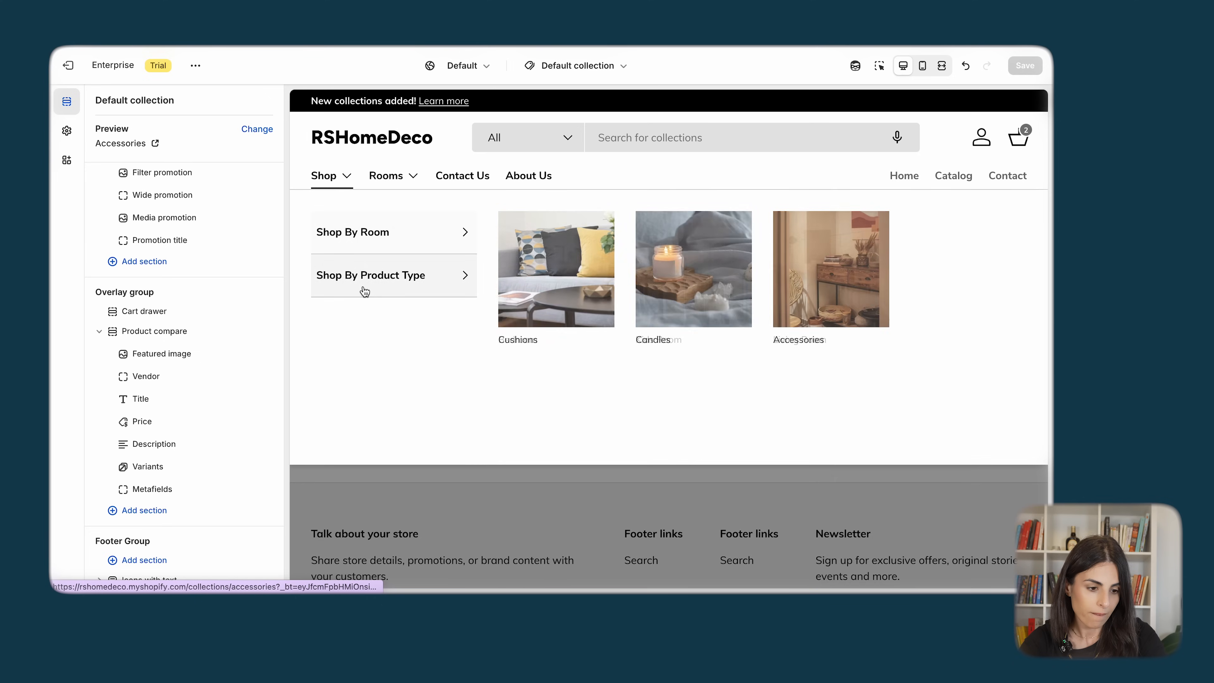
{"action": "left_click", "coordinate": [605, 275]}
{"action": "scroll", "coordinate": [618, 360], "scroll_direction": "down", "scroll_amount": 5}
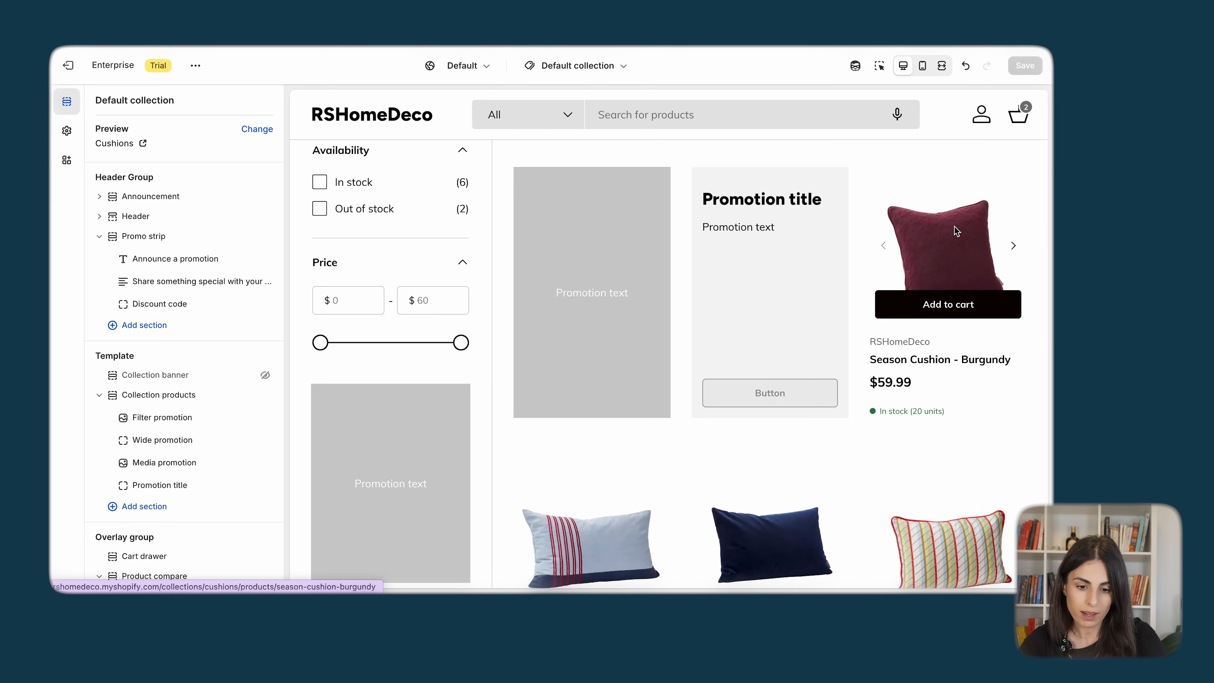
- Turn on Compare for the collection and open the comparison of Season Cushion - Burgundy and Willow Cushion - Blue down to the metafields
{"action": "scroll", "coordinate": [935, 241], "scroll_direction": "up", "scroll_amount": 1}
{"action": "scroll", "coordinate": [943, 204], "scroll_direction": "up", "scroll_amount": 3}
{"action": "left_click", "coordinate": [891, 275]}
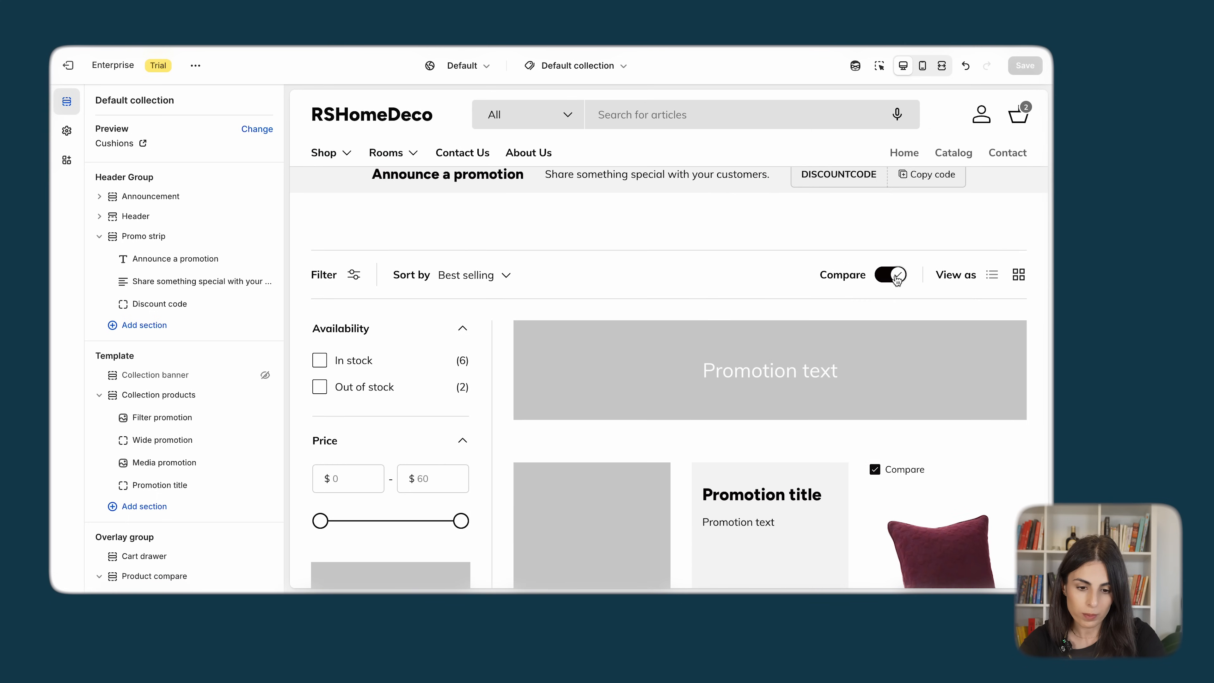
{"action": "scroll", "coordinate": [896, 279], "scroll_direction": "down", "scroll_amount": 3}
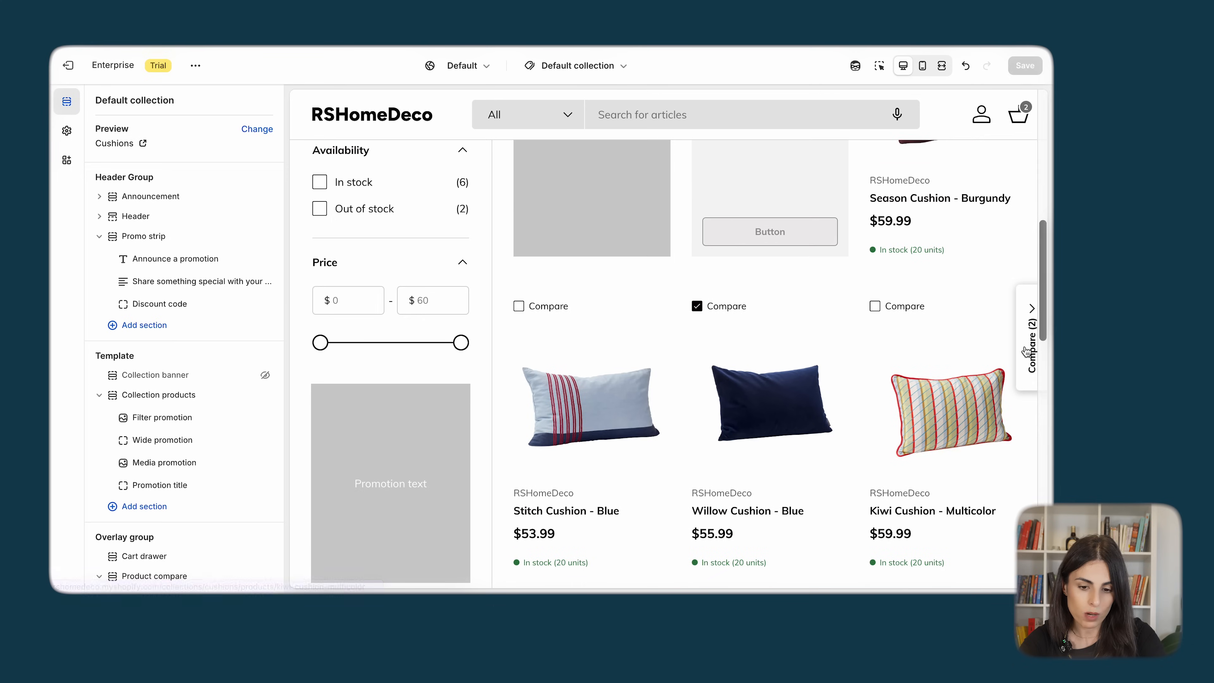
{"action": "left_click", "coordinate": [1027, 347]}
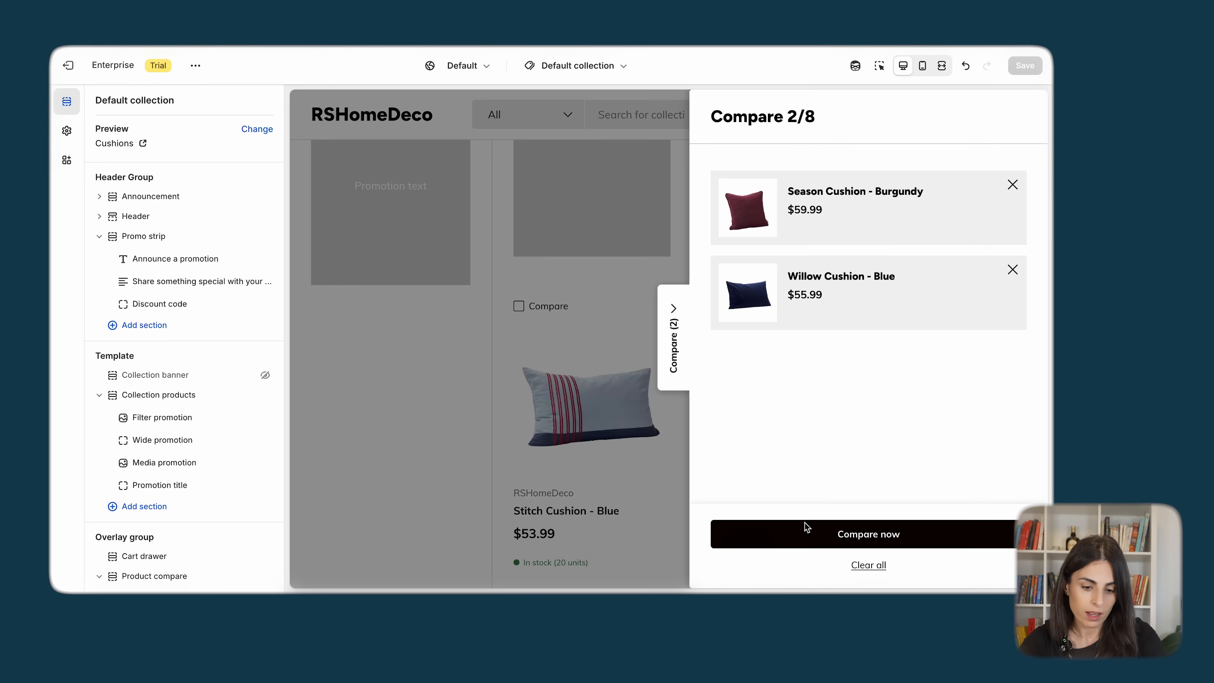
{"action": "left_click", "coordinate": [803, 532]}
{"action": "scroll", "coordinate": [672, 462], "scroll_direction": "down", "scroll_amount": 3}
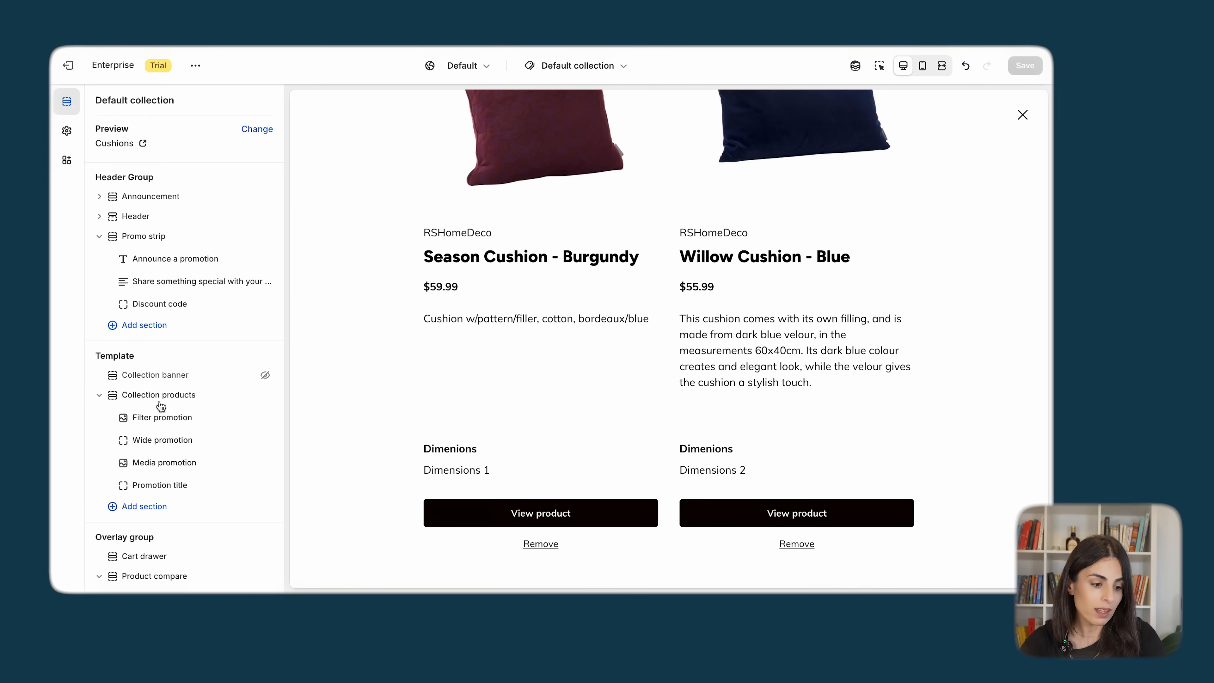
- Open the Metafields block of Product compare and review its label and metafield key against the comparison's dimensions entry
{"action": "scroll", "coordinate": [194, 487], "scroll_direction": "down", "scroll_amount": 3}
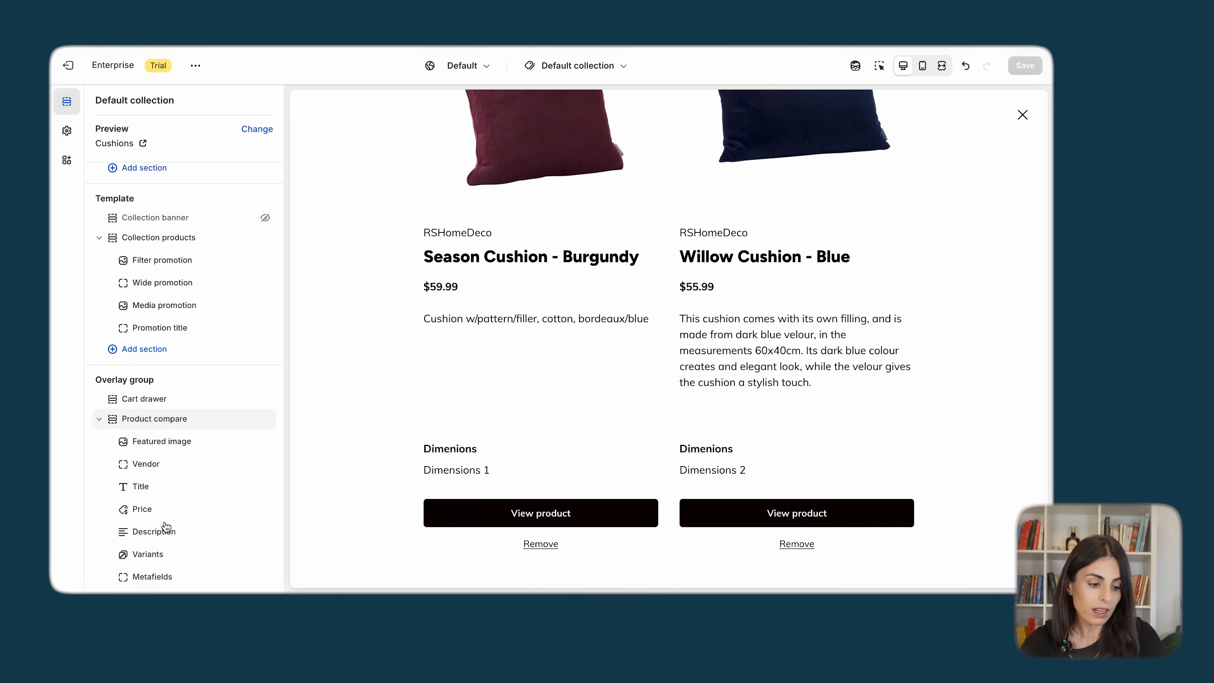
{"action": "scroll", "coordinate": [167, 524], "scroll_direction": "down", "scroll_amount": 3}
{"action": "left_click", "coordinate": [173, 437]}
{"action": "left_click", "coordinate": [220, 203]}
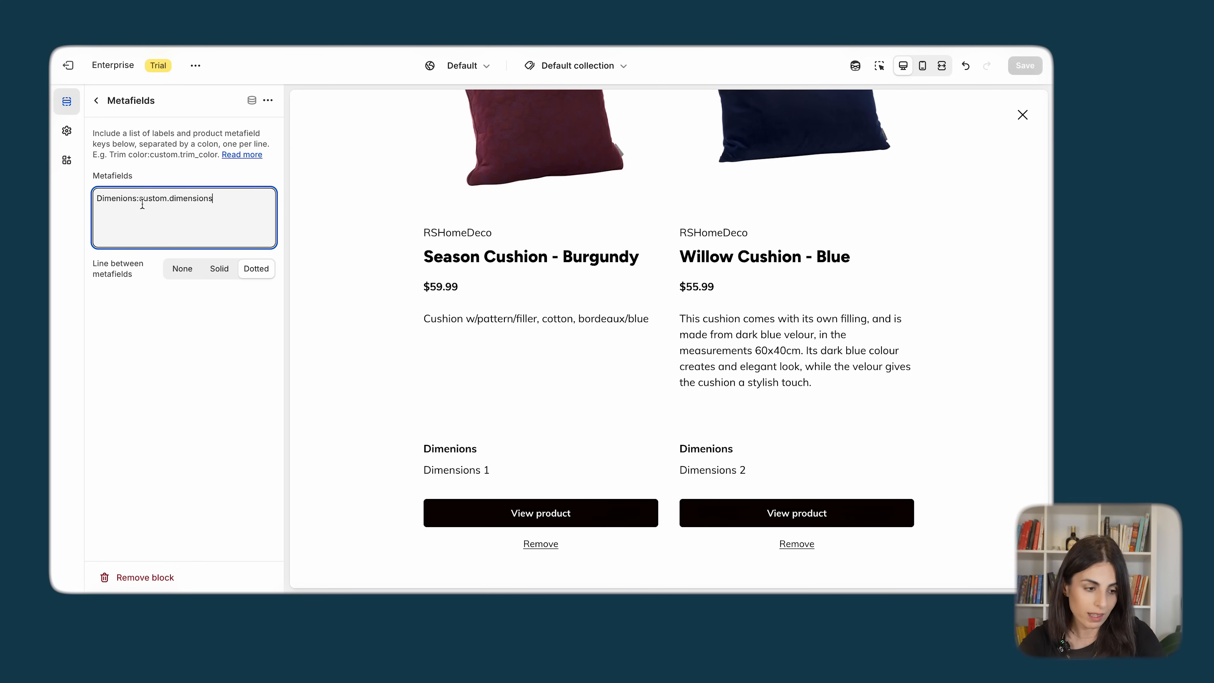
{"action": "mouse_move", "coordinate": [420, 458]}
{"action": "left_mouse_down"}
{"action": "mouse_move", "coordinate": [477, 452]}
{"action": "mouse_move", "coordinate": [440, 465]}
{"action": "left_mouse_up"}
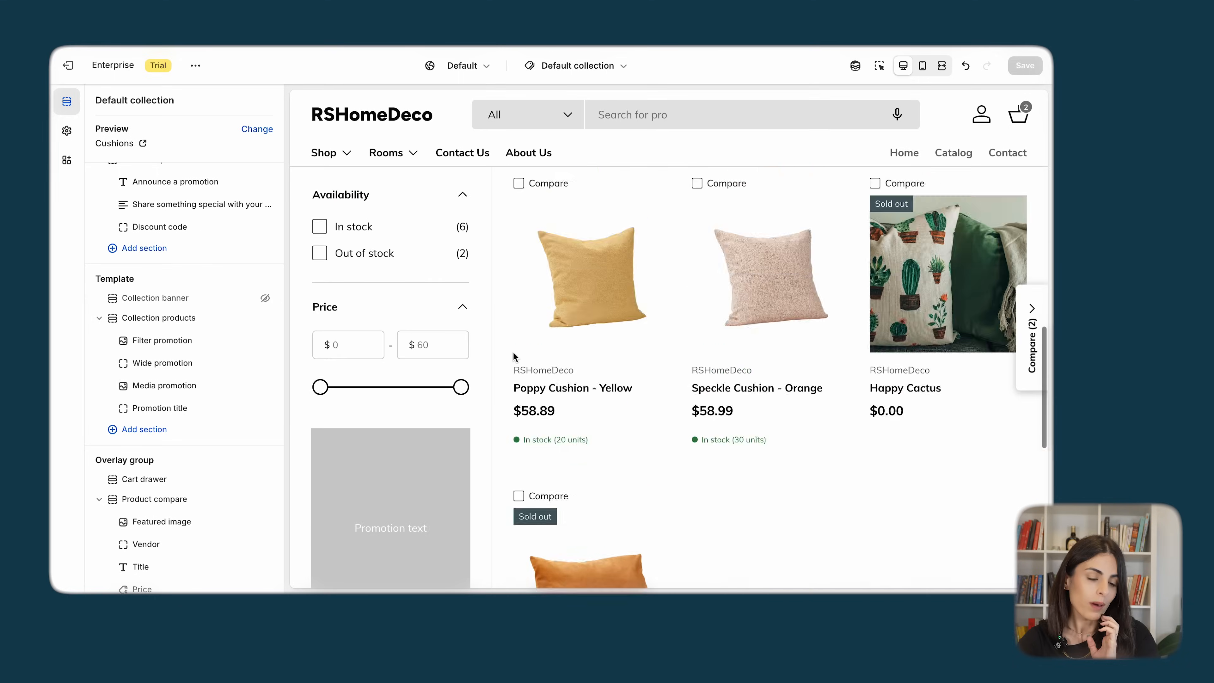
- Add a Media with text section to the collection template and open its settings
{"action": "scroll", "coordinate": [513, 353], "scroll_direction": "up", "scroll_amount": 15}
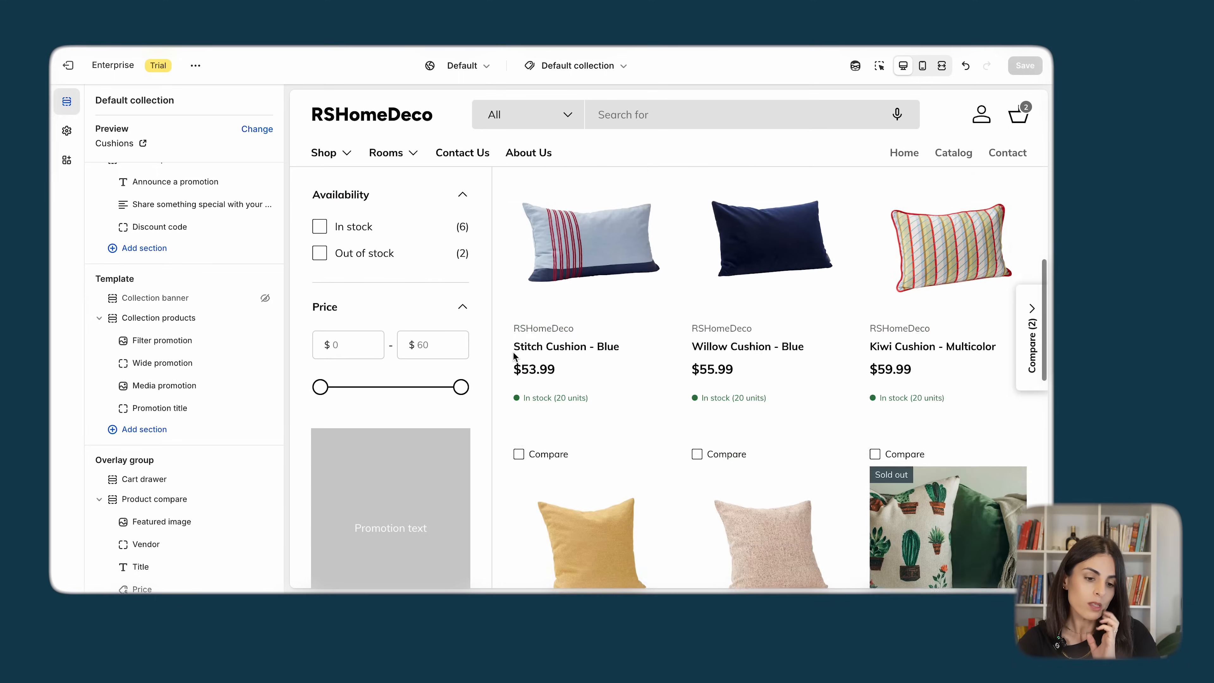
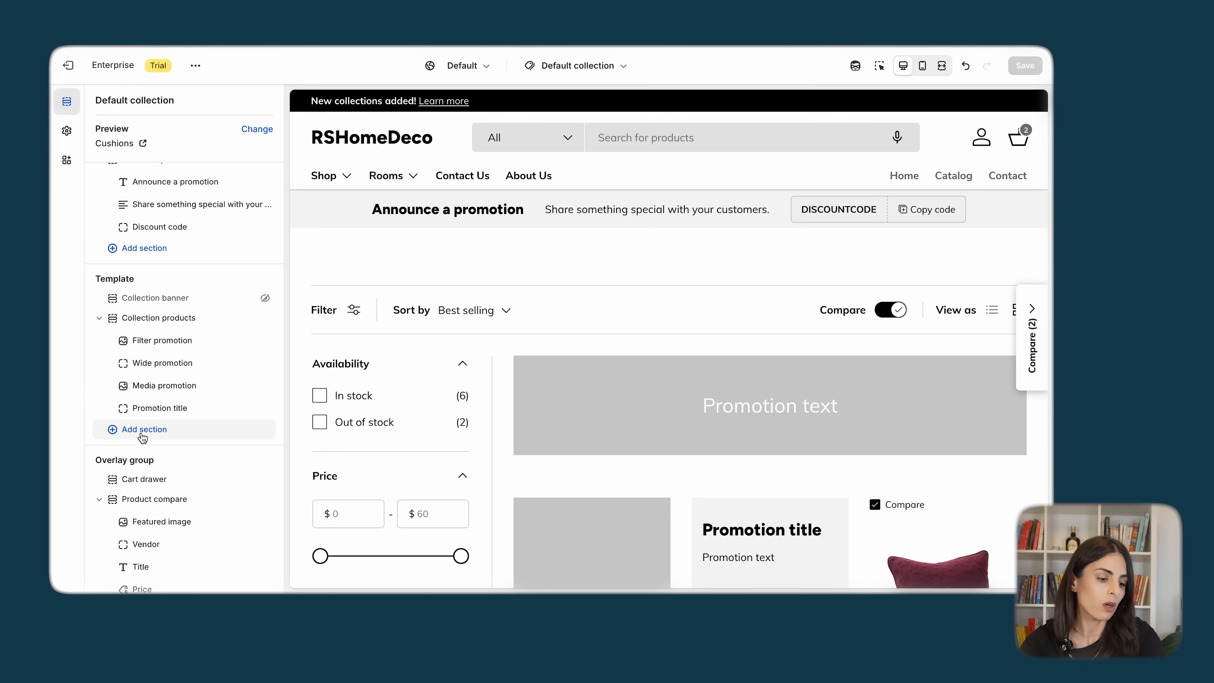
{"action": "left_click", "coordinate": [143, 430]}
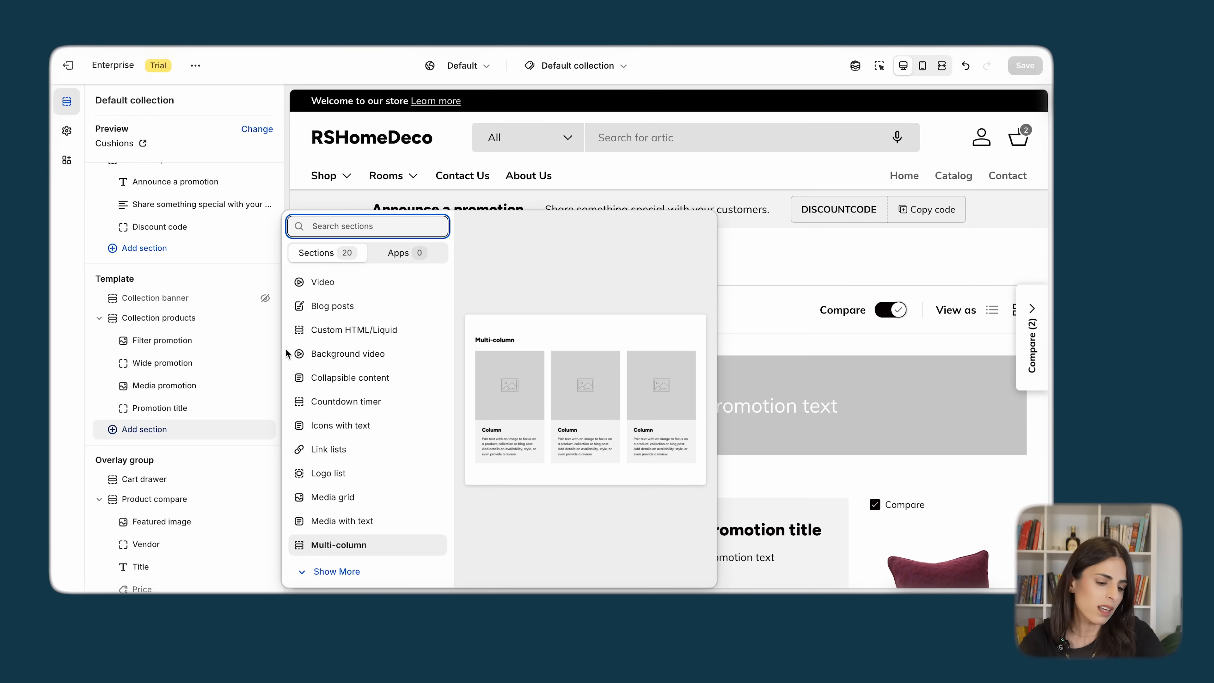
{"action": "left_click", "coordinate": [353, 526]}
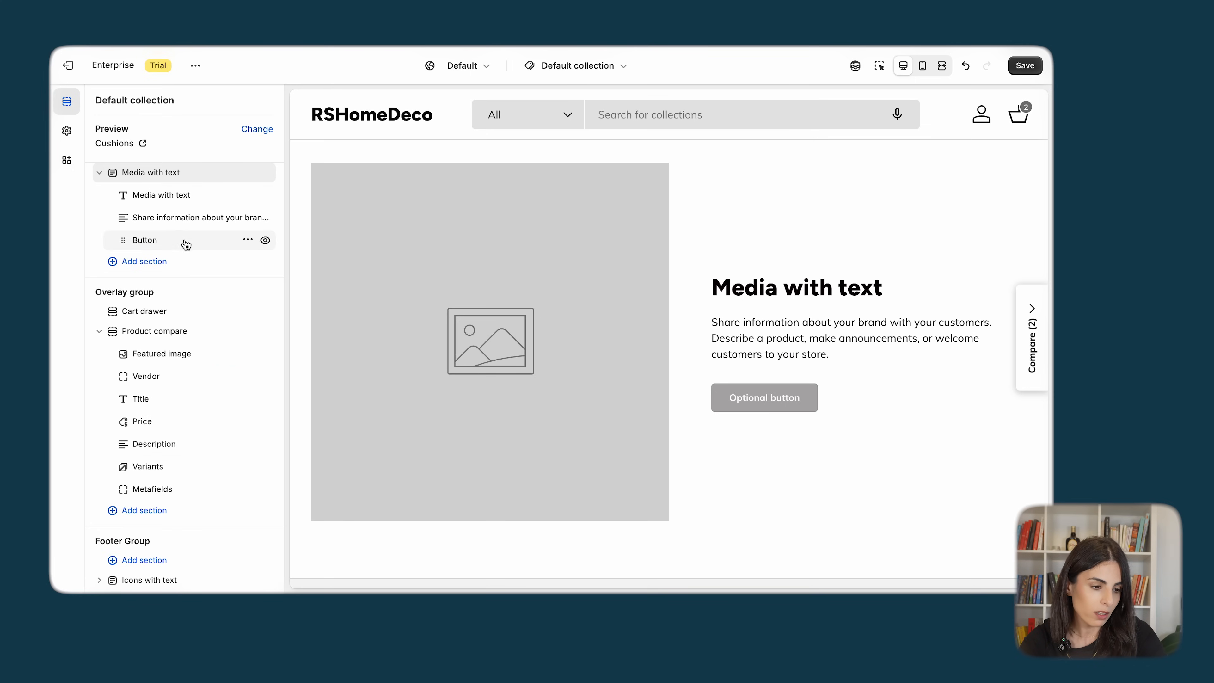
{"action": "left_click", "coordinate": [168, 178]}
{"action": "left_click", "coordinate": [168, 173]}
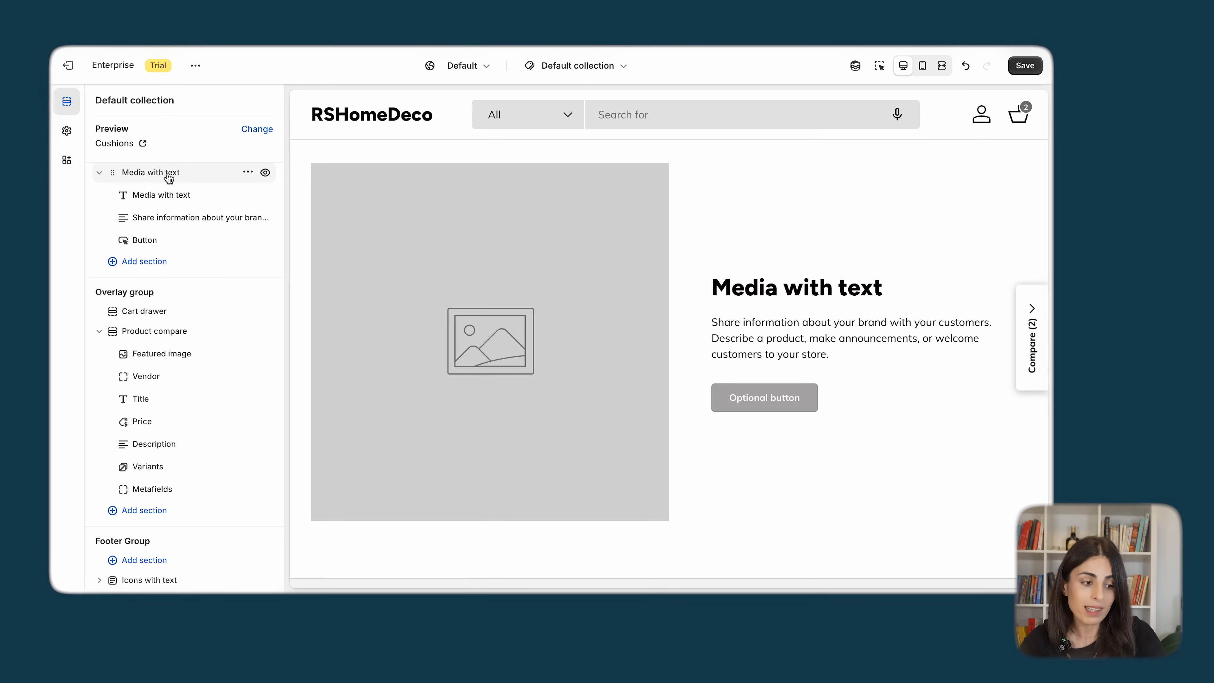
{"action": "left_click", "coordinate": [168, 173]}
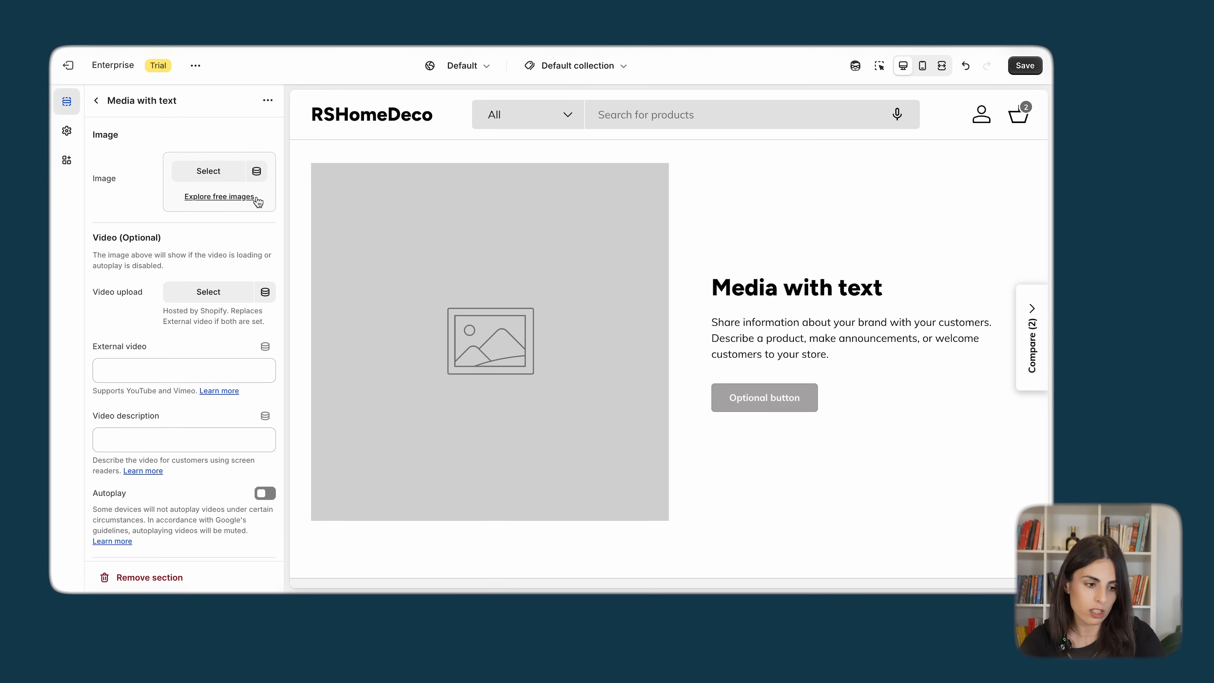
- Set the Media with text section's image to the kitchen photo from the store's files
{"action": "left_click", "coordinate": [197, 176]}
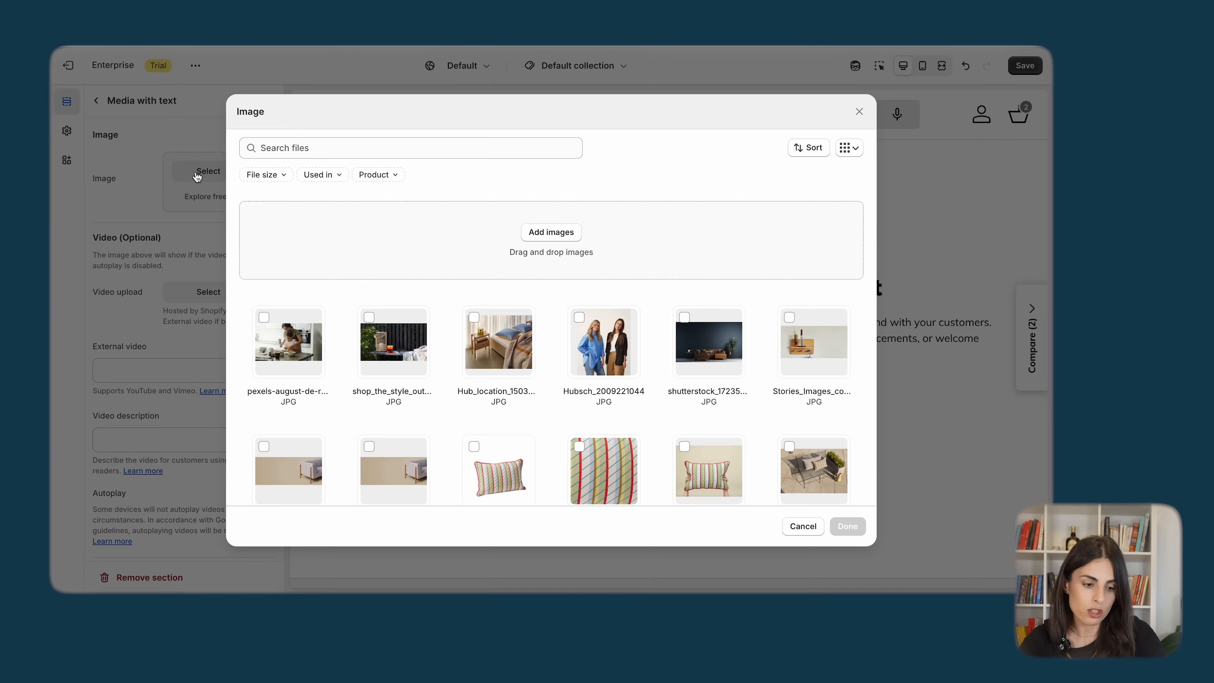
{"action": "left_click", "coordinate": [299, 337]}
{"action": "left_click", "coordinate": [847, 526]}
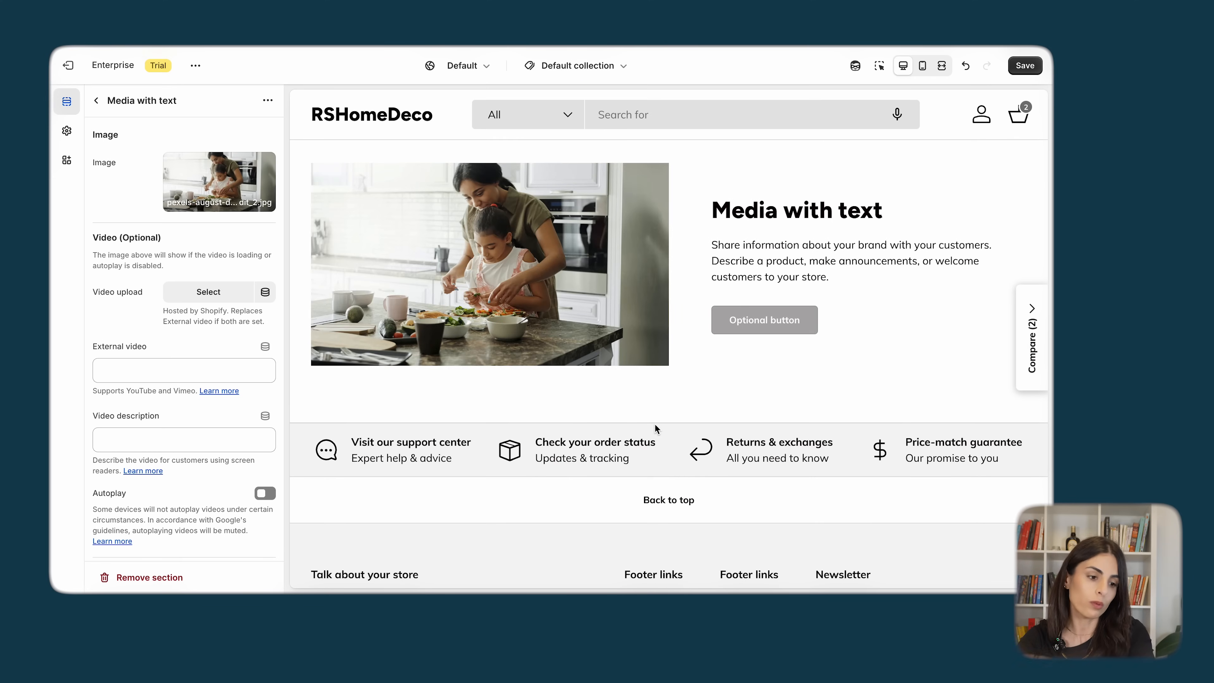
- Remove the kitchen photo from the Media with text section and open the dynamic source choices for its image
{"action": "mouse_move", "coordinate": [228, 182]}
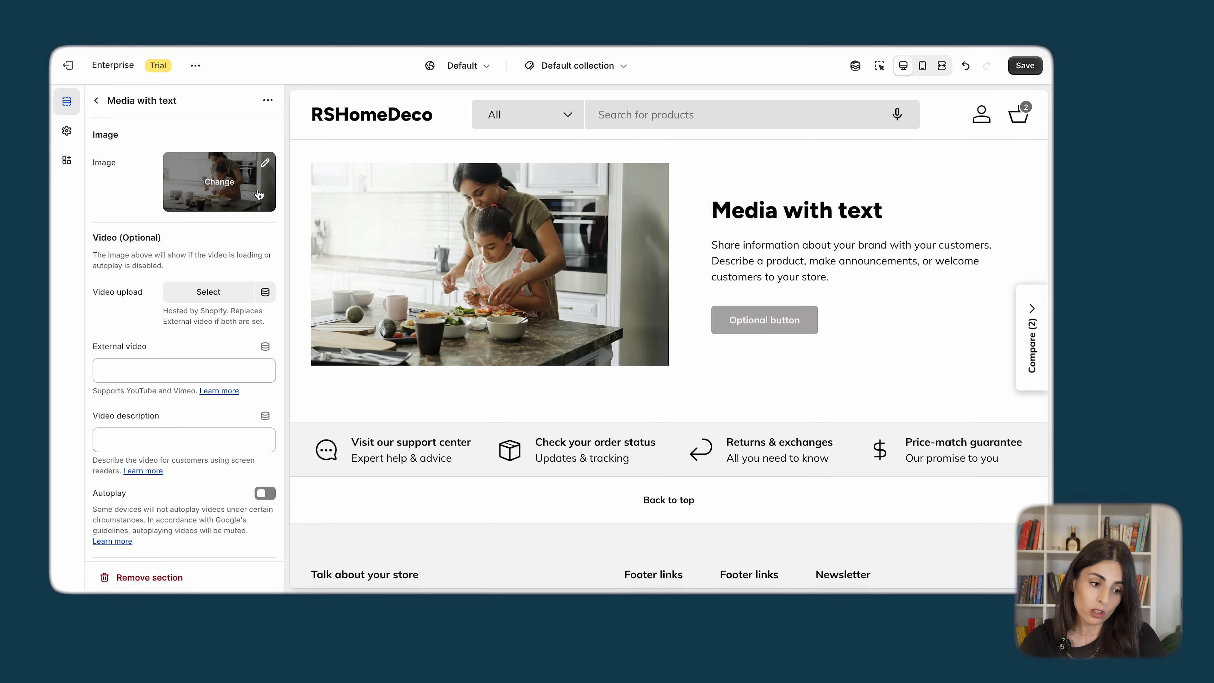
{"action": "left_click", "coordinate": [227, 182]}
{"action": "left_click", "coordinate": [218, 299]}
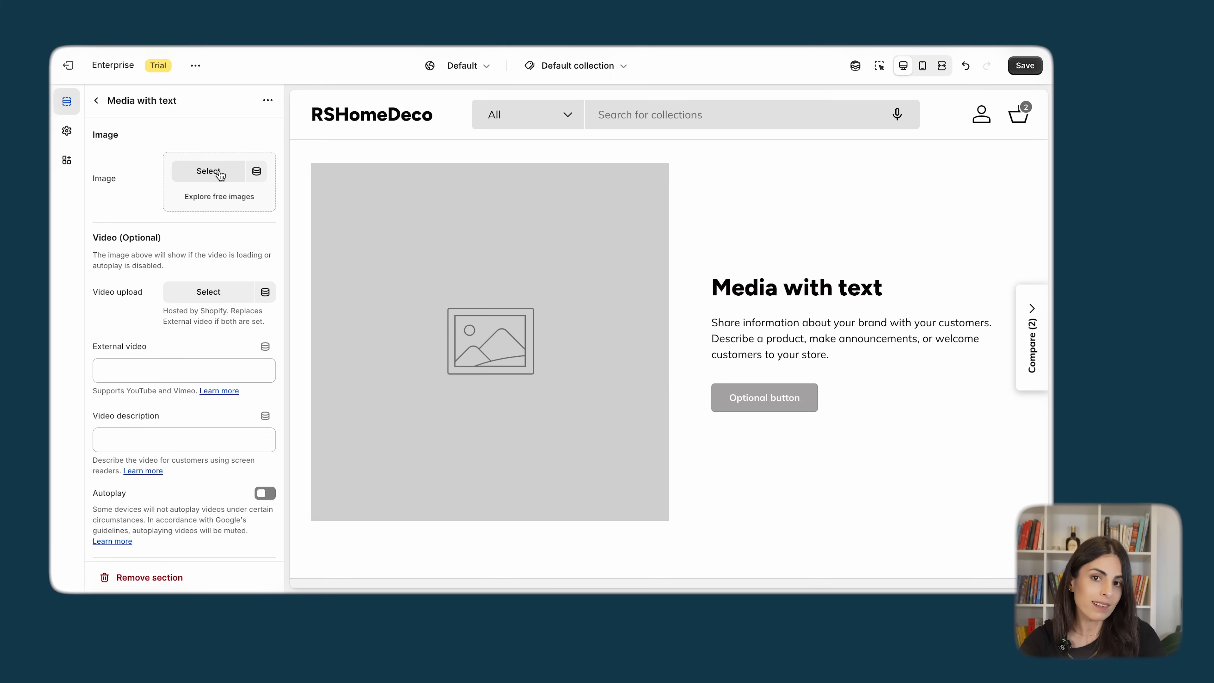
{"action": "left_click", "coordinate": [257, 172]}
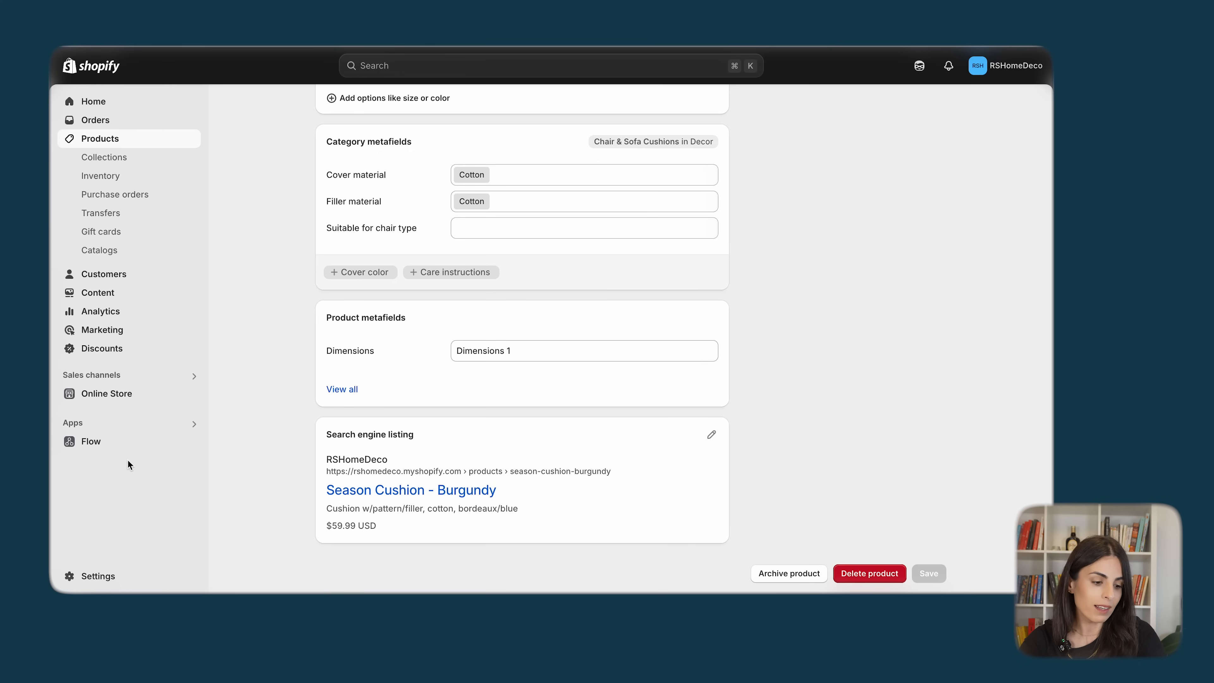
- Switch to the Shopify admin, start a collection metafield definition in the custom data settings and name it "Image 1"
{"action": "left_click", "coordinate": [98, 575]}
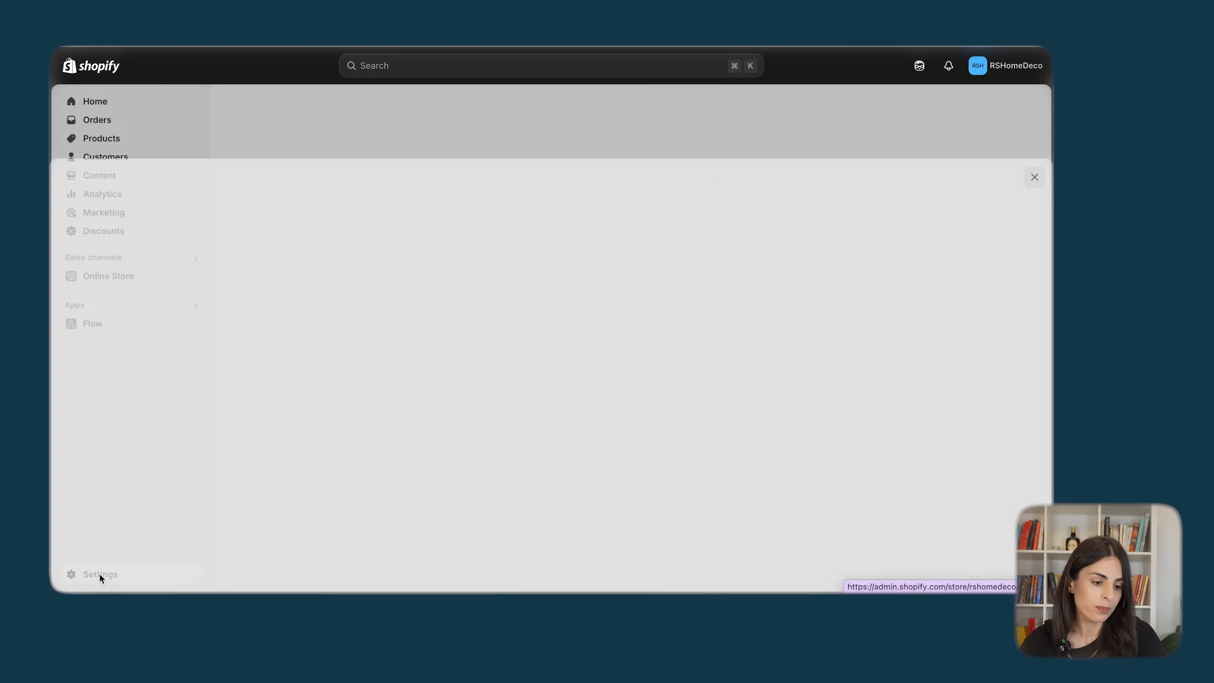
{"action": "left_click", "coordinate": [253, 491]}
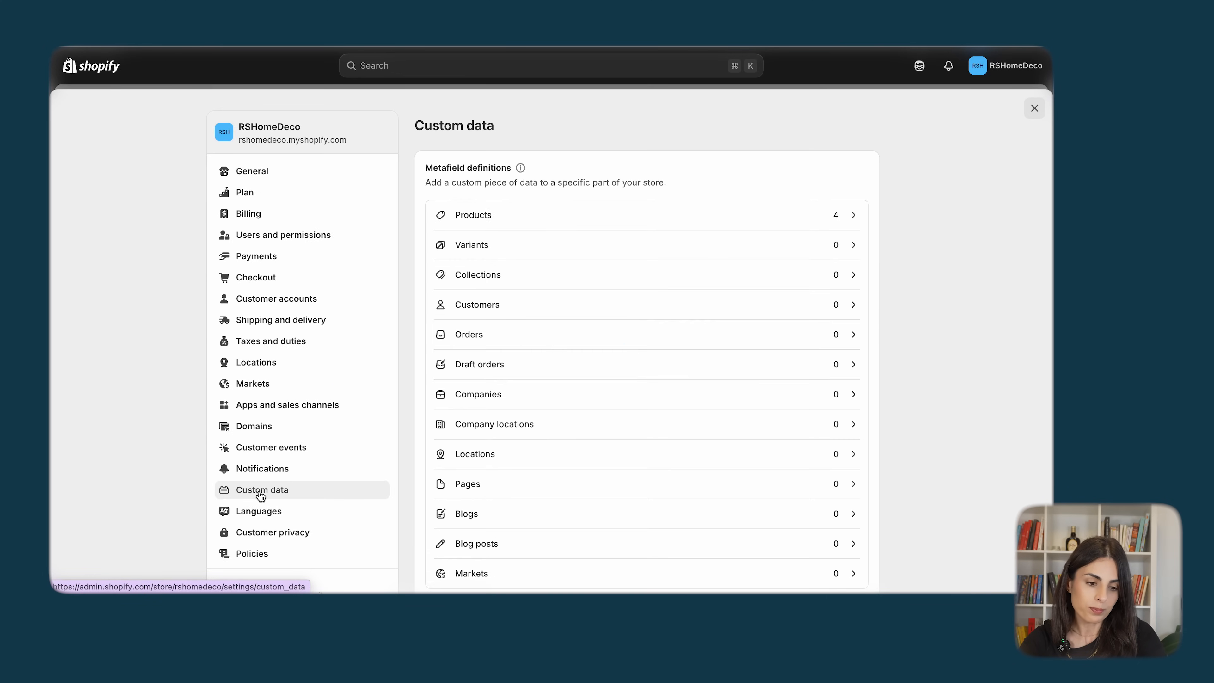
{"action": "left_click", "coordinate": [526, 290]}
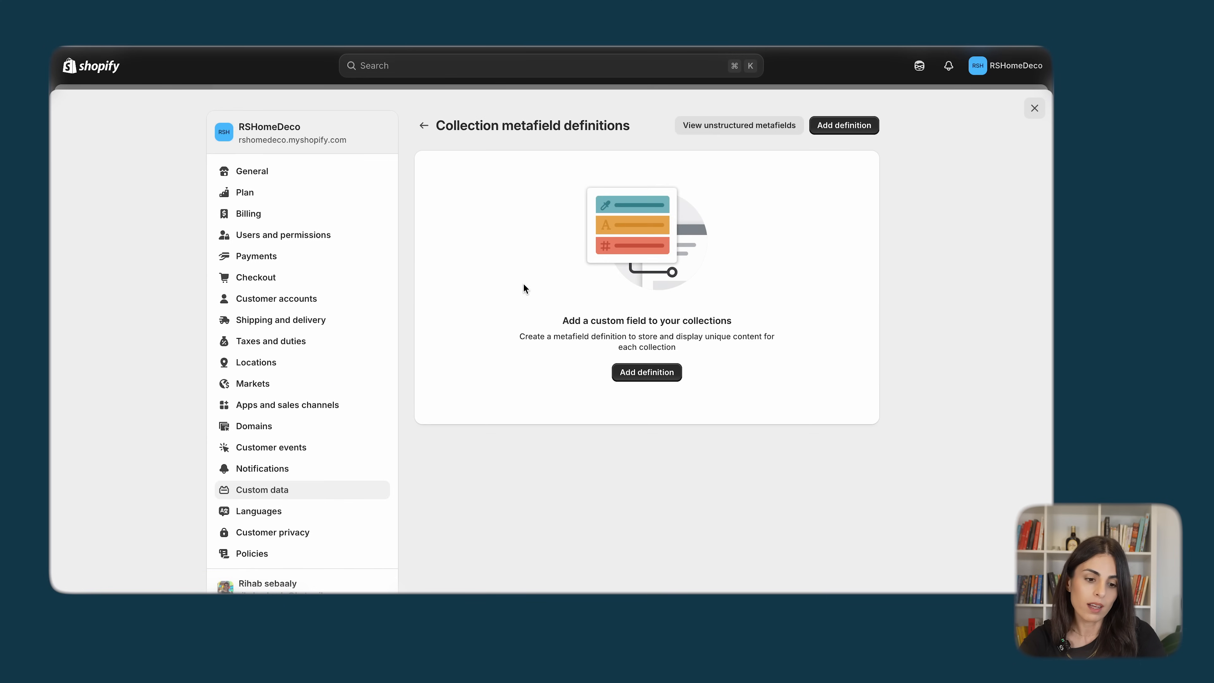
{"action": "left_click", "coordinate": [842, 125]}
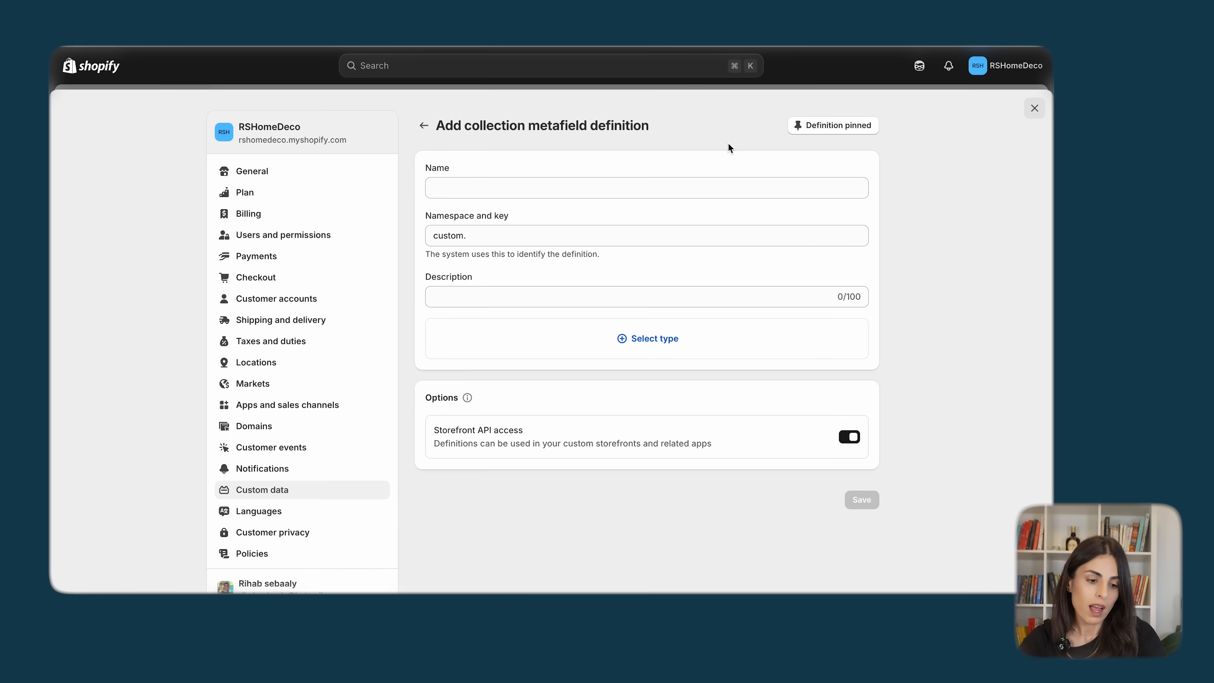
{"action": "left_click", "coordinate": [565, 180]}
{"action": "type", "text": "Iameh"}
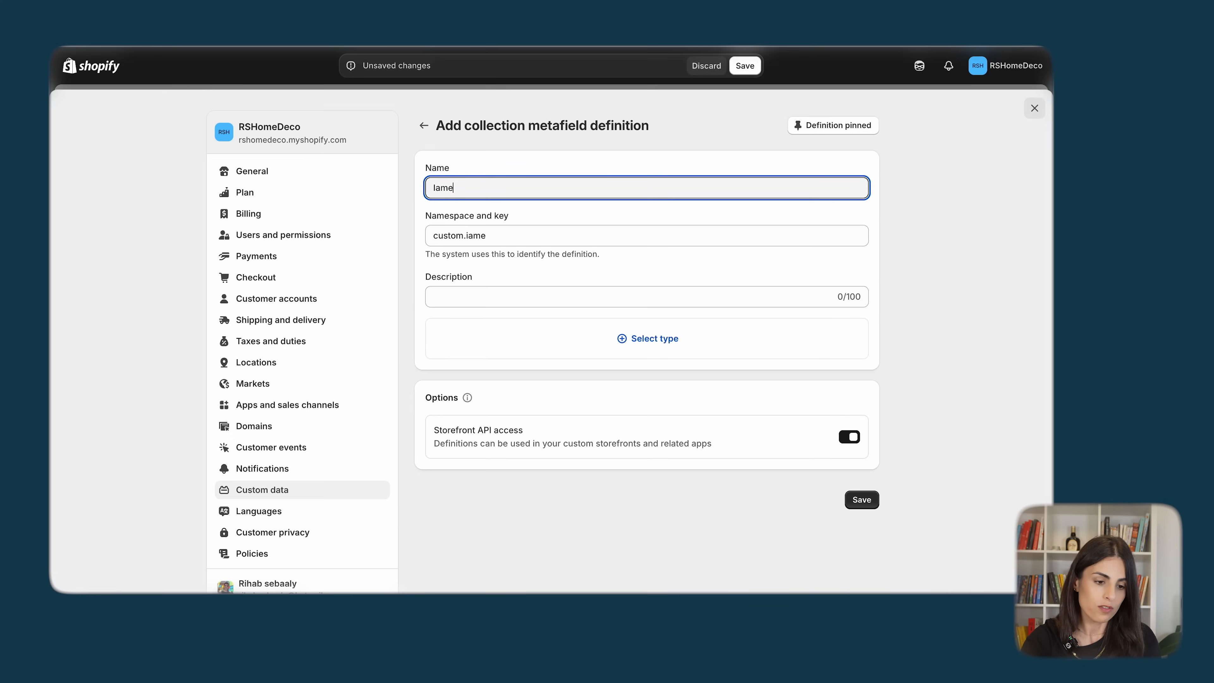
{"action": "key", "text": "BackSpace"}
{"action": "key", "text": "BackSpace"}
{"action": "key", "text": "BackSpace"}
{"action": "key", "text": "BackSpace"}
{"action": "type", "text": "mage 1"}
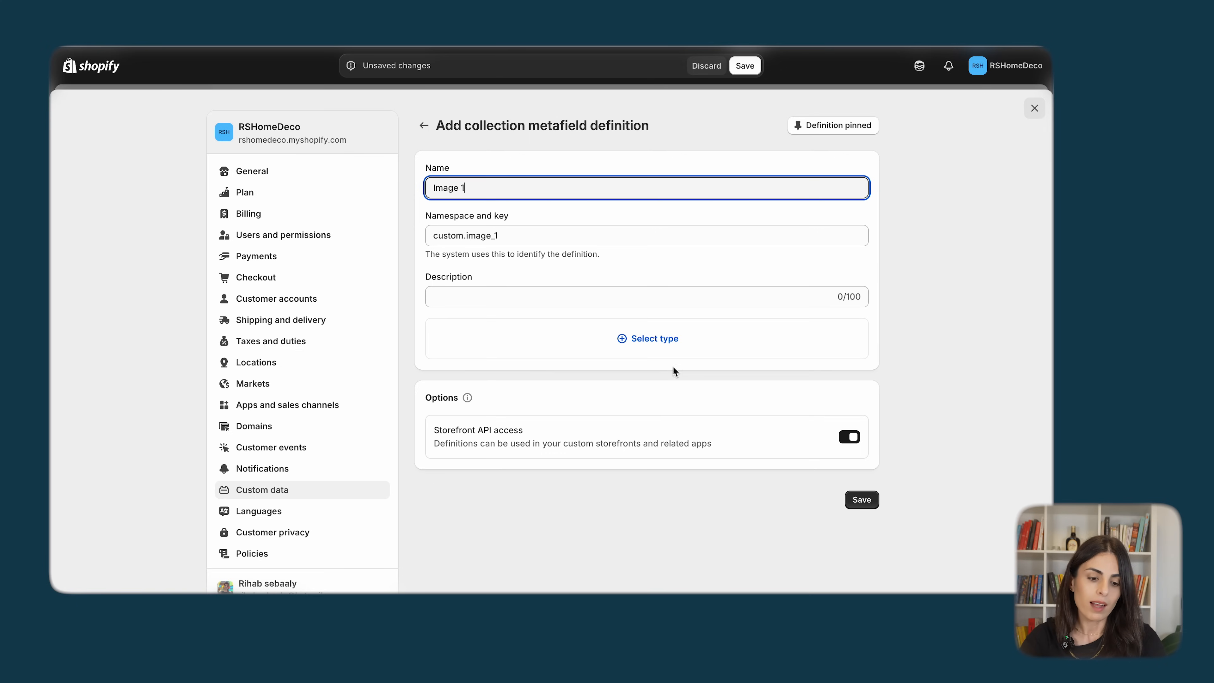
- Set the Image 1 definition's type to File and save the definition
{"action": "left_click", "coordinate": [646, 349]}
{"action": "type", "text": "file"}
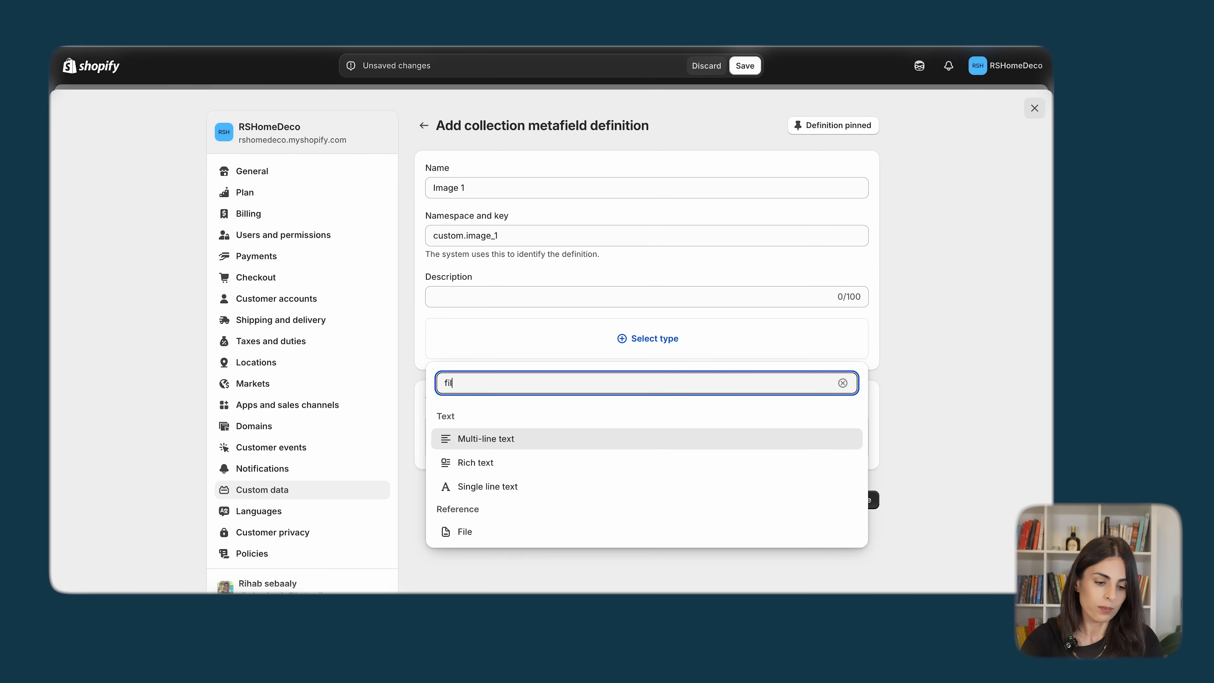
{"action": "left_click", "coordinate": [550, 438]}
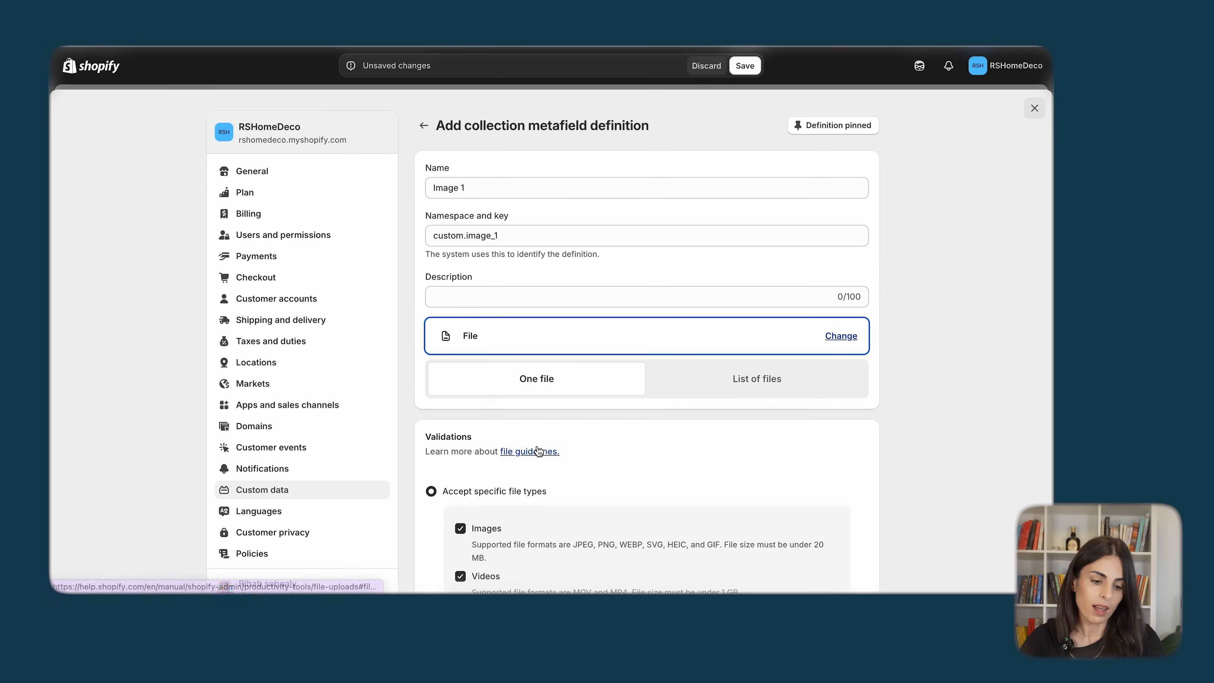
{"action": "scroll", "coordinate": [549, 438], "scroll_direction": "down", "scroll_amount": 5}
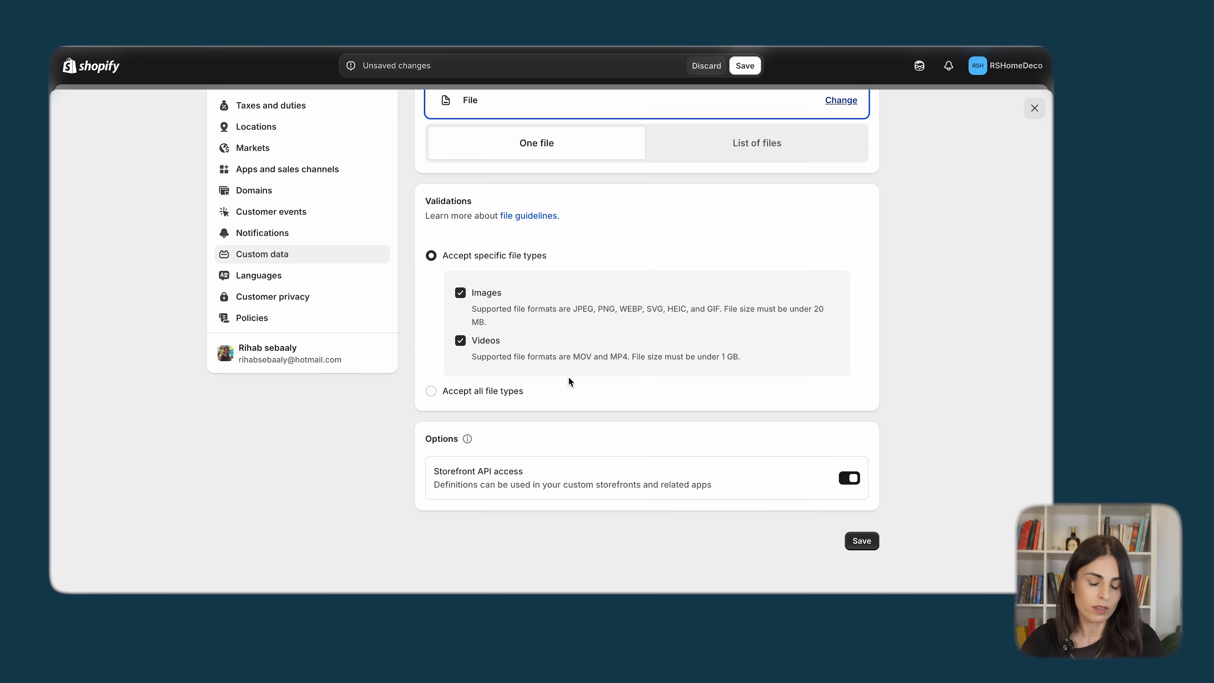
{"action": "left_click", "coordinate": [860, 544]}
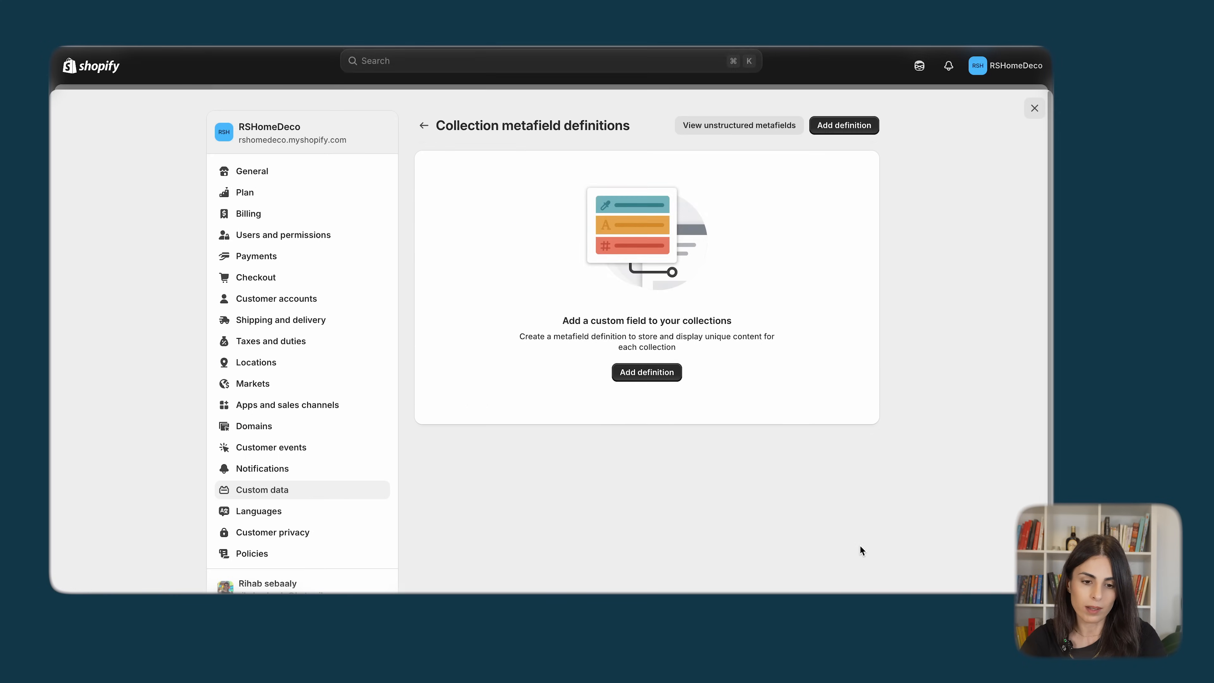
- Leave the settings, open the Cushions collection, set its Image 1 metafield to the Hub_location bedroom photo and save the collection
{"action": "left_click", "coordinate": [1034, 108]}
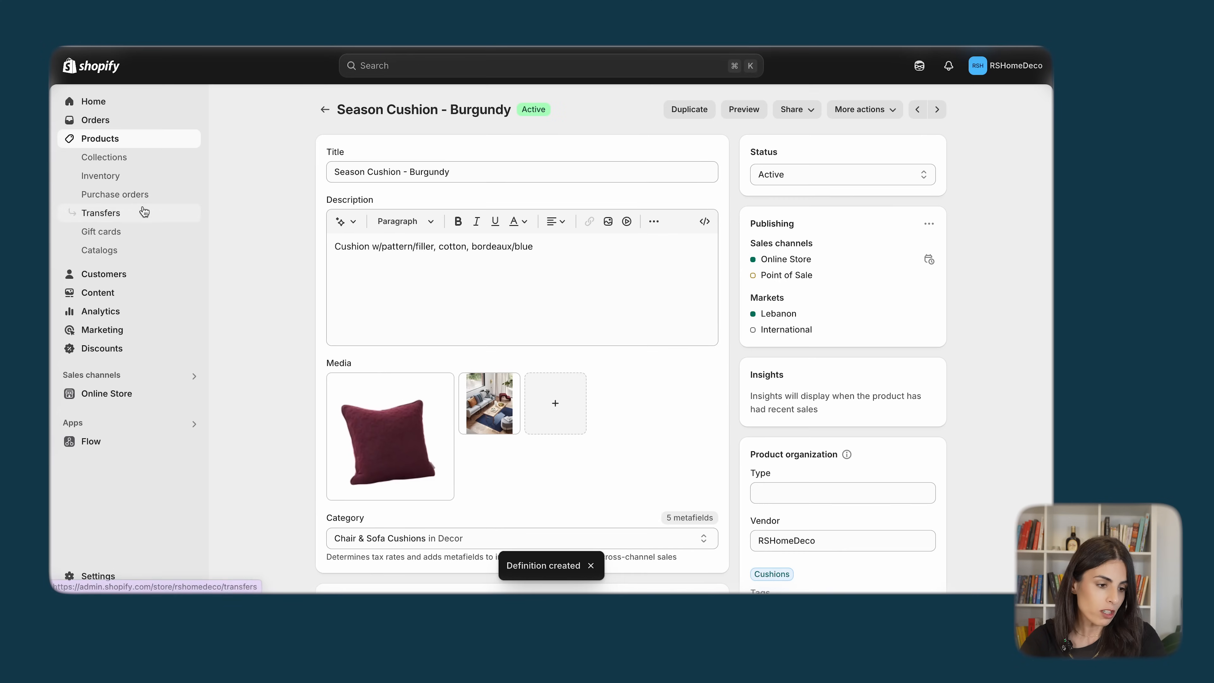
{"action": "left_click", "coordinate": [99, 158]}
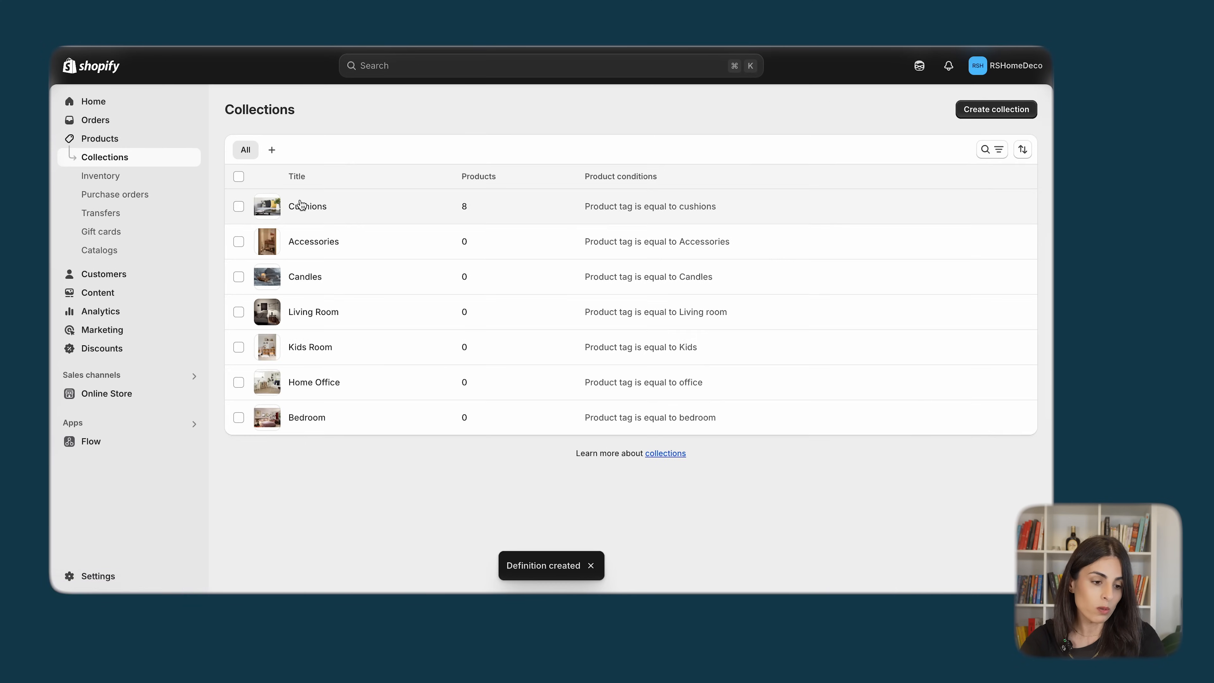
{"action": "left_click", "coordinate": [302, 199]}
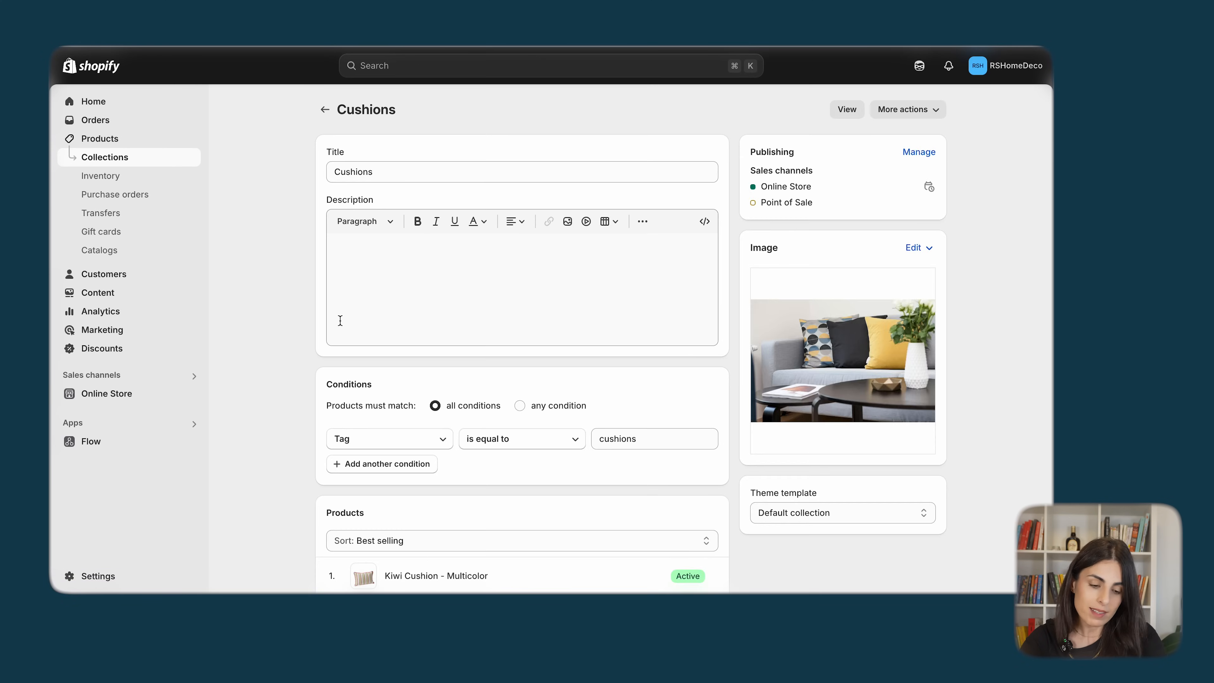
{"action": "scroll", "coordinate": [339, 319], "scroll_direction": "down", "scroll_amount": 10}
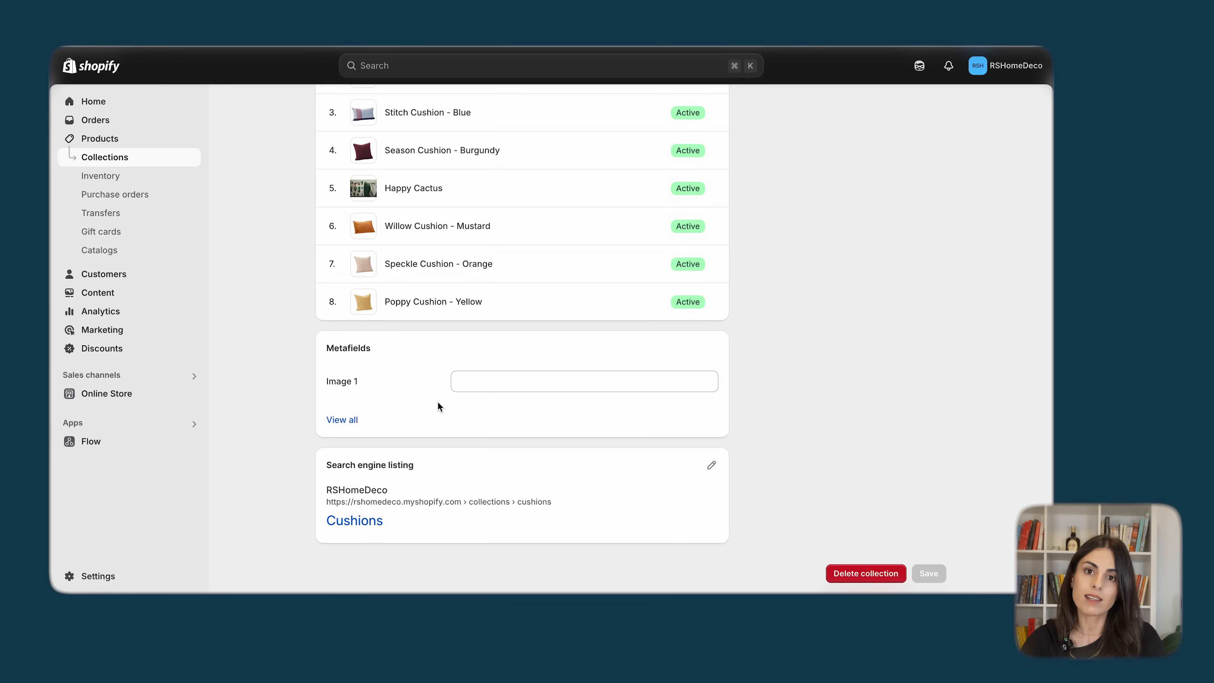
{"action": "left_click", "coordinate": [474, 388]}
{"action": "left_click", "coordinate": [476, 381]}
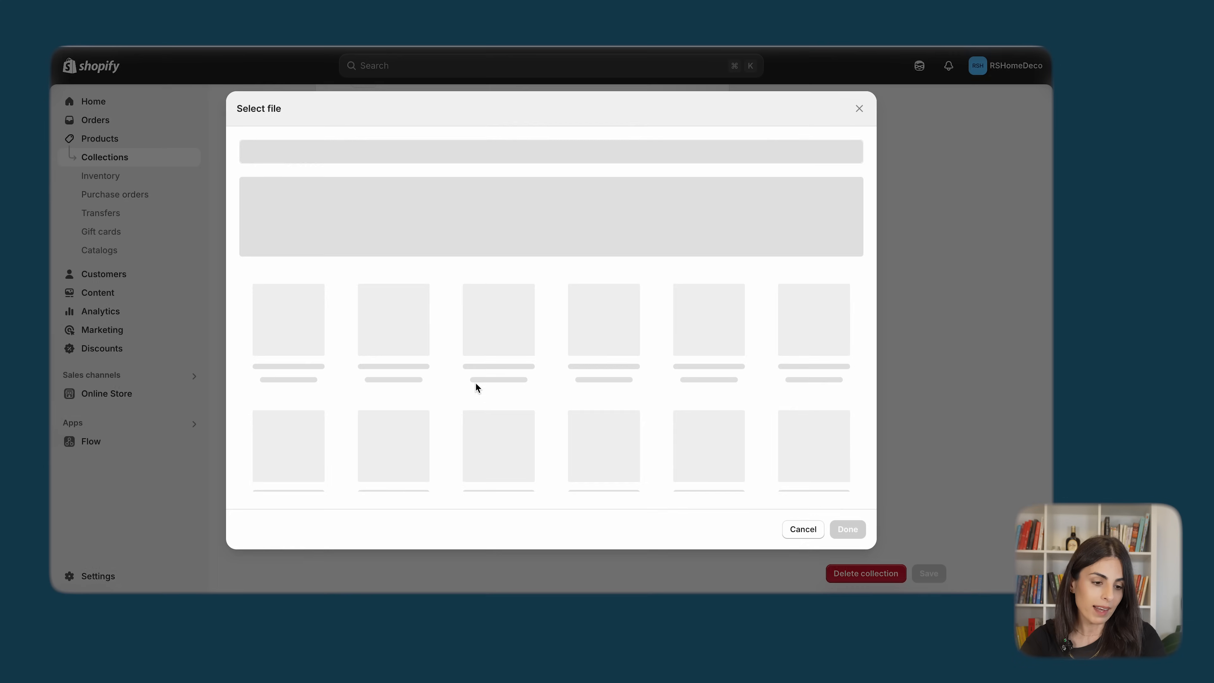
{"action": "left_click", "coordinate": [513, 334]}
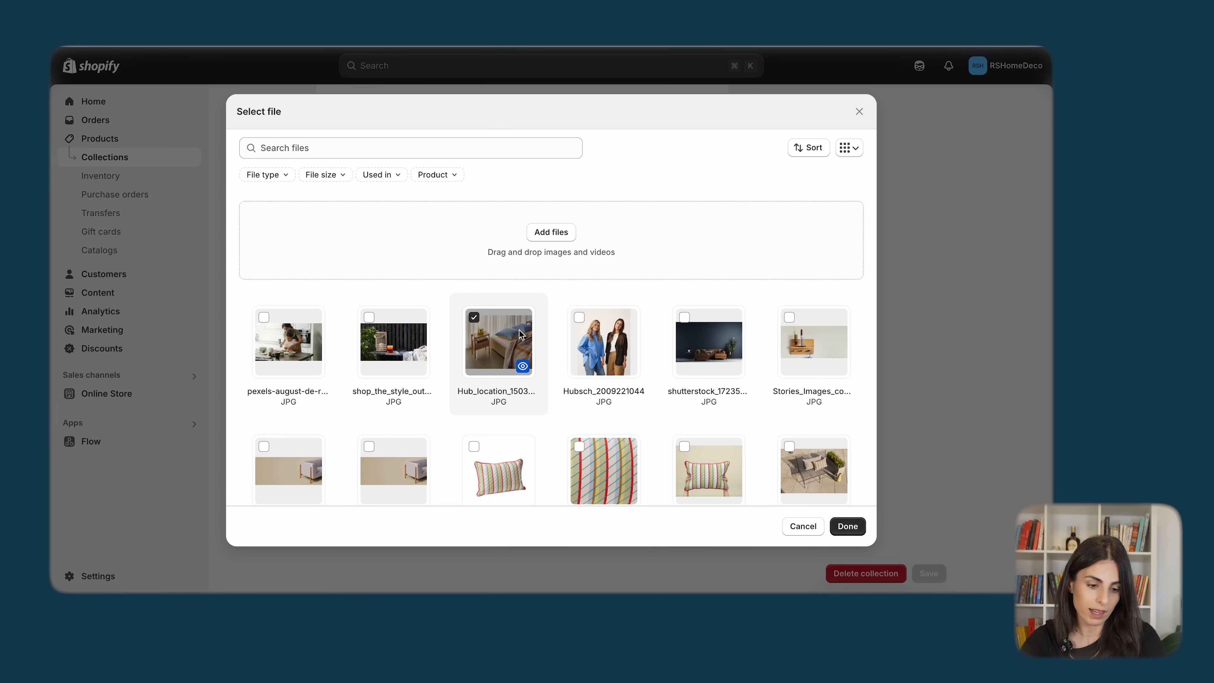
{"action": "left_click", "coordinate": [845, 525]}
{"action": "left_click", "coordinate": [927, 573]}
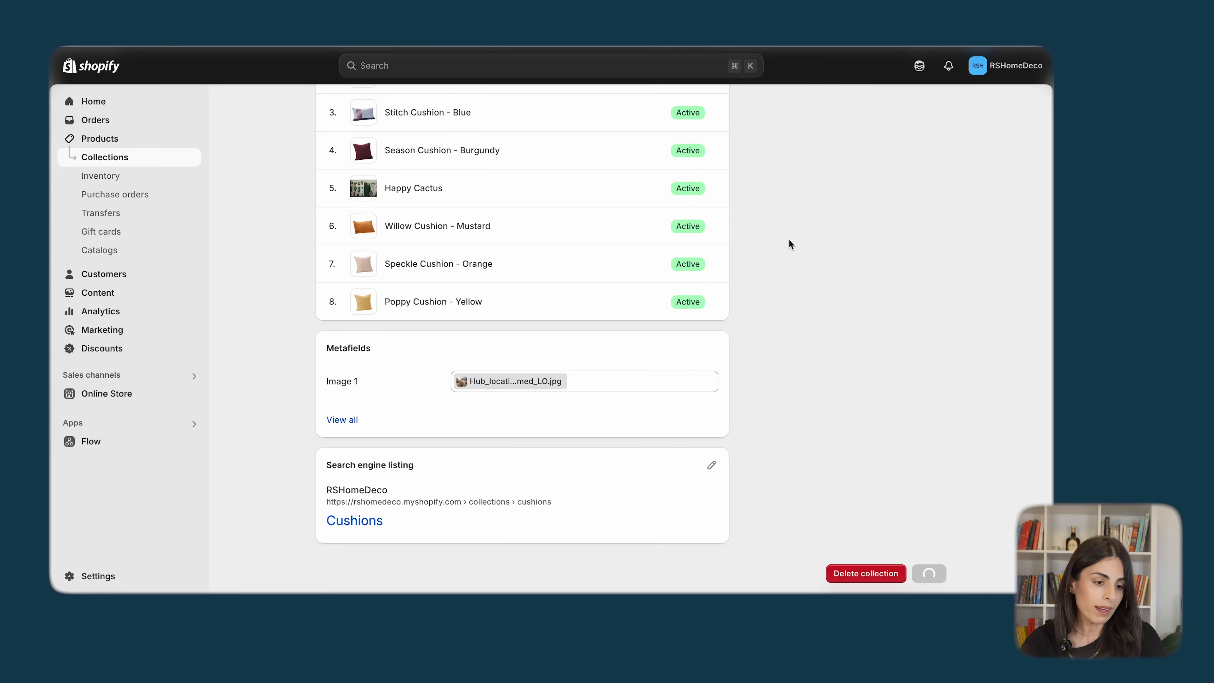
{"action": "left_click", "coordinate": [142, 163]}
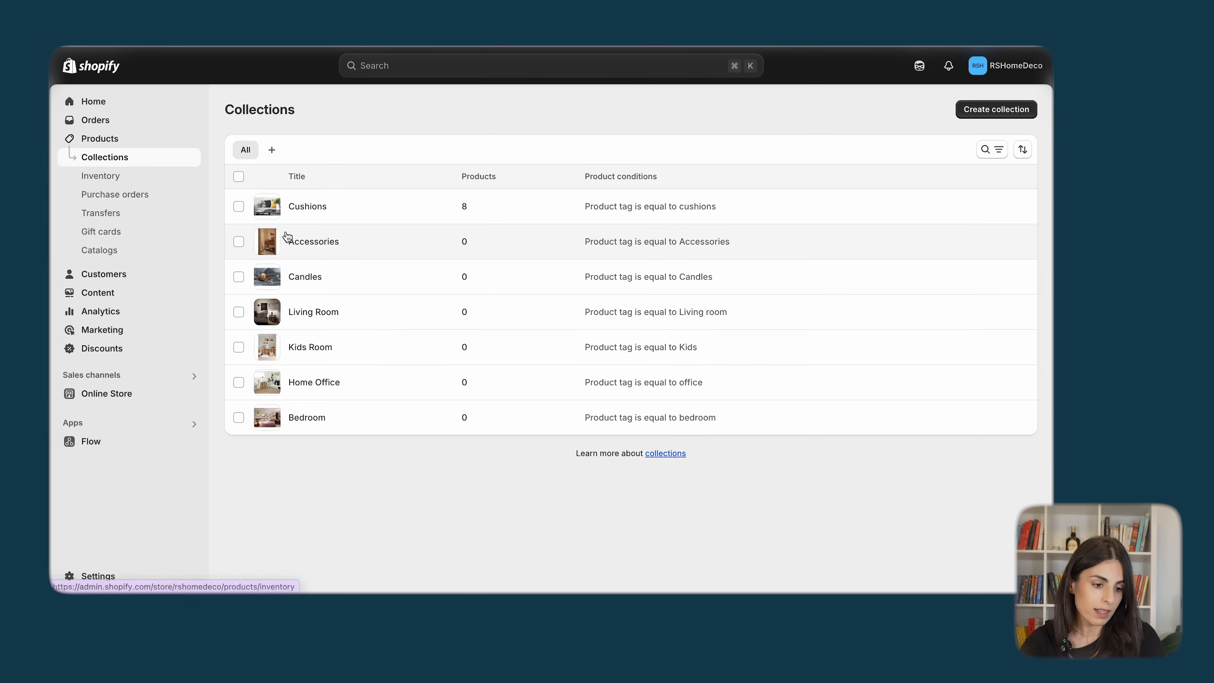
{"action": "left_click", "coordinate": [292, 241]}
{"action": "scroll", "coordinate": [478, 478], "scroll_direction": "down", "scroll_amount": 6}
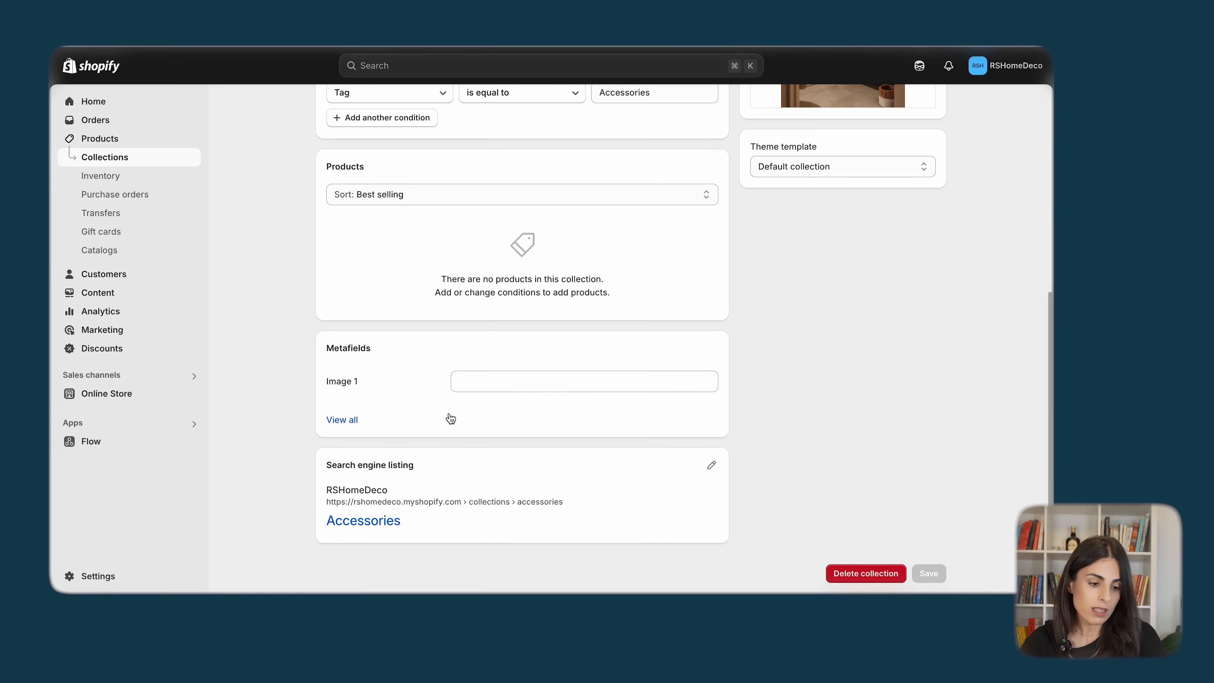
{"action": "left_click", "coordinate": [491, 386]}
{"action": "left_click", "coordinate": [489, 379]}
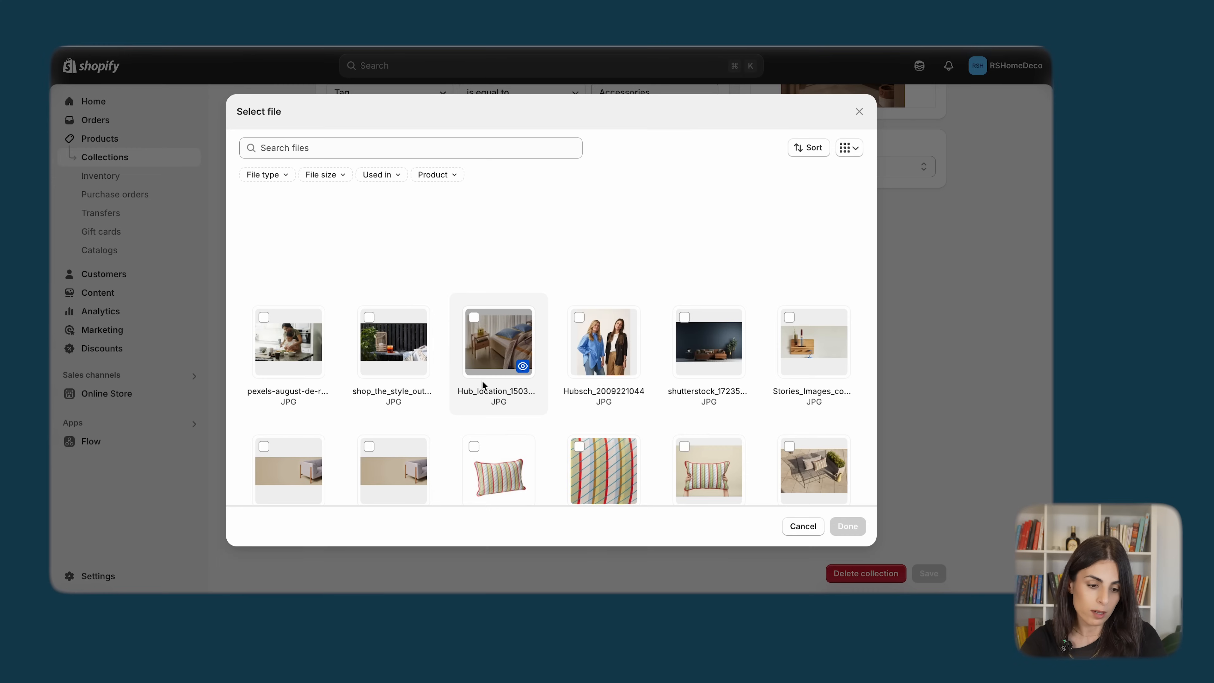
{"action": "left_click", "coordinate": [602, 342]}
{"action": "left_click", "coordinate": [847, 526]}
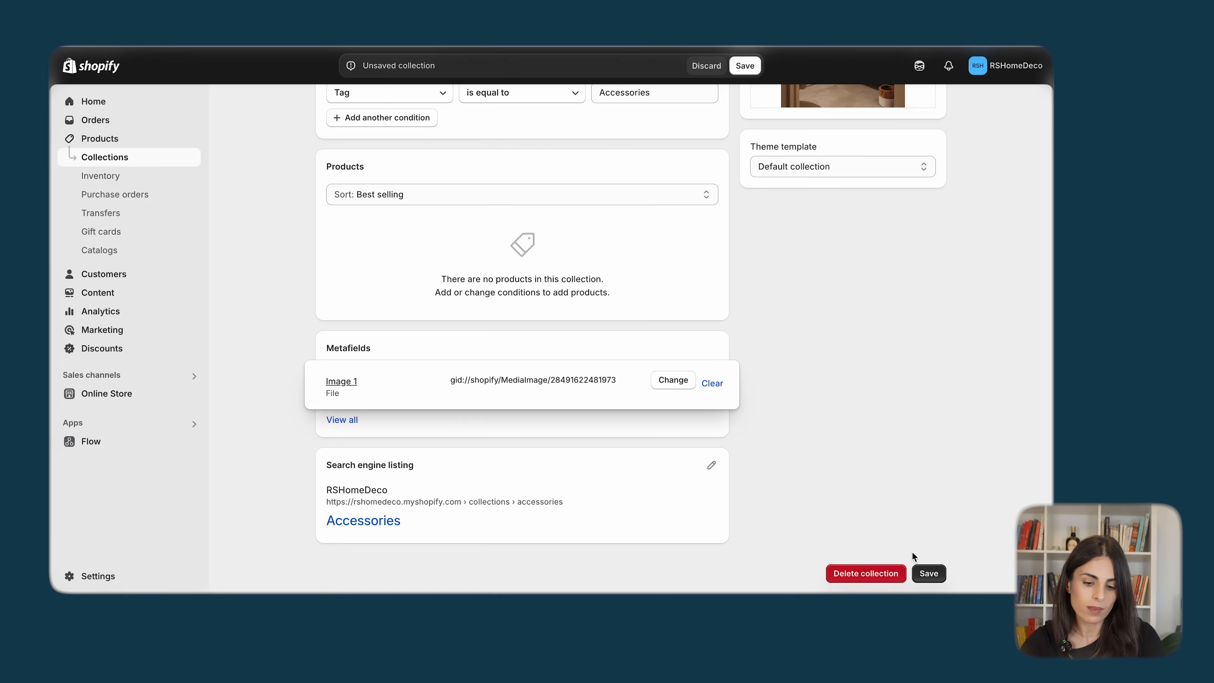
{"action": "left_click", "coordinate": [928, 574]}
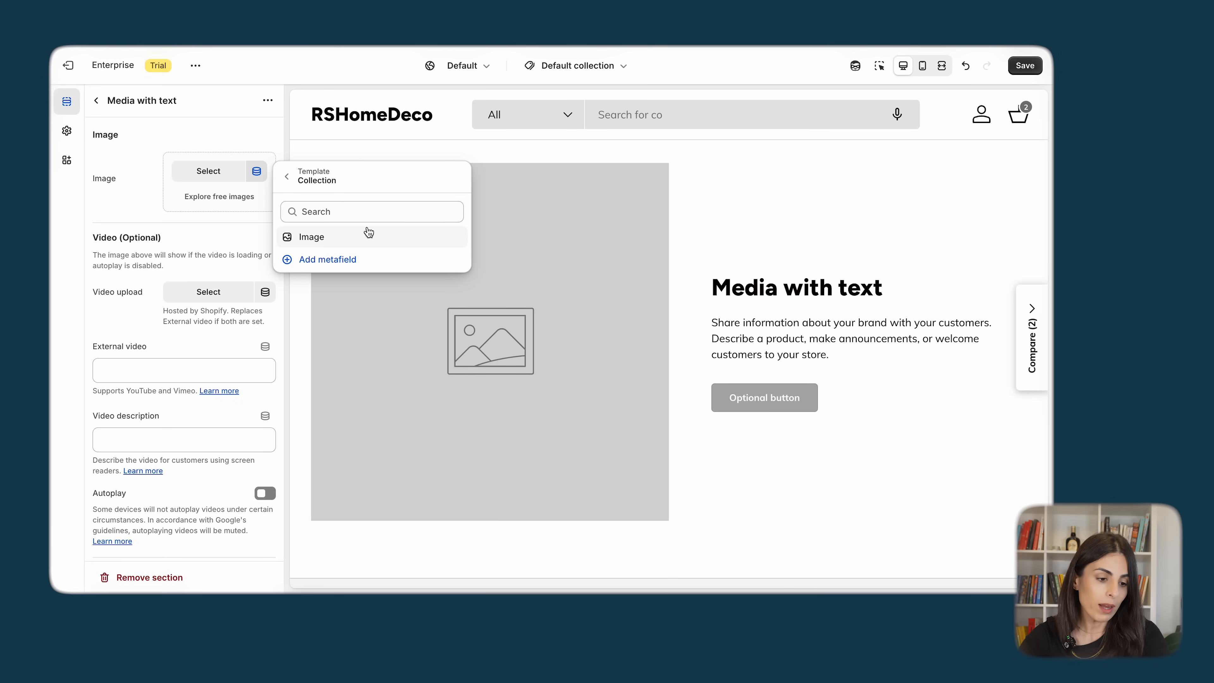
- Back in the theme editor, connect the Media with text section's image to the collection's Image 1 metafield
{"action": "left_click", "coordinate": [244, 139]}
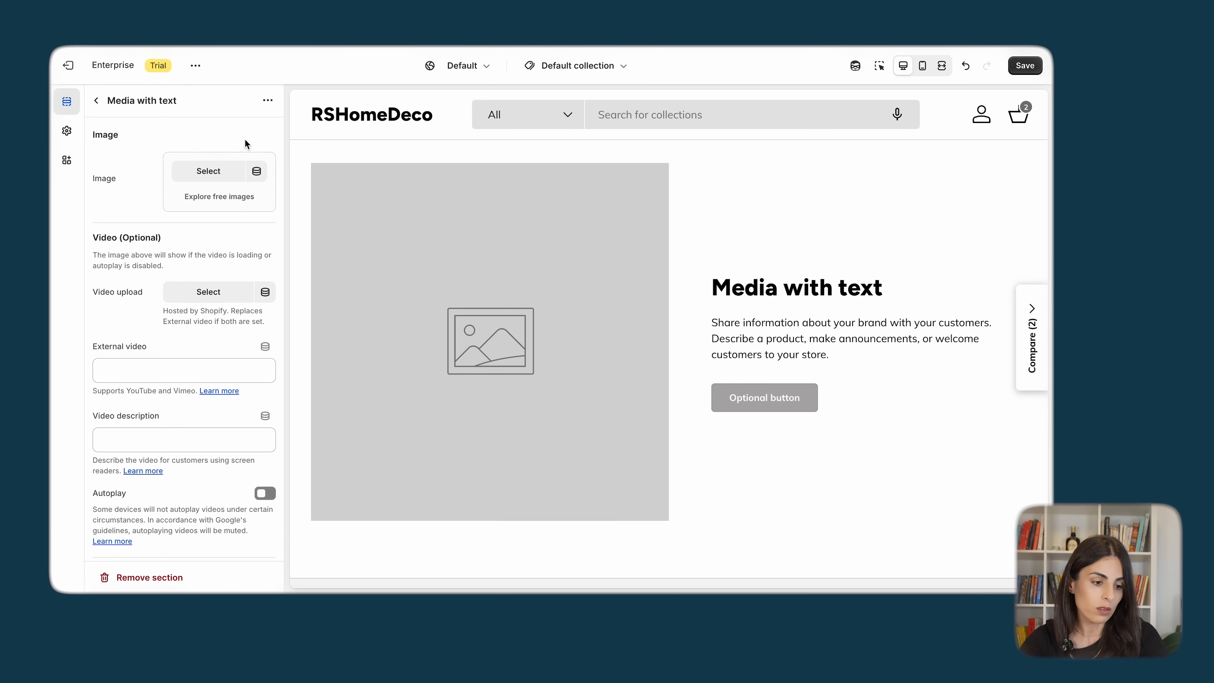
{"action": "left_click", "coordinate": [256, 169]}
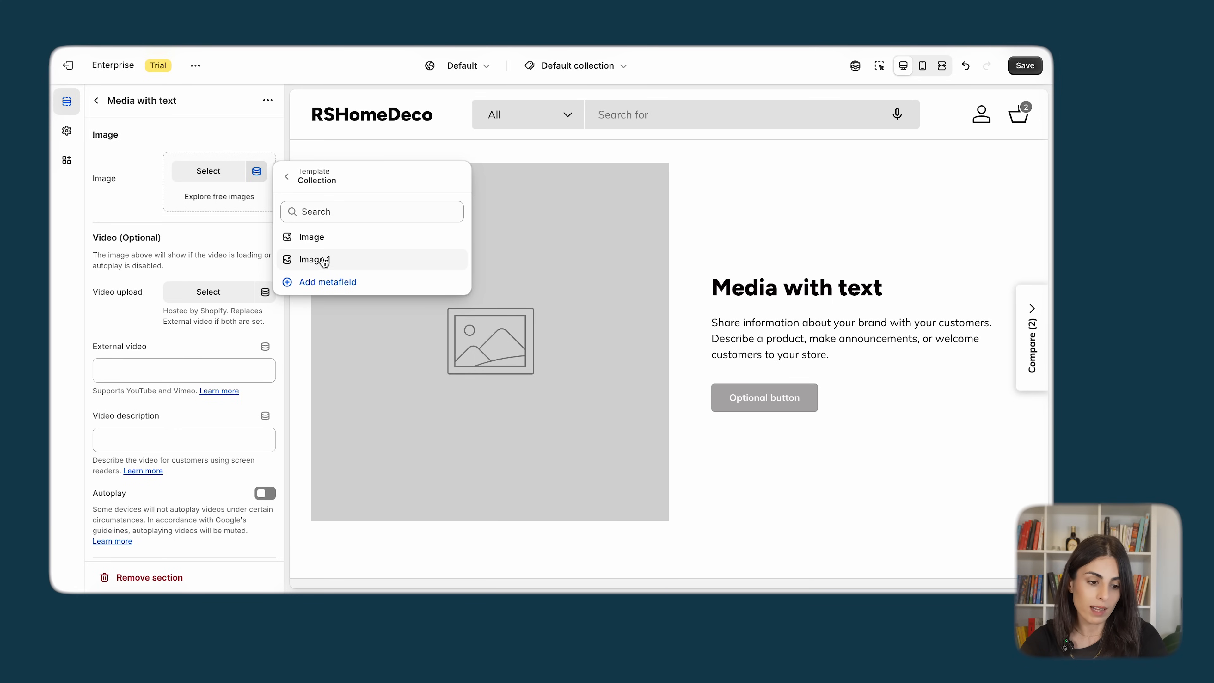
{"action": "left_click", "coordinate": [339, 262]}
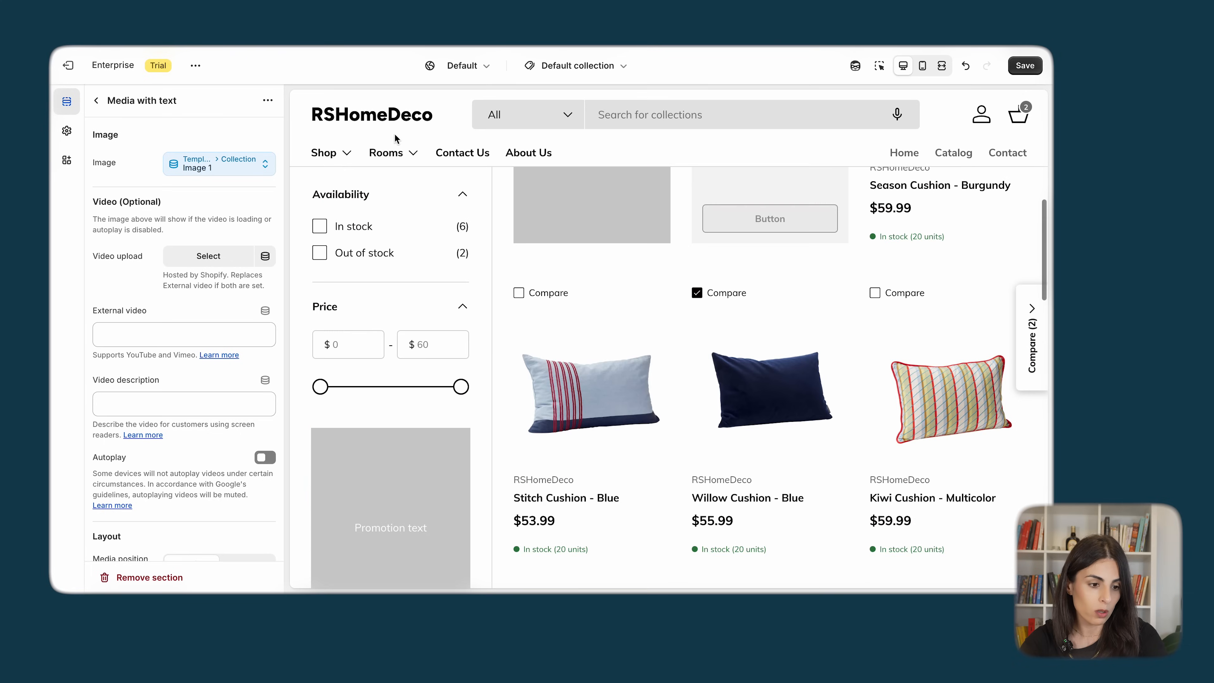
- Preview the Accessories collection through the store's product type navigation and view its Media with text image
{"action": "mouse_move", "coordinate": [345, 155]}
{"action": "mouse_move", "coordinate": [365, 245]}
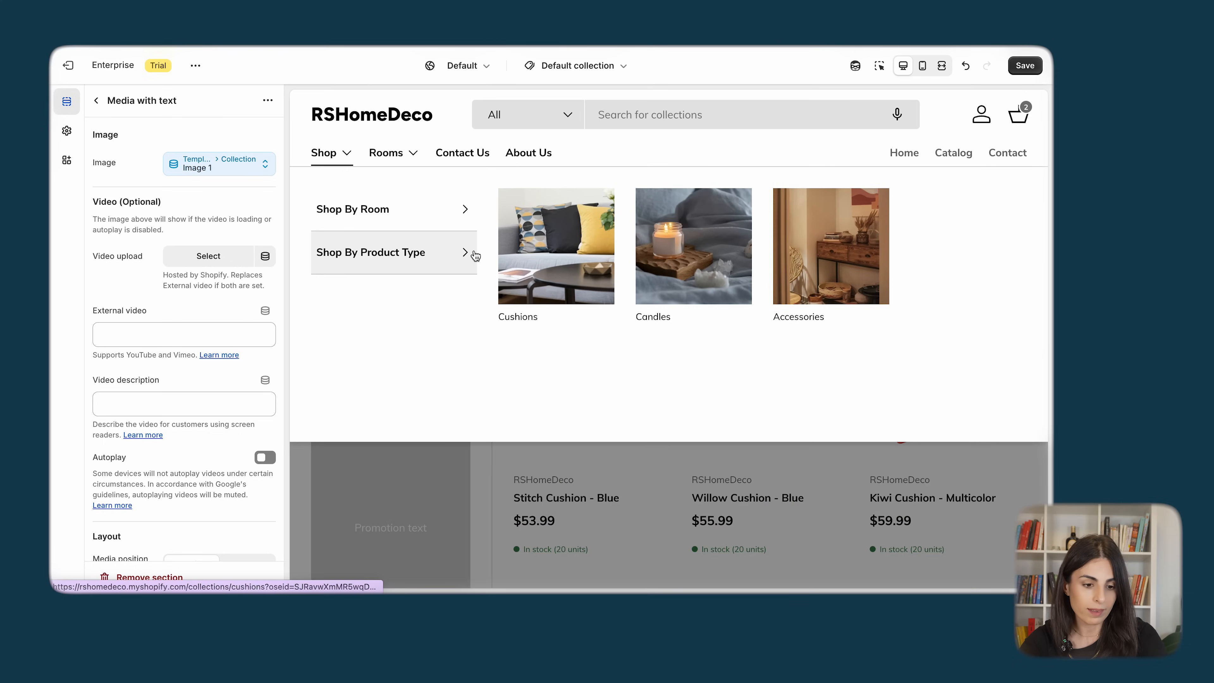
{"action": "left_click", "coordinate": [811, 274]}
{"action": "scroll", "coordinate": [619, 356], "scroll_direction": "down", "scroll_amount": 5}
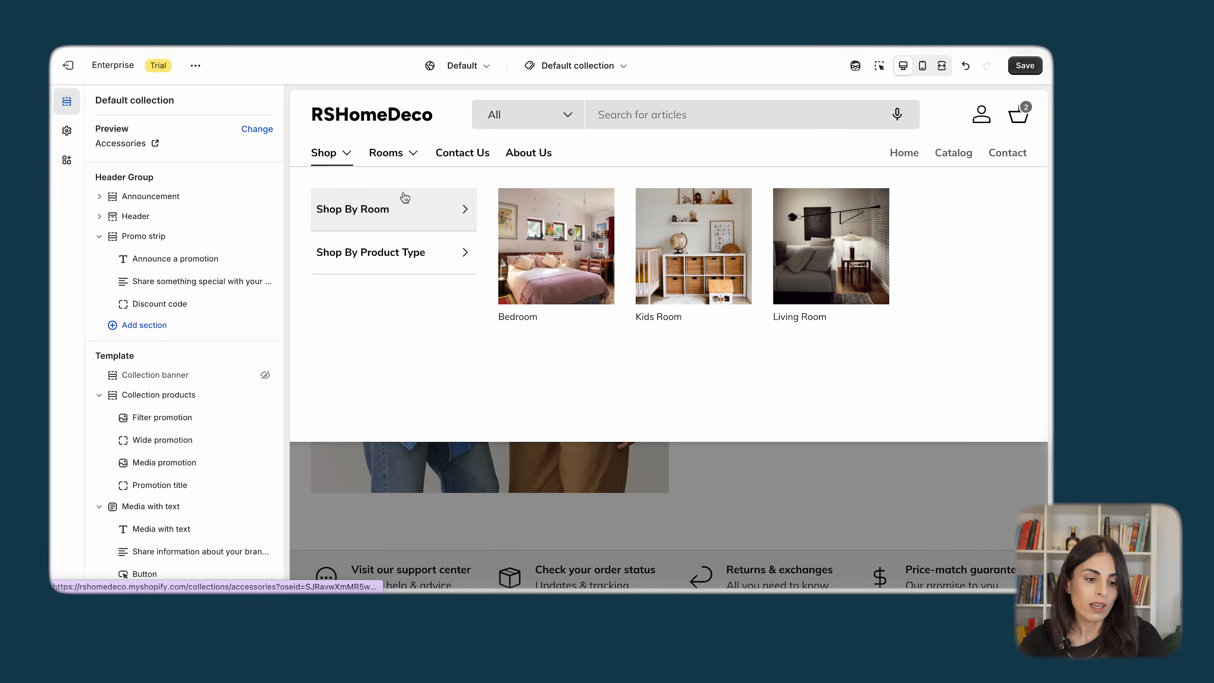
- Preview the Cushions collection through the store navigation to check its own Media with text image
{"action": "mouse_move", "coordinate": [390, 153]}
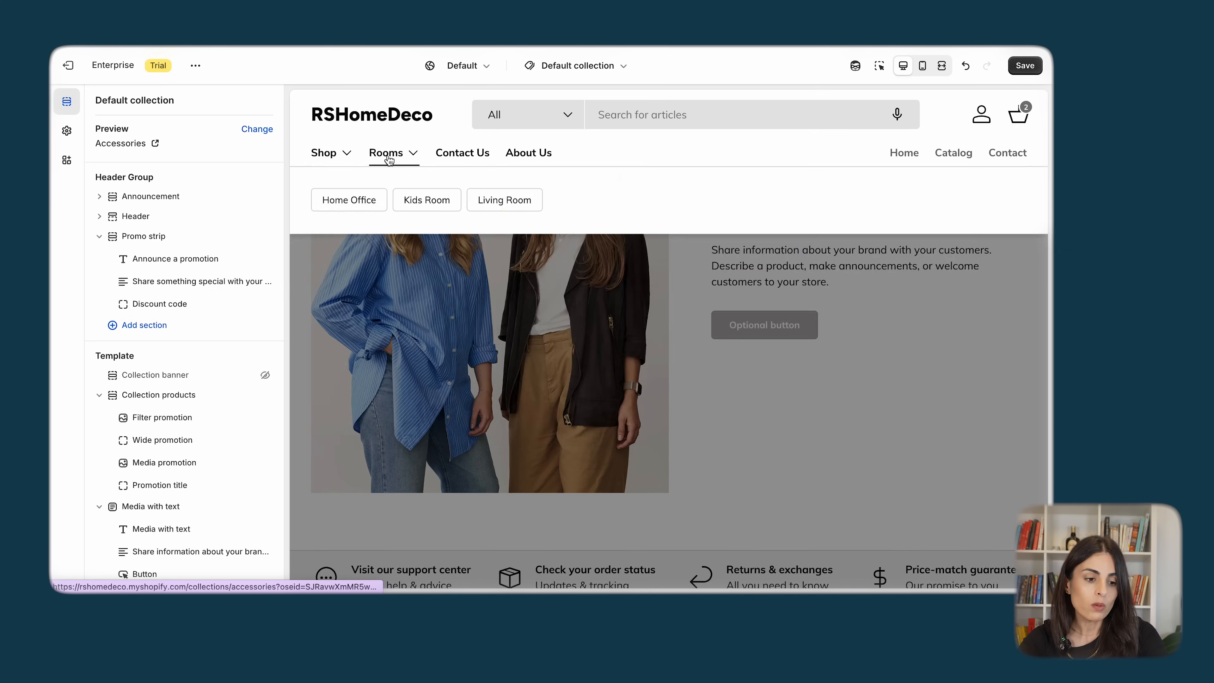
{"action": "mouse_move", "coordinate": [330, 153]}
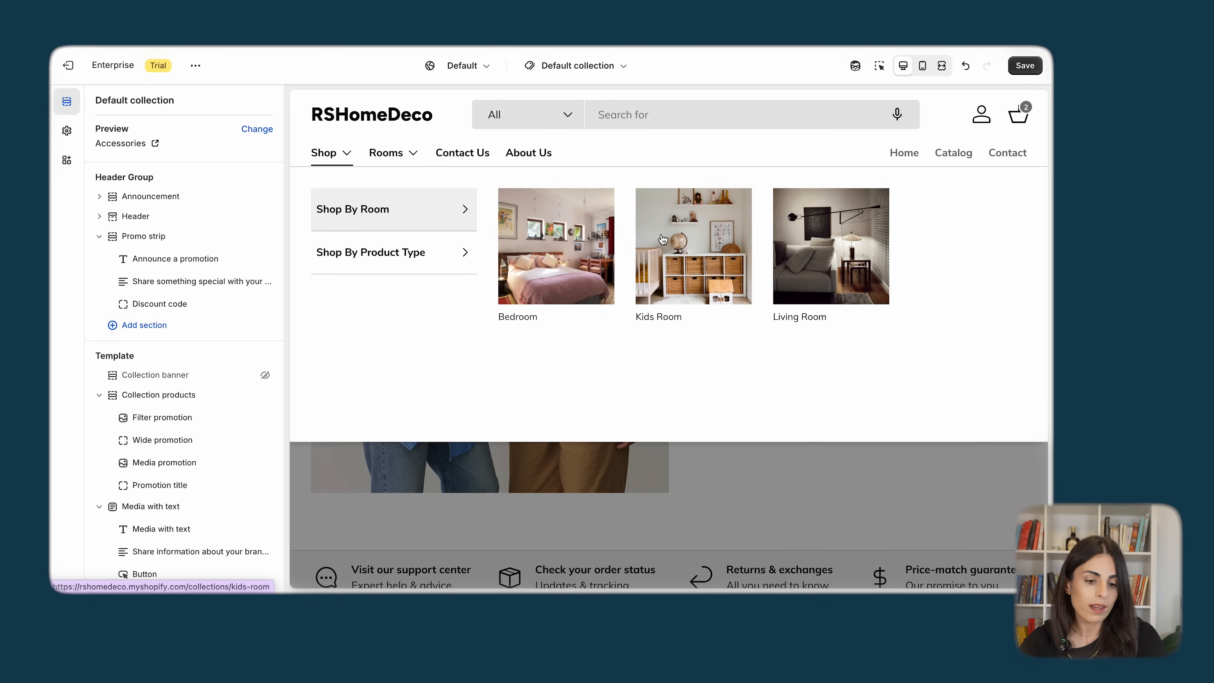
{"action": "mouse_move", "coordinate": [430, 253]}
{"action": "left_click", "coordinate": [546, 267]}
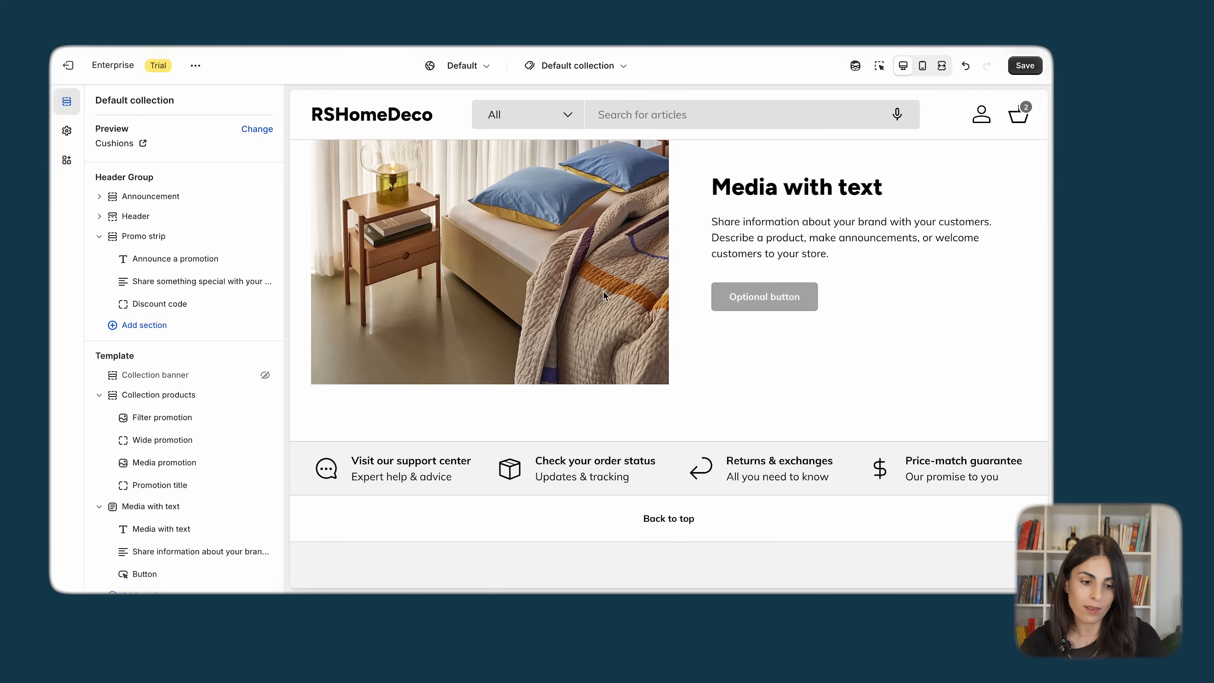
- Examine the dynamic source choices for the Media with text heading and text blocks, and the settings of the Media promotion block
{"action": "scroll", "coordinate": [176, 535], "scroll_direction": "down", "scroll_amount": 5}
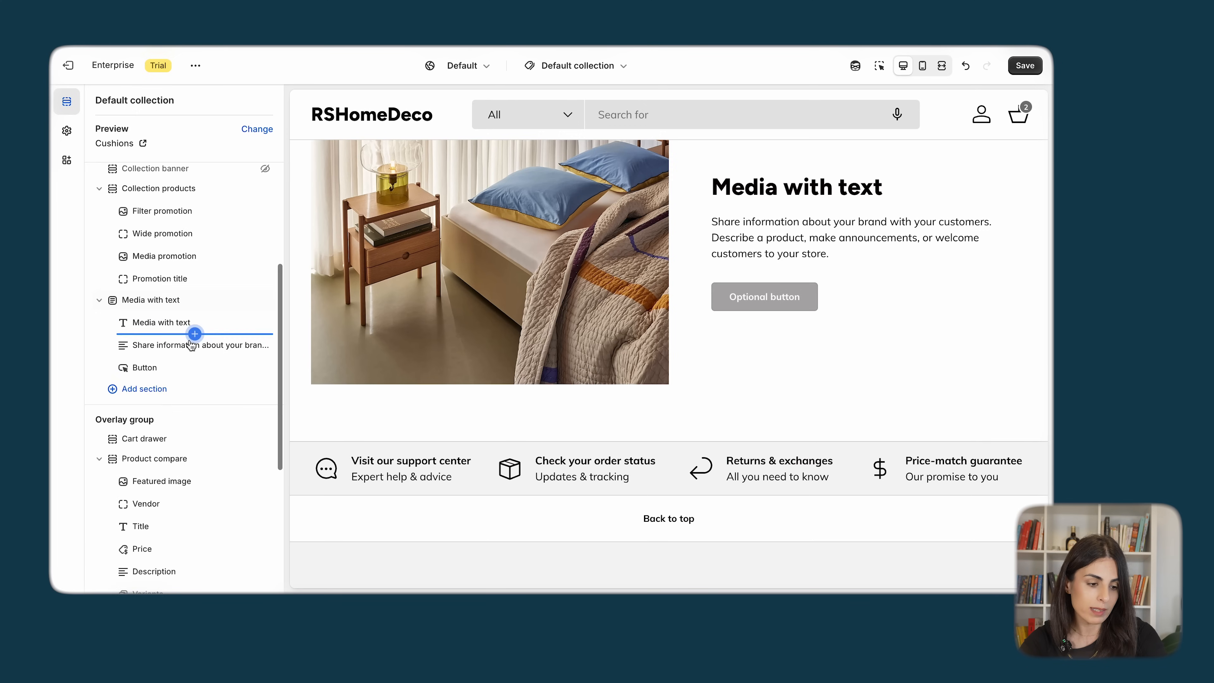
{"action": "left_click", "coordinate": [165, 328]}
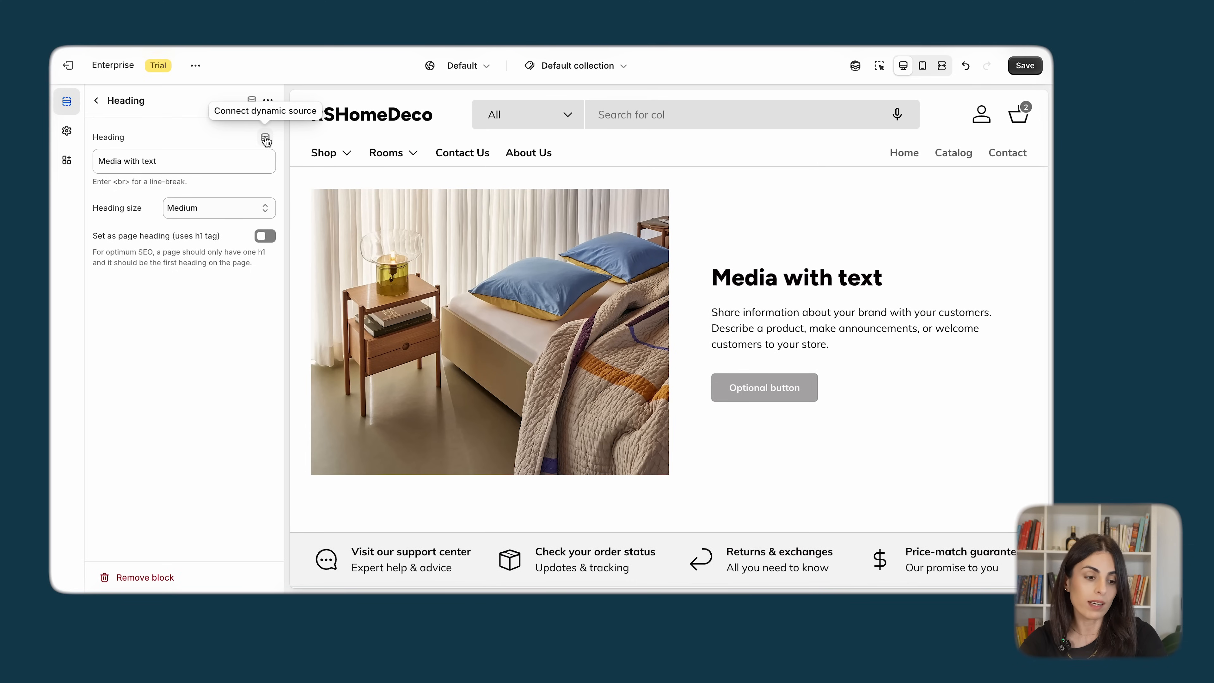
{"action": "left_click", "coordinate": [266, 139]}
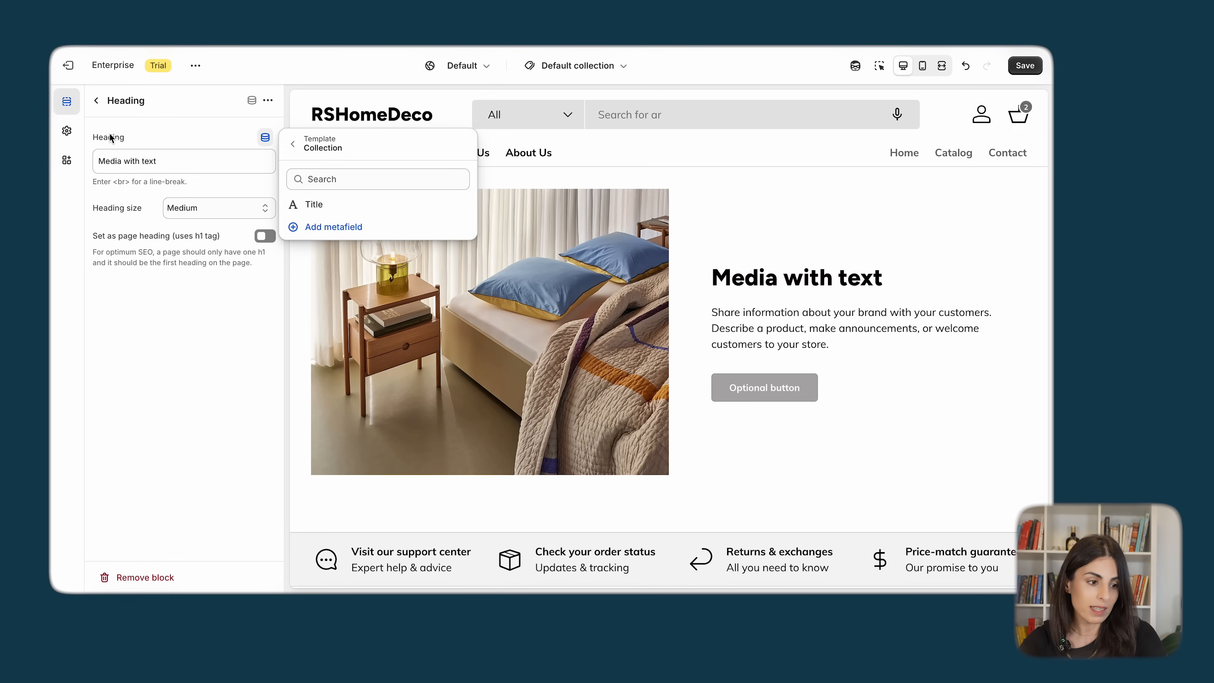
{"action": "left_click", "coordinate": [96, 100]}
{"action": "left_click", "coordinate": [165, 347]}
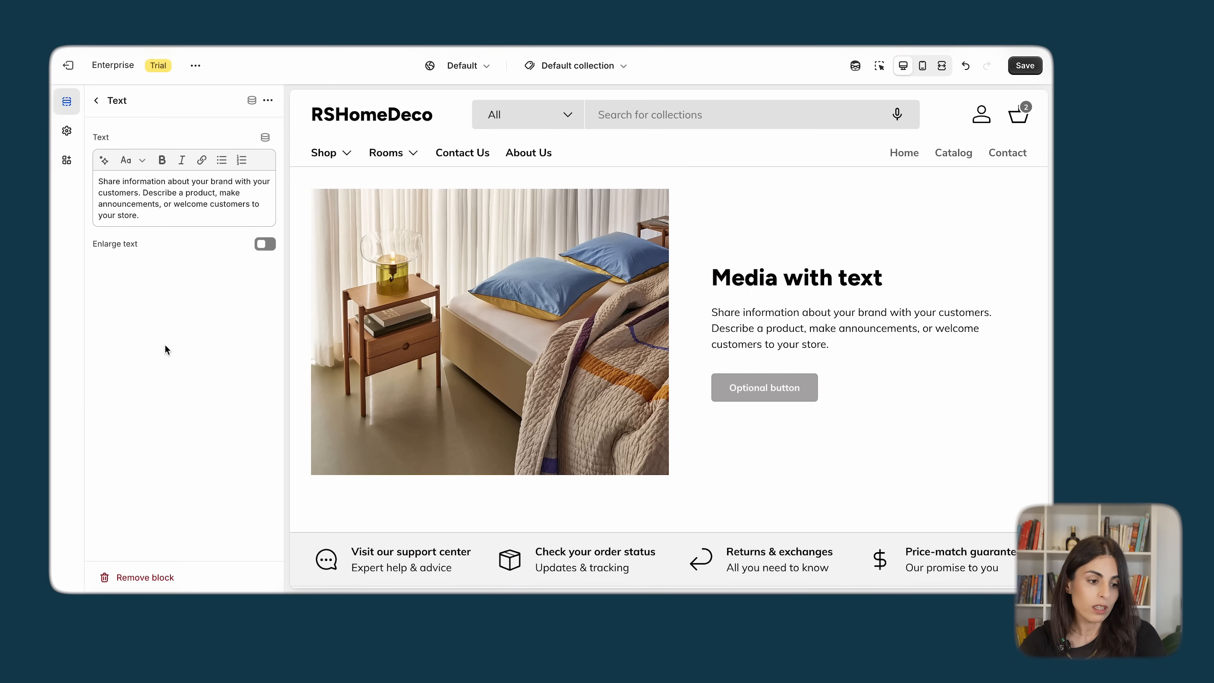
{"action": "left_click", "coordinate": [266, 138]}
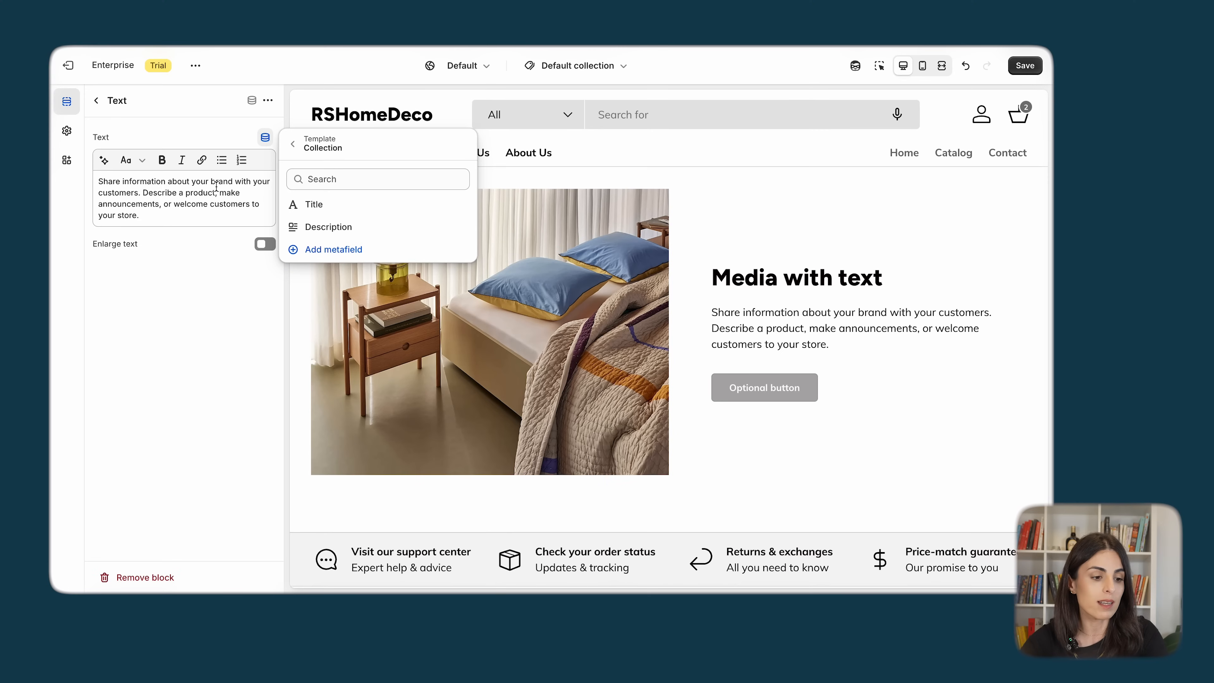
{"action": "left_click", "coordinate": [96, 100]}
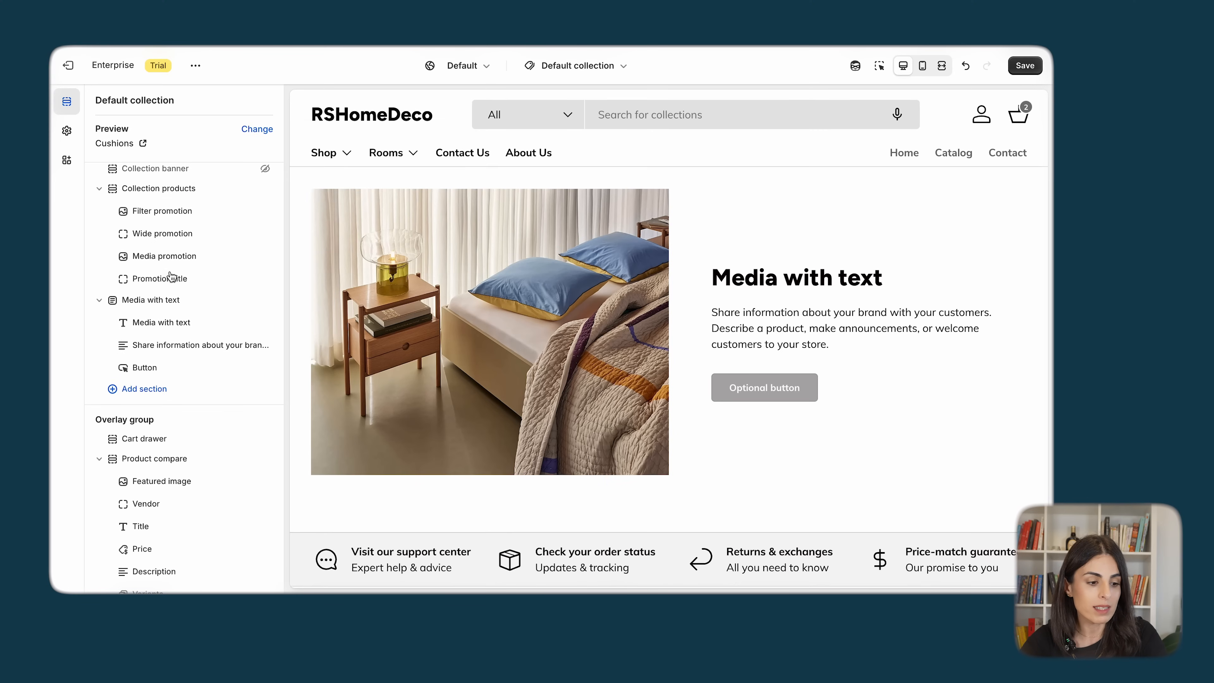
{"action": "left_click", "coordinate": [172, 256]}
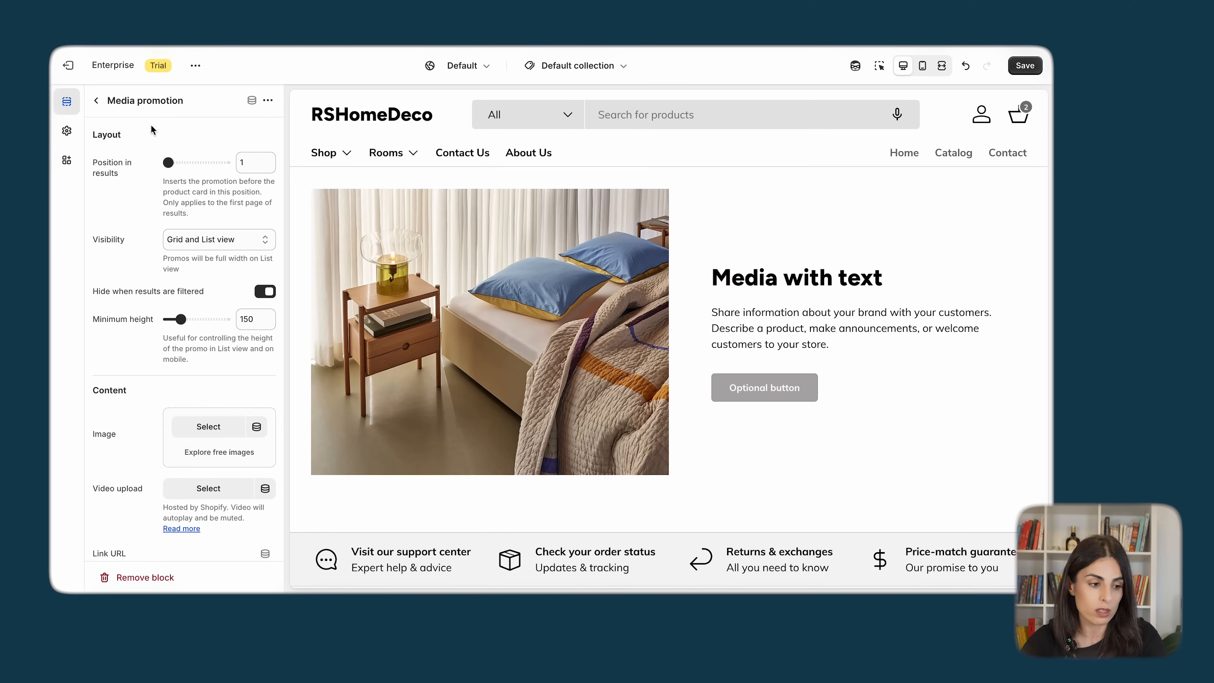
{"action": "left_click", "coordinate": [96, 100]}
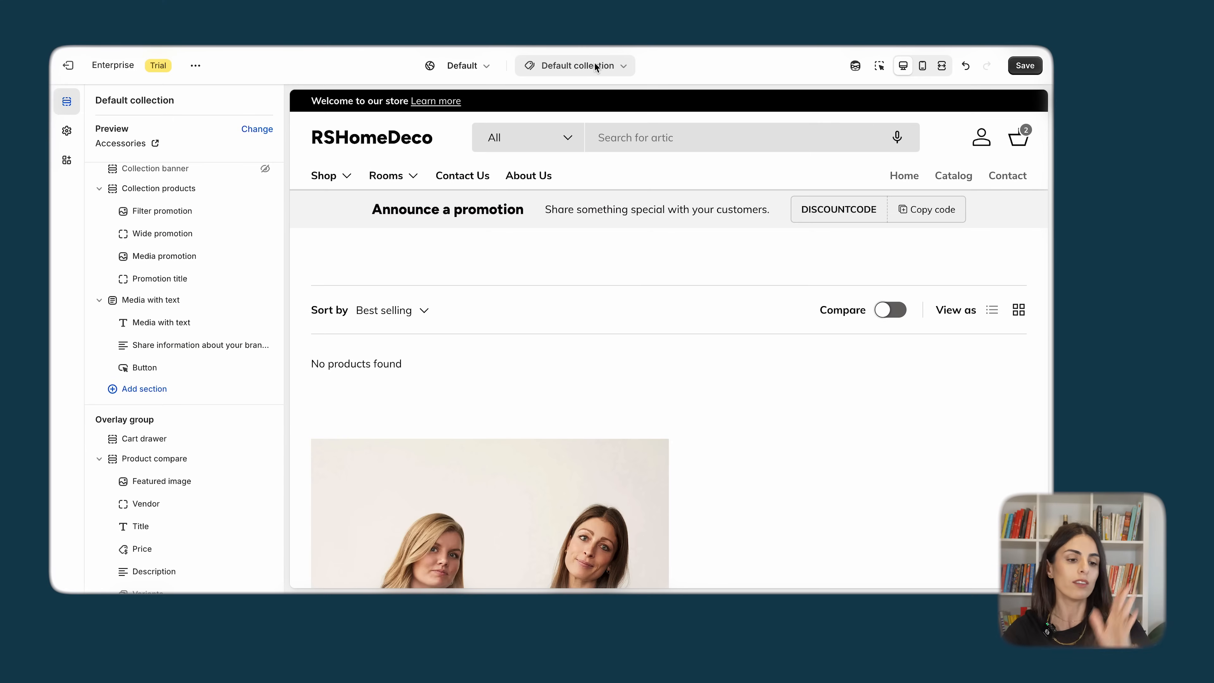
- Switch the editor to the Default product template and open the settings of its Product section
{"action": "left_click", "coordinate": [595, 67]}
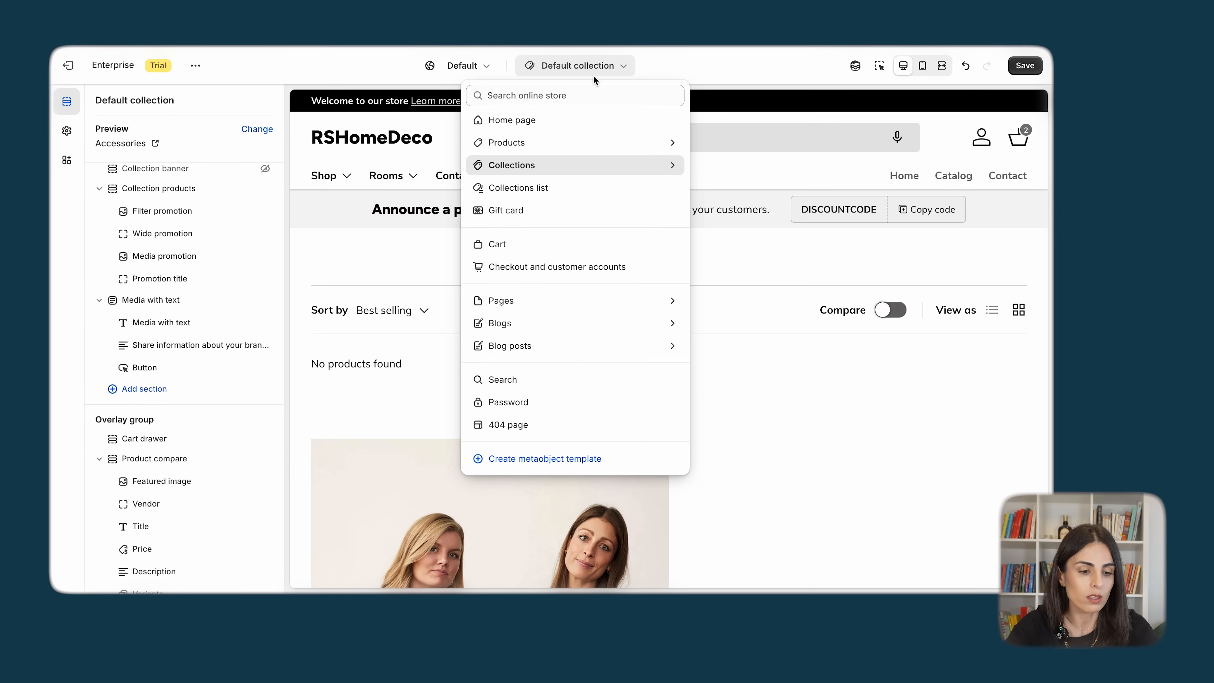
{"action": "left_click", "coordinate": [566, 143]}
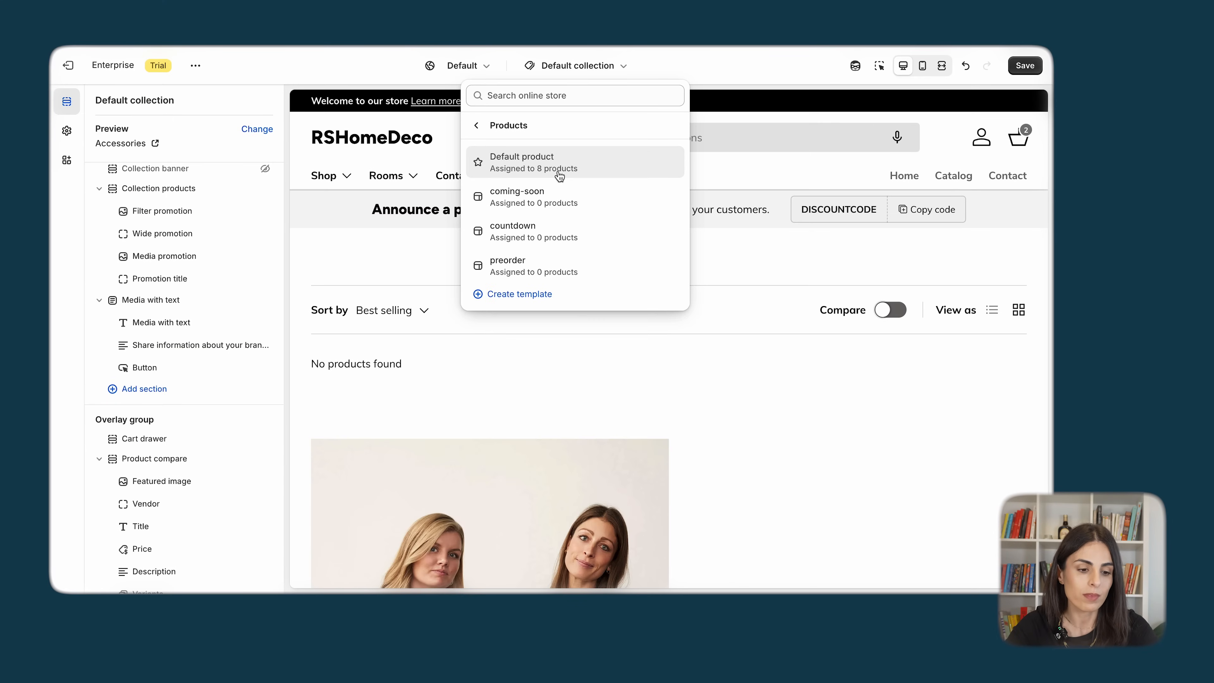
{"action": "left_click", "coordinate": [559, 174]}
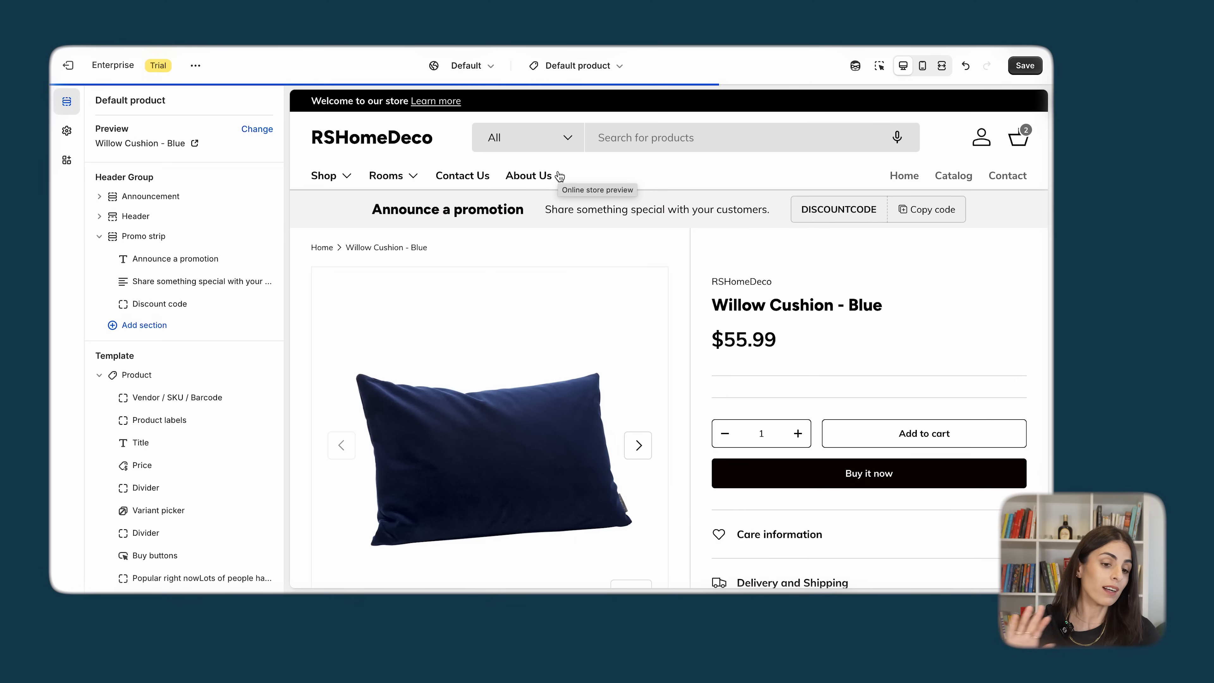
{"action": "left_click", "coordinate": [577, 67]}
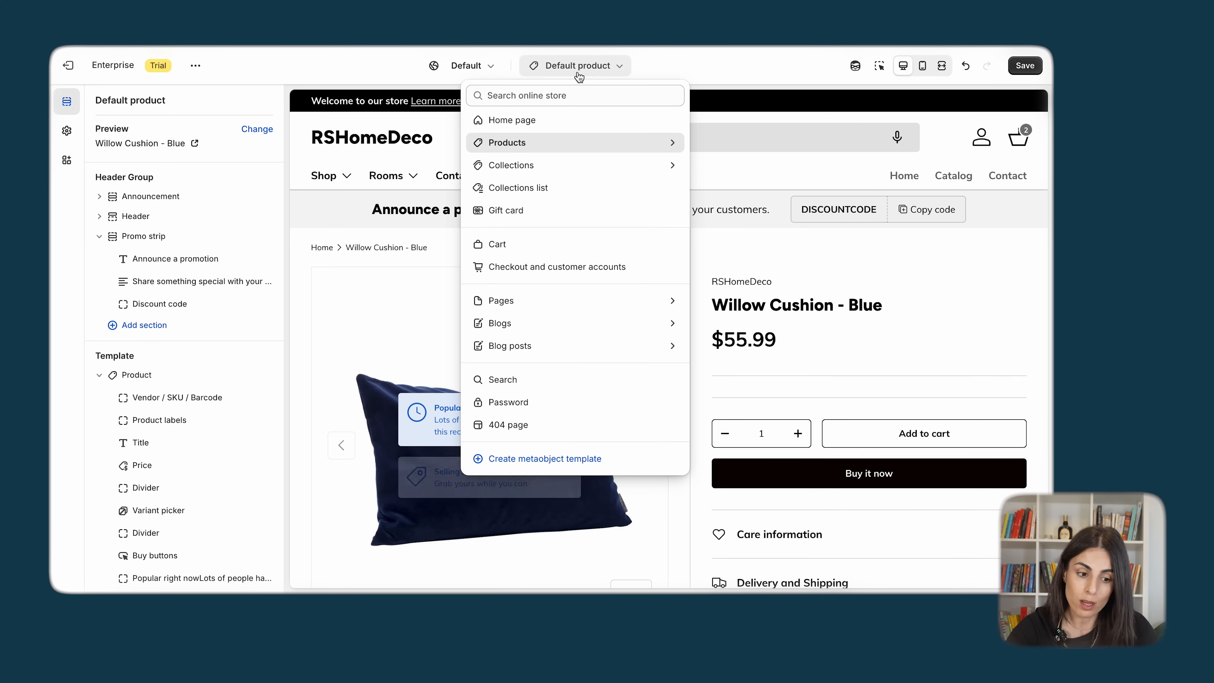
{"action": "left_click", "coordinate": [566, 143]}
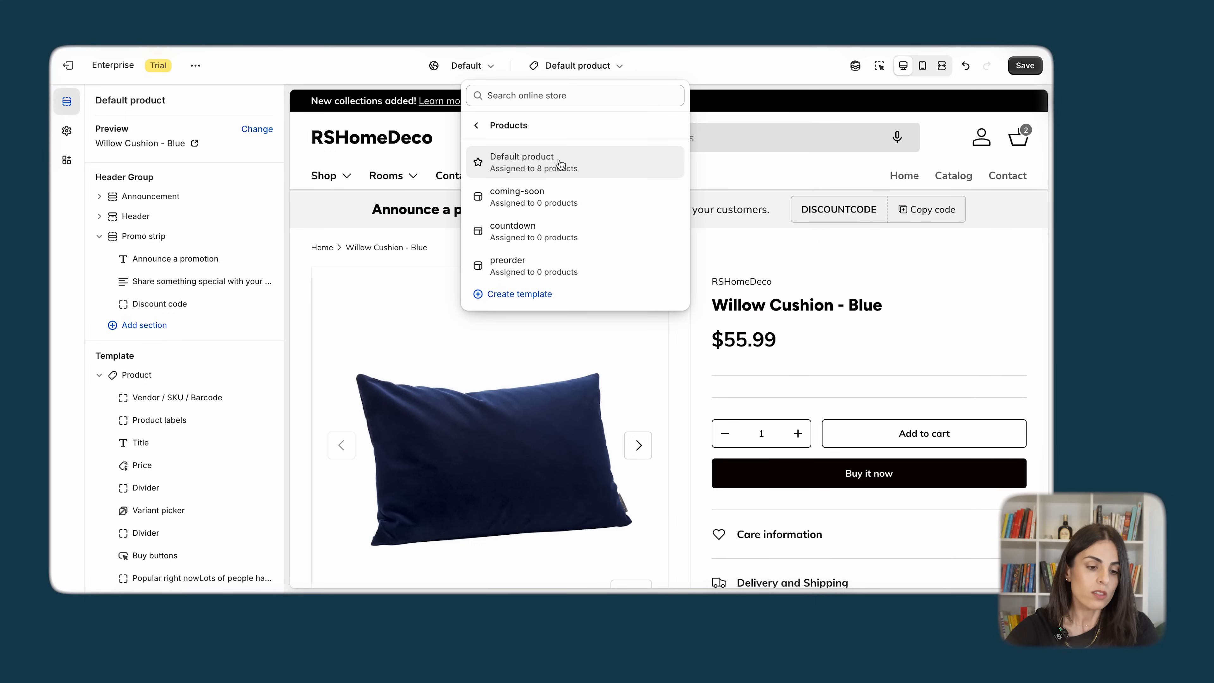
{"action": "left_click", "coordinate": [560, 163]}
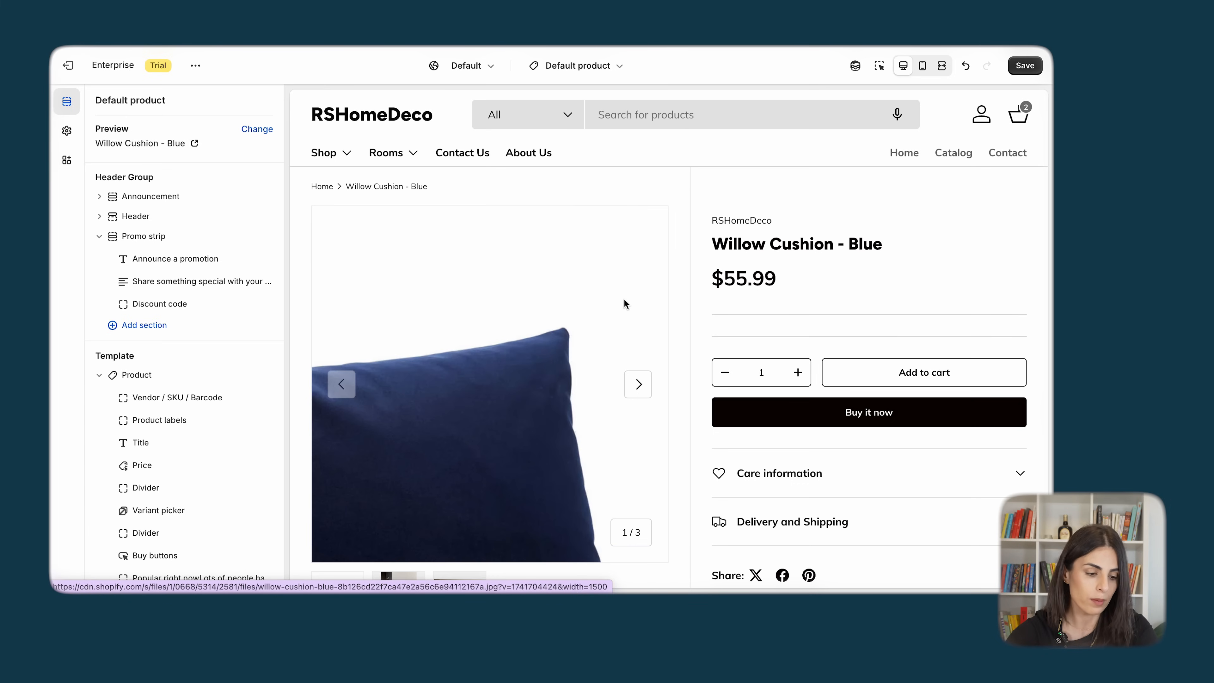
{"action": "left_click", "coordinate": [169, 380]}
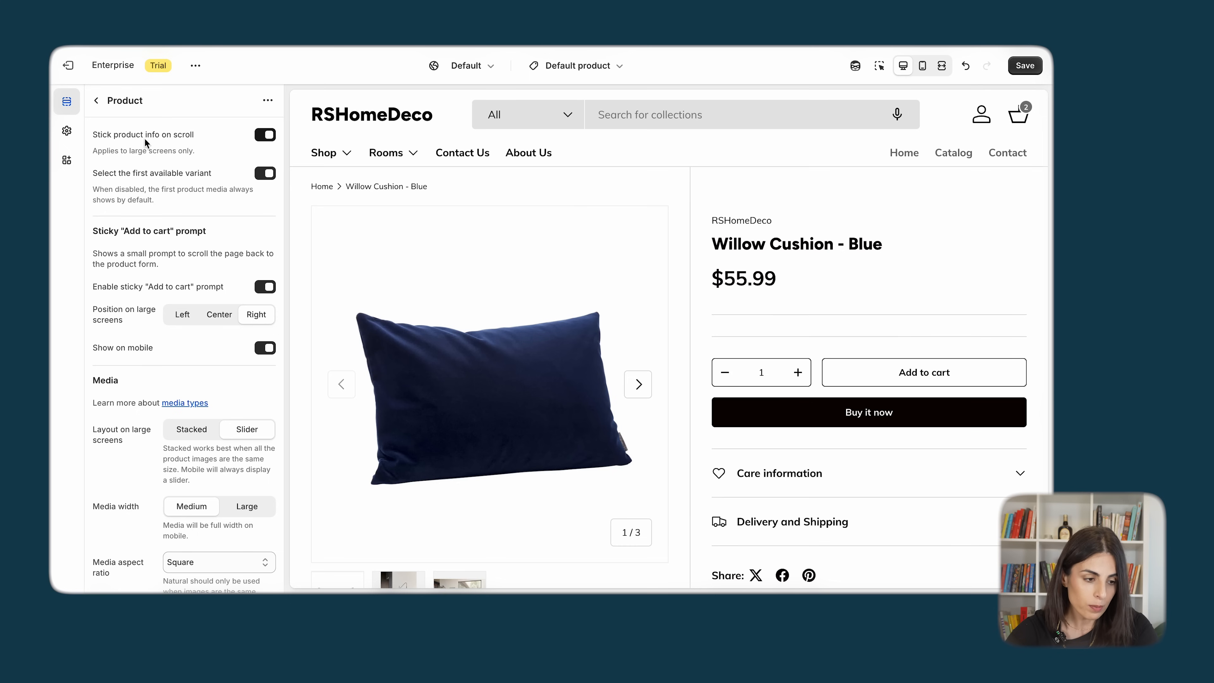
- Examine the product page preview and the Product section's sticky prompt and media settings
{"action": "scroll", "coordinate": [793, 379], "scroll_direction": "down", "scroll_amount": 3}
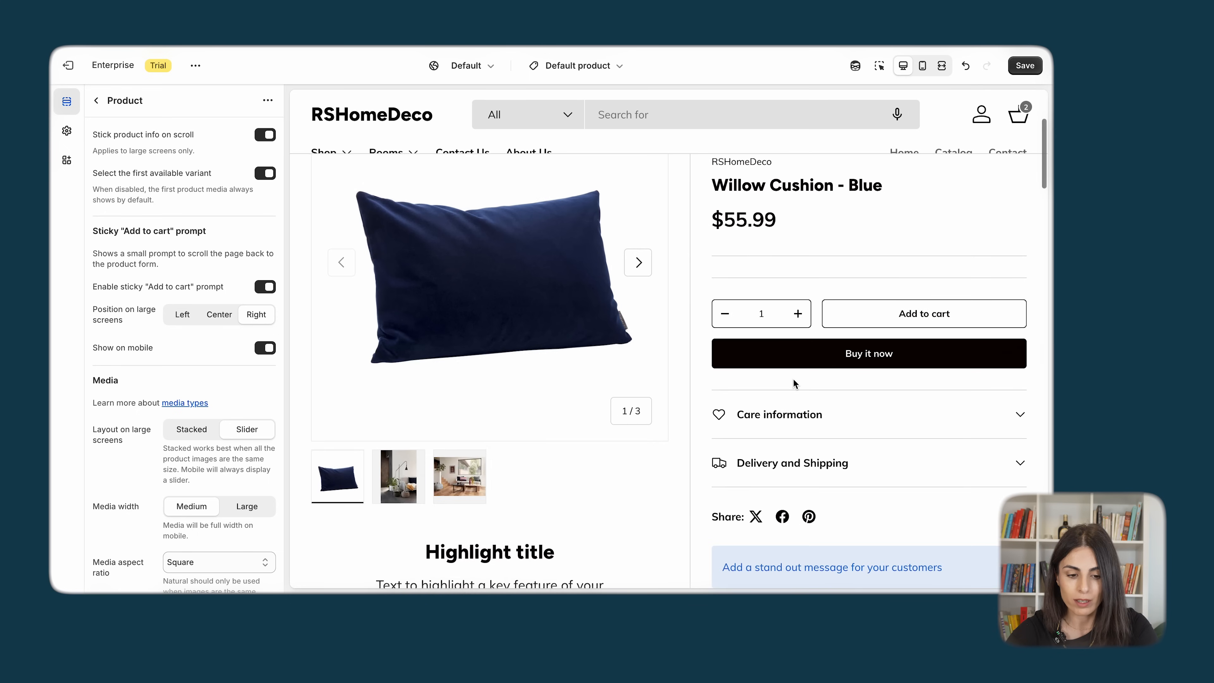
{"action": "scroll", "coordinate": [793, 379], "scroll_direction": "down", "scroll_amount": 4}
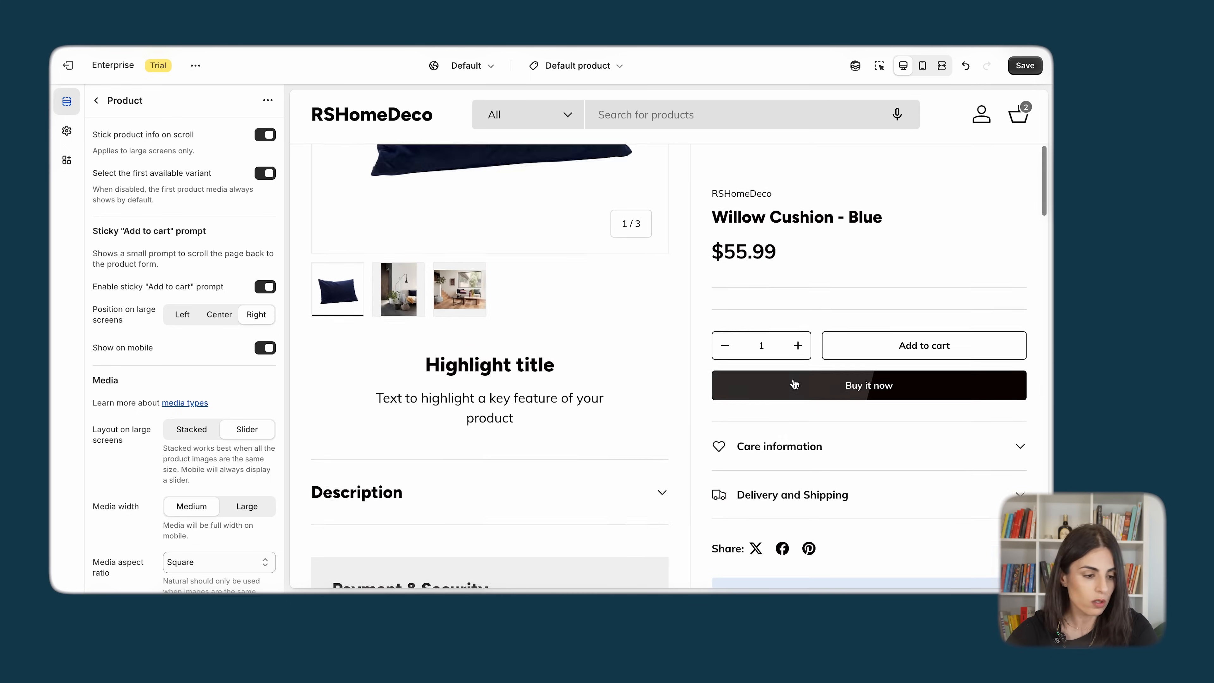
{"action": "scroll", "coordinate": [519, 259], "scroll_direction": "up", "scroll_amount": 10}
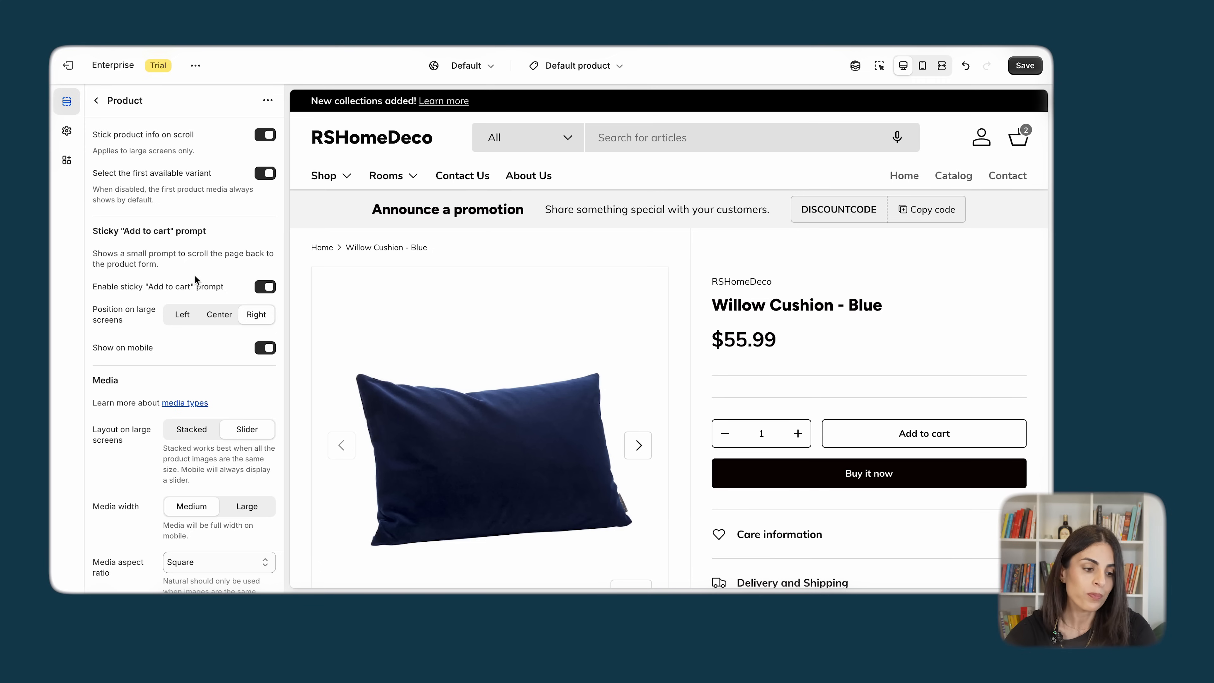
{"action": "scroll", "coordinate": [194, 275], "scroll_direction": "down", "scroll_amount": 2}
{"action": "scroll", "coordinate": [196, 280], "scroll_direction": "down", "scroll_amount": 2}
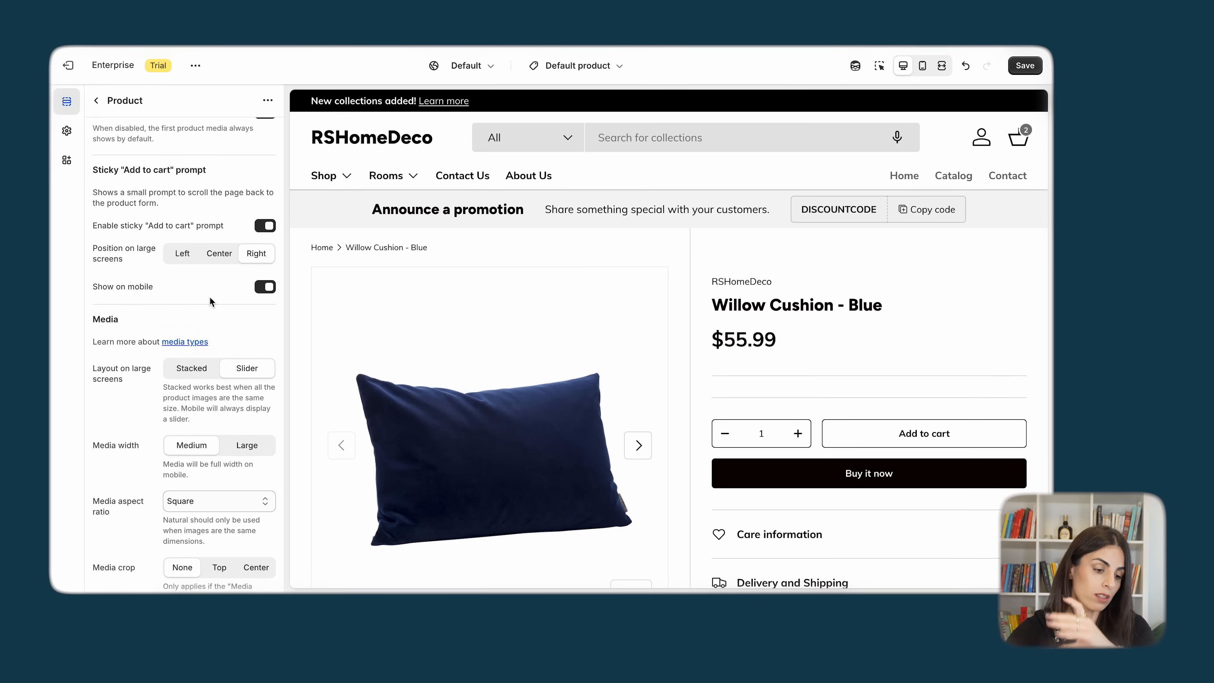
{"action": "scroll", "coordinate": [210, 300], "scroll_direction": "down", "scroll_amount": 3}
{"action": "scroll", "coordinate": [442, 407], "scroll_direction": "down", "scroll_amount": 5}
{"action": "scroll", "coordinate": [444, 409], "scroll_direction": "up", "scroll_amount": 4}
{"action": "scroll", "coordinate": [444, 409], "scroll_direction": "up", "scroll_amount": 2}
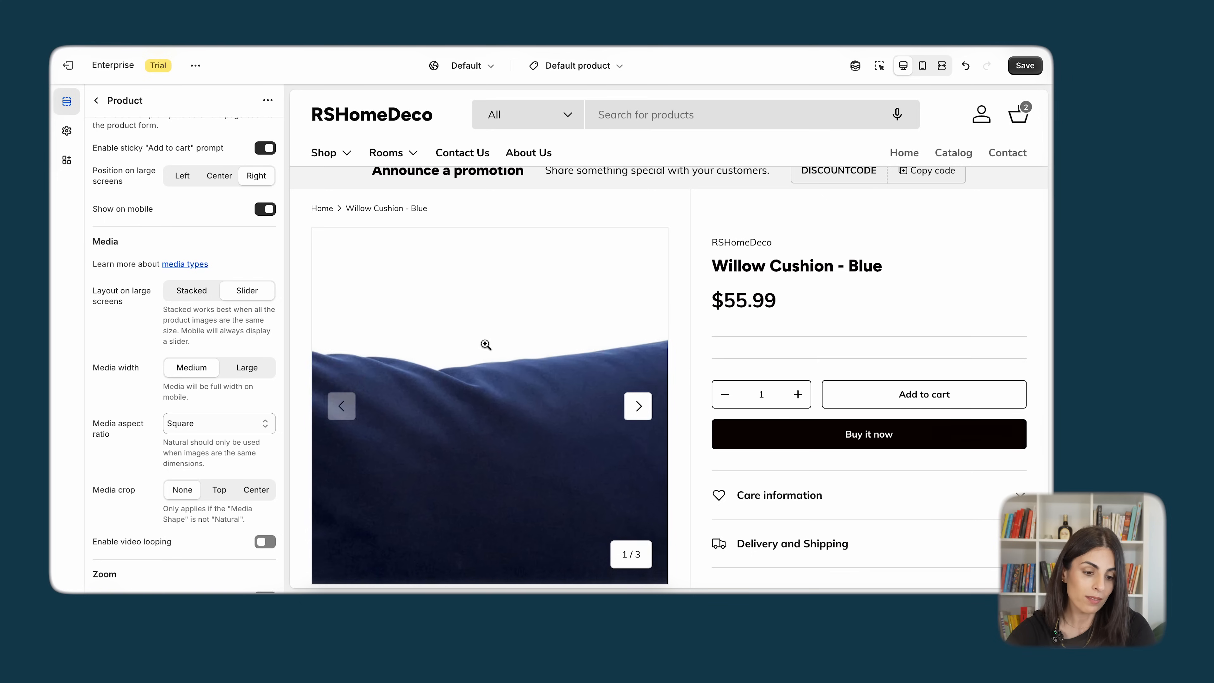
- Try the Stacked media layout on large screens, comparing the Natural and Square media aspect ratios
{"action": "left_click", "coordinate": [203, 297]}
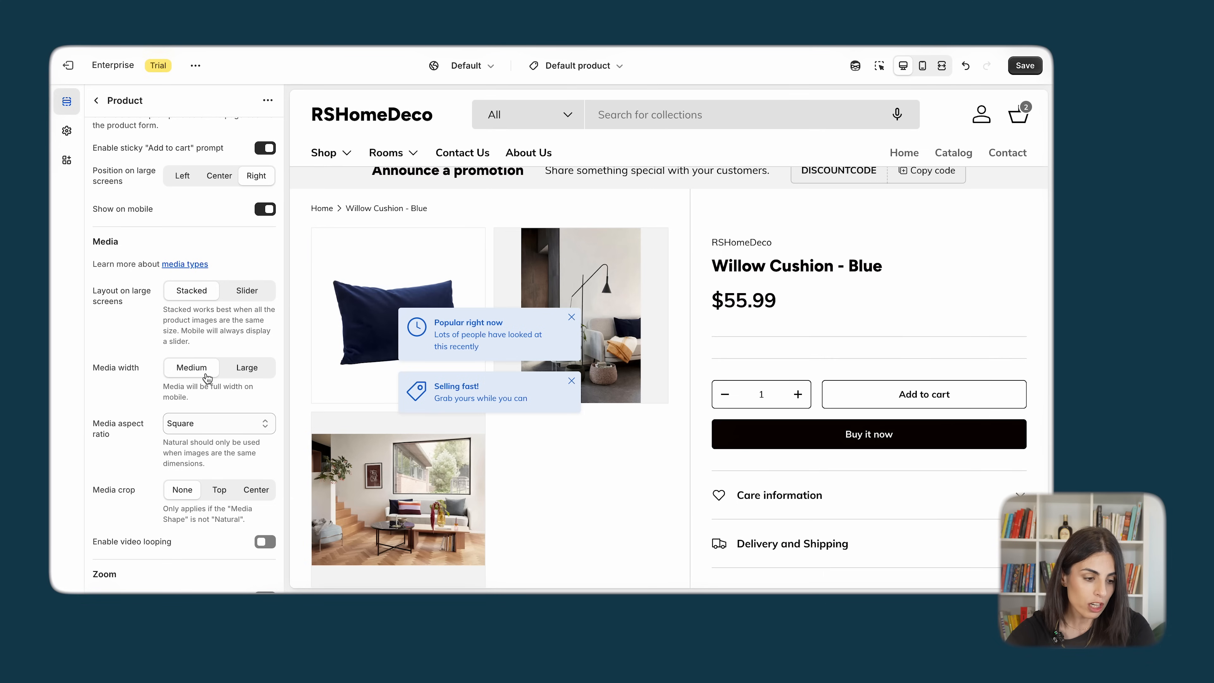
{"action": "left_click", "coordinate": [206, 433]}
{"action": "left_click", "coordinate": [215, 379]}
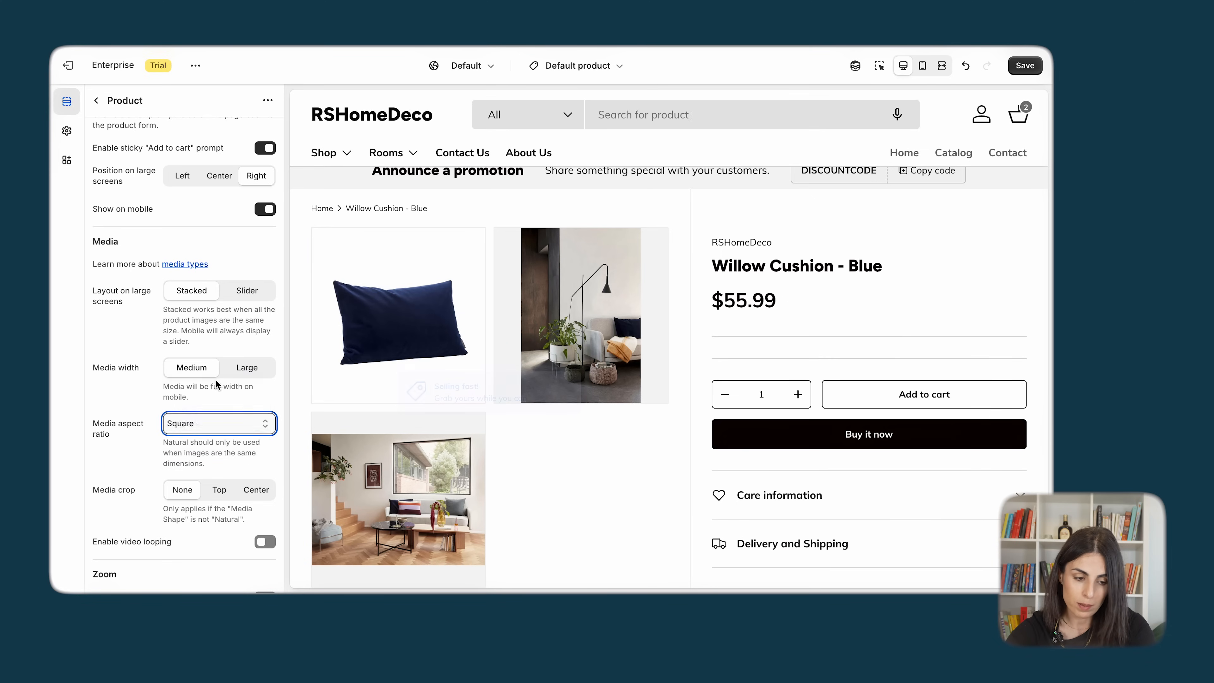
{"action": "left_click", "coordinate": [215, 423]}
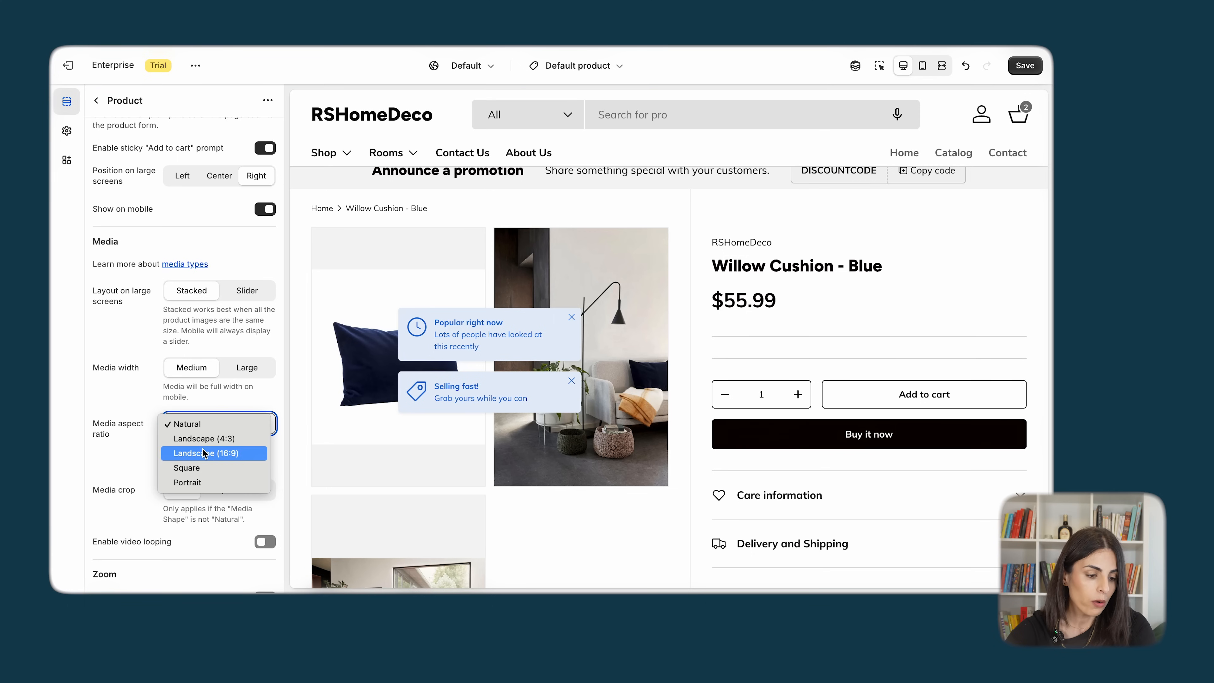
{"action": "left_click", "coordinate": [200, 469]}
- Set the Product section's media crop to Center and disable zoom for the product media
{"action": "scroll", "coordinate": [215, 492], "scroll_direction": "down", "scroll_amount": 3}
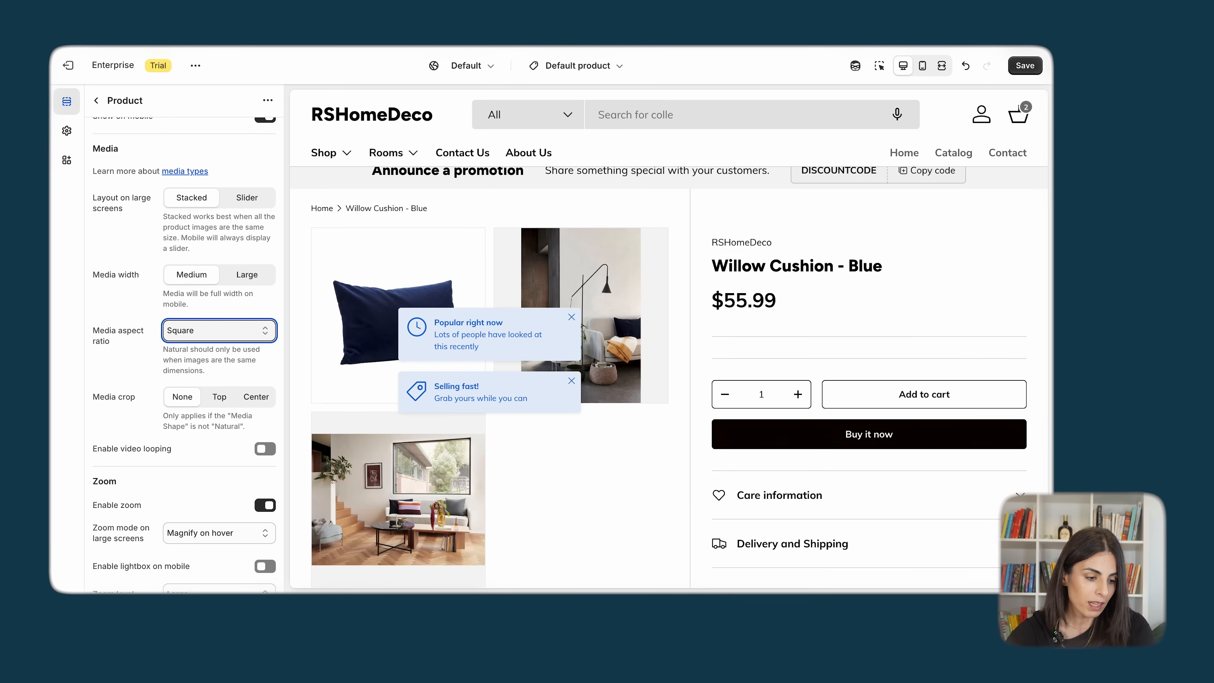
{"action": "left_click", "coordinate": [219, 398]}
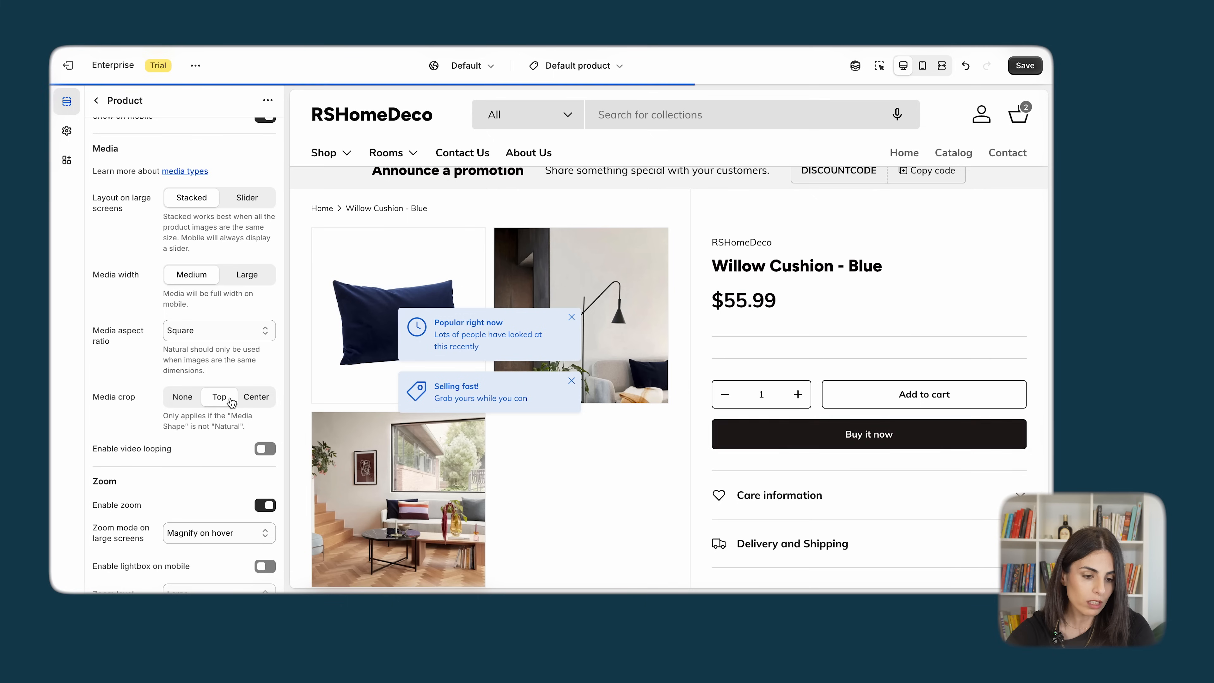
{"action": "left_click", "coordinate": [250, 403]}
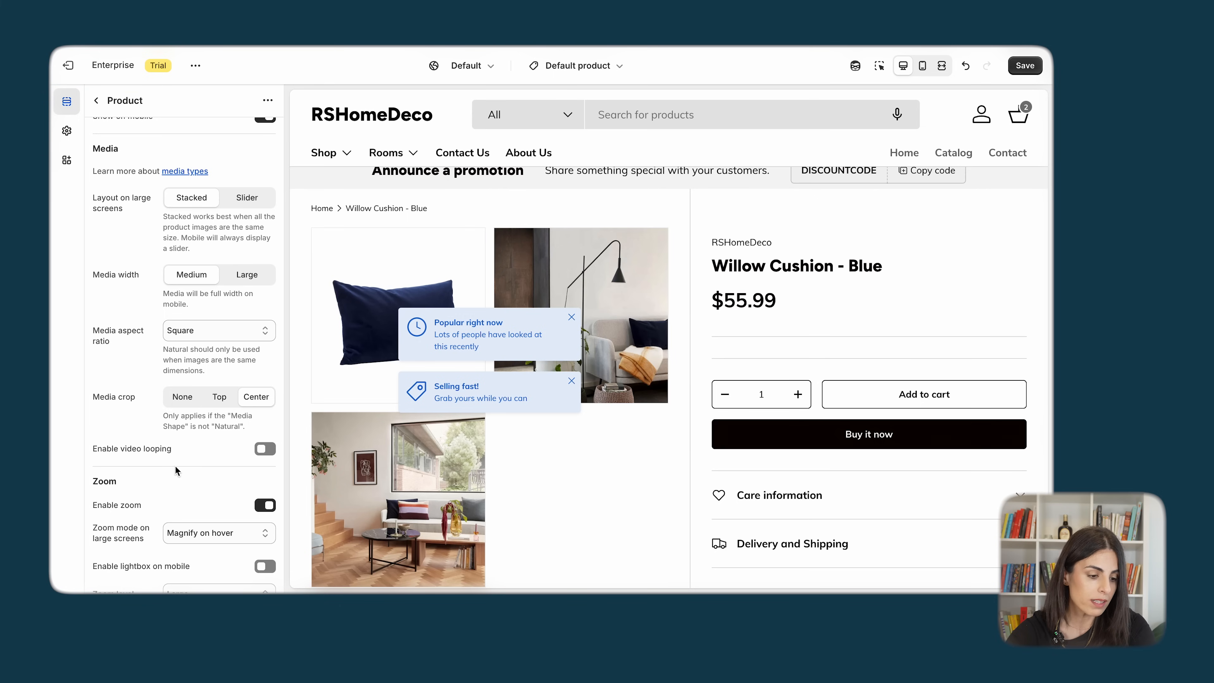
{"action": "scroll", "coordinate": [204, 458], "scroll_direction": "down", "scroll_amount": 4}
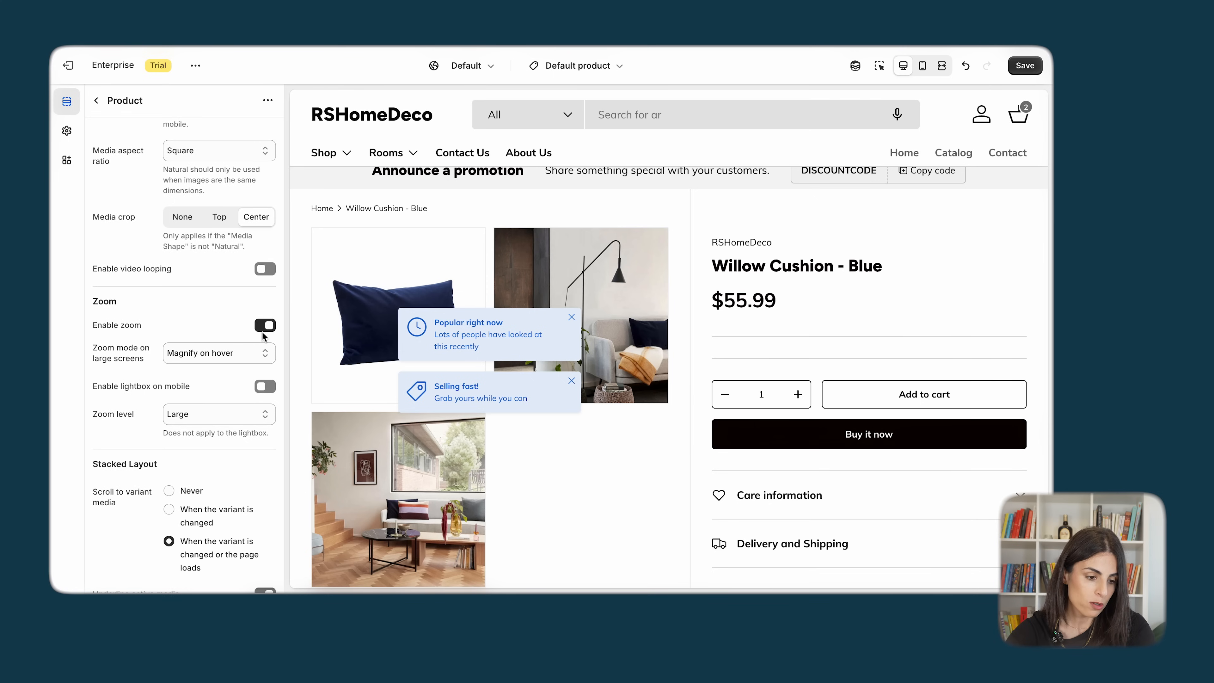
{"action": "left_click", "coordinate": [266, 328]}
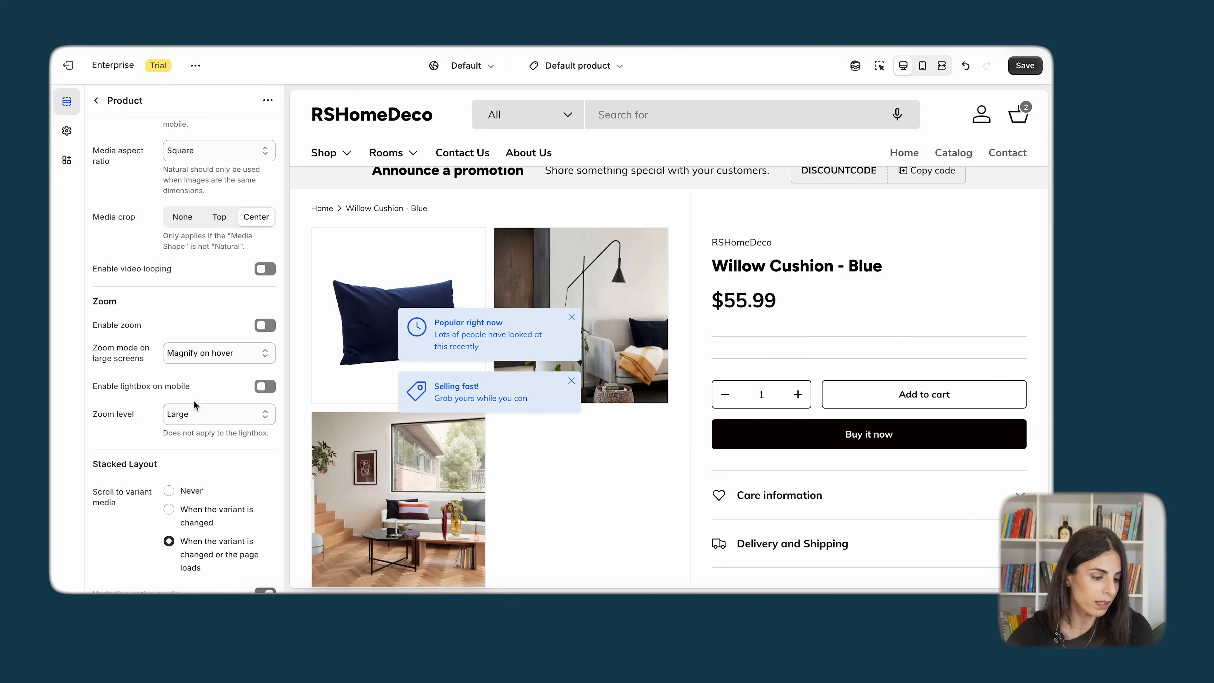
- Set the large-screen media layout to Slider and review the stacked, slider, thumbnail, color and variant image settings of the Product section
{"action": "scroll", "coordinate": [193, 405], "scroll_direction": "down", "scroll_amount": 2}
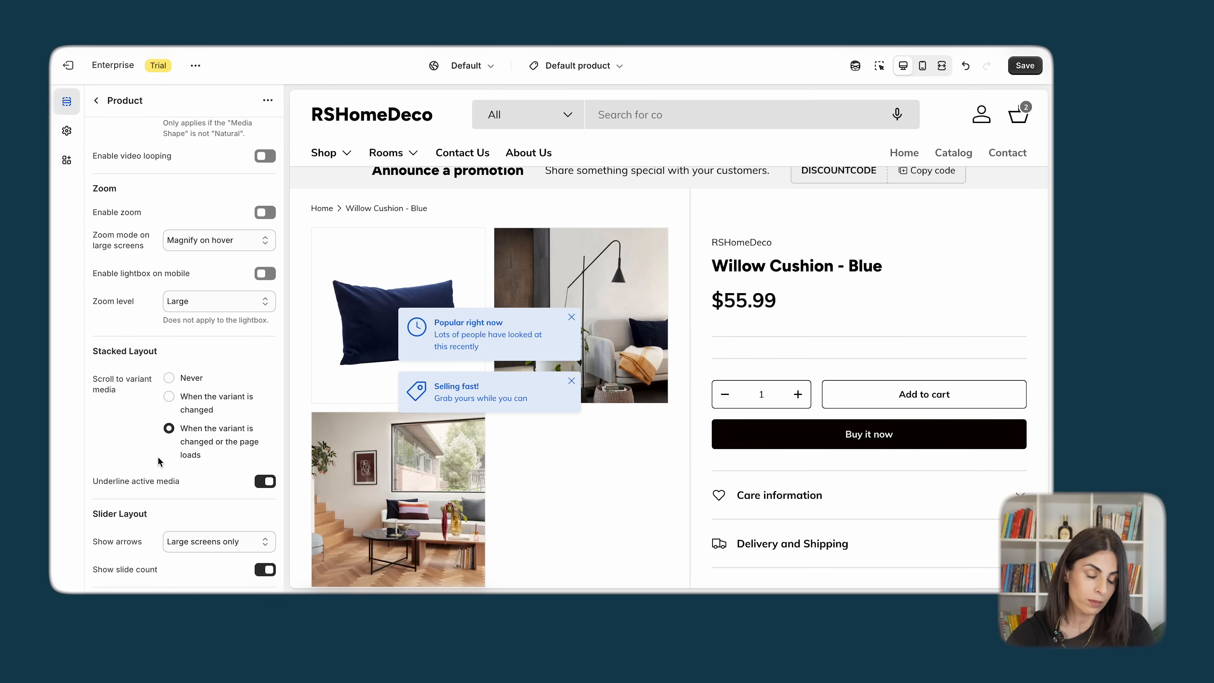
{"action": "scroll", "coordinate": [158, 461], "scroll_direction": "down", "scroll_amount": 3}
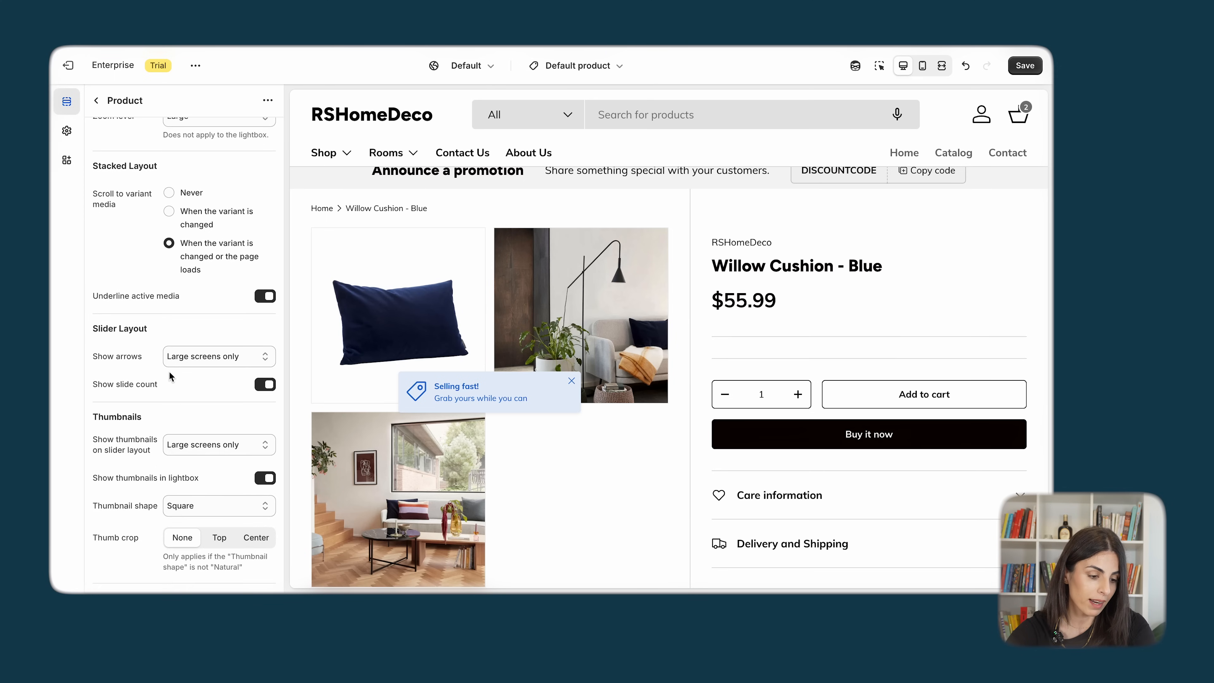
{"action": "scroll", "coordinate": [162, 373], "scroll_direction": "down", "scroll_amount": 4}
{"action": "scroll", "coordinate": [175, 371], "scroll_direction": "up", "scroll_amount": 10}
{"action": "left_click", "coordinate": [257, 309]}
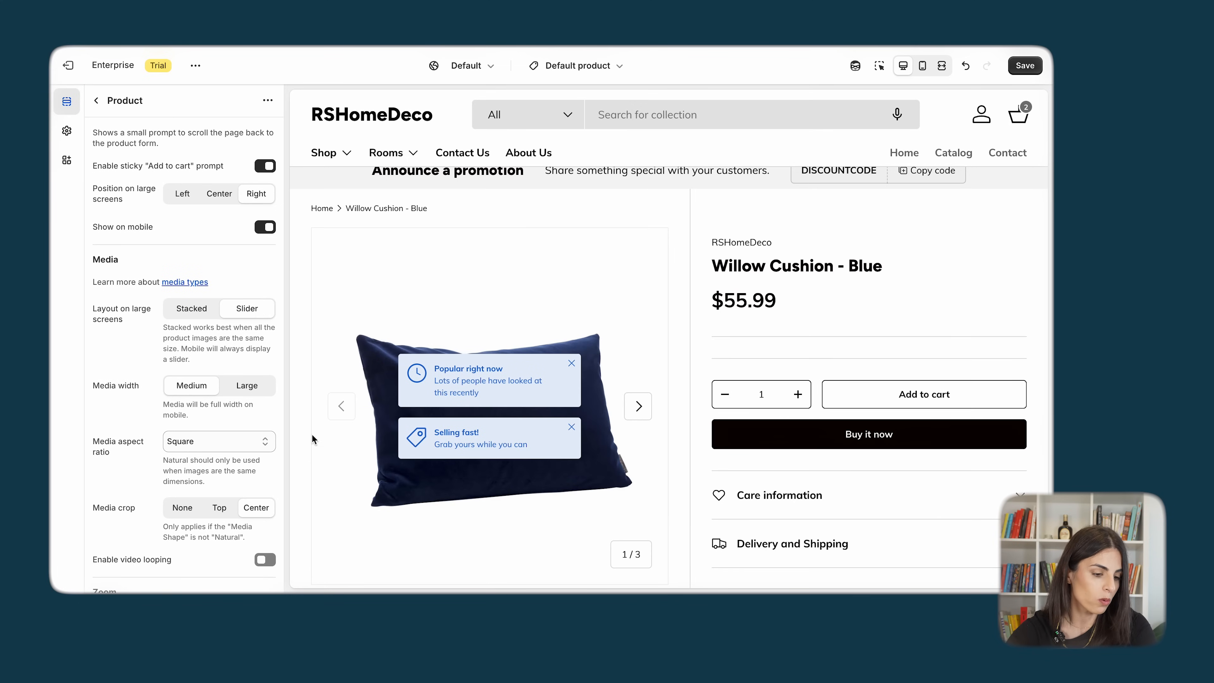
{"action": "scroll", "coordinate": [183, 468], "scroll_direction": "down", "scroll_amount": 10}
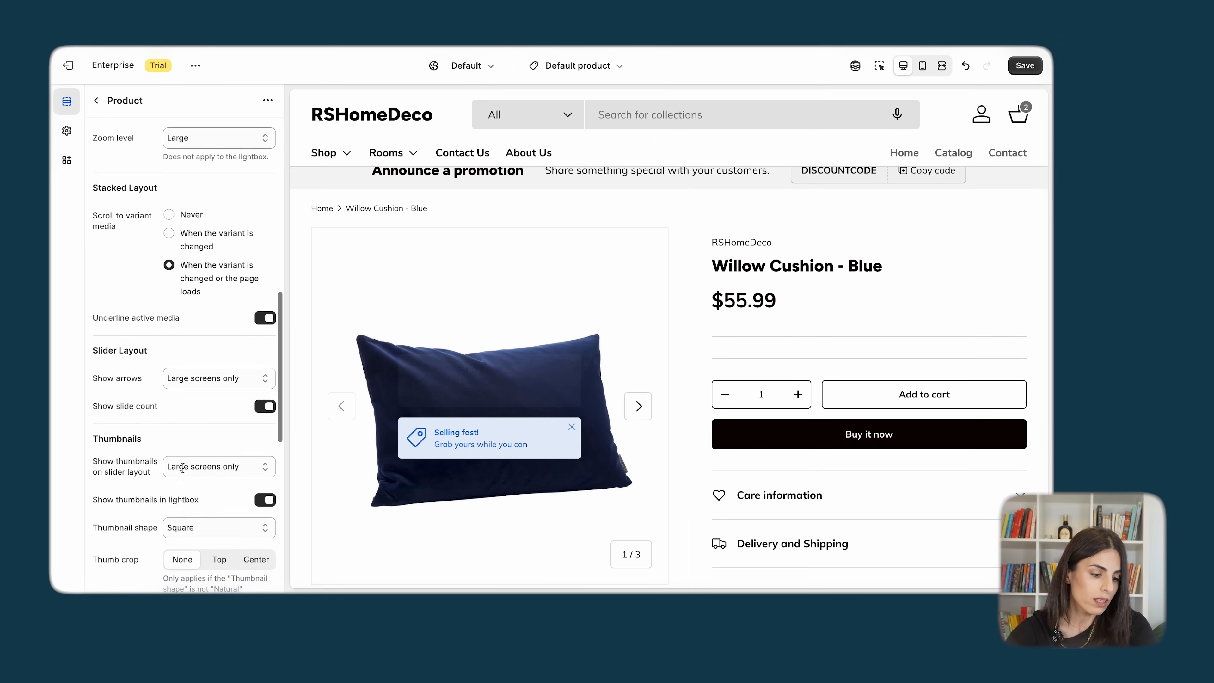
{"action": "scroll", "coordinate": [183, 468], "scroll_direction": "down", "scroll_amount": 6}
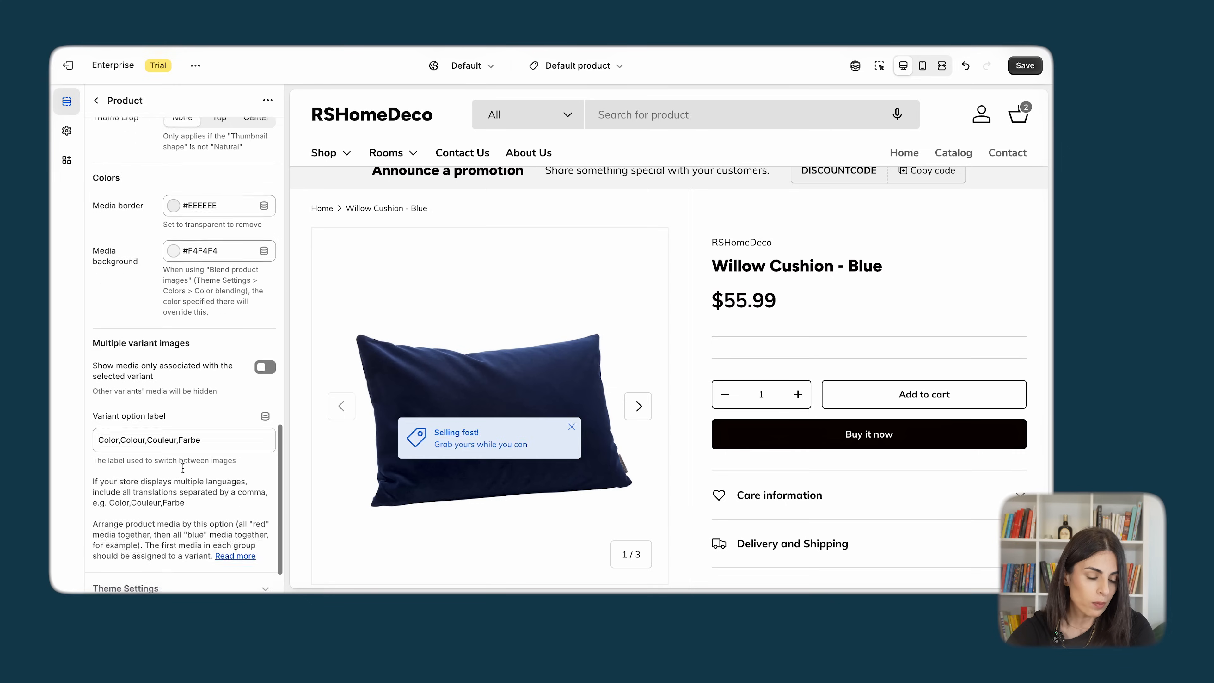
{"action": "scroll", "coordinate": [183, 468], "scroll_direction": "down", "scroll_amount": 2}
{"action": "left_click", "coordinate": [96, 100]}
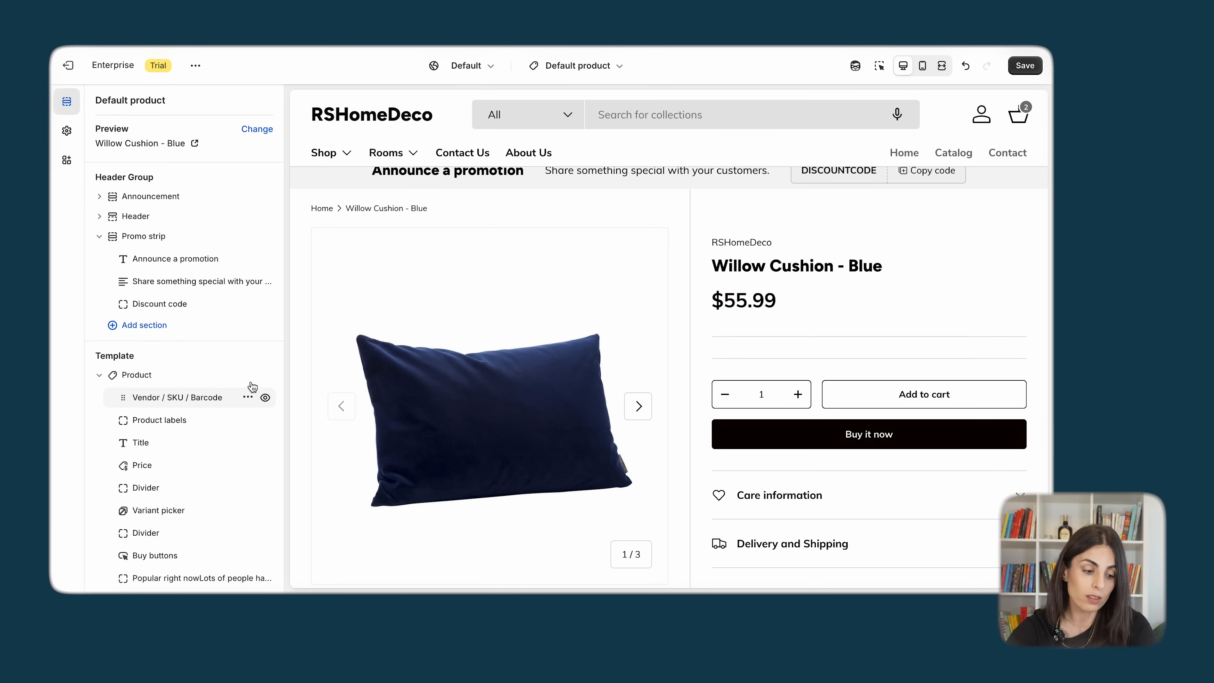
- Hide the Vendor / SKU / Barcode block in the Product section and check the Product labels block's settings
{"action": "left_click", "coordinate": [265, 399]}
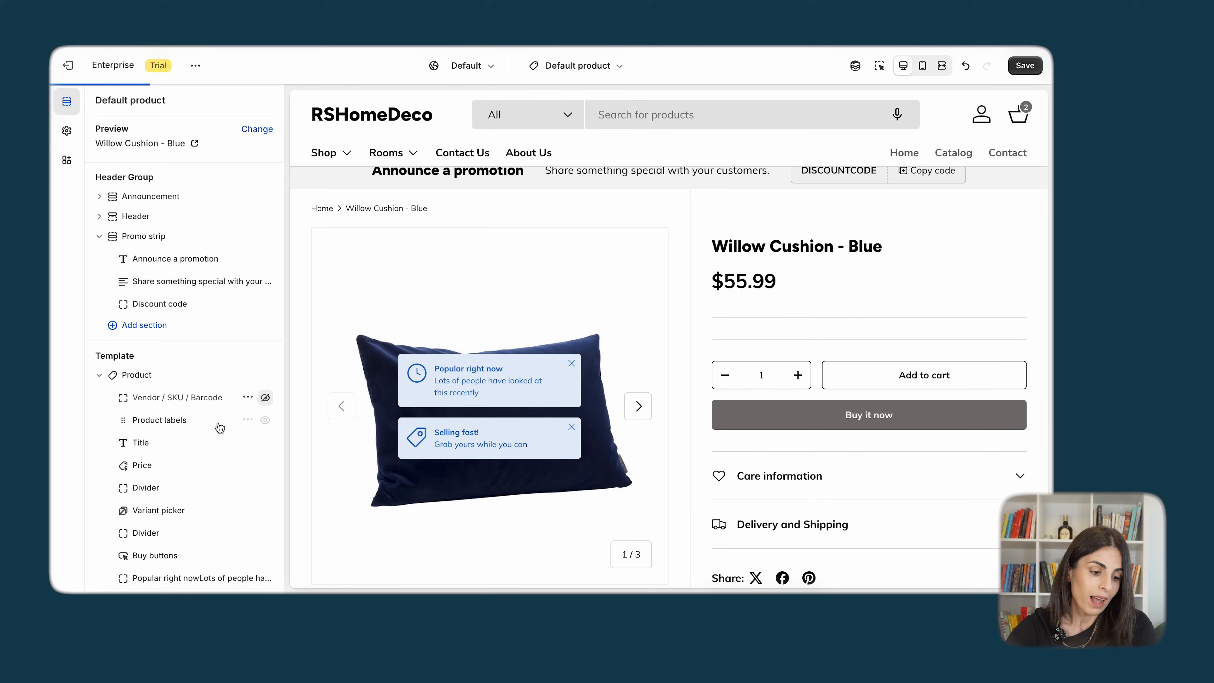
{"action": "left_click", "coordinate": [193, 421]}
{"action": "left_click", "coordinate": [95, 100]}
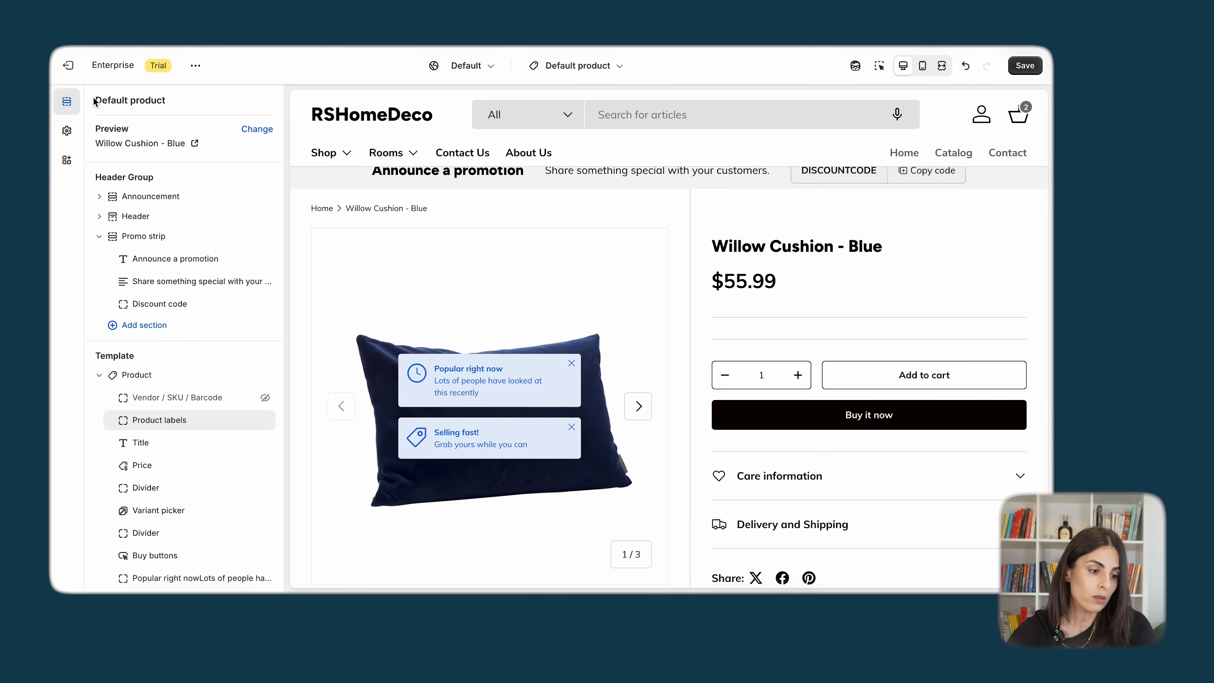
- Find the Product labels group in the theme settings and look through its label options
{"action": "left_click", "coordinate": [67, 131]}
{"action": "left_click", "coordinate": [151, 290]}
{"action": "scroll", "coordinate": [151, 287], "scroll_direction": "down", "scroll_amount": 5}
{"action": "scroll", "coordinate": [153, 319], "scroll_direction": "up", "scroll_amount": 3}
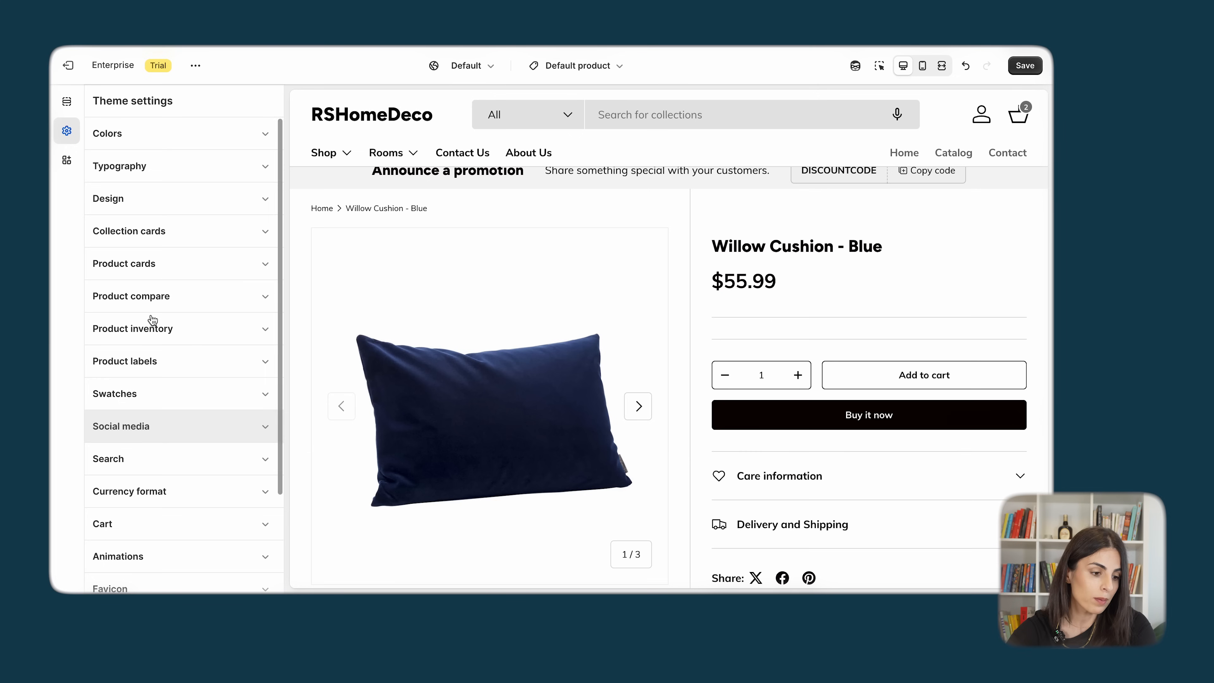
{"action": "left_click", "coordinate": [149, 361]}
{"action": "scroll", "coordinate": [151, 409], "scroll_direction": "down", "scroll_amount": 4}
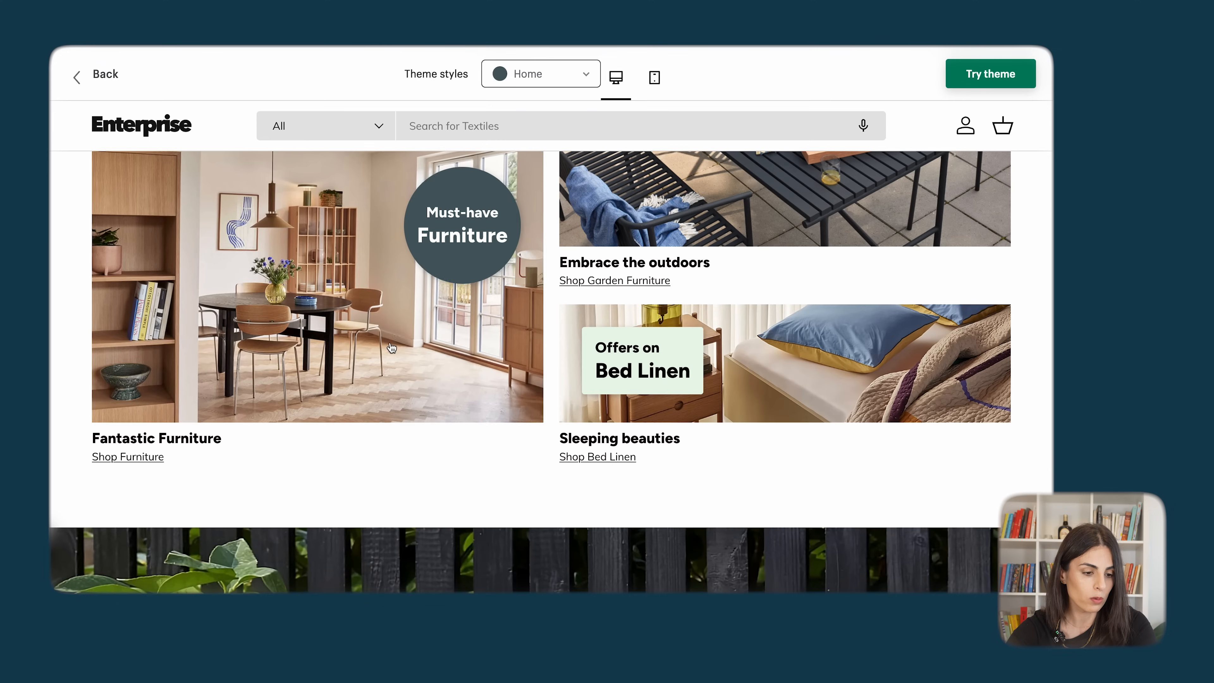
- Browse the Enterprise theme demo and open the Nikon 1 S2 Point & Shoot Camera page to view its product labels
{"action": "scroll", "coordinate": [388, 343], "scroll_direction": "up", "scroll_amount": 10}
{"action": "scroll", "coordinate": [387, 343], "scroll_direction": "down", "scroll_amount": 5}
{"action": "left_click", "coordinate": [387, 344]}
{"action": "scroll", "coordinate": [398, 429], "scroll_direction": "down", "scroll_amount": 5}
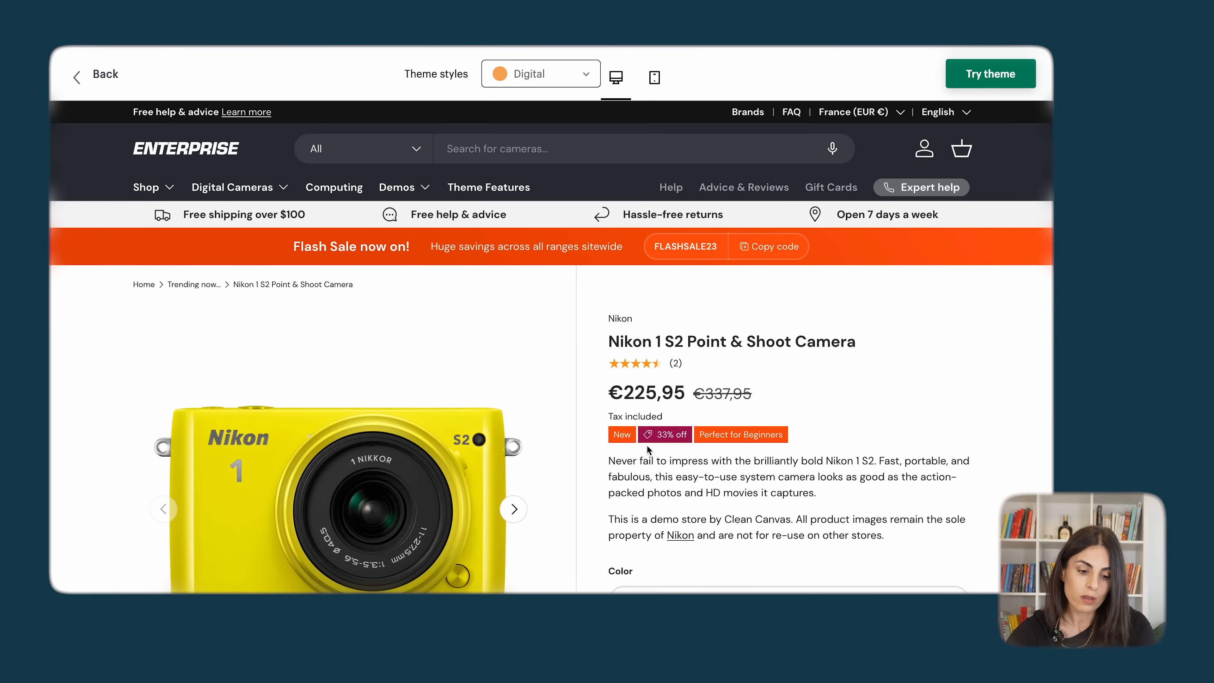
{"action": "scroll", "coordinate": [650, 382], "scroll_direction": "down", "scroll_amount": 5}
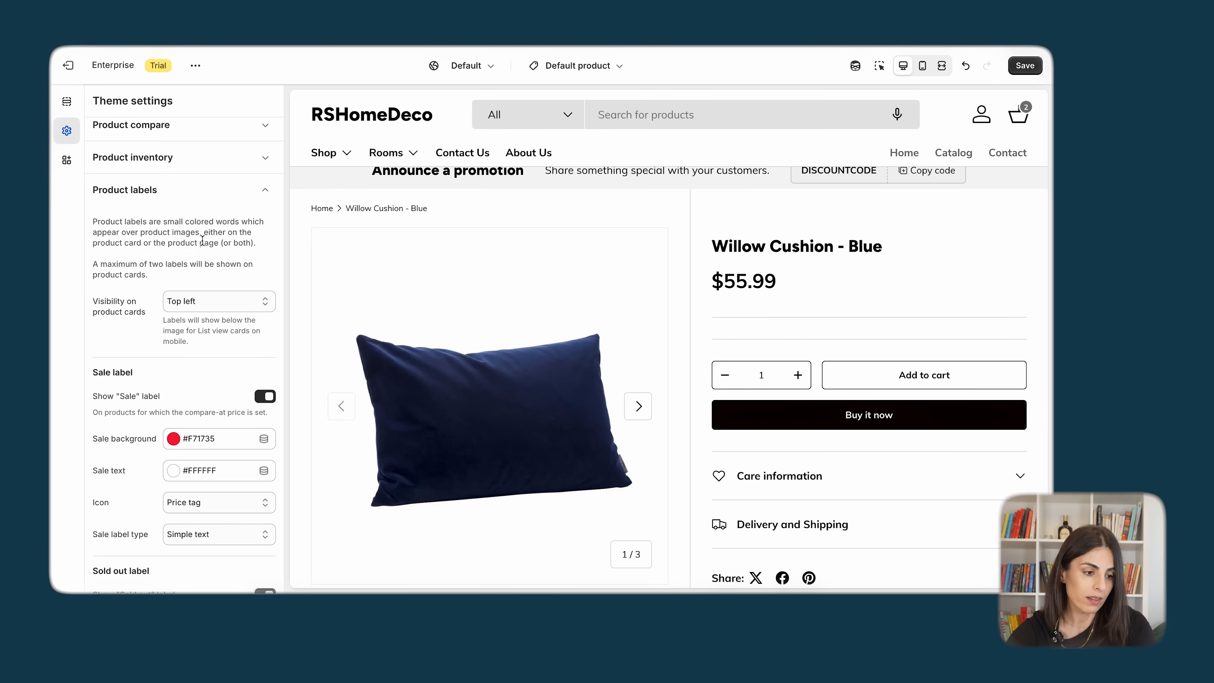
- Leave the Product labels theme settings, return to the product template's sections and check the Title block's settings
{"action": "left_click", "coordinate": [221, 191]}
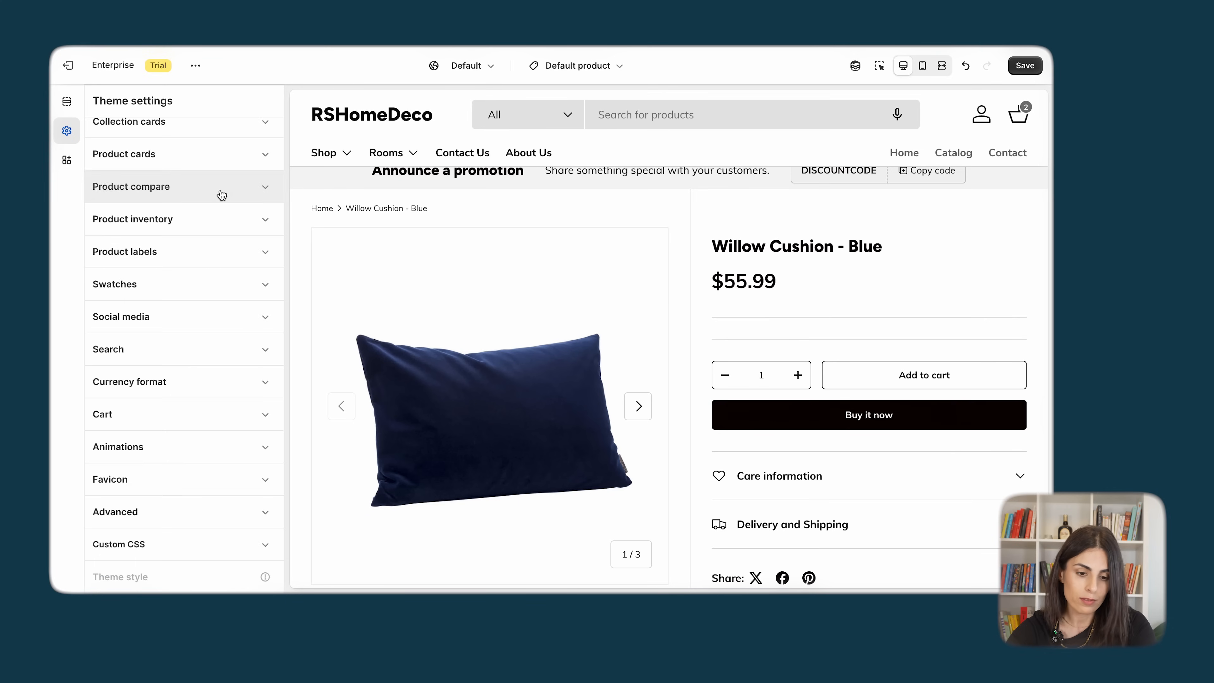
{"action": "left_click", "coordinate": [66, 102]}
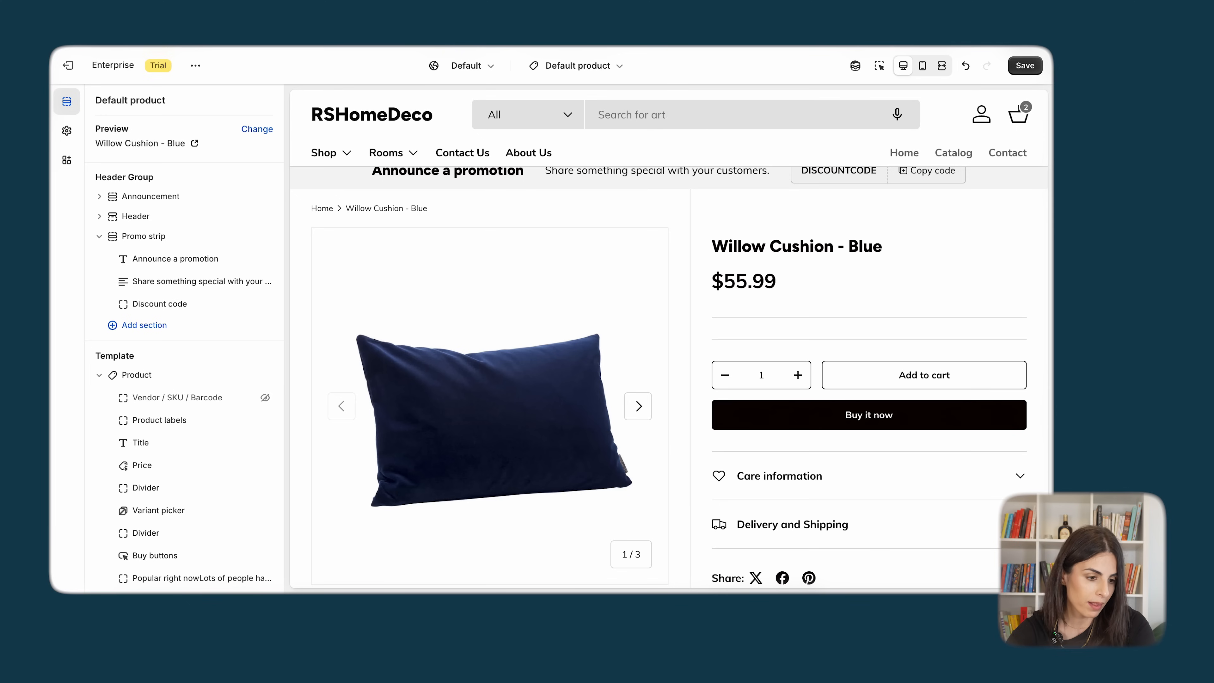
{"action": "scroll", "coordinate": [165, 447], "scroll_direction": "down", "scroll_amount": 3}
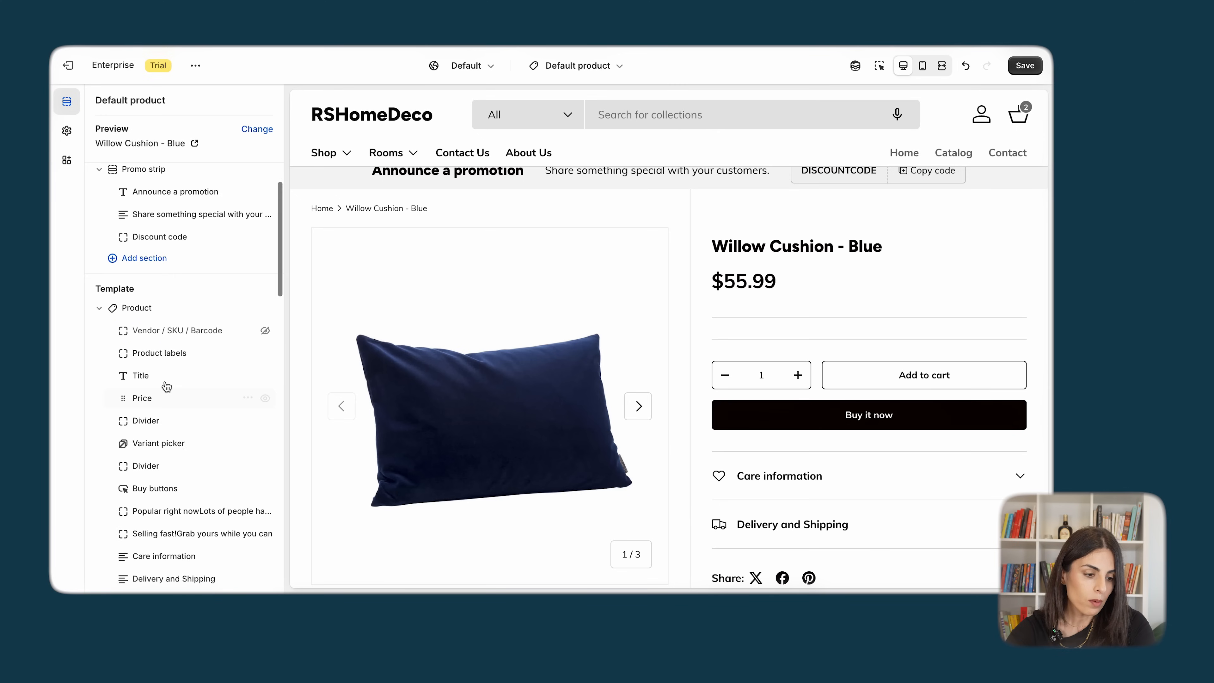
{"action": "left_click", "coordinate": [166, 373]}
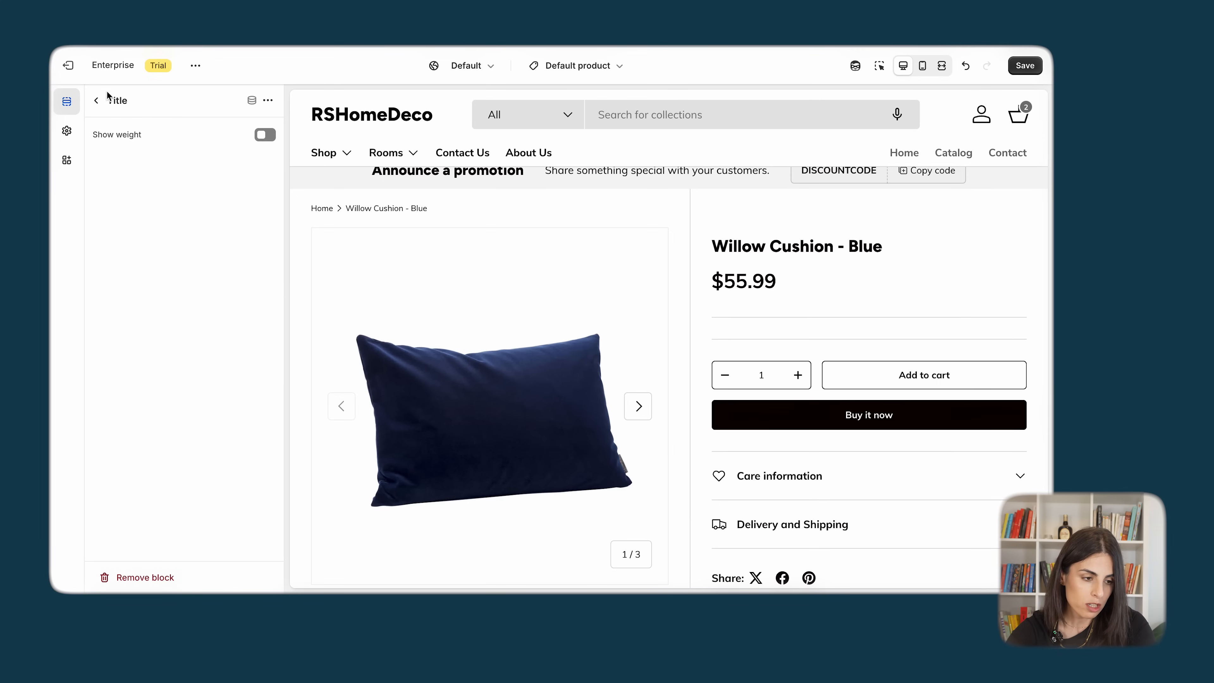
{"action": "left_click", "coordinate": [96, 100]}
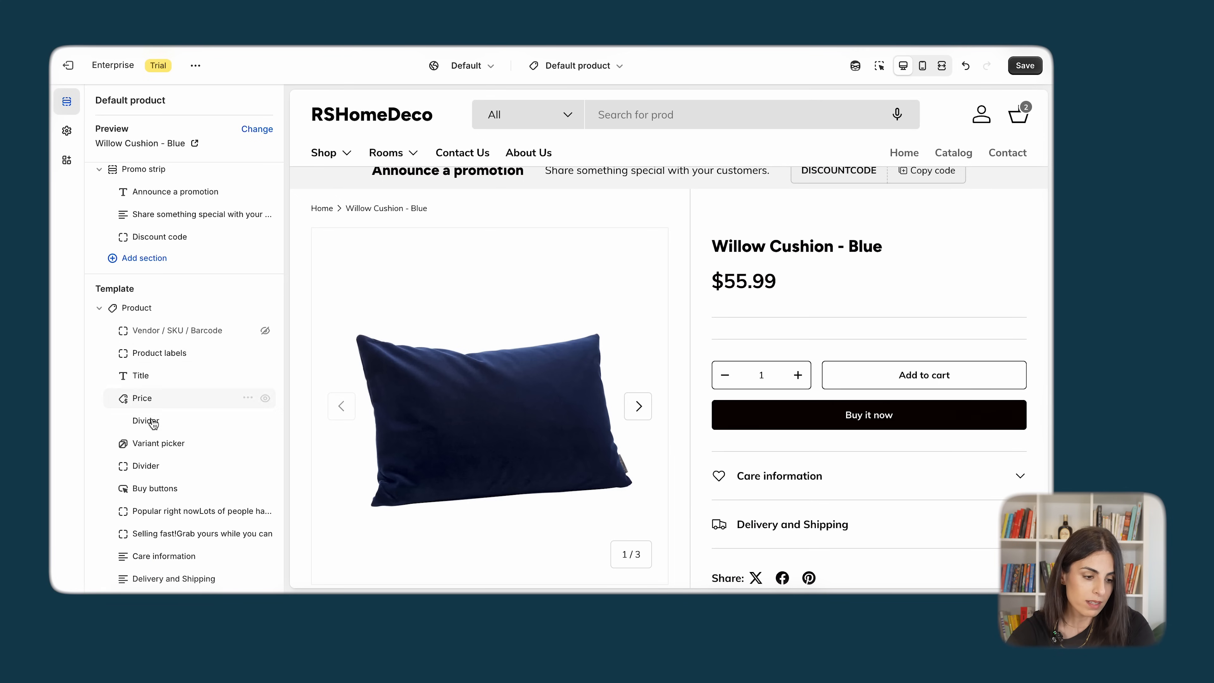
- Hide the Variant picker block and the Divider directly below it in the Product section
{"action": "scroll", "coordinate": [160, 410], "scroll_direction": "down", "scroll_amount": 3}
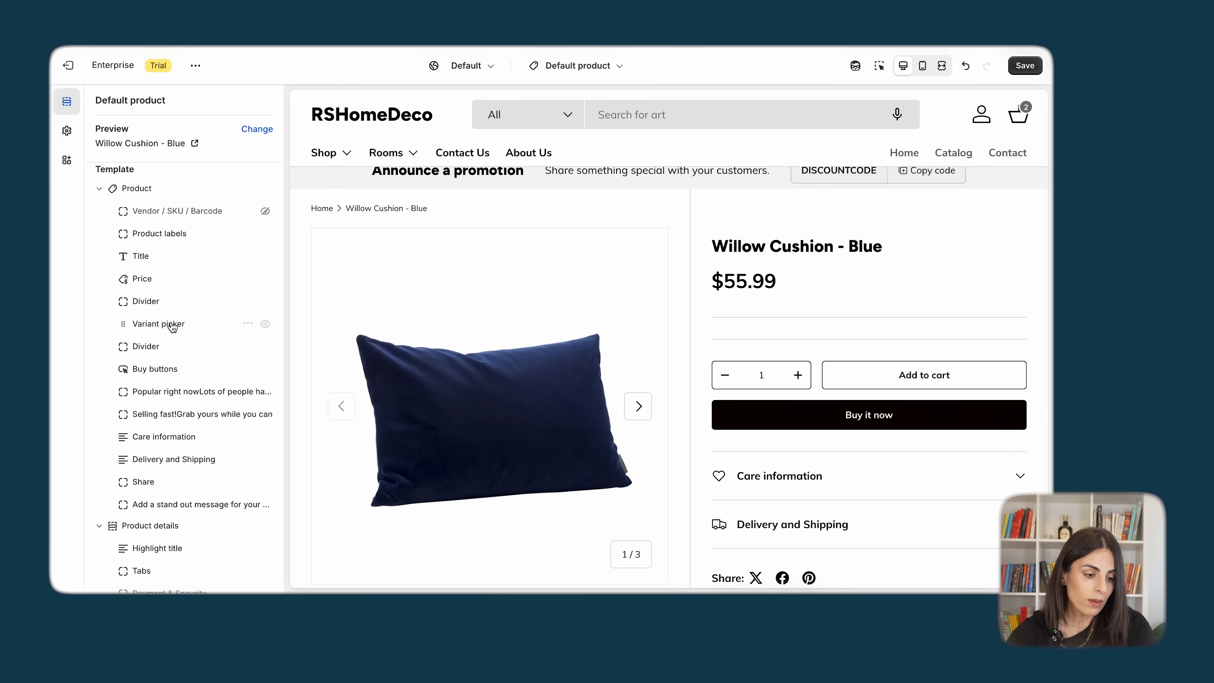
{"action": "mouse_move", "coordinate": [170, 343]}
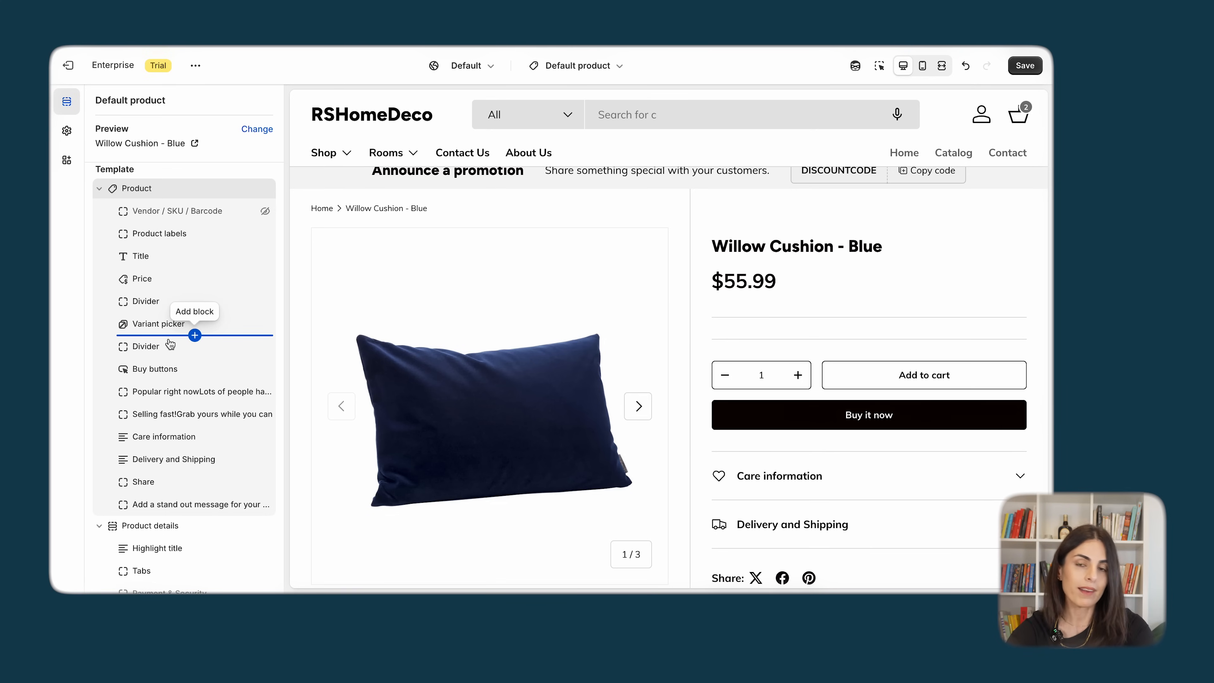
{"action": "mouse_move", "coordinate": [274, 326]}
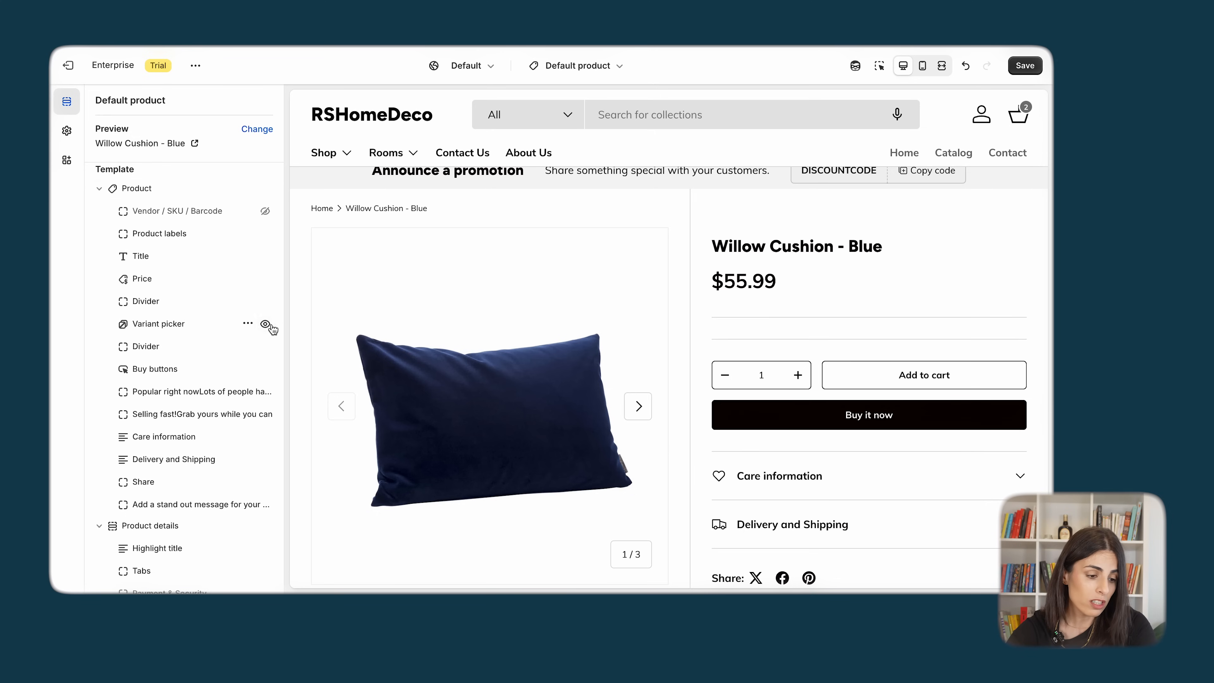
{"action": "left_click", "coordinate": [265, 326]}
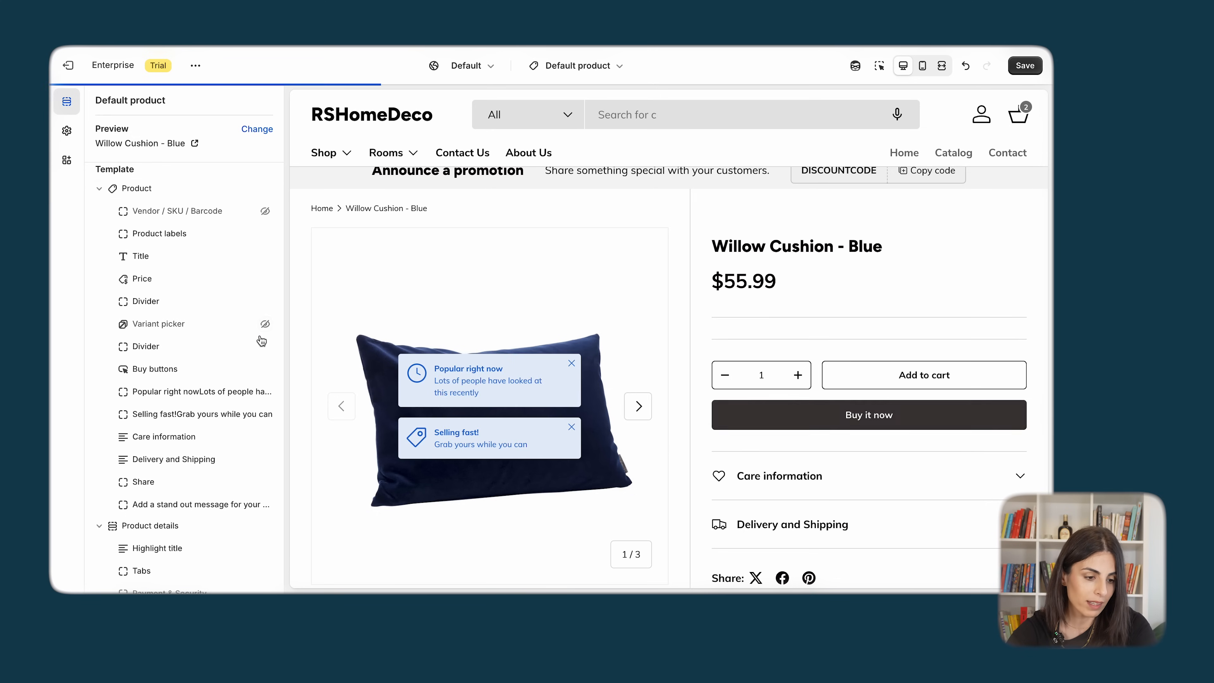
{"action": "left_click", "coordinate": [265, 348]}
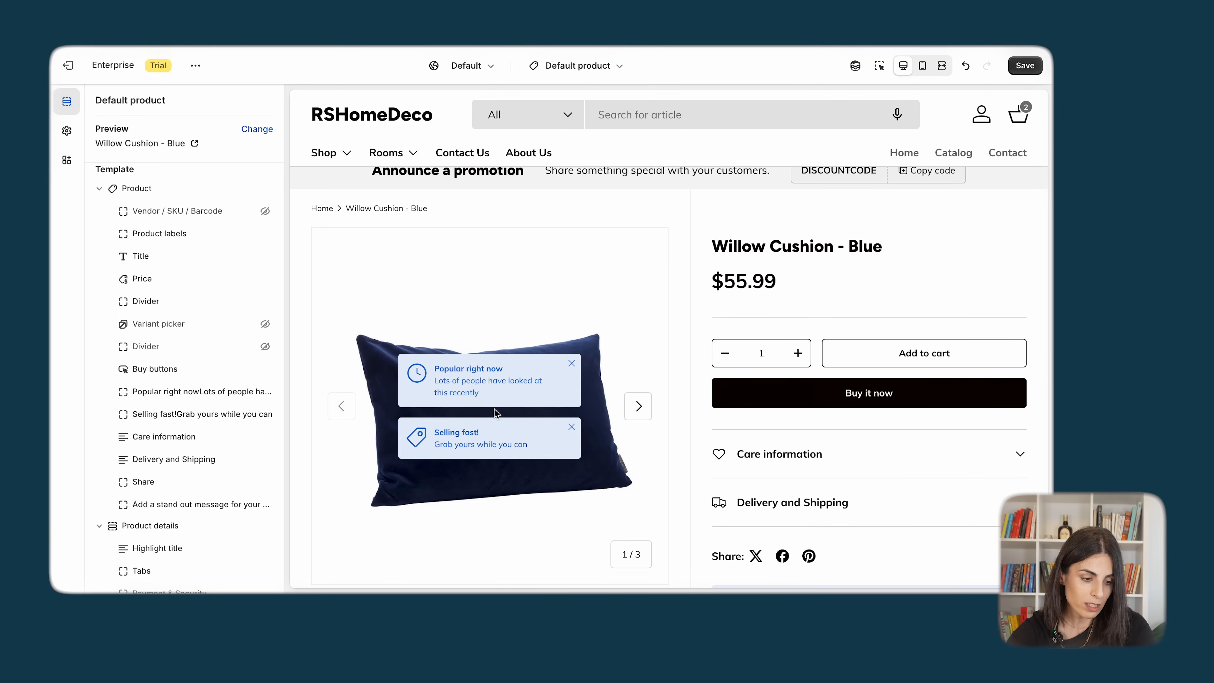
- Add a Description block to the Product section and place it directly below the Divider under Price
{"action": "scroll", "coordinate": [801, 419], "scroll_direction": "down", "scroll_amount": 1}
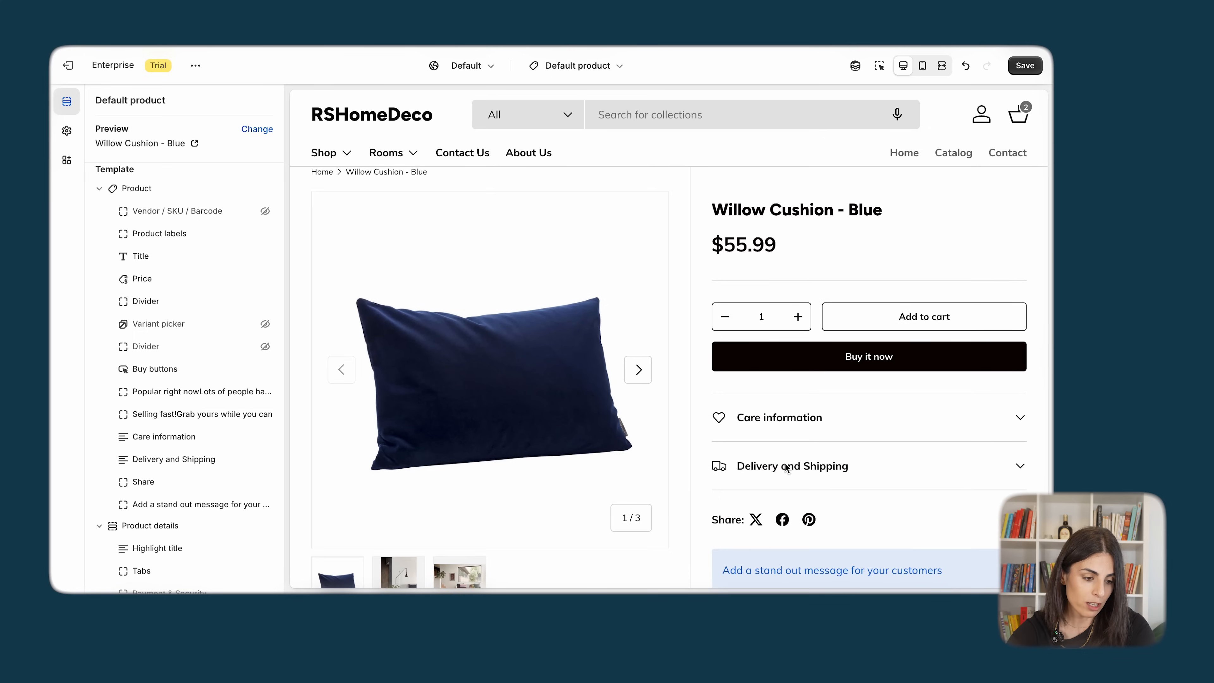
{"action": "left_click", "coordinate": [194, 516]}
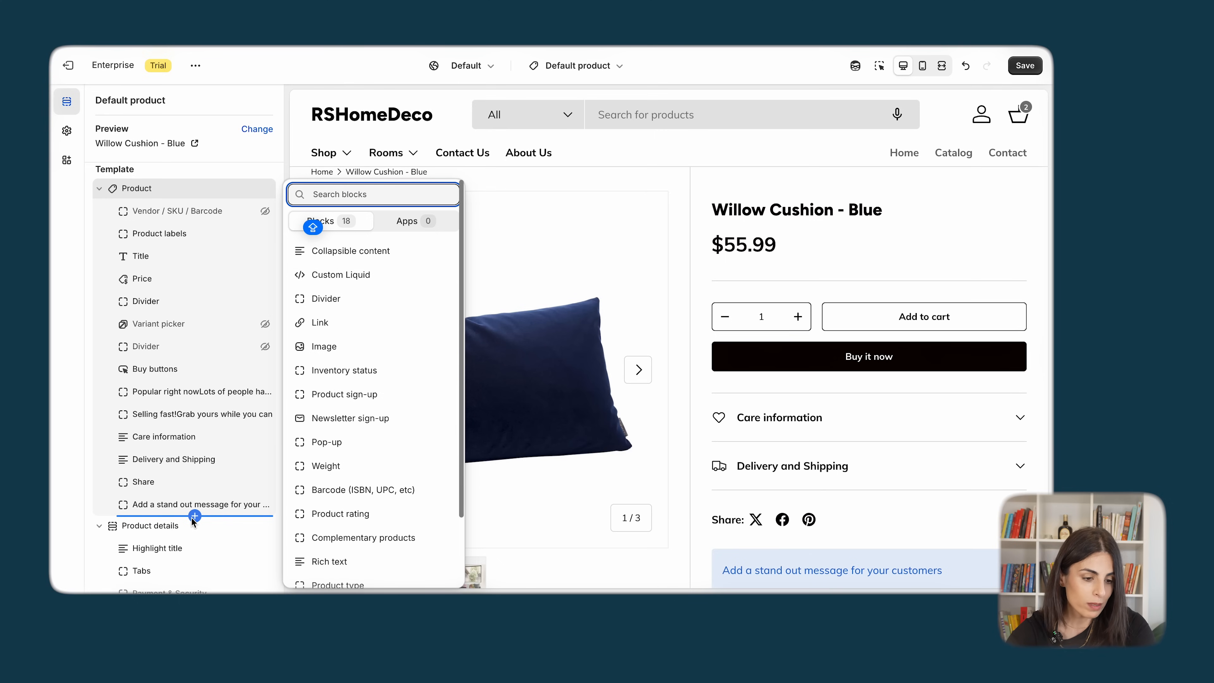
{"action": "scroll", "coordinate": [376, 473], "scroll_direction": "down", "scroll_amount": 3}
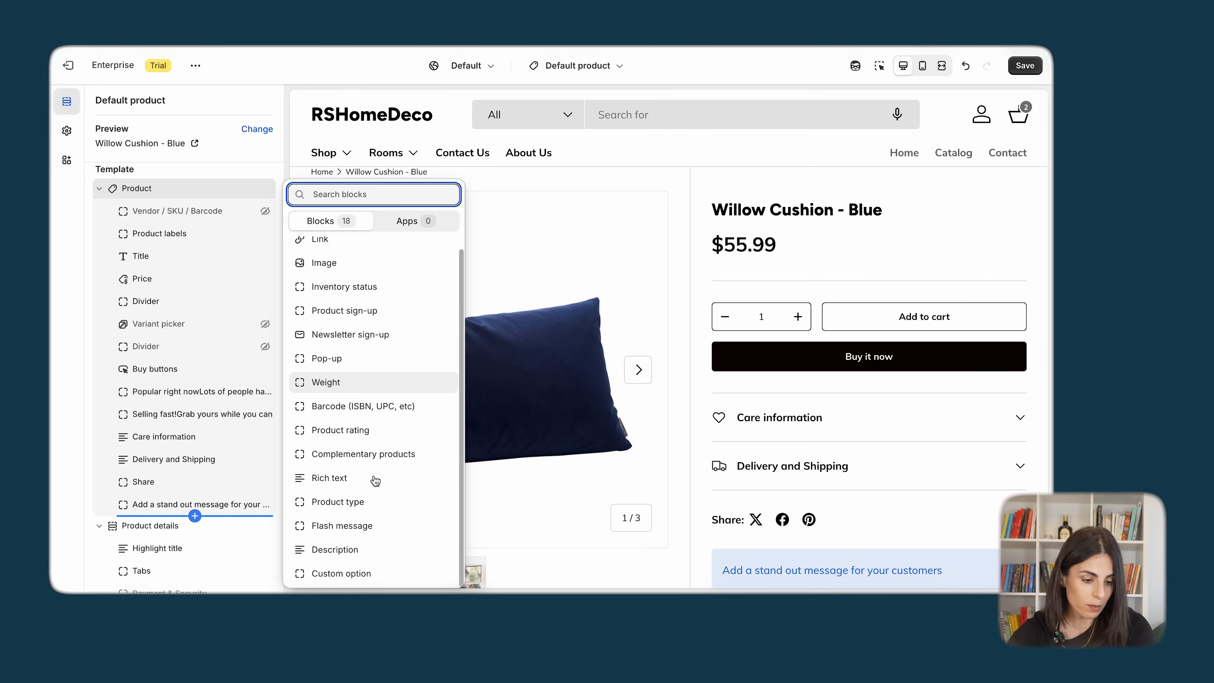
{"action": "left_click", "coordinate": [325, 550]}
{"action": "left_click_drag", "start_coordinate": [123, 530], "coordinate": [142, 325]}
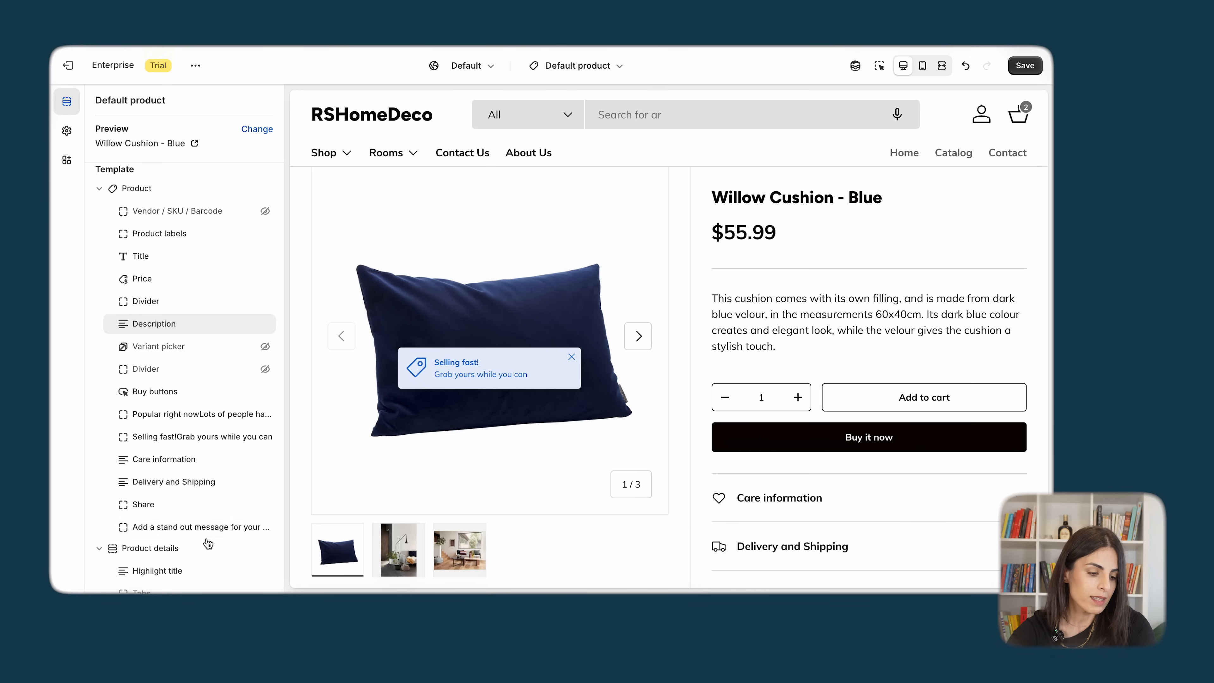
- Add a Rich text block to the Product section, place it directly above the Description block and open its settings
{"action": "left_click", "coordinate": [195, 539]}
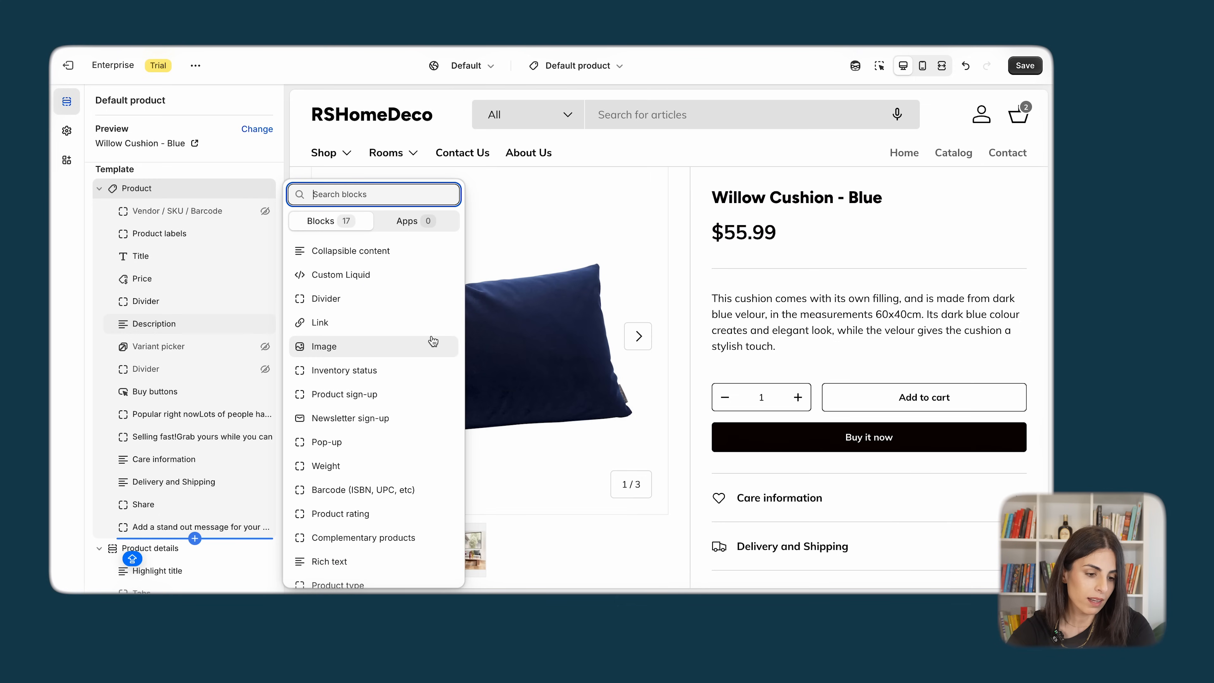
{"action": "left_click", "coordinate": [334, 562]}
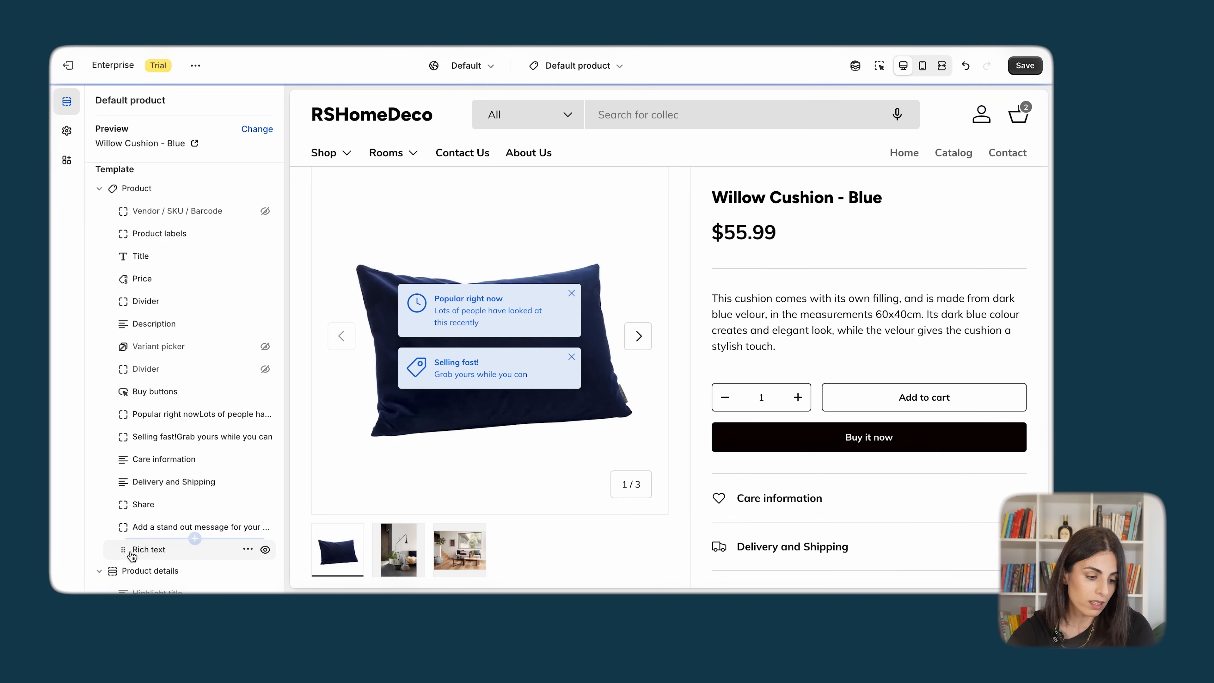
{"action": "left_click_drag", "start_coordinate": [133, 554], "coordinate": [159, 325]}
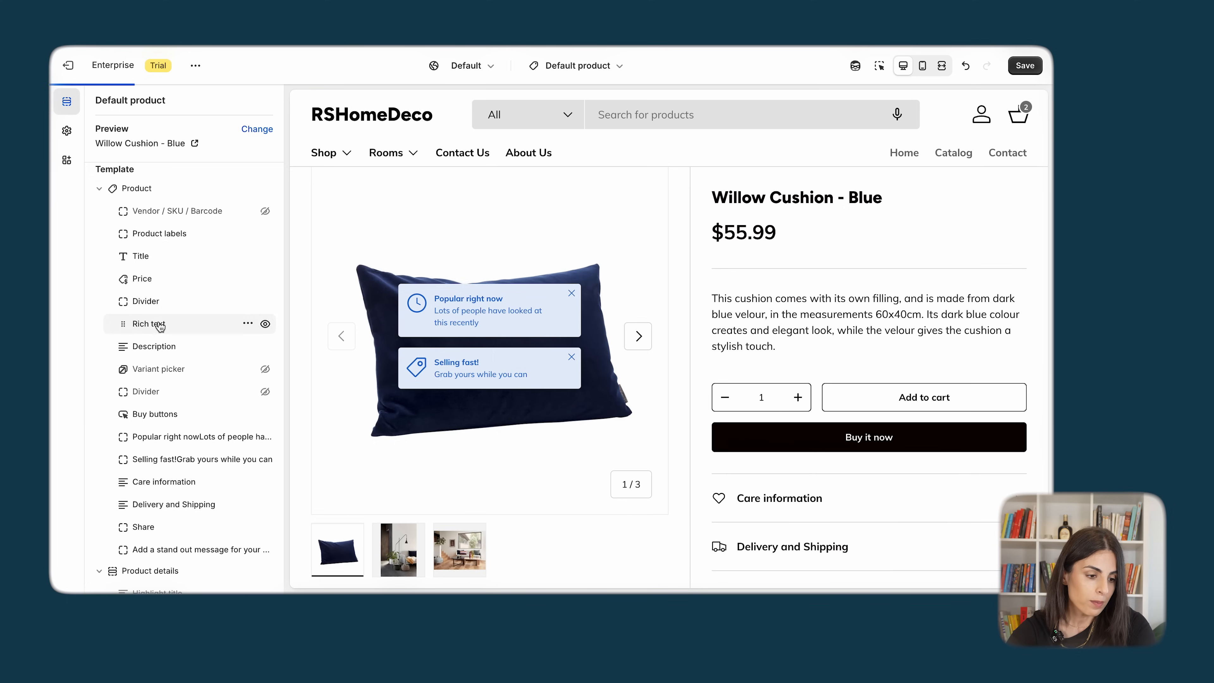
{"action": "left_click", "coordinate": [159, 324]}
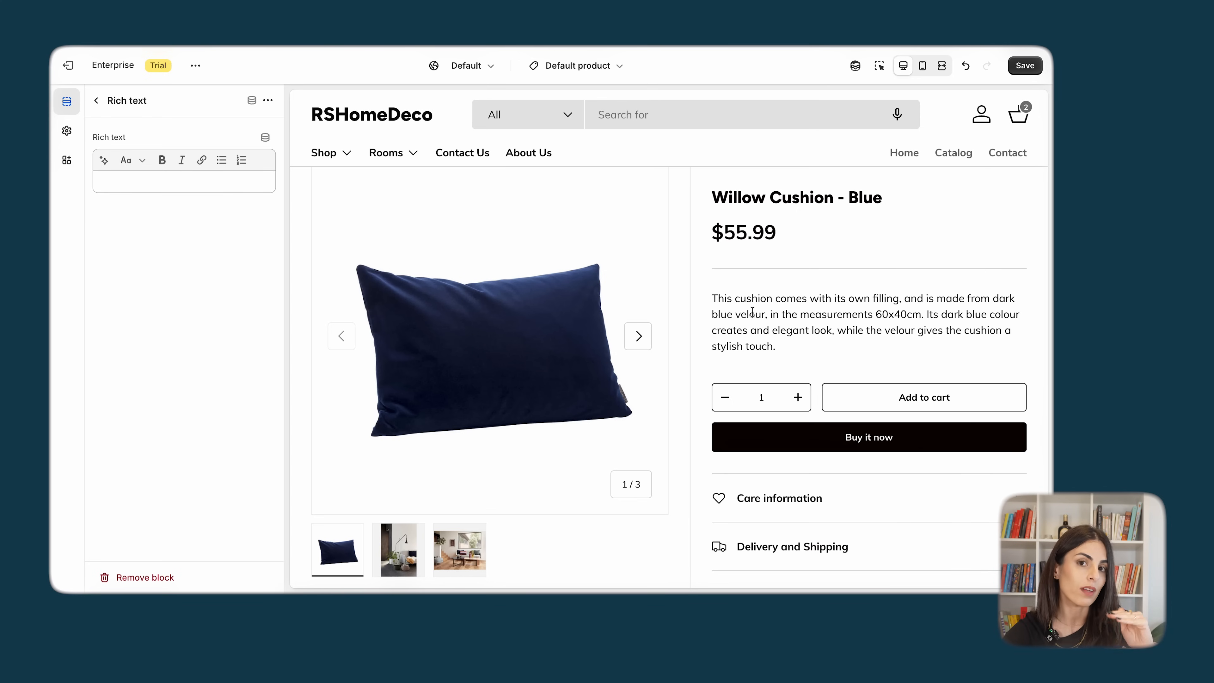
{"action": "scroll", "coordinate": [655, 366], "scroll_direction": "down", "scroll_amount": 3}
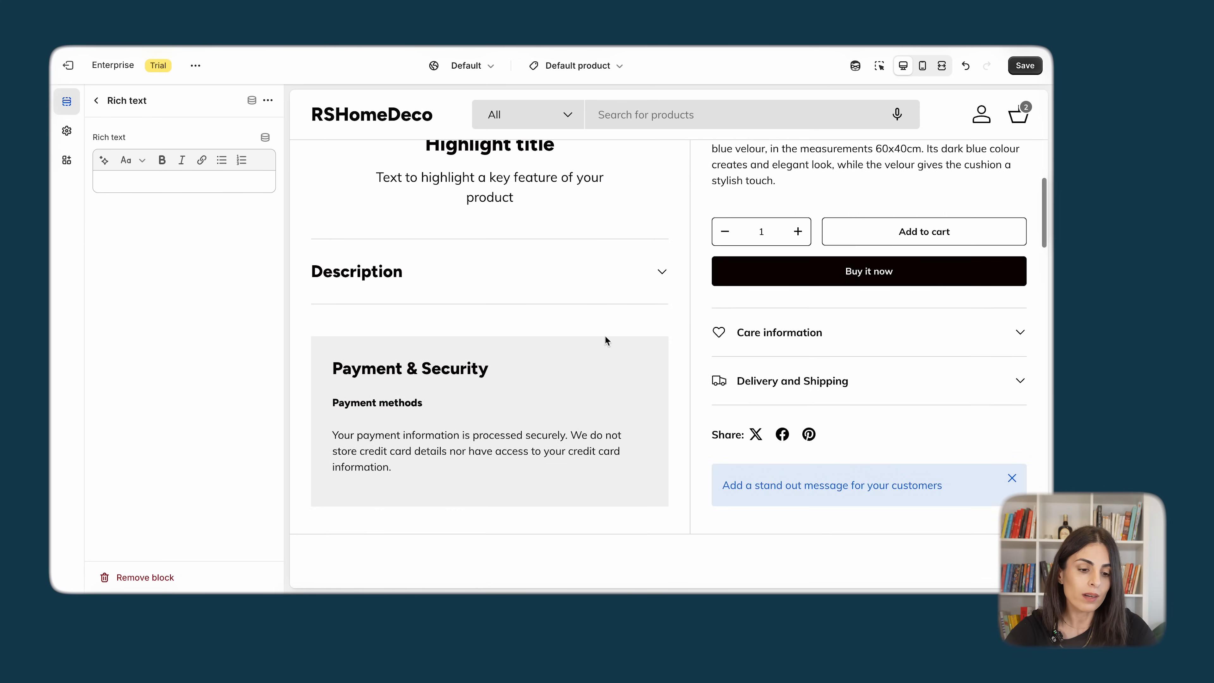
{"action": "scroll", "coordinate": [553, 313], "scroll_direction": "up", "scroll_amount": 5}
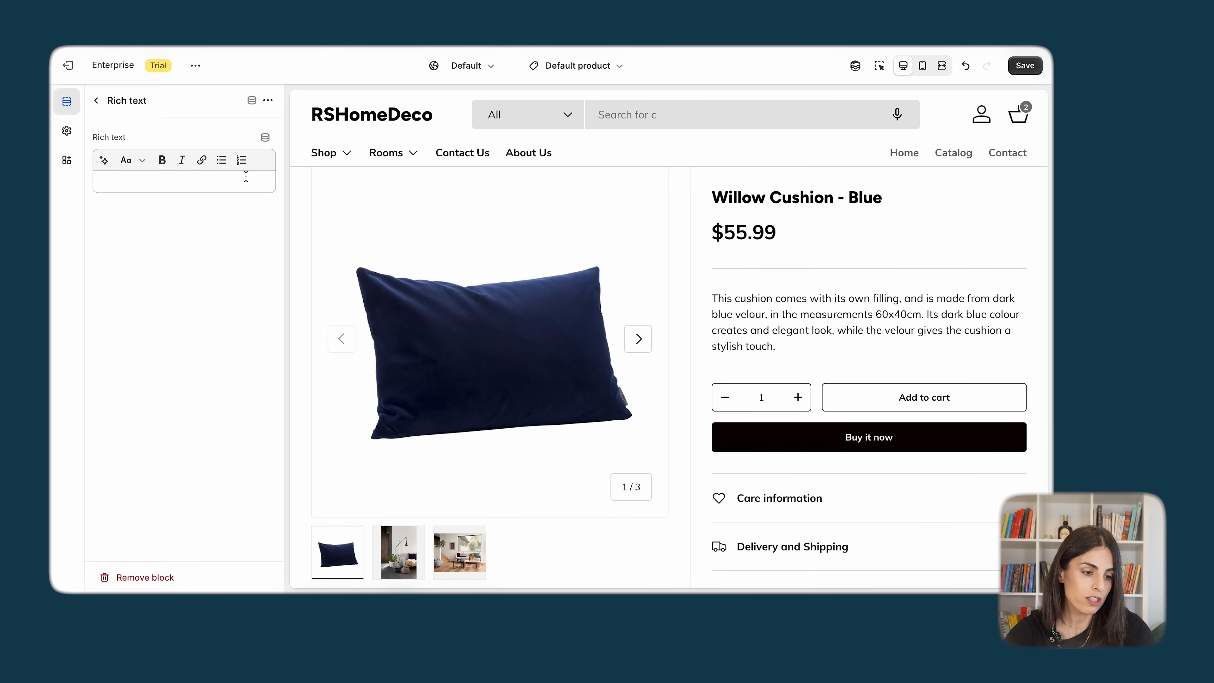
- Create a new product metafield definition from the Rich text block's dynamic sources and name it Small Description
{"action": "left_click", "coordinate": [265, 138]}
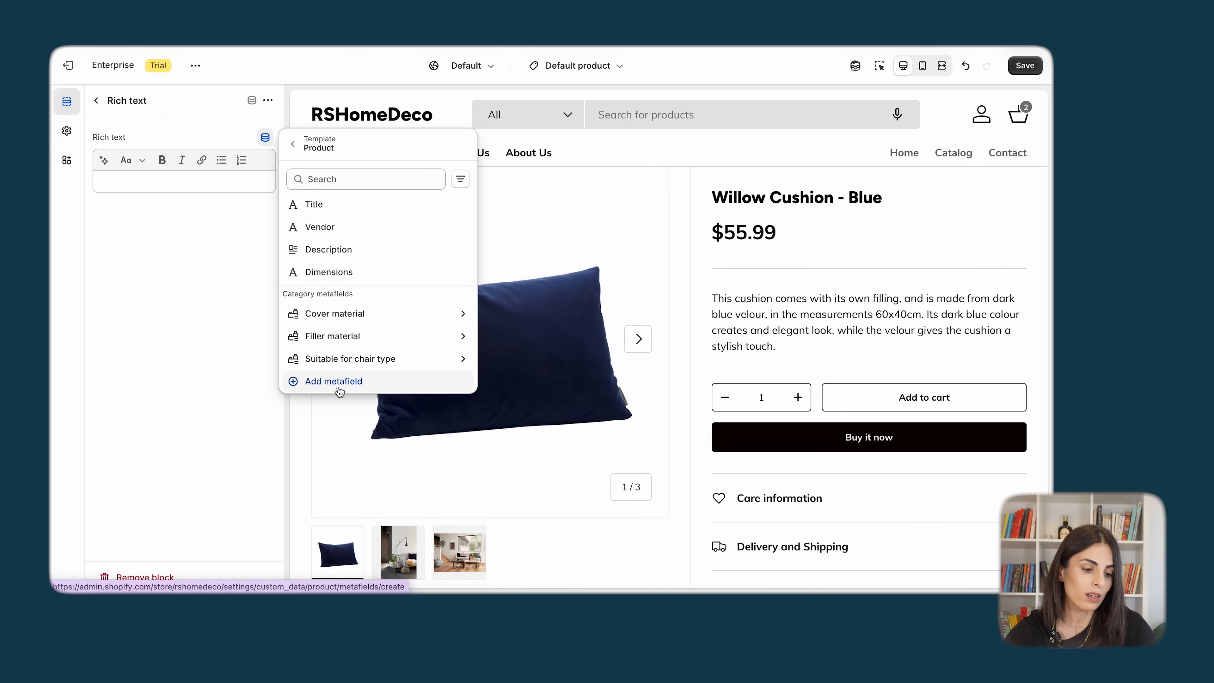
{"action": "left_click", "coordinate": [338, 388]}
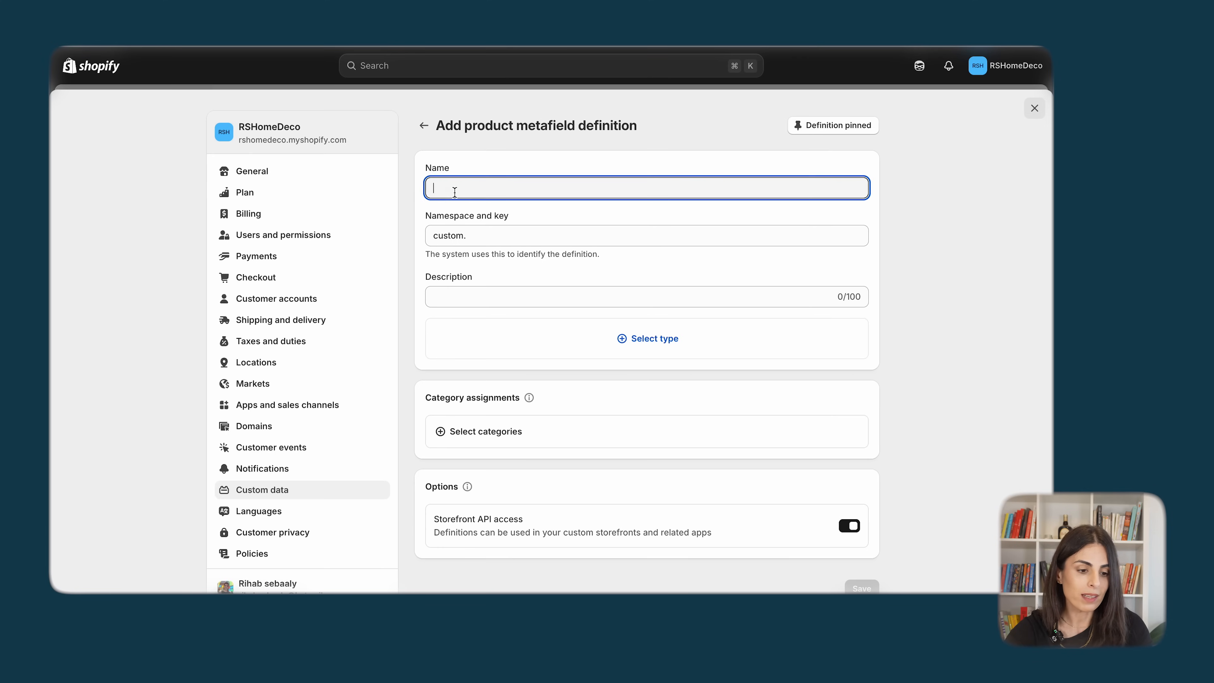
{"action": "left_click", "coordinate": [454, 193]}
{"action": "type", "text": "SMALL"}
{"action": "key", "text": "BackSpace"}
{"action": "key", "text": "BackSpace"}
{"action": "key", "text": "BackSpace"}
{"action": "key", "text": "BackSpace"}
{"action": "key", "text": "BackSpace"}
{"action": "key", "text": "BackSpace"}
{"action": "type", "text": "Small Description"}
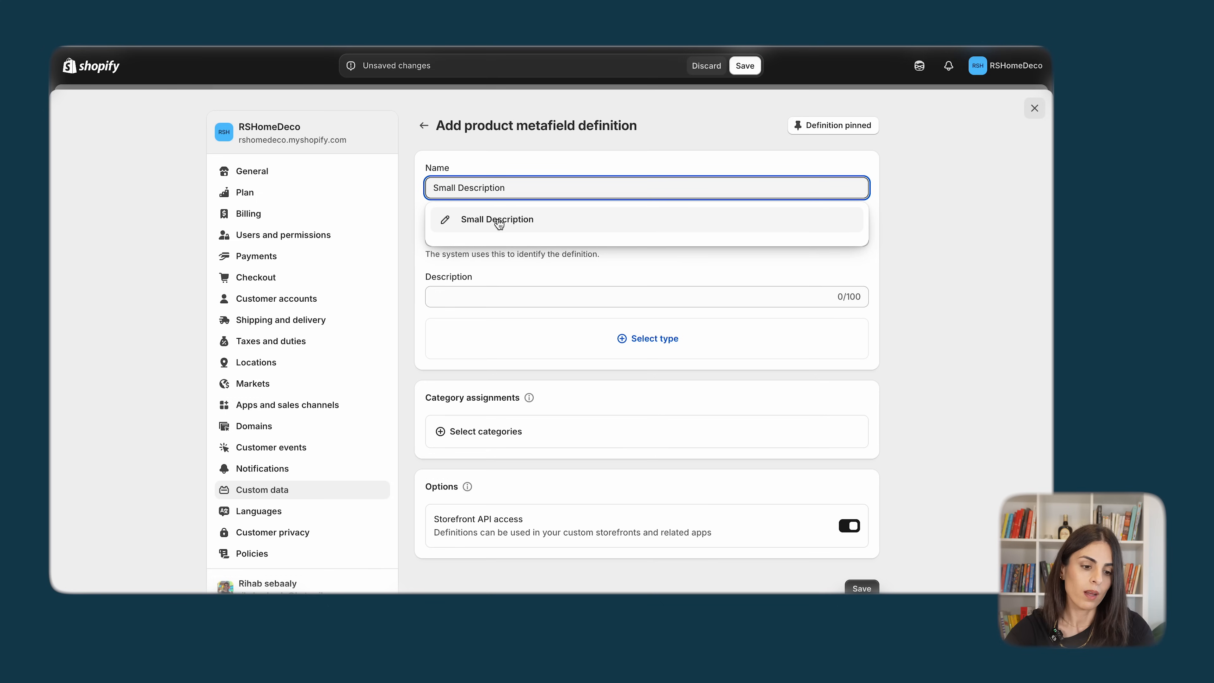
{"action": "left_click", "coordinate": [496, 220]}
- Set the Small Description metafield's type to Rich text and save the definition
{"action": "left_click", "coordinate": [646, 343]}
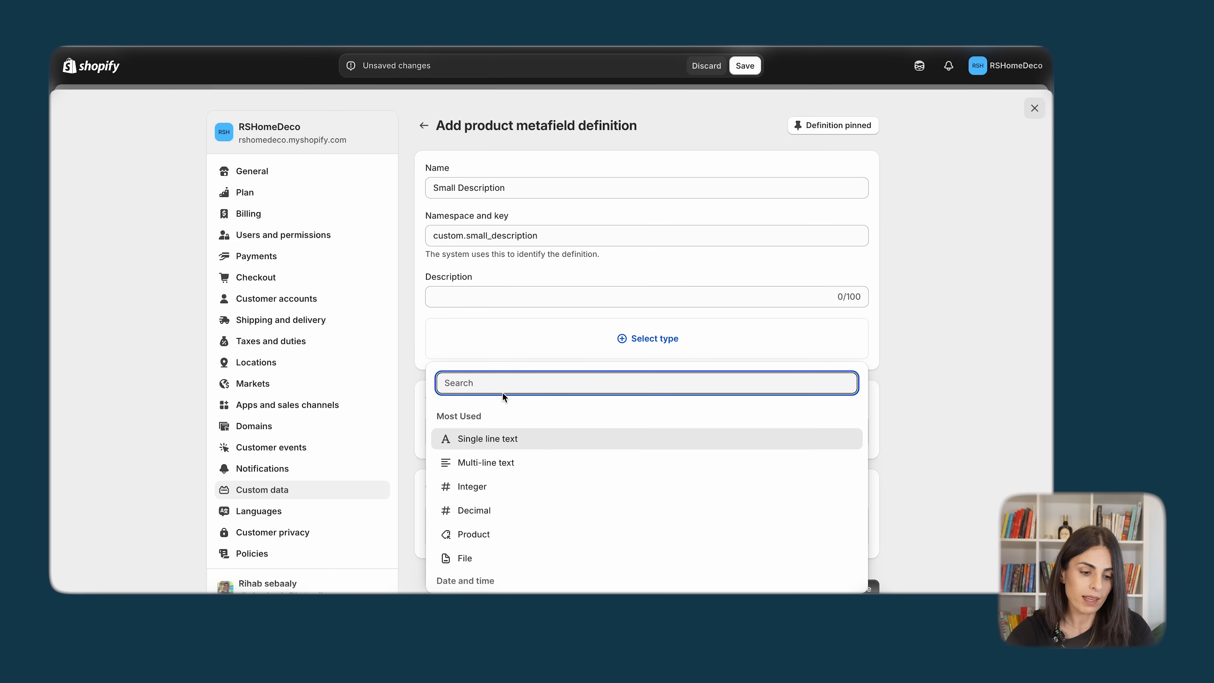
{"action": "type", "text": "rich"}
{"action": "left_click", "coordinate": [524, 440]}
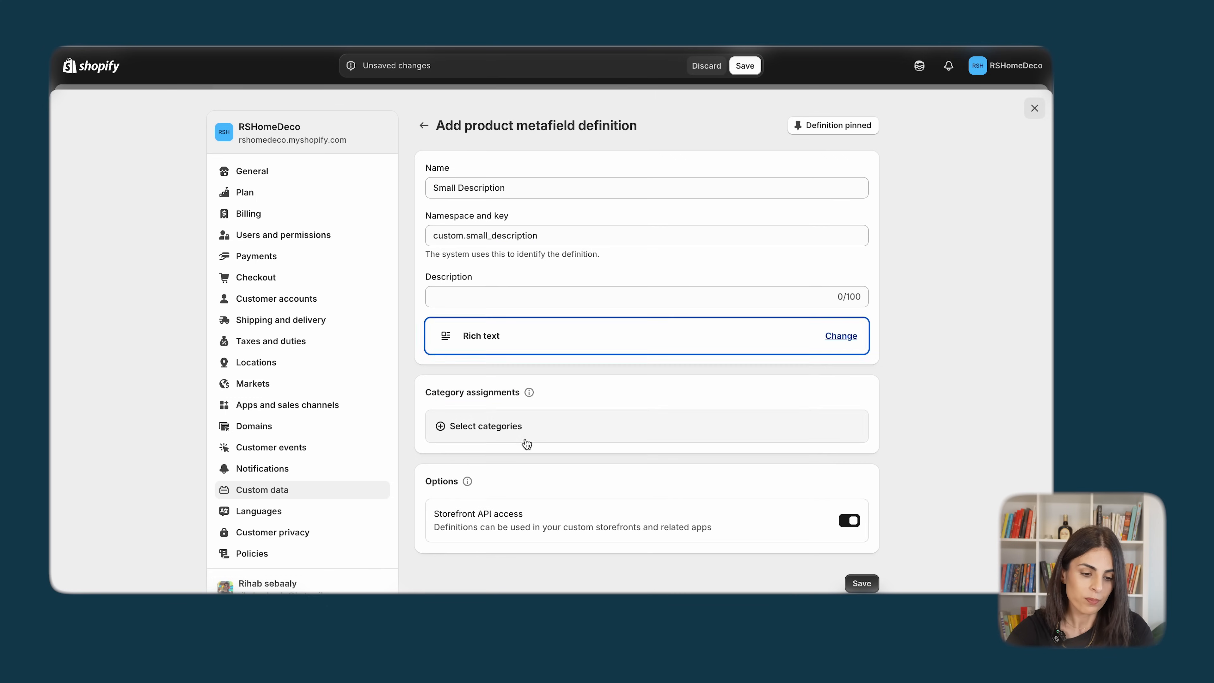
{"action": "left_click", "coordinate": [743, 66]}
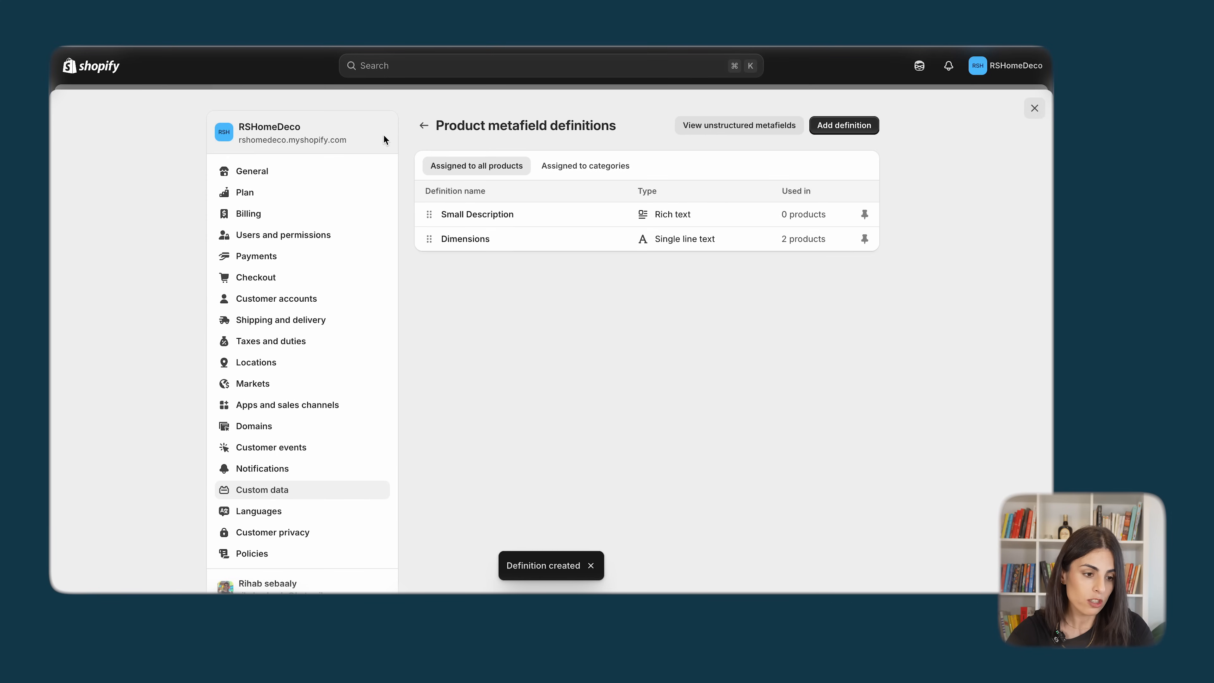
- Open the Willow Cushion - Blue product in the store admin and lengthen its description by repeating its existing text several times
{"action": "left_click", "coordinate": [1034, 108]}
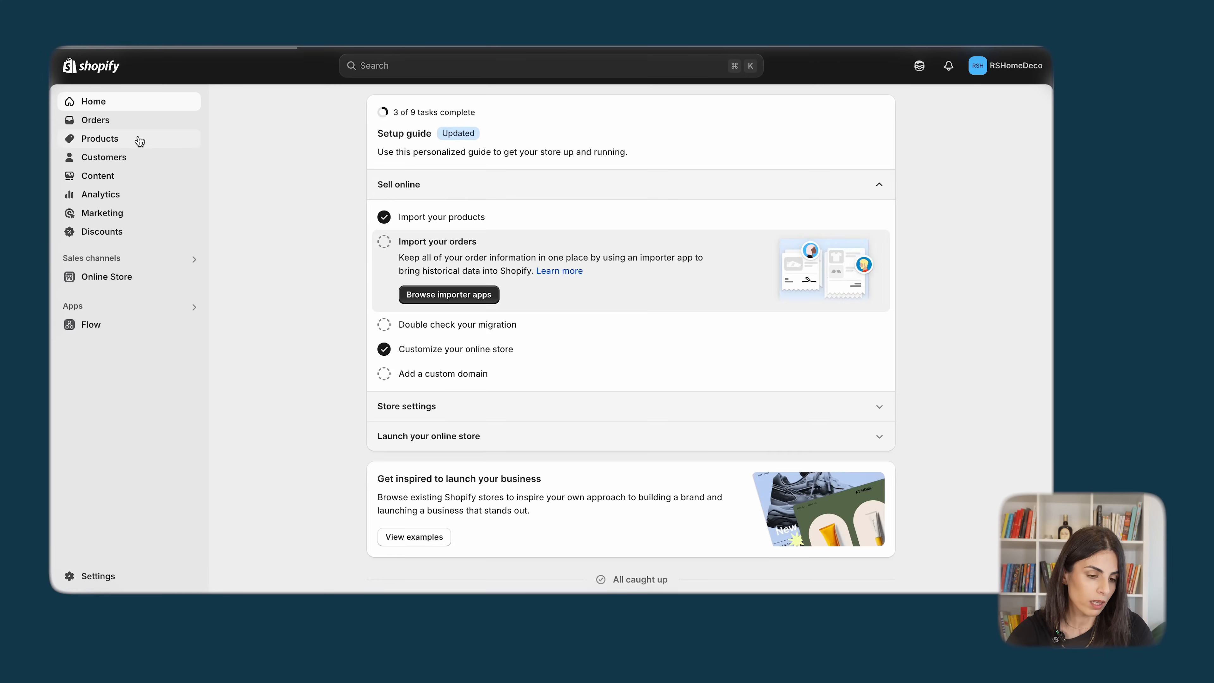
{"action": "left_click", "coordinate": [120, 143]}
{"action": "left_click", "coordinate": [306, 251]}
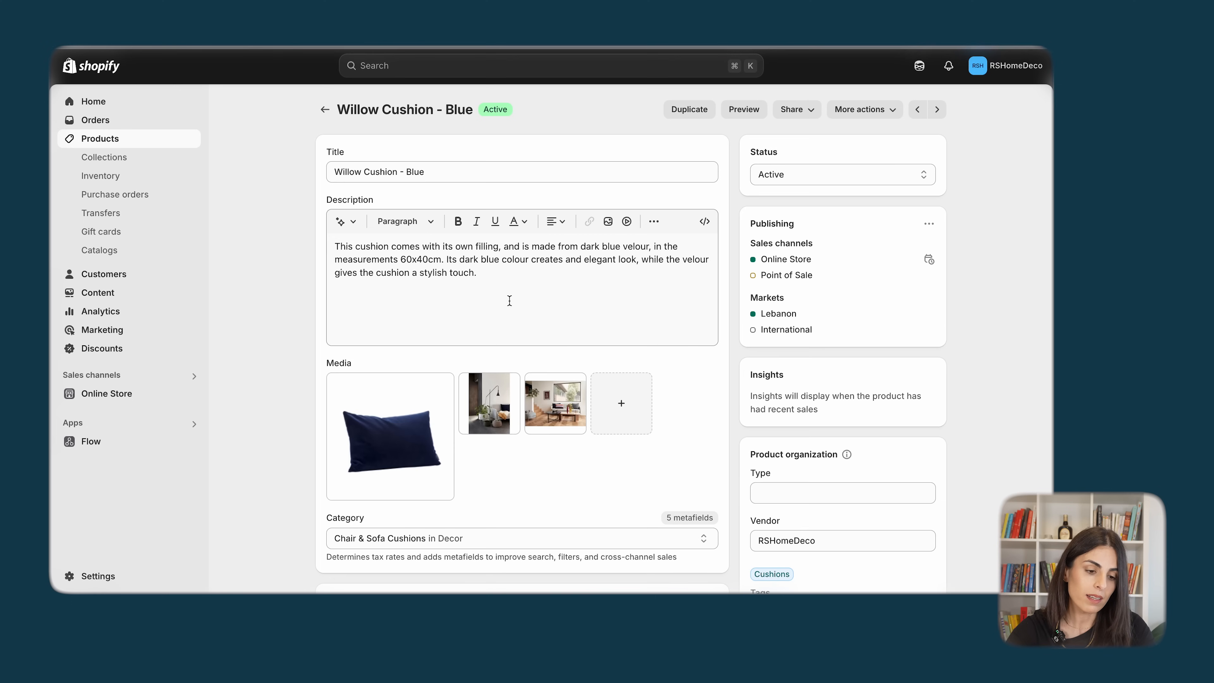
{"action": "triple_click", "coordinate": [497, 276]}
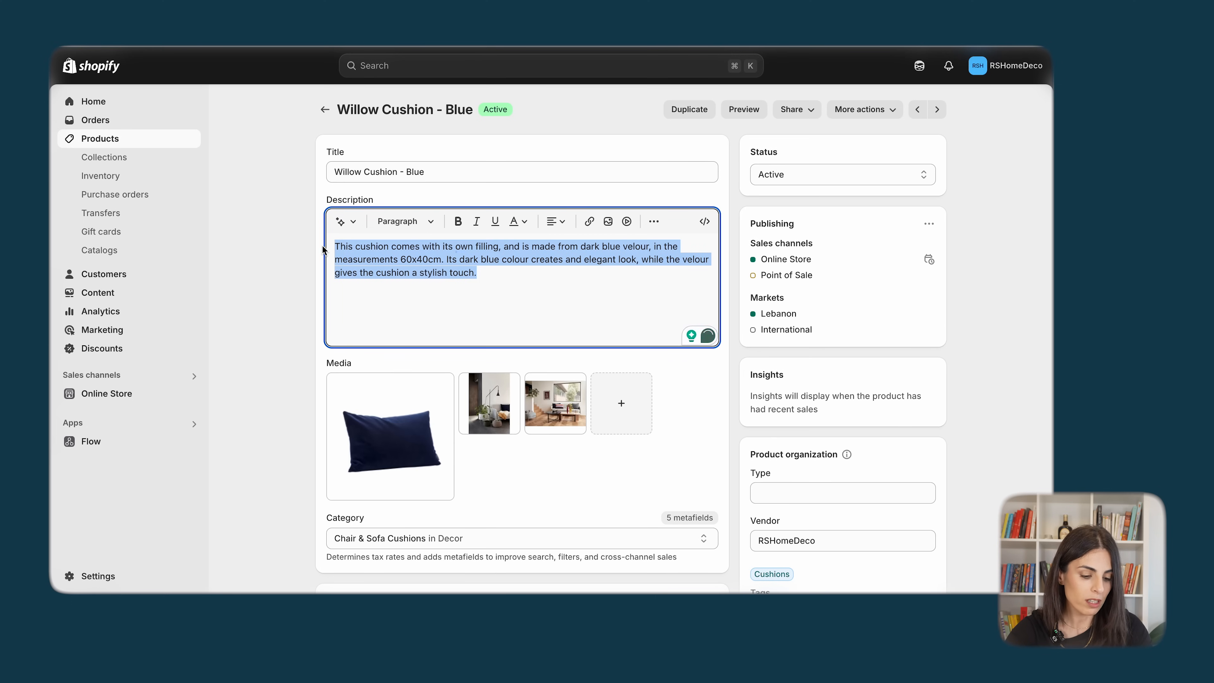
{"action": "key", "text": "super+c"}
{"action": "left_click", "coordinate": [501, 280]}
{"action": "key", "text": "super+v"}
{"action": "key", "text": "super+v"}
{"action": "key", "text": "super+v"}
{"action": "key", "text": "super+v"}
{"action": "key", "text": "super+v"}
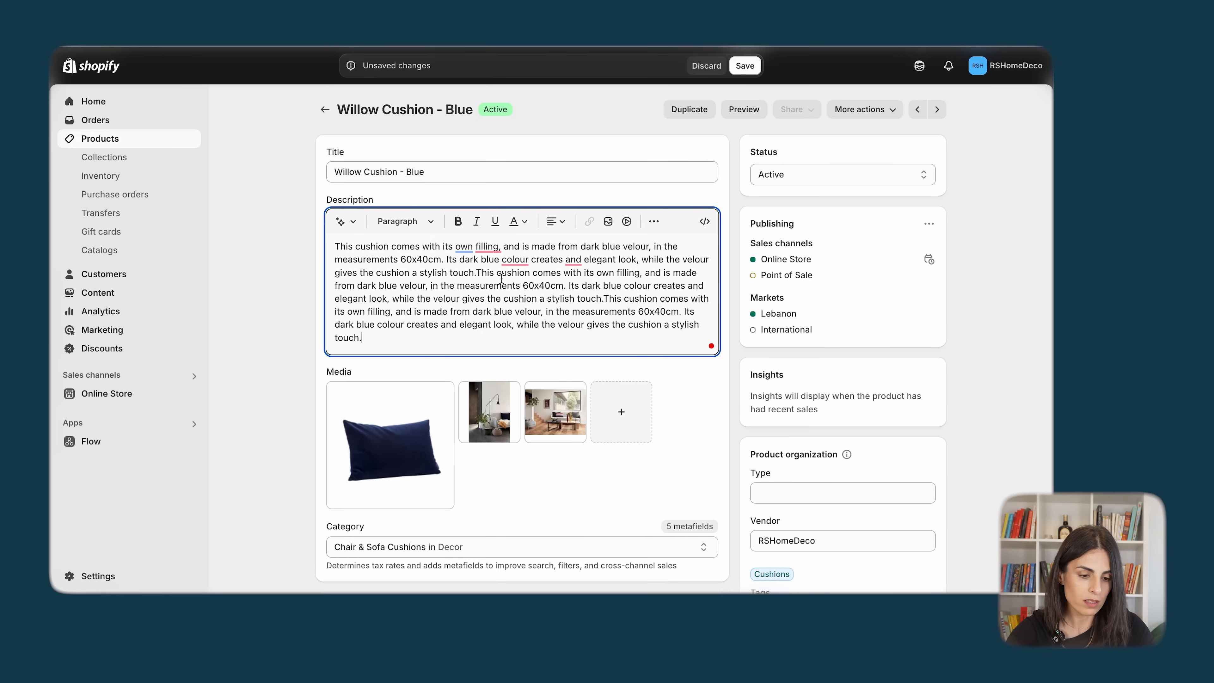
{"action": "key", "text": "super+v"}
- Fill the product's Small Description metafield with the copied description text
{"action": "scroll", "coordinate": [497, 287], "scroll_direction": "down", "scroll_amount": 10}
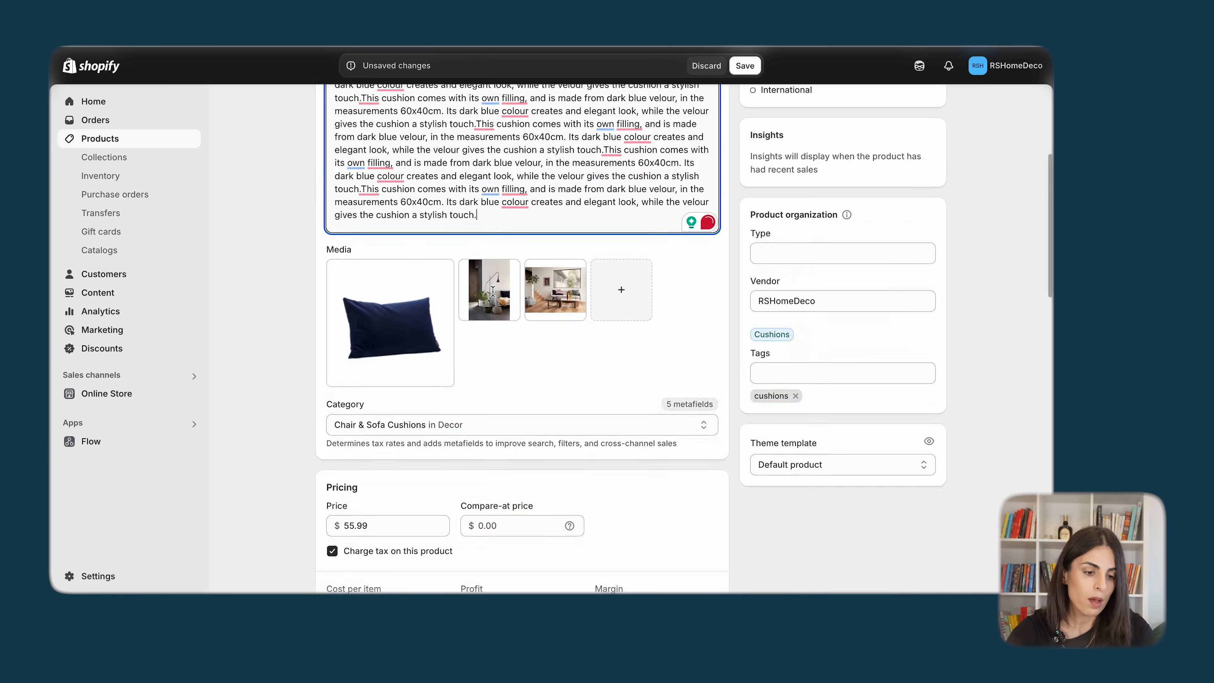
{"action": "scroll", "coordinate": [503, 242], "scroll_direction": "down", "scroll_amount": 10}
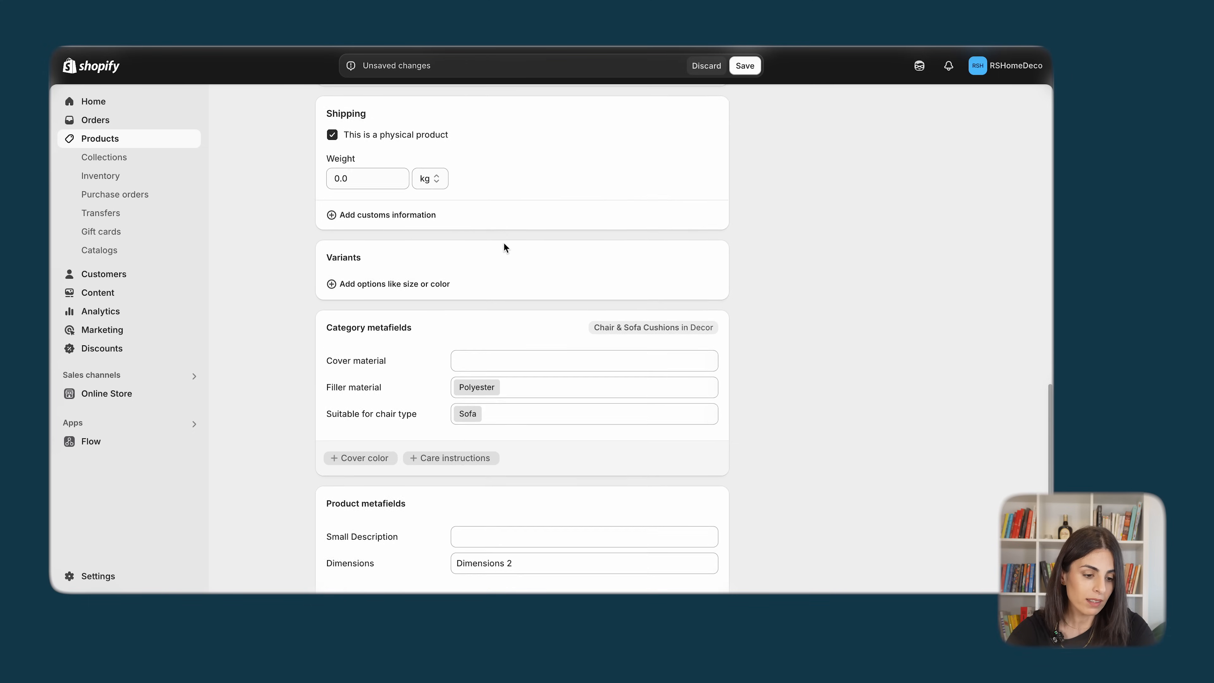
{"action": "scroll", "coordinate": [356, 497], "scroll_direction": "down", "scroll_amount": 5}
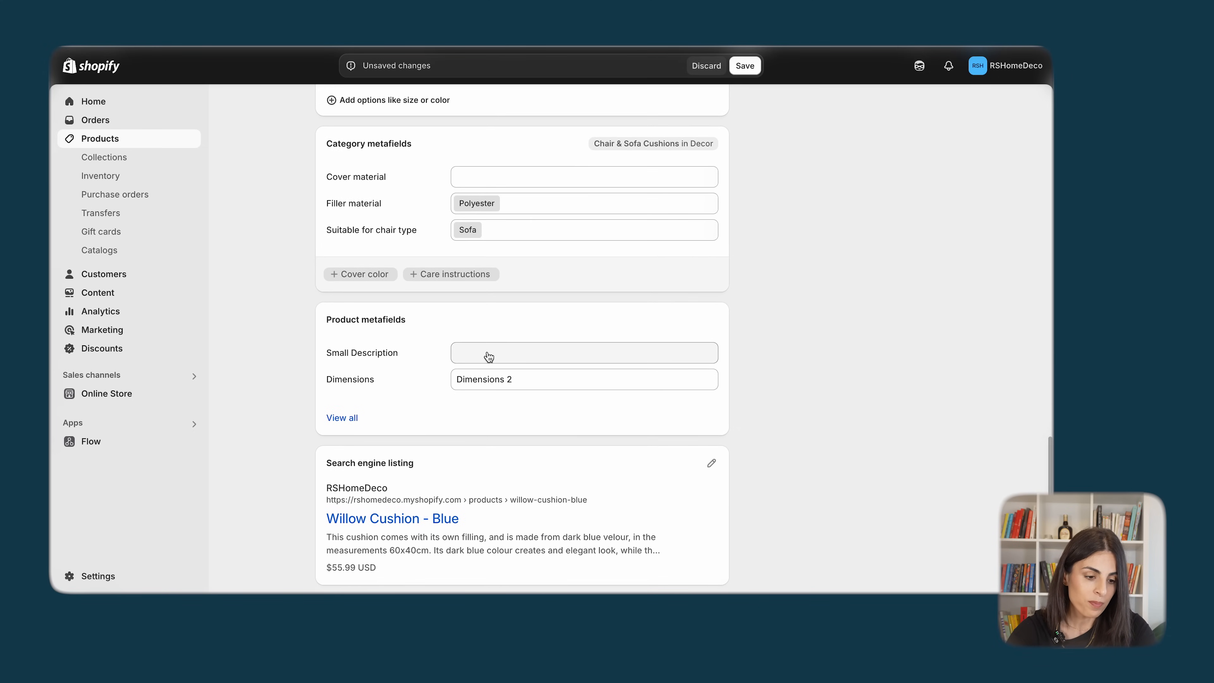
{"action": "left_click", "coordinate": [488, 356]}
{"action": "key", "text": "super+v"}
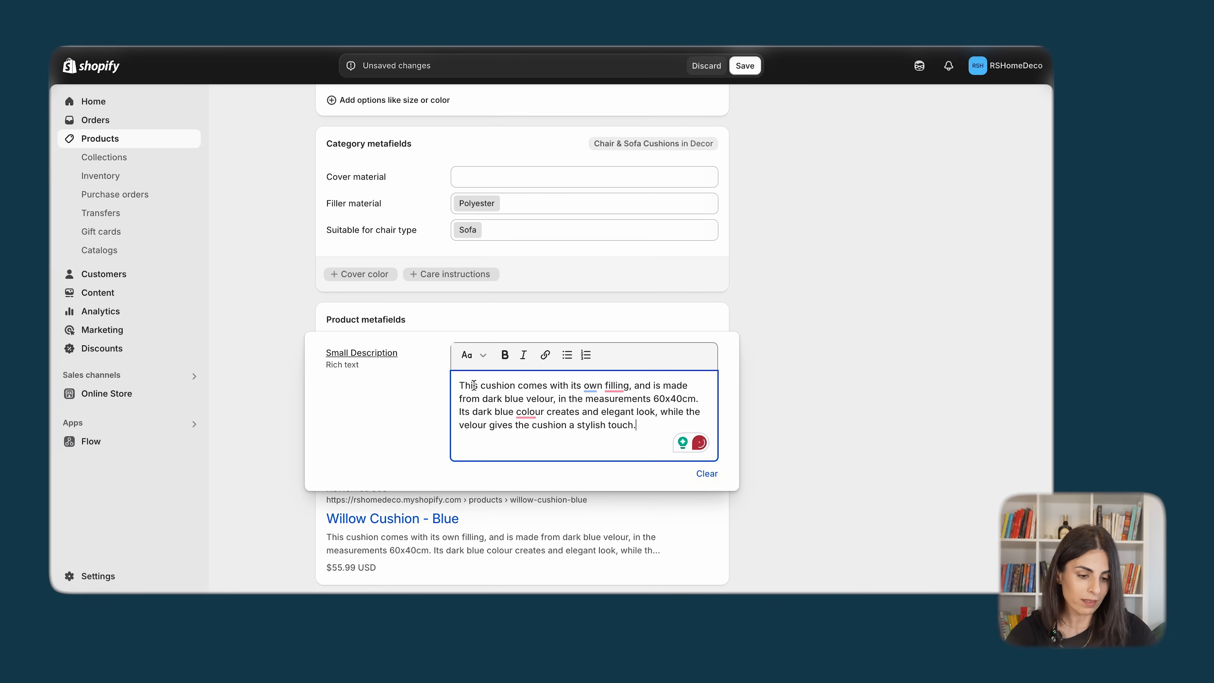
- Make "comes" and "stylish touch." bold in the Small Description metafield and save the product
{"action": "left_click_drag", "start_coordinate": [517, 385], "coordinate": [546, 385]}
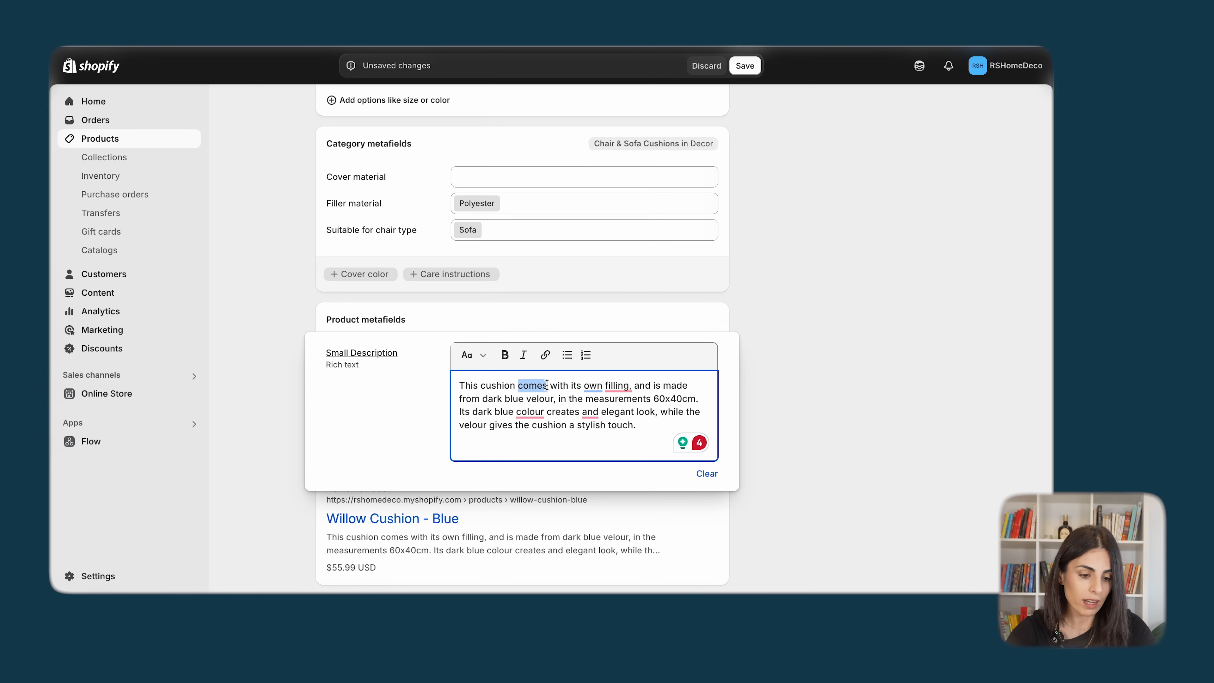
{"action": "left_click", "coordinate": [504, 355]}
{"action": "left_click_drag", "start_coordinate": [637, 424], "coordinate": [574, 425]}
{"action": "left_click", "coordinate": [505, 354]}
{"action": "left_click", "coordinate": [745, 66]}
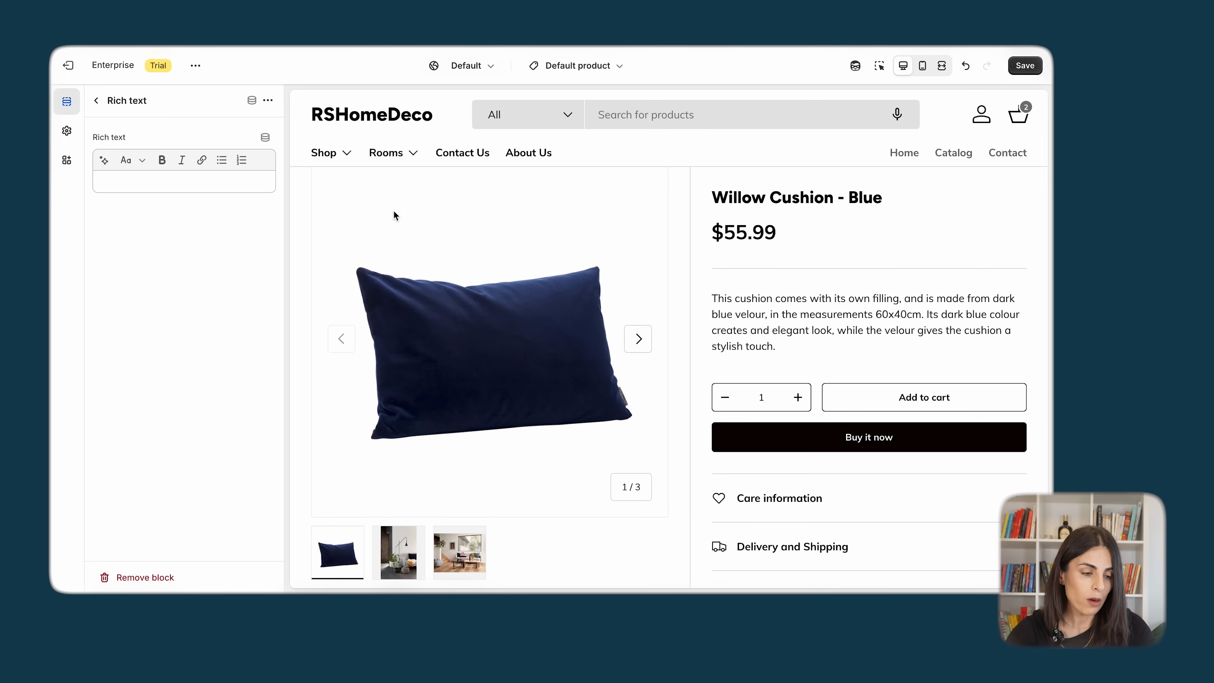
- In the theme editor, connect the Rich text block to the Small Description metafield and return to the template's sections
{"action": "left_click", "coordinate": [265, 137]}
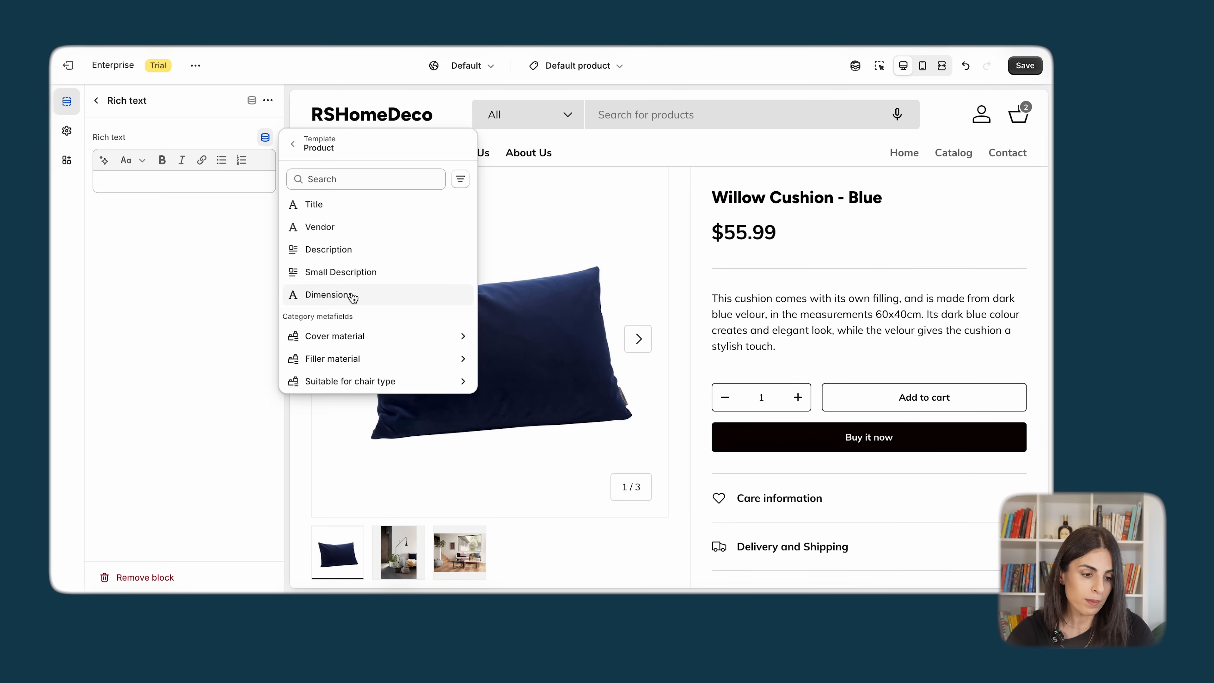
{"action": "left_click", "coordinate": [359, 271]}
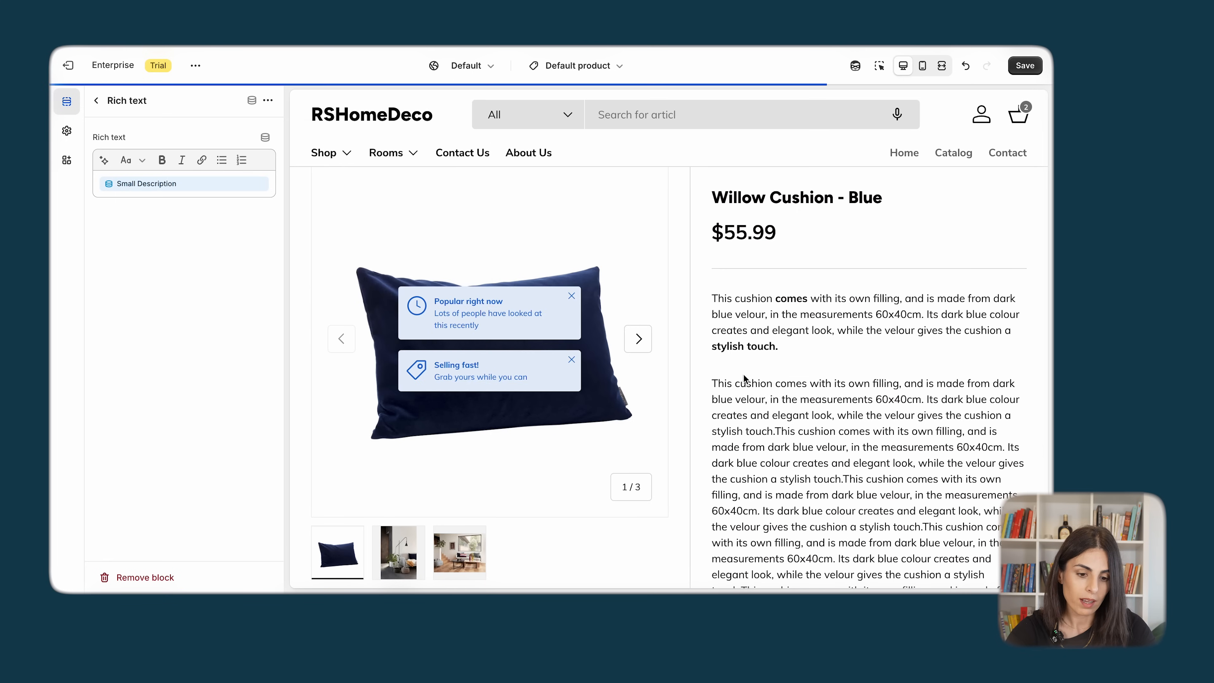
{"action": "left_click", "coordinate": [97, 101]}
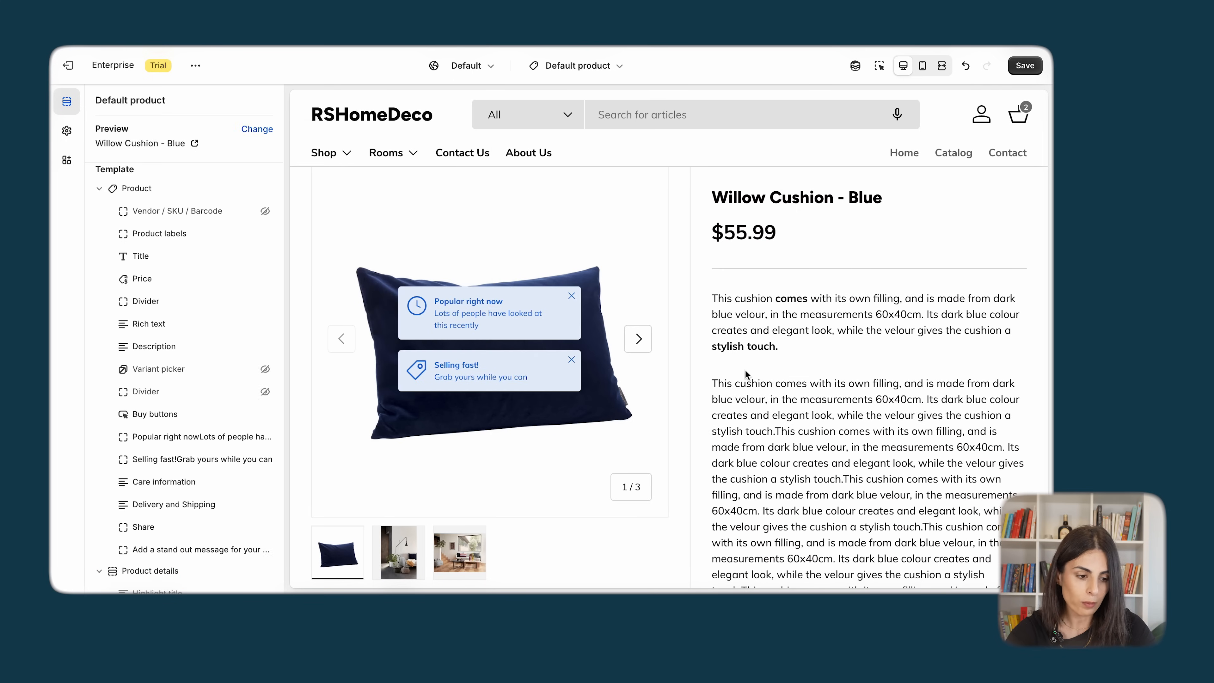
- Remove the Description block from the Product section and save the product template
{"action": "left_click", "coordinate": [247, 346]}
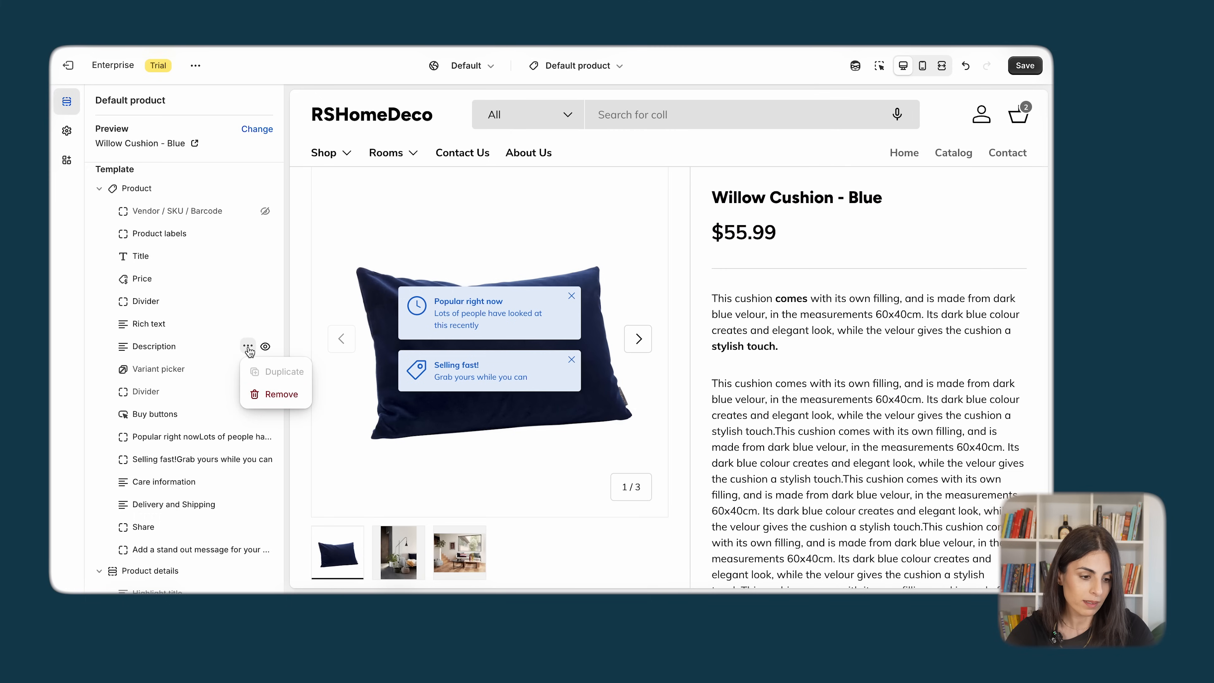
{"action": "left_click", "coordinate": [262, 398]}
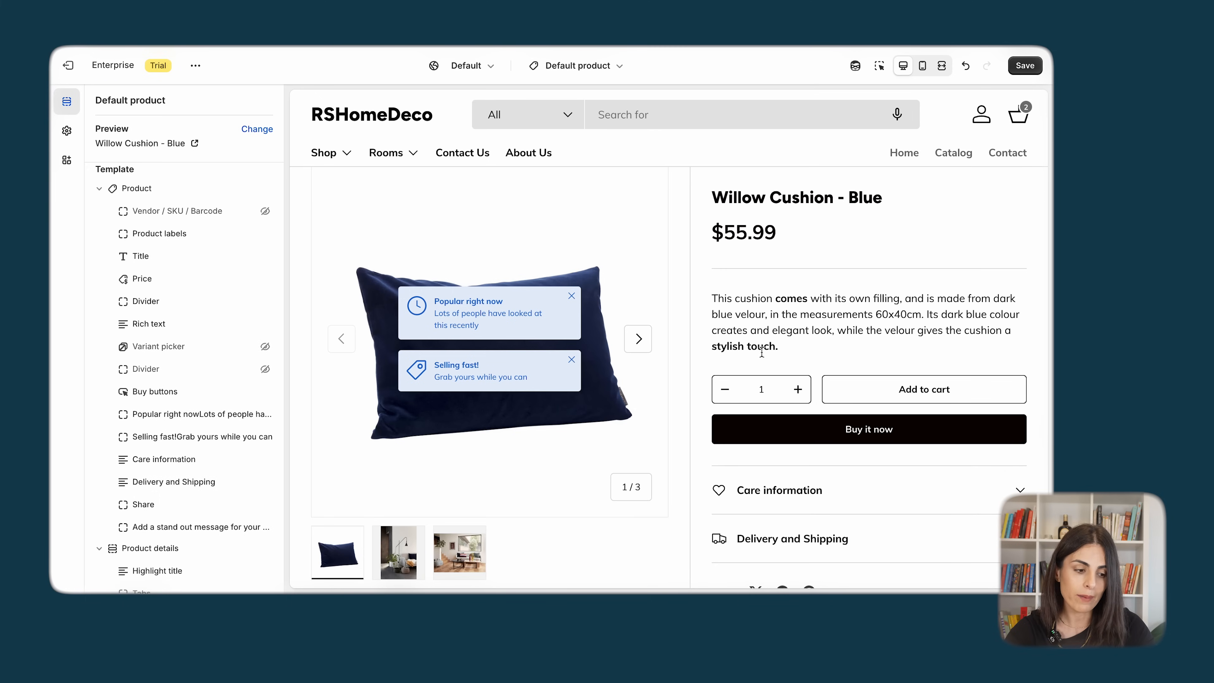
{"action": "scroll", "coordinate": [607, 452], "scroll_direction": "down", "scroll_amount": 5}
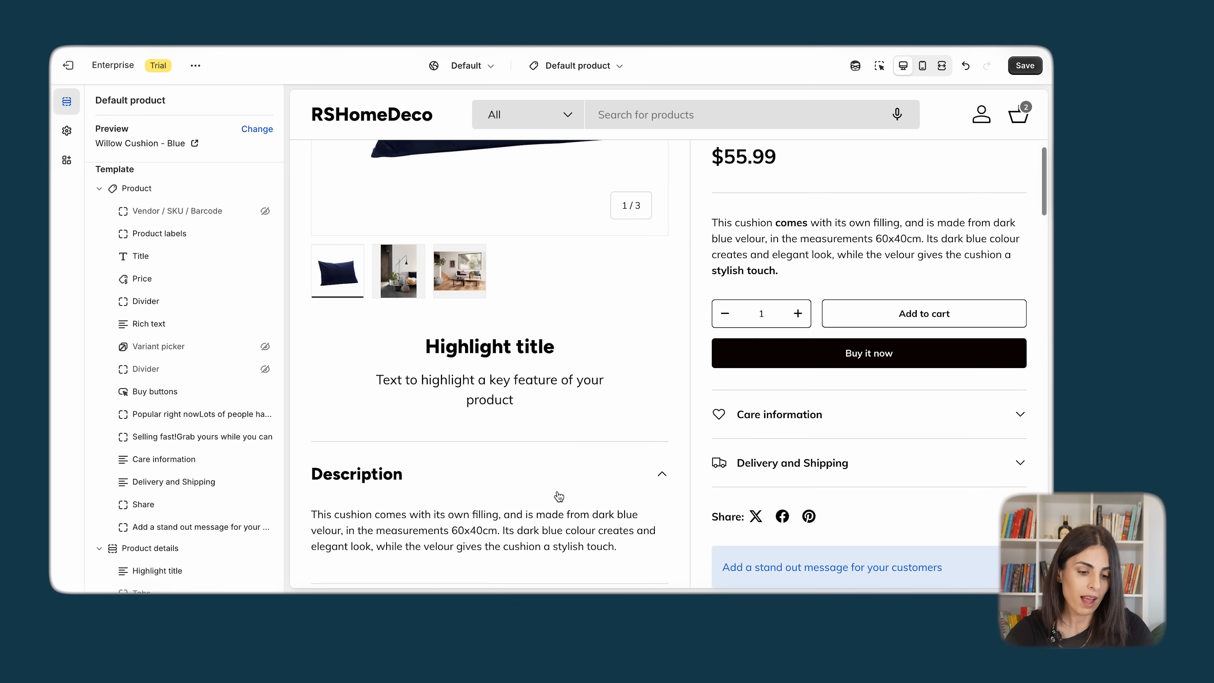
{"action": "scroll", "coordinate": [559, 483], "scroll_direction": "down", "scroll_amount": 3}
{"action": "left_click", "coordinate": [660, 334]}
{"action": "left_click", "coordinate": [660, 336]}
{"action": "left_click", "coordinate": [1021, 65]}
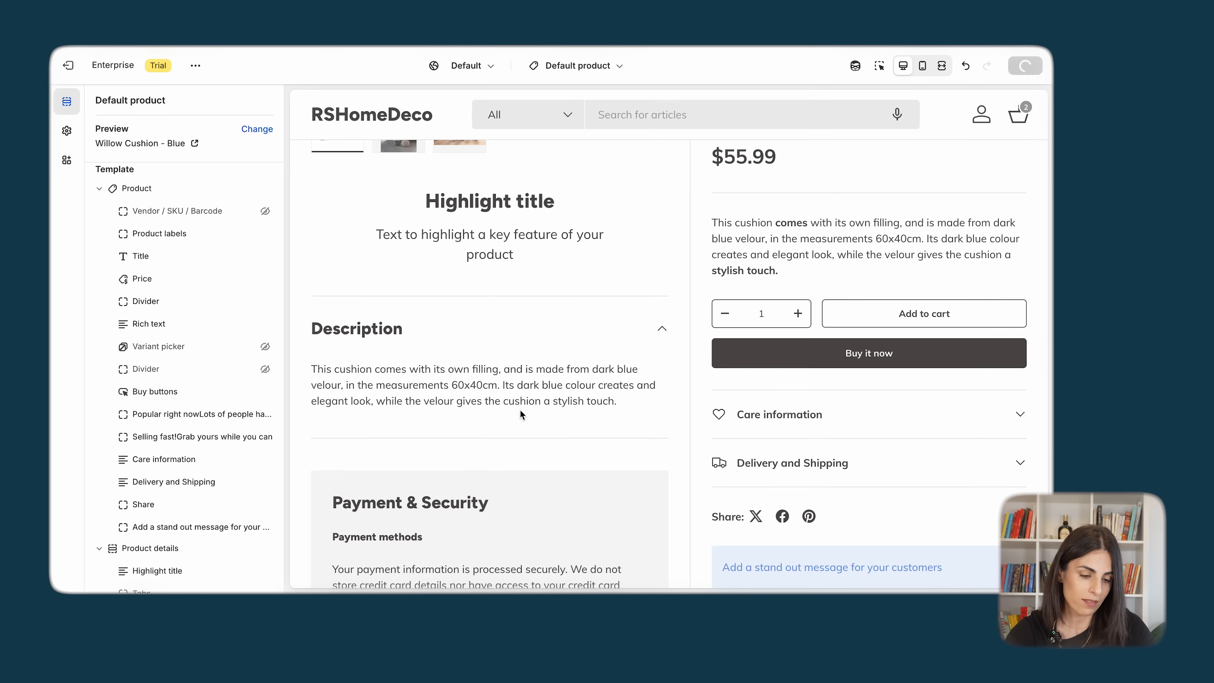
- Toggle the Description tab under Product details in the preview and look over the product page
{"action": "left_click", "coordinate": [666, 325]}
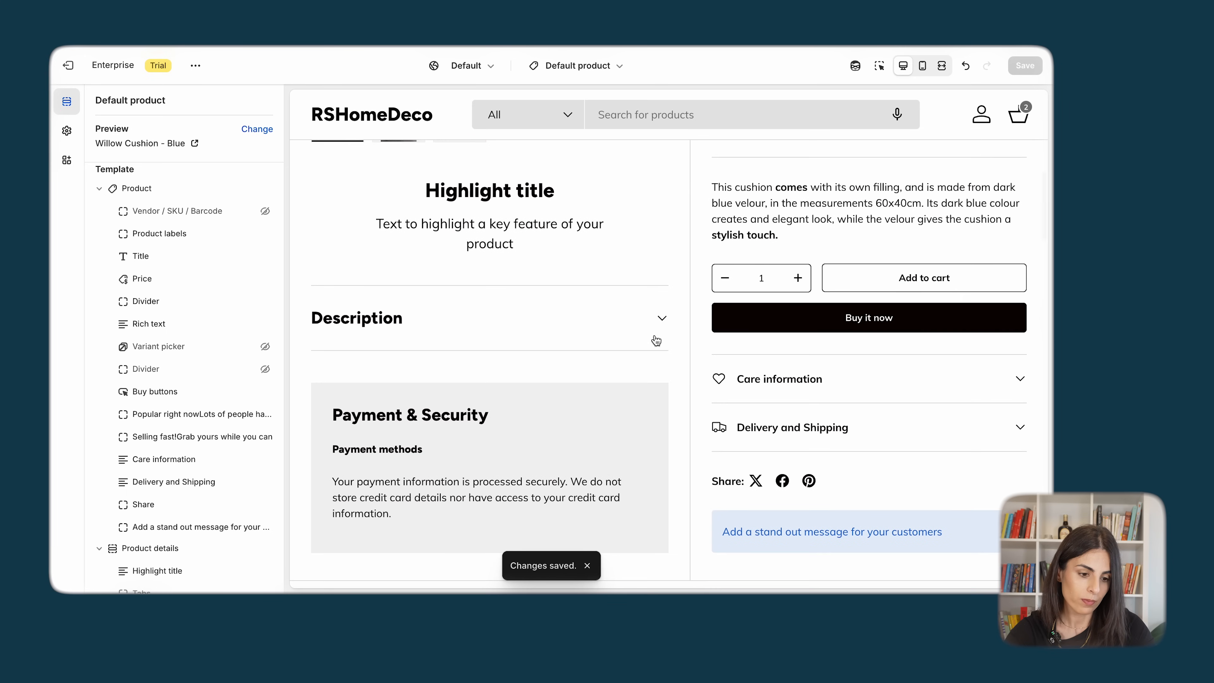
{"action": "left_click", "coordinate": [667, 317]}
{"action": "scroll", "coordinate": [574, 430], "scroll_direction": "down", "scroll_amount": 5}
{"action": "scroll", "coordinate": [574, 430], "scroll_direction": "up", "scroll_amount": 3}
{"action": "scroll", "coordinate": [574, 430], "scroll_direction": "up", "scroll_amount": 10}
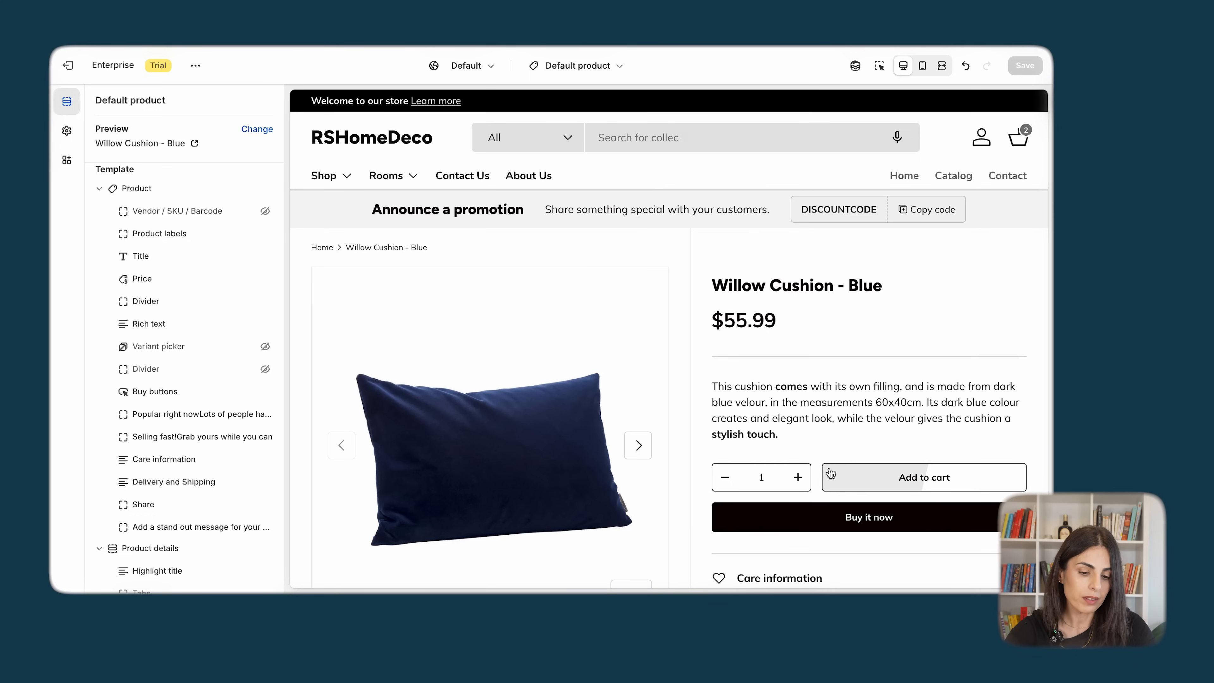
- Open the "Popular right now" Flash message block in the Product section and review its message and settings
{"action": "scroll", "coordinate": [830, 473], "scroll_direction": "down", "scroll_amount": 3}
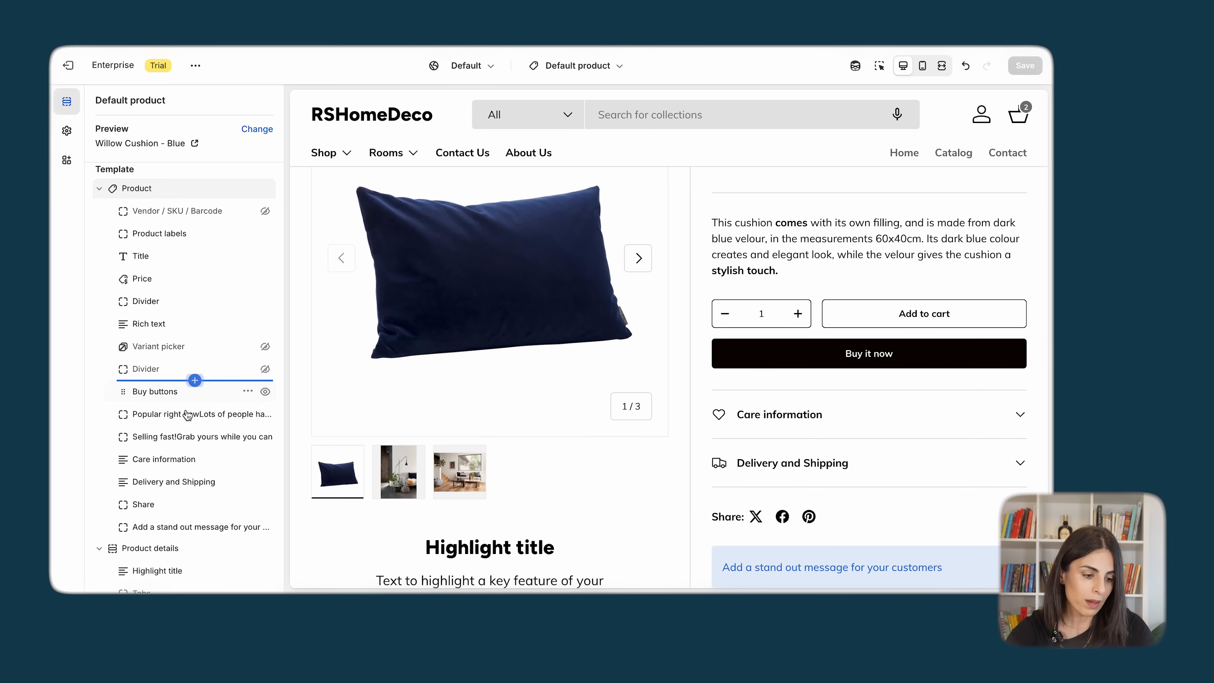
{"action": "scroll", "coordinate": [186, 420], "scroll_direction": "down", "scroll_amount": 2}
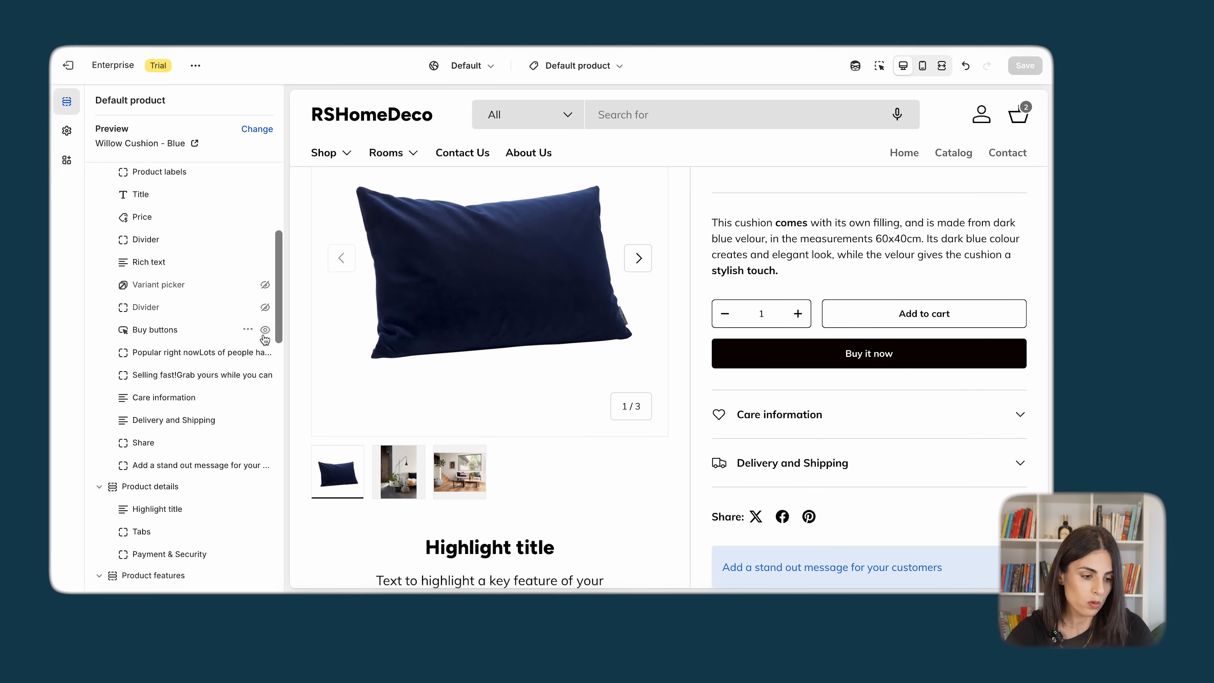
{"action": "left_click", "coordinate": [193, 354]}
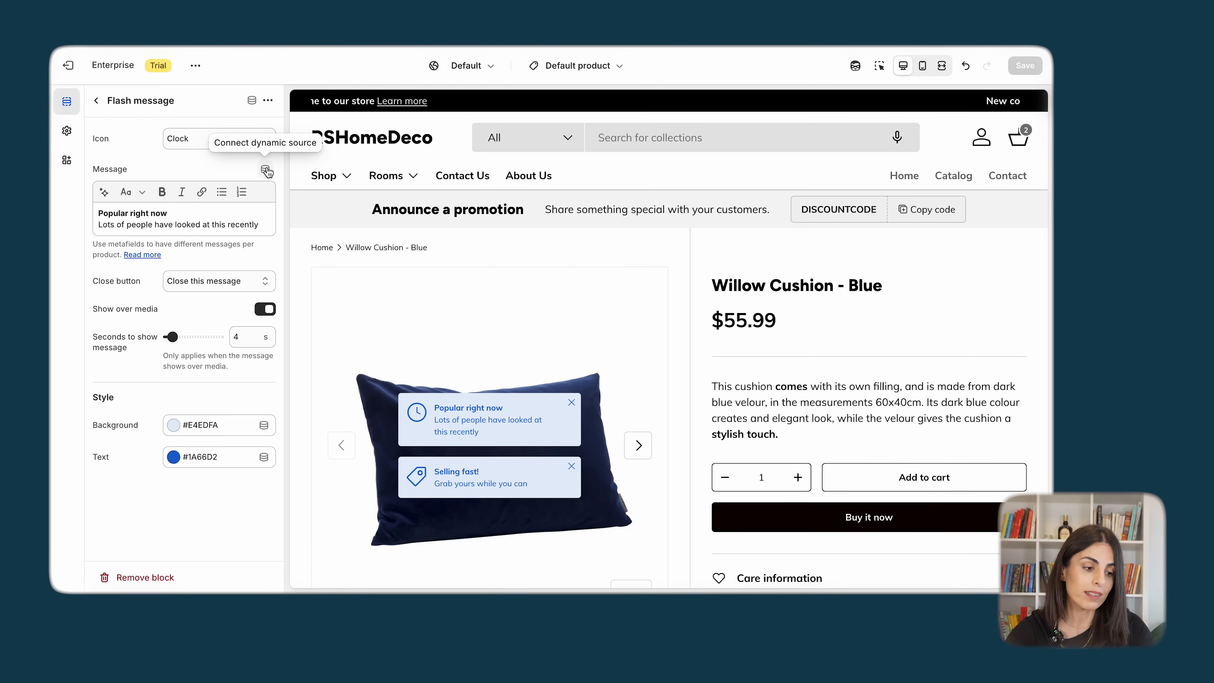
{"action": "left_click_drag", "start_coordinate": [252, 226], "coordinate": [94, 213]}
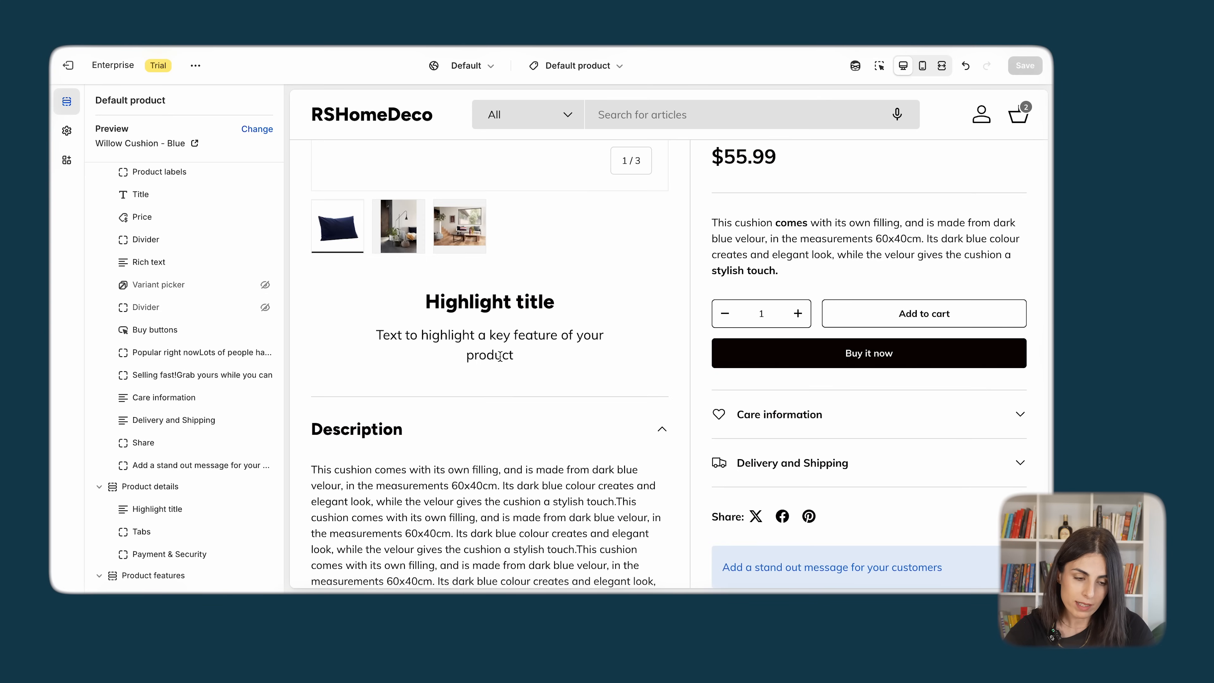
- Review the content options of the Care information block and return to the template's sections
{"action": "scroll", "coordinate": [622, 362], "scroll_direction": "down", "scroll_amount": 3}
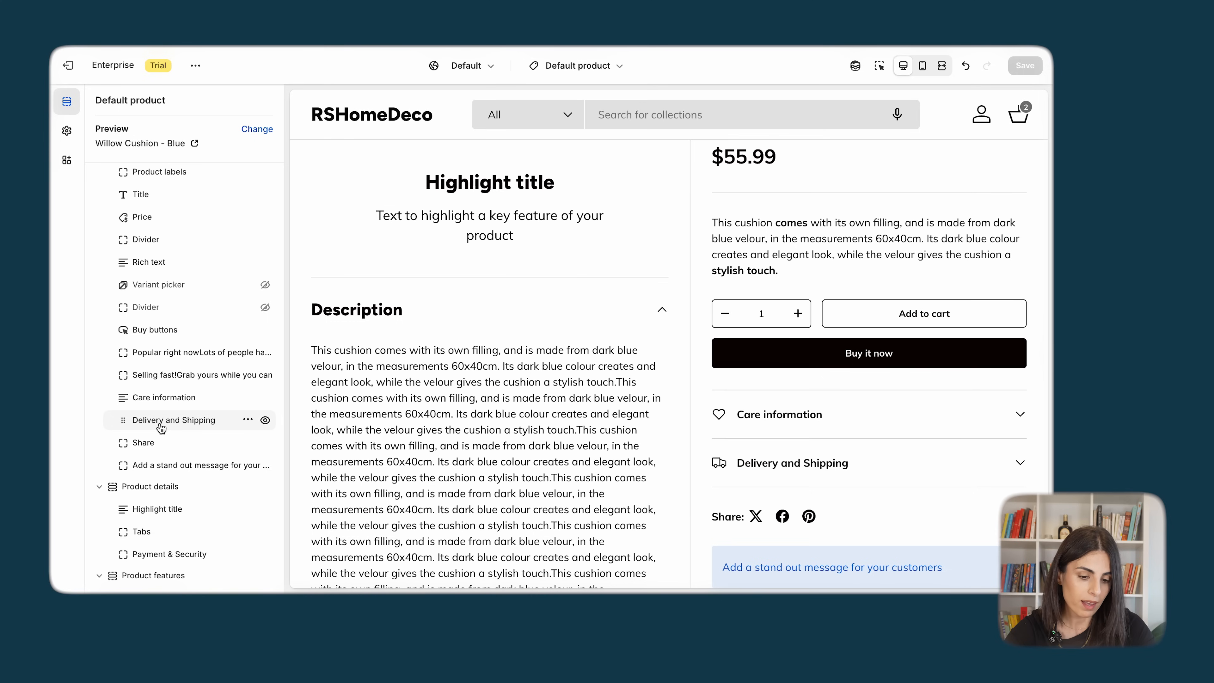
{"action": "left_click", "coordinate": [187, 401]}
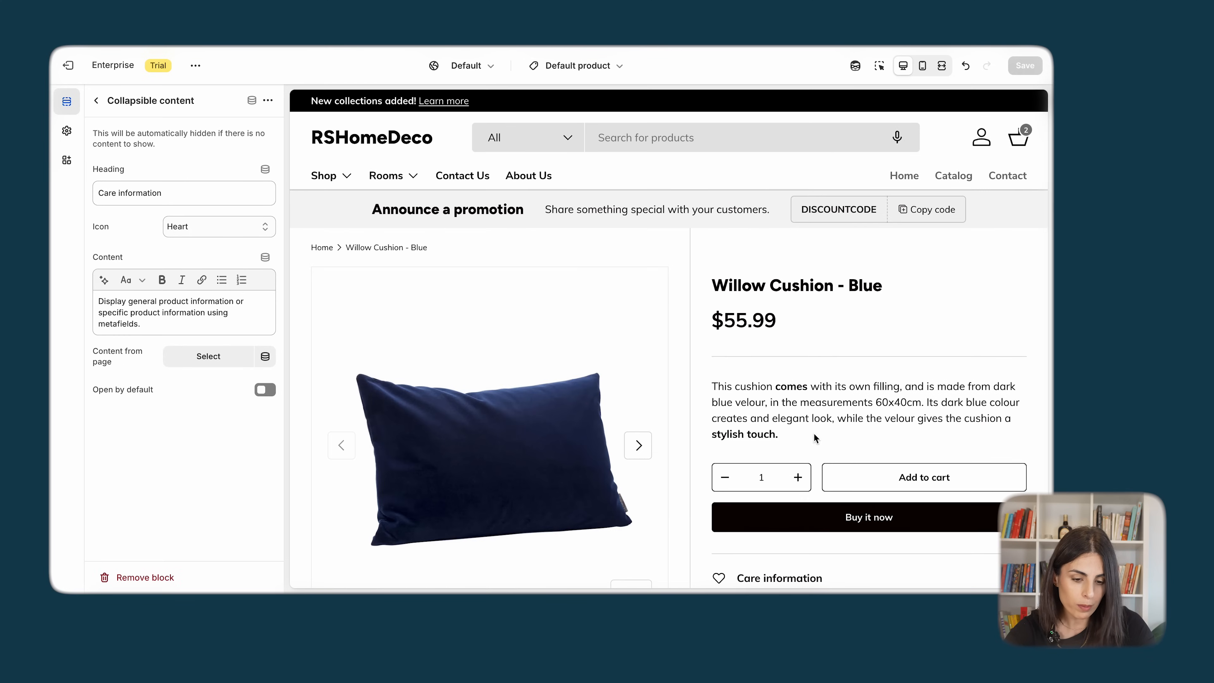
{"action": "scroll", "coordinate": [815, 437], "scroll_direction": "down", "scroll_amount": 5}
{"action": "left_click_drag", "start_coordinate": [172, 325], "coordinate": [94, 306]}
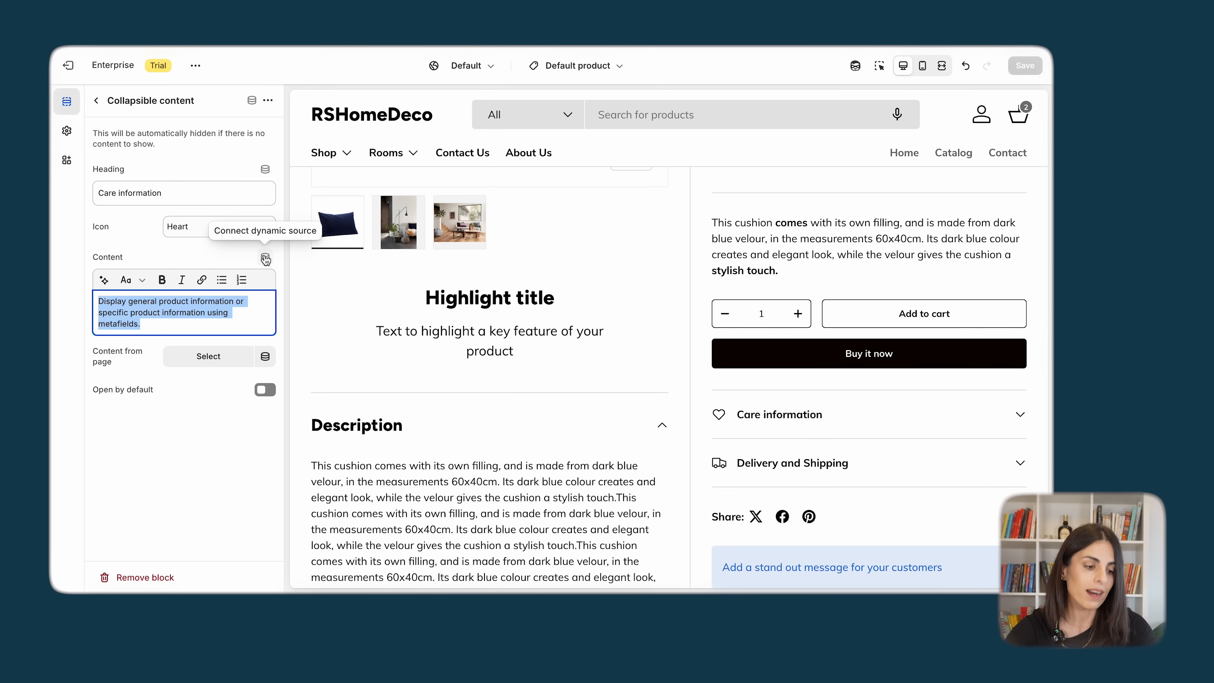
{"action": "left_click", "coordinate": [97, 101]}
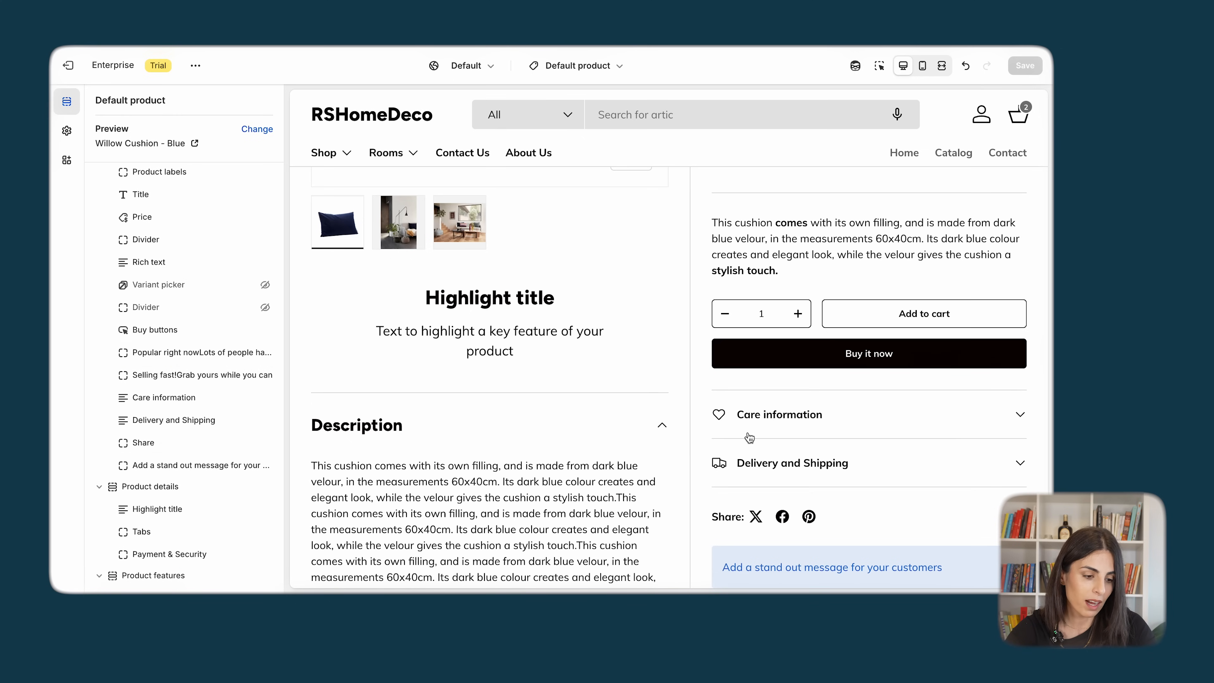
- Try a Product sign-up block at the end of the Product section and remove it again
{"action": "scroll", "coordinate": [928, 403], "scroll_direction": "down", "scroll_amount": 12}
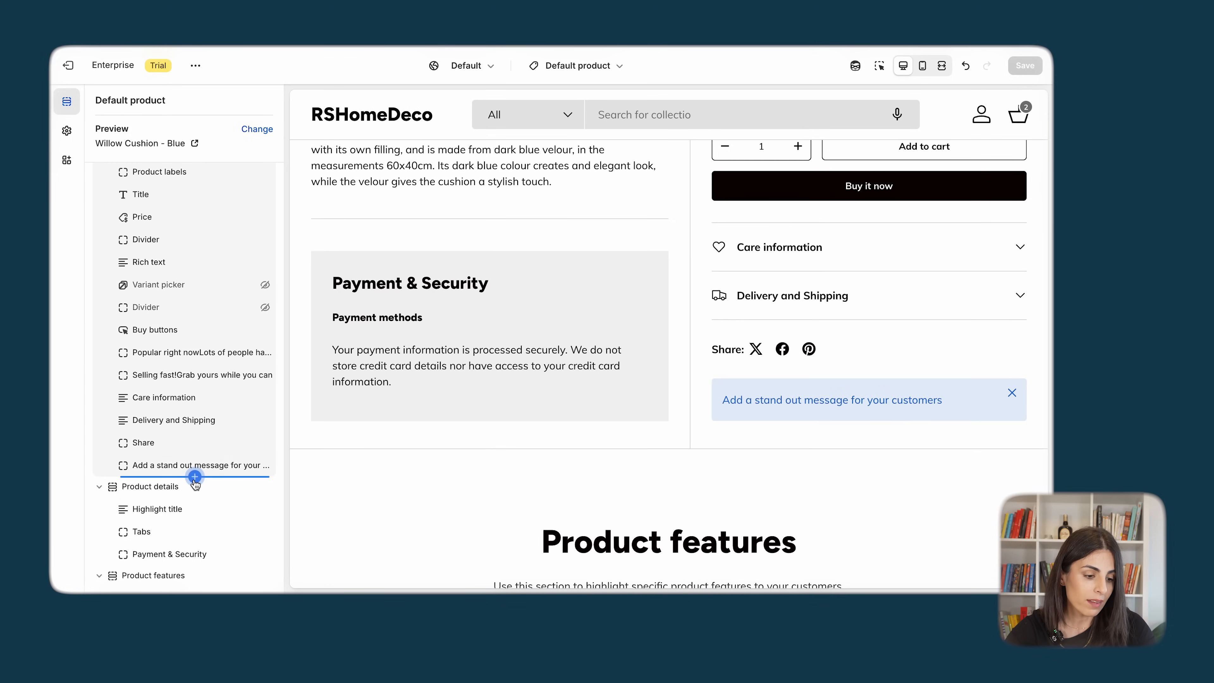
{"action": "left_click", "coordinate": [195, 477]}
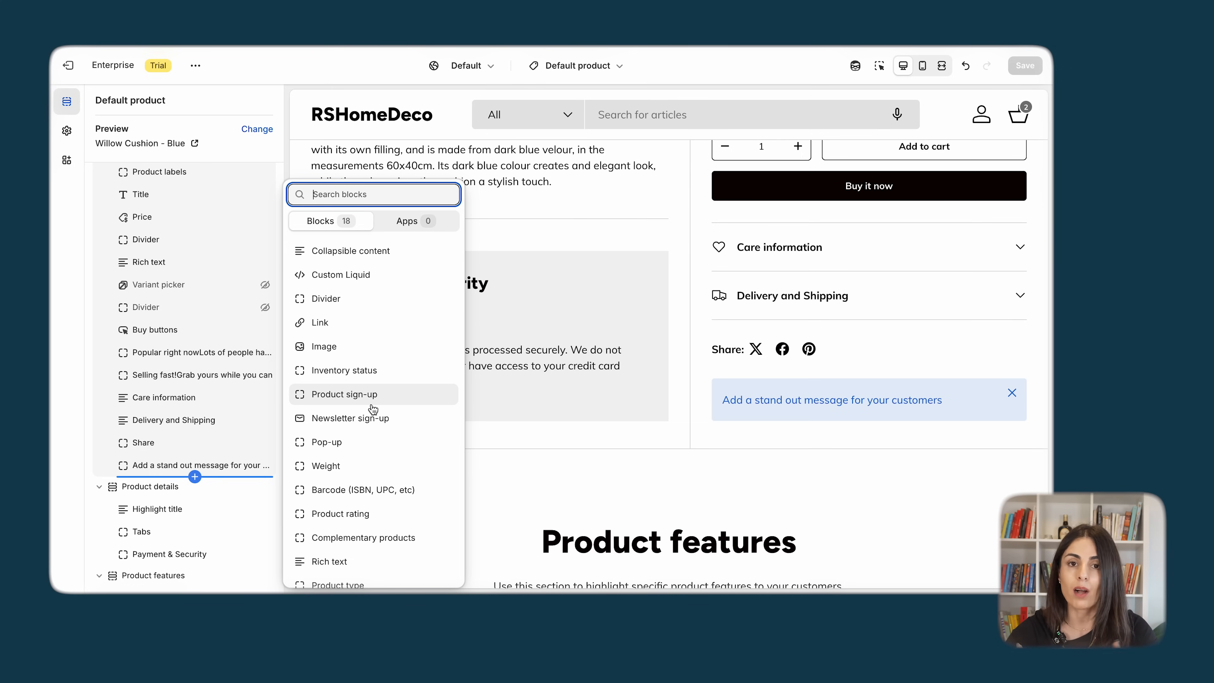
{"action": "left_click", "coordinate": [371, 394]}
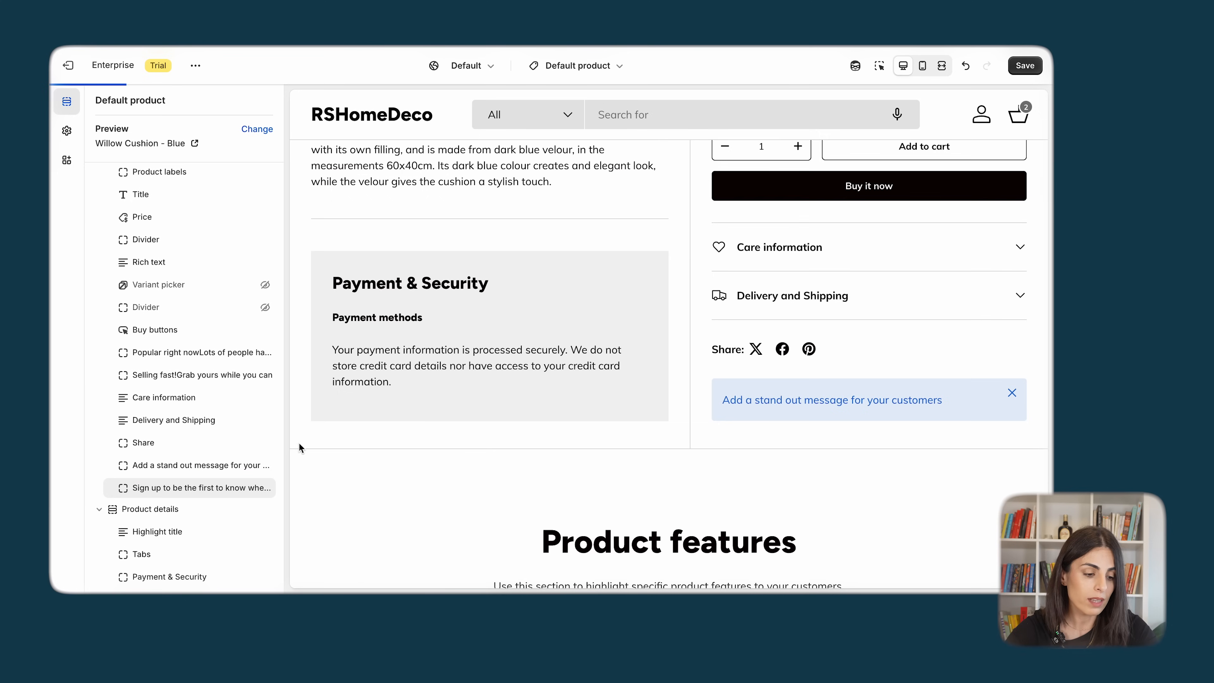
{"action": "left_click", "coordinate": [248, 487]}
{"action": "left_click", "coordinate": [266, 534]}
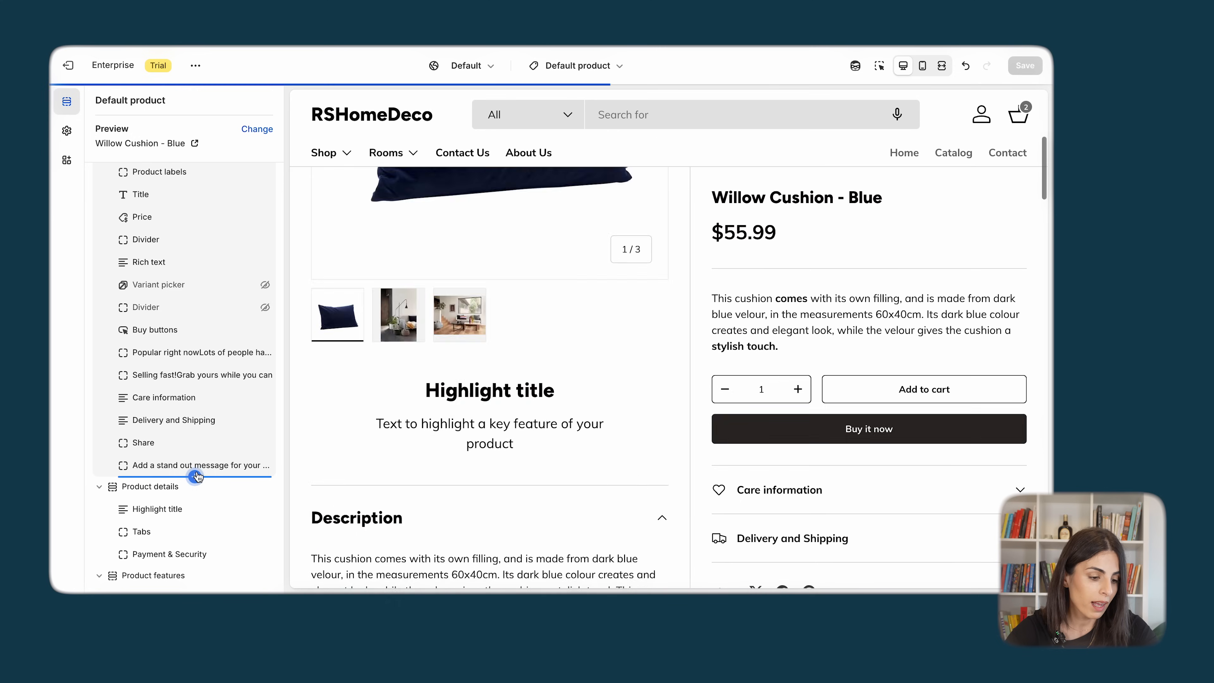
- Add a Complementary products block at the end of the Product section and look over the product page
{"action": "left_click", "coordinate": [195, 477]}
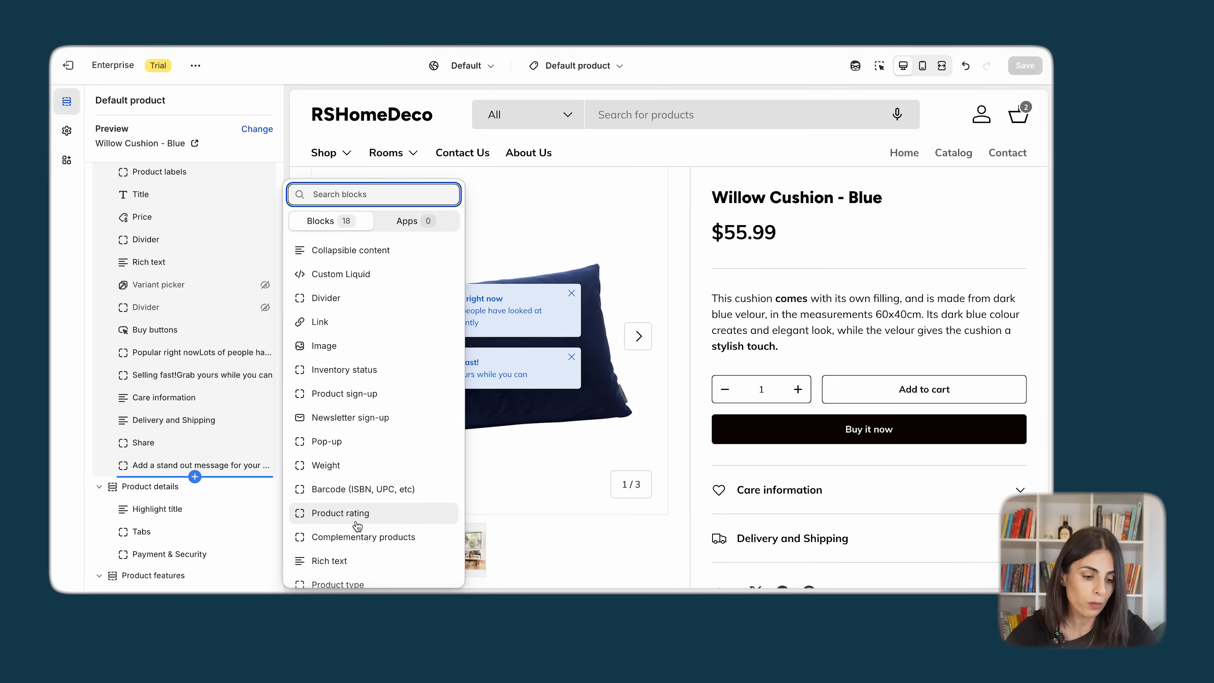
{"action": "scroll", "coordinate": [361, 508], "scroll_direction": "down", "scroll_amount": 2}
{"action": "left_click", "coordinate": [361, 460]}
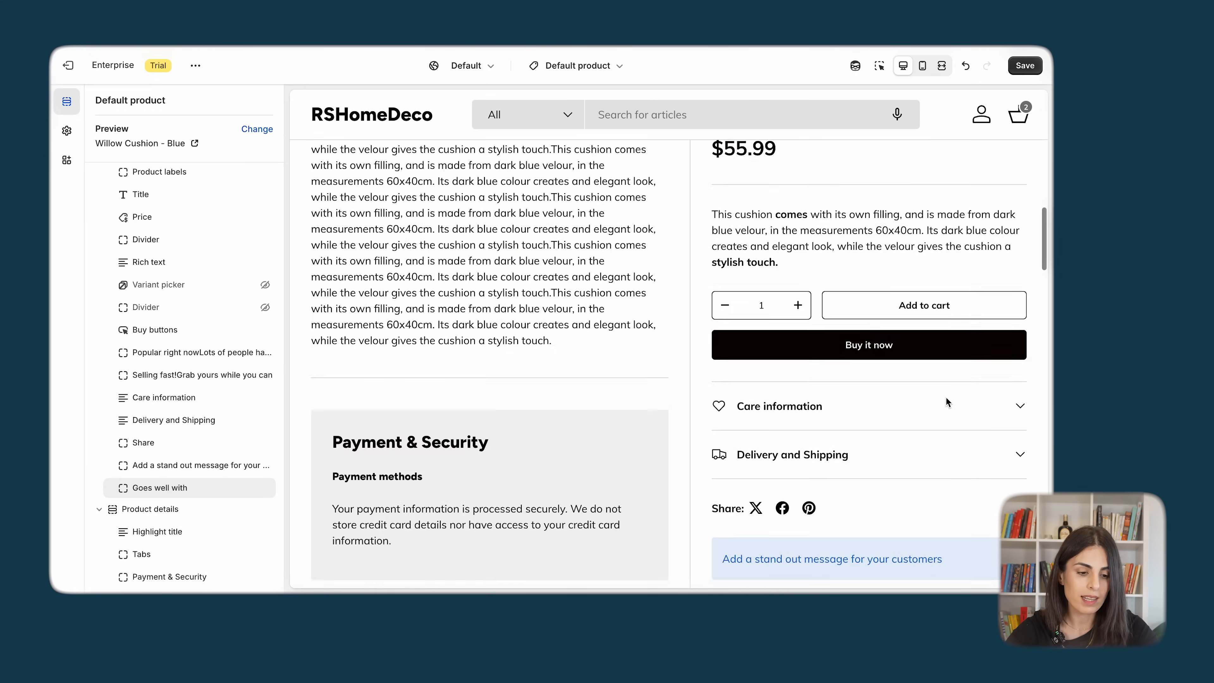
{"action": "scroll", "coordinate": [935, 395], "scroll_direction": "up", "scroll_amount": 5}
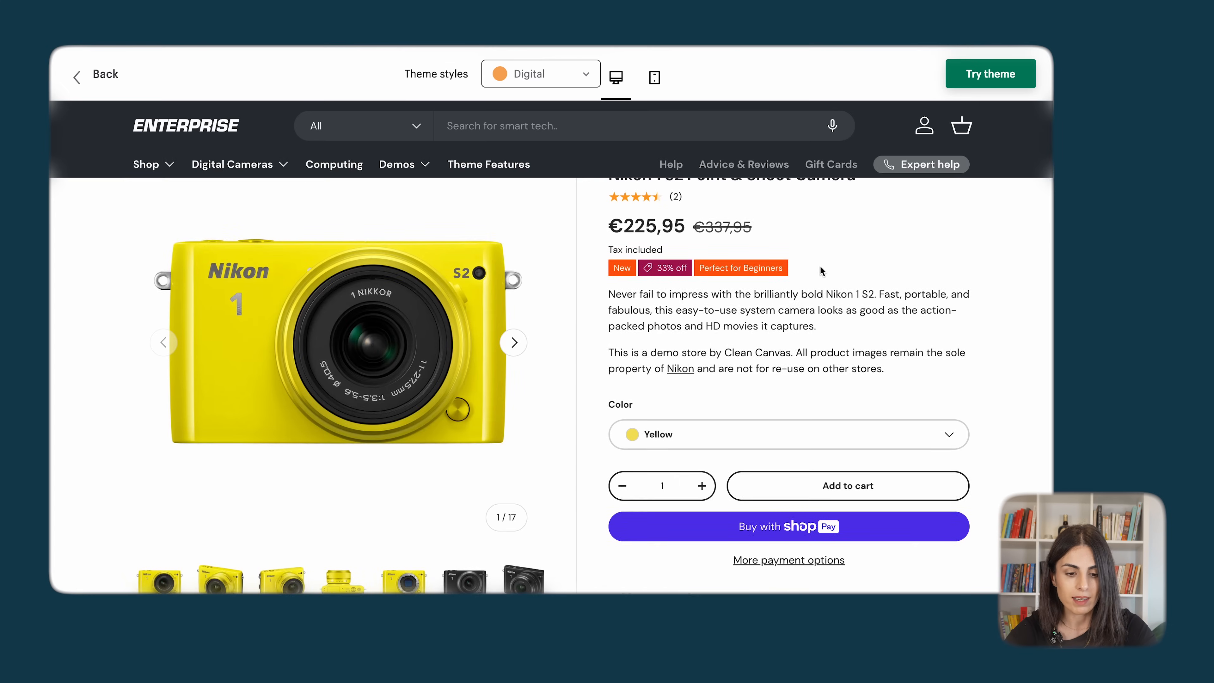
{"action": "scroll", "coordinate": [819, 264], "scroll_direction": "down", "scroll_amount": 8}
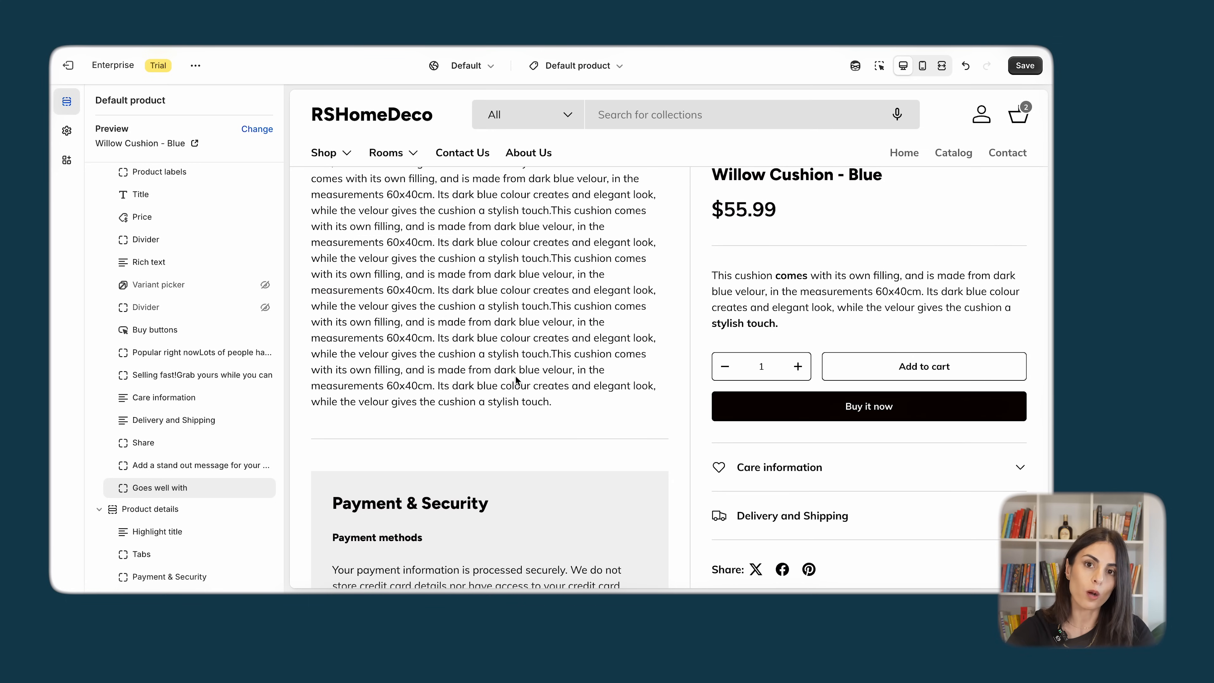
{"action": "scroll", "coordinate": [516, 374], "scroll_direction": "down", "scroll_amount": 4}
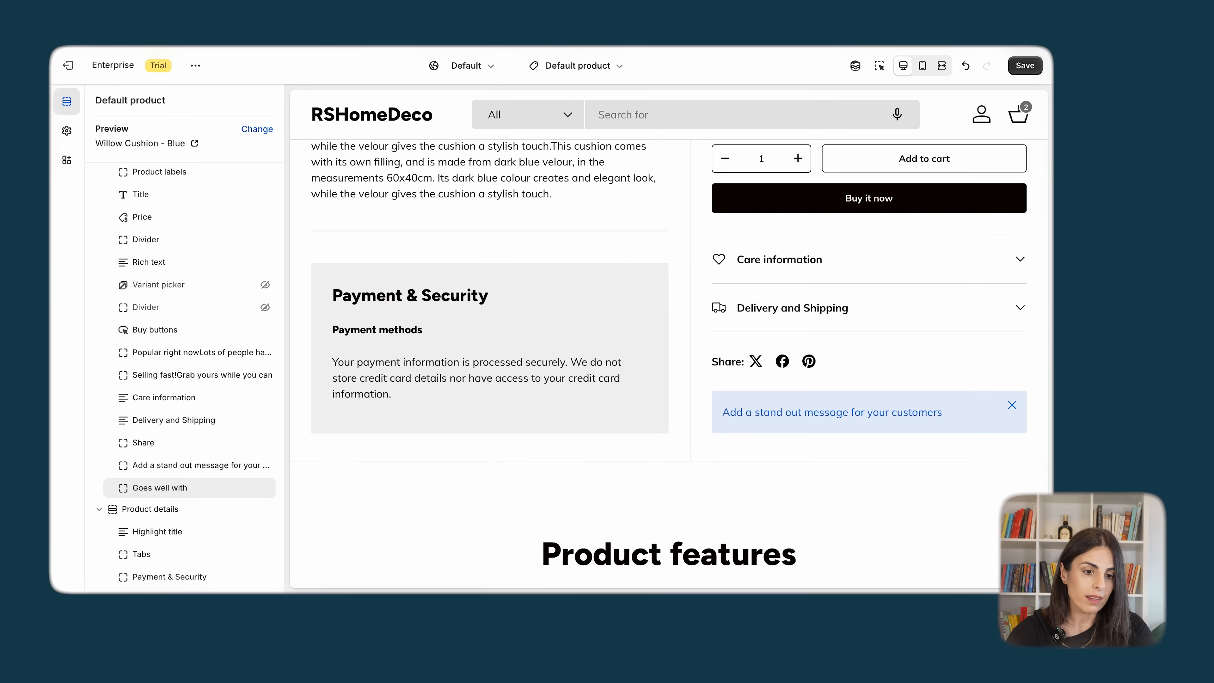
- Add an Inventory status block below the "Goes well with" block in the Product section
{"action": "left_click", "coordinate": [194, 499]}
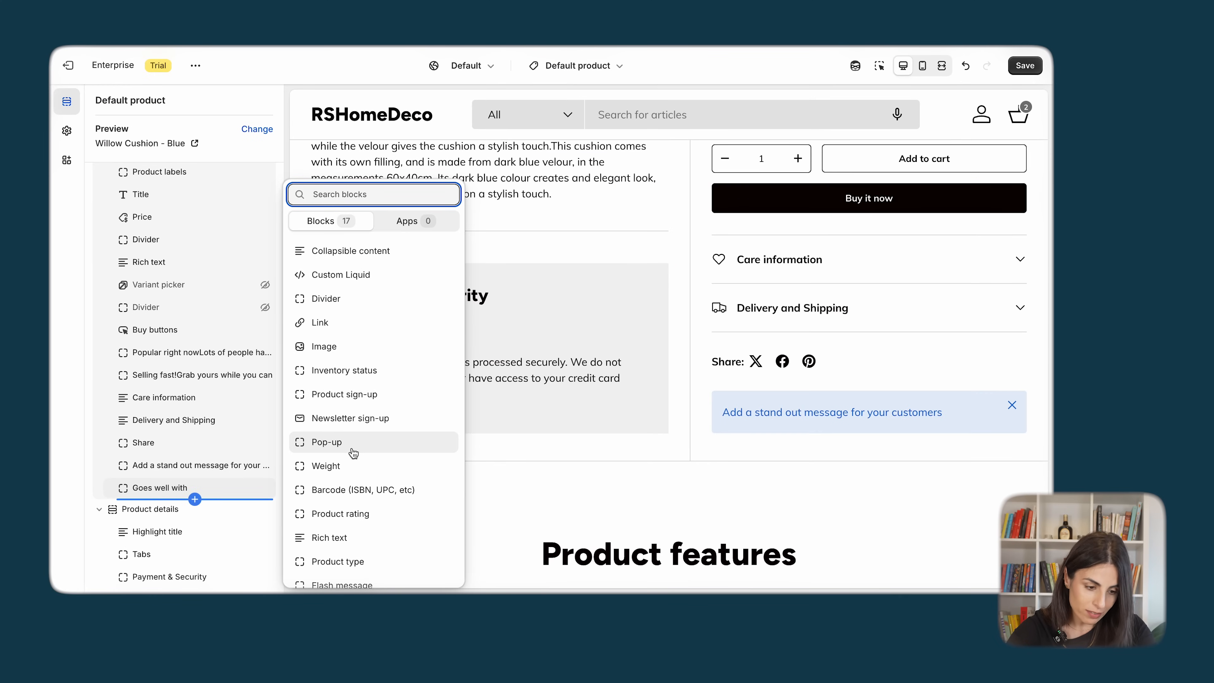
{"action": "scroll", "coordinate": [353, 452], "scroll_direction": "down", "scroll_amount": 1}
{"action": "scroll", "coordinate": [393, 312], "scroll_direction": "up", "scroll_amount": 1}
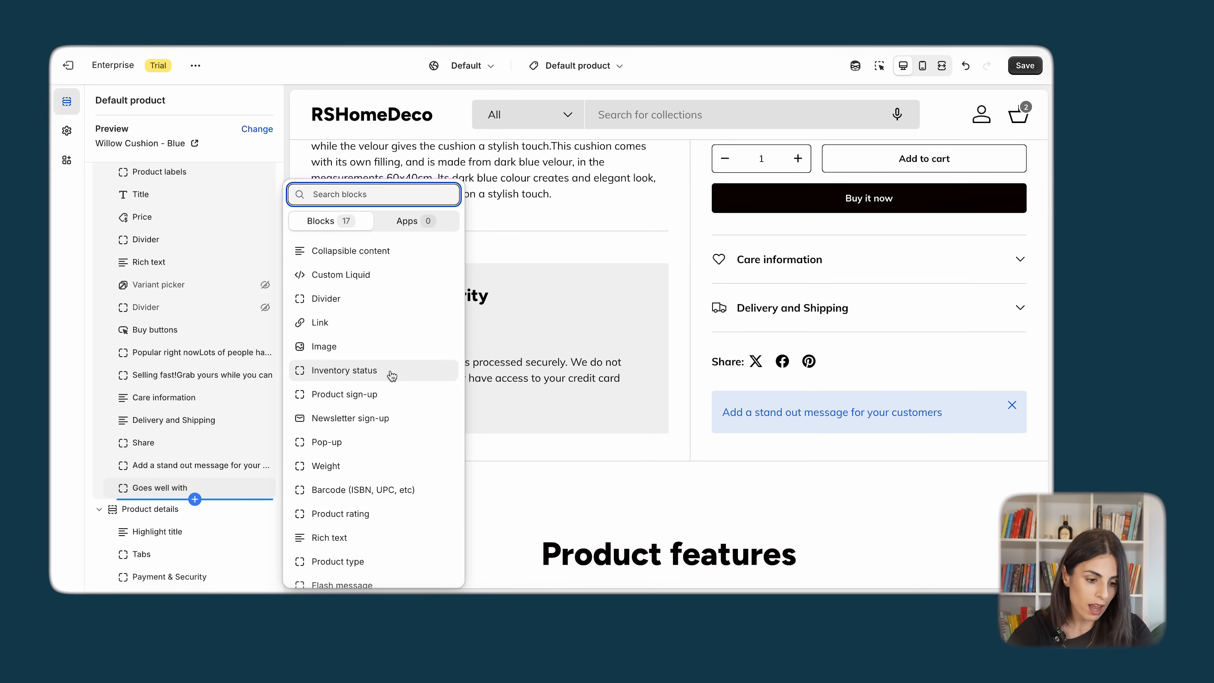
{"action": "left_click", "coordinate": [366, 372]}
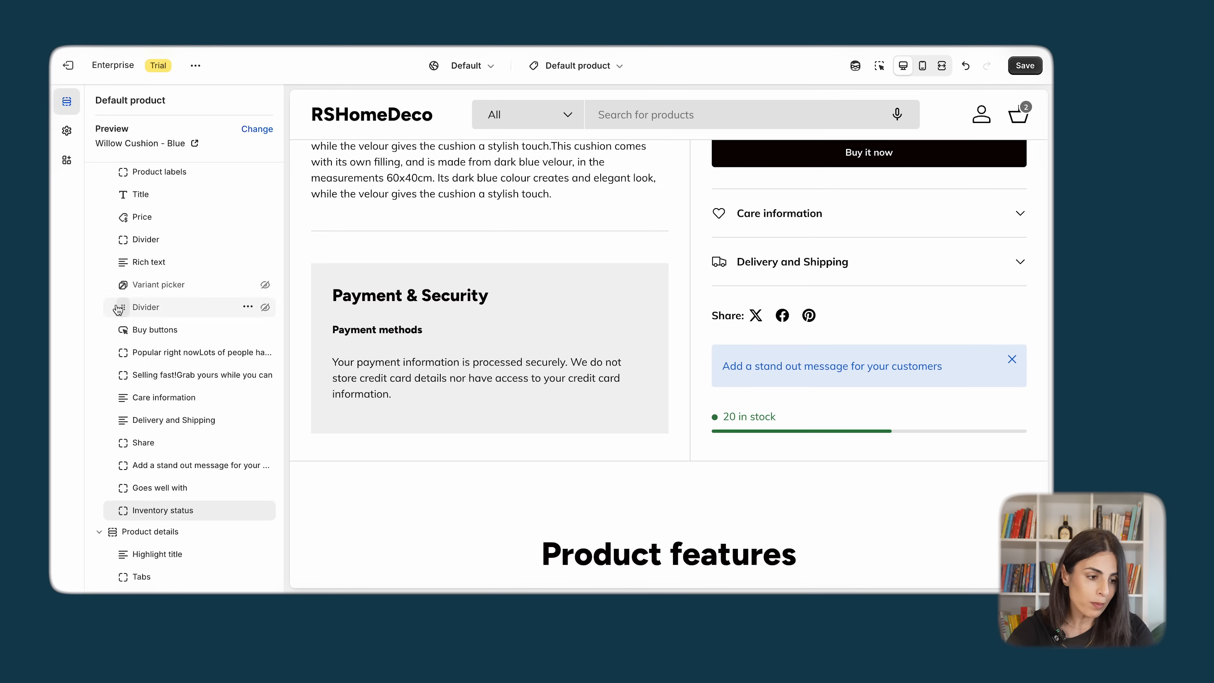
- In the theme settings, set the Product inventory low threshold to 28 and return to the template's sections
{"action": "left_click", "coordinate": [68, 136]}
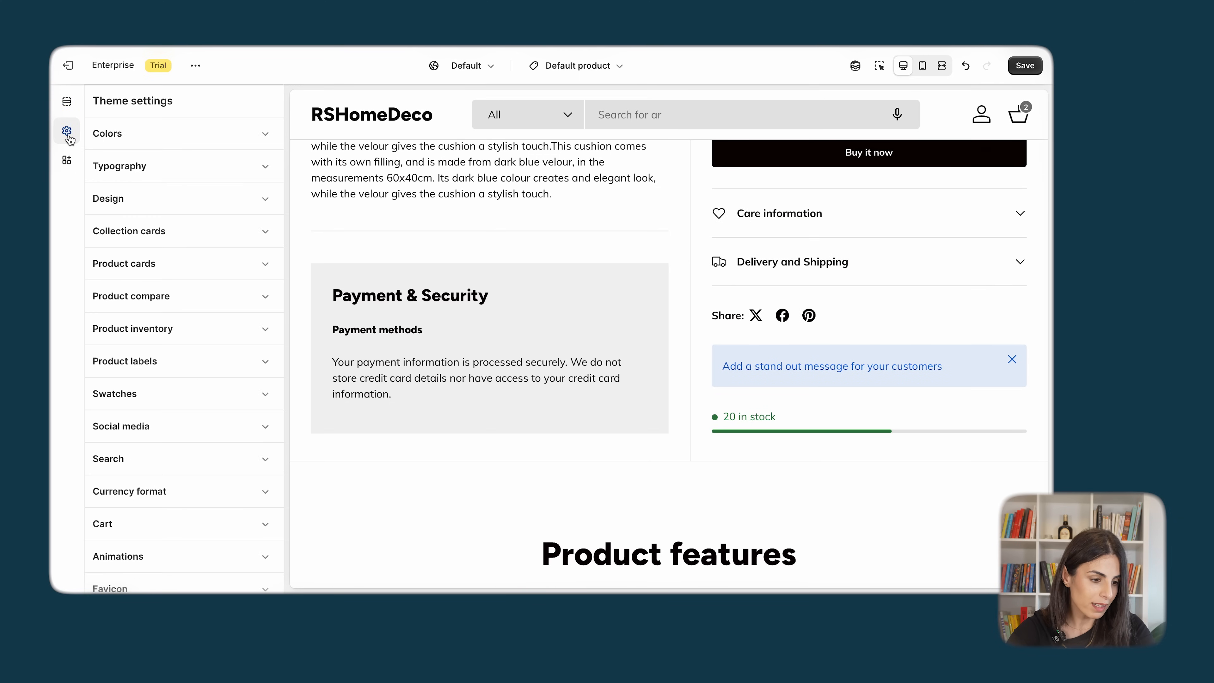
{"action": "left_click", "coordinate": [186, 326]}
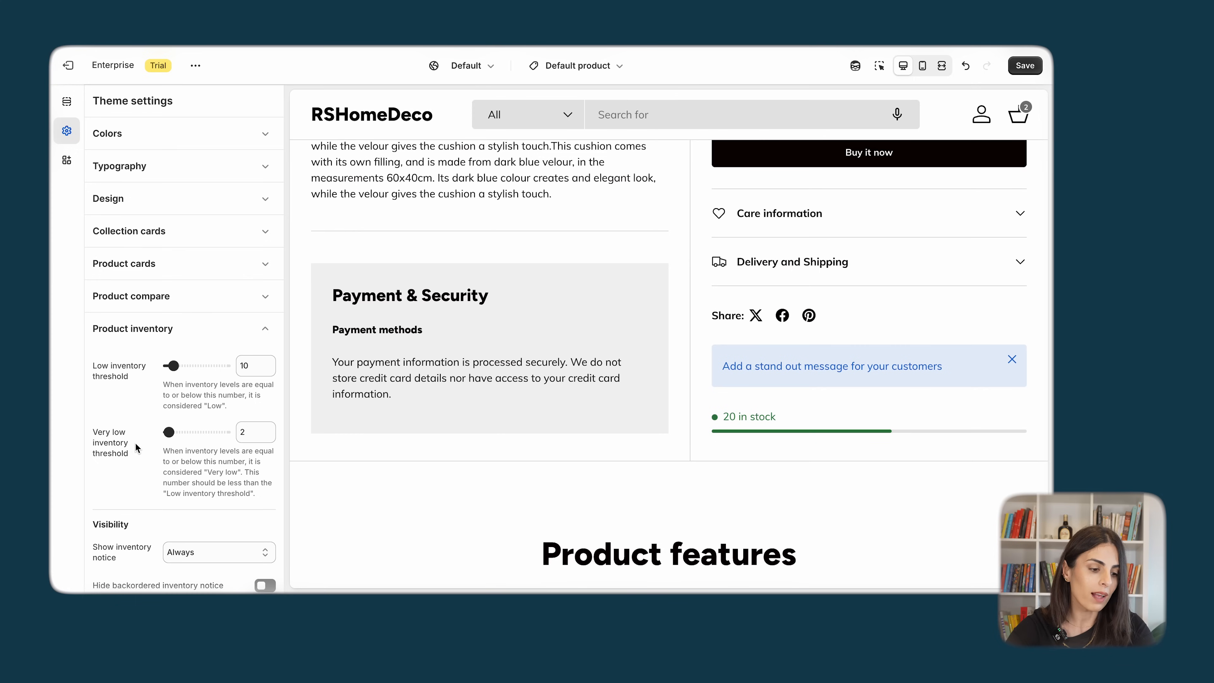
{"action": "left_click_drag", "start_coordinate": [172, 365], "coordinate": [184, 366]}
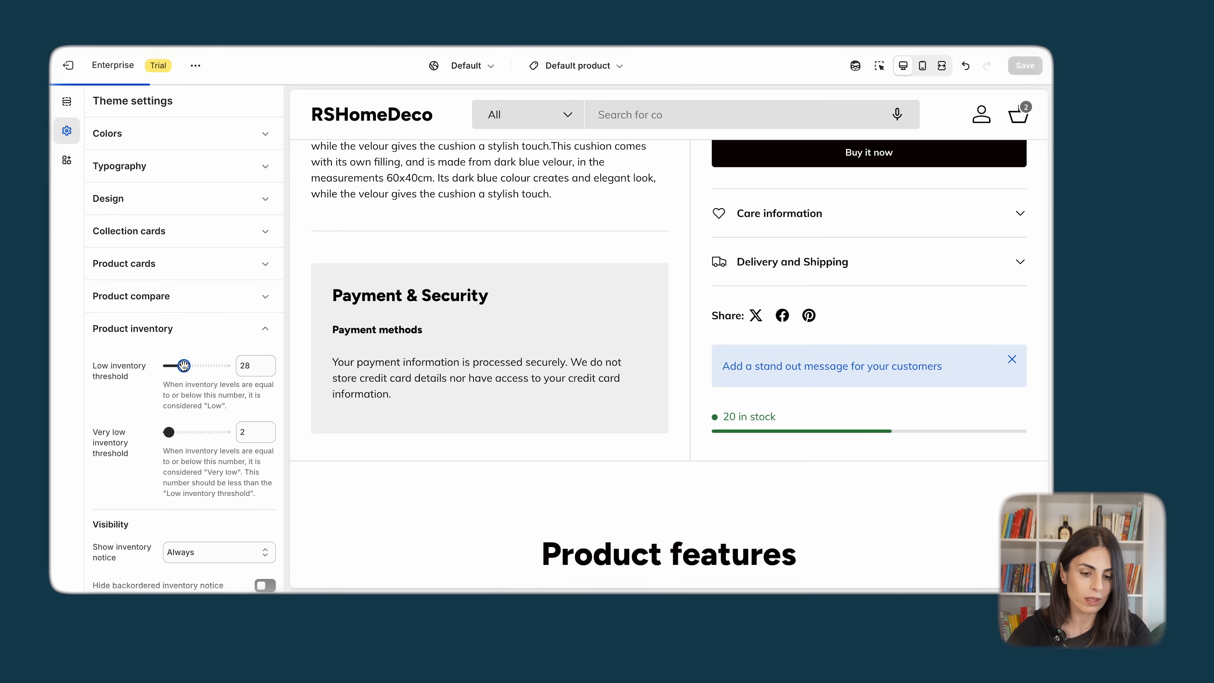
{"action": "scroll", "coordinate": [788, 407], "scroll_direction": "up", "scroll_amount": 10}
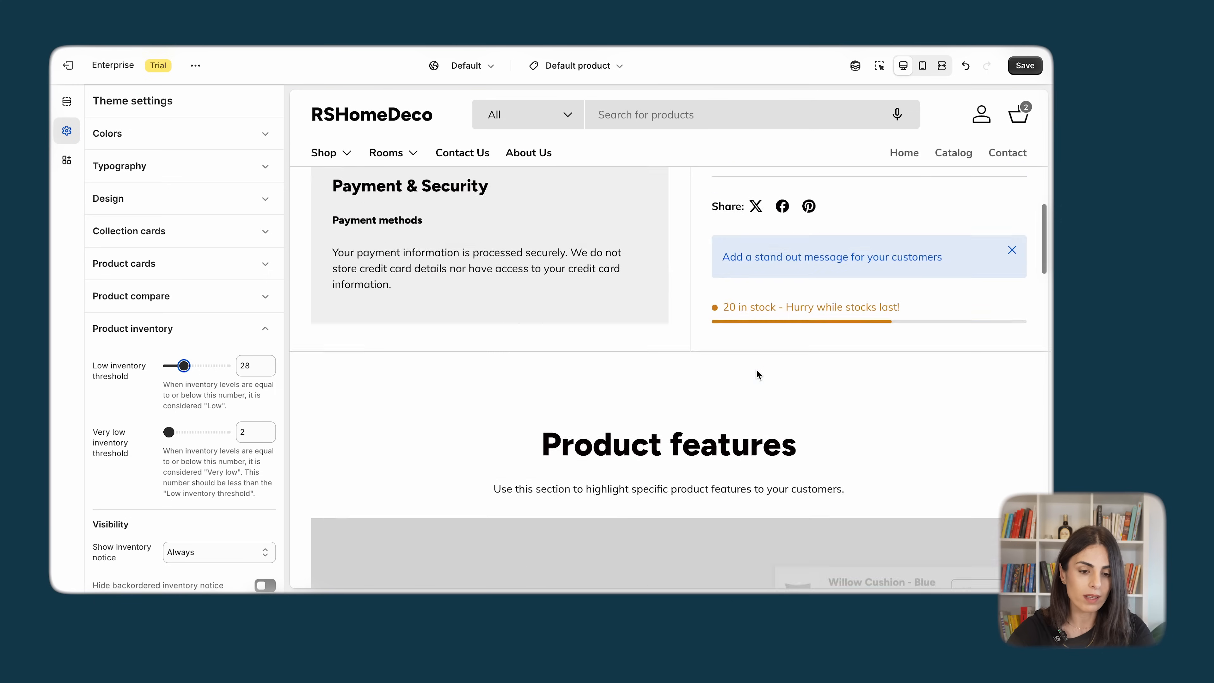
{"action": "scroll", "coordinate": [764, 392], "scroll_direction": "down", "scroll_amount": 1}
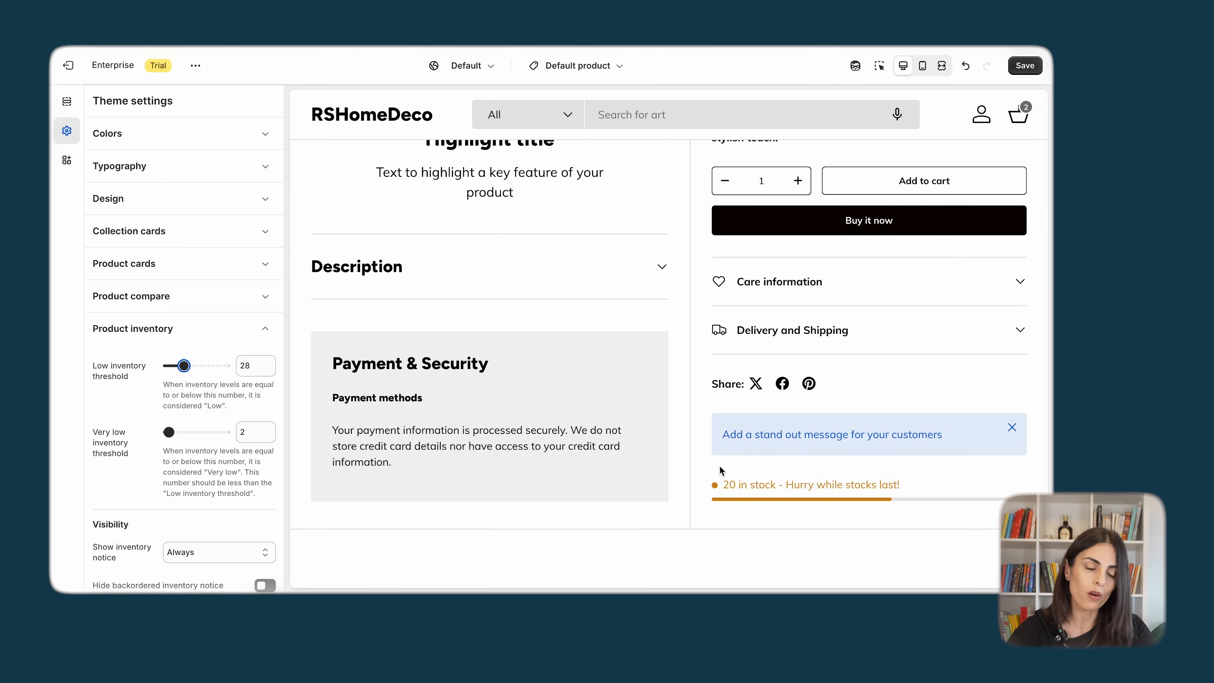
{"action": "left_click", "coordinate": [74, 111]}
- Add a second Highlight text block to Product details and place it directly below the existing highlight, above Tabs
{"action": "scroll", "coordinate": [167, 473], "scroll_direction": "down", "scroll_amount": 5}
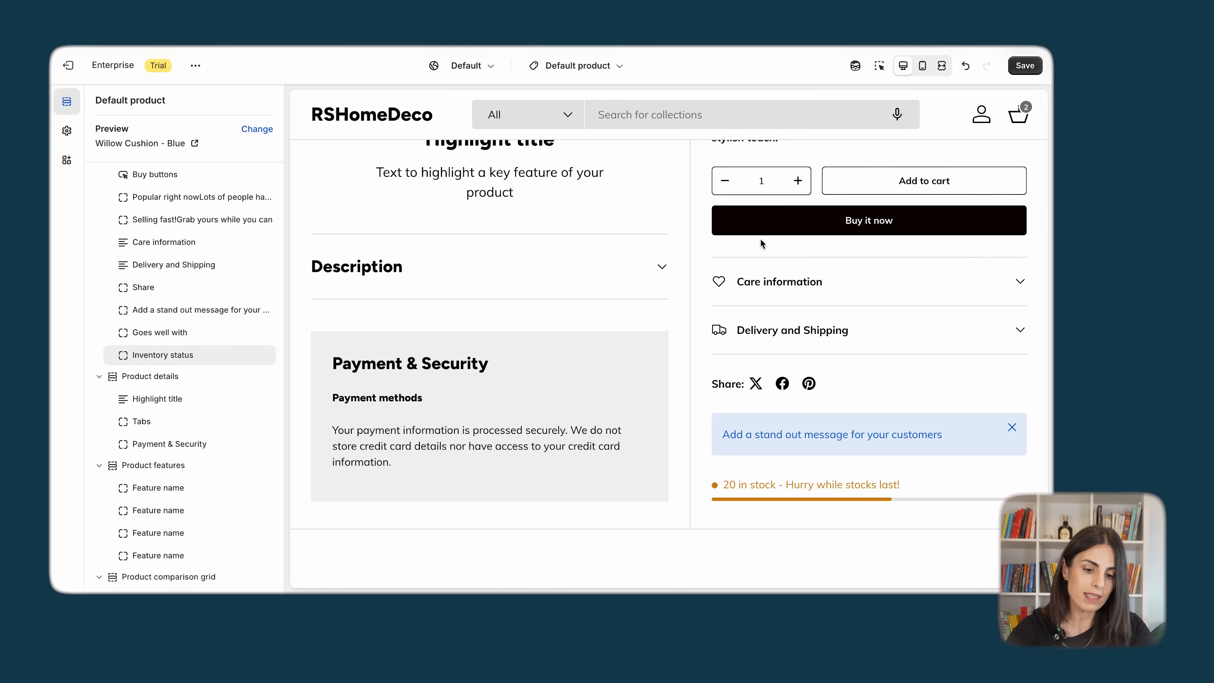
{"action": "scroll", "coordinate": [571, 294], "scroll_direction": "up", "scroll_amount": 3}
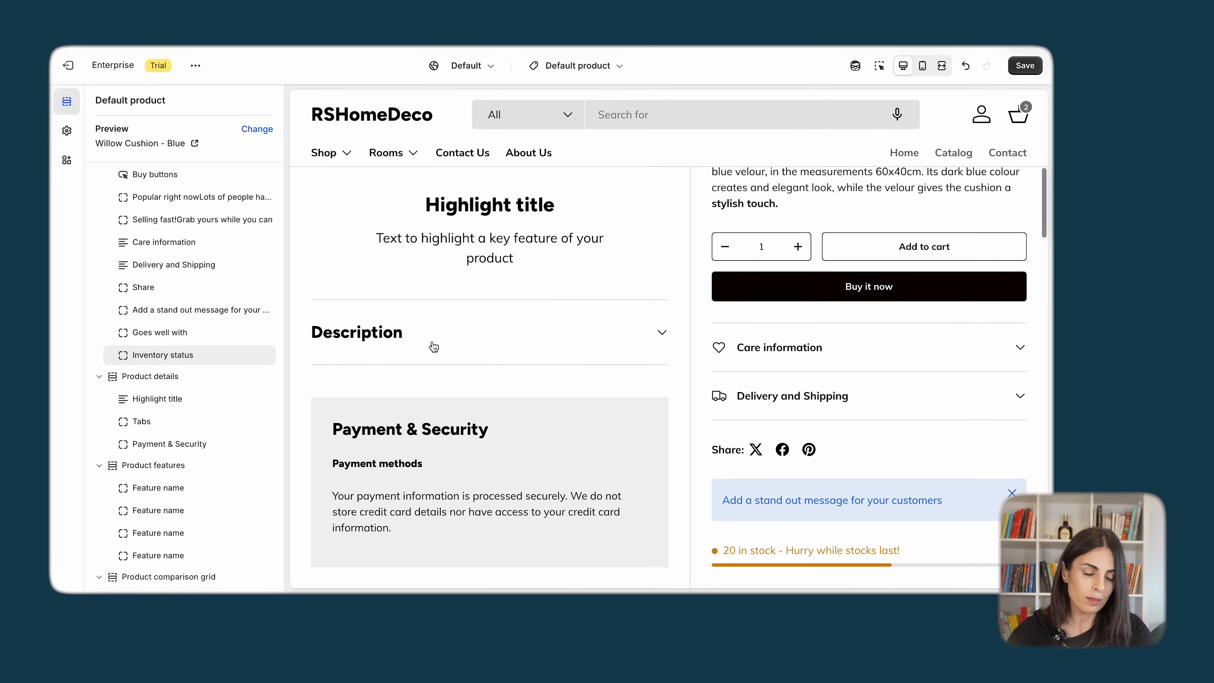
{"action": "scroll", "coordinate": [490, 311], "scroll_direction": "up", "scroll_amount": 2}
{"action": "scroll", "coordinate": [526, 263], "scroll_direction": "down", "scroll_amount": 3}
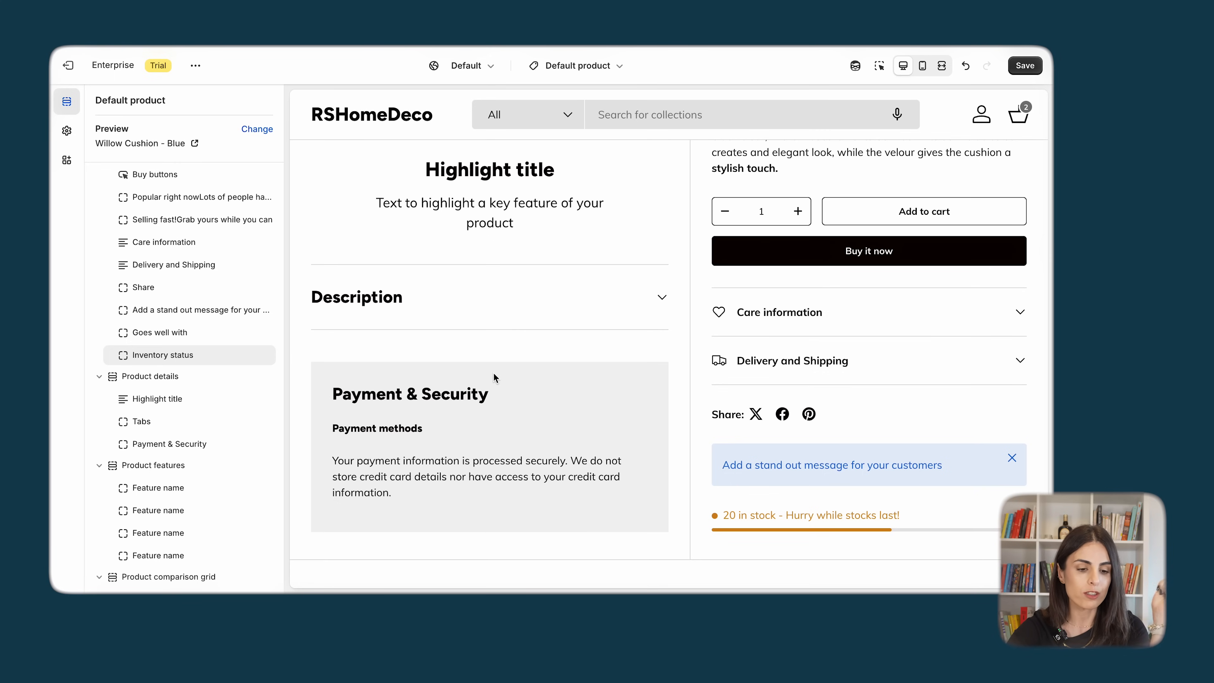
{"action": "scroll", "coordinate": [680, 309], "scroll_direction": "up", "scroll_amount": 5}
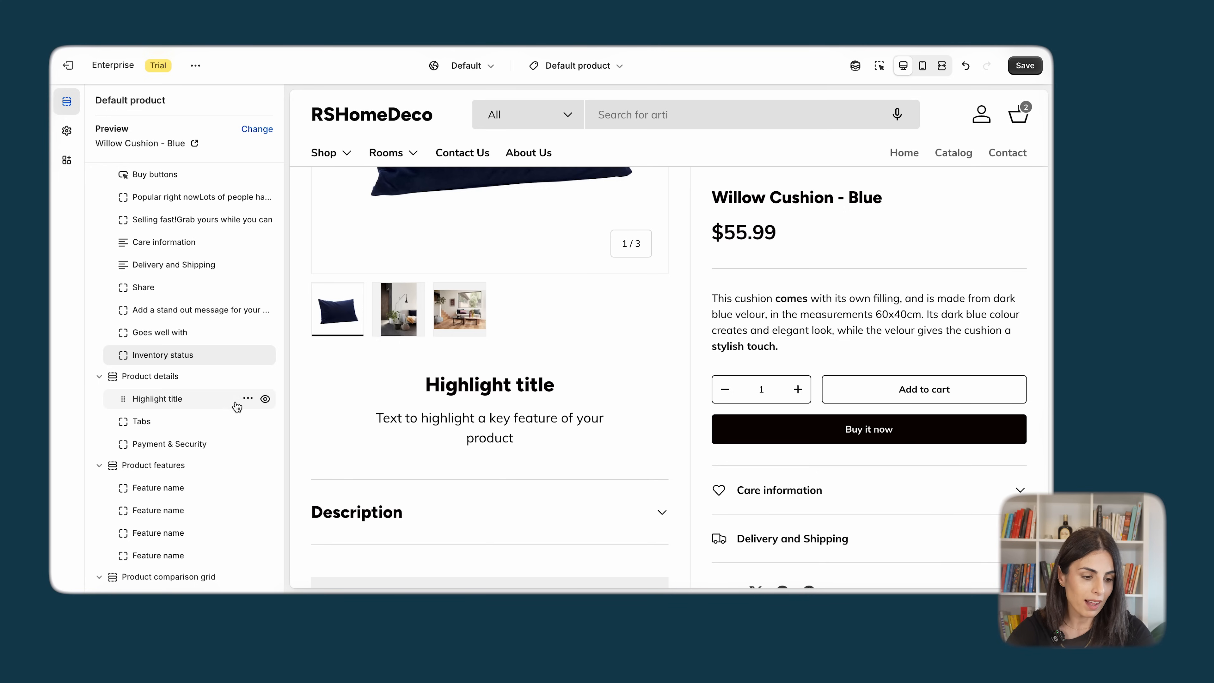
{"action": "left_click", "coordinate": [194, 455]}
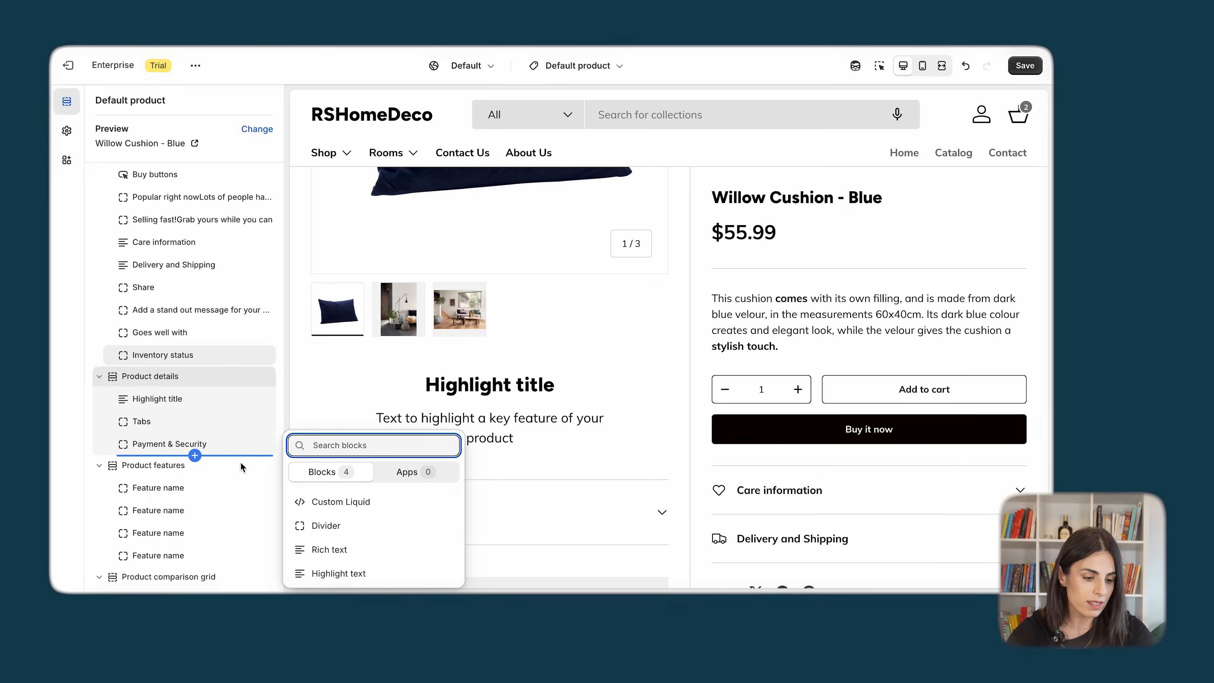
{"action": "left_click", "coordinate": [325, 574]}
{"action": "left_click_drag", "start_coordinate": [111, 472], "coordinate": [115, 421]}
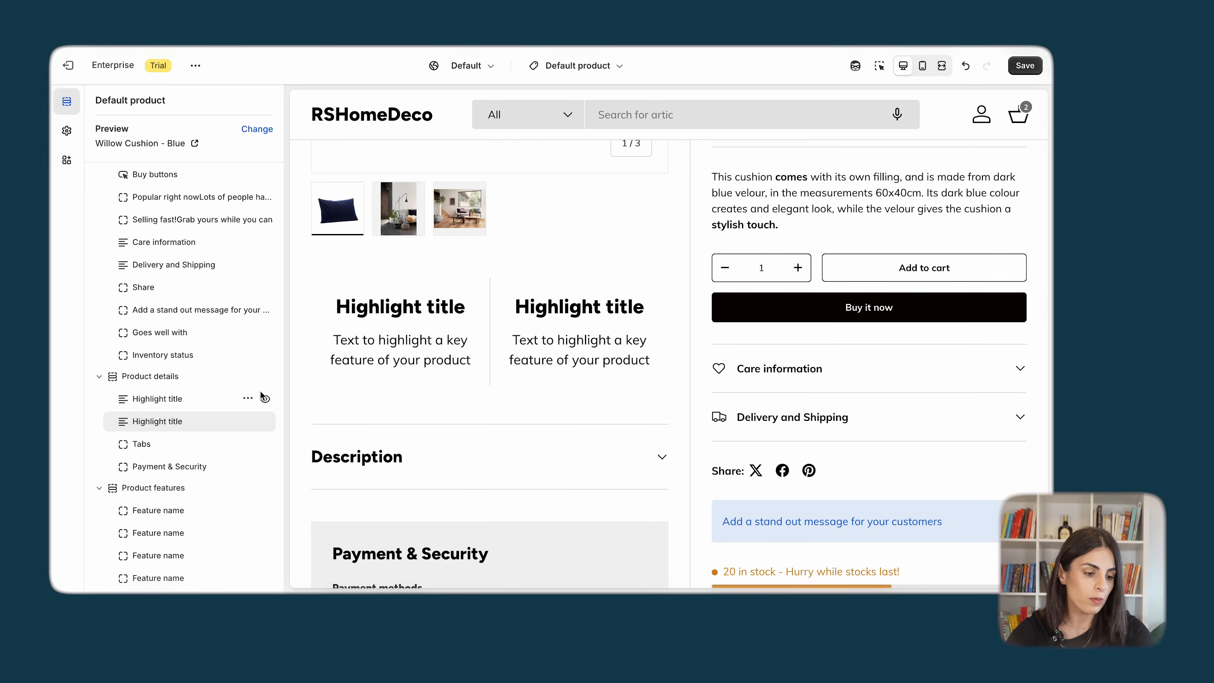
- Review the title and text fields of the first Highlight text block and return to the template's sections
{"action": "left_click", "coordinate": [155, 399]}
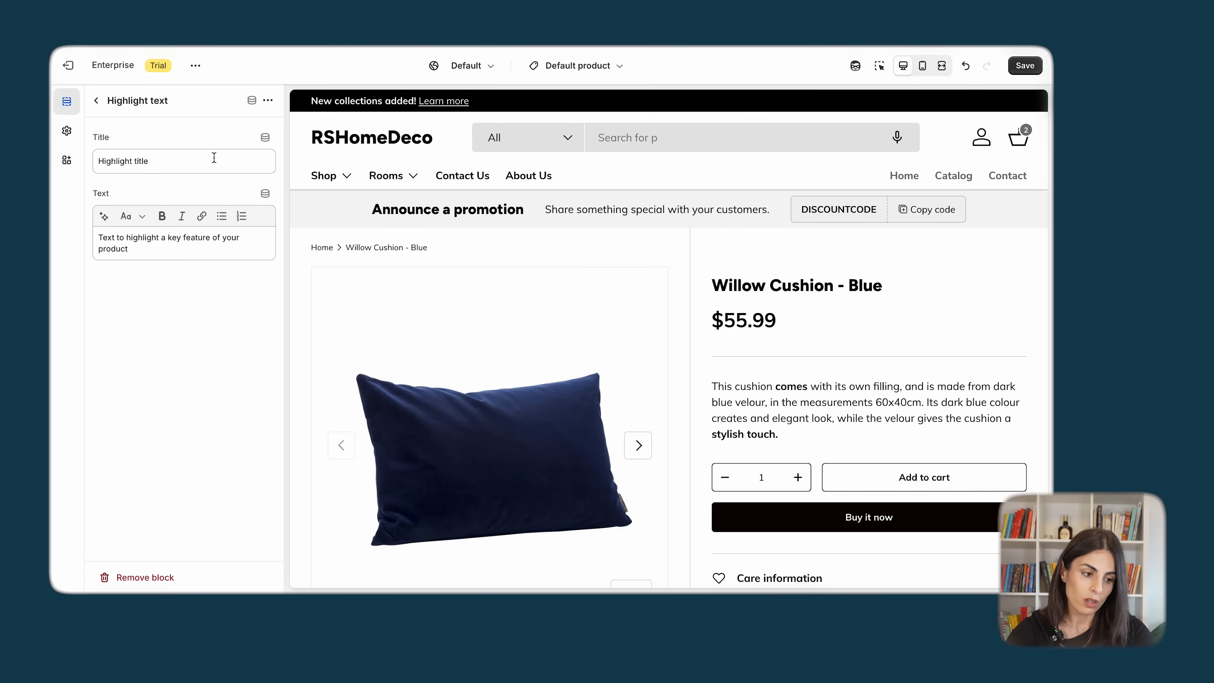
{"action": "left_click_drag", "start_coordinate": [195, 158], "coordinate": [56, 162]}
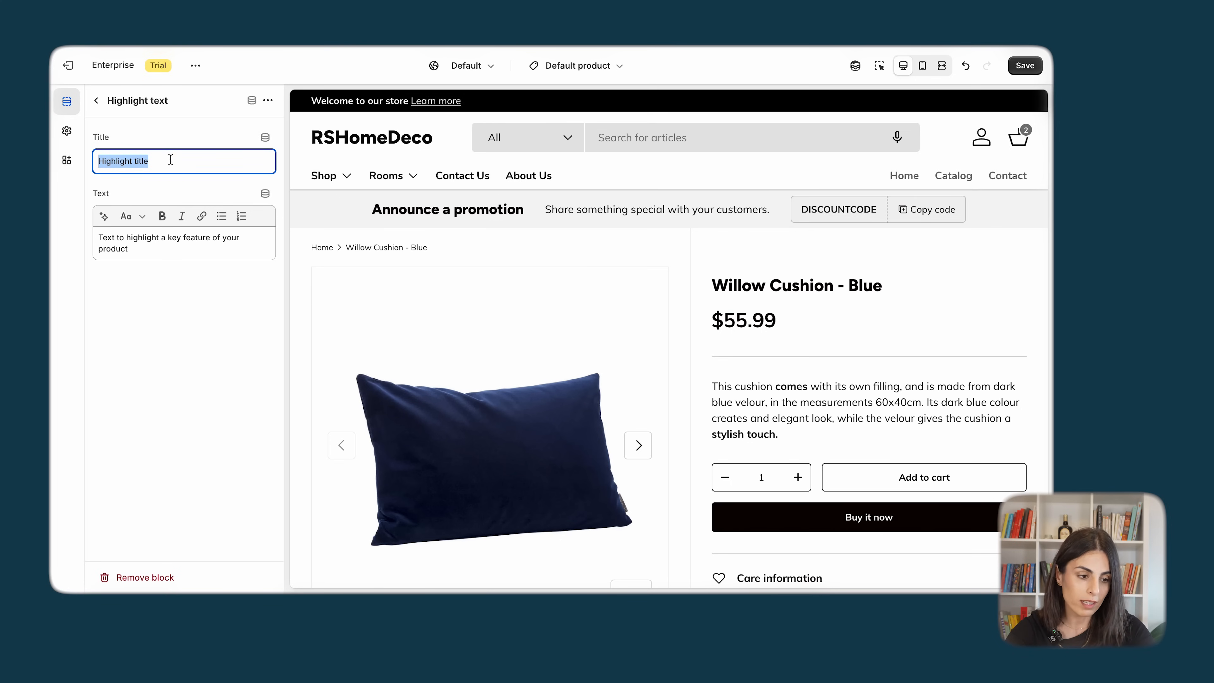
{"action": "left_click_drag", "start_coordinate": [138, 247], "coordinate": [96, 230]}
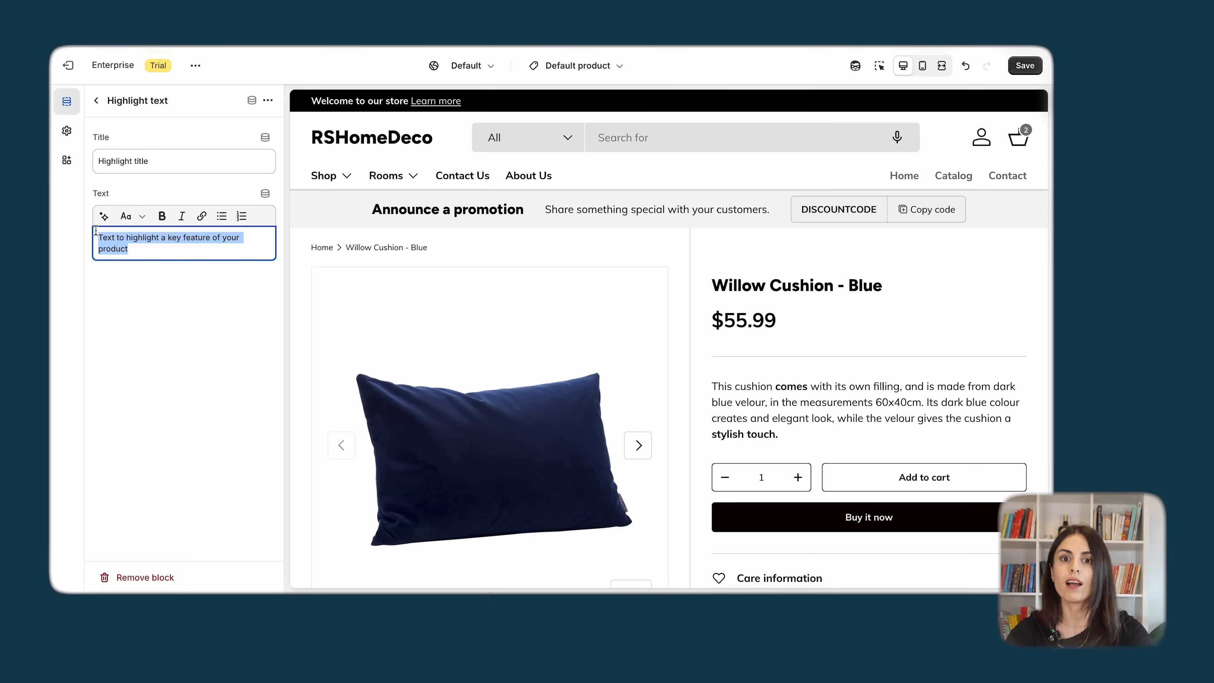
{"action": "left_click", "coordinate": [97, 100]}
{"action": "scroll", "coordinate": [409, 402], "scroll_direction": "down", "scroll_amount": 5}
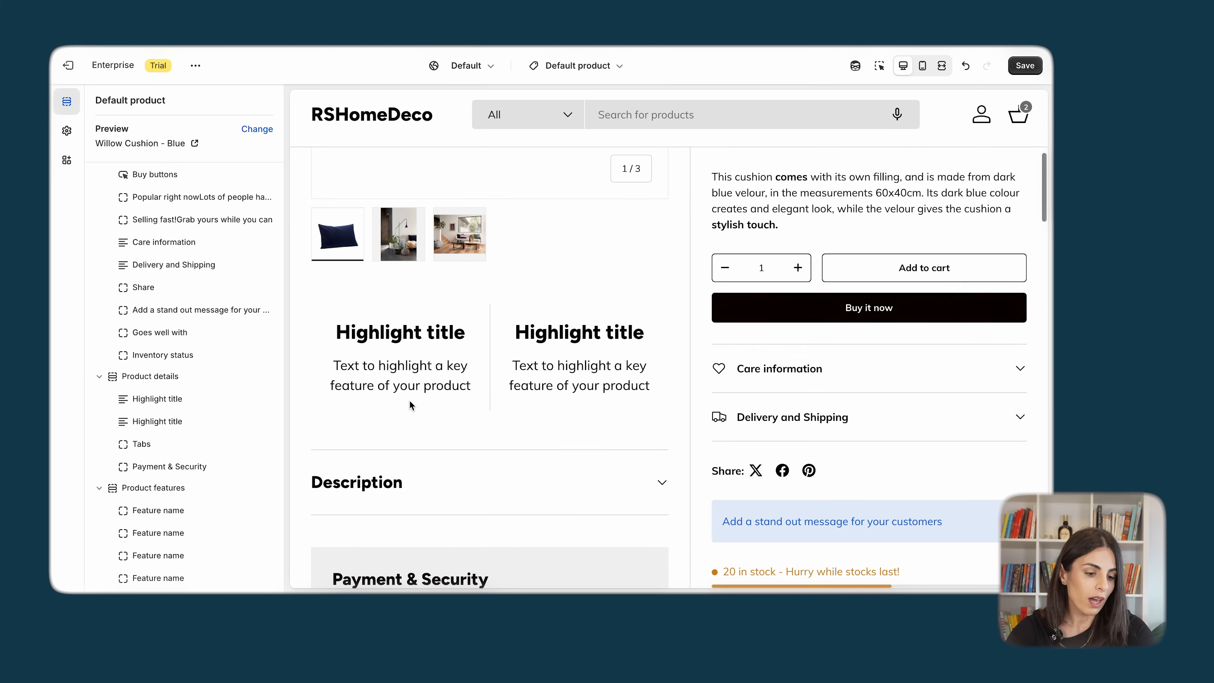
- Open the Tabs block in Product details and review its description, reviews, specifications and three custom tab settings
{"action": "scroll", "coordinate": [340, 445], "scroll_direction": "down", "scroll_amount": 3}
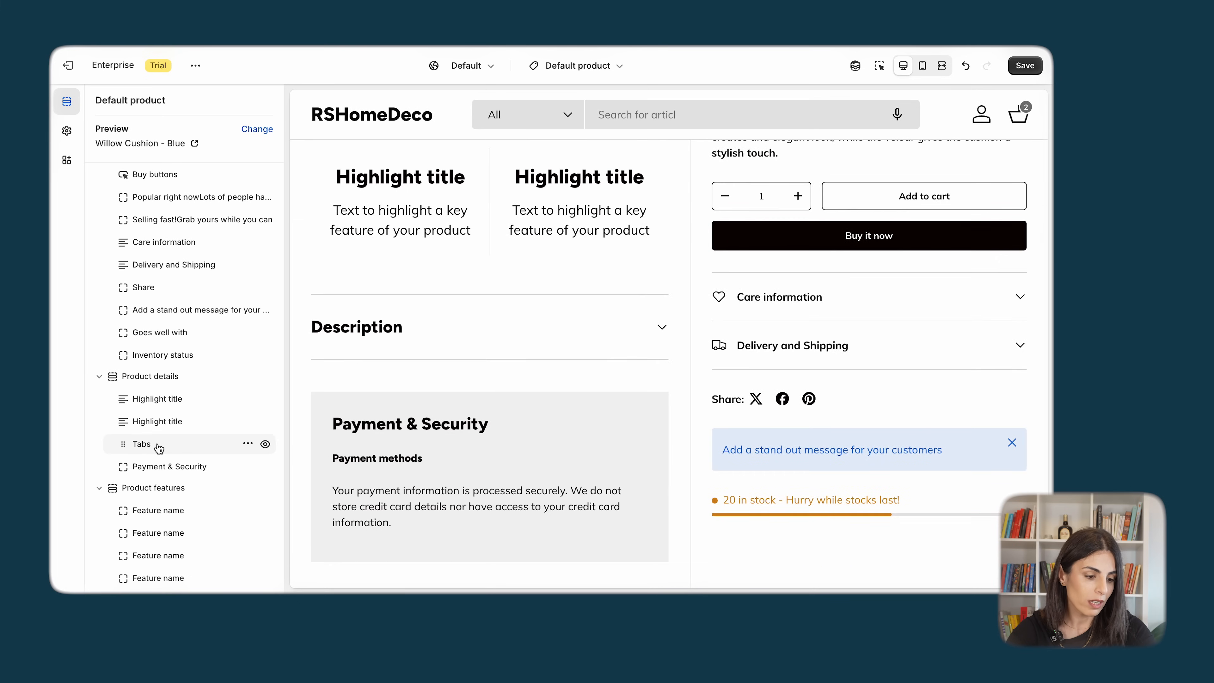
{"action": "left_click", "coordinate": [181, 443]}
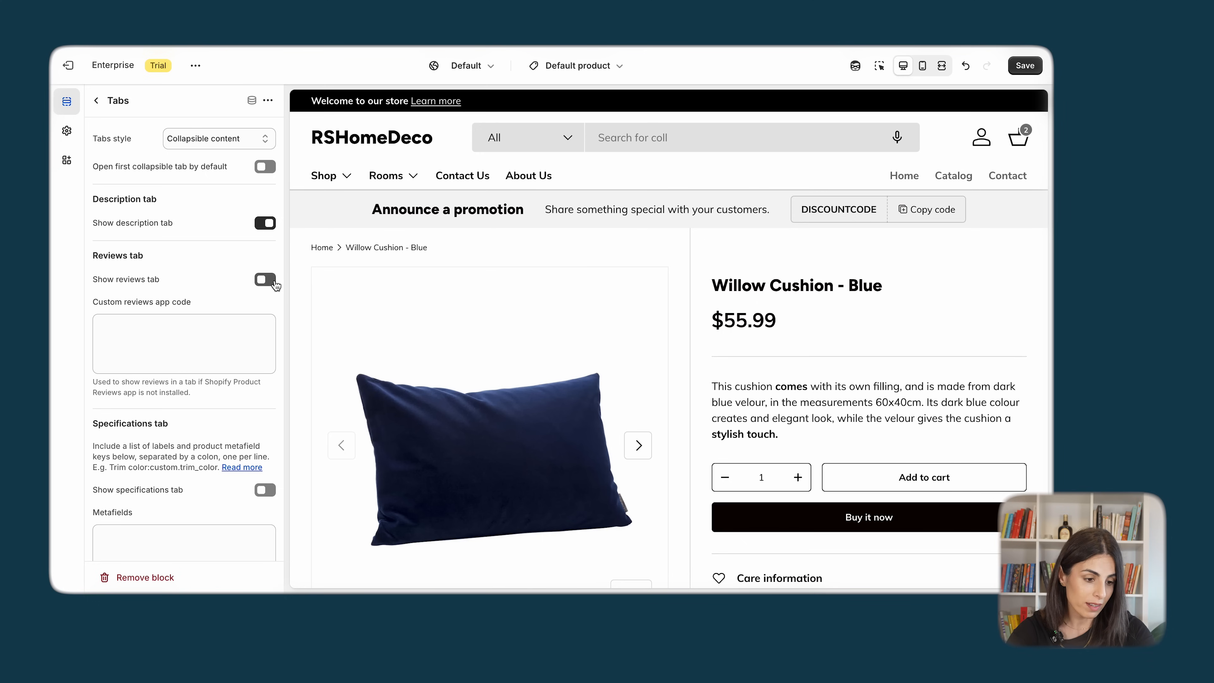
{"action": "scroll", "coordinate": [275, 287], "scroll_direction": "down", "scroll_amount": 3}
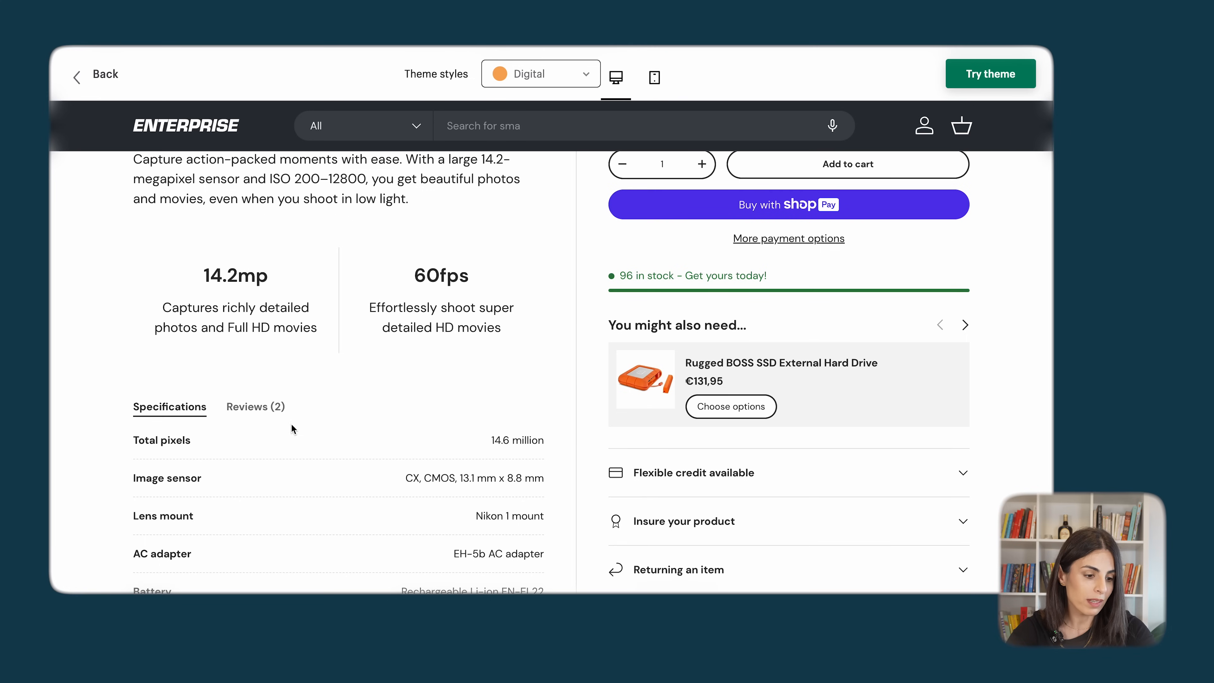
{"action": "scroll", "coordinate": [292, 427], "scroll_direction": "down", "scroll_amount": 4}
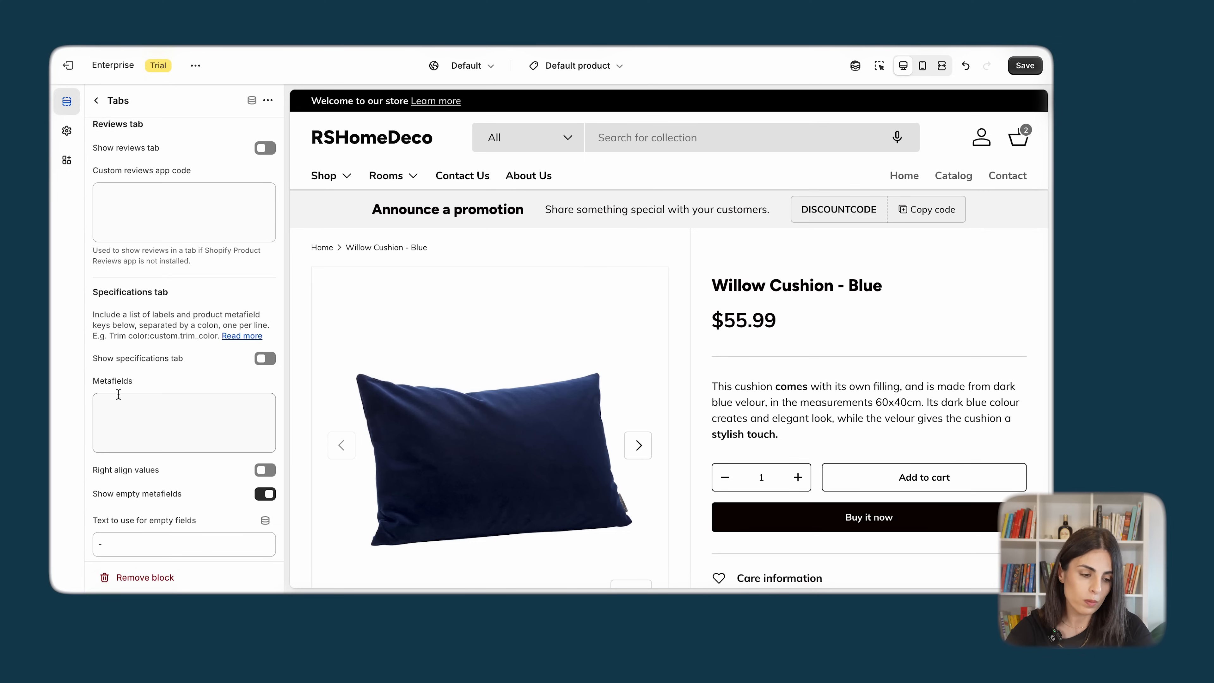
{"action": "scroll", "coordinate": [151, 422], "scroll_direction": "down", "scroll_amount": 5}
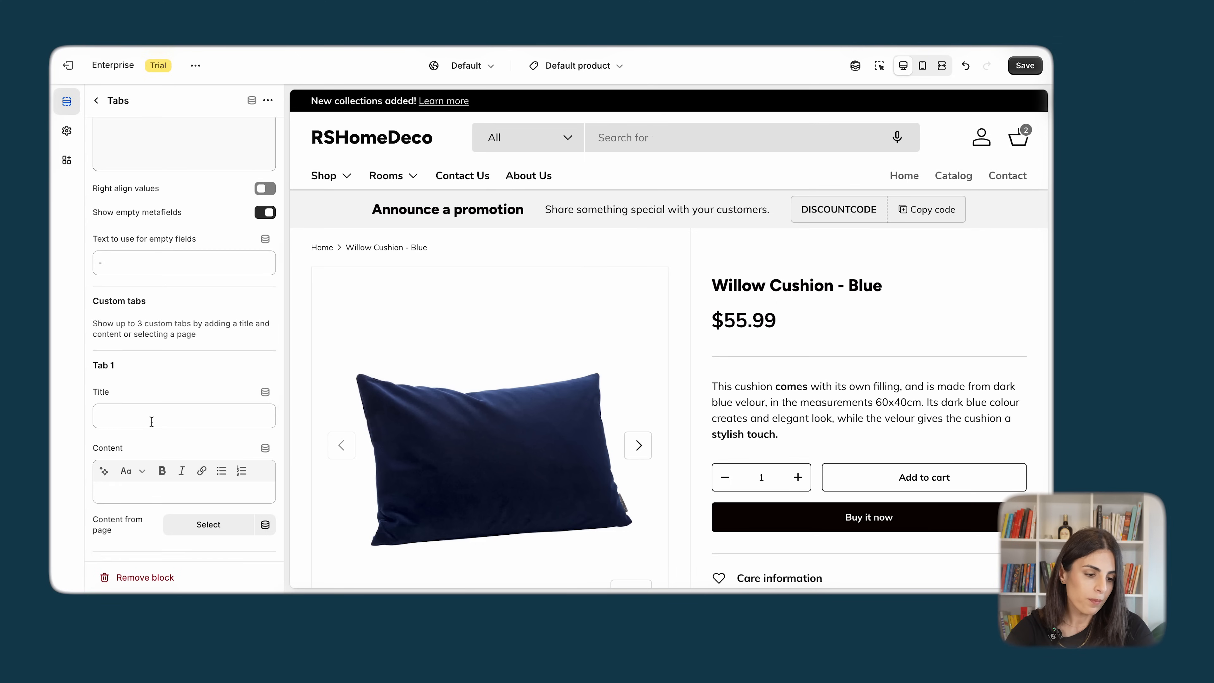
{"action": "scroll", "coordinate": [151, 422], "scroll_direction": "down", "scroll_amount": 5}
{"action": "scroll", "coordinate": [151, 422], "scroll_direction": "up", "scroll_amount": 3}
{"action": "scroll", "coordinate": [339, 353], "scroll_direction": "down", "scroll_amount": 5}
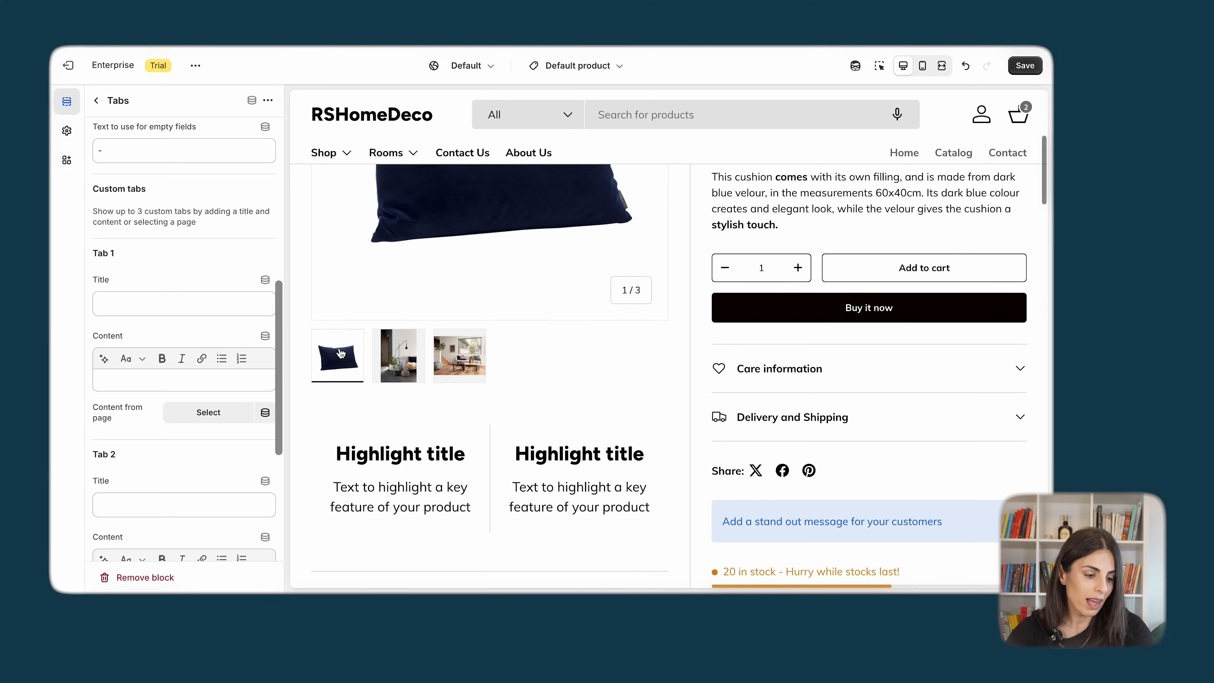
{"action": "scroll", "coordinate": [177, 361], "scroll_direction": "down", "scroll_amount": 1}
{"action": "scroll", "coordinate": [177, 361], "scroll_direction": "down", "scroll_amount": 5}
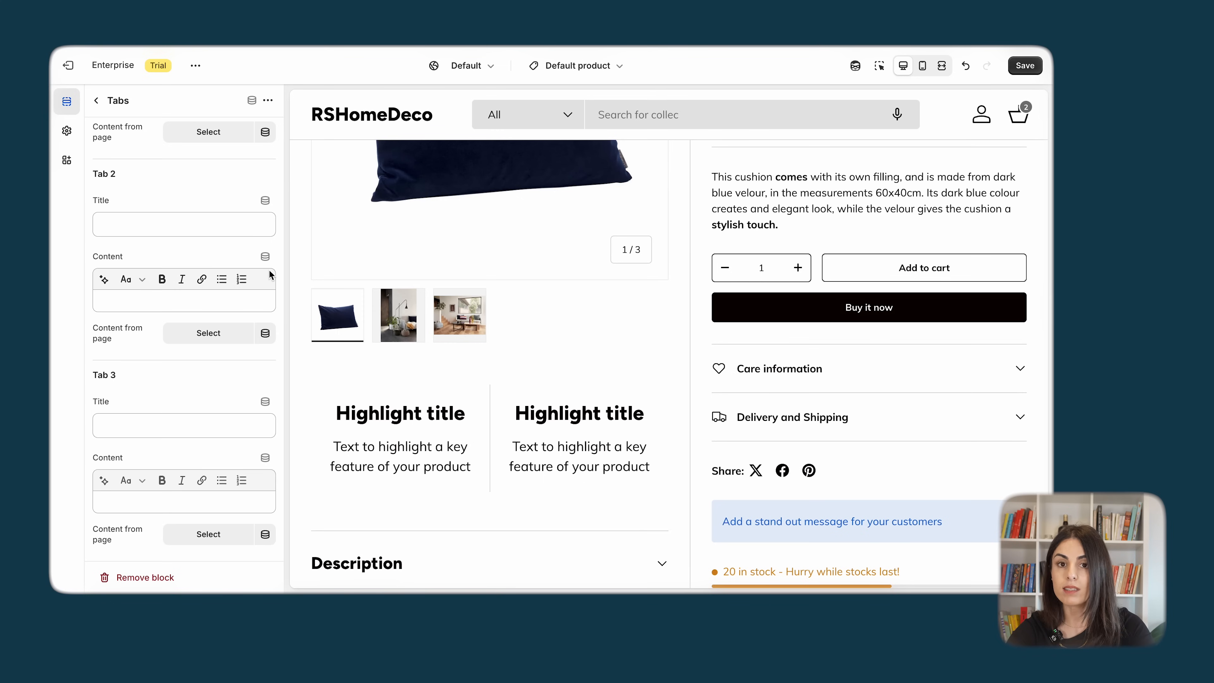
{"action": "scroll", "coordinate": [348, 361], "scroll_direction": "down", "scroll_amount": 5}
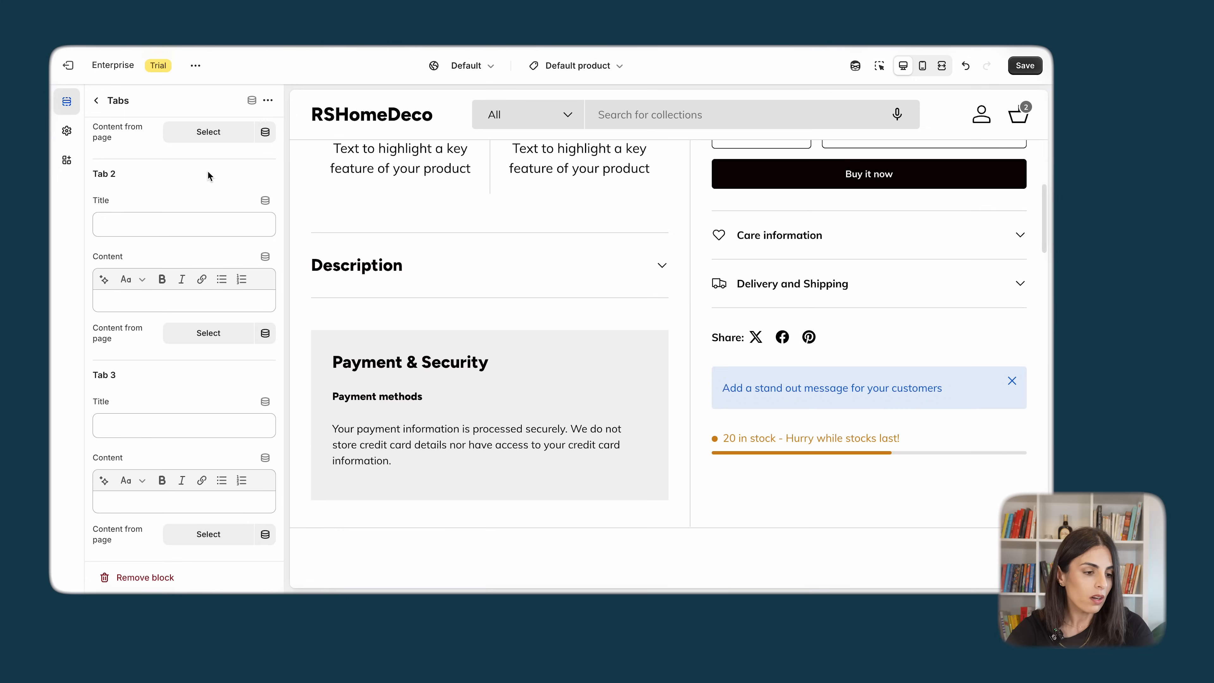
- Title custom Tab 1 "Trial tab", fill its content with the cushion description starting "This cushion comes with its own filling", expand it in the preview and return to the sections
{"action": "left_click", "coordinate": [134, 215]}
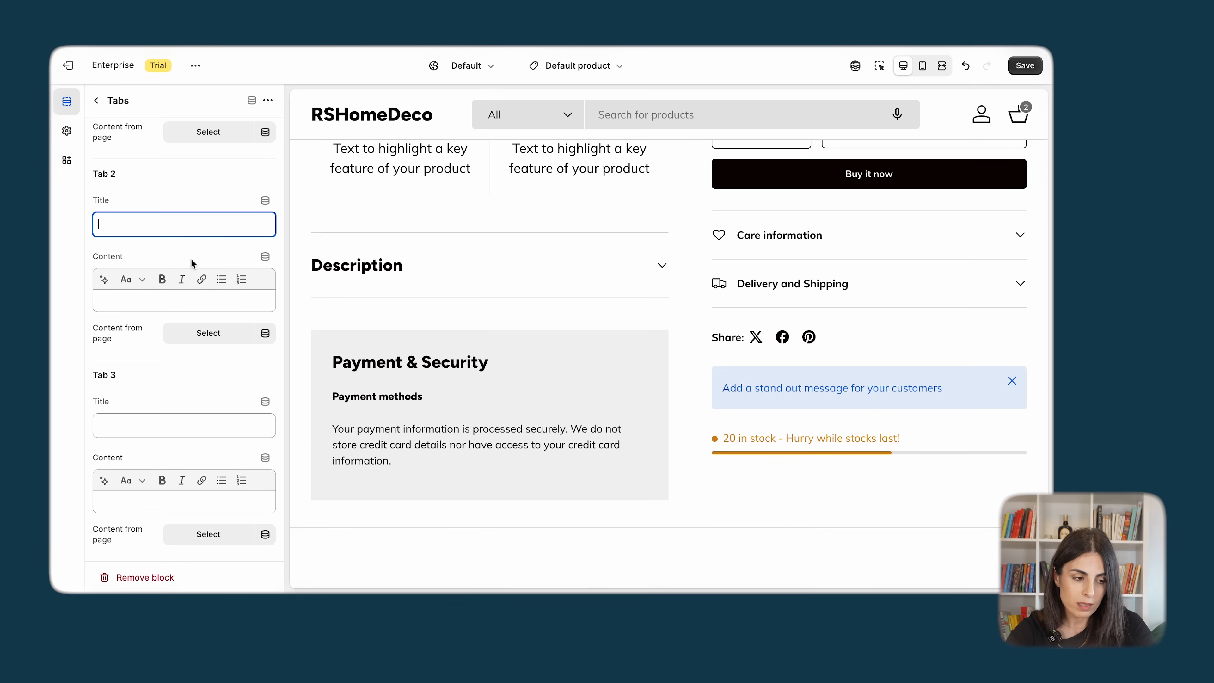
{"action": "scroll", "coordinate": [196, 259], "scroll_direction": "up", "scroll_amount": 6}
{"action": "left_click", "coordinate": [156, 313]}
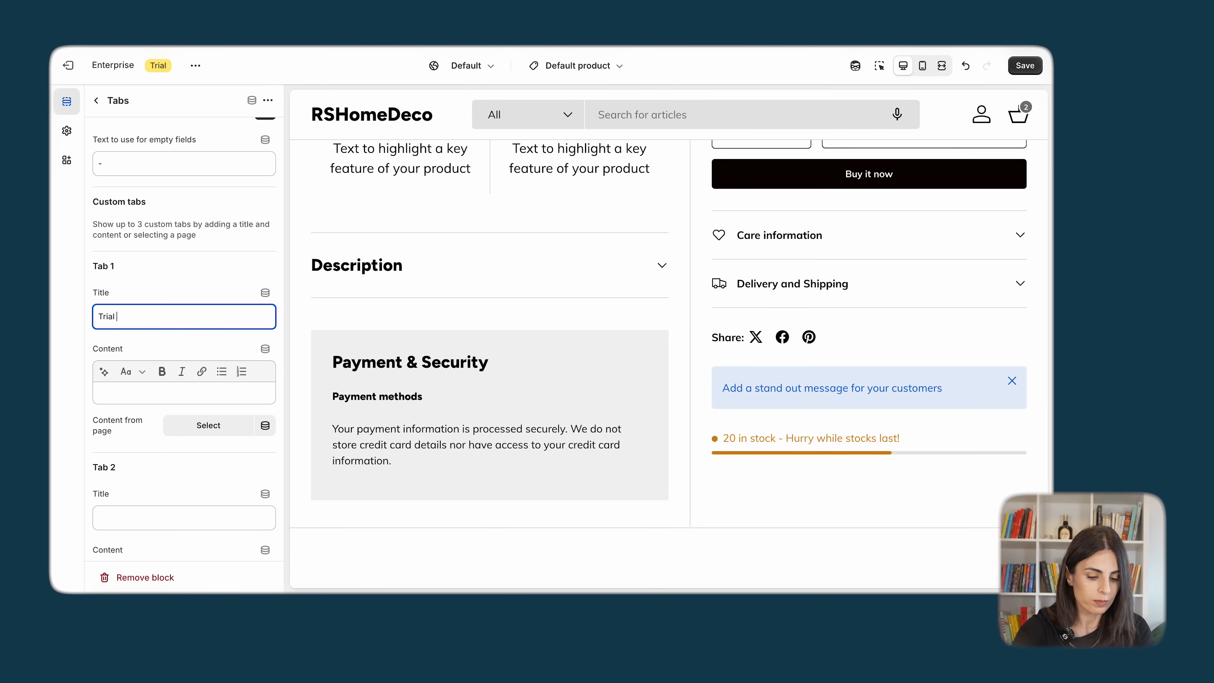
{"action": "left_click", "coordinate": [153, 393]}
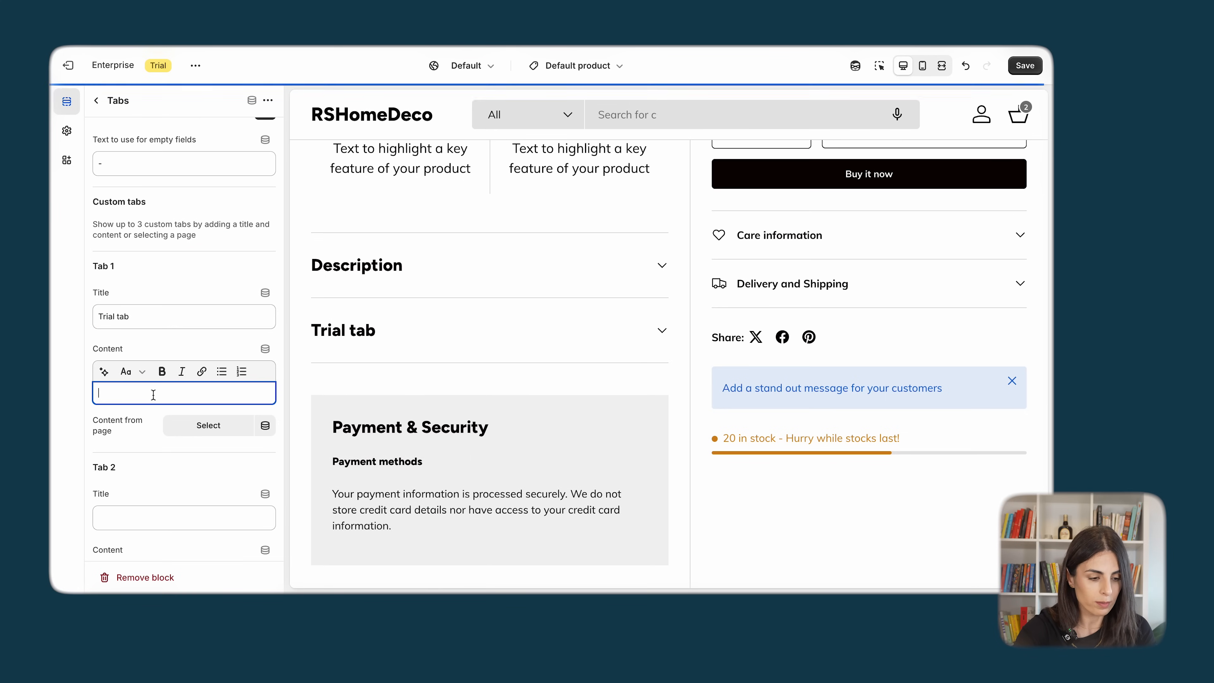
{"action": "type", "text": "This cushion comes with its own filling, and is made from dark blue velour, in the measurements 60x40cm. Its dark blue colour creates and elegant look, while the velour gives the cushion a stylish touch."}
{"action": "scroll", "coordinate": [415, 278], "scroll_direction": "down", "scroll_amount": 2}
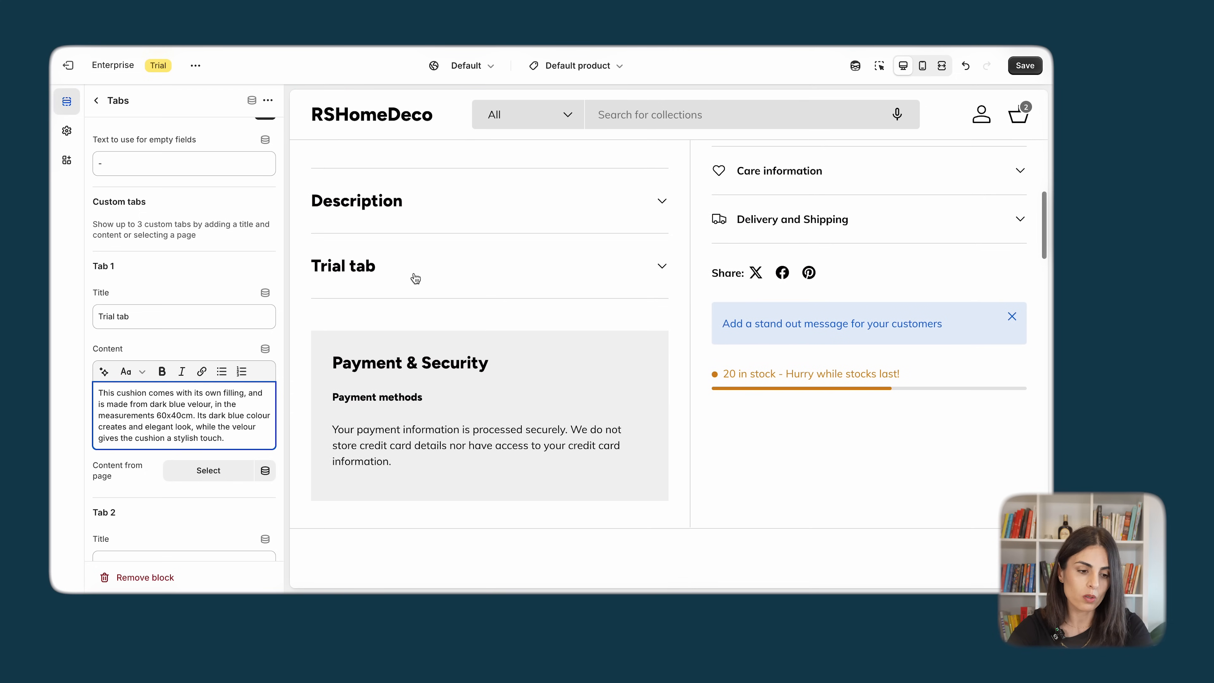
{"action": "left_click", "coordinate": [409, 267]}
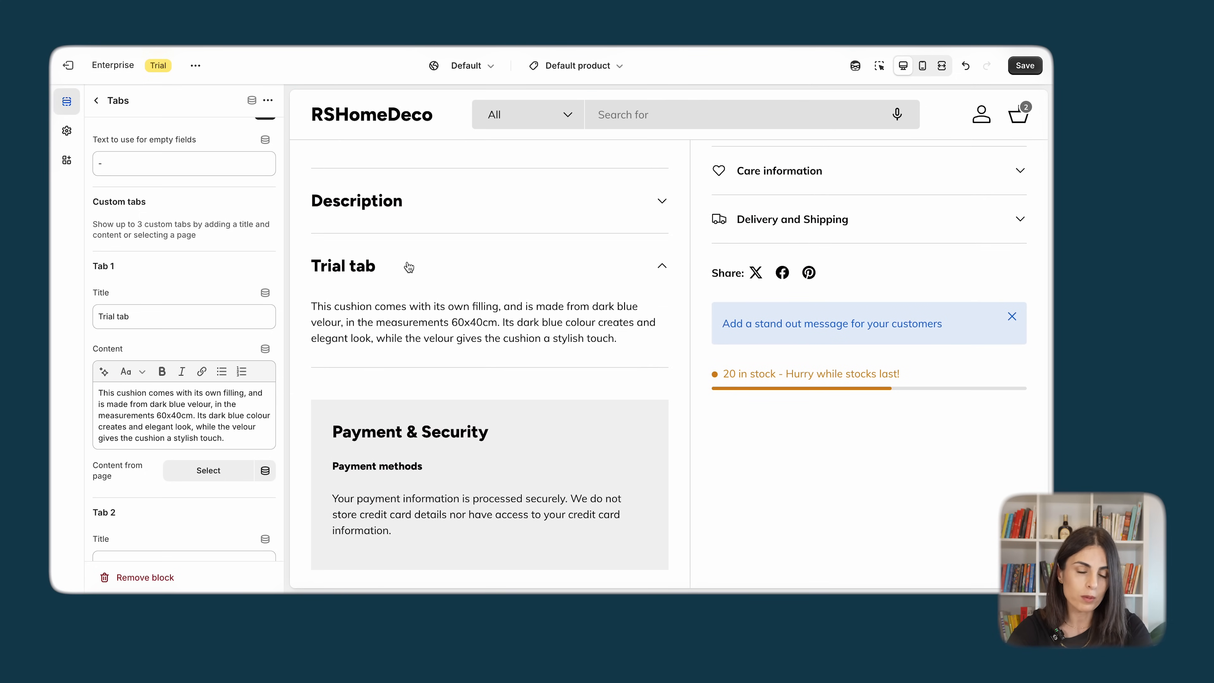
{"action": "left_click", "coordinate": [97, 101]}
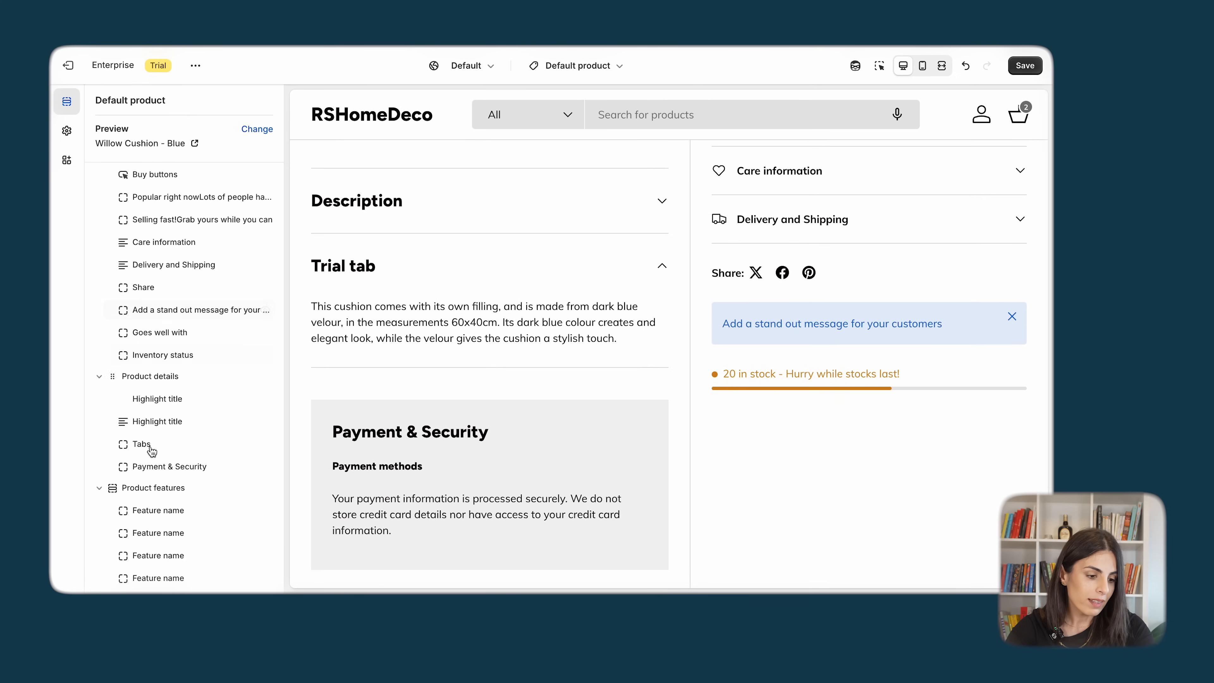
- Review the Payment & Security block's payment methods and secondary content settings, and return to the template's sections
{"action": "left_click", "coordinate": [170, 466]}
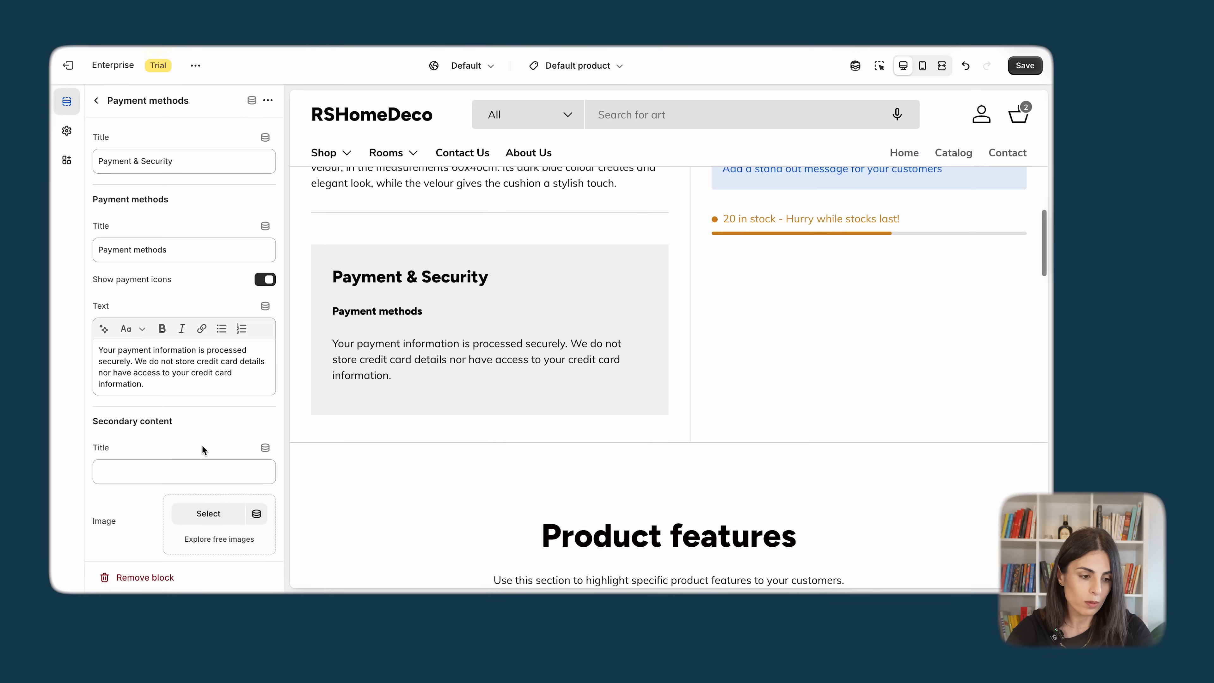
{"action": "scroll", "coordinate": [173, 473], "scroll_direction": "down", "scroll_amount": 1}
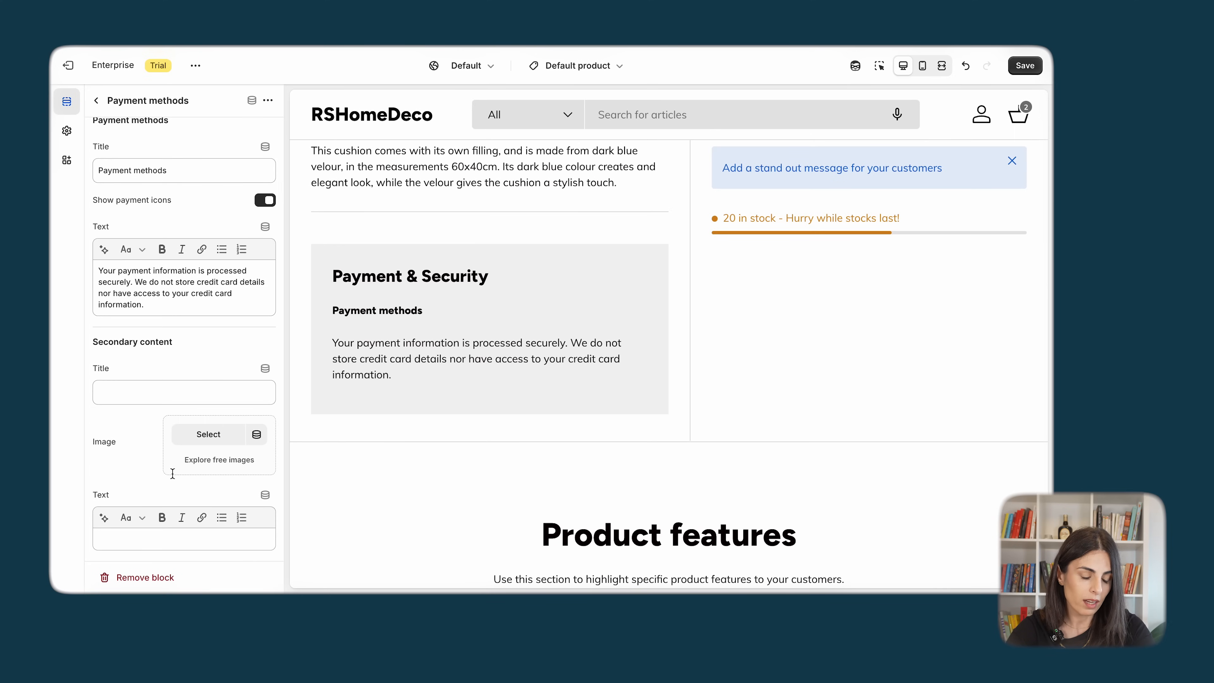
{"action": "scroll", "coordinate": [173, 473], "scroll_direction": "up", "scroll_amount": 3}
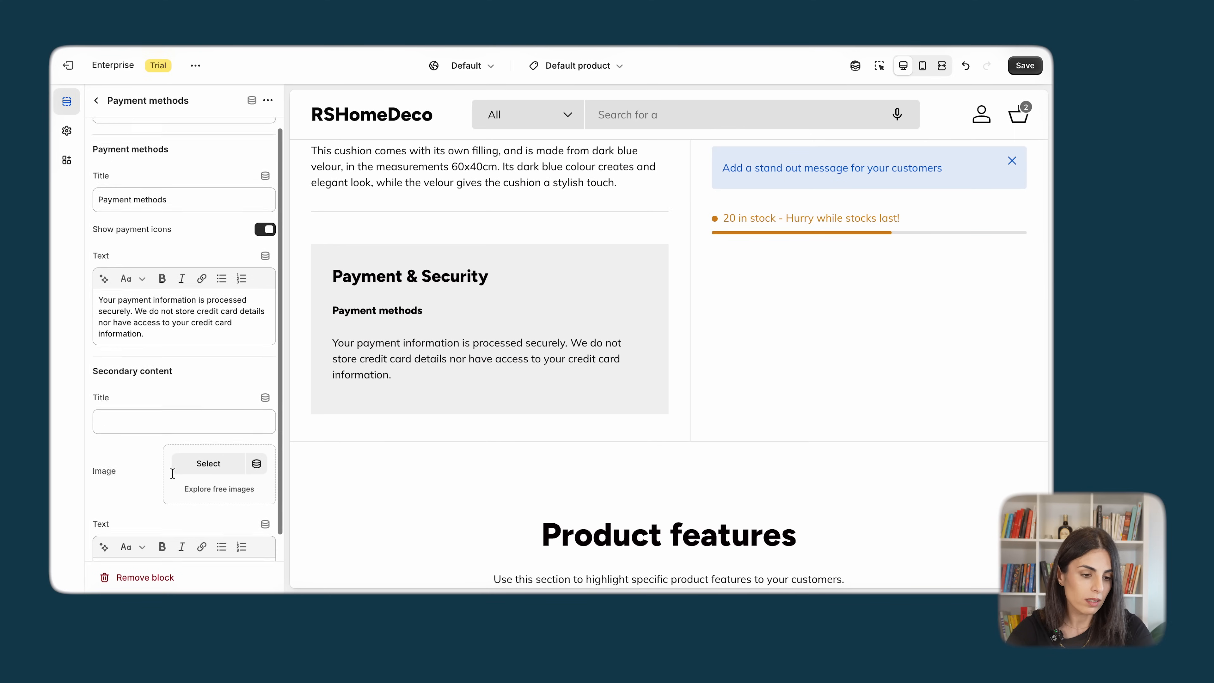
{"action": "left_click", "coordinate": [96, 101]}
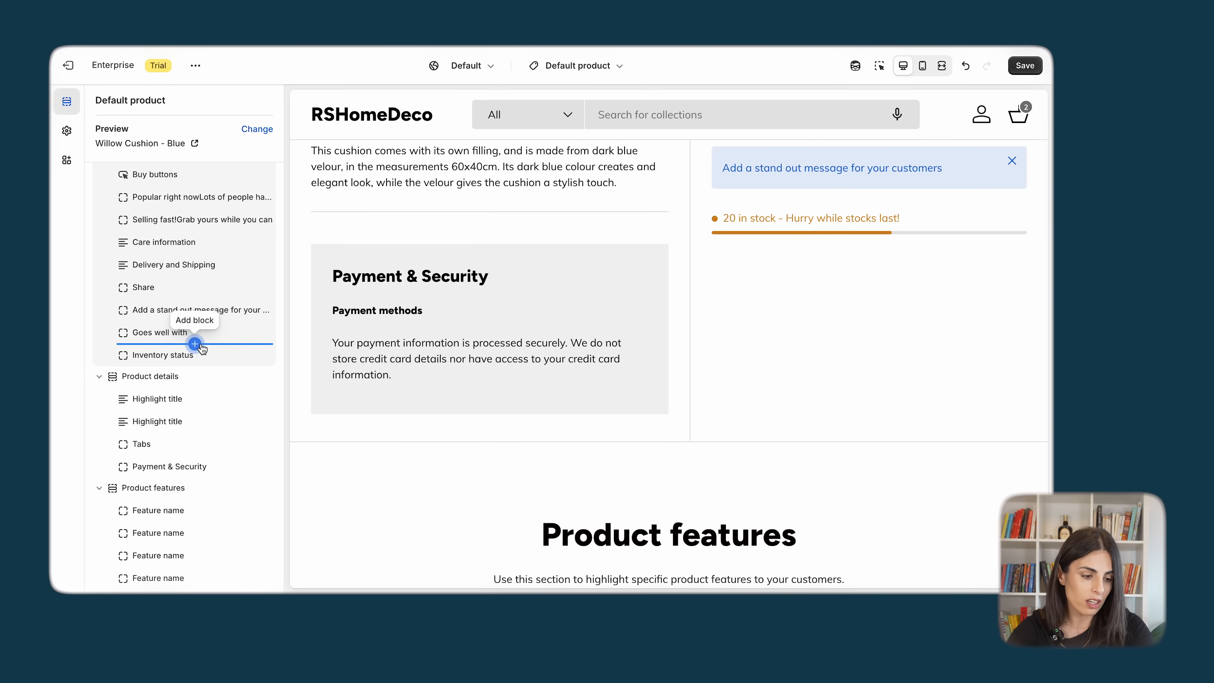
- Collapse the Product and Product details sections in the template's section list
{"action": "scroll", "coordinate": [110, 224], "scroll_direction": "up", "scroll_amount": 5}
{"action": "left_click", "coordinate": [102, 273]}
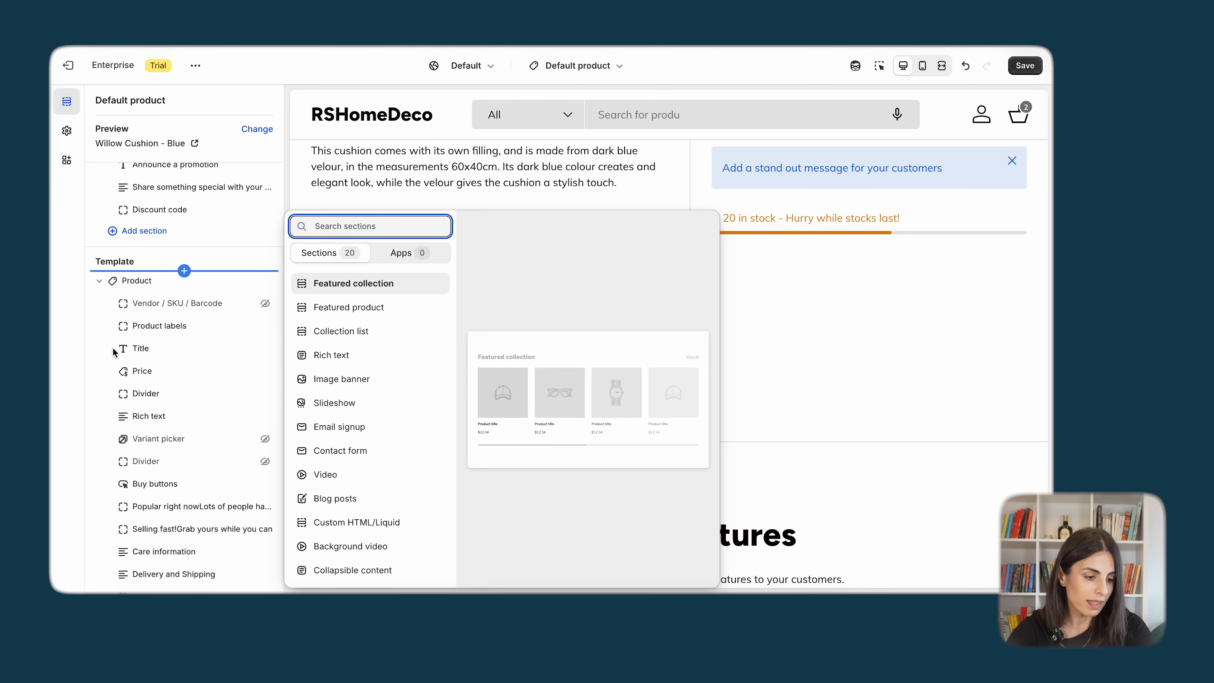
{"action": "left_click", "coordinate": [113, 372]}
{"action": "left_click", "coordinate": [100, 281]}
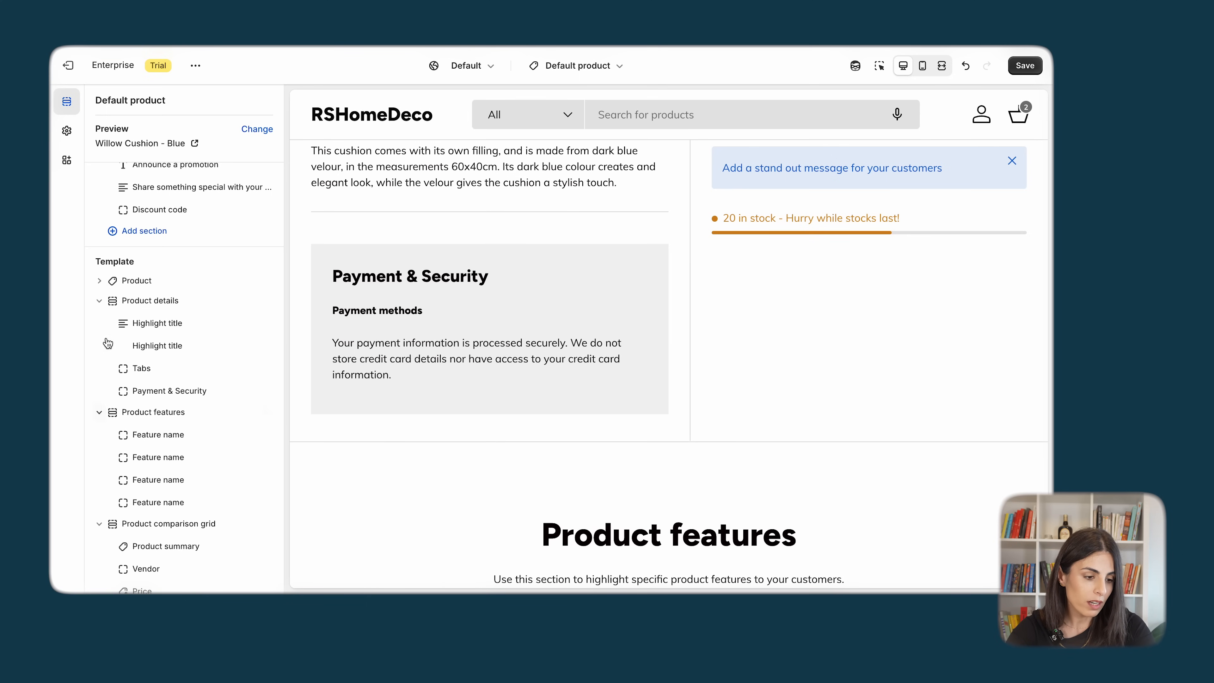
{"action": "left_click", "coordinate": [99, 300]}
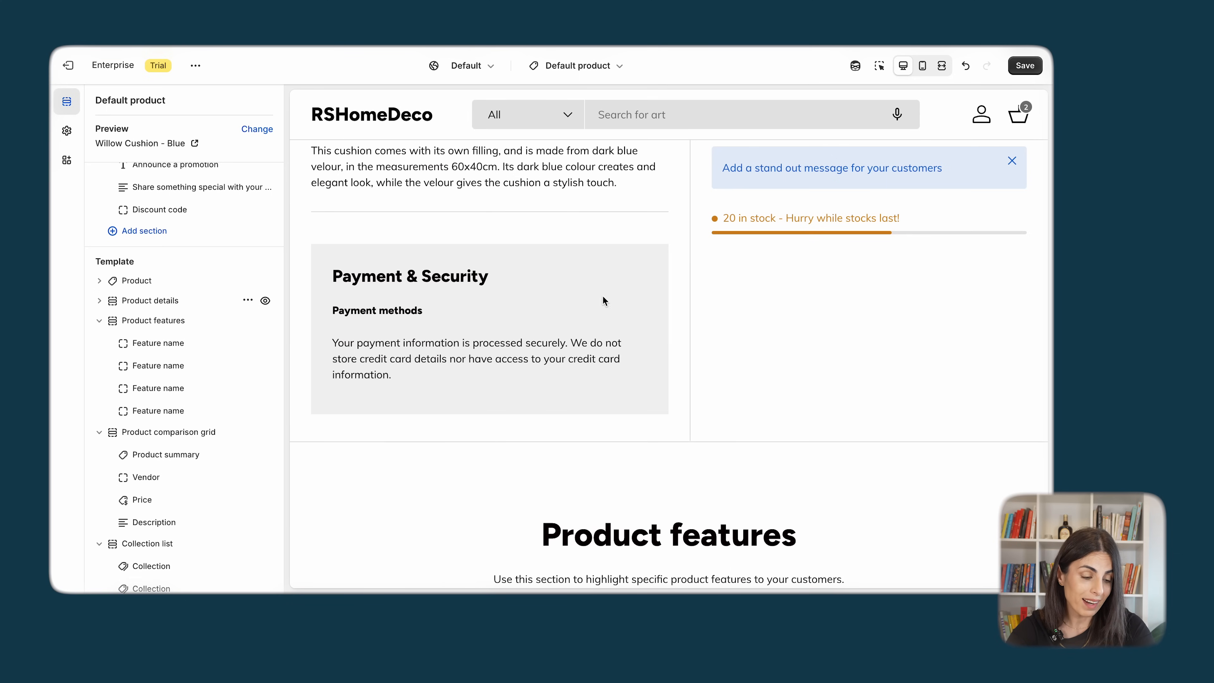
- Compare the cushion page preview with the Digital demo's camera product page, from the product images to the Safe & Secure block
{"action": "scroll", "coordinate": [634, 387], "scroll_direction": "up", "scroll_amount": 5}
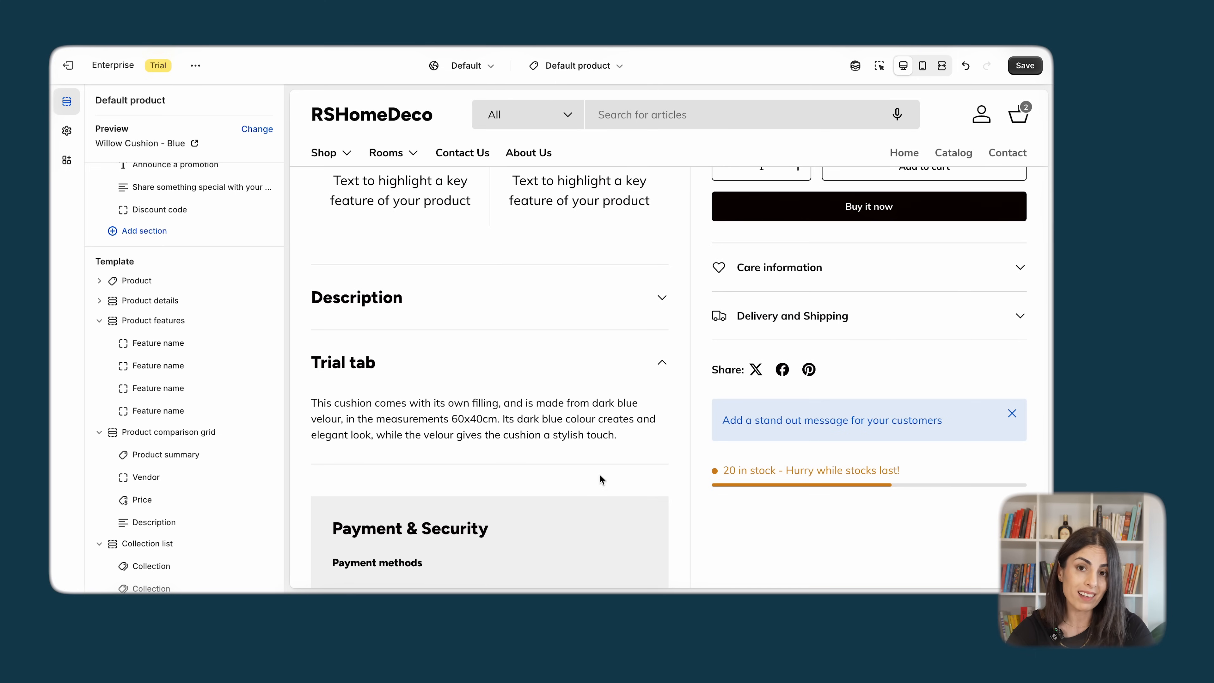
{"action": "scroll", "coordinate": [672, 423], "scroll_direction": "up", "scroll_amount": 6}
{"action": "scroll", "coordinate": [672, 422], "scroll_direction": "down", "scroll_amount": 3}
{"action": "scroll", "coordinate": [674, 427], "scroll_direction": "down", "scroll_amount": 10}
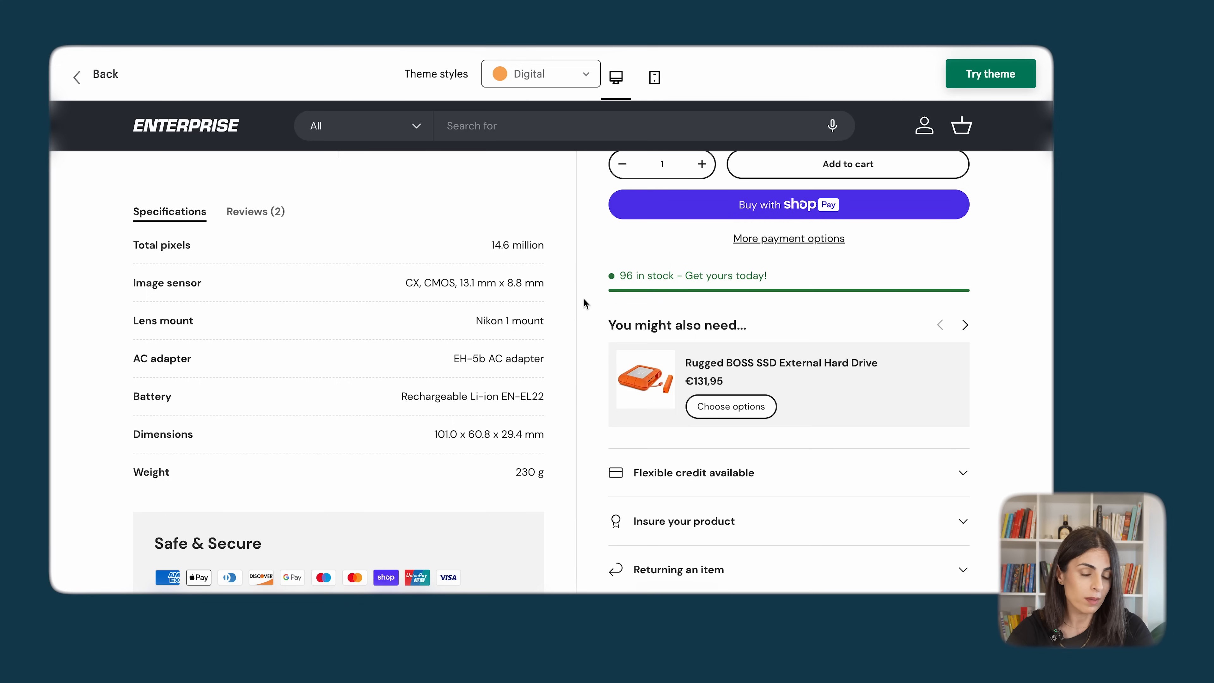
{"action": "scroll", "coordinate": [583, 302], "scroll_direction": "up", "scroll_amount": 10}
{"action": "scroll", "coordinate": [582, 297], "scroll_direction": "up", "scroll_amount": 8}
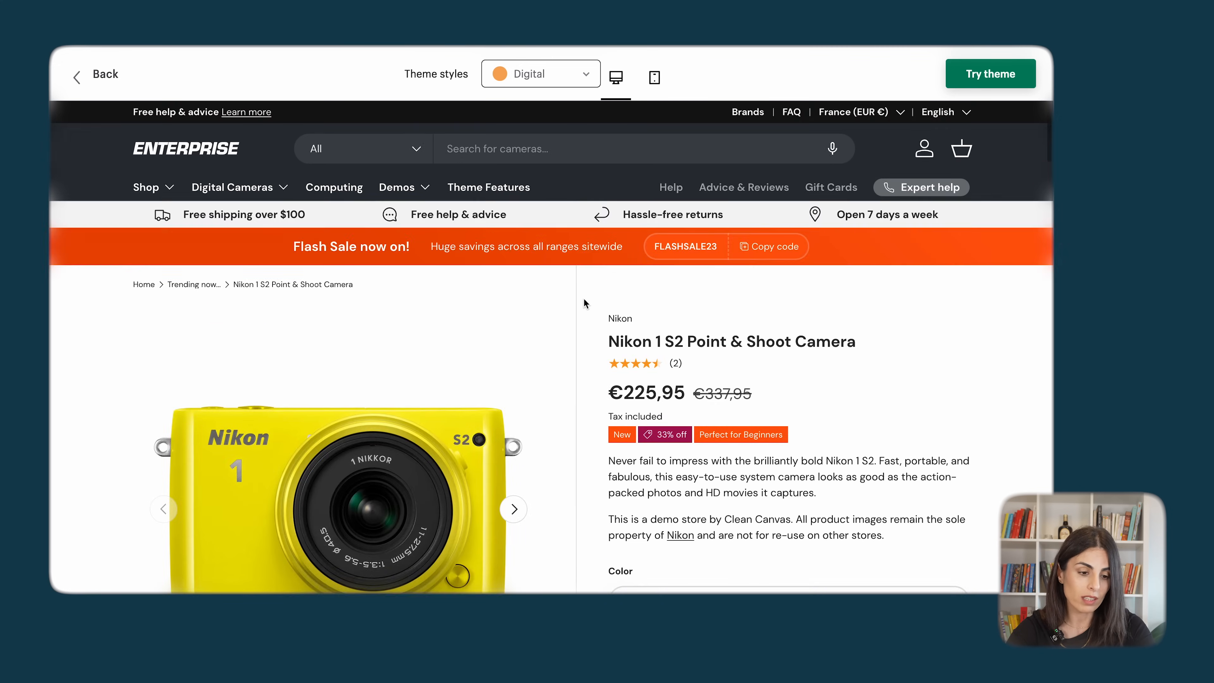
{"action": "scroll", "coordinate": [583, 298], "scroll_direction": "down", "scroll_amount": 5}
{"action": "scroll", "coordinate": [584, 300], "scroll_direction": "down", "scroll_amount": 5}
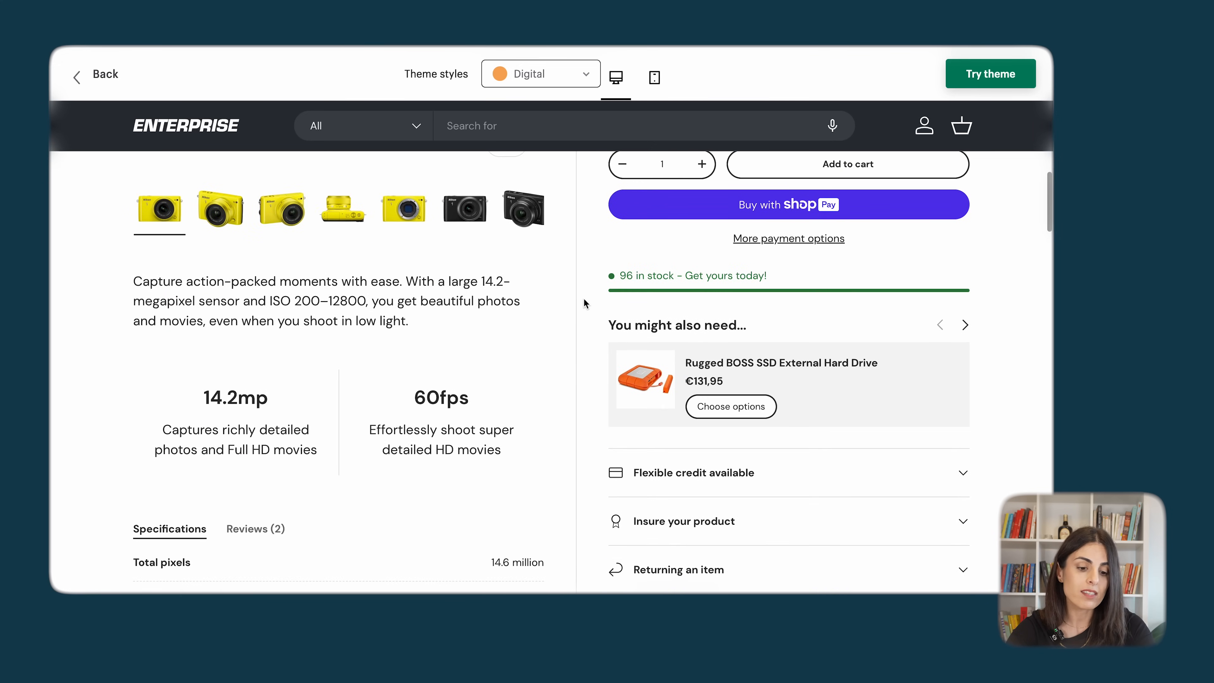
{"action": "scroll", "coordinate": [583, 299], "scroll_direction": "down", "scroll_amount": 6}
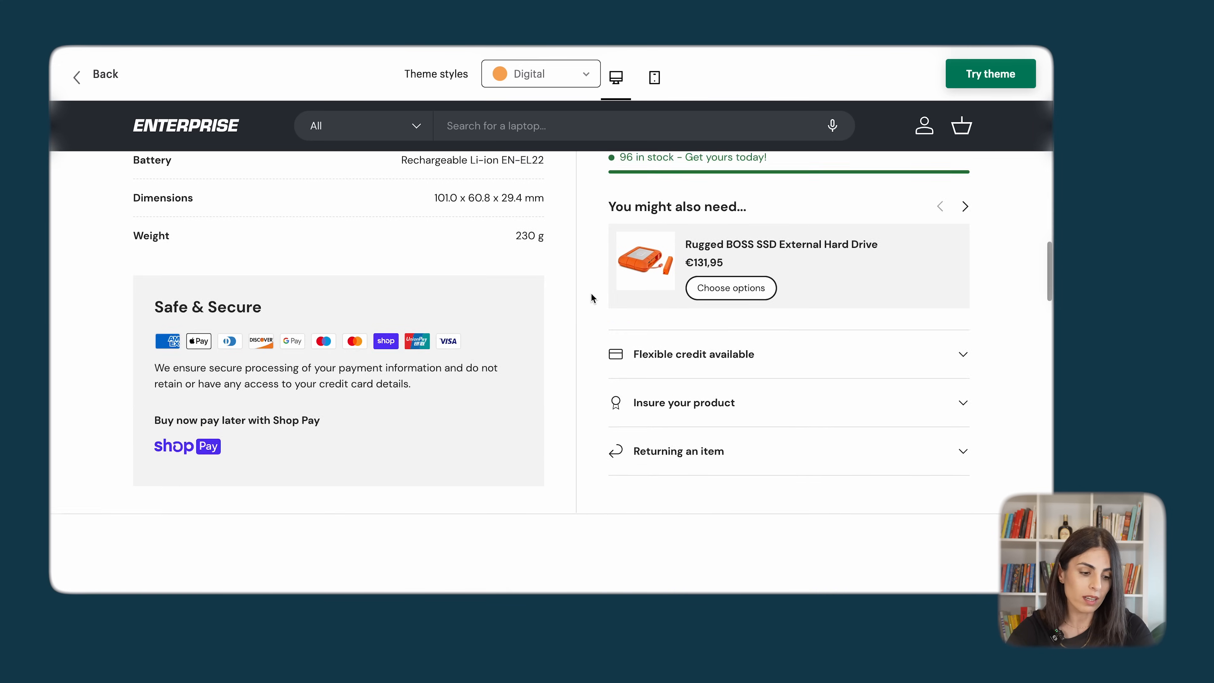
{"action": "scroll", "coordinate": [591, 297], "scroll_direction": "up", "scroll_amount": 8}
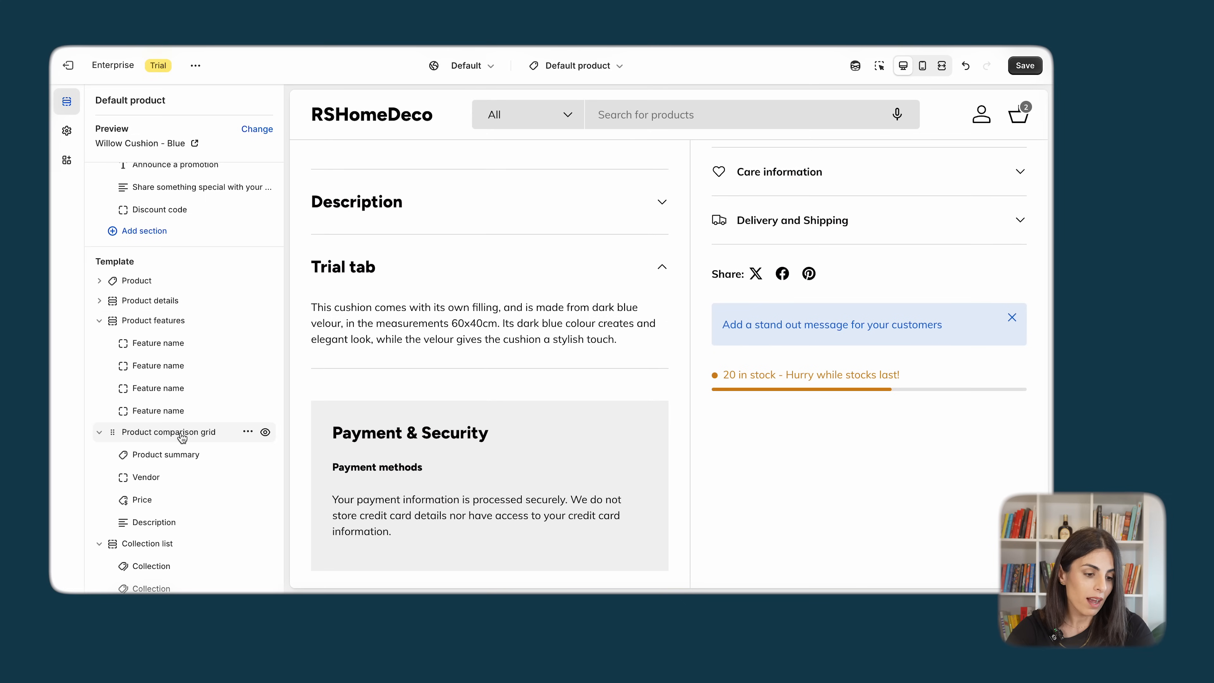
- Examine the rest of the product page preview, covering the Product features and Product comparison grid sections
{"action": "scroll", "coordinate": [501, 381], "scroll_direction": "down", "scroll_amount": 7}
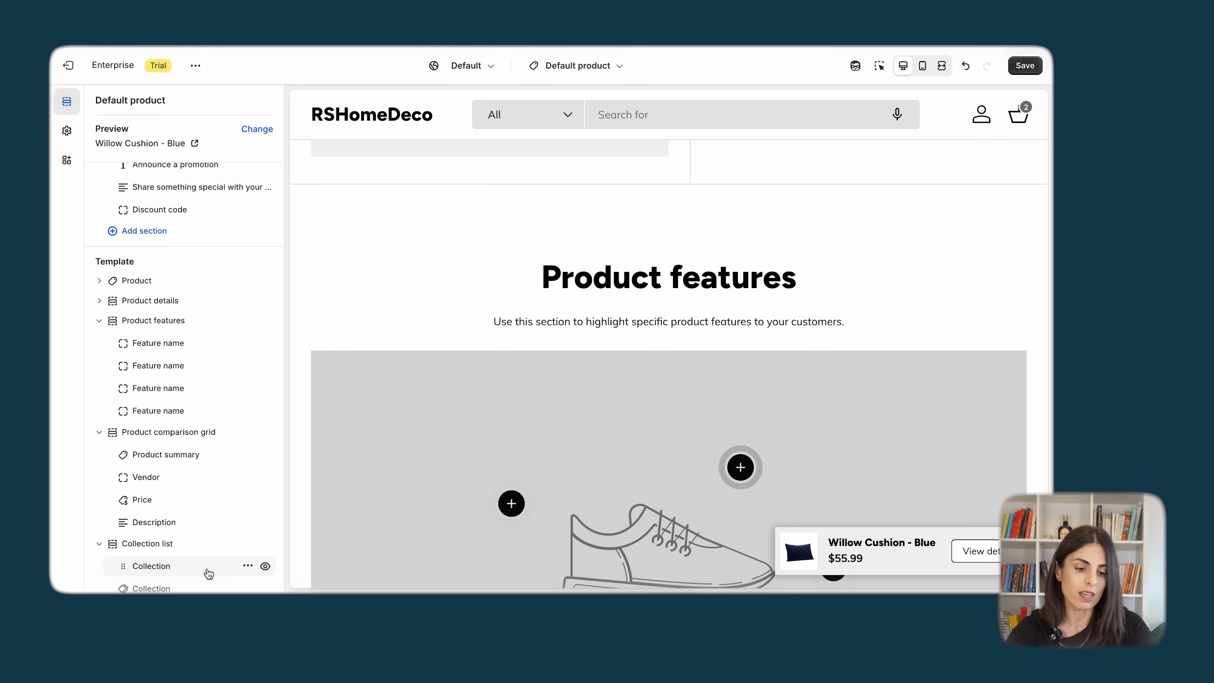
{"action": "scroll", "coordinate": [659, 294], "scroll_direction": "down", "scroll_amount": 10}
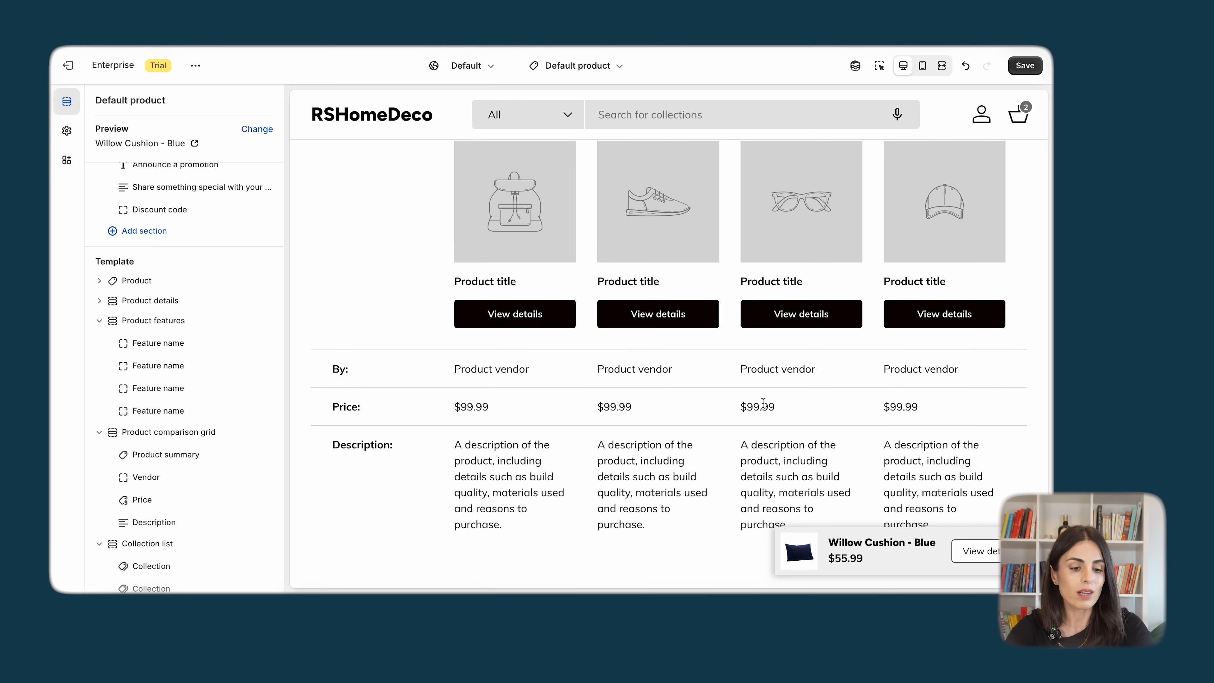
{"action": "scroll", "coordinate": [763, 403], "scroll_direction": "up", "scroll_amount": 15}
{"action": "scroll", "coordinate": [718, 446], "scroll_direction": "up", "scroll_amount": 10}
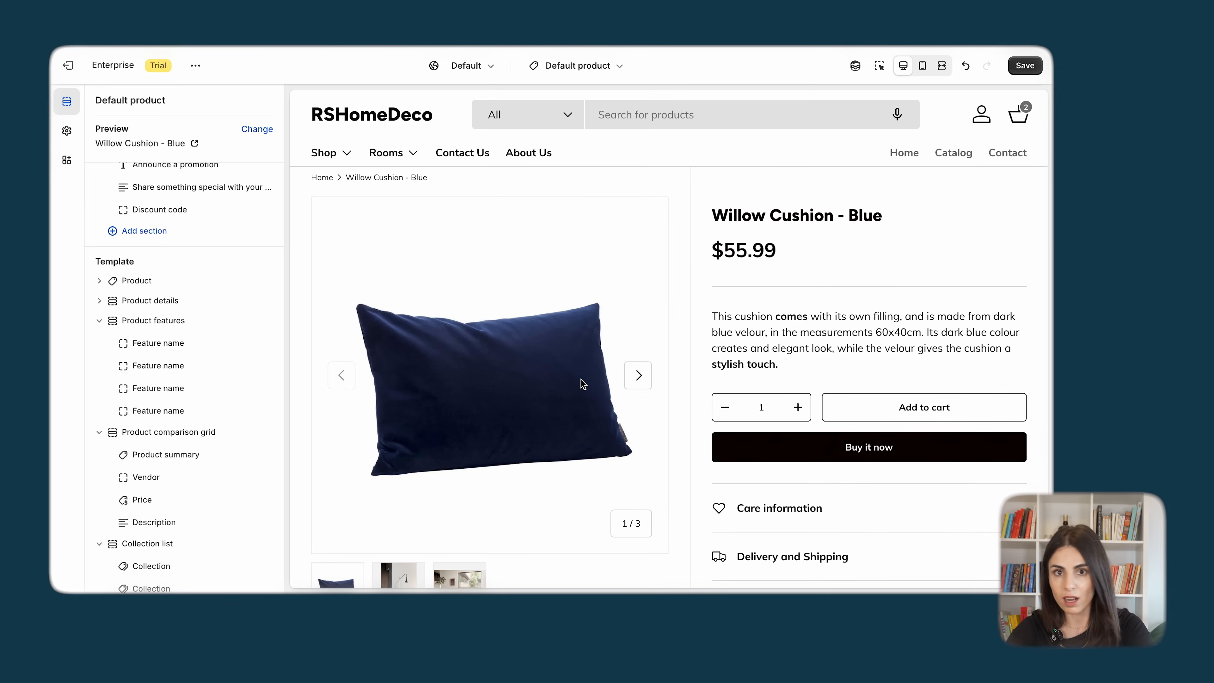
{"action": "scroll", "coordinate": [400, 454], "scroll_direction": "down", "scroll_amount": 20}
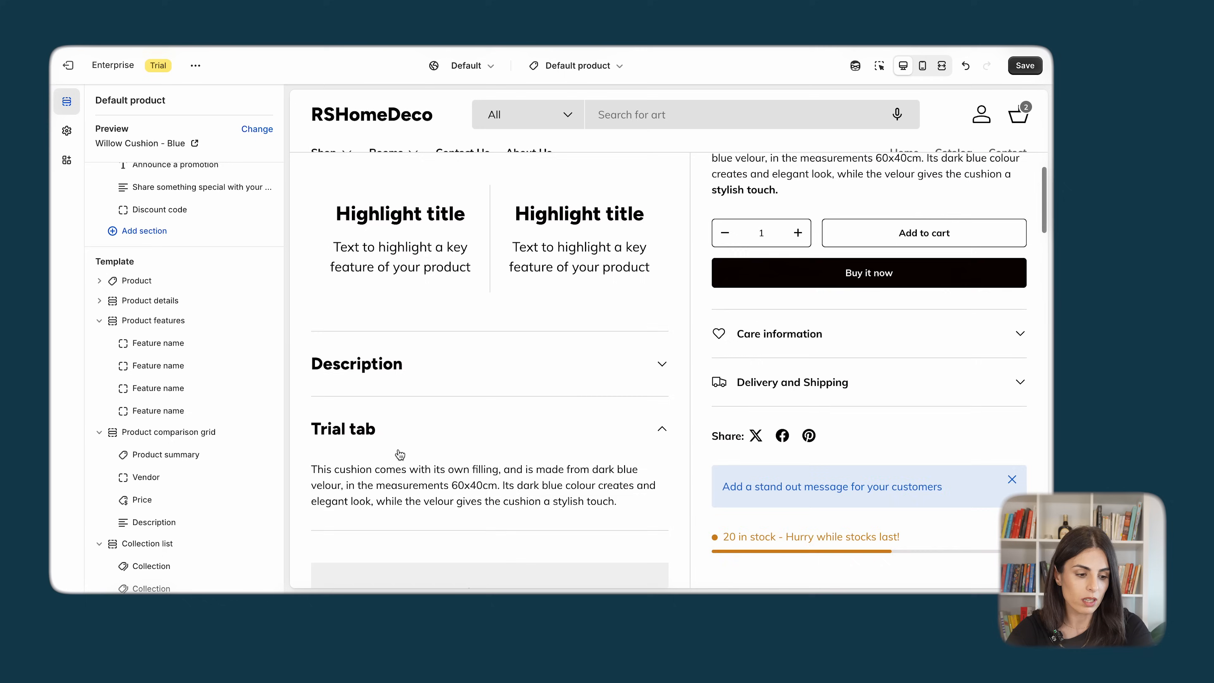
{"action": "scroll", "coordinate": [228, 578], "scroll_direction": "down", "scroll_amount": 5}
{"action": "scroll", "coordinate": [206, 398], "scroll_direction": "down", "scroll_amount": 2}
{"action": "scroll", "coordinate": [207, 398], "scroll_direction": "up", "scroll_amount": 4}
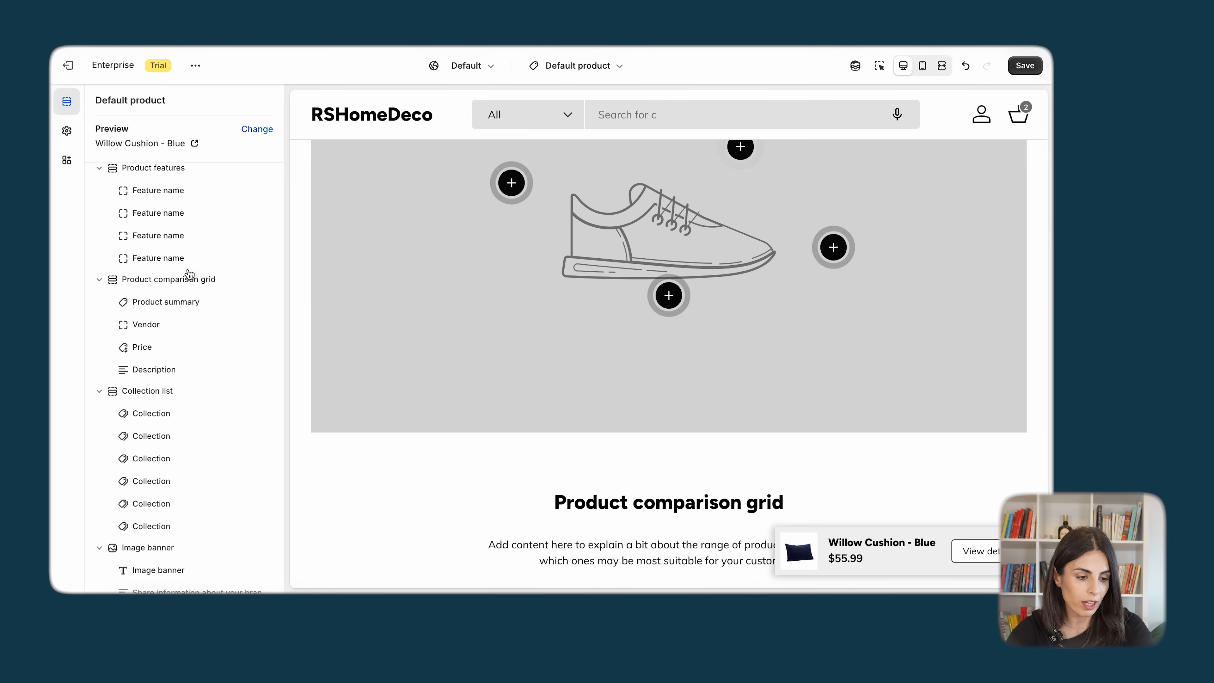
- Open the Product comparison grid section's settings and go to its Products to compare option
{"action": "left_click", "coordinate": [191, 268]}
{"action": "left_click", "coordinate": [168, 306]}
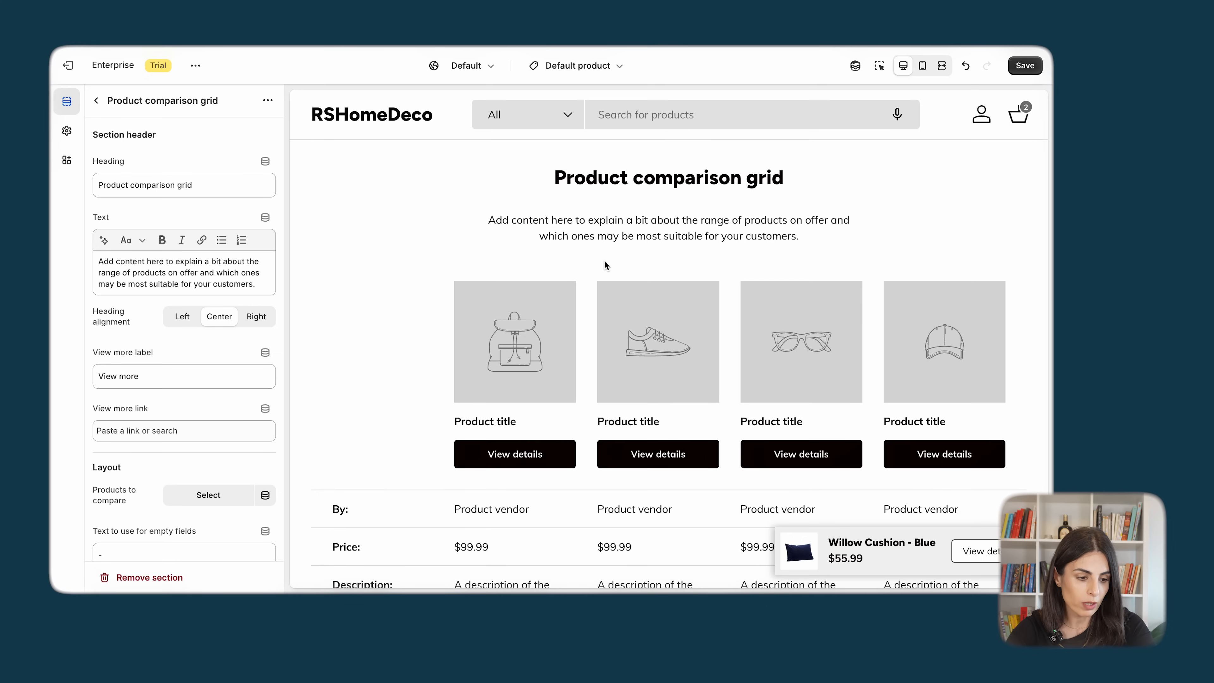
{"action": "scroll", "coordinate": [256, 298], "scroll_direction": "down", "scroll_amount": 3}
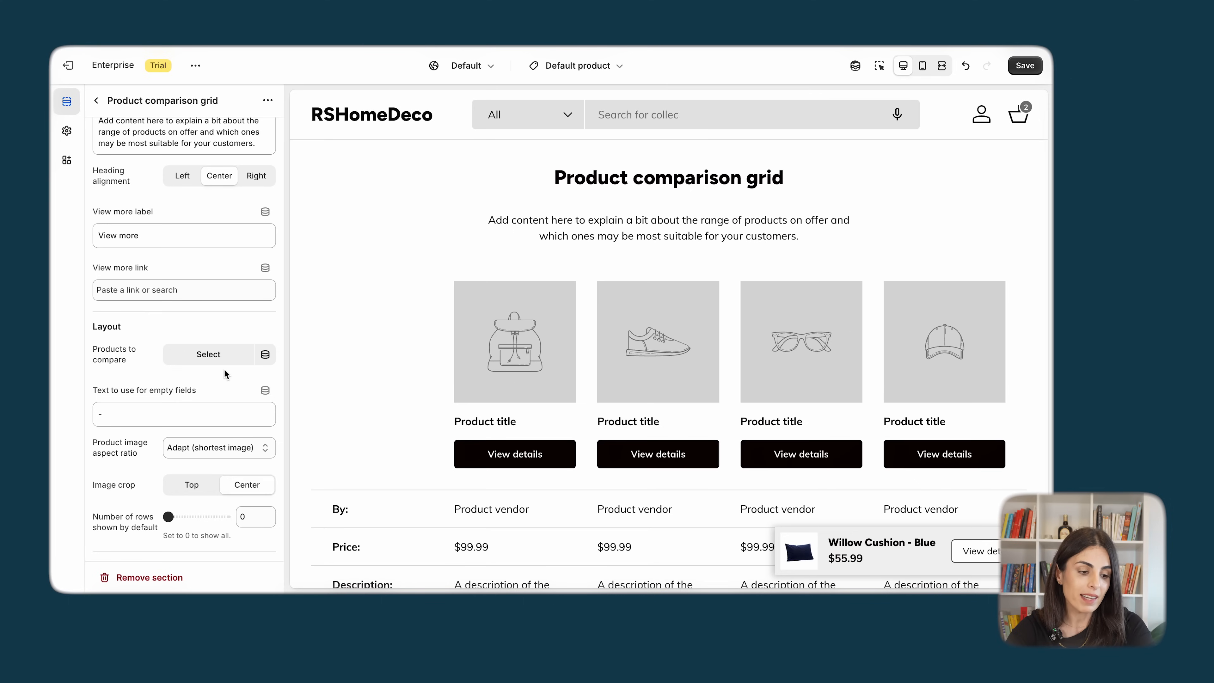
- Select Happy Cactus, Kiwi Cushion - Multicolor, Poppy Cushion - Yellow and Season Cushion - Burgundy as products to compare, and check the preview
{"action": "left_click", "coordinate": [213, 354]}
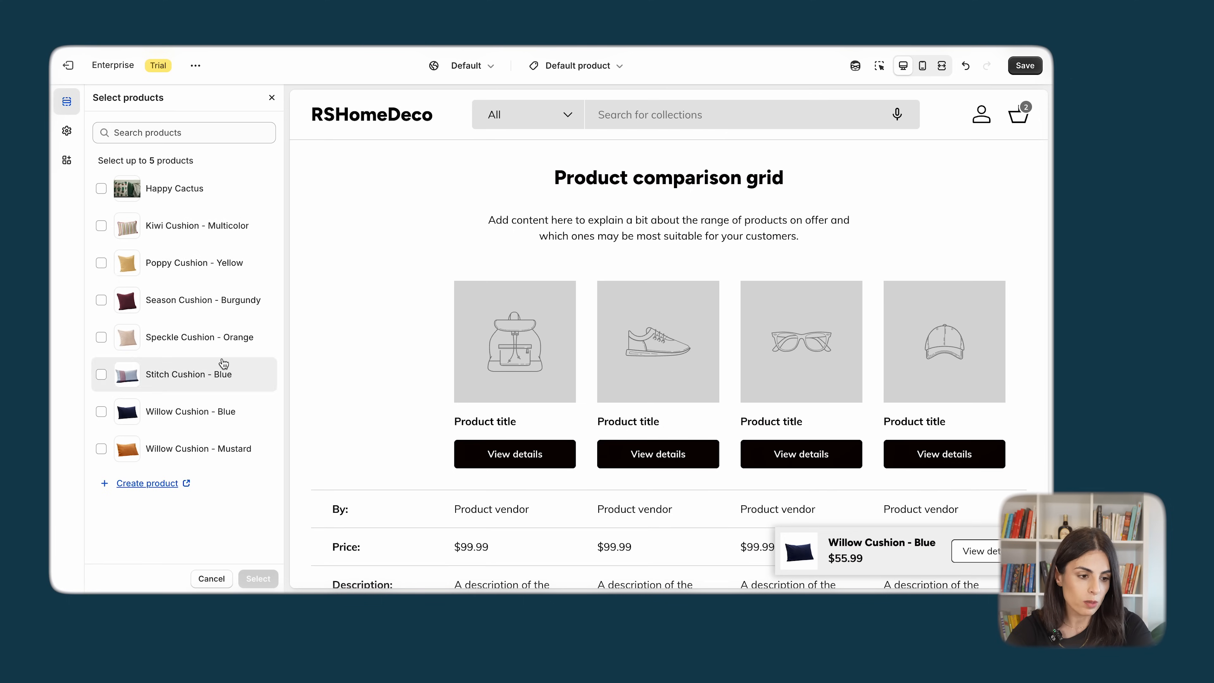
{"action": "left_click", "coordinate": [101, 189]}
{"action": "left_click", "coordinate": [101, 225]}
{"action": "left_click", "coordinate": [101, 262]}
{"action": "left_click", "coordinate": [101, 299]}
{"action": "scroll", "coordinate": [712, 338], "scroll_direction": "down", "scroll_amount": 3}
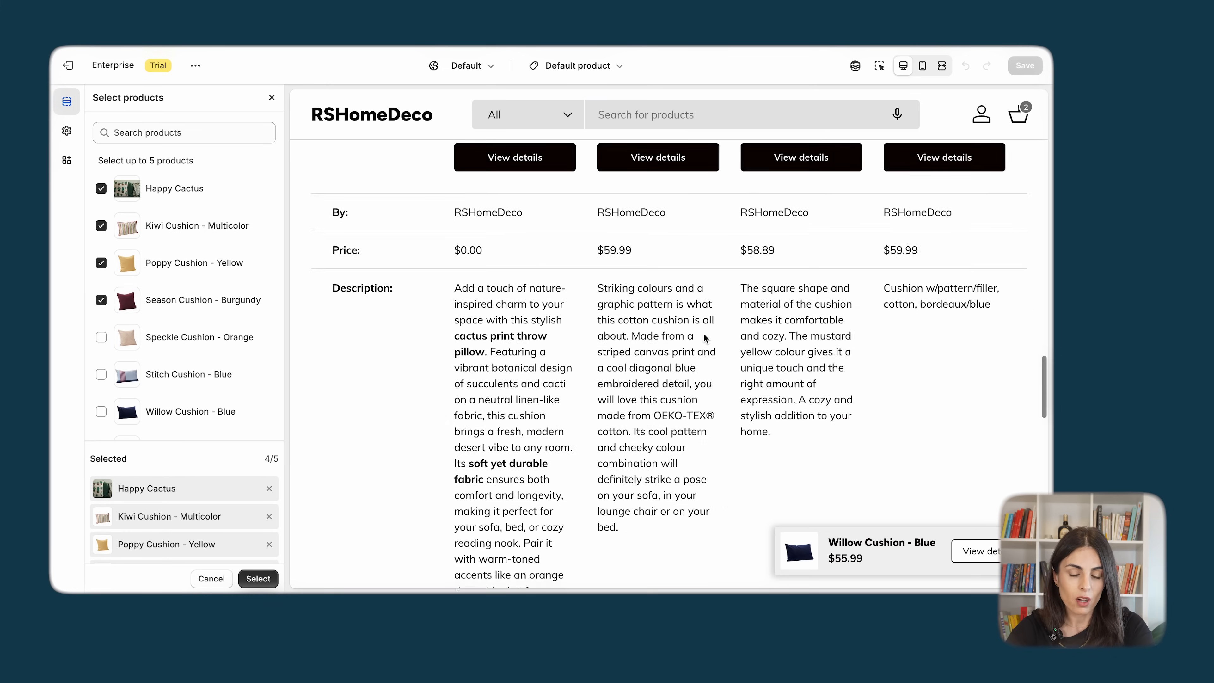
{"action": "scroll", "coordinate": [712, 339], "scroll_direction": "up", "scroll_amount": 5}
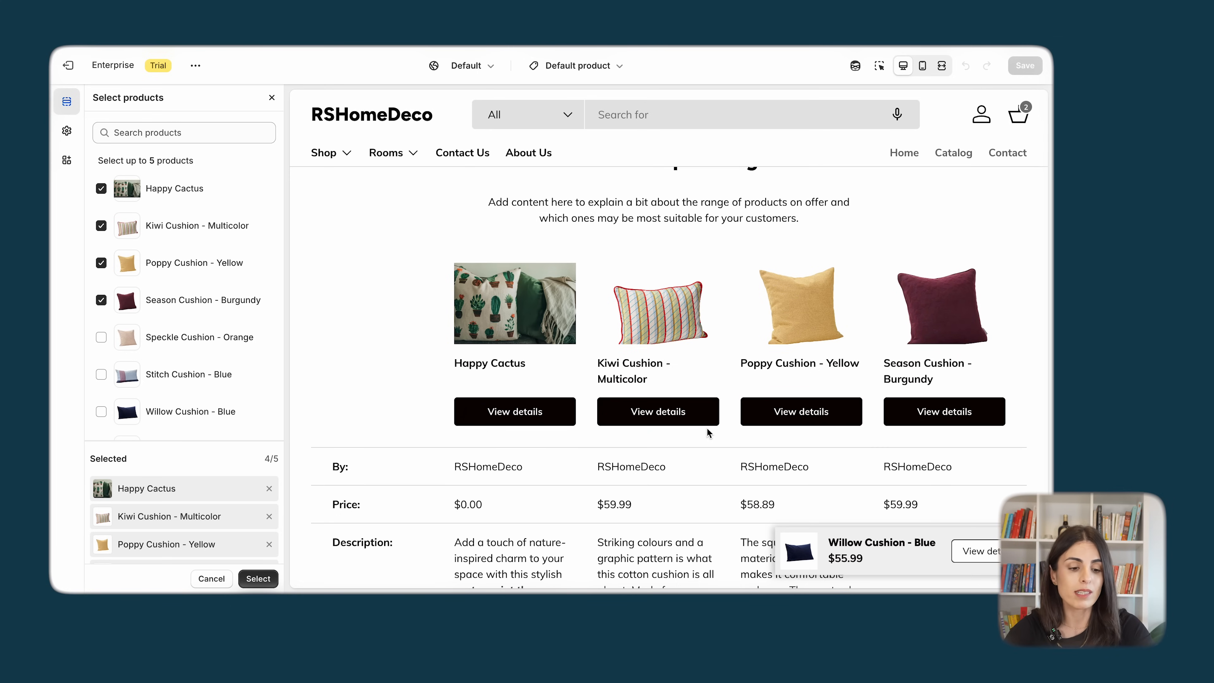
{"action": "scroll", "coordinate": [707, 428], "scroll_direction": "up", "scroll_amount": 20}
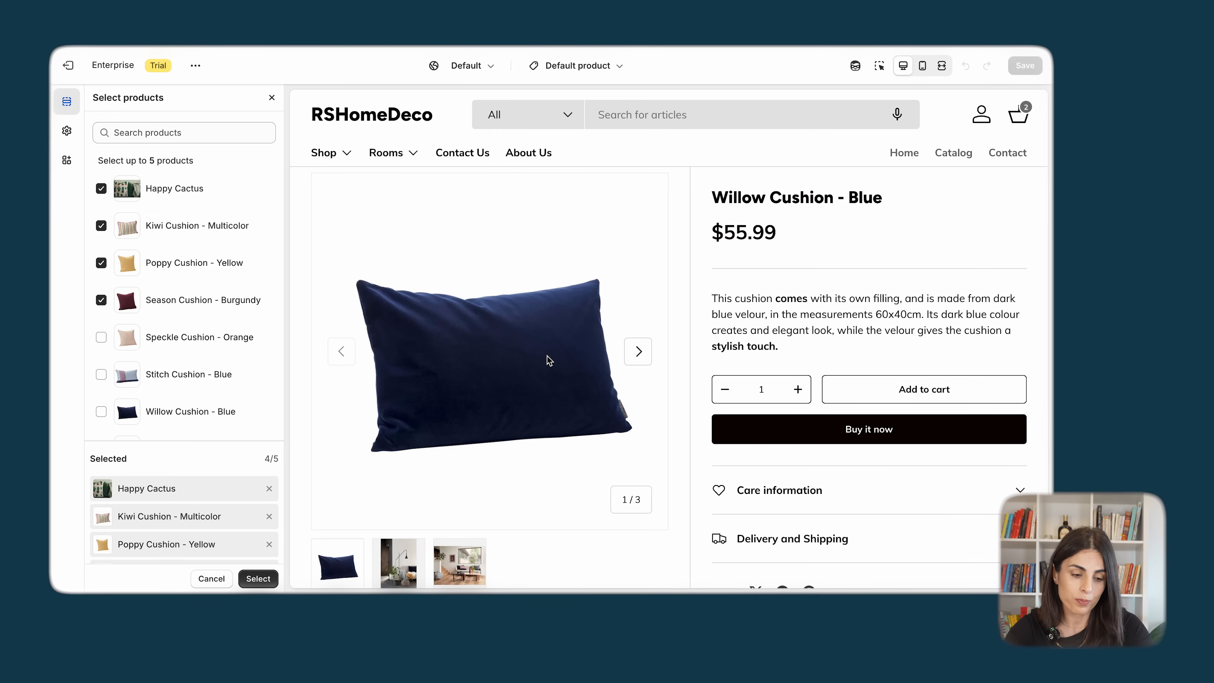
{"action": "scroll", "coordinate": [549, 360], "scroll_direction": "down", "scroll_amount": 15}
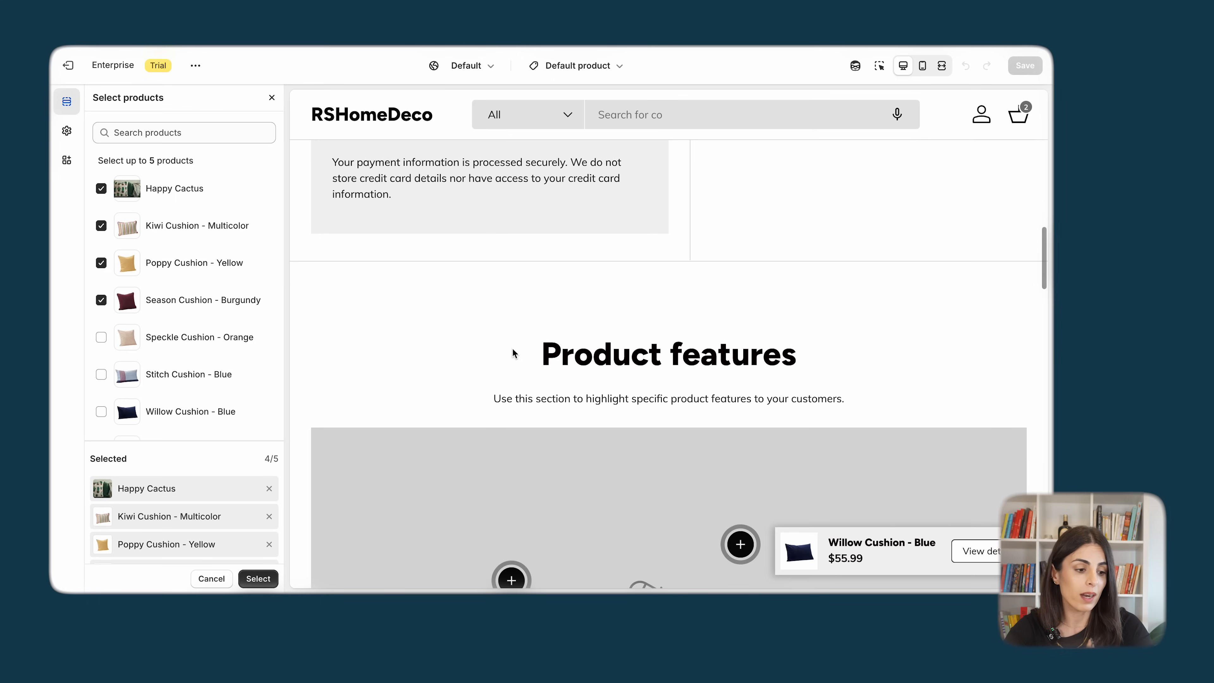
- Deselect all four products to compare and close the product selection
{"action": "left_click", "coordinate": [101, 300]}
{"action": "left_click", "coordinate": [101, 262]}
{"action": "left_click", "coordinate": [101, 225]}
{"action": "left_click", "coordinate": [101, 187]}
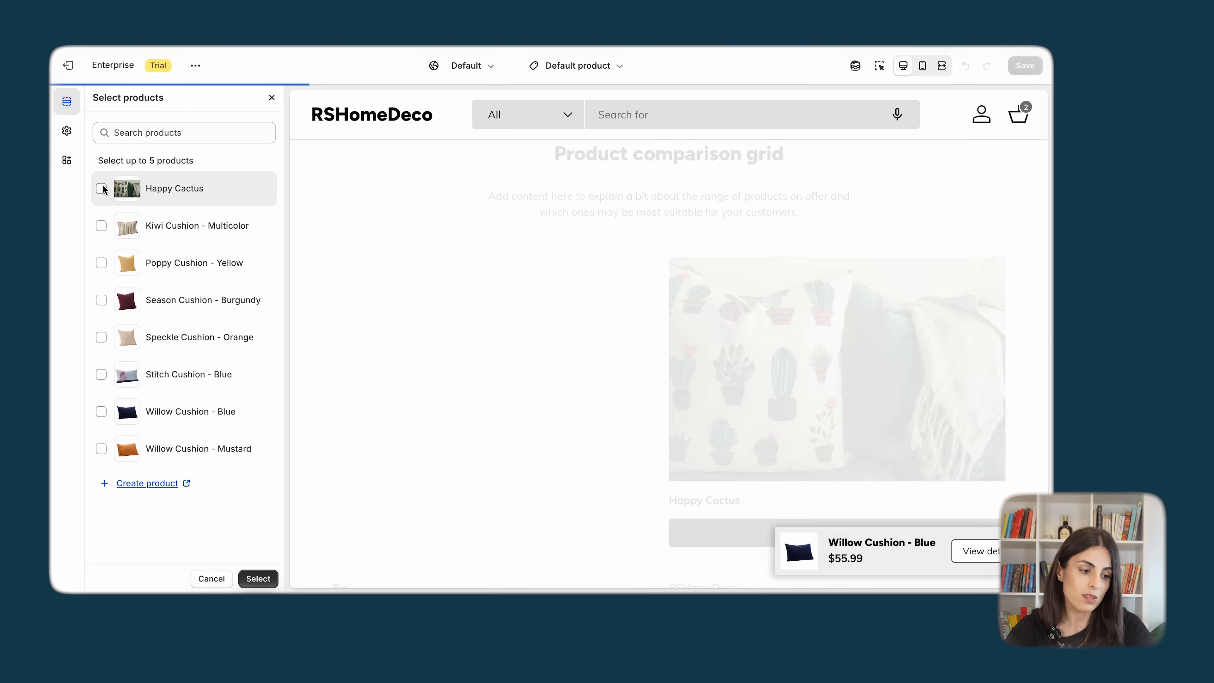
{"action": "left_click", "coordinate": [272, 98]}
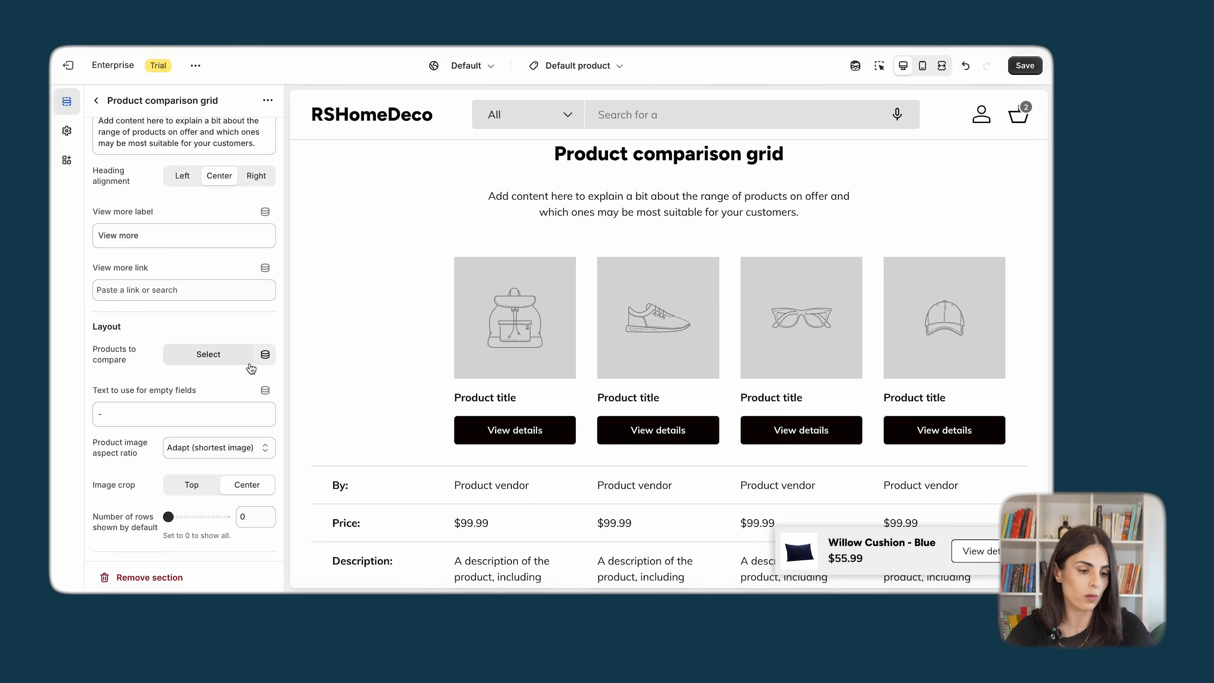
- Save the template changes and start adding a new product metafield for Products to compare
{"action": "left_click", "coordinate": [266, 355]}
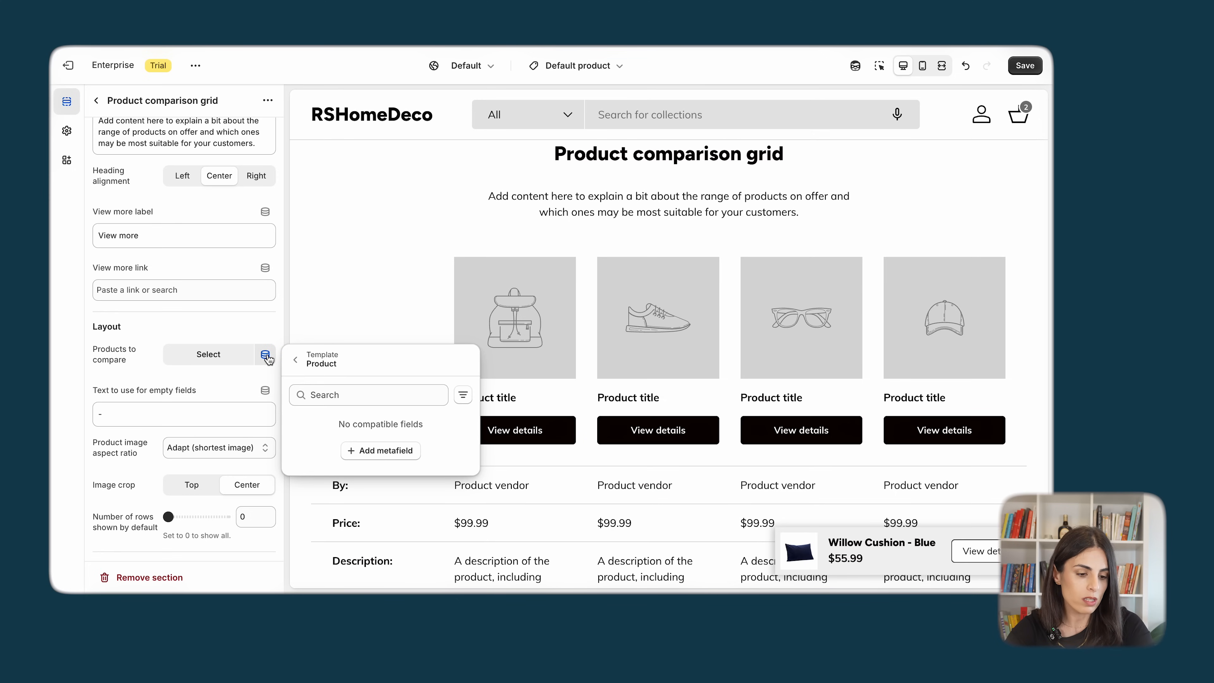
{"action": "left_click", "coordinate": [374, 451]}
{"action": "left_click", "coordinate": [664, 356]}
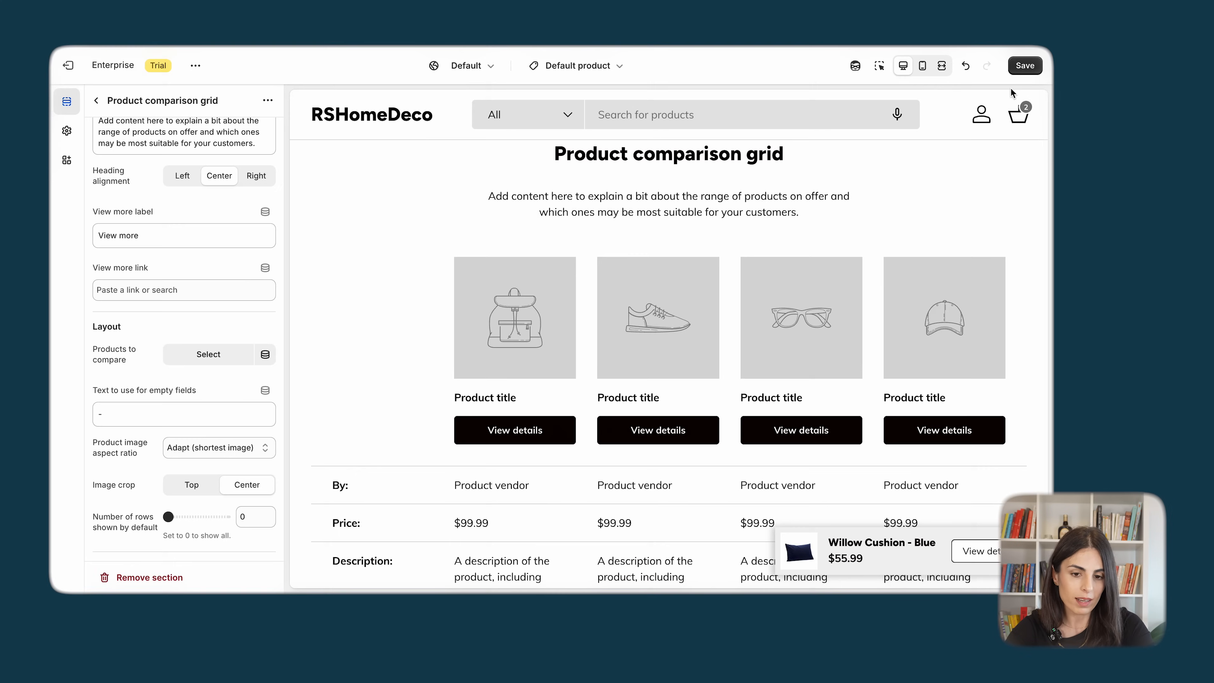
{"action": "left_click", "coordinate": [1020, 71]}
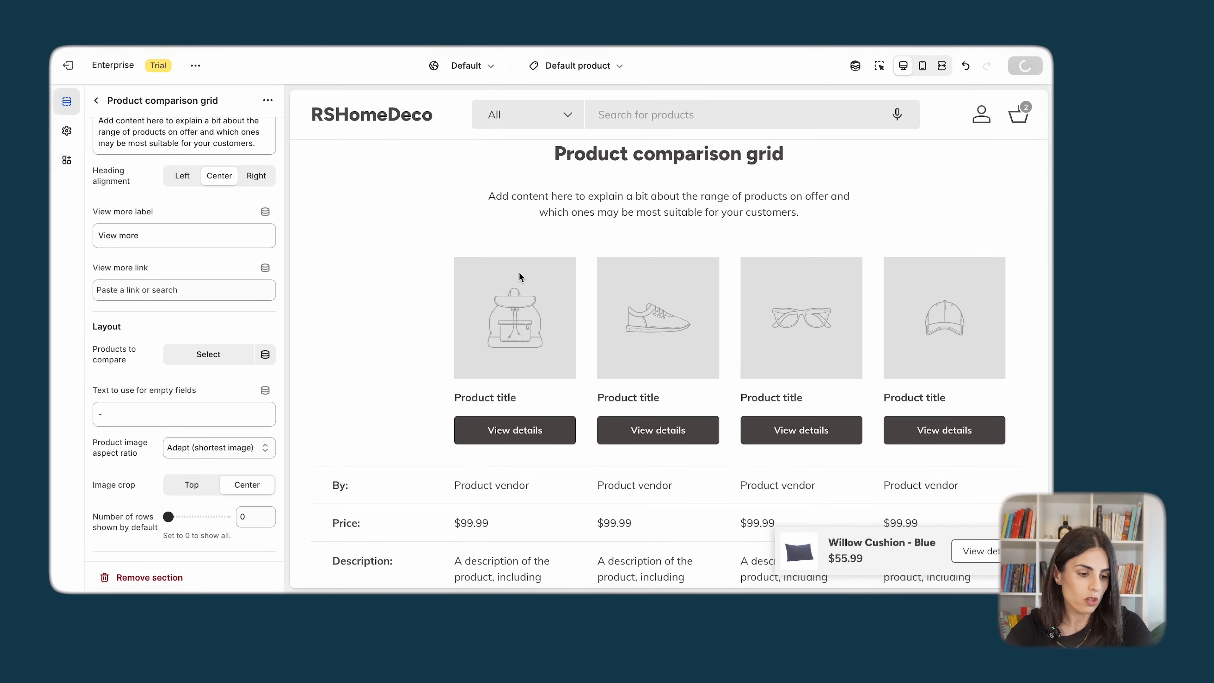
{"action": "left_click", "coordinate": [265, 354]}
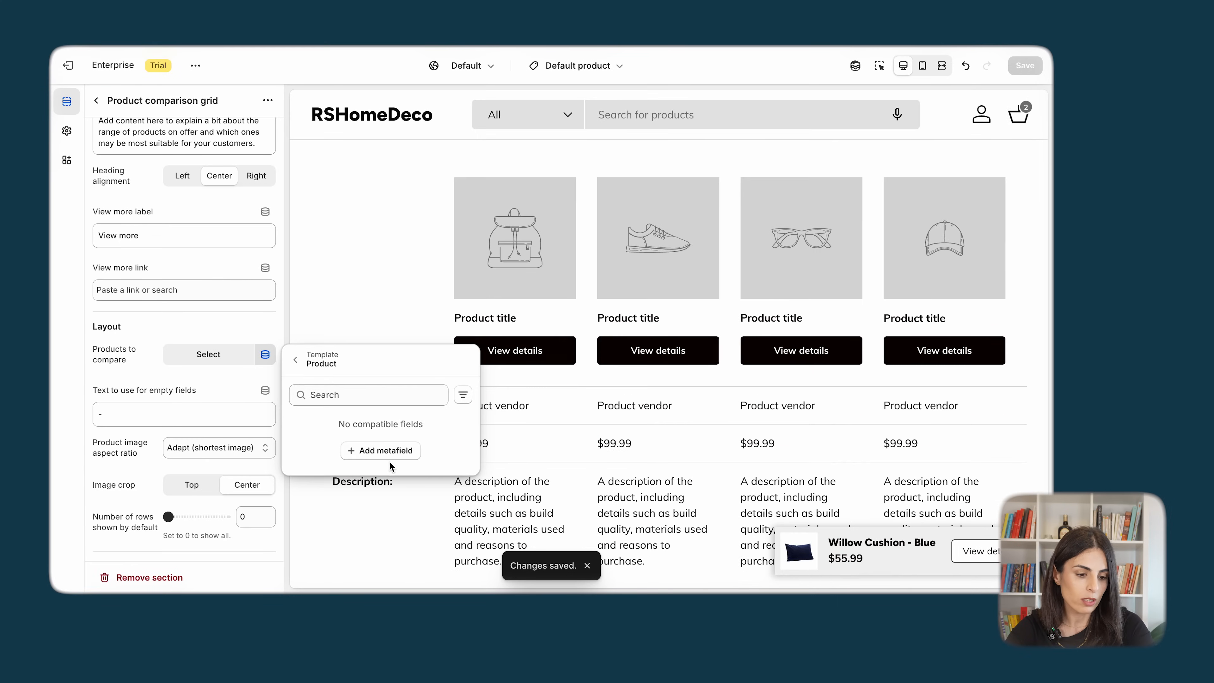
{"action": "left_click", "coordinate": [387, 451]}
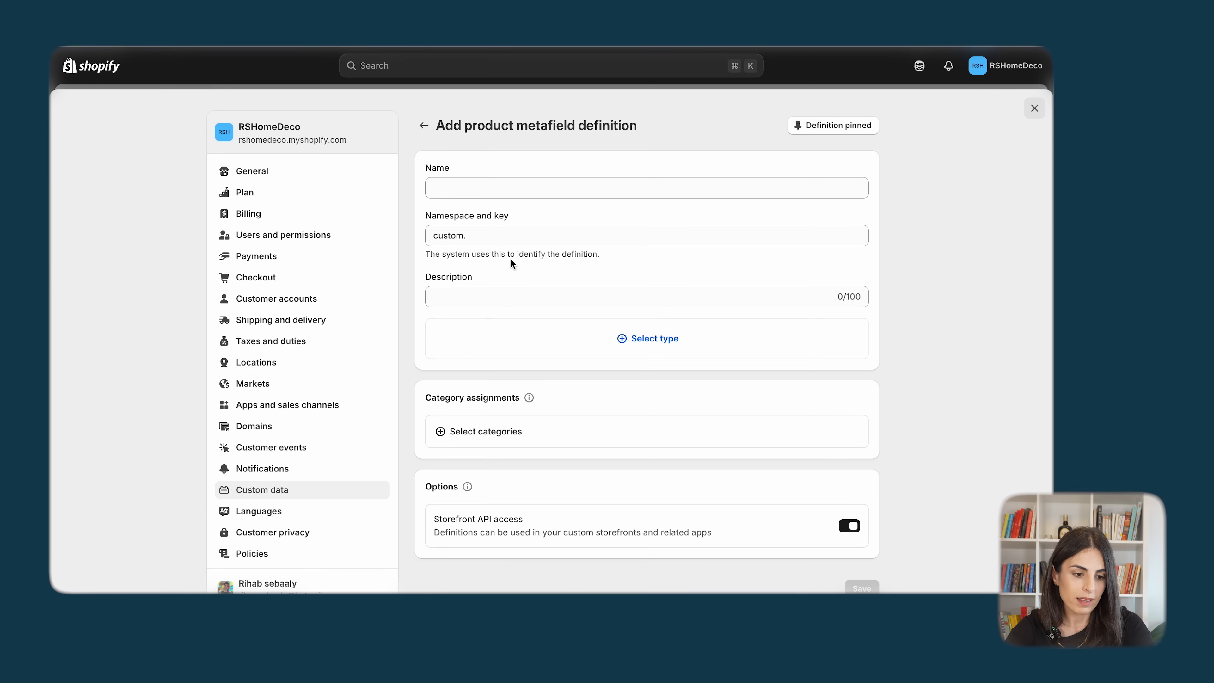
- Name the product metafield definition Product Comparison
{"action": "left_click", "coordinate": [500, 185]}
{"action": "type", "text": "Product Coma"}
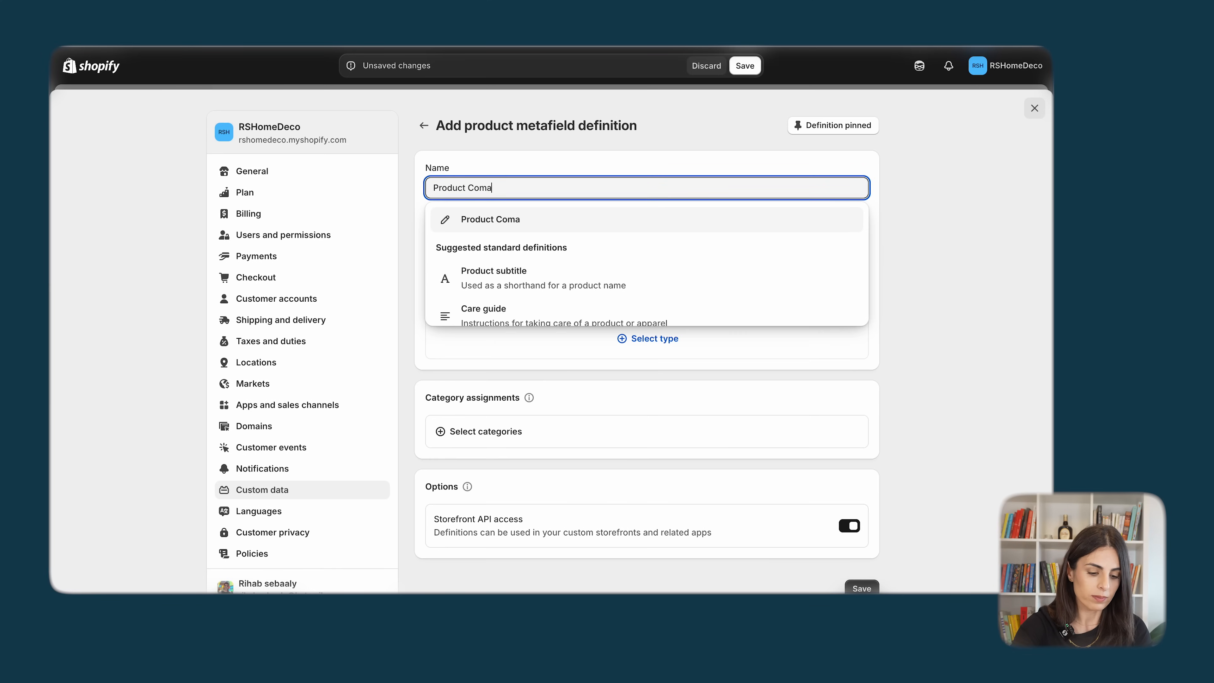
{"action": "key", "text": "BackSpace"}
{"action": "type", "text": "paraison"}
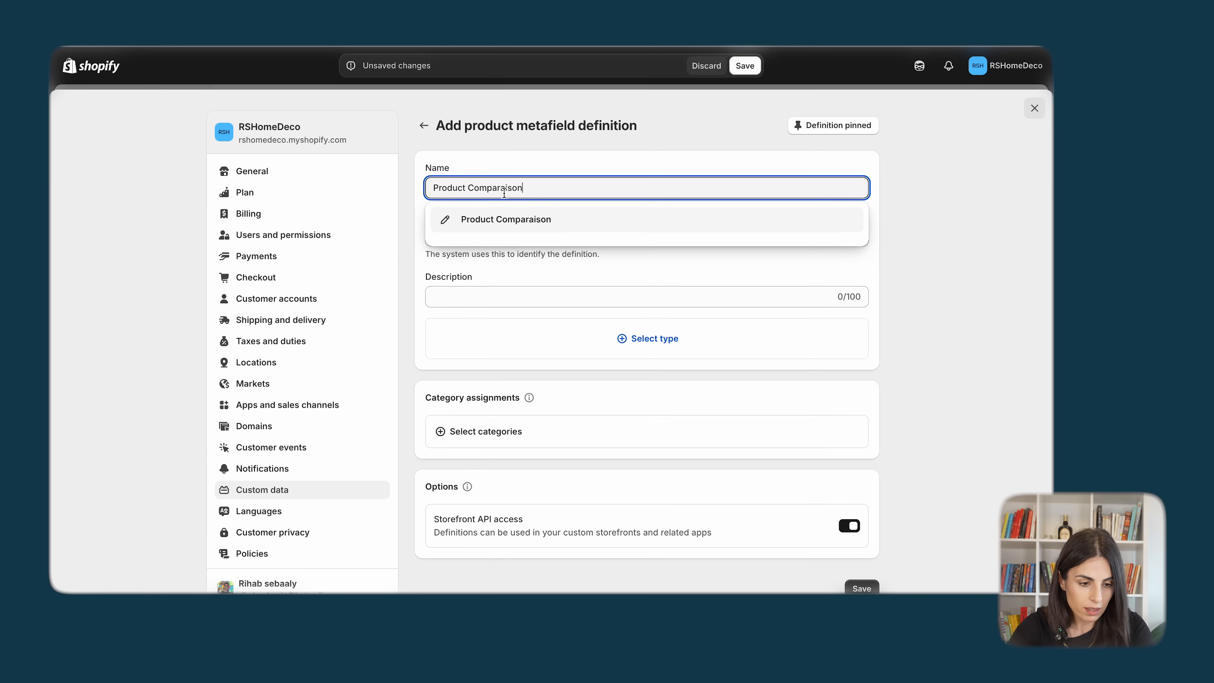
{"action": "left_click", "coordinate": [504, 188]}
{"action": "key", "text": "BackSpace"}
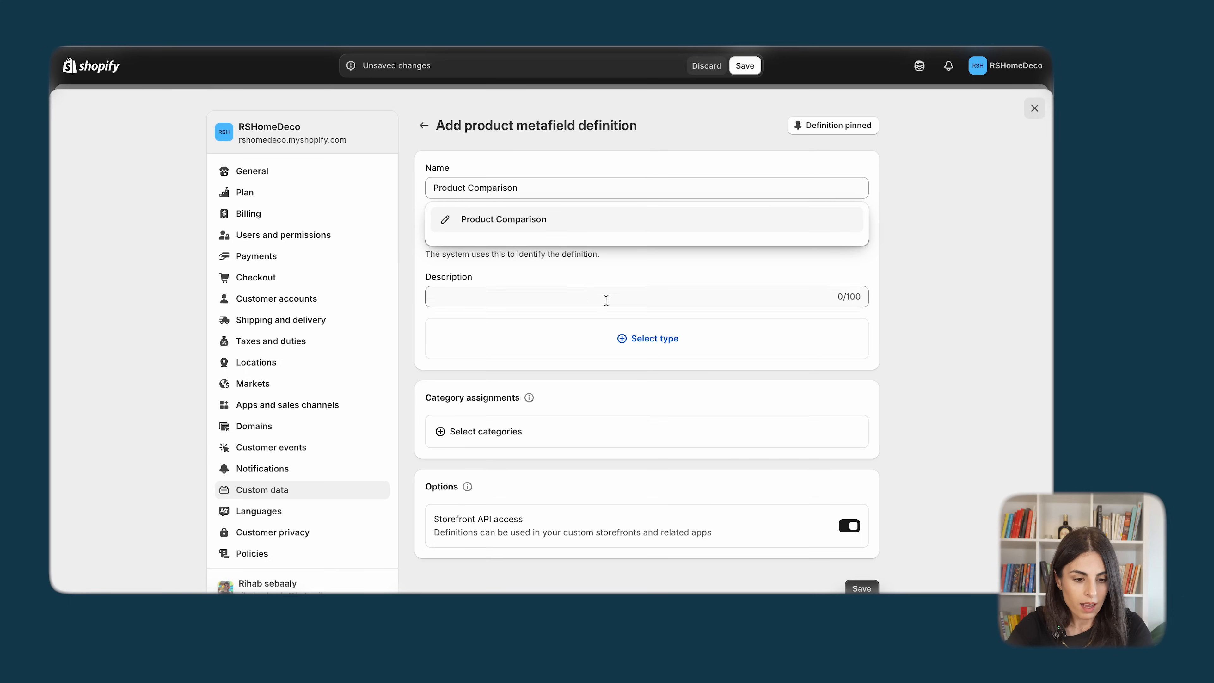
- Set the metafield type to Product with List of products, save the definition and close the settings
{"action": "left_click", "coordinate": [649, 339]}
{"action": "type", "text": "pro"}
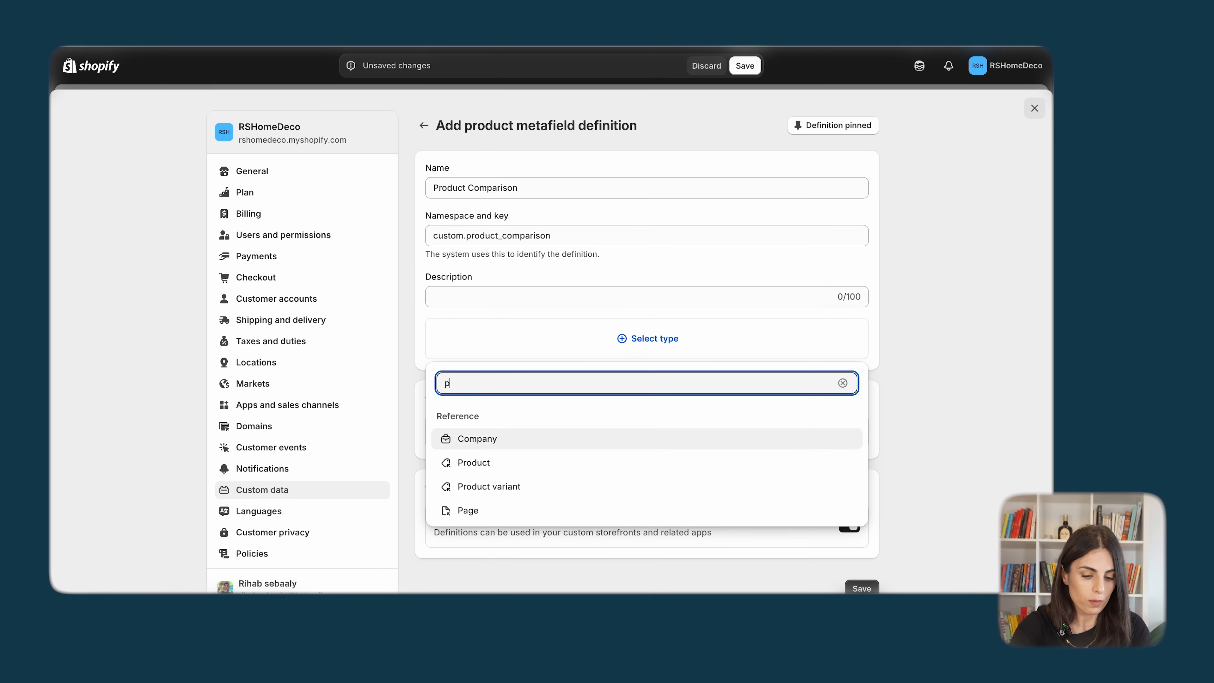
{"action": "left_click", "coordinate": [533, 452]}
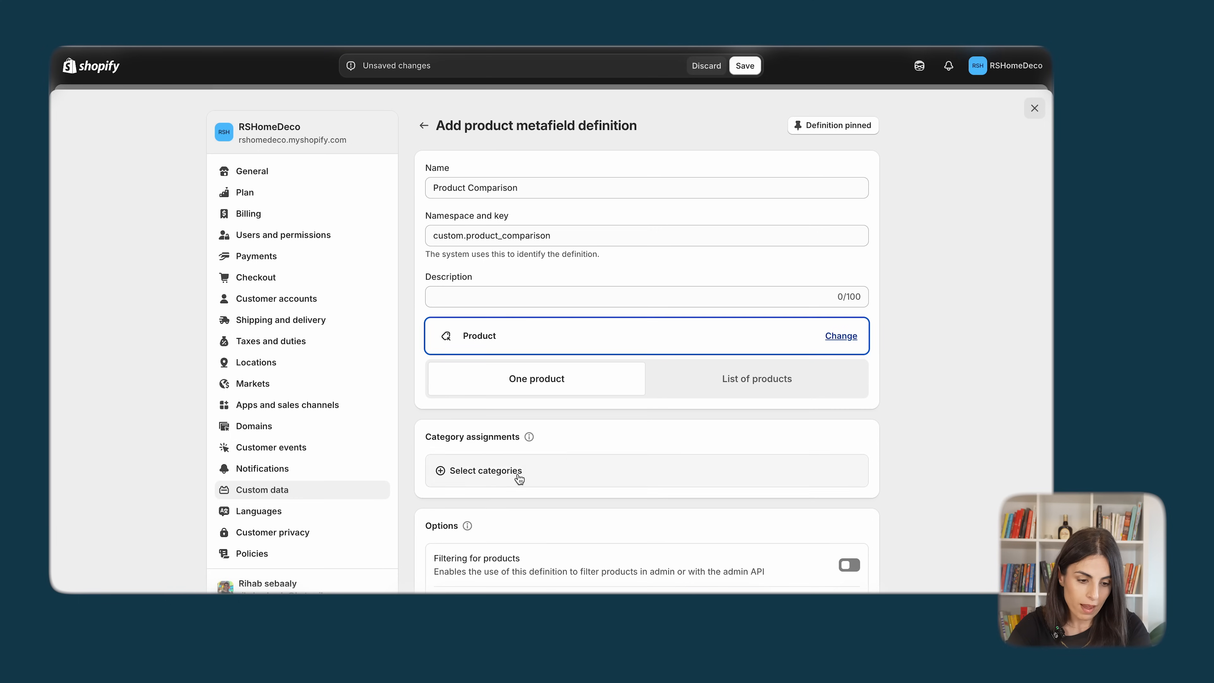
{"action": "left_click", "coordinate": [741, 389]}
{"action": "left_click", "coordinate": [744, 66]}
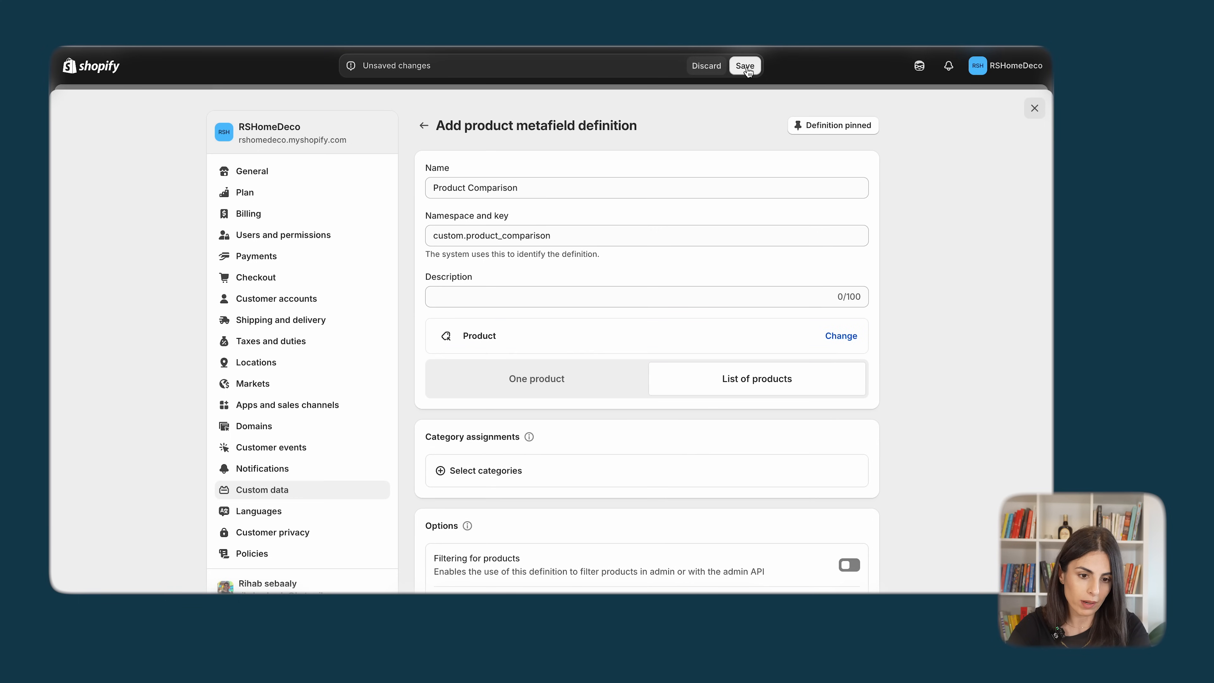
{"action": "left_click", "coordinate": [1031, 110]}
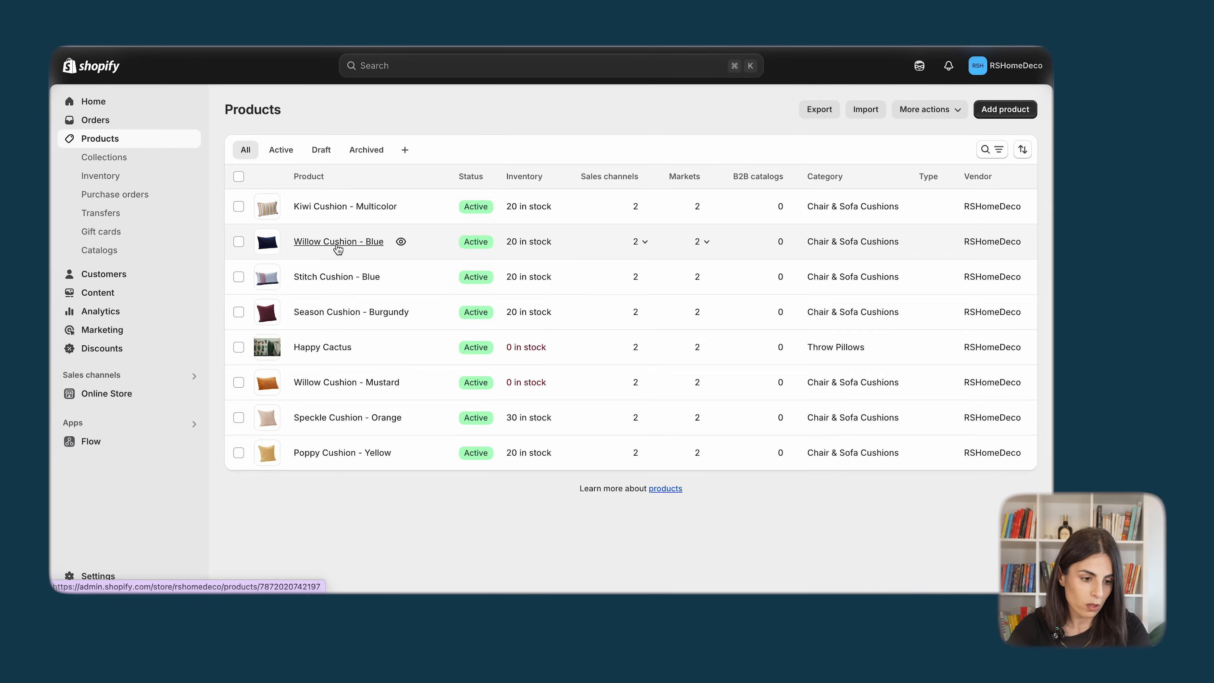
- For the Willow Cushion - Blue product, set Product Comparison to Stitch Cushion - Blue, Willow Cushion - Blue and Willow Cushion - Mustard, and save
{"action": "left_click", "coordinate": [335, 243]}
{"action": "scroll", "coordinate": [613, 437], "scroll_direction": "down", "scroll_amount": 5}
{"action": "scroll", "coordinate": [613, 438], "scroll_direction": "down", "scroll_amount": 15}
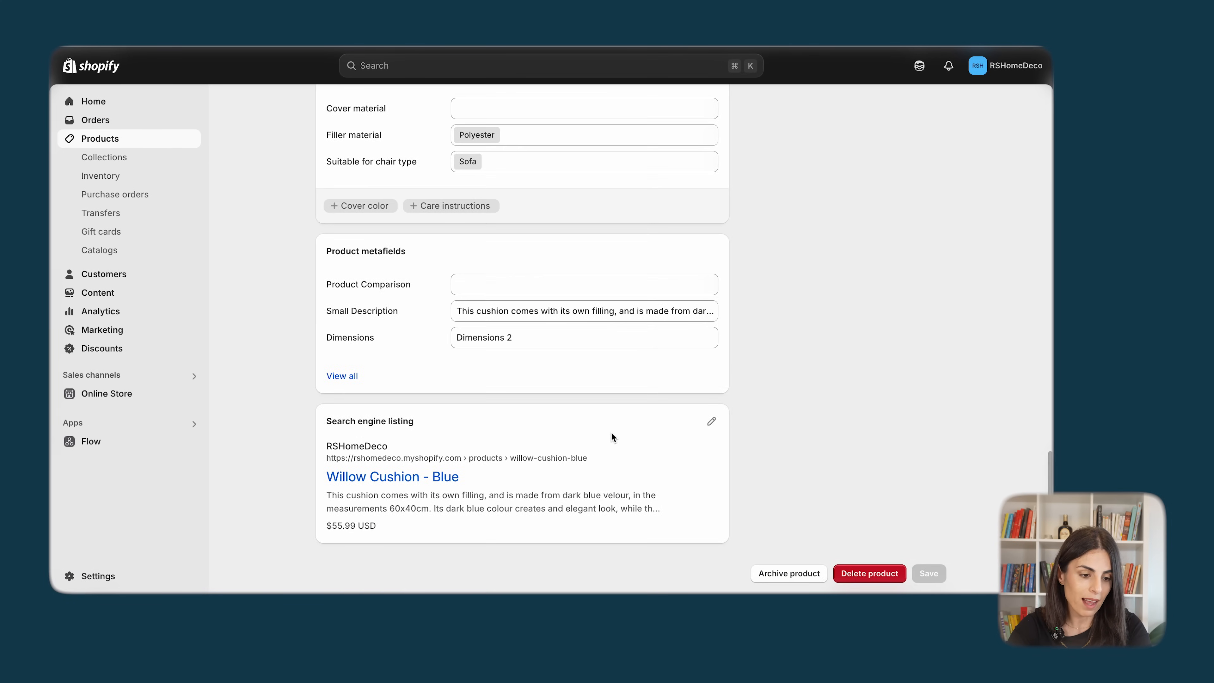
{"action": "left_click", "coordinate": [480, 290]}
{"action": "left_click", "coordinate": [483, 286]}
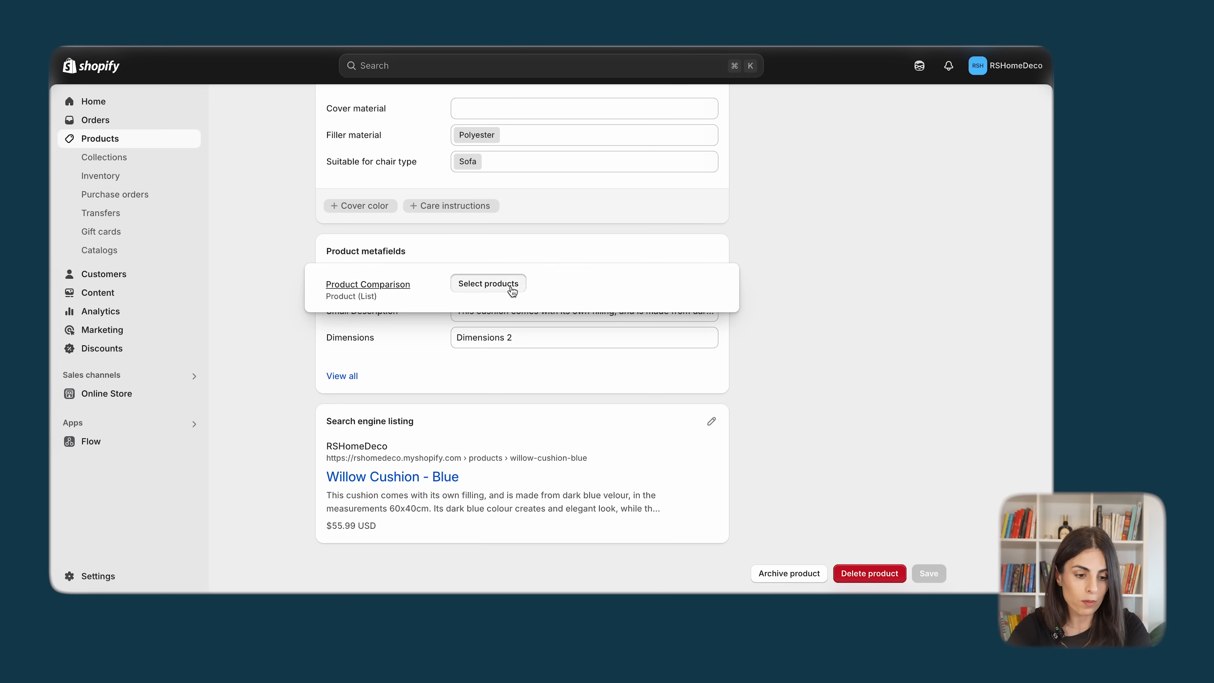
{"action": "scroll", "coordinate": [428, 367], "scroll_direction": "down", "scroll_amount": 3}
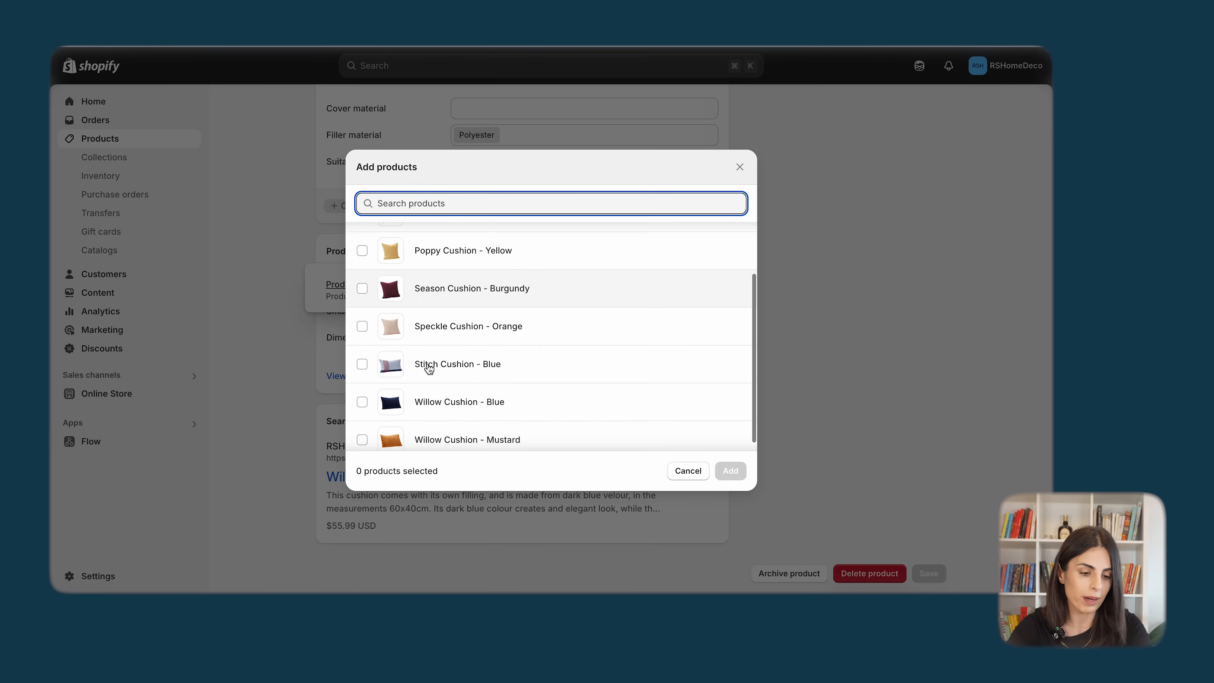
{"action": "left_click", "coordinate": [361, 355]}
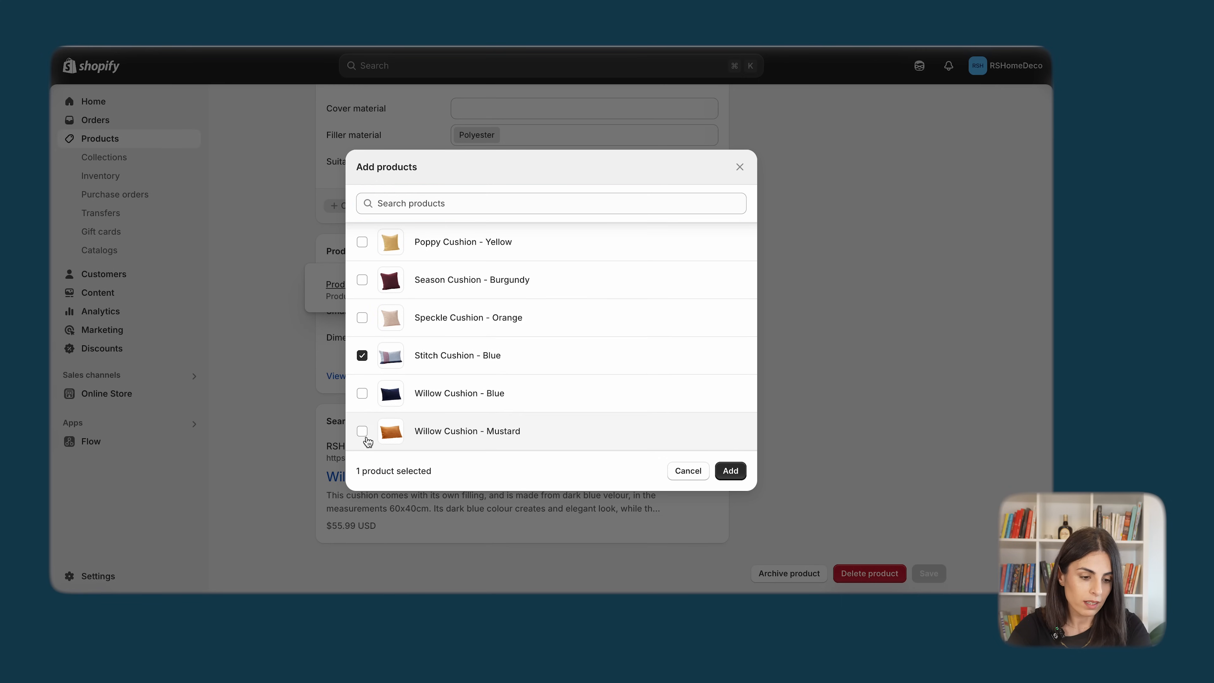
{"action": "left_click", "coordinate": [362, 319]}
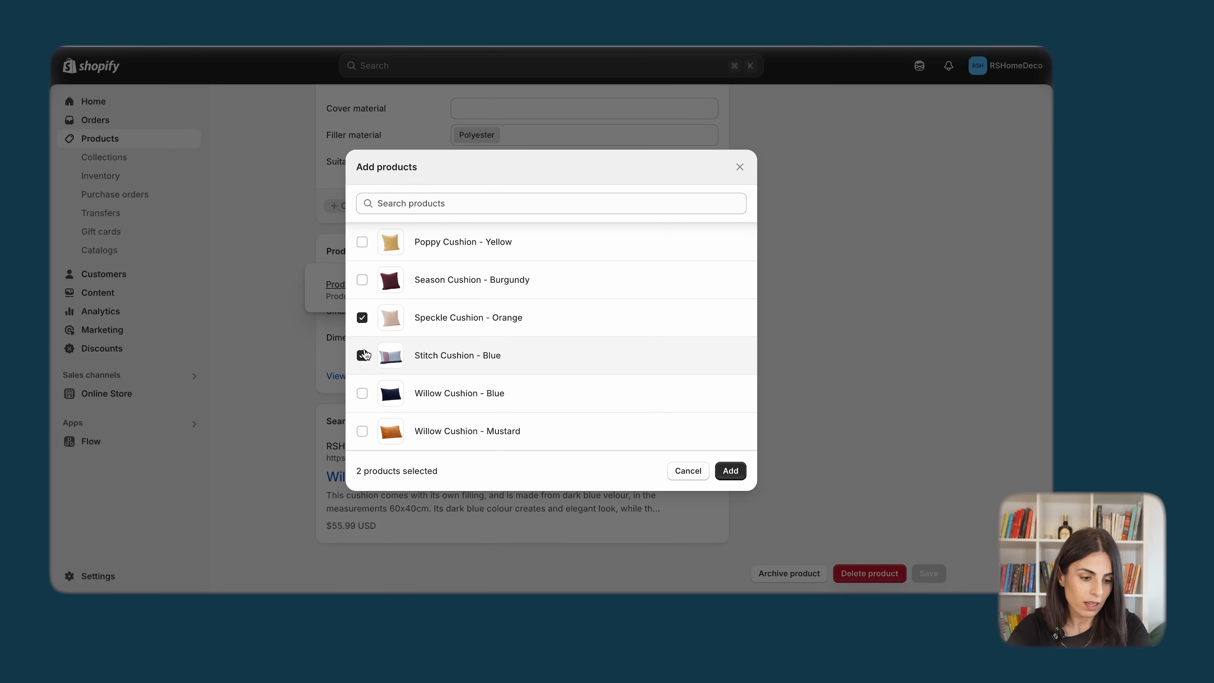
{"action": "left_click", "coordinate": [362, 318]}
{"action": "left_click", "coordinate": [363, 394]}
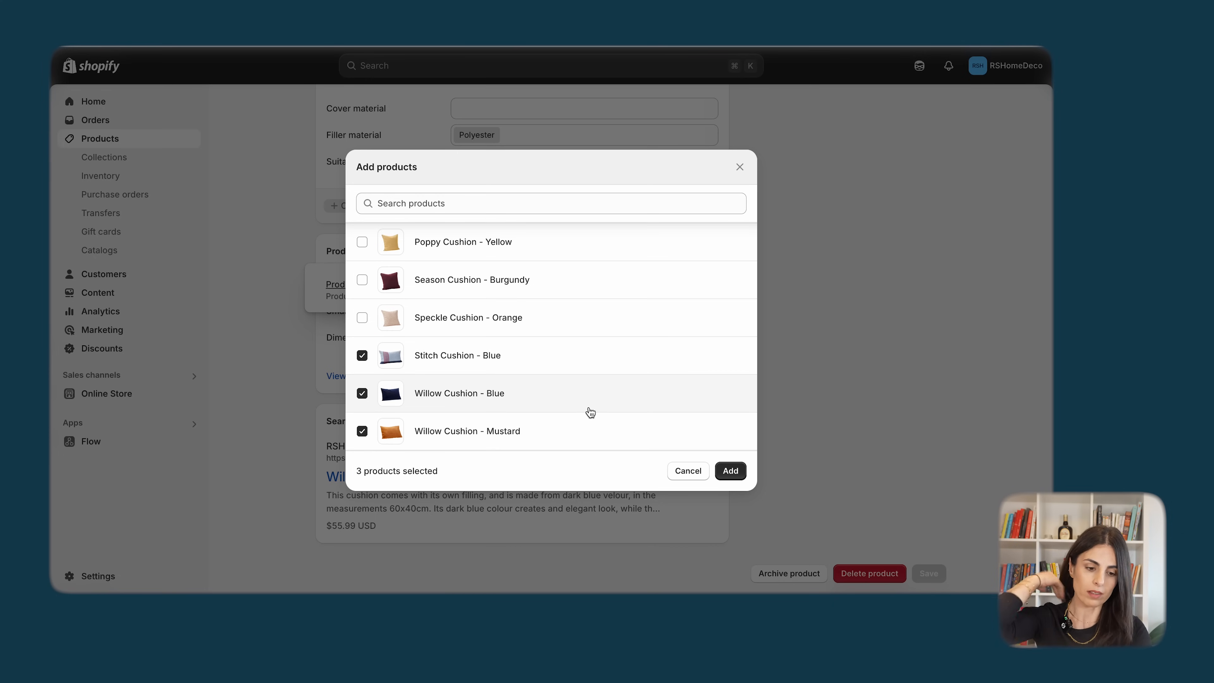
{"action": "left_click", "coordinate": [731, 471]}
{"action": "left_click", "coordinate": [745, 65]}
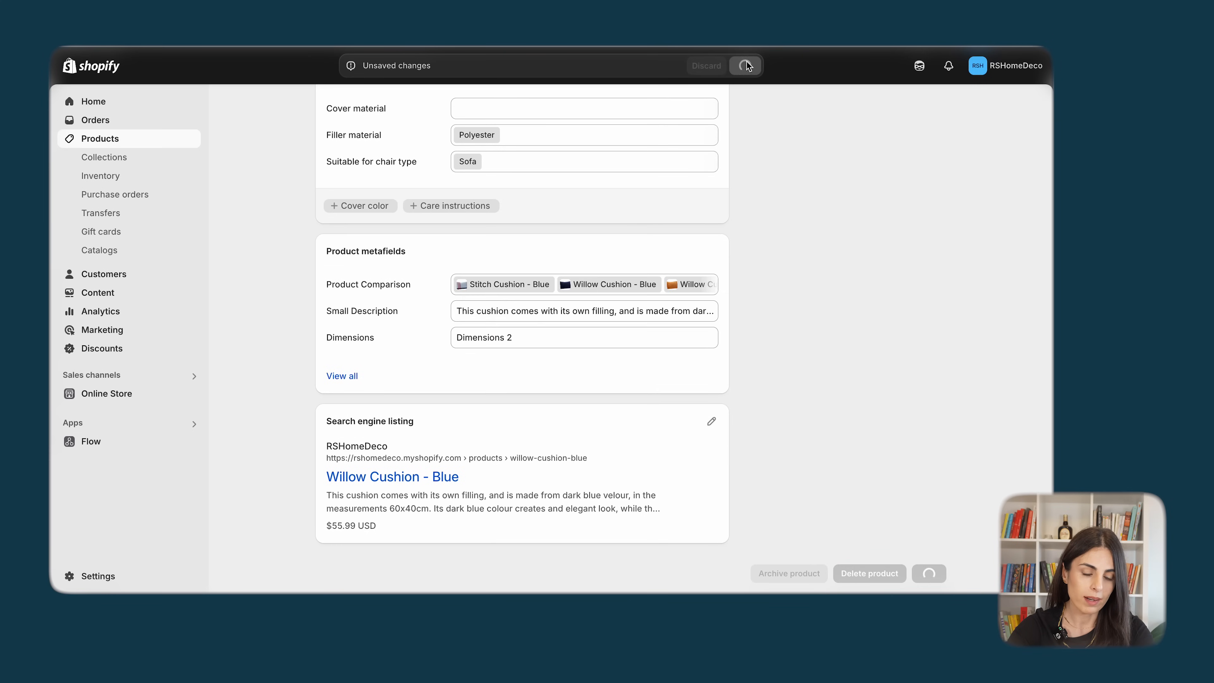
- For the Kiwi Cushion - Multicolor product, add Poppy Cushion - Yellow, Season Cushion - Burgundy and Speckle Cushion - Orange to Product Comparison
{"action": "left_click", "coordinate": [165, 141]}
{"action": "left_click", "coordinate": [324, 208]}
{"action": "scroll", "coordinate": [410, 451], "scroll_direction": "down", "scroll_amount": 15}
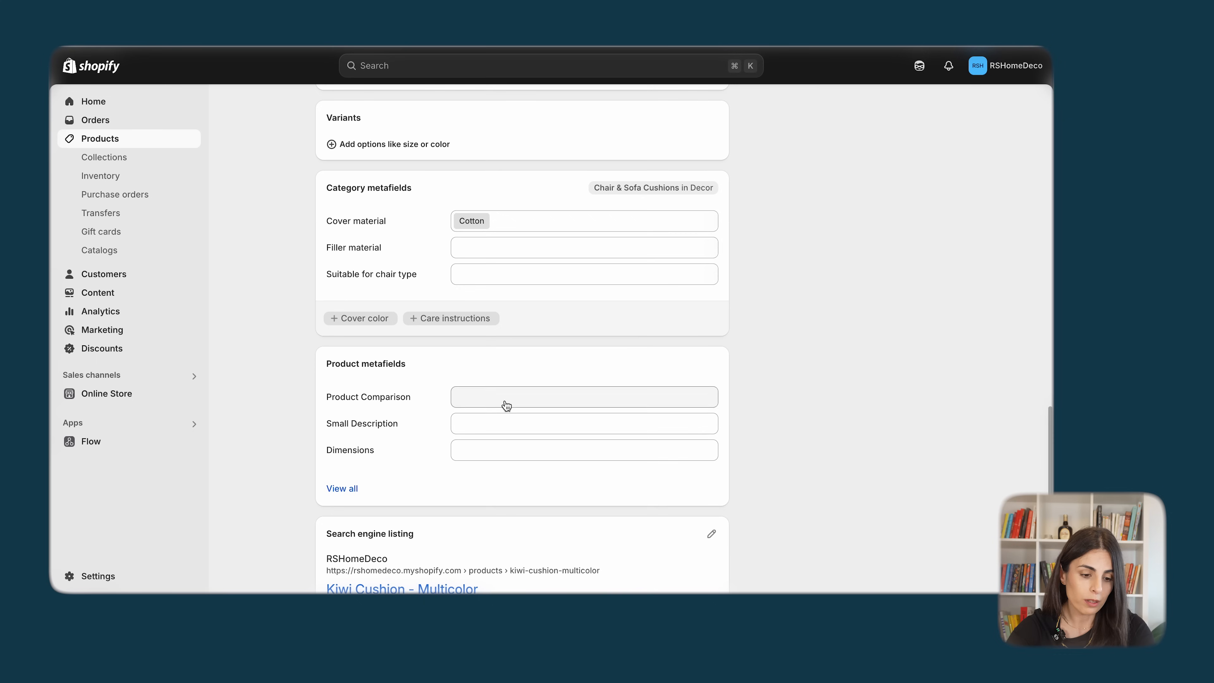
{"action": "left_click", "coordinate": [496, 397]}
{"action": "left_click", "coordinate": [501, 397]}
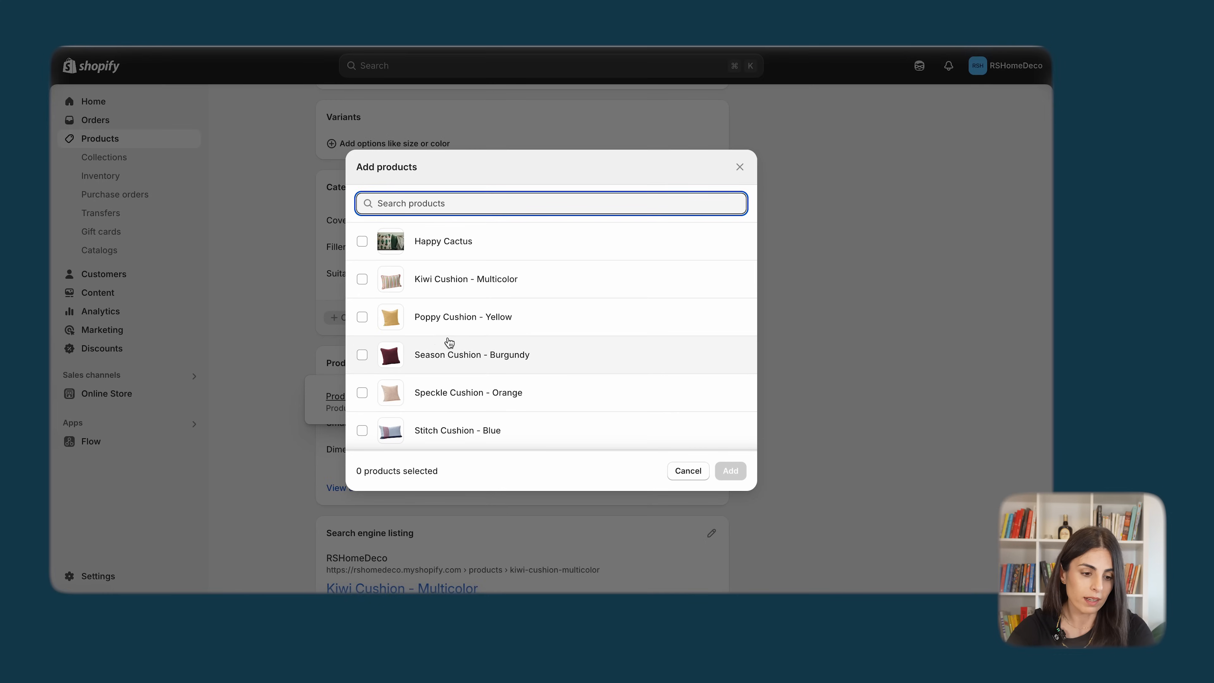
{"action": "left_click", "coordinate": [362, 317]}
{"action": "left_click", "coordinate": [362, 355]}
{"action": "left_click", "coordinate": [362, 392]}
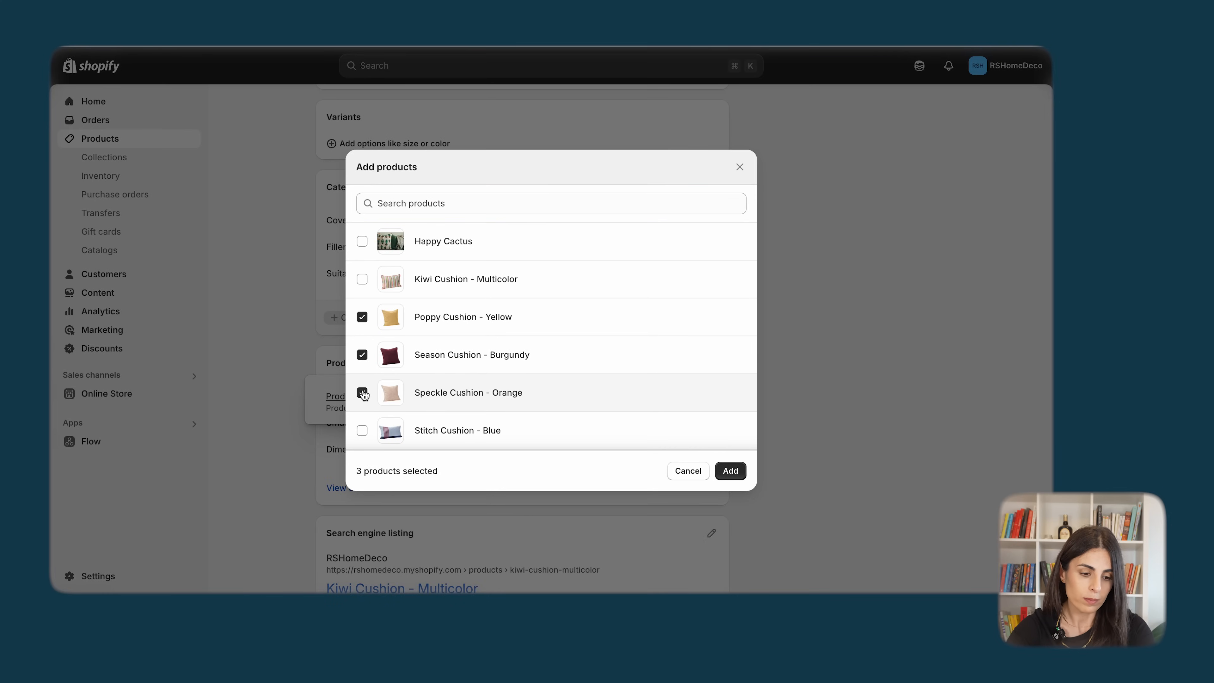
{"action": "left_click", "coordinate": [730, 471]}
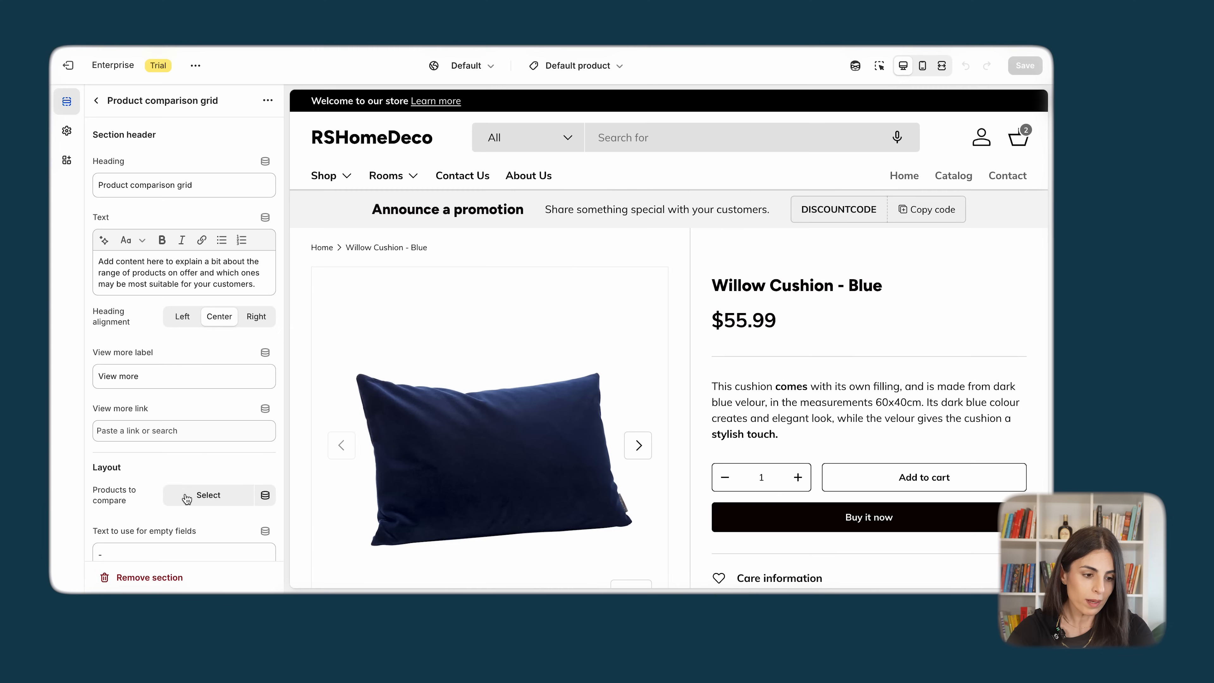
- Review the Product comparison grid's settings and preview on the Willow Cushion - Blue page, and return to the template's sections
{"action": "scroll", "coordinate": [187, 499], "scroll_direction": "down", "scroll_amount": 5}
{"action": "scroll", "coordinate": [439, 393], "scroll_direction": "down", "scroll_amount": 15}
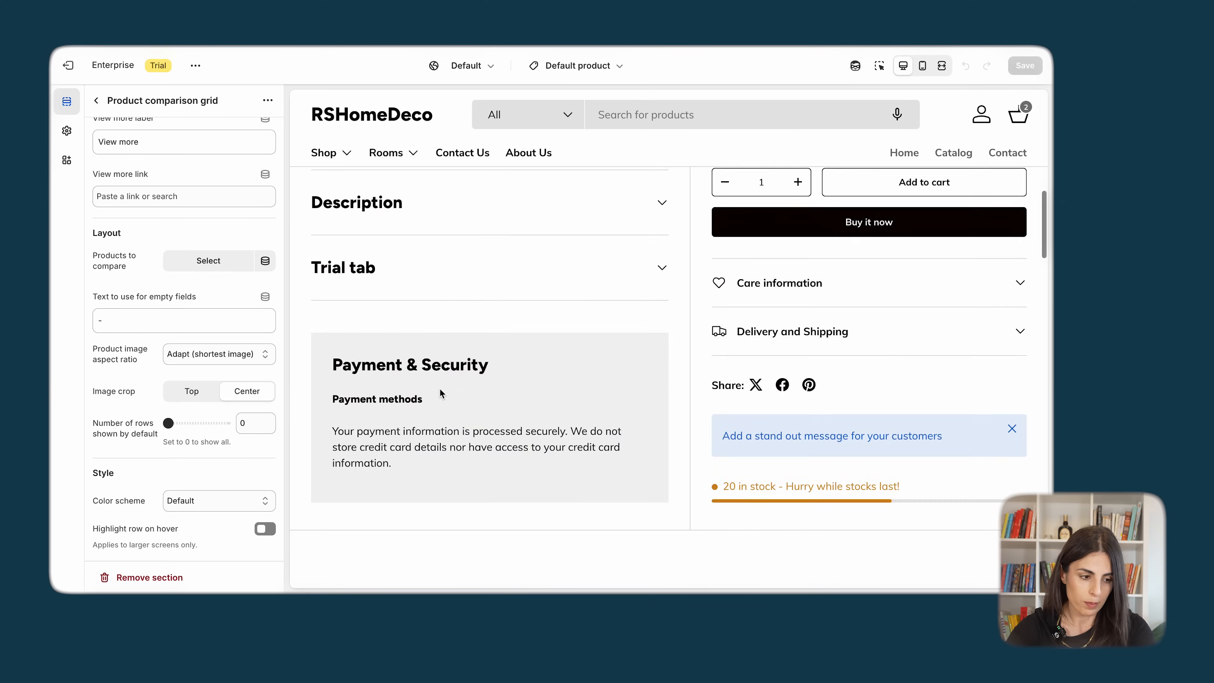
{"action": "scroll", "coordinate": [440, 393], "scroll_direction": "down", "scroll_amount": 5}
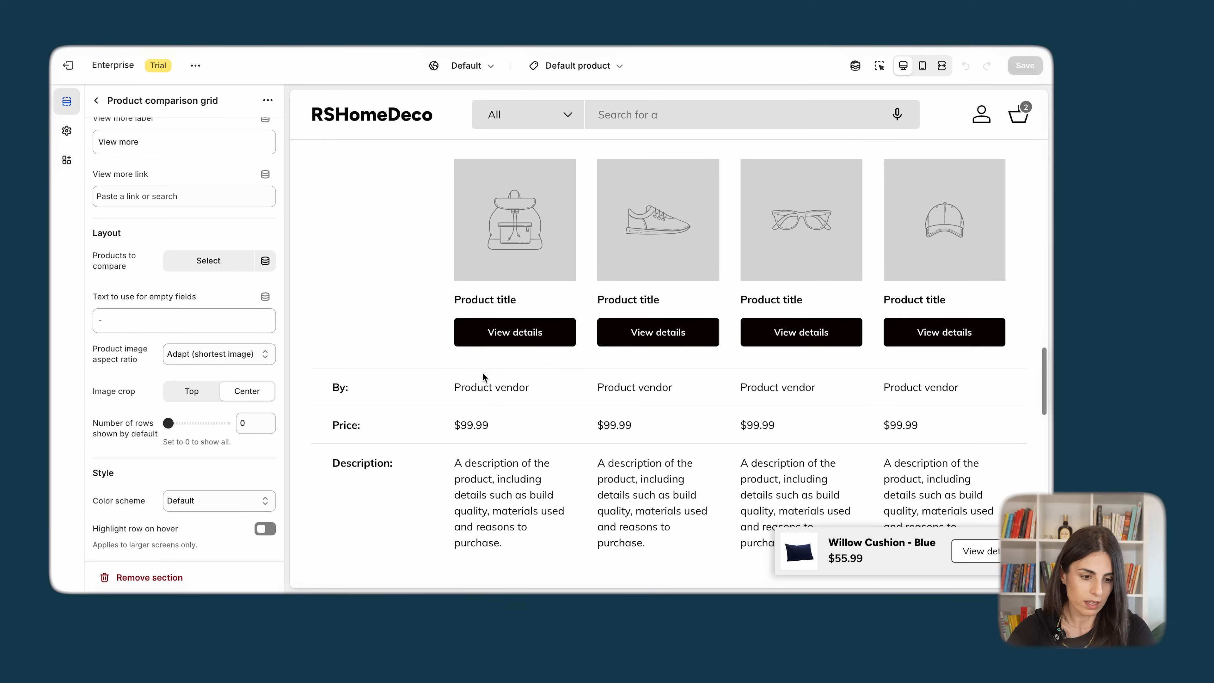
{"action": "left_click", "coordinate": [96, 100]}
{"action": "scroll", "coordinate": [172, 459], "scroll_direction": "down", "scroll_amount": 10}
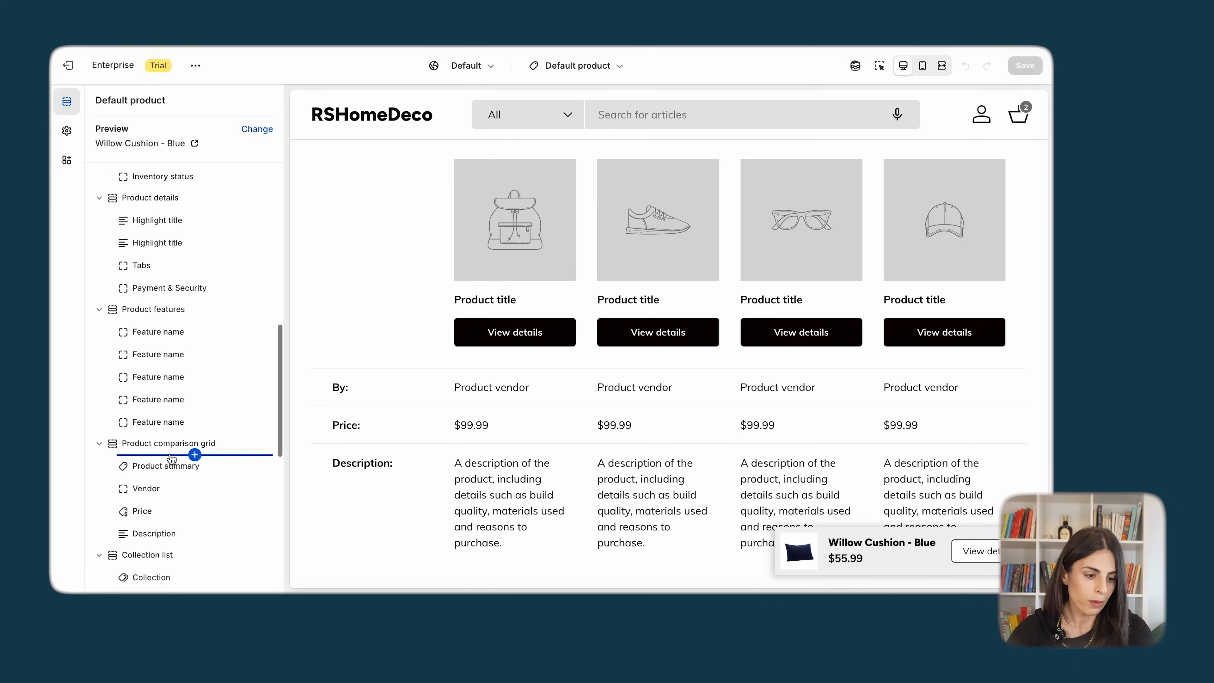
- Connect the Product comparison grid's products to compare to the Product Comparison metafield
{"action": "left_click", "coordinate": [160, 449]}
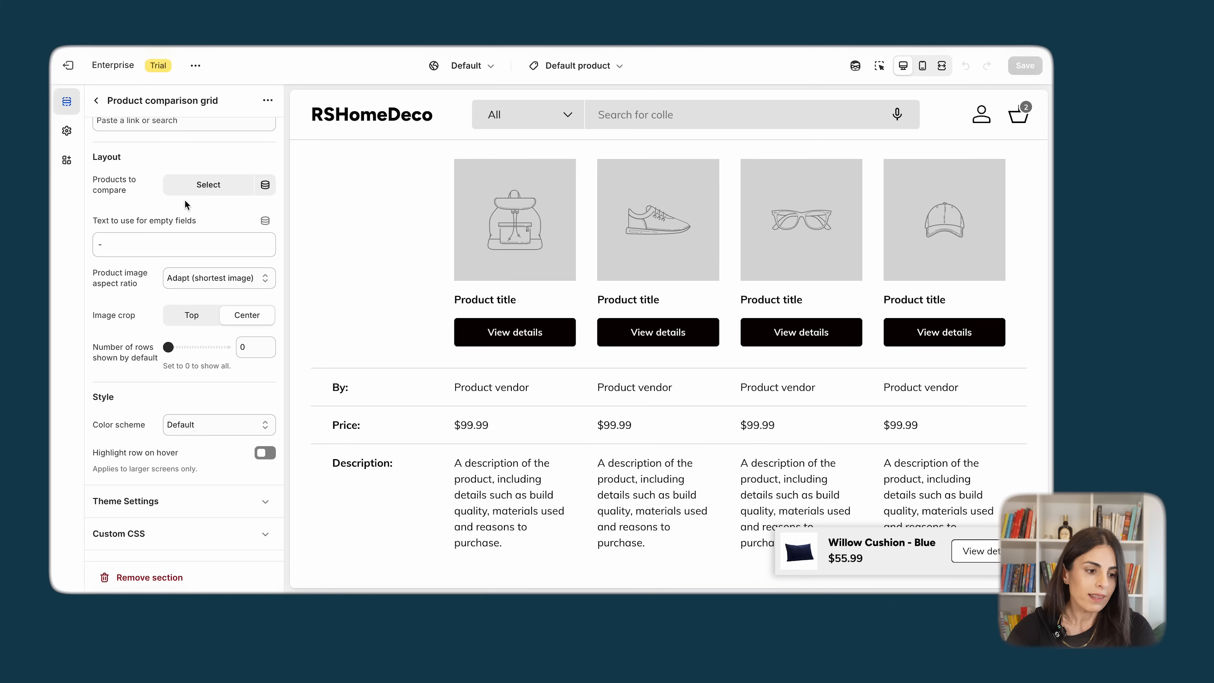
{"action": "left_click", "coordinate": [267, 192]}
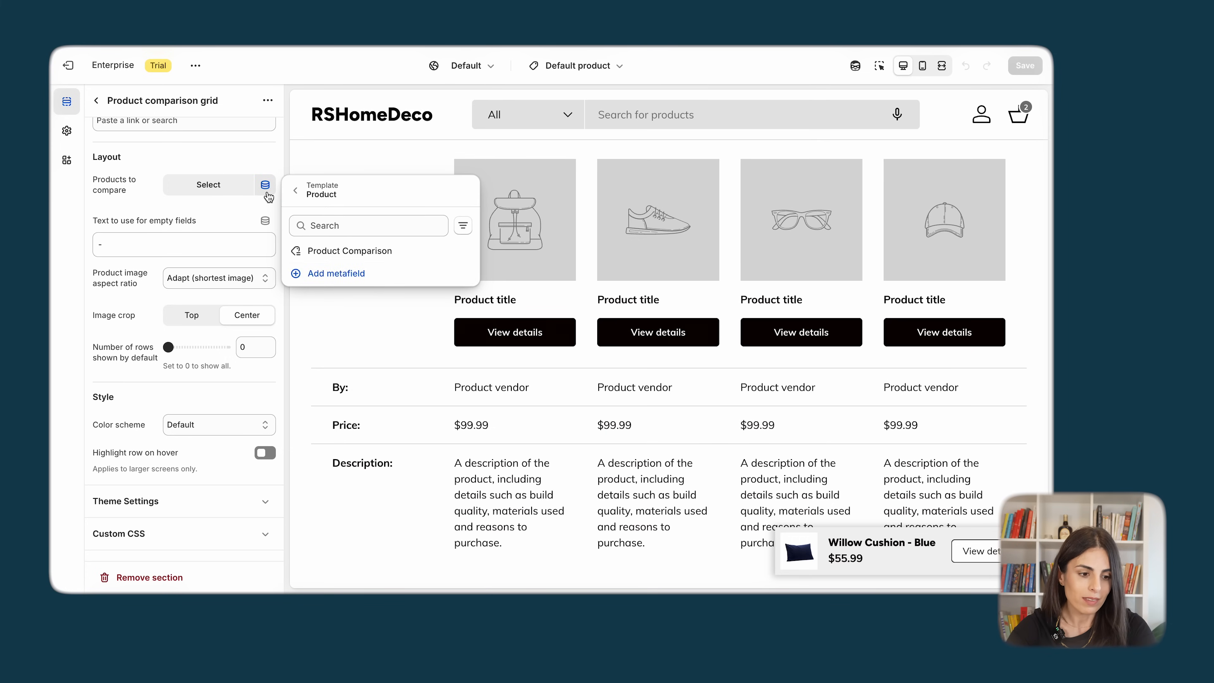
{"action": "left_click", "coordinate": [377, 256]}
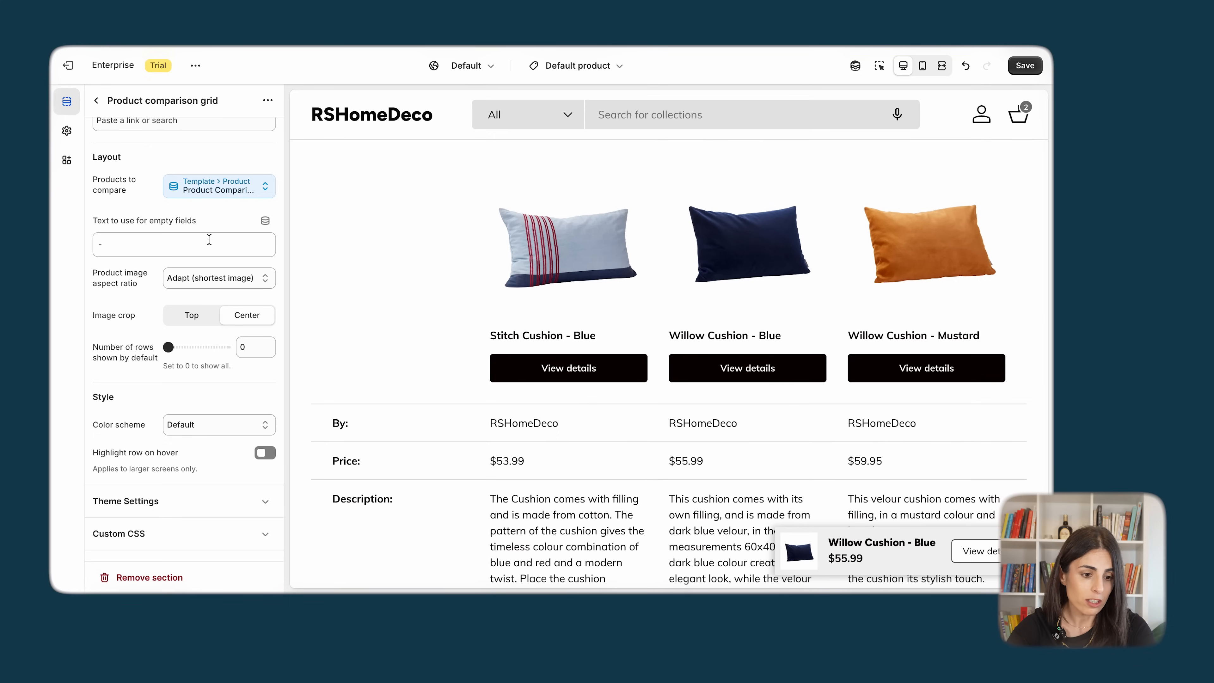
- Check the comparison grid on the Kiwi Cushion - Multicolor and Willow Cushion - Blue product pages, reached through the Cushions collection
{"action": "scroll", "coordinate": [558, 240], "scroll_direction": "up", "scroll_amount": 15}
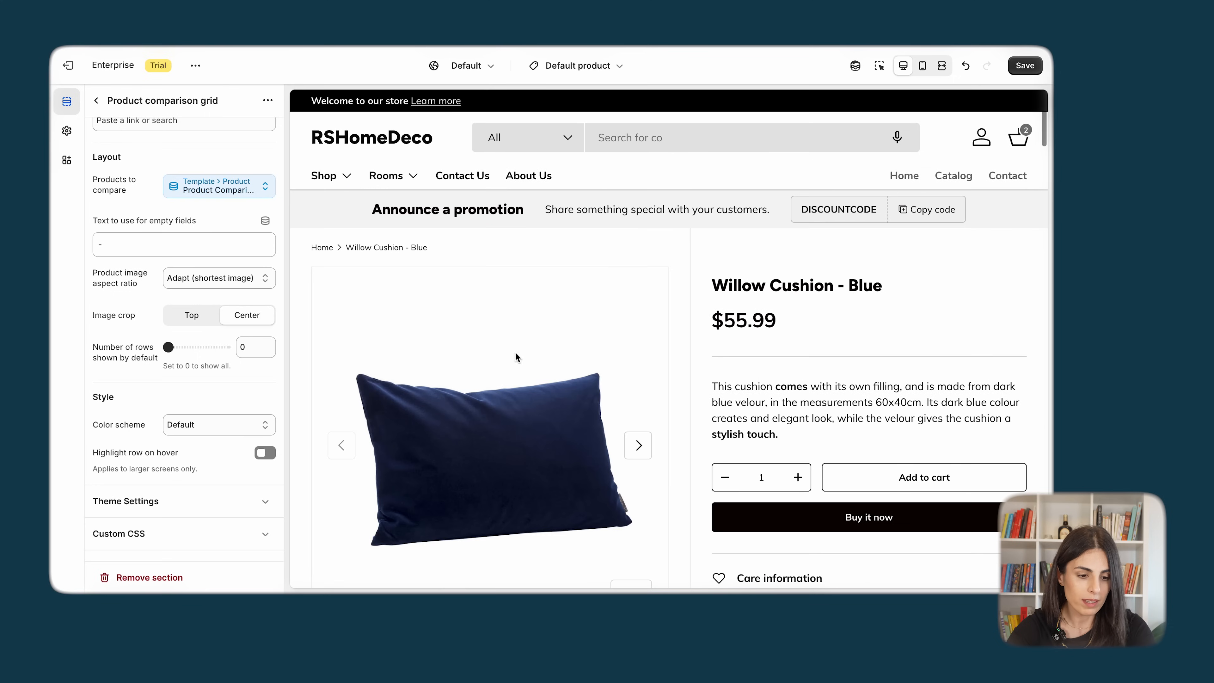
{"action": "left_click", "coordinate": [325, 176]}
{"action": "mouse_move", "coordinate": [426, 279]}
{"action": "left_click", "coordinate": [529, 279]}
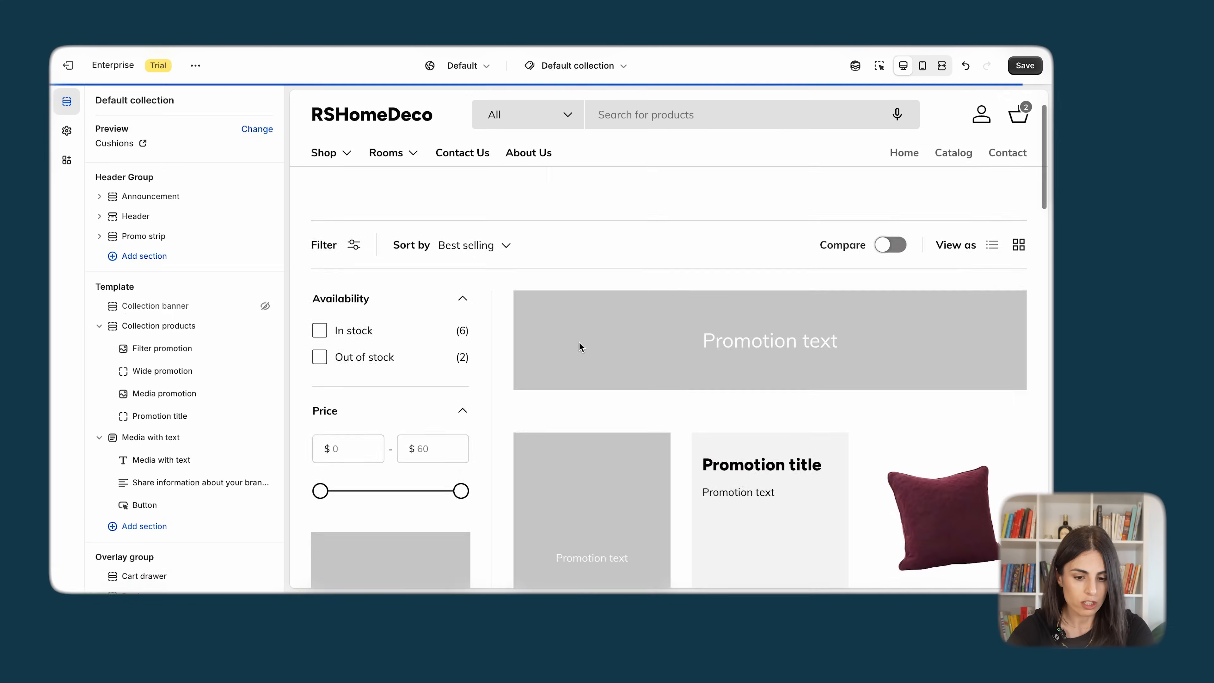
{"action": "scroll", "coordinate": [578, 344], "scroll_direction": "down", "scroll_amount": 4}
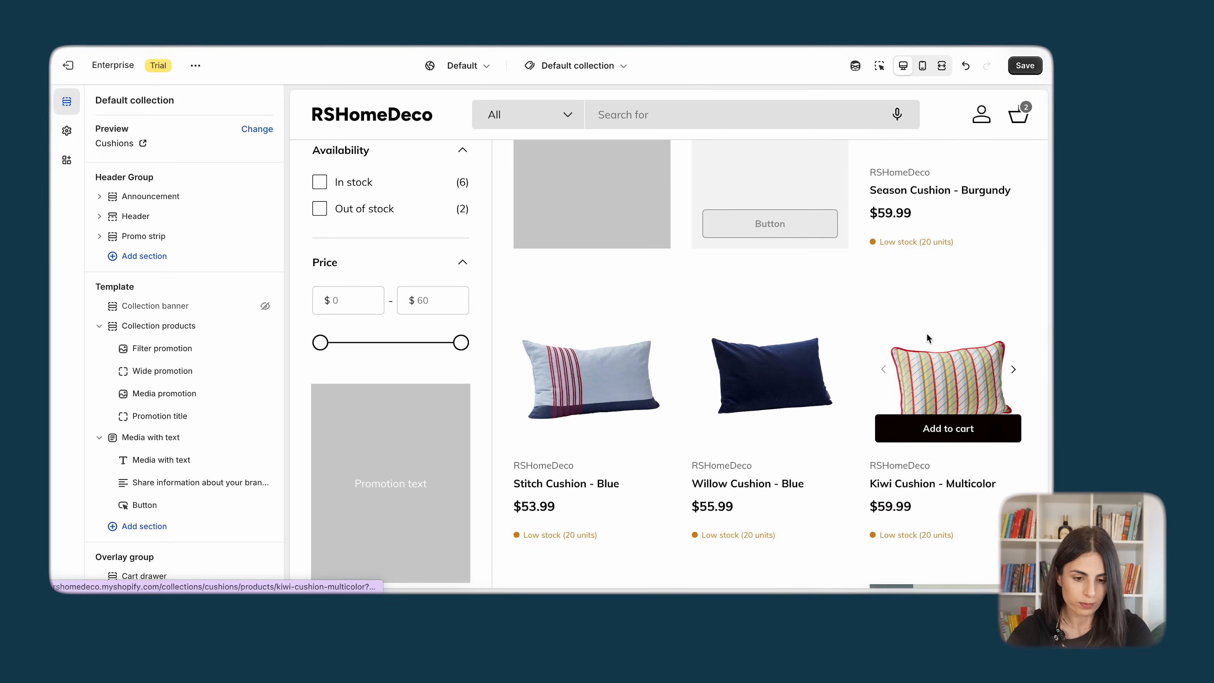
{"action": "left_click", "coordinate": [927, 333]}
{"action": "scroll", "coordinate": [766, 421], "scroll_direction": "down", "scroll_amount": 15}
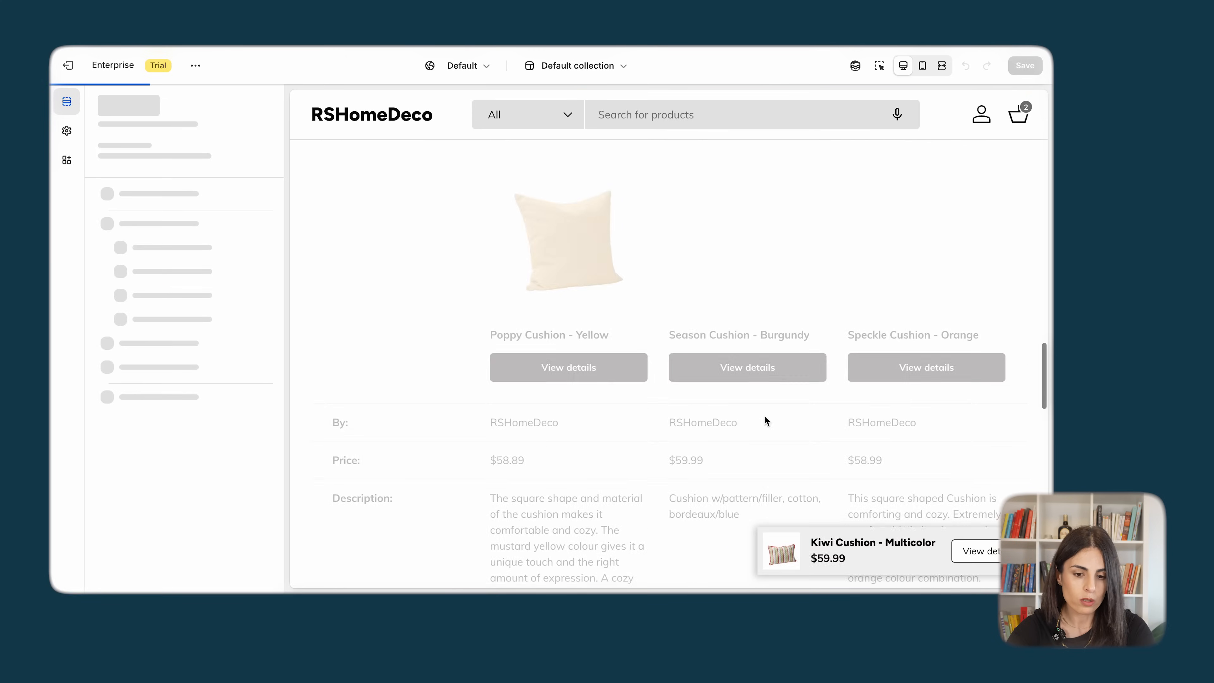
{"action": "scroll", "coordinate": [764, 420], "scroll_direction": "up", "scroll_amount": 5}
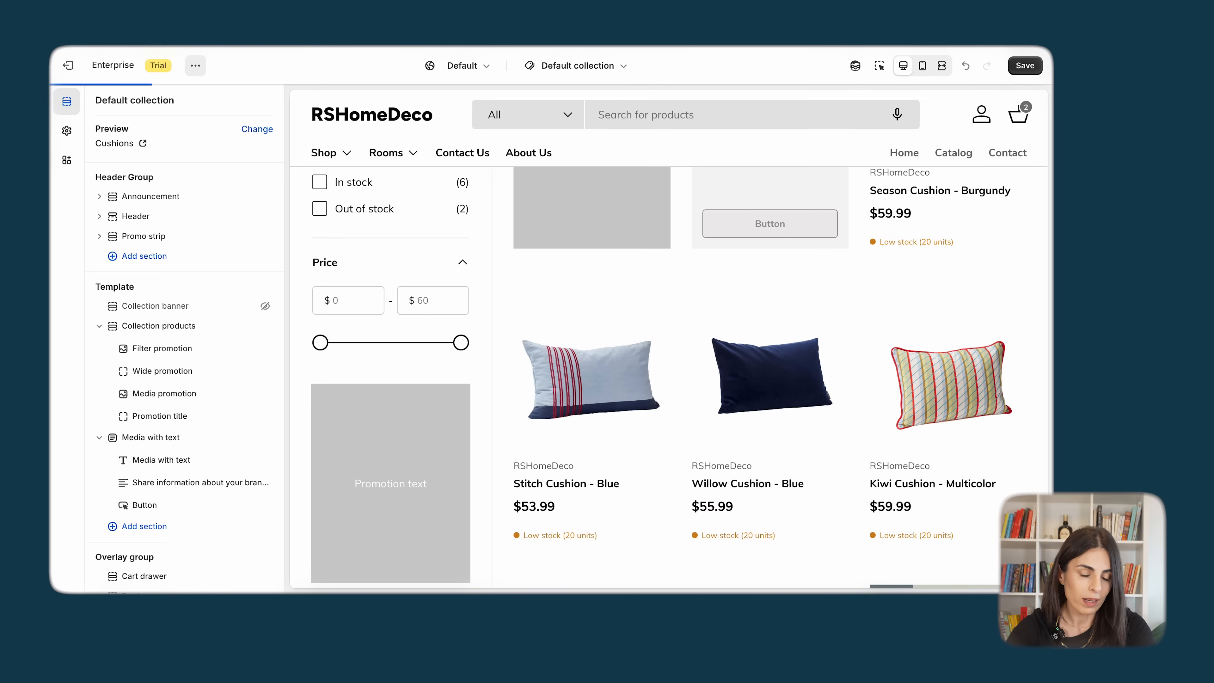
{"action": "left_click", "coordinate": [745, 384]}
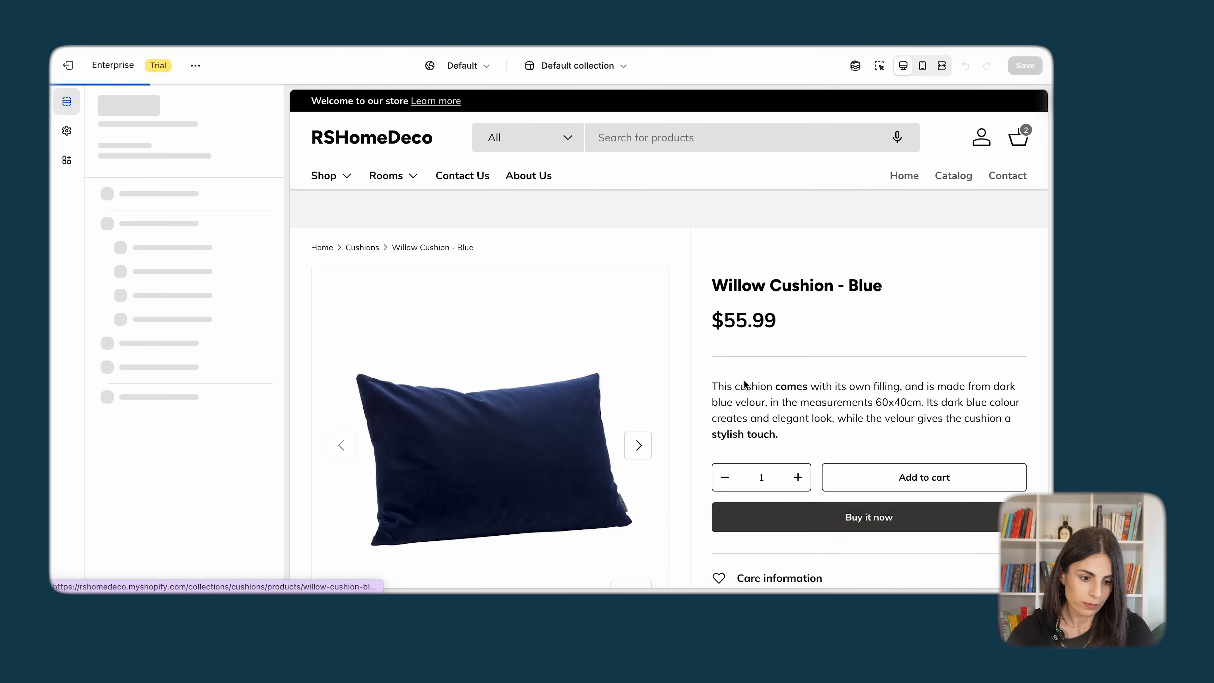
{"action": "scroll", "coordinate": [436, 425], "scroll_direction": "down", "scroll_amount": 4}
{"action": "scroll", "coordinate": [437, 424], "scroll_direction": "down", "scroll_amount": 10}
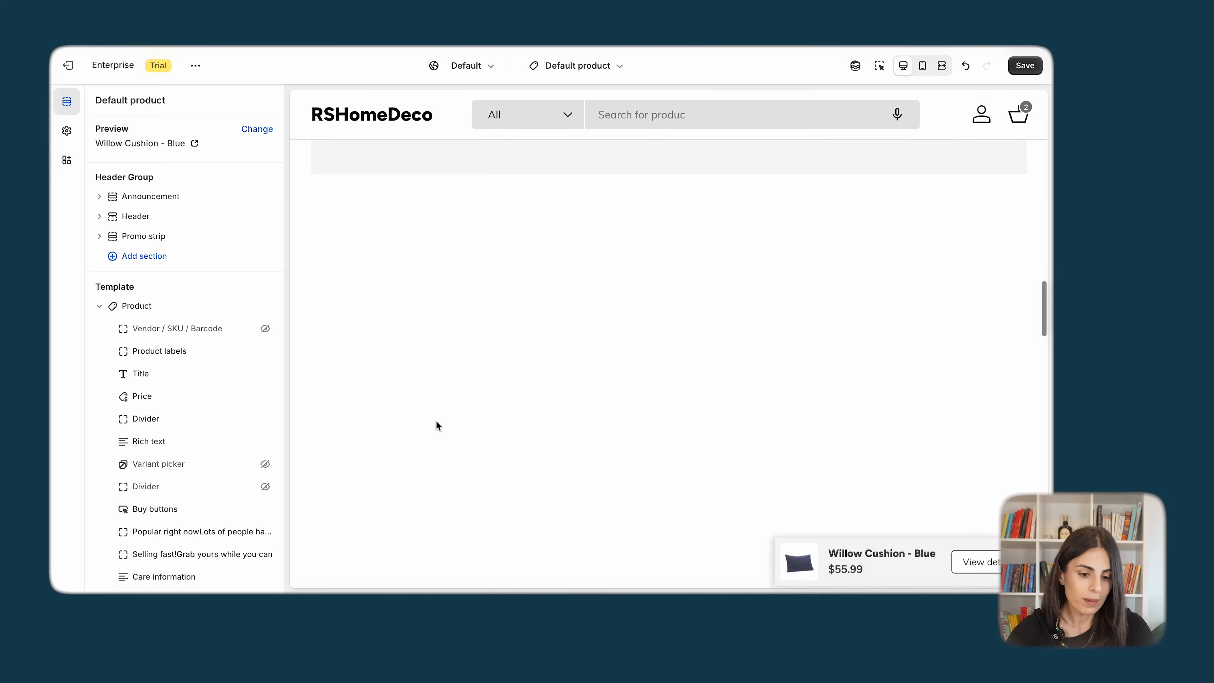
{"action": "scroll", "coordinate": [436, 423], "scroll_direction": "up", "scroll_amount": 10}
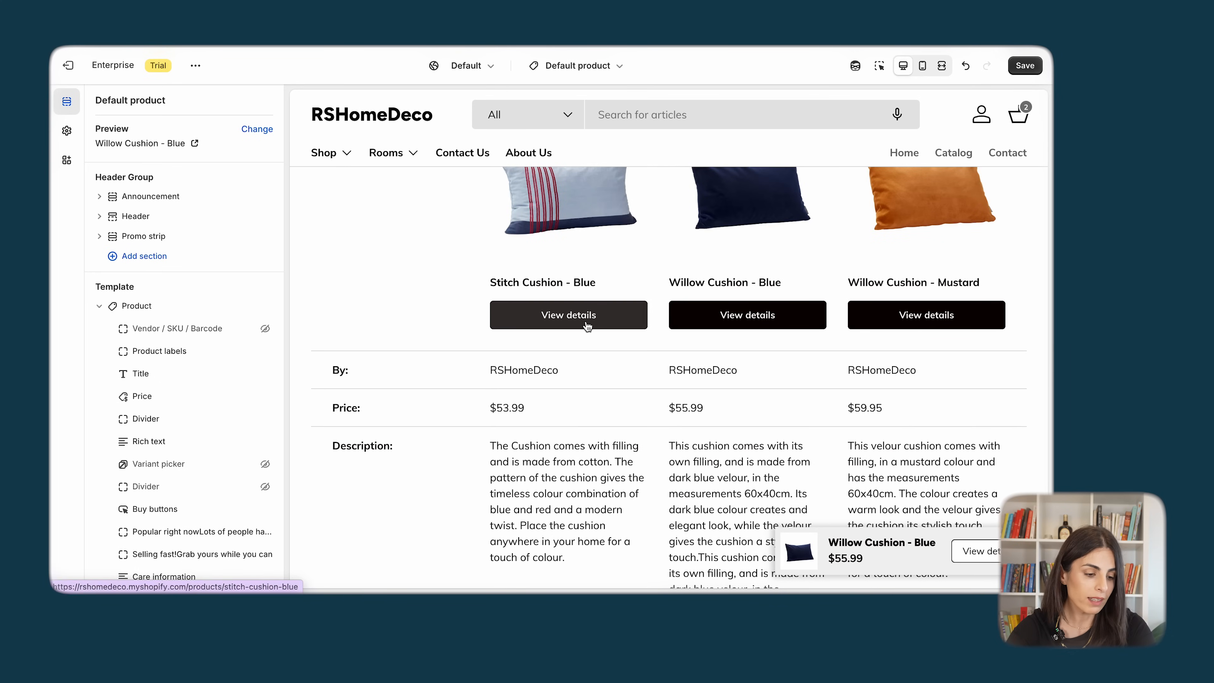
- Turn on description truncation for the Product comparison grid's Description block and return to the template's sections
{"action": "mouse_move", "coordinate": [189, 458]}
{"action": "scroll", "coordinate": [190, 458], "scroll_direction": "down", "scroll_amount": 10}
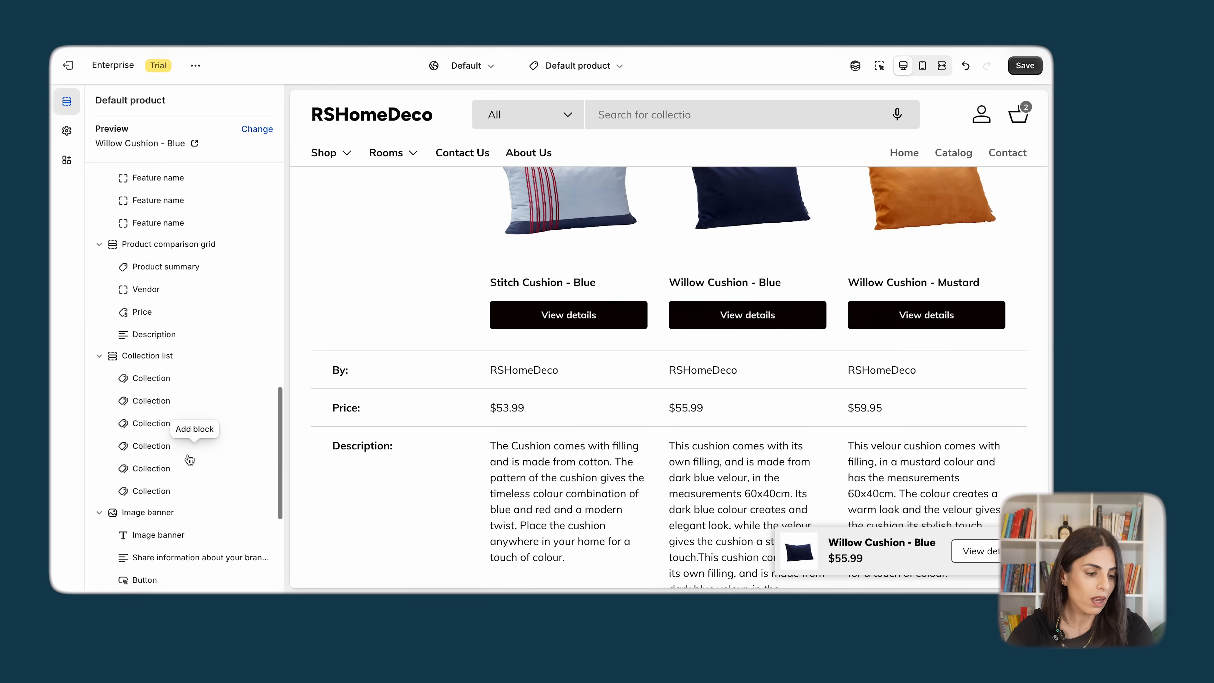
{"action": "scroll", "coordinate": [190, 458], "scroll_direction": "down", "scroll_amount": 2}
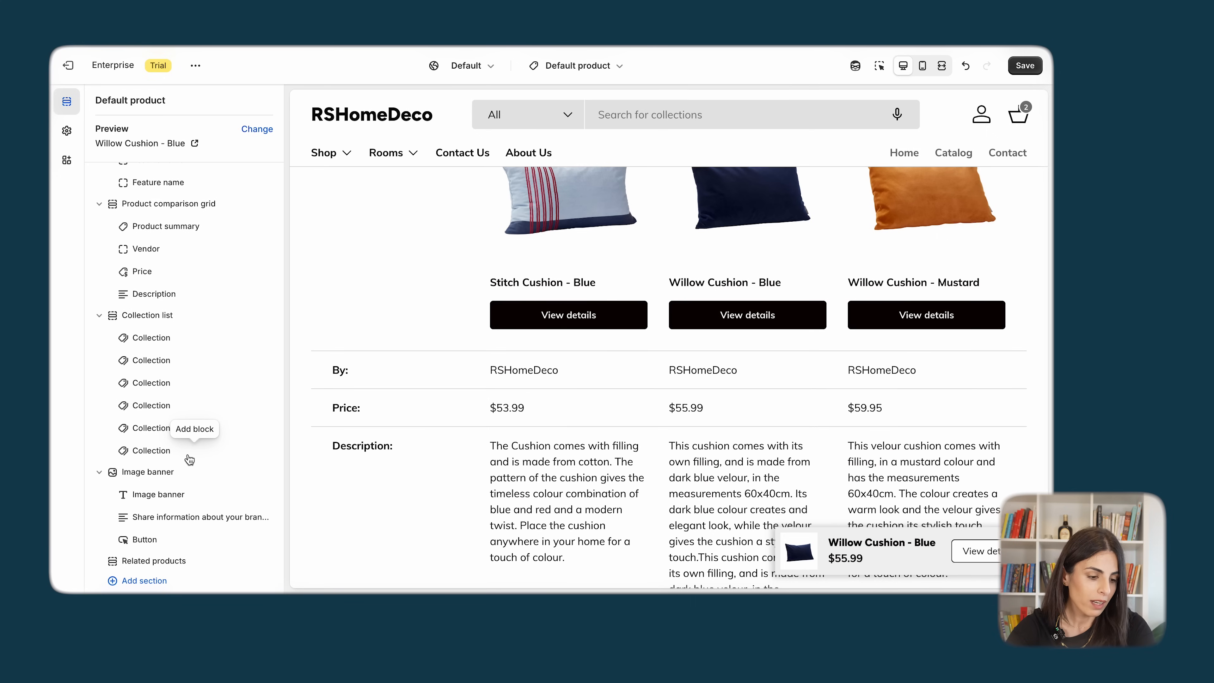
{"action": "left_click", "coordinate": [164, 294]}
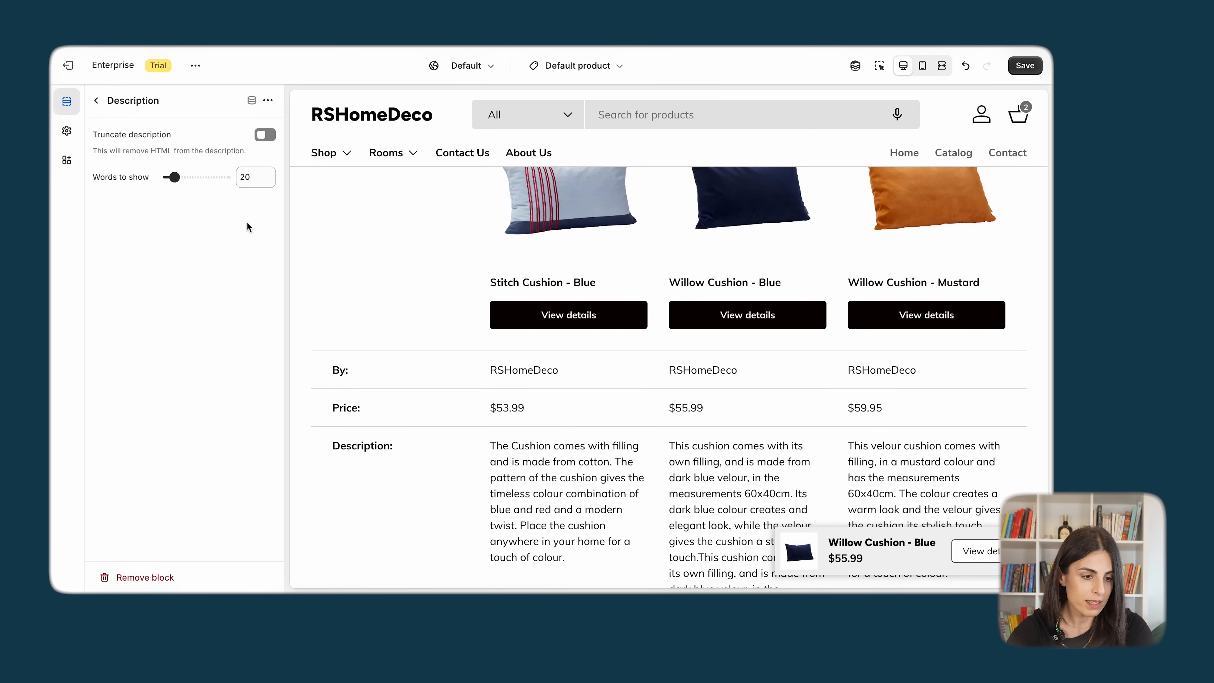
{"action": "left_click", "coordinate": [265, 135]}
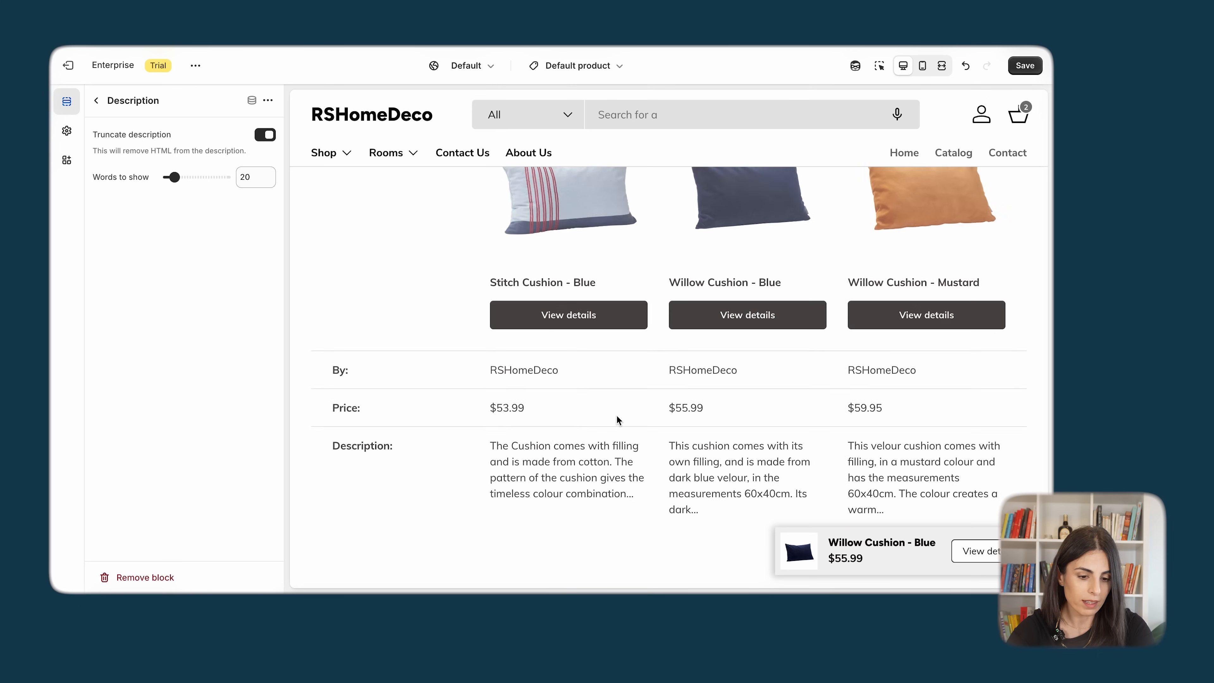
{"action": "left_click", "coordinate": [96, 102]}
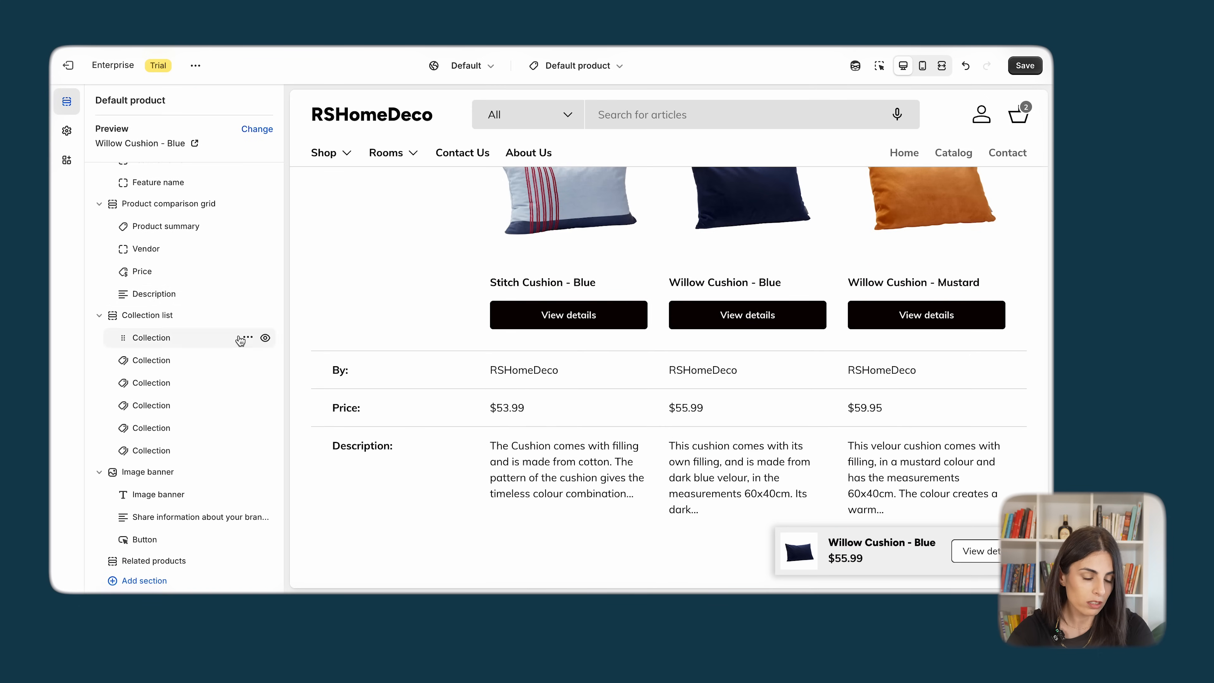
- Add a Metafield block below Description in the Product comparison grid, open its settings and save the template
{"action": "left_click", "coordinate": [194, 305]}
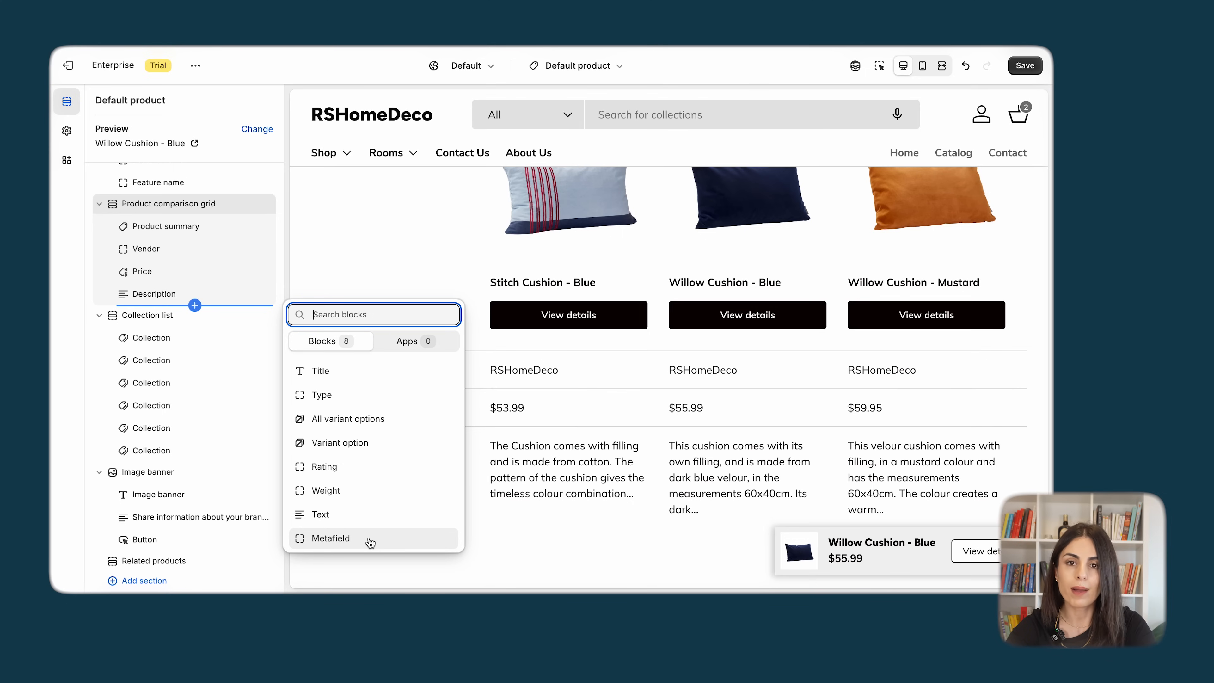
{"action": "left_click", "coordinate": [370, 540]}
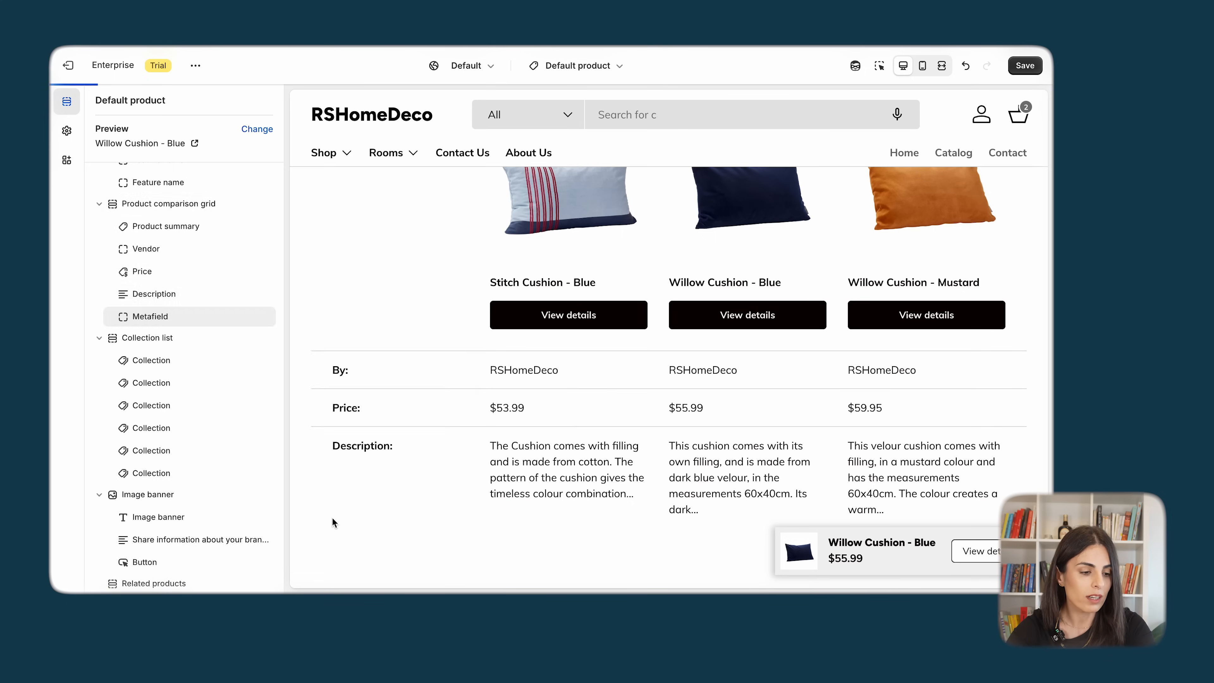
{"action": "left_click", "coordinate": [168, 317]}
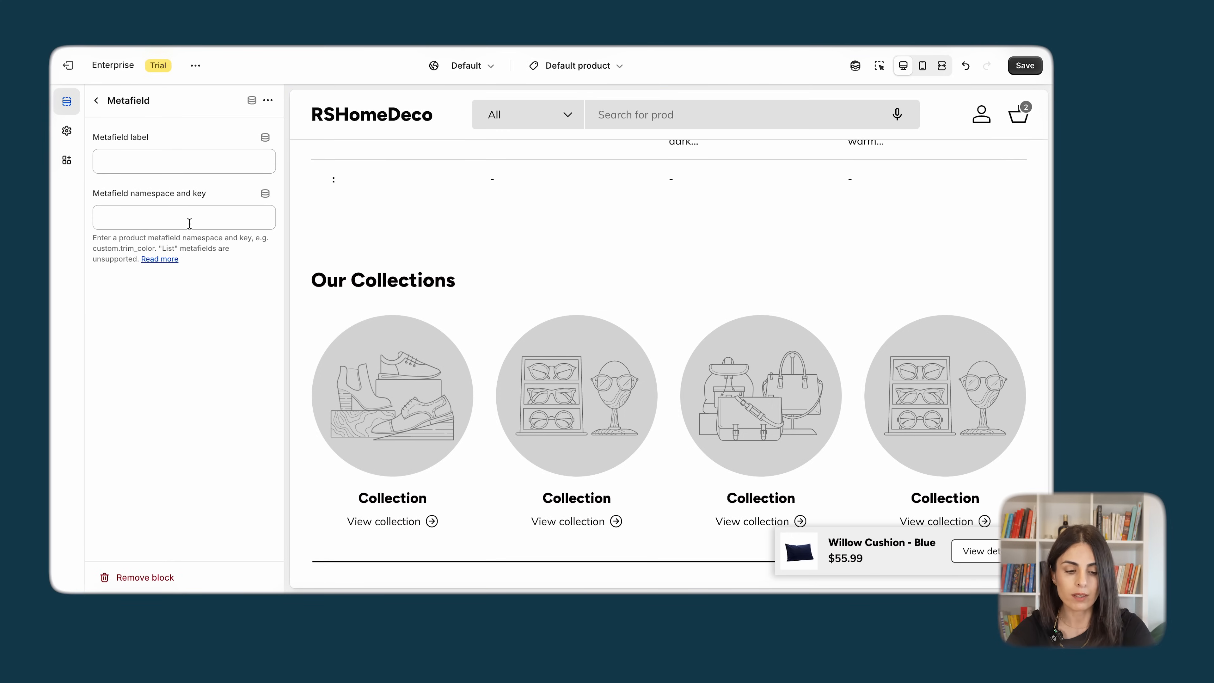
{"action": "left_click", "coordinate": [1025, 66]}
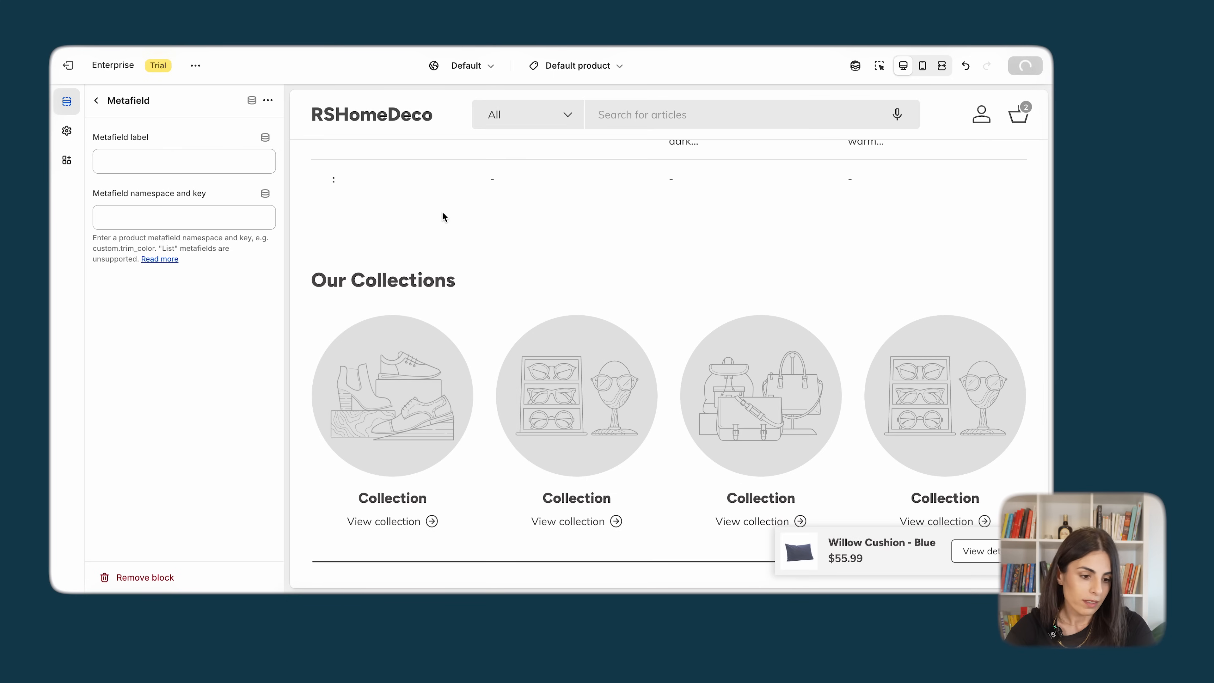
{"action": "scroll", "coordinate": [543, 389], "scroll_direction": "up", "scroll_amount": 10}
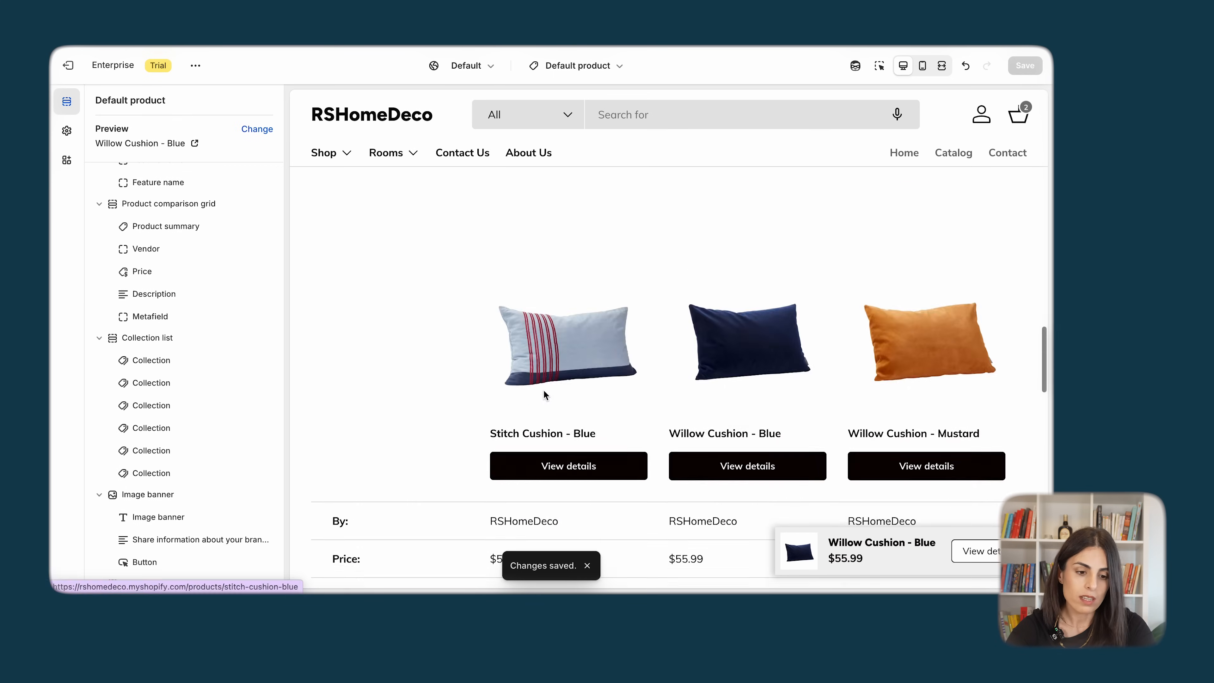
{"action": "scroll", "coordinate": [544, 389], "scroll_direction": "down", "scroll_amount": 2}
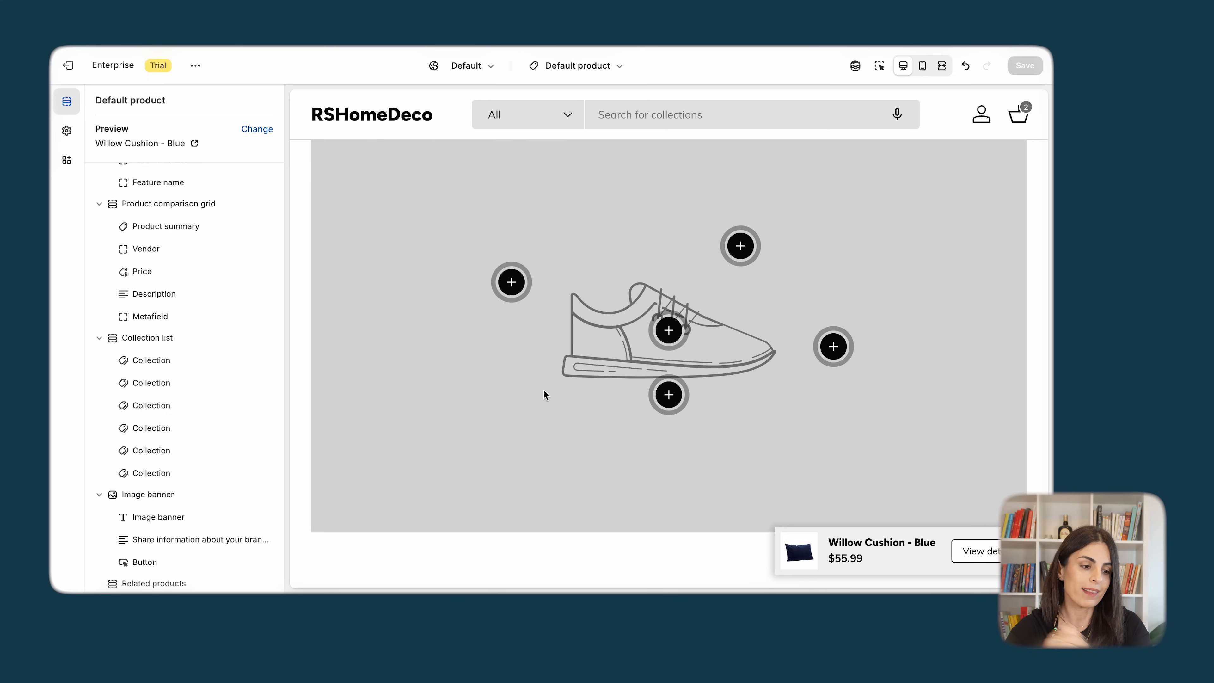
- Remove the Image banner and Collection list sections from the Default product template
{"action": "scroll", "coordinate": [190, 507], "scroll_direction": "down", "scroll_amount": 5}
{"action": "left_click", "coordinate": [168, 389]}
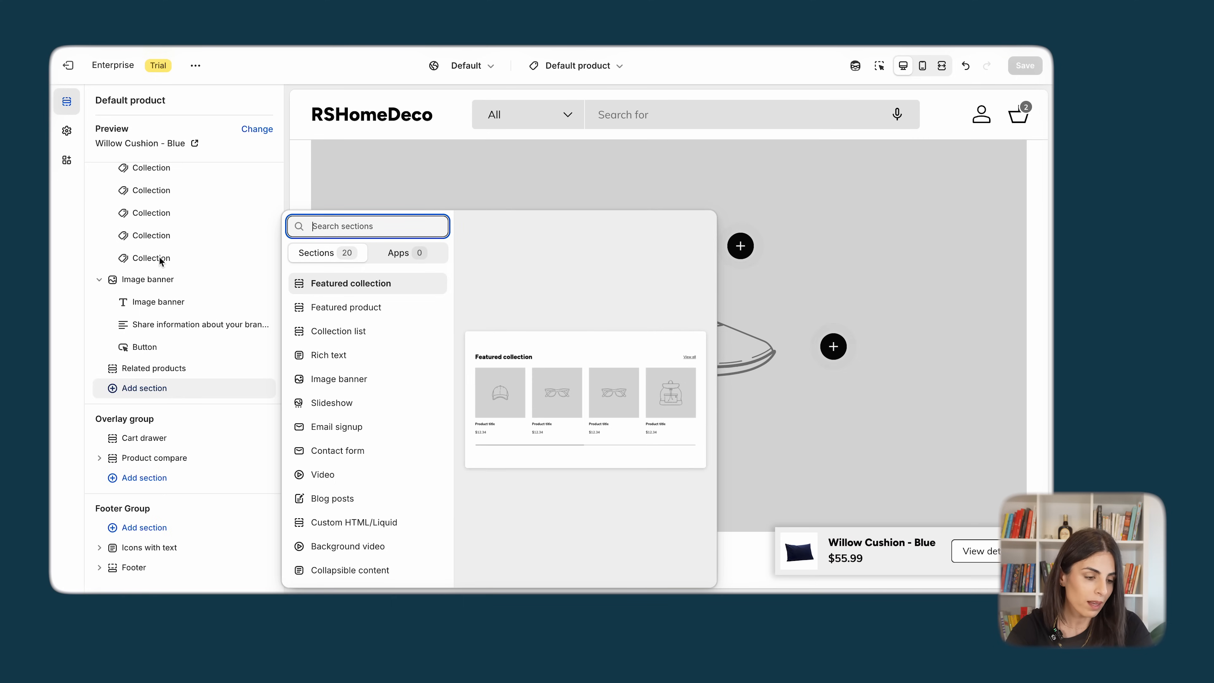
{"action": "left_click", "coordinate": [51, 344]}
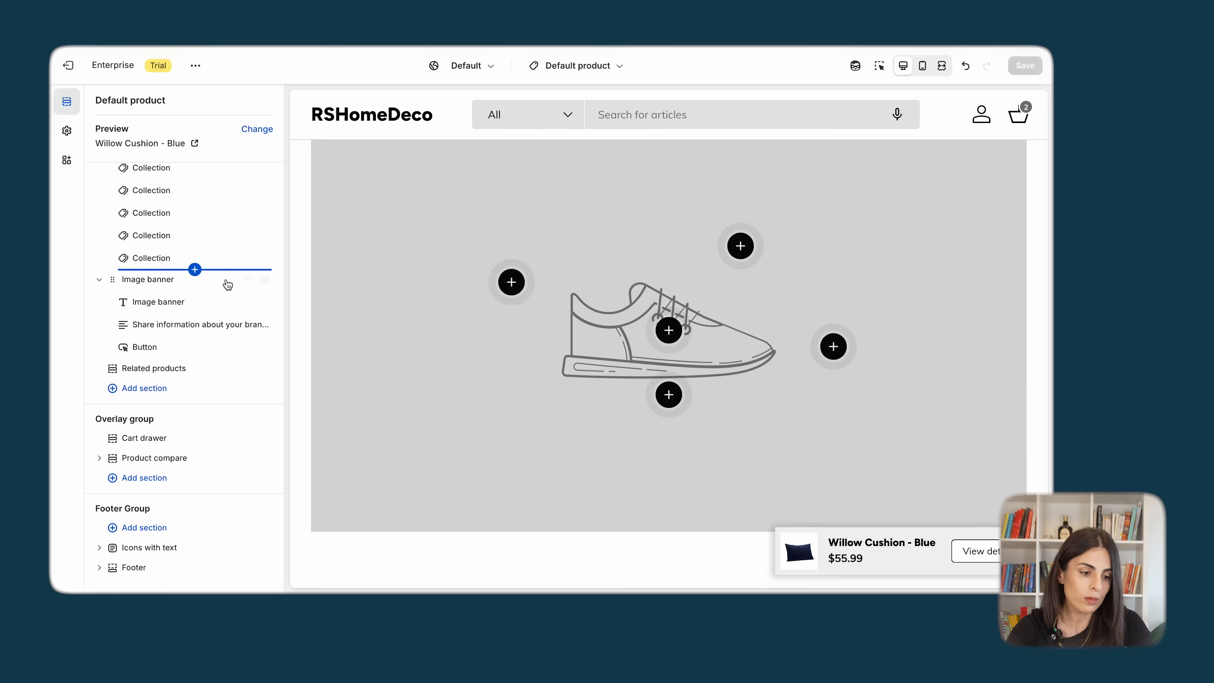
{"action": "left_click", "coordinate": [248, 280]}
{"action": "left_click", "coordinate": [271, 327]}
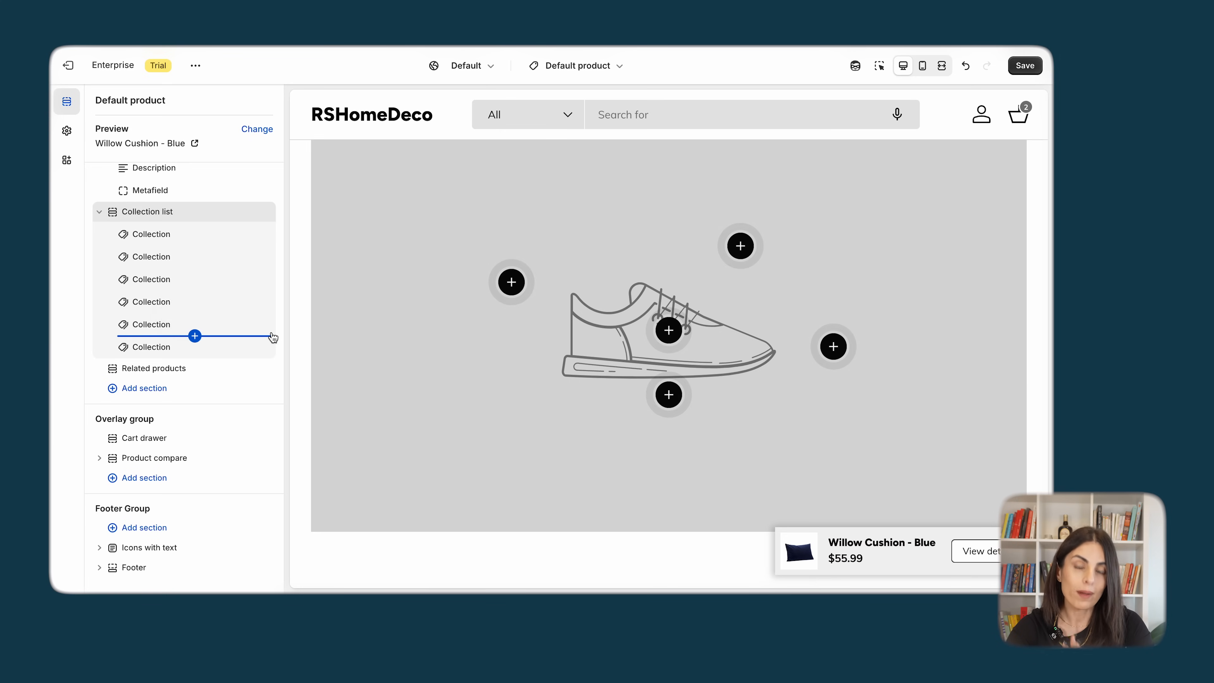
{"action": "left_click", "coordinate": [248, 212]}
{"action": "left_click", "coordinate": [266, 259]}
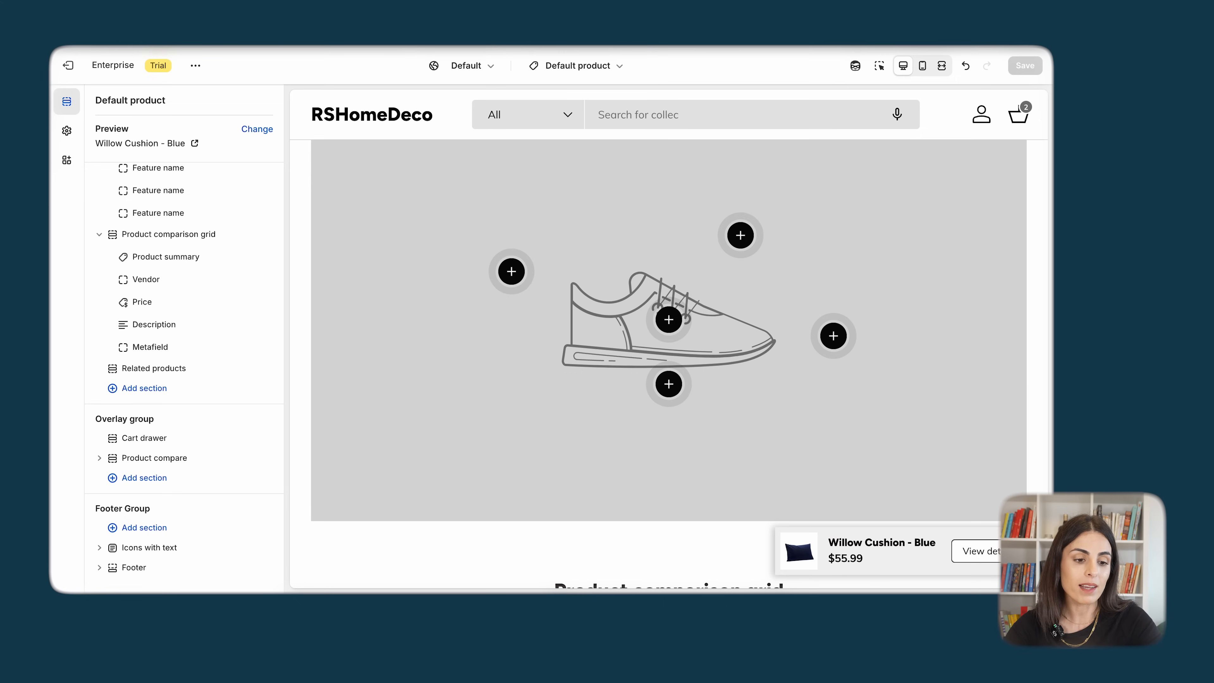
- Open the Collections list template and look through the available product templates
{"action": "left_click", "coordinate": [567, 64]}
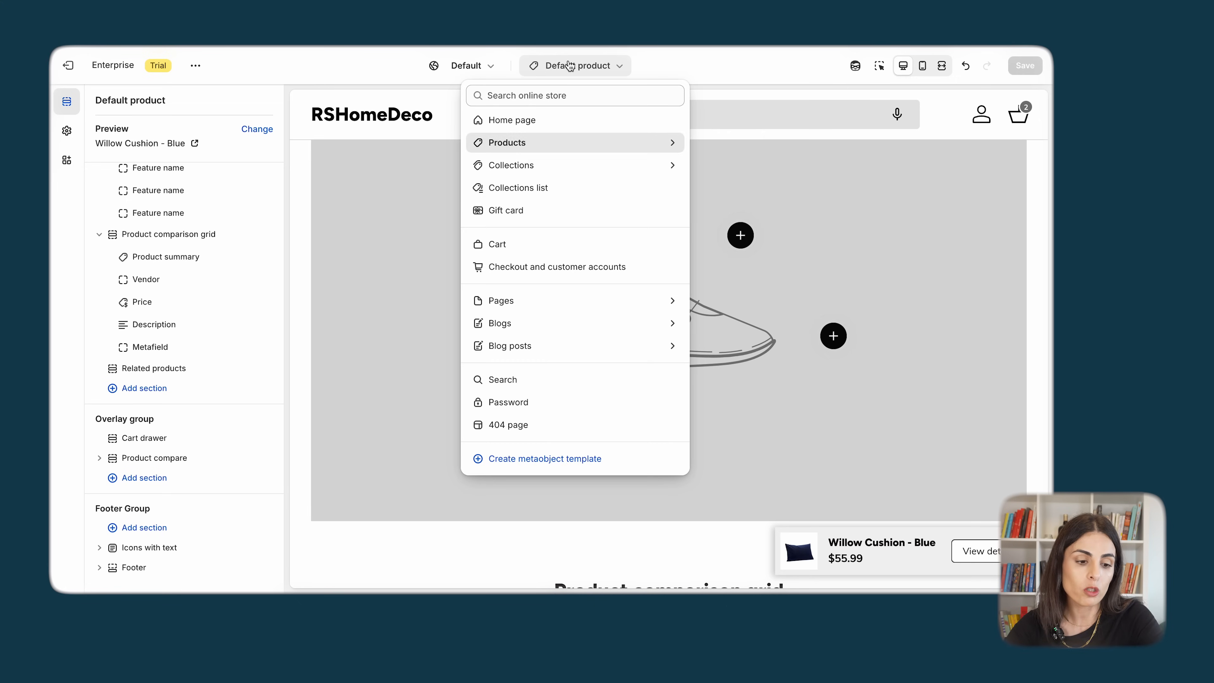
{"action": "left_click", "coordinate": [566, 188]}
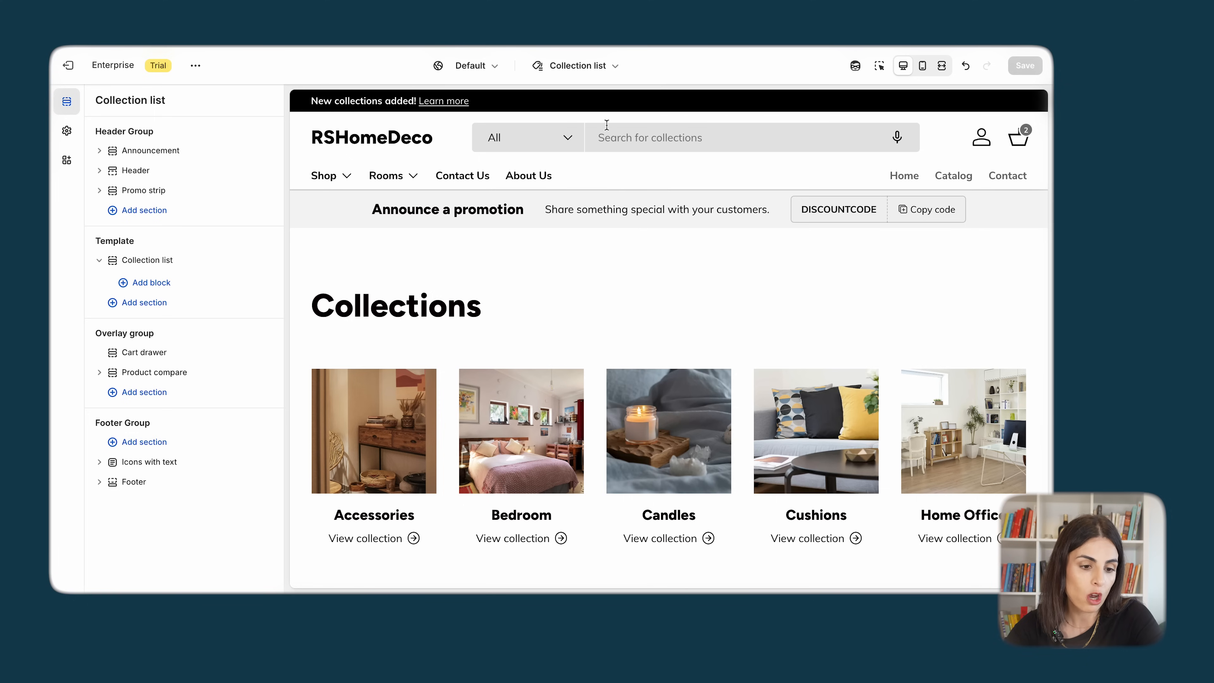
{"action": "left_click", "coordinate": [604, 66]}
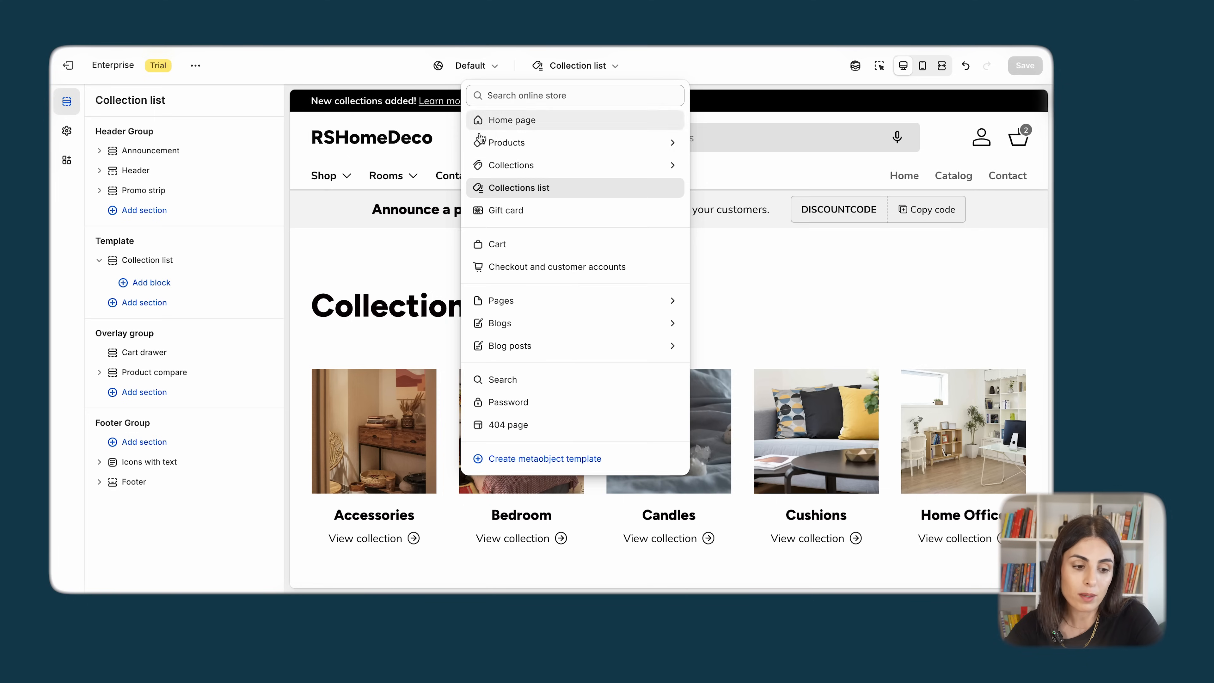
{"action": "left_click", "coordinate": [525, 145]}
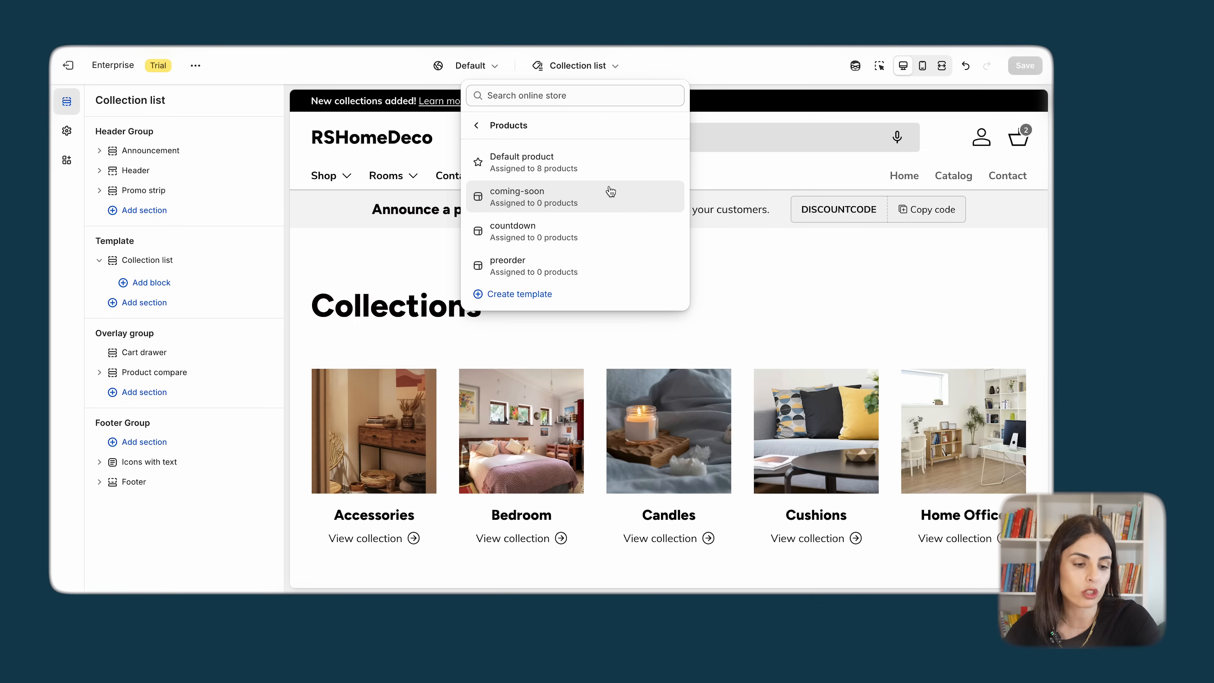
{"action": "left_click", "coordinate": [477, 125]}
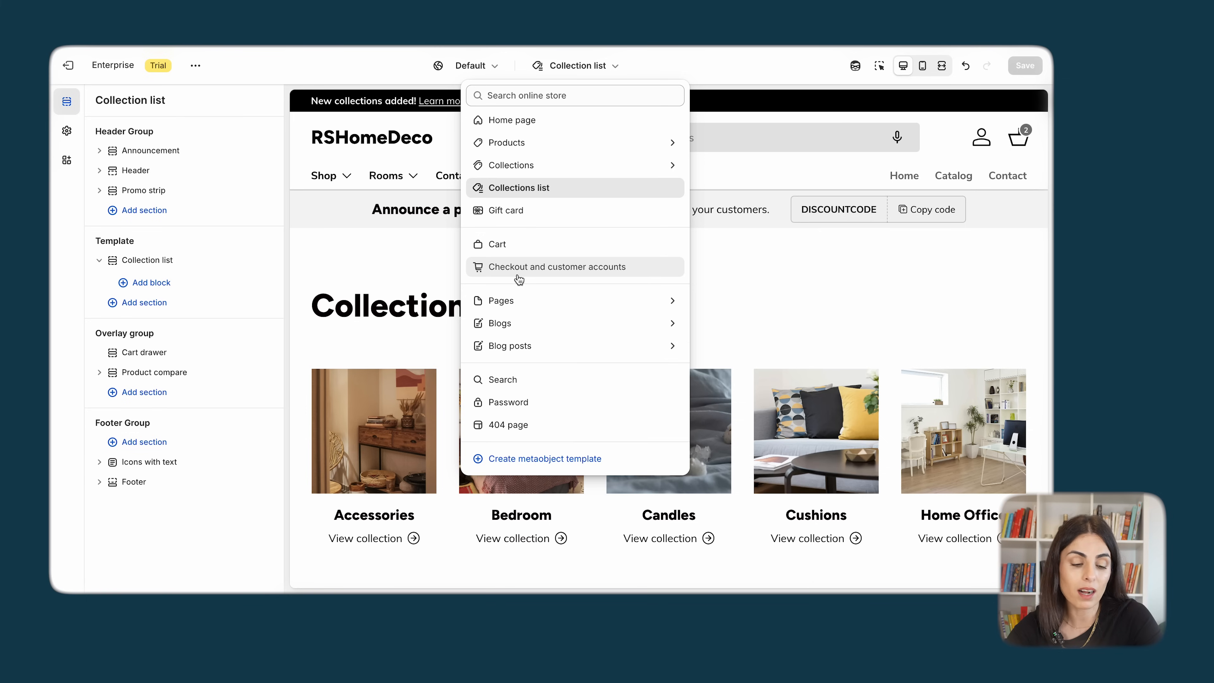
- Open the lookbook page template and examine its layout in the preview
{"action": "left_click", "coordinate": [520, 300]}
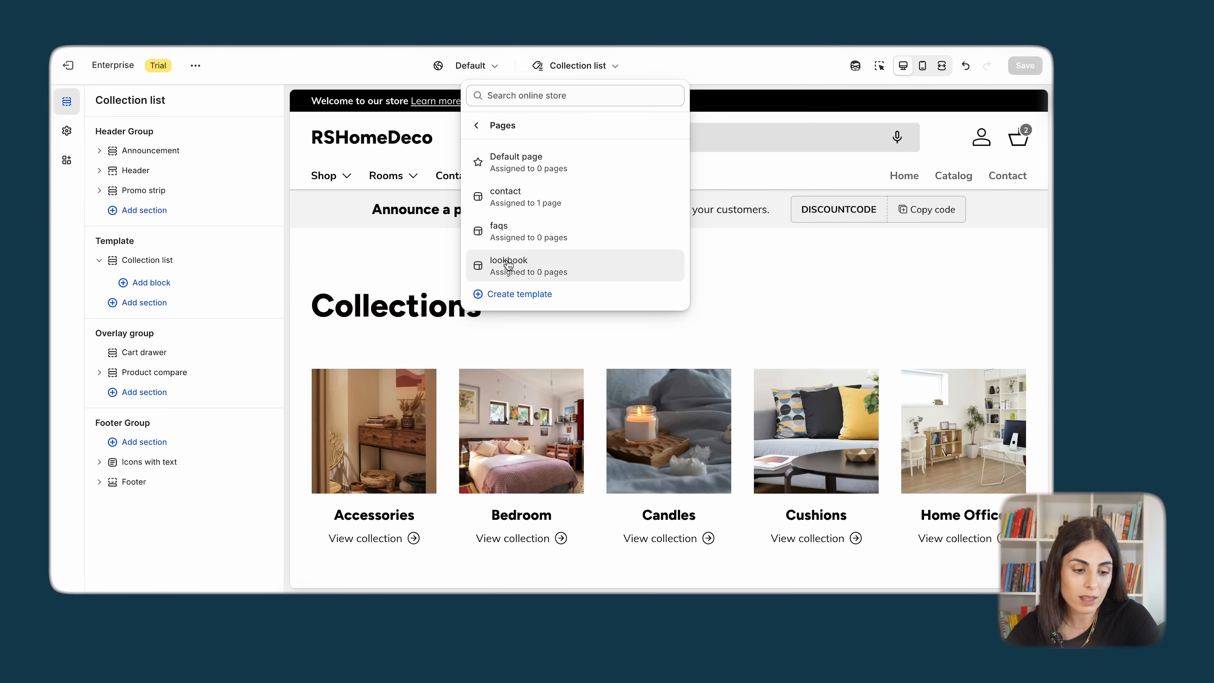
{"action": "left_click", "coordinate": [507, 263]}
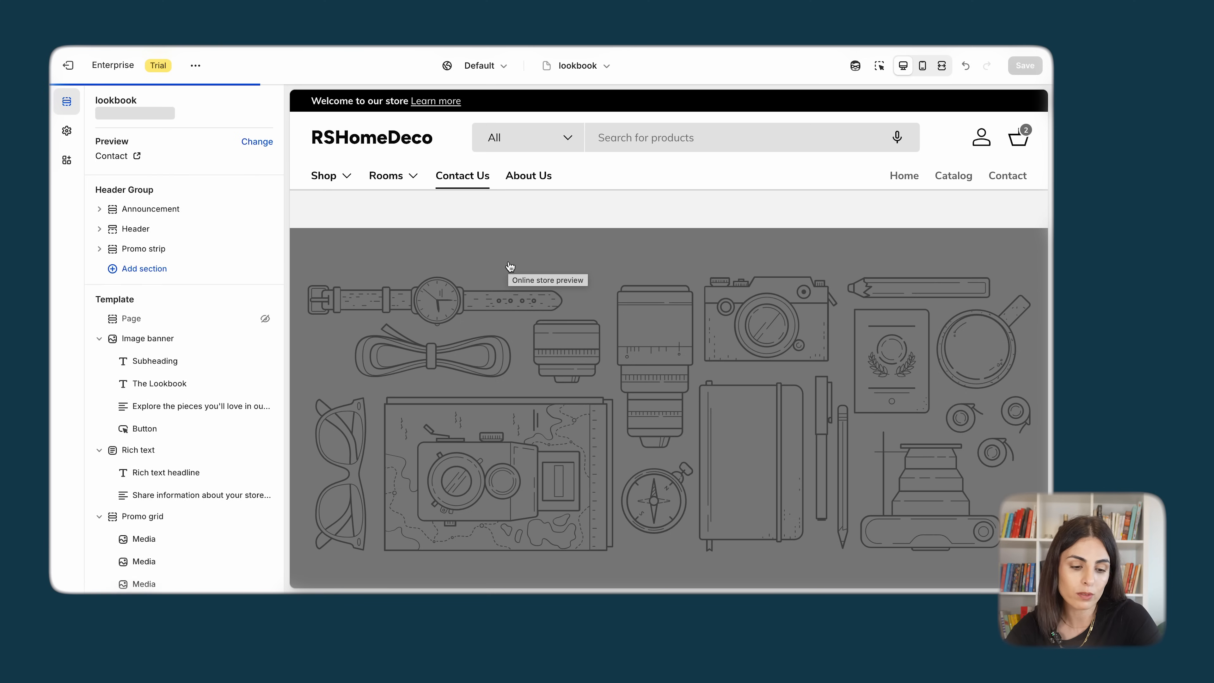
{"action": "scroll", "coordinate": [501, 361], "scroll_direction": "down", "scroll_amount": 5}
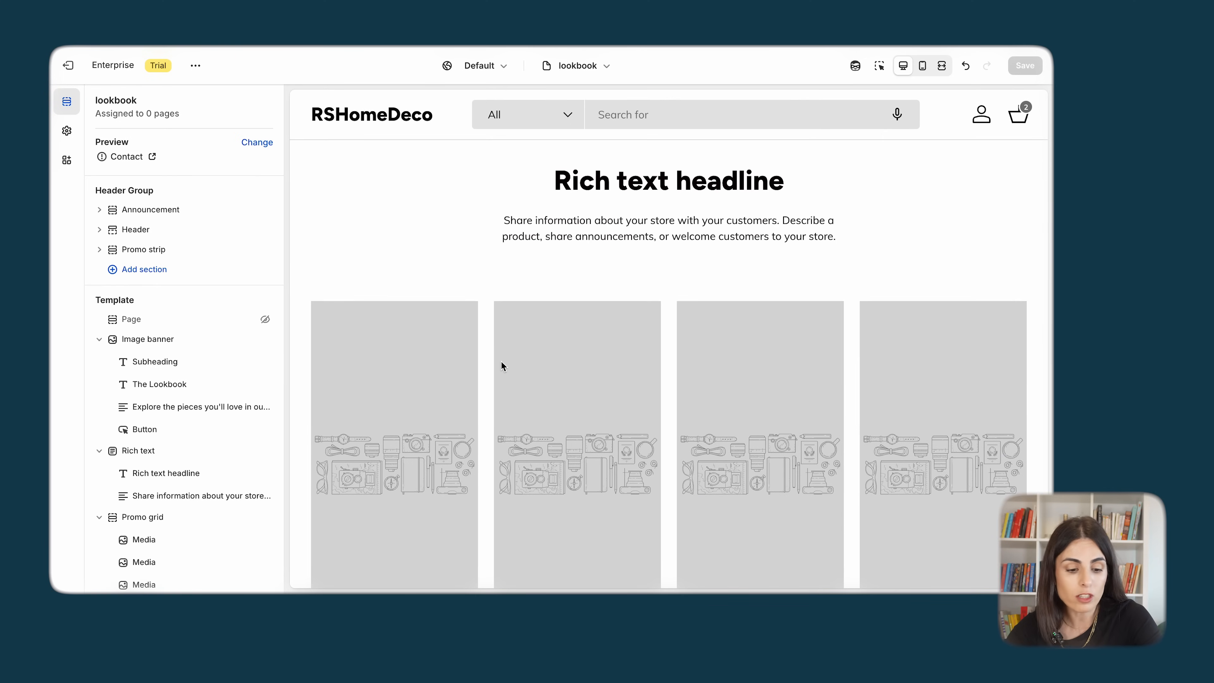
{"action": "scroll", "coordinate": [501, 361], "scroll_direction": "up", "scroll_amount": 5}
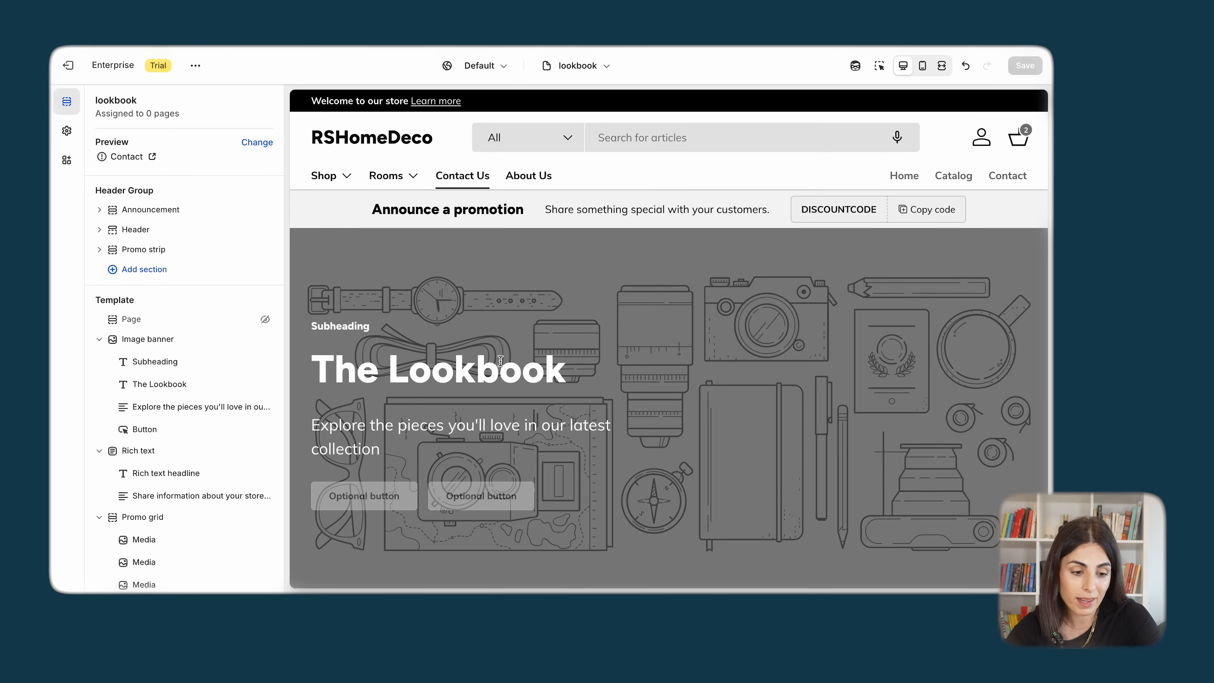
- Create a page template named FAQ based on Default page, and check the list of page templates
{"action": "left_click", "coordinate": [578, 69]}
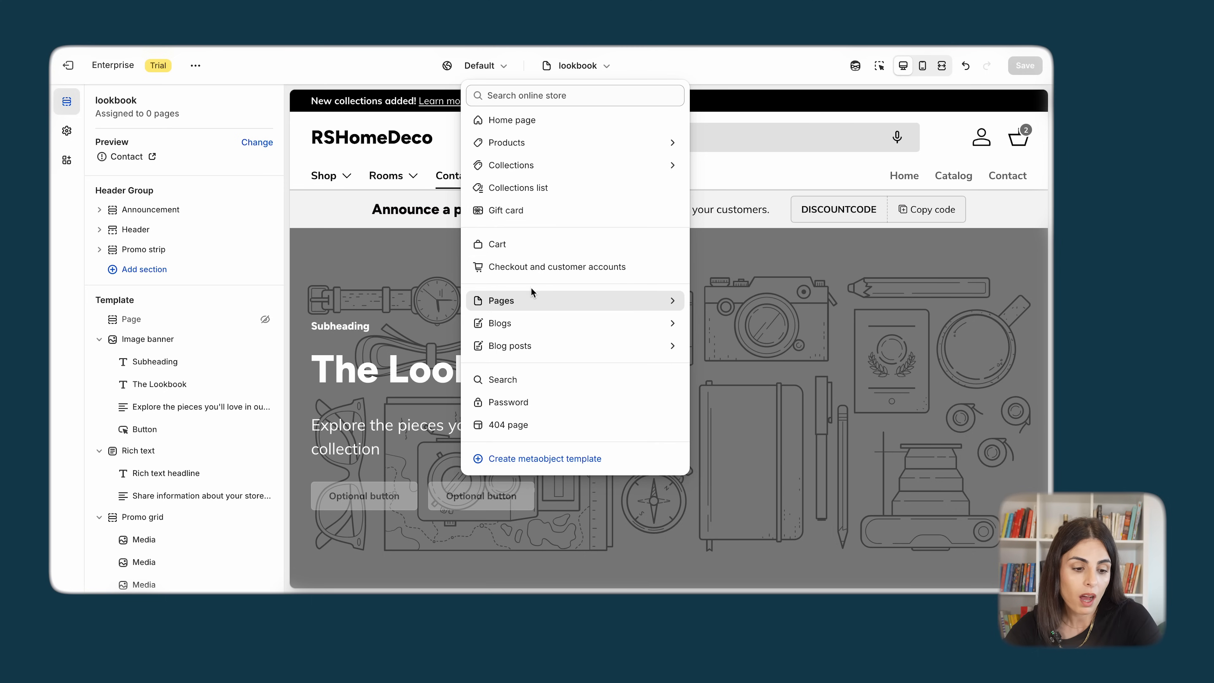
{"action": "left_click", "coordinate": [528, 301]}
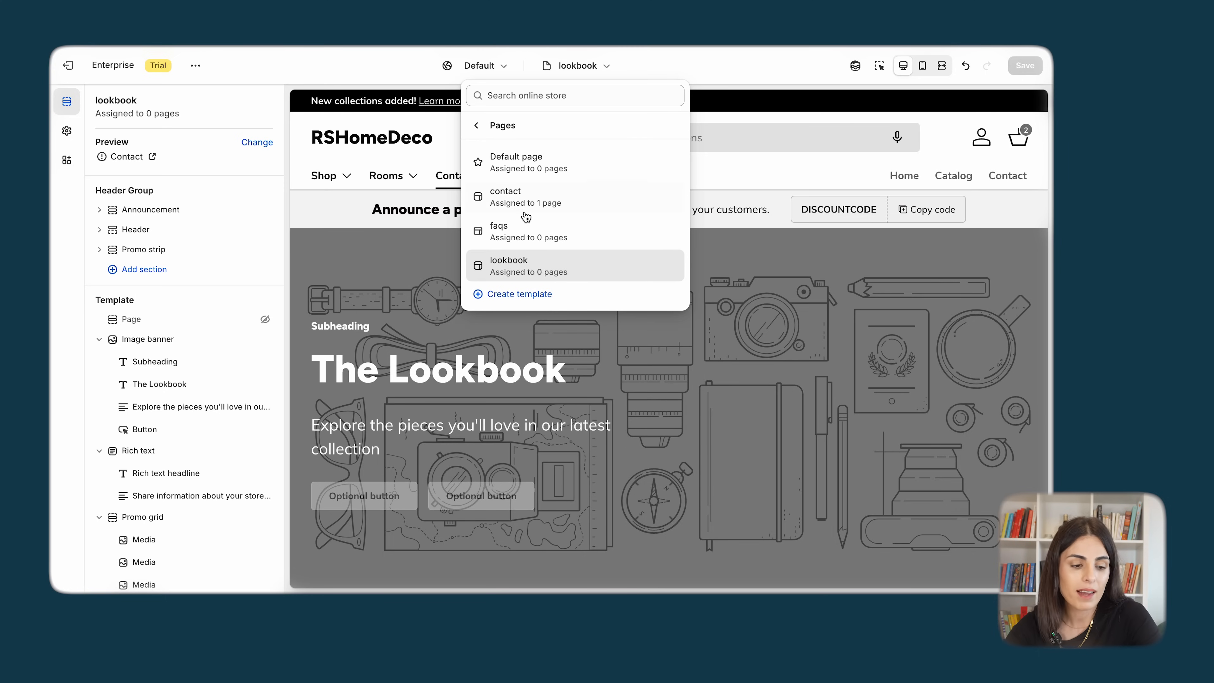
{"action": "left_click", "coordinate": [514, 293]}
{"action": "left_click", "coordinate": [413, 311]}
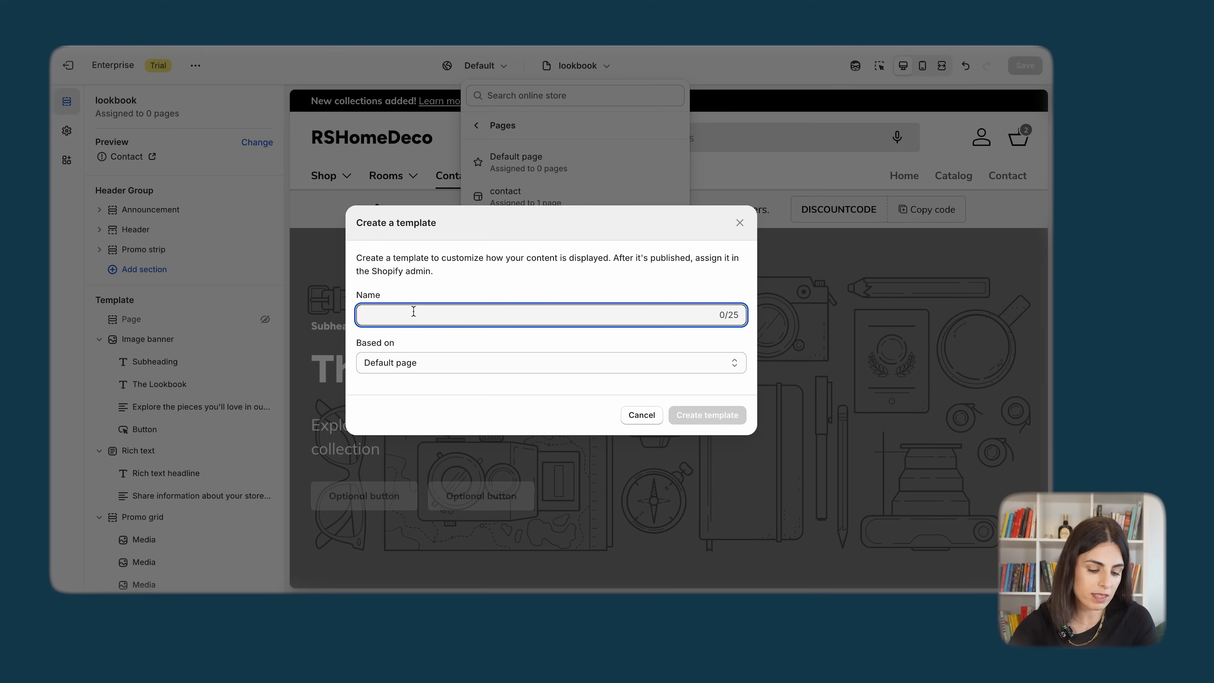
{"action": "type", "text": "FAQ"}
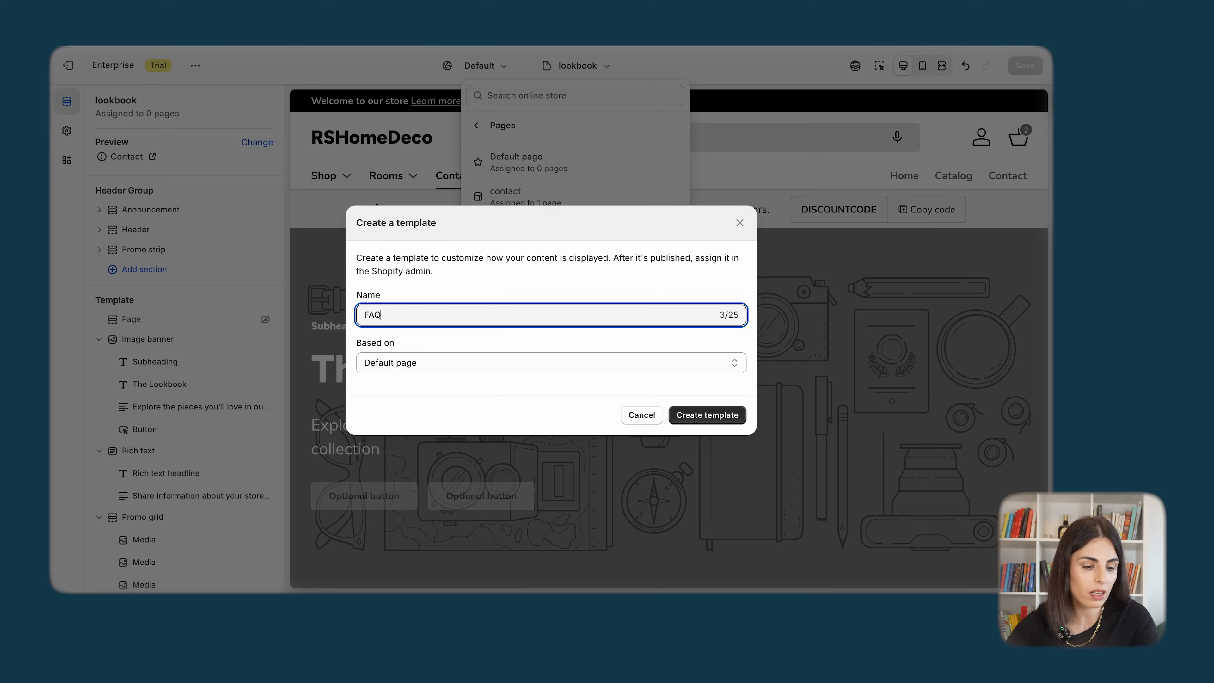
{"action": "left_click", "coordinate": [691, 414]}
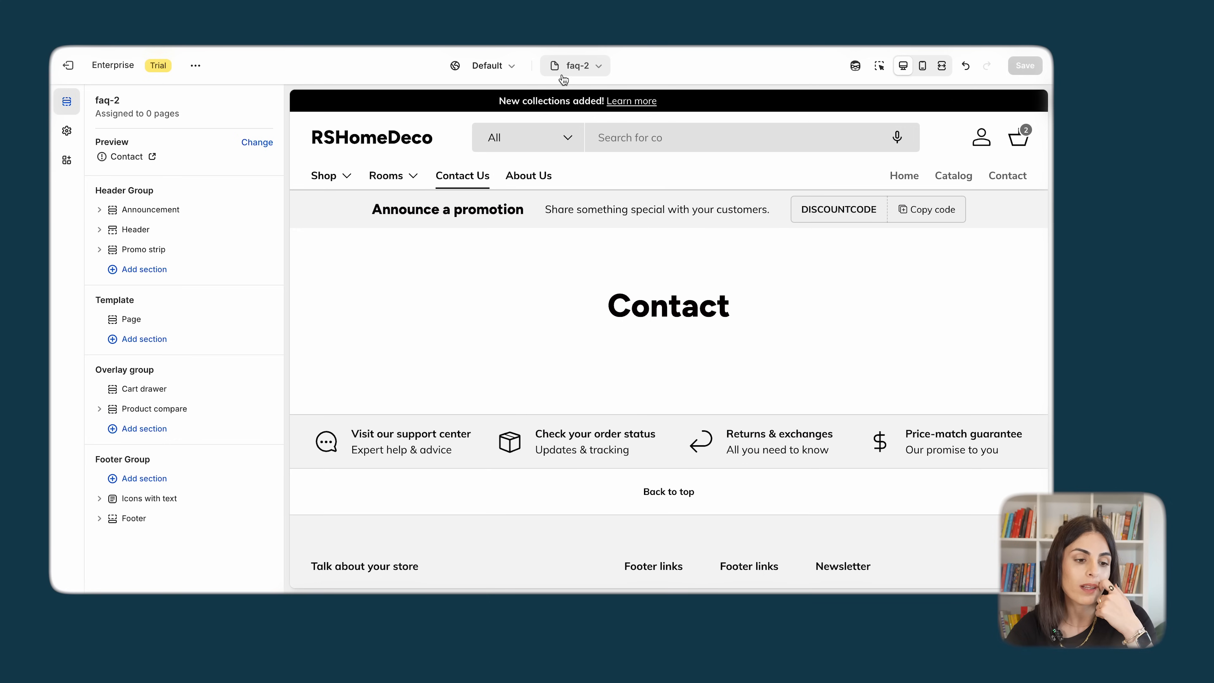
{"action": "left_click", "coordinate": [583, 75]}
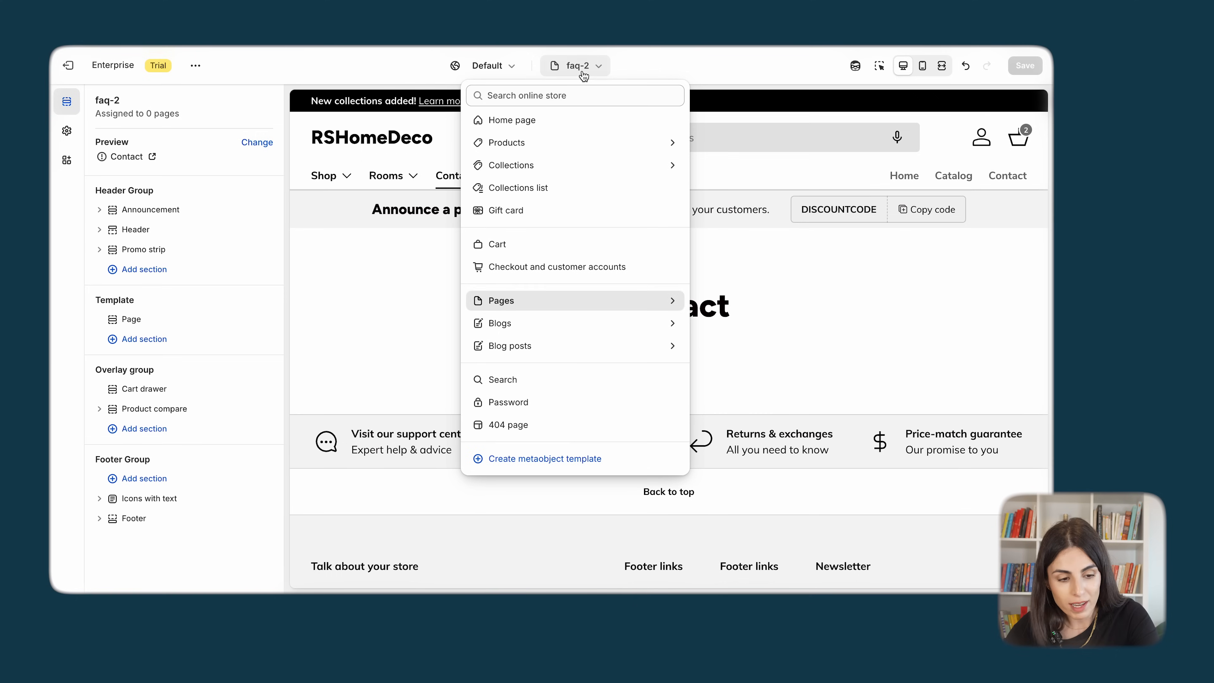
{"action": "left_click", "coordinate": [554, 301]}
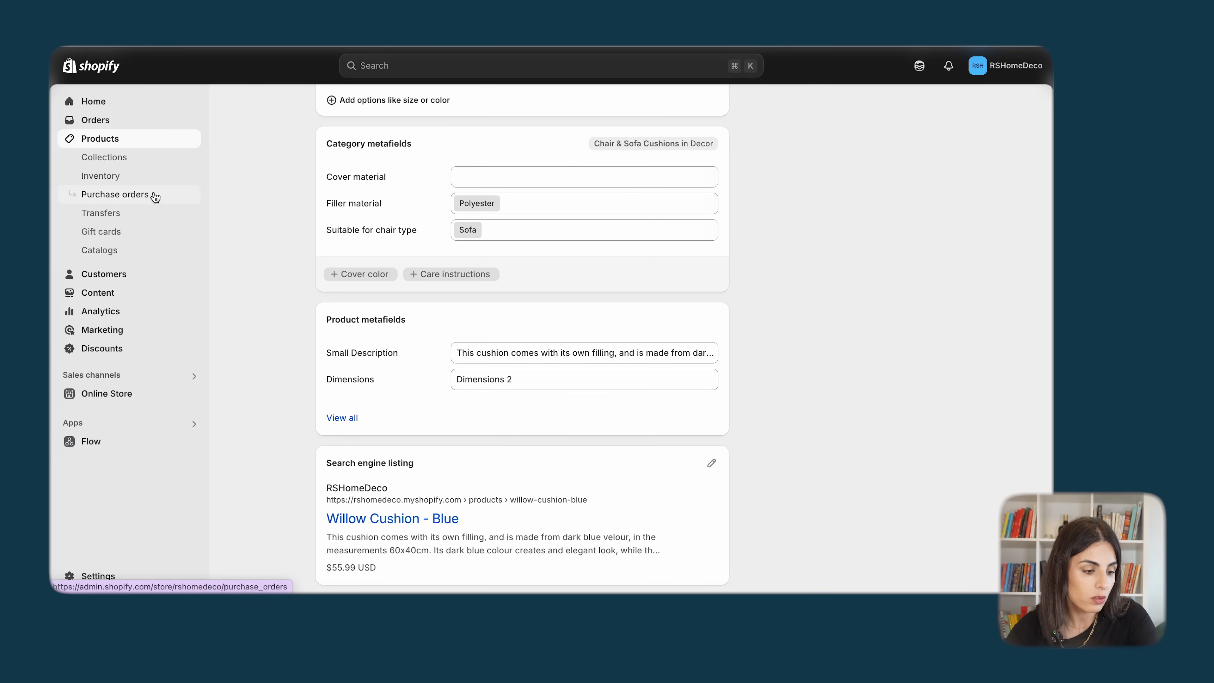
- In the Shopify admin, start a new online store page titled FAQ and check which templates can be assigned to it
{"action": "left_click", "coordinate": [114, 394]}
{"action": "left_click", "coordinate": [114, 338]}
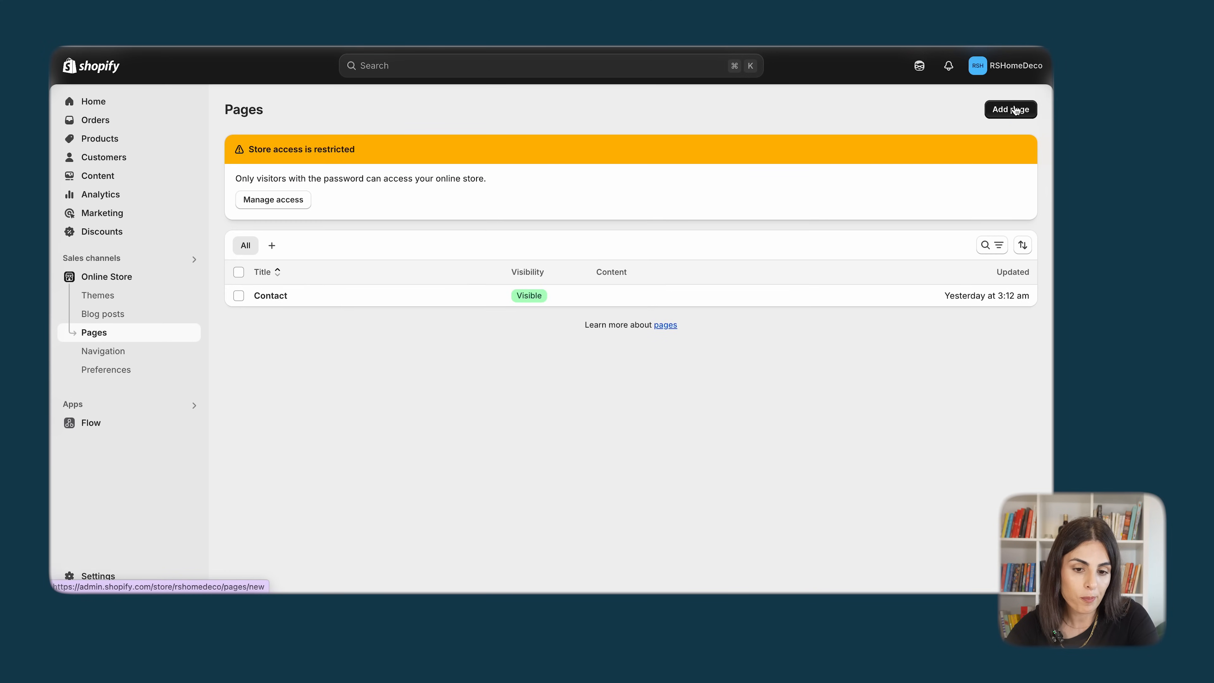
{"action": "left_click", "coordinate": [1016, 109]}
{"action": "left_click", "coordinate": [395, 168]}
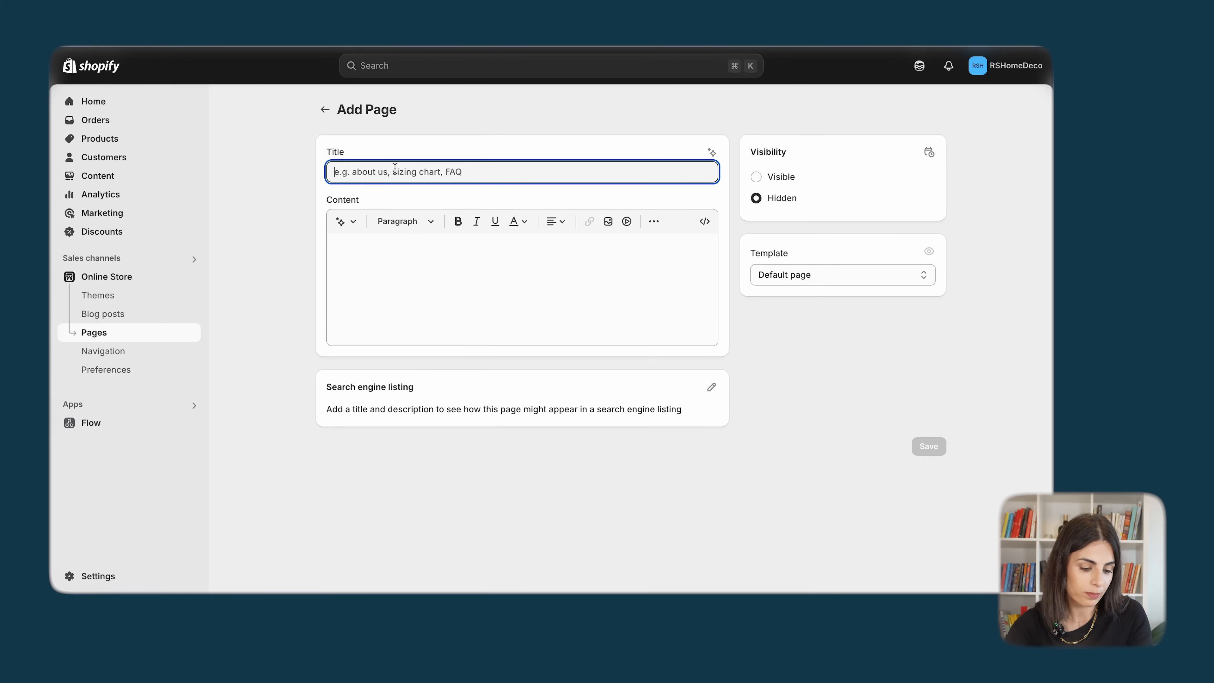
{"action": "type", "text": "FAQ"}
{"action": "left_click", "coordinate": [840, 399]}
{"action": "left_click", "coordinate": [792, 280]}
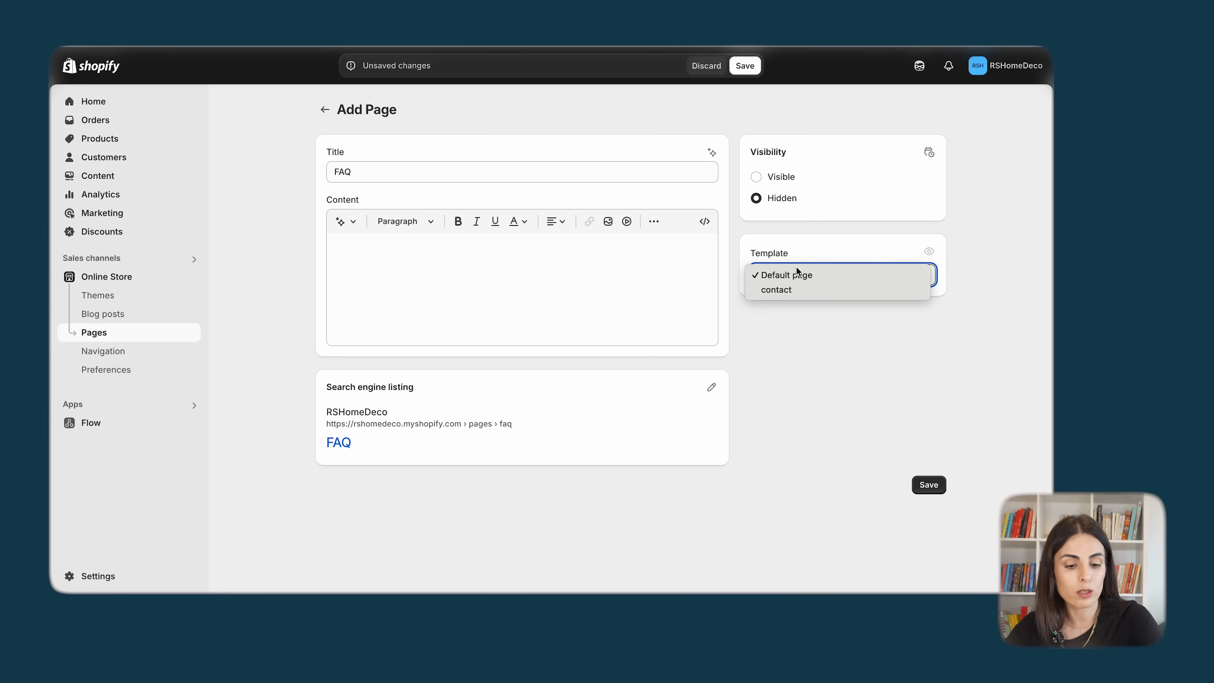
{"action": "key", "text": "Escape"}
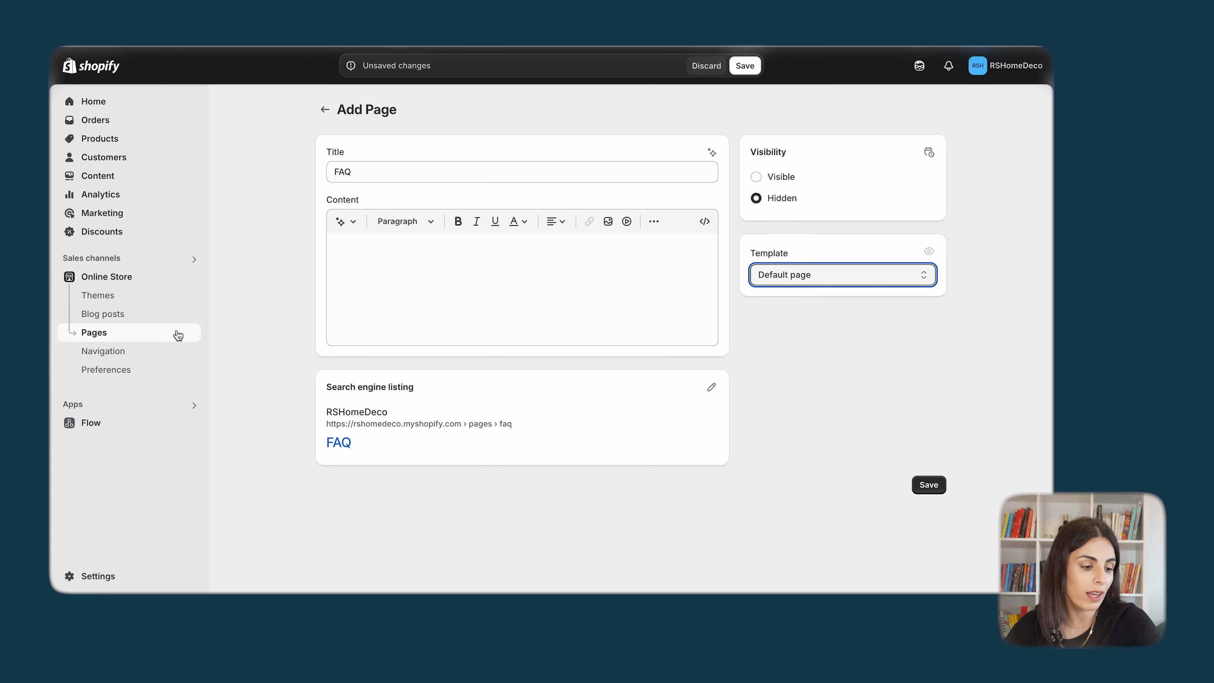
- Open the RS-Main Ma menu, add a blank top-level item below About Us and browse the Pages options for its link
{"action": "left_click", "coordinate": [129, 358]}
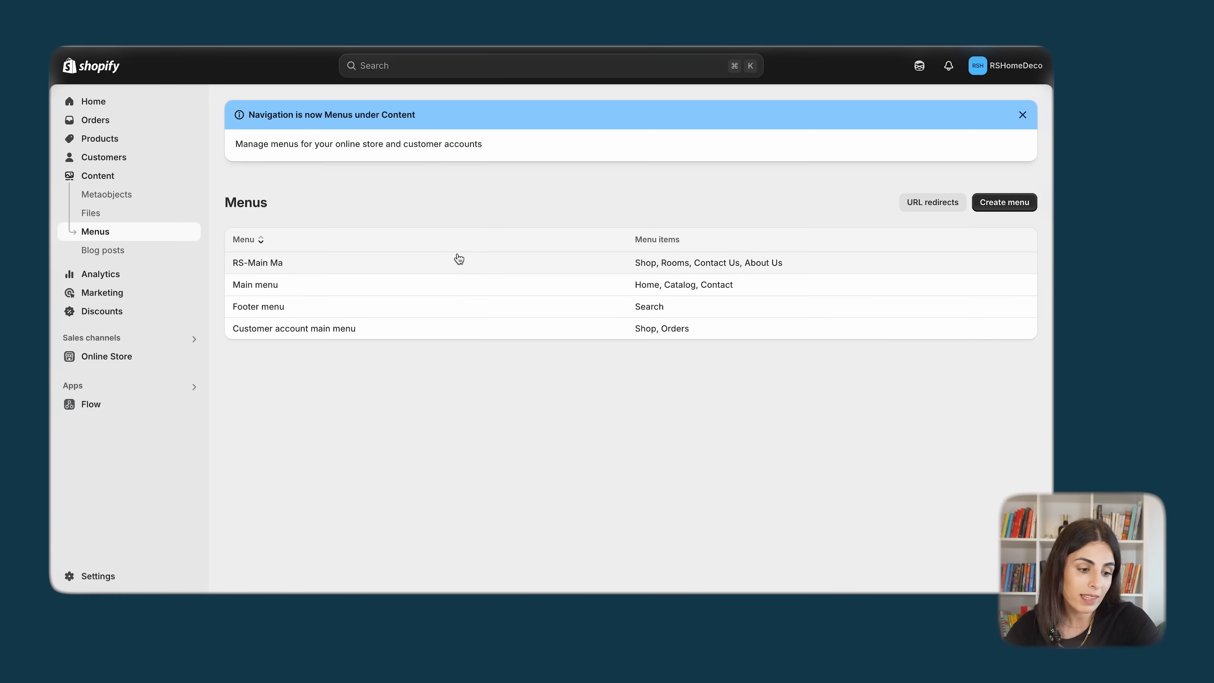
{"action": "left_click", "coordinate": [459, 258]}
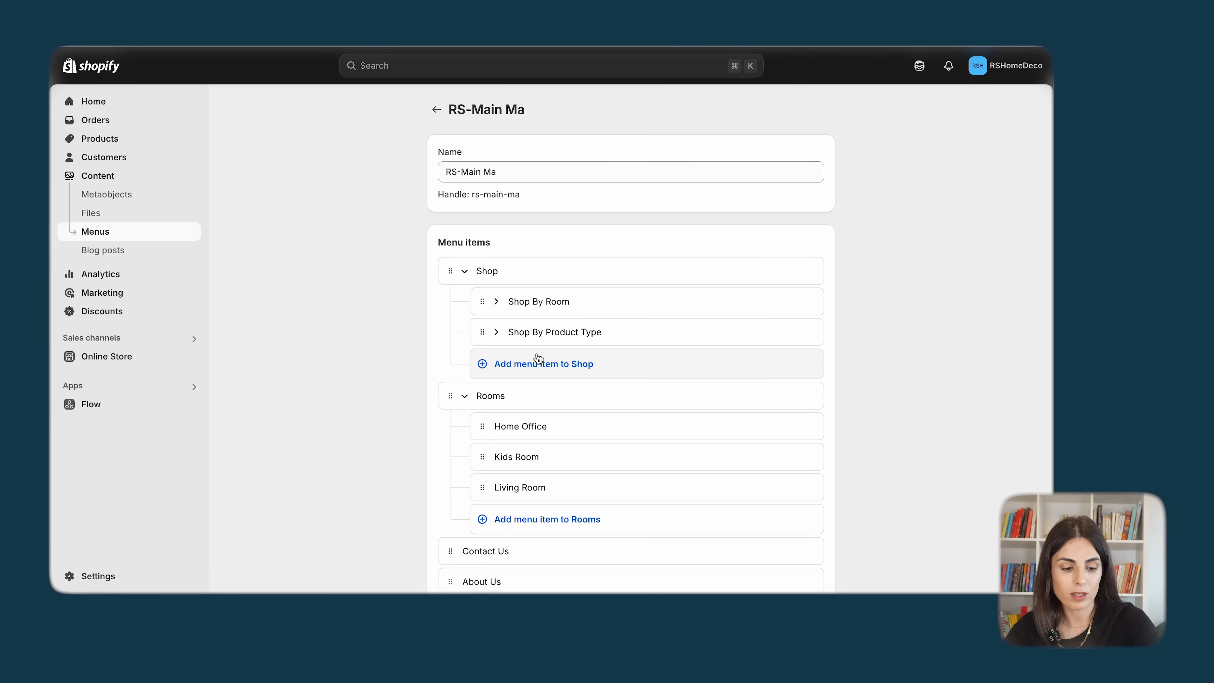
{"action": "scroll", "coordinate": [534, 352], "scroll_direction": "down", "scroll_amount": 3}
{"action": "left_click", "coordinate": [479, 531]}
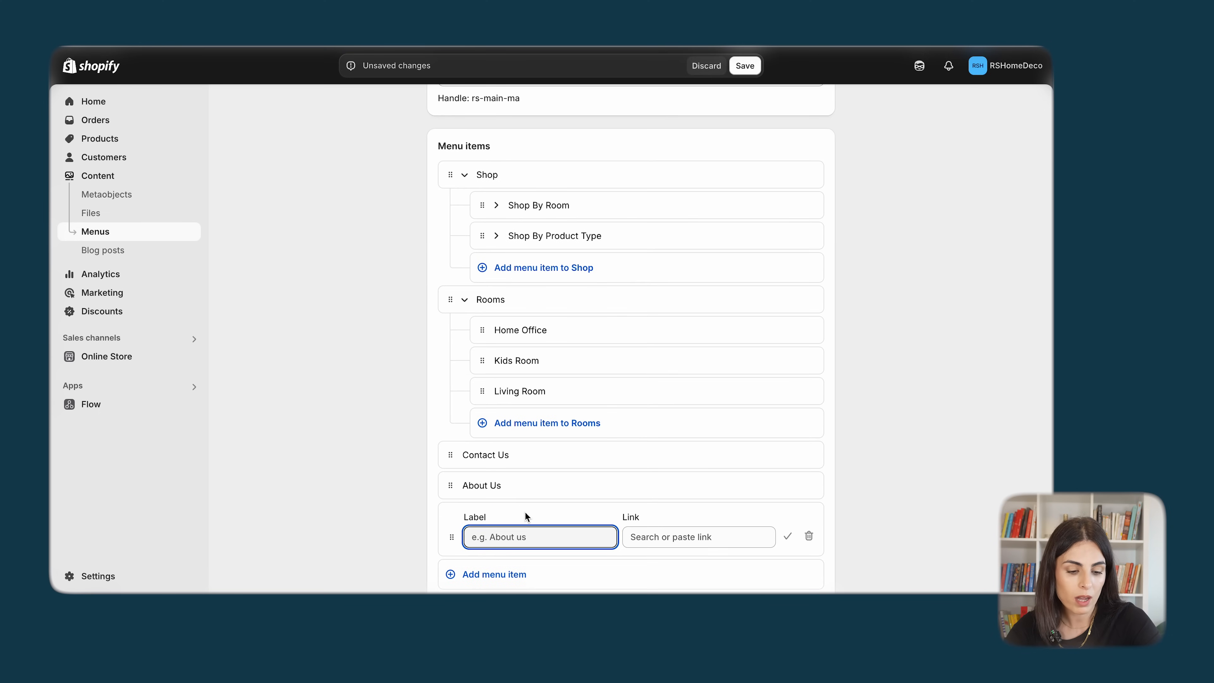
{"action": "scroll", "coordinate": [524, 512], "scroll_direction": "down", "scroll_amount": 1}
{"action": "left_click", "coordinate": [690, 479]}
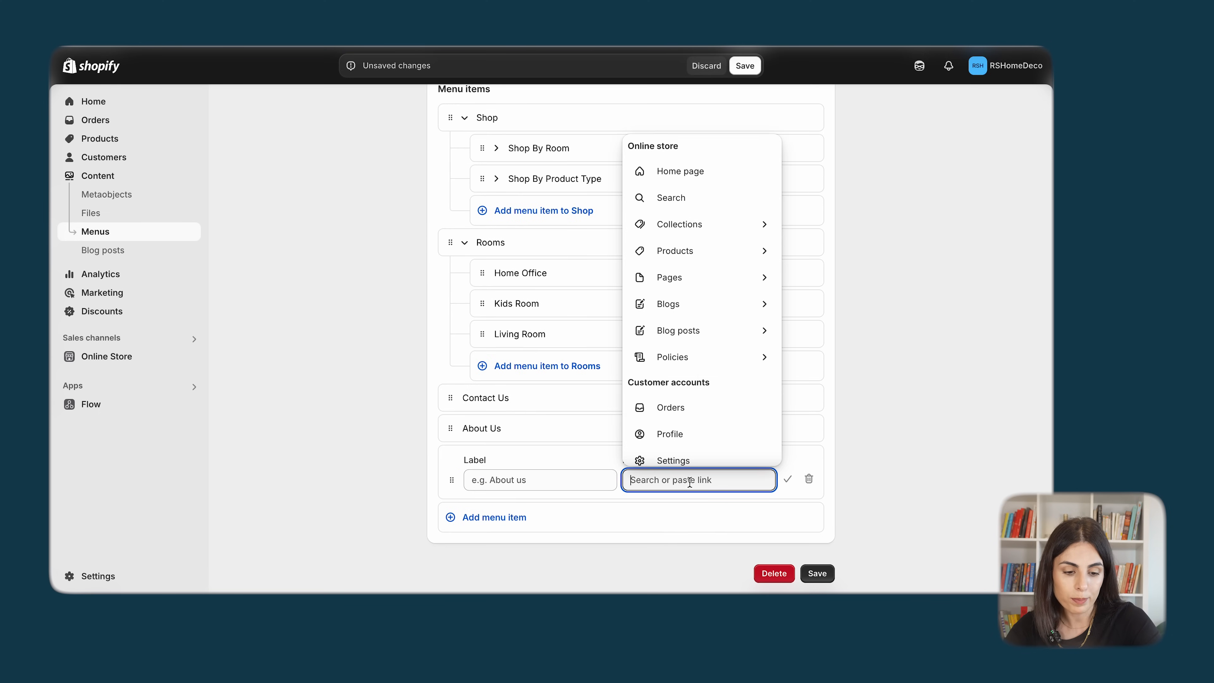
{"action": "left_click", "coordinate": [690, 278]}
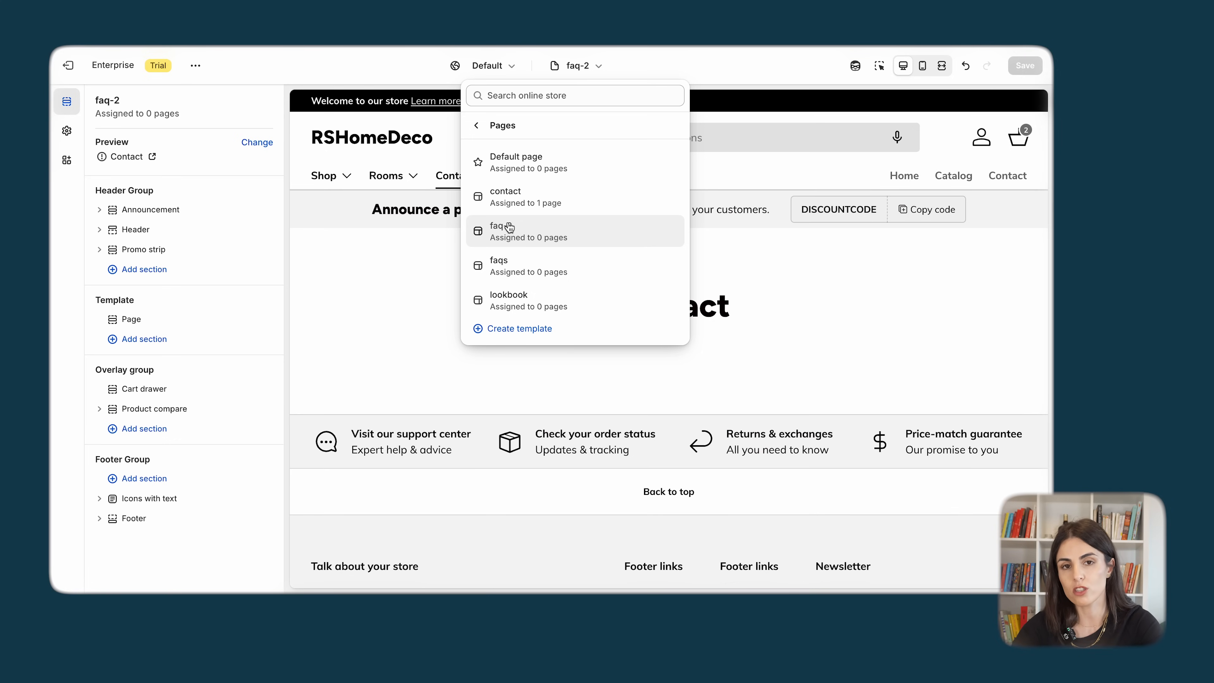
- Return to the theme editor and reopen the list of store templates from the faq-2 template
{"action": "left_click", "coordinate": [576, 65]}
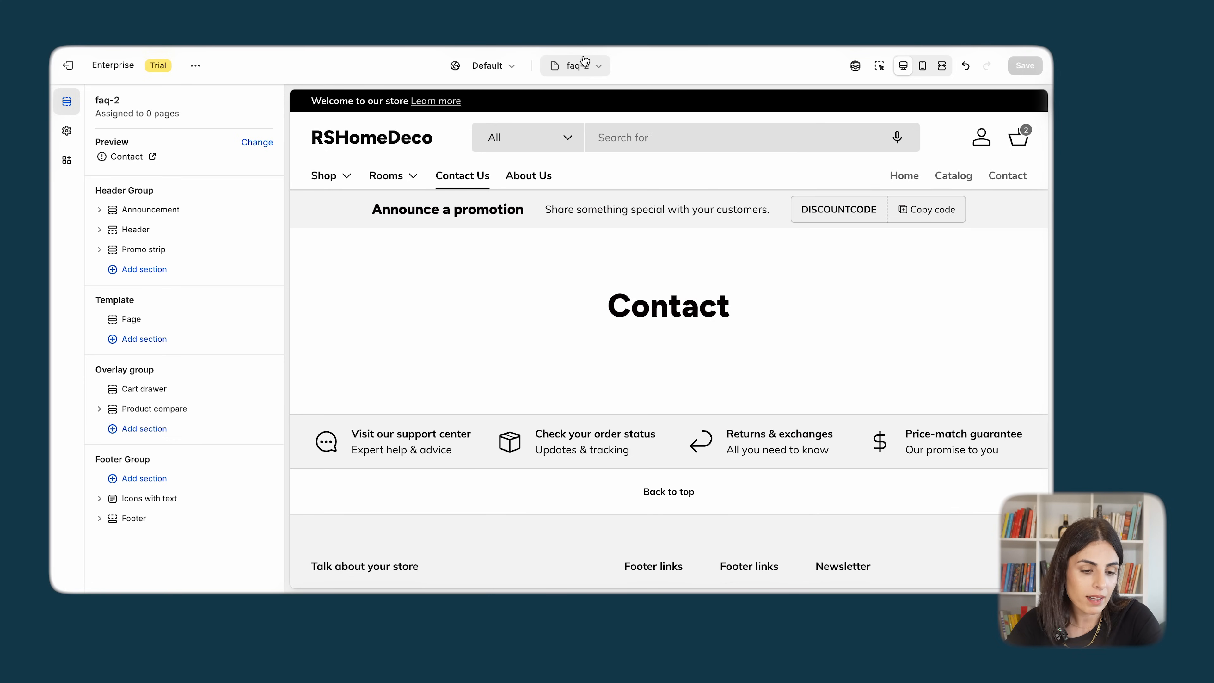
{"action": "left_click", "coordinate": [576, 65]}
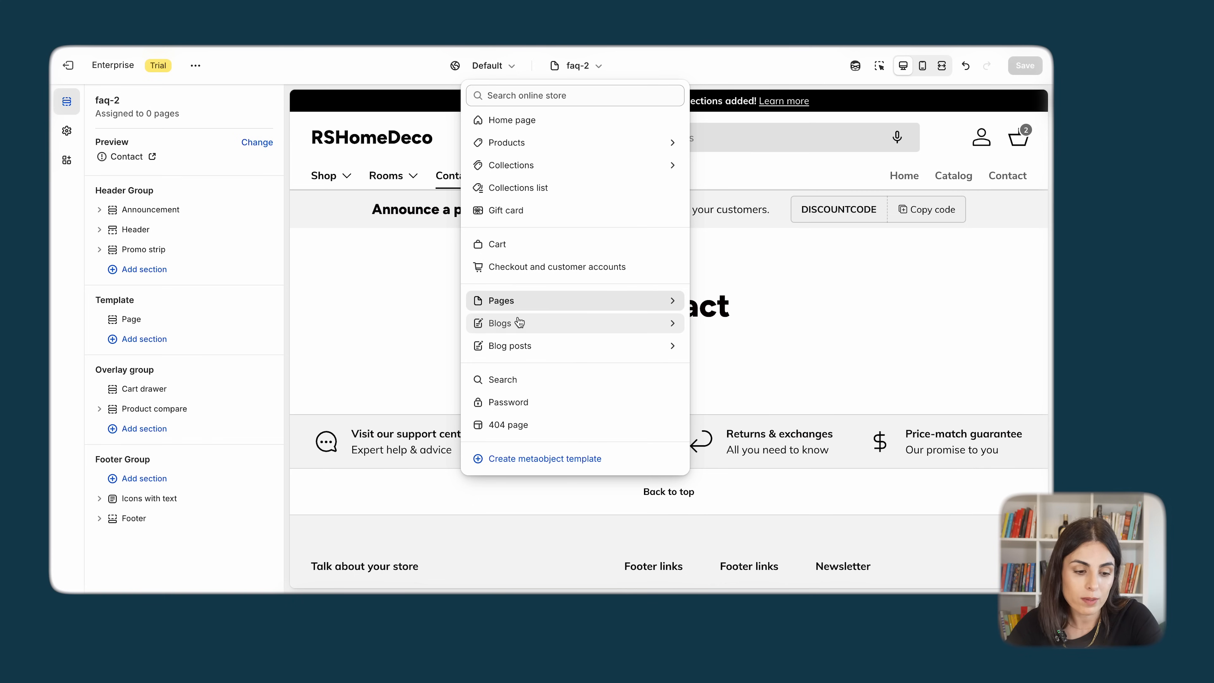